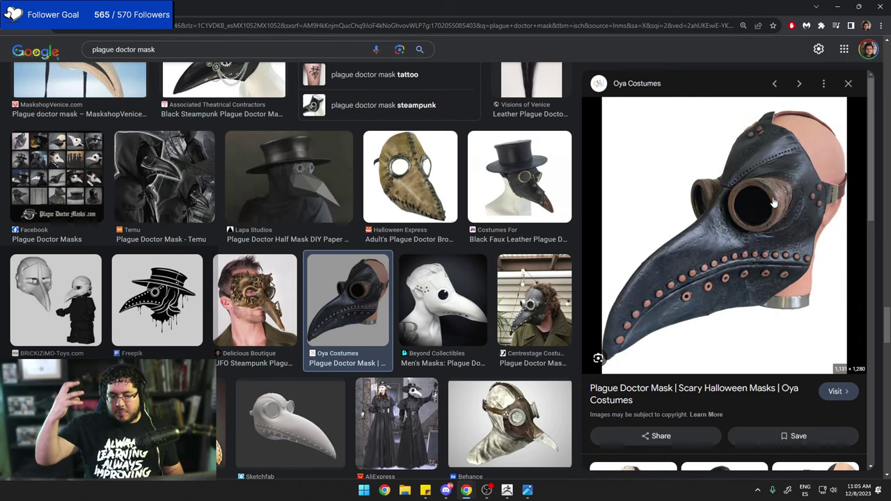
Preview the stitched brown mask from Halloween Express and browse the other plague doctor mask images for reference.
{"action": "left_click", "coordinate": [424, 187]}
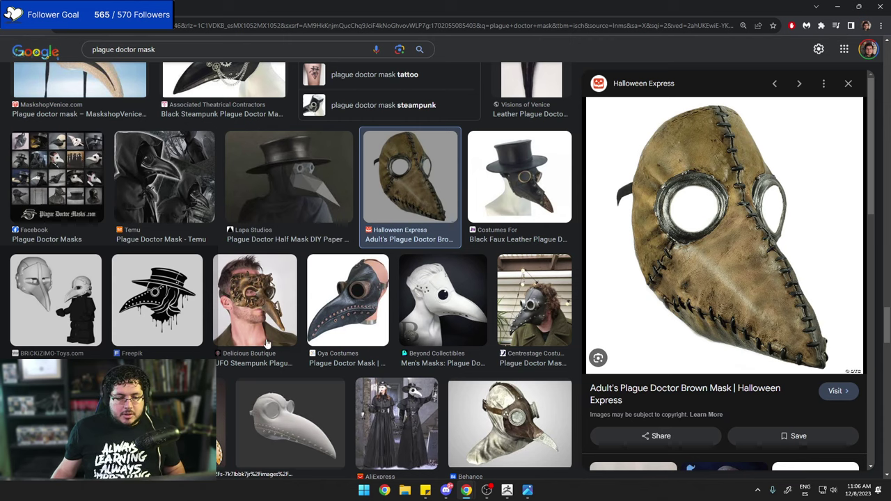
{"action": "scroll", "coordinate": [280, 326], "scroll_direction": "down", "scroll_amount": 1}
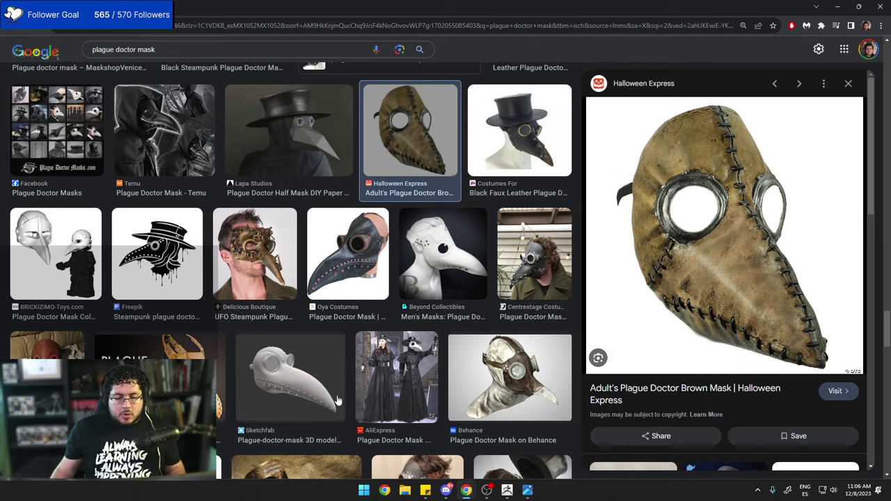
{"action": "scroll", "coordinate": [324, 223], "scroll_direction": "down", "scroll_amount": 3}
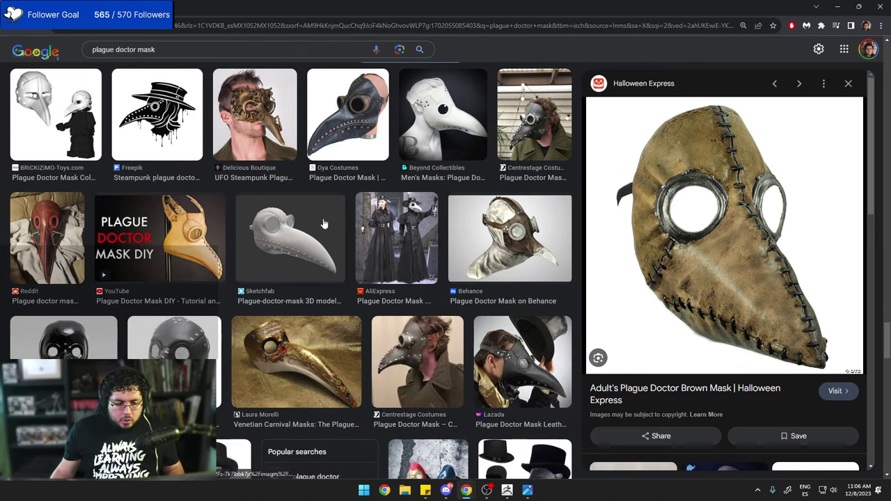
{"action": "scroll", "coordinate": [324, 224], "scroll_direction": "down", "scroll_amount": 1}
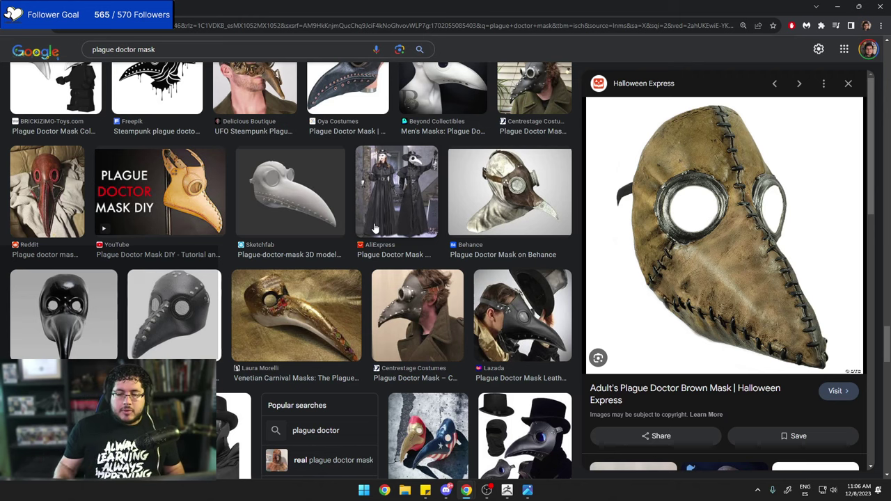
{"action": "scroll", "coordinate": [465, 142], "scroll_direction": "down", "scroll_amount": 6}
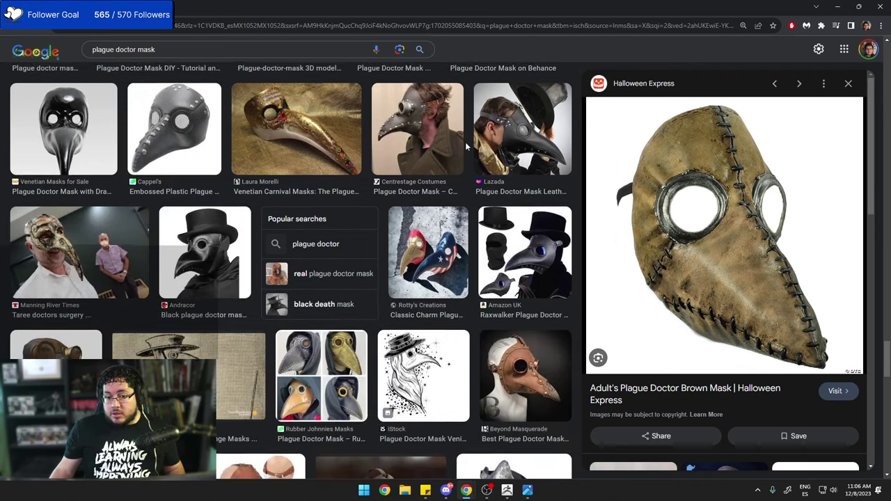
{"action": "scroll", "coordinate": [440, 159], "scroll_direction": "down", "scroll_amount": 2}
{"action": "scroll", "coordinate": [315, 229], "scroll_direction": "up", "scroll_amount": 6}
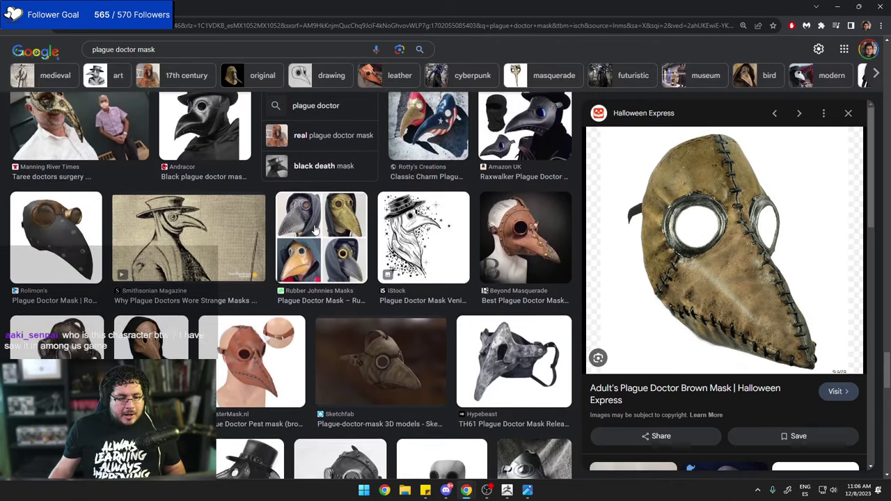
{"action": "scroll", "coordinate": [317, 227], "scroll_direction": "up", "scroll_amount": 20}
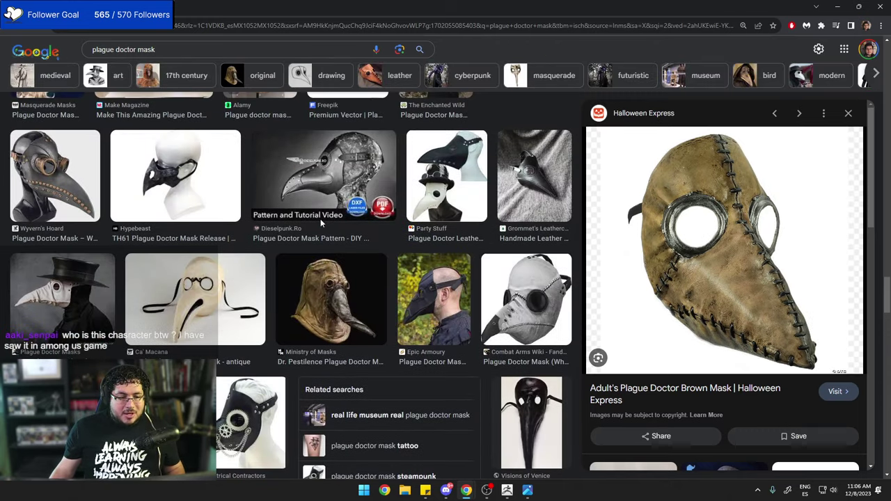
{"action": "scroll", "coordinate": [321, 221], "scroll_direction": "up", "scroll_amount": 10}
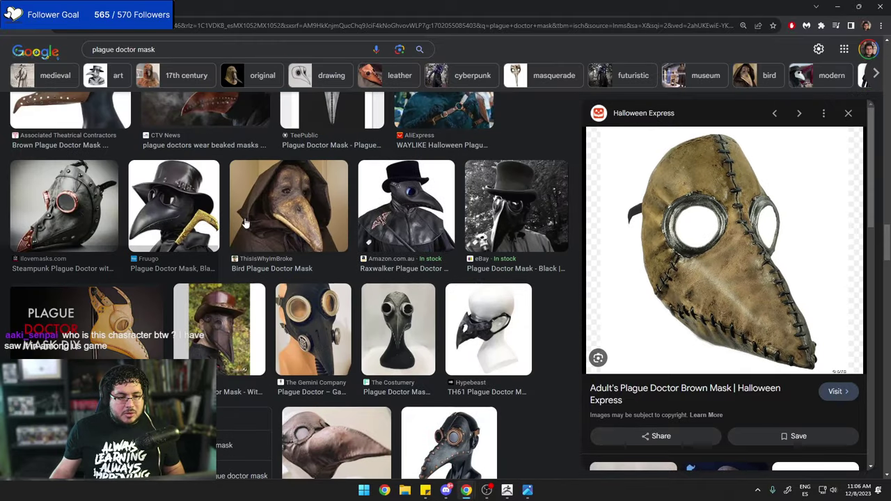
Preview the black Fruugo plague doctor mask with the top hat and compare it with the surrounding mask designs.
{"action": "left_click", "coordinate": [217, 224]}
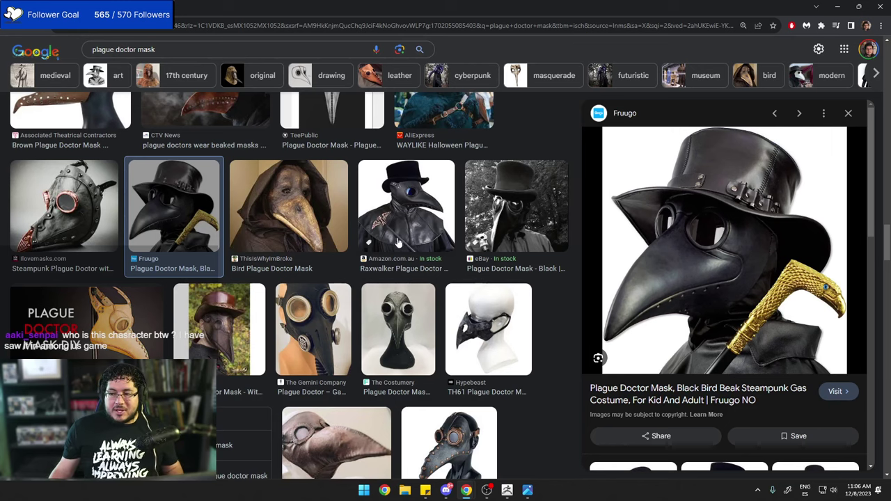
{"action": "scroll", "coordinate": [398, 239], "scroll_direction": "up", "scroll_amount": 1}
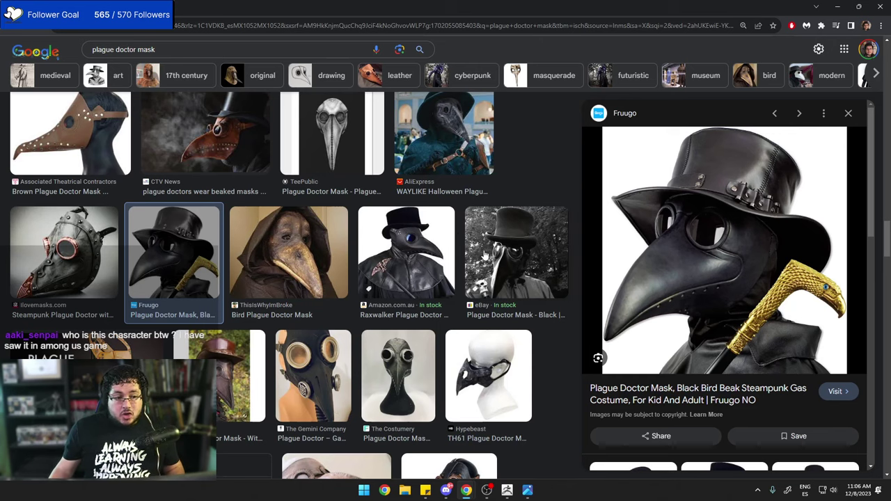
{"action": "scroll", "coordinate": [485, 255], "scroll_direction": "down", "scroll_amount": 4}
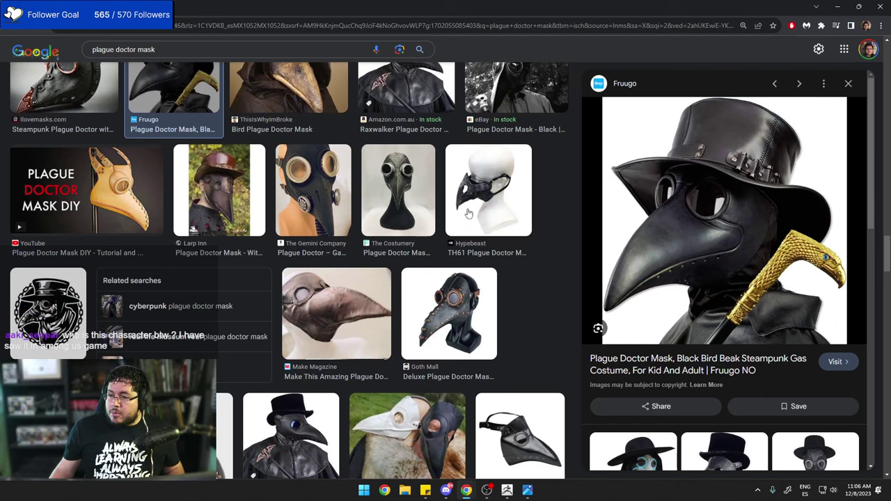
{"action": "scroll", "coordinate": [469, 214], "scroll_direction": "up", "scroll_amount": 5}
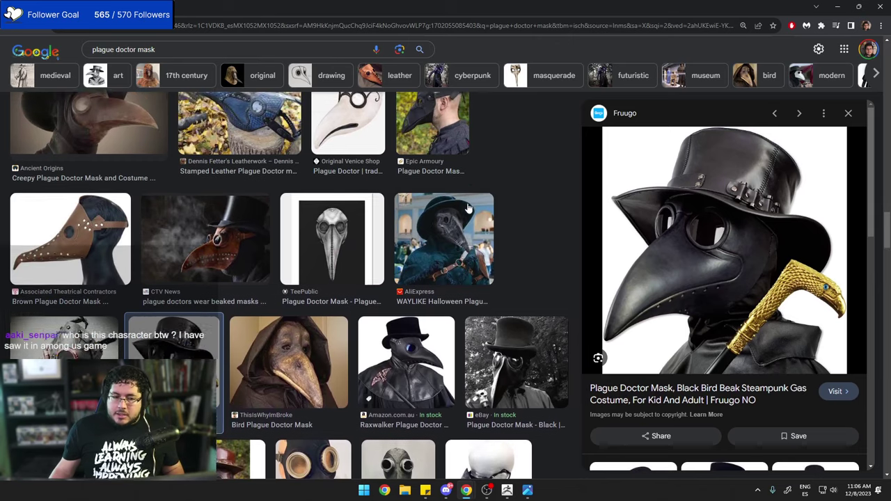
{"action": "scroll", "coordinate": [468, 209], "scroll_direction": "up", "scroll_amount": 3}
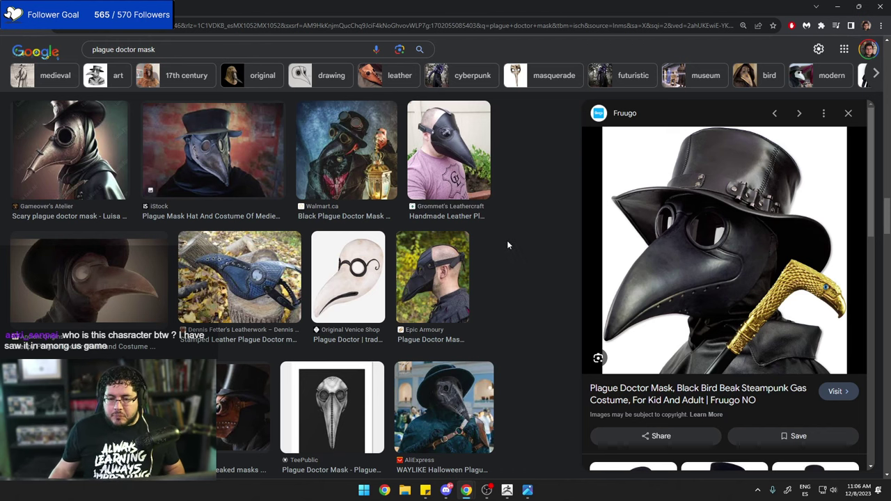
{"action": "scroll", "coordinate": [440, 237], "scroll_direction": "down", "scroll_amount": 1}
{"action": "scroll", "coordinate": [440, 237], "scroll_direction": "down", "scroll_amount": 5}
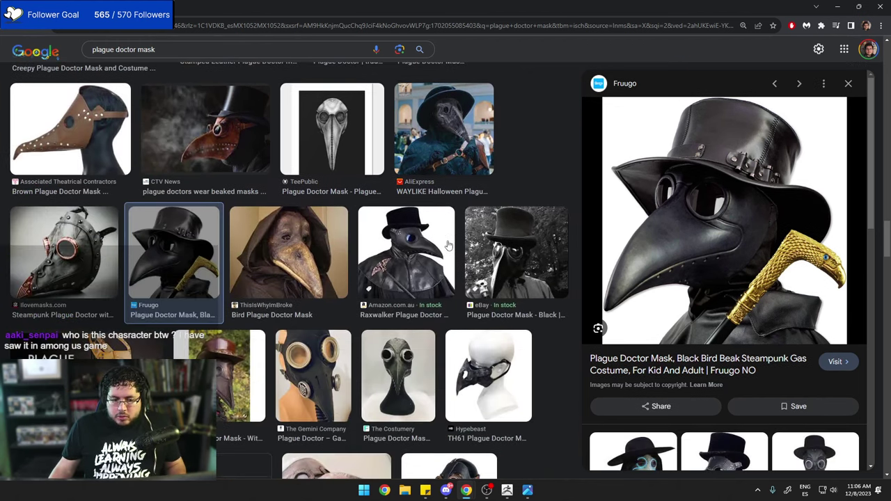
{"action": "scroll", "coordinate": [449, 245], "scroll_direction": "down", "scroll_amount": 2}
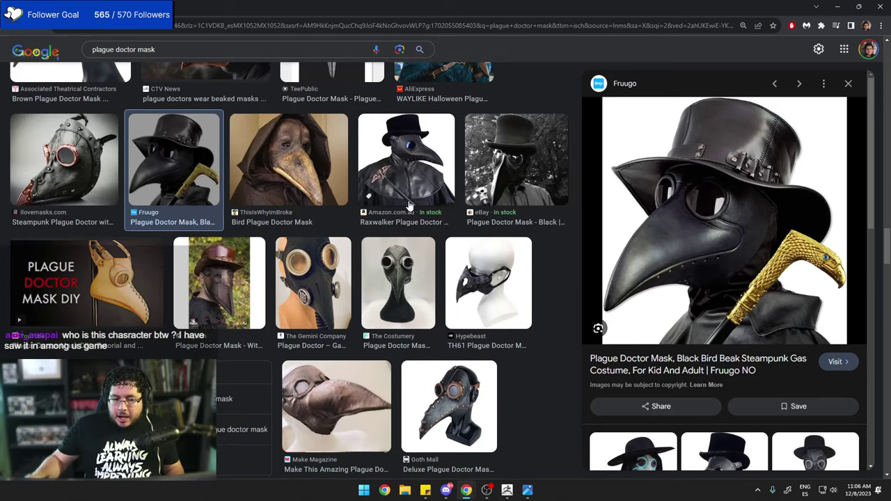
{"action": "scroll", "coordinate": [385, 153], "scroll_direction": "down", "scroll_amount": 5}
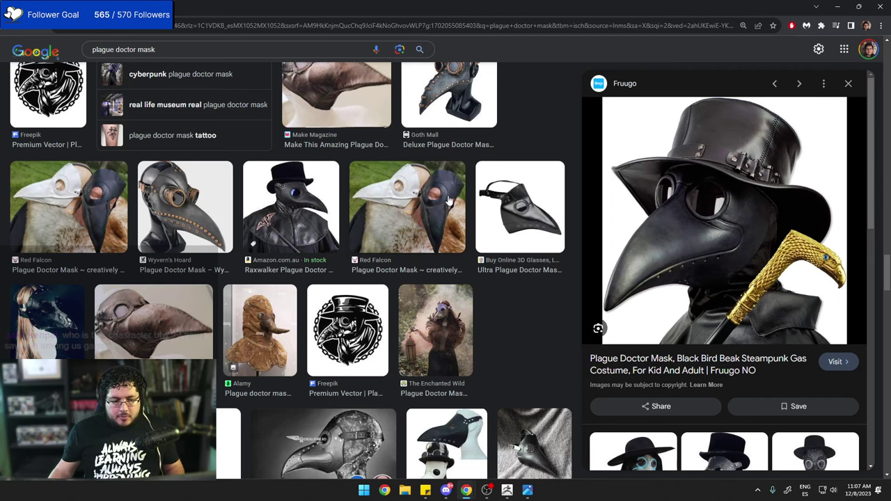
{"action": "scroll", "coordinate": [452, 199], "scroll_direction": "down", "scroll_amount": 7}
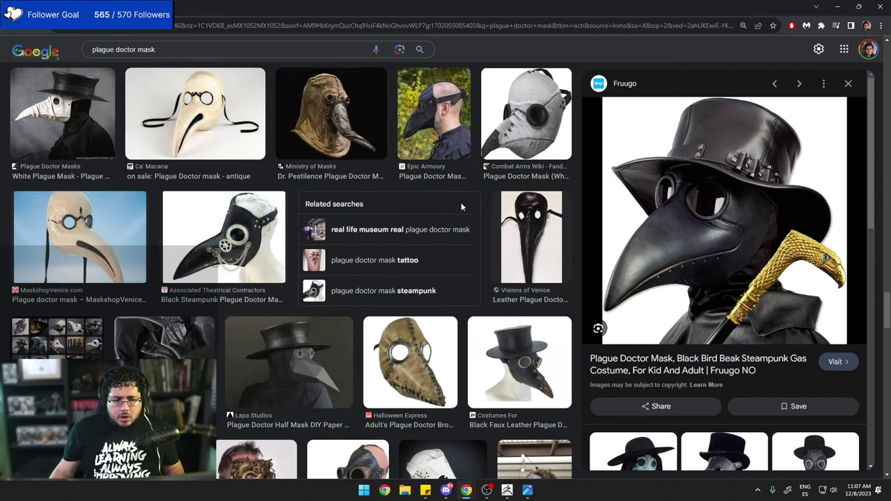
{"action": "scroll", "coordinate": [461, 208], "scroll_direction": "down", "scroll_amount": 2}
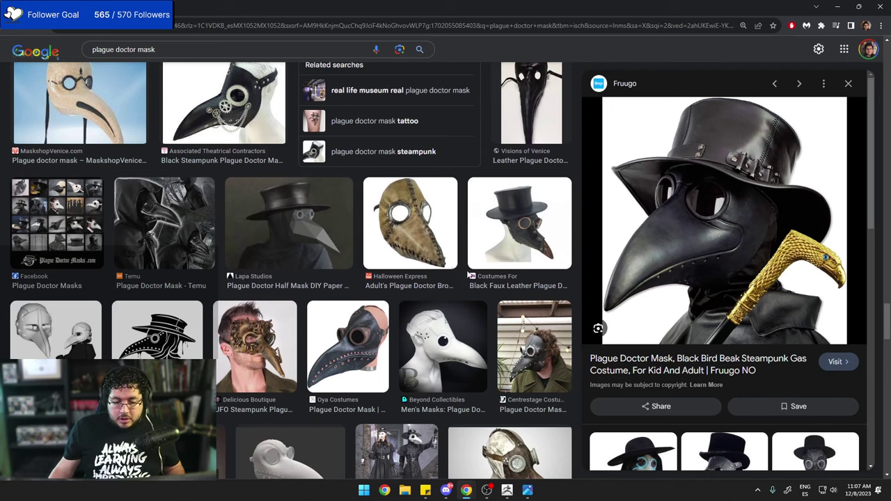
{"action": "scroll", "coordinate": [460, 223], "scroll_direction": "down", "scroll_amount": 6}
{"action": "scroll", "coordinate": [468, 231], "scroll_direction": "down", "scroll_amount": 2}
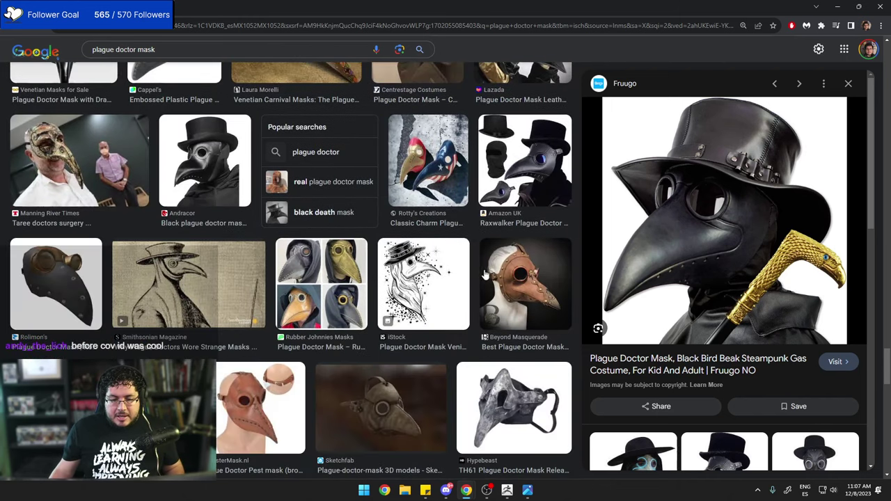
Switch to ZBrush, load the HeadRef tool, draw it on the canvas in Edit mode and hide LightBox.
{"action": "left_click", "coordinate": [507, 490]}
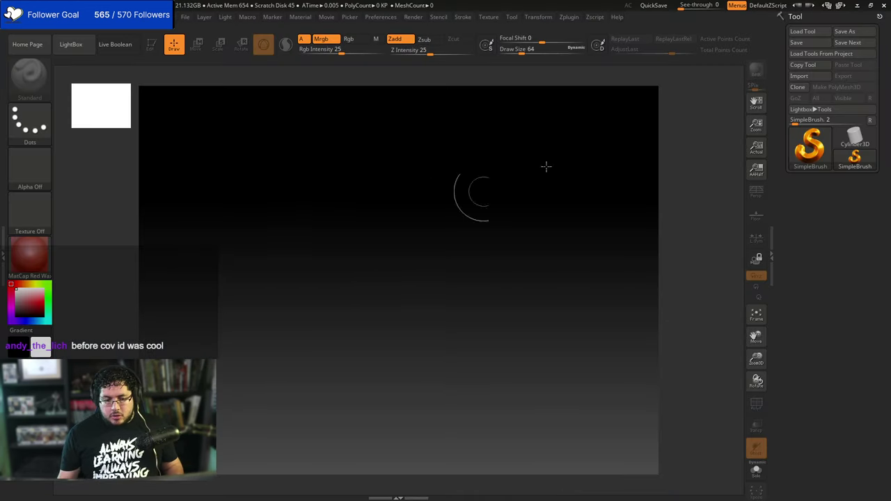
{"action": "left_click", "coordinate": [800, 32]}
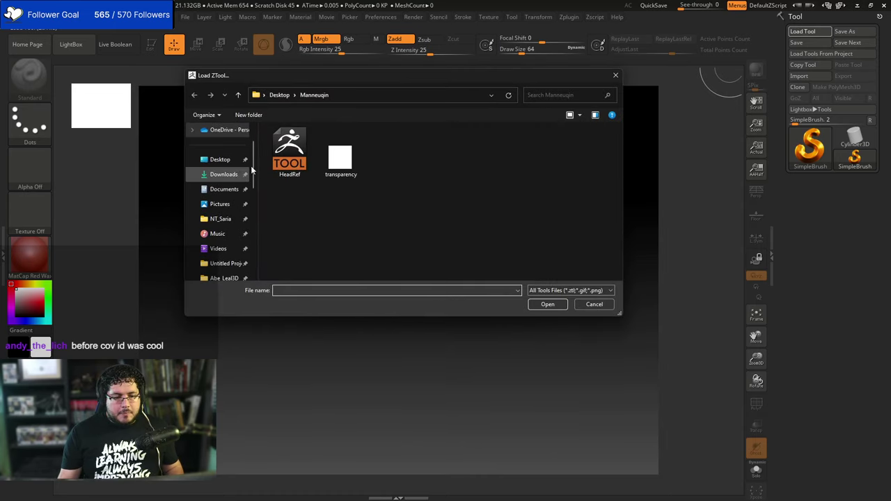
{"action": "left_click", "coordinate": [534, 306]}
{"action": "left_click_drag", "start_coordinate": [425, 263], "coordinate": [428, 403]}
{"action": "key", "text": "t"}
{"action": "key", "text": "comma"}
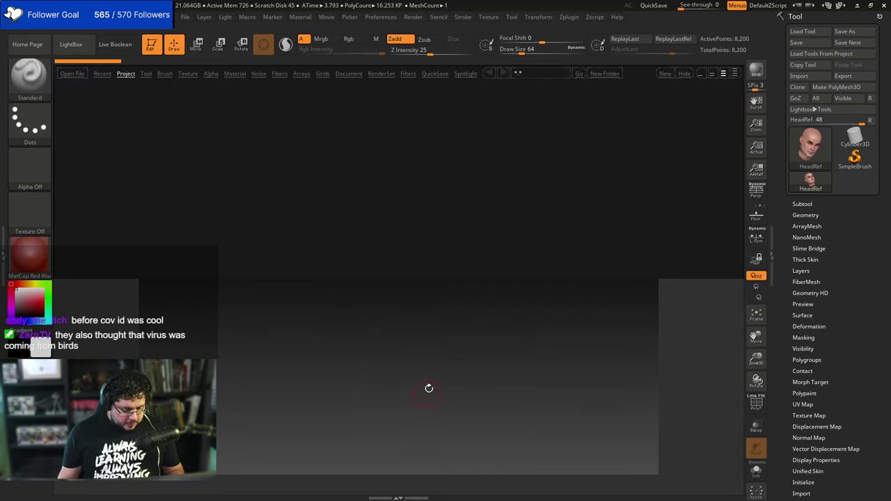
{"action": "key", "text": "comma"}
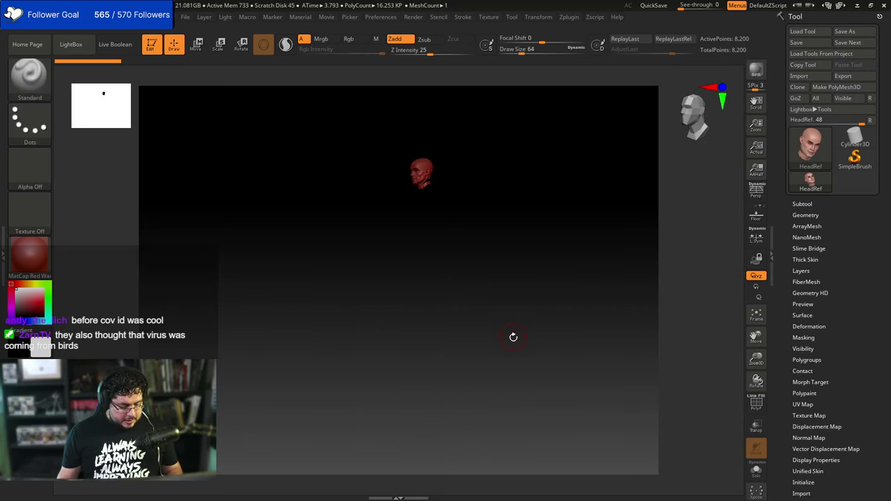
Frame the head in the canvas and change its material to BasicMaterial.
{"action": "key", "text": "f"}
{"action": "key", "text": "f"}
{"action": "left_click_drag", "start_coordinate": [555, 314], "coordinate": [519, 246], "text": "shift"}
{"action": "key", "text": "alt+shift"}
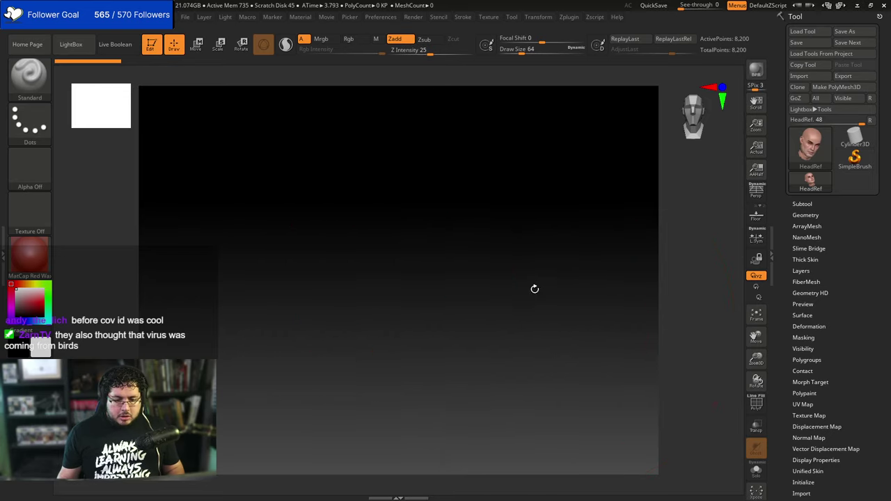
{"action": "key", "text": "space"}
{"action": "mouse_move", "coordinate": [498, 281]}
{"action": "left_mouse_down"}
{"action": "mouse_move", "coordinate": [490, 279]}
{"action": "mouse_move", "coordinate": [500, 276]}
{"action": "left_mouse_up"}
{"action": "key", "text": "f"}
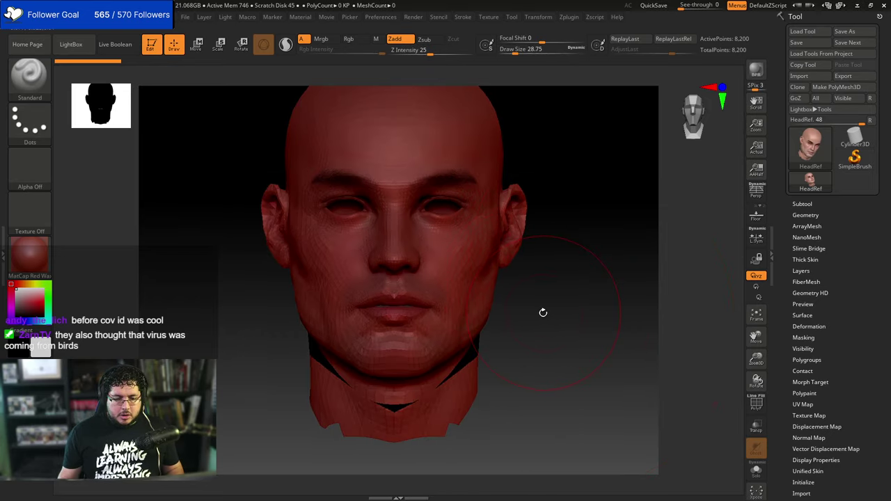
{"action": "left_click_drag", "start_coordinate": [543, 312], "coordinate": [527, 312]}
{"action": "left_click_drag", "start_coordinate": [542, 312], "coordinate": [543, 294], "text": "alt"}
{"action": "left_click", "coordinate": [29, 258]}
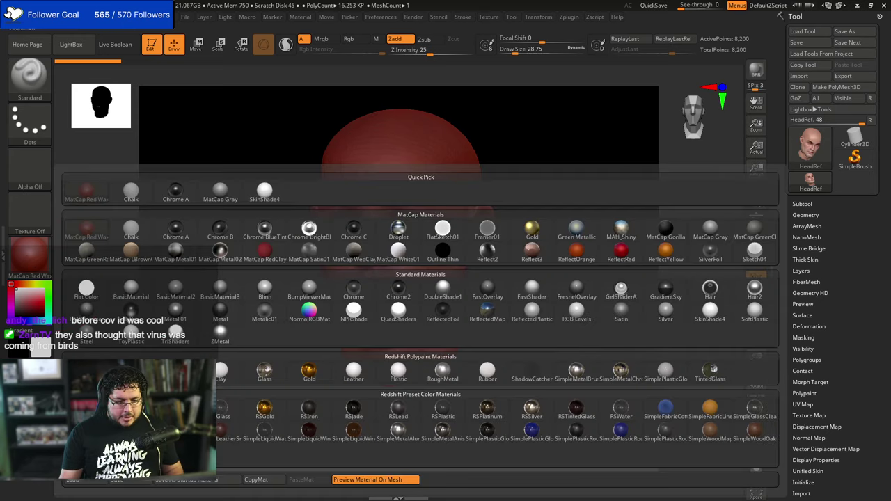
{"action": "left_click", "coordinate": [142, 290]}
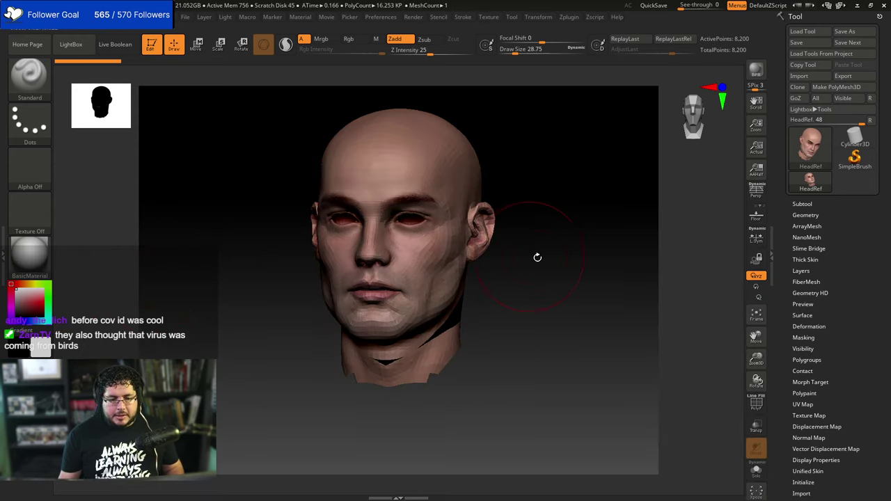
Turn off the face texture map on the head.
{"action": "key", "text": "space"}
{"action": "left_click_drag", "start_coordinate": [533, 262], "coordinate": [546, 261], "text": "shift"}
{"action": "left_click_drag", "start_coordinate": [539, 257], "coordinate": [543, 308], "text": "alt"}
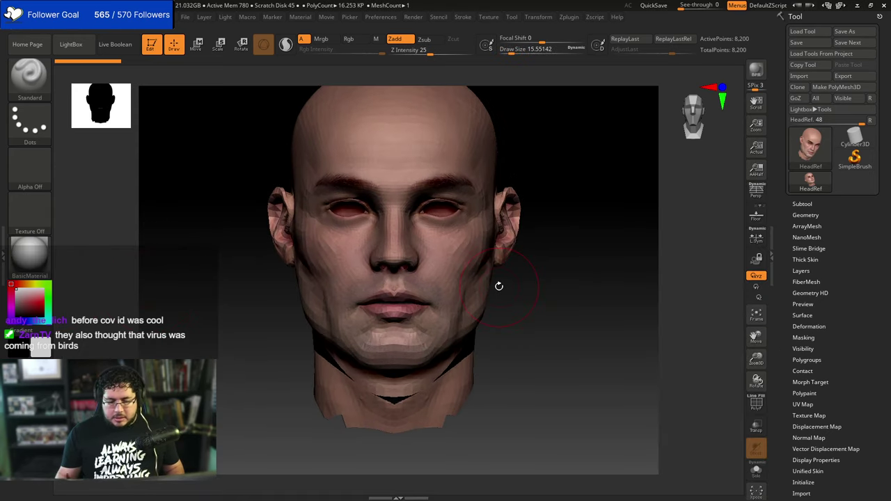
{"action": "left_click_drag", "start_coordinate": [537, 266], "coordinate": [605, 268]}
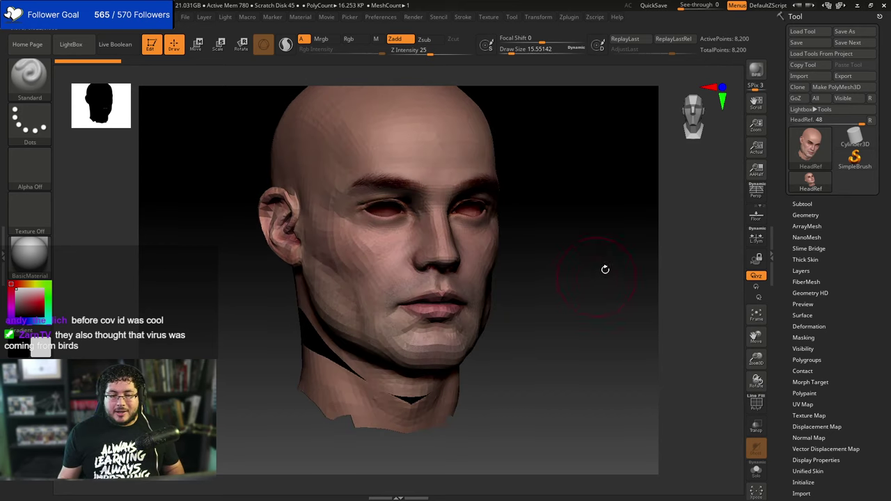
{"action": "scroll", "coordinate": [821, 278], "scroll_direction": "down", "scroll_amount": 5}
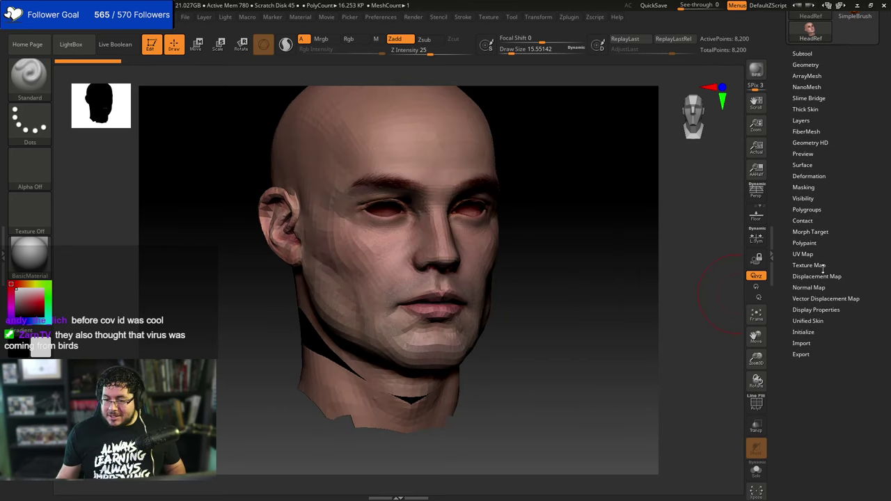
{"action": "left_click", "coordinate": [809, 266]}
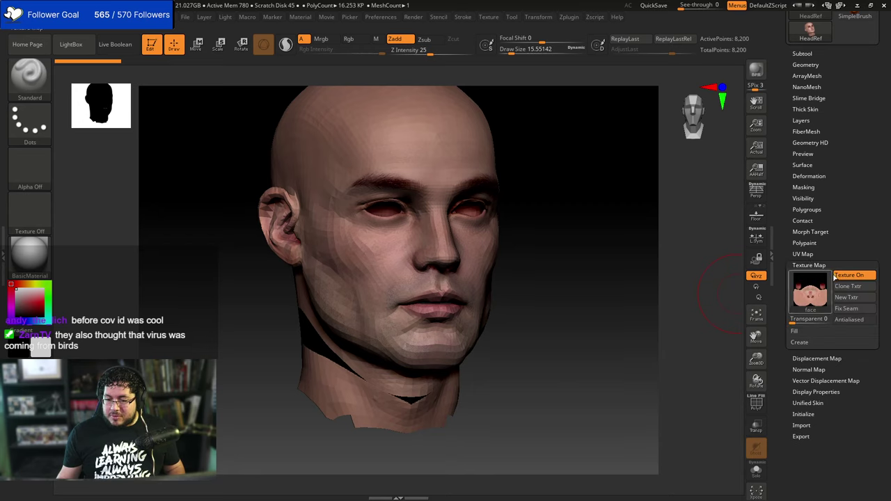
{"action": "left_click", "coordinate": [845, 276]}
Turn off the polypaint display for the HeadRef subtool.
{"action": "left_click_drag", "start_coordinate": [554, 282], "coordinate": [534, 283]}
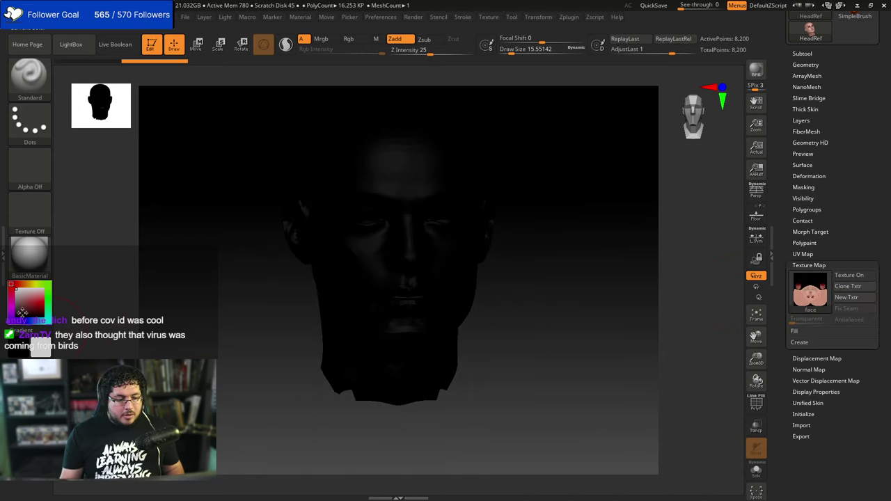
{"action": "left_click_drag", "start_coordinate": [673, 305], "coordinate": [546, 317]}
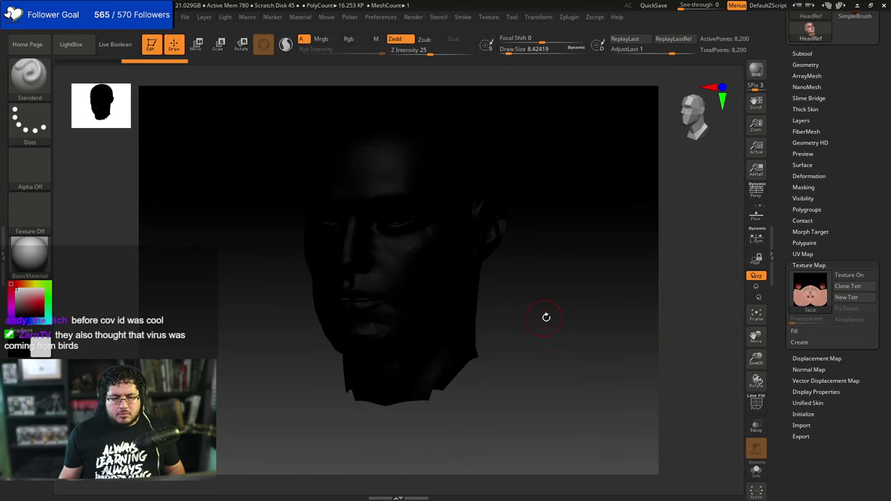
{"action": "left_click", "coordinate": [821, 63]}
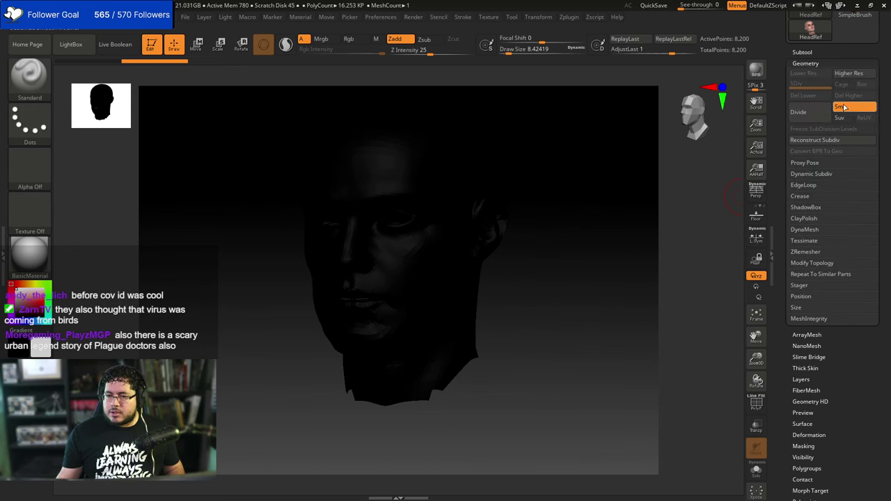
{"action": "left_click", "coordinate": [801, 52]}
{"action": "left_click", "coordinate": [861, 85]}
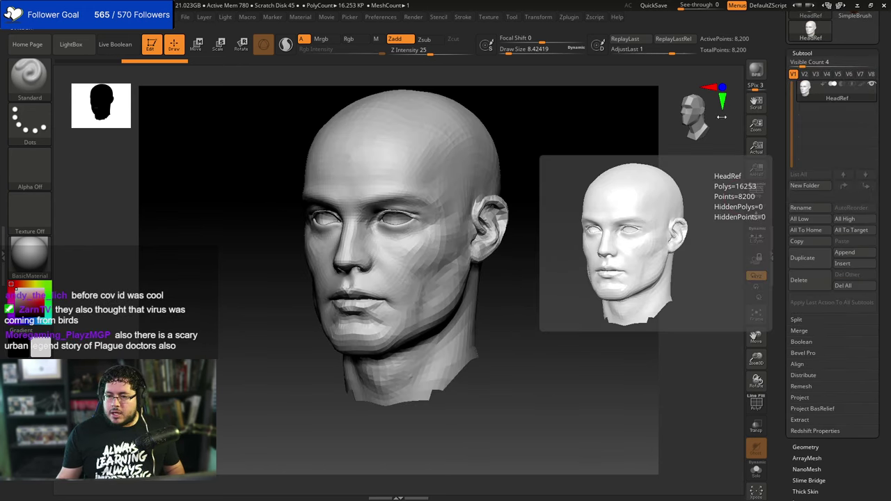
Subdivide the HeadRef mesh to smooth its faceted surface and inspect it from the front and side.
{"action": "left_click_drag", "start_coordinate": [592, 245], "coordinate": [552, 292]}
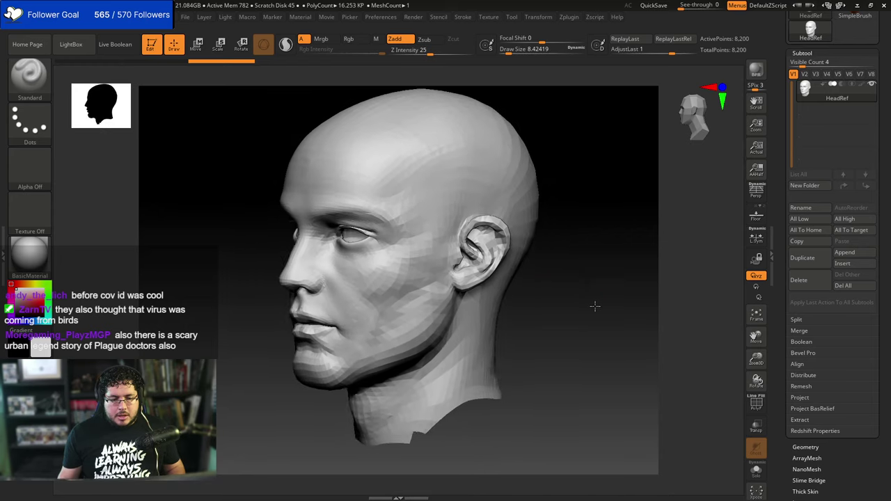
{"action": "left_click_drag", "start_coordinate": [581, 323], "coordinate": [562, 316]}
{"action": "key", "text": "ctrl+d"}
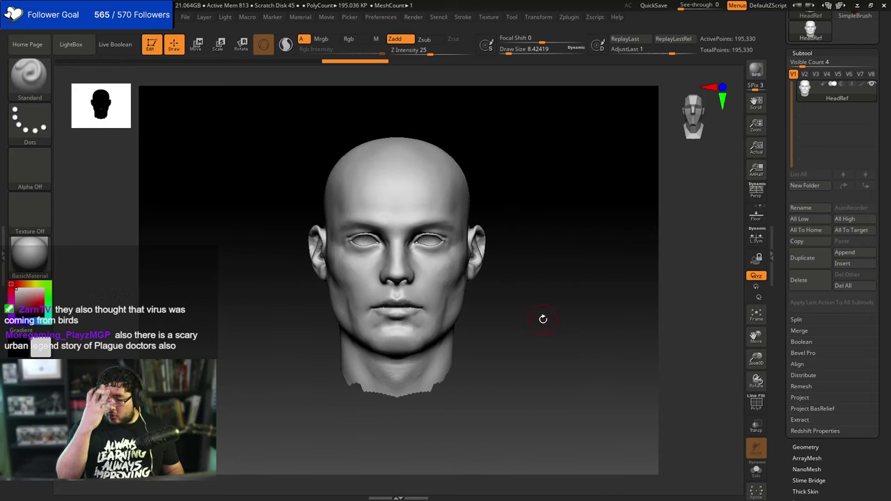
{"action": "left_click_drag", "start_coordinate": [622, 300], "coordinate": [576, 279]}
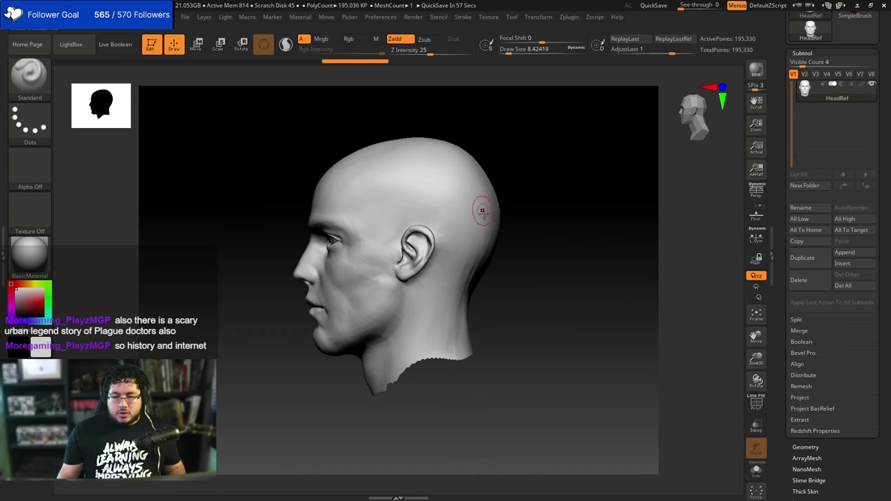
{"action": "left_click_drag", "start_coordinate": [532, 286], "coordinate": [527, 272], "text": "alt"}
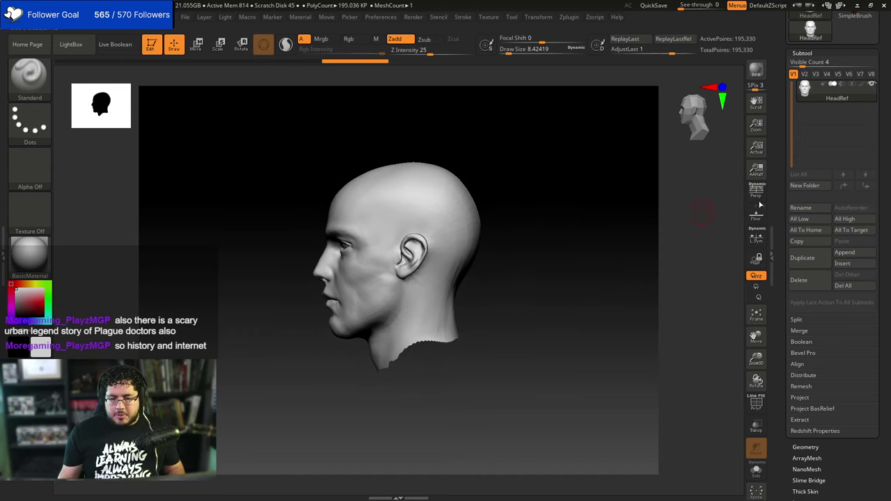
Append a Sphere3D as a new subtool below HeadRef and frame it together with the head.
{"action": "left_click", "coordinate": [826, 56]}
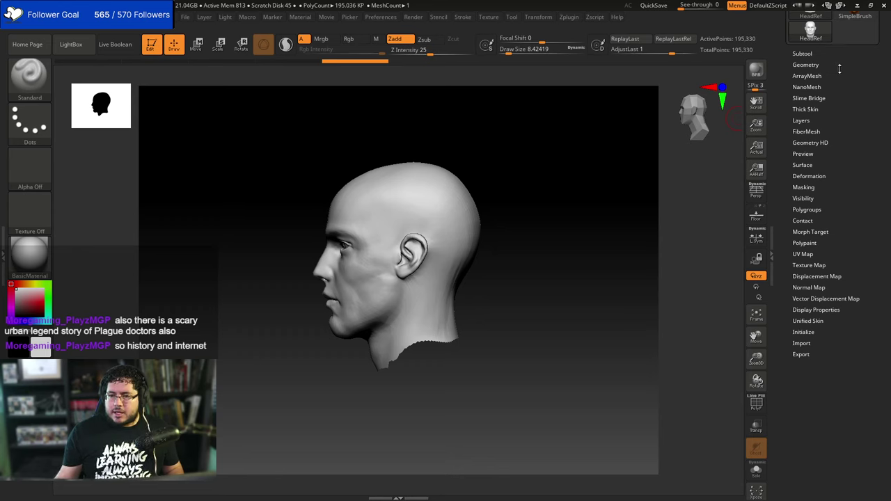
{"action": "left_click", "coordinate": [840, 65]}
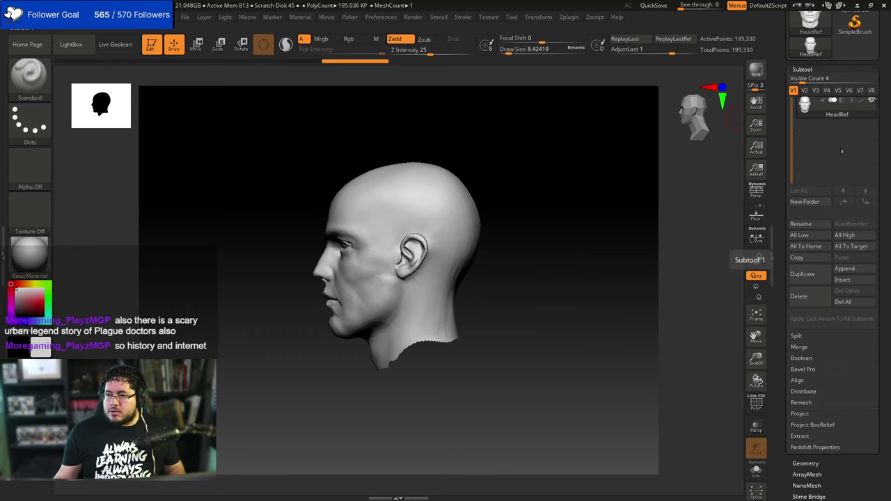
{"action": "scroll", "coordinate": [815, 261], "scroll_direction": "down", "scroll_amount": 3}
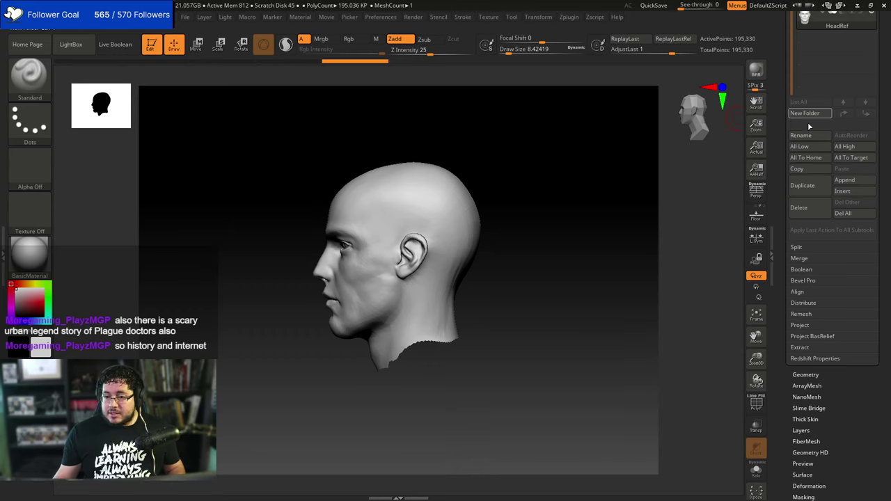
{"action": "left_click", "coordinate": [847, 181]}
{"action": "left_click", "coordinate": [534, 236]}
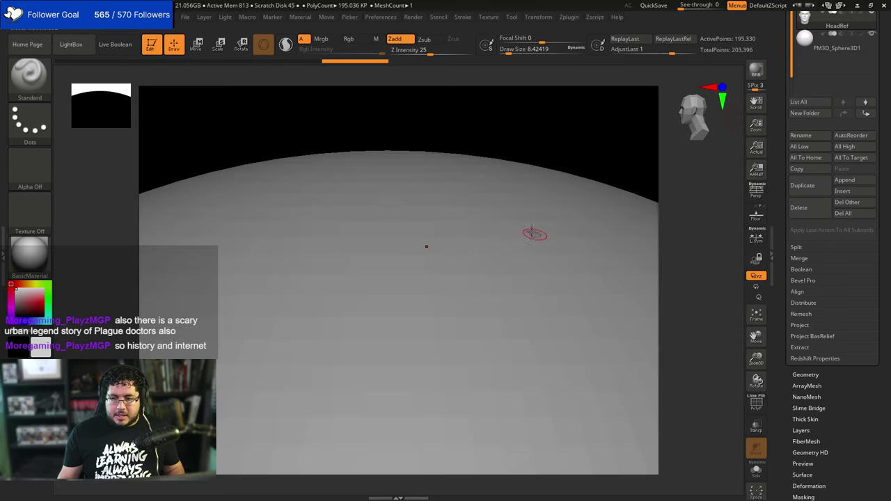
{"action": "key", "text": "f"}
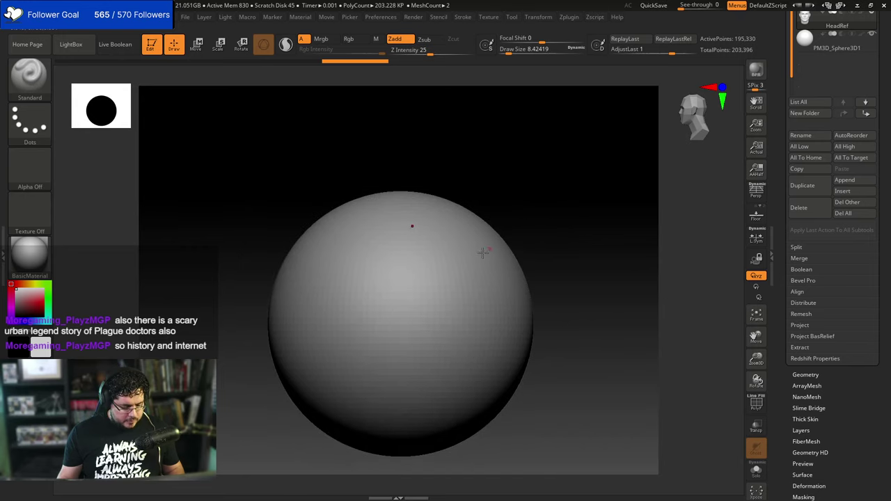
Select the sphere subtool with the Move gizmo, scale it down strongly and raise it toward the head.
{"action": "key", "text": "w"}
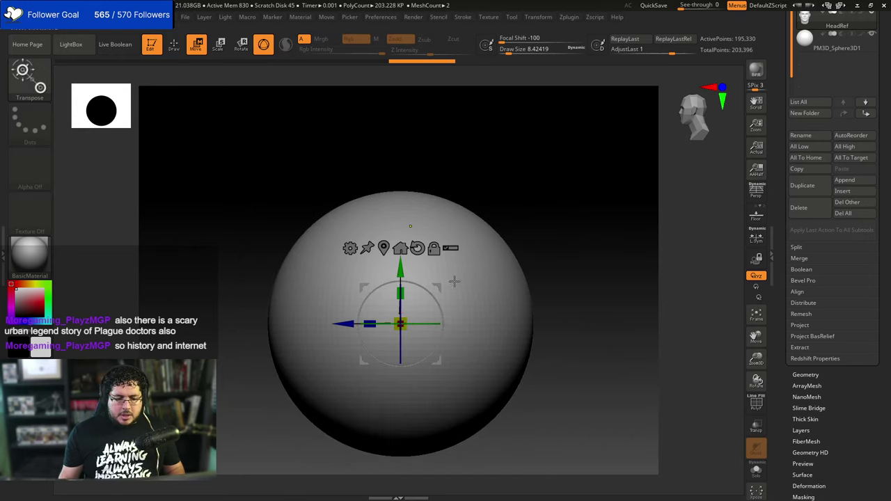
{"action": "left_click", "coordinate": [454, 289], "text": "alt"}
{"action": "left_click_drag", "start_coordinate": [405, 329], "coordinate": [283, 338]}
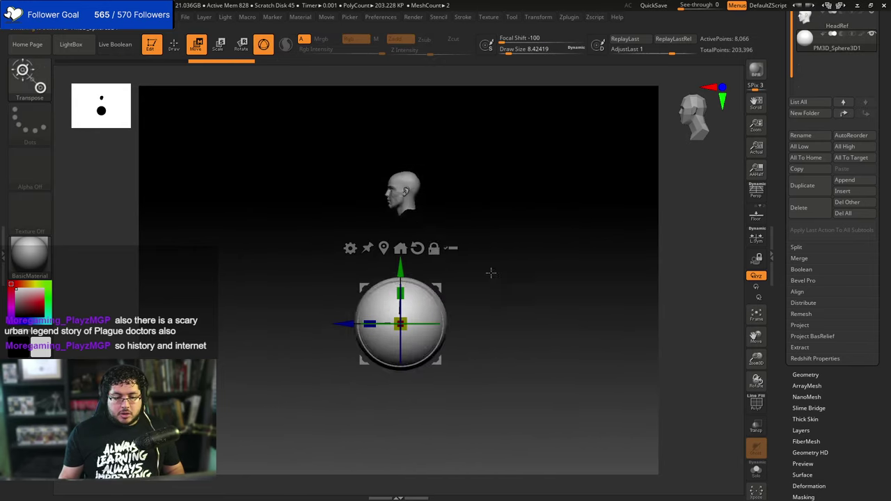
{"action": "right_click_drag", "start_coordinate": [491, 272], "coordinate": [513, 243], "text": "ctrl"}
{"action": "right_click_drag", "start_coordinate": [512, 243], "coordinate": [513, 348], "text": "alt"}
{"action": "left_click_drag", "start_coordinate": [402, 374], "coordinate": [402, 167]}
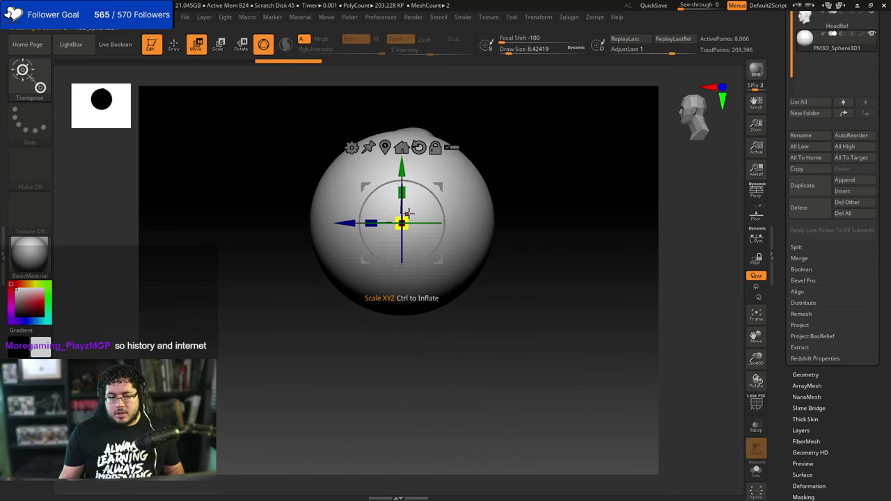
{"action": "left_click_drag", "start_coordinate": [402, 222], "coordinate": [330, 224]}
{"action": "left_click_drag", "start_coordinate": [401, 168], "coordinate": [402, 130]}
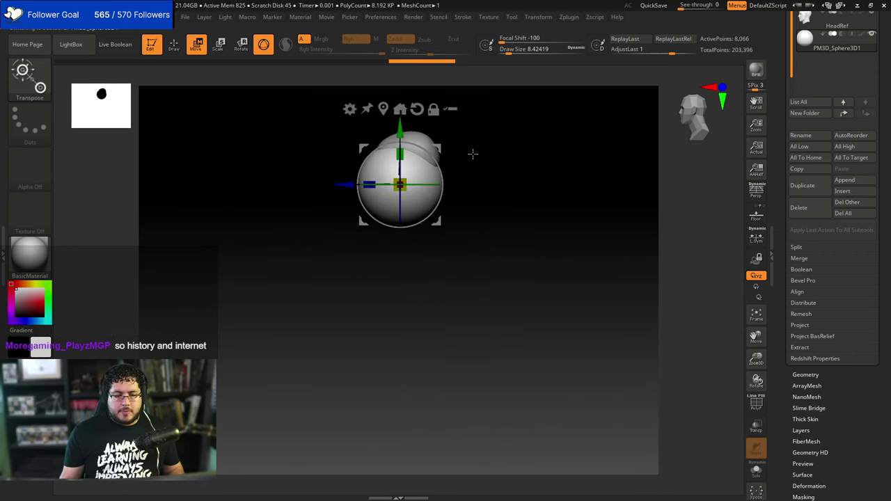
Scale the sphere down to roughly the head's size and move it forward in front of the face.
{"action": "right_click_drag", "start_coordinate": [473, 153], "coordinate": [488, 195], "text": "ctrl"}
{"action": "right_click_drag", "start_coordinate": [488, 195], "coordinate": [521, 257], "text": "alt"}
{"action": "right_click_drag", "start_coordinate": [520, 258], "coordinate": [524, 278], "text": "ctrl"}
{"action": "left_click_drag", "start_coordinate": [433, 190], "coordinate": [433, 175]}
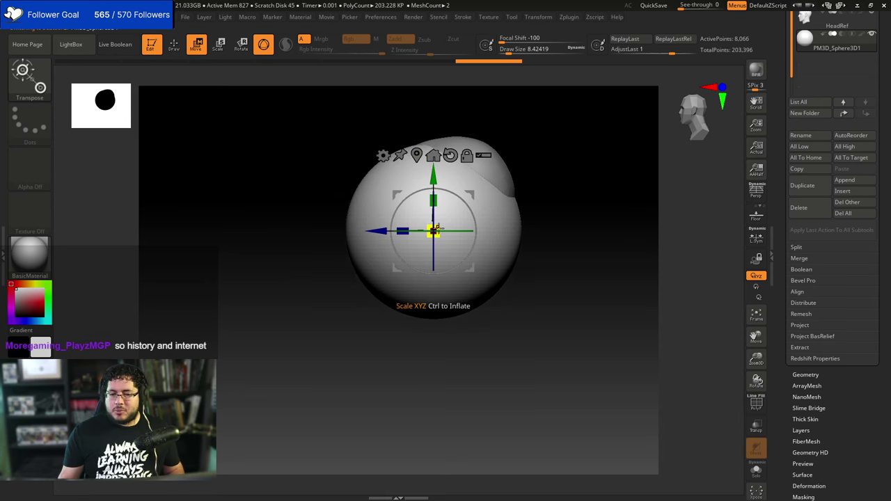
{"action": "left_click_drag", "start_coordinate": [438, 235], "coordinate": [405, 236]}
{"action": "left_click_drag", "start_coordinate": [377, 231], "coordinate": [349, 231]}
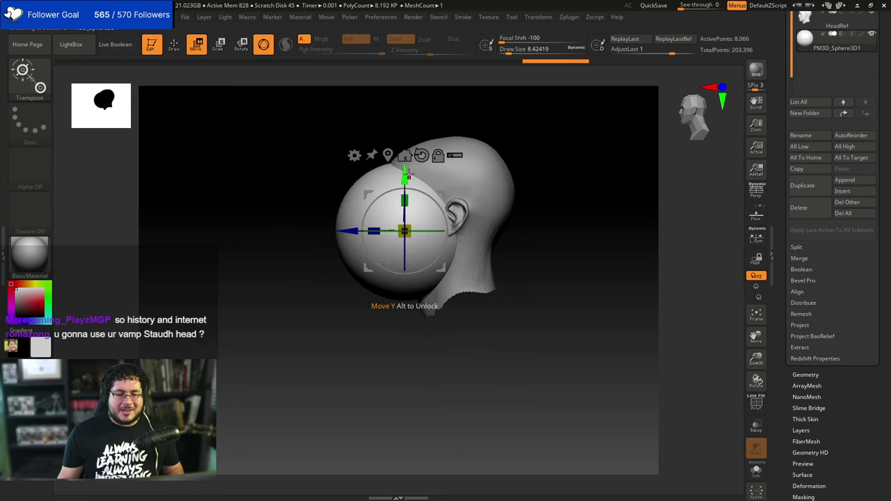
Leave the gizmo, switch to the Move brush at a draw size of about 77, and undo the trial stroke on the sphere.
{"action": "key", "text": "q"}
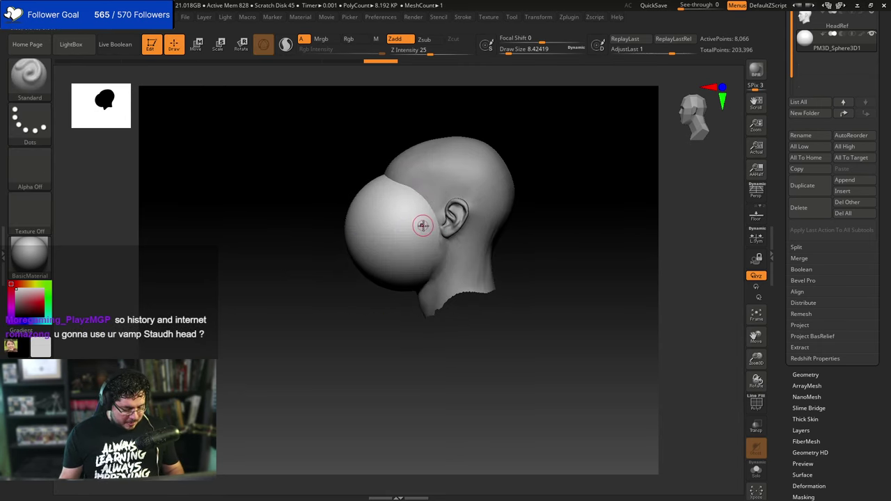
{"action": "key", "text": "space"}
{"action": "left_click_drag", "start_coordinate": [481, 147], "coordinate": [477, 146]}
{"action": "key", "text": "space"}
{"action": "left_click_drag", "start_coordinate": [376, 231], "coordinate": [372, 231]}
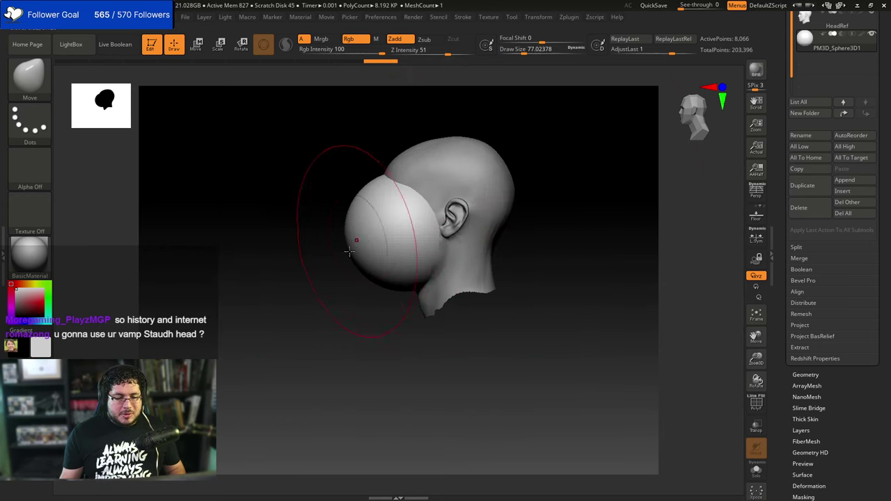
{"action": "left_click_drag", "start_coordinate": [260, 288], "coordinate": [290, 350], "text": "shift"}
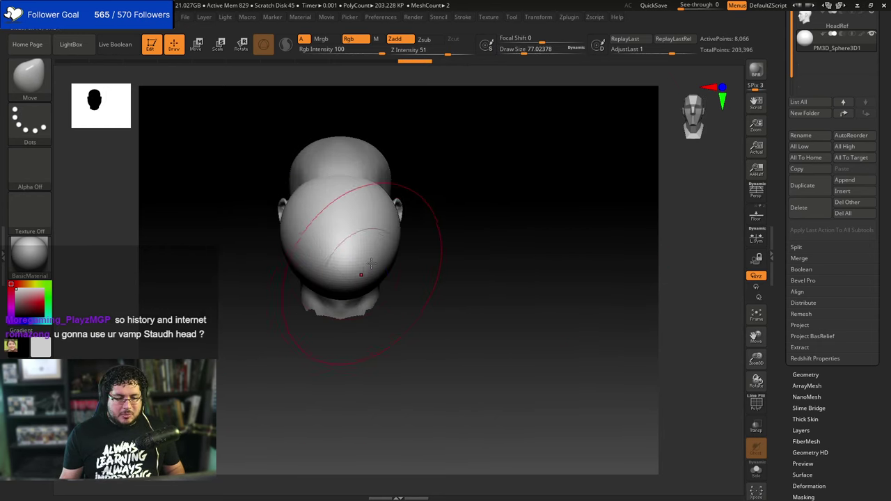
{"action": "key", "text": "ctrl+z"}
{"action": "left_click_drag", "start_coordinate": [434, 258], "coordinate": [405, 260], "text": "shift"}
Pull the front of the sphere forward and slightly down with the Move brush to form an elongated beak base.
{"action": "key", "text": "space"}
{"action": "left_click_drag", "start_coordinate": [346, 243], "coordinate": [302, 279]}
{"action": "left_click_drag", "start_coordinate": [391, 250], "coordinate": [372, 263]}
{"action": "left_click_drag", "start_coordinate": [296, 317], "coordinate": [306, 294]}
{"action": "key", "text": "space"}
{"action": "left_click_drag", "start_coordinate": [303, 243], "coordinate": [291, 237]}
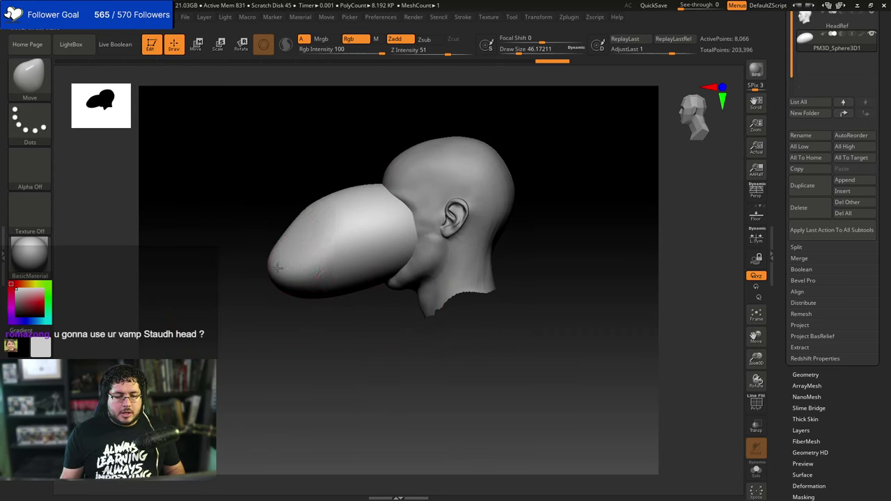
Enlarge the Move brush to about 100, slim the beak's sides and stretch its tip forward and down.
{"action": "left_click_drag", "start_coordinate": [277, 274], "coordinate": [270, 279]}
{"action": "key", "text": "ctrl+z"}
{"action": "key", "text": "space"}
{"action": "left_click_drag", "start_coordinate": [318, 217], "coordinate": [327, 222]}
{"action": "right_click_drag", "start_coordinate": [359, 207], "coordinate": [376, 223], "text": "shift"}
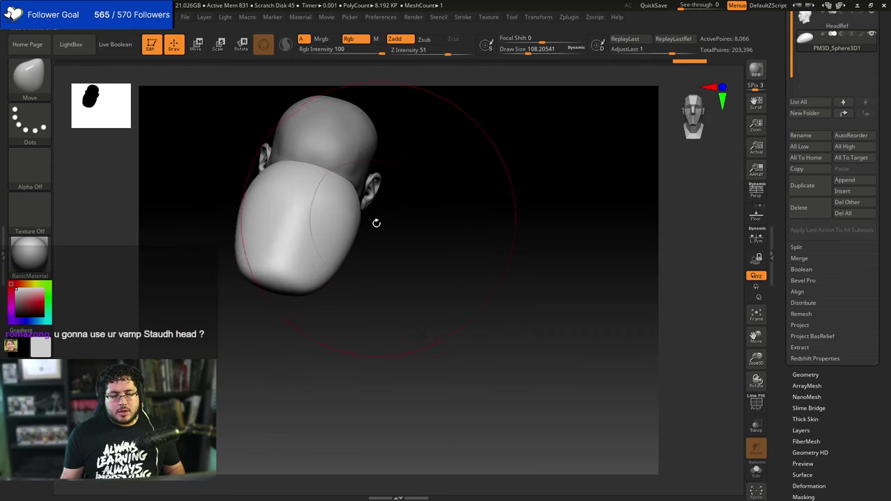
{"action": "left_click_drag", "start_coordinate": [348, 240], "coordinate": [336, 245]}
{"action": "left_click_drag", "start_coordinate": [302, 270], "coordinate": [285, 300]}
{"action": "right_click_drag", "start_coordinate": [376, 300], "coordinate": [310, 306]}
{"action": "mouse_move", "coordinate": [312, 294]}
{"action": "left_mouse_down", "text": "shift"}
{"action": "mouse_move", "coordinate": [340, 251]}
{"action": "mouse_move", "coordinate": [323, 292]}
{"action": "mouse_move", "coordinate": [284, 303]}
{"action": "left_mouse_up", "text": "shift"}
{"action": "key", "text": "space"}
{"action": "key", "text": "space"}
{"action": "left_click_drag", "start_coordinate": [324, 274], "coordinate": [322, 273]}
{"action": "mouse_move", "coordinate": [314, 300]}
{"action": "left_mouse_down"}
{"action": "mouse_move", "coordinate": [334, 249]}
{"action": "mouse_move", "coordinate": [379, 227]}
{"action": "left_mouse_up"}
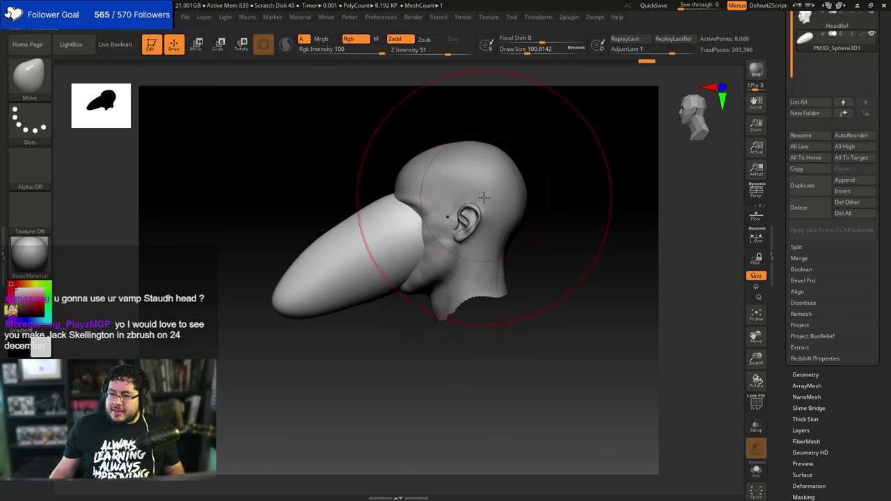
Switch to Chrome, open the Raxwalker plague doctor mask result and copy its image.
{"action": "key", "text": "alt+Tab"}
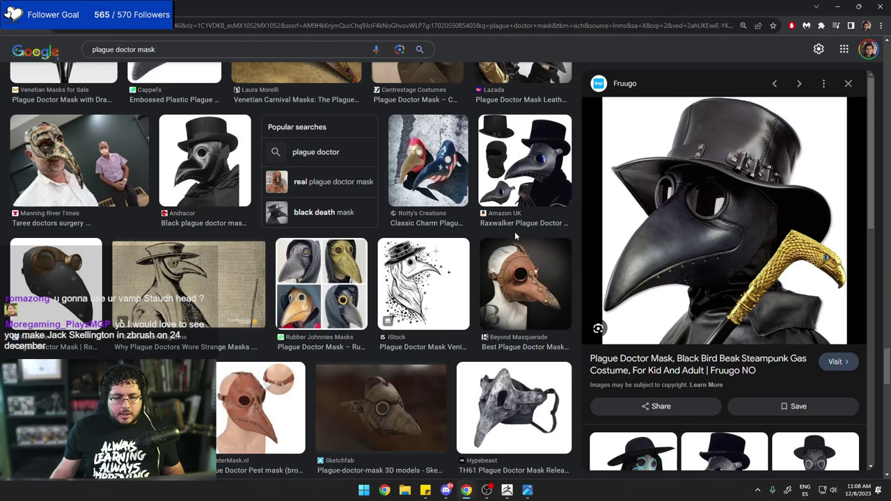
{"action": "left_click", "coordinate": [533, 158]}
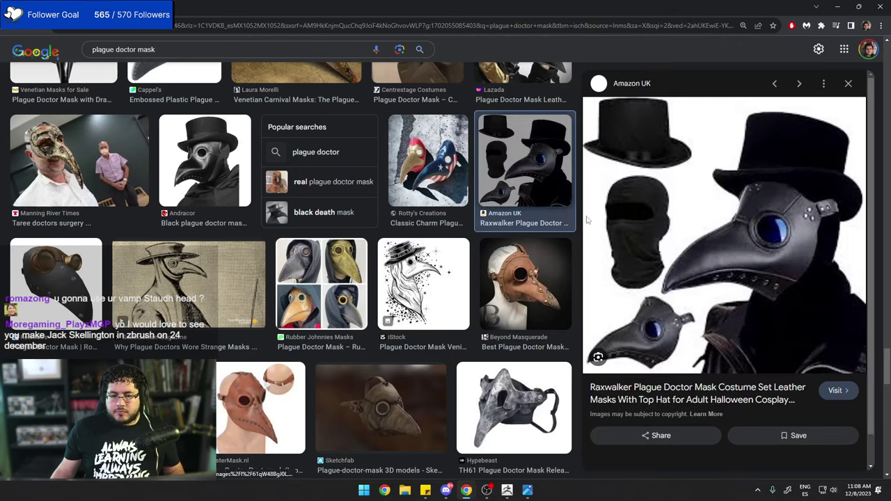
{"action": "right_click", "coordinate": [808, 232]}
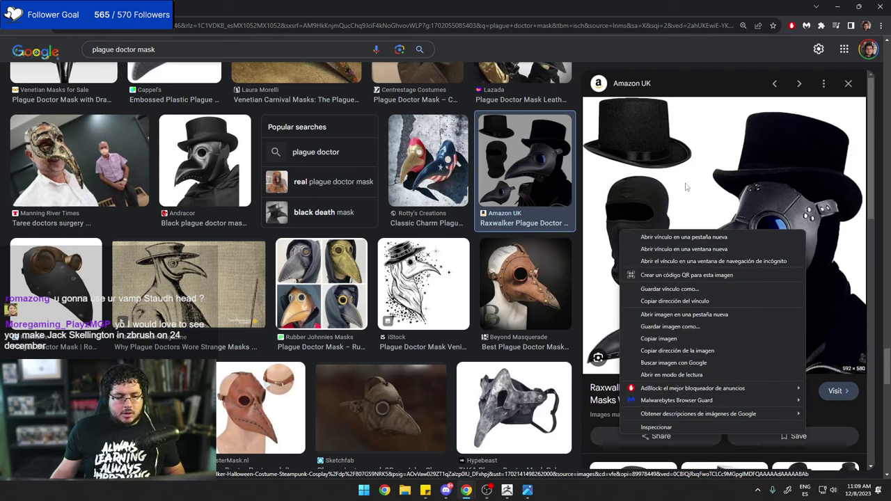
{"action": "left_click", "coordinate": [659, 339]}
Launch PureRef, minimize the browser and paste the copied mask image onto the reference board over ZBrush.
{"action": "key", "text": "super"}
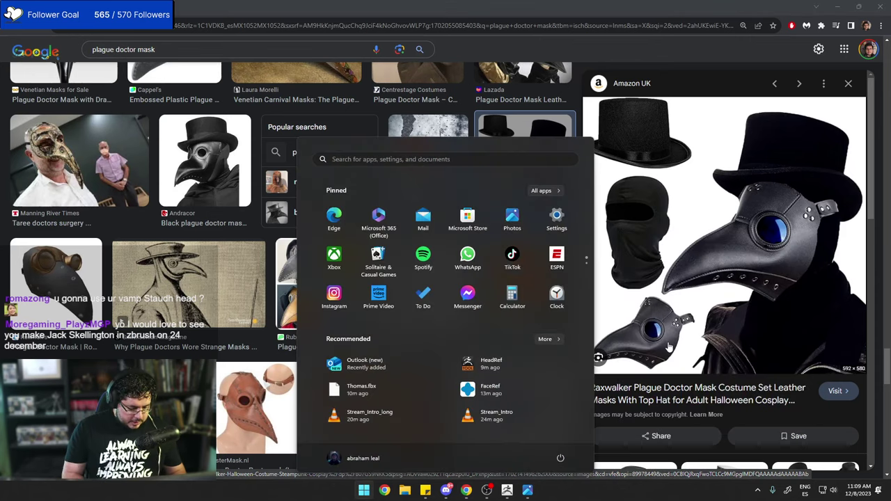
{"action": "type", "text": "pure"}
{"action": "key", "text": "Return"}
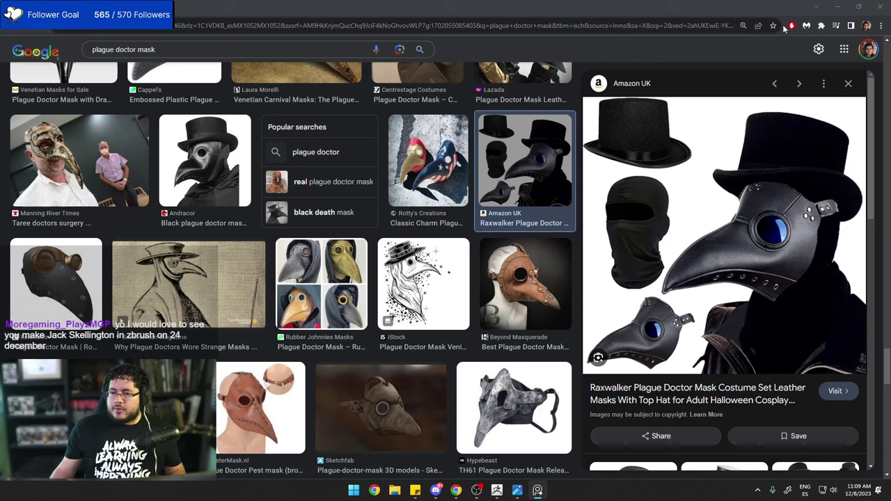
{"action": "left_click", "coordinate": [838, 6]}
{"action": "right_click_drag", "start_coordinate": [890, 374], "coordinate": [505, 281]}
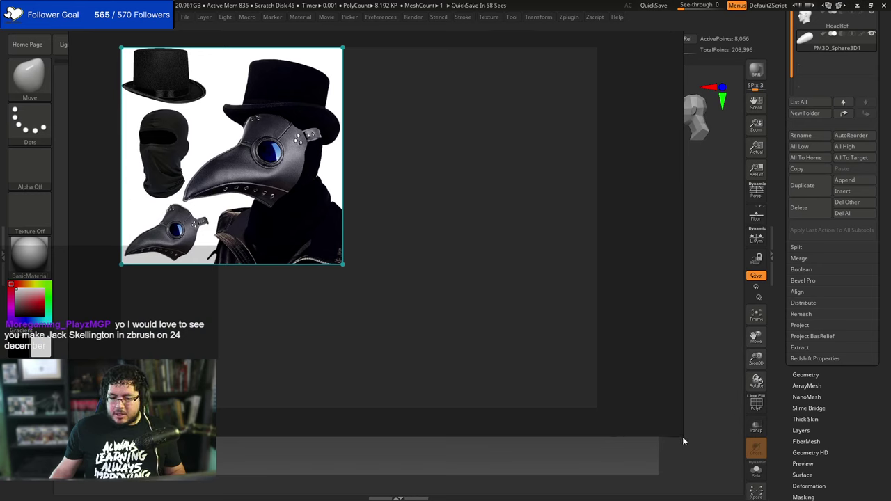
Shrink the PureRef window, frame the leather beak mask in it and place it clear of the head model.
{"action": "left_click_drag", "start_coordinate": [682, 436], "coordinate": [353, 273]}
{"action": "middle_click_drag", "start_coordinate": [288, 207], "coordinate": [244, 201]}
{"action": "scroll", "coordinate": [251, 187], "scroll_direction": "up", "scroll_amount": 5}
{"action": "right_click_drag", "start_coordinate": [264, 187], "coordinate": [243, 195]}
{"action": "left_click_drag", "start_coordinate": [335, 311], "coordinate": [209, 205]}
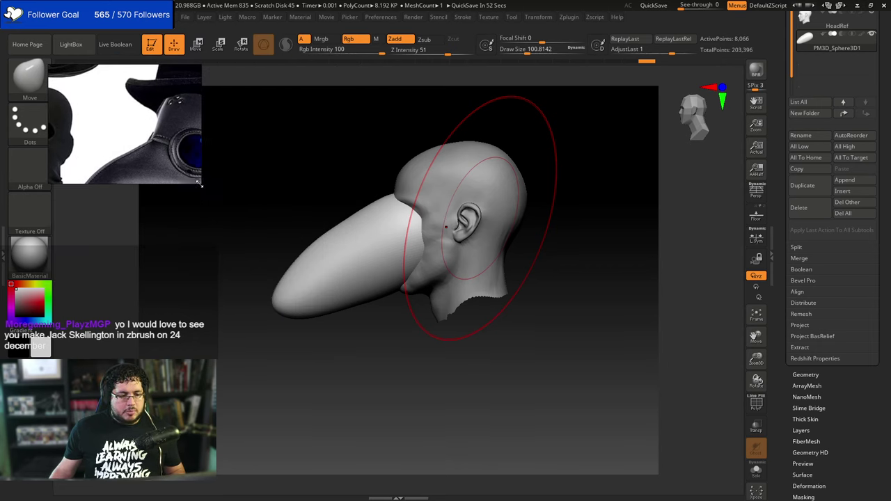
{"action": "middle_click_drag", "start_coordinate": [123, 125], "coordinate": [143, 148]}
{"action": "scroll", "coordinate": [143, 148], "scroll_direction": "down", "scroll_amount": 3}
{"action": "scroll", "coordinate": [142, 147], "scroll_direction": "down", "scroll_amount": 2}
{"action": "right_click_drag", "start_coordinate": [143, 147], "coordinate": [155, 140]}
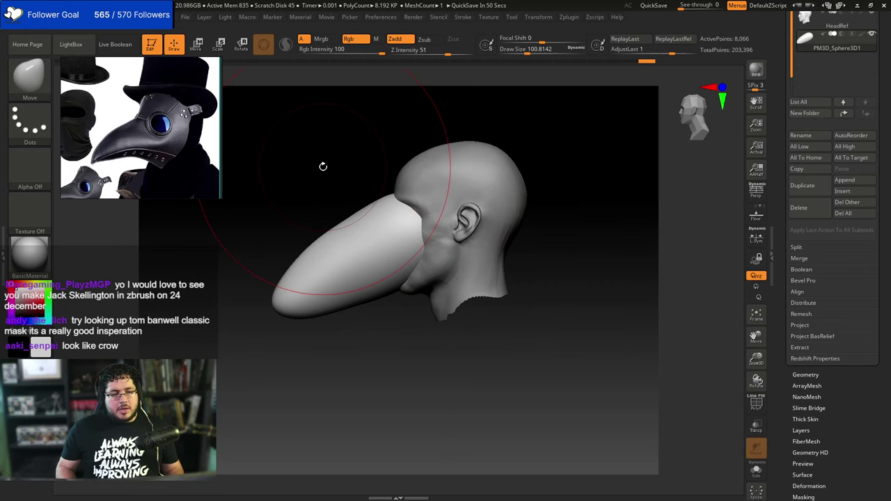
Lower the top of the beak's base below the eyes and reshape the front into a shorter, downward-curving beak.
{"action": "key", "text": "space"}
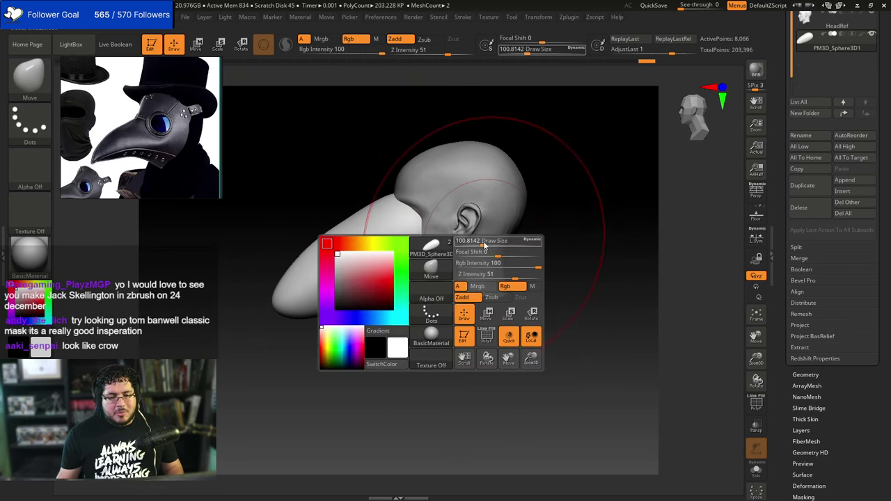
{"action": "left_click_drag", "start_coordinate": [483, 242], "coordinate": [479, 243]}
{"action": "key", "text": "]"}
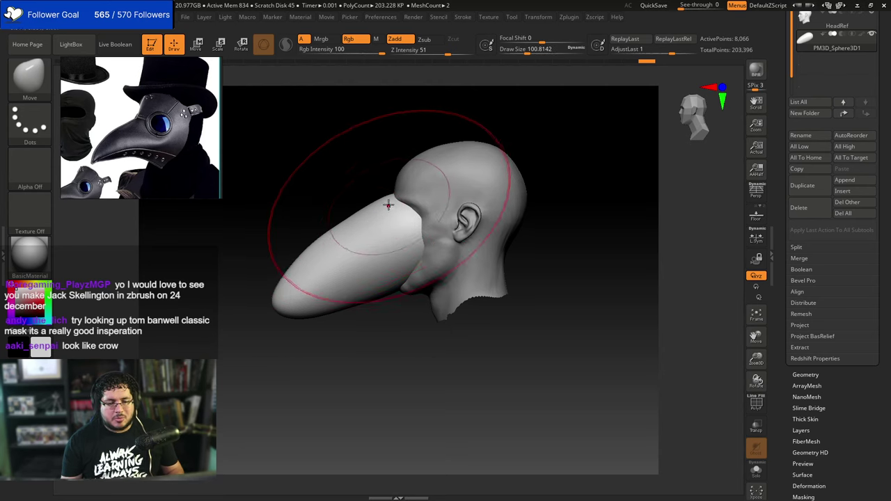
{"action": "left_click_drag", "start_coordinate": [387, 203], "coordinate": [402, 219]}
{"action": "key", "text": "["}
{"action": "mouse_move", "coordinate": [357, 248]}
{"action": "left_mouse_down"}
{"action": "mouse_move", "coordinate": [350, 239]}
{"action": "mouse_move", "coordinate": [317, 248]}
{"action": "mouse_move", "coordinate": [324, 250]}
{"action": "left_mouse_up"}
{"action": "left_click_drag", "start_coordinate": [305, 292], "coordinate": [306, 283]}
{"action": "key", "text": "]"}
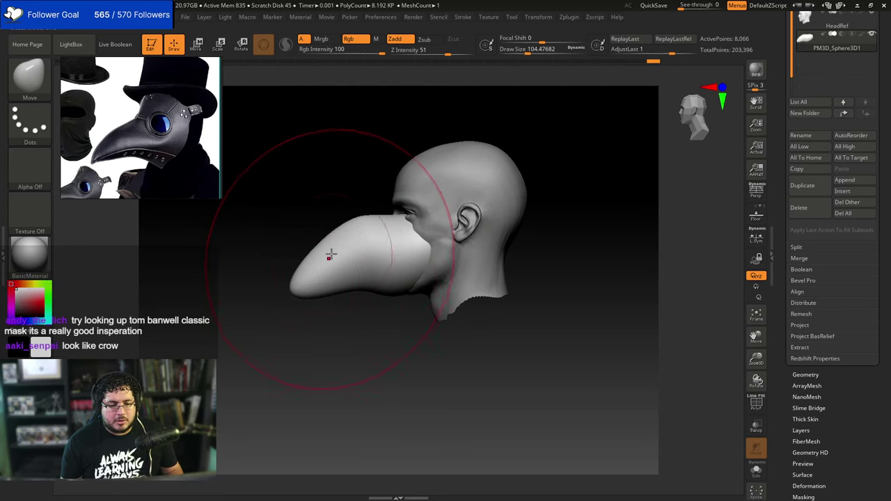
{"action": "mouse_move", "coordinate": [332, 255]}
{"action": "left_mouse_down"}
{"action": "mouse_move", "coordinate": [346, 252]}
{"action": "mouse_move", "coordinate": [356, 270]}
{"action": "mouse_move", "coordinate": [316, 286]}
{"action": "mouse_move", "coordinate": [330, 280]}
{"action": "mouse_move", "coordinate": [328, 308]}
{"action": "left_mouse_up"}
Arch the beak's underside with smaller Move brush sizes and pull its lower back edge down around the chin.
{"action": "key", "text": "space"}
{"action": "key", "text": "space"}
{"action": "mouse_move", "coordinate": [343, 270]}
{"action": "left_mouse_down"}
{"action": "mouse_move", "coordinate": [339, 259]}
{"action": "mouse_move", "coordinate": [343, 278]}
{"action": "left_mouse_up"}
{"action": "left_click_drag", "start_coordinate": [348, 261], "coordinate": [342, 253]}
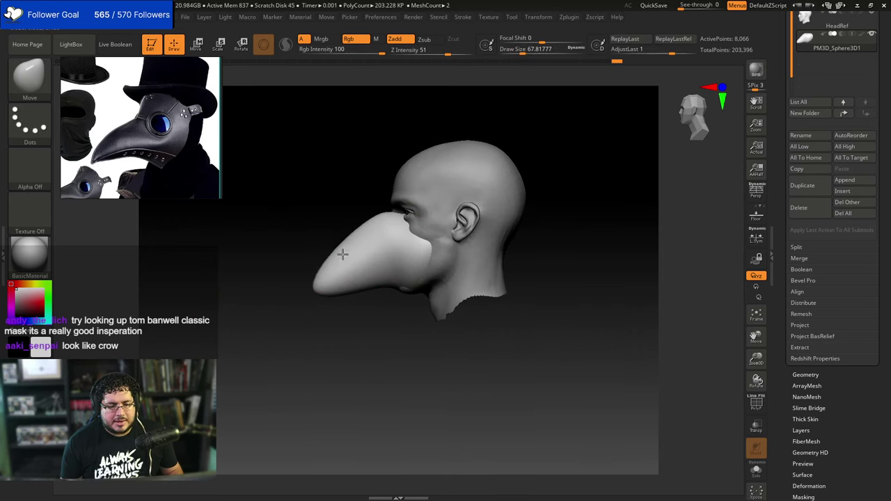
{"action": "key", "text": "space"}
{"action": "mouse_move", "coordinate": [369, 280]}
{"action": "left_mouse_down"}
{"action": "mouse_move", "coordinate": [357, 279]}
{"action": "mouse_move", "coordinate": [365, 284]}
{"action": "left_mouse_up"}
{"action": "key", "text": "space"}
{"action": "left_click_drag", "start_coordinate": [362, 311], "coordinate": [364, 265]}
{"action": "key", "text": "space"}
{"action": "left_click_drag", "start_coordinate": [417, 287], "coordinate": [422, 292]}
{"action": "key", "text": "space"}
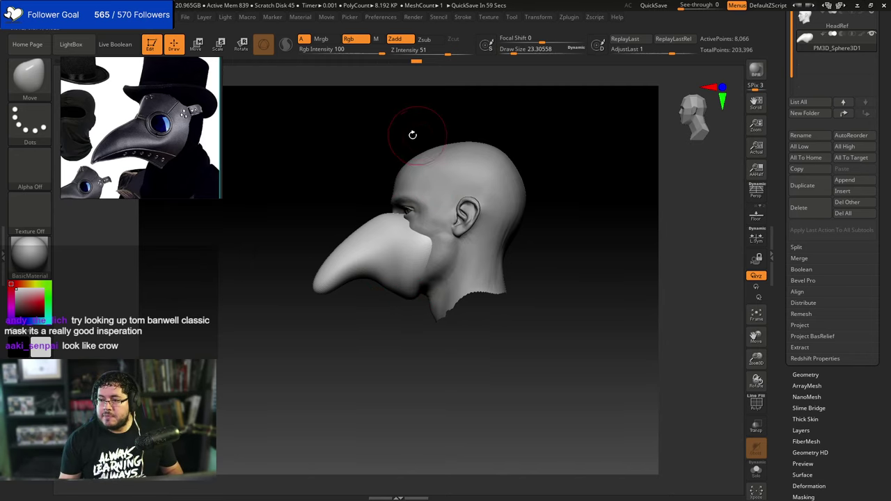
Pull the mask's upper part up over the eyes to the forehead and extend it around the side of the face.
{"action": "mouse_move", "coordinate": [363, 175]}
{"action": "left_mouse_down"}
{"action": "mouse_move", "coordinate": [370, 201]}
{"action": "mouse_move", "coordinate": [350, 212]}
{"action": "mouse_move", "coordinate": [370, 224]}
{"action": "mouse_move", "coordinate": [361, 234]}
{"action": "mouse_move", "coordinate": [378, 231]}
{"action": "mouse_move", "coordinate": [392, 199]}
{"action": "left_mouse_up"}
{"action": "key", "text": "space"}
{"action": "key", "text": "space"}
{"action": "key", "text": "space"}
{"action": "left_click_drag", "start_coordinate": [323, 221], "coordinate": [363, 235]}
{"action": "key", "text": "space"}
{"action": "left_click_drag", "start_coordinate": [365, 237], "coordinate": [369, 236]}
{"action": "mouse_move", "coordinate": [405, 207]}
{"action": "left_mouse_down"}
{"action": "mouse_move", "coordinate": [420, 203]}
{"action": "mouse_move", "coordinate": [405, 187]}
{"action": "left_mouse_up"}
{"action": "left_click_drag", "start_coordinate": [352, 194], "coordinate": [322, 192]}
{"action": "left_click_drag", "start_coordinate": [401, 193], "coordinate": [397, 184]}
{"action": "key", "text": "space"}
{"action": "mouse_move", "coordinate": [350, 199]}
{"action": "left_mouse_down"}
{"action": "mouse_move", "coordinate": [433, 209]}
{"action": "mouse_move", "coordinate": [432, 219]}
{"action": "mouse_move", "coordinate": [444, 208]}
{"action": "mouse_move", "coordinate": [326, 198]}
{"action": "left_mouse_up"}
{"action": "key", "text": "space"}
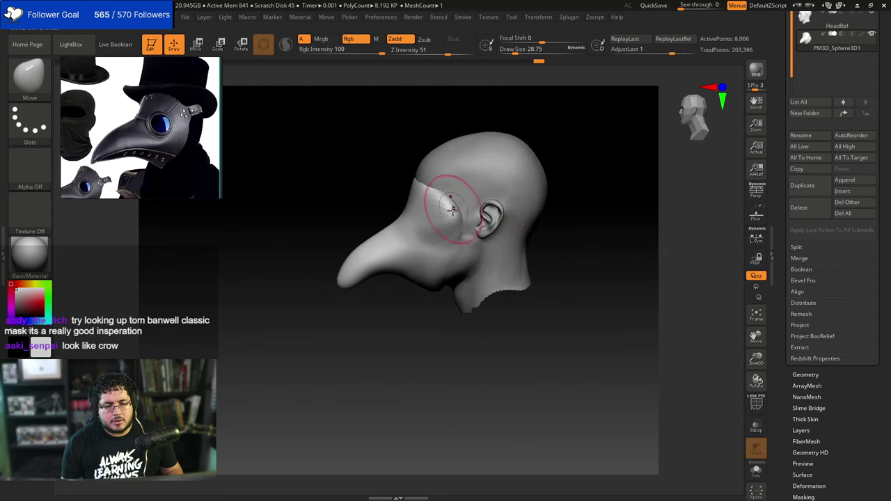
Flatten the side of the mask over the eye area with the TrimDynamic brush.
{"action": "left_click_drag", "start_coordinate": [452, 209], "coordinate": [456, 206]}
{"action": "left_click_drag", "start_coordinate": [379, 158], "coordinate": [415, 155]}
{"action": "key", "text": "b"}
{"action": "key", "text": "t"}
{"action": "key", "text": "d"}
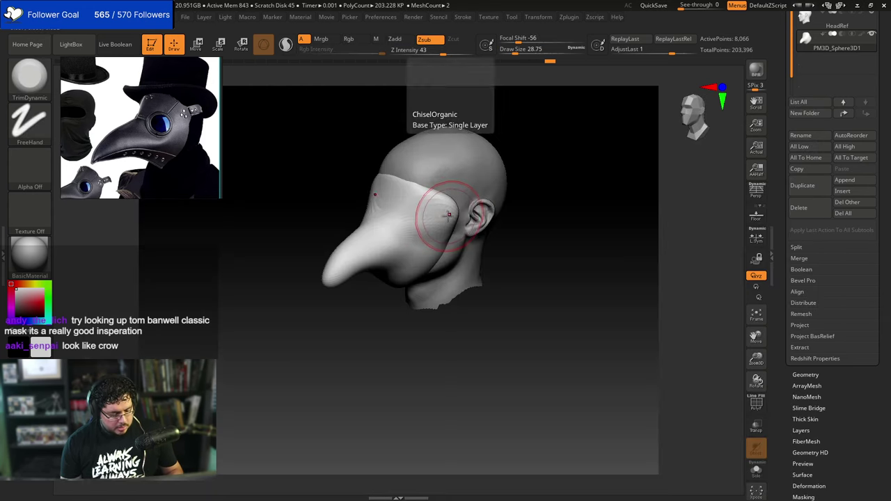
{"action": "mouse_move", "coordinate": [448, 214]}
{"action": "left_mouse_down"}
{"action": "mouse_move", "coordinate": [426, 220]}
{"action": "mouse_move", "coordinate": [445, 211]}
{"action": "left_mouse_up"}
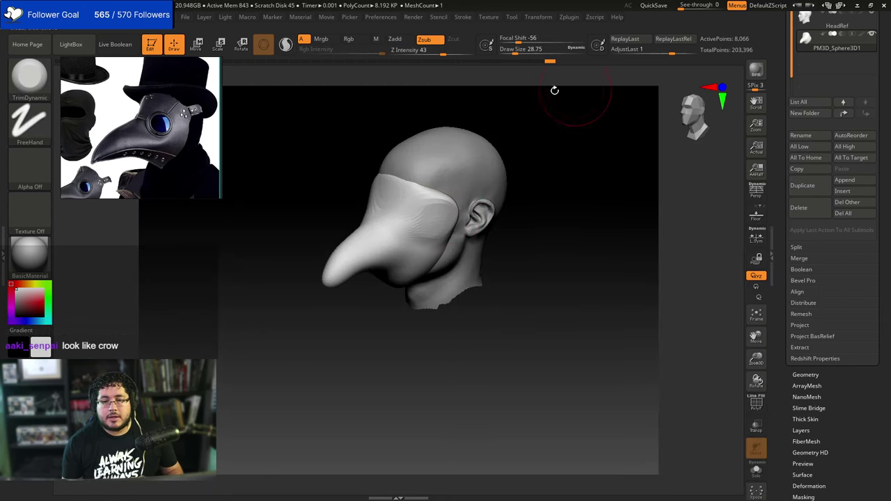
Open the file browser for loading a saved interface configuration.
{"action": "left_click_drag", "start_coordinate": [881, 74], "coordinate": [881, 206]}
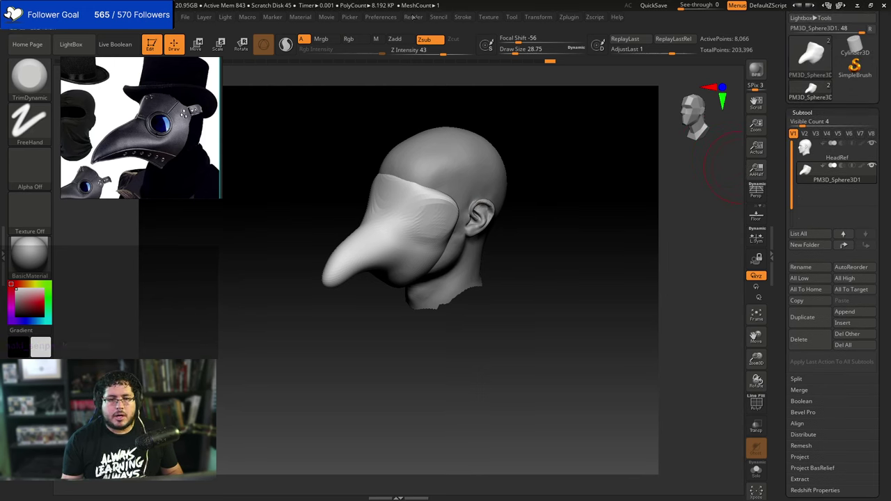
{"action": "left_click", "coordinate": [382, 17]}
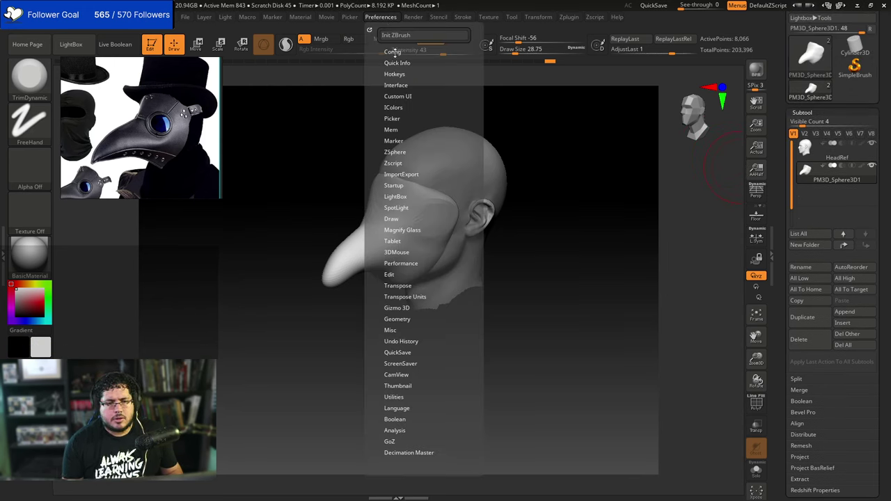
{"action": "left_click", "coordinate": [393, 52]}
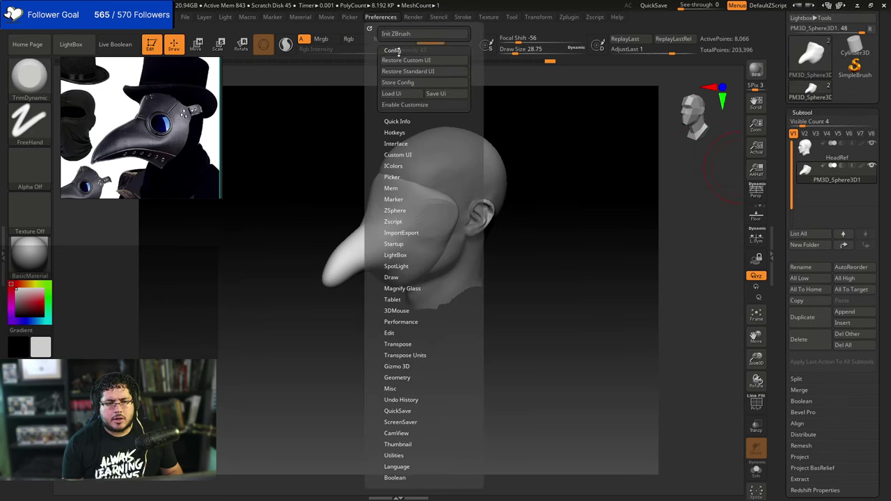
{"action": "left_click", "coordinate": [411, 95]}
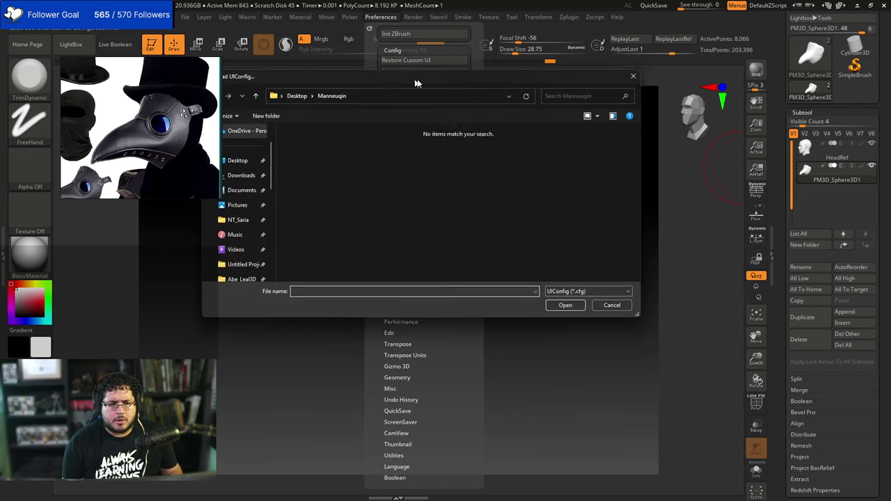
{"action": "scroll", "coordinate": [315, 173], "scroll_direction": "down", "scroll_amount": 3}
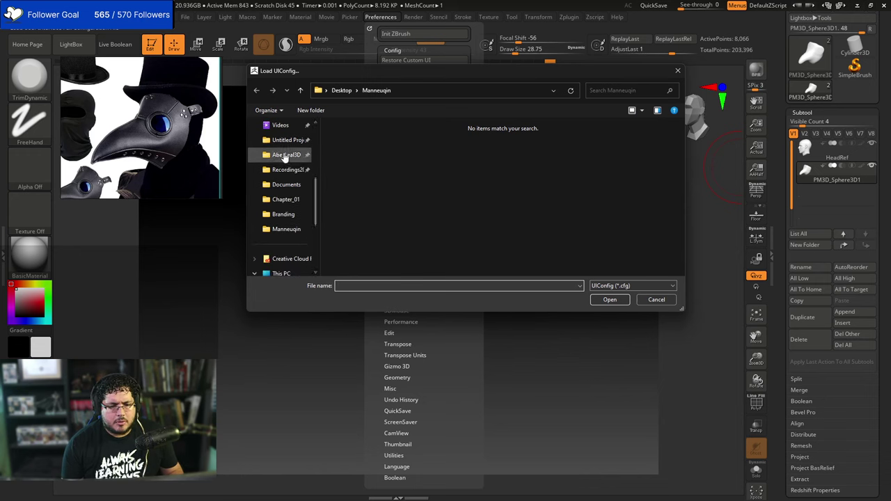
Load the interface configuration stored under 2023, AL3D_Stylized_Character, ProjectFiles, Assets.
{"action": "left_click", "coordinate": [310, 160]}
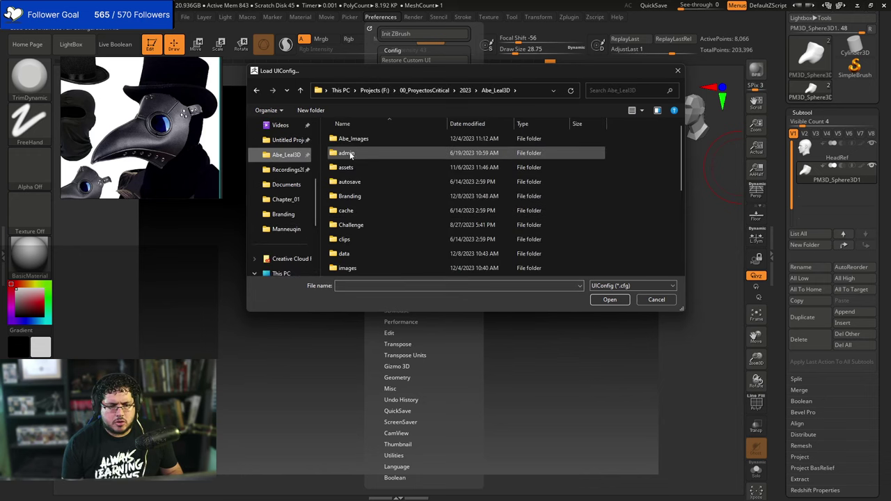
{"action": "left_click_drag", "start_coordinate": [681, 135], "coordinate": [665, 159]}
{"action": "scroll", "coordinate": [662, 160], "scroll_direction": "up", "scroll_amount": 1}
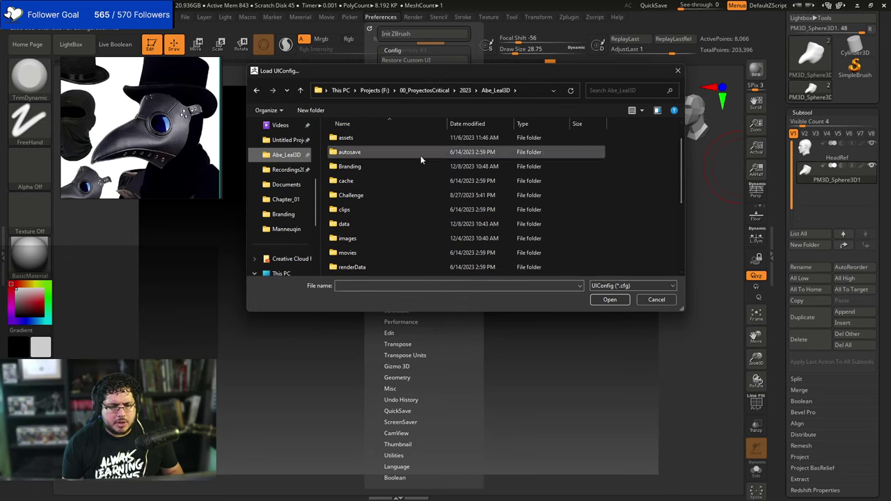
{"action": "left_click", "coordinate": [466, 92]}
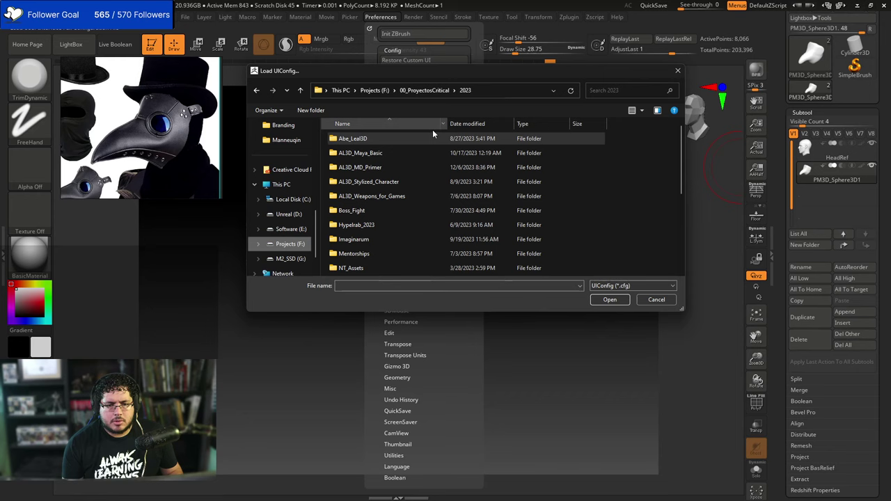
{"action": "double_click", "coordinate": [370, 182]}
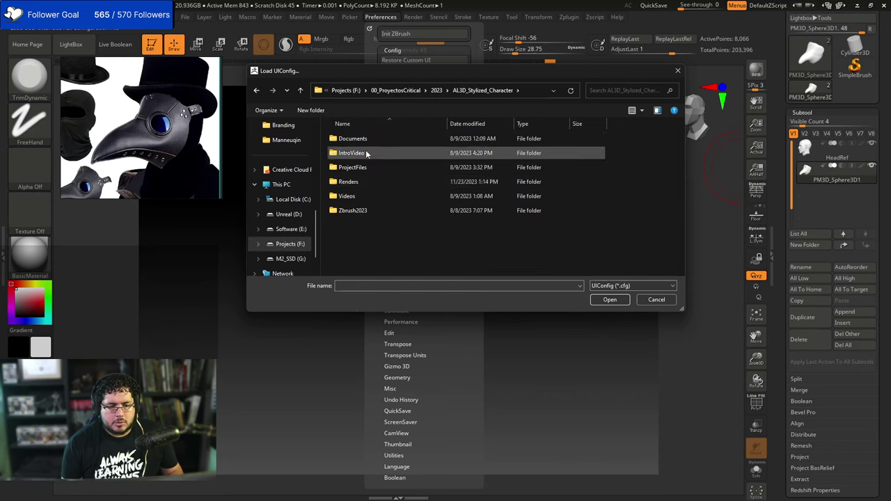
{"action": "double_click", "coordinate": [367, 167]}
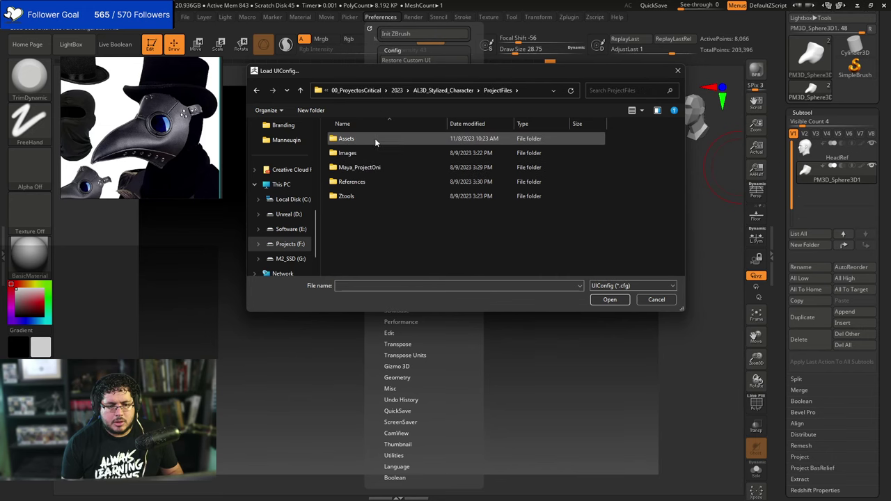
{"action": "double_click", "coordinate": [378, 139]}
{"action": "double_click", "coordinate": [378, 152]}
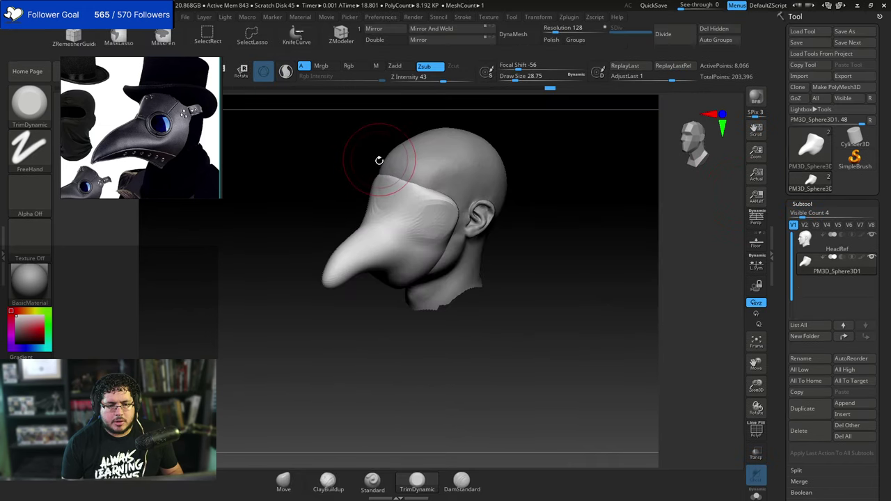
Flatten a round eye area on the mask's side with TrimDynamic at a draw size of about 23, undoing the last stroke.
{"action": "left_click_drag", "start_coordinate": [576, 235], "coordinate": [595, 240]}
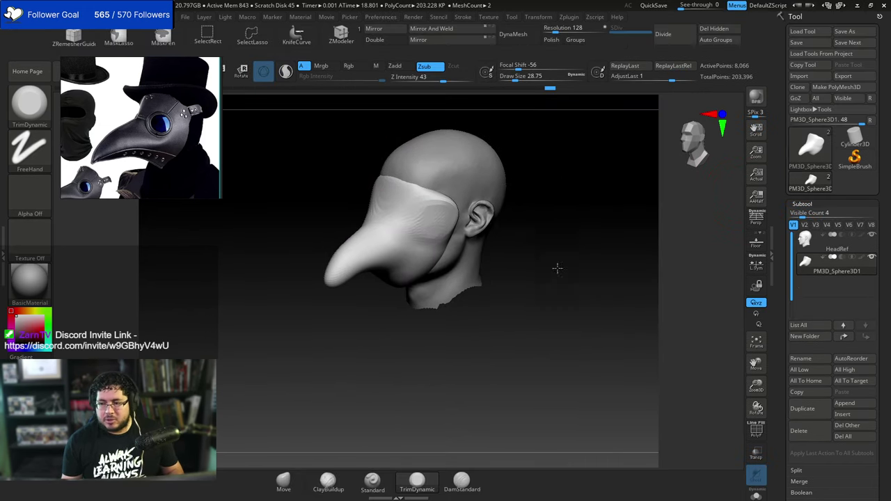
{"action": "left_click_drag", "start_coordinate": [556, 267], "coordinate": [573, 246]}
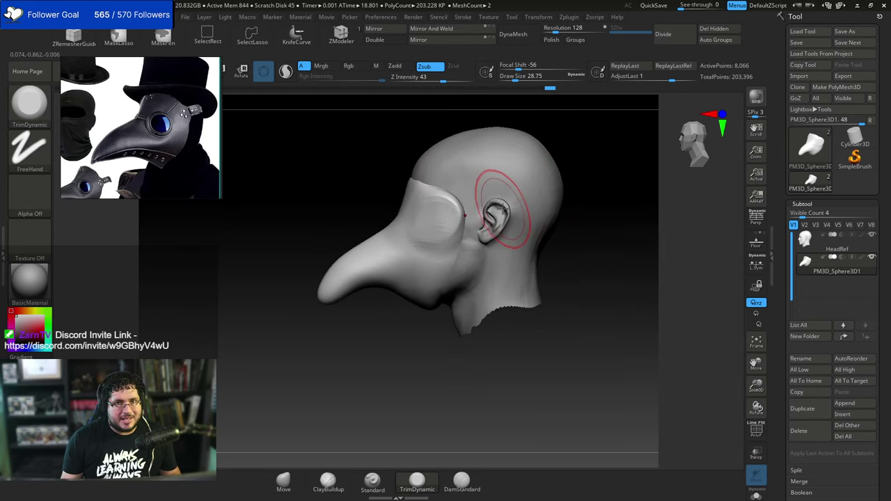
{"action": "key", "text": "space"}
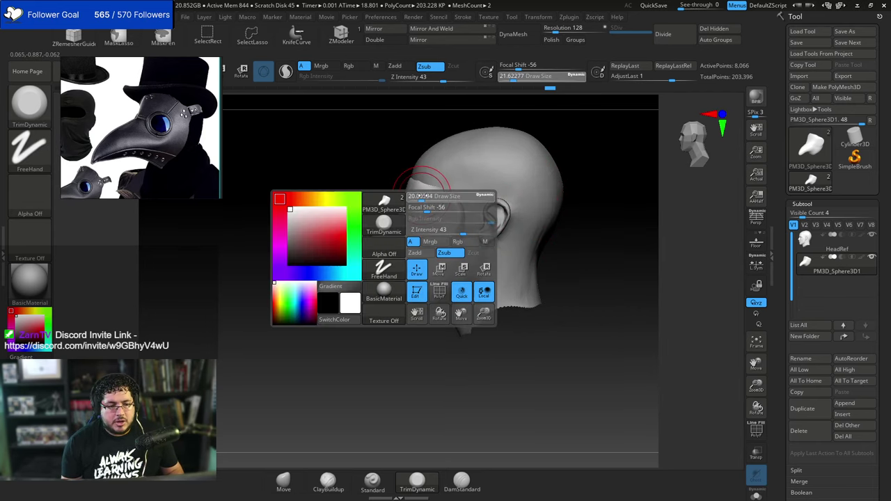
{"action": "left_click_drag", "start_coordinate": [423, 196], "coordinate": [424, 196]}
{"action": "mouse_move", "coordinate": [425, 211]}
{"action": "left_mouse_down"}
{"action": "mouse_move", "coordinate": [444, 215]}
{"action": "mouse_move", "coordinate": [433, 239]}
{"action": "left_mouse_up"}
{"action": "key", "text": "ctrl+z"}
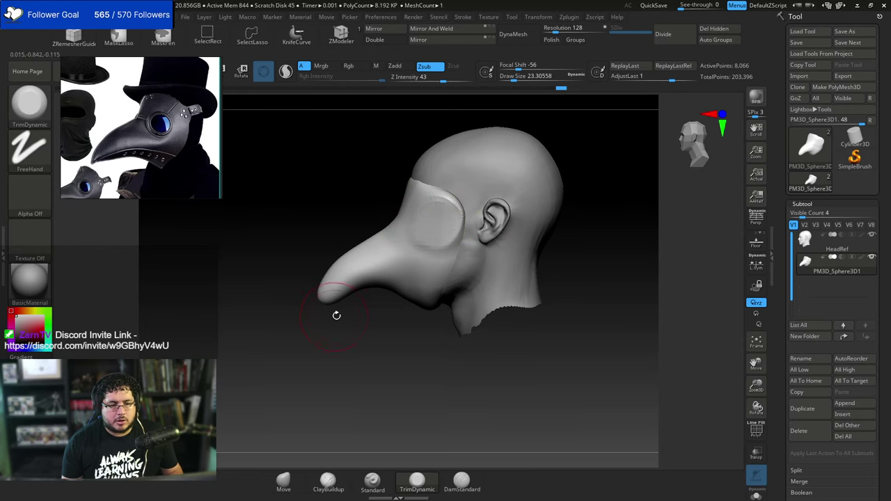
Plane the tip, sides and underside of the beak with TrimDynamic, using a draw size of about 31.
{"action": "left_click_drag", "start_coordinate": [305, 296], "coordinate": [329, 298]}
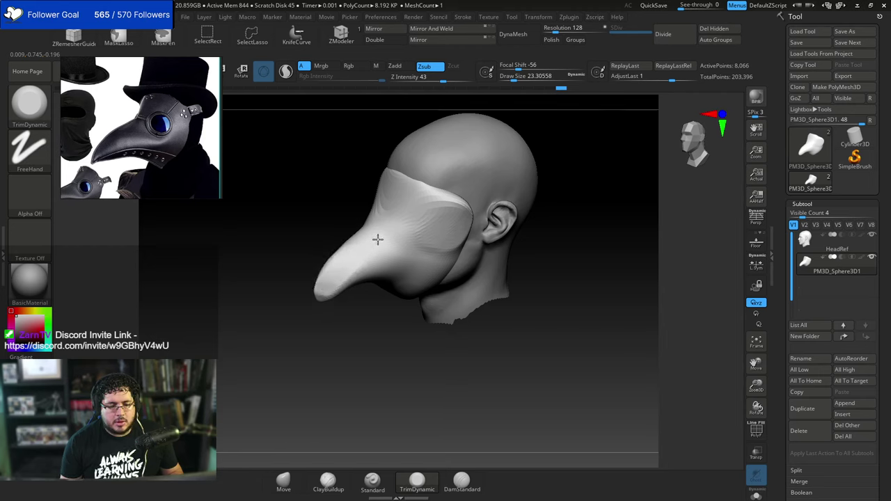
{"action": "left_click_drag", "start_coordinate": [332, 282], "coordinate": [329, 290]}
{"action": "mouse_move", "coordinate": [314, 314]}
{"action": "left_mouse_down"}
{"action": "mouse_move", "coordinate": [322, 297]}
{"action": "mouse_move", "coordinate": [341, 294]}
{"action": "left_mouse_up"}
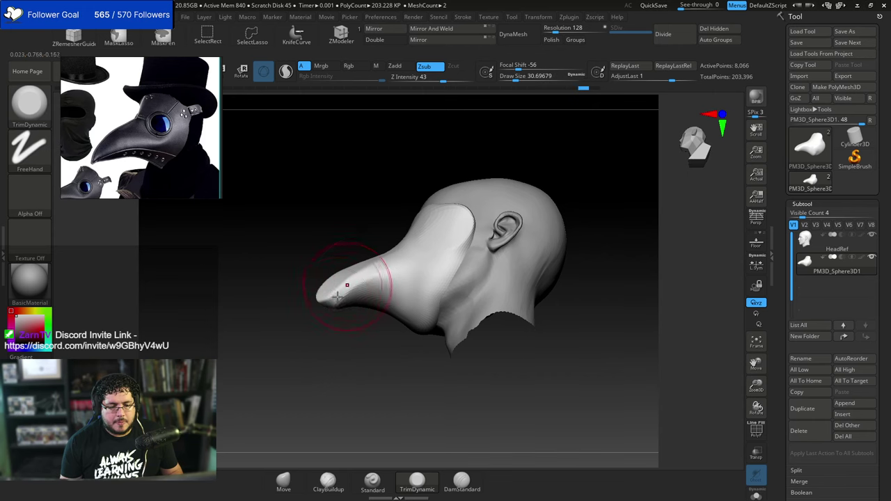
{"action": "mouse_move", "coordinate": [337, 297]}
{"action": "left_mouse_down"}
{"action": "mouse_move", "coordinate": [383, 281]}
{"action": "mouse_move", "coordinate": [410, 306]}
{"action": "left_mouse_up"}
{"action": "left_click_drag", "start_coordinate": [348, 341], "coordinate": [427, 314]}
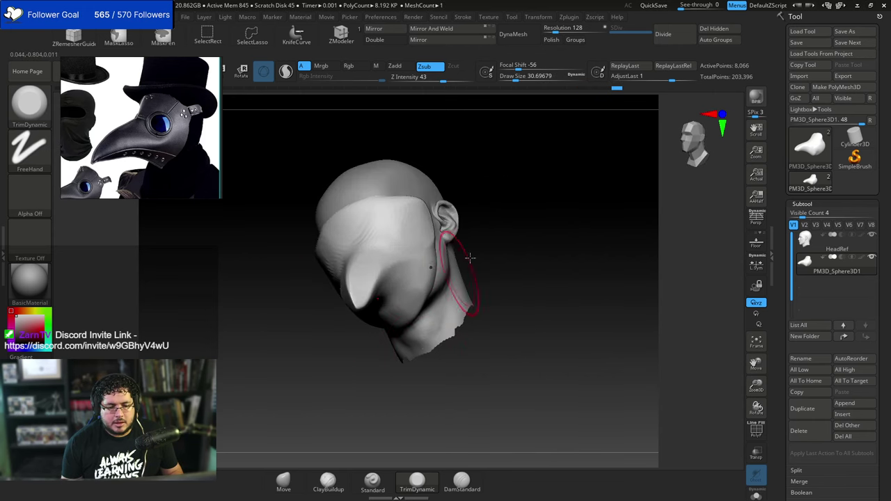
Reshape the mask's back edge along the cheek with the Move brush at a draw size of about 16.
{"action": "key", "text": "b"}
{"action": "key", "text": "m"}
{"action": "key", "text": "v"}
{"action": "left_click_drag", "start_coordinate": [451, 262], "coordinate": [441, 272]}
{"action": "key", "text": "space"}
{"action": "mouse_move", "coordinate": [532, 292]}
{"action": "left_mouse_down"}
{"action": "mouse_move", "coordinate": [460, 251]}
{"action": "mouse_move", "coordinate": [435, 261]}
{"action": "left_mouse_up"}
{"action": "key", "text": "n"}
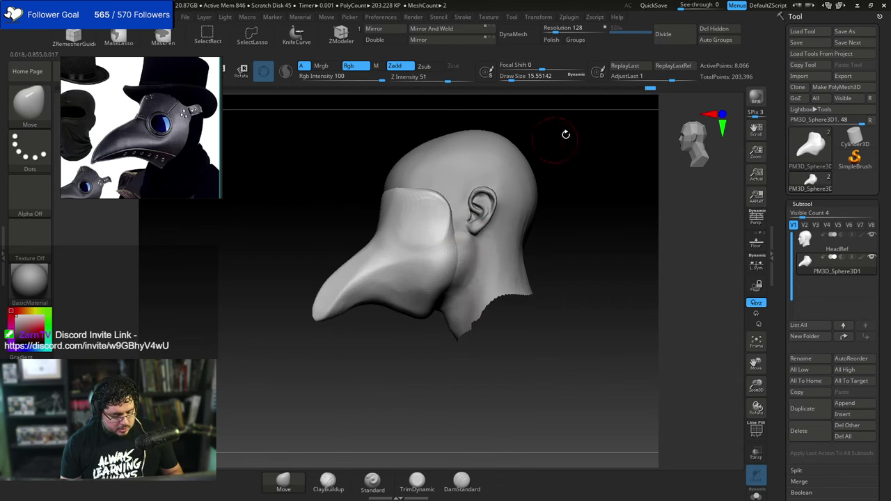
Flatten the cheek below the eye down to the jaw with TrimDynamic at a draw size of about 31.
{"action": "key", "text": "b"}
{"action": "key", "text": "t"}
{"action": "key", "text": "d"}
{"action": "key", "text": "space"}
{"action": "left_click_drag", "start_coordinate": [455, 226], "coordinate": [468, 227]}
{"action": "left_click_drag", "start_coordinate": [433, 255], "coordinate": [434, 267]}
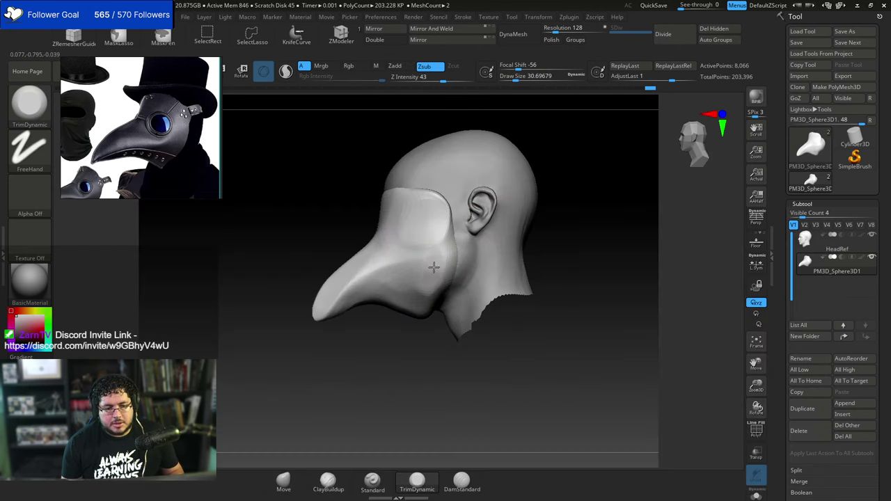
{"action": "left_click_drag", "start_coordinate": [440, 233], "coordinate": [430, 281]}
{"action": "left_click_drag", "start_coordinate": [401, 339], "coordinate": [409, 300]}
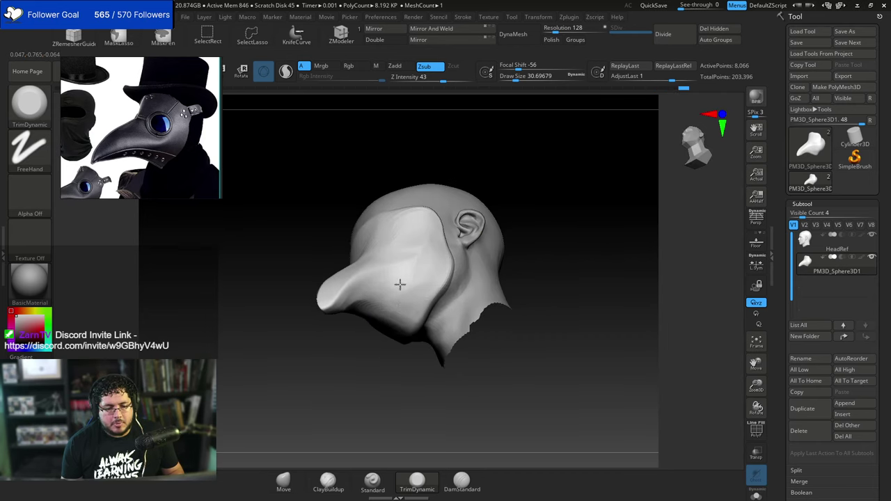
Flatten the brow and the beak's base with TrimDynamic at a draw size of about 20.
{"action": "mouse_move", "coordinate": [518, 195]}
{"action": "left_mouse_down"}
{"action": "mouse_move", "coordinate": [529, 215]}
{"action": "mouse_move", "coordinate": [525, 236]}
{"action": "mouse_move", "coordinate": [537, 240]}
{"action": "left_mouse_up"}
{"action": "key", "text": "space"}
{"action": "left_click_drag", "start_coordinate": [518, 237], "coordinate": [507, 237]}
{"action": "left_click_drag", "start_coordinate": [506, 235], "coordinate": [523, 238]}
{"action": "left_click_drag", "start_coordinate": [417, 263], "coordinate": [395, 249]}
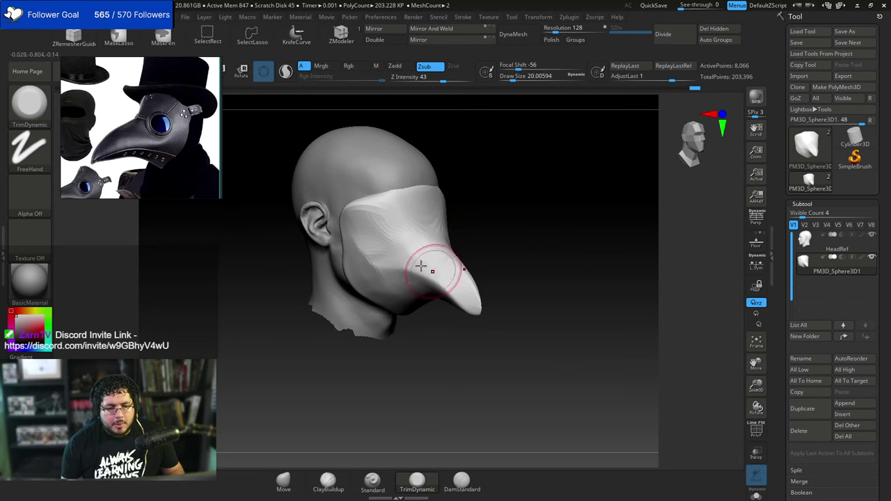
{"action": "mouse_move", "coordinate": [491, 226]}
{"action": "left_mouse_down"}
{"action": "mouse_move", "coordinate": [479, 259]}
{"action": "mouse_move", "coordinate": [451, 259]}
{"action": "left_mouse_up"}
{"action": "left_click_drag", "start_coordinate": [473, 213], "coordinate": [470, 197]}
{"action": "left_click_drag", "start_coordinate": [509, 220], "coordinate": [507, 199]}
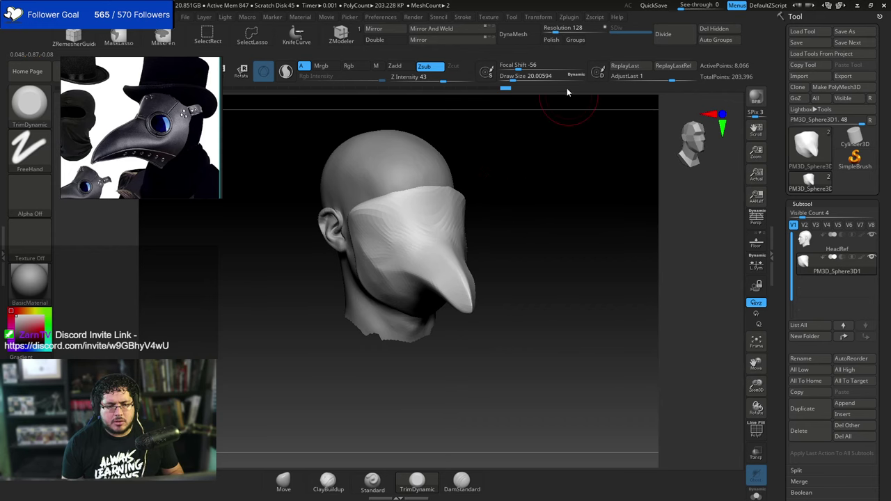
{"action": "left_click", "coordinate": [526, 37]}
{"action": "key", "text": "ctrl+z"}
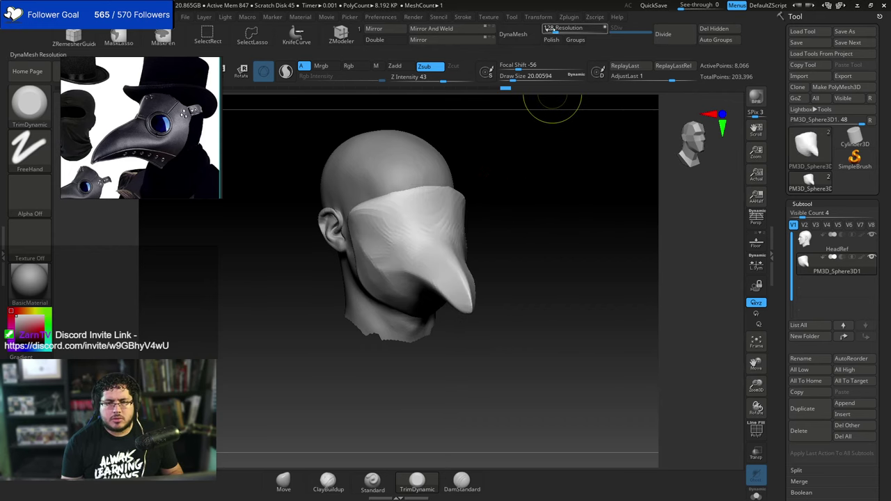
{"action": "left_click", "coordinate": [563, 30]}
{"action": "left_click", "coordinate": [524, 36]}
{"action": "left_click_drag", "start_coordinate": [503, 198], "coordinate": [519, 197]}
{"action": "key", "text": "ctrl+z"}
Set the DynaMesh resolution to 624 and remesh the mask.
{"action": "left_click", "coordinate": [559, 30]}
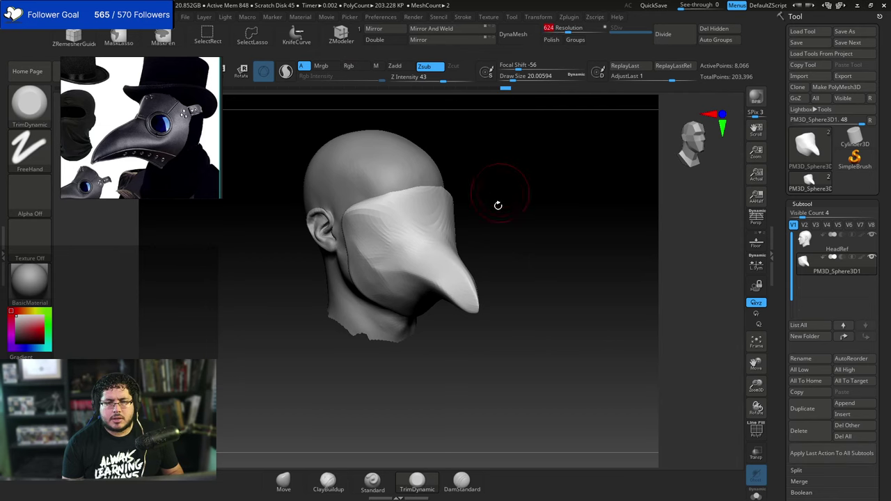
{"action": "left_click", "coordinate": [531, 35]}
{"action": "left_click_drag", "start_coordinate": [501, 188], "coordinate": [456, 201]}
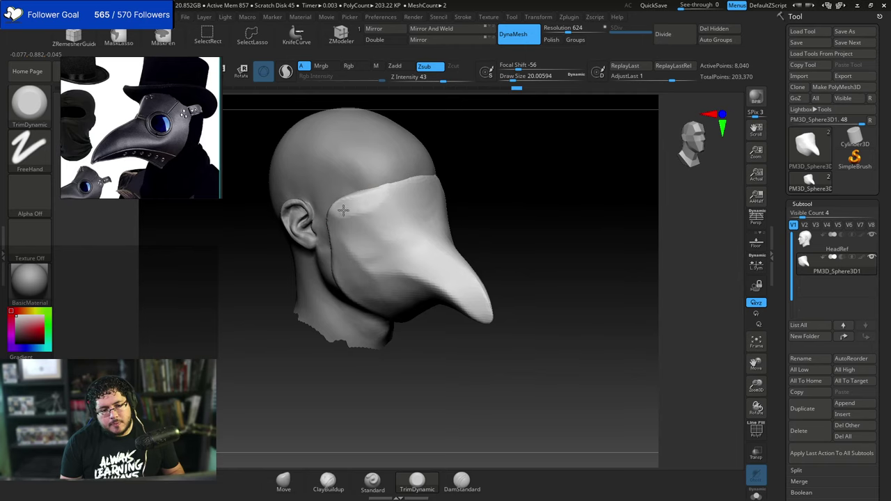
Reshape the mask's upper edge with larger Move brush sizes, raising it on the forehead and sloping it down toward the ear.
{"action": "right_click_drag", "start_coordinate": [373, 202], "coordinate": [459, 175]}
{"action": "key", "text": "b"}
{"action": "key", "text": "m"}
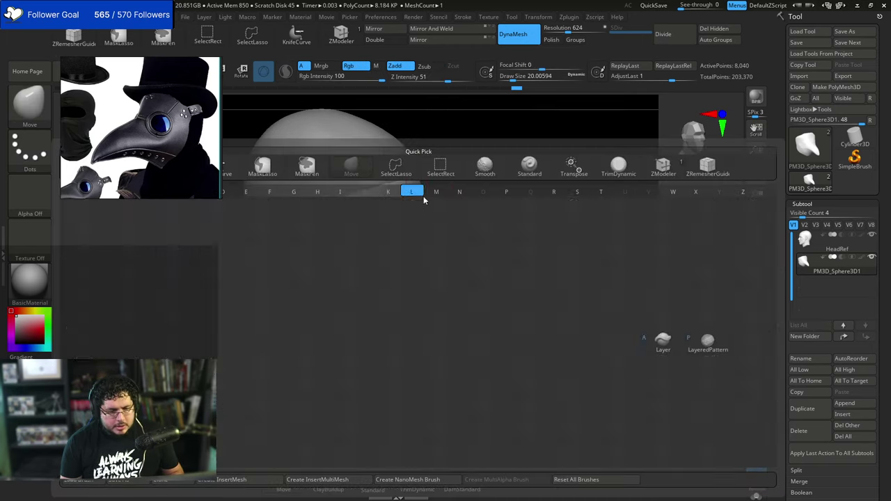
{"action": "key", "text": "v"}
{"action": "key", "text": "b"}
{"action": "key", "text": "m"}
{"action": "key", "text": "v"}
{"action": "key", "text": "s"}
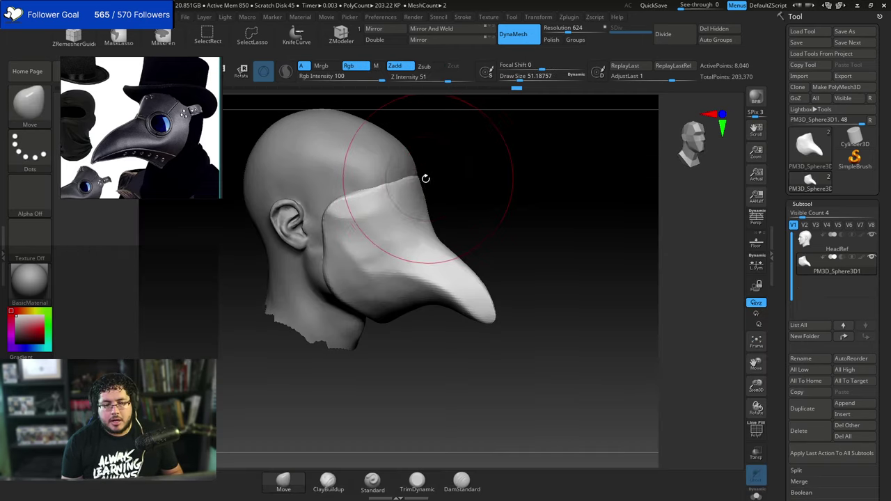
{"action": "mouse_move", "coordinate": [424, 177]}
{"action": "left_mouse_down"}
{"action": "mouse_move", "coordinate": [372, 182]}
{"action": "mouse_move", "coordinate": [336, 213]}
{"action": "left_mouse_up"}
{"action": "key", "text": "space"}
{"action": "key", "text": "space"}
{"action": "key", "text": "space"}
{"action": "right_click_drag", "start_coordinate": [435, 163], "coordinate": [434, 169]}
Plane the remeshed mask from the temple across the eye area to the beak's base with TrimDynamic at a draw size of about 20.
{"action": "key", "text": "b"}
{"action": "key", "text": "t"}
{"action": "key", "text": "d"}
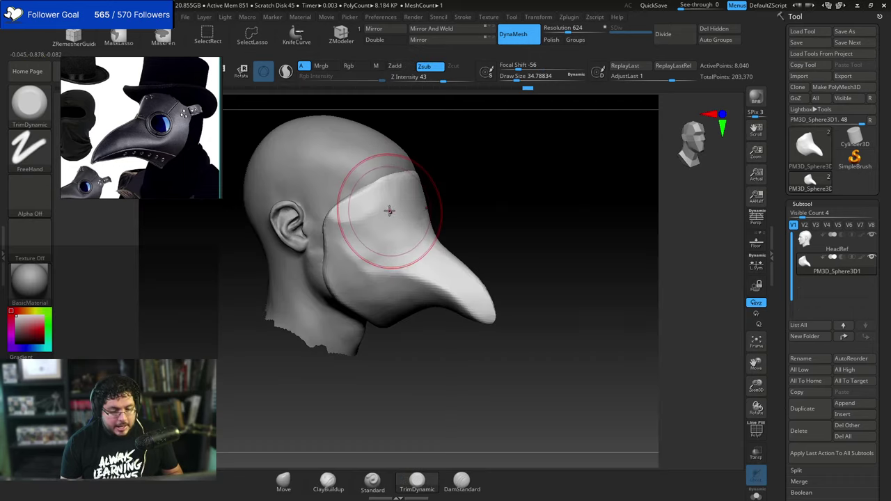
{"action": "key", "text": "space"}
{"action": "left_click_drag", "start_coordinate": [383, 212], "coordinate": [370, 217]}
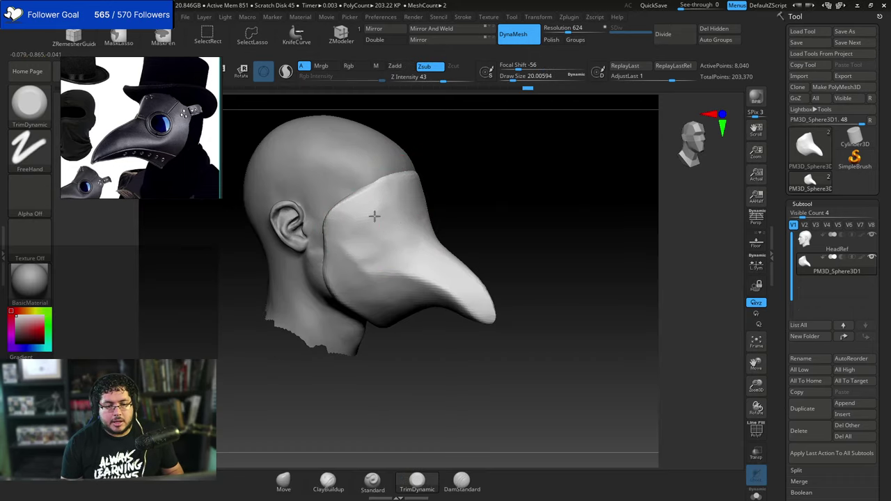
{"action": "right_click_drag", "start_coordinate": [374, 216], "coordinate": [356, 222]}
{"action": "right_click_drag", "start_coordinate": [326, 255], "coordinate": [363, 229]}
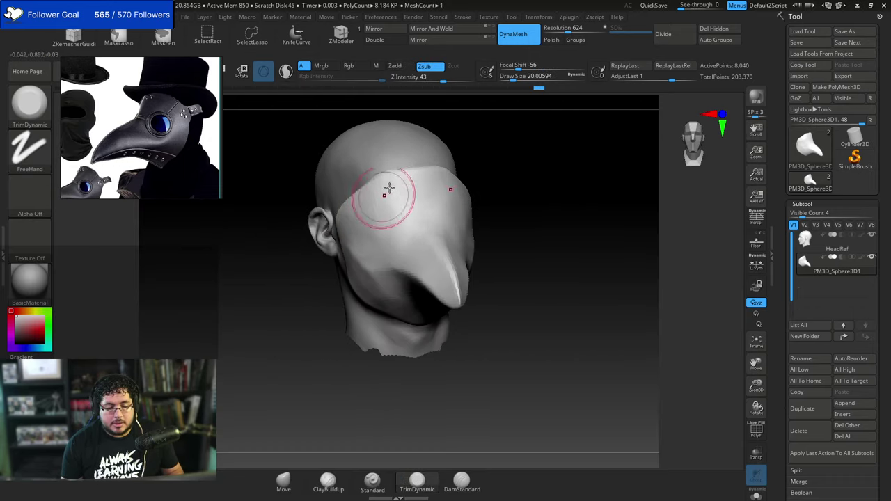
{"action": "right_click_drag", "start_coordinate": [329, 293], "coordinate": [358, 249]}
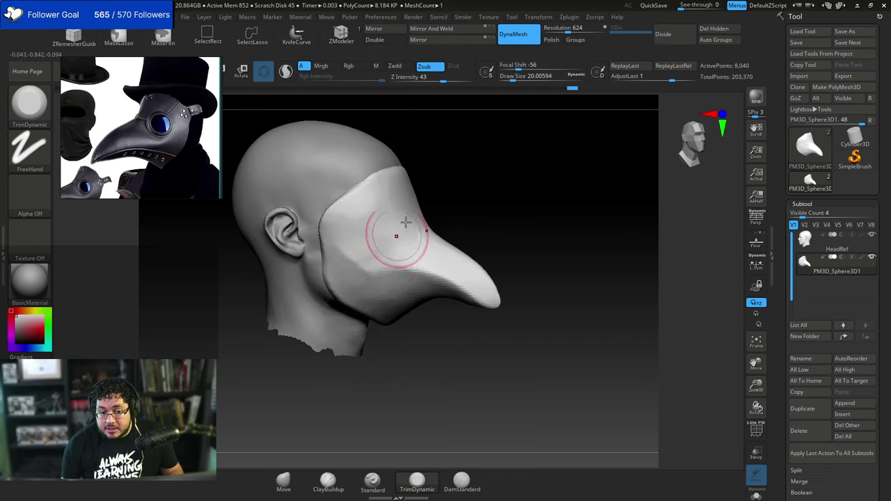
{"action": "right_click_drag", "start_coordinate": [405, 222], "coordinate": [383, 252]}
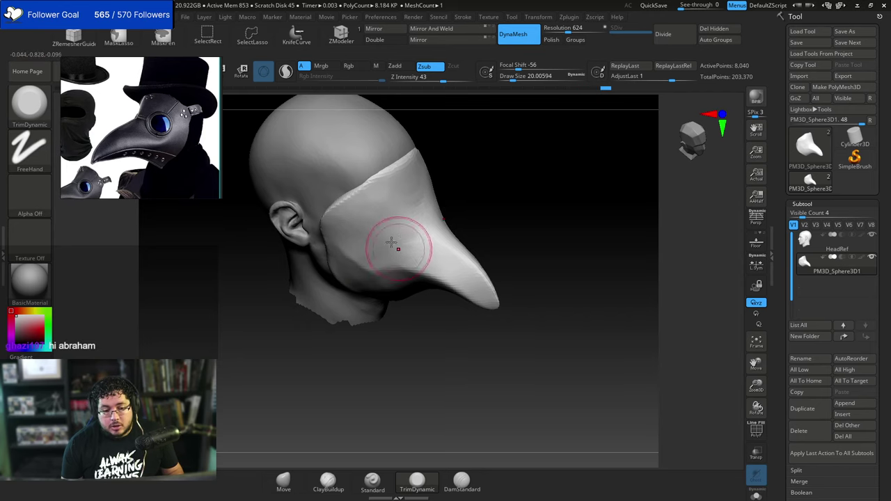
Plane the mask's cheek and the side of the beak's base with TrimDynamic at a draw size of about 20.
{"action": "right_click_drag", "start_coordinate": [392, 242], "coordinate": [380, 240]}
{"action": "left_click_drag", "start_coordinate": [391, 250], "coordinate": [376, 252]}
{"action": "right_click_drag", "start_coordinate": [356, 313], "coordinate": [387, 233]}
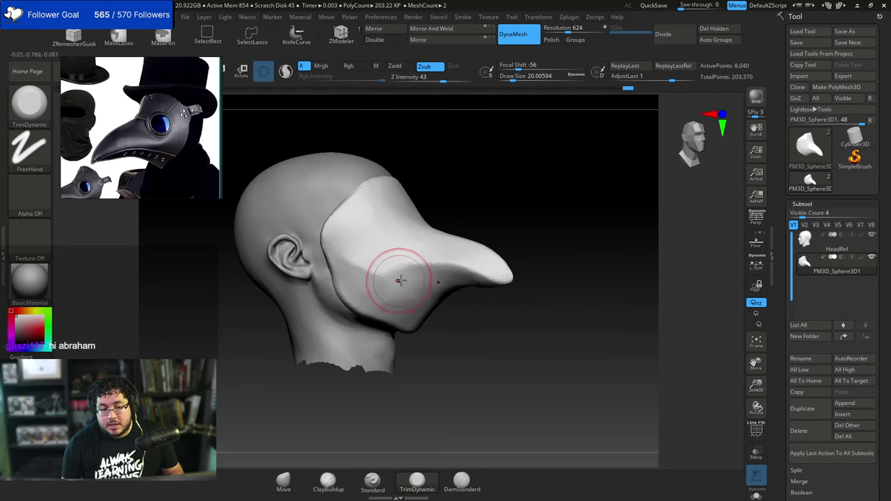
{"action": "left_click_drag", "start_coordinate": [397, 281], "coordinate": [361, 281]}
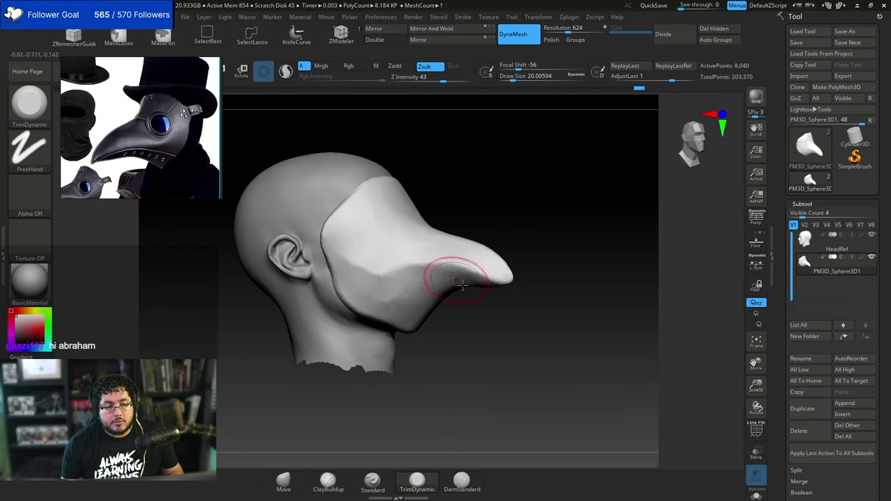
{"action": "mouse_move", "coordinate": [507, 298]}
{"action": "right_mouse_down", "text": "shift"}
{"action": "mouse_move", "coordinate": [475, 304]}
{"action": "mouse_move", "coordinate": [457, 284]}
{"action": "right_mouse_up", "text": "shift"}
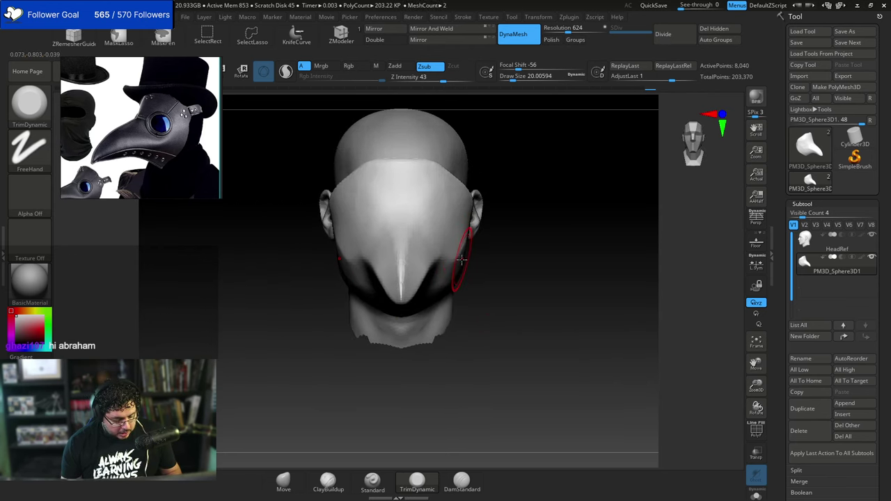
Build up a cheekbone ridge from the beak's base toward the ear with ClayBuildup at a draw size of about 15.6.
{"action": "key", "text": "b"}
{"action": "key", "text": "c"}
{"action": "key", "text": "b"}
{"action": "right_click", "coordinate": [454, 249]}
{"action": "right_click_drag", "start_coordinate": [455, 249], "coordinate": [470, 232]}
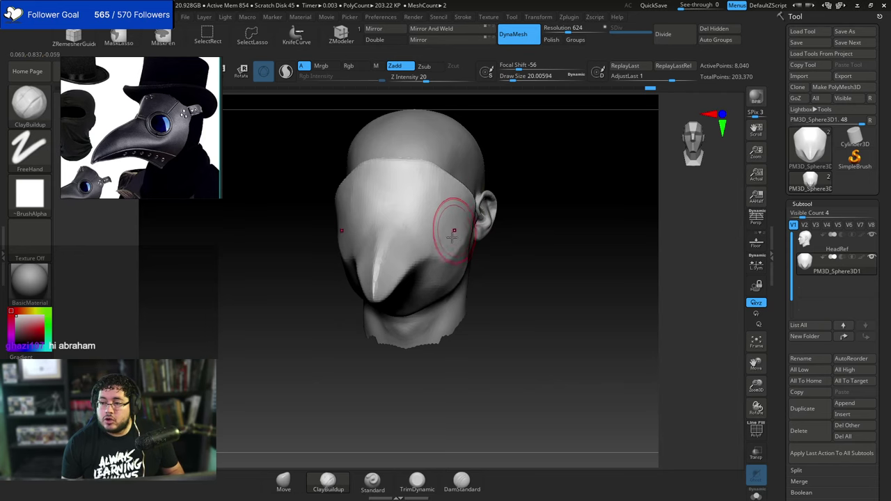
{"action": "key", "text": "space"}
{"action": "left_click_drag", "start_coordinate": [454, 239], "coordinate": [450, 239]}
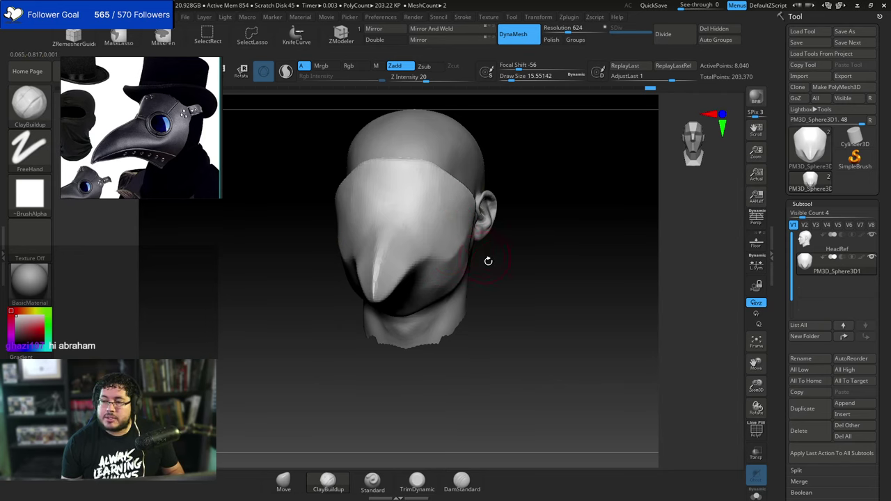
{"action": "right_click_drag", "start_coordinate": [488, 260], "coordinate": [456, 194]}
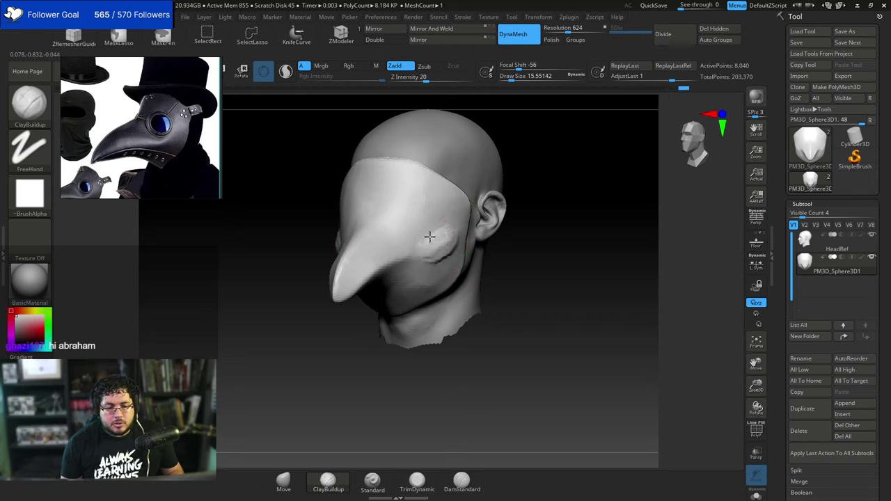
{"action": "right_click_drag", "start_coordinate": [430, 236], "coordinate": [460, 220]}
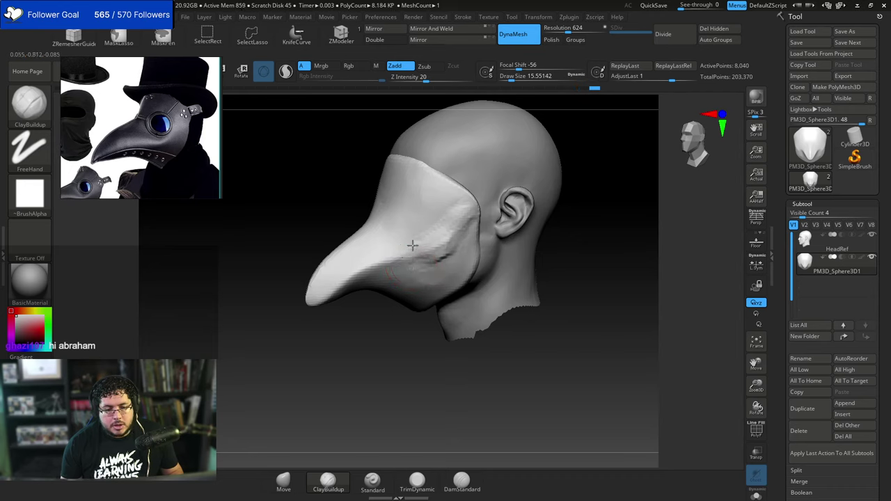
{"action": "left_click_drag", "start_coordinate": [593, 212], "coordinate": [621, 197]}
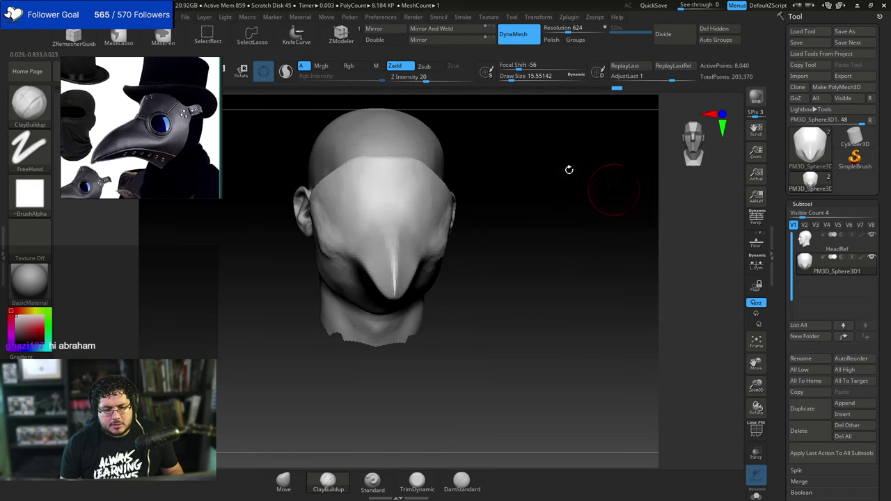
{"action": "left_click_drag", "start_coordinate": [477, 228], "coordinate": [507, 233]}
Flatten the built-up cheekbone ridge with TrimDynamic, reducing the draw size to about 13.
{"action": "key", "text": "b"}
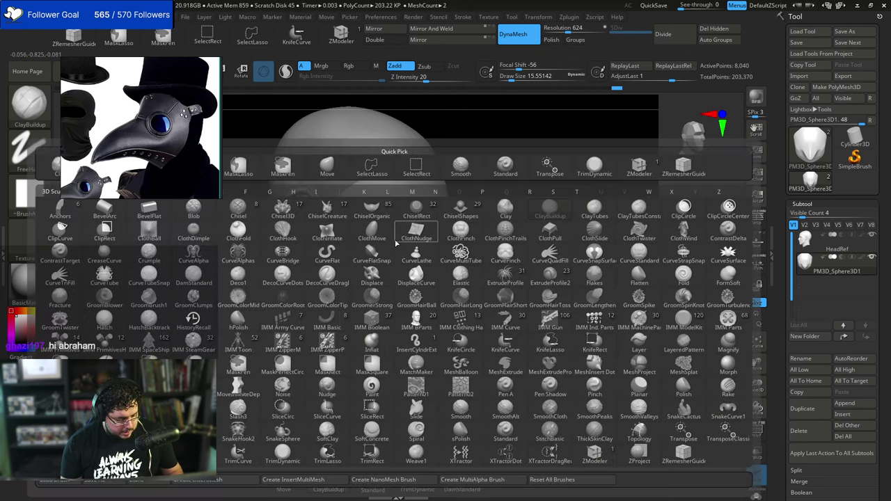
{"action": "key", "text": "t"}
{"action": "key", "text": "d"}
{"action": "key", "text": "bracketright"}
{"action": "mouse_move", "coordinate": [390, 247]}
{"action": "left_mouse_down"}
{"action": "mouse_move", "coordinate": [351, 245]}
{"action": "mouse_move", "coordinate": [367, 250]}
{"action": "mouse_move", "coordinate": [369, 235]}
{"action": "left_mouse_up"}
{"action": "key", "text": "s"}
{"action": "left_click_drag", "start_coordinate": [330, 281], "coordinate": [324, 282]}
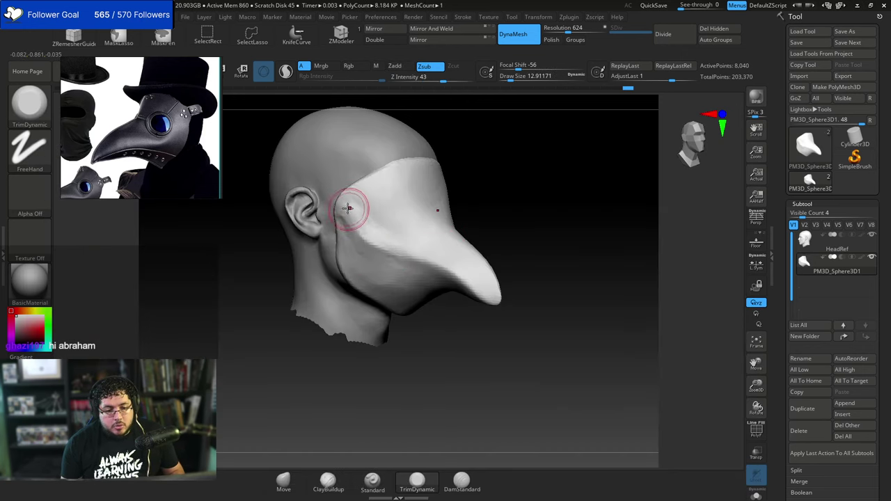
Add volume at the temple and beside the eye area with ClayBuildup at a draw size of about 20.
{"action": "key", "text": "b"}
{"action": "key", "text": "c"}
{"action": "key", "text": "b"}
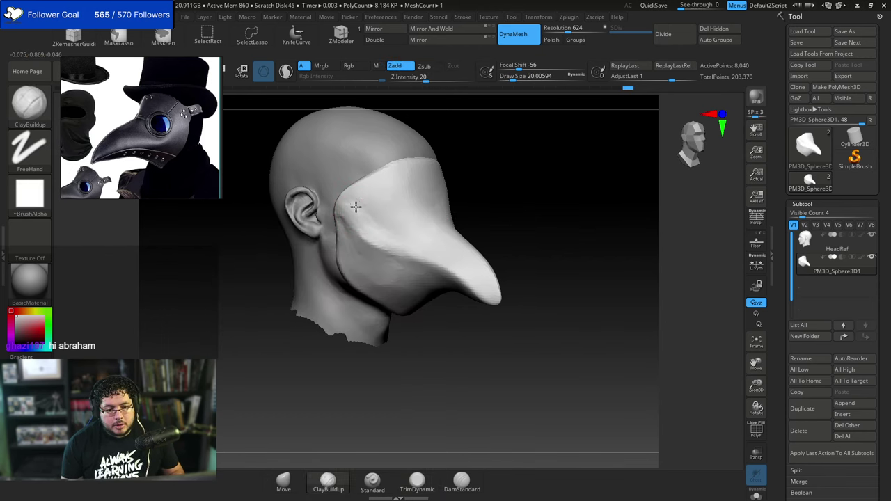
{"action": "right_click_drag", "start_coordinate": [480, 196], "coordinate": [432, 198]}
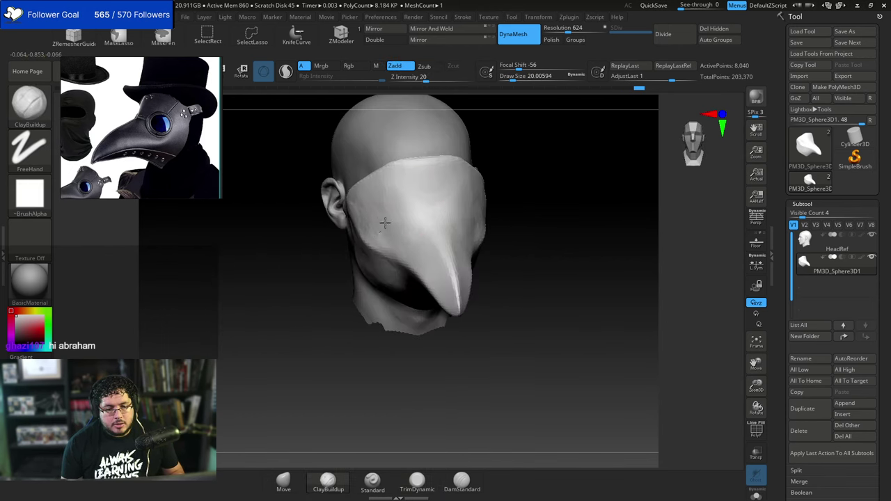
{"action": "left_click_drag", "start_coordinate": [523, 225], "coordinate": [477, 199], "text": "alt"}
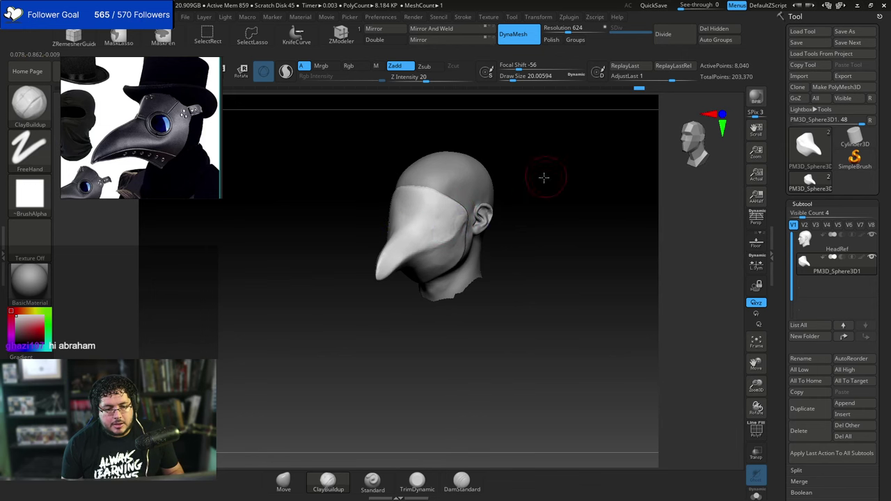
{"action": "left_click_drag", "start_coordinate": [543, 177], "coordinate": [540, 193], "text": "alt"}
Plane the cheek below the cheekbone and the side of the beak with TrimDynamic at a draw size of about 18.5.
{"action": "key", "text": "b"}
{"action": "key", "text": "t"}
{"action": "key", "text": "d"}
{"action": "key", "text": "space"}
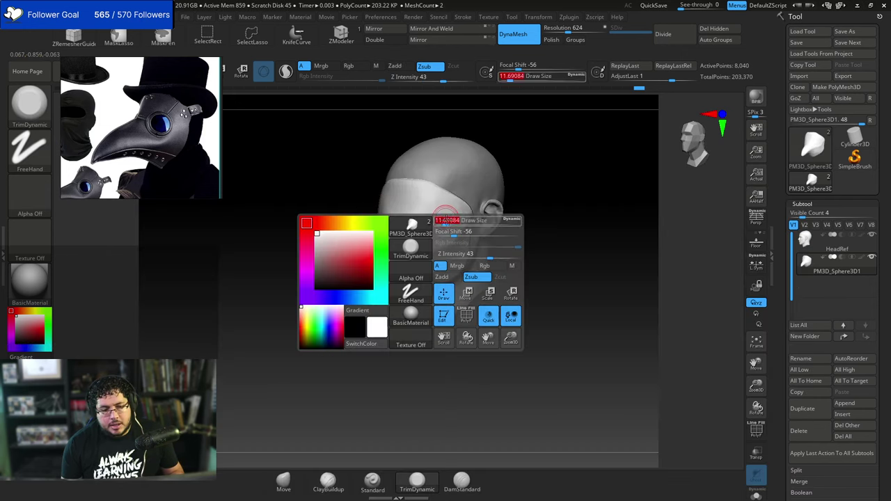
{"action": "left_click_drag", "start_coordinate": [447, 220], "coordinate": [445, 221]}
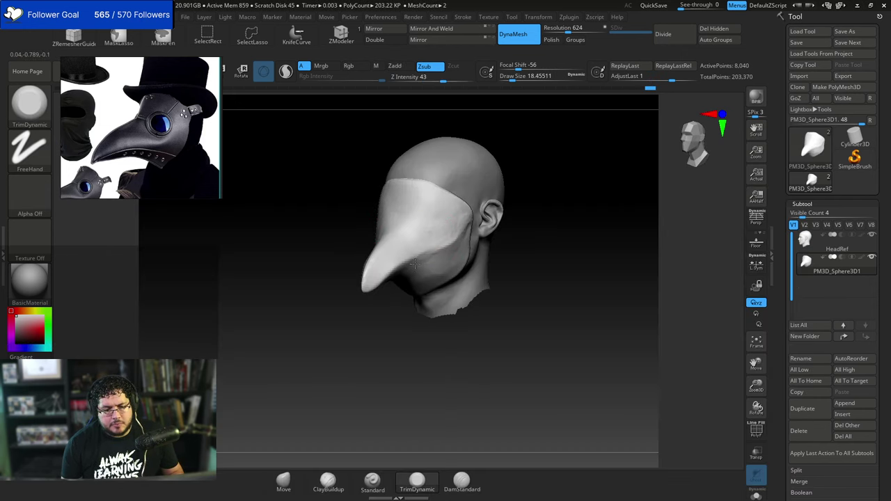
{"action": "right_click_drag", "start_coordinate": [464, 249], "coordinate": [428, 253]}
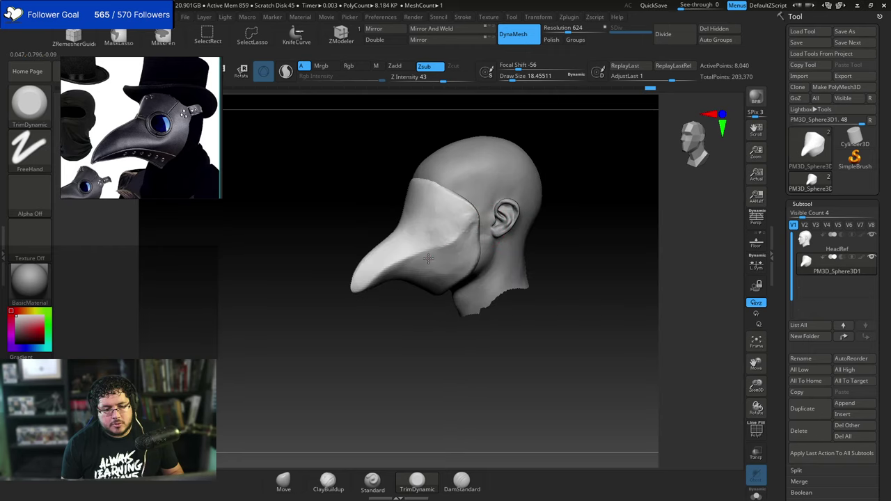
{"action": "mouse_move", "coordinate": [458, 243]}
{"action": "left_mouse_down"}
{"action": "mouse_move", "coordinate": [471, 218]}
{"action": "mouse_move", "coordinate": [428, 218]}
{"action": "left_mouse_up"}
{"action": "right_click_drag", "start_coordinate": [398, 233], "coordinate": [417, 221], "text": "shift"}
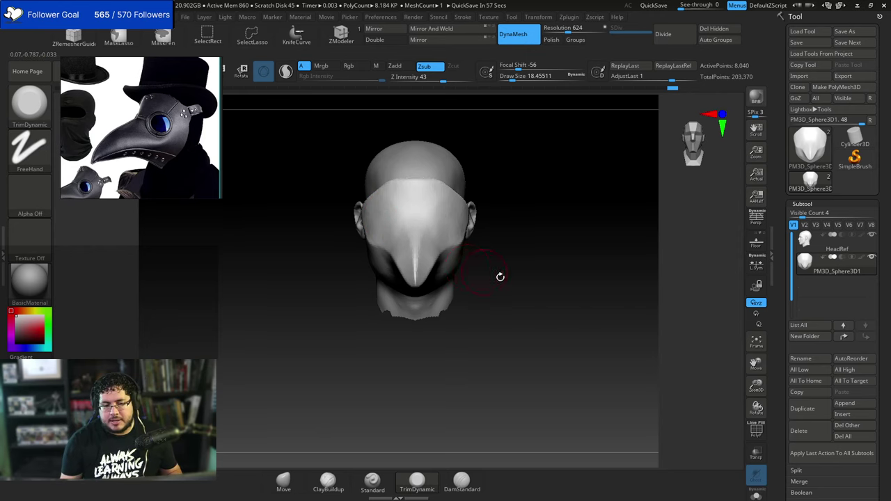
{"action": "mouse_move", "coordinate": [499, 274]}
{"action": "left_mouse_down"}
{"action": "mouse_move", "coordinate": [508, 293]}
{"action": "mouse_move", "coordinate": [523, 280]}
{"action": "mouse_move", "coordinate": [497, 288]}
{"action": "mouse_move", "coordinate": [499, 267]}
{"action": "left_mouse_up"}
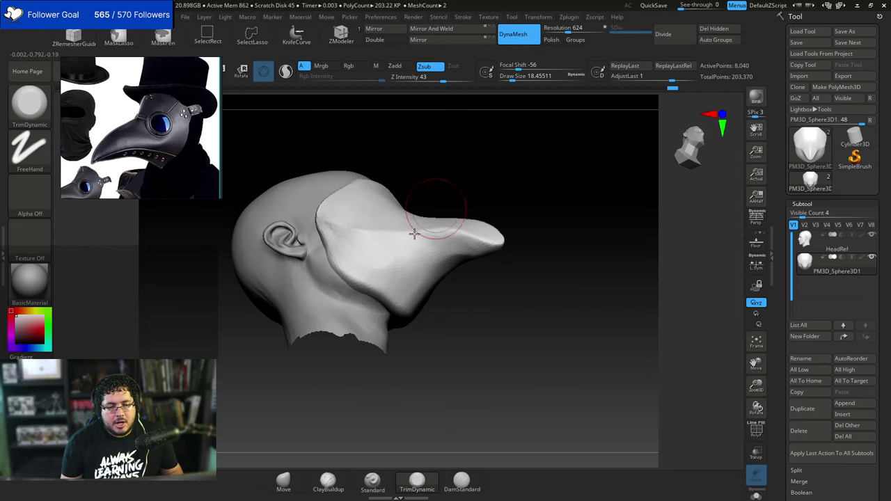
{"action": "left_click_drag", "start_coordinate": [405, 265], "coordinate": [477, 261]}
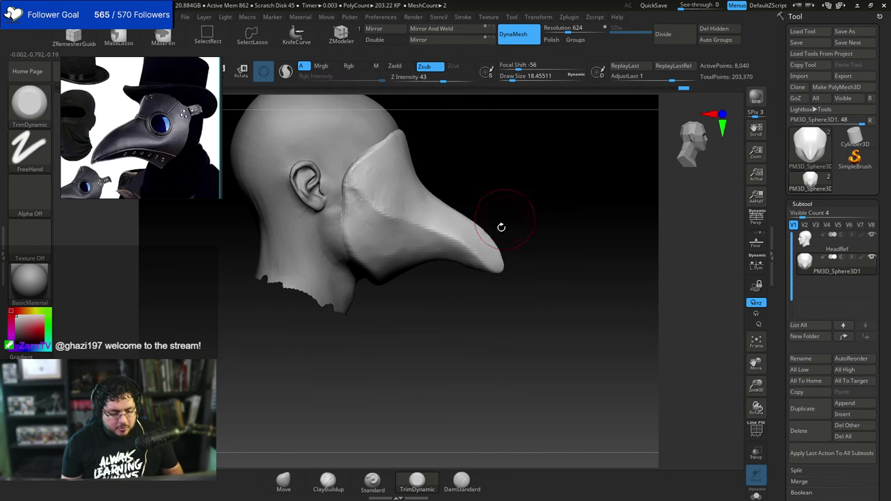
Reshape the beak into a narrower, more pointed tip with the Move brush at a draw size of about 29.
{"action": "key", "text": "b"}
{"action": "key", "text": "m"}
{"action": "key", "text": "v"}
{"action": "key", "text": "space"}
{"action": "key", "text": "space"}
{"action": "mouse_move", "coordinate": [498, 268]}
{"action": "left_mouse_down"}
{"action": "mouse_move", "coordinate": [515, 258]}
{"action": "mouse_move", "coordinate": [501, 273]}
{"action": "mouse_move", "coordinate": [527, 275]}
{"action": "mouse_move", "coordinate": [518, 269]}
{"action": "left_mouse_up"}
{"action": "key", "text": "space"}
{"action": "key", "text": "space"}
{"action": "key", "text": "bracketright"}
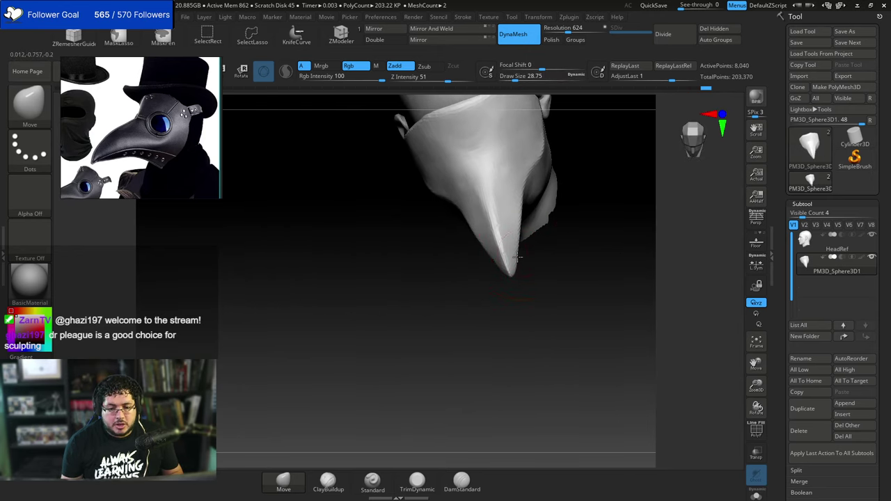
{"action": "mouse_move", "coordinate": [480, 241]}
{"action": "left_mouse_down"}
{"action": "mouse_move", "coordinate": [497, 244]}
{"action": "mouse_move", "coordinate": [459, 211]}
{"action": "mouse_move", "coordinate": [439, 206]}
{"action": "left_mouse_up"}
{"action": "mouse_move", "coordinate": [480, 208]}
{"action": "left_mouse_down"}
{"action": "mouse_move", "coordinate": [511, 201]}
{"action": "mouse_move", "coordinate": [531, 179]}
{"action": "mouse_move", "coordinate": [566, 190]}
{"action": "mouse_move", "coordinate": [487, 215]}
{"action": "mouse_move", "coordinate": [499, 242]}
{"action": "mouse_move", "coordinate": [480, 242]}
{"action": "left_mouse_up"}
Fill out the underside of the beak with ClayBuildup at draw sizes of about 17 and 27.
{"action": "key", "text": "b"}
{"action": "key", "text": "c"}
{"action": "key", "text": "b"}
{"action": "key", "text": "space"}
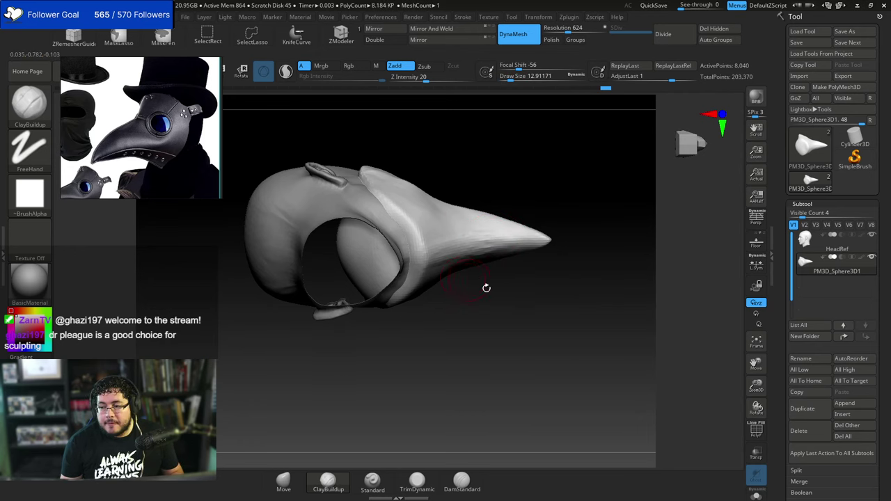
{"action": "left_click_drag", "start_coordinate": [487, 288], "coordinate": [474, 284]}
{"action": "key", "text": "space"}
{"action": "left_click_drag", "start_coordinate": [468, 249], "coordinate": [471, 250]}
{"action": "mouse_move", "coordinate": [485, 244]}
{"action": "left_mouse_down"}
{"action": "mouse_move", "coordinate": [465, 257]}
{"action": "mouse_move", "coordinate": [485, 228]}
{"action": "left_mouse_up"}
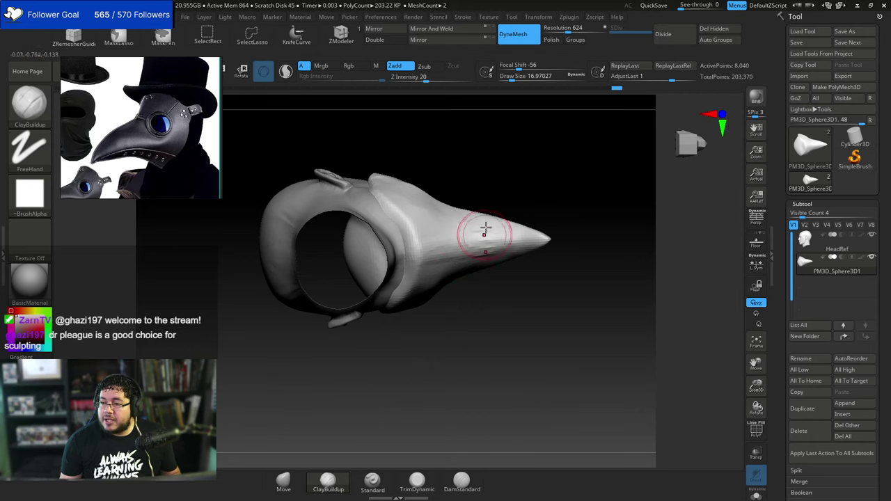
{"action": "left_click_drag", "start_coordinate": [533, 209], "coordinate": [503, 215]}
{"action": "key", "text": "space"}
{"action": "left_click_drag", "start_coordinate": [467, 258], "coordinate": [422, 268]}
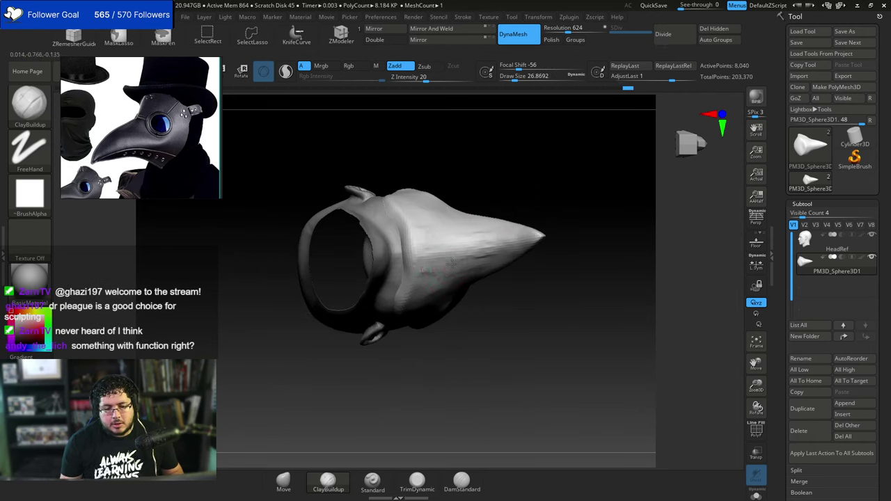
{"action": "left_click_drag", "start_coordinate": [493, 306], "coordinate": [468, 292]}
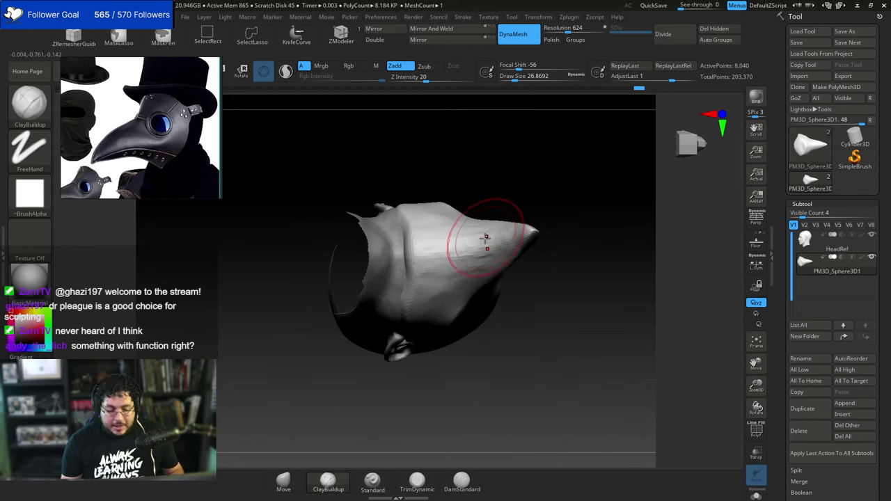
Flatten the underside of the beak and chin with TrimDynamic at a draw size of about 17.
{"action": "key", "text": "b"}
{"action": "key", "text": "t"}
{"action": "key", "text": "d"}
{"action": "mouse_move", "coordinate": [473, 251]}
{"action": "left_mouse_down"}
{"action": "mouse_move", "coordinate": [425, 276]}
{"action": "mouse_move", "coordinate": [438, 268]}
{"action": "left_mouse_up"}
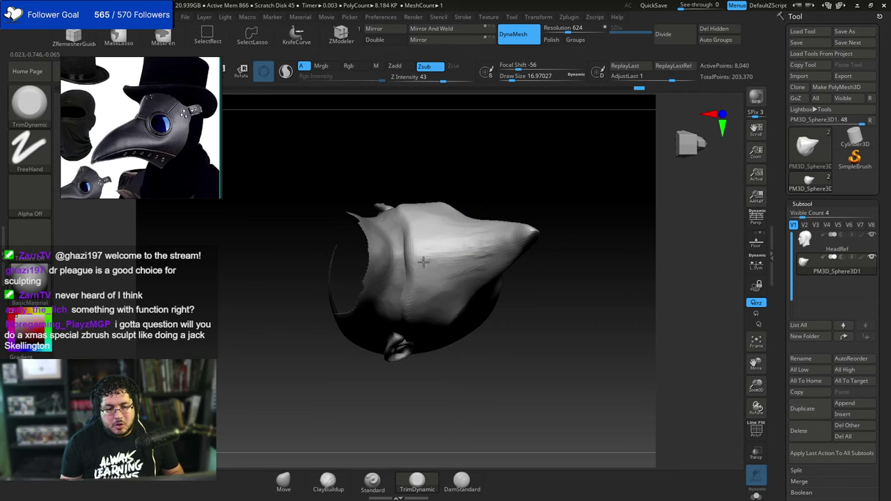
{"action": "left_click_drag", "start_coordinate": [525, 284], "coordinate": [408, 332]}
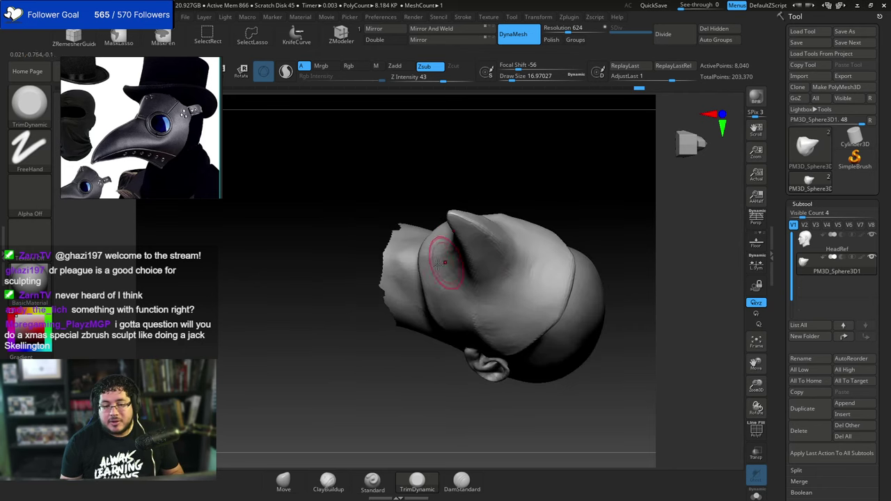
{"action": "left_click_drag", "start_coordinate": [509, 181], "coordinate": [525, 170]}
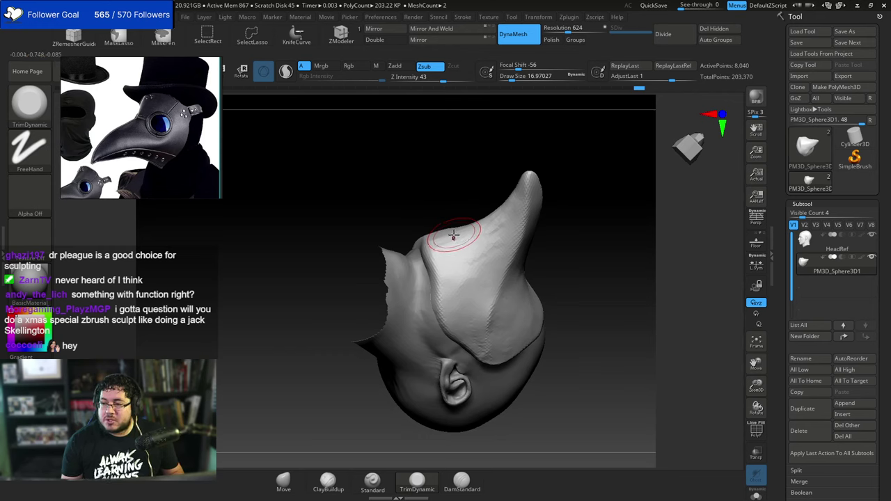
Plane the lower cheek between the jaw edge and the beak with TrimDynamic at a draw size of about 21.6.
{"action": "key", "text": "space"}
{"action": "mouse_move", "coordinate": [462, 243]}
{"action": "left_mouse_down"}
{"action": "mouse_move", "coordinate": [466, 277]}
{"action": "mouse_move", "coordinate": [494, 240]}
{"action": "left_mouse_up"}
{"action": "key", "text": "["}
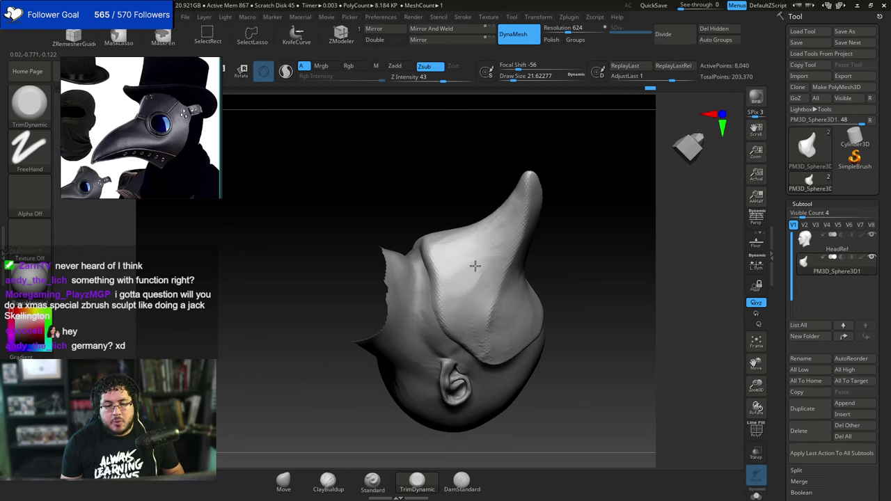
{"action": "left_click_drag", "start_coordinate": [484, 269], "coordinate": [483, 280]}
{"action": "right_click_drag", "start_coordinate": [483, 281], "coordinate": [464, 294]}
Smooth the beak's lower side toward the tip with TrimDynamic at draw sizes of about 20 and 11.7.
{"action": "key", "text": "space"}
{"action": "left_click_drag", "start_coordinate": [499, 232], "coordinate": [496, 231]}
{"action": "left_click_drag", "start_coordinate": [496, 230], "coordinate": [500, 231]}
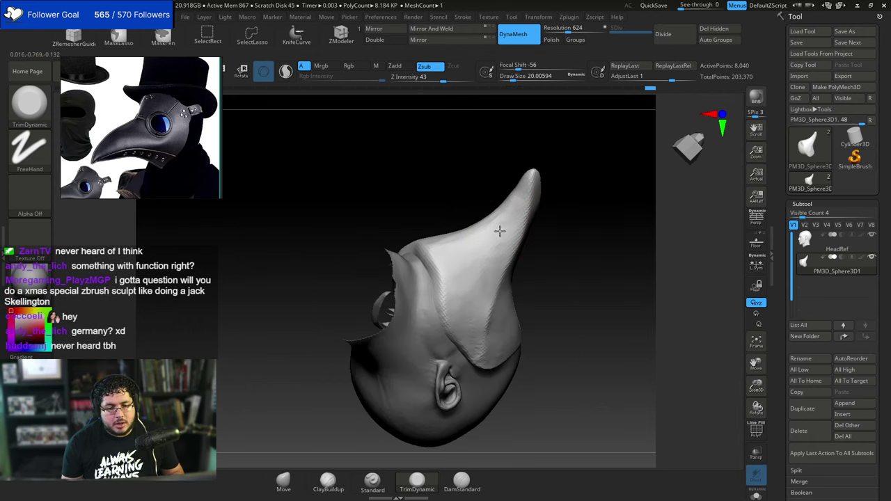
{"action": "right_click_drag", "start_coordinate": [481, 277], "coordinate": [518, 268]}
{"action": "key", "text": "space"}
{"action": "left_click_drag", "start_coordinate": [471, 277], "coordinate": [469, 272]}
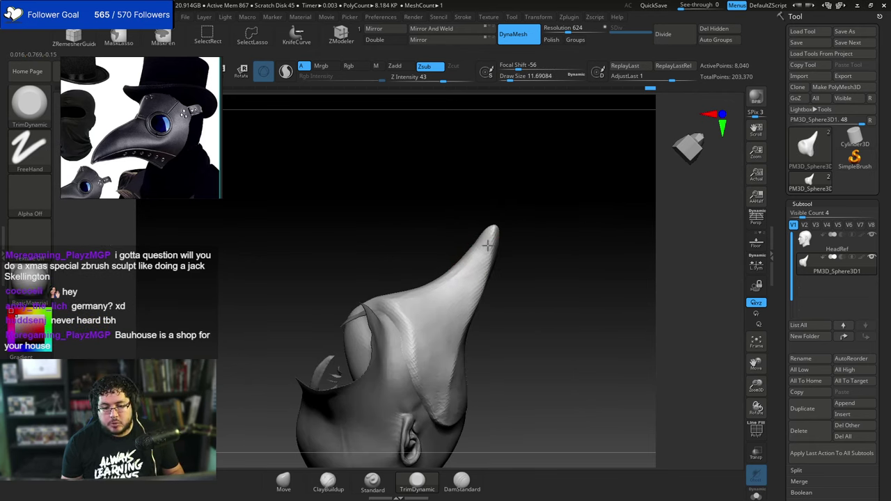
{"action": "left_click_drag", "start_coordinate": [490, 242], "coordinate": [491, 238]}
Trim the underside of the beak from the tip back to the chin with TrimDynamic at a draw size of about 15.6.
{"action": "mouse_move", "coordinate": [513, 230]}
{"action": "right_mouse_down"}
{"action": "mouse_move", "coordinate": [522, 219]}
{"action": "mouse_move", "coordinate": [514, 228]}
{"action": "right_mouse_up"}
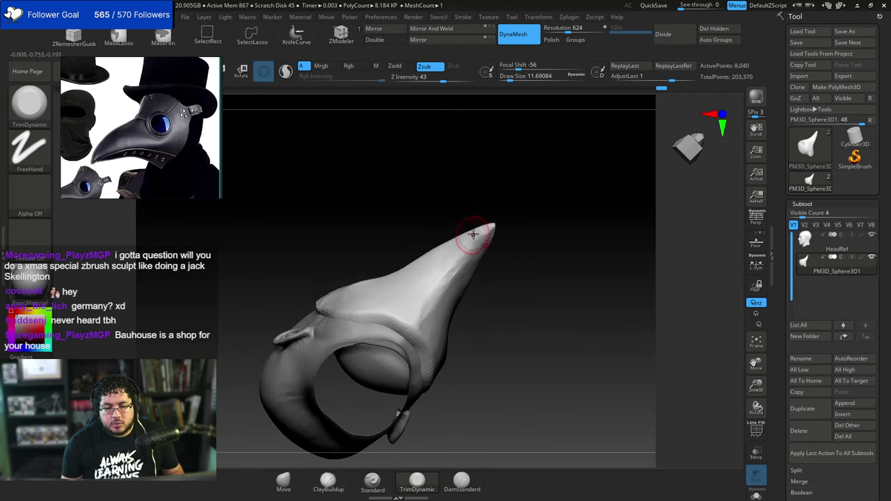
{"action": "key", "text": "space"}
{"action": "left_click_drag", "start_coordinate": [474, 240], "coordinate": [483, 238]}
{"action": "mouse_move", "coordinate": [462, 244]}
{"action": "left_mouse_down"}
{"action": "mouse_move", "coordinate": [460, 257]}
{"action": "mouse_move", "coordinate": [476, 230]}
{"action": "left_mouse_up"}
{"action": "left_click_drag", "start_coordinate": [440, 276], "coordinate": [465, 253]}
{"action": "right_click_drag", "start_coordinate": [483, 265], "coordinate": [477, 288]}
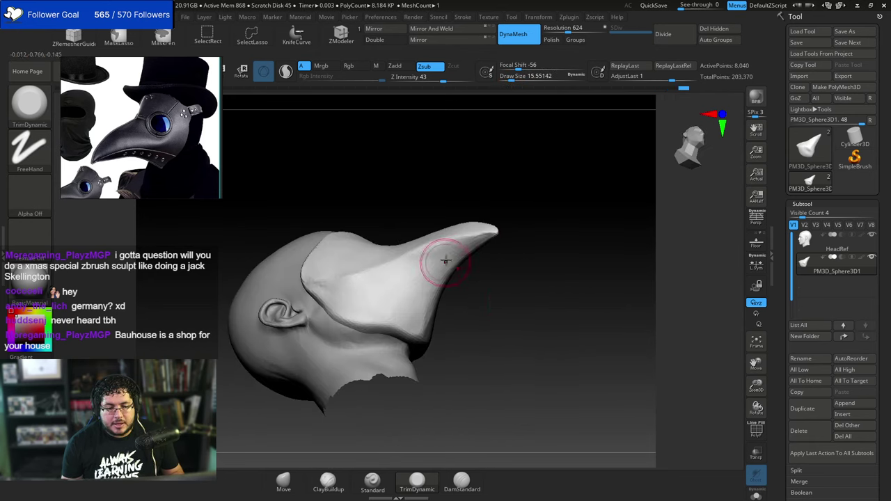
{"action": "left_click_drag", "start_coordinate": [421, 315], "coordinate": [421, 327]}
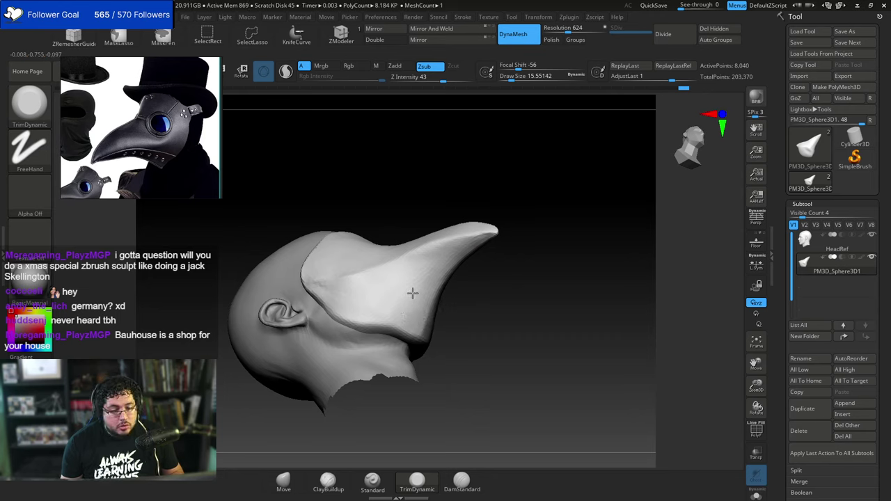
Trim the lower side of the mask between the beak and jaw with TrimDynamic at a draw size of about 14.2.
{"action": "right_click_drag", "start_coordinate": [478, 293], "coordinate": [487, 321], "text": "shift"}
{"action": "right_click_drag", "start_coordinate": [422, 310], "coordinate": [468, 257], "text": "ctrl"}
{"action": "right_click_drag", "start_coordinate": [467, 257], "coordinate": [495, 313]}
{"action": "right_click_drag", "start_coordinate": [501, 267], "coordinate": [483, 296], "text": "ctrl"}
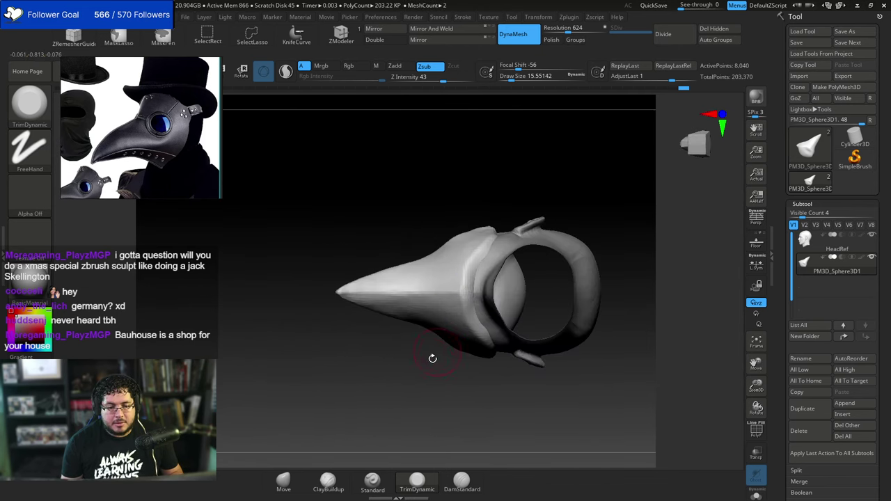
{"action": "right_click_drag", "start_coordinate": [432, 358], "coordinate": [410, 347]}
{"action": "mouse_move", "coordinate": [431, 197]}
{"action": "right_mouse_down"}
{"action": "mouse_move", "coordinate": [440, 275]}
{"action": "mouse_move", "coordinate": [460, 264]}
{"action": "right_mouse_up"}
{"action": "key", "text": "space"}
{"action": "key", "text": "space"}
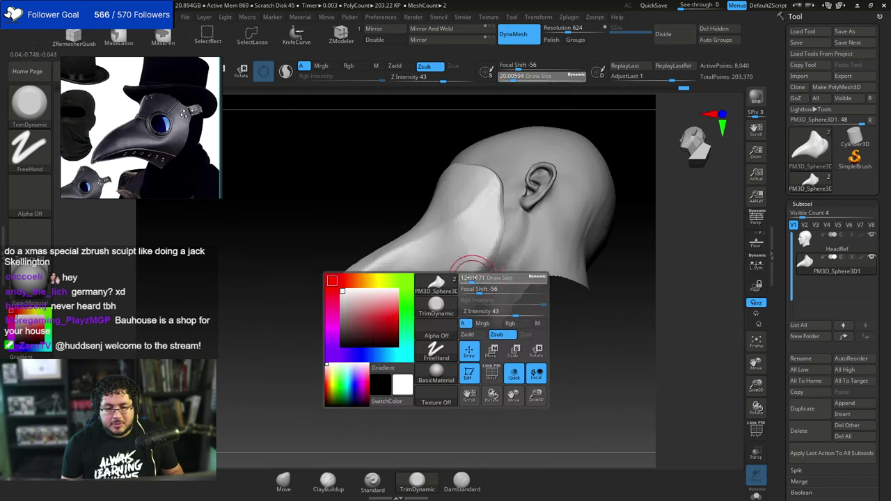
{"action": "right_click_drag", "start_coordinate": [478, 353], "coordinate": [462, 336], "text": "alt"}
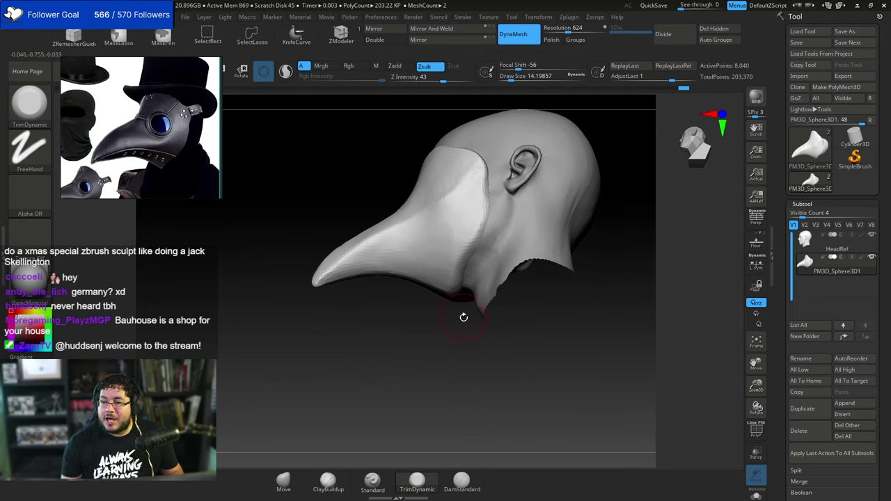
{"action": "right_click_drag", "start_coordinate": [451, 342], "coordinate": [459, 341]}
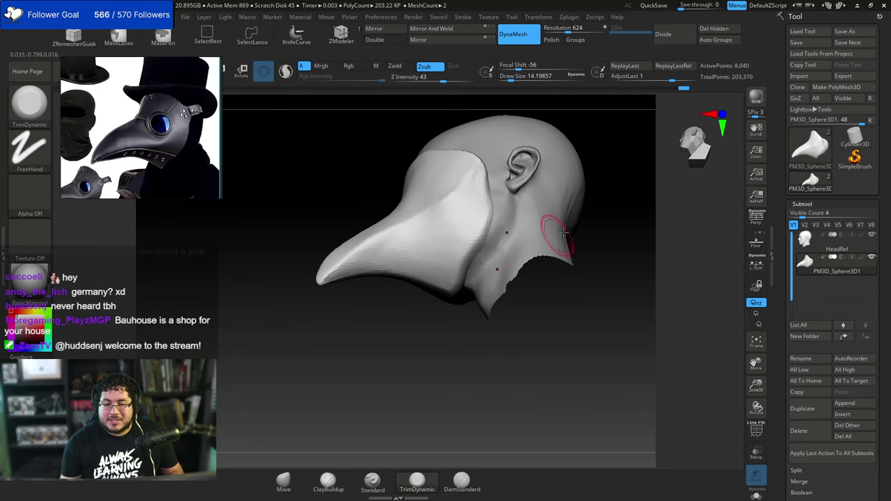
Plane the rear cheek beside the mask's side edge with TrimDynamic at draw sizes of about 20 and 15.6.
{"action": "key", "text": "space"}
{"action": "left_click_drag", "start_coordinate": [478, 239], "coordinate": [481, 237]}
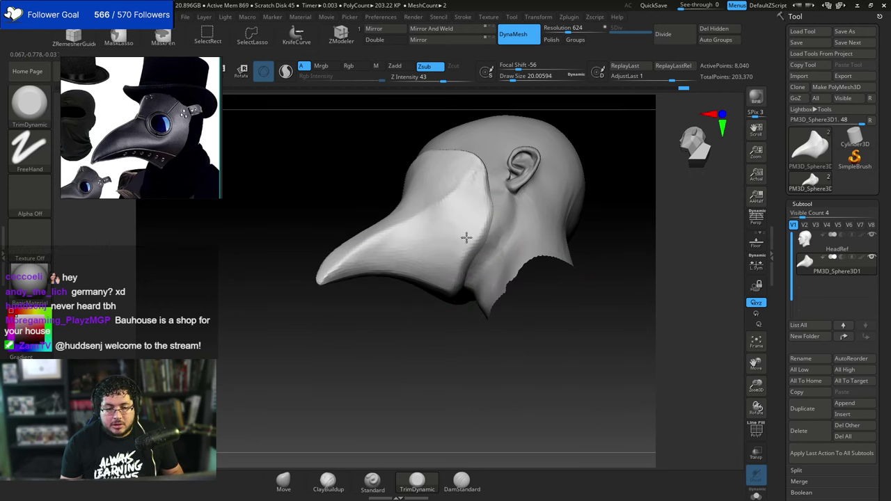
{"action": "right_click_drag", "start_coordinate": [463, 338], "coordinate": [475, 284]}
{"action": "key", "text": "space"}
{"action": "left_click_drag", "start_coordinate": [481, 246], "coordinate": [479, 246]}
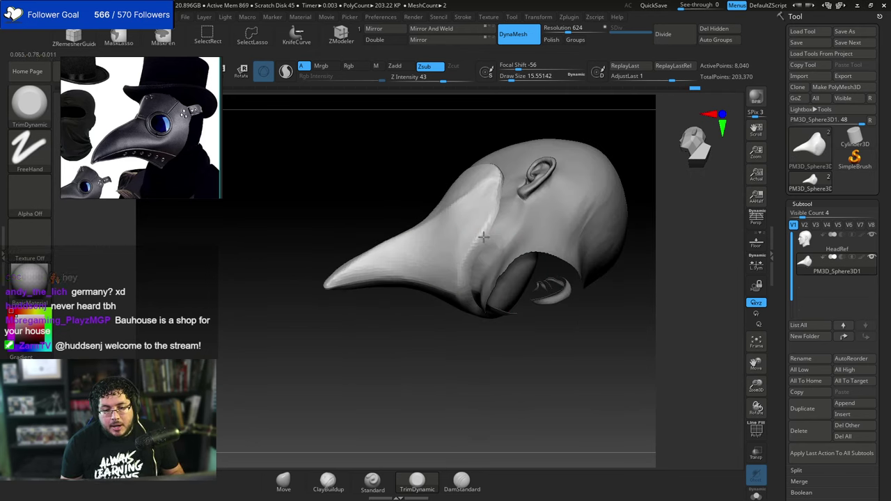
{"action": "right_click_drag", "start_coordinate": [459, 331], "coordinate": [480, 224]}
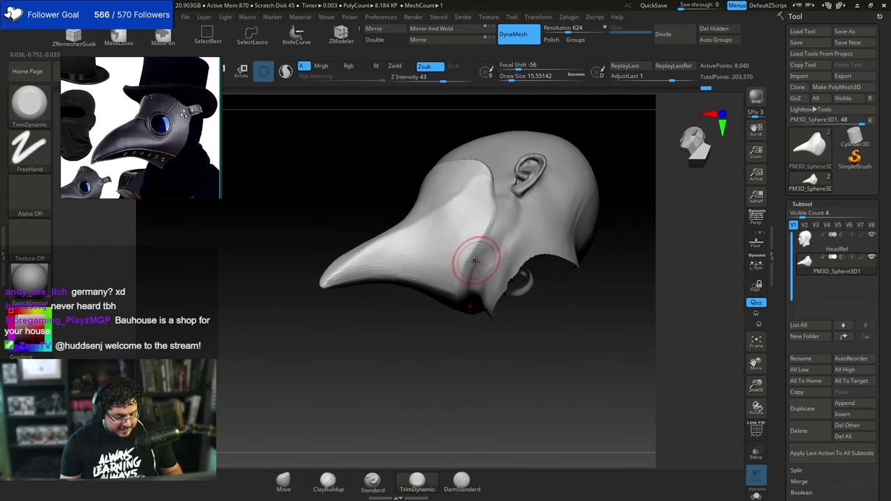
Reshape the lower jaw corner of the mask with the Move brush at a draw size of about 34.8.
{"action": "key", "text": "b"}
{"action": "key", "text": "m"}
{"action": "key", "text": "v"}
{"action": "key", "text": "space"}
{"action": "left_click_drag", "start_coordinate": [478, 265], "coordinate": [462, 295]}
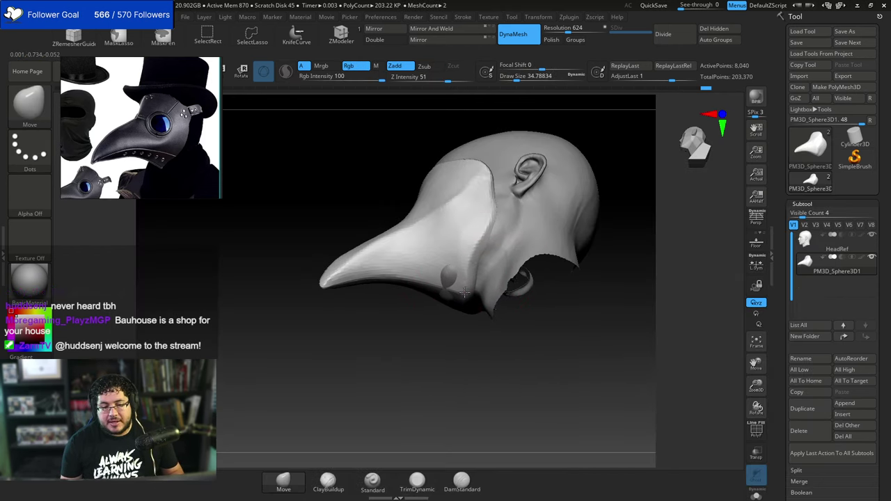
{"action": "key", "text": "space"}
{"action": "right_click_drag", "start_coordinate": [464, 292], "coordinate": [456, 310]}
{"action": "key", "text": "space"}
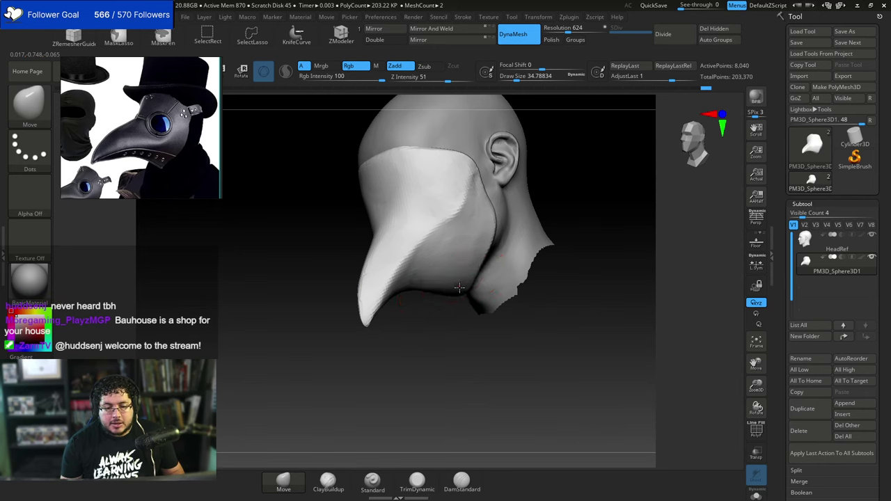
Adjust the mask's side contour near the ear with the Move brush, reducing the draw size to about 21.6.
{"action": "right_click_drag", "start_coordinate": [515, 203], "coordinate": [617, 210]}
{"action": "right_click", "coordinate": [617, 211]}
{"action": "right_click", "coordinate": [580, 238]}
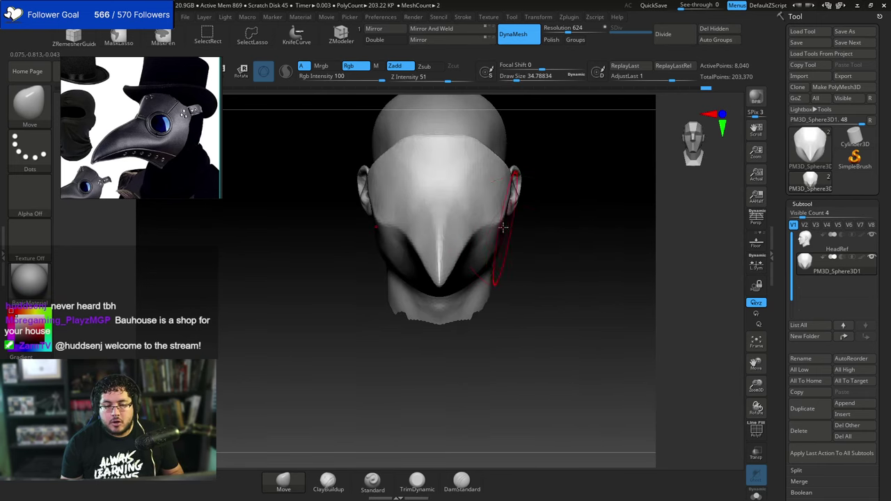
{"action": "right_click_drag", "start_coordinate": [522, 226], "coordinate": [520, 272]}
{"action": "mouse_move", "coordinate": [489, 232]}
{"action": "right_mouse_down"}
{"action": "mouse_move", "coordinate": [518, 185]}
{"action": "mouse_move", "coordinate": [594, 153]}
{"action": "mouse_move", "coordinate": [584, 185]}
{"action": "mouse_move", "coordinate": [540, 165]}
{"action": "right_mouse_up"}
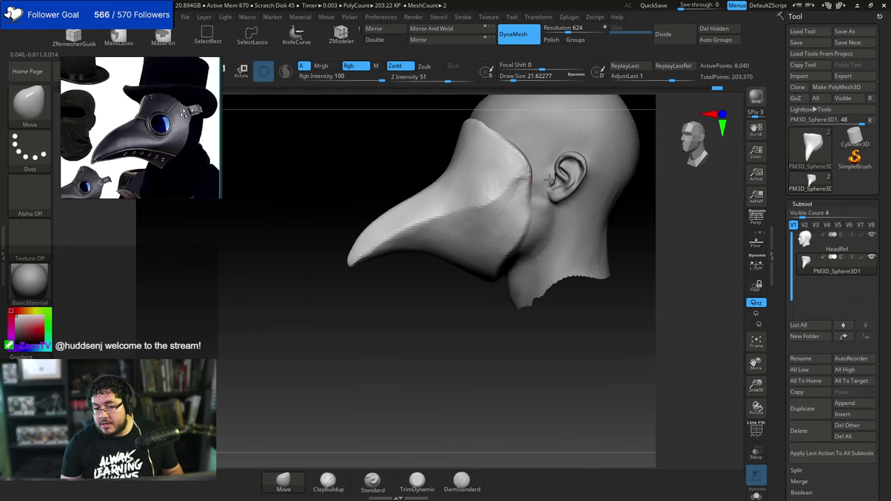
Trim the rear end of the cheekbone near the ear with TrimDynamic at a draw size of about 14.2.
{"action": "key", "text": "b"}
{"action": "key", "text": "t"}
{"action": "key", "text": "d"}
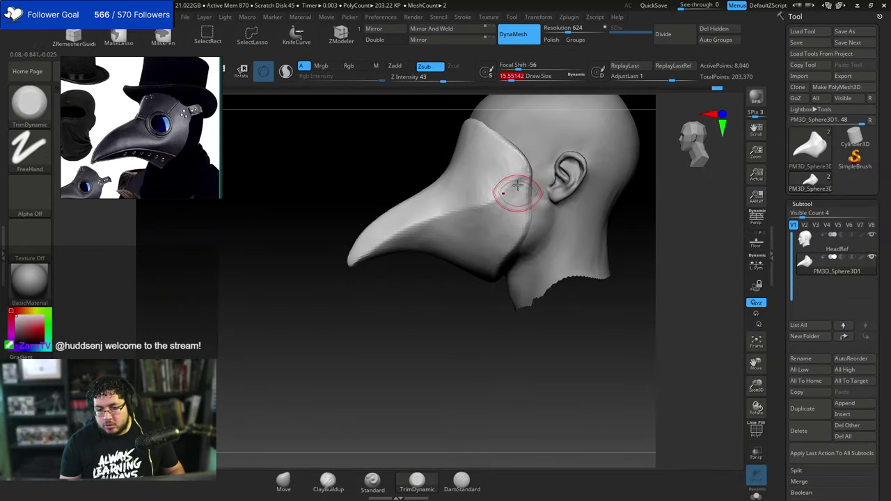
{"action": "key", "text": "bracketleft"}
{"action": "key", "text": "bracketright"}
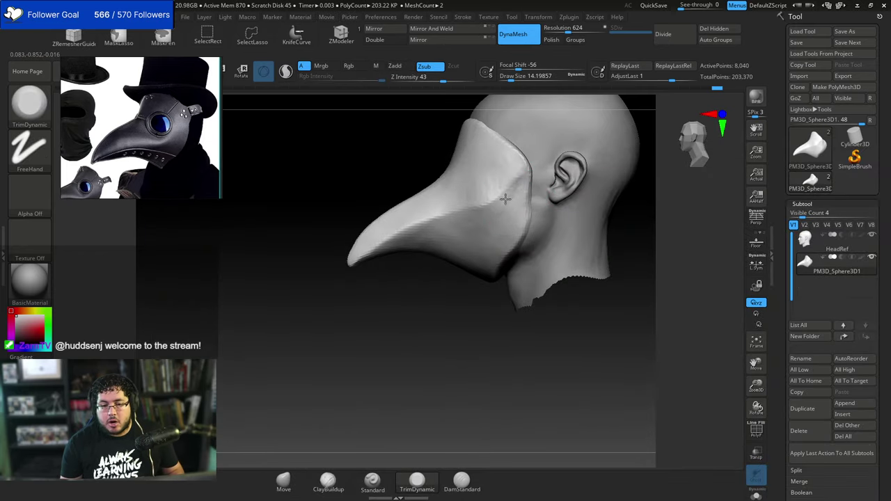
{"action": "key", "text": "alt+Tab"}
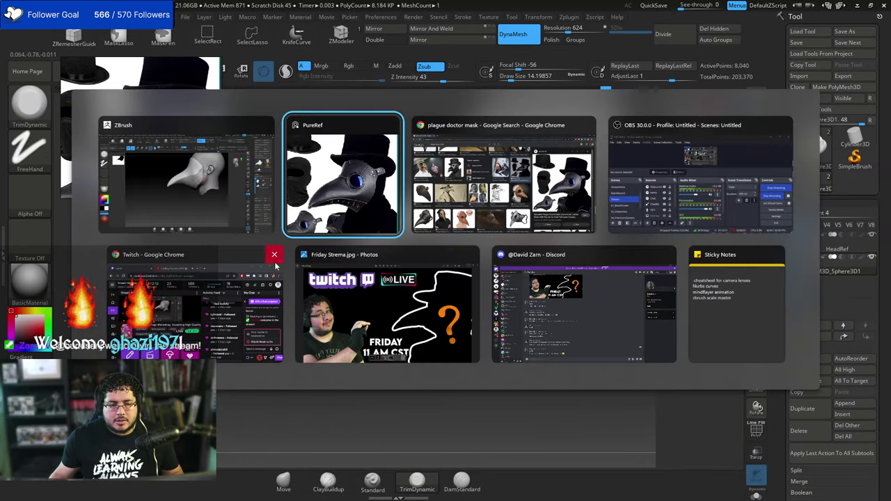
{"action": "key", "text": "alt+Tab"}
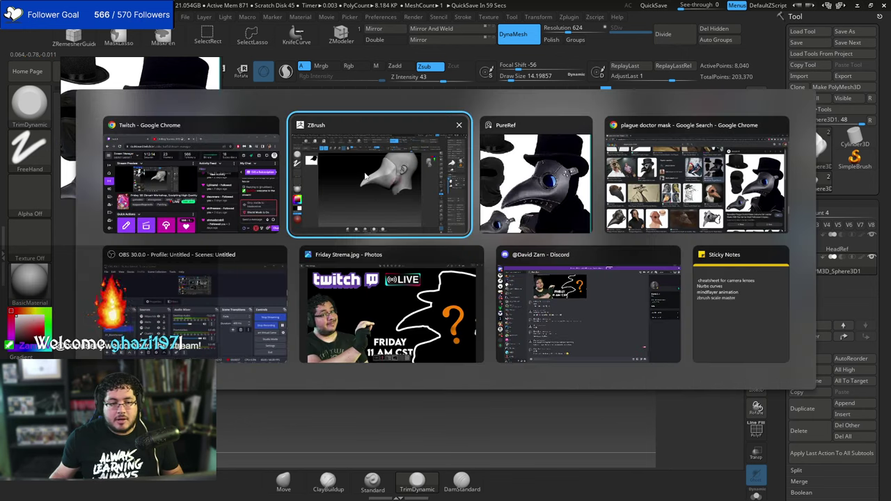
{"action": "key", "text": "alt+Tab"}
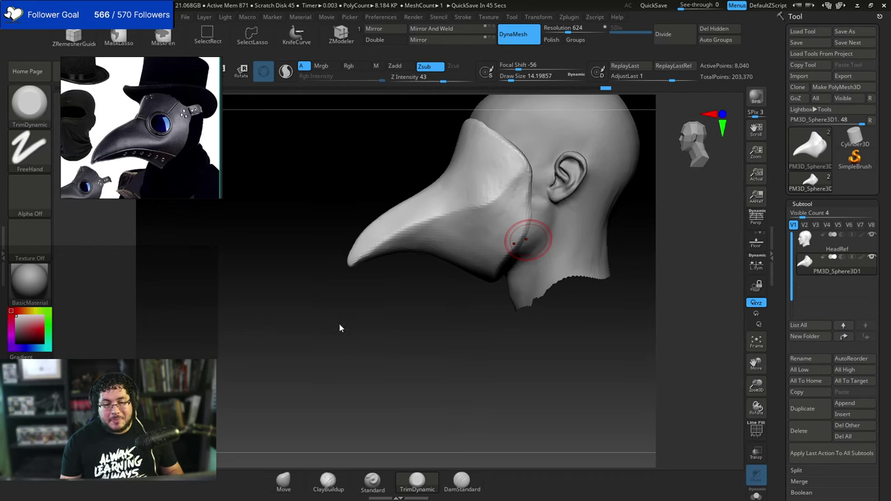
Flatten the cheek plane below the cheekbone toward the beak with TrimDynamic at a draw size of about 18.5.
{"action": "left_click_drag", "start_coordinate": [339, 327], "coordinate": [348, 329]}
{"action": "left_click_drag", "start_coordinate": [421, 295], "coordinate": [398, 314]}
{"action": "key", "text": "space"}
{"action": "mouse_move", "coordinate": [412, 258]}
{"action": "left_mouse_down"}
{"action": "mouse_move", "coordinate": [425, 247]}
{"action": "mouse_move", "coordinate": [408, 254]}
{"action": "mouse_move", "coordinate": [413, 272]}
{"action": "left_mouse_up"}
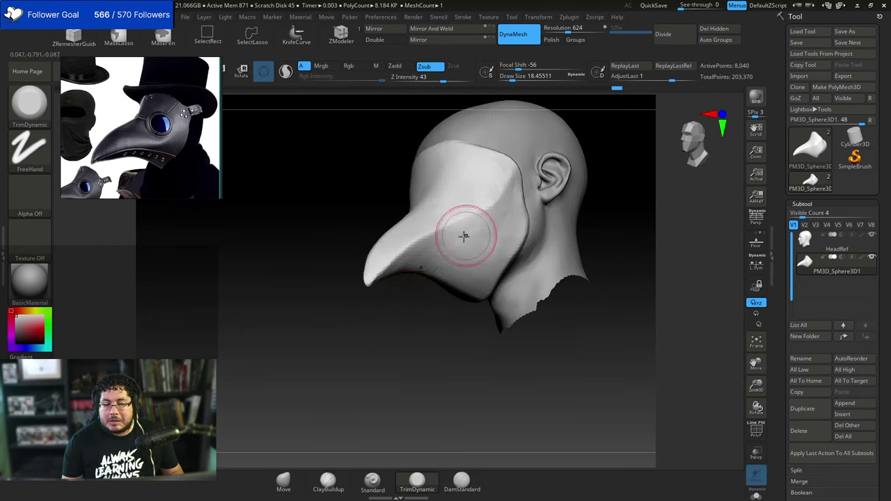
{"action": "left_click_drag", "start_coordinate": [484, 229], "coordinate": [483, 237]}
{"action": "left_click_drag", "start_coordinate": [510, 207], "coordinate": [452, 226]}
{"action": "mouse_move", "coordinate": [376, 327]}
{"action": "left_mouse_down"}
{"action": "mouse_move", "coordinate": [402, 350]}
{"action": "mouse_move", "coordinate": [548, 241]}
{"action": "mouse_move", "coordinate": [487, 229]}
{"action": "mouse_move", "coordinate": [469, 214]}
{"action": "mouse_move", "coordinate": [481, 245]}
{"action": "left_mouse_up"}
Flatten the mask's side rim in front of the ear with TrimDynamic at a draw size of about 11.7.
{"action": "key", "text": "space"}
{"action": "left_click_drag", "start_coordinate": [438, 338], "coordinate": [427, 327]}
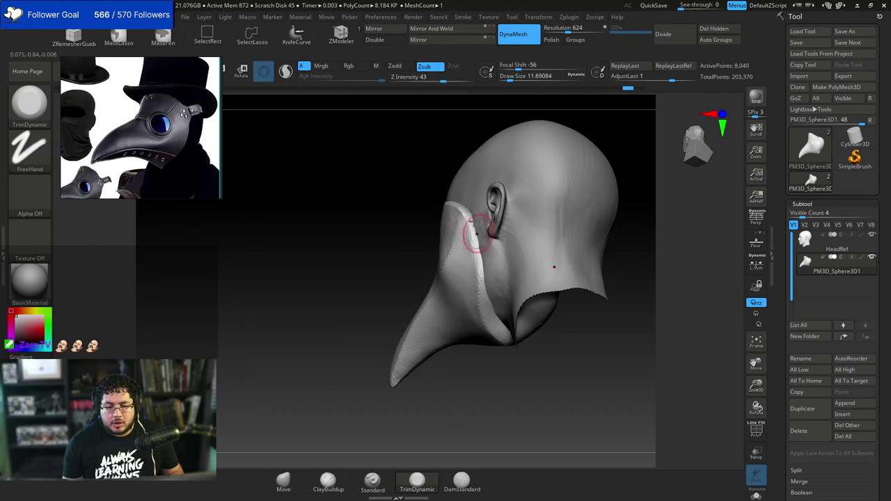
{"action": "left_click_drag", "start_coordinate": [473, 220], "coordinate": [480, 290]}
{"action": "mouse_move", "coordinate": [475, 353]}
{"action": "left_mouse_down"}
{"action": "mouse_move", "coordinate": [488, 378]}
{"action": "mouse_move", "coordinate": [518, 369]}
{"action": "left_mouse_up"}
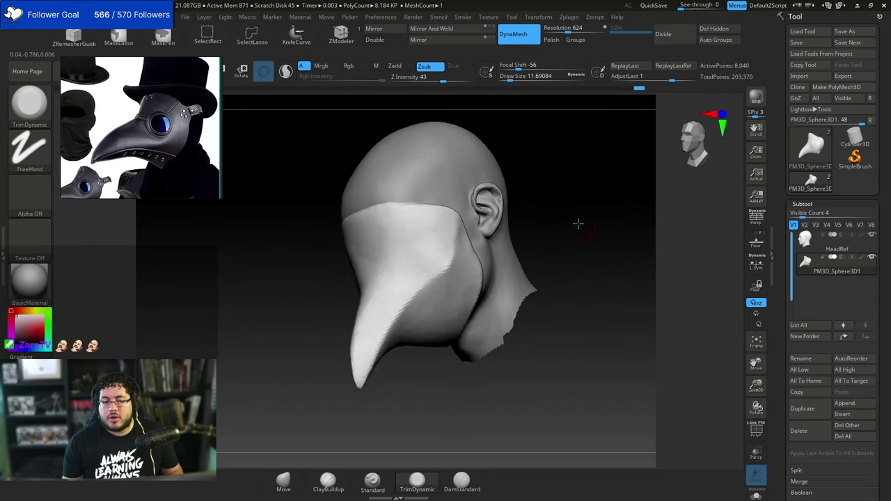
{"action": "left_click_drag", "start_coordinate": [576, 224], "coordinate": [586, 249]}
{"action": "mouse_move", "coordinate": [586, 248]}
{"action": "right_mouse_down"}
{"action": "mouse_move", "coordinate": [545, 207]}
{"action": "mouse_move", "coordinate": [552, 243]}
{"action": "mouse_move", "coordinate": [492, 268]}
{"action": "right_mouse_up"}
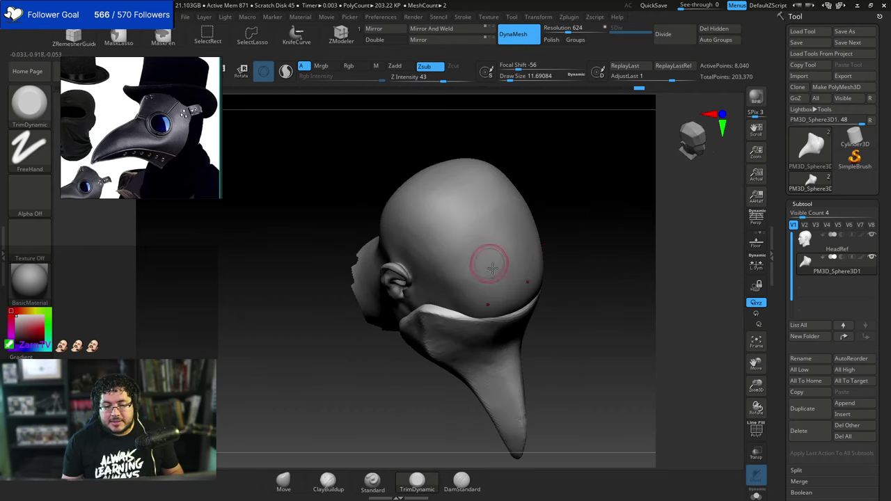
Reshape the mask's top edge across the forehead with the Move brush at a draw size of about 30.7.
{"action": "key", "text": "b"}
{"action": "key", "text": "m"}
{"action": "key", "text": "v"}
{"action": "key", "text": "space"}
{"action": "left_click_drag", "start_coordinate": [503, 291], "coordinate": [509, 290]}
{"action": "left_click_drag", "start_coordinate": [482, 321], "coordinate": [483, 313]}
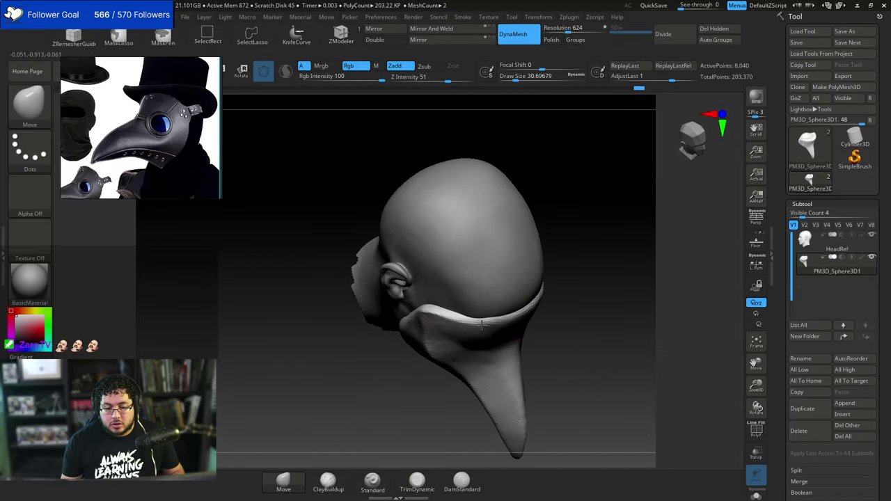
{"action": "mouse_move", "coordinate": [531, 296]}
{"action": "right_mouse_down"}
{"action": "mouse_move", "coordinate": [577, 260]}
{"action": "mouse_move", "coordinate": [583, 225]}
{"action": "mouse_move", "coordinate": [577, 258]}
{"action": "right_mouse_up"}
{"action": "key", "text": "space"}
{"action": "left_click_drag", "start_coordinate": [577, 265], "coordinate": [572, 263]}
{"action": "right_click_drag", "start_coordinate": [571, 263], "coordinate": [539, 249]}
Flatten the thickness of the mask's upper rim around the forehead with TrimDynamic at a draw size of about 11.7.
{"action": "key", "text": "b"}
{"action": "key", "text": "t"}
{"action": "key", "text": "d"}
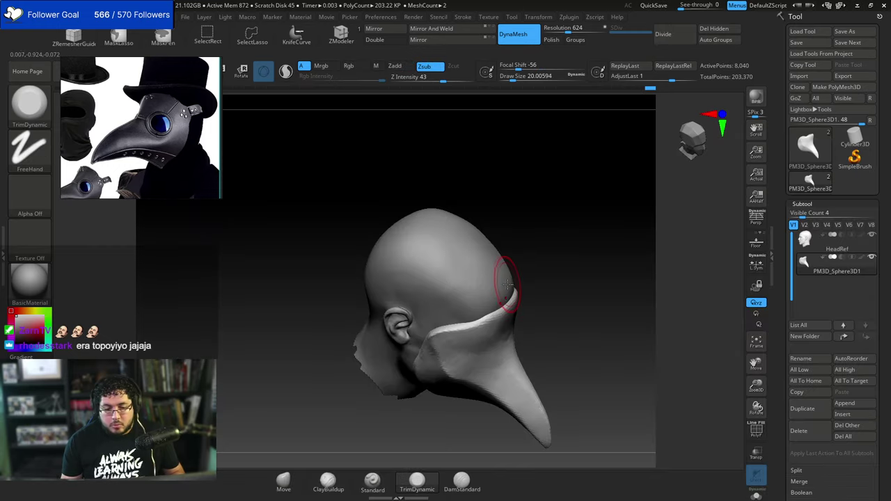
{"action": "mouse_move", "coordinate": [560, 277]}
{"action": "right_mouse_down"}
{"action": "mouse_move", "coordinate": [542, 269]}
{"action": "mouse_move", "coordinate": [491, 315]}
{"action": "right_mouse_up"}
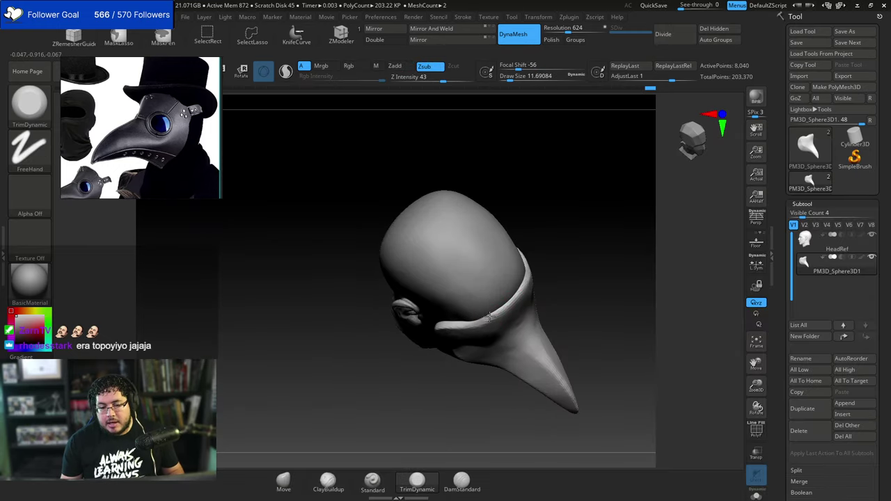
{"action": "right_click_drag", "start_coordinate": [506, 304], "coordinate": [530, 271]}
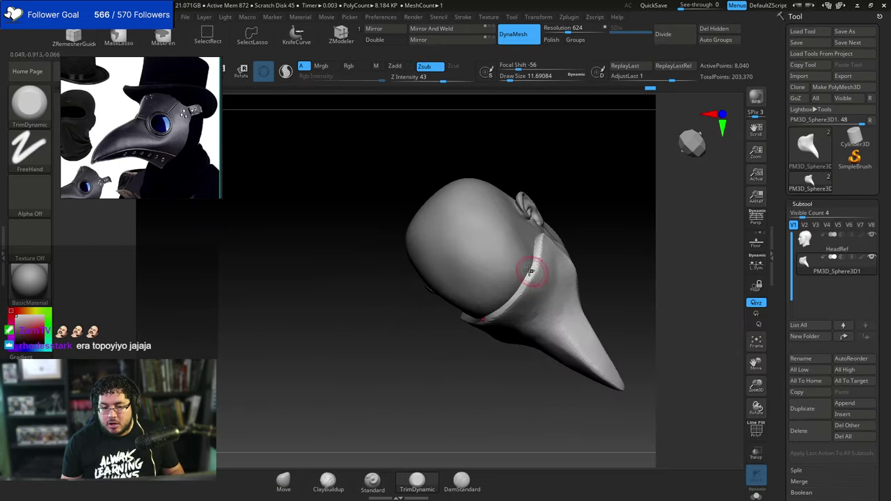
{"action": "mouse_move", "coordinate": [595, 227]}
{"action": "right_mouse_down"}
{"action": "mouse_move", "coordinate": [536, 252]}
{"action": "mouse_move", "coordinate": [591, 213]}
{"action": "mouse_move", "coordinate": [581, 186]}
{"action": "right_mouse_up"}
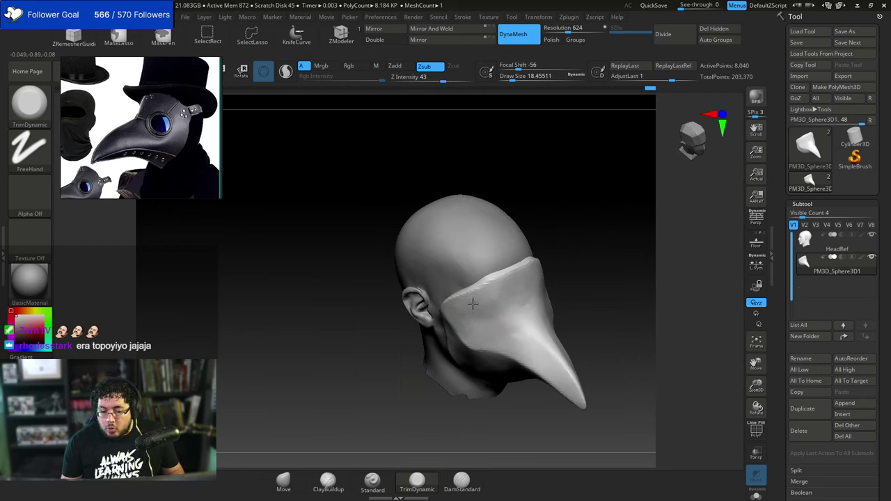
Trim the front border of the forehead rim with TrimDynamic at a draw size of about 11.7.
{"action": "mouse_move", "coordinate": [530, 265]}
{"action": "right_mouse_down"}
{"action": "mouse_move", "coordinate": [498, 287]}
{"action": "mouse_move", "coordinate": [530, 292]}
{"action": "right_mouse_up"}
{"action": "key", "text": "space"}
{"action": "left_click", "coordinate": [574, 242]}
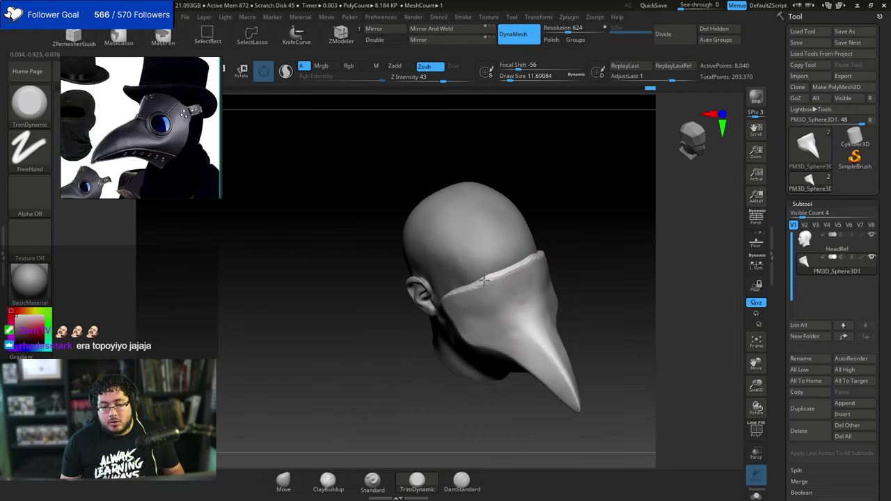
{"action": "mouse_move", "coordinate": [541, 252]}
{"action": "right_mouse_down"}
{"action": "mouse_move", "coordinate": [563, 280]}
{"action": "mouse_move", "coordinate": [569, 273]}
{"action": "right_mouse_up"}
{"action": "key", "text": "space"}
{"action": "left_click", "coordinate": [497, 292]}
Smooth the cheekbone and the plane around the eye area with TrimDynamic at a draw size of about 17.
{"action": "key", "text": "space"}
{"action": "left_click_drag", "start_coordinate": [469, 307], "coordinate": [473, 313]}
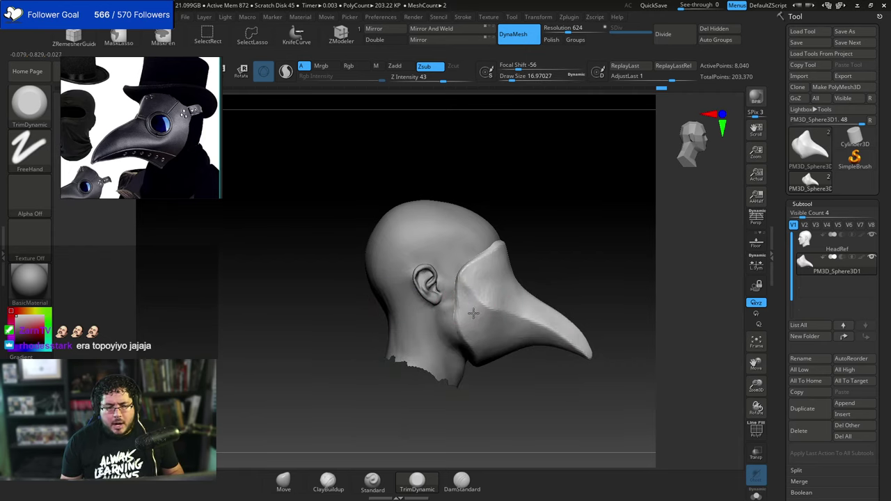
{"action": "right_click_drag", "start_coordinate": [572, 271], "coordinate": [544, 272]}
{"action": "left_click_drag", "start_coordinate": [482, 297], "coordinate": [523, 308]}
{"action": "right_click_drag", "start_coordinate": [565, 272], "coordinate": [518, 262]}
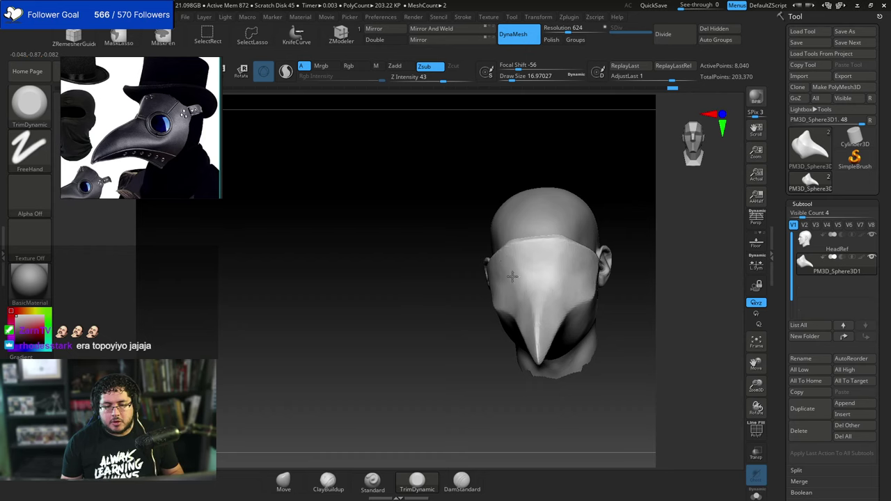
{"action": "left_click_drag", "start_coordinate": [512, 277], "coordinate": [487, 287]}
{"action": "right_click_drag", "start_coordinate": [469, 289], "coordinate": [509, 282]}
{"action": "right_click_drag", "start_coordinate": [616, 281], "coordinate": [555, 294]}
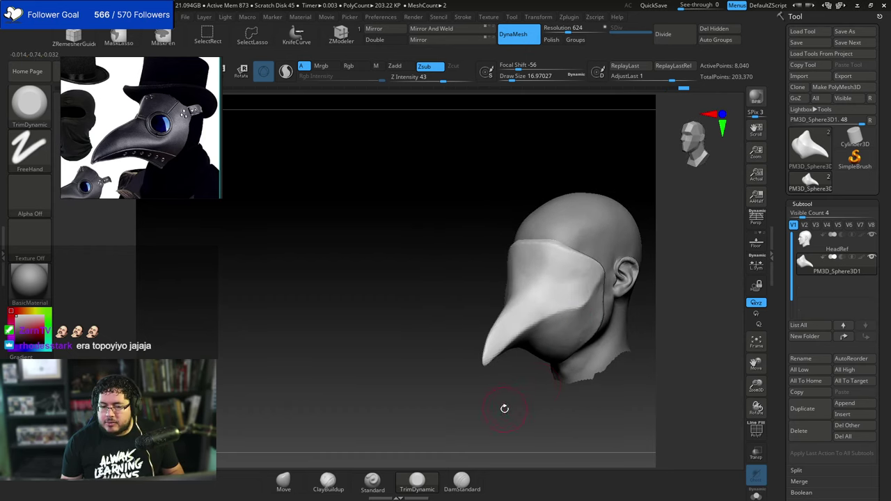
Lengthen the beak by pulling its tip forward with the Move brush at draw sizes of about 83.5 and 59.2.
{"action": "right_click_drag", "start_coordinate": [505, 408], "coordinate": [482, 390], "text": "ctrl"}
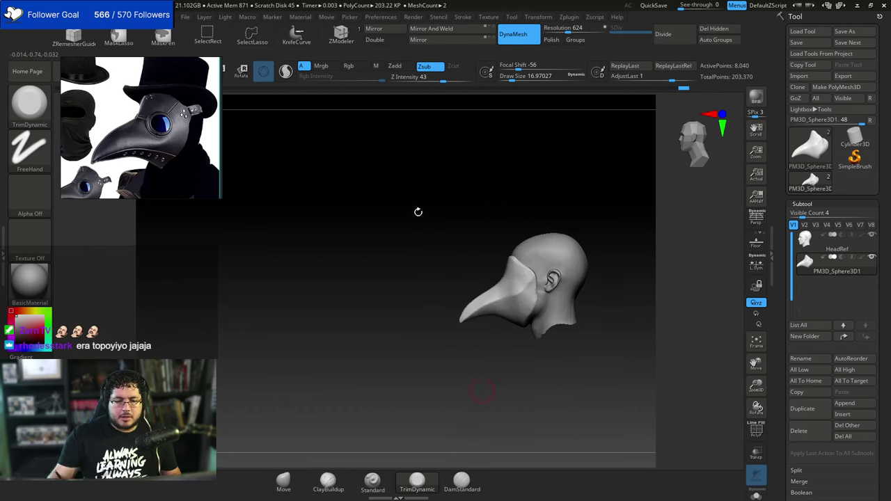
{"action": "right_click_drag", "start_coordinate": [390, 289], "coordinate": [385, 292], "text": "ctrl"}
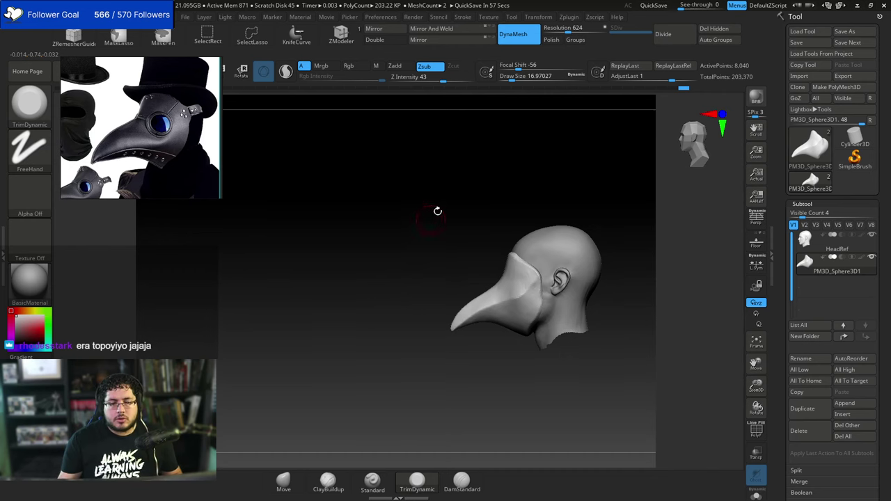
{"action": "key", "text": "b"}
{"action": "key", "text": "m"}
{"action": "key", "text": "v"}
{"action": "key", "text": "space"}
{"action": "left_click_drag", "start_coordinate": [498, 248], "coordinate": [512, 248]}
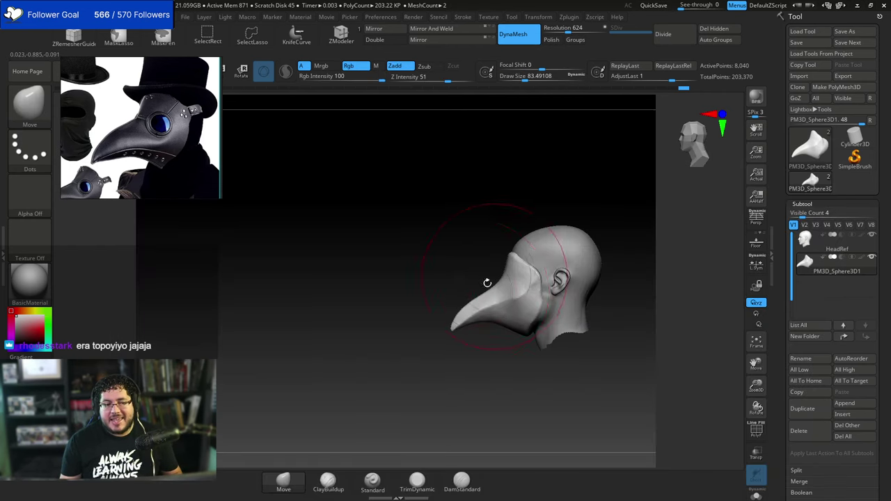
{"action": "key", "text": "space"}
{"action": "mouse_move", "coordinate": [482, 300]}
{"action": "left_mouse_down"}
{"action": "mouse_move", "coordinate": [441, 328]}
{"action": "mouse_move", "coordinate": [493, 295]}
{"action": "left_mouse_up"}
{"action": "key", "text": "space"}
{"action": "key", "text": "space"}
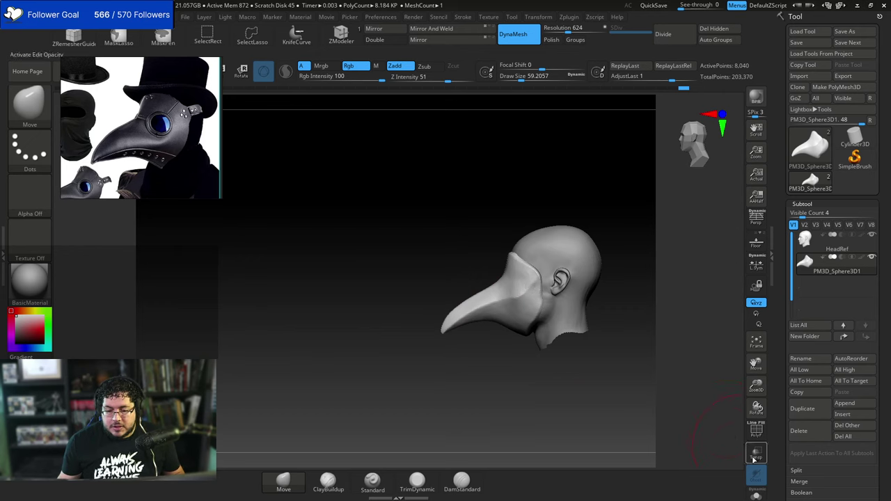
Reshape the mask's underside near the chin with the Move brush at about 34.8, using Transparency on the head only during the adjustment.
{"action": "left_click", "coordinate": [753, 459]}
{"action": "mouse_move", "coordinate": [550, 380]}
{"action": "right_mouse_down", "text": "ctrl"}
{"action": "mouse_move", "coordinate": [503, 430]}
{"action": "mouse_move", "coordinate": [503, 449]}
{"action": "right_mouse_up", "text": "ctrl"}
{"action": "key", "text": "space"}
{"action": "left_click_drag", "start_coordinate": [525, 290], "coordinate": [520, 275]}
{"action": "key", "text": "bracketleft"}
{"action": "key", "text": "bracketleft"}
{"action": "right_click_drag", "start_coordinate": [486, 240], "coordinate": [454, 200], "text": "alt"}
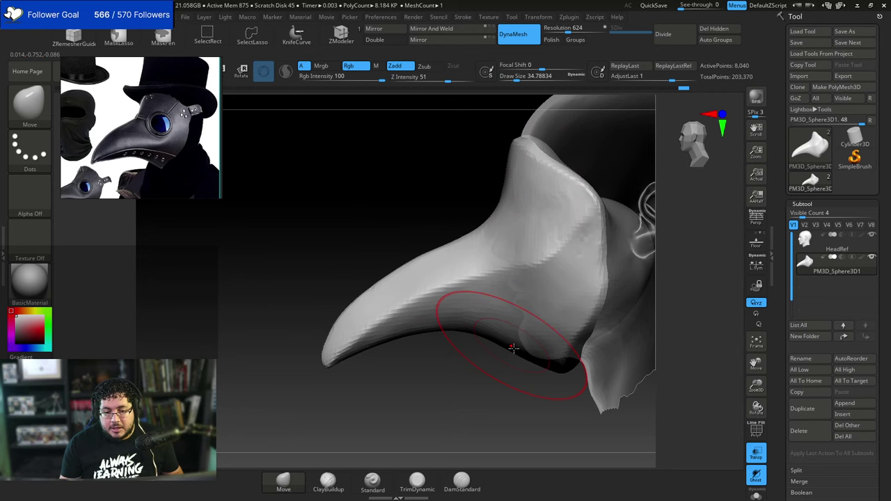
{"action": "key", "text": "space"}
{"action": "left_click", "coordinate": [564, 366]}
{"action": "left_click", "coordinate": [755, 455]}
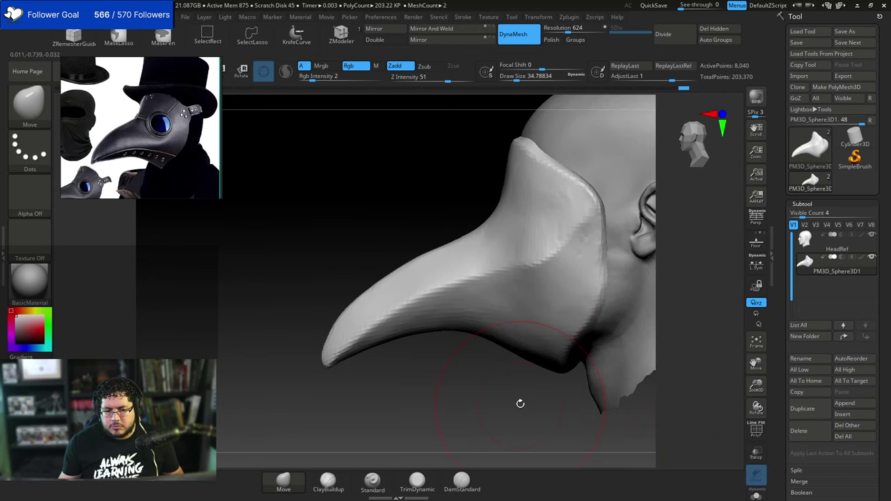
Examine the mask's cheek, jaw edge and beak profile against the head from front, three-quarter and side views.
{"action": "right_click_drag", "start_coordinate": [519, 403], "coordinate": [487, 377], "text": "ctrl"}
{"action": "right_click_drag", "start_coordinate": [488, 377], "coordinate": [595, 329]}
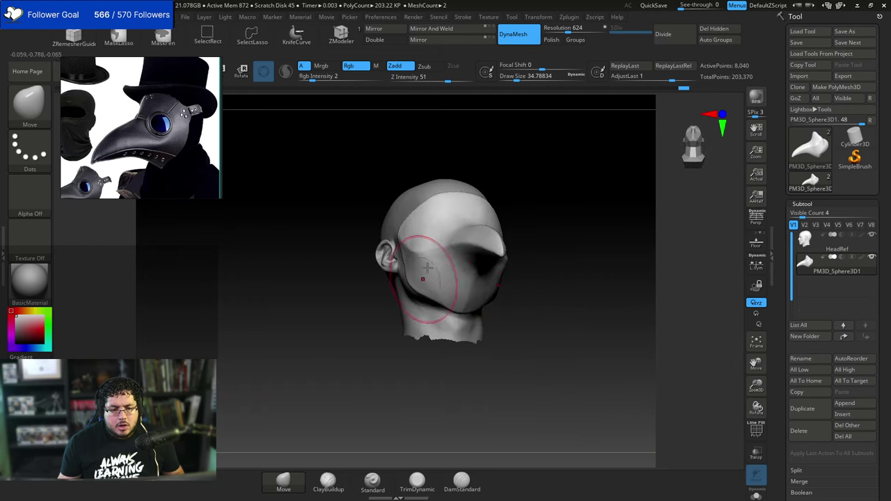
{"action": "key", "text": "space"}
{"action": "left_click", "coordinate": [428, 267]}
{"action": "right_click_drag", "start_coordinate": [427, 276], "coordinate": [427, 268]}
{"action": "key", "text": "space"}
{"action": "left_click_drag", "start_coordinate": [419, 270], "coordinate": [422, 270]}
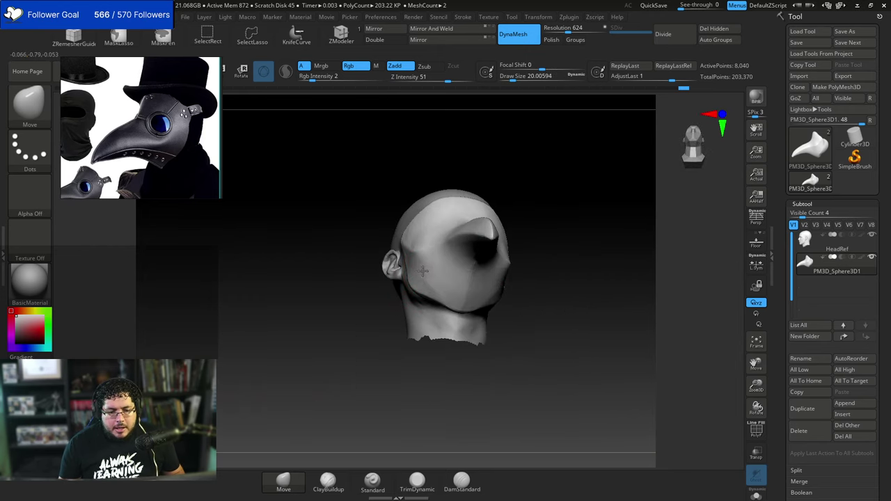
{"action": "right_click_drag", "start_coordinate": [562, 302], "coordinate": [500, 278], "text": "shift"}
{"action": "right_click_drag", "start_coordinate": [442, 333], "coordinate": [442, 311]}
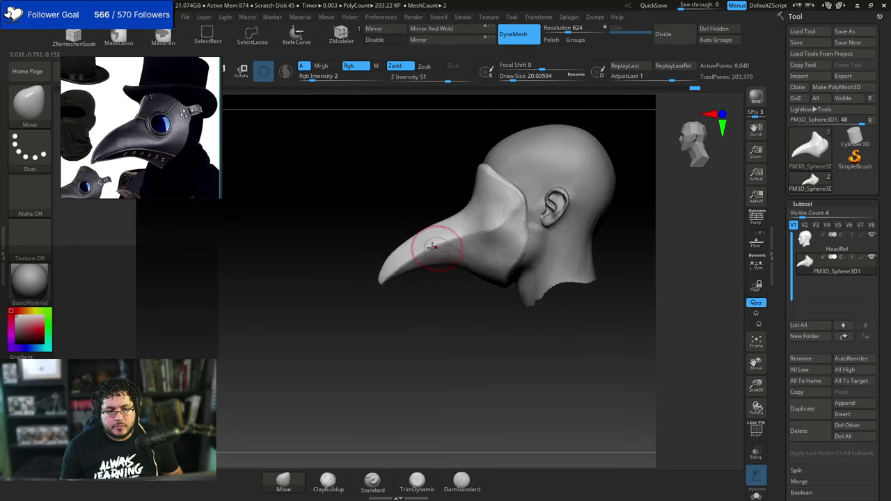
Nudge the upper contour of the beak with the Move brush at a draw size of about 34.8.
{"action": "key", "text": "b"}
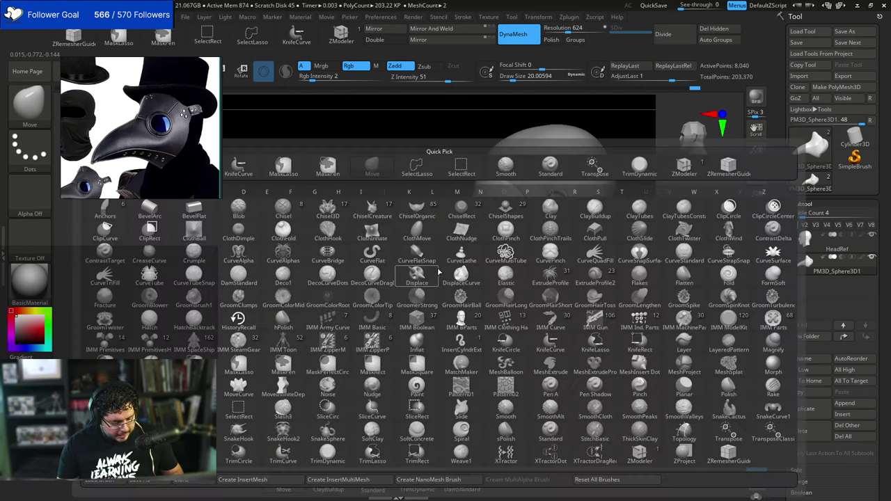
{"action": "key", "text": "space"}
{"action": "left_click_drag", "start_coordinate": [435, 270], "coordinate": [442, 257]}
{"action": "left_click_drag", "start_coordinate": [444, 223], "coordinate": [442, 217]}
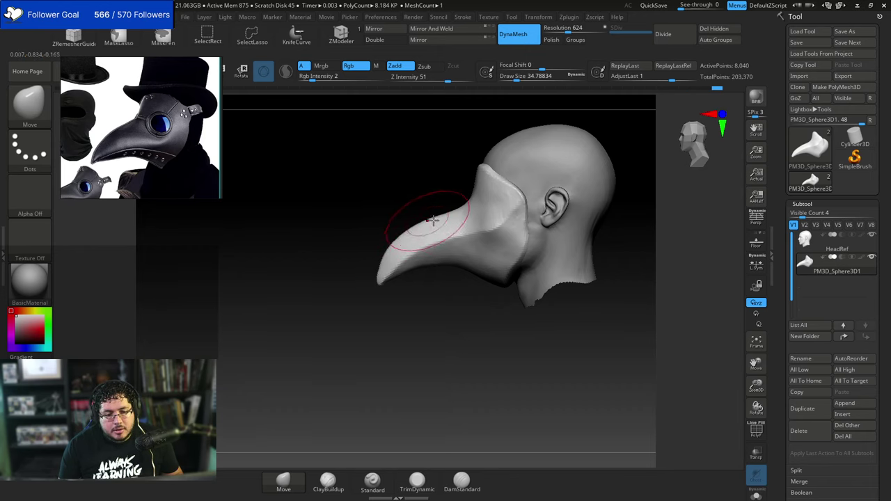
{"action": "key", "text": "space"}
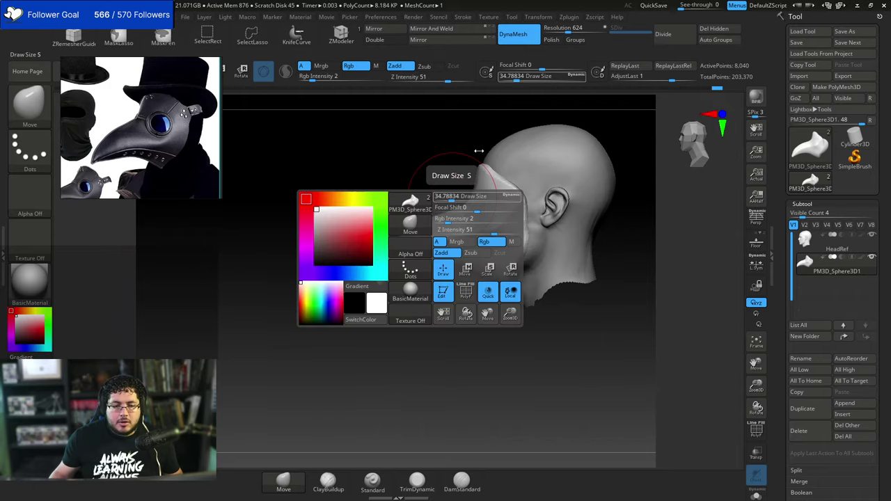
Switch to Chrome's plague doctor mask image results, open the Plague Doctor Mask on Behance picture and copy it.
{"action": "key", "text": "alt+Tab"}
{"action": "key", "text": "alt+Tab"}
{"action": "key", "text": "alt+Tab"}
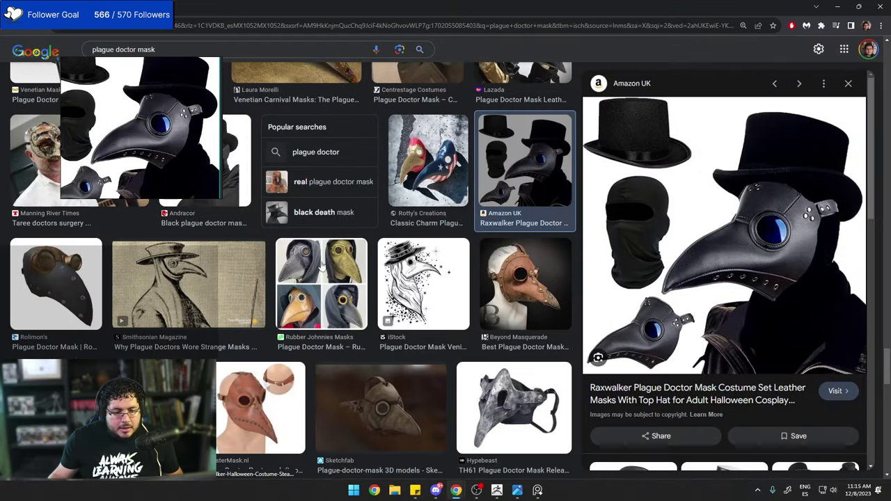
{"action": "scroll", "coordinate": [411, 251], "scroll_direction": "up", "scroll_amount": 3}
{"action": "scroll", "coordinate": [386, 287], "scroll_direction": "up", "scroll_amount": 2}
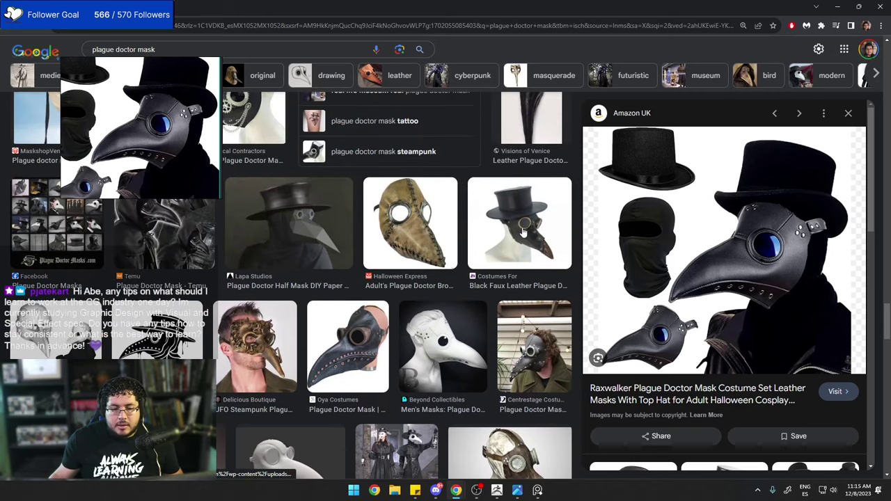
{"action": "left_click", "coordinate": [523, 232]}
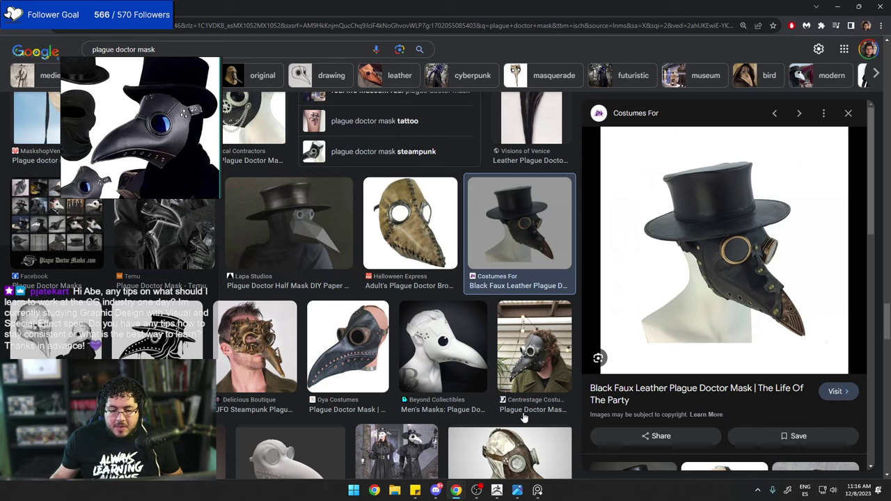
{"action": "scroll", "coordinate": [524, 417], "scroll_direction": "down", "scroll_amount": 2}
{"action": "left_click", "coordinate": [514, 375]}
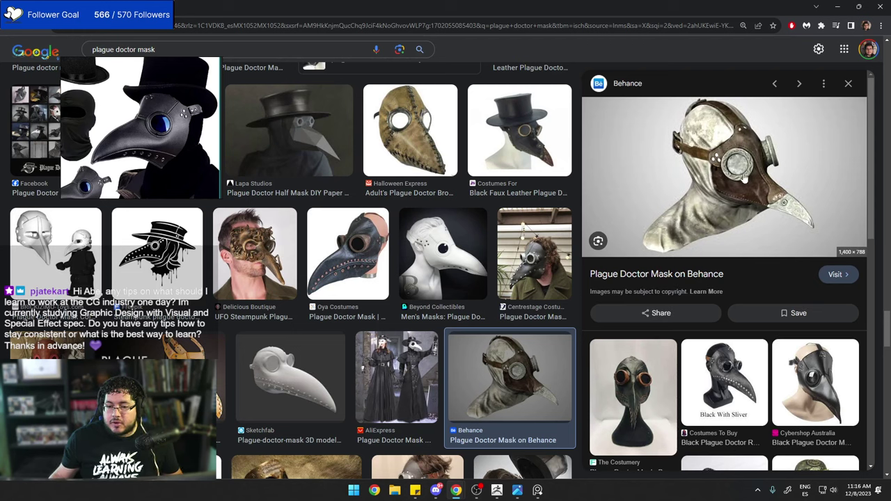
{"action": "right_click", "coordinate": [744, 176]}
{"action": "left_click", "coordinate": [602, 284]}
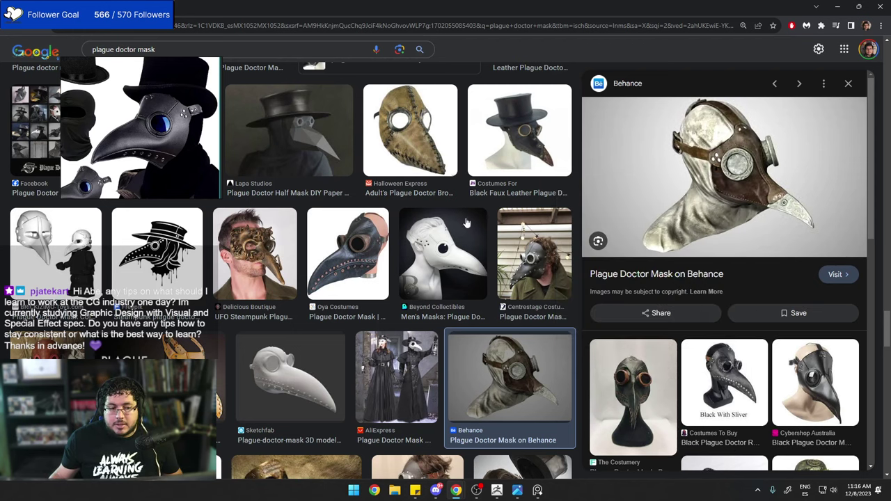
Paste the copied Behance mask picture into PureRef beside the existing reference and frame its eyepiece and leather panel.
{"action": "scroll", "coordinate": [146, 135], "scroll_direction": "down", "scroll_amount": 6}
{"action": "middle_click_drag", "start_coordinate": [159, 155], "coordinate": [107, 131]}
{"action": "left_click", "coordinate": [171, 168]}
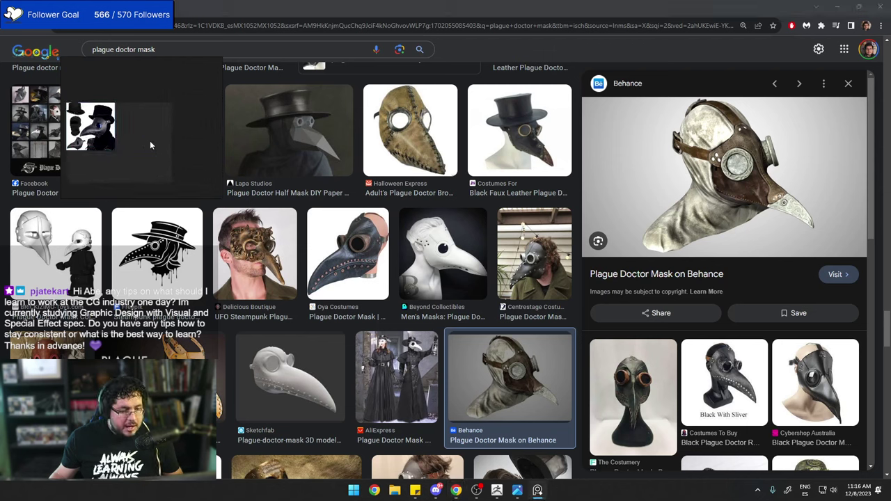
{"action": "scroll", "coordinate": [149, 145], "scroll_direction": "up", "scroll_amount": 5}
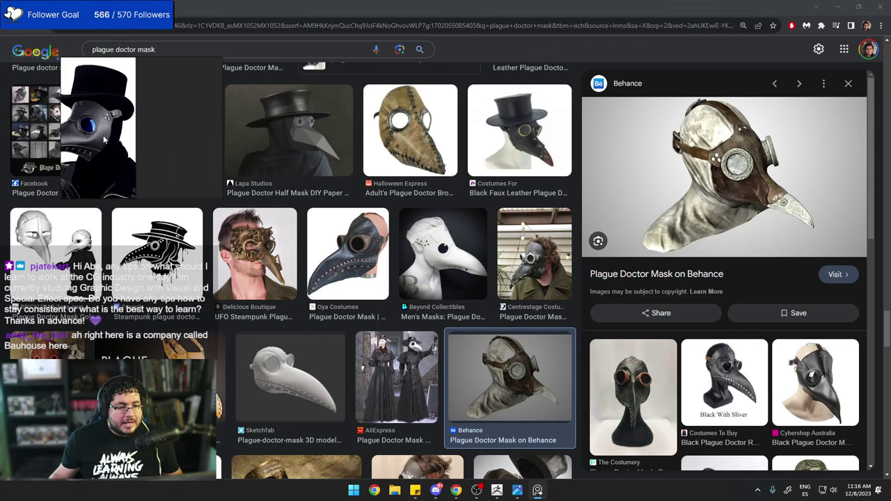
{"action": "middle_click_drag", "start_coordinate": [104, 140], "coordinate": [149, 115]}
{"action": "scroll", "coordinate": [146, 104], "scroll_direction": "up", "scroll_amount": 2}
{"action": "scroll", "coordinate": [110, 107], "scroll_direction": "down", "scroll_amount": 3}
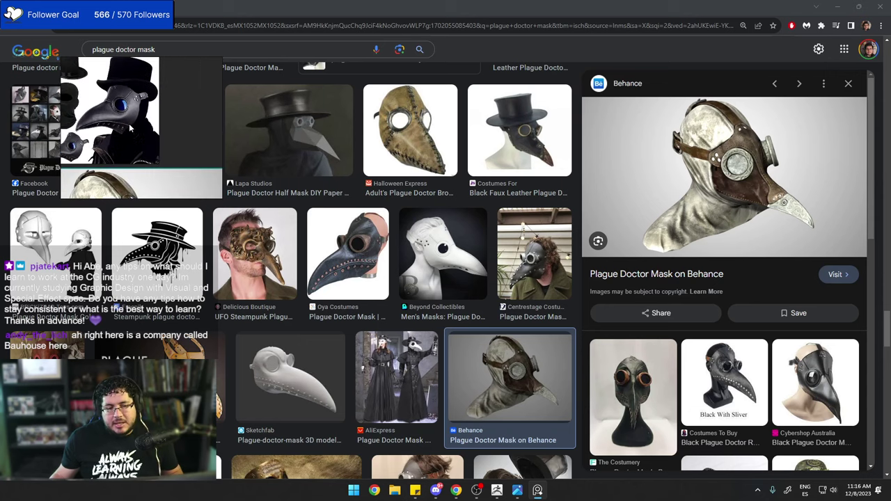
{"action": "middle_click_drag", "start_coordinate": [138, 167], "coordinate": [139, 117]}
{"action": "scroll", "coordinate": [144, 117], "scroll_direction": "up", "scroll_amount": 4}
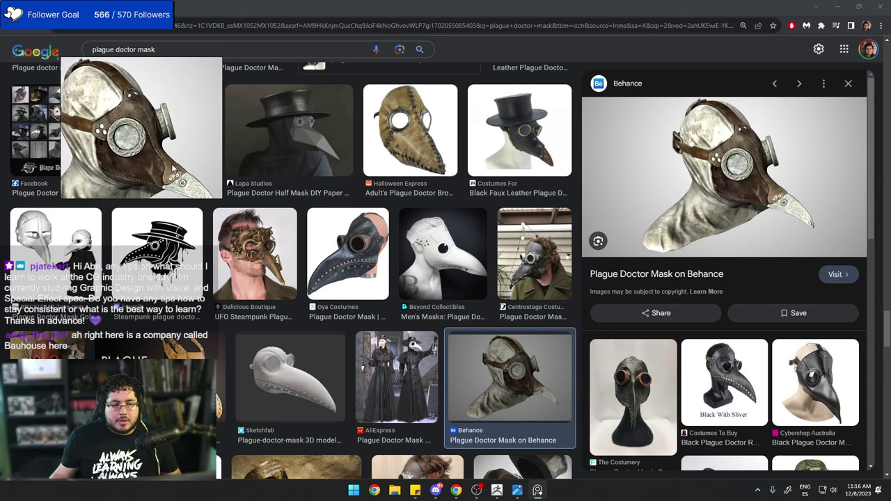
Return to ZBrush and mask a band along the forehead rim and temple with MaskPen at a draw size of about 10.5.
{"action": "key", "text": "alt+Tab"}
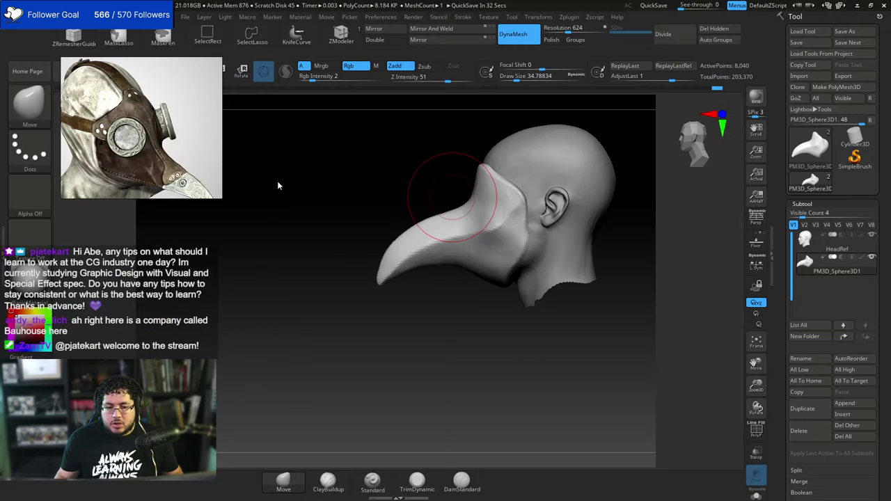
{"action": "left_click_drag", "start_coordinate": [432, 378], "coordinate": [543, 369]}
{"action": "left_click_drag", "start_coordinate": [501, 328], "coordinate": [589, 341]}
{"action": "left_click_drag", "start_coordinate": [536, 306], "coordinate": [589, 297]}
{"action": "left_click_drag", "start_coordinate": [583, 258], "coordinate": [585, 281], "text": "alt"}
{"action": "left_click_drag", "start_coordinate": [553, 280], "coordinate": [571, 276]}
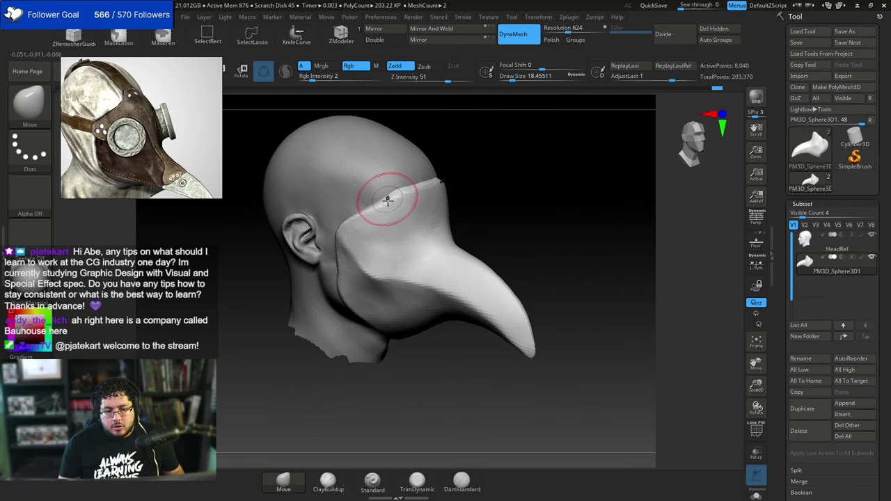
{"action": "key", "text": "space"}
{"action": "left_click_drag", "start_coordinate": [388, 199], "coordinate": [381, 199]}
{"action": "key", "text": "]"}
{"action": "right_click_drag", "start_coordinate": [377, 219], "coordinate": [399, 192]}
{"action": "key", "text": "["}
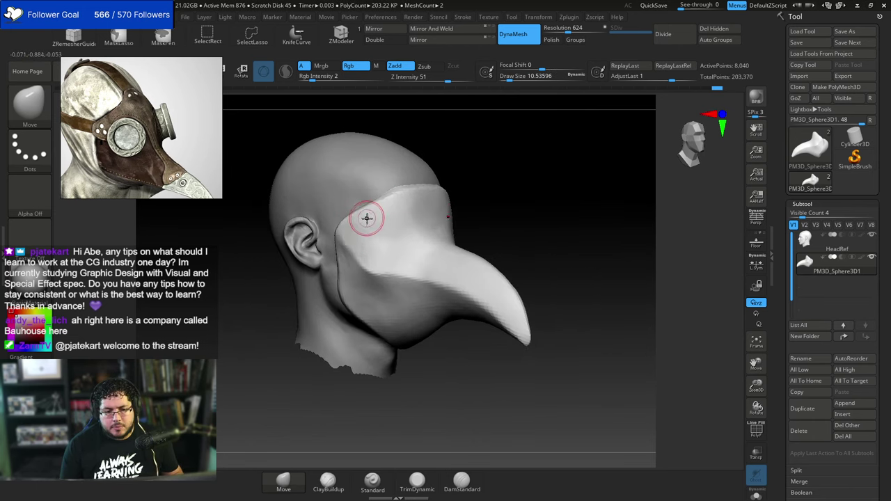
{"action": "mouse_move", "coordinate": [354, 225]}
{"action": "left_mouse_down", "text": "ctrl"}
{"action": "mouse_move", "coordinate": [349, 232]}
{"action": "mouse_move", "coordinate": [424, 198]}
{"action": "left_mouse_up", "text": "ctrl"}
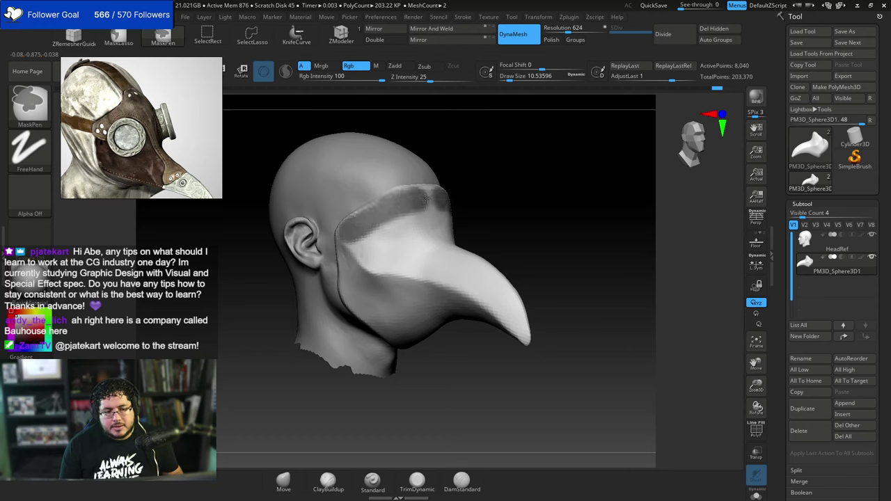
{"action": "mouse_move", "coordinate": [364, 221]}
{"action": "left_mouse_down", "text": "ctrl"}
{"action": "mouse_move", "coordinate": [381, 211]}
{"action": "mouse_move", "coordinate": [382, 248]}
{"action": "left_mouse_up", "text": "ctrl"}
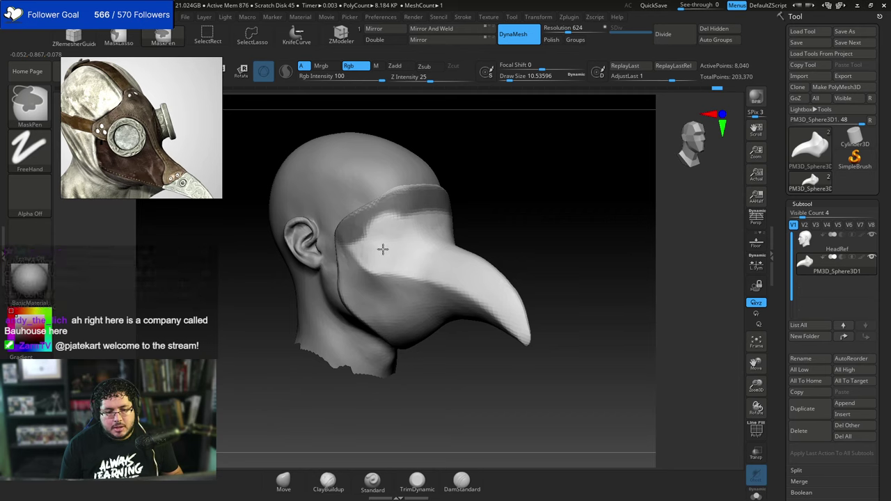
Turn on Transparency and round the forehead band's lower edge toward both temples, using the head's eyes as a guide.
{"action": "left_click_drag", "start_coordinate": [649, 315], "coordinate": [677, 337], "text": "shift"}
{"action": "left_click", "coordinate": [756, 453]}
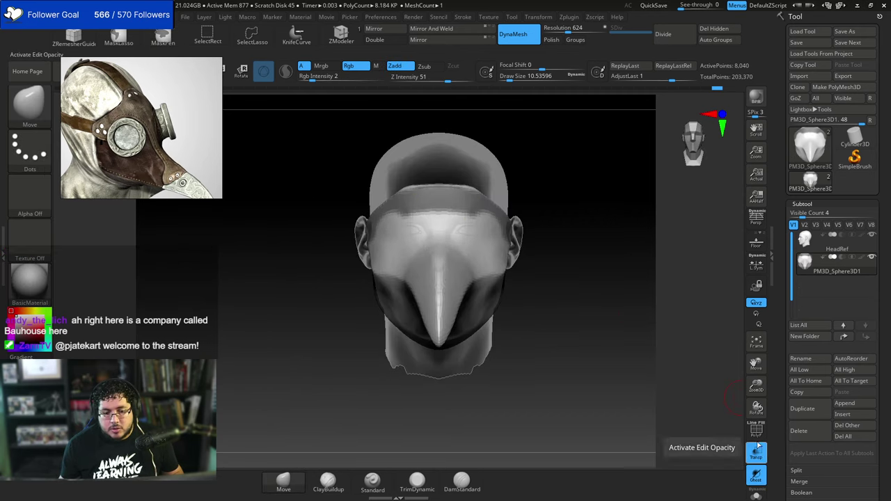
{"action": "key", "text": "ctrl+z"}
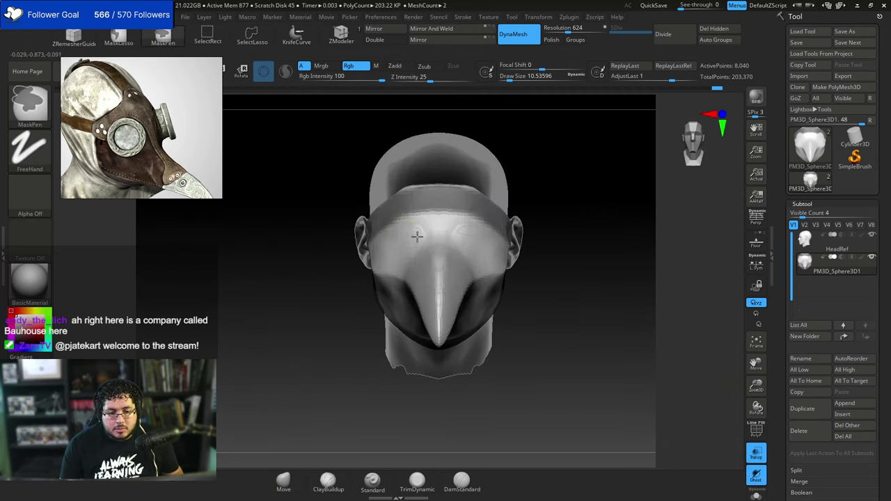
{"action": "mouse_move", "coordinate": [417, 236]}
{"action": "left_mouse_down", "text": "ctrl+alt"}
{"action": "mouse_move", "coordinate": [405, 222]}
{"action": "mouse_move", "coordinate": [401, 245]}
{"action": "left_mouse_up", "text": "ctrl+alt"}
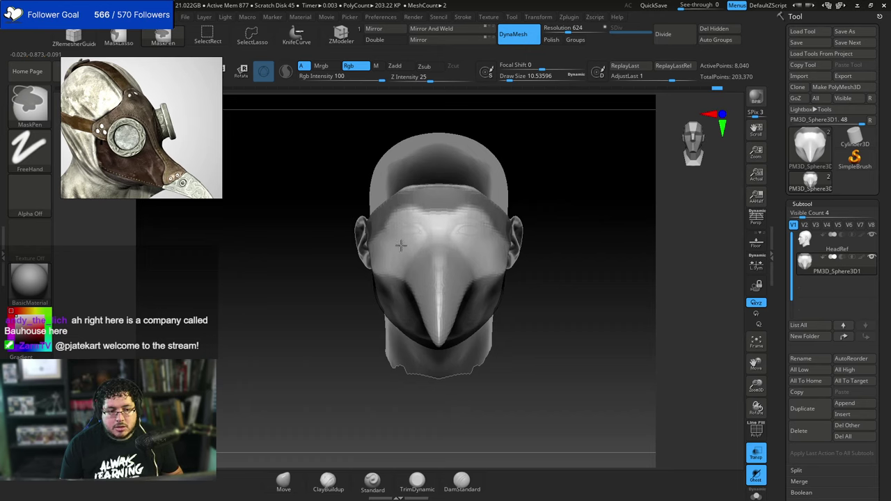
{"action": "key", "text": "ctrl+z"}
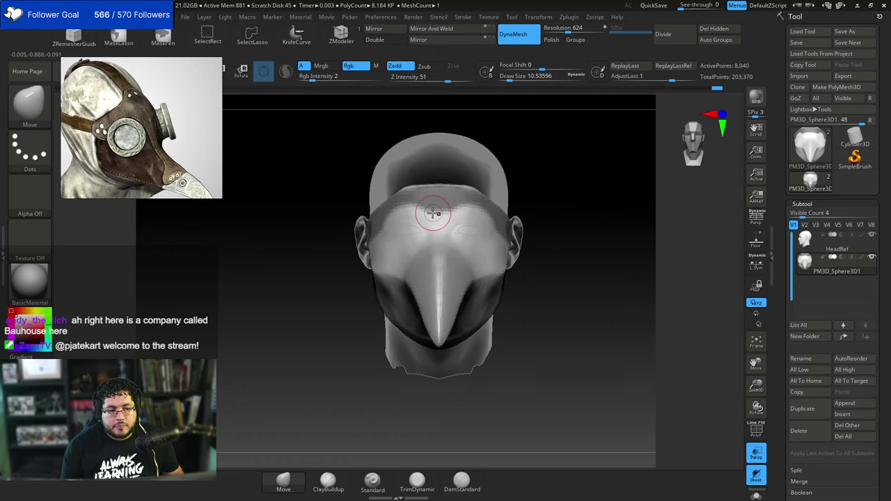
Mask a central strip from the forehead band down the nose bridge with MaskPen at a draw size of about 7.5.
{"action": "key", "text": "space"}
{"action": "left_click_drag", "start_coordinate": [433, 208], "coordinate": [436, 235]}
{"action": "left_click_drag", "start_coordinate": [524, 159], "coordinate": [559, 184]}
{"action": "left_click_drag", "start_coordinate": [435, 237], "coordinate": [457, 292], "text": "ctrl"}
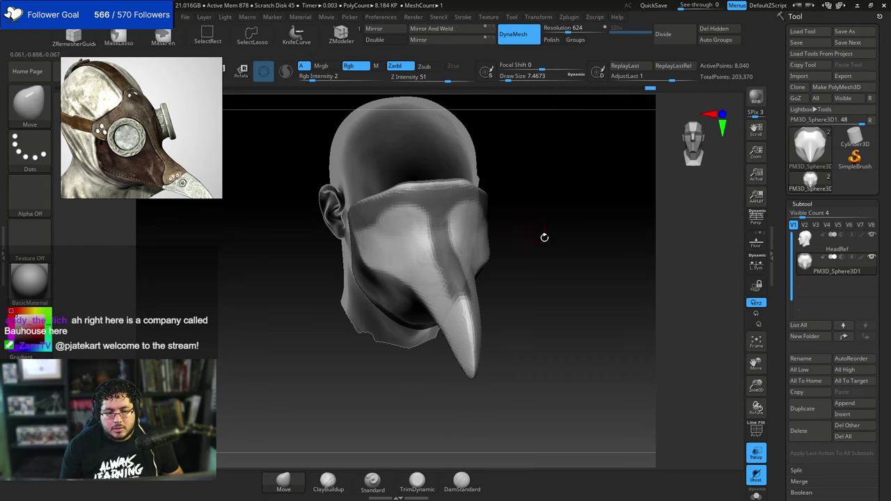
{"action": "left_click_drag", "start_coordinate": [543, 237], "coordinate": [538, 221], "text": "shift"}
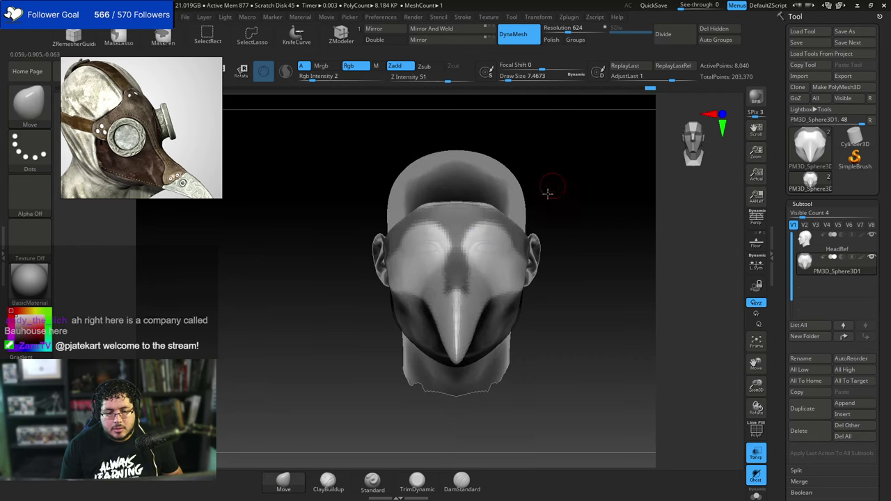
Refine the painted mask along the nose bridge and upper beak ridge with MaskPen at about 7.5, checking both profiles.
{"action": "right_click_drag", "start_coordinate": [547, 193], "coordinate": [445, 274]}
{"action": "left_click_drag", "start_coordinate": [419, 309], "coordinate": [459, 272], "text": "ctrl"}
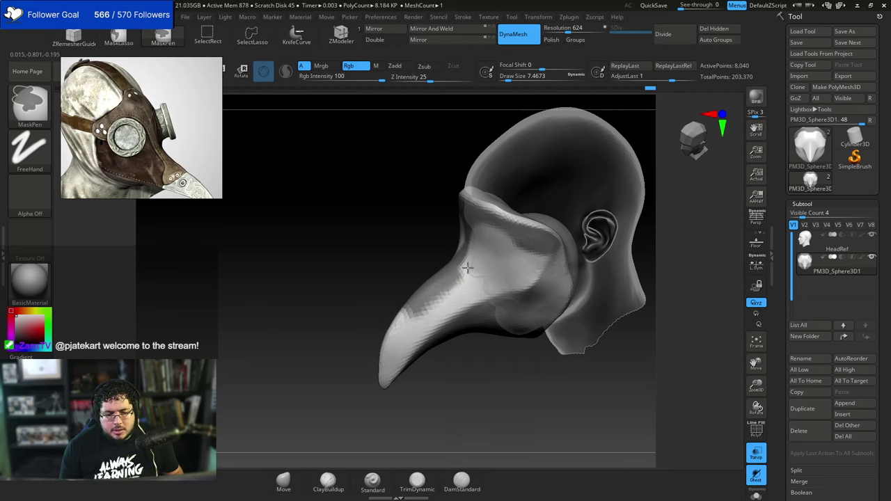
{"action": "right_click_drag", "start_coordinate": [393, 265], "coordinate": [493, 250], "text": "shift"}
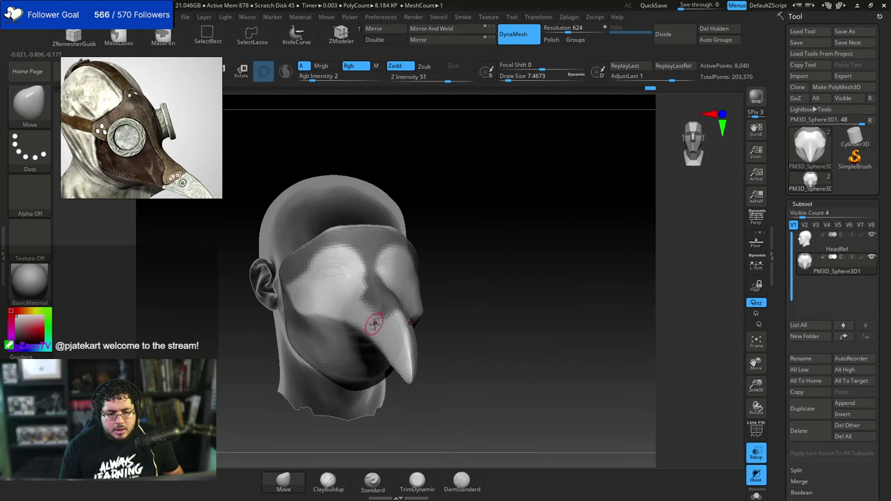
{"action": "right_click_drag", "start_coordinate": [408, 298], "coordinate": [483, 264]}
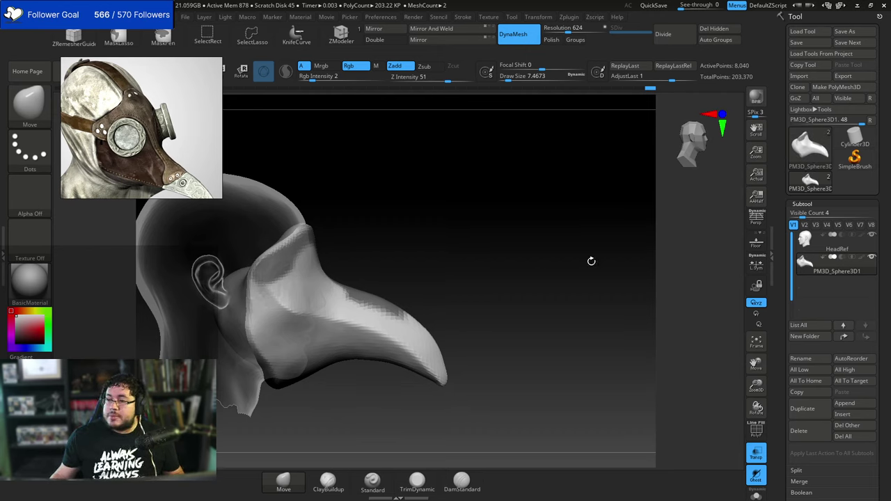
{"action": "right_click_drag", "start_coordinate": [341, 253], "coordinate": [543, 199]}
{"action": "mouse_move", "coordinate": [544, 198]}
{"action": "left_mouse_down"}
{"action": "mouse_move", "coordinate": [557, 200]}
{"action": "mouse_move", "coordinate": [591, 174]}
{"action": "left_mouse_up"}
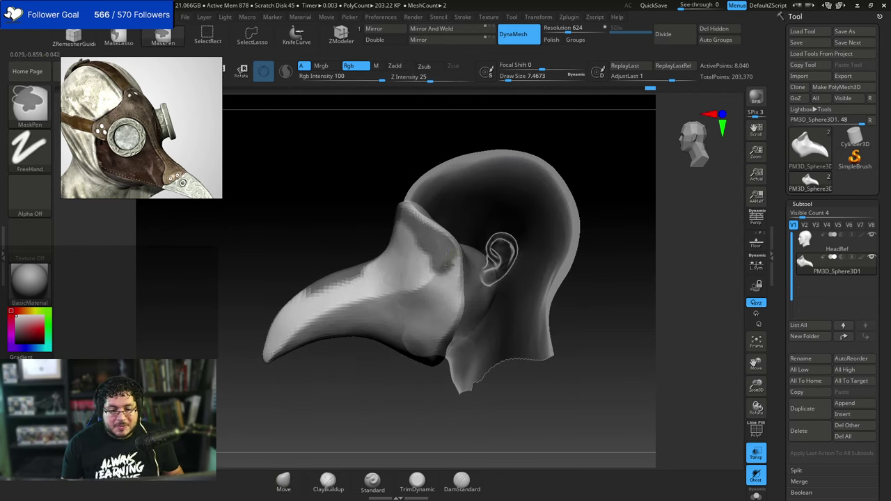
Refine the masked area at the temple beside the eye opening with MaskPen at draw sizes of about 7.5 and 4.3.
{"action": "left_click", "coordinate": [452, 267], "text": "ctrl"}
{"action": "left_click_drag", "start_coordinate": [559, 167], "coordinate": [587, 168]}
{"action": "key", "text": "space"}
{"action": "left_click_drag", "start_coordinate": [426, 249], "coordinate": [422, 249]}
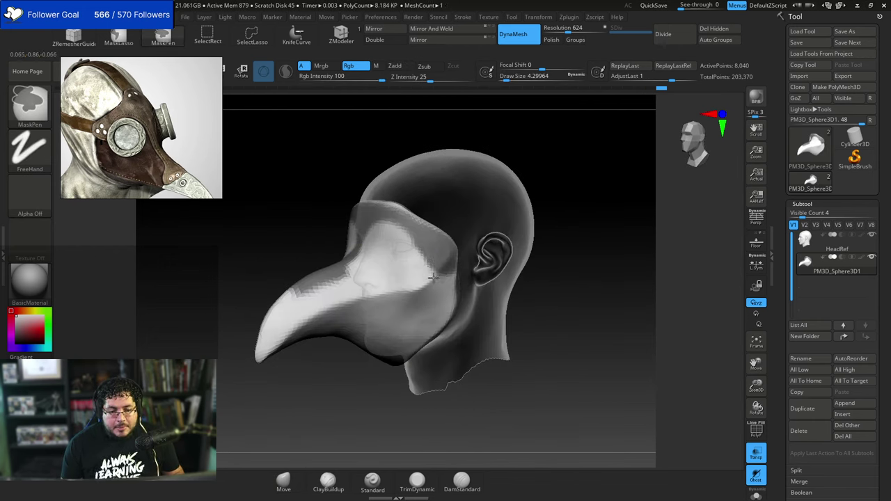
{"action": "left_click_drag", "start_coordinate": [556, 193], "coordinate": [469, 241]}
{"action": "left_click_drag", "start_coordinate": [613, 251], "coordinate": [604, 202], "text": "alt"}
{"action": "left_click_drag", "start_coordinate": [565, 226], "coordinate": [626, 239]}
{"action": "left_click_drag", "start_coordinate": [881, 385], "coordinate": [878, 200]}
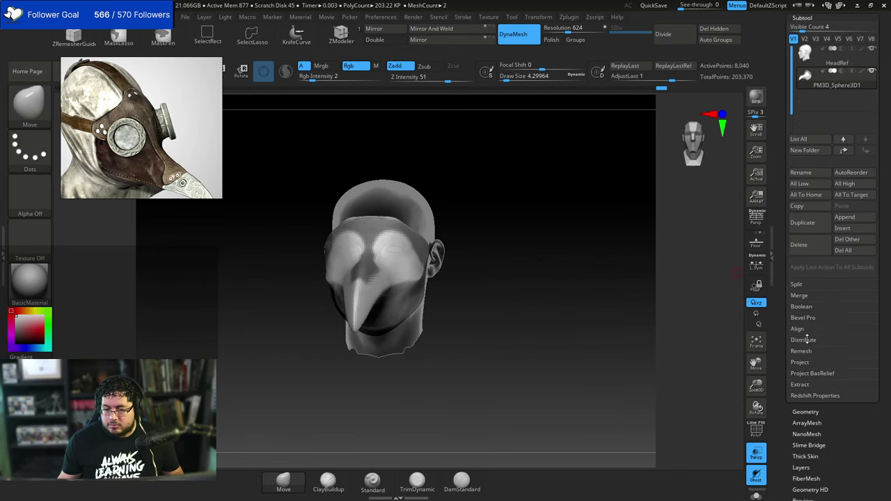
{"action": "scroll", "coordinate": [802, 300], "scroll_direction": "down", "scroll_amount": 2}
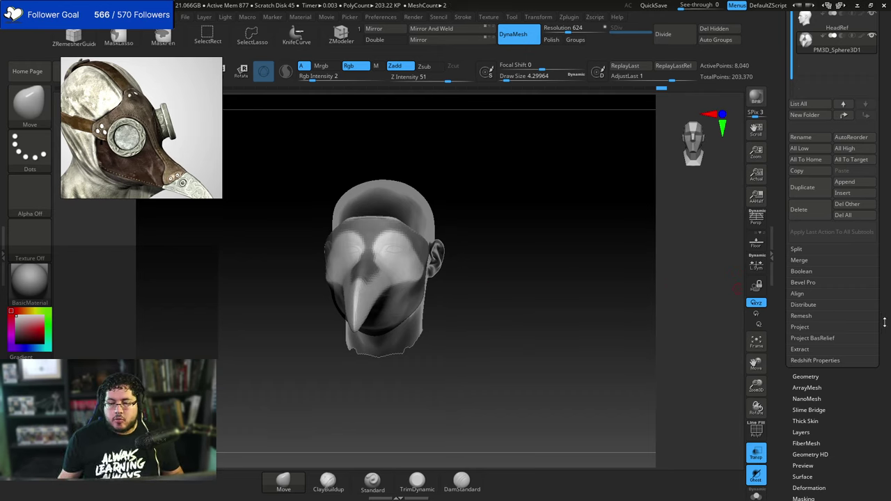
{"action": "scroll", "coordinate": [838, 345], "scroll_direction": "down", "scroll_amount": 2}
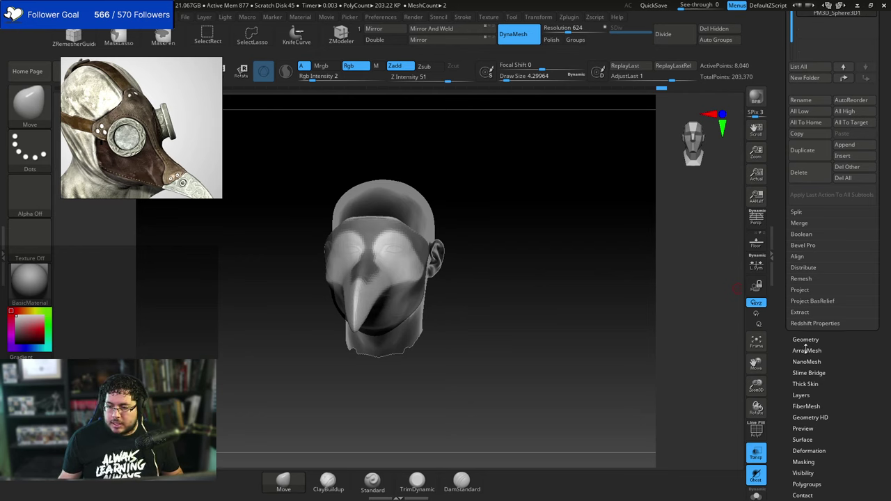
{"action": "left_click_drag", "start_coordinate": [835, 348], "coordinate": [828, 320]}
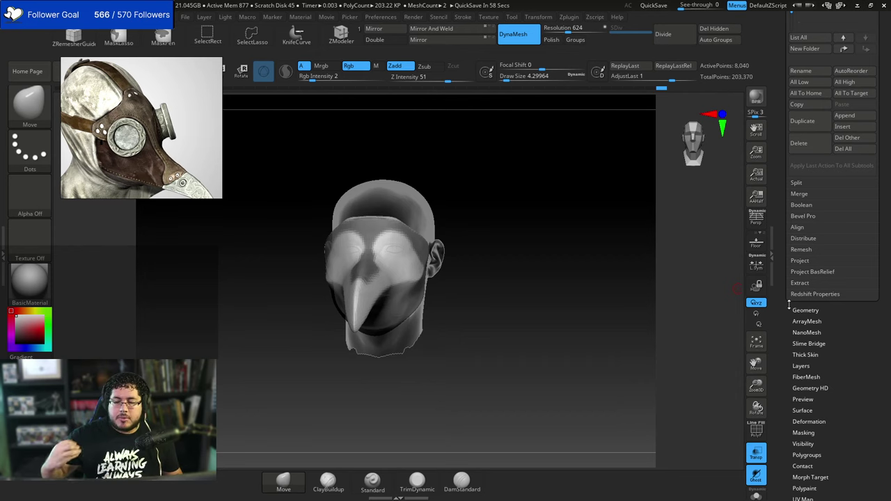
Preview an extraction of the masked band and bridge strip at 0.02 thickness, and turn off Transparency.
{"action": "left_click_drag", "start_coordinate": [828, 342], "coordinate": [821, 315]}
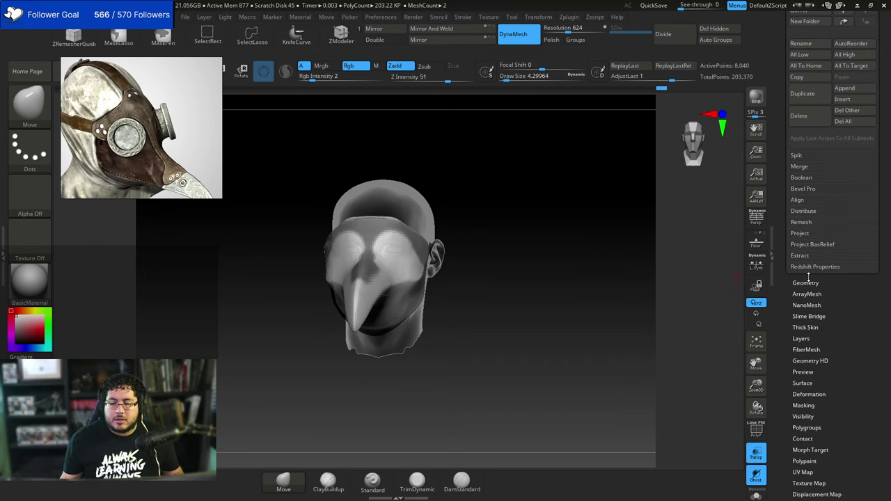
{"action": "left_click", "coordinate": [799, 254]}
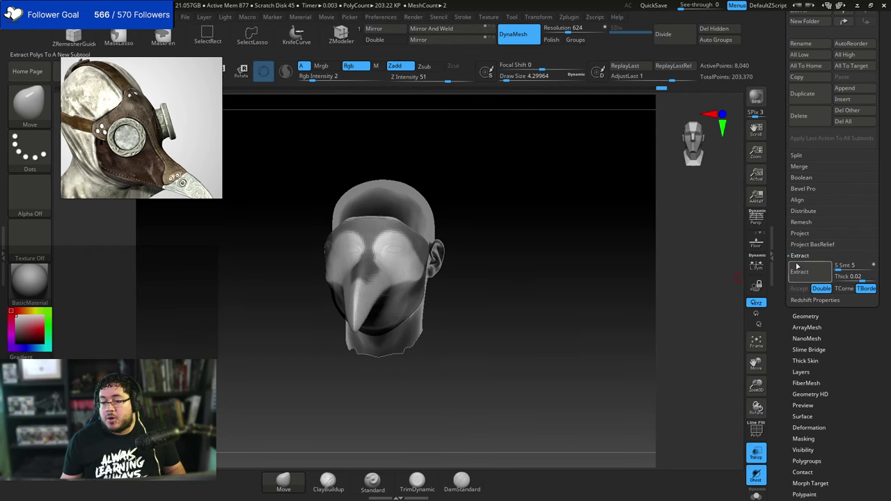
{"action": "left_click", "coordinate": [810, 275]}
{"action": "left_click_drag", "start_coordinate": [596, 297], "coordinate": [667, 237]}
{"action": "key", "text": "f"}
{"action": "left_click", "coordinate": [757, 451]}
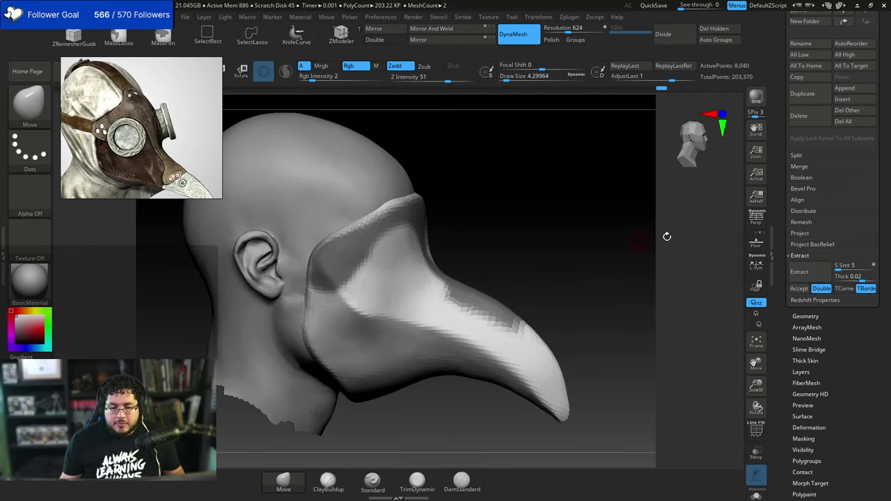
{"action": "left_click", "coordinate": [799, 288]}
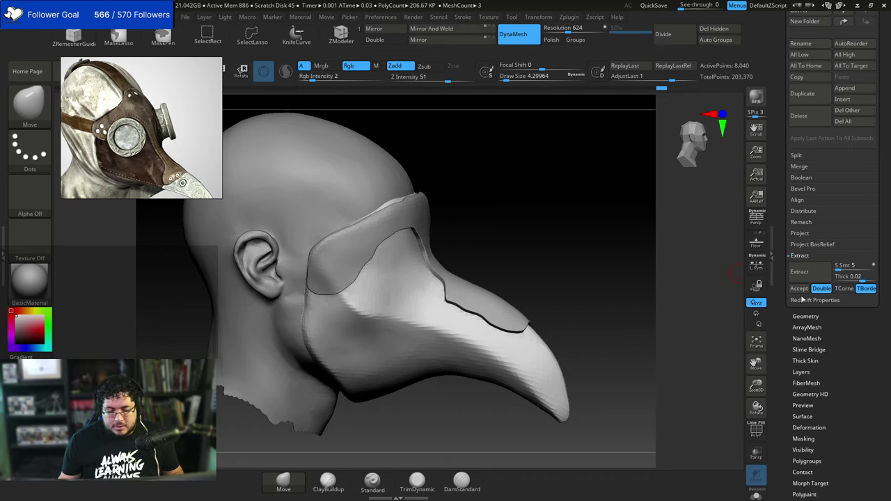
Extract the masked area with the thickness set to 0, accept it as a new subtool, and isolate it with Solo.
{"action": "left_click", "coordinate": [845, 280]}
{"action": "left_click_drag", "start_coordinate": [860, 277], "coordinate": [862, 277]}
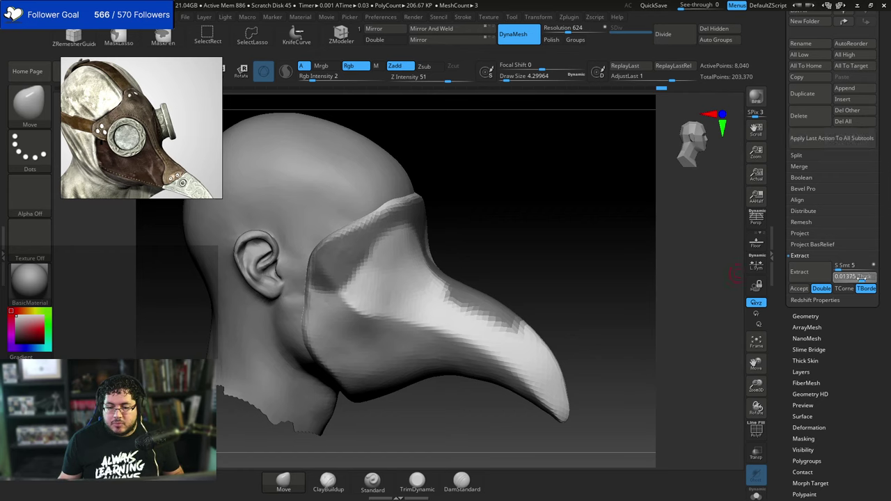
{"action": "left_click", "coordinate": [858, 278]}
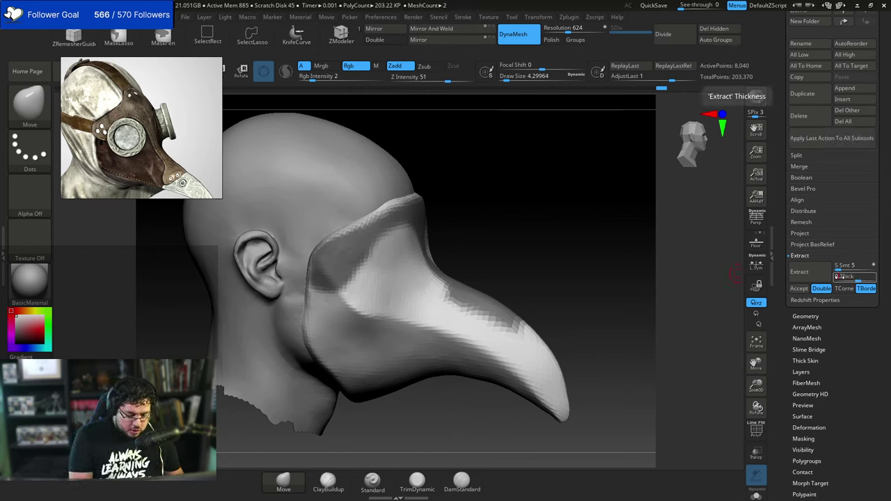
{"action": "key", "text": "Return"}
{"action": "left_click", "coordinate": [805, 273]}
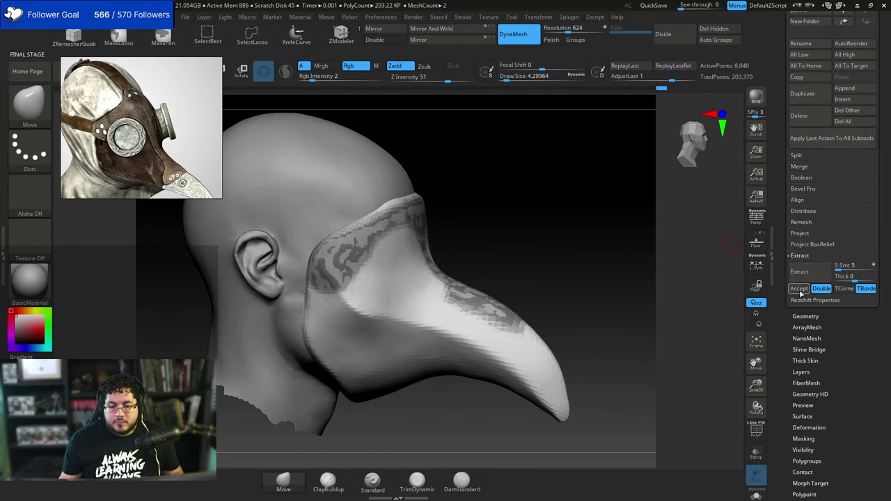
{"action": "left_click", "coordinate": [799, 288]}
{"action": "left_click_drag", "start_coordinate": [522, 282], "coordinate": [524, 328]}
{"action": "left_click", "coordinate": [756, 492]}
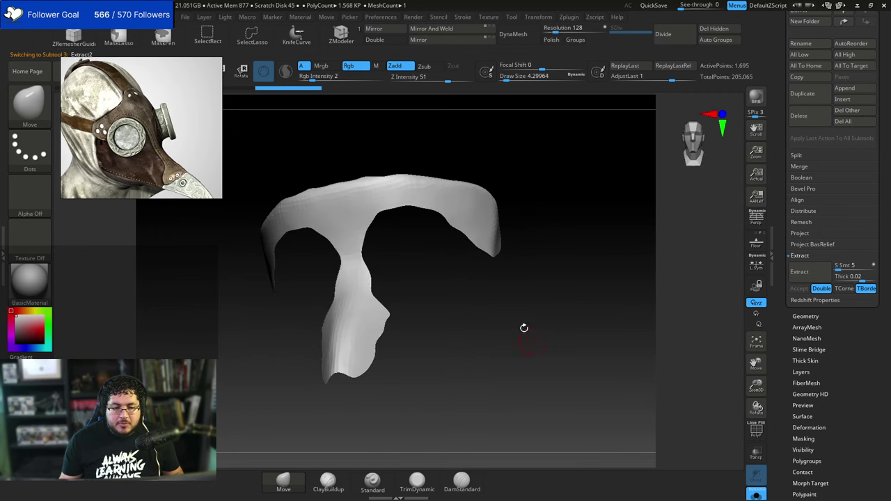
Try smoothing the extracted piece's jagged borders with the Polish deformation, then undo it.
{"action": "left_click_drag", "start_coordinate": [504, 277], "coordinate": [563, 318]}
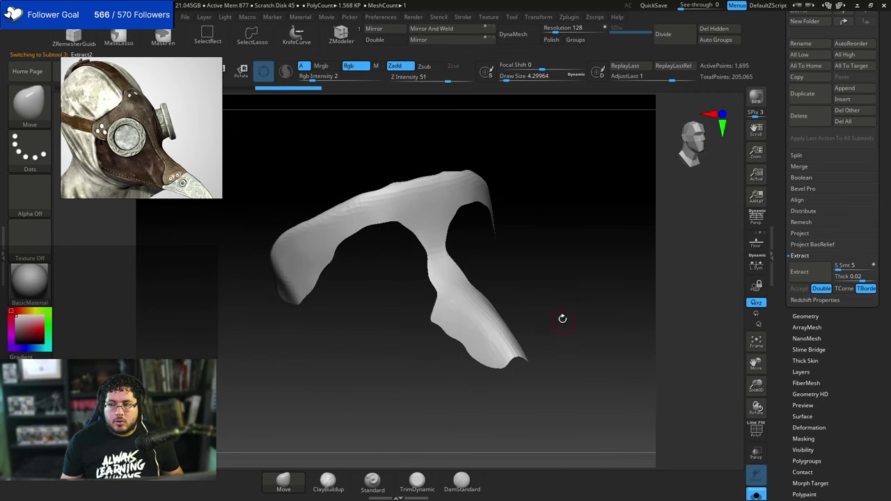
{"action": "scroll", "coordinate": [861, 304], "scroll_direction": "down", "scroll_amount": 5}
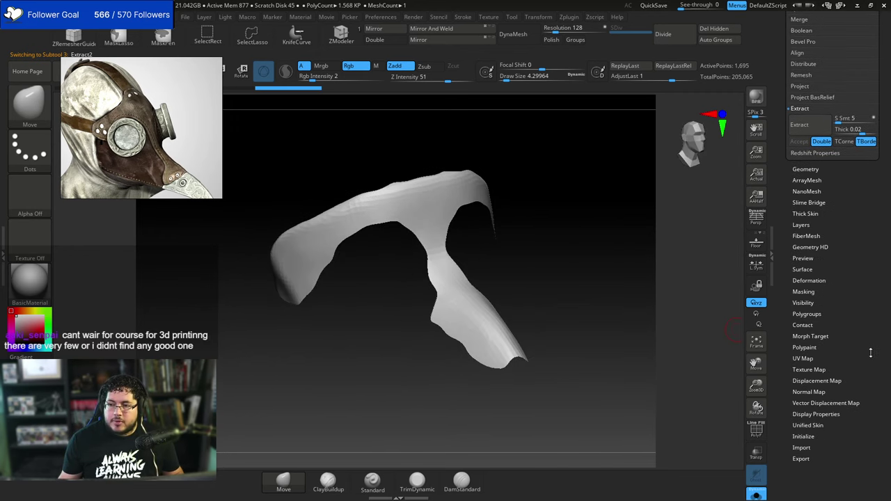
{"action": "left_click_drag", "start_coordinate": [861, 304], "coordinate": [848, 293]}
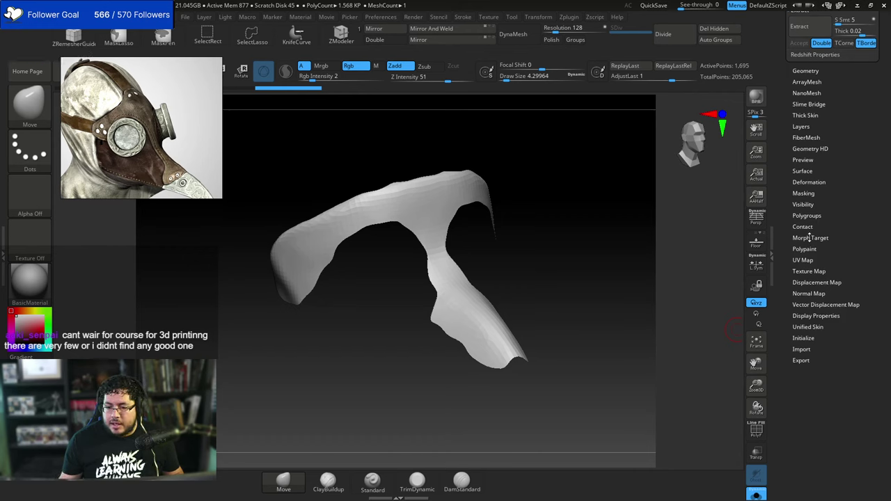
{"action": "left_click", "coordinate": [811, 181]}
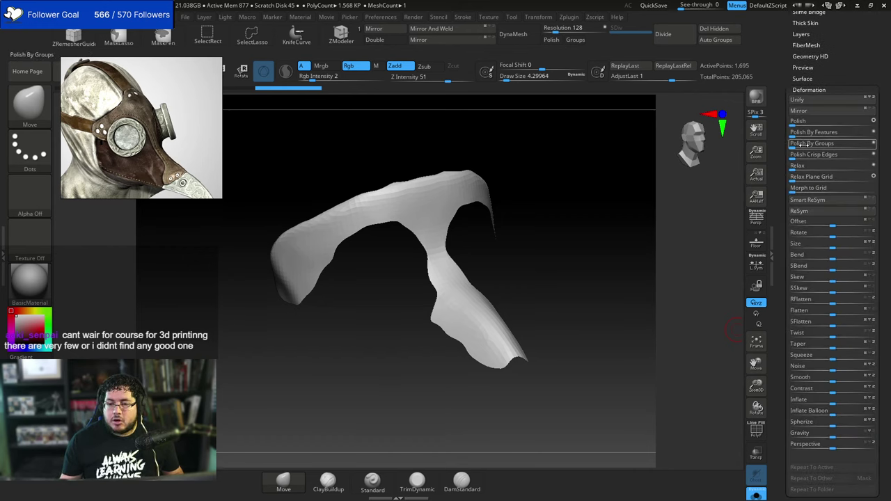
{"action": "left_click_drag", "start_coordinate": [797, 123], "coordinate": [829, 124]}
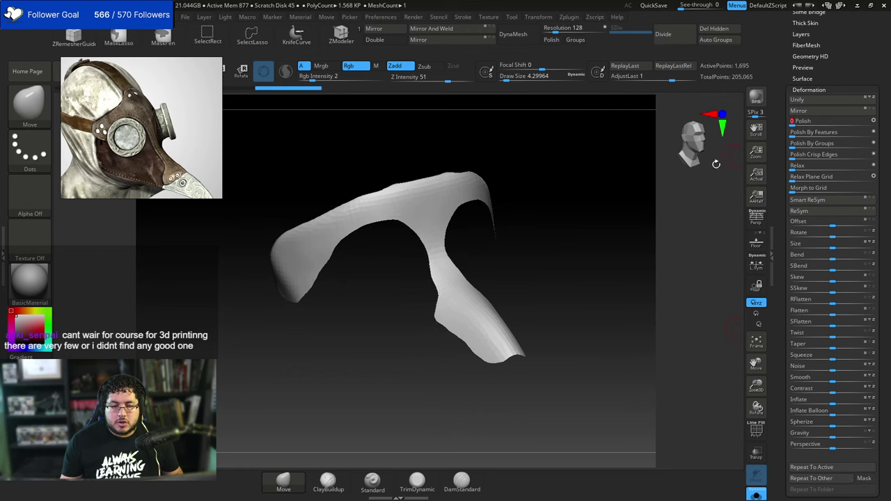
{"action": "mouse_move", "coordinate": [716, 164]}
{"action": "left_mouse_down"}
{"action": "mouse_move", "coordinate": [639, 209]}
{"action": "mouse_move", "coordinate": [628, 205]}
{"action": "mouse_move", "coordinate": [626, 258]}
{"action": "mouse_move", "coordinate": [469, 313]}
{"action": "mouse_move", "coordinate": [424, 309]}
{"action": "mouse_move", "coordinate": [446, 304]}
{"action": "mouse_move", "coordinate": [439, 257]}
{"action": "left_mouse_up"}
{"action": "key", "text": "ctrl+z"}
{"action": "key", "text": "ctrl+z"}
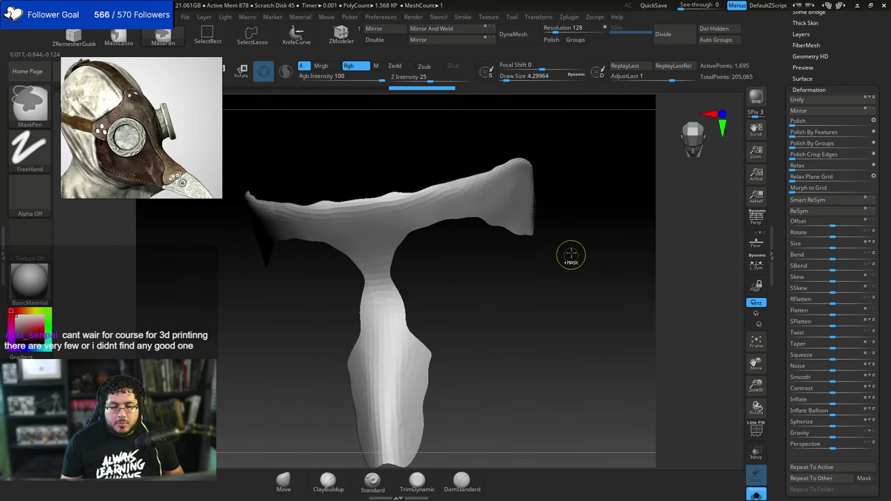
Remesh the extracted piece with ZRemesher at a Target Polygons Count of 5 and display its wireframe with PolyFrame.
{"action": "left_click_drag", "start_coordinate": [821, 64], "coordinate": [833, 135]}
{"action": "left_click", "coordinate": [810, 94]}
{"action": "left_click", "coordinate": [804, 228]}
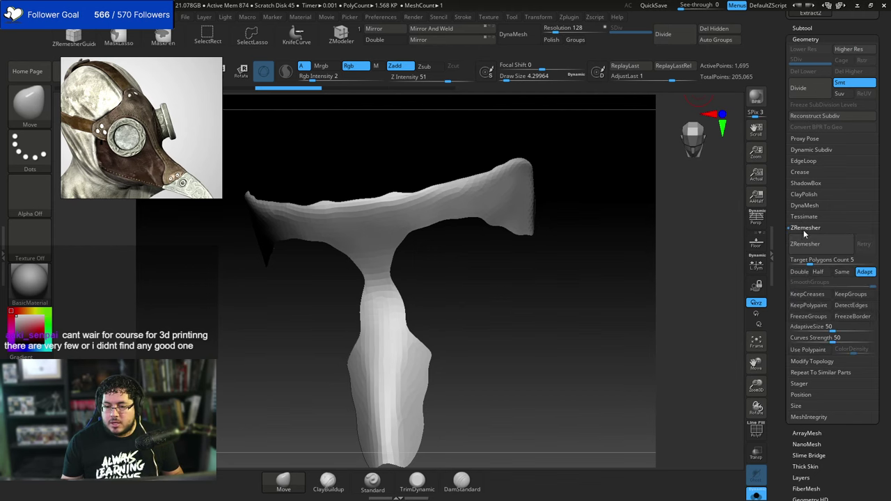
{"action": "left_click", "coordinate": [804, 244]}
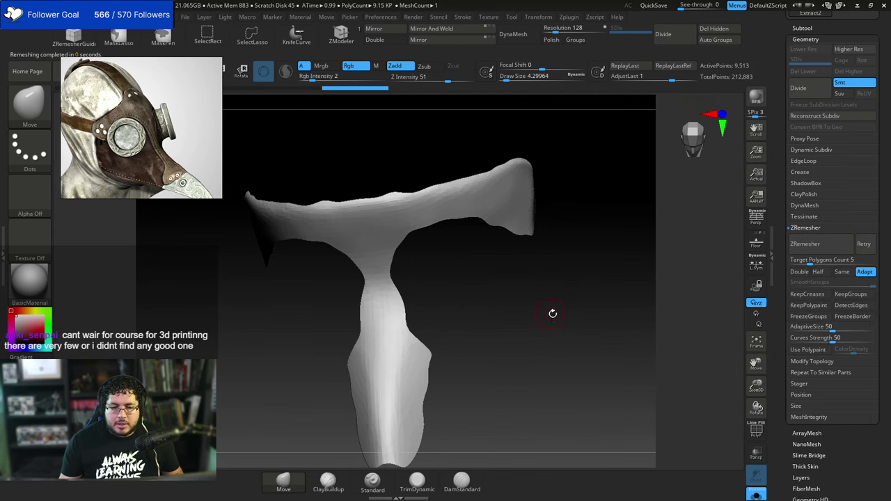
{"action": "left_click_drag", "start_coordinate": [605, 296], "coordinate": [675, 308]}
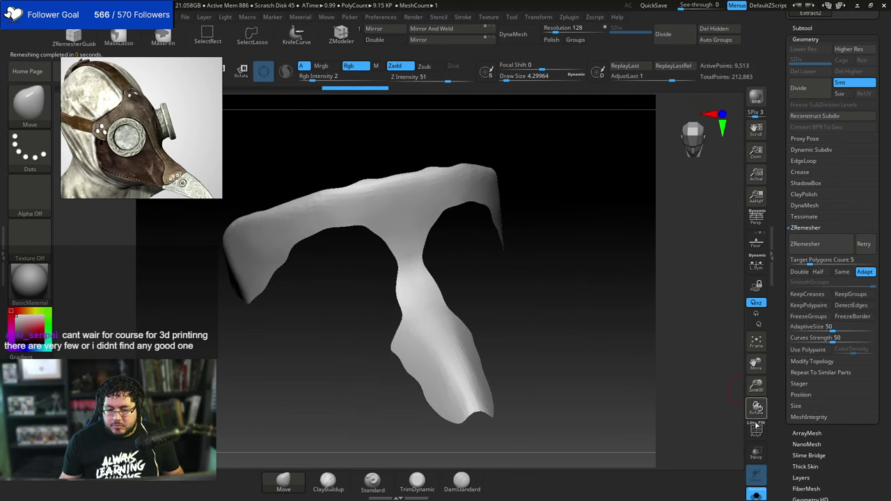
{"action": "left_click", "coordinate": [756, 429]}
{"action": "left_click_drag", "start_coordinate": [562, 365], "coordinate": [585, 363]}
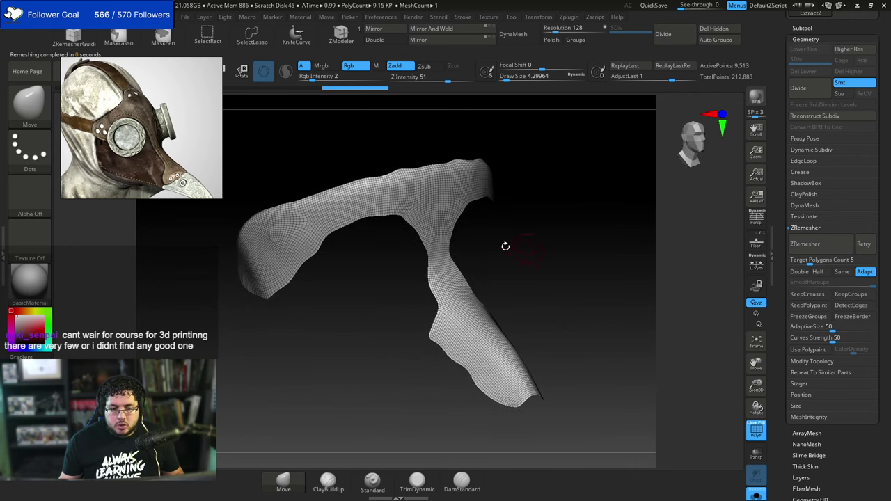
Reduce the piece to a coarse quad mesh by running ZRemesher four times with Half enabled.
{"action": "left_click", "coordinate": [818, 271]}
{"action": "left_click", "coordinate": [804, 243]}
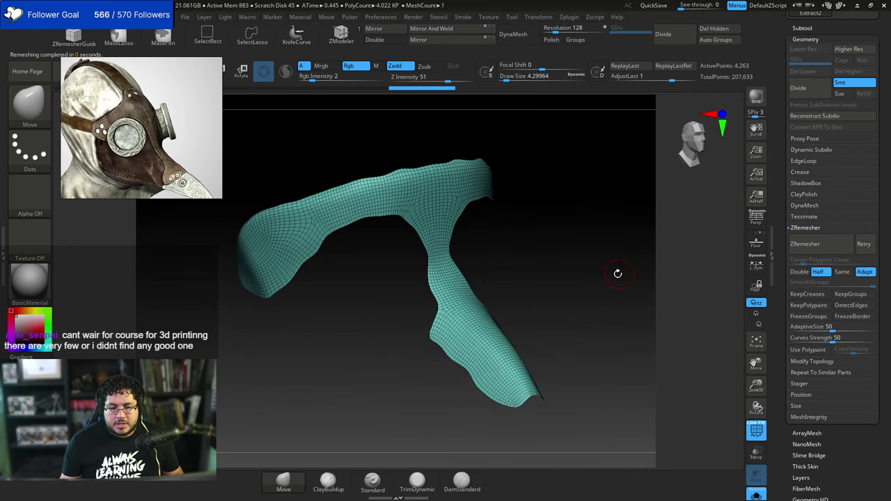
{"action": "left_click", "coordinate": [798, 246]}
{"action": "left_click", "coordinate": [805, 247]}
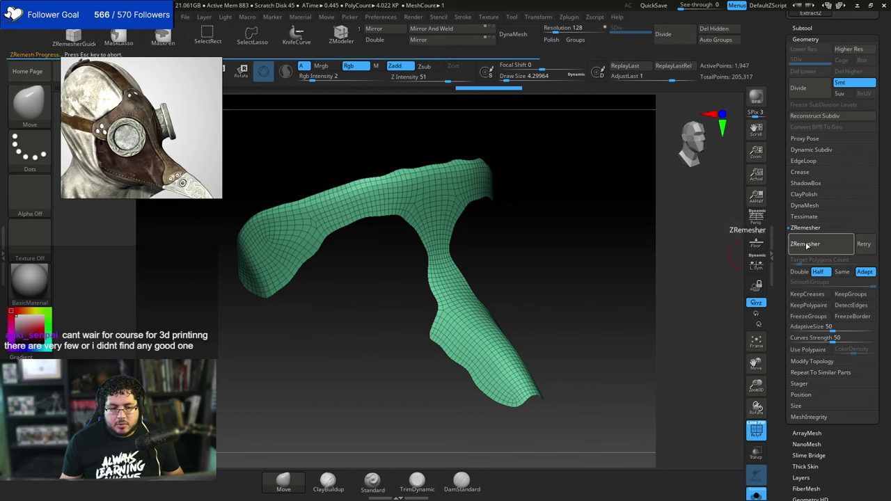
{"action": "left_click", "coordinate": [805, 245]}
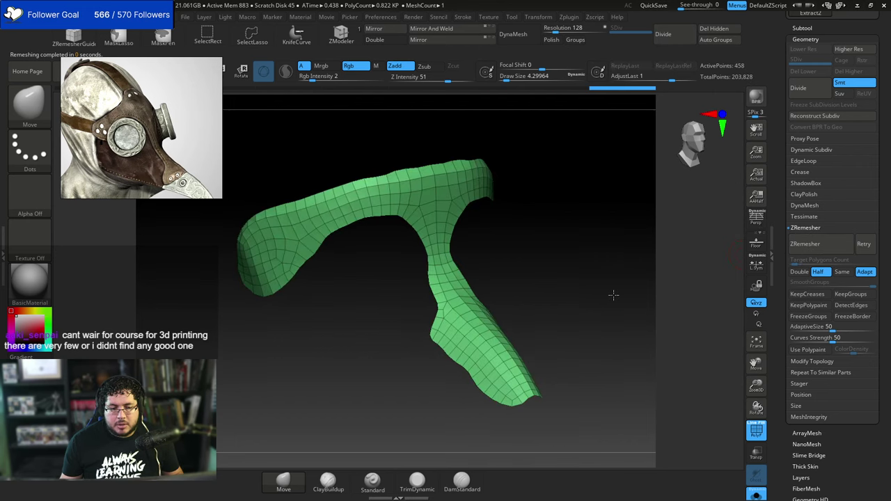
{"action": "left_click_drag", "start_coordinate": [613, 294], "coordinate": [523, 302]}
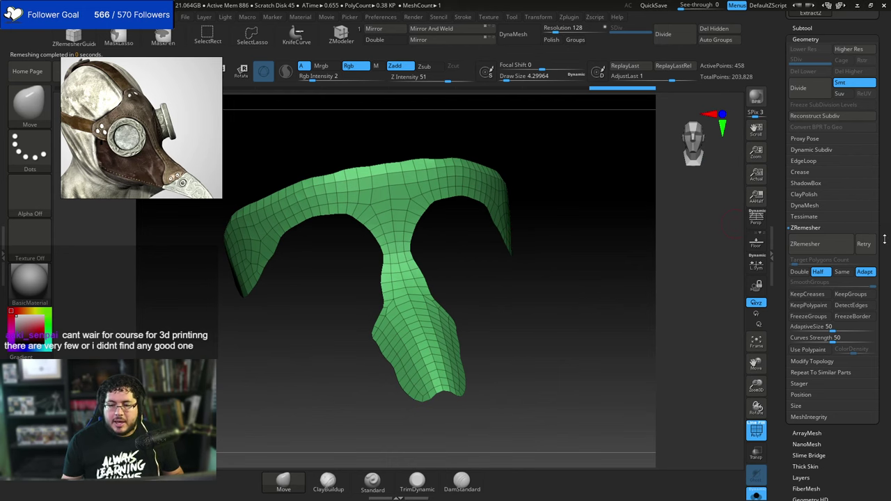
Smooth the remeshed band and bridge strip with the Polish deformation, undoing and reapplying it to compare strengths.
{"action": "left_click_drag", "start_coordinate": [885, 239], "coordinate": [863, 132]}
{"action": "left_click", "coordinate": [812, 303]}
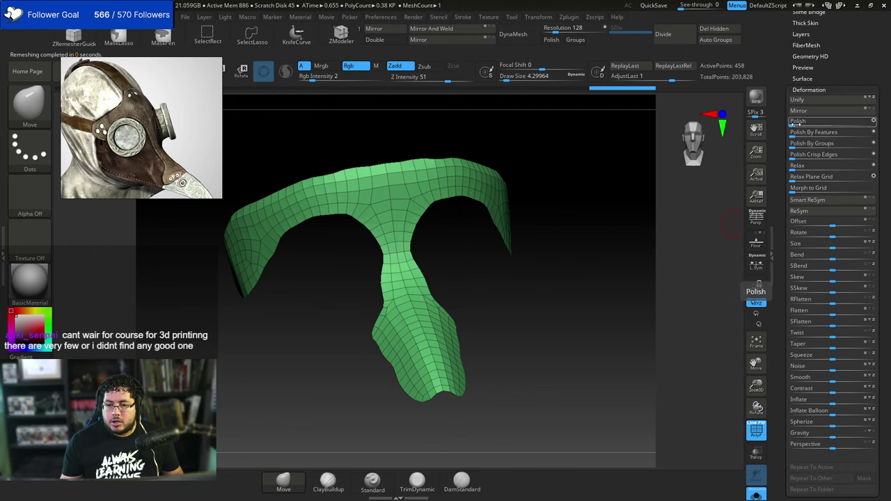
{"action": "left_click", "coordinate": [795, 124]}
{"action": "left_click_drag", "start_coordinate": [569, 287], "coordinate": [539, 289]}
{"action": "key", "text": "ctrl+z"}
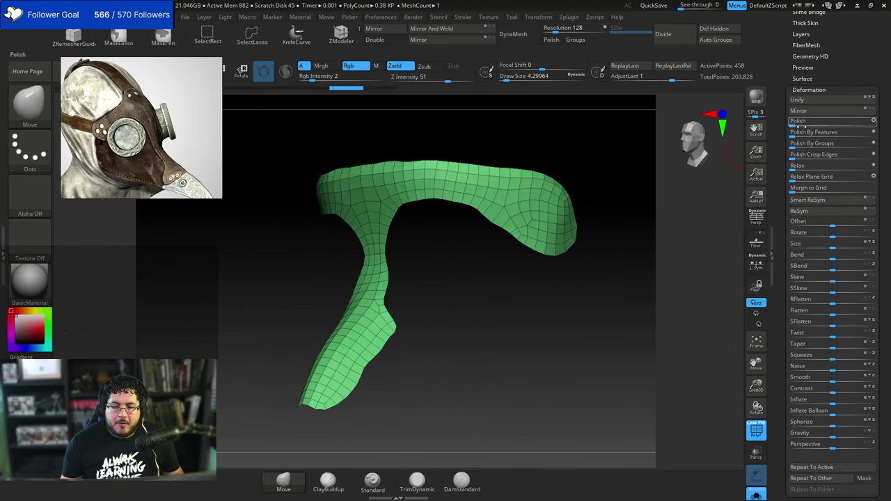
{"action": "left_click", "coordinate": [794, 125]}
{"action": "left_click", "coordinate": [795, 124]}
{"action": "key", "text": "ctrl+z"}
{"action": "key", "text": "ctrl+z"}
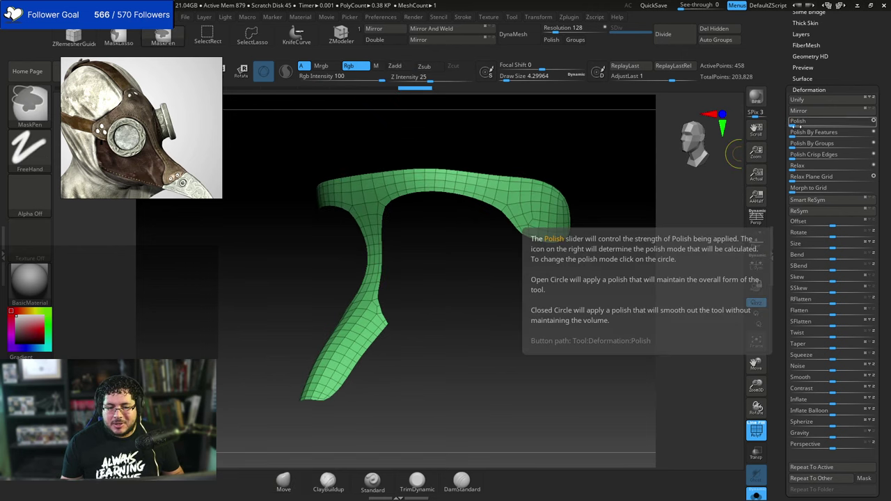
{"action": "left_click", "coordinate": [795, 125]}
{"action": "left_click_drag", "start_coordinate": [648, 182], "coordinate": [559, 268]}
{"action": "mouse_move", "coordinate": [371, 238]}
{"action": "left_mouse_down"}
{"action": "mouse_move", "coordinate": [344, 296]}
{"action": "mouse_move", "coordinate": [429, 216]}
{"action": "left_mouse_up"}
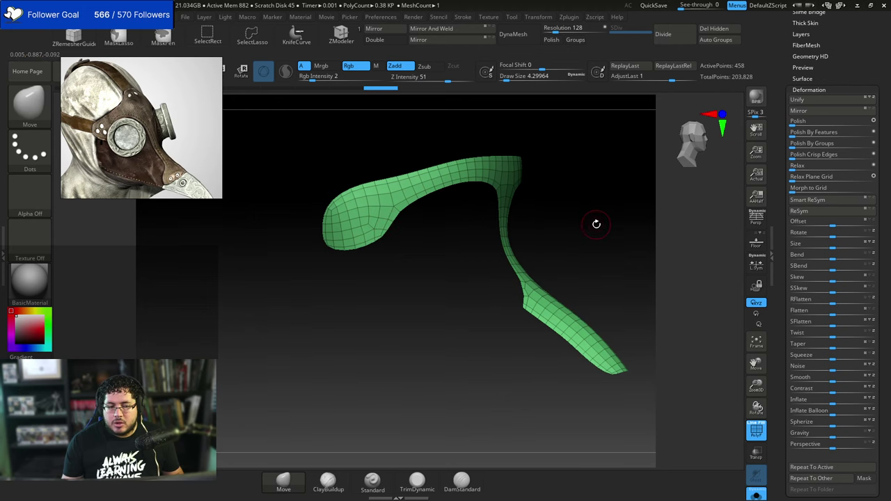
Show the head and mask again and give the band piece Dynamic Subdiv with a thickness of 0.00339.
{"action": "left_click", "coordinate": [756, 493]}
{"action": "left_click_drag", "start_coordinate": [633, 287], "coordinate": [616, 217]}
{"action": "left_click", "coordinate": [821, 90]}
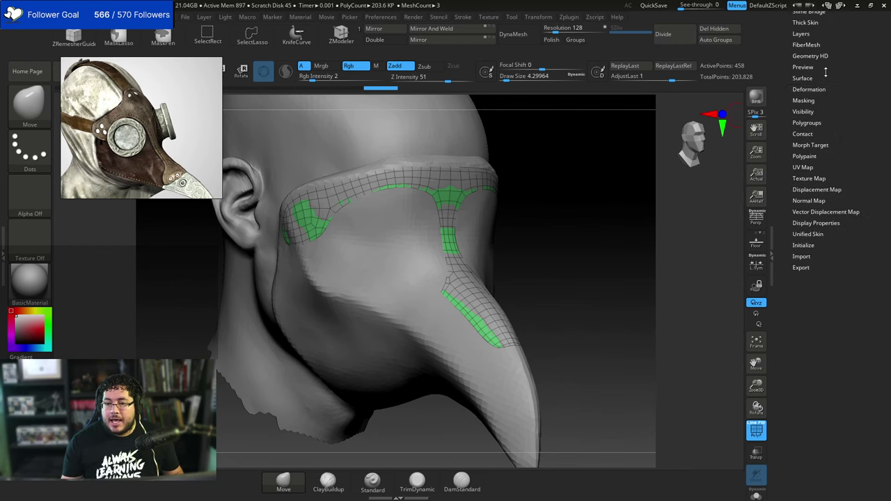
{"action": "left_click", "coordinate": [805, 74]}
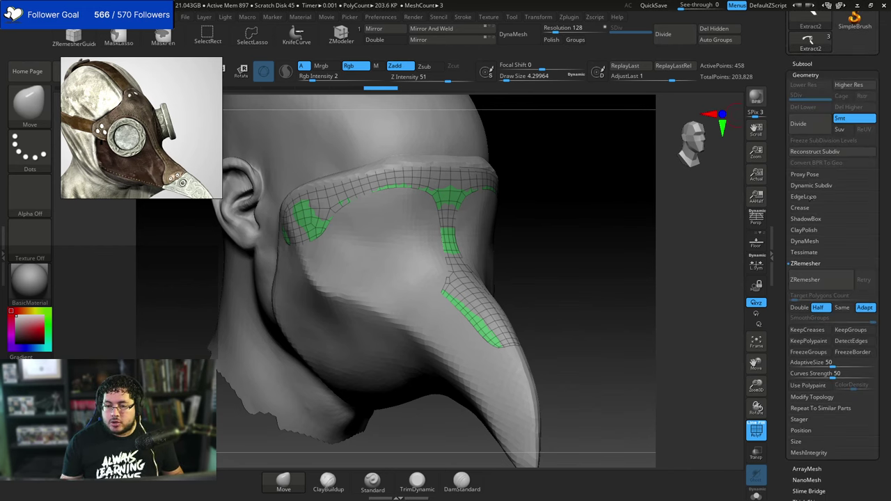
{"action": "left_click", "coordinate": [810, 186]}
{"action": "left_click", "coordinate": [808, 199]}
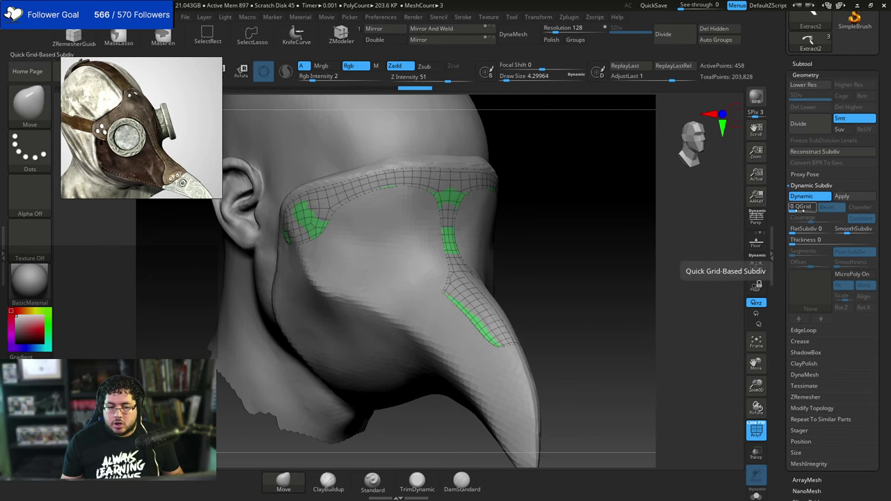
{"action": "left_click_drag", "start_coordinate": [800, 241], "coordinate": [812, 241]}
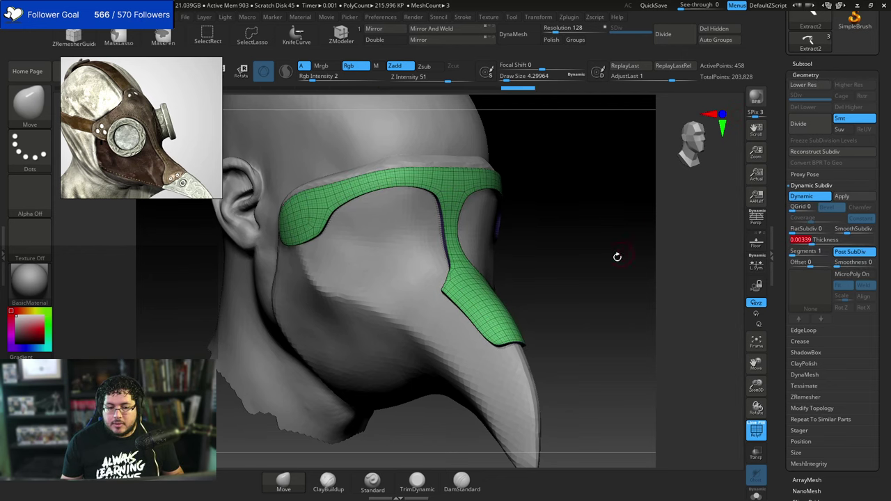
Pull the band's temple end out to the mask's rear edge with the Move brush at a draw size of about 12.9.
{"action": "left_click_drag", "start_coordinate": [616, 257], "coordinate": [600, 247]}
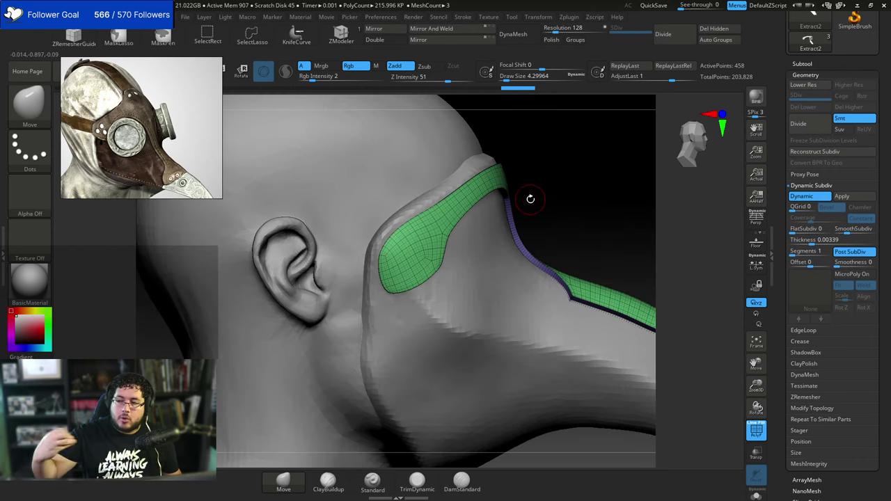
{"action": "left_click_drag", "start_coordinate": [567, 187], "coordinate": [530, 189]}
{"action": "mouse_move", "coordinate": [532, 195]}
{"action": "left_mouse_down"}
{"action": "mouse_move", "coordinate": [557, 193]}
{"action": "mouse_move", "coordinate": [541, 198]}
{"action": "left_mouse_up"}
{"action": "key", "text": "b"}
{"action": "key", "text": "m"}
{"action": "key", "text": "v"}
{"action": "key", "text": "space"}
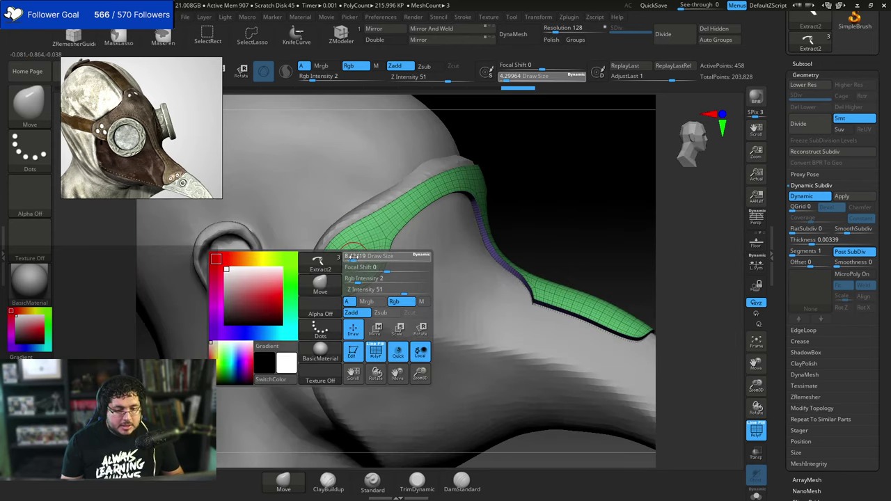
{"action": "left_click", "coordinate": [353, 257]}
{"action": "key", "text": "space"}
{"action": "key", "text": "space"}
{"action": "key", "text": "space"}
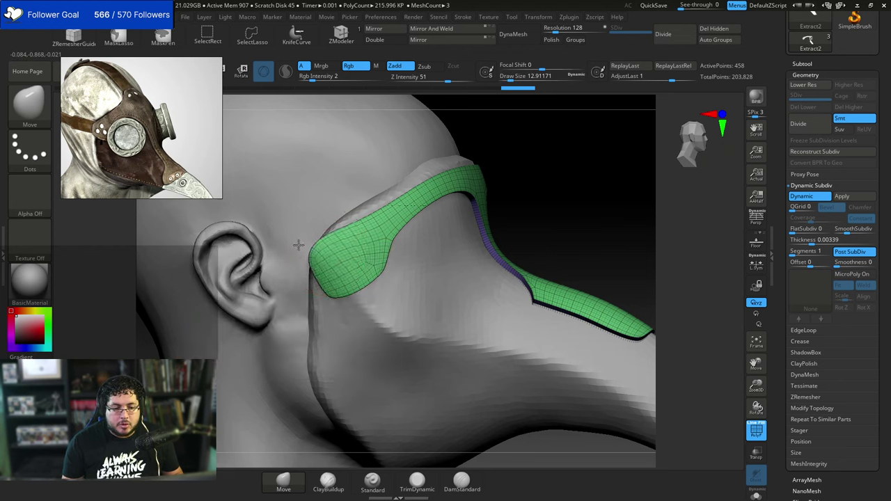
Raise the band's upper edge from the temple to the brow with the Move brush at a draw size of about 10.5.
{"action": "left_click_drag", "start_coordinate": [390, 196], "coordinate": [397, 187]}
{"action": "key", "text": "space"}
{"action": "left_click", "coordinate": [395, 186]}
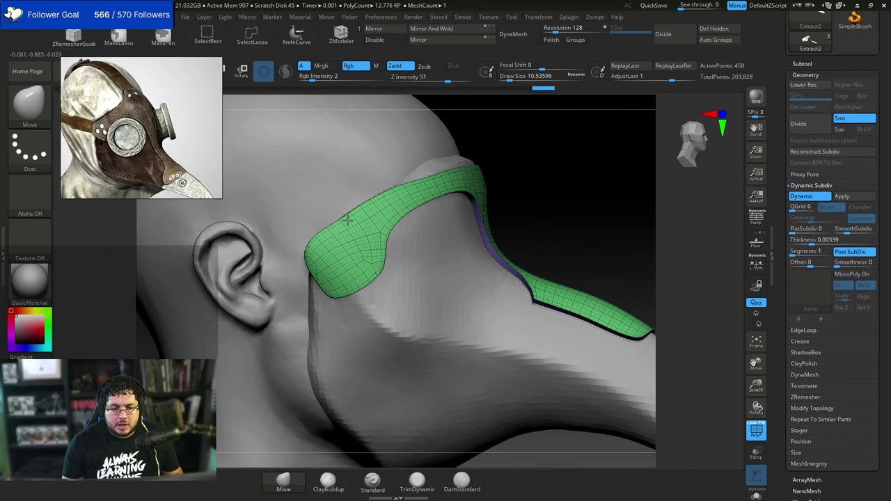
{"action": "key", "text": "space"}
{"action": "mouse_move", "coordinate": [466, 162]}
{"action": "left_mouse_down"}
{"action": "mouse_move", "coordinate": [473, 161]}
{"action": "mouse_move", "coordinate": [437, 164]}
{"action": "left_mouse_up"}
{"action": "key", "text": "space"}
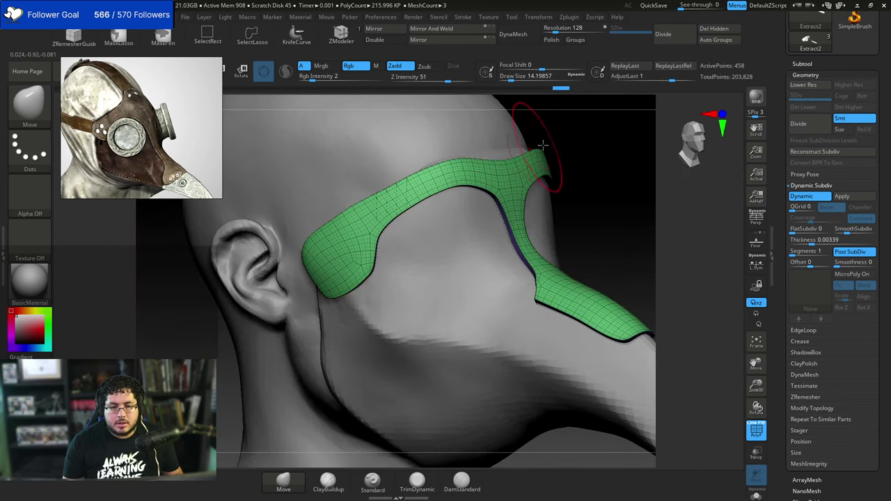
Examine how the band and bridge strip sit on the mask from the front, the side and along the beak.
{"action": "left_click_drag", "start_coordinate": [580, 139], "coordinate": [448, 197], "text": "alt"}
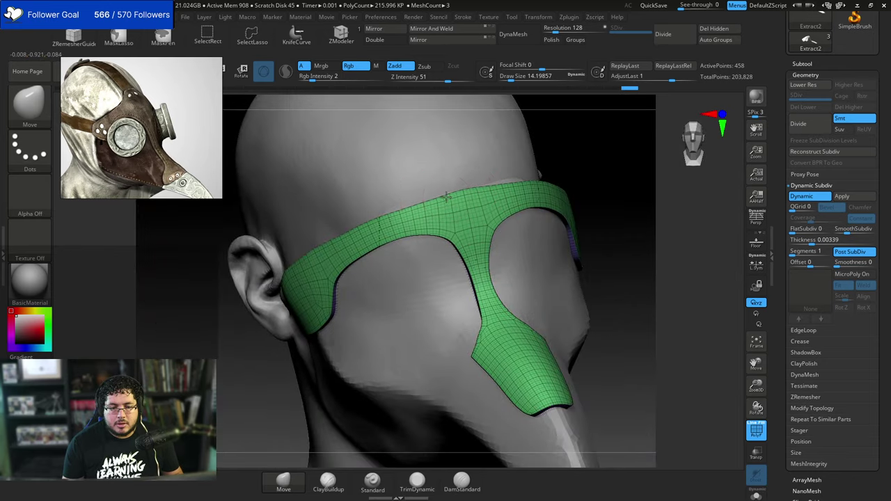
{"action": "left_click_drag", "start_coordinate": [582, 156], "coordinate": [575, 151], "text": "shift"}
{"action": "left_click_drag", "start_coordinate": [625, 189], "coordinate": [621, 154], "text": "alt"}
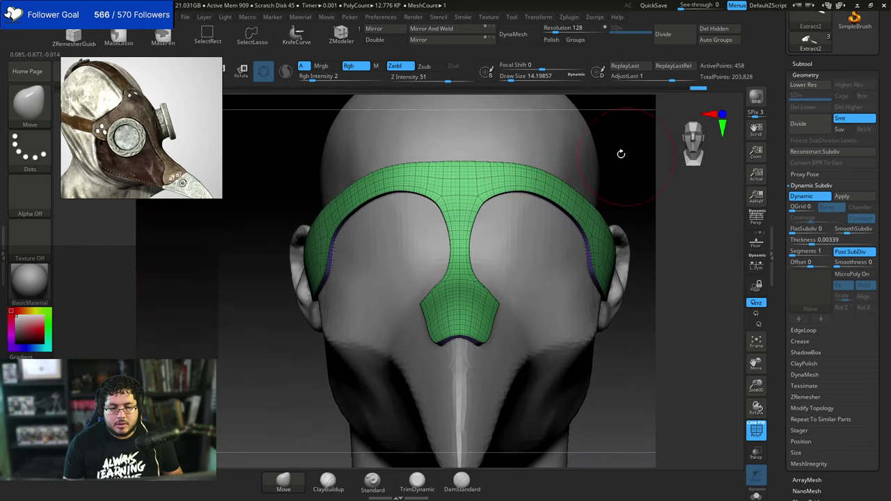
{"action": "key", "text": "space"}
{"action": "mouse_move", "coordinate": [469, 215]}
{"action": "left_mouse_down"}
{"action": "mouse_move", "coordinate": [487, 205]}
{"action": "mouse_move", "coordinate": [473, 228]}
{"action": "mouse_move", "coordinate": [477, 243]}
{"action": "left_mouse_up"}
{"action": "key", "text": "space"}
{"action": "key", "text": "space"}
{"action": "key", "text": "space"}
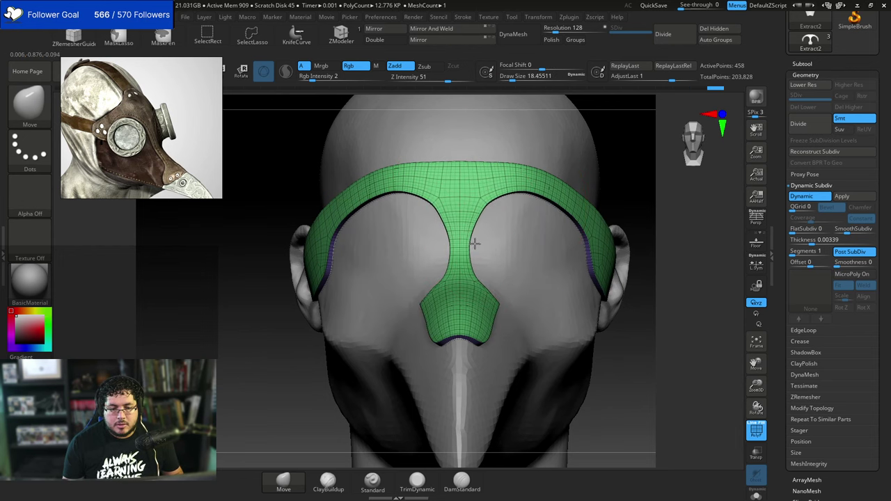
{"action": "left_click_drag", "start_coordinate": [284, 364], "coordinate": [541, 202]}
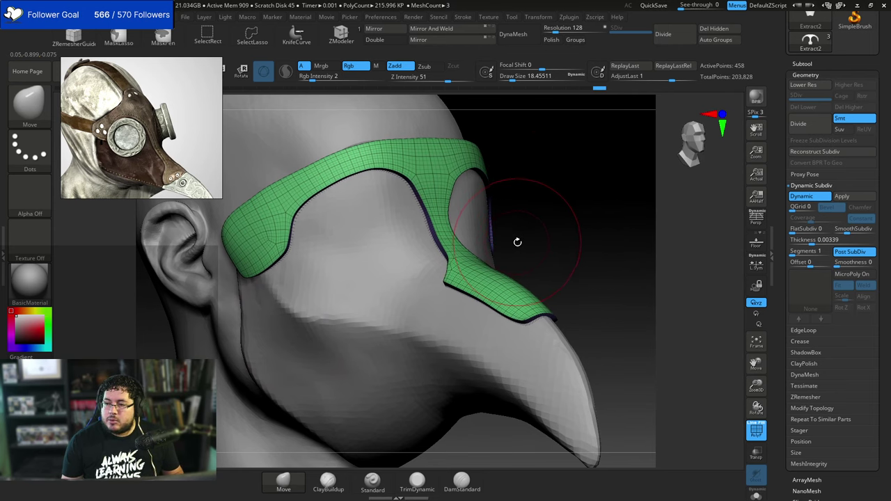
{"action": "mouse_move", "coordinate": [543, 243]}
{"action": "left_mouse_down"}
{"action": "mouse_move", "coordinate": [523, 219]}
{"action": "mouse_move", "coordinate": [547, 223]}
{"action": "mouse_move", "coordinate": [537, 230]}
{"action": "mouse_move", "coordinate": [562, 200]}
{"action": "mouse_move", "coordinate": [542, 240]}
{"action": "left_mouse_up"}
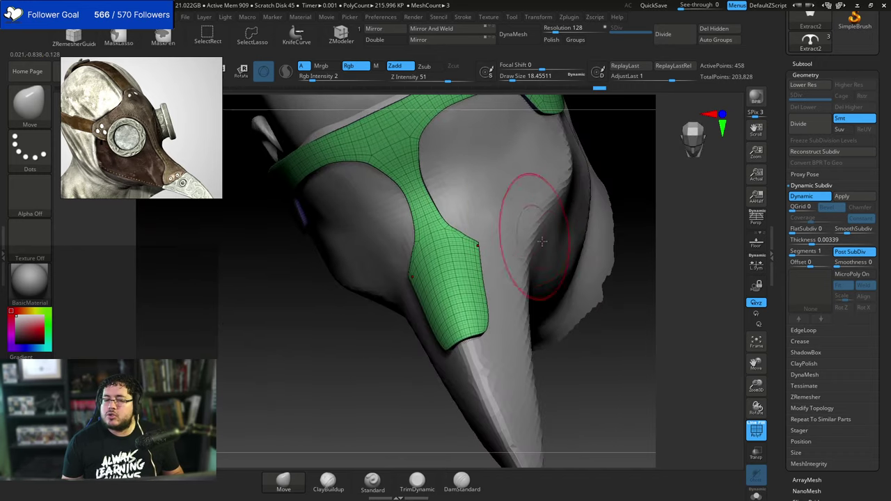
Refine the shoulders of the beak plate where it meets the narrow bridge, using the Move brush at draw sizes of about 12.9 and 9.4.
{"action": "mouse_move", "coordinate": [336, 377]}
{"action": "left_mouse_down", "text": "alt"}
{"action": "mouse_move", "coordinate": [341, 317]}
{"action": "mouse_move", "coordinate": [479, 280]}
{"action": "left_mouse_up", "text": "alt"}
{"action": "key", "text": "space"}
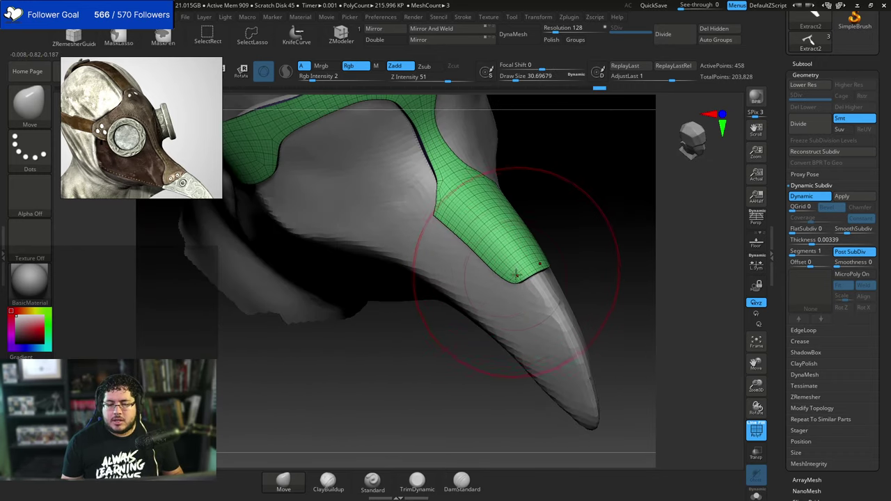
{"action": "mouse_move", "coordinate": [576, 246]}
{"action": "left_mouse_down"}
{"action": "mouse_move", "coordinate": [582, 235]}
{"action": "mouse_move", "coordinate": [566, 218]}
{"action": "mouse_move", "coordinate": [575, 244]}
{"action": "mouse_move", "coordinate": [565, 244]}
{"action": "left_mouse_up"}
{"action": "key", "text": "space"}
{"action": "mouse_move", "coordinate": [565, 244]}
{"action": "left_mouse_down"}
{"action": "mouse_move", "coordinate": [583, 218]}
{"action": "mouse_move", "coordinate": [462, 208]}
{"action": "left_mouse_up"}
{"action": "key", "text": "space"}
{"action": "mouse_move", "coordinate": [390, 306]}
{"action": "left_mouse_down"}
{"action": "mouse_move", "coordinate": [356, 322]}
{"action": "mouse_move", "coordinate": [404, 280]}
{"action": "left_mouse_up"}
{"action": "key", "text": "space"}
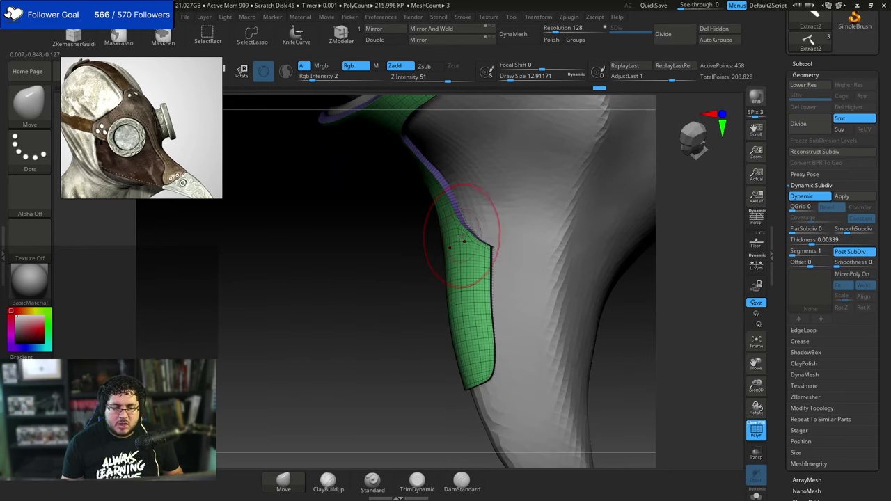
{"action": "key", "text": "space"}
{"action": "left_click_drag", "start_coordinate": [461, 239], "coordinate": [469, 235]}
{"action": "key", "text": "space"}
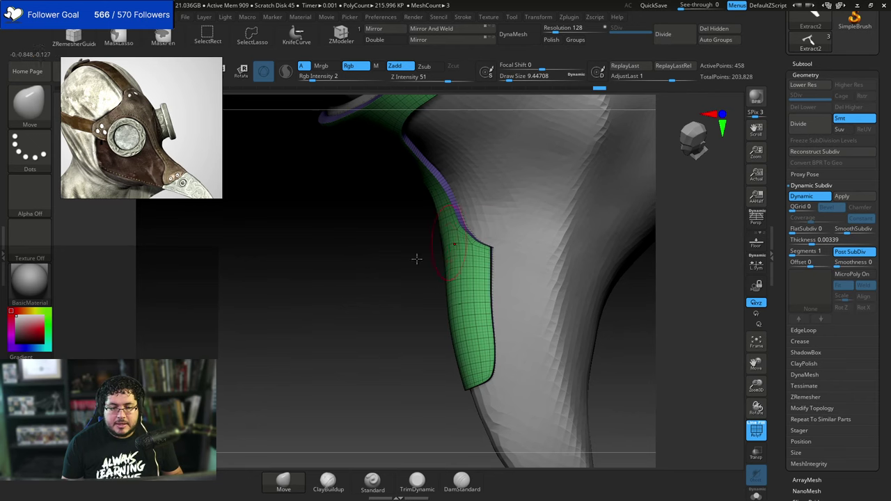
Adjust the beak plate's upper corners from beneath and from the side with the Move brush at draw sizes of about 6.6 and 21.6.
{"action": "left_click_drag", "start_coordinate": [416, 259], "coordinate": [468, 254], "text": "shift"}
{"action": "key", "text": "space"}
{"action": "key", "text": "space"}
{"action": "left_click_drag", "start_coordinate": [424, 236], "coordinate": [419, 236]}
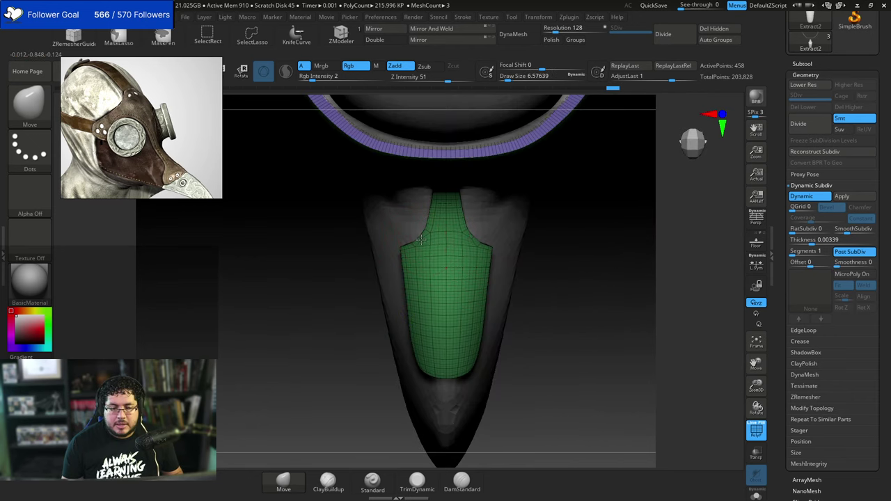
{"action": "mouse_move", "coordinate": [547, 238]}
{"action": "left_mouse_down"}
{"action": "mouse_move", "coordinate": [572, 245]}
{"action": "mouse_move", "coordinate": [600, 280]}
{"action": "left_mouse_up"}
{"action": "key", "text": "space"}
{"action": "left_click_drag", "start_coordinate": [415, 251], "coordinate": [426, 250]}
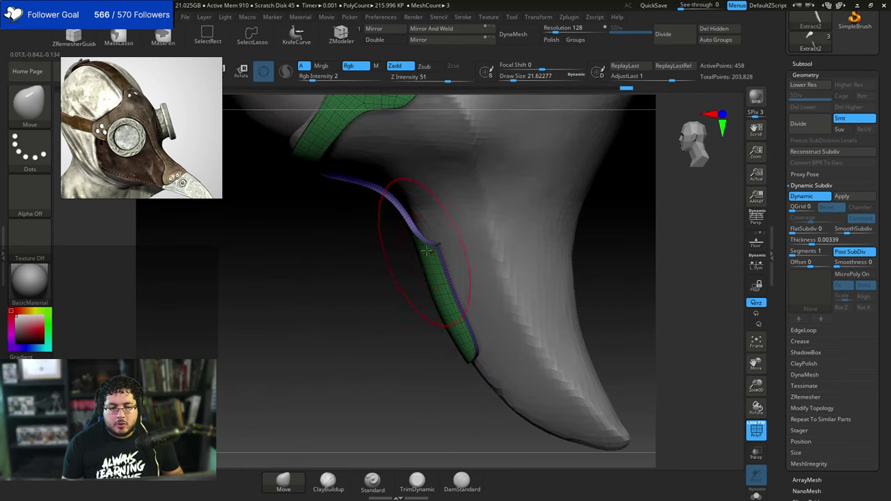
Reshape the band's temple end in side view with the Move brush, undoing one stroke and continuing at a draw size of about 9.4.
{"action": "left_click_drag", "start_coordinate": [375, 308], "coordinate": [552, 203]}
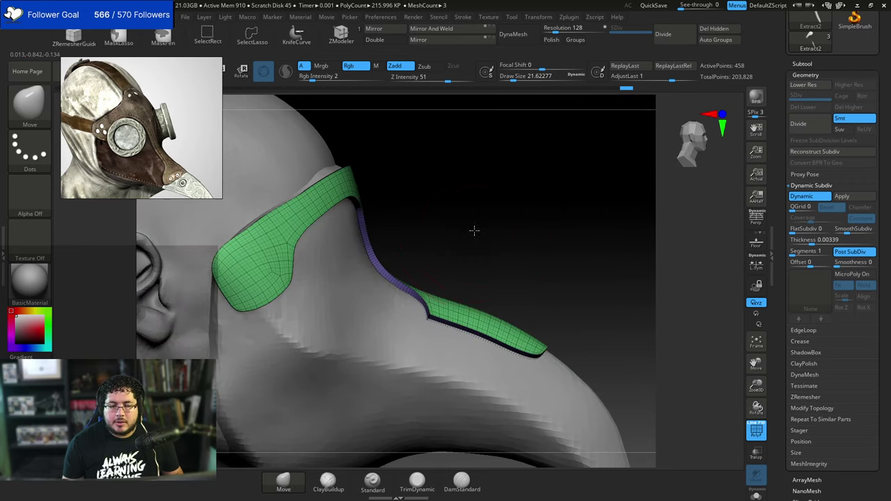
{"action": "left_click_drag", "start_coordinate": [474, 231], "coordinate": [530, 222], "text": "alt"}
{"action": "key", "text": "space"}
{"action": "left_click_drag", "start_coordinate": [372, 248], "coordinate": [327, 237]}
{"action": "key", "text": "space"}
{"action": "key", "text": "space"}
{"action": "key", "text": "space"}
{"action": "key", "text": "space"}
{"action": "key", "text": "ctrl+z"}
{"action": "key", "text": "space"}
{"action": "left_click_drag", "start_coordinate": [384, 220], "coordinate": [402, 209]}
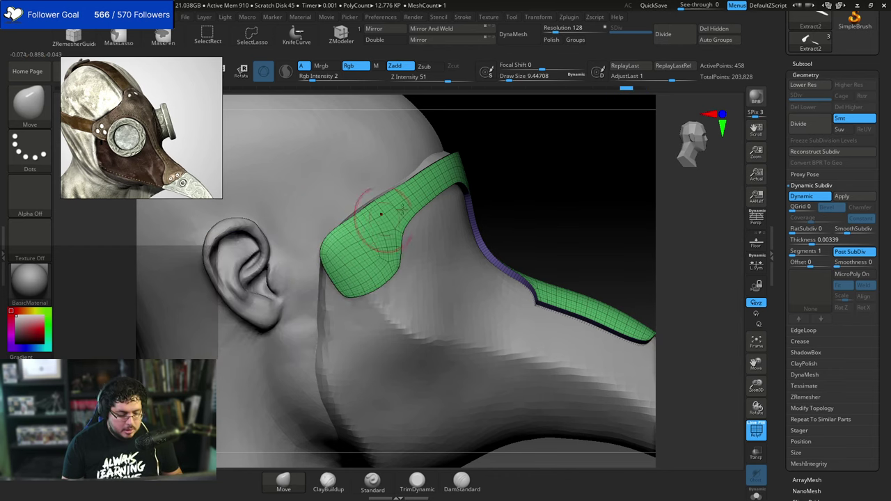
Turn off Dynamic Subdiv on the band and pull its rear temple corner out to a point with the Move brush at draw size about 5.8.
{"action": "left_click", "coordinate": [826, 199]}
{"action": "left_click_drag", "start_coordinate": [552, 215], "coordinate": [567, 202]}
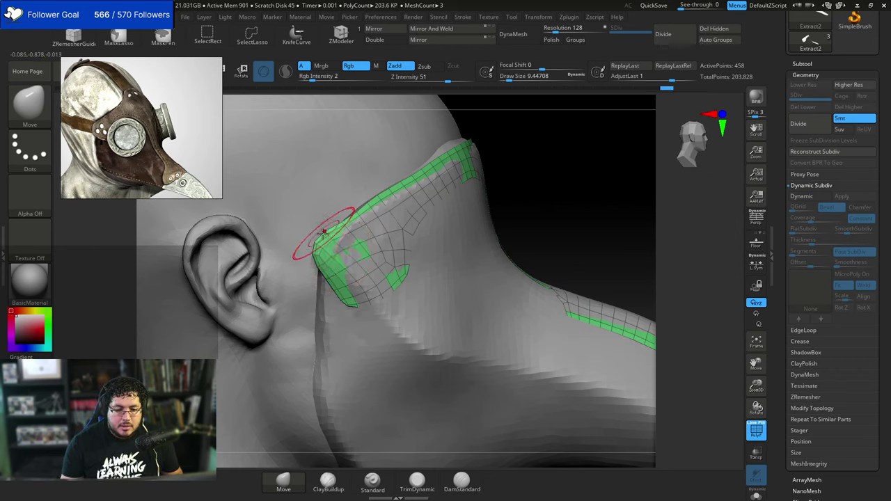
{"action": "key", "text": "space"}
{"action": "left_click_drag", "start_coordinate": [322, 248], "coordinate": [320, 248]}
{"action": "left_click_drag", "start_coordinate": [320, 247], "coordinate": [309, 254]}
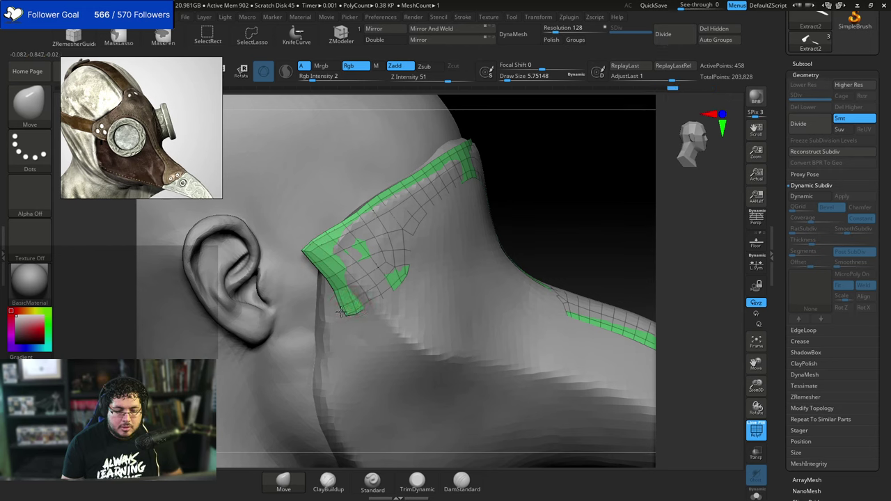
{"action": "left_click_drag", "start_coordinate": [335, 290], "coordinate": [336, 282]}
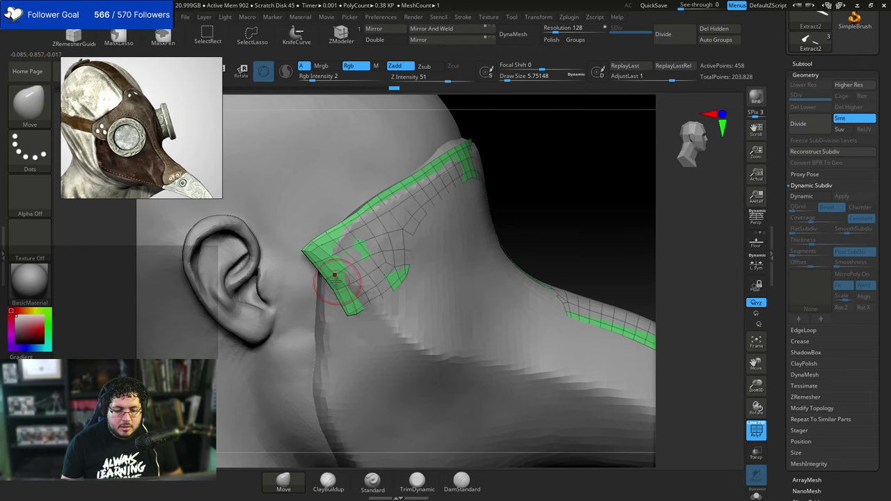
{"action": "left_click_drag", "start_coordinate": [322, 245], "coordinate": [324, 243]}
Give the row of upper-edge polygons at the centre of the brow its own polygroup with ZModeler's PolyGroup action on A Single Poly.
{"action": "left_click_drag", "start_coordinate": [530, 189], "coordinate": [485, 259], "text": "alt"}
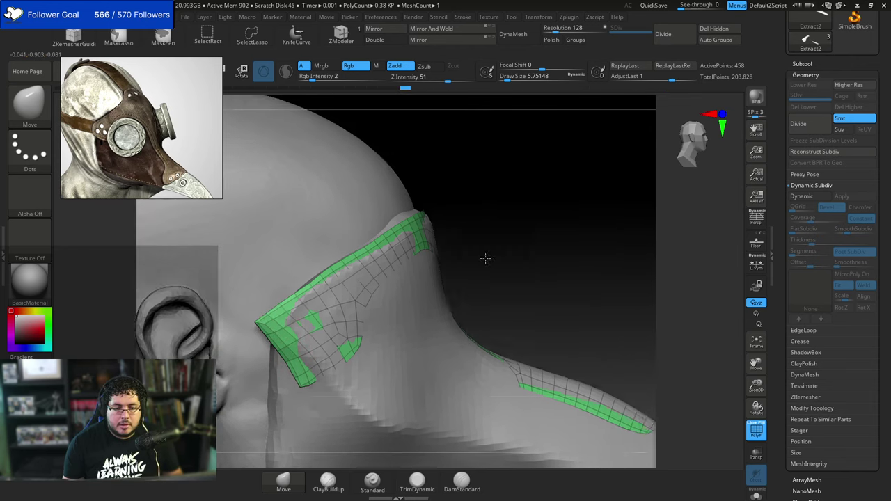
{"action": "left_click_drag", "start_coordinate": [598, 243], "coordinate": [456, 259]}
{"action": "left_click_drag", "start_coordinate": [609, 159], "coordinate": [557, 161], "text": "alt"}
{"action": "mouse_move", "coordinate": [540, 174]}
{"action": "left_mouse_down"}
{"action": "mouse_move", "coordinate": [597, 189]}
{"action": "mouse_move", "coordinate": [549, 247]}
{"action": "left_mouse_up"}
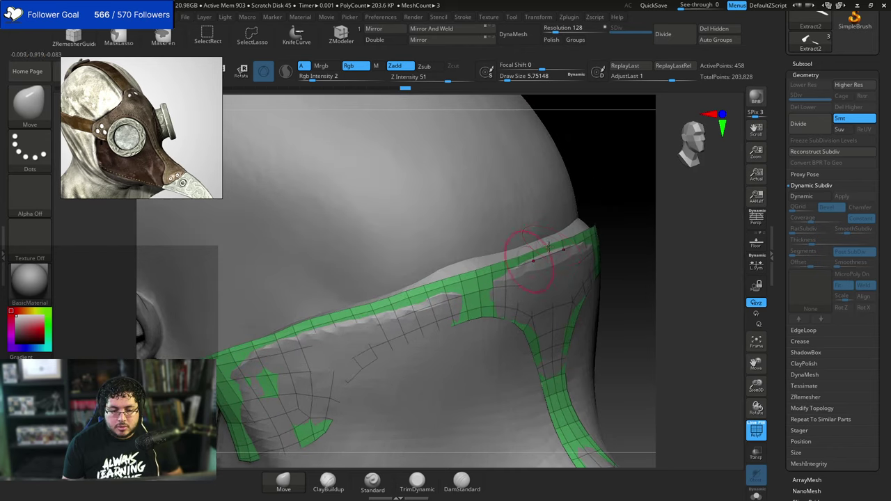
{"action": "left_click_drag", "start_coordinate": [636, 218], "coordinate": [553, 157]}
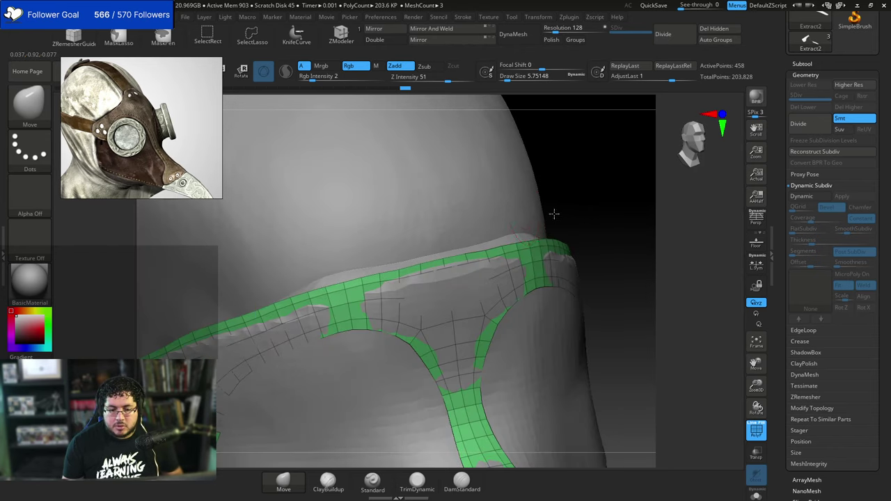
{"action": "left_click", "coordinate": [342, 39]}
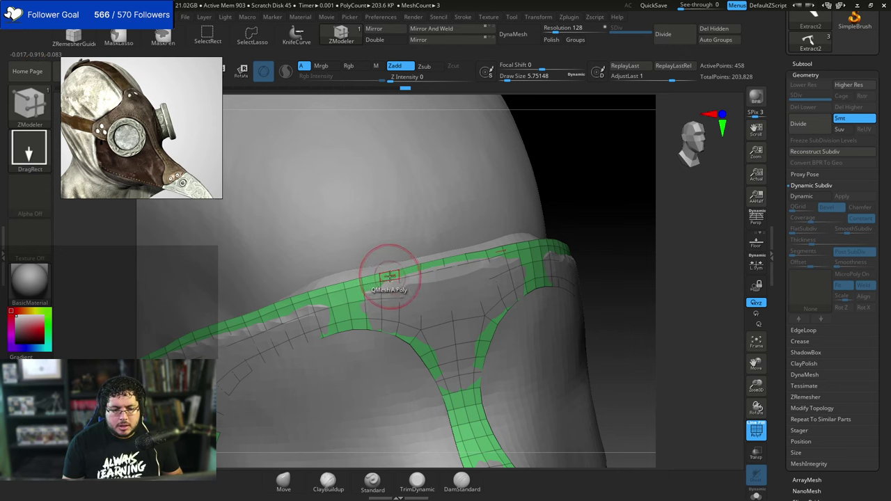
{"action": "key", "text": "space"}
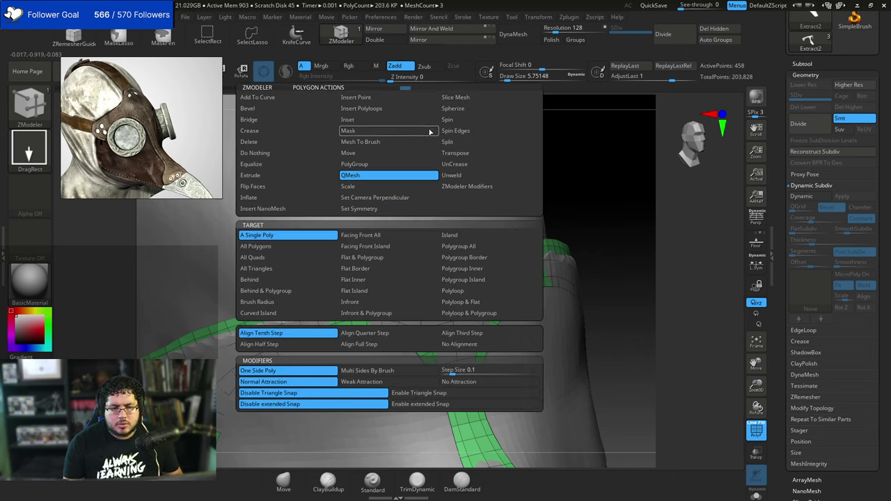
{"action": "left_click", "coordinate": [355, 165]}
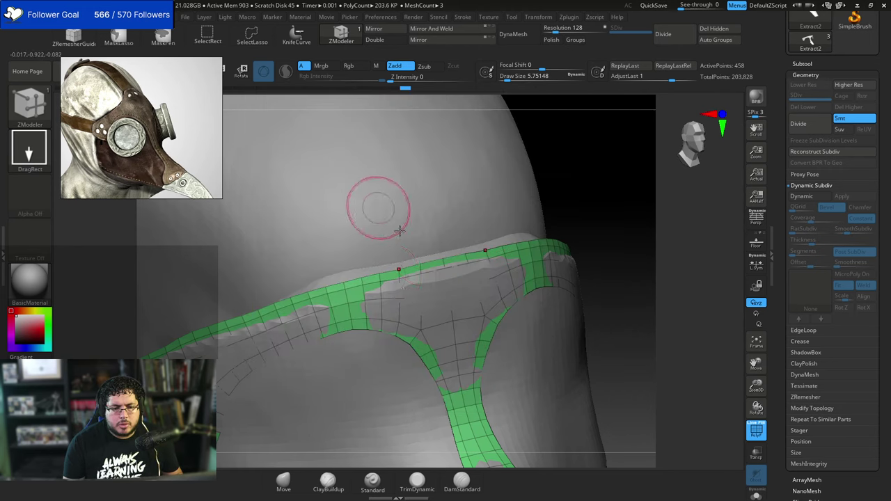
{"action": "left_click", "coordinate": [395, 276]}
{"action": "left_click", "coordinate": [413, 270]}
{"action": "left_click", "coordinate": [443, 262]}
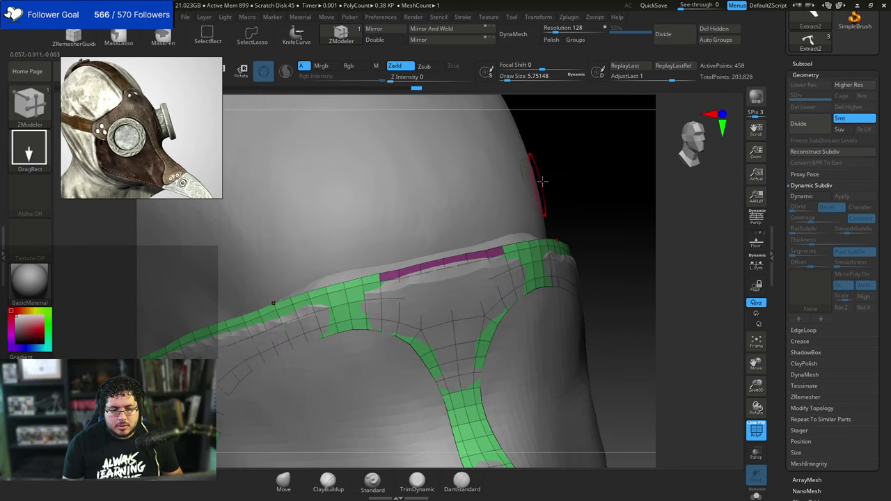
Set ZModeler's edge action to Extrude Move.
{"action": "left_click_drag", "start_coordinate": [542, 182], "coordinate": [562, 182]}
{"action": "key", "text": "space"}
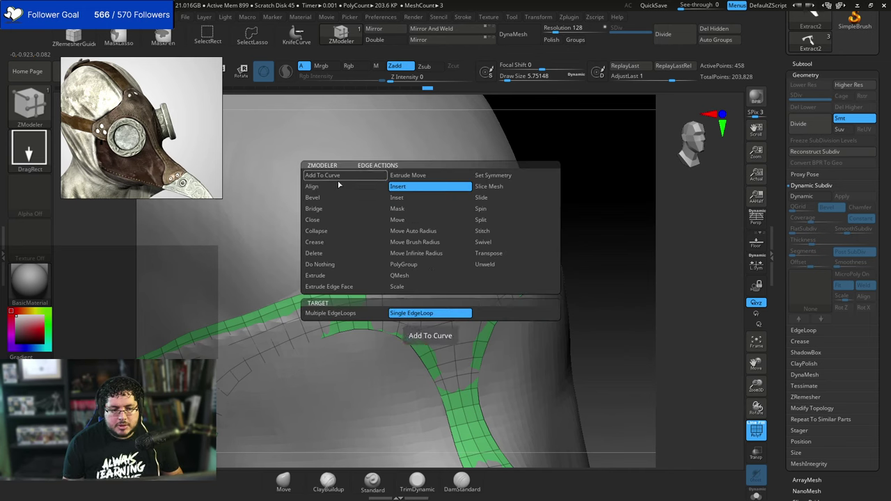
{"action": "left_click", "coordinate": [406, 176]}
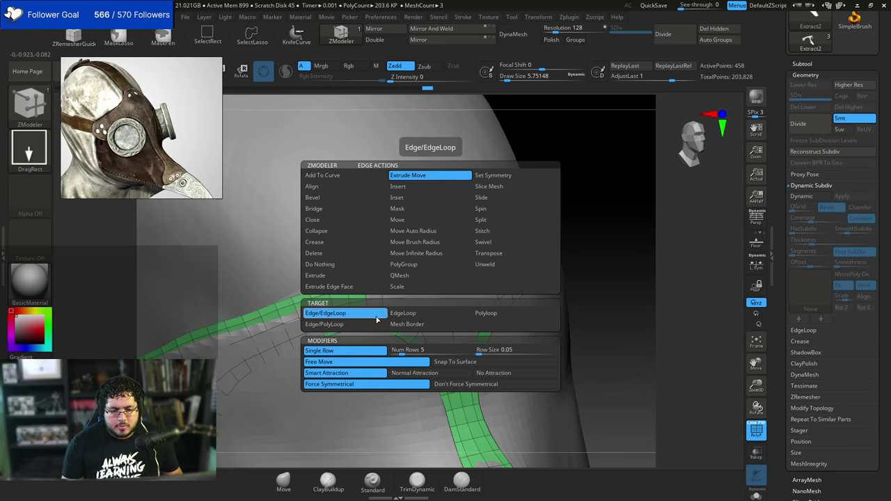
Try extruding the band's upper brow edge with the Polyloop target and undo it.
{"action": "left_click", "coordinate": [486, 313]}
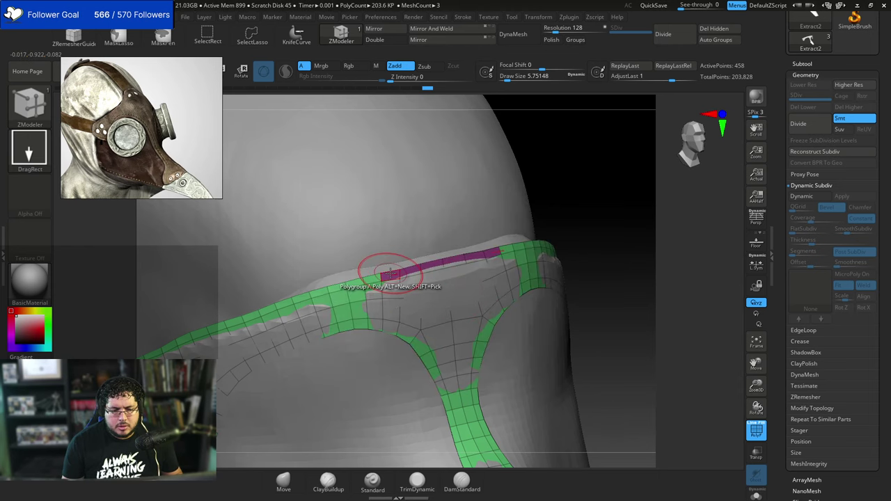
{"action": "left_click_drag", "start_coordinate": [390, 272], "coordinate": [386, 252]}
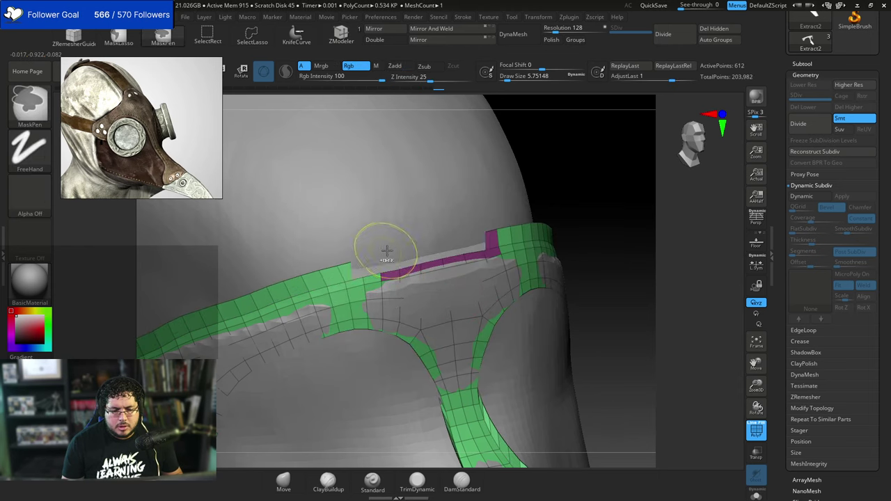
{"action": "key", "text": "ctrl+z"}
{"action": "key", "text": "ctrl+z"}
Set the Extrude Move target to Edge/EdgeLoop and extrude the outer edge of the brow polygroup up the forehead as a mirrored tab.
{"action": "key", "text": "space"}
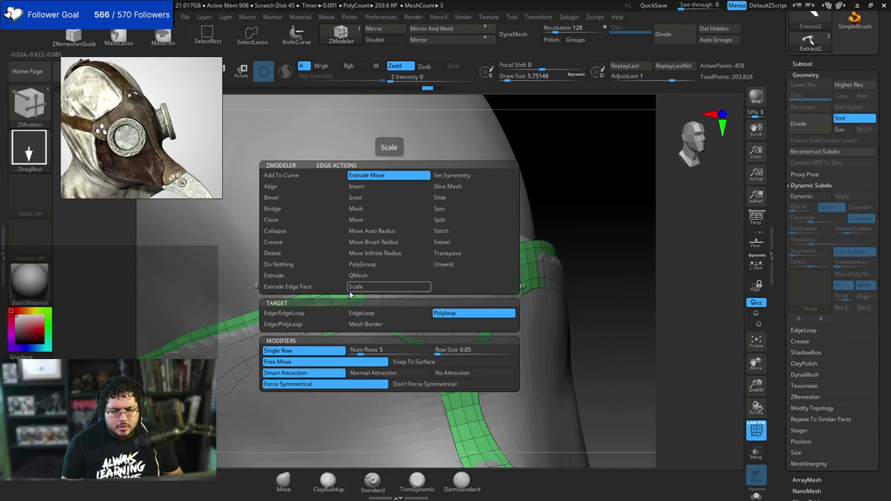
{"action": "left_click", "coordinate": [319, 315]}
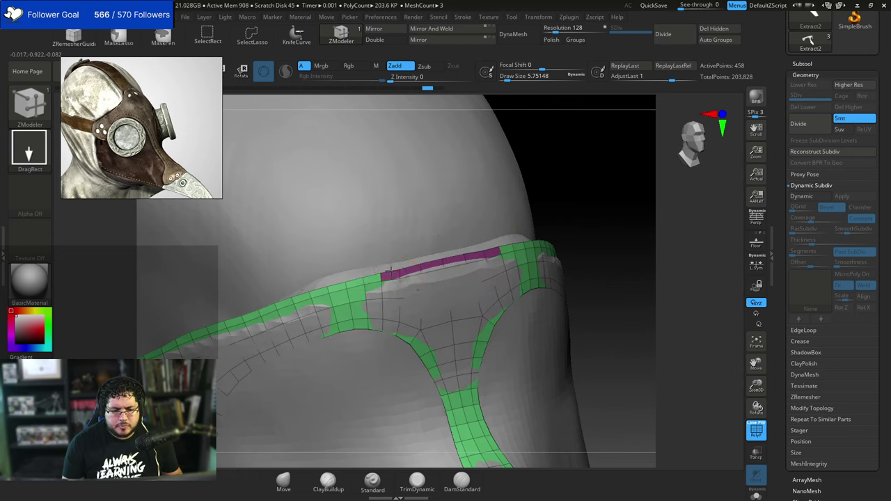
{"action": "left_click_drag", "start_coordinate": [389, 270], "coordinate": [387, 263]}
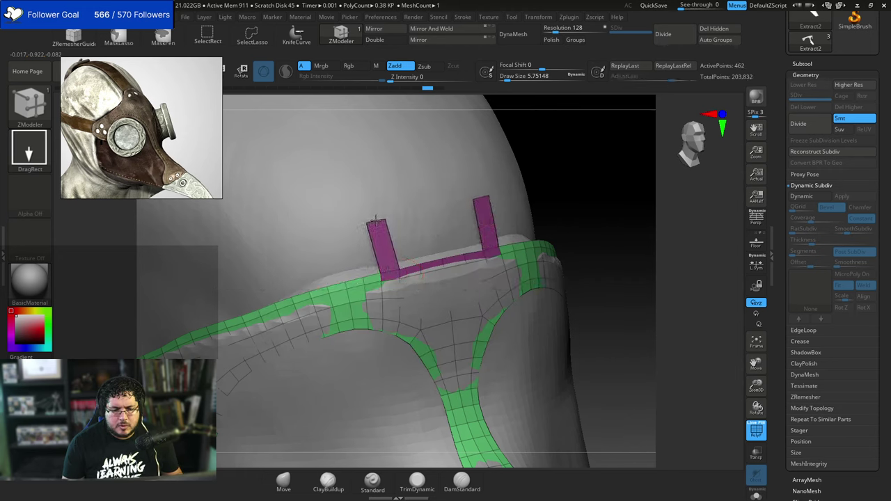
{"action": "left_click_drag", "start_coordinate": [372, 202], "coordinate": [370, 194]}
{"action": "left_click_drag", "start_coordinate": [533, 178], "coordinate": [439, 203]}
Try repositioning the tip of the forehead tab, including with ZModeler's polygon Move action, and undo the changes.
{"action": "left_click_drag", "start_coordinate": [356, 207], "coordinate": [358, 204]}
{"action": "key", "text": "ctrl+z"}
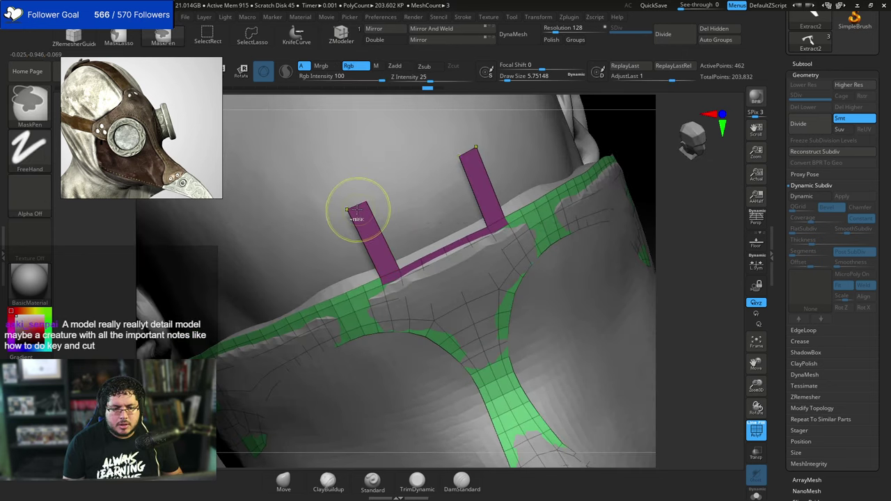
{"action": "key", "text": "space"}
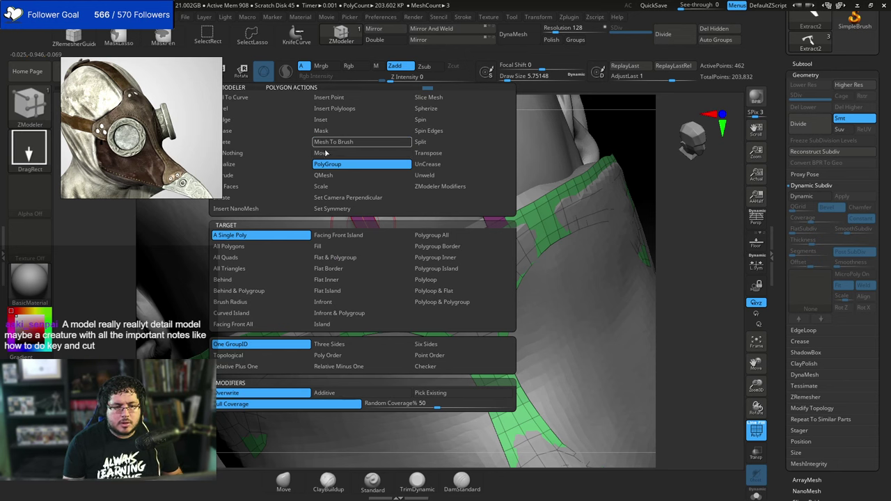
{"action": "left_click", "coordinate": [325, 153]}
{"action": "left_click_drag", "start_coordinate": [366, 206], "coordinate": [381, 231]}
{"action": "key", "text": "ctrl+z"}
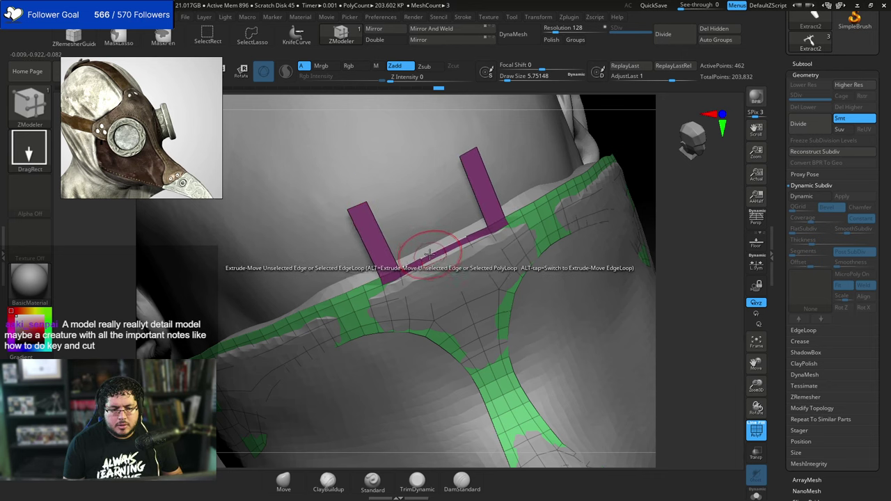
Extrude the middle brow edges into a central forehead tab and close the gaps to the side tabs with ZModeler's Bridge action.
{"action": "left_click_drag", "start_coordinate": [430, 256], "coordinate": [423, 247]}
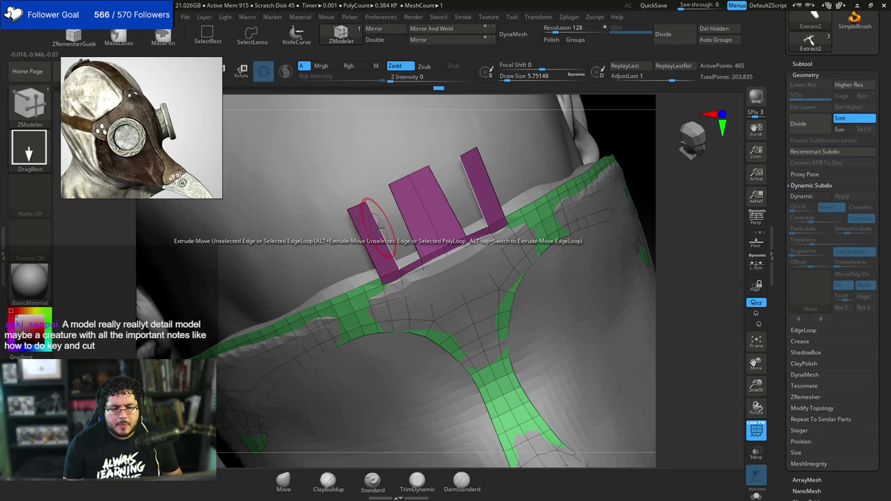
{"action": "key", "text": "space"}
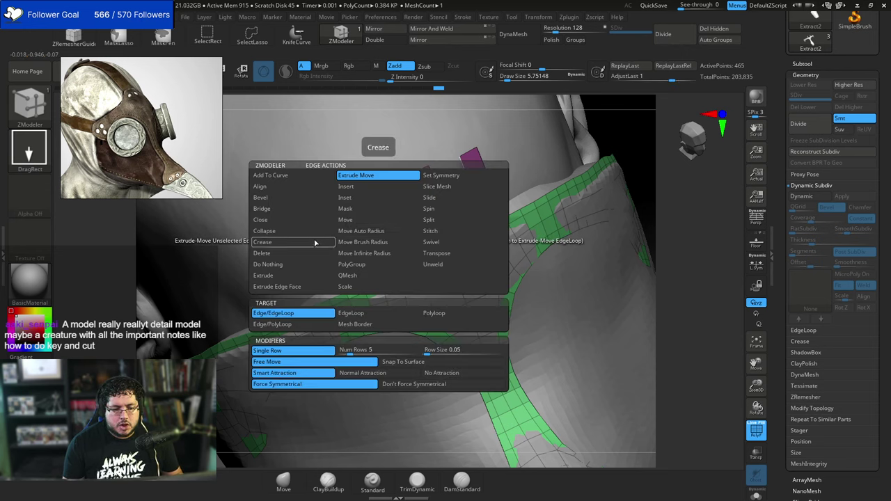
{"action": "left_click", "coordinate": [305, 212]}
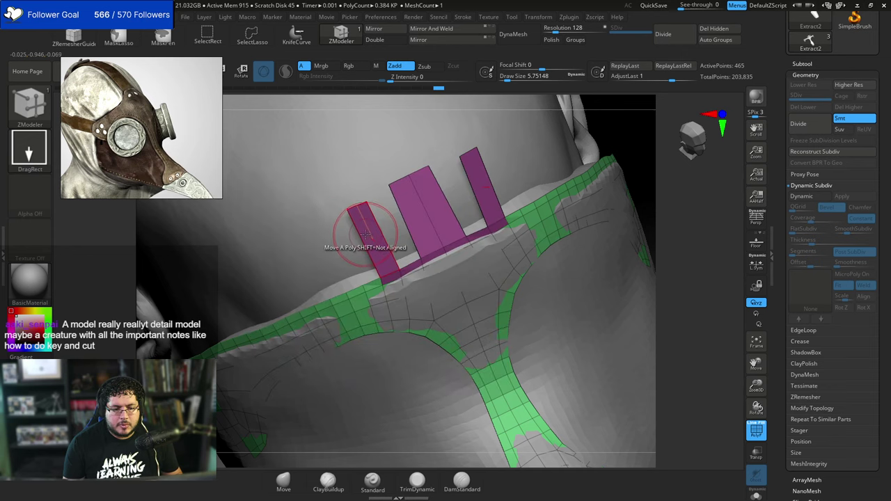
{"action": "left_click", "coordinate": [401, 215]}
{"action": "left_click_drag", "start_coordinate": [631, 165], "coordinate": [529, 199]}
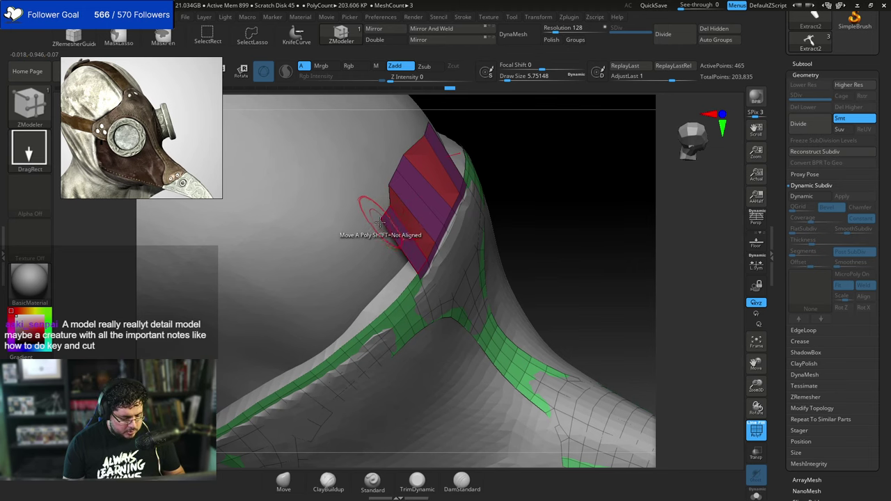
Round off the bridged forehead tab's upper corners and reshape its lower corners along the band with the Move brush.
{"action": "key", "text": "b"}
{"action": "key", "text": "m"}
{"action": "key", "text": "v"}
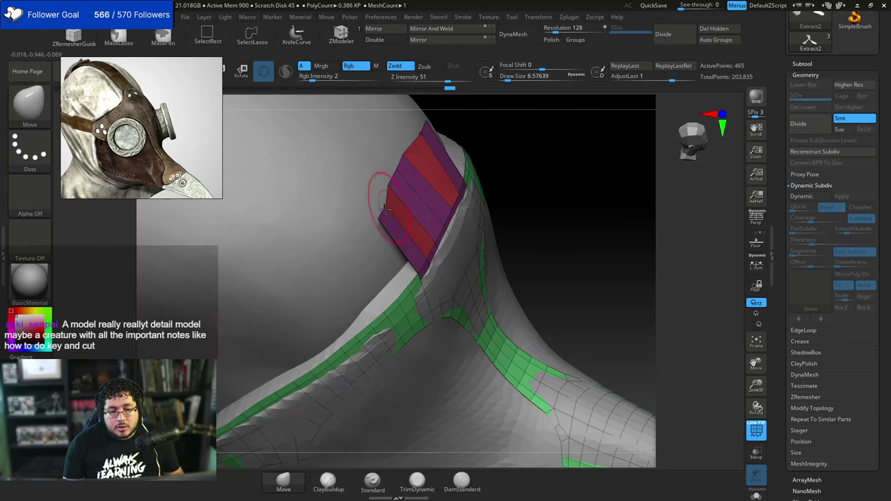
{"action": "left_click_drag", "start_coordinate": [530, 144], "coordinate": [486, 134]}
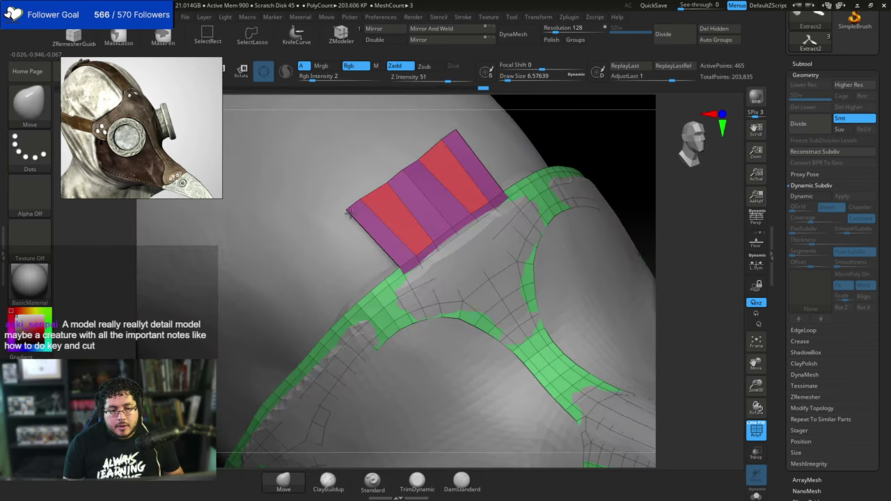
{"action": "left_click_drag", "start_coordinate": [357, 219], "coordinate": [366, 224]}
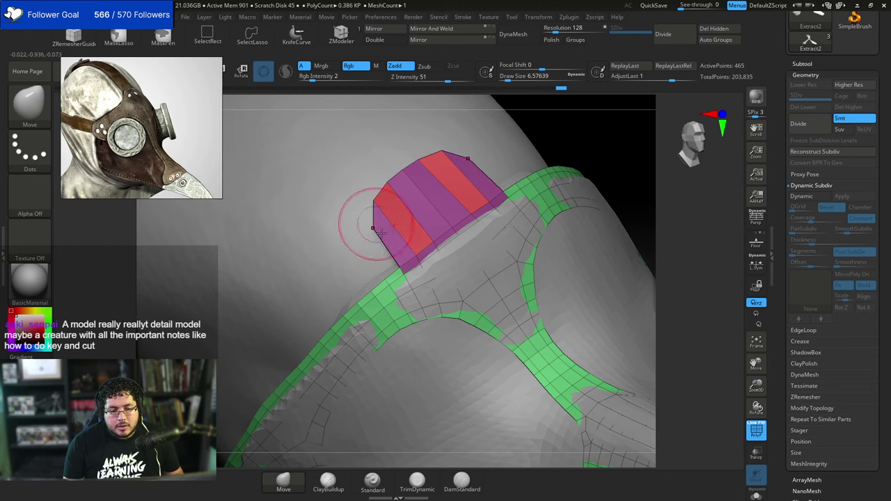
{"action": "mouse_move", "coordinate": [399, 266]}
{"action": "left_mouse_down"}
{"action": "mouse_move", "coordinate": [387, 258]}
{"action": "mouse_move", "coordinate": [388, 271]}
{"action": "mouse_move", "coordinate": [386, 264]}
{"action": "mouse_move", "coordinate": [351, 299]}
{"action": "left_mouse_up"}
{"action": "key", "text": "space"}
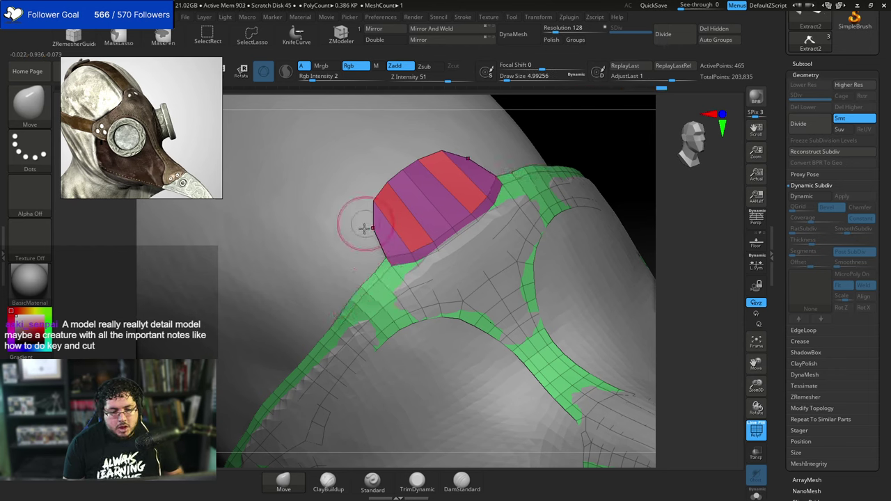
{"action": "left_click_drag", "start_coordinate": [413, 255], "coordinate": [418, 255]}
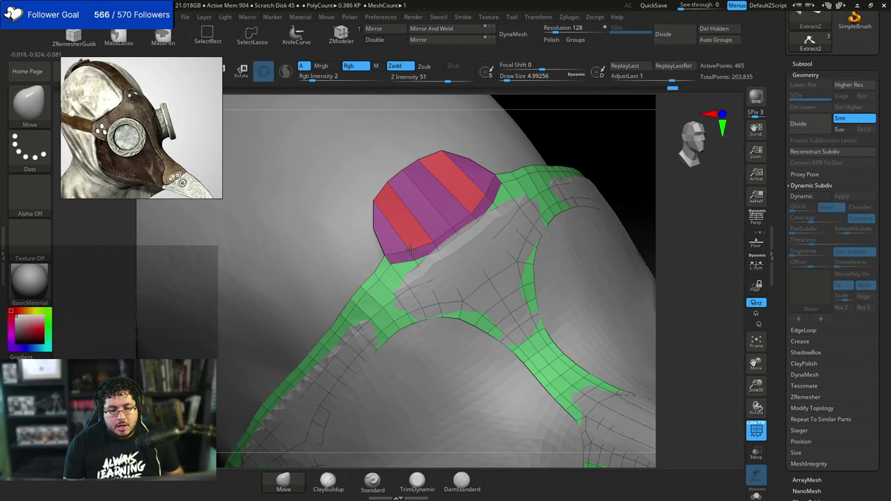
{"action": "left_click_drag", "start_coordinate": [575, 136], "coordinate": [549, 139]}
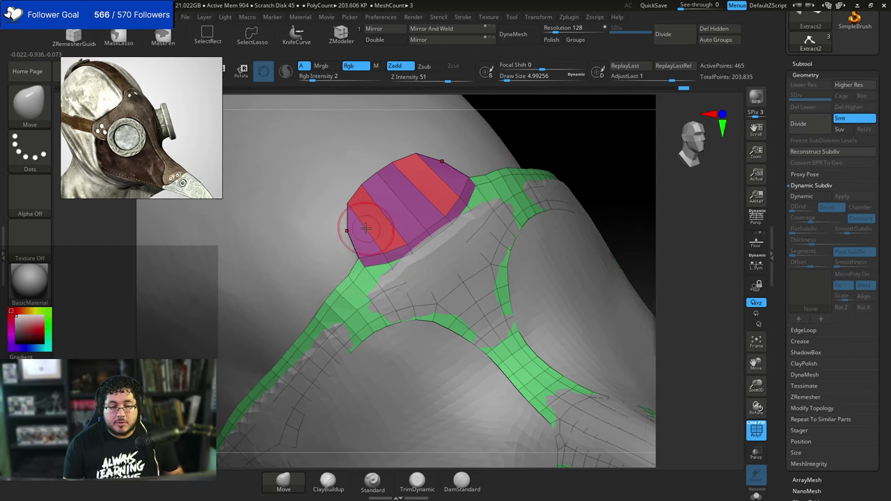
Insert a single edge loop across the forehead tab with ZModeler's Insert edge action.
{"action": "left_click", "coordinate": [343, 37]}
{"action": "key", "text": "space"}
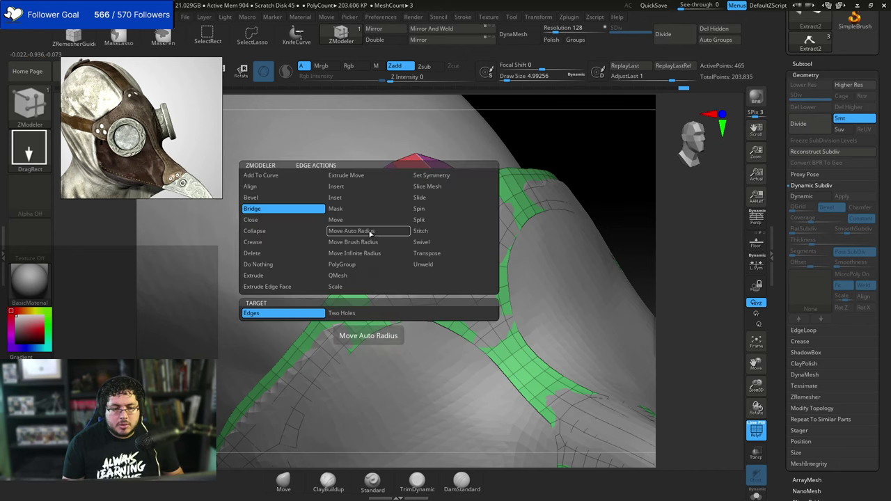
{"action": "left_click", "coordinate": [365, 187]}
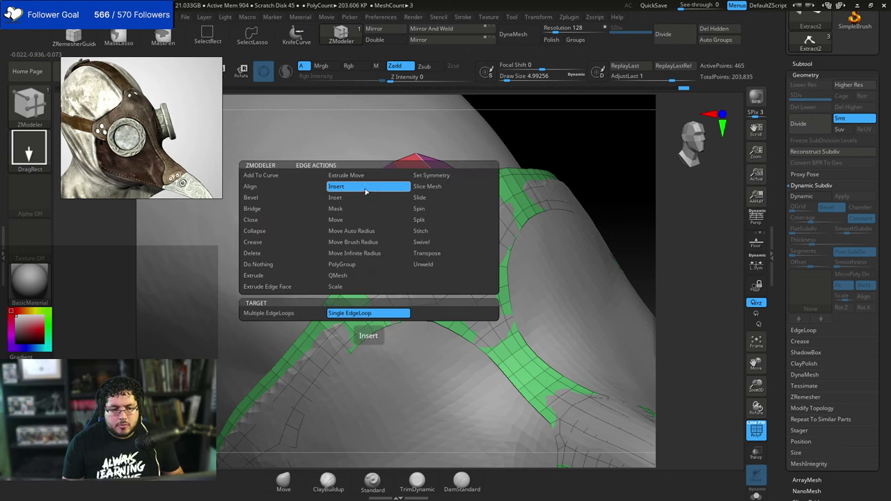
{"action": "left_click", "coordinate": [353, 216]}
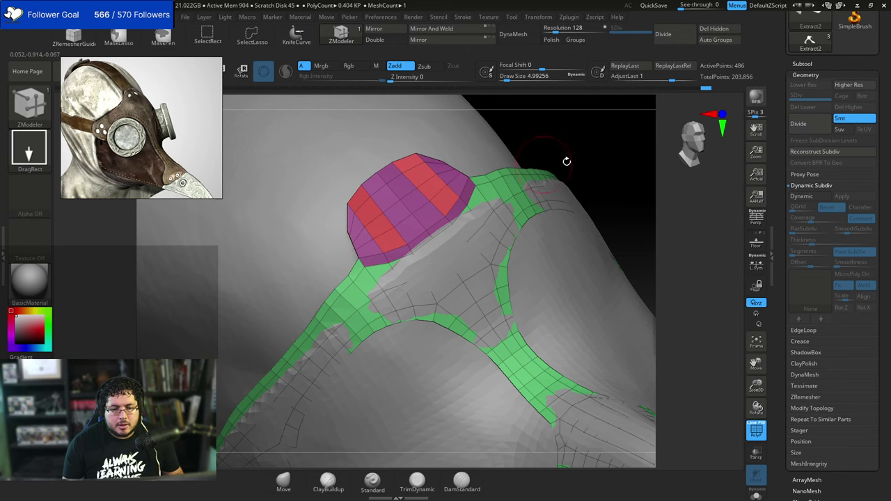
Preview the band with Dynamic Subdiv and examine the forehead tab and eye openings from the front and side.
{"action": "left_click_drag", "start_coordinate": [565, 160], "coordinate": [636, 160]}
{"action": "left_click", "coordinate": [802, 196]}
{"action": "left_click_drag", "start_coordinate": [567, 213], "coordinate": [502, 232]}
{"action": "left_click_drag", "start_coordinate": [567, 135], "coordinate": [503, 149]}
{"action": "left_click_drag", "start_coordinate": [264, 346], "coordinate": [355, 306], "text": "alt"}
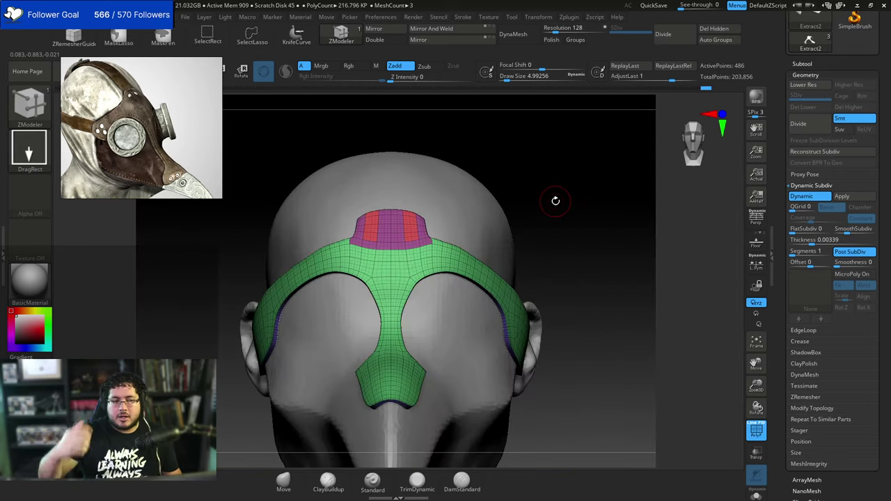
{"action": "left_click_drag", "start_coordinate": [579, 228], "coordinate": [324, 156]}
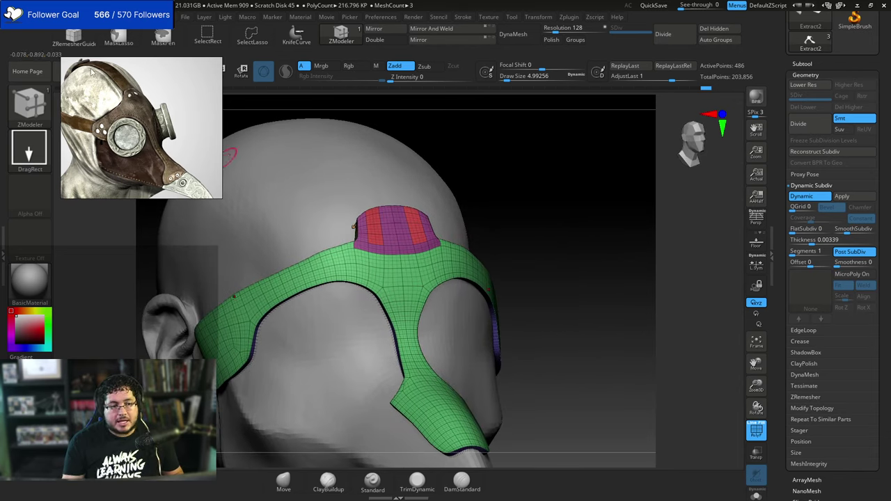
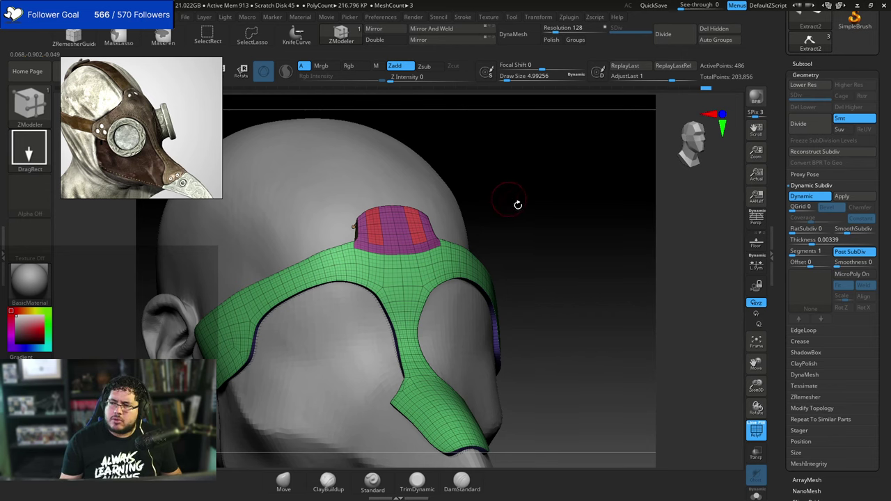
{"action": "mouse_move", "coordinate": [525, 255]}
{"action": "left_mouse_down"}
{"action": "mouse_move", "coordinate": [533, 258]}
{"action": "mouse_move", "coordinate": [519, 269]}
{"action": "mouse_move", "coordinate": [517, 220]}
{"action": "mouse_move", "coordinate": [508, 258]}
{"action": "mouse_move", "coordinate": [550, 229]}
{"action": "mouse_move", "coordinate": [568, 192]}
{"action": "mouse_move", "coordinate": [539, 217]}
{"action": "mouse_move", "coordinate": [570, 225]}
{"action": "mouse_move", "coordinate": [577, 211]}
{"action": "left_mouse_up"}
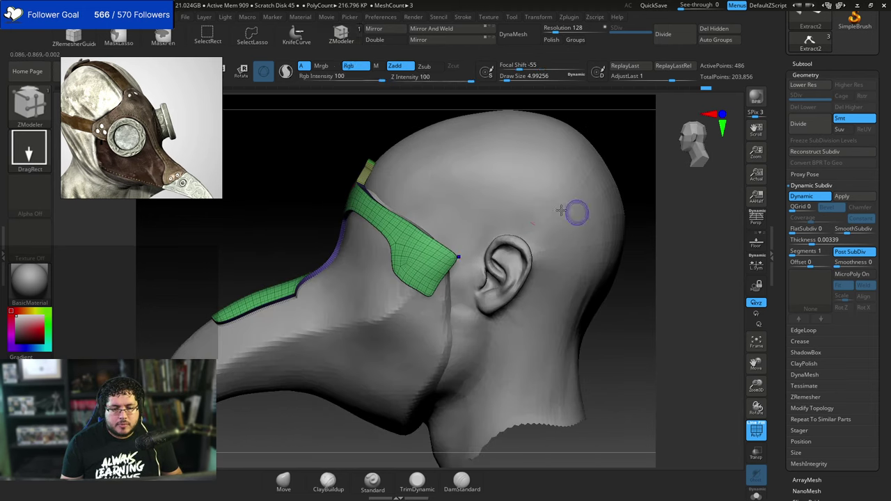
Turn off Dynamic Subdiv and adjust the rear rim of the eye opening on the side flap with the Move brush.
{"action": "key", "text": "b"}
{"action": "key", "text": "m"}
{"action": "key", "text": "v"}
{"action": "key", "text": "space"}
{"action": "left_click_drag", "start_coordinate": [392, 285], "coordinate": [389, 281]}
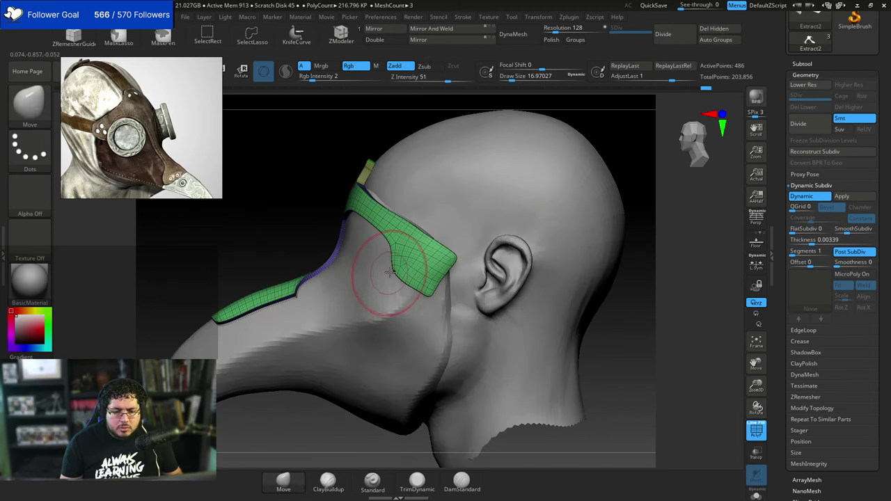
{"action": "left_click", "coordinate": [794, 200]}
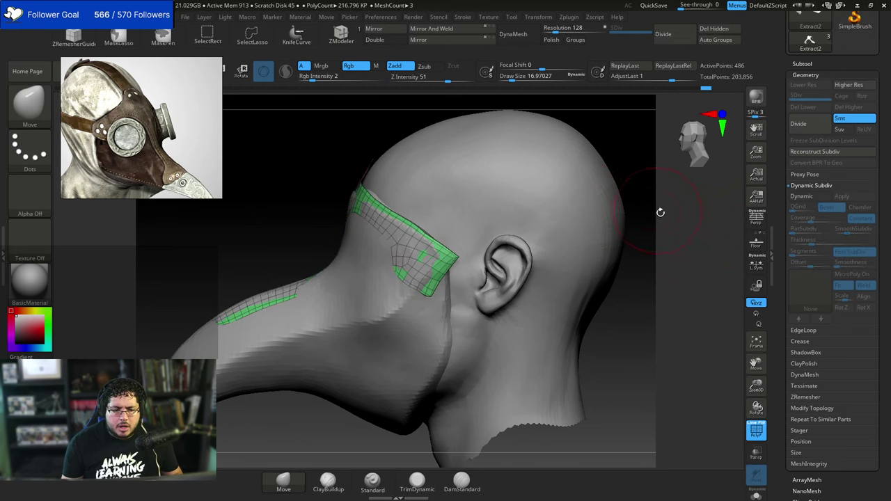
{"action": "left_click_drag", "start_coordinate": [659, 212], "coordinate": [687, 212]}
{"action": "key", "text": "space"}
{"action": "left_click_drag", "start_coordinate": [448, 253], "coordinate": [443, 255]}
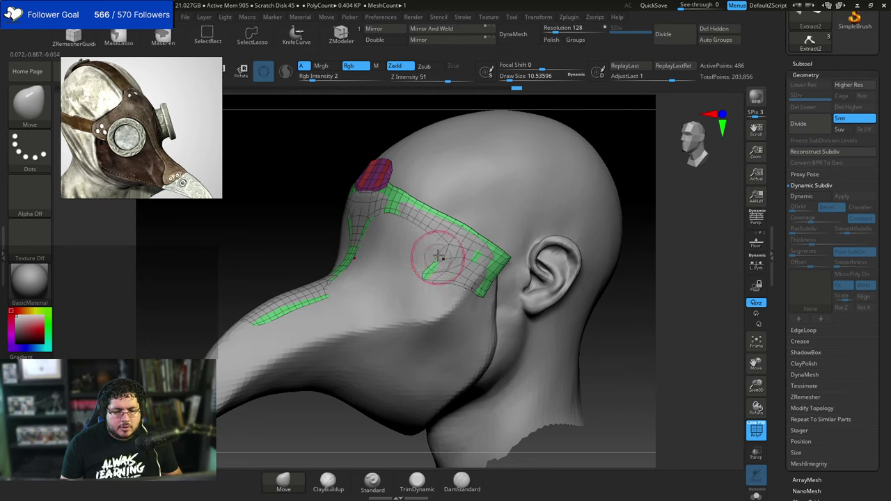
Pull the side flap's lower front corner toward the beak with a Move brush of draw size about 5, then smooth it.
{"action": "left_click_drag", "start_coordinate": [421, 276], "coordinate": [419, 276]}
{"action": "key", "text": "space"}
{"action": "left_click_drag", "start_coordinate": [420, 276], "coordinate": [419, 277]}
{"action": "key", "text": "space"}
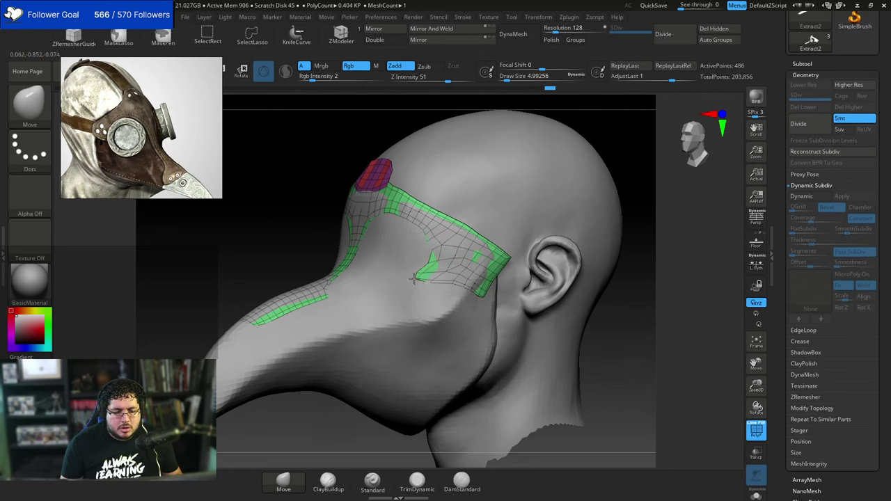
{"action": "key", "text": "shift"}
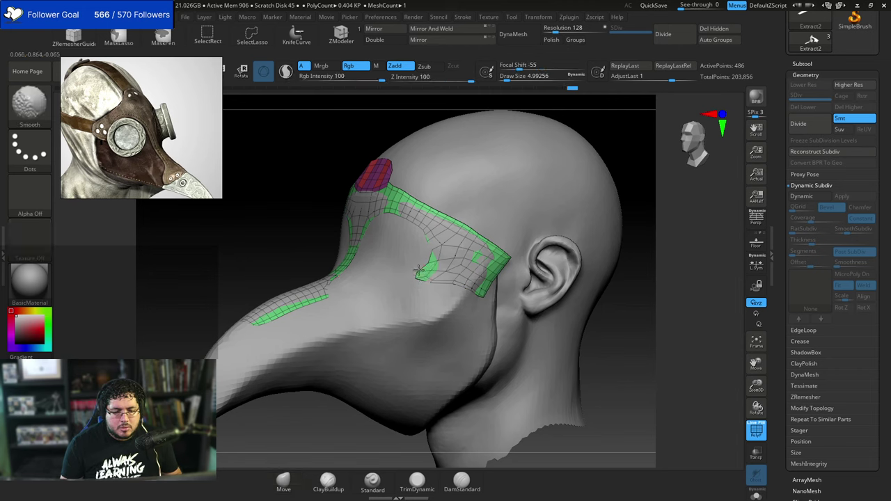
{"action": "left_click_drag", "start_coordinate": [416, 277], "coordinate": [428, 262], "text": "shift"}
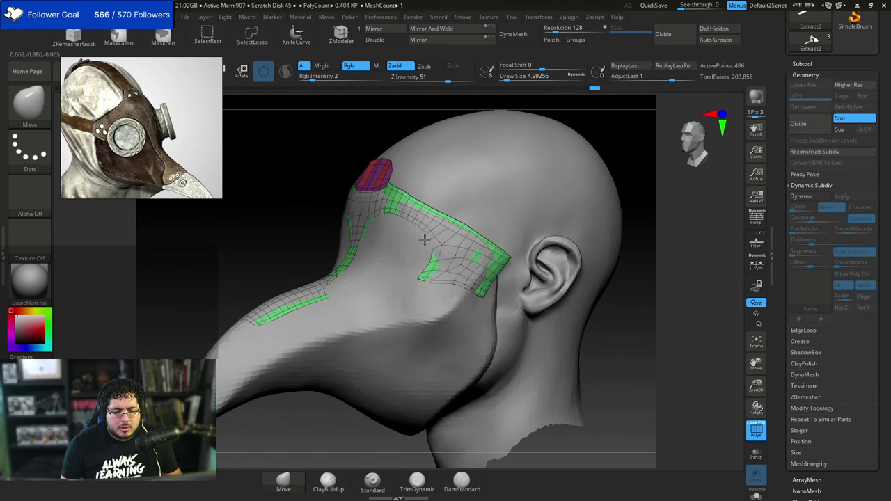
Turn on Dynamic Subdiv and refine the upper rim of the eye openings with the Move brush.
{"action": "left_click", "coordinate": [805, 197]}
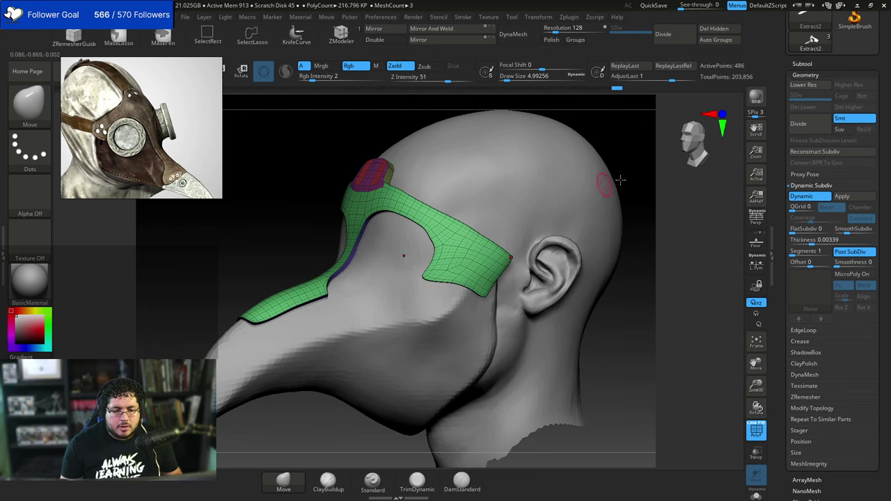
{"action": "mouse_move", "coordinate": [620, 180]}
{"action": "left_mouse_down"}
{"action": "mouse_move", "coordinate": [634, 227]}
{"action": "mouse_move", "coordinate": [632, 268]}
{"action": "left_mouse_up"}
{"action": "key", "text": "space"}
{"action": "key", "text": "space"}
{"action": "left_click_drag", "start_coordinate": [446, 245], "coordinate": [433, 242]}
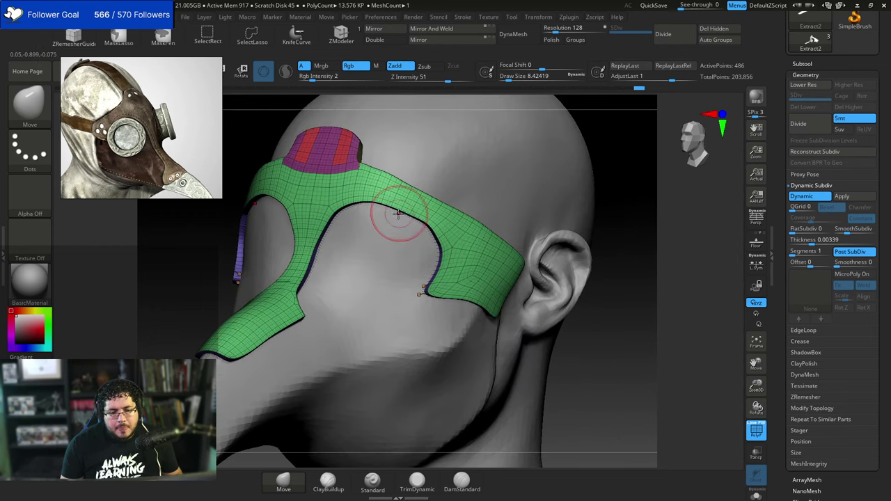
{"action": "left_click_drag", "start_coordinate": [399, 213], "coordinate": [402, 209]}
{"action": "left_click_drag", "start_coordinate": [611, 175], "coordinate": [642, 177], "text": "shift"}
{"action": "key", "text": "space"}
{"action": "left_click_drag", "start_coordinate": [447, 196], "coordinate": [451, 196]}
{"action": "left_click_drag", "start_coordinate": [395, 210], "coordinate": [397, 207]}
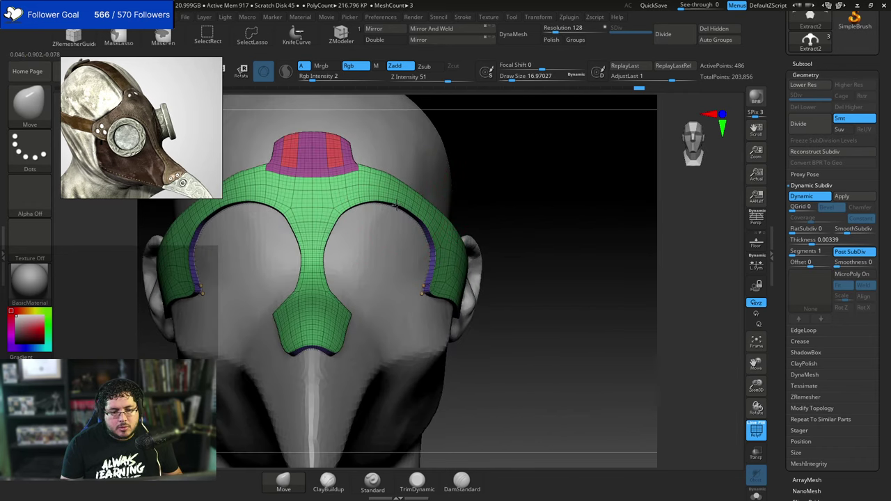
Reposition the lower front corner of the side flap below the eye opening with the Move brush.
{"action": "left_click_drag", "start_coordinate": [585, 202], "coordinate": [480, 214]}
{"action": "key", "text": "space"}
{"action": "left_click_drag", "start_coordinate": [429, 244], "coordinate": [432, 244]}
{"action": "left_click_drag", "start_coordinate": [426, 289], "coordinate": [423, 293]}
{"action": "key", "text": "space"}
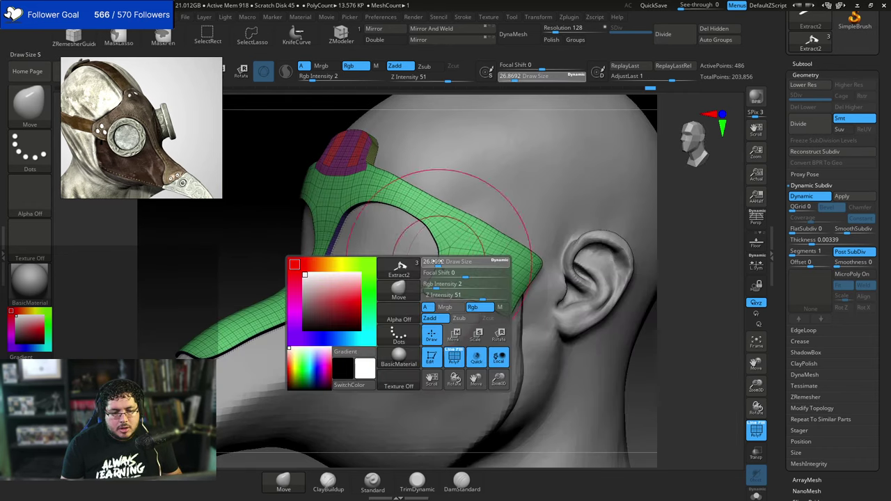
{"action": "left_click_drag", "start_coordinate": [438, 261], "coordinate": [434, 261]}
Append a Cylinder3D as a new subtool and make it the active one.
{"action": "mouse_move", "coordinate": [654, 352]}
{"action": "left_mouse_down", "text": "alt"}
{"action": "mouse_move", "coordinate": [640, 296]}
{"action": "mouse_move", "coordinate": [585, 255]}
{"action": "left_mouse_up", "text": "alt"}
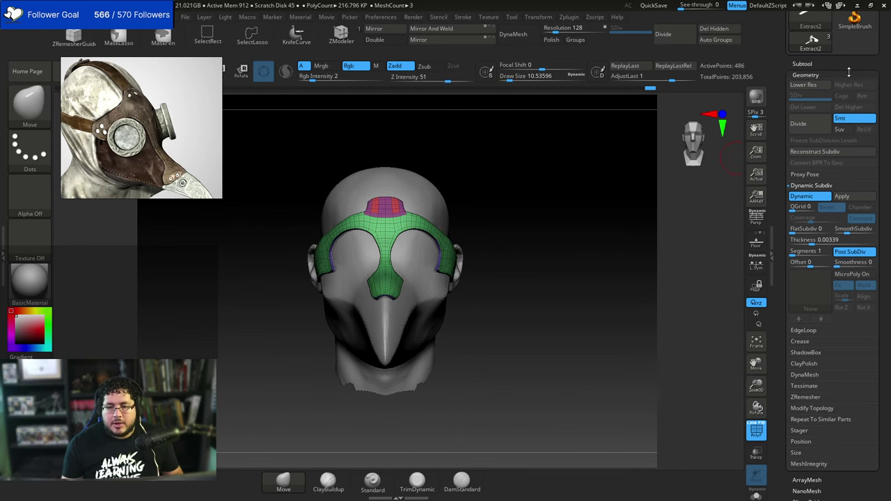
{"action": "left_click", "coordinate": [810, 63]}
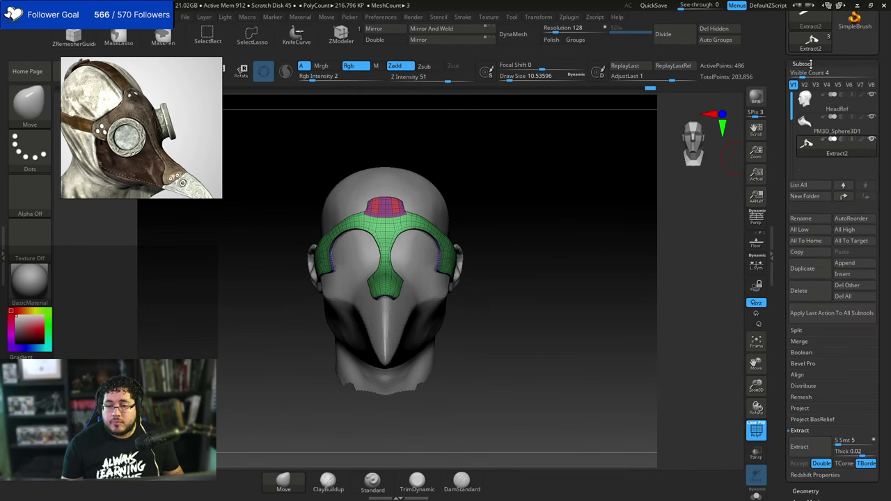
{"action": "left_click", "coordinate": [844, 264]}
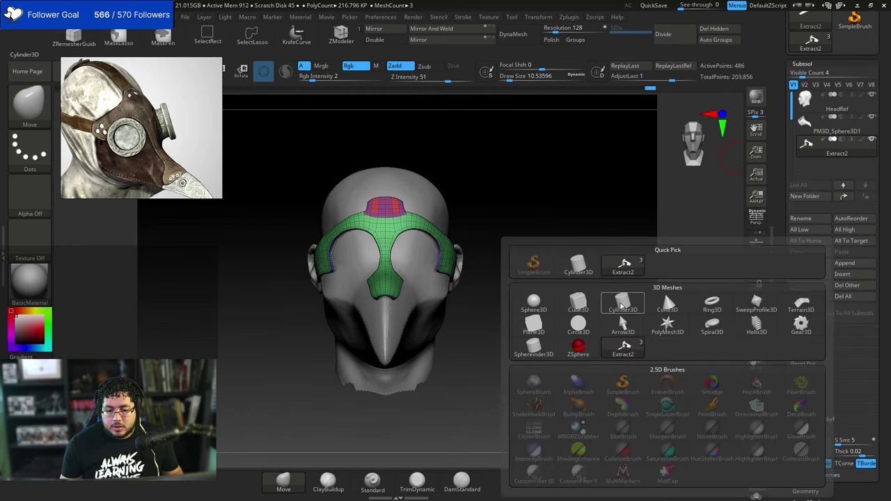
{"action": "left_click", "coordinate": [618, 303]}
{"action": "left_click_drag", "start_coordinate": [671, 266], "coordinate": [569, 250], "text": "alt"}
{"action": "left_click", "coordinate": [469, 313], "text": "alt"}
Scale down the cylinder with the transform gizmo and move it toward the front of the mask.
{"action": "key", "text": "w"}
{"action": "left_click_drag", "start_coordinate": [402, 346], "coordinate": [227, 348]}
{"action": "left_click_drag", "start_coordinate": [489, 196], "coordinate": [487, 244], "text": "alt"}
{"action": "left_click_drag", "start_coordinate": [401, 284], "coordinate": [405, 90]}
{"action": "left_click_drag", "start_coordinate": [521, 153], "coordinate": [499, 341], "text": "alt"}
{"action": "left_click_drag", "start_coordinate": [373, 353], "coordinate": [255, 347]}
{"action": "left_click_drag", "start_coordinate": [372, 299], "coordinate": [373, 225]}
Place the small cylinder over one eye opening with its flat cap facing forward.
{"action": "left_click_drag", "start_coordinate": [494, 214], "coordinate": [602, 212], "text": "alt"}
{"action": "left_click_drag", "start_coordinate": [480, 269], "coordinate": [386, 270]}
{"action": "left_click_drag", "start_coordinate": [428, 229], "coordinate": [395, 253]}
{"action": "left_click_drag", "start_coordinate": [381, 220], "coordinate": [560, 233]}
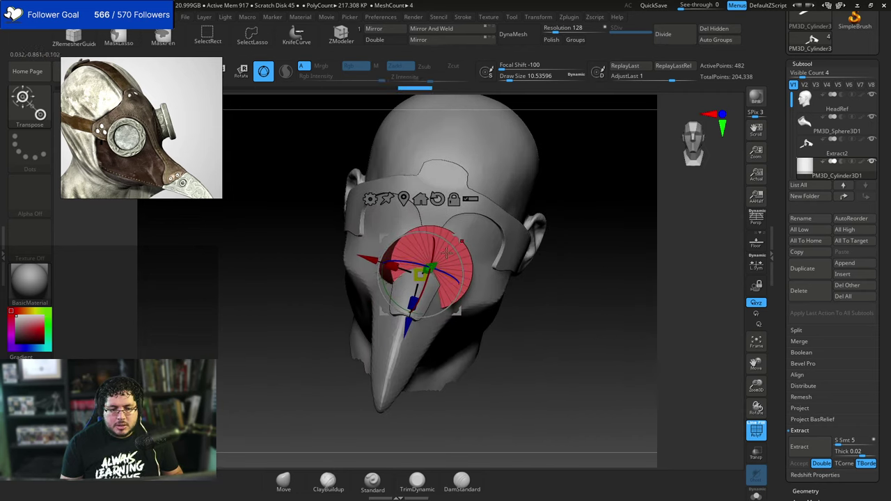
{"action": "left_click_drag", "start_coordinate": [404, 333], "coordinate": [417, 296]}
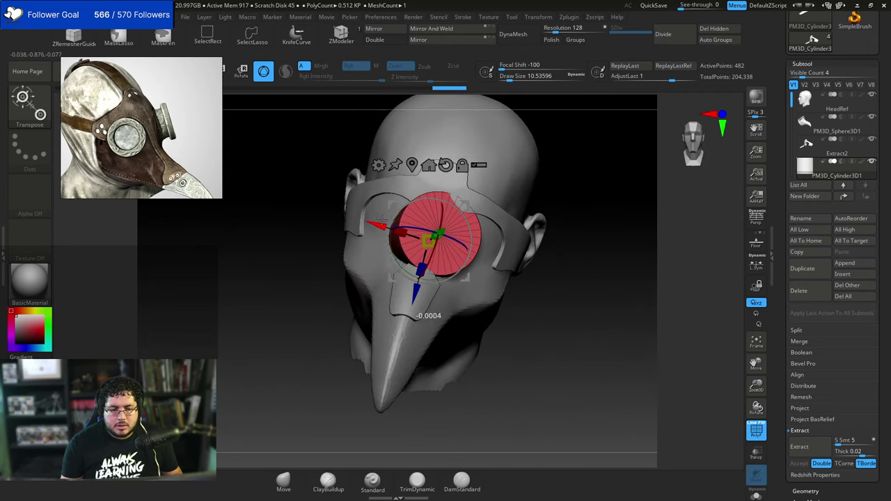
{"action": "left_click_drag", "start_coordinate": [381, 219], "coordinate": [415, 235]}
Rotate the cylinder with the transform gizmo until its flat cap faces outward and follows the angle of the eye opening.
{"action": "left_click_drag", "start_coordinate": [582, 248], "coordinate": [501, 207]}
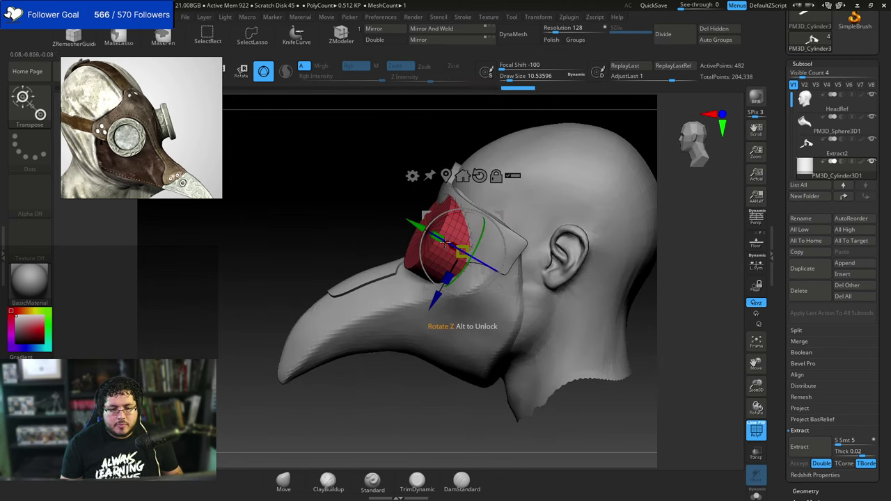
{"action": "left_click_drag", "start_coordinate": [387, 192], "coordinate": [424, 240]}
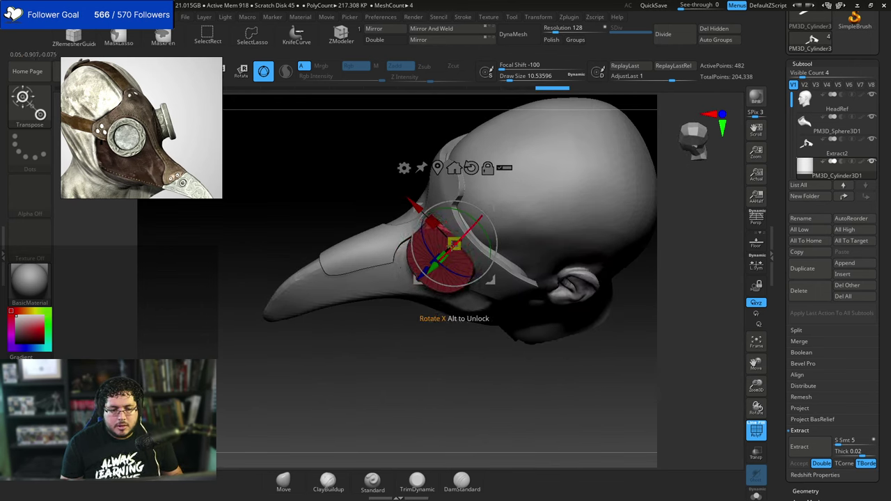
{"action": "left_click_drag", "start_coordinate": [337, 346], "coordinate": [359, 299]}
{"action": "left_click_drag", "start_coordinate": [396, 209], "coordinate": [515, 231]}
{"action": "left_click_drag", "start_coordinate": [467, 291], "coordinate": [469, 297]}
{"action": "left_click_drag", "start_coordinate": [530, 260], "coordinate": [477, 245]}
{"action": "left_click_drag", "start_coordinate": [616, 232], "coordinate": [624, 204]}
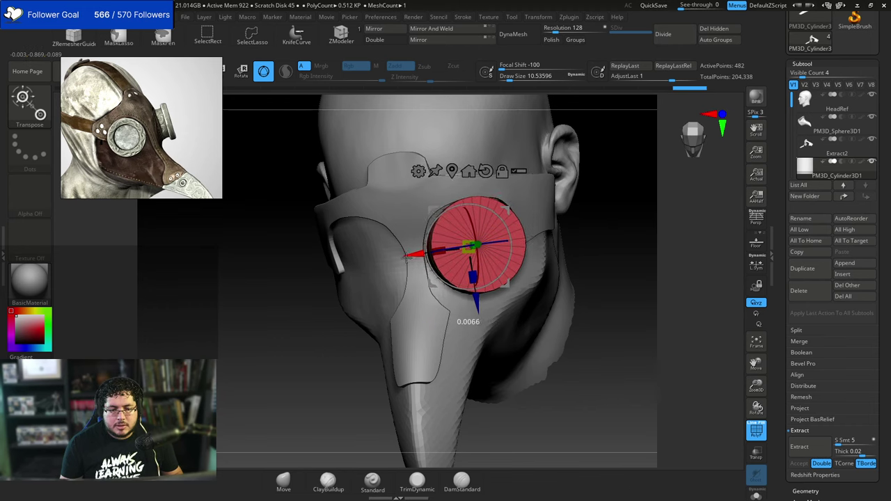
Shift and scale the cylinder until it fills the eye opening of the band, checking the fit from front and side.
{"action": "left_click_drag", "start_coordinate": [406, 257], "coordinate": [432, 260]}
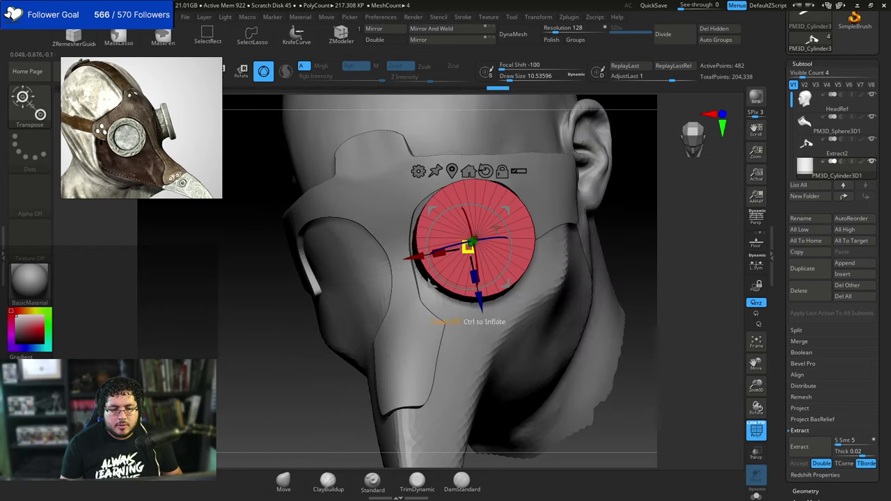
{"action": "right_click_drag", "start_coordinate": [496, 227], "coordinate": [407, 245]}
{"action": "right_click_drag", "start_coordinate": [361, 215], "coordinate": [361, 204]}
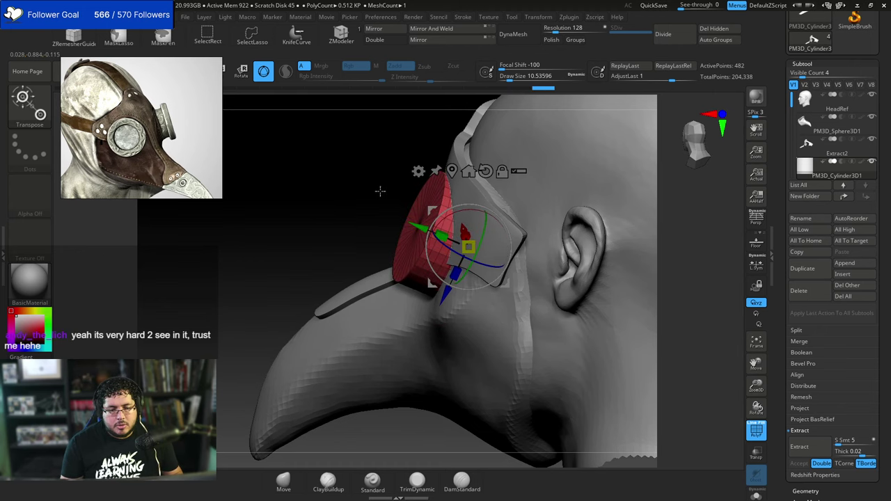
{"action": "left_click_drag", "start_coordinate": [377, 193], "coordinate": [419, 243]}
{"action": "left_click_drag", "start_coordinate": [431, 212], "coordinate": [427, 206]}
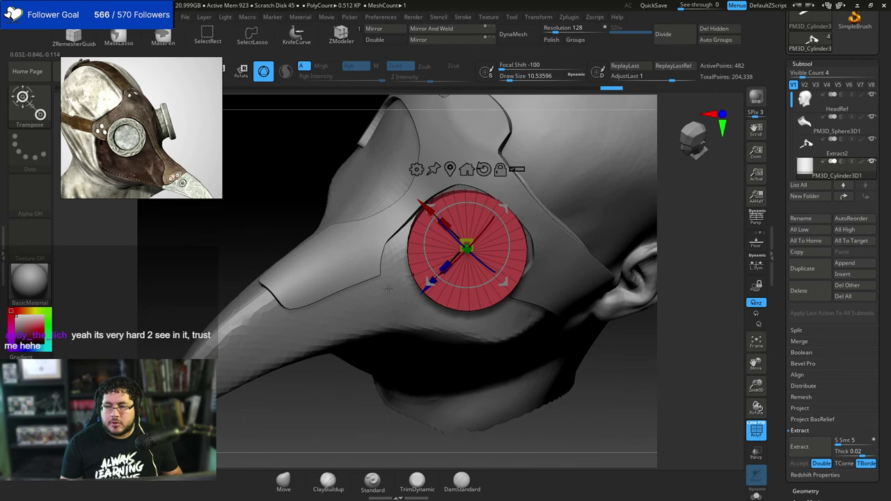
{"action": "mouse_move", "coordinate": [329, 372]}
{"action": "left_mouse_down"}
{"action": "mouse_move", "coordinate": [324, 383]}
{"action": "mouse_move", "coordinate": [318, 348]}
{"action": "mouse_move", "coordinate": [348, 187]}
{"action": "mouse_move", "coordinate": [332, 200]}
{"action": "mouse_move", "coordinate": [339, 213]}
{"action": "mouse_move", "coordinate": [394, 192]}
{"action": "mouse_move", "coordinate": [427, 154]}
{"action": "left_mouse_up"}
{"action": "key", "text": "q"}
Mirror the cylinder to the opposite eye within the same subtool.
{"action": "left_click_drag", "start_coordinate": [648, 329], "coordinate": [529, 179]}
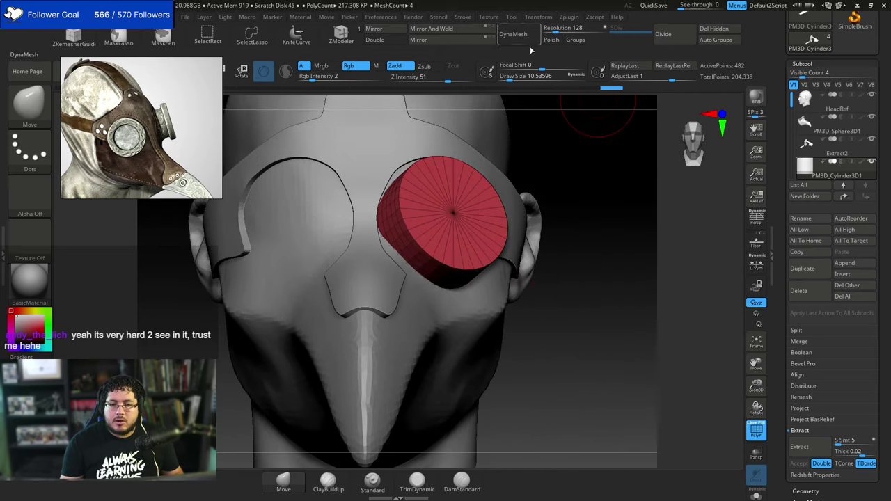
{"action": "left_click", "coordinate": [397, 30]}
{"action": "left_click", "coordinate": [373, 236]}
Make the Extract2 eye band active and pull its rim beside the nose bridge against the goggles with the Move brush.
{"action": "left_click_drag", "start_coordinate": [590, 202], "coordinate": [600, 270], "text": "alt"}
{"action": "left_click", "coordinate": [467, 287], "text": "alt"}
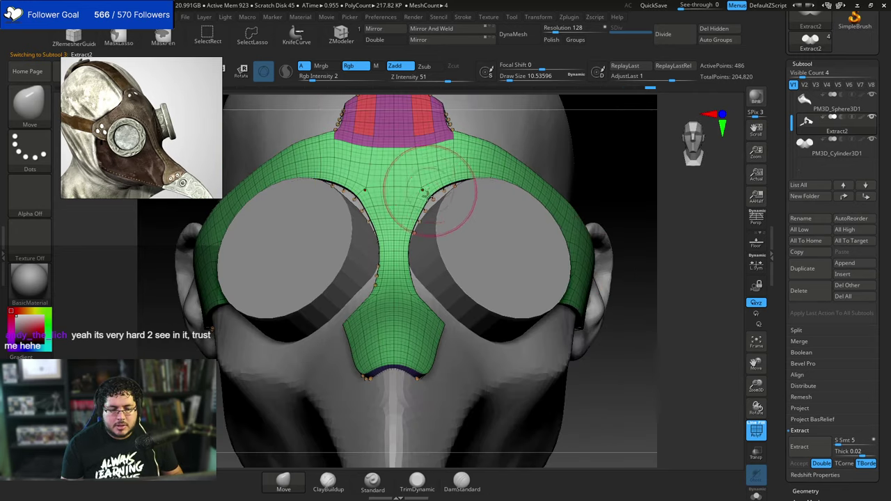
{"action": "key", "text": "b"}
{"action": "key", "text": "m"}
{"action": "key", "text": "v"}
{"action": "key", "text": "space"}
{"action": "left_click_drag", "start_coordinate": [428, 216], "coordinate": [433, 216]}
{"action": "mouse_move", "coordinate": [427, 189]}
{"action": "left_mouse_down"}
{"action": "mouse_move", "coordinate": [437, 204]}
{"action": "mouse_move", "coordinate": [458, 200]}
{"action": "left_mouse_up"}
{"action": "key", "text": "space"}
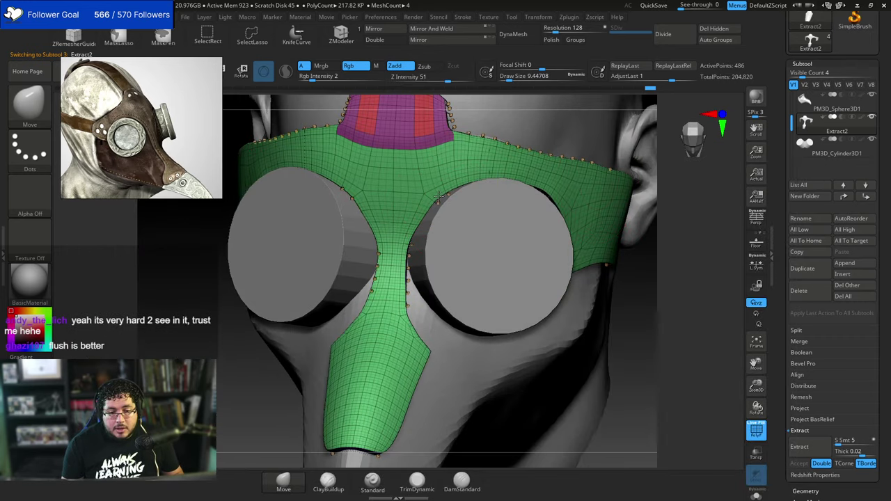
Move the outer rim and lower side corner of the eye opening to follow the cylinder's curve.
{"action": "left_click_drag", "start_coordinate": [653, 256], "coordinate": [591, 252]}
{"action": "left_click_drag", "start_coordinate": [556, 221], "coordinate": [533, 224]}
{"action": "left_click_drag", "start_coordinate": [291, 277], "coordinate": [260, 278]}
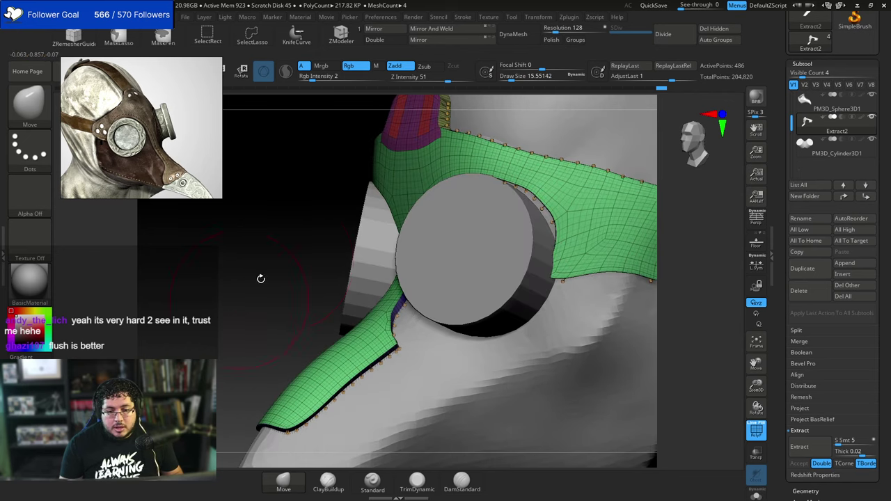
{"action": "key", "text": "space"}
{"action": "left_click_drag", "start_coordinate": [537, 203], "coordinate": [537, 203]}
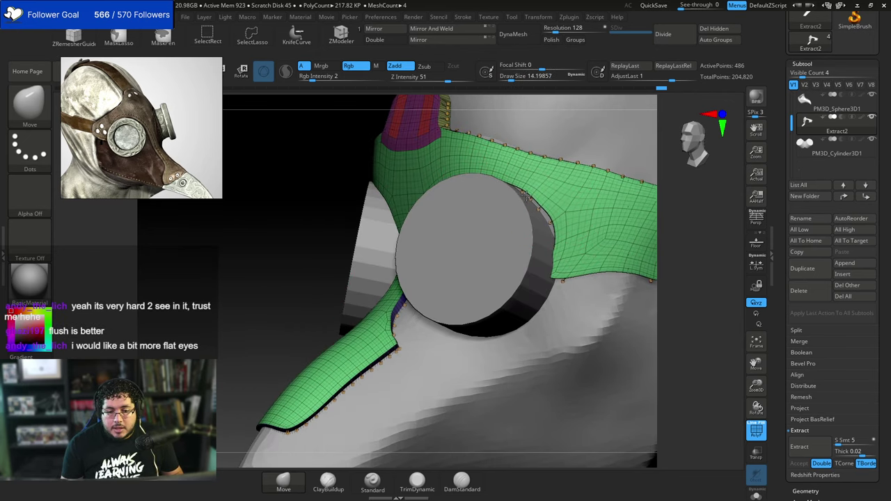
{"action": "left_click_drag", "start_coordinate": [580, 229], "coordinate": [556, 216]}
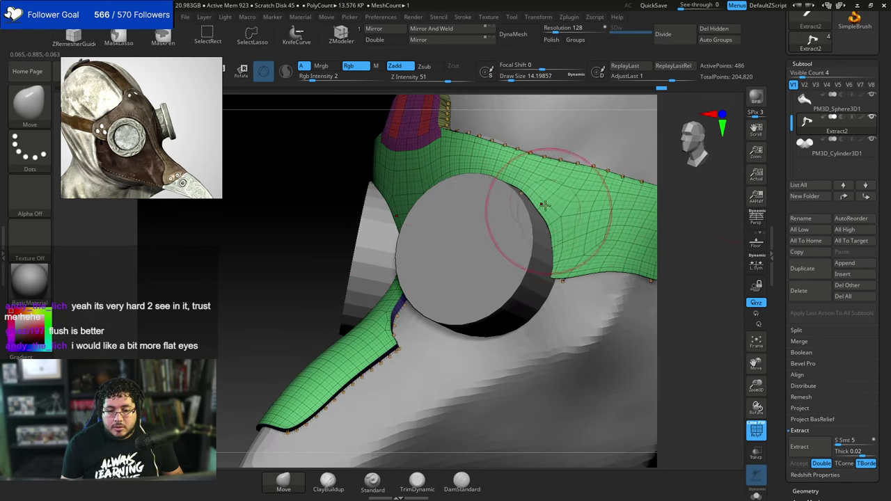
{"action": "left_click_drag", "start_coordinate": [554, 267], "coordinate": [565, 273]}
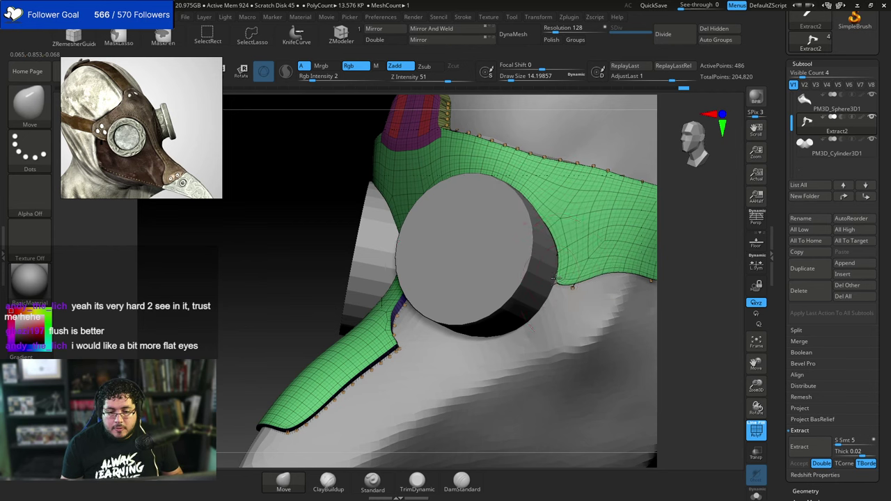
Reshape the band's rim at the upper outer and inner sides of the eye opening to hug the goggle.
{"action": "left_click_drag", "start_coordinate": [279, 264], "coordinate": [477, 229]}
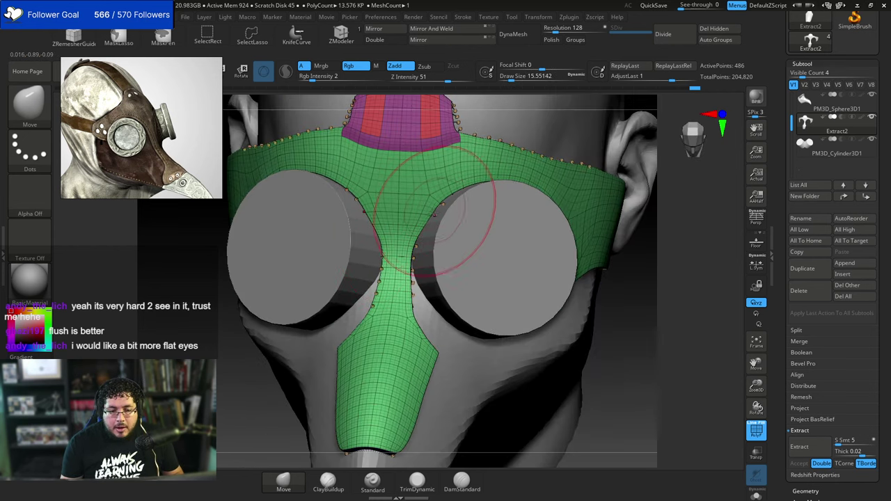
{"action": "left_click_drag", "start_coordinate": [634, 306], "coordinate": [515, 277]}
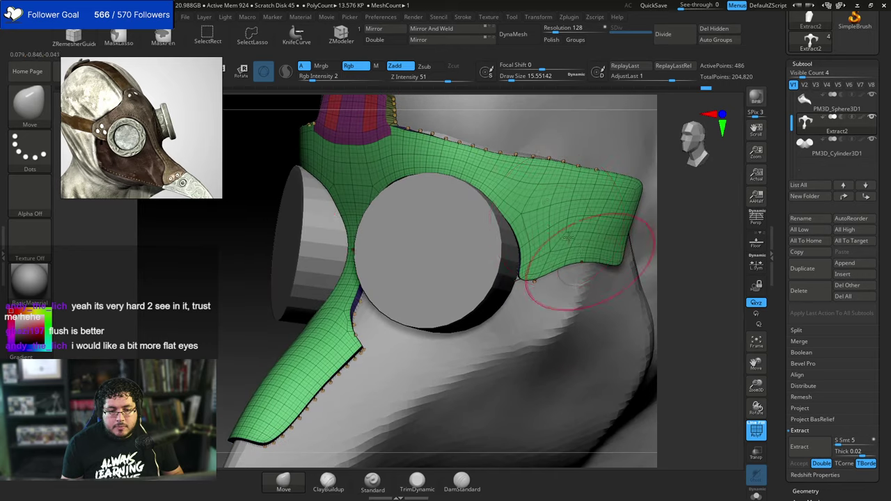
{"action": "key", "text": "space"}
{"action": "left_click_drag", "start_coordinate": [465, 201], "coordinate": [494, 214]}
{"action": "key", "text": "bracketleft"}
{"action": "mouse_move", "coordinate": [688, 235]}
{"action": "left_mouse_down", "text": "alt"}
{"action": "mouse_move", "coordinate": [628, 250]}
{"action": "mouse_move", "coordinate": [728, 233]}
{"action": "left_mouse_up", "text": "alt"}
{"action": "key", "text": "space"}
{"action": "mouse_move", "coordinate": [310, 207]}
{"action": "left_mouse_down"}
{"action": "mouse_move", "coordinate": [318, 219]}
{"action": "mouse_move", "coordinate": [327, 209]}
{"action": "mouse_move", "coordinate": [321, 215]}
{"action": "left_mouse_up"}
{"action": "key", "text": "space"}
{"action": "key", "text": "space"}
{"action": "left_click_drag", "start_coordinate": [600, 233], "coordinate": [549, 245]}
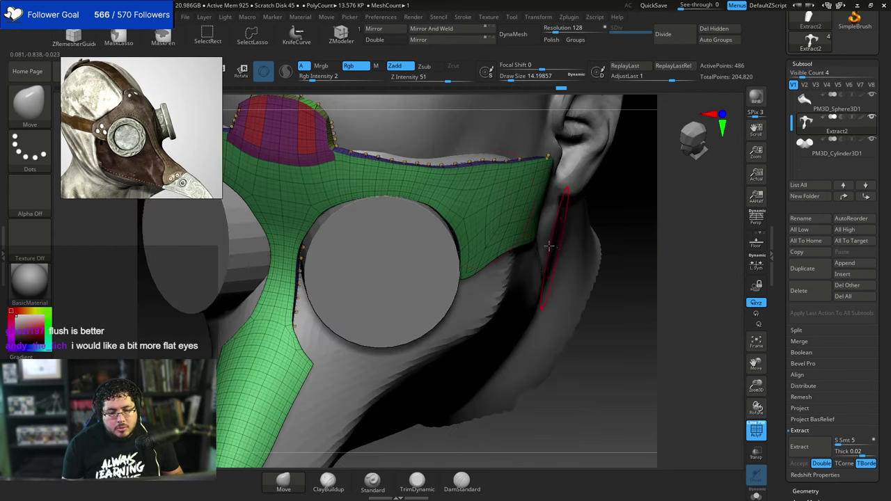
Refine the band's edge along the top of the goggle and toward the nose bridge, using varied Move brush sizes.
{"action": "right_click_drag", "start_coordinate": [407, 190], "coordinate": [597, 169]}
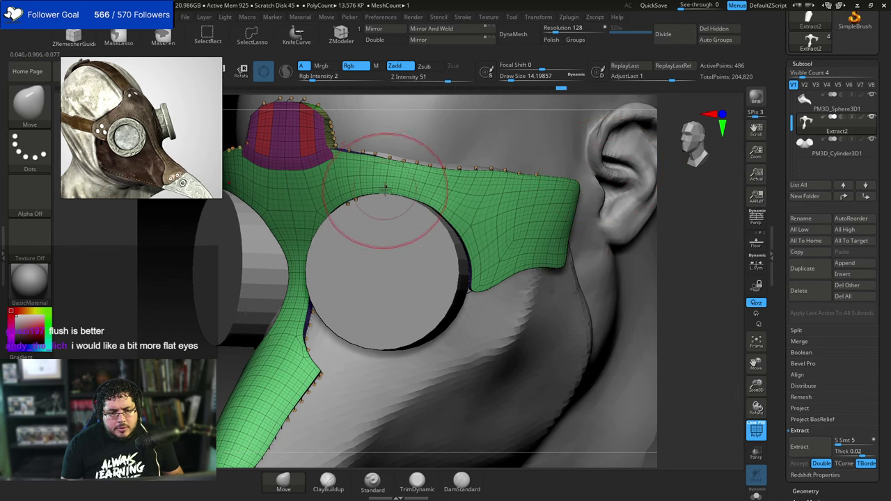
{"action": "key", "text": "space"}
{"action": "left_click_drag", "start_coordinate": [431, 203], "coordinate": [428, 204]}
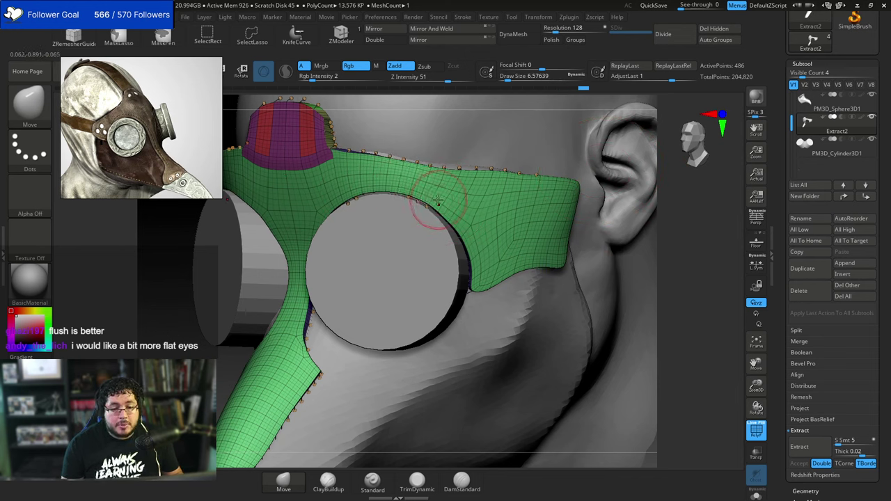
{"action": "left_click_drag", "start_coordinate": [688, 230], "coordinate": [691, 201]}
{"action": "mouse_move", "coordinate": [450, 238]}
{"action": "right_mouse_down"}
{"action": "mouse_move", "coordinate": [565, 211]}
{"action": "mouse_move", "coordinate": [565, 198]}
{"action": "right_mouse_up"}
{"action": "key", "text": "space"}
{"action": "left_click_drag", "start_coordinate": [382, 234], "coordinate": [388, 234]}
{"action": "key", "text": "space"}
{"action": "left_click_drag", "start_coordinate": [337, 205], "coordinate": [350, 194]}
{"action": "key", "text": "space"}
{"action": "key", "text": "space"}
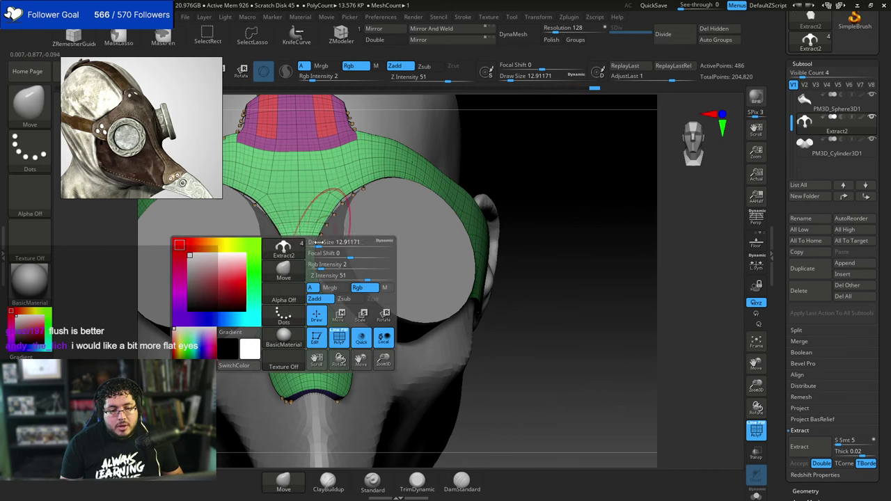
{"action": "key", "text": "bracketright"}
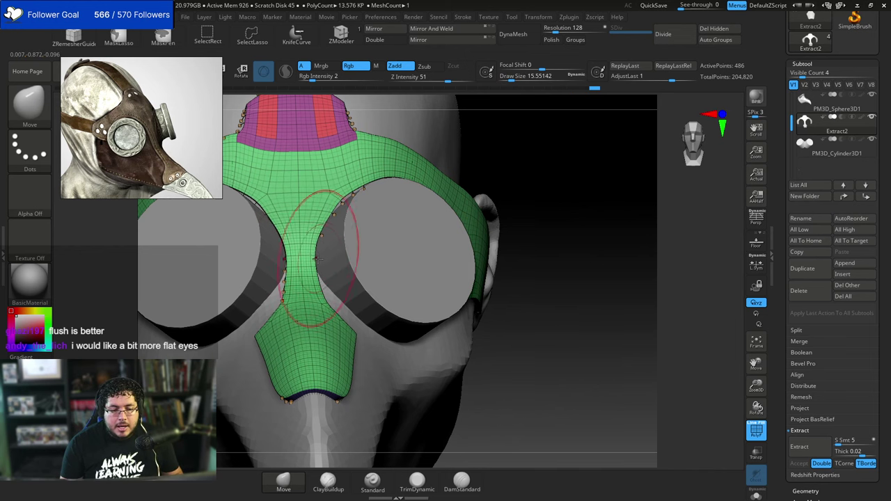
Even out the upper inner curve and top arch of the eye opening around the cylinder with the Move brush.
{"action": "left_click_drag", "start_coordinate": [581, 216], "coordinate": [525, 240]}
{"action": "key", "text": "space"}
{"action": "left_click_drag", "start_coordinate": [421, 219], "coordinate": [424, 219]}
{"action": "key", "text": "space"}
{"action": "left_click_drag", "start_coordinate": [342, 195], "coordinate": [344, 198]}
{"action": "key", "text": "space"}
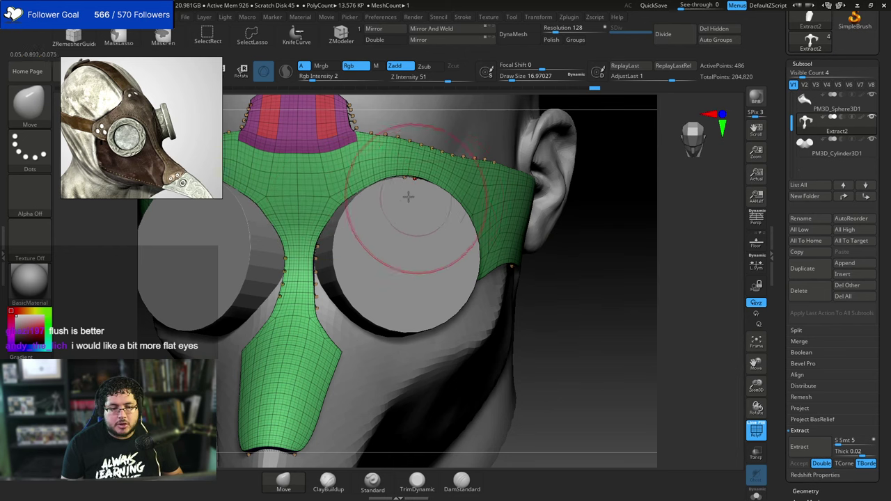
{"action": "left_click_drag", "start_coordinate": [555, 282], "coordinate": [487, 281]}
{"action": "key", "text": "space"}
{"action": "left_click_drag", "start_coordinate": [366, 203], "coordinate": [352, 183]}
{"action": "key", "text": "space"}
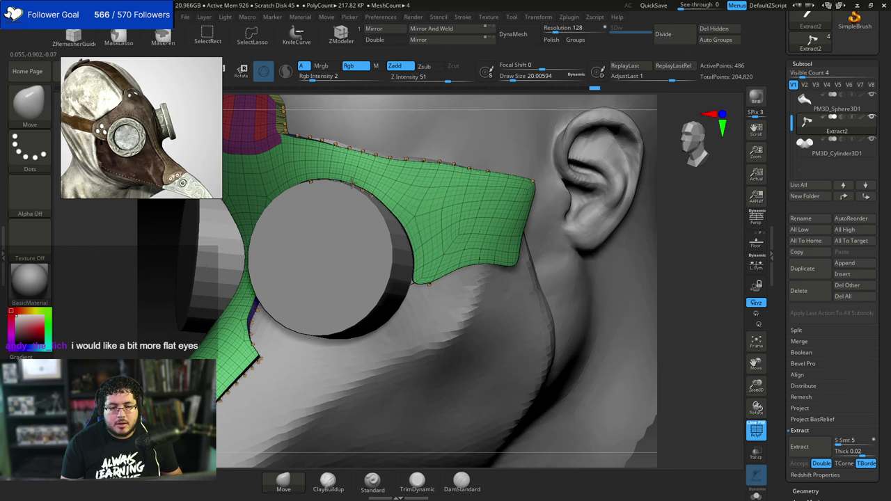
Close the remaining gaps between the goggle and the band's temple-side edge with a smaller Move brush.
{"action": "left_click_drag", "start_coordinate": [692, 230], "coordinate": [679, 187], "text": "alt"}
{"action": "mouse_move", "coordinate": [554, 192]}
{"action": "left_mouse_down"}
{"action": "mouse_move", "coordinate": [591, 191]}
{"action": "mouse_move", "coordinate": [561, 251]}
{"action": "mouse_move", "coordinate": [540, 255]}
{"action": "left_mouse_up"}
{"action": "key", "text": "space"}
{"action": "mouse_move", "coordinate": [360, 201]}
{"action": "left_mouse_down"}
{"action": "mouse_move", "coordinate": [346, 201]}
{"action": "mouse_move", "coordinate": [355, 205]}
{"action": "left_mouse_up"}
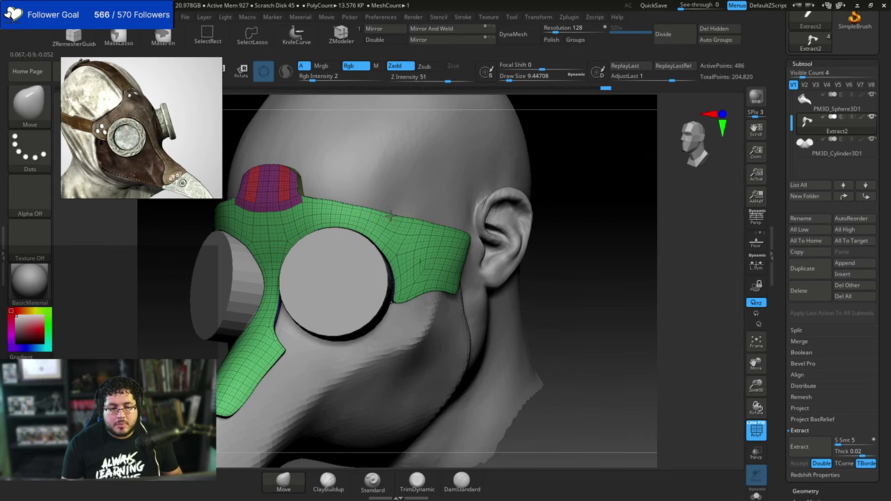
{"action": "mouse_move", "coordinate": [622, 201]}
{"action": "left_mouse_down"}
{"action": "mouse_move", "coordinate": [577, 196]}
{"action": "mouse_move", "coordinate": [608, 237]}
{"action": "mouse_move", "coordinate": [602, 244]}
{"action": "left_mouse_up"}
{"action": "key", "text": "space"}
{"action": "mouse_move", "coordinate": [358, 265]}
{"action": "left_mouse_down"}
{"action": "mouse_move", "coordinate": [381, 261]}
{"action": "mouse_move", "coordinate": [367, 258]}
{"action": "left_mouse_up"}
{"action": "key", "text": "space"}
{"action": "key", "text": "space"}
{"action": "key", "text": "space"}
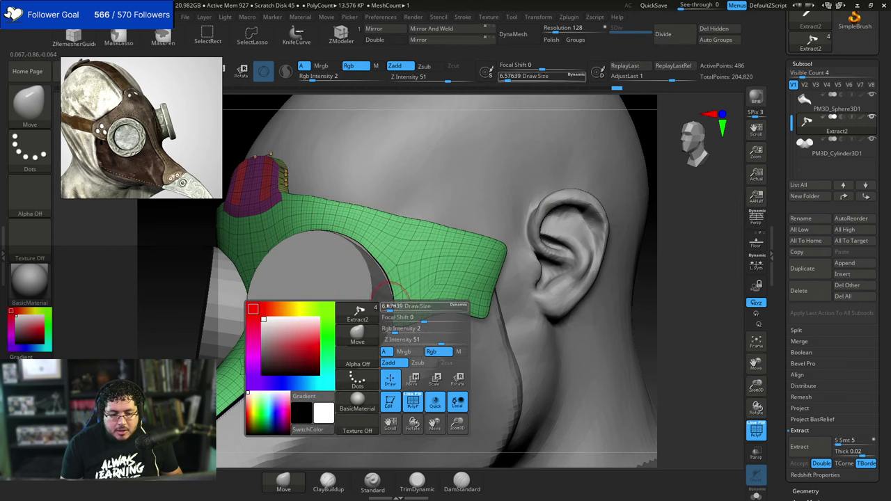
{"action": "left_click_drag", "start_coordinate": [390, 306], "coordinate": [394, 307]}
Turn off the polyframe display and check the whole mask from the front and sides.
{"action": "mouse_move", "coordinate": [648, 235]}
{"action": "left_mouse_down", "text": "alt"}
{"action": "mouse_move", "coordinate": [622, 233]}
{"action": "mouse_move", "coordinate": [578, 256]}
{"action": "left_mouse_up", "text": "alt"}
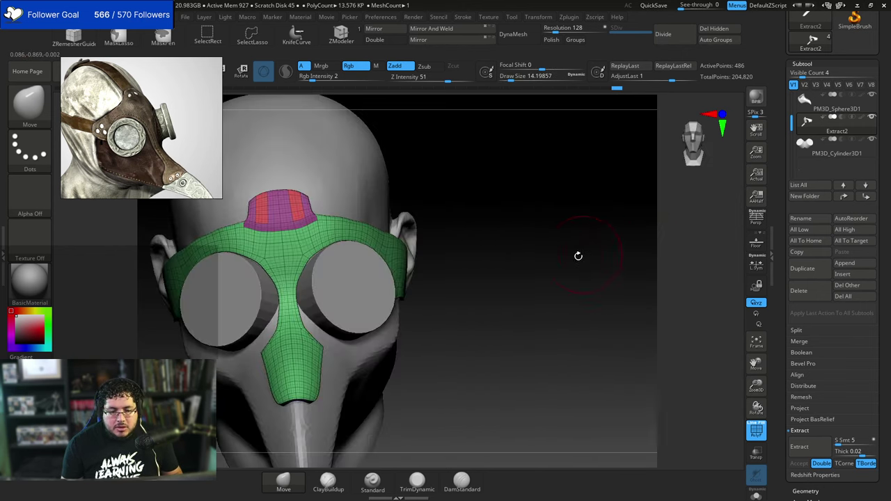
{"action": "right_click_drag", "start_coordinate": [578, 256], "coordinate": [486, 249]}
{"action": "left_click", "coordinate": [758, 433]}
{"action": "left_click_drag", "start_coordinate": [586, 281], "coordinate": [289, 240]}
{"action": "left_click_drag", "start_coordinate": [540, 175], "coordinate": [444, 243], "text": "alt"}
{"action": "left_click_drag", "start_coordinate": [308, 368], "coordinate": [341, 368]}
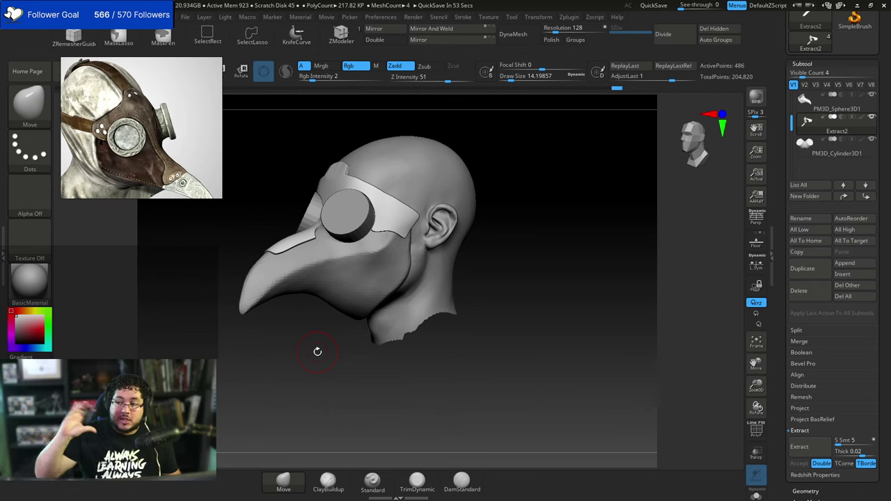
{"action": "left_click_drag", "start_coordinate": [518, 258], "coordinate": [453, 274]}
Make the goggle cylinders active, tilt them slightly and nudge their position over the eye openings with the transform gizmo.
{"action": "left_click", "coordinate": [326, 229], "text": "alt"}
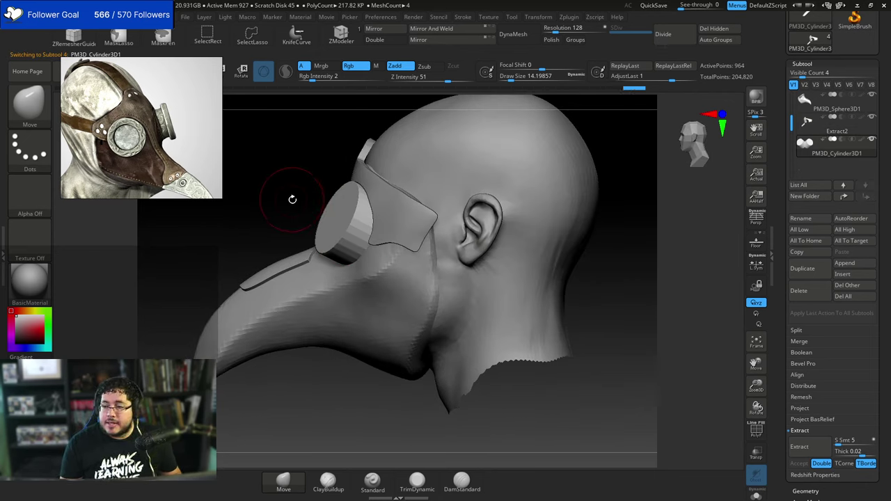
{"action": "key", "text": "r"}
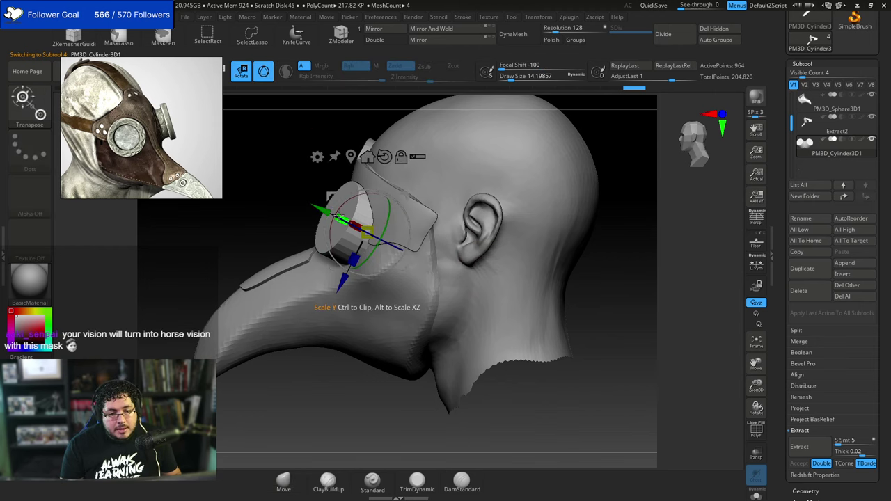
{"action": "left_click_drag", "start_coordinate": [302, 173], "coordinate": [283, 175]}
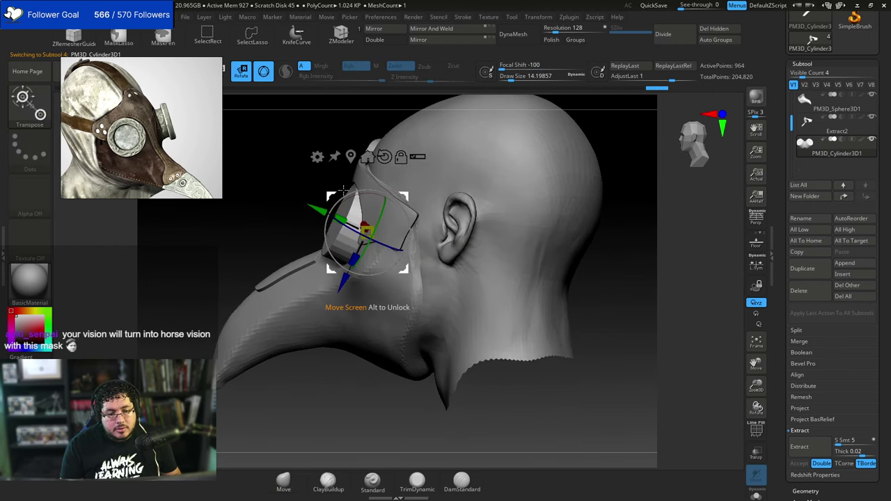
{"action": "left_click_drag", "start_coordinate": [354, 193], "coordinate": [351, 200]}
{"action": "left_click_drag", "start_coordinate": [348, 285], "coordinate": [349, 281]}
{"action": "left_click_drag", "start_coordinate": [315, 212], "coordinate": [311, 210]}
{"action": "key", "text": "q"}
{"action": "mouse_move", "coordinate": [287, 186]}
{"action": "left_mouse_down"}
{"action": "mouse_move", "coordinate": [364, 203]}
{"action": "mouse_move", "coordinate": [295, 189]}
{"action": "left_mouse_up"}
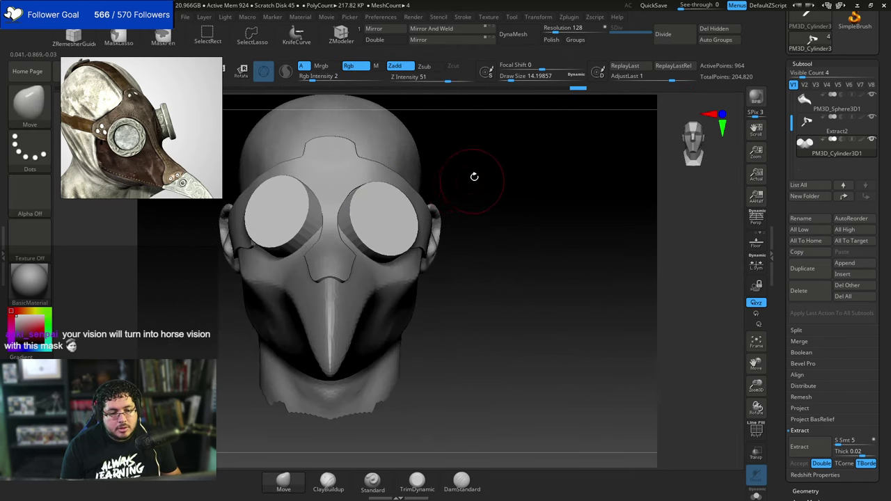
Make the PM3D_Sphere3D1 beak mask the active subtool and quick-save the project.
{"action": "left_click_drag", "start_coordinate": [474, 175], "coordinate": [381, 126]}
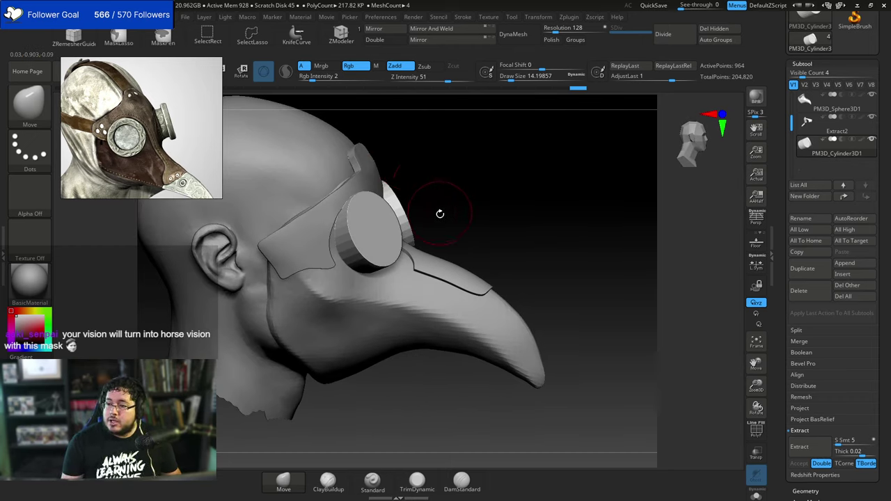
{"action": "left_click_drag", "start_coordinate": [465, 219], "coordinate": [502, 207]}
{"action": "left_click", "coordinate": [362, 246], "text": "alt"}
{"action": "left_click", "coordinate": [653, 6]}
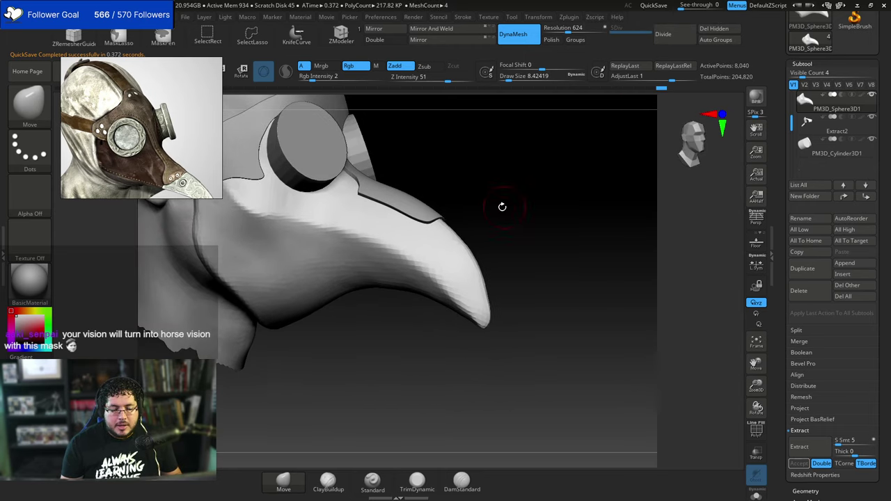
Compare the front of the beak with the beak tip in the reference image.
{"action": "left_click_drag", "start_coordinate": [504, 173], "coordinate": [390, 188]}
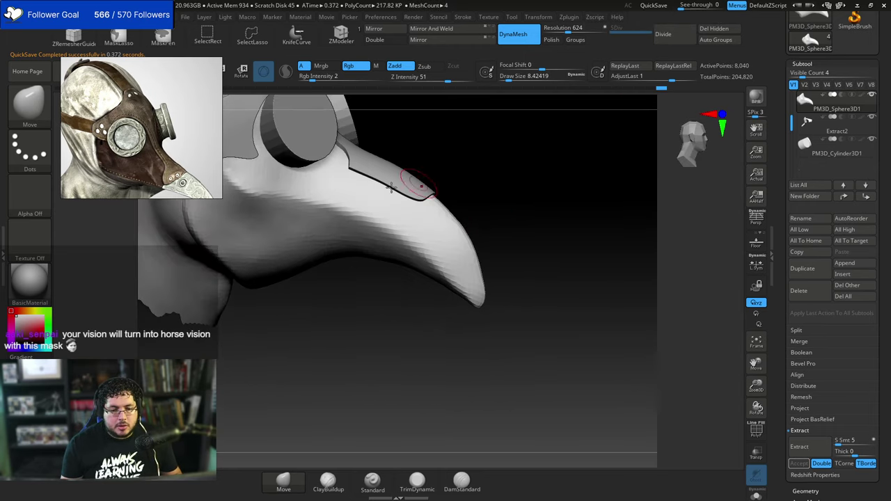
{"action": "middle_click_drag", "start_coordinate": [166, 150], "coordinate": [156, 136]}
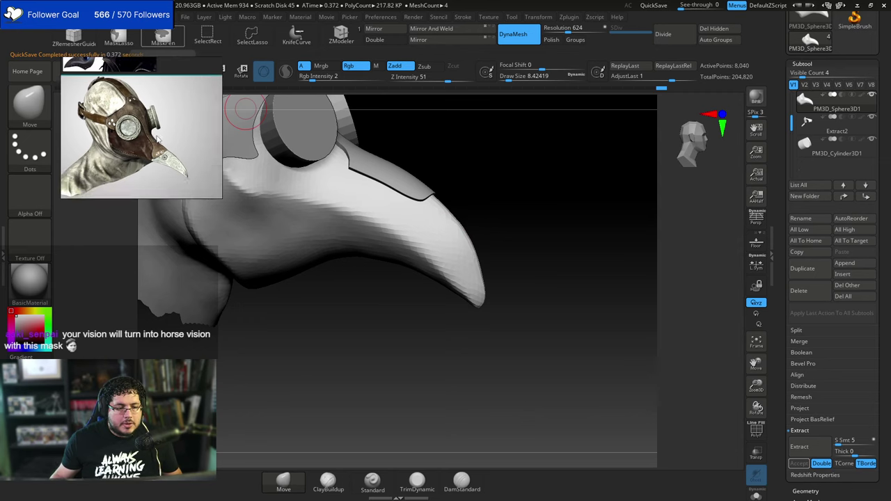
{"action": "mouse_move", "coordinate": [503, 185]}
{"action": "left_mouse_down"}
{"action": "mouse_move", "coordinate": [453, 196]}
{"action": "mouse_move", "coordinate": [543, 198]}
{"action": "left_mouse_up"}
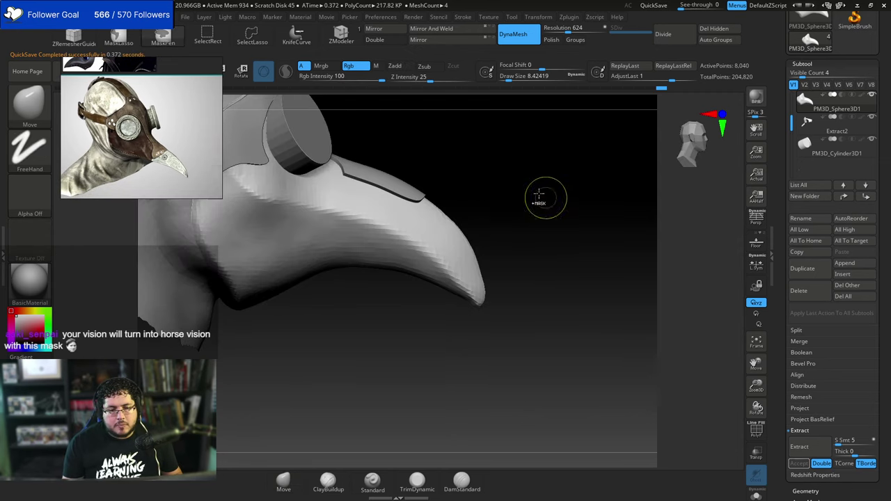
Choose the MaskLasso brush and try to mask the front section of the beak.
{"action": "left_click", "coordinate": [126, 39], "text": "ctrl"}
{"action": "mouse_move", "coordinate": [524, 333]}
{"action": "left_mouse_down", "text": "ctrl"}
{"action": "mouse_move", "coordinate": [482, 213]}
{"action": "mouse_move", "coordinate": [409, 208]}
{"action": "mouse_move", "coordinate": [378, 217]}
{"action": "mouse_move", "coordinate": [423, 303]}
{"action": "left_mouse_up", "text": "ctrl"}
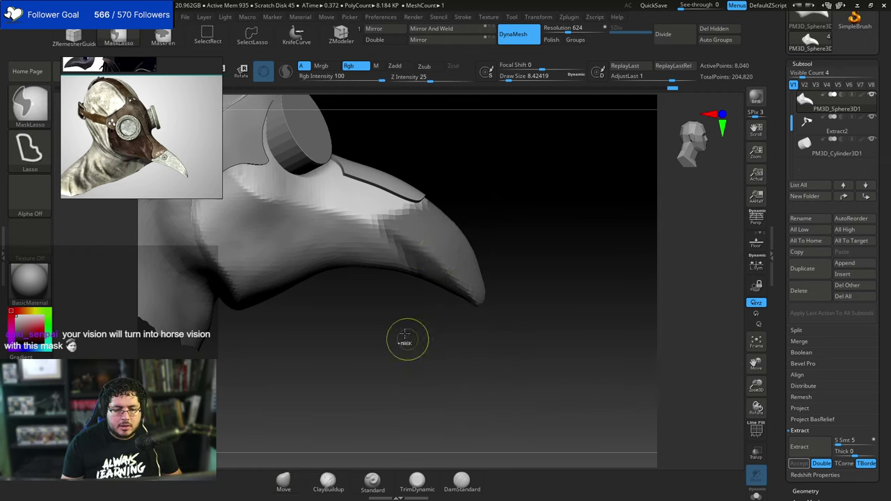
{"action": "key", "text": "ctrl+z"}
Raise the beak mask's DynaMesh resolution to 1064 and remesh it.
{"action": "mouse_move", "coordinate": [493, 194]}
{"action": "left_mouse_down", "text": "ctrl"}
{"action": "mouse_move", "coordinate": [424, 198]}
{"action": "mouse_move", "coordinate": [424, 206]}
{"action": "left_mouse_up", "text": "ctrl"}
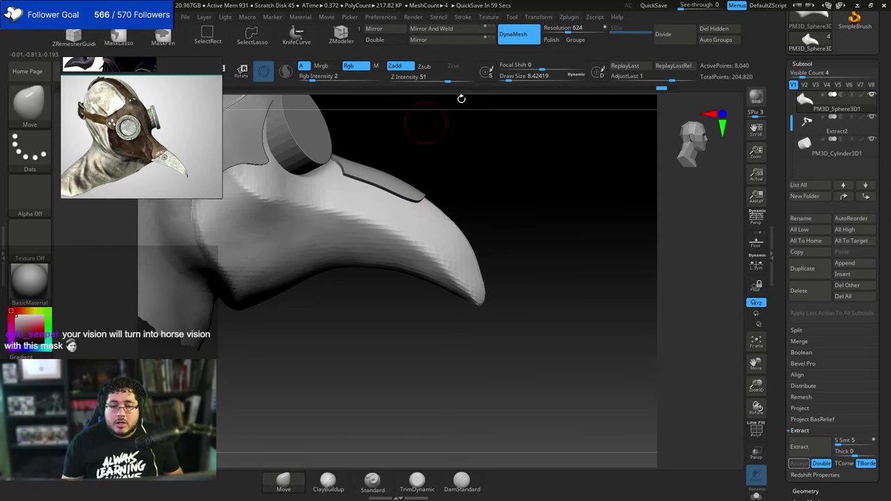
{"action": "left_click_drag", "start_coordinate": [570, 30], "coordinate": [576, 32]}
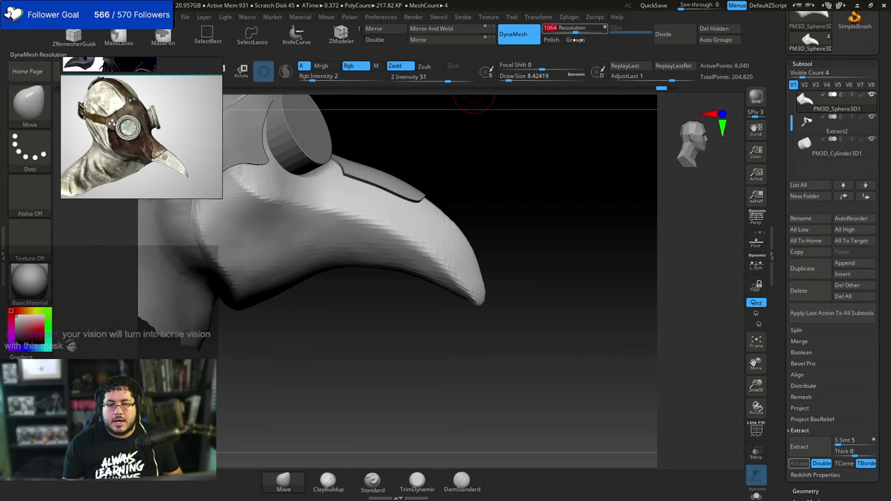
{"action": "mouse_move", "coordinate": [504, 187]}
{"action": "left_mouse_down", "text": "ctrl"}
{"action": "mouse_move", "coordinate": [492, 174]}
{"action": "mouse_move", "coordinate": [483, 183]}
{"action": "left_mouse_up", "text": "ctrl"}
{"action": "left_click_drag", "start_coordinate": [513, 233], "coordinate": [470, 183], "text": "ctrl"}
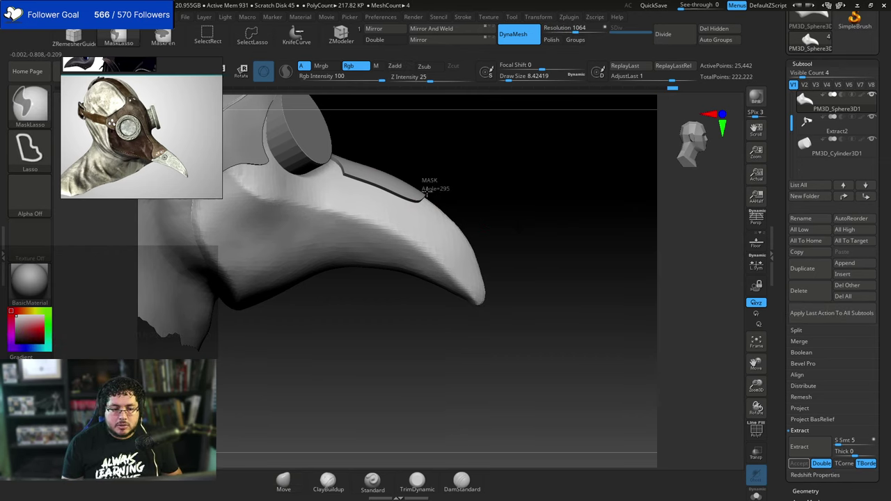
Lasso-mask the front of the beak from the nose plate's end around the tip, matching the metal tip in the reference image.
{"action": "mouse_move", "coordinate": [397, 207]}
{"action": "left_mouse_down", "text": "ctrl"}
{"action": "mouse_move", "coordinate": [373, 215]}
{"action": "mouse_move", "coordinate": [415, 265]}
{"action": "mouse_move", "coordinate": [519, 320]}
{"action": "left_mouse_up", "text": "ctrl"}
{"action": "key", "text": "ctrl+z"}
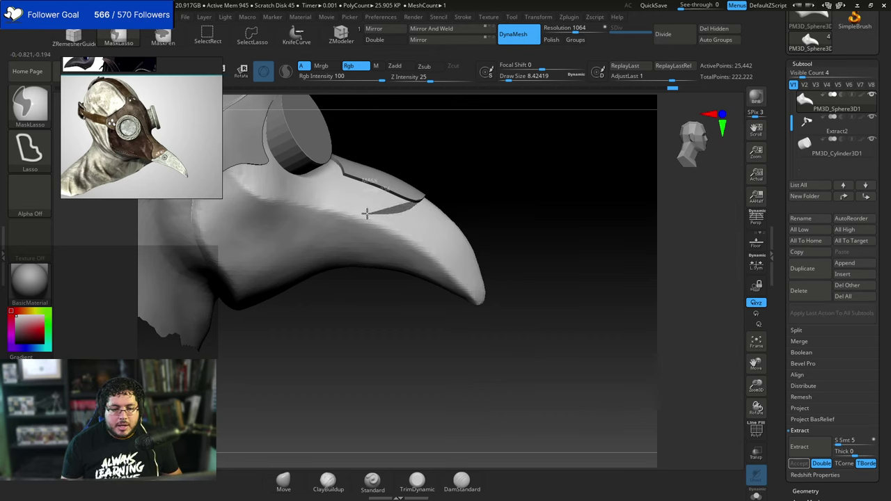
{"action": "mouse_move", "coordinate": [367, 227]}
{"action": "left_mouse_down", "text": "ctrl"}
{"action": "mouse_move", "coordinate": [405, 245]}
{"action": "mouse_move", "coordinate": [450, 300]}
{"action": "mouse_move", "coordinate": [512, 349]}
{"action": "left_mouse_up", "text": "ctrl"}
{"action": "mouse_move", "coordinate": [532, 293]}
{"action": "left_mouse_down"}
{"action": "mouse_move", "coordinate": [518, 306]}
{"action": "mouse_move", "coordinate": [455, 310]}
{"action": "mouse_move", "coordinate": [527, 318]}
{"action": "mouse_move", "coordinate": [540, 292]}
{"action": "mouse_move", "coordinate": [533, 286]}
{"action": "left_mouse_up"}
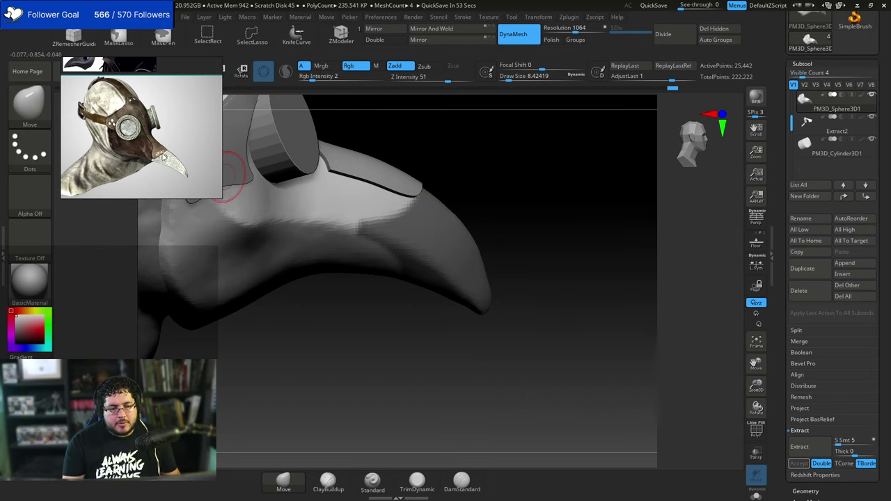
{"action": "left_click_drag", "start_coordinate": [474, 201], "coordinate": [590, 200]}
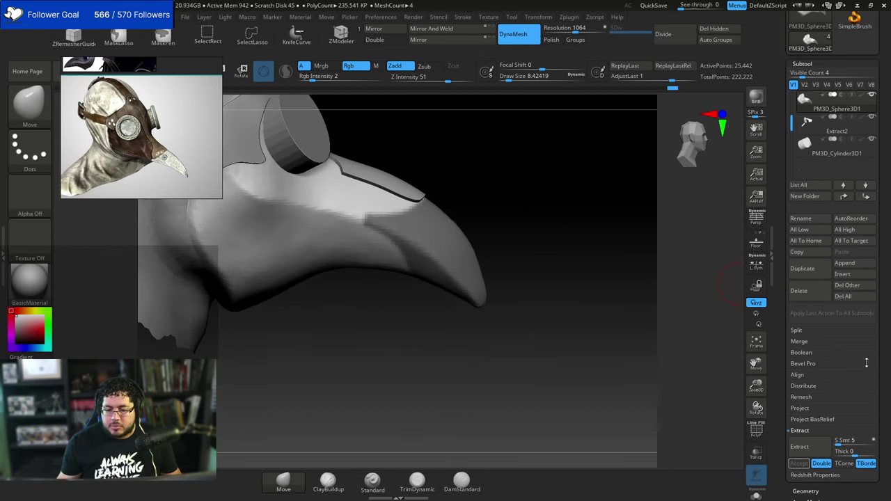
Extract the masked beak tip with Thick 0, accept it as a new subtool and isolate it.
{"action": "left_click_drag", "start_coordinate": [886, 346], "coordinate": [853, 324]}
{"action": "left_click", "coordinate": [816, 382]}
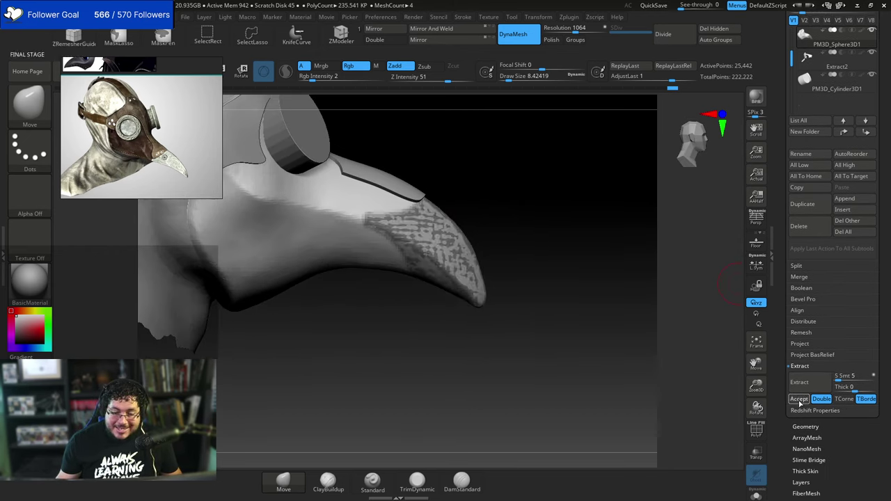
{"action": "left_click", "coordinate": [798, 398]}
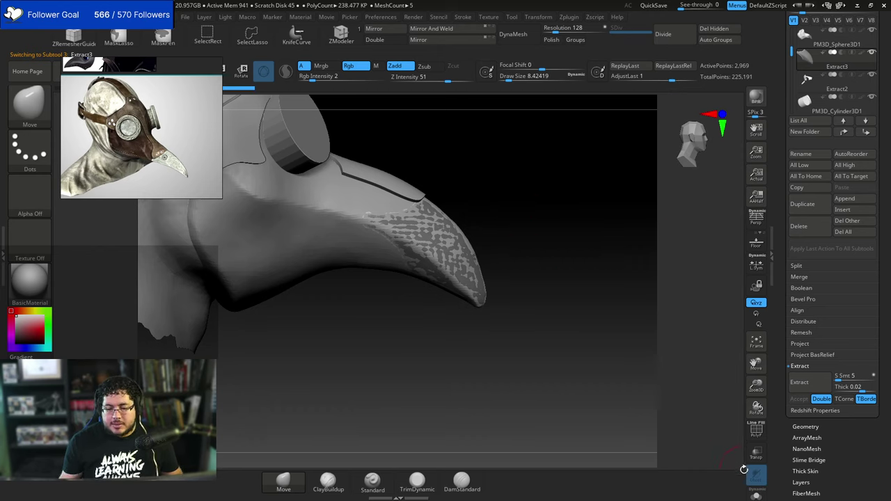
{"action": "left_click", "coordinate": [755, 494]}
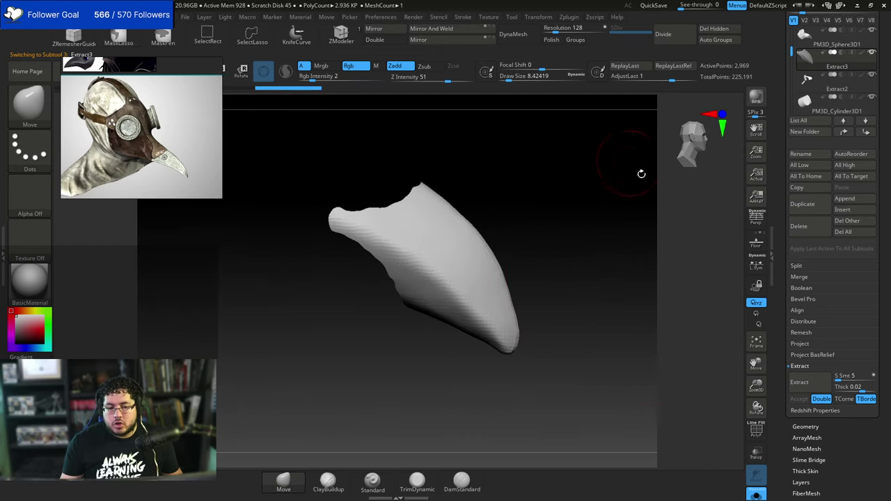
ZRemesh the extracted beak tip with the Half option and turn on the polyframe display.
{"action": "left_click_drag", "start_coordinate": [876, 253], "coordinate": [850, 173]}
{"action": "left_click", "coordinate": [813, 311]}
{"action": "left_click_drag", "start_coordinate": [837, 317], "coordinate": [837, 271]}
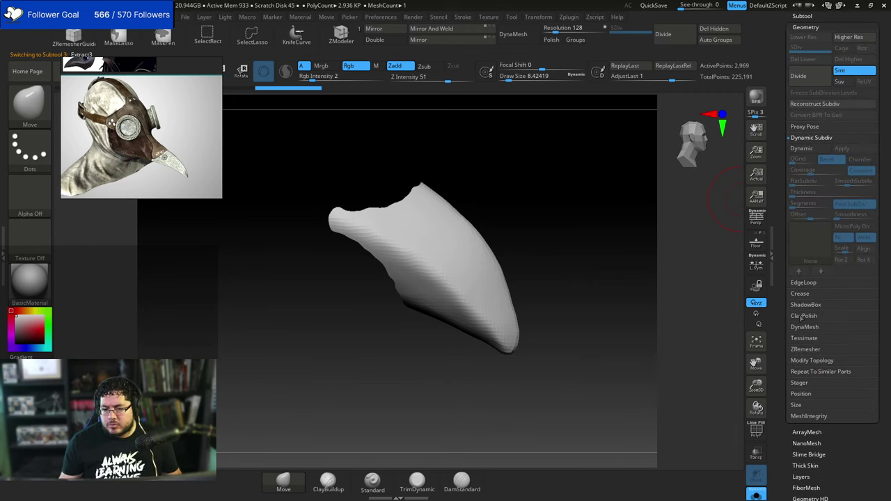
{"action": "left_click", "coordinate": [804, 349]}
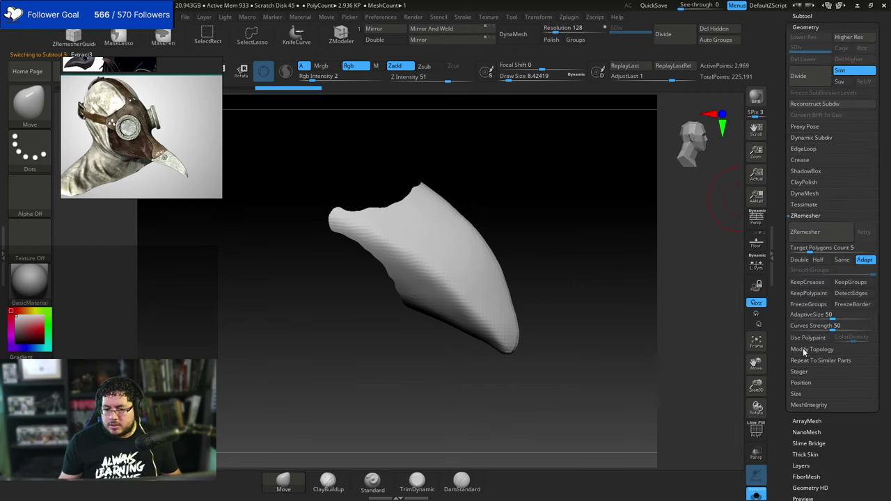
{"action": "left_click", "coordinate": [805, 232]}
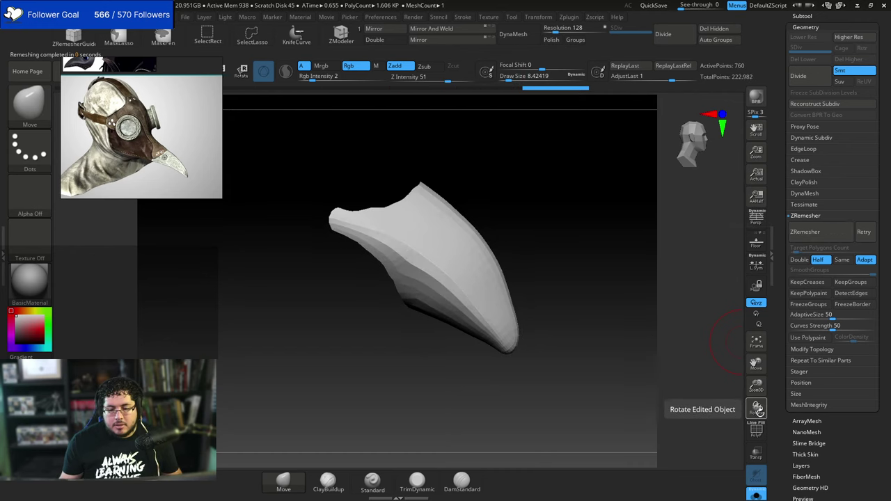
{"action": "left_click", "coordinate": [756, 429]}
{"action": "left_click_drag", "start_coordinate": [570, 299], "coordinate": [596, 300]}
Smooth the beak tip's edges with Polish By Features and check the shape from both sides.
{"action": "left_click_drag", "start_coordinate": [882, 242], "coordinate": [874, 83]}
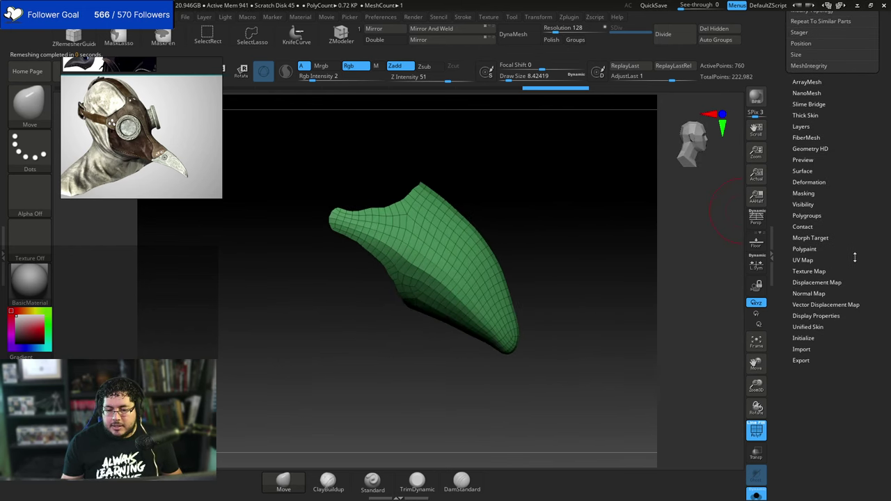
{"action": "left_click_drag", "start_coordinate": [828, 173], "coordinate": [805, 205]}
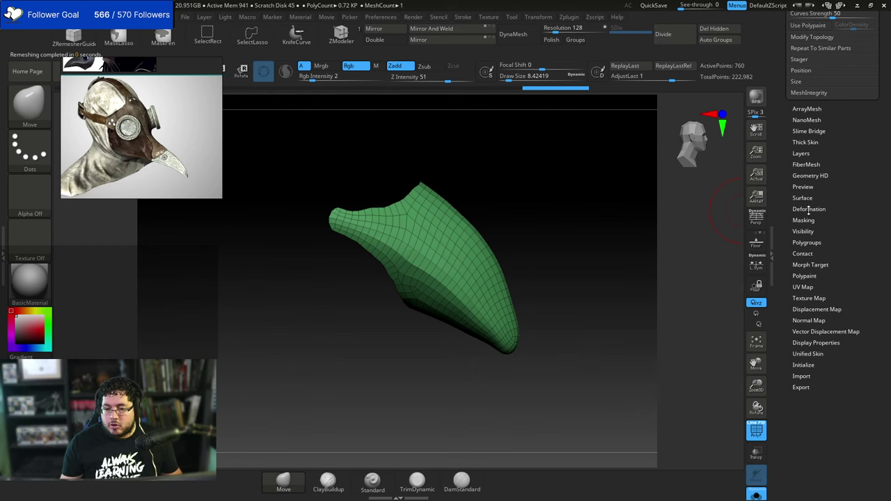
{"action": "left_click", "coordinate": [809, 208]}
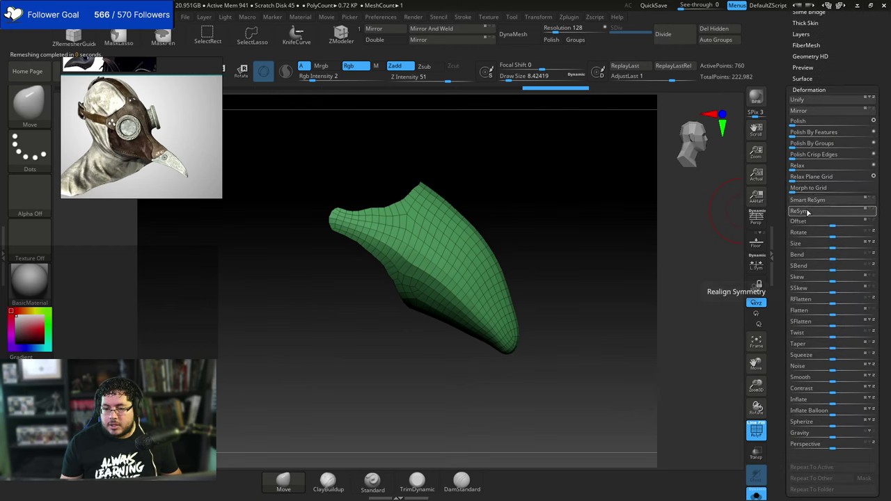
{"action": "left_click", "coordinate": [798, 135]}
{"action": "left_click", "coordinate": [798, 133]}
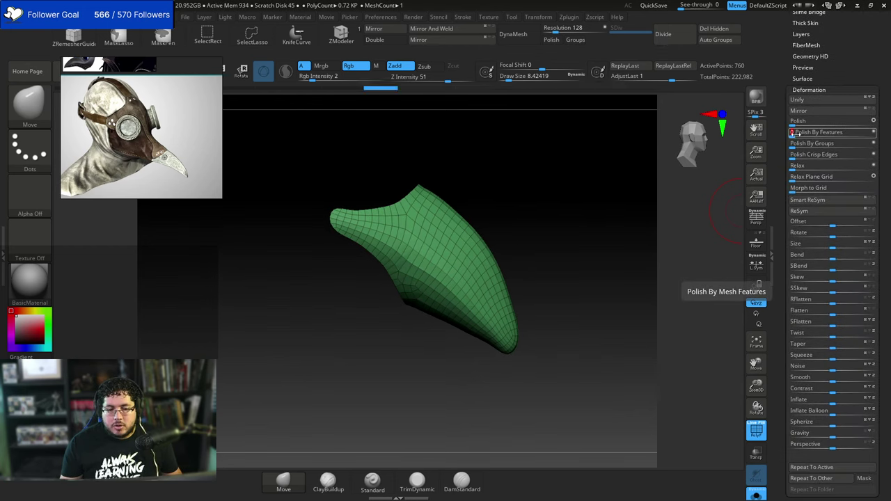
{"action": "left_click_drag", "start_coordinate": [581, 244], "coordinate": [555, 234]}
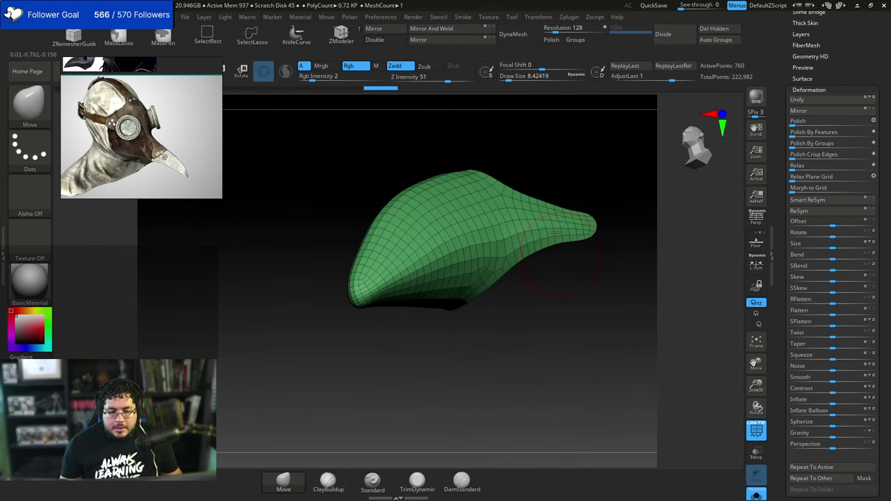
{"action": "left_click_drag", "start_coordinate": [628, 263], "coordinate": [603, 294]}
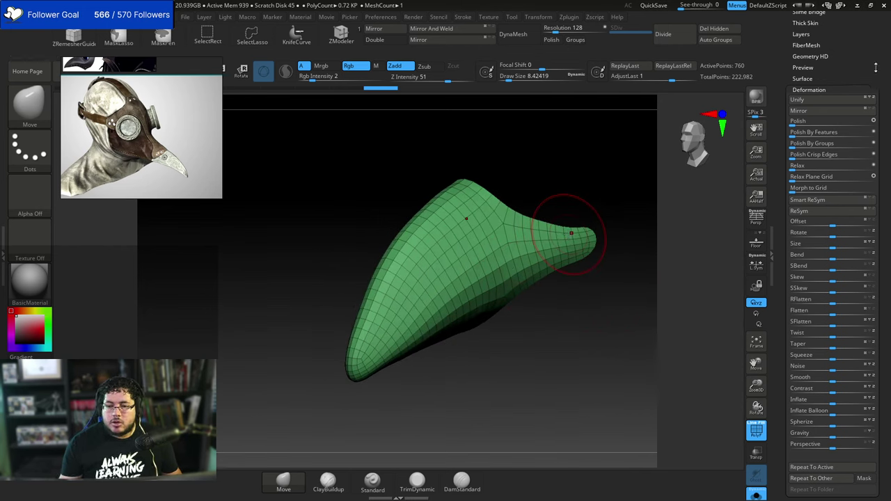
Turn on Dynamic Subdiv for the beak tip with a thickness of about 0.00227 and show all subtools again.
{"action": "left_click_drag", "start_coordinate": [875, 67], "coordinate": [833, 128]}
{"action": "left_click", "coordinate": [838, 130]}
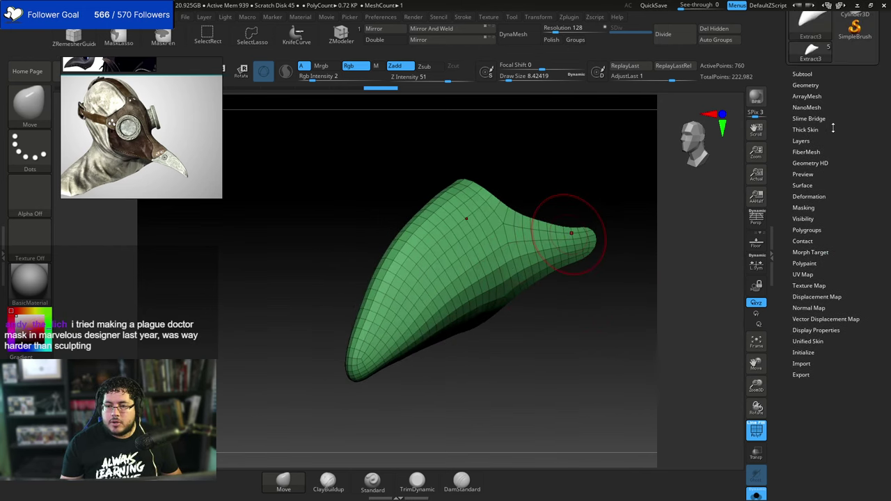
{"action": "left_click", "coordinate": [806, 84]}
{"action": "left_click", "coordinate": [870, 240]}
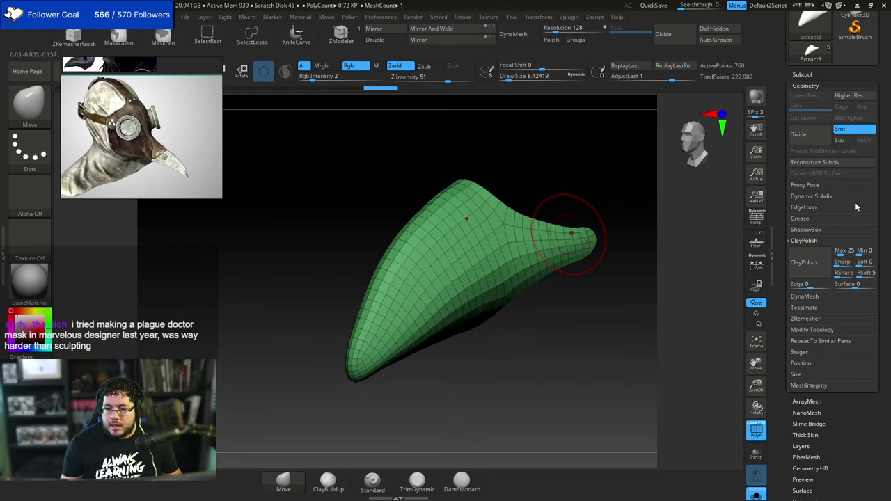
{"action": "left_click", "coordinate": [810, 196]}
{"action": "left_click", "coordinate": [801, 207]}
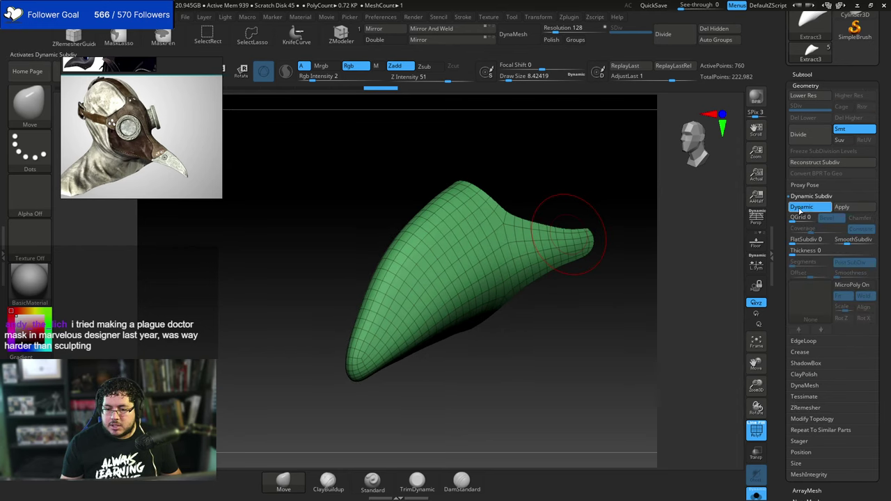
{"action": "left_click_drag", "start_coordinate": [793, 254], "coordinate": [810, 253]}
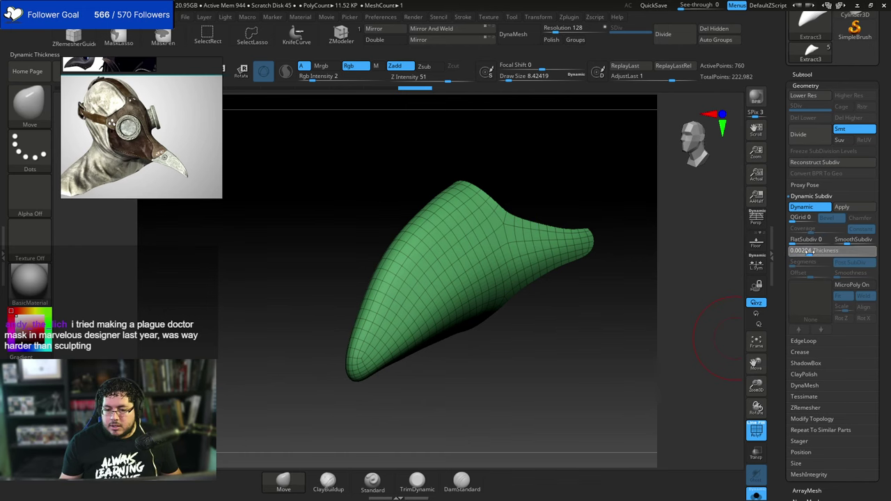
{"action": "left_click", "coordinate": [757, 496]}
Make the nose bridge plate Extract2 active and pull its front end forward over the beak tip with the Move brush.
{"action": "left_click_drag", "start_coordinate": [573, 413], "coordinate": [624, 342]}
{"action": "left_click_drag", "start_coordinate": [552, 235], "coordinate": [578, 278]}
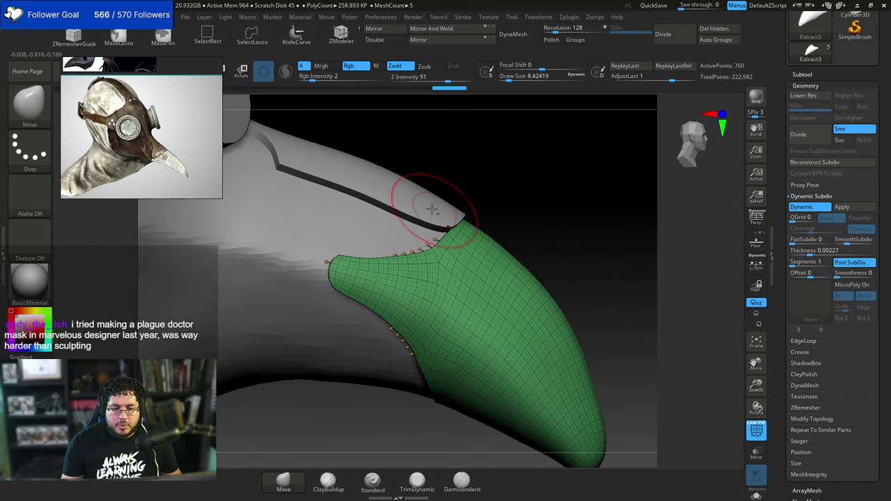
{"action": "left_click", "coordinate": [432, 207], "text": "alt"}
{"action": "key", "text": "b"}
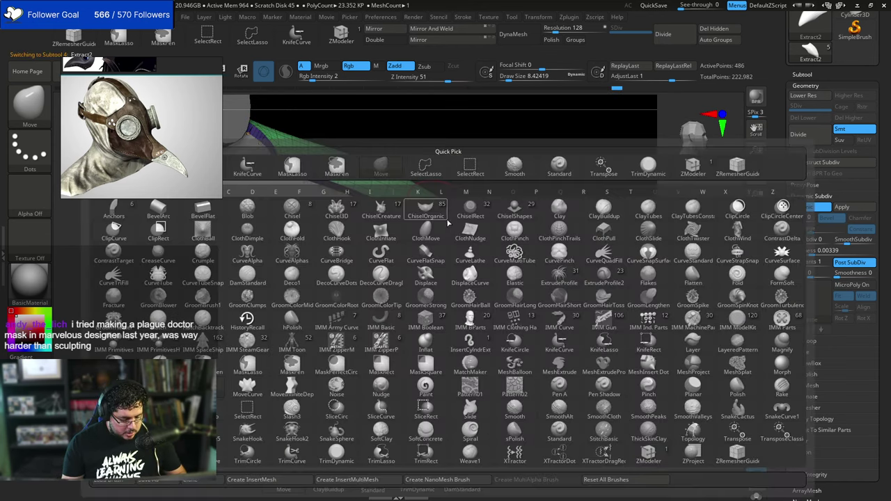
{"action": "key", "text": "m"}
{"action": "key", "text": "v"}
{"action": "key", "text": "space"}
{"action": "left_click", "coordinate": [461, 208]}
{"action": "mouse_move", "coordinate": [464, 213]}
{"action": "left_mouse_down"}
{"action": "mouse_move", "coordinate": [478, 222]}
{"action": "mouse_move", "coordinate": [497, 211]}
{"action": "mouse_move", "coordinate": [452, 217]}
{"action": "mouse_move", "coordinate": [485, 221]}
{"action": "mouse_move", "coordinate": [511, 207]}
{"action": "left_mouse_up"}
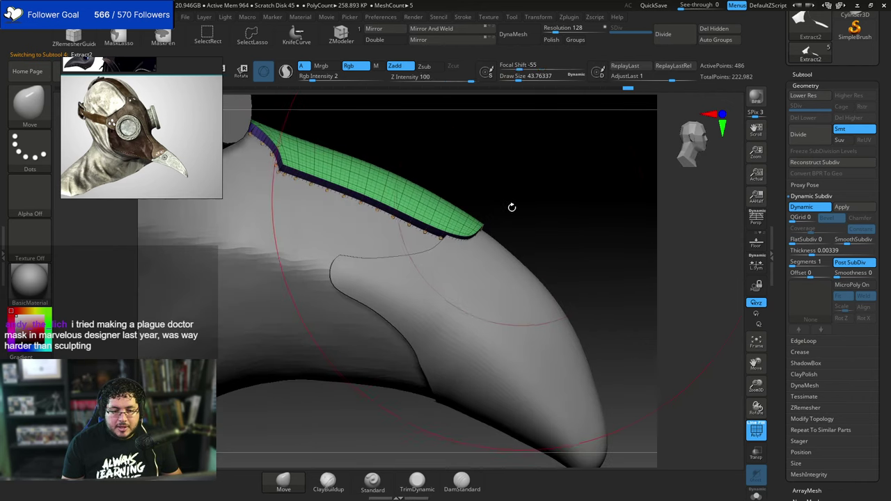
Try to pull the nose plate's front end down against the beak with the Move brush at a draw size of about 23.
{"action": "key", "text": "space"}
{"action": "left_click", "coordinate": [459, 223]}
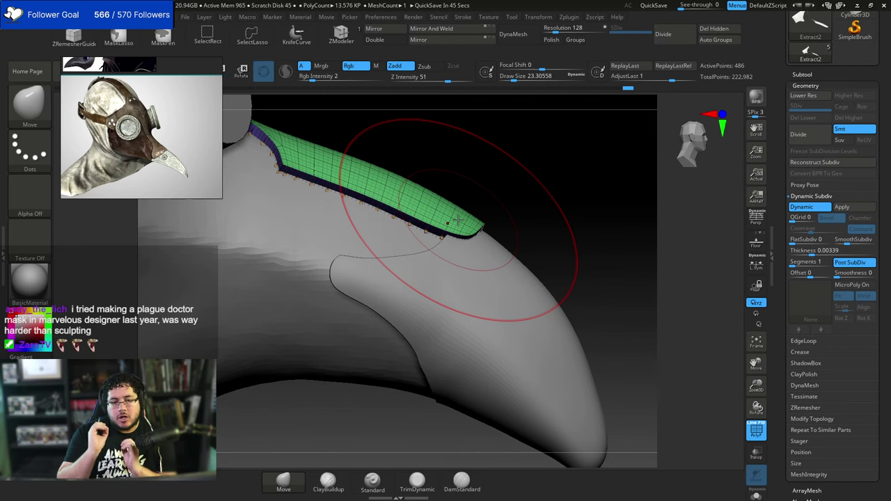
{"action": "mouse_move", "coordinate": [482, 231]}
{"action": "left_mouse_down"}
{"action": "mouse_move", "coordinate": [460, 223]}
{"action": "mouse_move", "coordinate": [464, 244]}
{"action": "left_mouse_up"}
{"action": "mouse_move", "coordinate": [464, 244]}
{"action": "right_mouse_down"}
{"action": "mouse_move", "coordinate": [477, 230]}
{"action": "mouse_move", "coordinate": [463, 221]}
{"action": "right_mouse_up"}
{"action": "key", "text": "ctrl+z"}
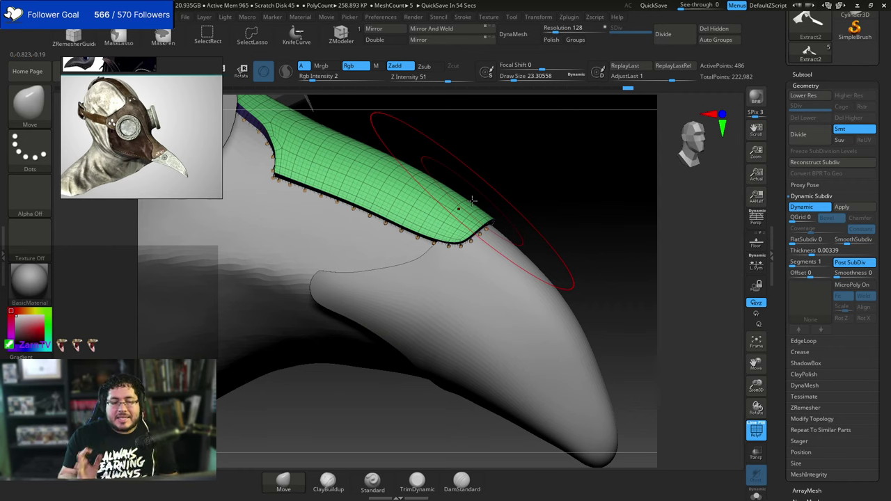
Set the Move brush's draw size to about 11.7 for finer adjustments while viewing the beak from the side.
{"action": "mouse_move", "coordinate": [572, 224]}
{"action": "left_mouse_down"}
{"action": "mouse_move", "coordinate": [549, 242]}
{"action": "mouse_move", "coordinate": [554, 237]}
{"action": "left_mouse_up"}
{"action": "key", "text": "space"}
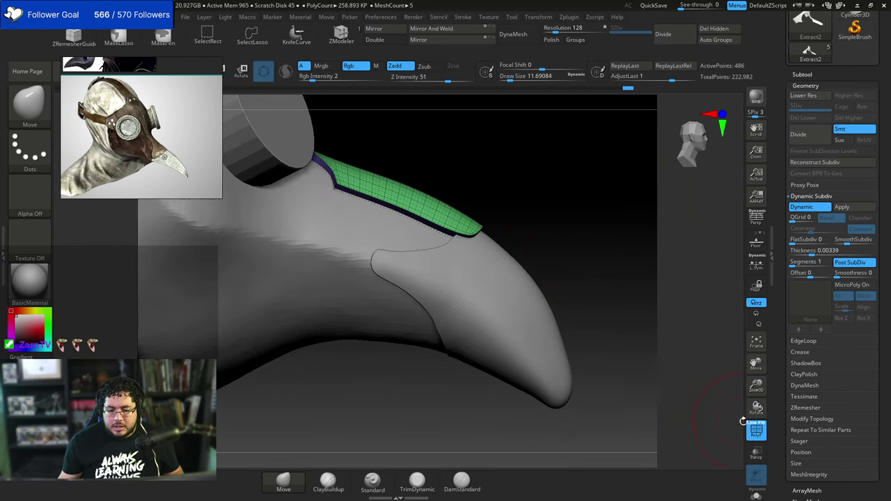
Hide the polygon wireframe and make the beak-tip plate the active subtool.
{"action": "left_click", "coordinate": [751, 428]}
{"action": "left_click_drag", "start_coordinate": [632, 292], "coordinate": [584, 245]}
{"action": "left_click_drag", "start_coordinate": [584, 246], "coordinate": [529, 271]}
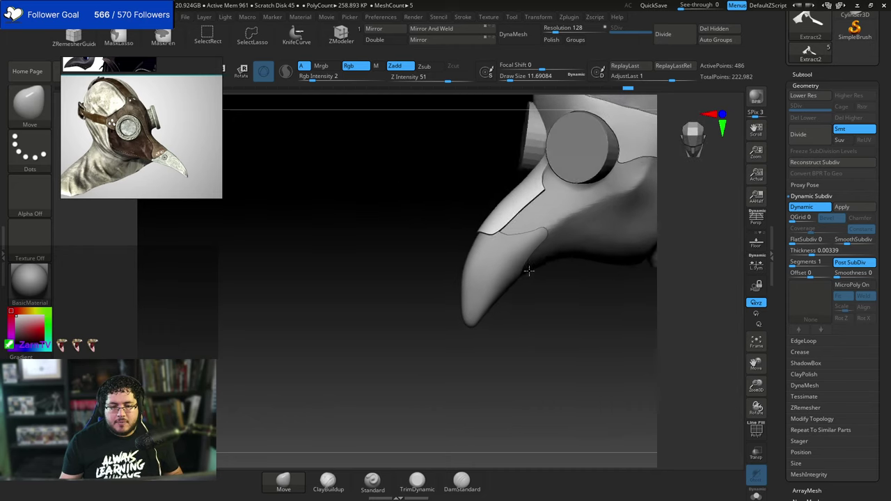
{"action": "right_click_drag", "start_coordinate": [528, 272], "coordinate": [519, 266]}
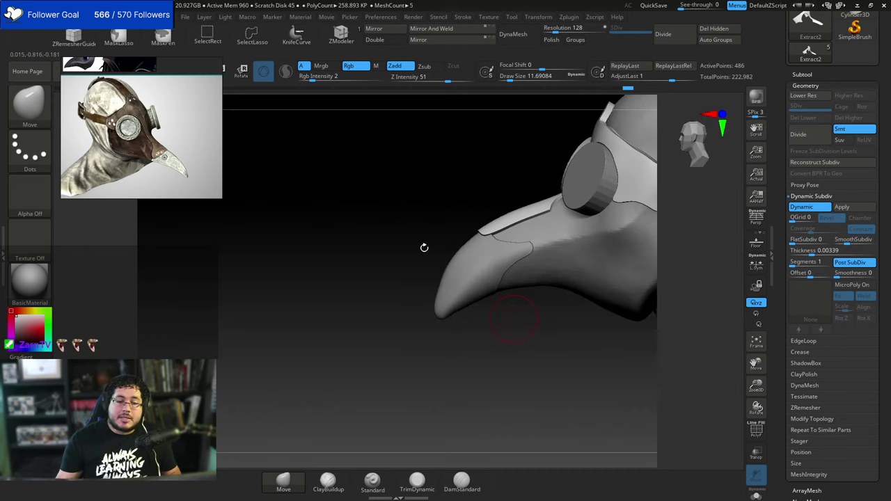
{"action": "left_click_drag", "start_coordinate": [473, 363], "coordinate": [632, 304]}
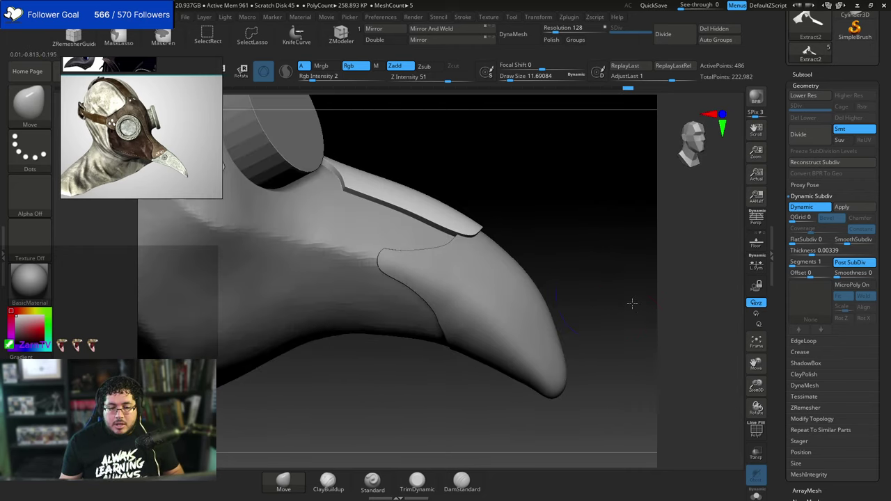
{"action": "left_click", "coordinate": [479, 296], "text": "alt"}
{"action": "left_click_drag", "start_coordinate": [567, 266], "coordinate": [553, 237], "text": "alt"}
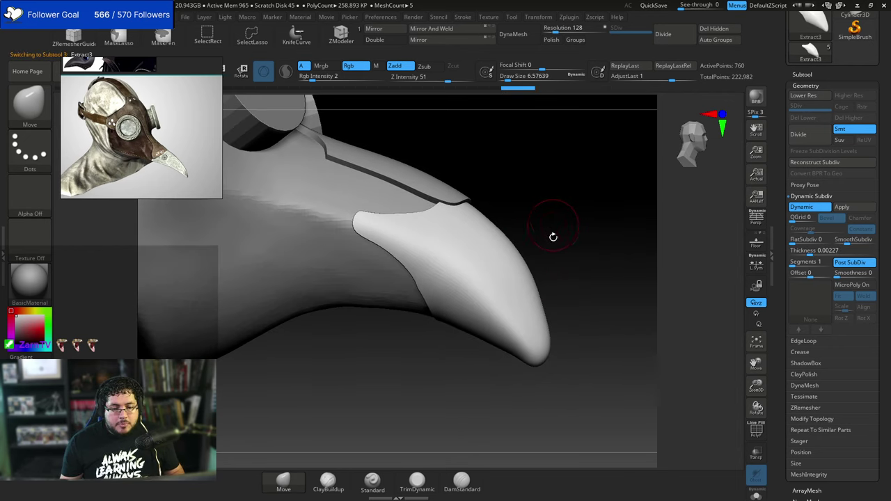
{"action": "mouse_move", "coordinate": [552, 236]}
{"action": "right_mouse_down"}
{"action": "mouse_move", "coordinate": [596, 250]}
{"action": "mouse_move", "coordinate": [562, 243]}
{"action": "right_mouse_up"}
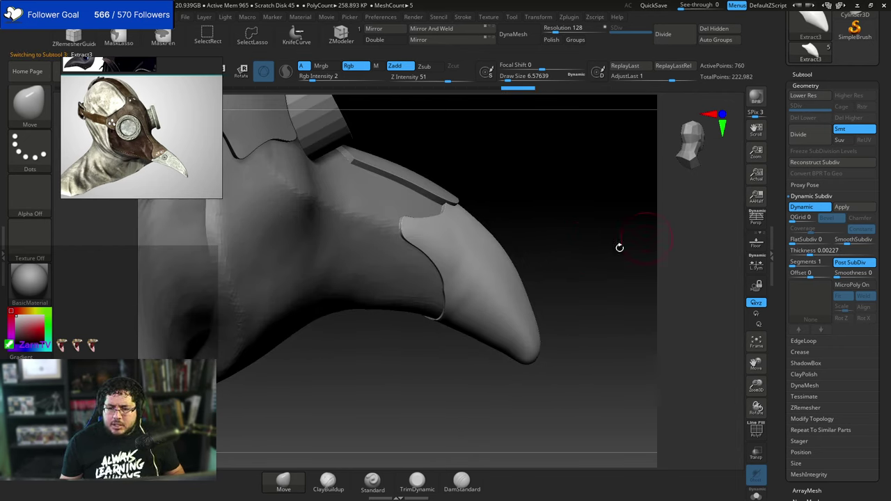
{"action": "left_click_drag", "start_coordinate": [620, 248], "coordinate": [532, 274]}
{"action": "left_click_drag", "start_coordinate": [545, 228], "coordinate": [533, 241]}
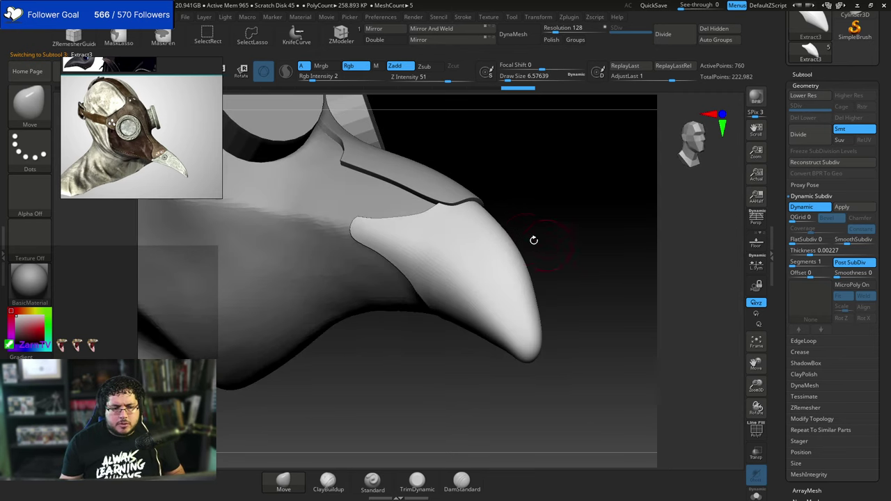
{"action": "left_click_drag", "start_coordinate": [573, 218], "coordinate": [566, 263]}
{"action": "right_click_drag", "start_coordinate": [565, 263], "coordinate": [567, 229]}
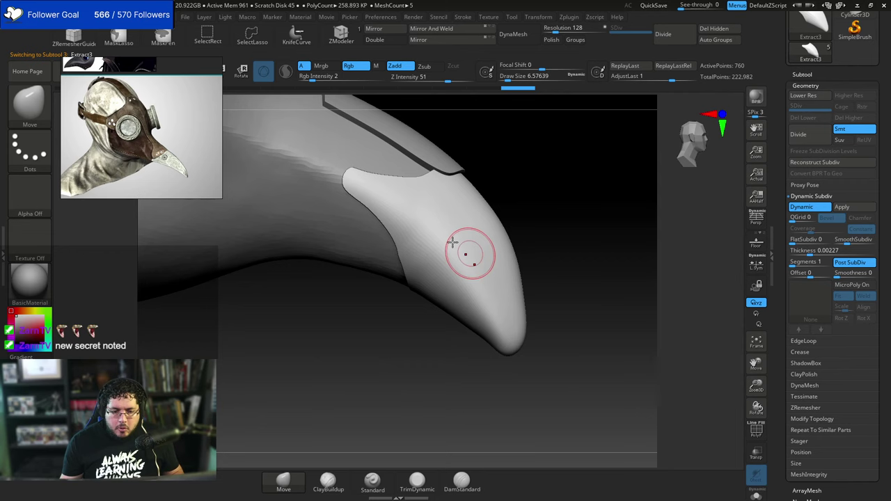
With dynamic subdivision off and the wireframe shown, insert two edge loops along the beak-tip plate's side using ZModeler.
{"action": "left_click", "coordinate": [812, 208]}
{"action": "left_click", "coordinate": [801, 207]}
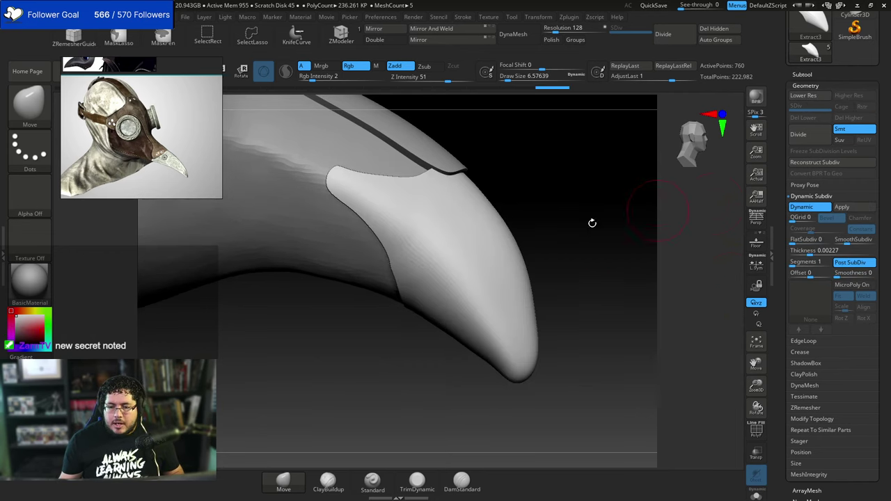
{"action": "left_click", "coordinate": [341, 35]}
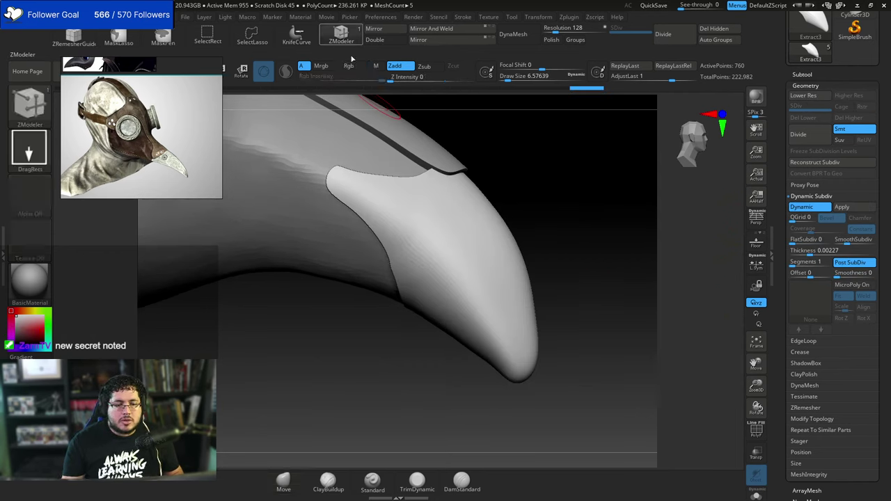
{"action": "left_click", "coordinate": [754, 430]}
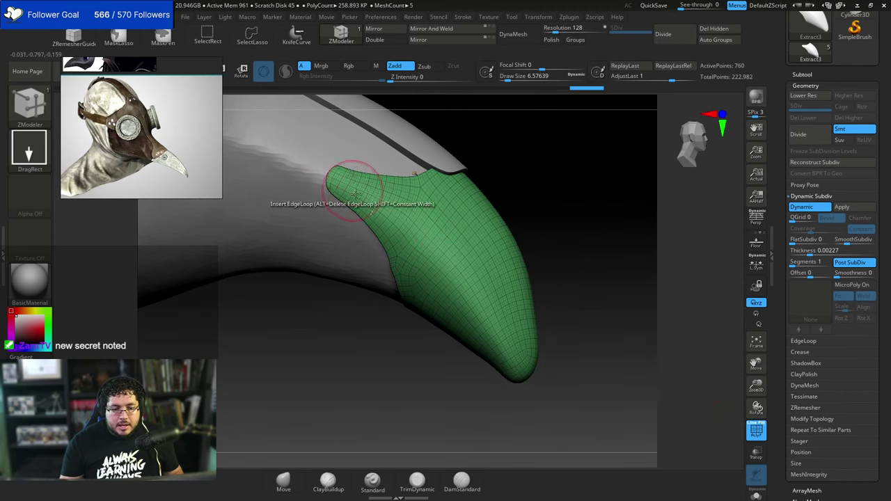
{"action": "left_click_drag", "start_coordinate": [549, 244], "coordinate": [702, 217]}
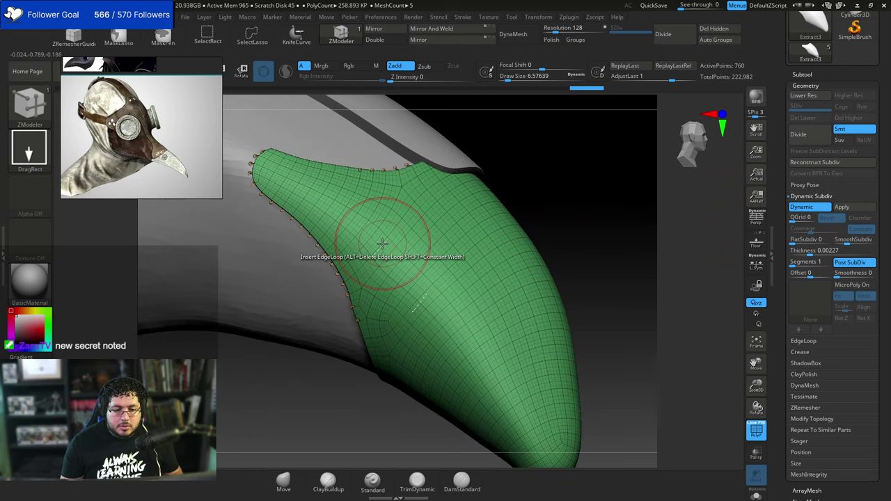
{"action": "left_click", "coordinate": [809, 208]}
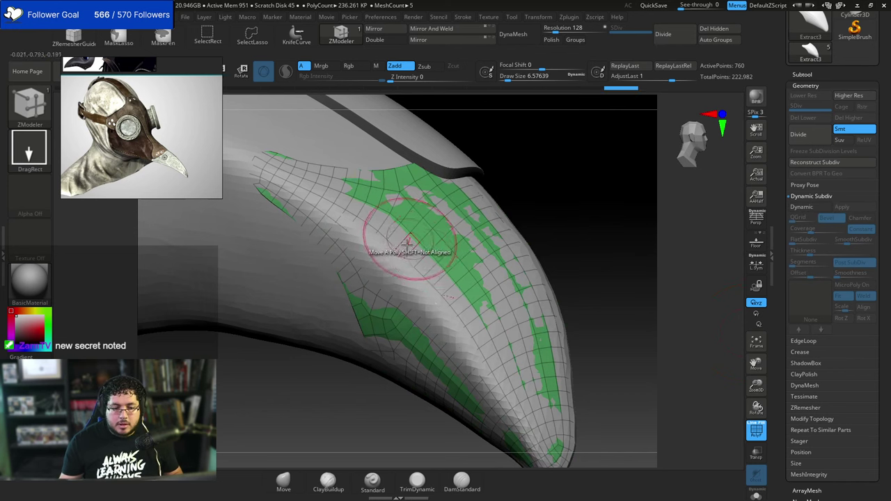
{"action": "left_click", "coordinate": [286, 185]}
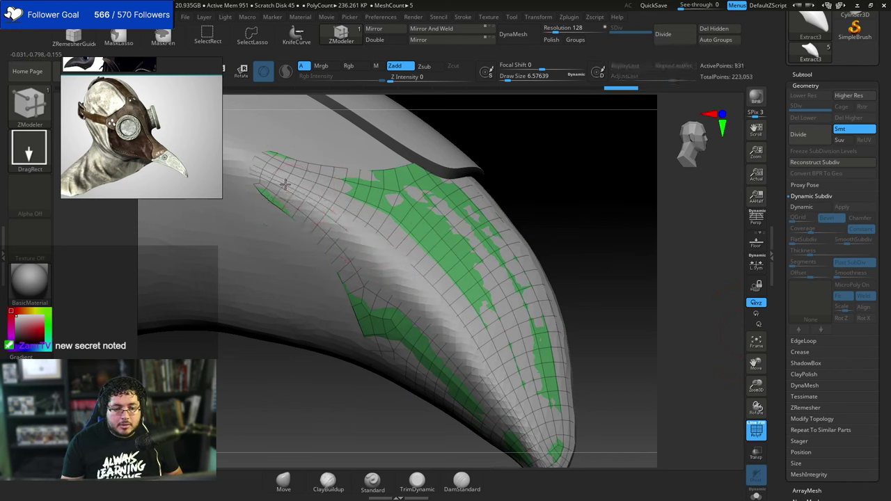
{"action": "left_click", "coordinate": [346, 205]}
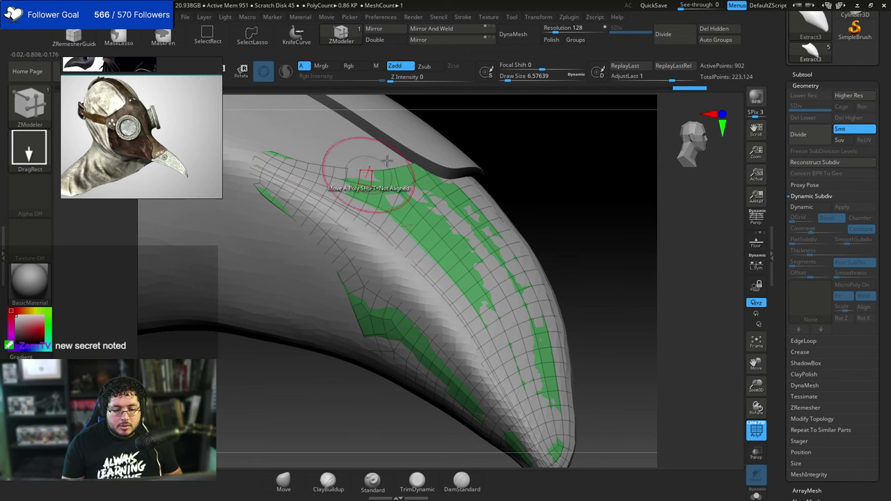
Turn dynamic subdivision back on for the beak-tip plate and hide its wireframe.
{"action": "left_click", "coordinate": [803, 207]}
{"action": "left_click_drag", "start_coordinate": [636, 270], "coordinate": [621, 273]}
{"action": "left_click", "coordinate": [756, 430]}
{"action": "left_click_drag", "start_coordinate": [696, 330], "coordinate": [400, 291]}
{"action": "left_click_drag", "start_coordinate": [412, 330], "coordinate": [487, 282]}
{"action": "left_click_drag", "start_coordinate": [507, 181], "coordinate": [531, 184]}
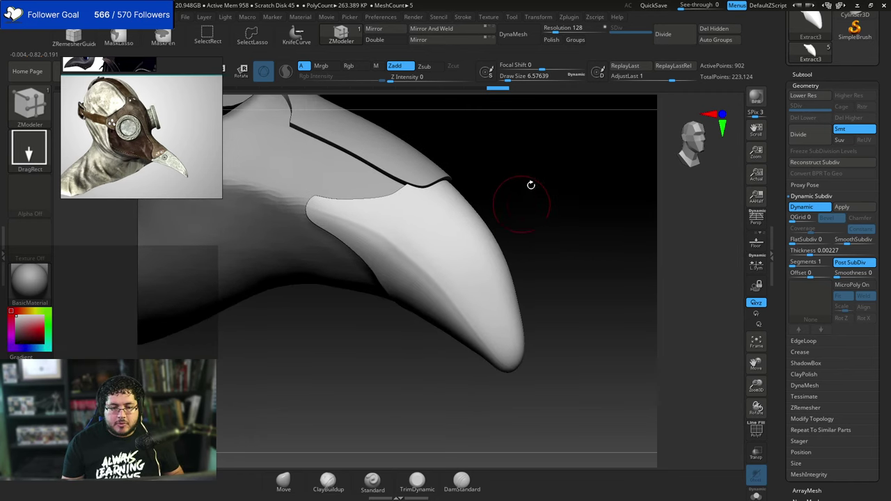
Apply the dynamic subdivision to the beak-tip plate and check the resulting mesh in isolation.
{"action": "left_click", "coordinate": [846, 211]}
{"action": "left_click_drag", "start_coordinate": [591, 229], "coordinate": [540, 268]}
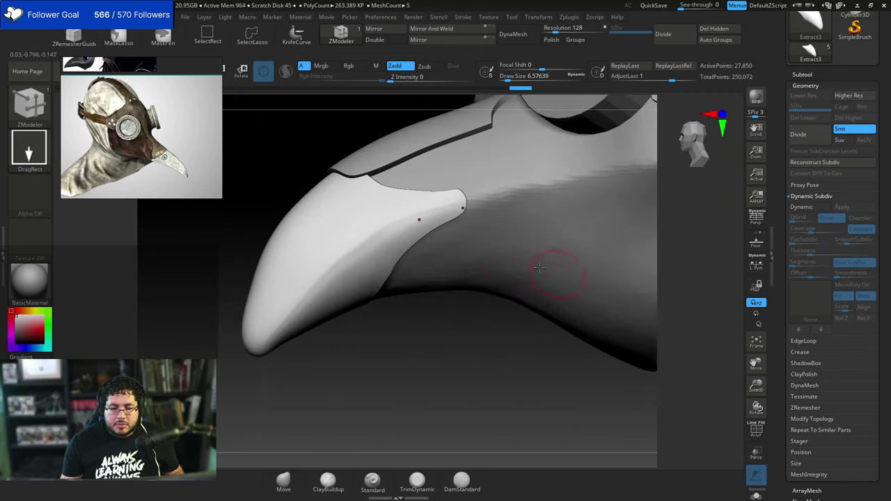
{"action": "left_click_drag", "start_coordinate": [443, 351], "coordinate": [490, 359]}
{"action": "left_click", "coordinate": [756, 494]}
{"action": "left_click_drag", "start_coordinate": [675, 408], "coordinate": [642, 392]}
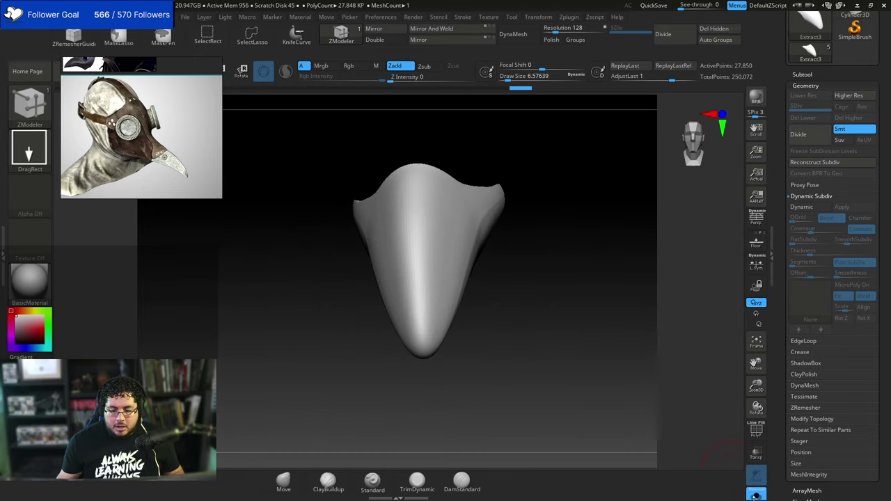
{"action": "left_click_drag", "start_coordinate": [618, 340], "coordinate": [637, 277]}
Divide the beak-tip mesh twice to reach subdivision level 3.
{"action": "key", "text": "b"}
{"action": "key", "text": "s"}
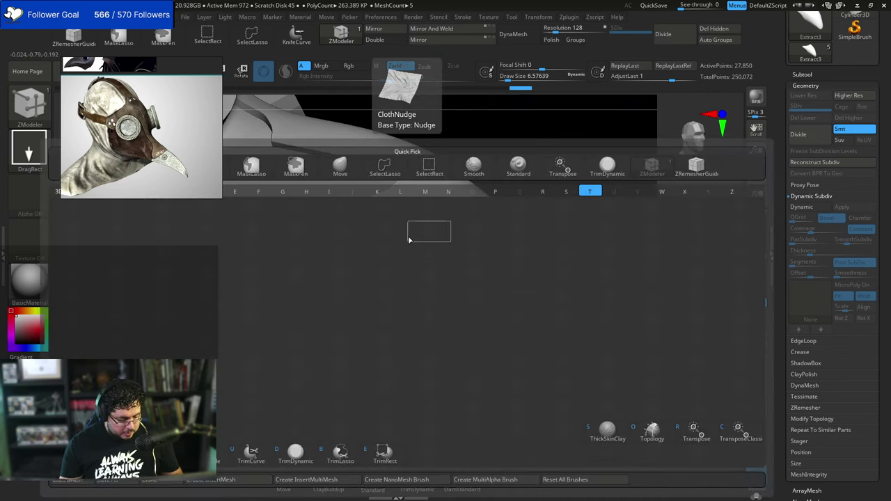
{"action": "key", "text": "t"}
{"action": "key", "text": "space"}
{"action": "left_click", "coordinate": [416, 225]}
{"action": "key", "text": "ctrl"}
{"action": "key", "text": "ctrl+d"}
{"action": "key", "text": "ctrl+d"}
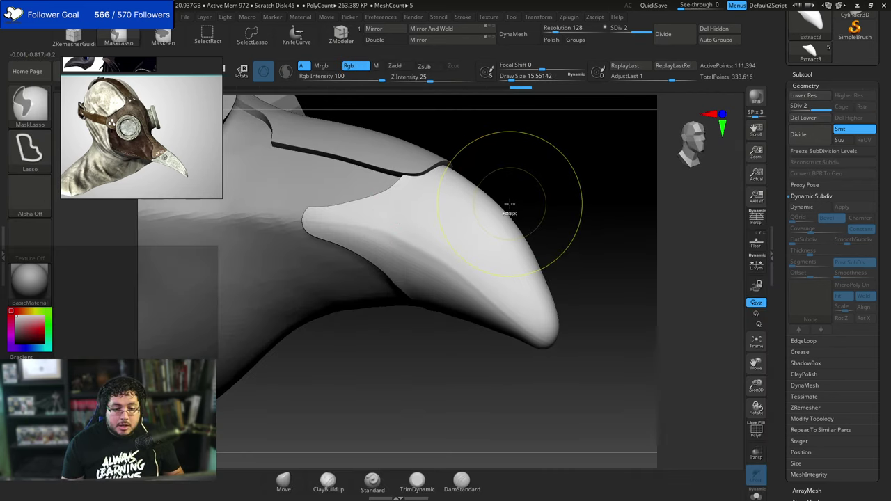
Flatten the side of the beak tip's narrow rear arm with TrimDynamic at a draw size of about 6.58.
{"action": "key", "text": "b"}
{"action": "key", "text": "t"}
{"action": "key", "text": "d"}
{"action": "left_click_drag", "start_coordinate": [537, 169], "coordinate": [543, 142]}
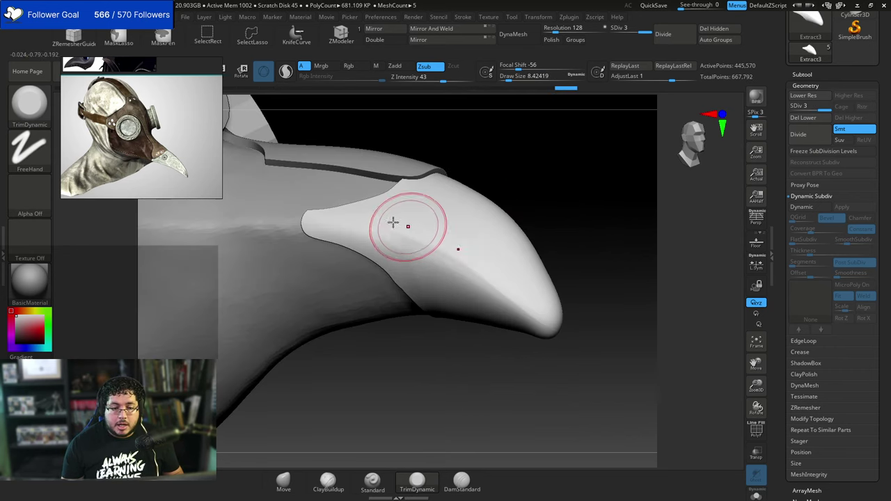
{"action": "key", "text": "space"}
{"action": "left_click", "coordinate": [369, 218]}
{"action": "key", "text": "space"}
{"action": "left_click", "coordinate": [336, 222]}
{"action": "key", "text": "space"}
{"action": "left_click", "coordinate": [336, 229]}
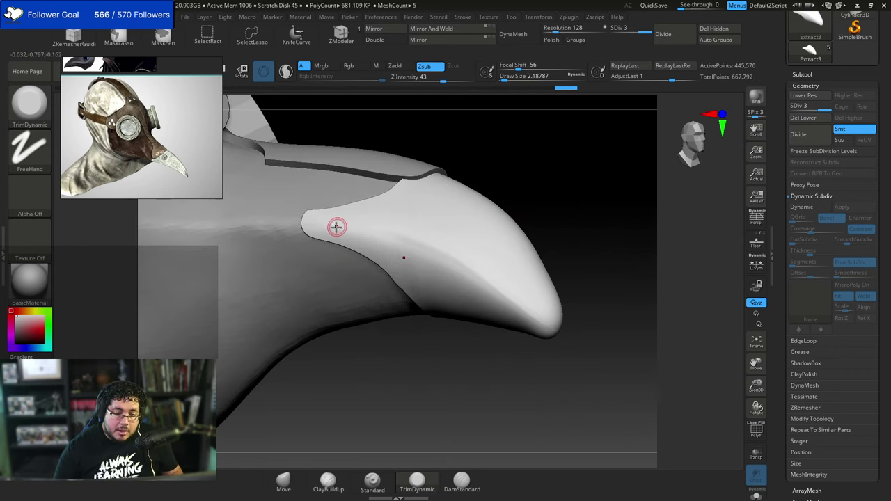
{"action": "key", "text": "space"}
{"action": "left_click", "coordinate": [336, 228]}
{"action": "left_click_drag", "start_coordinate": [386, 236], "coordinate": [404, 243]}
{"action": "left_click_drag", "start_coordinate": [330, 224], "coordinate": [418, 255]}
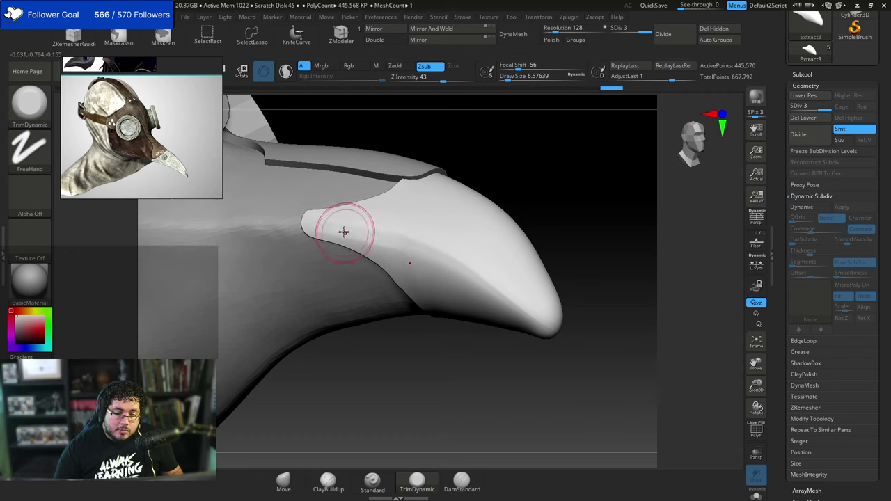
Sharpen the beak's side ridge from the rear arm toward the tip with TrimDynamic at a draw size of about 8.42.
{"action": "key", "text": "space"}
{"action": "left_click", "coordinate": [342, 234]}
{"action": "key", "text": "space"}
{"action": "left_click", "coordinate": [338, 233]}
{"action": "left_click_drag", "start_coordinate": [338, 234], "coordinate": [339, 233]}
{"action": "left_click_drag", "start_coordinate": [333, 230], "coordinate": [443, 269]}
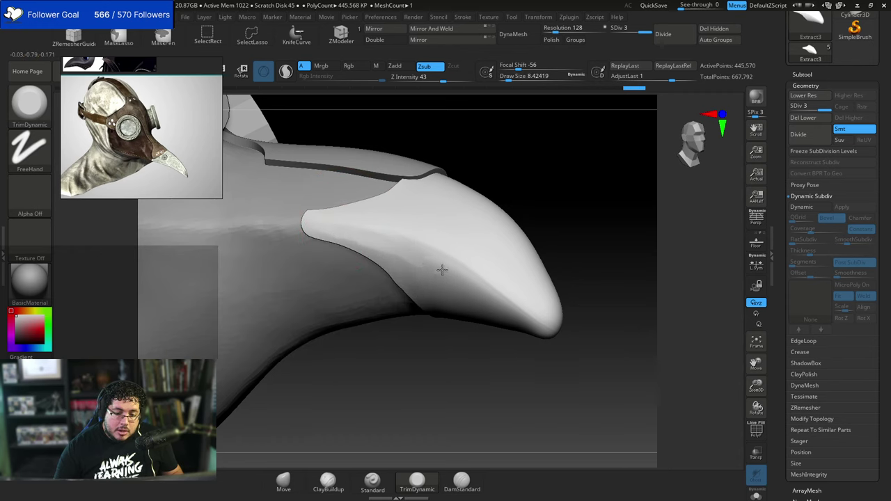
{"action": "left_click_drag", "start_coordinate": [392, 242], "coordinate": [477, 283]}
{"action": "left_click_drag", "start_coordinate": [503, 134], "coordinate": [484, 178]}
{"action": "left_click_drag", "start_coordinate": [386, 244], "coordinate": [498, 305]}
{"action": "left_click_drag", "start_coordinate": [451, 267], "coordinate": [500, 300]}
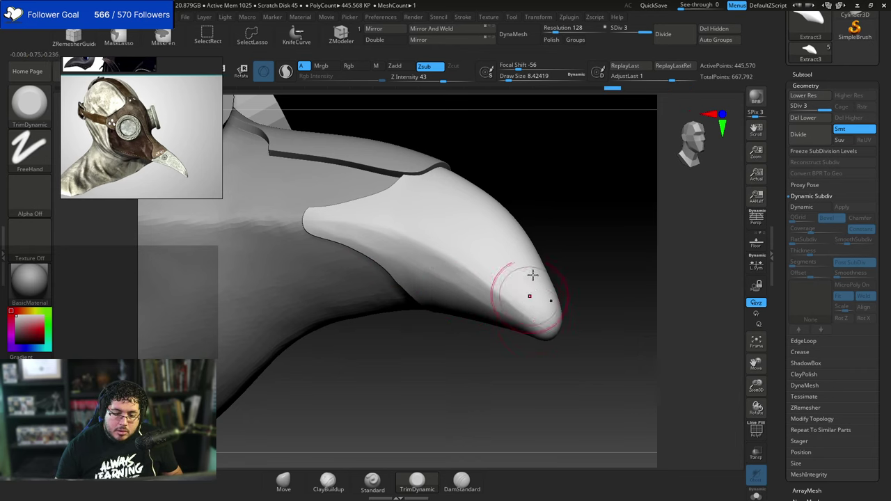
Try to flatten the very end of the beak with a TrimDynamic stroke.
{"action": "left_click_drag", "start_coordinate": [565, 249], "coordinate": [530, 231]}
{"action": "mouse_move", "coordinate": [517, 363]}
{"action": "left_mouse_down"}
{"action": "mouse_move", "coordinate": [561, 366]}
{"action": "mouse_move", "coordinate": [523, 345]}
{"action": "left_mouse_up"}
{"action": "left_click_drag", "start_coordinate": [524, 304], "coordinate": [530, 310]}
{"action": "mouse_move", "coordinate": [579, 306]}
{"action": "left_mouse_down"}
{"action": "mouse_move", "coordinate": [537, 291]}
{"action": "mouse_move", "coordinate": [529, 307]}
{"action": "mouse_move", "coordinate": [536, 323]}
{"action": "left_mouse_up"}
{"action": "key", "text": "ctrl+z"}
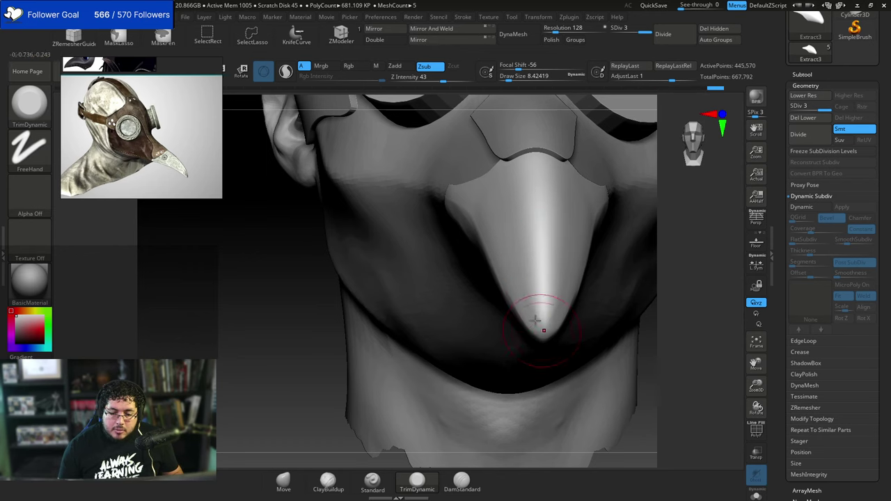
Flatten the beak's front ridge and the edge near its point using TrimDynamic, reducing the draw size to about 3.67.
{"action": "left_click_drag", "start_coordinate": [540, 268], "coordinate": [567, 369]}
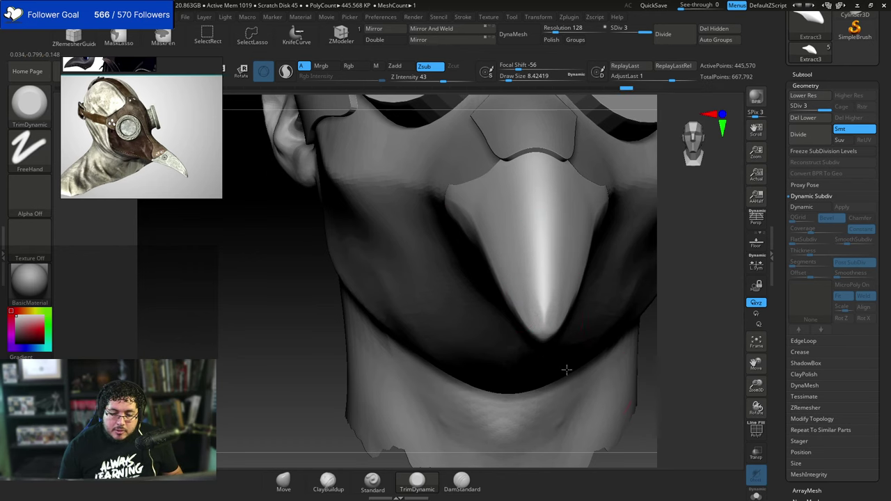
{"action": "mouse_move", "coordinate": [317, 401]}
{"action": "left_mouse_down"}
{"action": "mouse_move", "coordinate": [290, 366]}
{"action": "mouse_move", "coordinate": [359, 324]}
{"action": "left_mouse_up"}
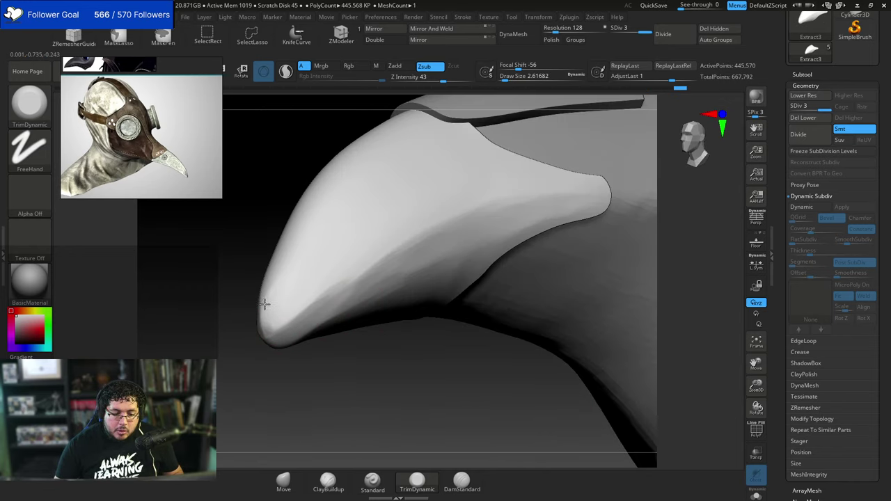
{"action": "key", "text": "space"}
{"action": "mouse_move", "coordinate": [265, 304]}
{"action": "left_mouse_down"}
{"action": "mouse_move", "coordinate": [270, 317]}
{"action": "mouse_move", "coordinate": [283, 311]}
{"action": "mouse_move", "coordinate": [265, 323]}
{"action": "left_mouse_up"}
{"action": "key", "text": "space"}
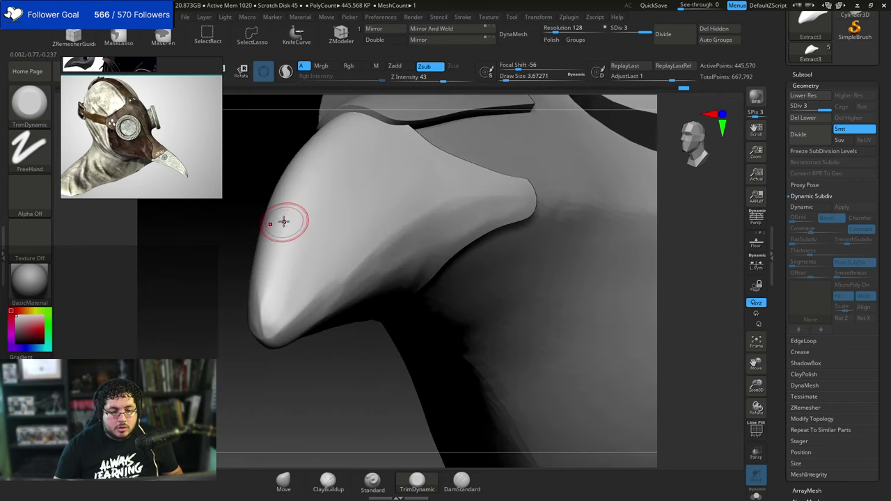
Trim broad planes down the front of the beak toward its point with TrimDynamic at a draw size of about 8.42.
{"action": "key", "text": "space"}
{"action": "mouse_move", "coordinate": [284, 221]}
{"action": "left_mouse_down"}
{"action": "mouse_move", "coordinate": [302, 187]}
{"action": "mouse_move", "coordinate": [284, 223]}
{"action": "mouse_move", "coordinate": [278, 304]}
{"action": "left_mouse_up"}
{"action": "key", "text": "space"}
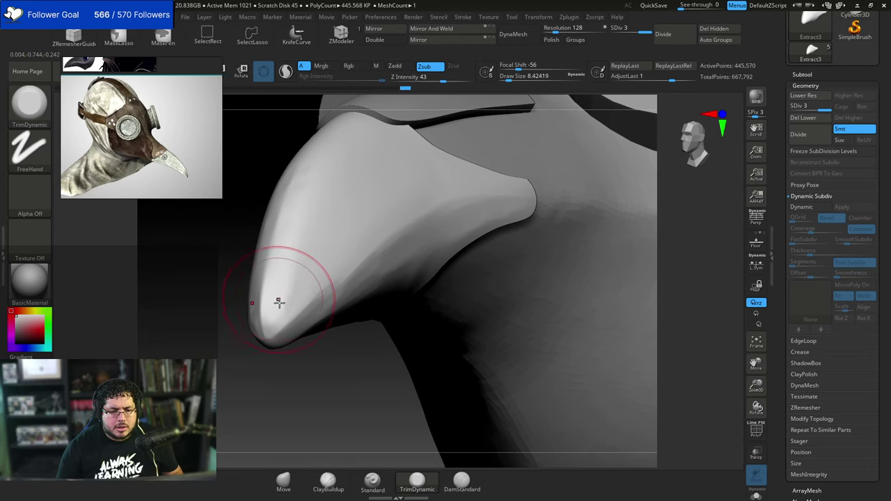
{"action": "left_click_drag", "start_coordinate": [310, 217], "coordinate": [293, 271]}
Reshape the beak's point in profile with the Move brush at a draw size of about 5.75.
{"action": "mouse_move", "coordinate": [271, 368]}
{"action": "left_mouse_down"}
{"action": "mouse_move", "coordinate": [370, 299]}
{"action": "mouse_move", "coordinate": [465, 269]}
{"action": "mouse_move", "coordinate": [435, 286]}
{"action": "left_mouse_up"}
{"action": "key", "text": "b"}
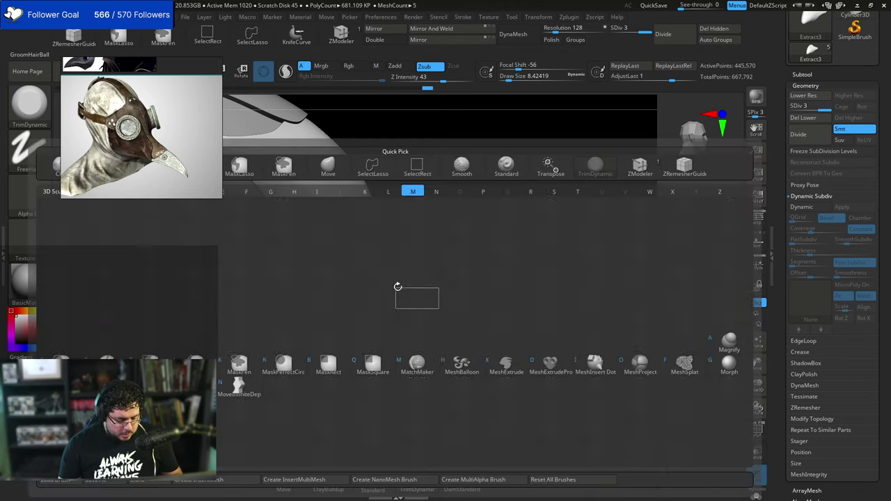
{"action": "key", "text": "m"}
{"action": "key", "text": "v"}
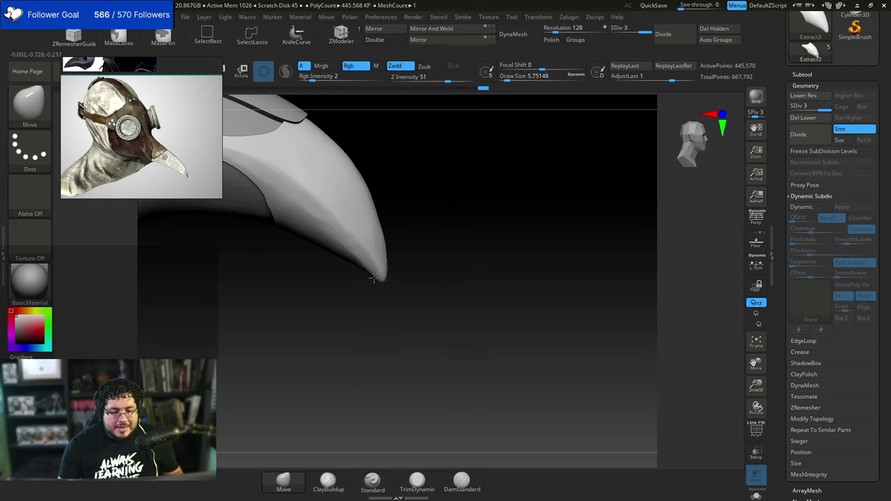
{"action": "key", "text": "space"}
{"action": "left_click_drag", "start_coordinate": [387, 283], "coordinate": [385, 283]}
{"action": "right_click_drag", "start_coordinate": [386, 283], "coordinate": [390, 285]}
Refine the beak point's shape from the three-quarter and front views using the Move brush, enlarging it to about 11.69.
{"action": "right_click_drag", "start_coordinate": [557, 254], "coordinate": [484, 257]}
{"action": "key", "text": "space"}
{"action": "left_click_drag", "start_coordinate": [411, 270], "coordinate": [418, 270]}
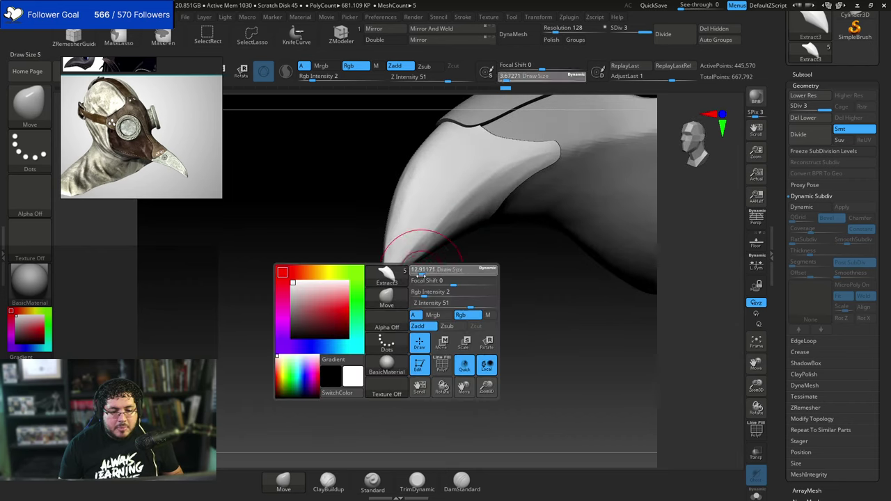
{"action": "right_click_drag", "start_coordinate": [389, 245], "coordinate": [428, 238]}
{"action": "right_click_drag", "start_coordinate": [404, 296], "coordinate": [435, 294]}
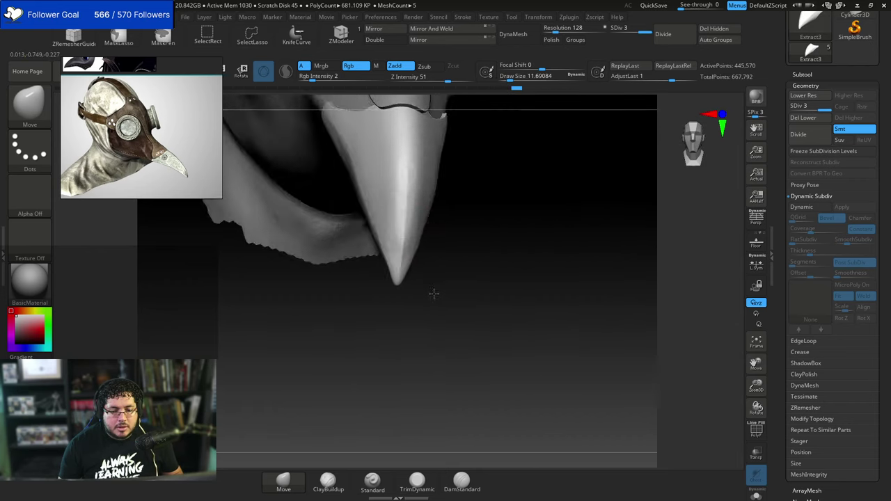
{"action": "key", "text": "space"}
{"action": "left_click_drag", "start_coordinate": [442, 278], "coordinate": [436, 279]}
Trim the side of the beak near its point with TrimDynamic at a draw size of about 8.42.
{"action": "mouse_move", "coordinate": [435, 279]}
{"action": "right_mouse_down"}
{"action": "mouse_move", "coordinate": [443, 274]}
{"action": "mouse_move", "coordinate": [433, 264]}
{"action": "mouse_move", "coordinate": [483, 184]}
{"action": "mouse_move", "coordinate": [473, 140]}
{"action": "right_mouse_up"}
{"action": "key", "text": "b"}
{"action": "key", "text": "t"}
{"action": "key", "text": "d"}
{"action": "key", "text": "space"}
{"action": "left_click_drag", "start_coordinate": [402, 208], "coordinate": [408, 209]}
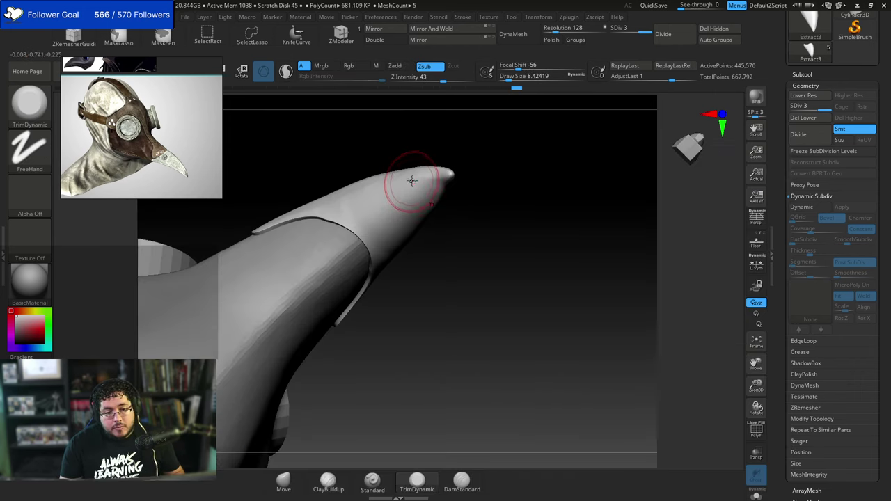
{"action": "right_click_drag", "start_coordinate": [501, 201], "coordinate": [500, 243]}
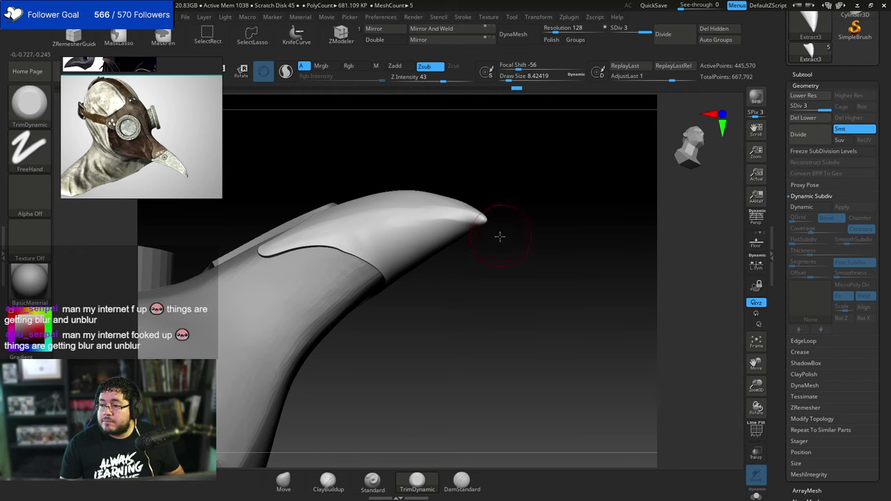
{"action": "left_click_drag", "start_coordinate": [499, 237], "coordinate": [503, 243]}
{"action": "mouse_move", "coordinate": [515, 213]}
{"action": "left_mouse_down"}
{"action": "mouse_move", "coordinate": [539, 216]}
{"action": "mouse_move", "coordinate": [457, 216]}
{"action": "mouse_move", "coordinate": [450, 234]}
{"action": "left_mouse_up"}
Refine the planes around the beak's point with TrimDynamic, reducing the draw size to about 3.67, and undo the last two strokes.
{"action": "key", "text": "space"}
{"action": "key", "text": "space"}
{"action": "mouse_move", "coordinate": [473, 244]}
{"action": "left_mouse_down"}
{"action": "mouse_move", "coordinate": [423, 241]}
{"action": "mouse_move", "coordinate": [481, 241]}
{"action": "left_mouse_up"}
{"action": "left_click_drag", "start_coordinate": [506, 211], "coordinate": [491, 227]}
{"action": "key", "text": "space"}
{"action": "left_click_drag", "start_coordinate": [395, 281], "coordinate": [463, 264]}
{"action": "key", "text": "space"}
{"action": "left_click_drag", "start_coordinate": [472, 225], "coordinate": [465, 224]}
{"action": "left_click_drag", "start_coordinate": [519, 206], "coordinate": [464, 227]}
{"action": "key", "text": "space"}
{"action": "key", "text": "ctrl+z"}
{"action": "key", "text": "ctrl+z"}
Flatten the side plane behind the beak's point with TrimDynamic at draw sizes of about 10.54 and 6.58.
{"action": "right_click_drag", "start_coordinate": [464, 209], "coordinate": [445, 201]}
{"action": "key", "text": "space"}
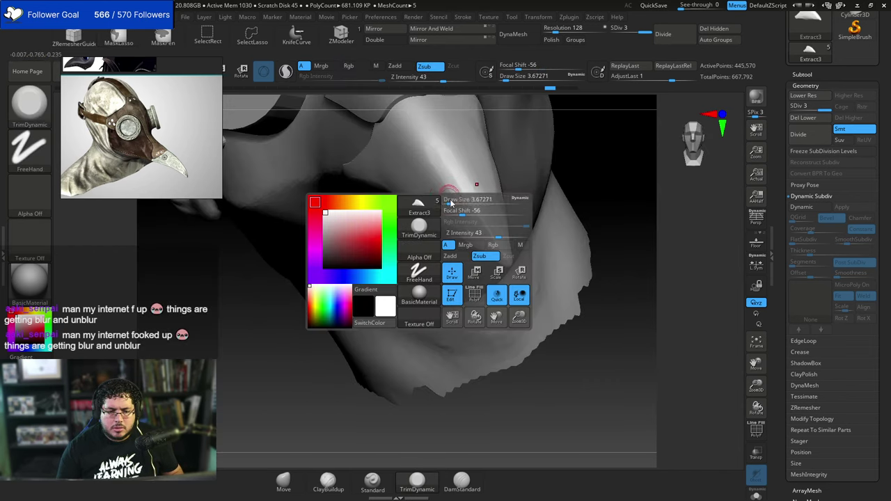
{"action": "left_click_drag", "start_coordinate": [451, 202], "coordinate": [453, 202]}
{"action": "left_click_drag", "start_coordinate": [521, 170], "coordinate": [517, 216]}
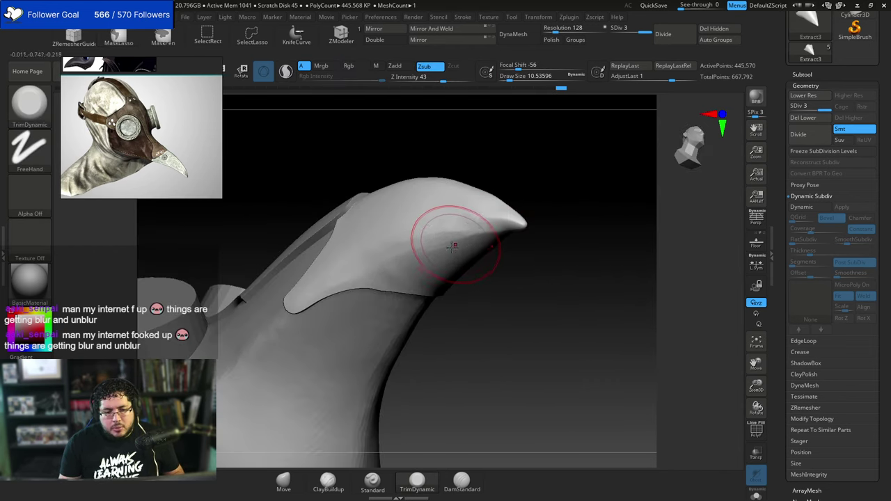
{"action": "key", "text": "space"}
{"action": "left_click_drag", "start_coordinate": [467, 235], "coordinate": [463, 235]}
{"action": "left_click_drag", "start_coordinate": [480, 226], "coordinate": [435, 239]}
{"action": "left_click_drag", "start_coordinate": [550, 217], "coordinate": [504, 218]}
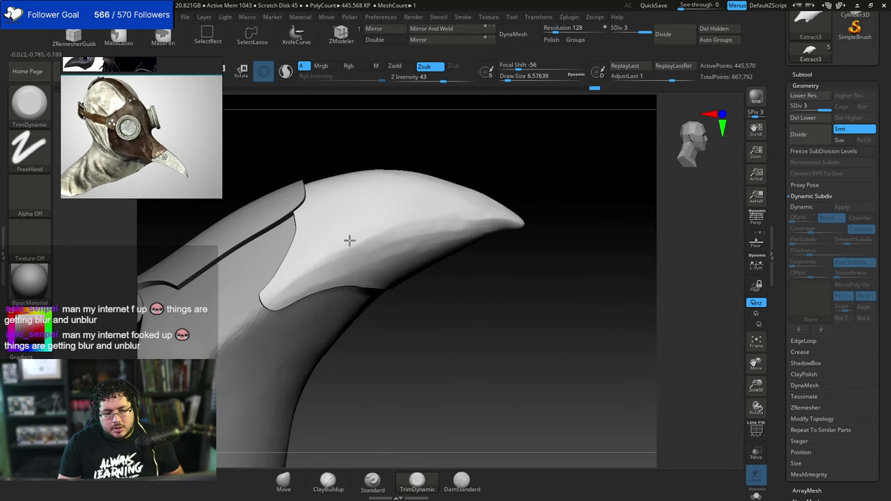
Trim a plane along the lower side edge of the beak-tip plate, enlarging TrimDynamic from about 6.58 to 10.54.
{"action": "left_click_drag", "start_coordinate": [349, 240], "coordinate": [317, 259]}
{"action": "left_click_drag", "start_coordinate": [314, 260], "coordinate": [390, 226]}
{"action": "left_click_drag", "start_coordinate": [512, 175], "coordinate": [503, 210]}
{"action": "left_click_drag", "start_coordinate": [380, 217], "coordinate": [328, 242]}
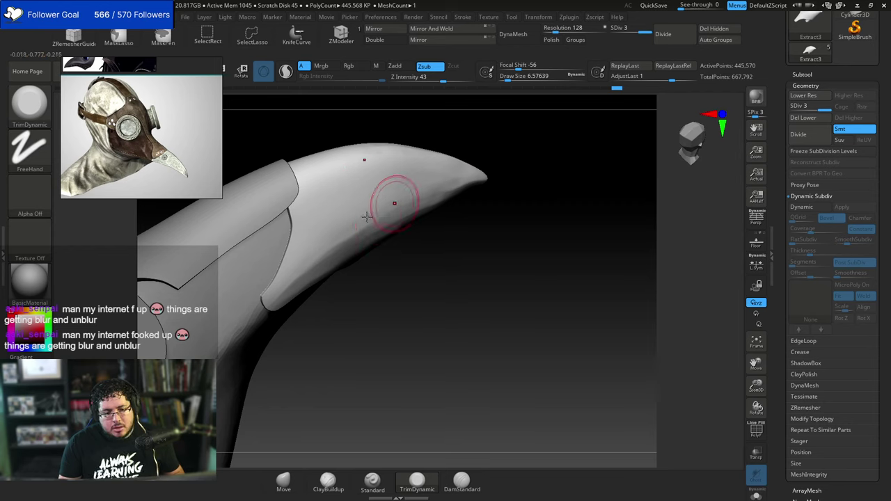
{"action": "key", "text": "]"}
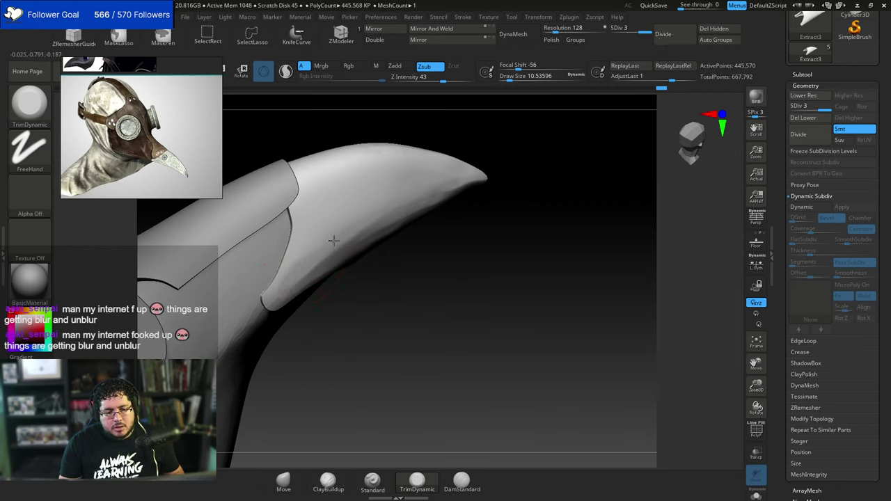
Even out the surface around the beak's point from several angles with TrimDynamic, returning to a draw size of about 10.54.
{"action": "right_click_drag", "start_coordinate": [383, 208], "coordinate": [480, 206]}
{"action": "key", "text": "["}
{"action": "key", "text": "["}
{"action": "key", "text": "["}
{"action": "left_click_drag", "start_coordinate": [486, 188], "coordinate": [482, 185]}
{"action": "right_click_drag", "start_coordinate": [486, 185], "coordinate": [509, 193]}
{"action": "key", "text": "space"}
{"action": "left_click_drag", "start_coordinate": [508, 193], "coordinate": [519, 192]}
{"action": "right_click_drag", "start_coordinate": [554, 177], "coordinate": [518, 209]}
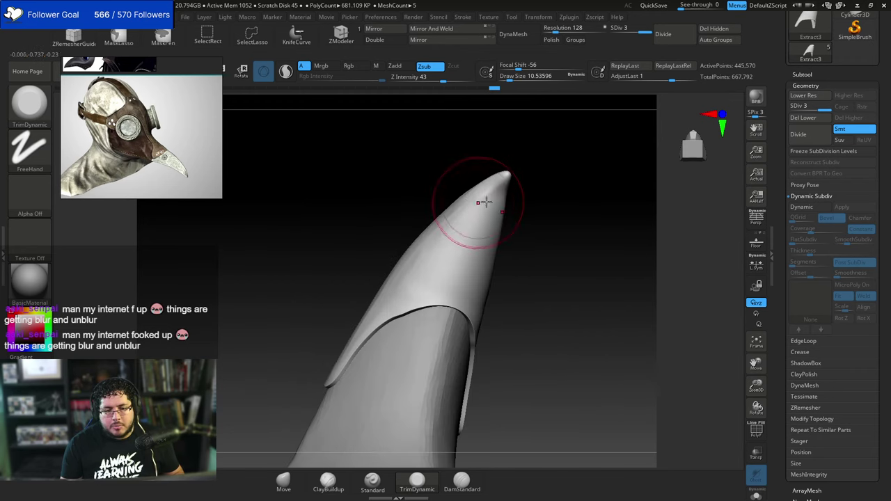
Sharpen the plane change between the beak tip's side and underside using TrimDynamic at a draw size of about 6.58.
{"action": "key", "text": "space"}
{"action": "left_click_drag", "start_coordinate": [495, 198], "coordinate": [442, 233]}
{"action": "key", "text": "space"}
{"action": "key", "text": "space"}
{"action": "mouse_move", "coordinate": [472, 225]}
{"action": "right_mouse_down"}
{"action": "mouse_move", "coordinate": [547, 201]}
{"action": "mouse_move", "coordinate": [537, 185]}
{"action": "mouse_move", "coordinate": [508, 182]}
{"action": "right_mouse_up"}
{"action": "left_click_drag", "start_coordinate": [492, 183], "coordinate": [481, 190]}
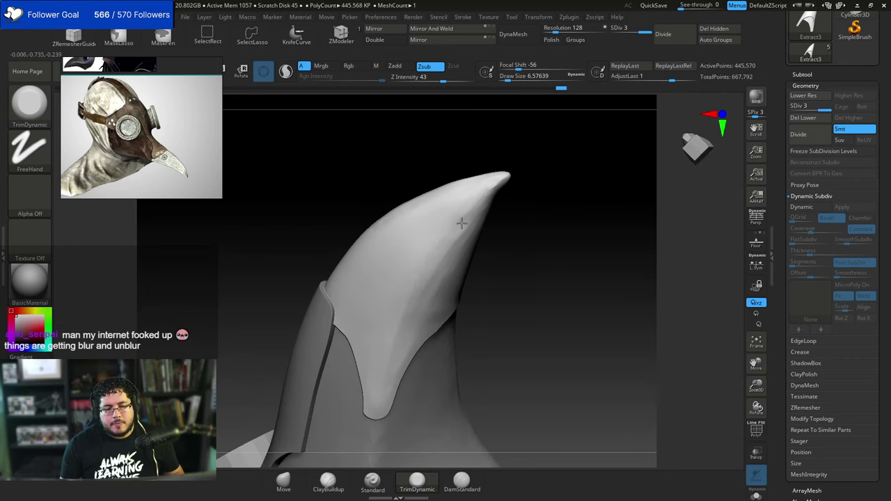
{"action": "left_click_drag", "start_coordinate": [539, 163], "coordinate": [579, 167]}
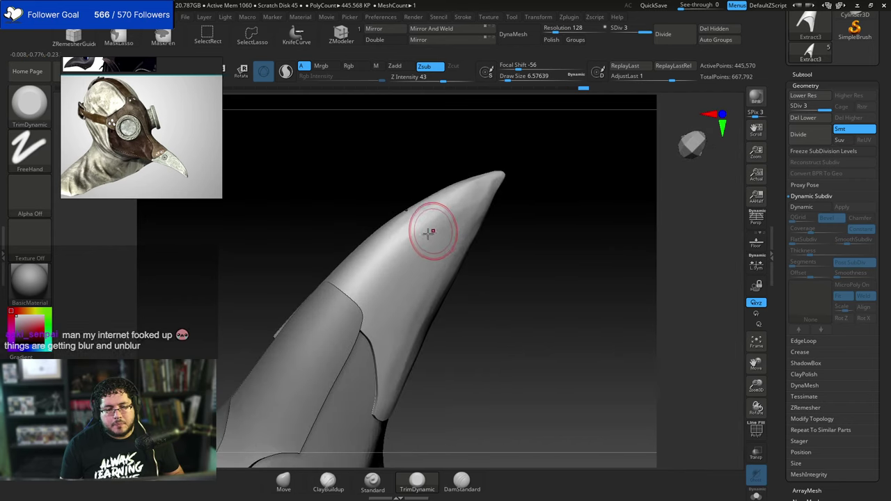
Trim long strokes along the beak tip's upper side from the plate's rear edge toward the point.
{"action": "key", "text": "space"}
{"action": "mouse_move", "coordinate": [399, 246]}
{"action": "left_mouse_down"}
{"action": "mouse_move", "coordinate": [350, 301]}
{"action": "mouse_move", "coordinate": [391, 244]}
{"action": "left_mouse_up"}
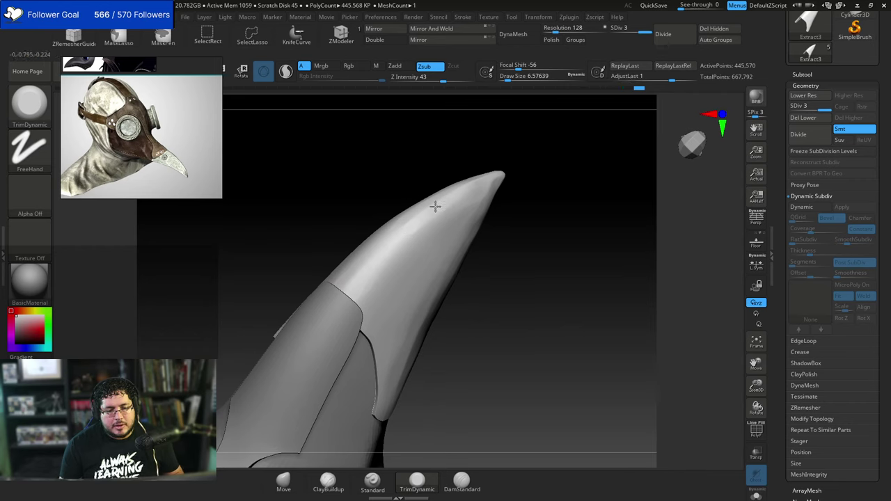
{"action": "left_click_drag", "start_coordinate": [363, 298], "coordinate": [413, 237]}
{"action": "left_click_drag", "start_coordinate": [379, 271], "coordinate": [424, 222]}
Try trimming the beak's point from the opposite side with TrimDynamic at a draw size of about 5.75.
{"action": "left_click_drag", "start_coordinate": [562, 164], "coordinate": [520, 211]}
{"action": "mouse_move", "coordinate": [435, 243]}
{"action": "left_mouse_down"}
{"action": "mouse_move", "coordinate": [440, 265]}
{"action": "mouse_move", "coordinate": [480, 215]}
{"action": "mouse_move", "coordinate": [469, 176]}
{"action": "mouse_move", "coordinate": [497, 247]}
{"action": "mouse_move", "coordinate": [424, 241]}
{"action": "mouse_move", "coordinate": [467, 302]}
{"action": "mouse_move", "coordinate": [422, 314]}
{"action": "mouse_move", "coordinate": [418, 329]}
{"action": "mouse_move", "coordinate": [441, 301]}
{"action": "left_mouse_up"}
{"action": "key", "text": "space"}
{"action": "left_click_drag", "start_coordinate": [443, 298], "coordinate": [439, 296]}
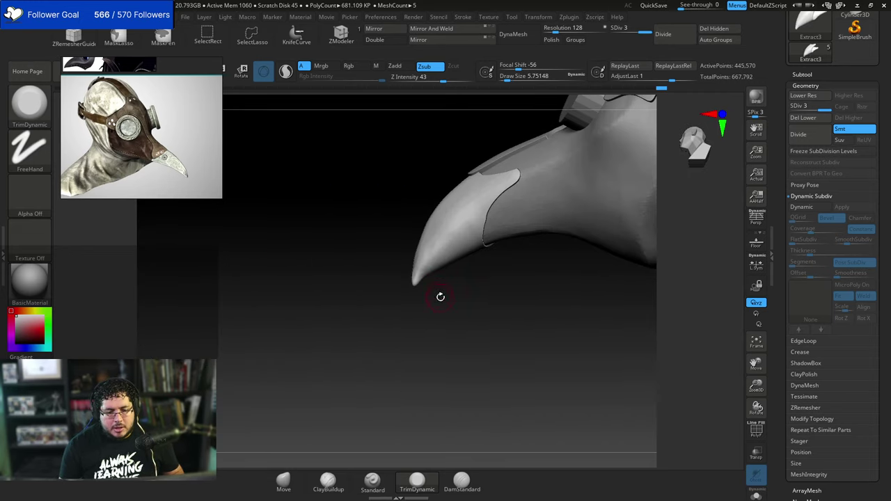
{"action": "mouse_move", "coordinate": [489, 328]}
{"action": "left_mouse_down"}
{"action": "mouse_move", "coordinate": [465, 343]}
{"action": "mouse_move", "coordinate": [450, 281]}
{"action": "left_mouse_up"}
{"action": "mouse_move", "coordinate": [449, 280]}
{"action": "right_mouse_down"}
{"action": "mouse_move", "coordinate": [461, 334]}
{"action": "mouse_move", "coordinate": [433, 278]}
{"action": "right_mouse_up"}
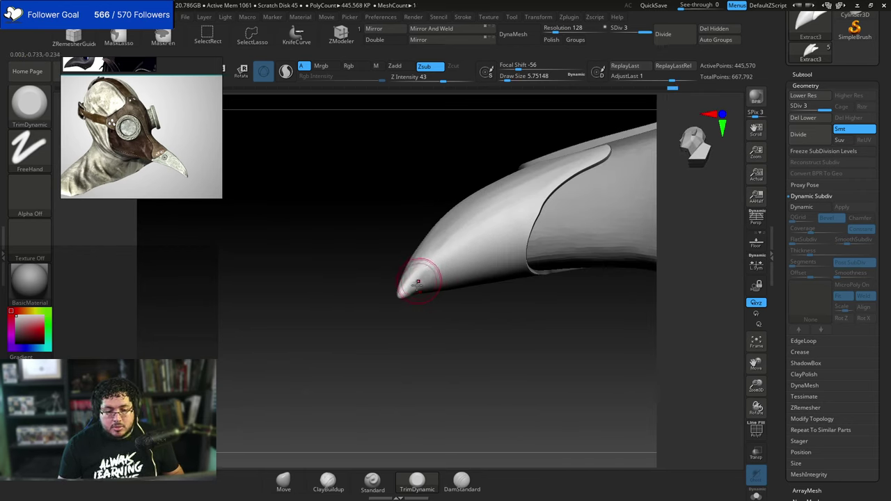
{"action": "mouse_move", "coordinate": [417, 284]}
{"action": "left_mouse_down"}
{"action": "mouse_move", "coordinate": [443, 265]}
{"action": "mouse_move", "coordinate": [441, 279]}
{"action": "left_mouse_up"}
{"action": "key", "text": "space"}
{"action": "key", "text": "ctrl+z"}
Flatten the opposite side of the beak tip with TrimDynamic at a draw size of about 9.45.
{"action": "key", "text": "space"}
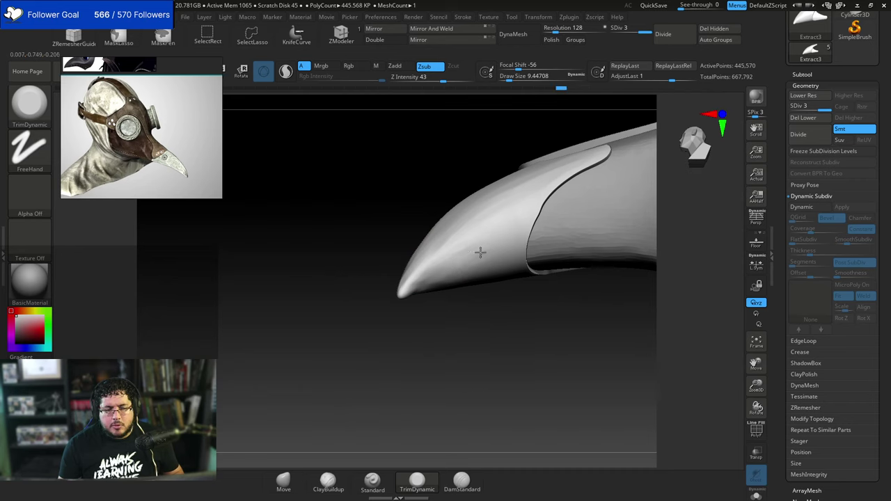
{"action": "left_click_drag", "start_coordinate": [480, 252], "coordinate": [475, 241]}
{"action": "mouse_move", "coordinate": [469, 311]}
{"action": "left_mouse_down"}
{"action": "mouse_move", "coordinate": [471, 332]}
{"action": "mouse_move", "coordinate": [486, 332]}
{"action": "mouse_move", "coordinate": [439, 313]}
{"action": "mouse_move", "coordinate": [442, 327]}
{"action": "mouse_move", "coordinate": [439, 300]}
{"action": "left_mouse_up"}
Flatten the very end of the beak with TrimDynamic at a draw size of about 2.19.
{"action": "key", "text": "space"}
{"action": "left_click_drag", "start_coordinate": [404, 322], "coordinate": [400, 335]}
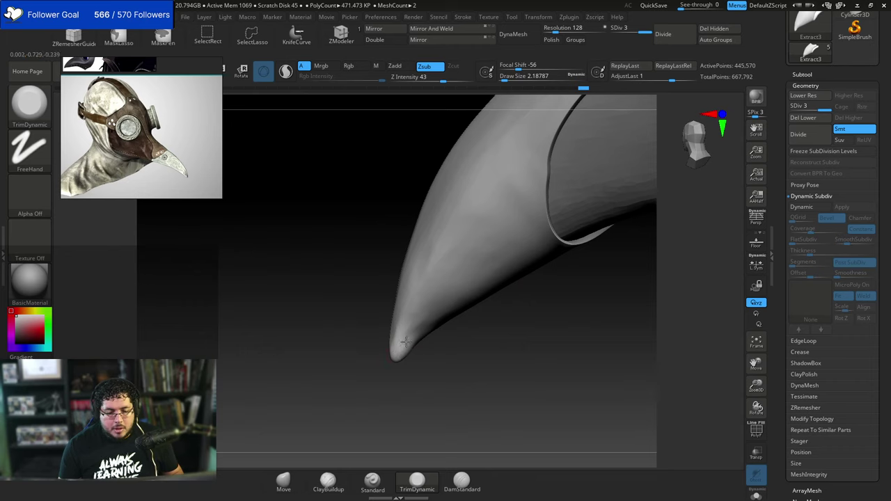
{"action": "key", "text": "space"}
{"action": "left_click_drag", "start_coordinate": [401, 350], "coordinate": [399, 332]}
{"action": "mouse_move", "coordinate": [430, 367]}
{"action": "left_mouse_down"}
{"action": "mouse_move", "coordinate": [450, 370]}
{"action": "mouse_move", "coordinate": [420, 368]}
{"action": "mouse_move", "coordinate": [402, 352]}
{"action": "left_mouse_up"}
Smooth the beak's point and trim its underside at a draw size of about 4.30.
{"action": "key", "text": "space"}
{"action": "left_click_drag", "start_coordinate": [419, 366], "coordinate": [403, 354]}
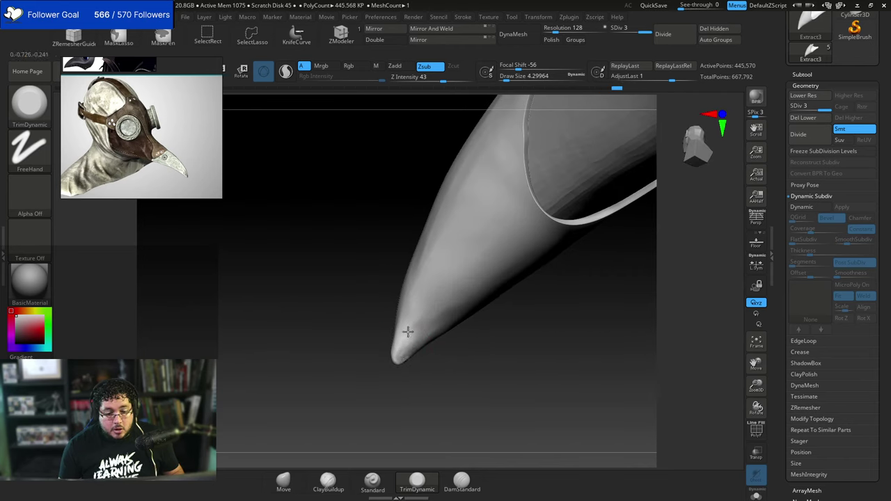
{"action": "left_click_drag", "start_coordinate": [381, 359], "coordinate": [413, 350], "text": "shift"}
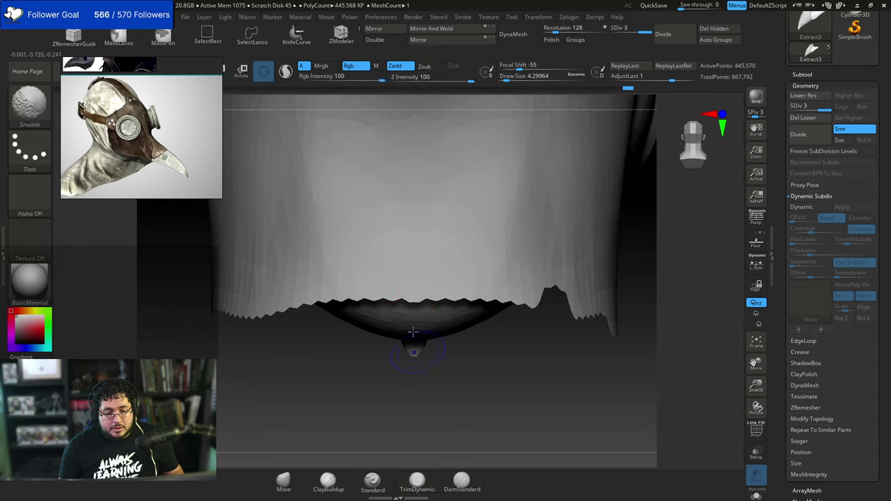
{"action": "left_click_drag", "start_coordinate": [425, 391], "coordinate": [468, 382]}
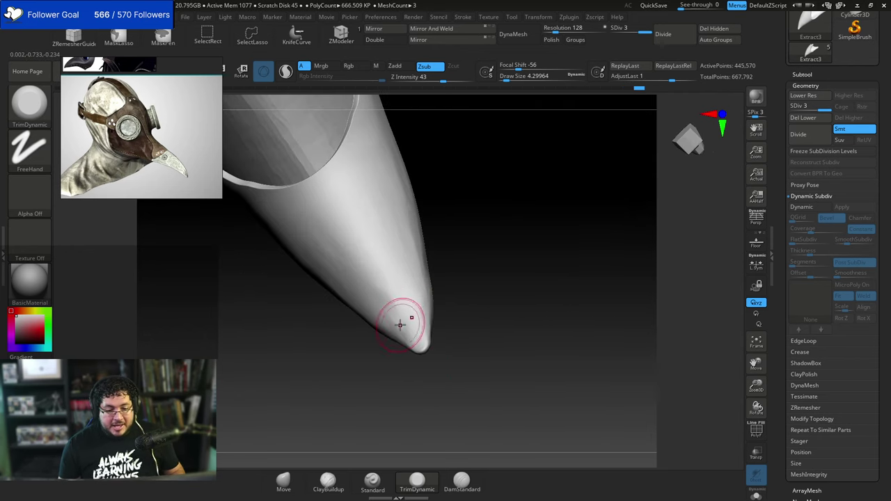
{"action": "mouse_move", "coordinate": [467, 304]}
{"action": "left_mouse_down"}
{"action": "mouse_move", "coordinate": [481, 296]}
{"action": "mouse_move", "coordinate": [447, 292]}
{"action": "mouse_move", "coordinate": [440, 301]}
{"action": "mouse_move", "coordinate": [458, 278]}
{"action": "mouse_move", "coordinate": [434, 300]}
{"action": "mouse_move", "coordinate": [396, 308]}
{"action": "left_mouse_up"}
Pull the beak's point into a sharper shape with the Move brush at draw sizes of about 1.82 and 4.99.
{"action": "key", "text": "b"}
{"action": "key", "text": "m"}
{"action": "key", "text": "v"}
{"action": "key", "text": "space"}
{"action": "key", "text": "space"}
{"action": "key", "text": "space"}
{"action": "left_click_drag", "start_coordinate": [438, 277], "coordinate": [489, 281]}
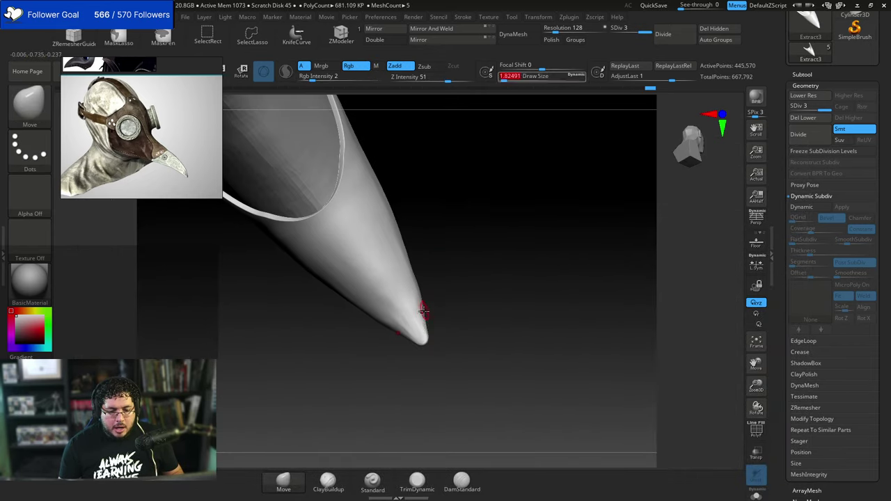
{"action": "key", "text": "space"}
{"action": "mouse_move", "coordinate": [422, 312]}
{"action": "left_mouse_down"}
{"action": "mouse_move", "coordinate": [445, 353]}
{"action": "mouse_move", "coordinate": [480, 253]}
{"action": "mouse_move", "coordinate": [526, 244]}
{"action": "left_mouse_up"}
{"action": "key", "text": "space"}
Select the base beak mesh beneath the plates and isolate it from the other subtools.
{"action": "left_click_drag", "start_coordinate": [425, 193], "coordinate": [588, 262], "text": "alt"}
{"action": "right_click_drag", "start_coordinate": [486, 211], "coordinate": [465, 359]}
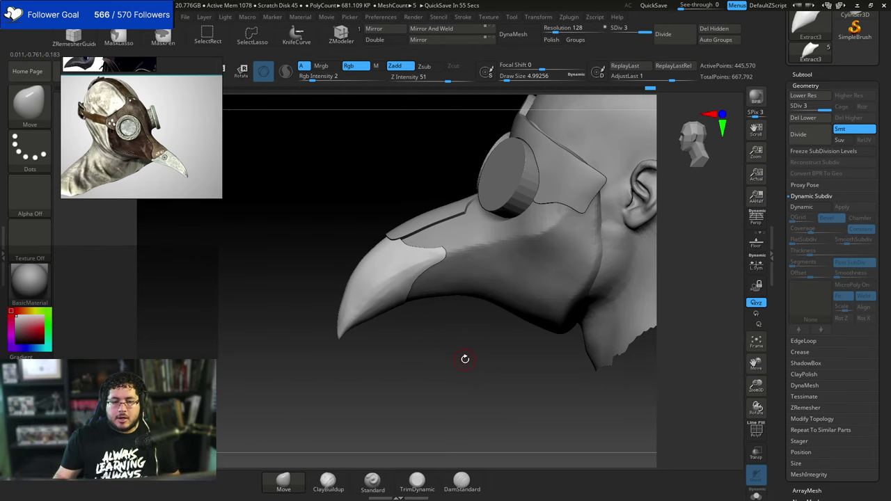
{"action": "right_click_drag", "start_coordinate": [468, 341], "coordinate": [466, 370], "text": "ctrl"}
{"action": "right_click_drag", "start_coordinate": [465, 370], "coordinate": [447, 354], "text": "alt"}
{"action": "left_click", "coordinate": [468, 249], "text": "alt"}
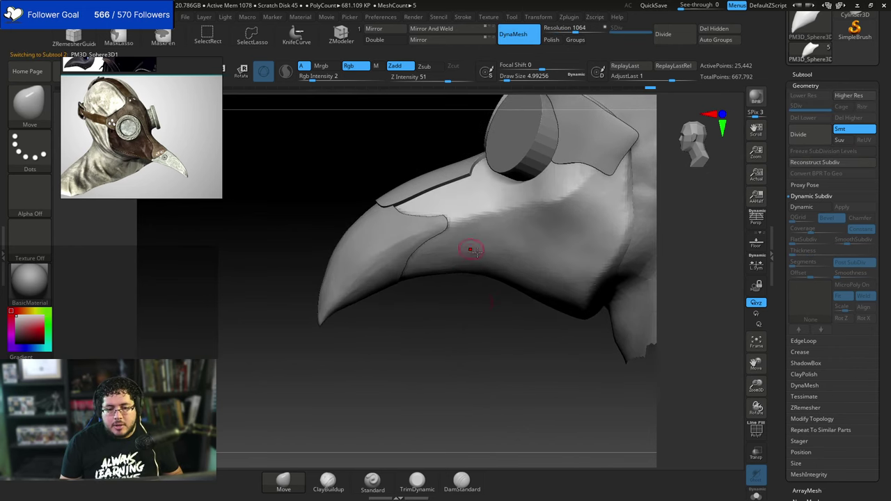
{"action": "right_click_drag", "start_coordinate": [549, 228], "coordinate": [502, 233], "text": "alt"}
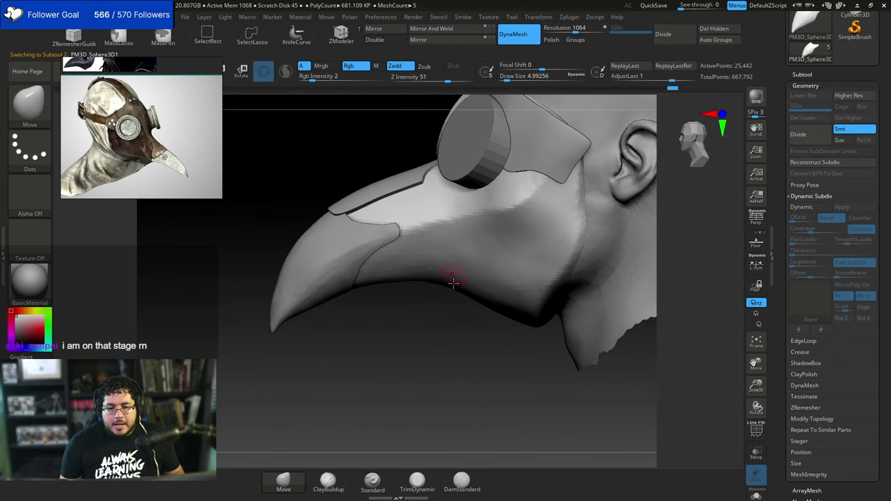
{"action": "right_click_drag", "start_coordinate": [453, 282], "coordinate": [421, 334]}
{"action": "left_click", "coordinate": [757, 497]}
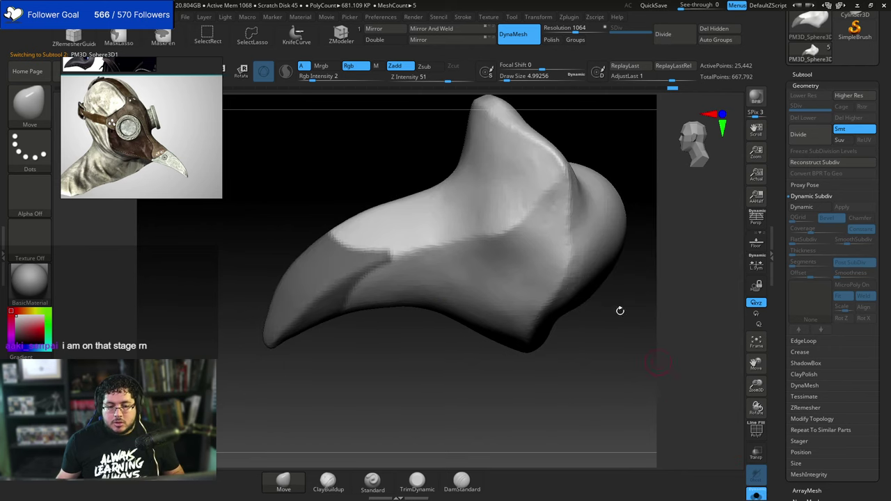
Clear the mask from the isolated base beak mesh.
{"action": "right_click_drag", "start_coordinate": [435, 381], "coordinate": [437, 371], "text": "ctrl"}
{"action": "left_click_drag", "start_coordinate": [438, 371], "coordinate": [435, 384], "text": "ctrl"}
{"action": "right_click_drag", "start_coordinate": [435, 384], "coordinate": [448, 374], "text": "alt"}
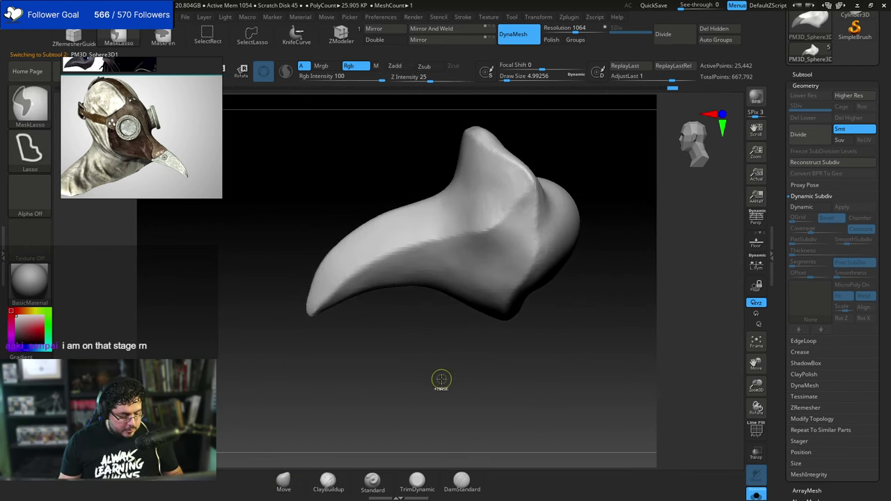
Save the sculpt as a tool file named MaskPlague in the Manneuqin folder.
{"action": "key", "text": "ctrl+s"}
{"action": "left_click", "coordinate": [656, 299]}
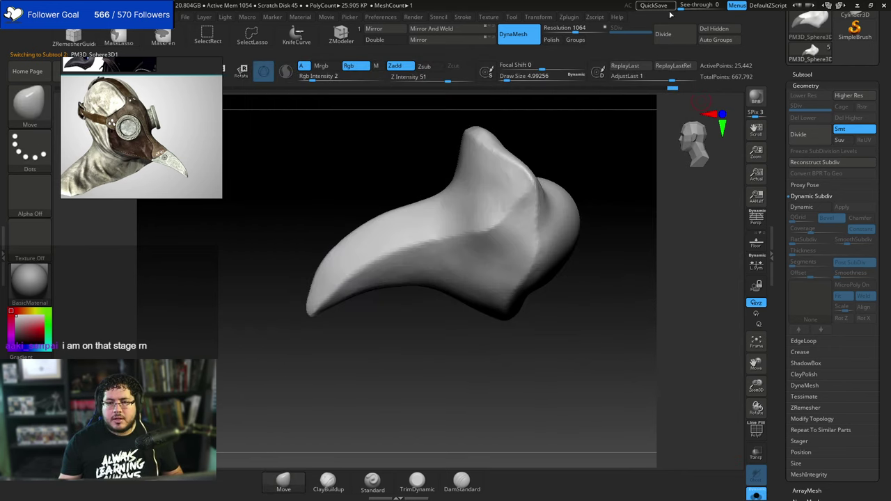
{"action": "left_click_drag", "start_coordinate": [886, 70], "coordinate": [866, 135]}
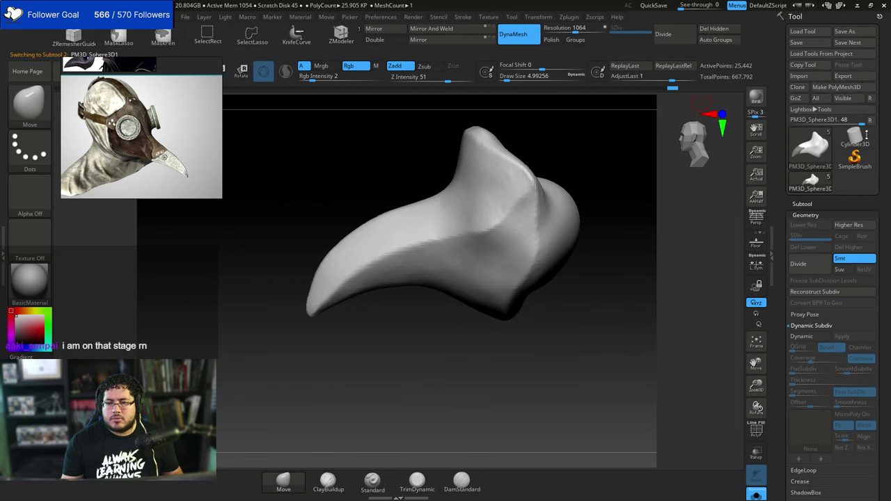
{"action": "left_click", "coordinate": [861, 32]}
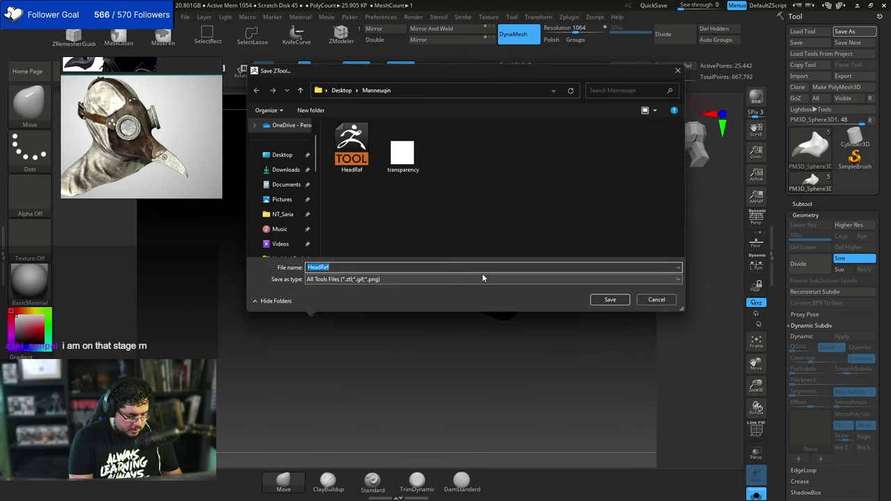
{"action": "type", "text": "MaskP"}
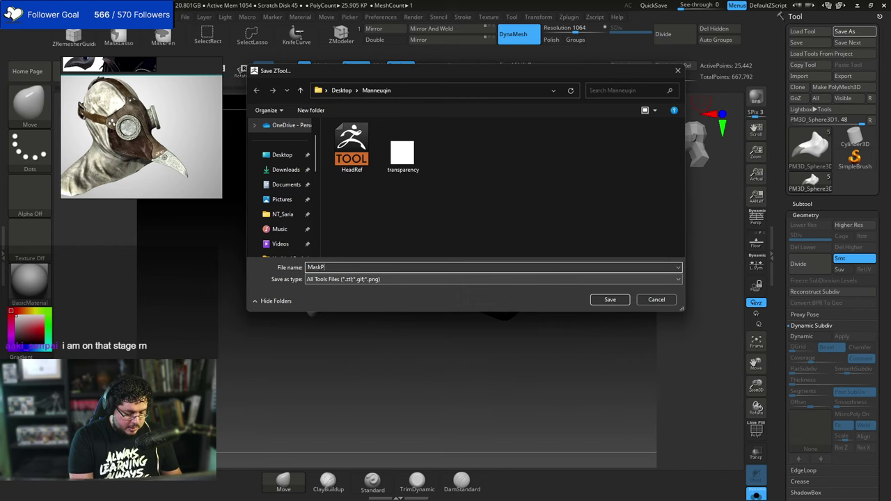
{"action": "type", "text": "lague"}
{"action": "key", "text": "Return"}
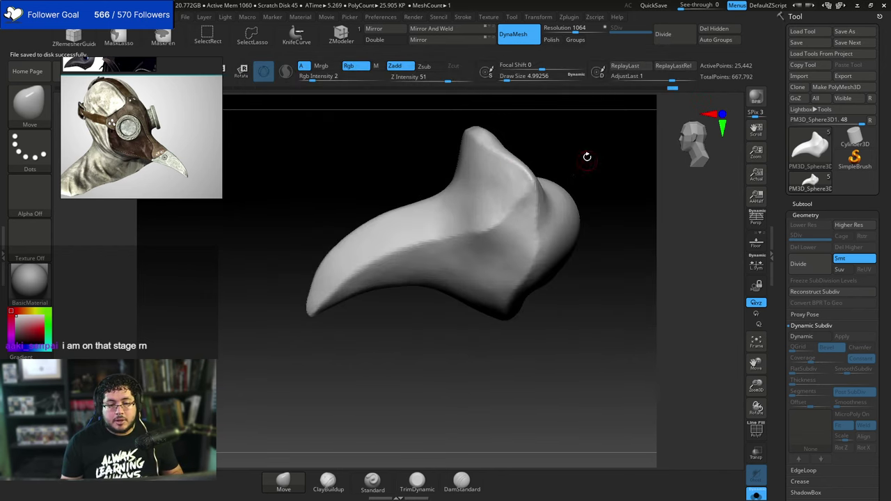
Choose the KnifeCurve brush and try a diagonal cut across the base beak mesh, undoing the cut.
{"action": "key", "text": "ctrl+shift"}
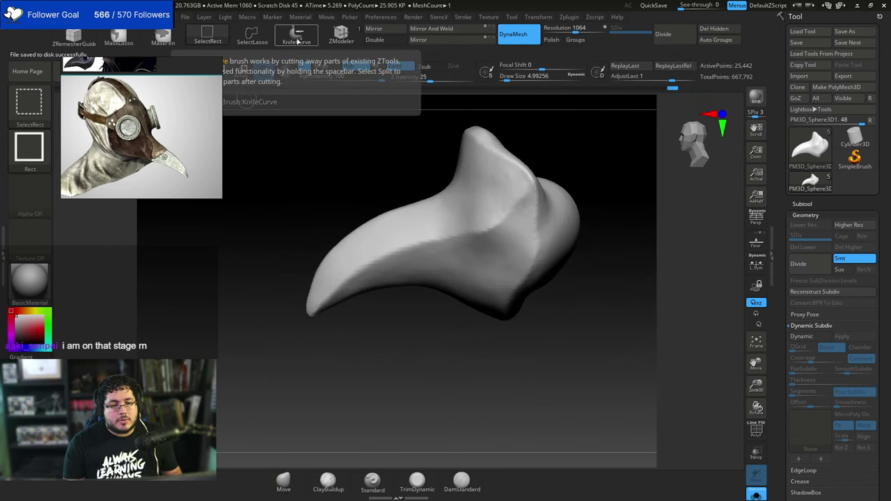
{"action": "left_click", "coordinate": [298, 42], "text": "ctrl+shift"}
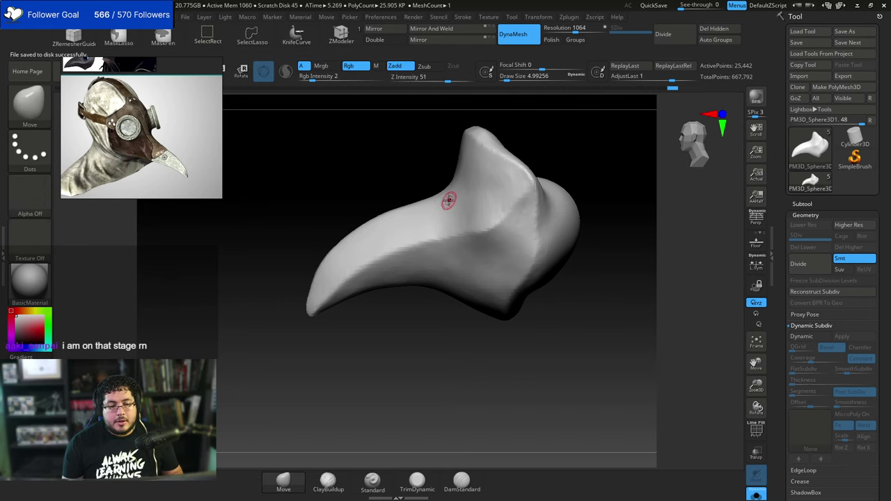
{"action": "left_click_drag", "start_coordinate": [369, 296], "coordinate": [596, 183], "text": "ctrl+shift"}
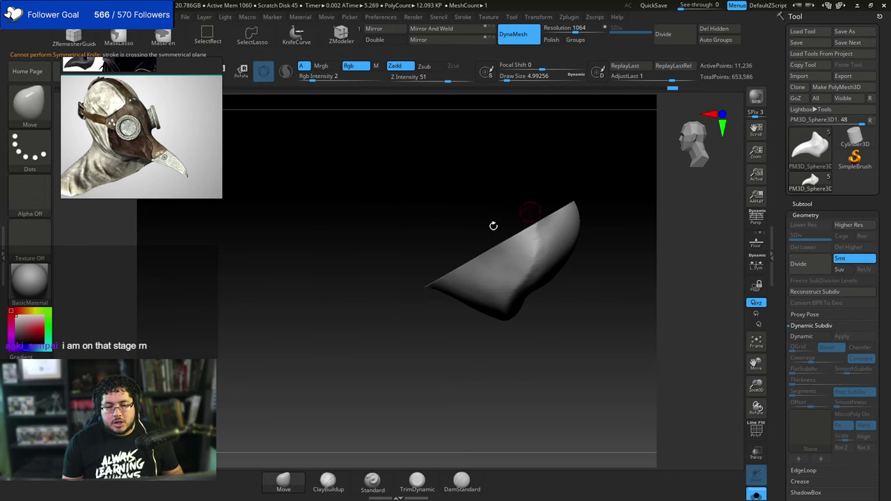
{"action": "key", "text": "ctrl+z"}
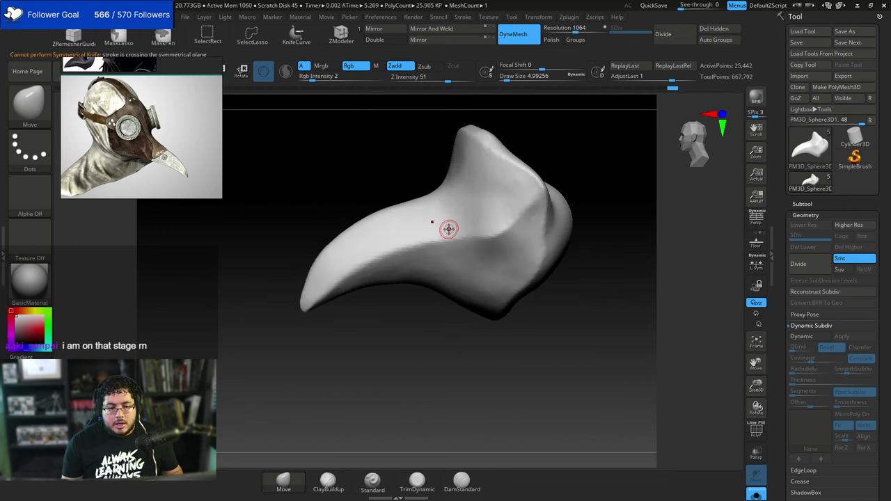
Enable the Split To Parts option for the KnifeCurve brush.
{"action": "key", "text": "ctrl+shift+space"}
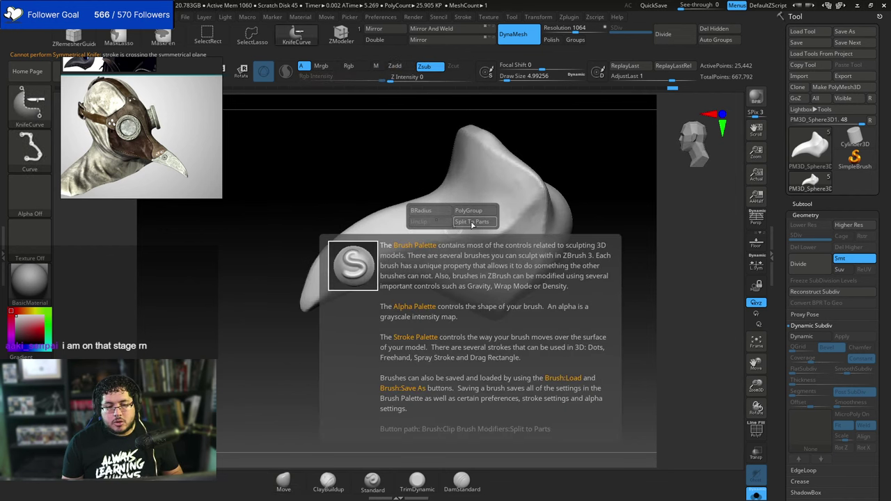
{"action": "left_click", "coordinate": [473, 224]}
{"action": "left_click_drag", "start_coordinate": [445, 315], "coordinate": [406, 318]}
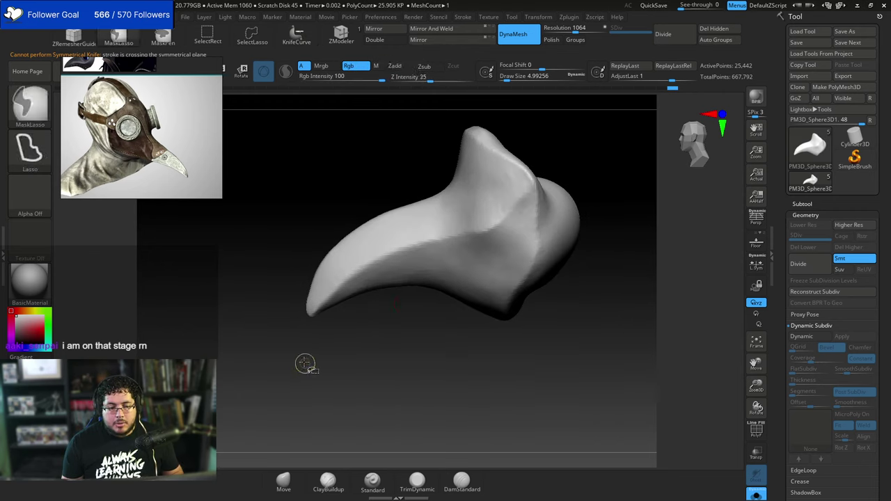
Slice the base beak mesh with KnifeCurve along its side ridge, from the beak tip to the upper rear, and show the polyframe.
{"action": "mouse_move", "coordinate": [282, 361]}
{"action": "left_mouse_down", "text": "ctrl+shift"}
{"action": "mouse_move", "coordinate": [363, 263]}
{"action": "mouse_move", "coordinate": [467, 237]}
{"action": "left_mouse_up", "text": "ctrl+shift"}
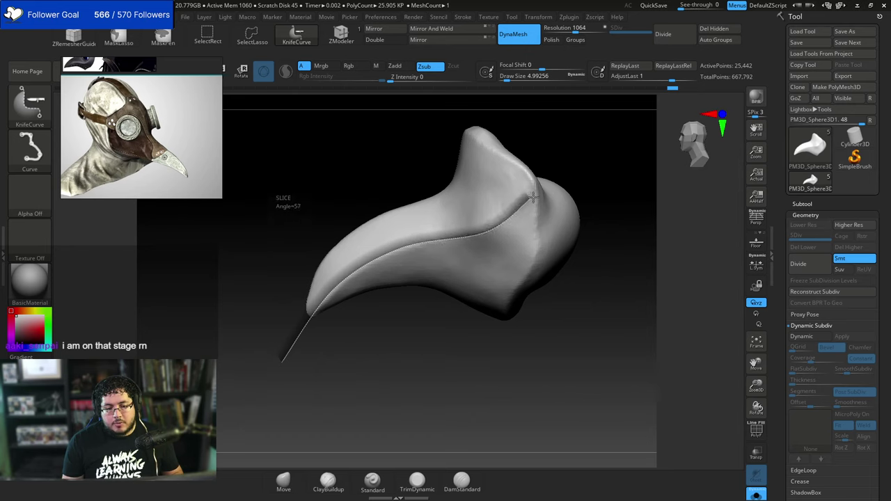
{"action": "mouse_move", "coordinate": [533, 198]}
{"action": "left_mouse_down", "text": "ctrl+shift"}
{"action": "mouse_move", "coordinate": [581, 149]}
{"action": "mouse_move", "coordinate": [575, 141]}
{"action": "left_mouse_up", "text": "ctrl+shift"}
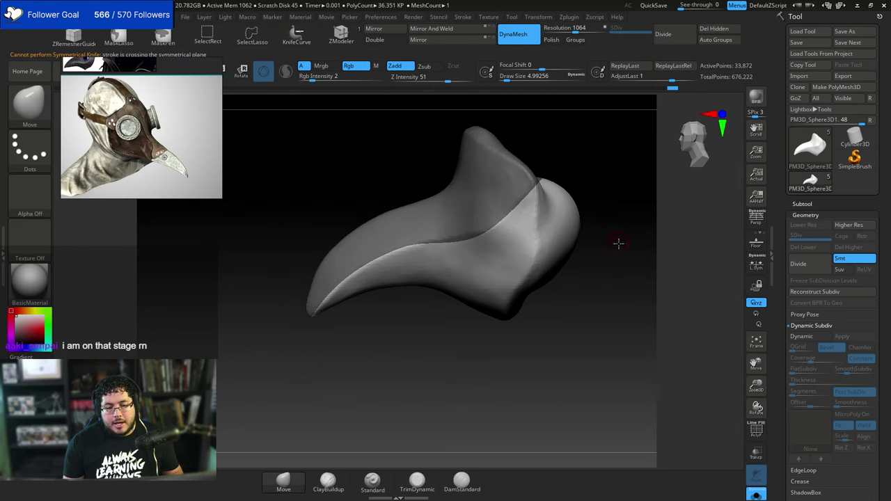
{"action": "mouse_move", "coordinate": [618, 243]}
{"action": "left_mouse_down"}
{"action": "mouse_move", "coordinate": [650, 247]}
{"action": "mouse_move", "coordinate": [589, 253]}
{"action": "mouse_move", "coordinate": [572, 265]}
{"action": "left_mouse_up"}
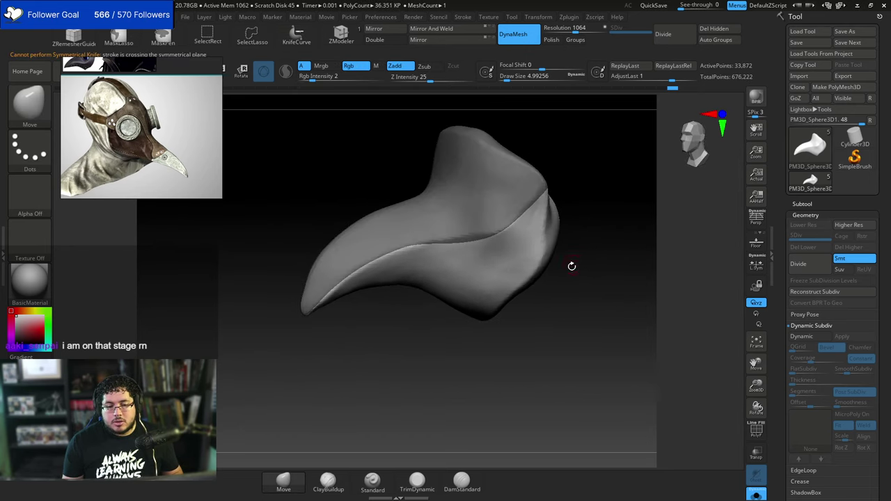
{"action": "left_click", "coordinate": [755, 431]}
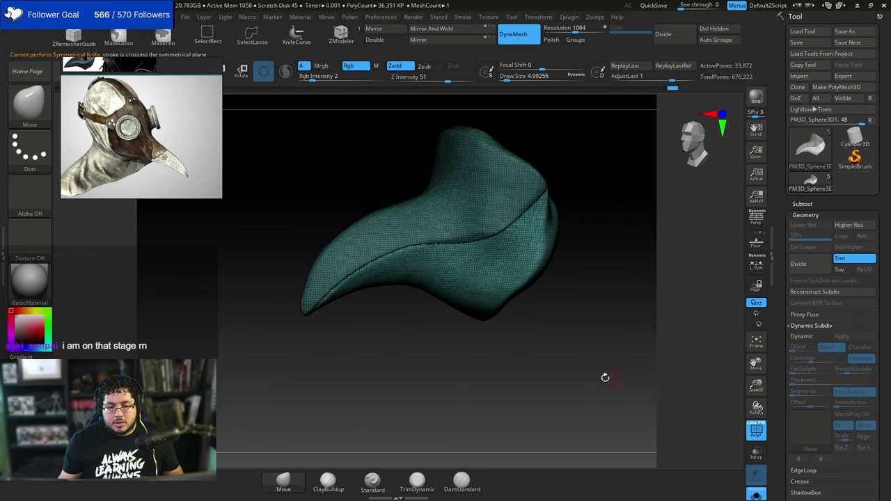
{"action": "mouse_move", "coordinate": [603, 373]}
{"action": "left_mouse_down"}
{"action": "mouse_move", "coordinate": [573, 350]}
{"action": "mouse_move", "coordinate": [605, 408]}
{"action": "mouse_move", "coordinate": [604, 366]}
{"action": "mouse_move", "coordinate": [614, 383]}
{"action": "left_mouse_up"}
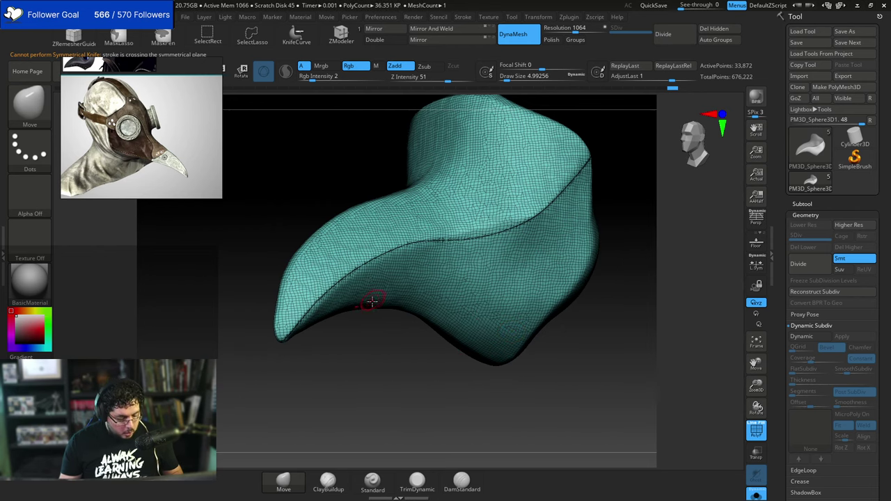
Choose the Inflat brush with a draw size of about 6.6, smooth the cut seam near the beak tip, and hide the polyframe.
{"action": "key", "text": "b"}
{"action": "key", "text": "i"}
{"action": "key", "text": "n"}
{"action": "key", "text": "space"}
{"action": "left_click_drag", "start_coordinate": [371, 295], "coordinate": [373, 295]}
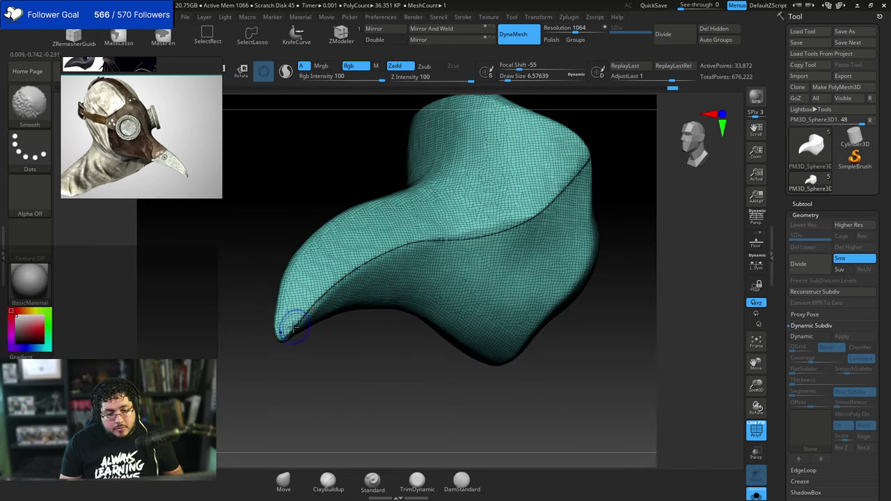
{"action": "left_click_drag", "start_coordinate": [286, 332], "coordinate": [365, 267], "text": "shift"}
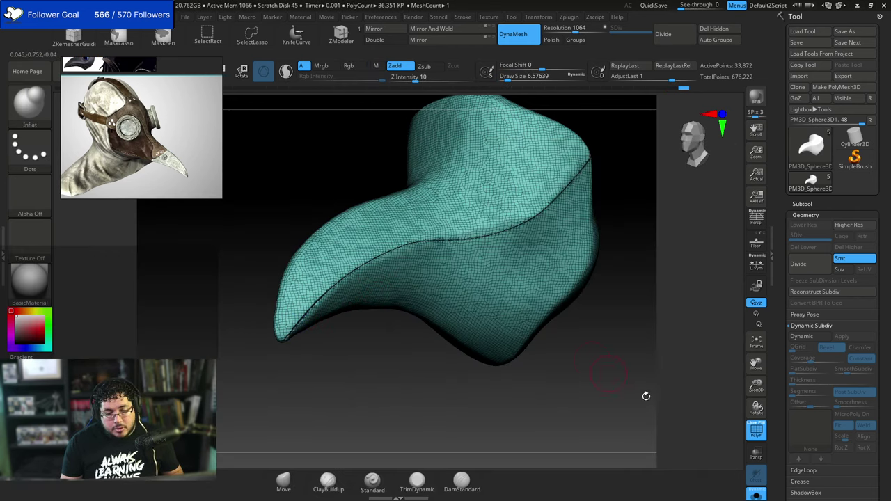
{"action": "left_click", "coordinate": [756, 431]}
Smooth the rest of the cut seam from the middle of the beak up to and around its rear edge.
{"action": "key", "text": "shift"}
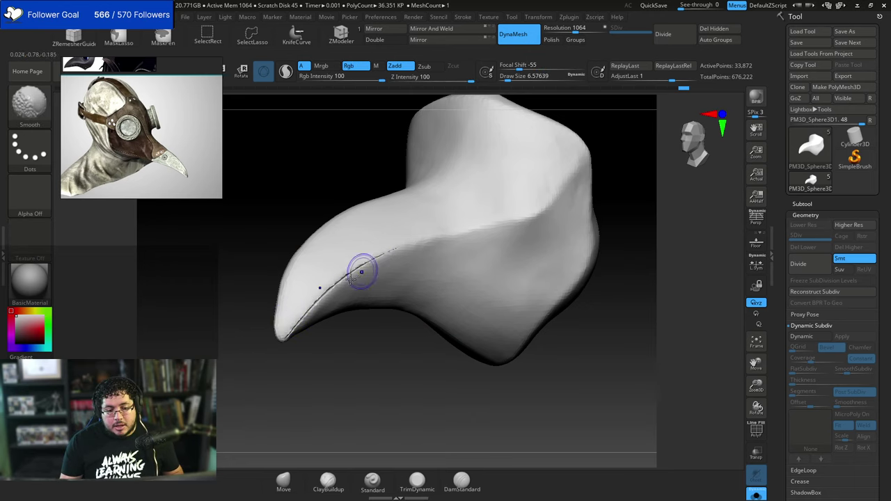
{"action": "left_click_drag", "start_coordinate": [372, 259], "coordinate": [515, 225], "text": "shift"}
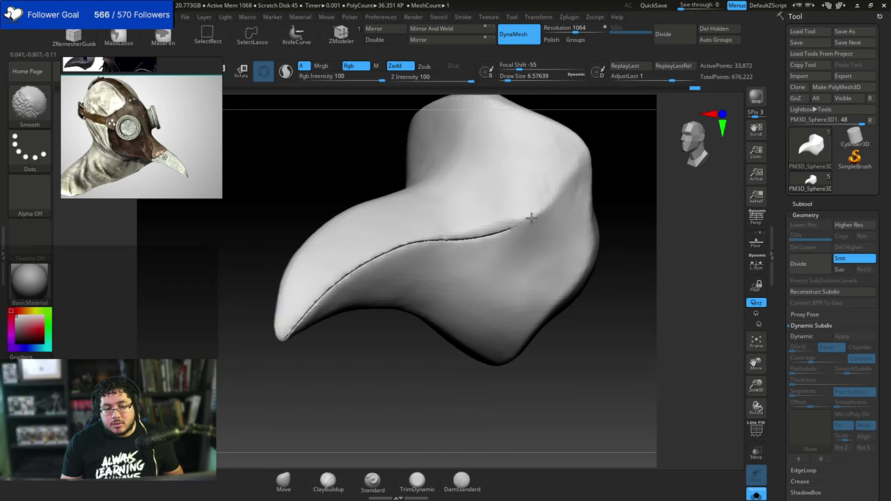
{"action": "mouse_move", "coordinate": [629, 195]}
{"action": "left_mouse_down", "text": "alt"}
{"action": "mouse_move", "coordinate": [580, 226]}
{"action": "mouse_move", "coordinate": [541, 230]}
{"action": "left_mouse_up", "text": "alt"}
{"action": "left_click_drag", "start_coordinate": [439, 259], "coordinate": [513, 219], "text": "shift"}
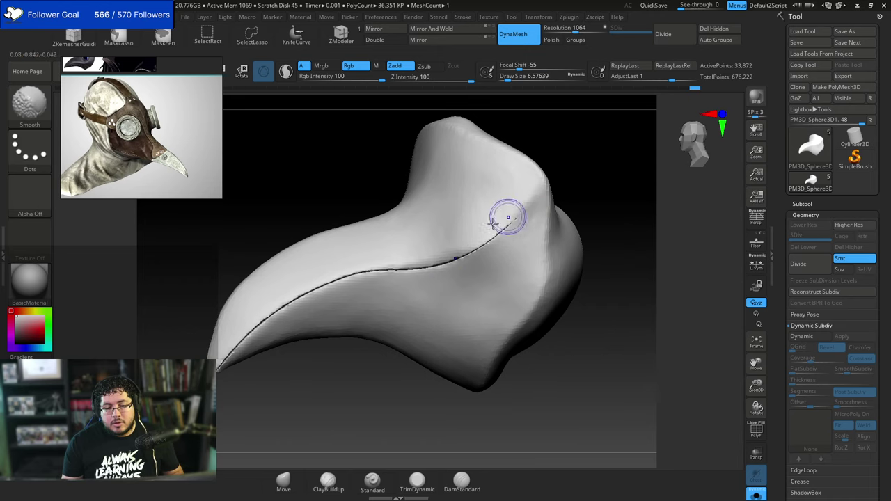
{"action": "left_click_drag", "start_coordinate": [464, 249], "coordinate": [533, 199], "text": "shift"}
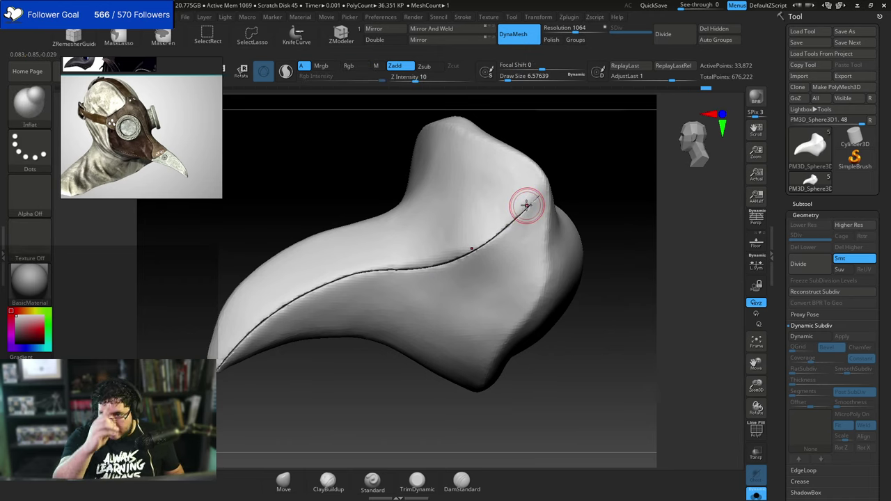
{"action": "mouse_move", "coordinate": [582, 184]}
{"action": "left_mouse_down"}
{"action": "mouse_move", "coordinate": [555, 193]}
{"action": "mouse_move", "coordinate": [553, 184]}
{"action": "left_mouse_up"}
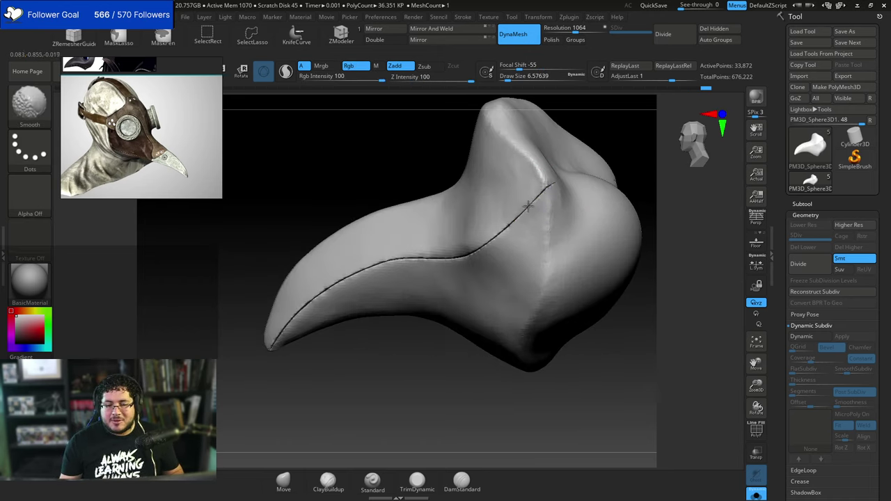
{"action": "left_click_drag", "start_coordinate": [623, 145], "coordinate": [613, 181]}
{"action": "left_click_drag", "start_coordinate": [534, 205], "coordinate": [630, 151], "text": "shift"}
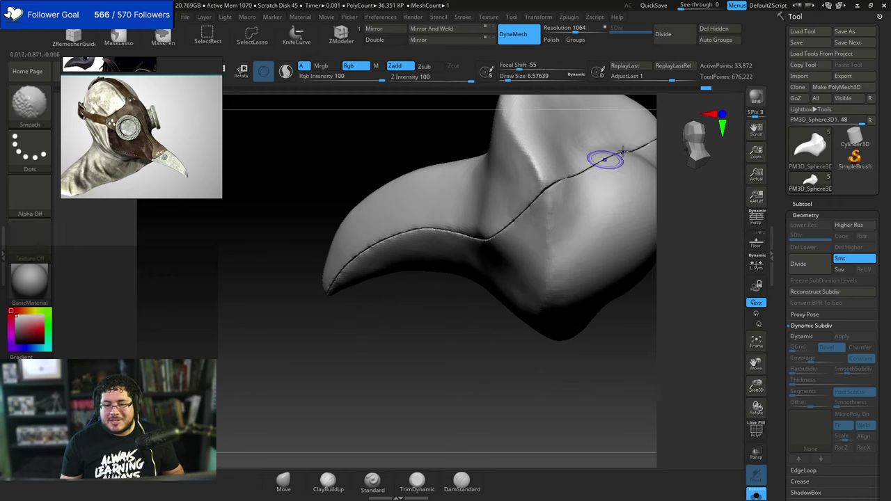
{"action": "left_click_drag", "start_coordinate": [462, 327], "coordinate": [490, 361]}
{"action": "mouse_move", "coordinate": [490, 361]}
{"action": "left_mouse_down", "text": "alt"}
{"action": "mouse_move", "coordinate": [477, 341]}
{"action": "mouse_move", "coordinate": [483, 382]}
{"action": "mouse_move", "coordinate": [514, 399]}
{"action": "left_mouse_up", "text": "alt"}
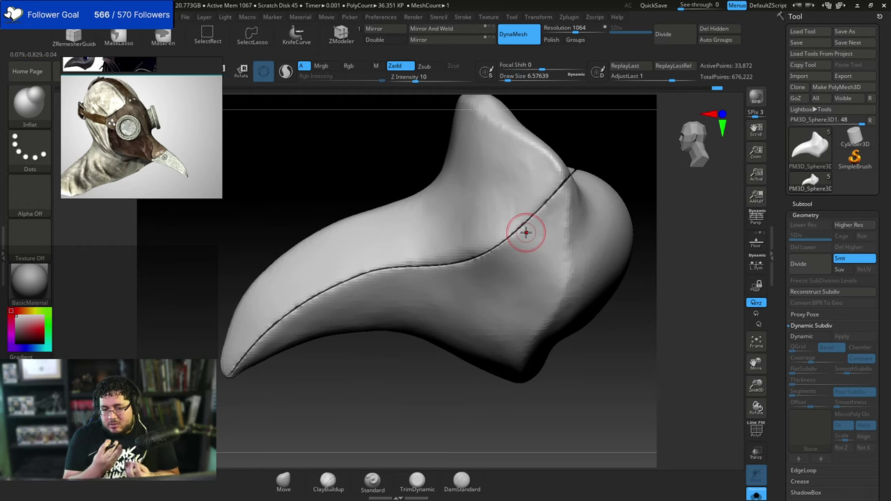
Try remeshing the cut beak with DynaMesh, and undo the remesh.
{"action": "mouse_move", "coordinate": [449, 412]}
{"action": "left_mouse_down", "text": "alt"}
{"action": "mouse_move", "coordinate": [438, 385]}
{"action": "mouse_move", "coordinate": [445, 364]}
{"action": "mouse_move", "coordinate": [454, 382]}
{"action": "left_mouse_up", "text": "alt"}
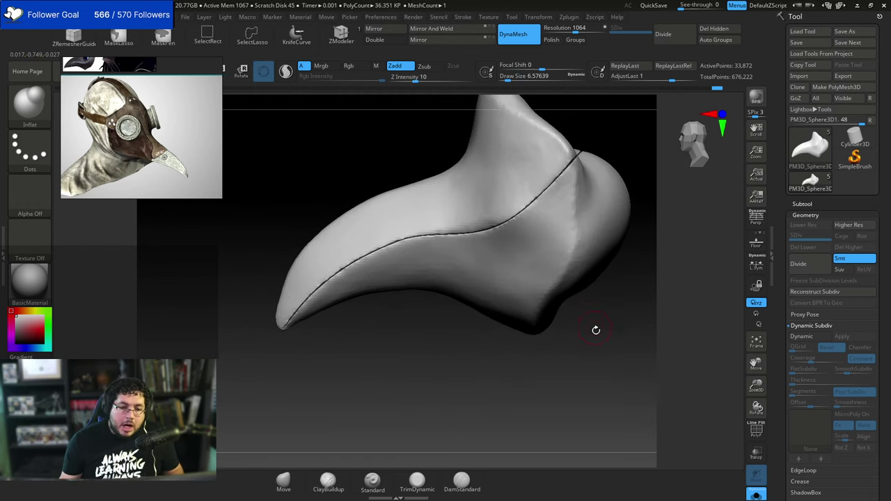
{"action": "left_click_drag", "start_coordinate": [616, 305], "coordinate": [582, 409], "text": "ctrl"}
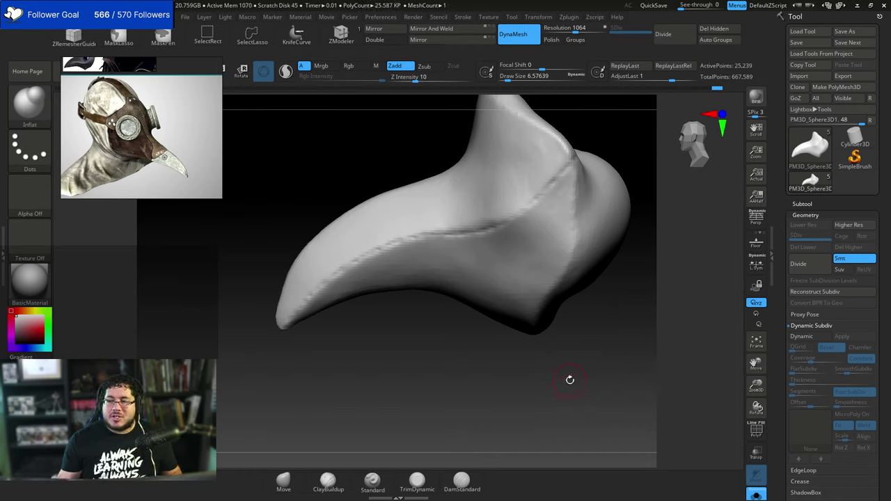
{"action": "key", "text": "ctrl+z"}
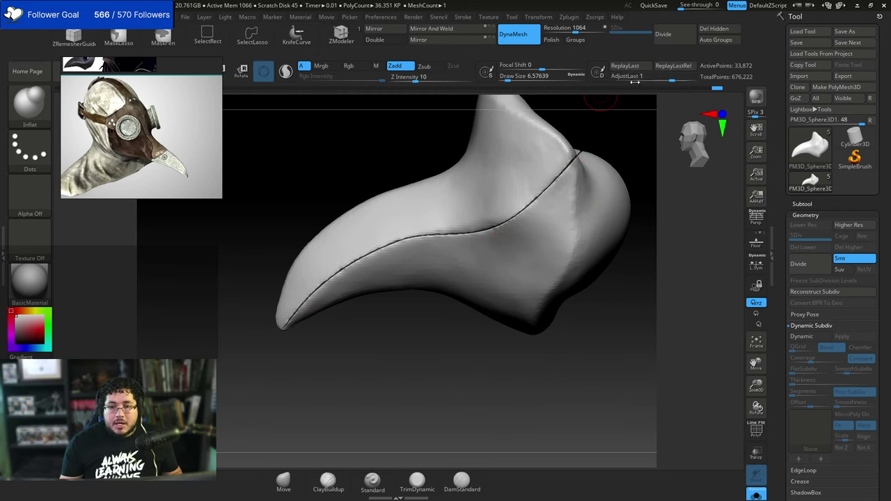
Enable the Groups option for DynaMesh and show the polyframe on the cut beak.
{"action": "left_click", "coordinate": [575, 40]}
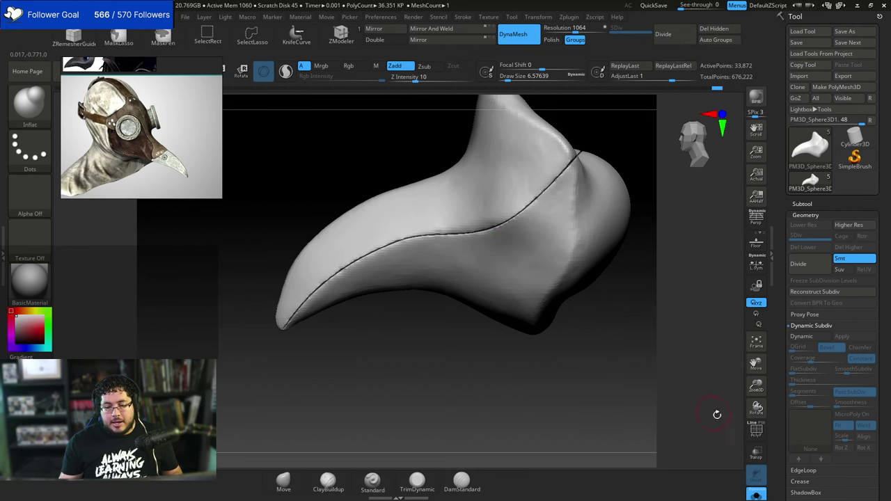
{"action": "left_click", "coordinate": [757, 431]}
{"action": "left_click", "coordinate": [756, 431]}
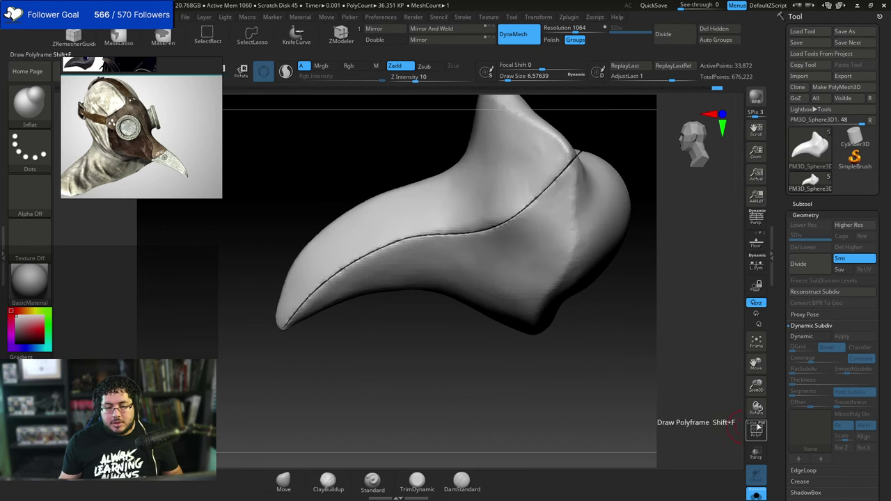
{"action": "left_click", "coordinate": [756, 431]}
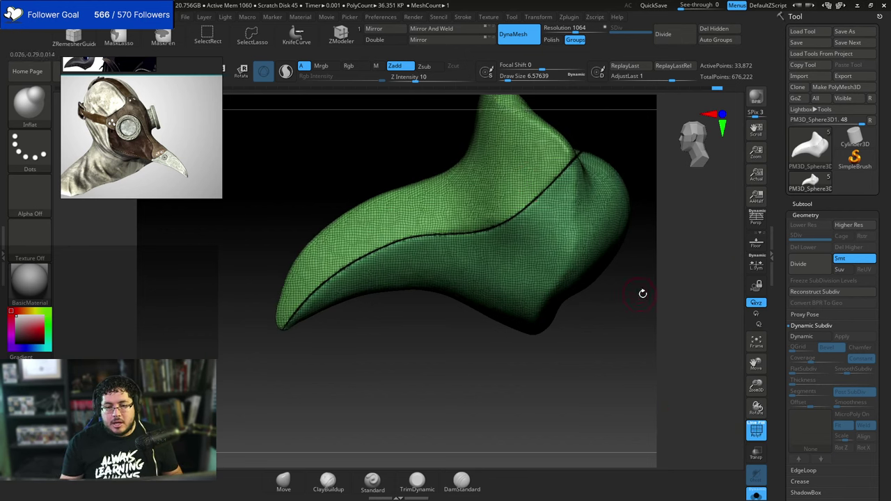
Assign polygroups to the two beak parts with Auto Groups, remesh them with DynaMesh, and hide the polyframe.
{"action": "left_click", "coordinate": [717, 41]}
{"action": "left_click", "coordinate": [717, 41]}
{"action": "left_click", "coordinate": [717, 43]}
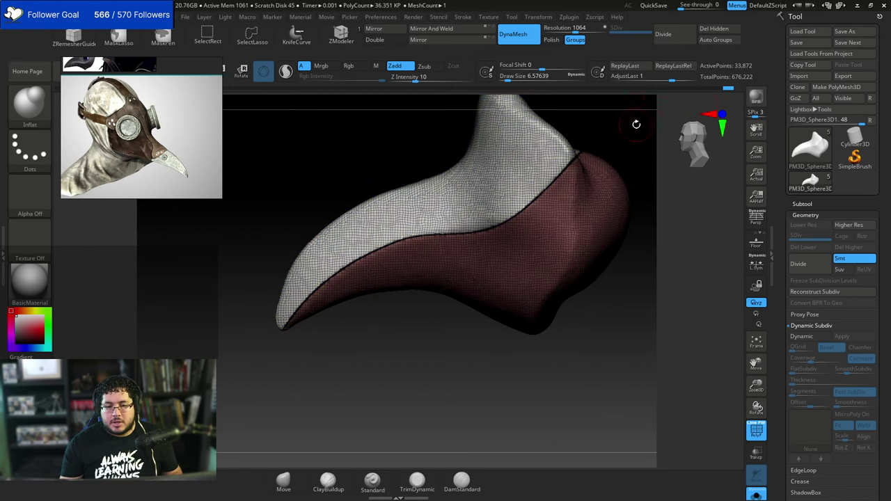
{"action": "left_click_drag", "start_coordinate": [623, 343], "coordinate": [616, 387], "text": "ctrl"}
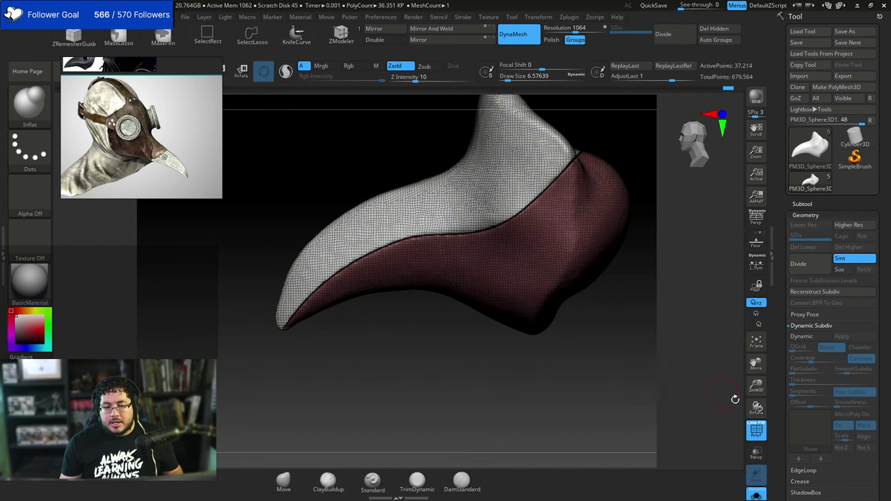
{"action": "left_click", "coordinate": [754, 428]}
Show all mask parts together with the head and examine the seam along the beak from several angles.
{"action": "mouse_move", "coordinate": [515, 375]}
{"action": "left_mouse_down"}
{"action": "mouse_move", "coordinate": [531, 343]}
{"action": "mouse_move", "coordinate": [599, 302]}
{"action": "mouse_move", "coordinate": [648, 243]}
{"action": "mouse_move", "coordinate": [534, 336]}
{"action": "mouse_move", "coordinate": [556, 342]}
{"action": "mouse_move", "coordinate": [589, 327]}
{"action": "mouse_move", "coordinate": [652, 382]}
{"action": "left_mouse_up"}
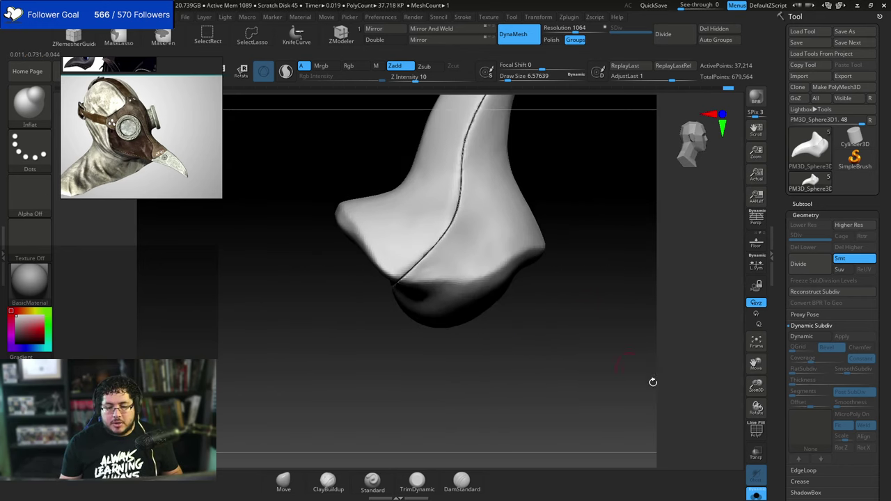
{"action": "left_click", "coordinate": [757, 496]}
{"action": "left_click_drag", "start_coordinate": [615, 282], "coordinate": [581, 279]}
{"action": "mouse_move", "coordinate": [327, 390]}
{"action": "left_mouse_down"}
{"action": "mouse_move", "coordinate": [394, 396]}
{"action": "mouse_move", "coordinate": [369, 419]}
{"action": "mouse_move", "coordinate": [395, 419]}
{"action": "mouse_move", "coordinate": [563, 334]}
{"action": "mouse_move", "coordinate": [624, 265]}
{"action": "mouse_move", "coordinate": [557, 275]}
{"action": "left_mouse_up"}
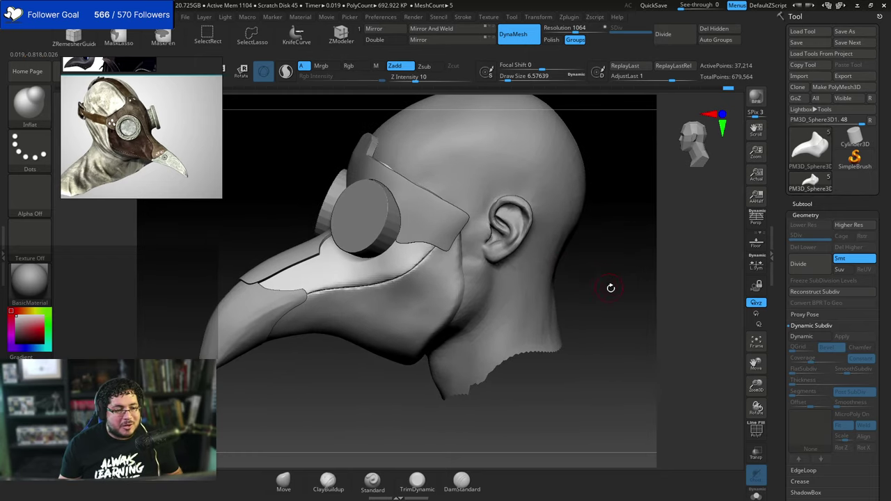
{"action": "left_click_drag", "start_coordinate": [610, 287], "coordinate": [628, 253]}
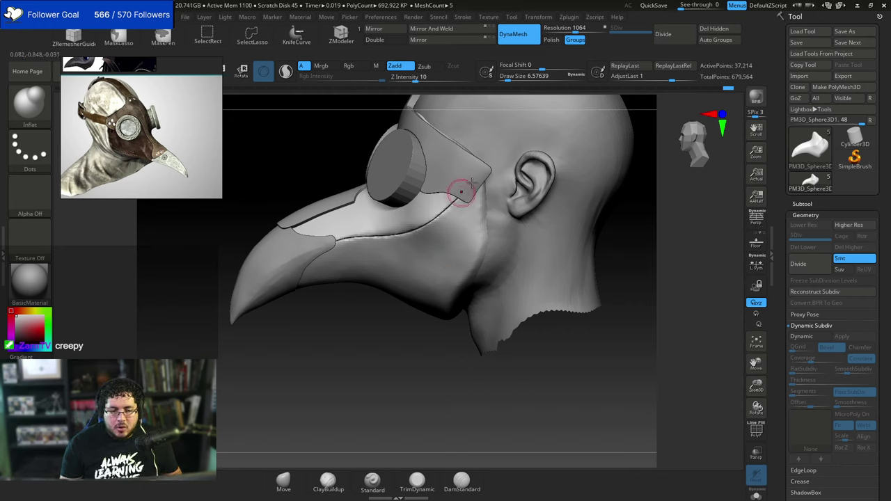
{"action": "left_click_drag", "start_coordinate": [377, 332], "coordinate": [487, 240]}
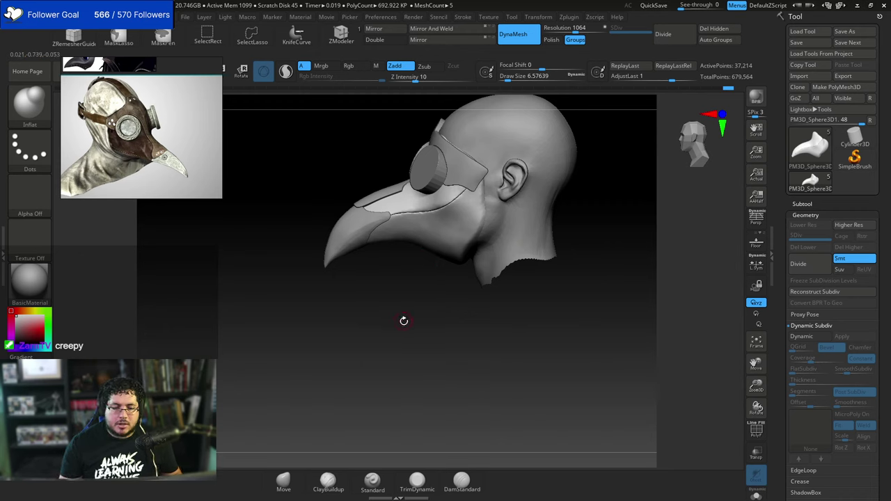
{"action": "left_click_drag", "start_coordinate": [403, 321], "coordinate": [406, 315], "text": "alt"}
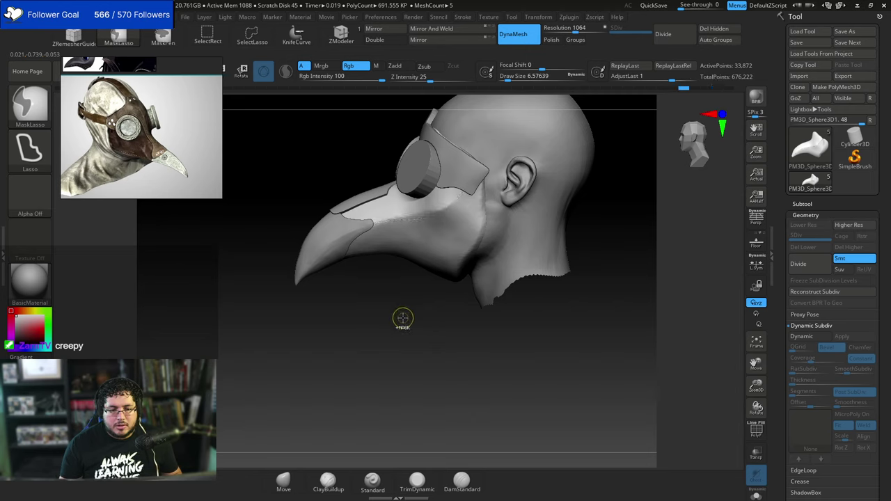
Undo the remesh, seam smoothing and knife cut on the base beak, and isolate the mesh.
{"action": "key", "text": "ctrl+z"}
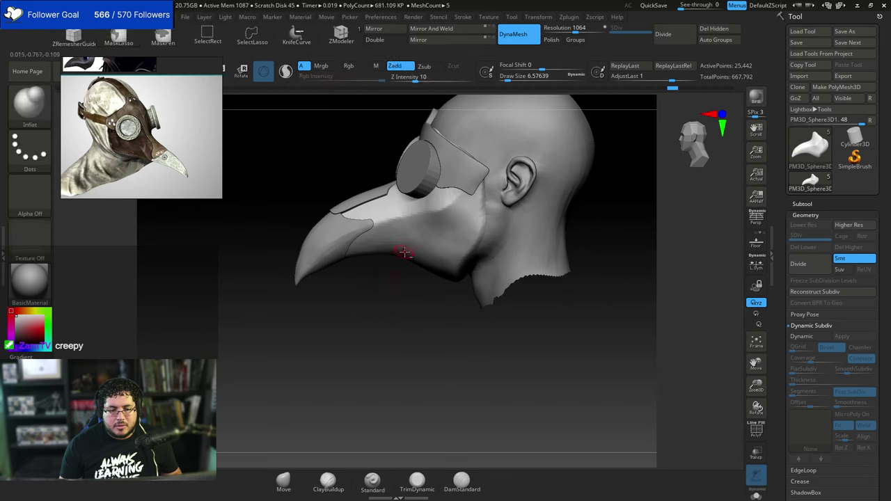
{"action": "left_click", "coordinate": [411, 228]}
{"action": "left_click", "coordinate": [412, 276]}
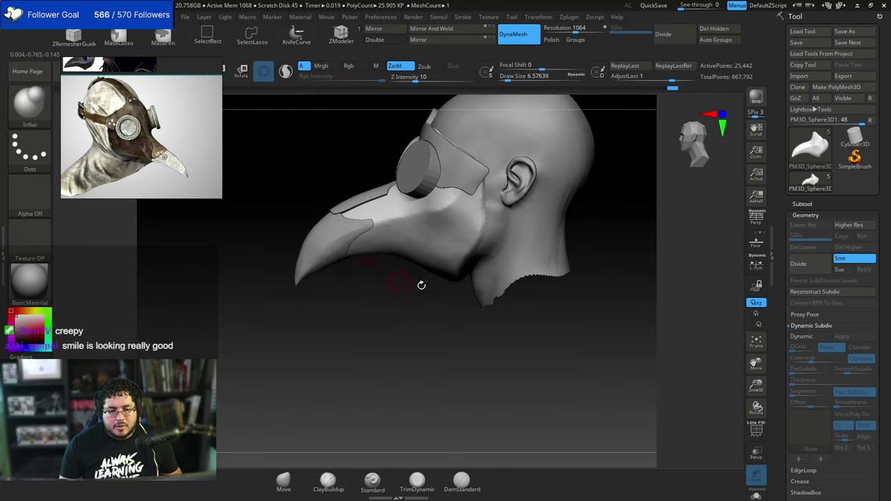
{"action": "left_click", "coordinate": [751, 492]}
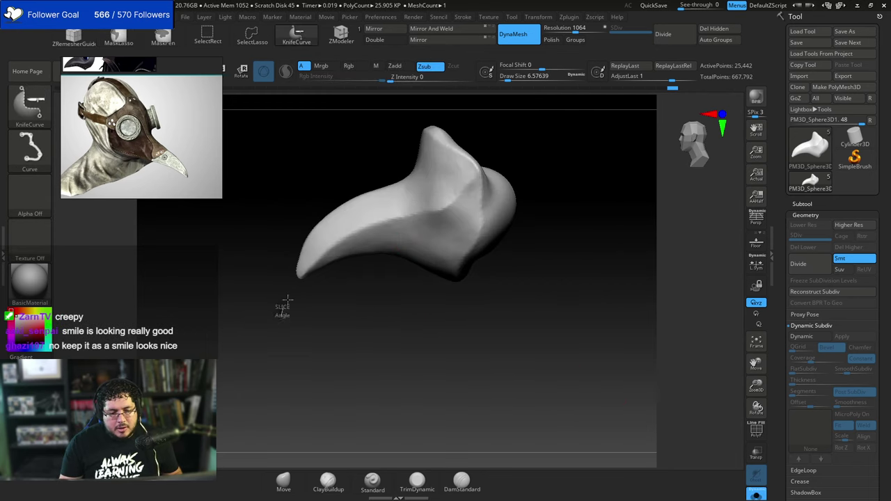
Slice the base beak with KnifeCurve along a lower arc from the tip to the rear, and show the whole mask and head.
{"action": "mouse_move", "coordinate": [281, 312]}
{"action": "left_mouse_down", "text": "ctrl+shift"}
{"action": "mouse_move", "coordinate": [313, 256]}
{"action": "mouse_move", "coordinate": [376, 226]}
{"action": "mouse_move", "coordinate": [433, 214]}
{"action": "mouse_move", "coordinate": [515, 230]}
{"action": "left_mouse_up", "text": "ctrl+shift"}
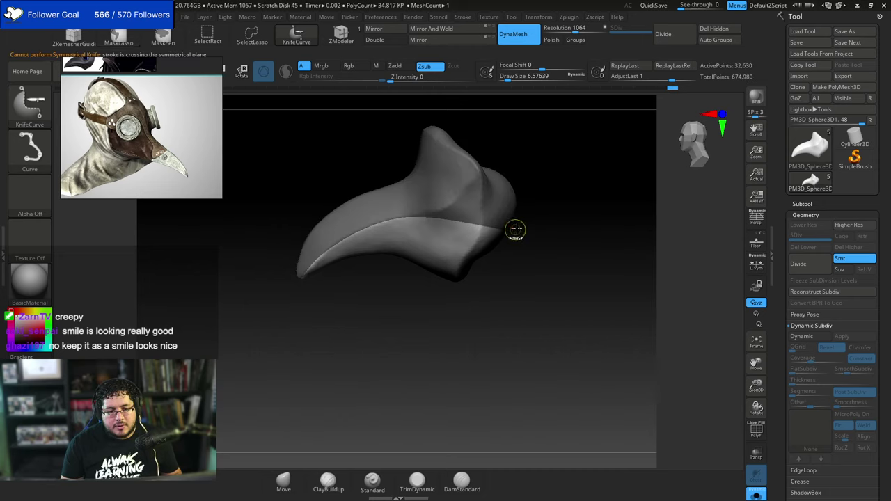
{"action": "left_click", "coordinate": [751, 497]}
{"action": "left_click_drag", "start_coordinate": [513, 357], "coordinate": [533, 391]}
Set the draw size to about 11.7 and smooth the new seam along the side of the beak.
{"action": "key", "text": "space"}
{"action": "key", "text": "shift"}
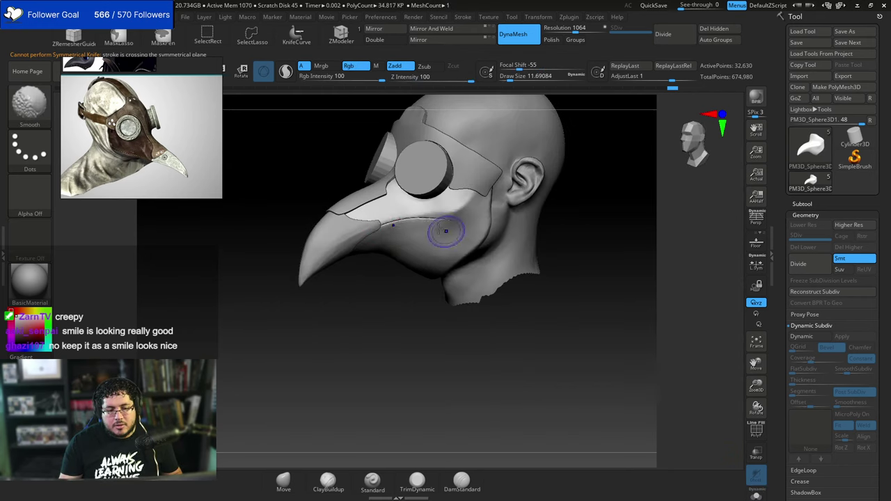
{"action": "mouse_move", "coordinate": [566, 215]}
{"action": "left_mouse_down"}
{"action": "mouse_move", "coordinate": [538, 220]}
{"action": "mouse_move", "coordinate": [527, 260]}
{"action": "mouse_move", "coordinate": [469, 349]}
{"action": "mouse_move", "coordinate": [453, 350]}
{"action": "mouse_move", "coordinate": [477, 313]}
{"action": "mouse_move", "coordinate": [462, 368]}
{"action": "mouse_move", "coordinate": [449, 367]}
{"action": "left_mouse_up"}
{"action": "key", "text": "shift"}
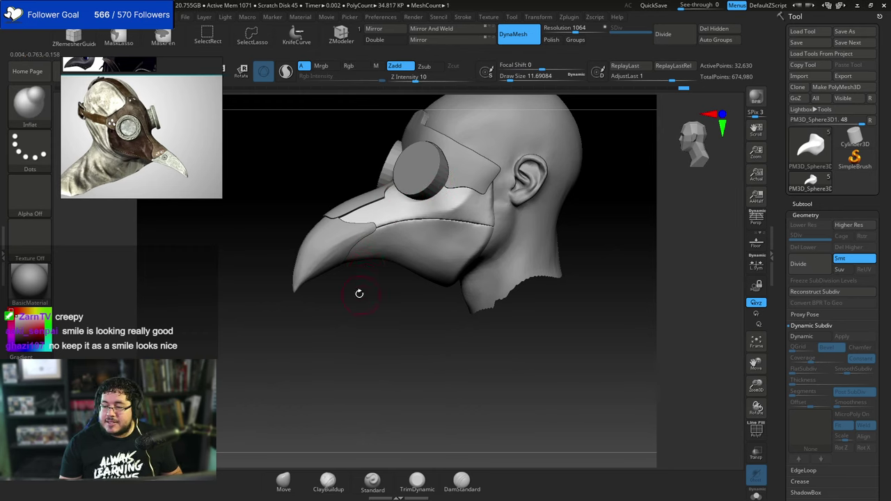
{"action": "left_click_drag", "start_coordinate": [362, 327], "coordinate": [355, 334]}
Undo the seam smoothing and the lower knife cut, going back to the base beak's coarser mesh at DynaMesh resolution 624.
{"action": "key", "text": "ctrl"}
{"action": "key", "text": "ctrl+z"}
{"action": "key", "text": "ctrl+z"}
{"action": "key", "text": "ctrl+z"}
{"action": "key", "text": "ctrl+z"}
{"action": "key", "text": "ctrl+z"}
{"action": "key", "text": "ctrl+z"}
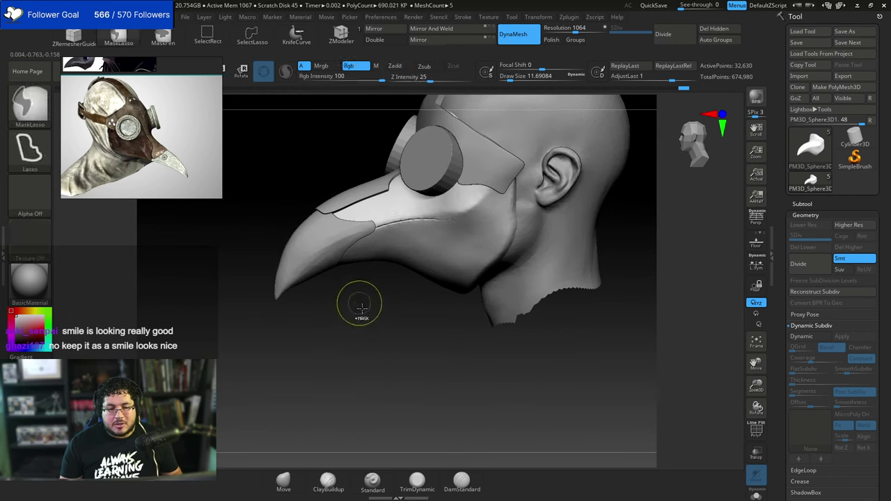
{"action": "left_click_drag", "start_coordinate": [676, 409], "coordinate": [572, 368]}
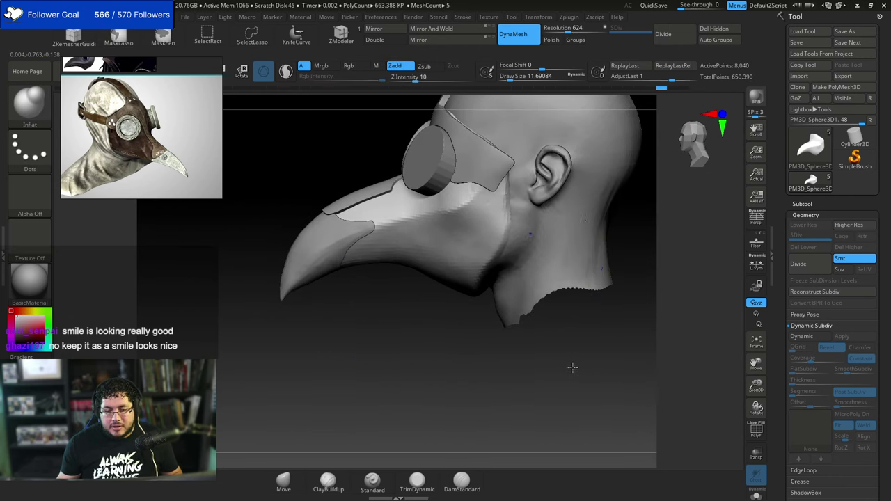
Set the DynaMesh resolution to 848, remesh the base beak, and isolate it from the other mask parts.
{"action": "left_click_drag", "start_coordinate": [568, 29], "coordinate": [572, 33]}
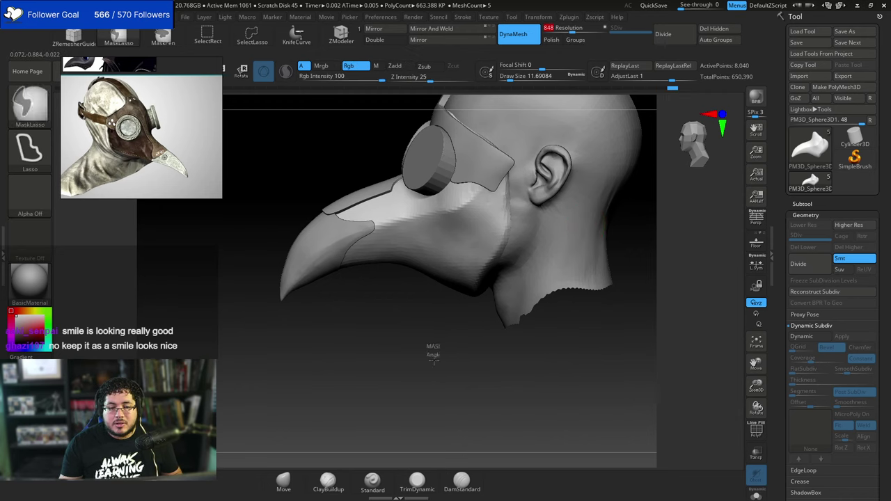
{"action": "left_click_drag", "start_coordinate": [432, 347], "coordinate": [467, 316], "text": "ctrl"}
{"action": "left_click", "coordinate": [756, 494]}
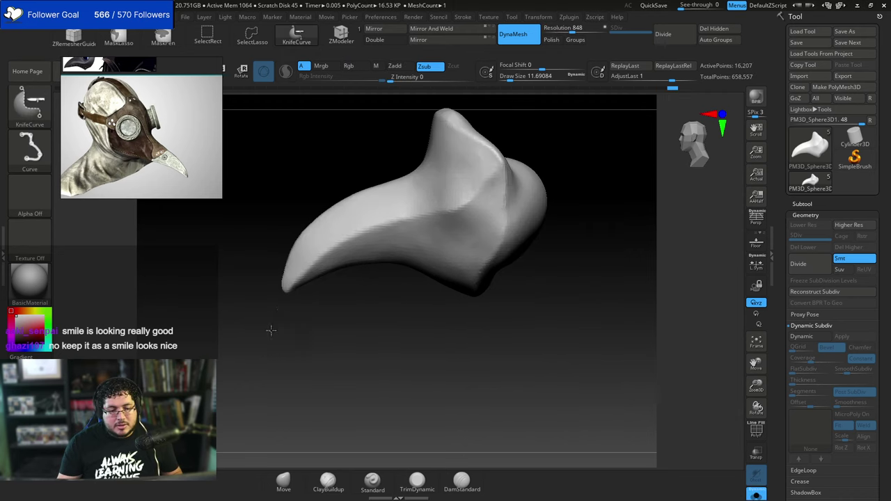
Slice the base beak with KnifeCurve from below the tip along the side to the upper rear, and clear the mask.
{"action": "mouse_move", "coordinate": [270, 330]}
{"action": "left_mouse_down", "text": "ctrl+shift"}
{"action": "mouse_move", "coordinate": [313, 262]}
{"action": "mouse_move", "coordinate": [393, 222]}
{"action": "mouse_move", "coordinate": [465, 212]}
{"action": "mouse_move", "coordinate": [533, 139]}
{"action": "mouse_move", "coordinate": [537, 123]}
{"action": "left_mouse_up", "text": "ctrl+shift"}
{"action": "mouse_move", "coordinate": [265, 327]}
{"action": "left_mouse_down", "text": "ctrl+shift"}
{"action": "mouse_move", "coordinate": [305, 270]}
{"action": "mouse_move", "coordinate": [380, 224]}
{"action": "mouse_move", "coordinate": [454, 213]}
{"action": "mouse_move", "coordinate": [543, 134]}
{"action": "left_mouse_up", "text": "ctrl+shift"}
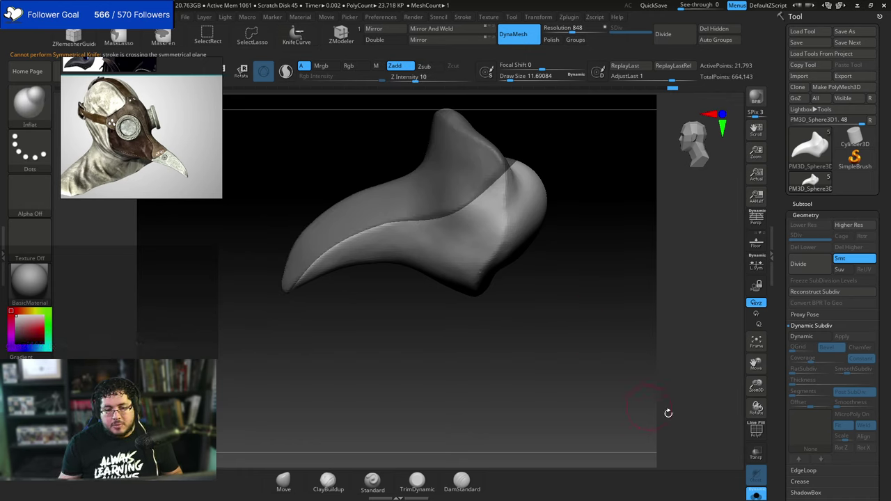
{"action": "left_click_drag", "start_coordinate": [621, 392], "coordinate": [600, 354], "text": "ctrl"}
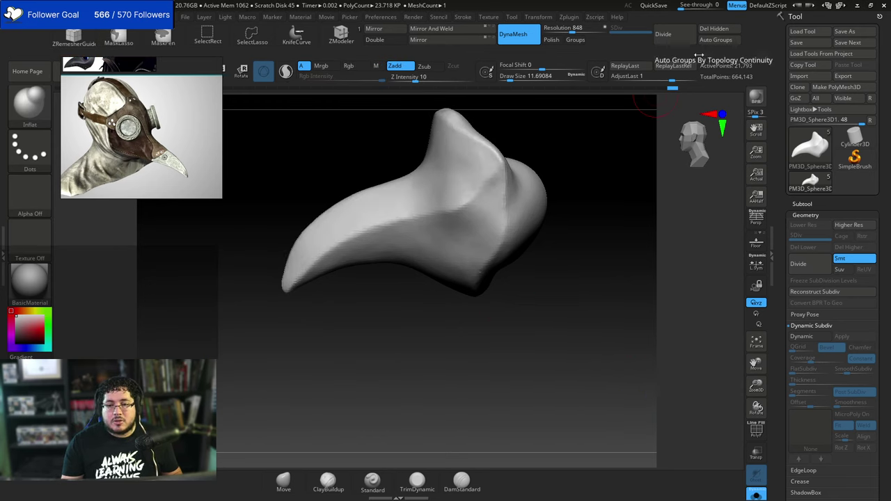
Smooth the new seam along the beak's side and around its rear, and show the whole mask and head again.
{"action": "mouse_move", "coordinate": [295, 281]}
{"action": "left_mouse_down", "text": "shift"}
{"action": "mouse_move", "coordinate": [393, 215]}
{"action": "mouse_move", "coordinate": [373, 228]}
{"action": "mouse_move", "coordinate": [441, 215]}
{"action": "mouse_move", "coordinate": [482, 183]}
{"action": "left_mouse_up", "text": "shift"}
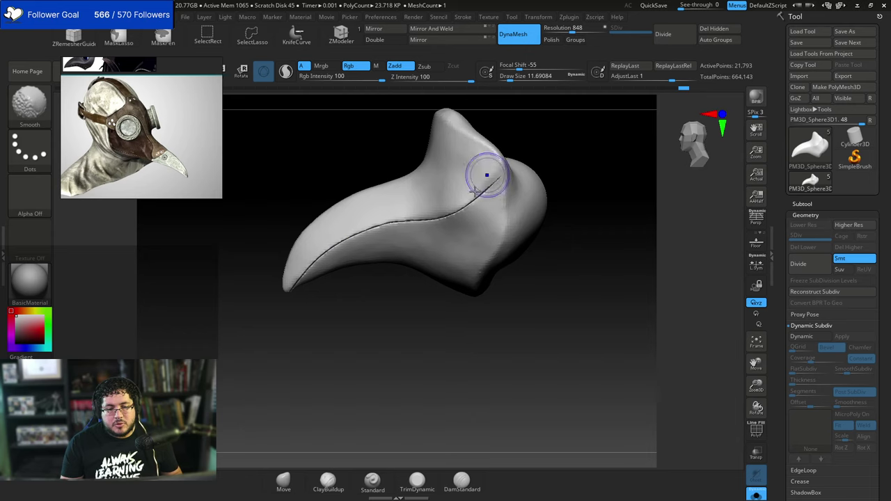
{"action": "right_click_drag", "start_coordinate": [485, 174], "coordinate": [506, 157]}
{"action": "mouse_move", "coordinate": [484, 183]}
{"action": "left_mouse_down", "text": "shift"}
{"action": "mouse_move", "coordinate": [521, 151]}
{"action": "mouse_move", "coordinate": [526, 157]}
{"action": "left_mouse_up", "text": "shift"}
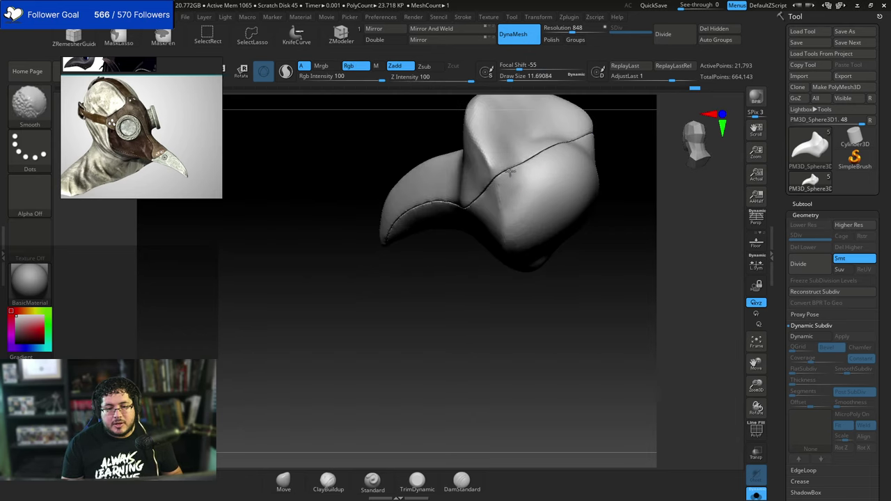
{"action": "mouse_move", "coordinate": [390, 279]}
{"action": "left_mouse_down"}
{"action": "mouse_move", "coordinate": [457, 215]}
{"action": "mouse_move", "coordinate": [432, 218]}
{"action": "left_mouse_up"}
{"action": "left_click_drag", "start_coordinate": [324, 338], "coordinate": [378, 333]}
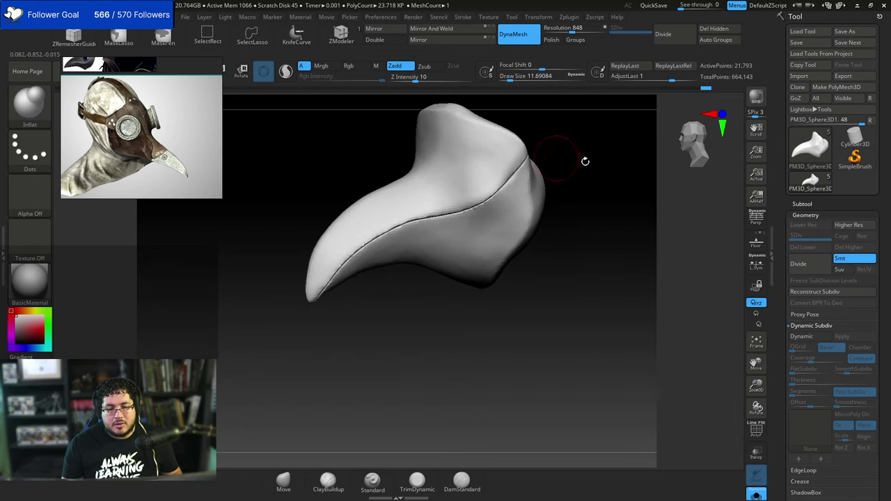
{"action": "right_click_drag", "start_coordinate": [601, 233], "coordinate": [603, 273]}
{"action": "left_click", "coordinate": [757, 493]}
{"action": "left_click_drag", "start_coordinate": [666, 422], "coordinate": [630, 356]}
{"action": "left_click_drag", "start_coordinate": [631, 400], "coordinate": [515, 330]}
{"action": "left_click_drag", "start_coordinate": [471, 291], "coordinate": [524, 279], "text": "alt"}
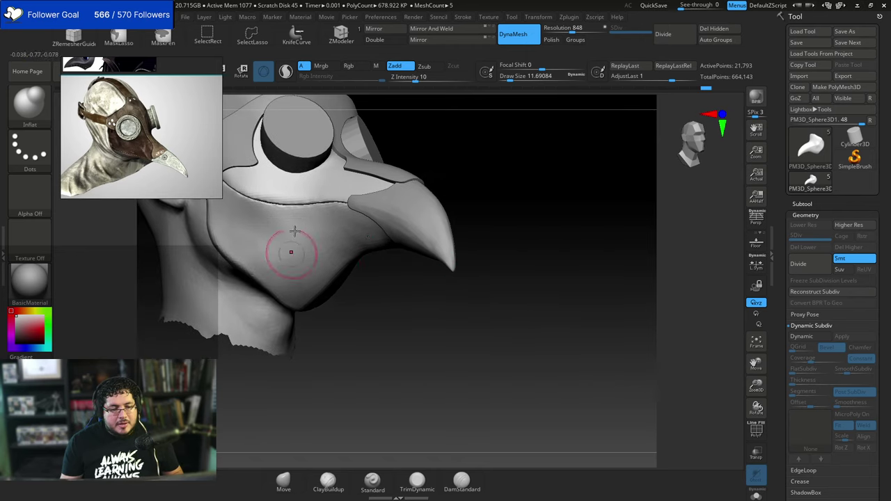
Isolate the lower beak part and try to slice it from below along the centre line with KnifeCurve.
{"action": "left_click_drag", "start_coordinate": [465, 380], "coordinate": [456, 328]}
{"action": "left_click_drag", "start_coordinate": [391, 351], "coordinate": [386, 325]}
{"action": "mouse_move", "coordinate": [386, 325]}
{"action": "right_mouse_down"}
{"action": "mouse_move", "coordinate": [348, 265]}
{"action": "mouse_move", "coordinate": [481, 266]}
{"action": "mouse_move", "coordinate": [527, 239]}
{"action": "mouse_move", "coordinate": [526, 178]}
{"action": "mouse_move", "coordinate": [490, 273]}
{"action": "right_mouse_up"}
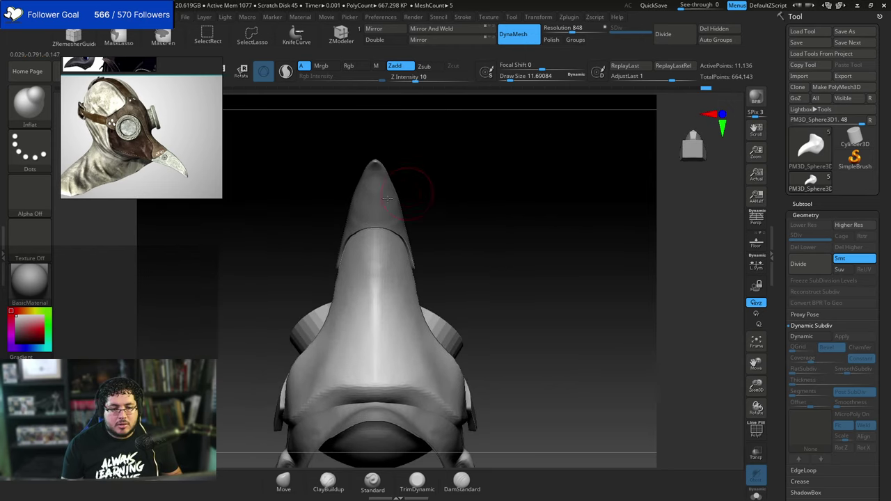
{"action": "mouse_move", "coordinate": [379, 120]}
{"action": "left_mouse_down", "text": "ctrl+shift"}
{"action": "mouse_move", "coordinate": [395, 324]}
{"action": "mouse_move", "coordinate": [386, 475]}
{"action": "left_mouse_up", "text": "ctrl+shift"}
Display the polyframe on the lower beak part, undo the centre cut, and bring back the hidden upper part.
{"action": "left_click", "coordinate": [755, 431]}
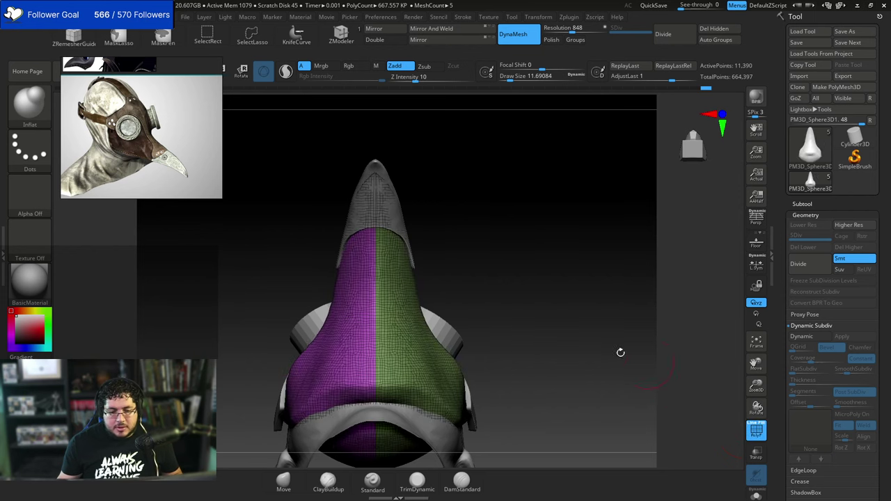
{"action": "right_click_drag", "start_coordinate": [620, 352], "coordinate": [444, 163], "text": "ctrl"}
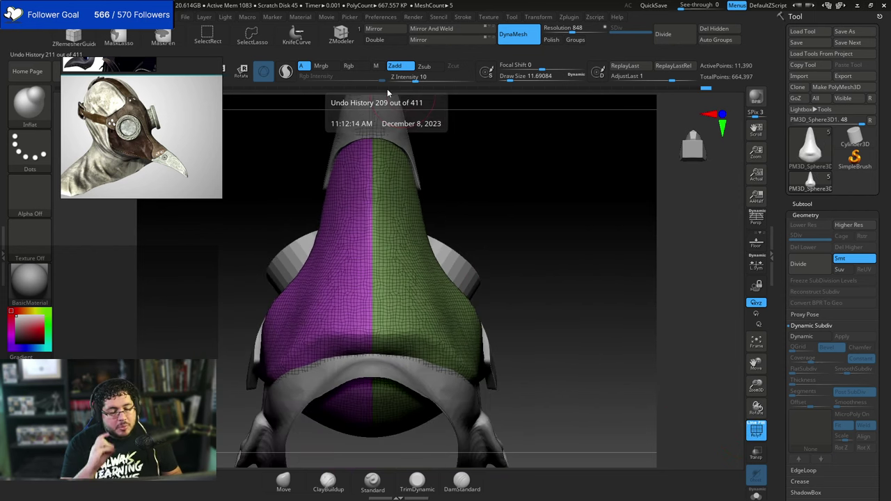
{"action": "mouse_move", "coordinate": [496, 221]}
{"action": "right_mouse_down", "text": "ctrl"}
{"action": "mouse_move", "coordinate": [521, 232]}
{"action": "mouse_move", "coordinate": [506, 218]}
{"action": "right_mouse_up", "text": "ctrl"}
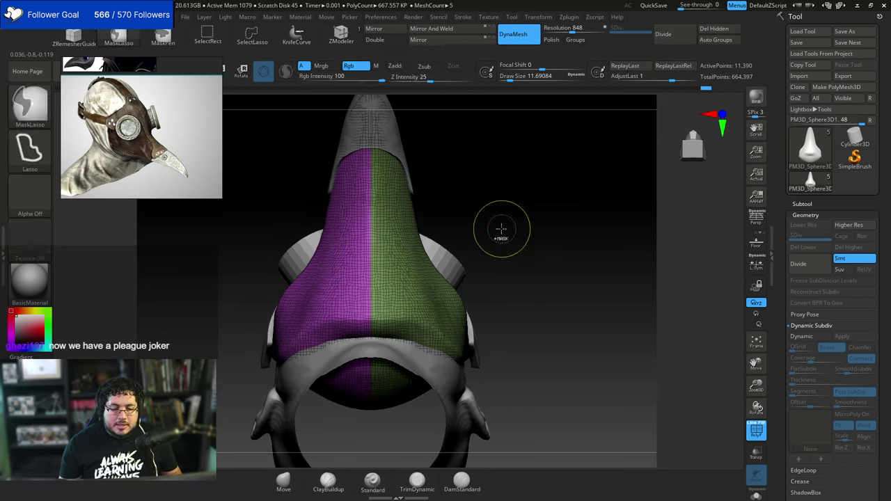
{"action": "left_click_drag", "start_coordinate": [501, 229], "coordinate": [515, 228], "text": "ctrl"}
{"action": "mouse_move", "coordinate": [519, 230]}
{"action": "right_mouse_down", "text": "shift"}
{"action": "mouse_move", "coordinate": [551, 242]}
{"action": "mouse_move", "coordinate": [549, 291]}
{"action": "mouse_move", "coordinate": [531, 262]}
{"action": "mouse_move", "coordinate": [540, 267]}
{"action": "mouse_move", "coordinate": [535, 241]}
{"action": "mouse_move", "coordinate": [536, 256]}
{"action": "mouse_move", "coordinate": [612, 332]}
{"action": "right_mouse_up", "text": "shift"}
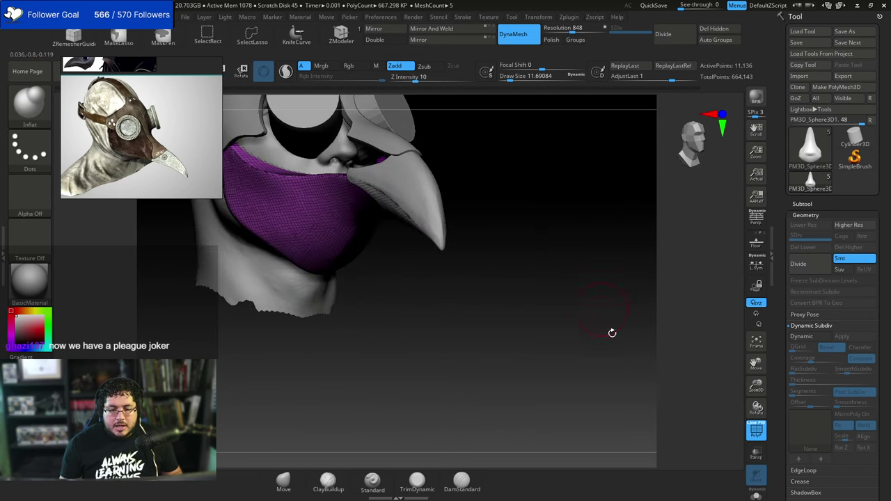
{"action": "key", "text": "ctrl+z"}
Split the base beak into separate subtools by polygroup with Groups Split, accepting the non-undoable operation.
{"action": "right_click_drag", "start_coordinate": [557, 306], "coordinate": [586, 333], "text": "alt"}
{"action": "left_click", "coordinate": [802, 202]}
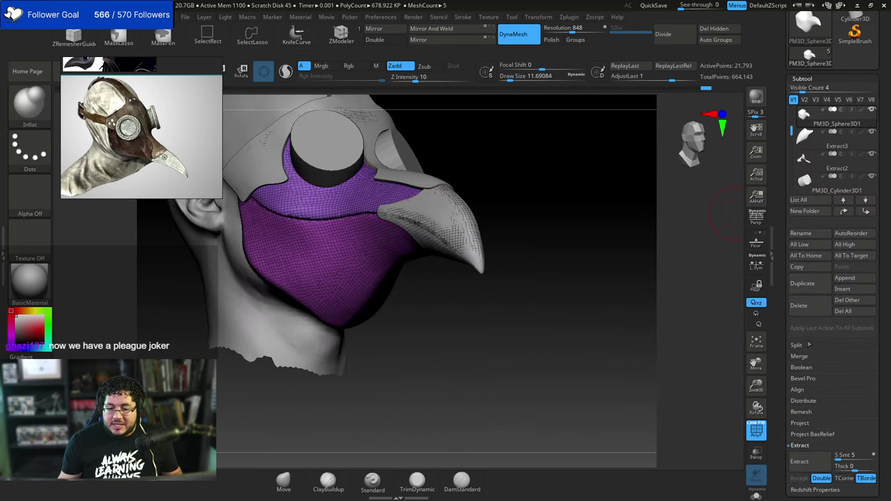
{"action": "left_click", "coordinate": [807, 344]}
{"action": "left_click", "coordinate": [844, 356]}
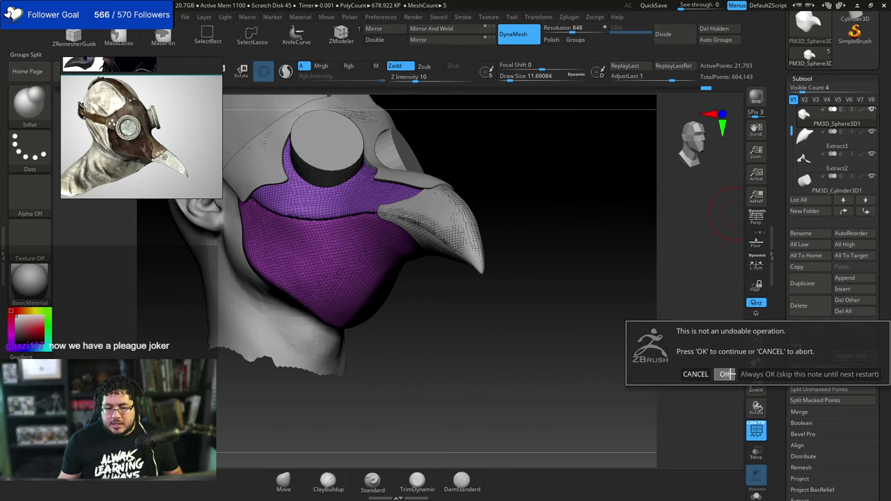
{"action": "left_click", "coordinate": [724, 374]}
Set the draw size to about 8.4 and turn the mask to see the lower beak part from below.
{"action": "mouse_move", "coordinate": [518, 278]}
{"action": "left_mouse_down"}
{"action": "mouse_move", "coordinate": [523, 293]}
{"action": "mouse_move", "coordinate": [443, 317]}
{"action": "mouse_move", "coordinate": [503, 280]}
{"action": "left_mouse_up"}
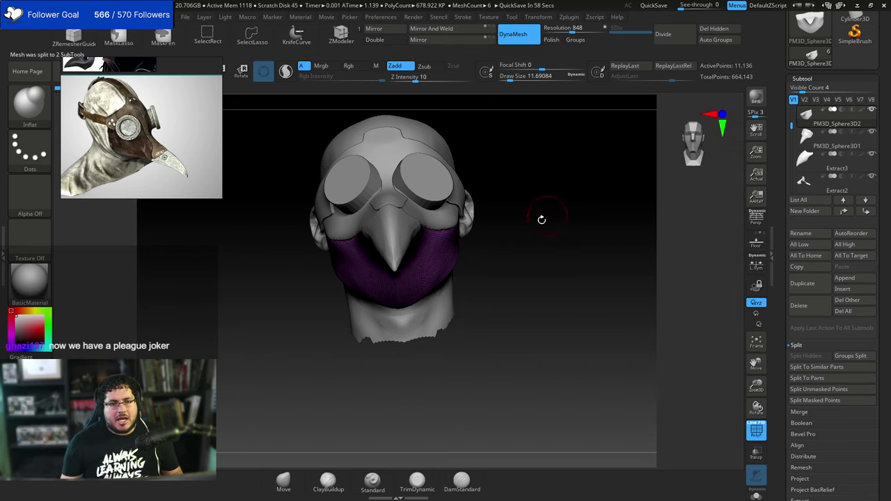
{"action": "left_click_drag", "start_coordinate": [518, 254], "coordinate": [519, 222]}
{"action": "mouse_move", "coordinate": [516, 221]}
{"action": "left_mouse_down", "text": "alt"}
{"action": "mouse_move", "coordinate": [517, 231]}
{"action": "mouse_move", "coordinate": [559, 235]}
{"action": "mouse_move", "coordinate": [441, 260]}
{"action": "left_mouse_up", "text": "alt"}
{"action": "key", "text": "space"}
{"action": "left_click_drag", "start_coordinate": [455, 173], "coordinate": [438, 173], "text": "alt"}
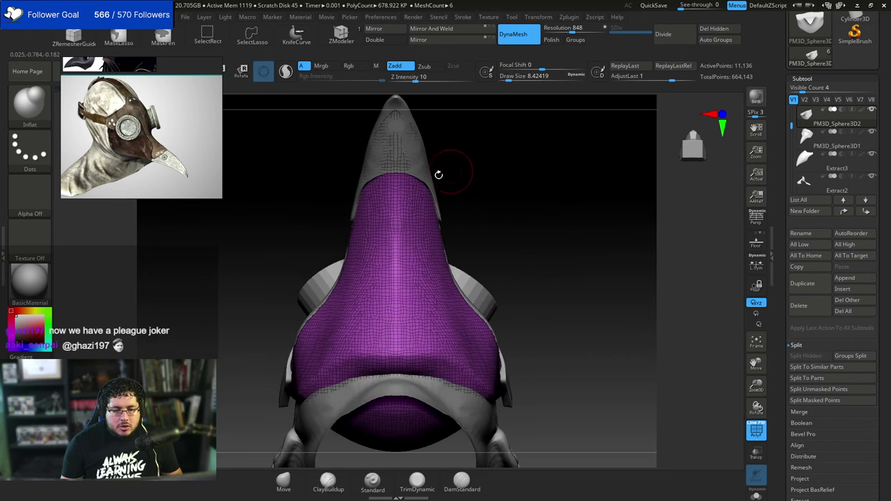
Try a straight KnifeCurve slice down the centre of the split-off lower beak part, and undo it.
{"action": "key", "text": "shift"}
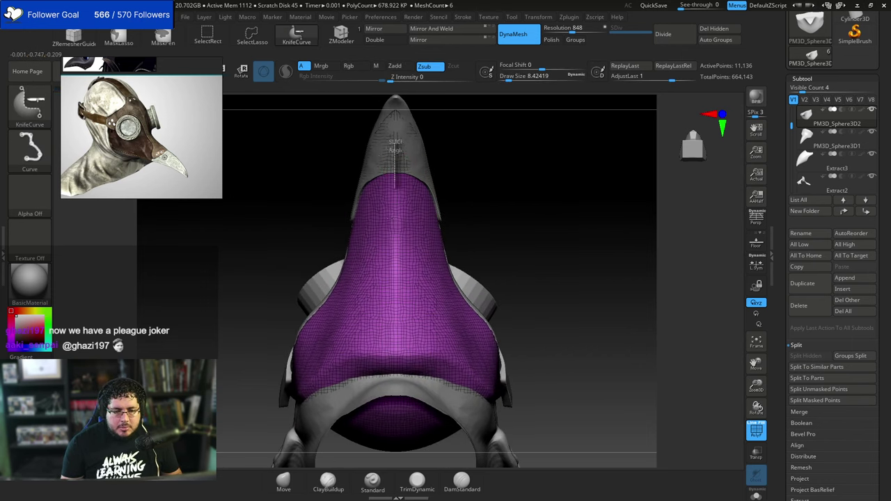
{"action": "left_click_drag", "start_coordinate": [395, 144], "coordinate": [394, 468], "text": "ctrl+shift"}
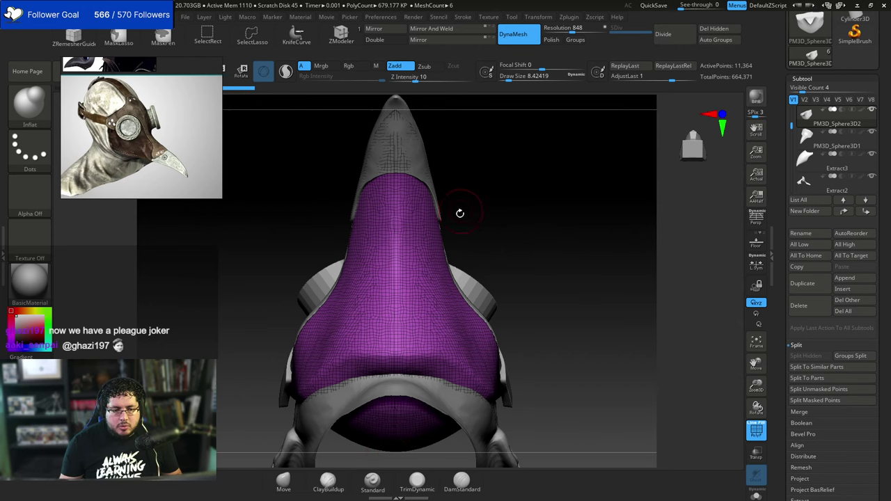
{"action": "key", "text": "ctrl+z"}
Hide one half of the lower beak part with SelectRect, give the visible half its own polygroup, and show both halves.
{"action": "left_click_drag", "start_coordinate": [506, 203], "coordinate": [477, 239], "text": "alt"}
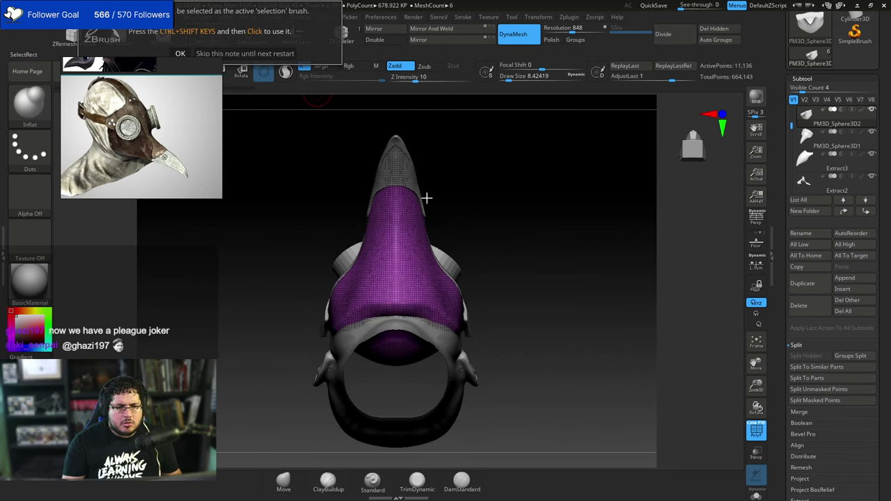
{"action": "left_click", "coordinate": [180, 53]}
{"action": "mouse_move", "coordinate": [529, 135]}
{"action": "left_mouse_down", "text": "ctrl+shift"}
{"action": "mouse_move", "coordinate": [494, 223]}
{"action": "mouse_move", "coordinate": [397, 376]}
{"action": "left_mouse_up", "text": "ctrl+shift"}
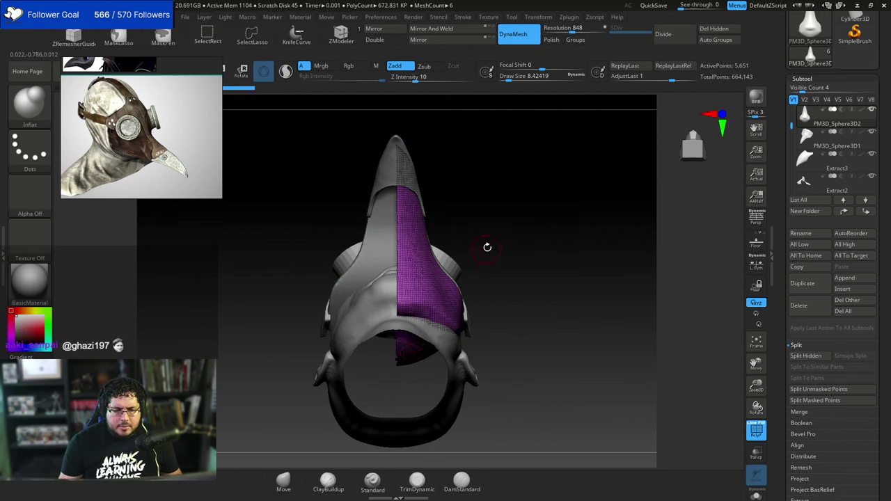
{"action": "key", "text": "f"}
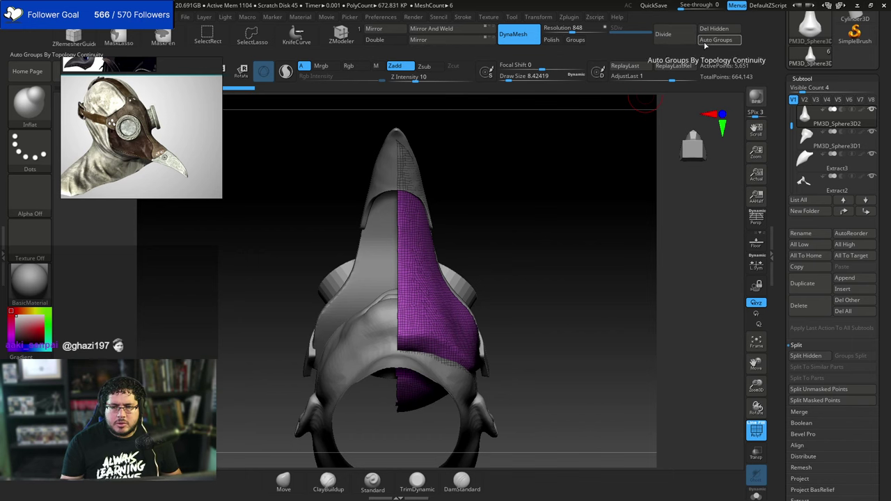
{"action": "left_click", "coordinate": [705, 45]}
{"action": "left_click", "coordinate": [558, 206], "text": "ctrl+shift"}
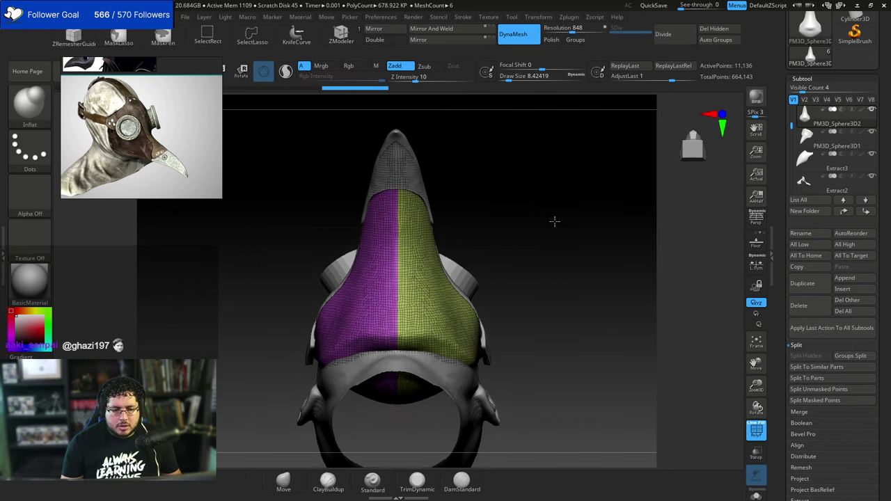
{"action": "left_click_drag", "start_coordinate": [554, 221], "coordinate": [569, 122]}
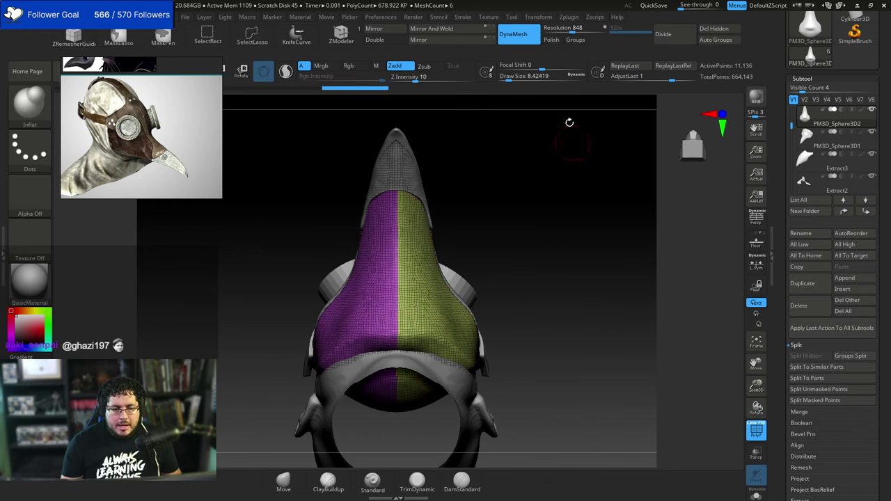
Try Mirror And Weld on the lower beak part, undo it, and try isolating the purple half.
{"action": "left_click", "coordinate": [430, 30]}
{"action": "key", "text": "ctrl+z"}
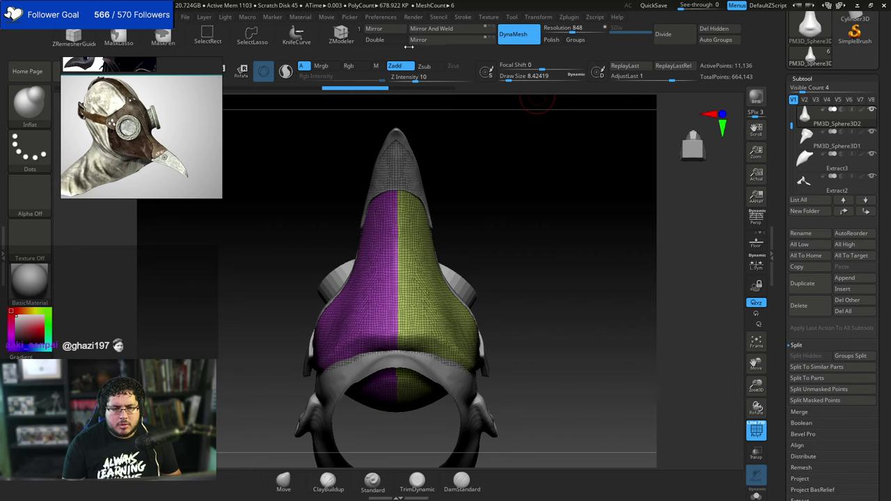
{"action": "left_click", "coordinate": [380, 296], "text": "ctrl+shift"}
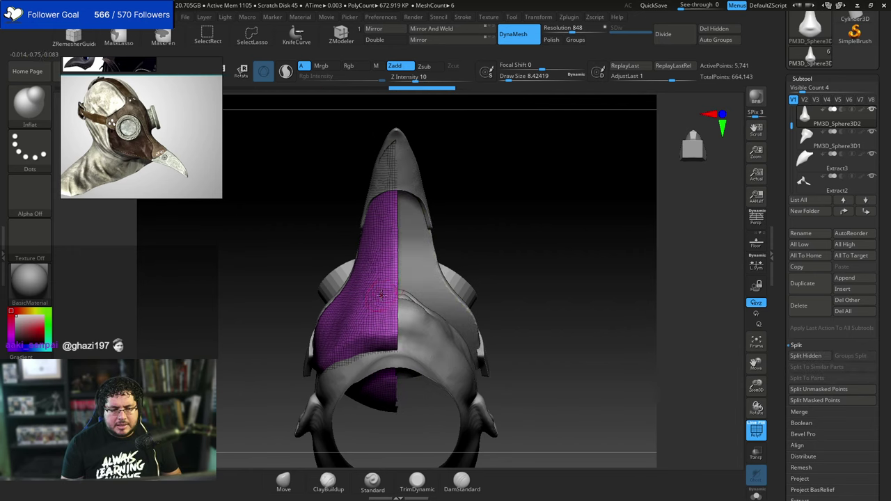
{"action": "key", "text": "ctrl+z"}
Isolate the yellow-green half of the lower beak part, delete the hidden half, and remesh it with DynaMesh.
{"action": "left_click", "coordinate": [411, 272], "text": "ctrl+shift"}
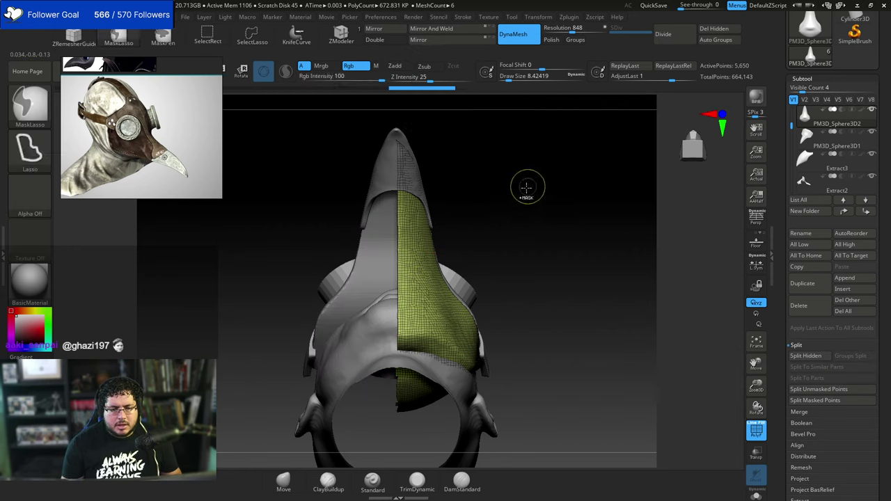
{"action": "left_click", "coordinate": [713, 29]}
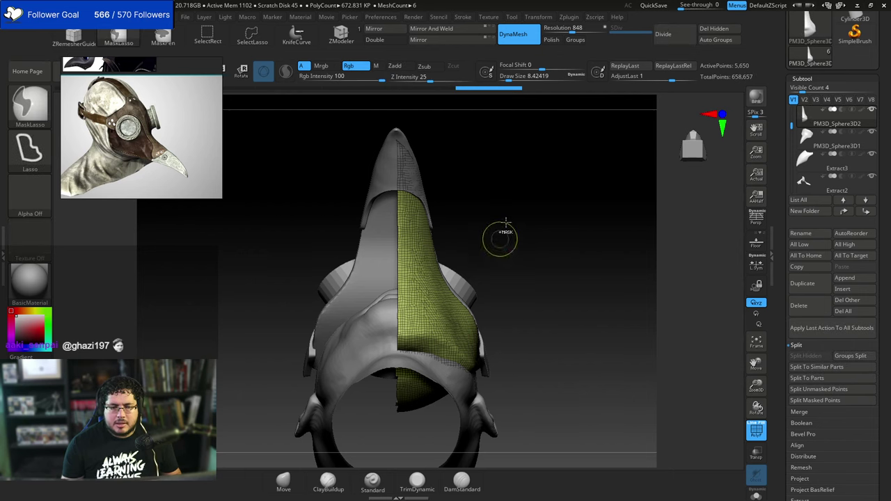
{"action": "mouse_move", "coordinate": [501, 236]}
{"action": "left_mouse_down", "text": "ctrl"}
{"action": "mouse_move", "coordinate": [516, 211]}
{"action": "mouse_move", "coordinate": [535, 245]}
{"action": "mouse_move", "coordinate": [513, 248]}
{"action": "left_mouse_up", "text": "ctrl"}
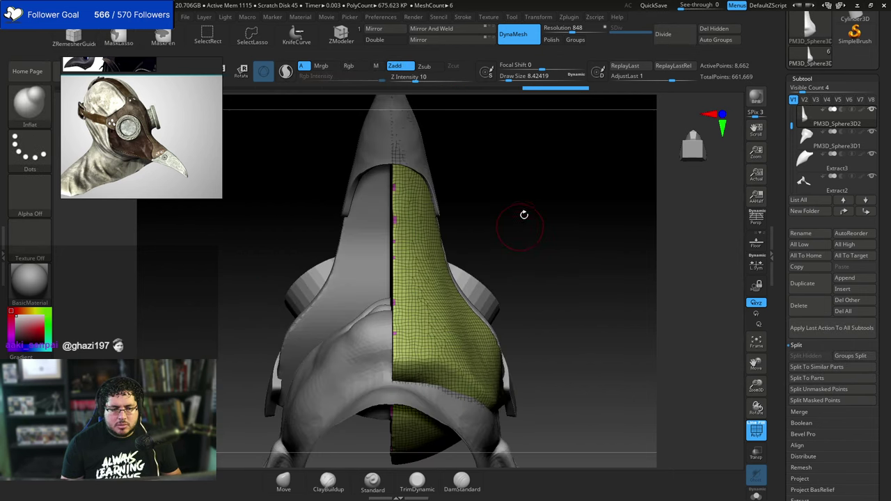
Try Mirror followed by Mirror And Weld on the remaining half, check the centre line, and undo both operations.
{"action": "left_click", "coordinate": [419, 41]}
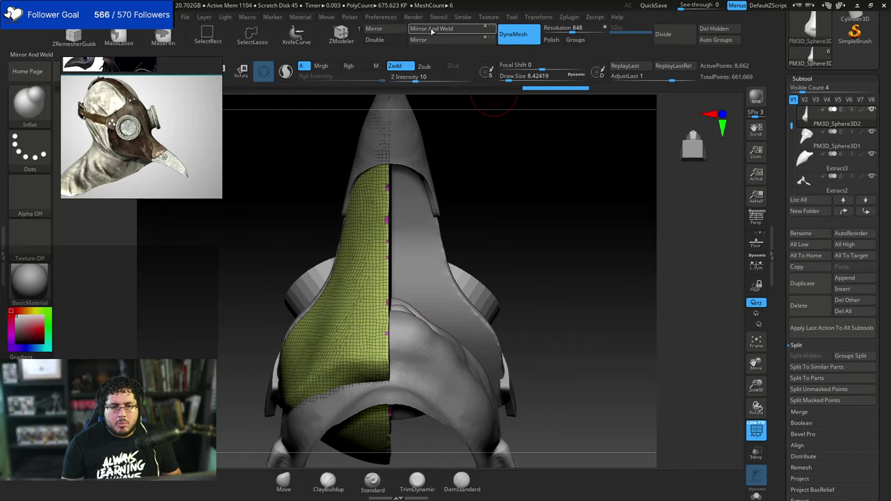
{"action": "left_click", "coordinate": [431, 29]}
{"action": "mouse_move", "coordinate": [517, 228]}
{"action": "left_mouse_down", "text": "alt"}
{"action": "mouse_move", "coordinate": [517, 189]}
{"action": "mouse_move", "coordinate": [527, 207]}
{"action": "mouse_move", "coordinate": [523, 164]}
{"action": "mouse_move", "coordinate": [525, 231]}
{"action": "left_mouse_up", "text": "alt"}
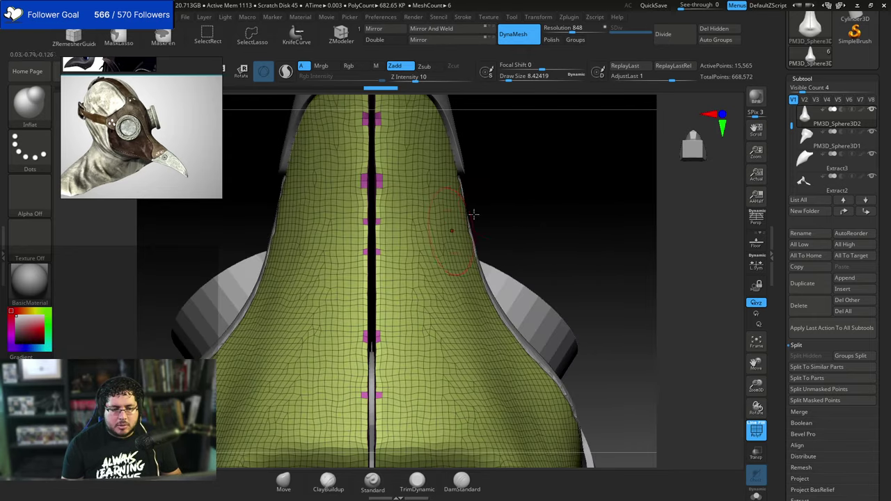
{"action": "key", "text": "ctrl+z"}
{"action": "key", "text": "ctrl+z"}
Check the pivot of the remaining lower beak half with the transform gizmo and mirror the half to the opposite side.
{"action": "key", "text": "w"}
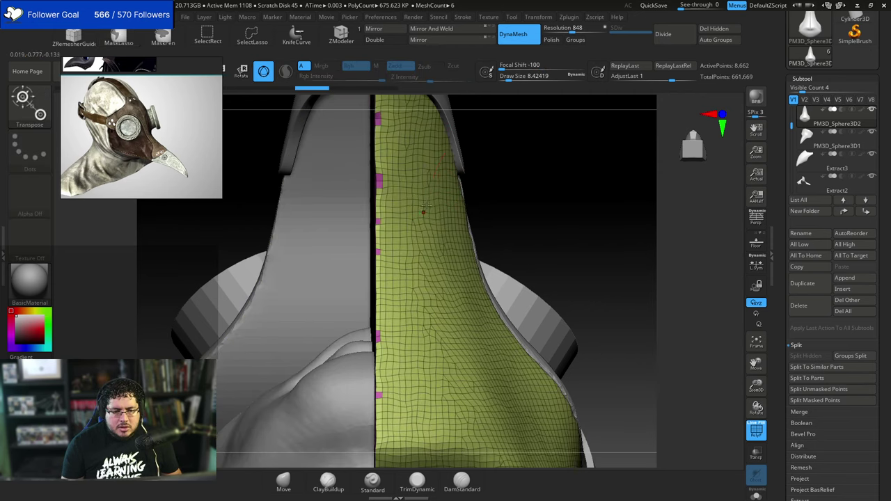
{"action": "left_click_drag", "start_coordinate": [491, 174], "coordinate": [486, 155], "text": "alt"}
{"action": "left_click_drag", "start_coordinate": [486, 199], "coordinate": [492, 128], "text": "alt"}
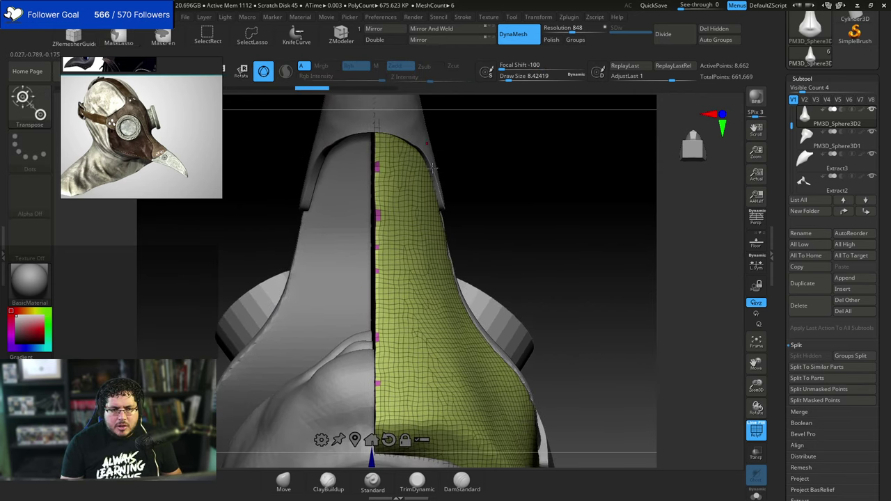
{"action": "left_click_drag", "start_coordinate": [486, 217], "coordinate": [391, 414]}
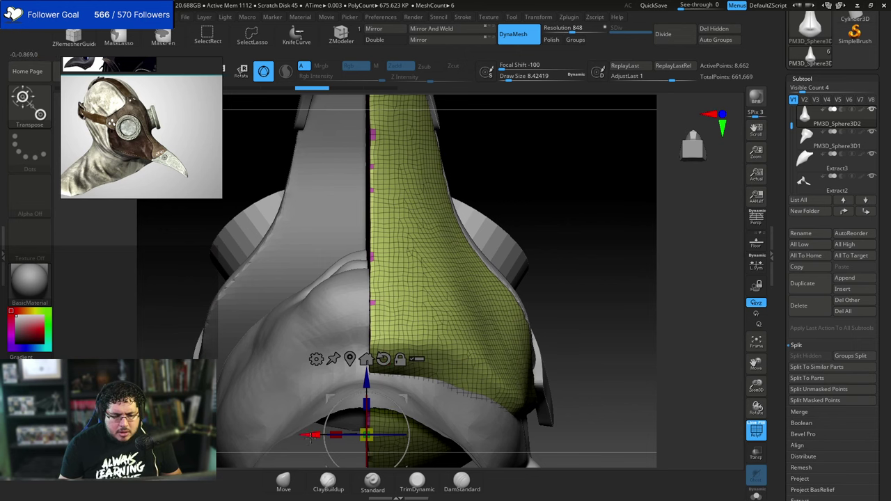
{"action": "left_click_drag", "start_coordinate": [310, 435], "coordinate": [309, 434]}
{"action": "left_click", "coordinate": [431, 39]}
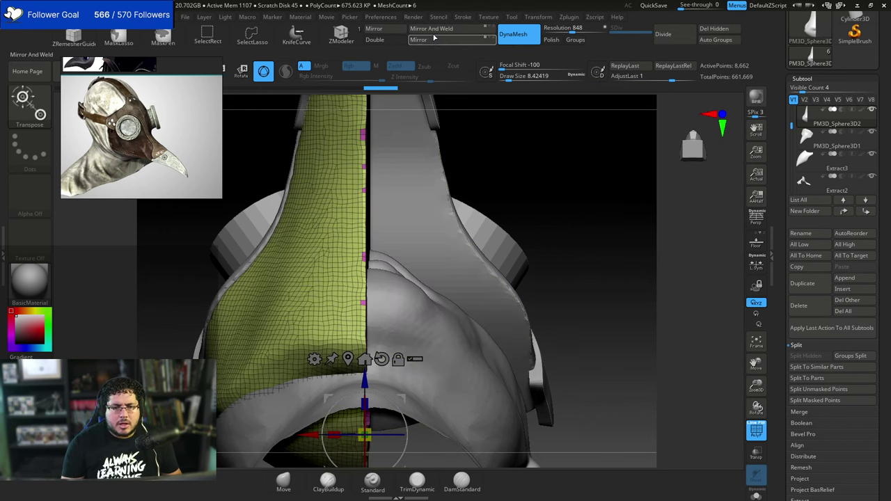
Try Mirror And Weld with Auto Groups on the lower beak half, inspect the centre seam, and undo both.
{"action": "left_click", "coordinate": [435, 29]}
{"action": "left_click_drag", "start_coordinate": [517, 207], "coordinate": [531, 173], "text": "alt"}
{"action": "key", "text": "q"}
{"action": "left_click_drag", "start_coordinate": [532, 229], "coordinate": [531, 253]}
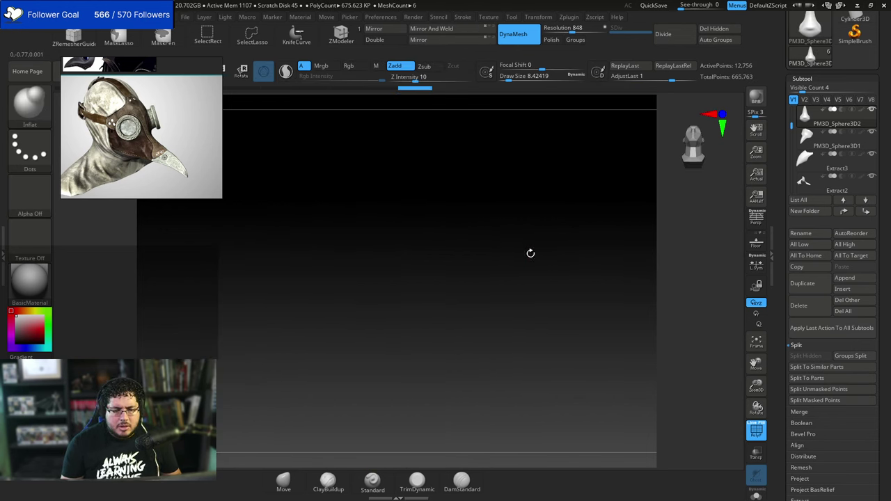
{"action": "key", "text": "f"}
{"action": "left_click_drag", "start_coordinate": [536, 212], "coordinate": [554, 177]}
{"action": "left_click", "coordinate": [715, 41]}
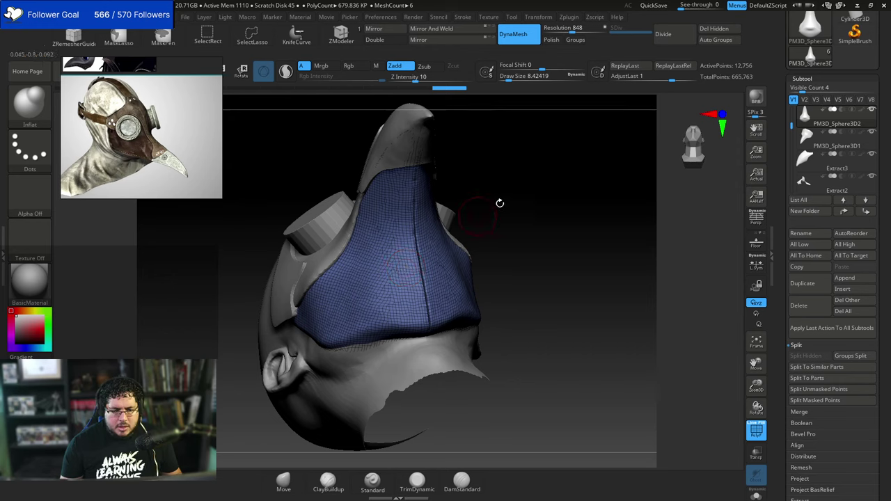
{"action": "left_click_drag", "start_coordinate": [500, 203], "coordinate": [341, 230]}
{"action": "left_click_drag", "start_coordinate": [546, 240], "coordinate": [447, 141]}
{"action": "left_click", "coordinate": [750, 428]}
{"action": "mouse_move", "coordinate": [637, 366]}
{"action": "left_mouse_down"}
{"action": "mouse_move", "coordinate": [517, 346]}
{"action": "mouse_move", "coordinate": [505, 278]}
{"action": "mouse_move", "coordinate": [567, 284]}
{"action": "mouse_move", "coordinate": [549, 266]}
{"action": "mouse_move", "coordinate": [554, 246]}
{"action": "mouse_move", "coordinate": [523, 260]}
{"action": "mouse_move", "coordinate": [586, 263]}
{"action": "mouse_move", "coordinate": [600, 187]}
{"action": "left_mouse_up"}
{"action": "key", "text": "f"}
{"action": "key", "text": "ctrl+z"}
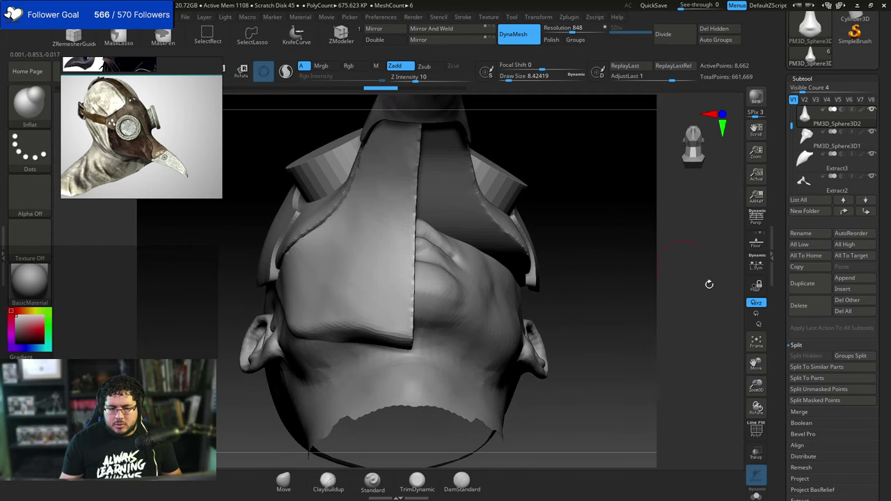
Duplicate the lower beak half as a new subtool and mirror the duplicate to form the opposite half.
{"action": "left_click_drag", "start_coordinate": [622, 279], "coordinate": [568, 280]}
{"action": "left_click", "coordinate": [803, 286]}
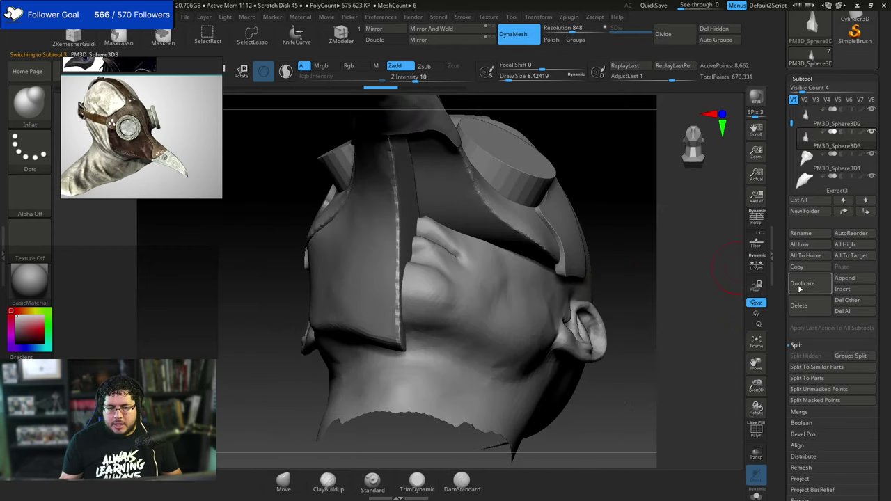
{"action": "left_click", "coordinate": [404, 35]}
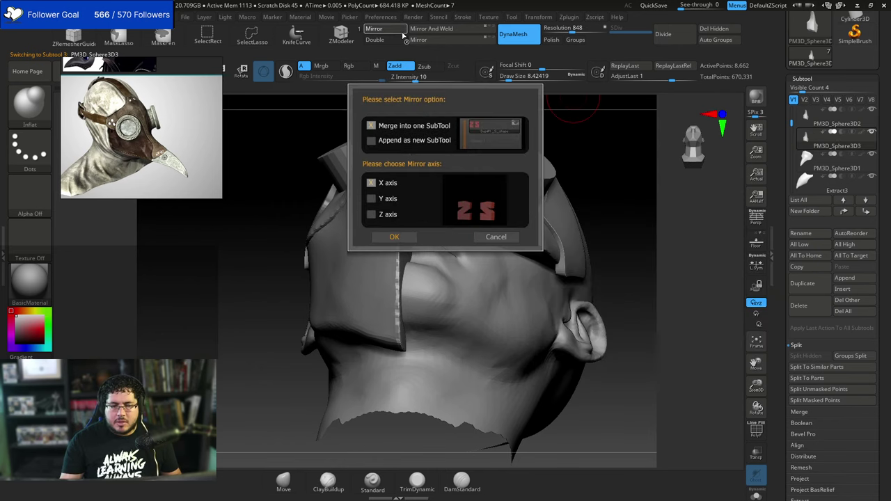
{"action": "left_click", "coordinate": [494, 242]}
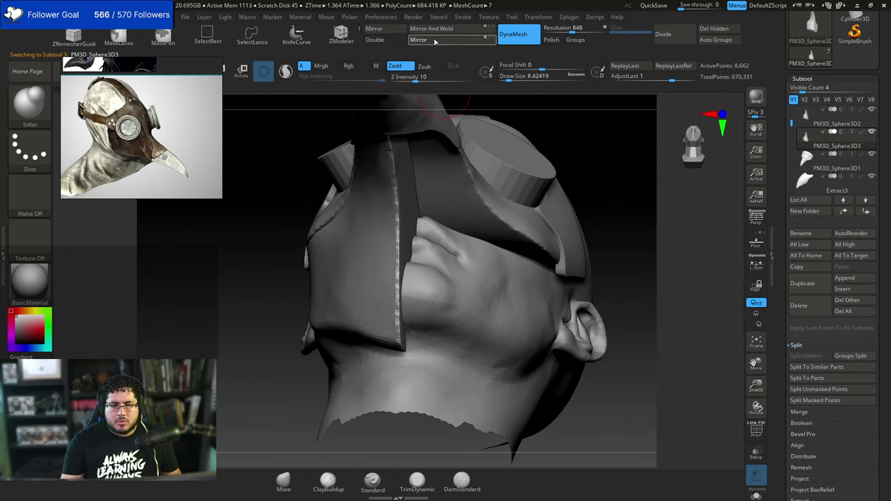
{"action": "left_click", "coordinate": [435, 41]}
{"action": "left_click_drag", "start_coordinate": [627, 189], "coordinate": [686, 181]}
Merge the upper of the two lower beak half subtools down into its mirrored duplicate.
{"action": "left_click", "coordinate": [816, 122]}
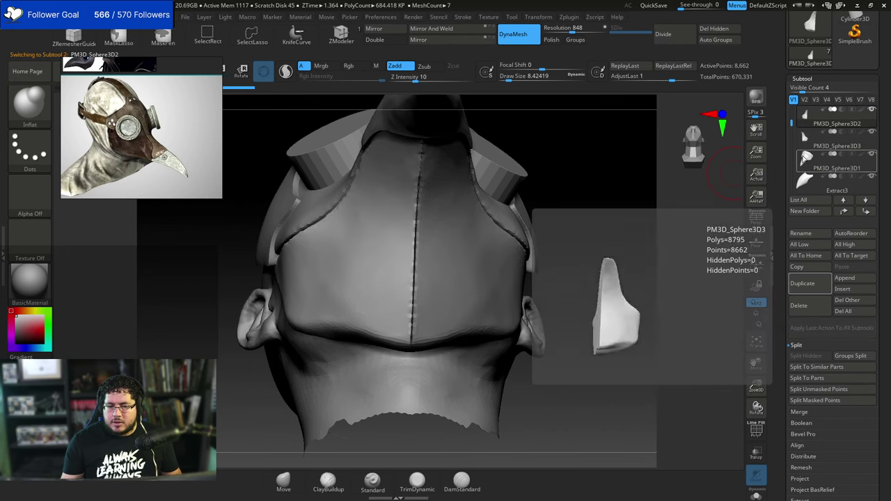
{"action": "left_click", "coordinate": [812, 412]}
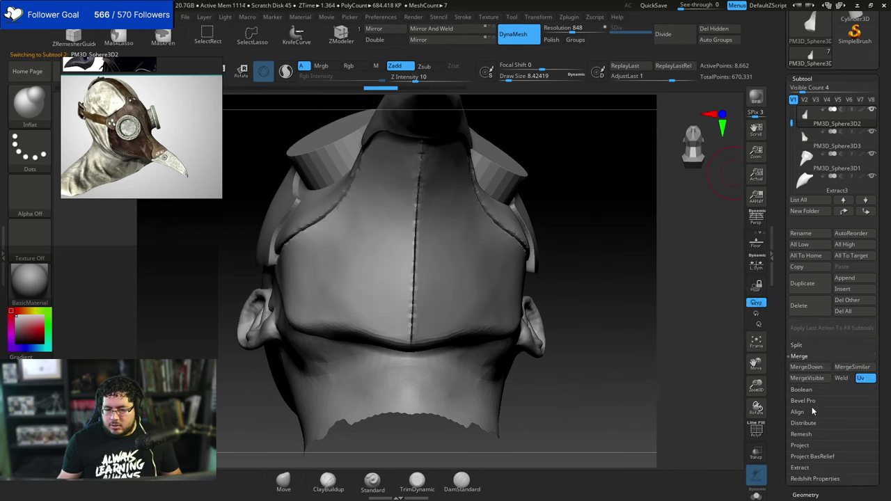
{"action": "left_click", "coordinate": [809, 368]}
{"action": "left_click", "coordinate": [723, 392]}
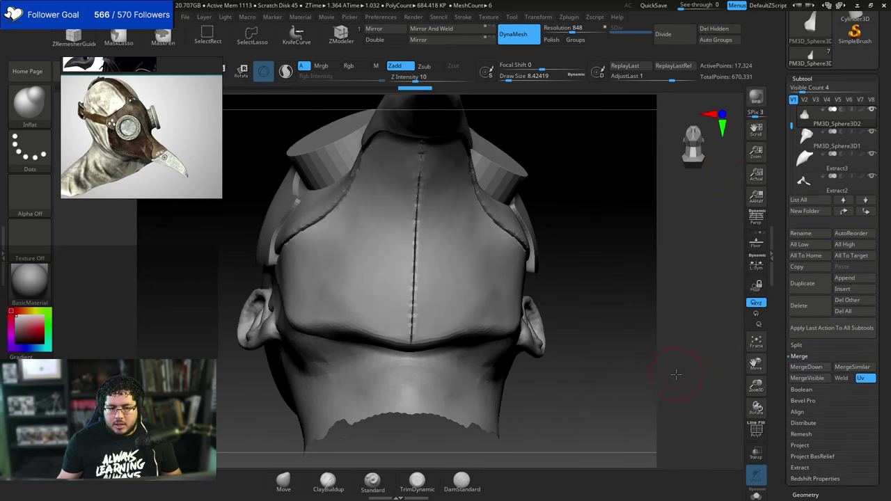
Inspect the wireframe along the centre line of the merged lower beak and smooth the seam.
{"action": "left_click_drag", "start_coordinate": [616, 322], "coordinate": [569, 206]}
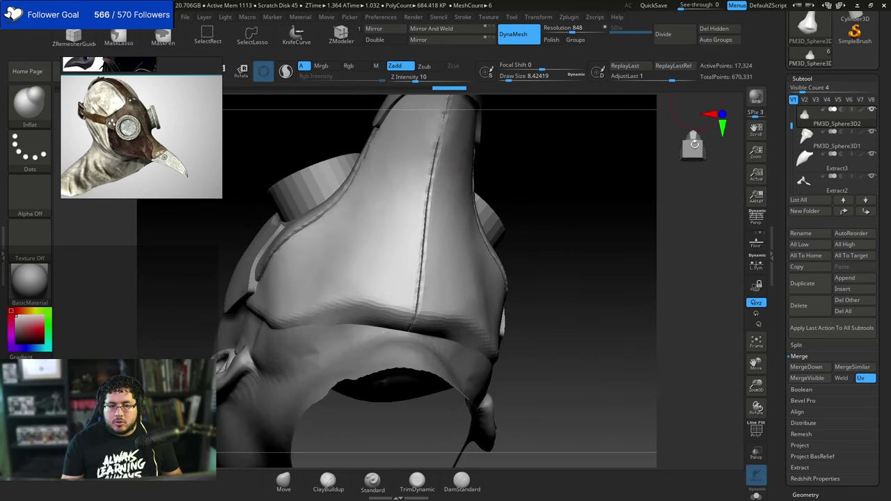
{"action": "left_click", "coordinate": [756, 432]}
{"action": "left_click_drag", "start_coordinate": [617, 332], "coordinate": [516, 199]}
{"action": "key", "text": "shift"}
{"action": "left_click_drag", "start_coordinate": [416, 194], "coordinate": [387, 383], "text": "shift"}
{"action": "mouse_move", "coordinate": [538, 211]}
{"action": "left_mouse_down"}
{"action": "mouse_move", "coordinate": [549, 225]}
{"action": "mouse_move", "coordinate": [526, 227]}
{"action": "mouse_move", "coordinate": [547, 266]}
{"action": "left_mouse_up"}
{"action": "left_click", "coordinate": [755, 431]}
{"action": "left_click_drag", "start_coordinate": [581, 348], "coordinate": [569, 313], "text": "alt"}
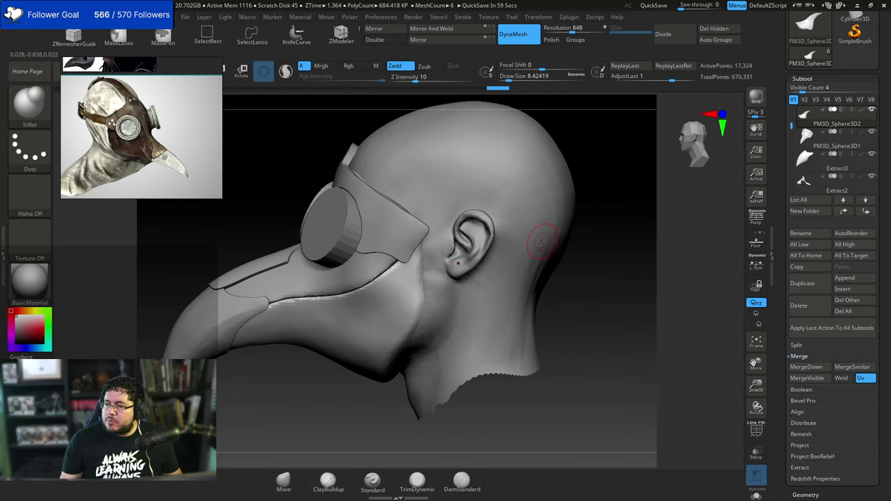
Turn off DynaMesh for the lower beak part and subdivide it up to level 3.
{"action": "left_click_drag", "start_coordinate": [580, 297], "coordinate": [620, 268]}
{"action": "left_click_drag", "start_coordinate": [546, 306], "coordinate": [561, 260], "text": "alt"}
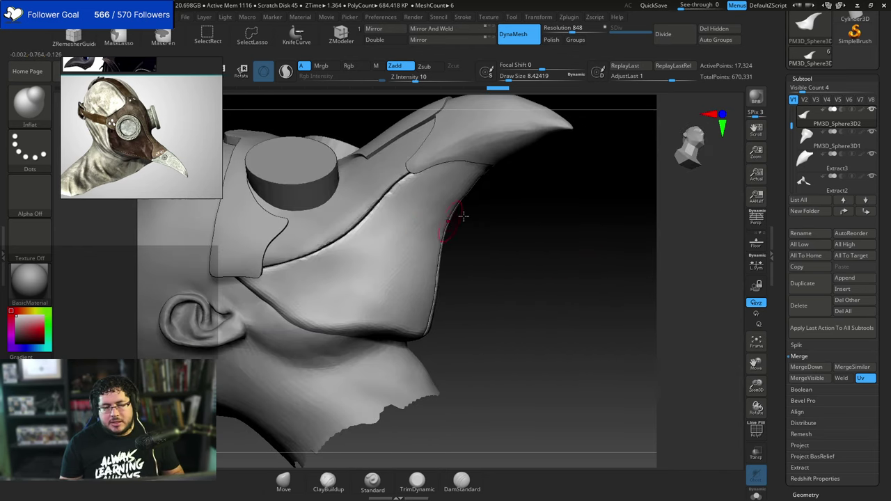
{"action": "left_click_drag", "start_coordinate": [464, 216], "coordinate": [446, 263], "text": "alt"}
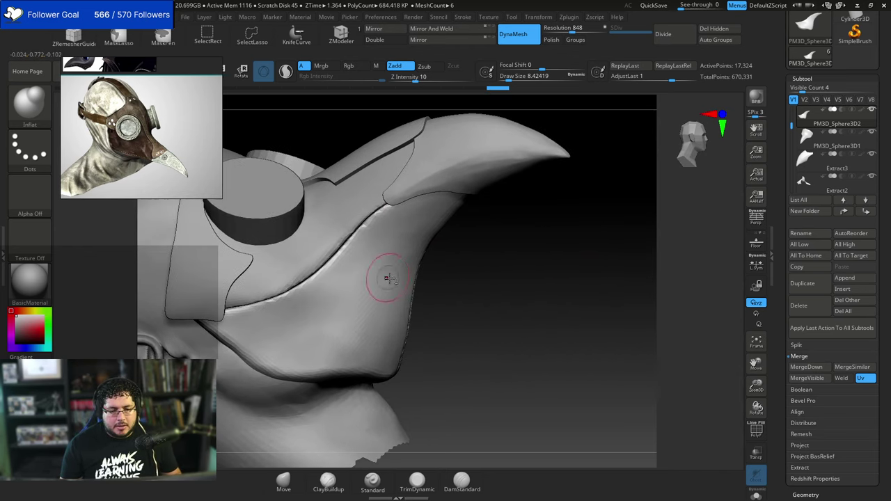
{"action": "right_click_drag", "start_coordinate": [388, 278], "coordinate": [572, 132]}
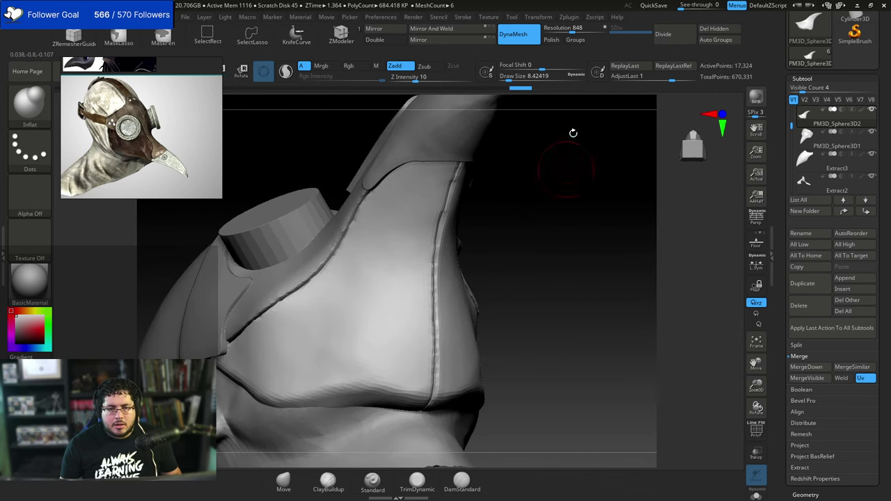
{"action": "left_click", "coordinate": [525, 34]}
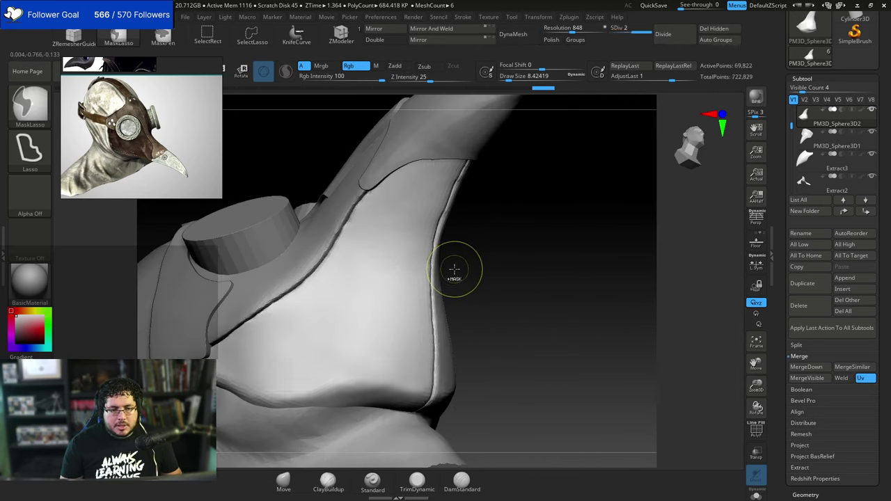
{"action": "key", "text": "ctrl+d"}
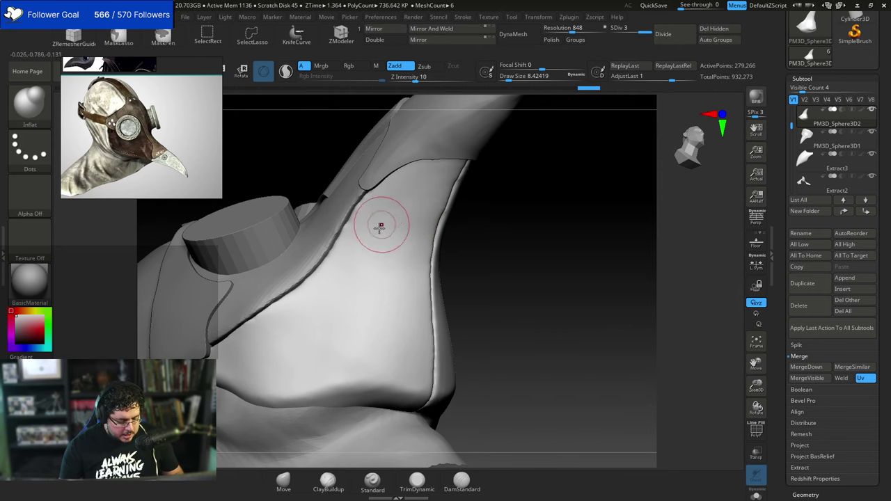
Sculpt short, lightly smoothed wrinkles along the lower beak's upper edge with ClayBuildup at draw size about 3.1.
{"action": "key", "text": "b"}
{"action": "key", "text": "c"}
{"action": "key", "text": "b"}
{"action": "key", "text": "space"}
{"action": "left_click_drag", "start_coordinate": [374, 225], "coordinate": [366, 224]}
{"action": "key", "text": "["}
{"action": "key", "text": "["}
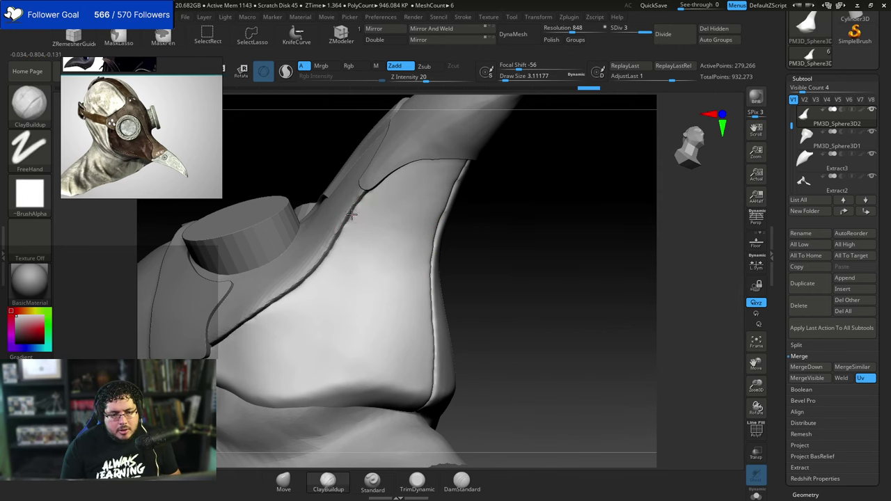
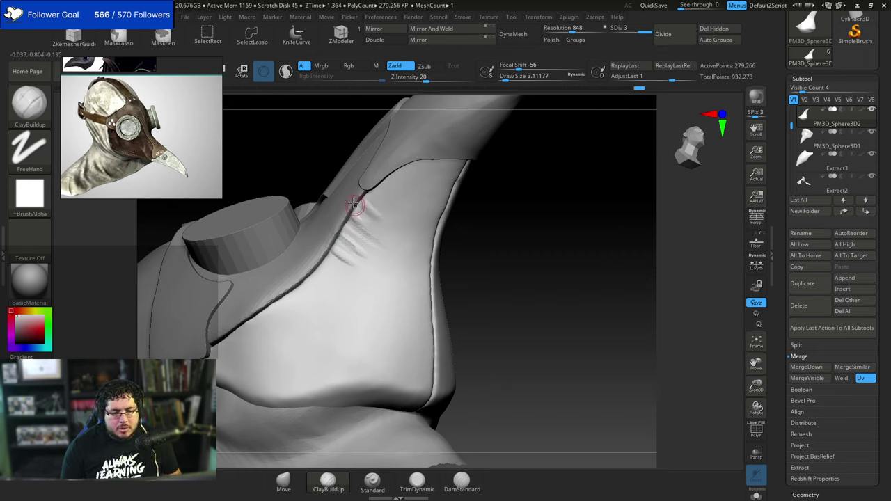
{"action": "key", "text": "shift"}
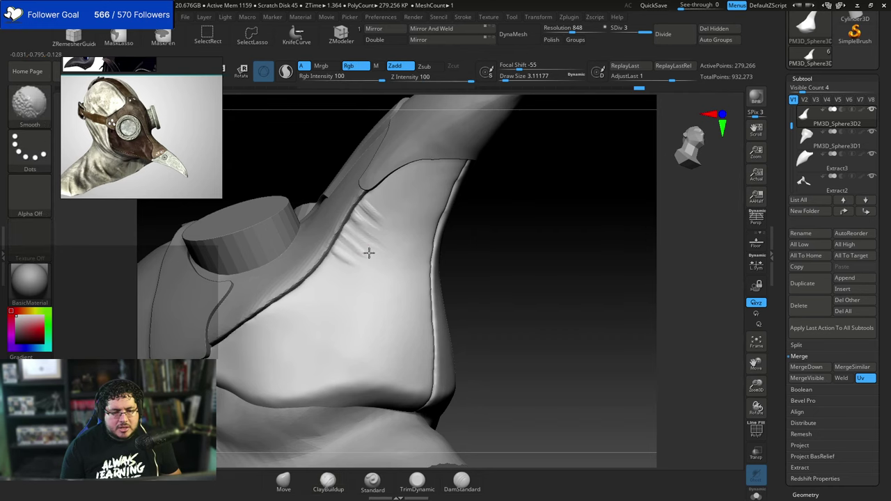
{"action": "mouse_move", "coordinate": [412, 234]}
{"action": "right_mouse_down"}
{"action": "mouse_move", "coordinate": [459, 232]}
{"action": "mouse_move", "coordinate": [449, 218]}
{"action": "right_mouse_up"}
Launch Marvelous Designer, minimise ZBrush, and close the welcome newsletter.
{"action": "key", "text": "super"}
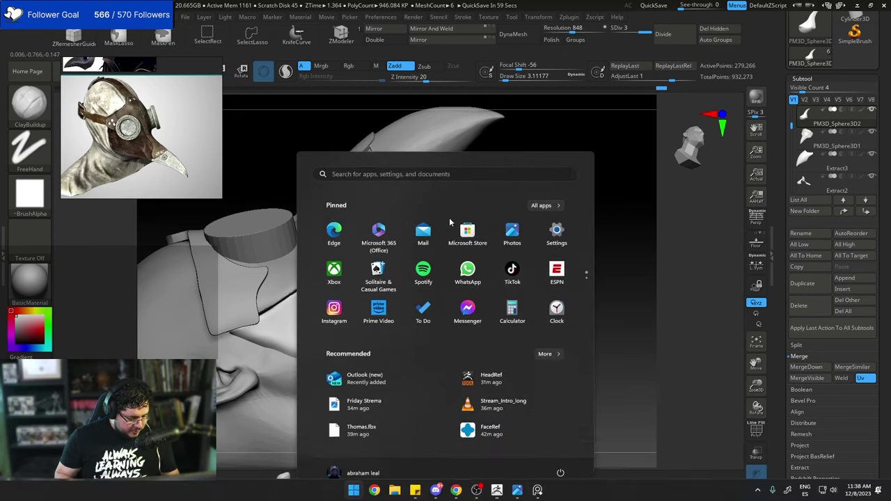
{"action": "type", "text": "marve"}
{"action": "key", "text": "Return"}
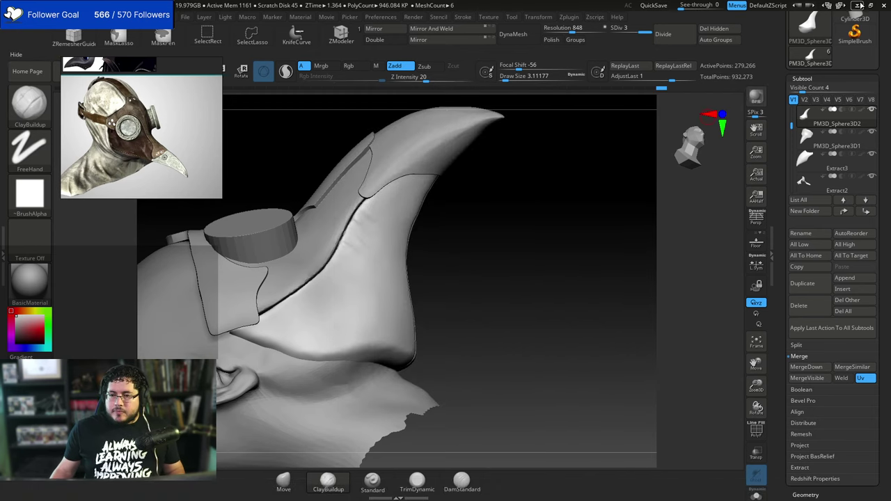
{"action": "left_click", "coordinate": [856, 5]}
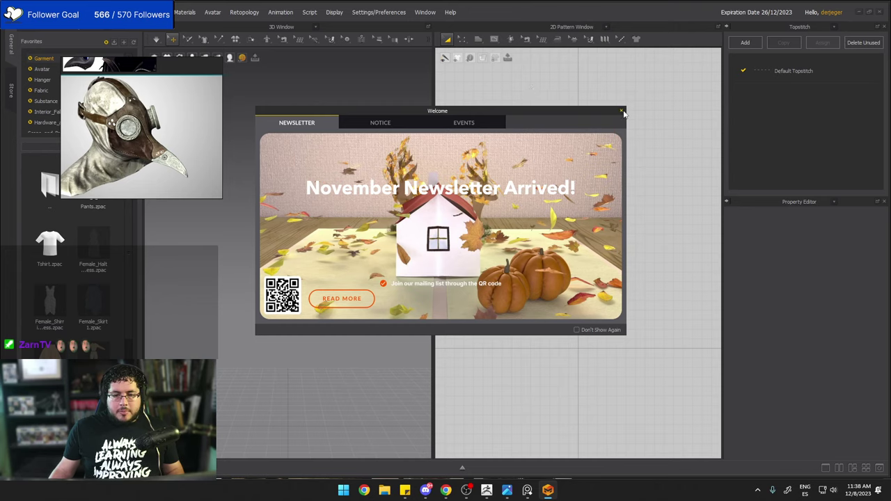
{"action": "left_click", "coordinate": [622, 112]}
Draw two narrow rectangular patterns side by side in the 2D pattern window, about 711 mm and 672 mm tall.
{"action": "left_click", "coordinate": [478, 39]}
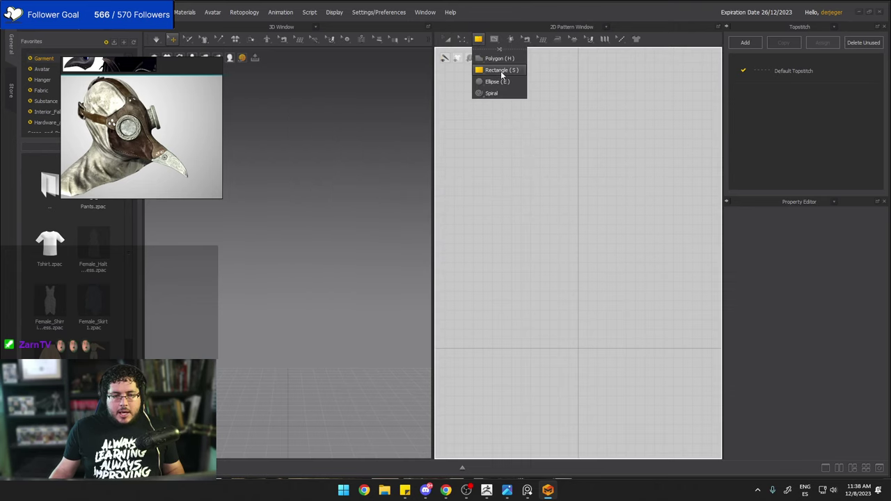
{"action": "left_click", "coordinate": [498, 70]}
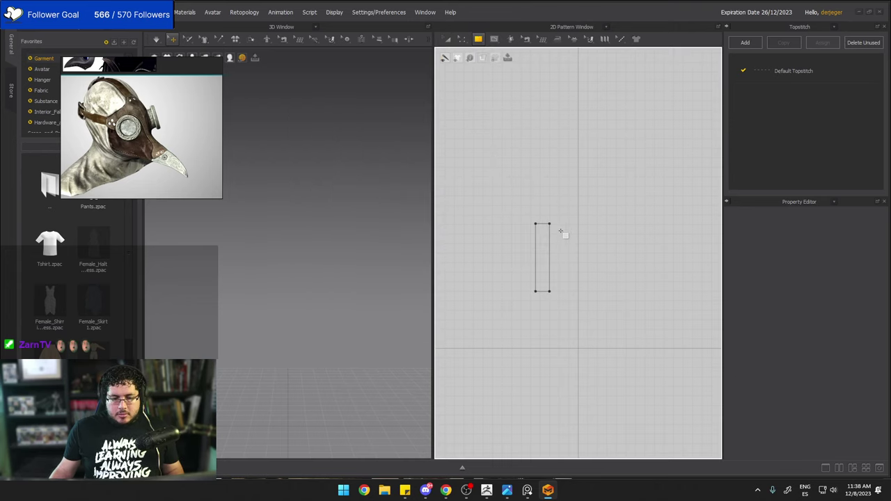
{"action": "left_click_drag", "start_coordinate": [576, 293], "coordinate": [576, 289]}
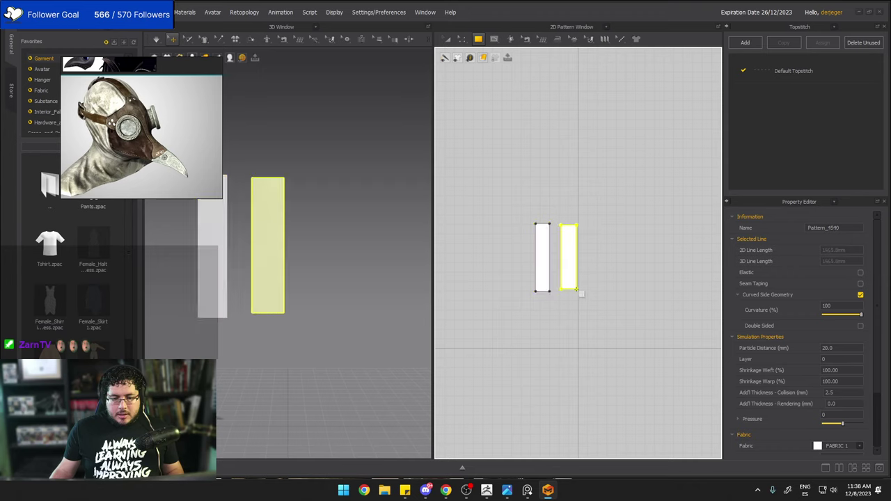
Freeze the taller rectangular pattern in the 3D window and deselect it.
{"action": "middle_click_drag", "start_coordinate": [270, 300], "coordinate": [351, 291]}
{"action": "scroll", "coordinate": [354, 290], "scroll_direction": "up", "scroll_amount": 3}
{"action": "left_click", "coordinate": [289, 192]}
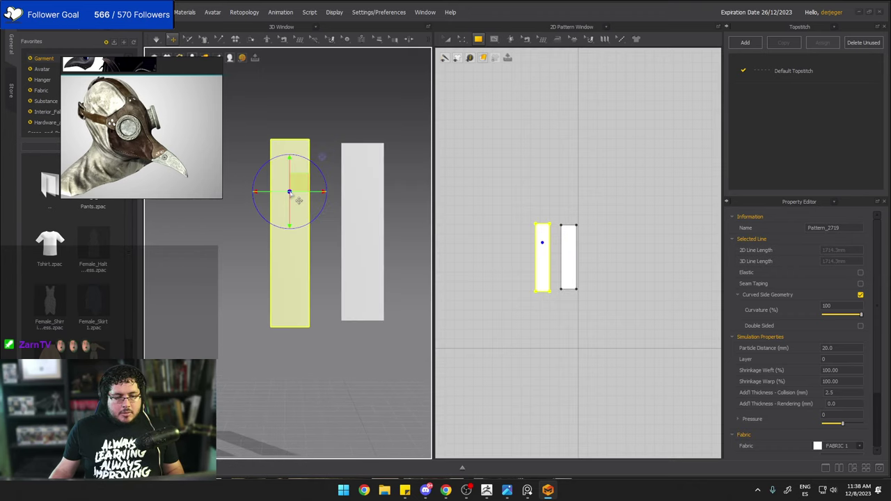
{"action": "key", "text": "ctrl+k"}
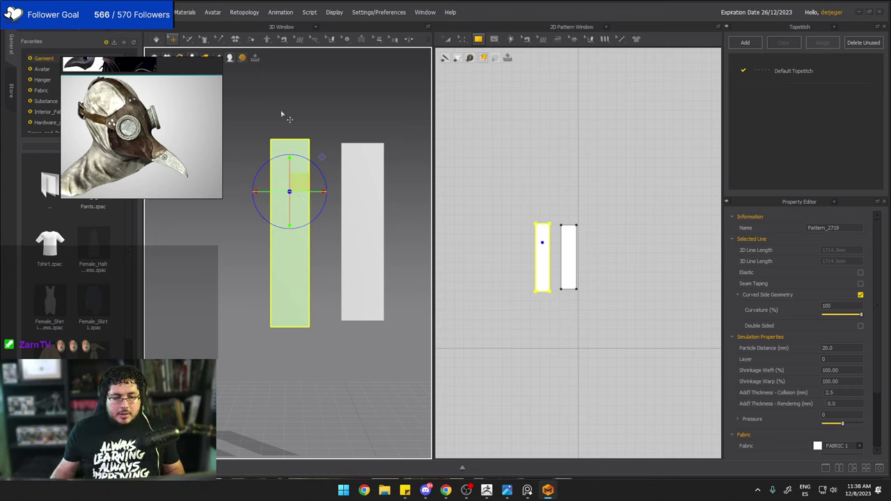
{"action": "left_click", "coordinate": [282, 114]}
Join the facing long edges of the two rectangles with Segment Sewing.
{"action": "left_click", "coordinate": [527, 40]}
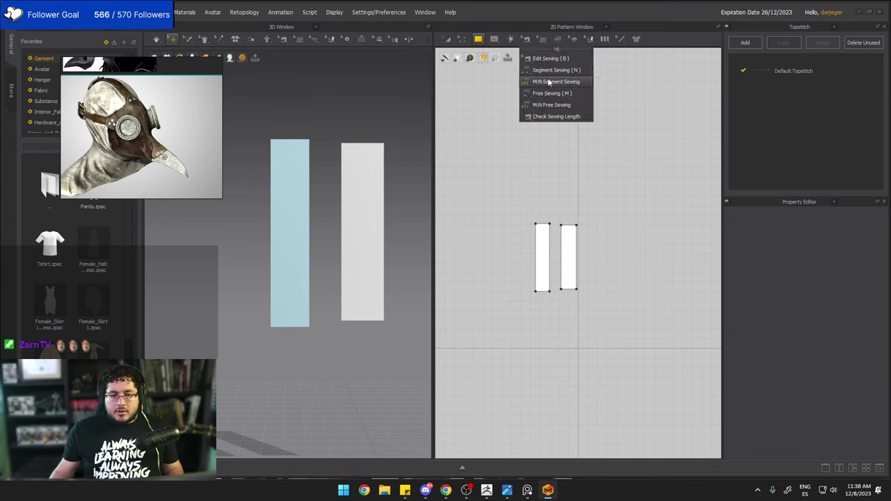
{"action": "left_click", "coordinate": [550, 71]}
{"action": "left_click", "coordinate": [550, 251]}
{"action": "left_click", "coordinate": [561, 252]}
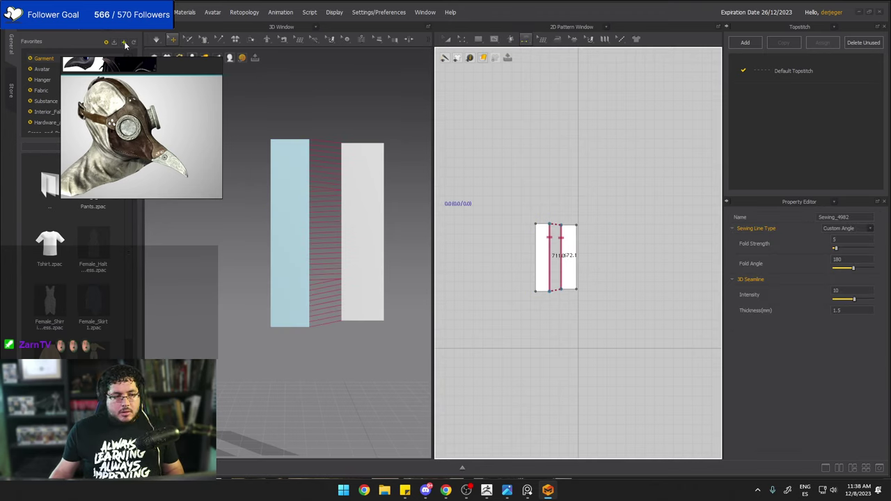
Simulate the sewn strips and pull the unfrozen strip outward at several places to examine the folds along the seam.
{"action": "left_click", "coordinate": [156, 40]}
{"action": "scroll", "coordinate": [381, 194], "scroll_direction": "up", "scroll_amount": 5}
{"action": "middle_click_drag", "start_coordinate": [362, 142], "coordinate": [348, 249]}
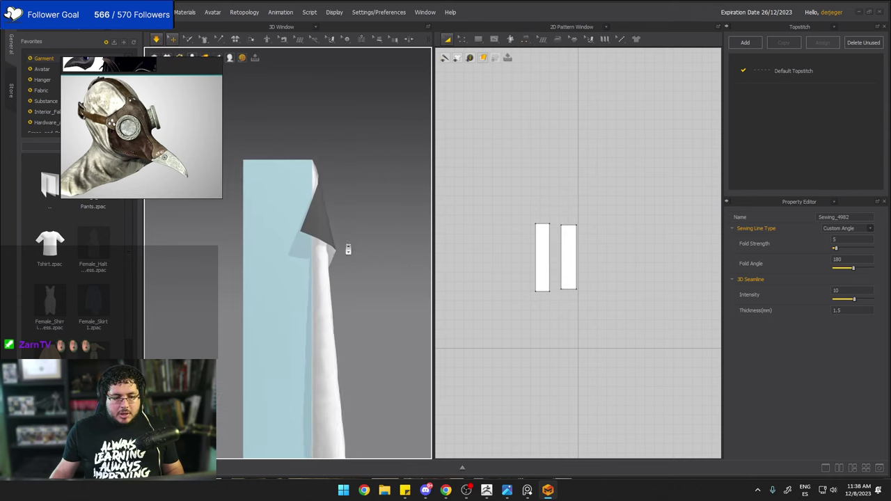
{"action": "scroll", "coordinate": [348, 249], "scroll_direction": "up", "scroll_amount": 1}
{"action": "left_click_drag", "start_coordinate": [317, 228], "coordinate": [383, 131]}
{"action": "middle_click_drag", "start_coordinate": [373, 190], "coordinate": [371, 74]}
{"action": "left_click_drag", "start_coordinate": [325, 100], "coordinate": [398, 93]}
{"action": "middle_click_drag", "start_coordinate": [400, 101], "coordinate": [393, 178]}
{"action": "left_click_drag", "start_coordinate": [311, 167], "coordinate": [387, 153]}
{"action": "scroll", "coordinate": [355, 183], "scroll_direction": "down", "scroll_amount": 4}
{"action": "middle_click_drag", "start_coordinate": [338, 154], "coordinate": [334, 137]}
{"action": "scroll", "coordinate": [293, 236], "scroll_direction": "down", "scroll_amount": 3}
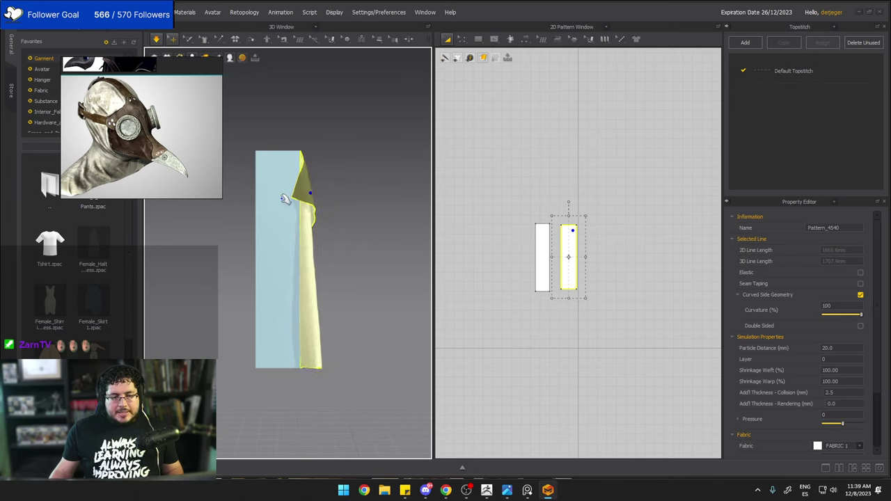
Lengthen the unfrozen rectangular pattern upward in the 2D window so it is taller than the frozen one.
{"action": "left_click_drag", "start_coordinate": [298, 201], "coordinate": [324, 167]}
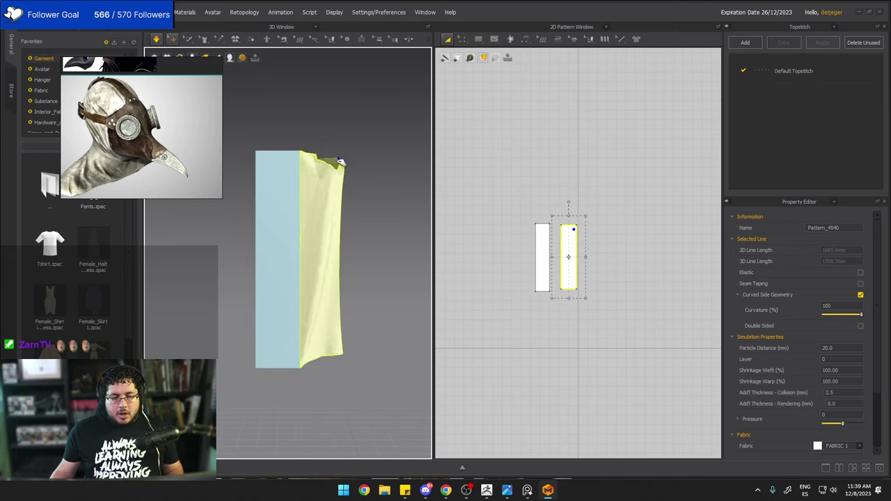
{"action": "key", "text": "n"}
{"action": "left_click", "coordinate": [549, 235]}
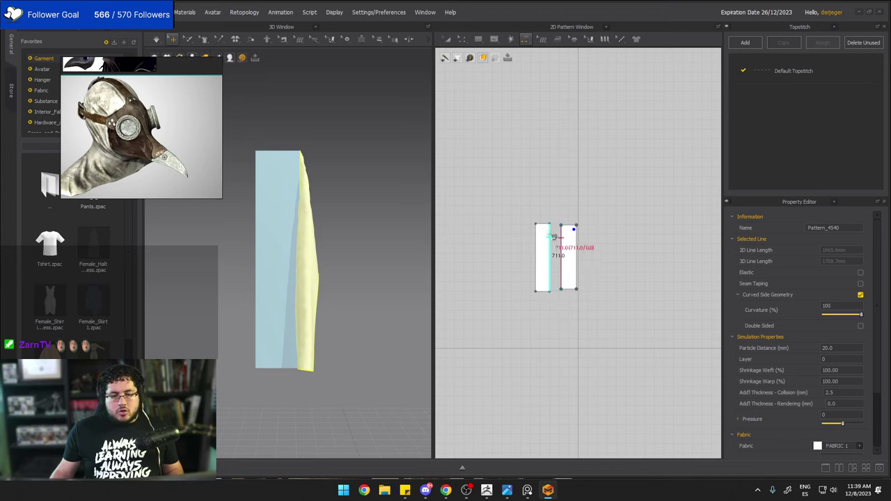
{"action": "left_click", "coordinate": [561, 235]}
{"action": "left_click", "coordinate": [448, 40]}
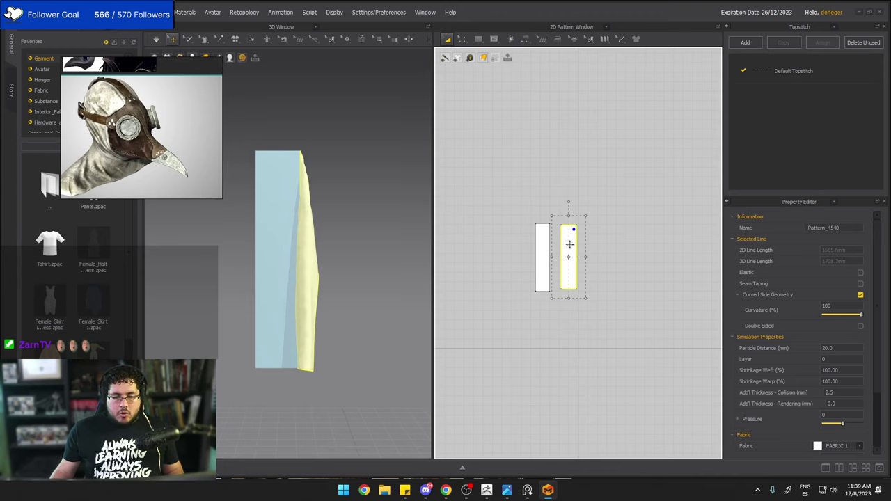
{"action": "left_click_drag", "start_coordinate": [570, 197], "coordinate": [569, 197]}
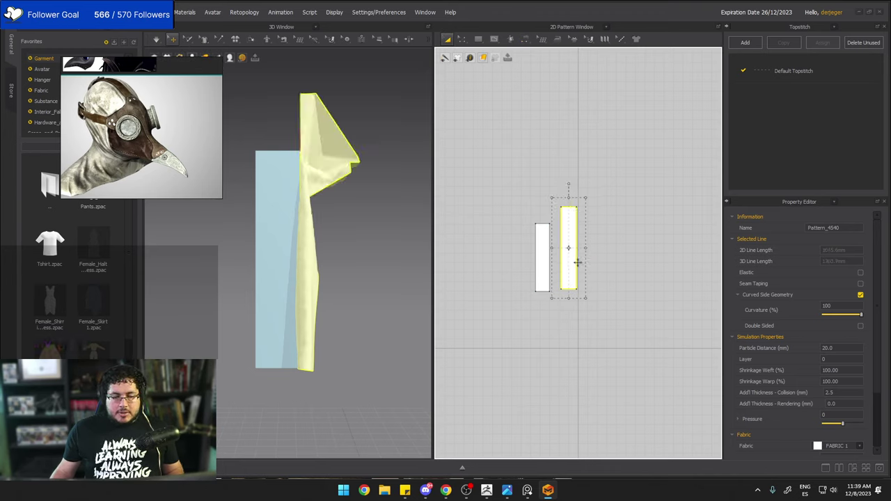
Simulate the lengthened strip and pull its free edge outward at several places to examine the bunching along the seam.
{"action": "left_click", "coordinate": [157, 39]}
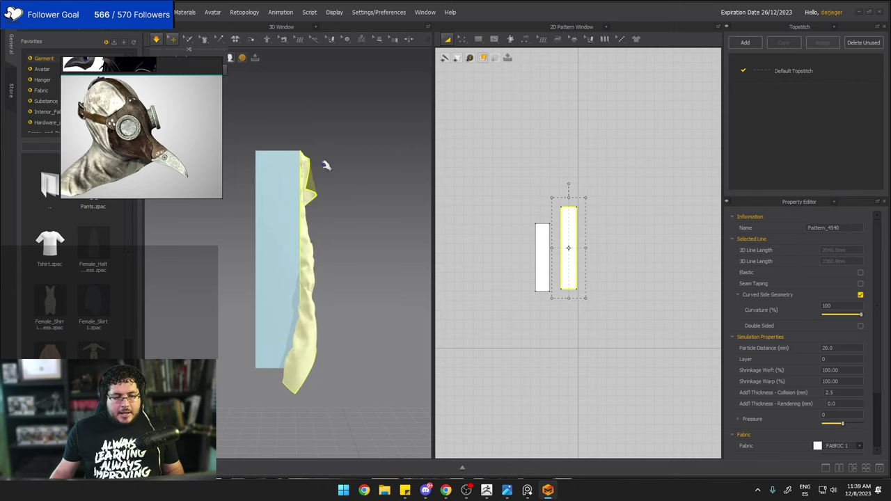
{"action": "left_click_drag", "start_coordinate": [315, 189], "coordinate": [309, 220]}
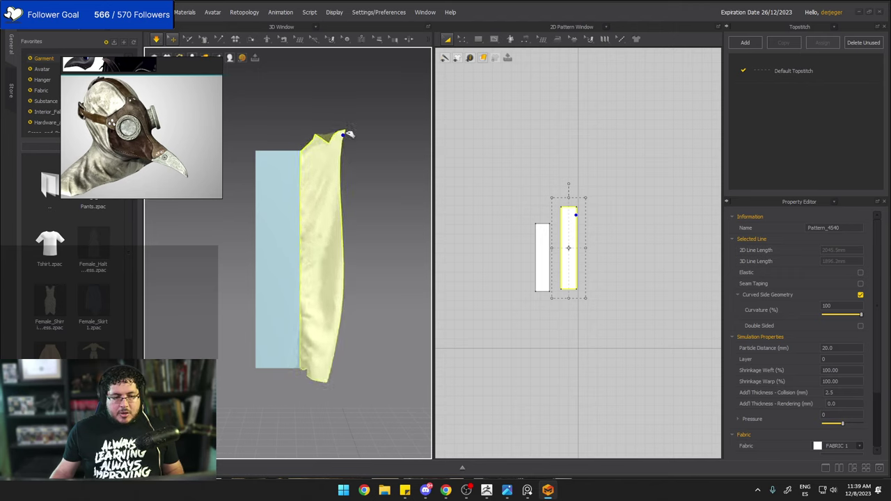
{"action": "left_click_drag", "start_coordinate": [348, 133], "coordinate": [297, 152]}
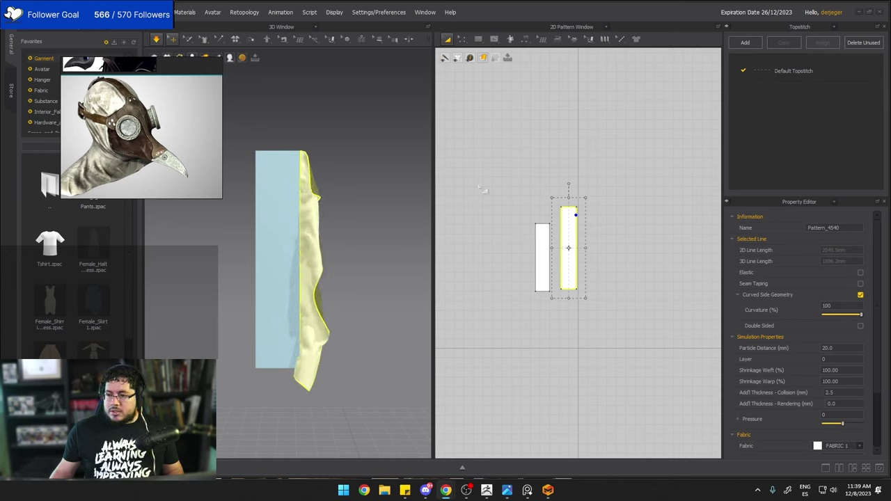
{"action": "left_click_drag", "start_coordinate": [320, 190], "coordinate": [353, 168]}
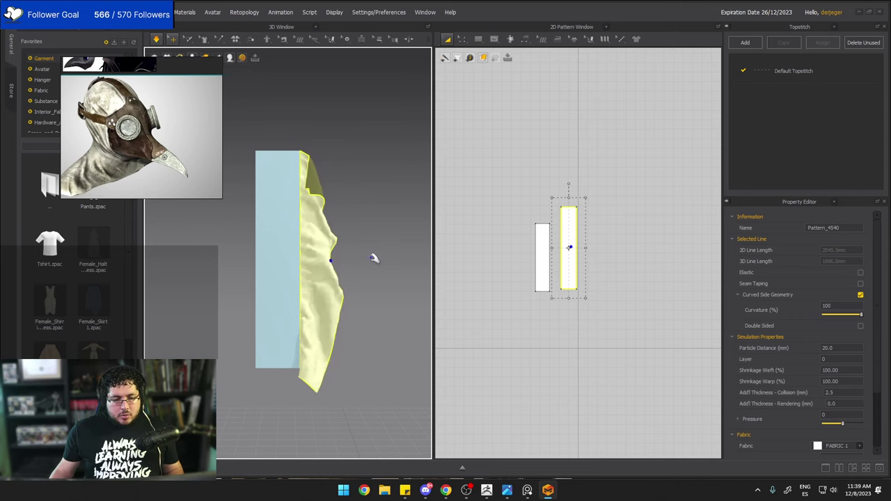
Set the unfrozen strip's particle distance to 5 mm, then simulate and pull it outward to examine the finer folds.
{"action": "left_click", "coordinate": [837, 347]}
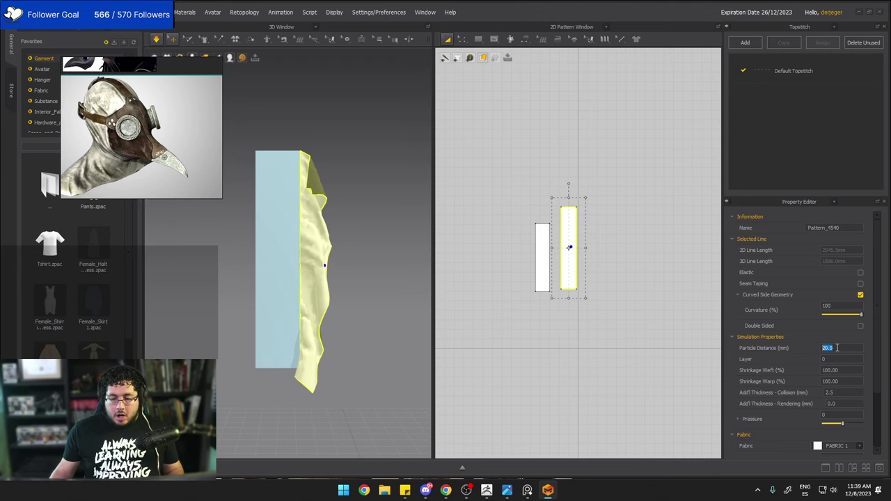
{"action": "key", "text": "Return"}
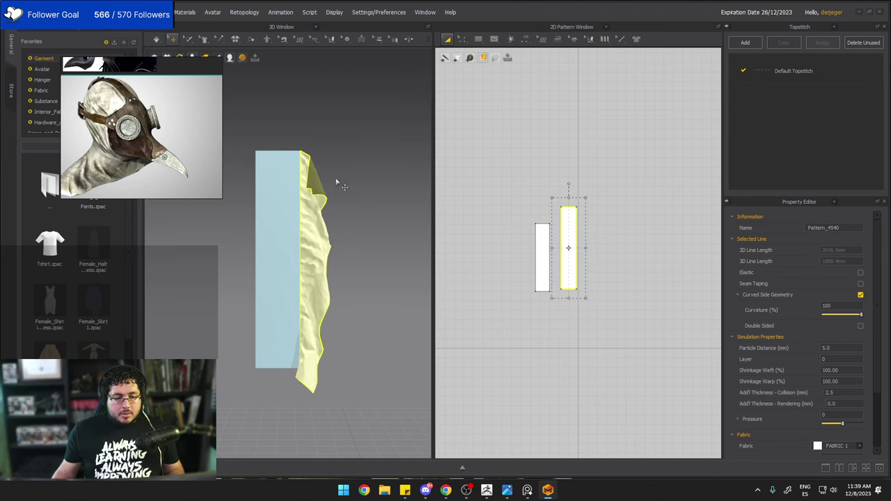
{"action": "left_click", "coordinate": [158, 38]}
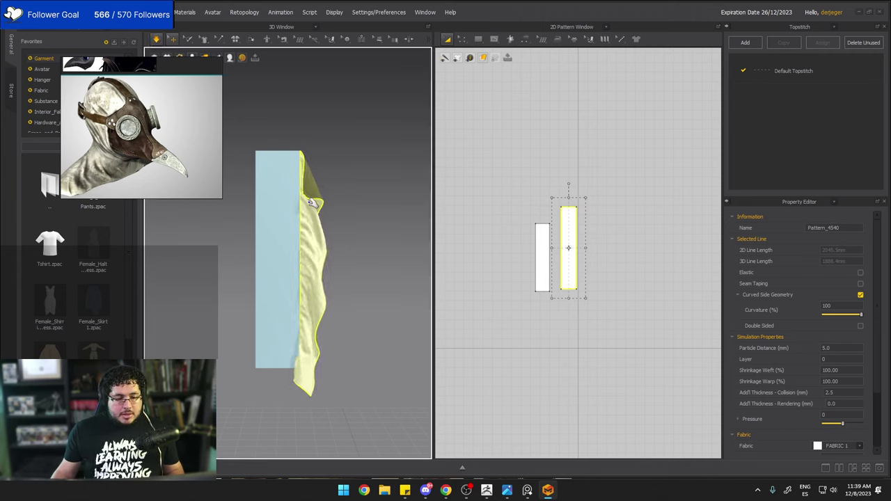
{"action": "mouse_move", "coordinate": [346, 171]}
{"action": "left_mouse_down"}
{"action": "mouse_move", "coordinate": [354, 148]}
{"action": "mouse_move", "coordinate": [360, 164]}
{"action": "left_mouse_up"}
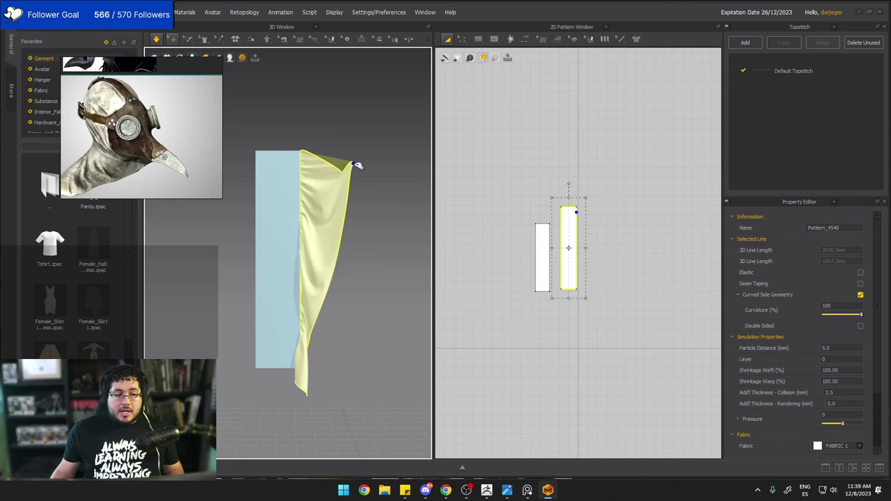
{"action": "left_click_drag", "start_coordinate": [354, 163], "coordinate": [356, 165]}
Close Marvelous Designer and switch back to the mask sculpt in ZBrush.
{"action": "key", "text": "alt+Tab"}
{"action": "key", "text": "alt+Tab"}
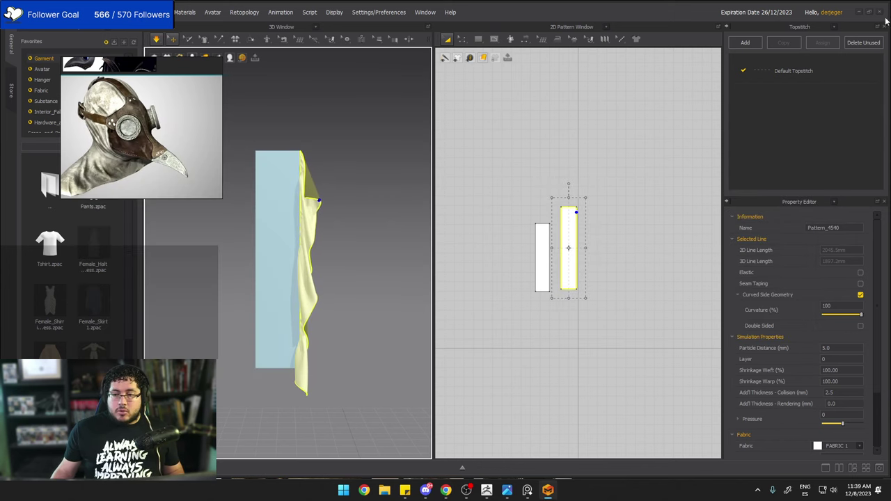
{"action": "left_click", "coordinate": [879, 12]}
{"action": "left_click", "coordinate": [446, 261]}
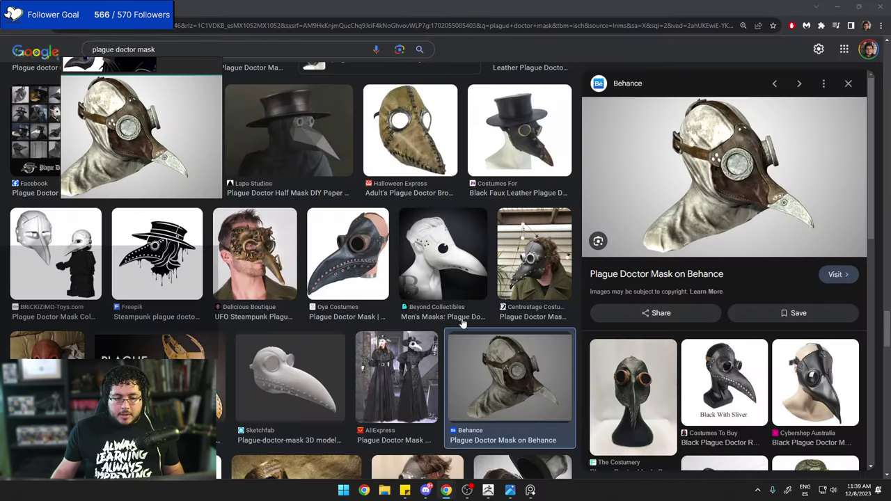
{"action": "left_click", "coordinate": [493, 488]}
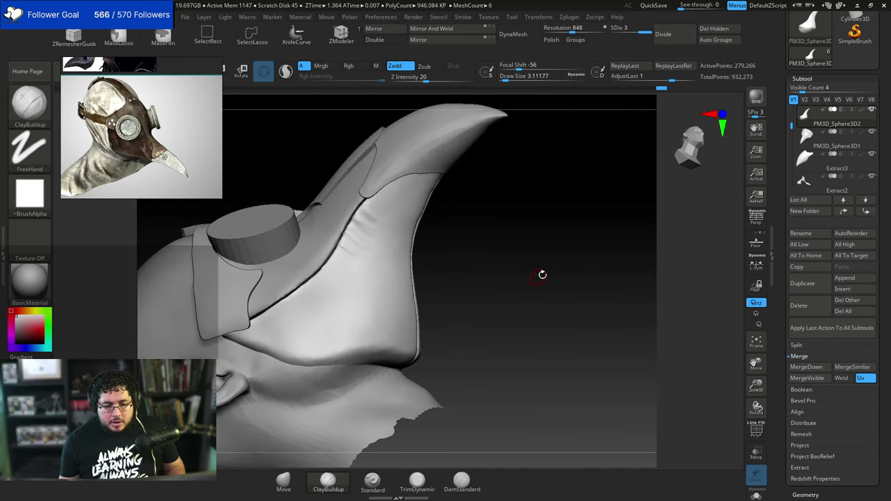
Carve sharper creases into the existing wrinkles at the upper seam of the lower beak using DamStandard at draw size about 2.19.
{"action": "left_click_drag", "start_coordinate": [541, 275], "coordinate": [549, 296]}
{"action": "key", "text": "b"}
{"action": "key", "text": "d"}
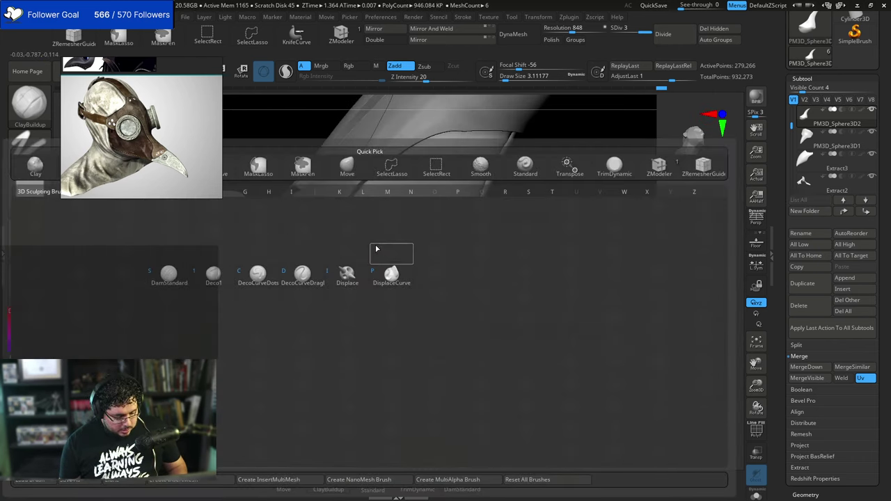
{"action": "key", "text": "s"}
{"action": "key", "text": "space"}
{"action": "mouse_move", "coordinate": [365, 234]}
{"action": "left_mouse_down"}
{"action": "mouse_move", "coordinate": [348, 225]}
{"action": "mouse_move", "coordinate": [395, 256]}
{"action": "left_mouse_up"}
{"action": "left_click_drag", "start_coordinate": [352, 205], "coordinate": [394, 226]}
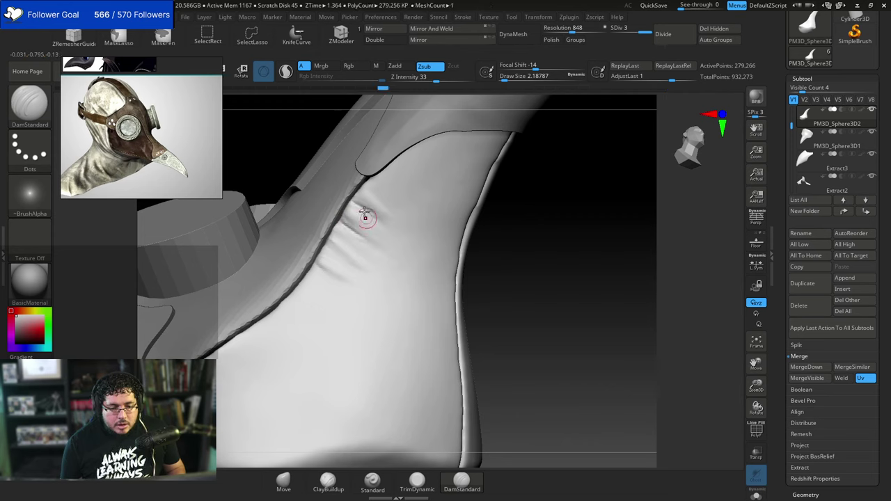
{"action": "mouse_move", "coordinate": [327, 247]}
{"action": "left_mouse_down"}
{"action": "mouse_move", "coordinate": [377, 291]}
{"action": "mouse_move", "coordinate": [369, 270]}
{"action": "left_mouse_up"}
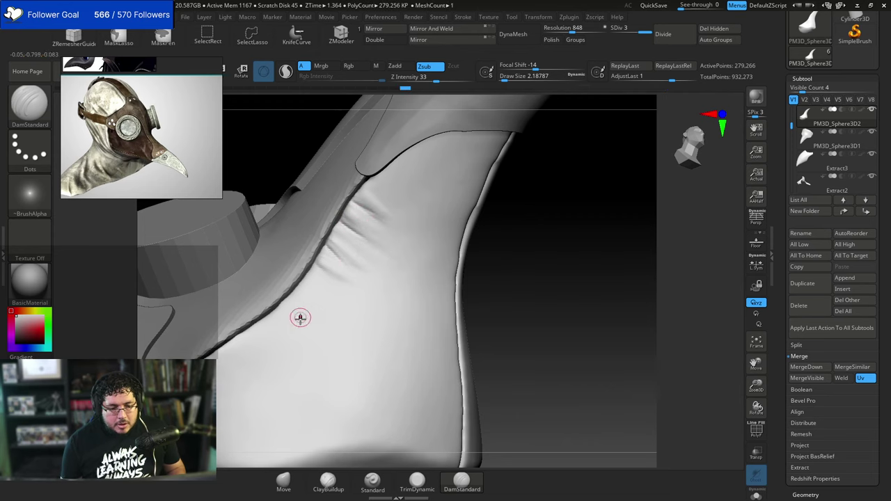
Carve additional short DamStandard creases outward from the curved seam, continuing from the existing wrinkles down toward the cheek piece.
{"action": "mouse_move", "coordinate": [558, 270]}
{"action": "left_mouse_down"}
{"action": "mouse_move", "coordinate": [538, 272]}
{"action": "mouse_move", "coordinate": [525, 241]}
{"action": "mouse_move", "coordinate": [503, 253]}
{"action": "mouse_move", "coordinate": [563, 270]}
{"action": "mouse_move", "coordinate": [543, 286]}
{"action": "left_mouse_up"}
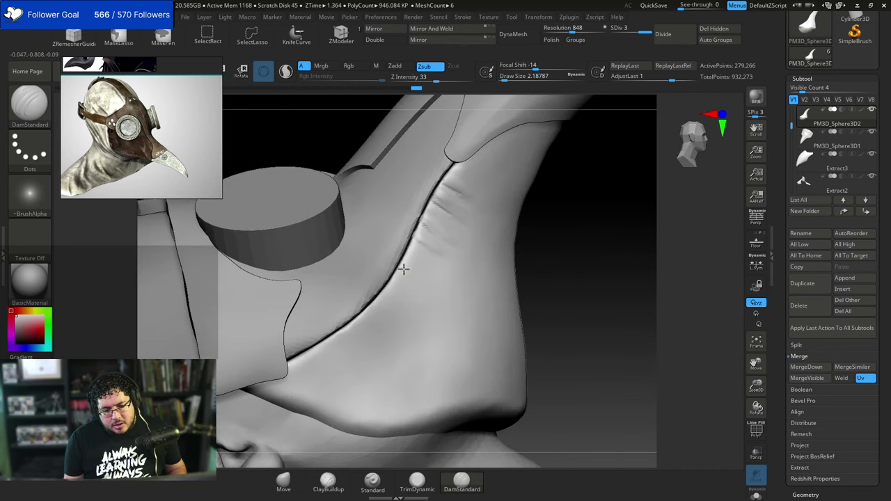
{"action": "left_click_drag", "start_coordinate": [397, 267], "coordinate": [438, 275]}
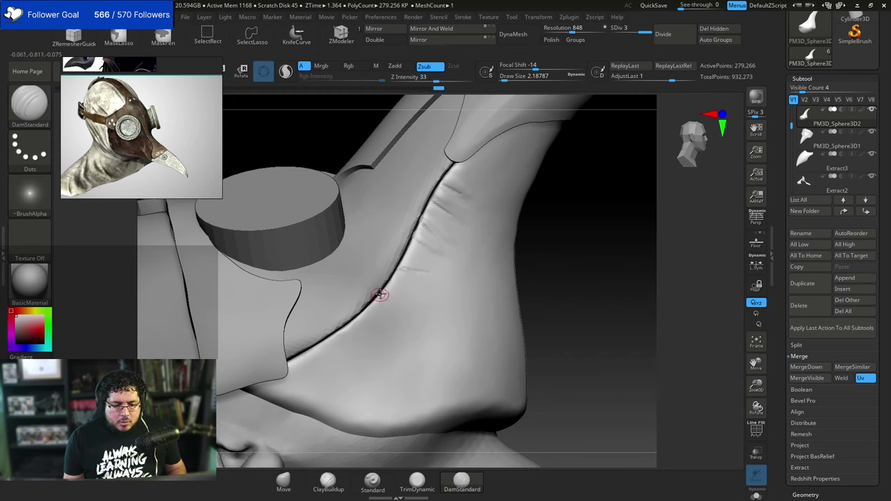
{"action": "left_click_drag", "start_coordinate": [382, 297], "coordinate": [424, 319]}
{"action": "left_click_drag", "start_coordinate": [355, 317], "coordinate": [380, 369]}
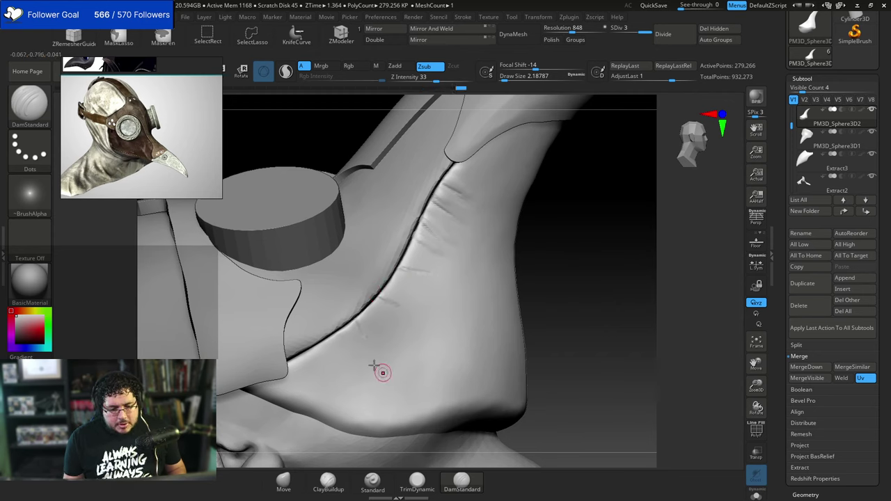
{"action": "left_click_drag", "start_coordinate": [325, 338], "coordinate": [353, 386]}
{"action": "left_click_drag", "start_coordinate": [308, 355], "coordinate": [323, 381]}
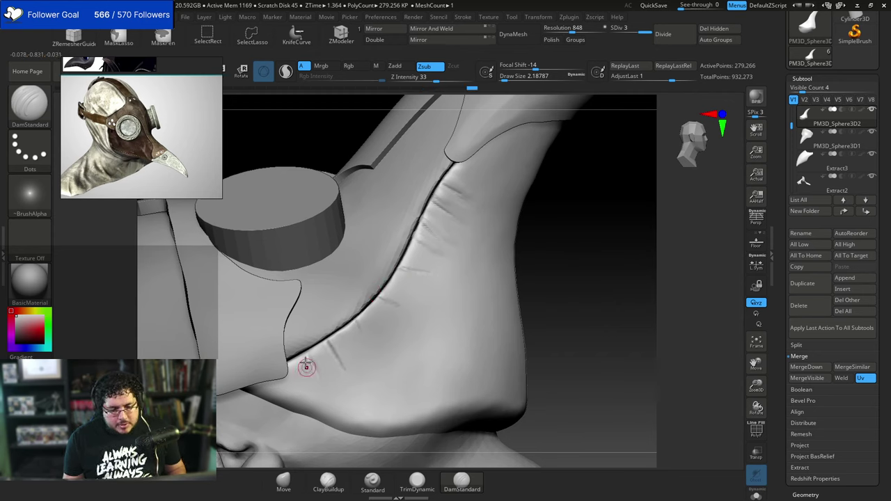
Build up a raised fold beside the crease midway along the curved seam using ClayBuildup at draw size about 3.11.
{"action": "right_click_drag", "start_coordinate": [379, 263], "coordinate": [506, 225]}
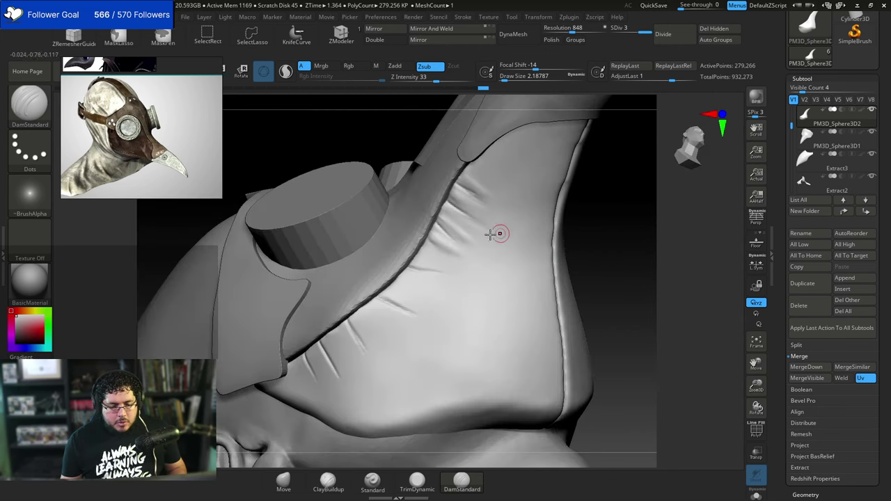
{"action": "key", "text": "b"}
{"action": "key", "text": "b"}
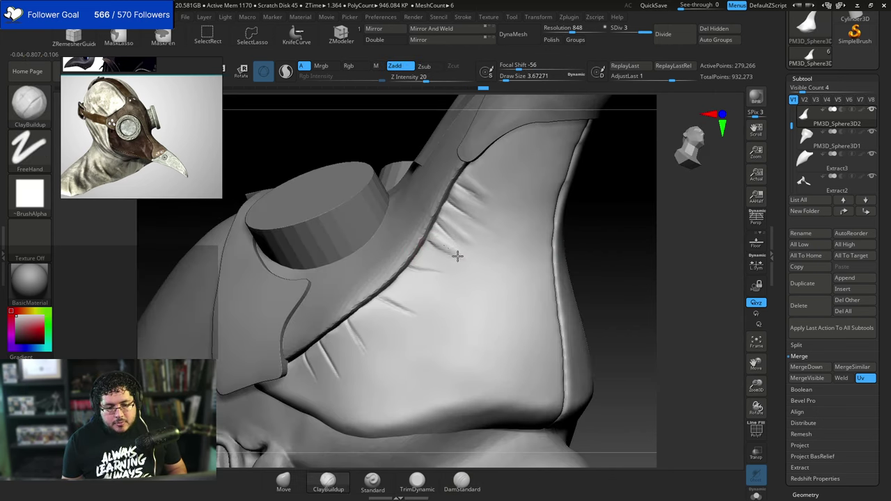
{"action": "left_click_drag", "start_coordinate": [594, 229], "coordinate": [553, 233]}
{"action": "key", "text": "s"}
{"action": "left_click", "coordinate": [431, 261]}
{"action": "key", "text": "s"}
{"action": "left_click", "coordinate": [422, 262]}
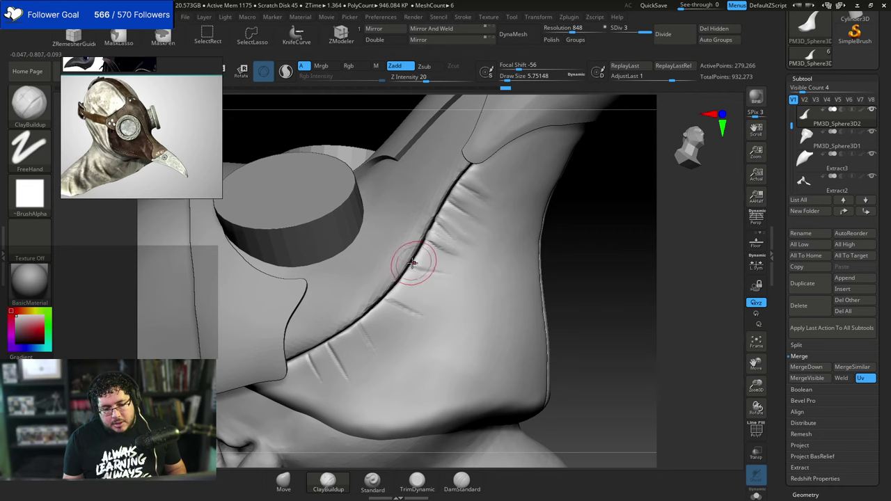
{"action": "key", "text": "s"}
{"action": "mouse_move", "coordinate": [422, 263]}
{"action": "left_mouse_down"}
{"action": "mouse_move", "coordinate": [449, 272]}
{"action": "mouse_move", "coordinate": [416, 260]}
{"action": "left_mouse_up"}
{"action": "key", "text": "space"}
{"action": "left_click", "coordinate": [417, 263]}
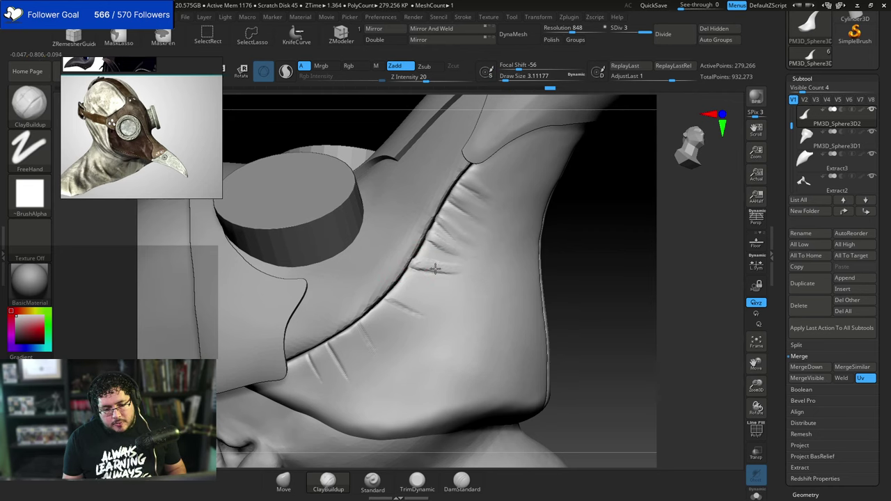
Raise folds between the remaining creases along the lower part of the curved seam with ClayBuildup, down to the cheek piece.
{"action": "left_click_drag", "start_coordinate": [386, 297], "coordinate": [434, 311]}
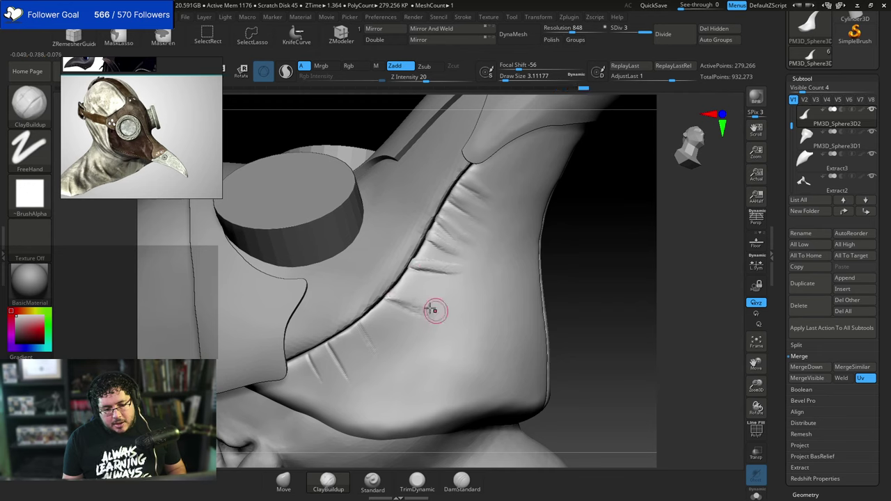
{"action": "left_click_drag", "start_coordinate": [362, 324], "coordinate": [379, 354]}
{"action": "mouse_move", "coordinate": [333, 335]}
{"action": "left_mouse_down"}
{"action": "mouse_move", "coordinate": [352, 371]}
{"action": "mouse_move", "coordinate": [319, 370]}
{"action": "mouse_move", "coordinate": [334, 388]}
{"action": "left_mouse_up"}
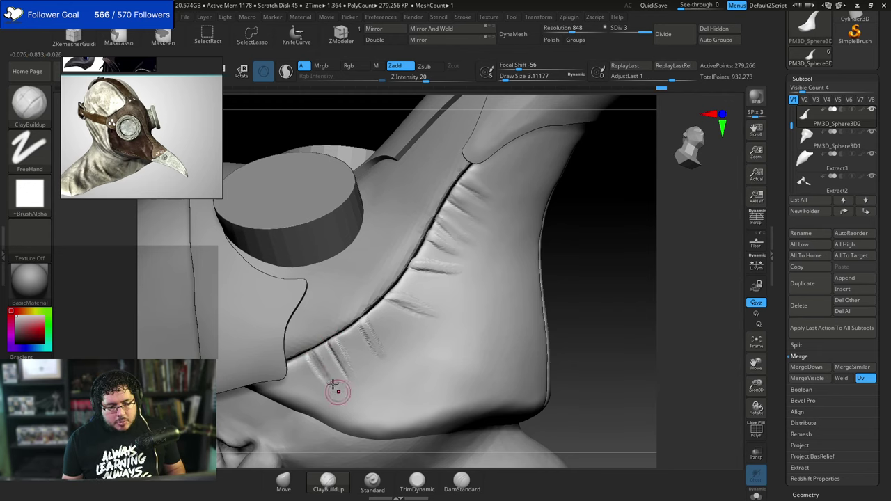
{"action": "left_click_drag", "start_coordinate": [312, 358], "coordinate": [332, 396]}
{"action": "left_click_drag", "start_coordinate": [339, 335], "coordinate": [356, 364]}
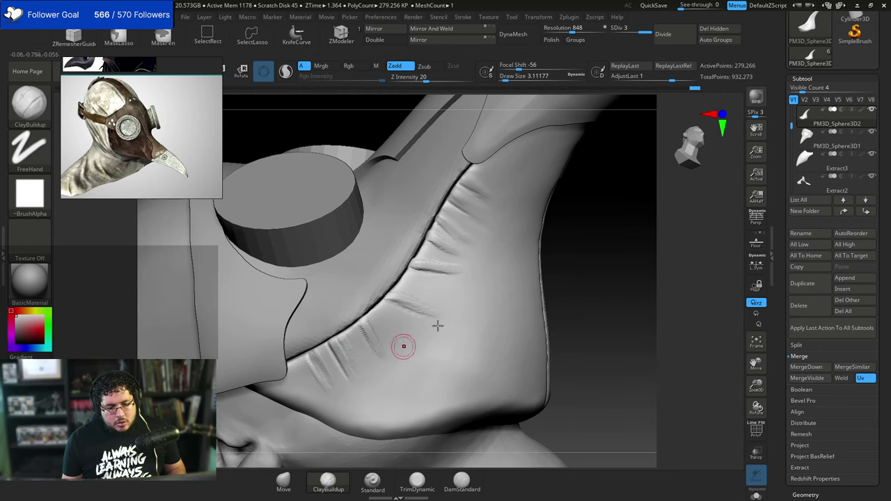
{"action": "mouse_move", "coordinate": [608, 247]}
{"action": "left_mouse_down", "text": "alt"}
{"action": "mouse_move", "coordinate": [578, 278]}
{"action": "mouse_move", "coordinate": [453, 271]}
{"action": "mouse_move", "coordinate": [562, 269]}
{"action": "mouse_move", "coordinate": [485, 276]}
{"action": "mouse_move", "coordinate": [565, 247]}
{"action": "mouse_move", "coordinate": [550, 285]}
{"action": "left_mouse_up", "text": "alt"}
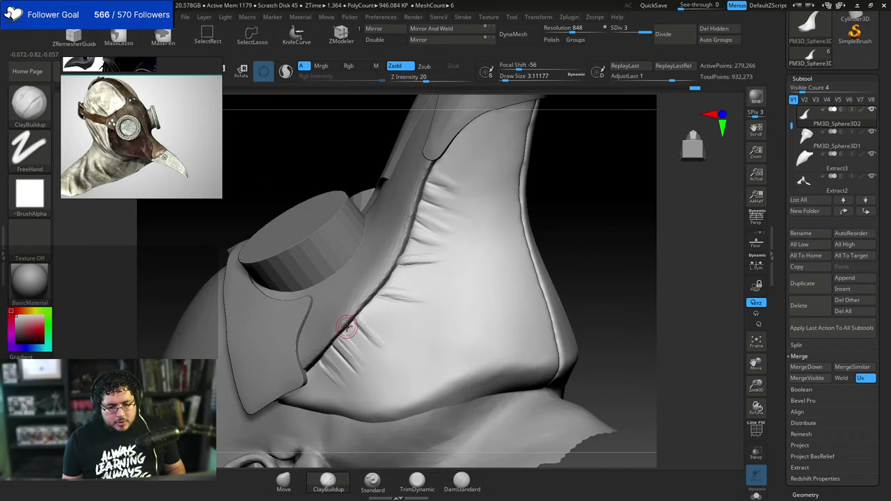
{"action": "mouse_move", "coordinate": [344, 324]}
{"action": "left_mouse_down"}
{"action": "mouse_move", "coordinate": [365, 353]}
{"action": "mouse_move", "coordinate": [352, 345]}
{"action": "mouse_move", "coordinate": [358, 360]}
{"action": "mouse_move", "coordinate": [385, 328]}
{"action": "mouse_move", "coordinate": [400, 328]}
{"action": "left_mouse_up"}
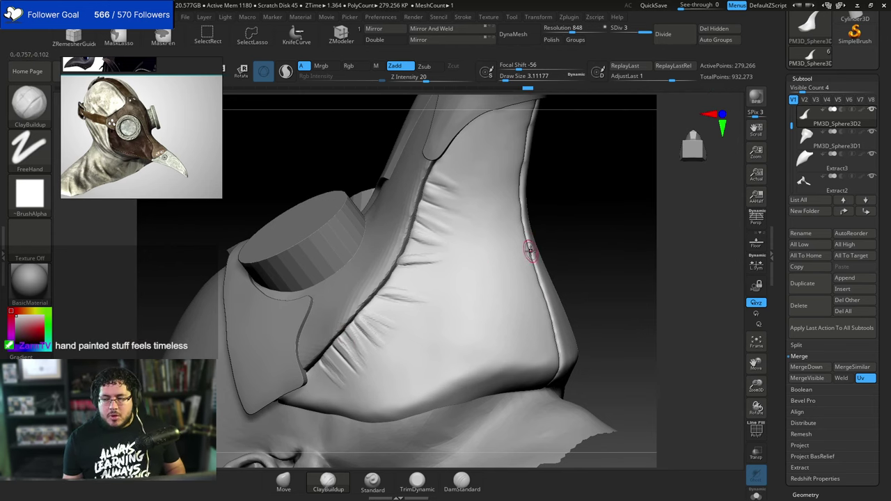
Add a short ClayBuildup wrinkle running sideways from the central seam on the underside of the beak.
{"action": "left_click_drag", "start_coordinate": [555, 236], "coordinate": [520, 228]}
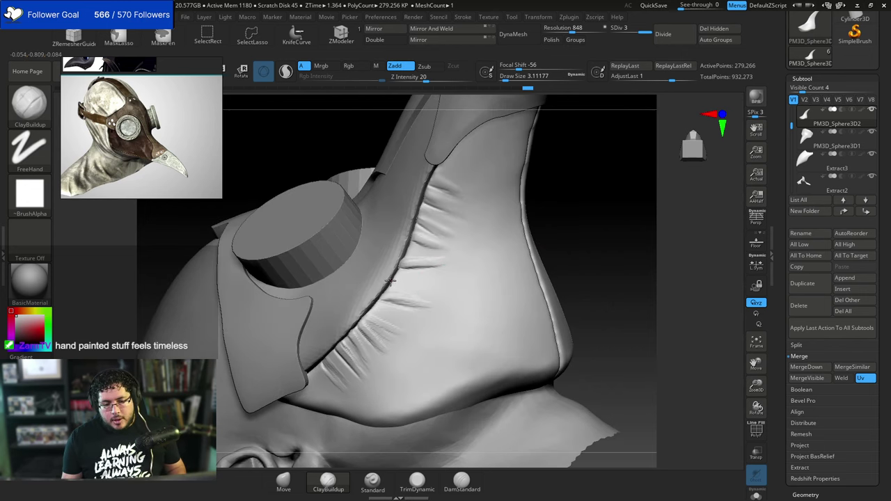
{"action": "left_click_drag", "start_coordinate": [581, 222], "coordinate": [494, 255]}
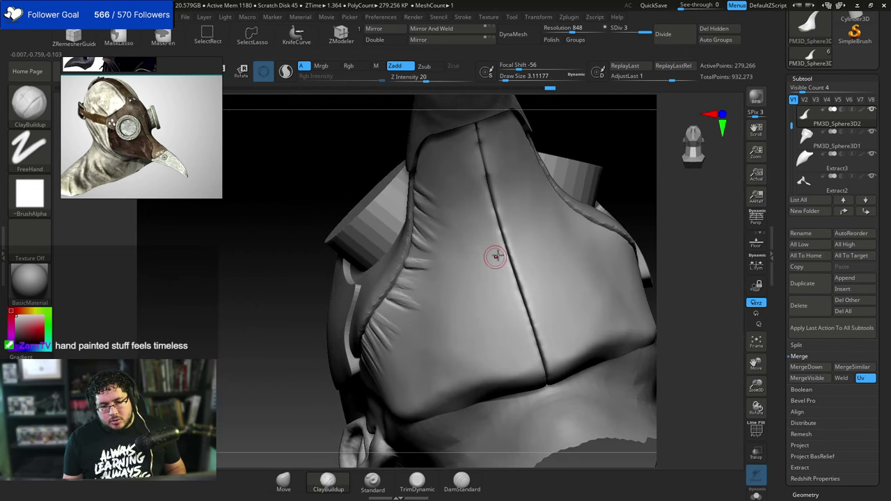
{"action": "key", "text": "ctrl"}
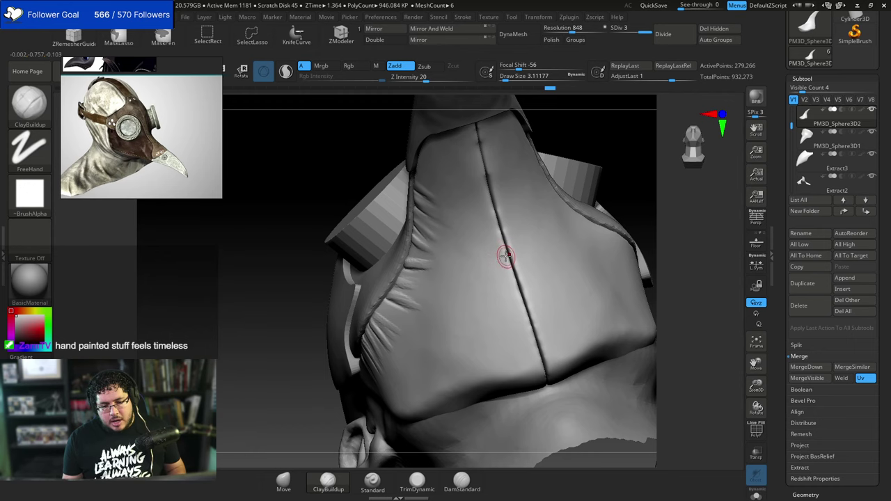
{"action": "key", "text": "ctrl"}
{"action": "left_click_drag", "start_coordinate": [504, 255], "coordinate": [484, 249]}
{"action": "left_click_drag", "start_coordinate": [621, 147], "coordinate": [517, 167]}
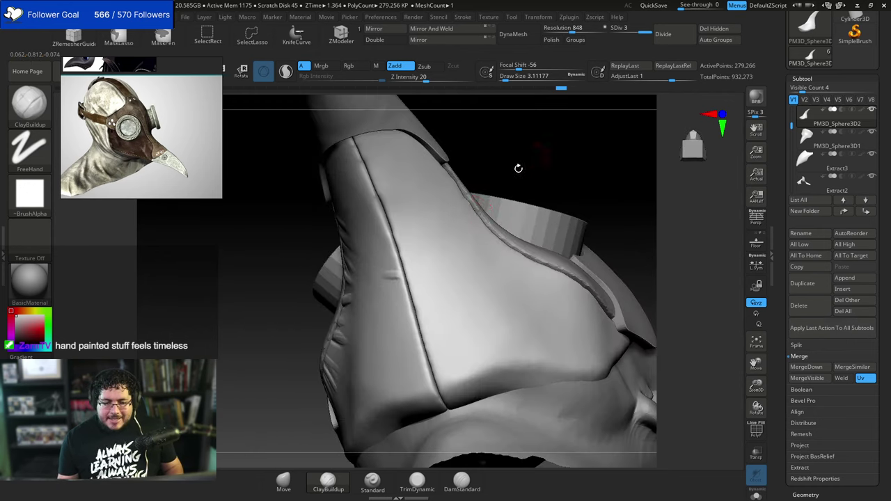
Raise short ClayBuildup wrinkles on both sides of the central underside seam, continuing up toward the beak tip cap.
{"action": "left_click_drag", "start_coordinate": [401, 235], "coordinate": [397, 243]}
{"action": "left_click_drag", "start_coordinate": [517, 147], "coordinate": [476, 152]}
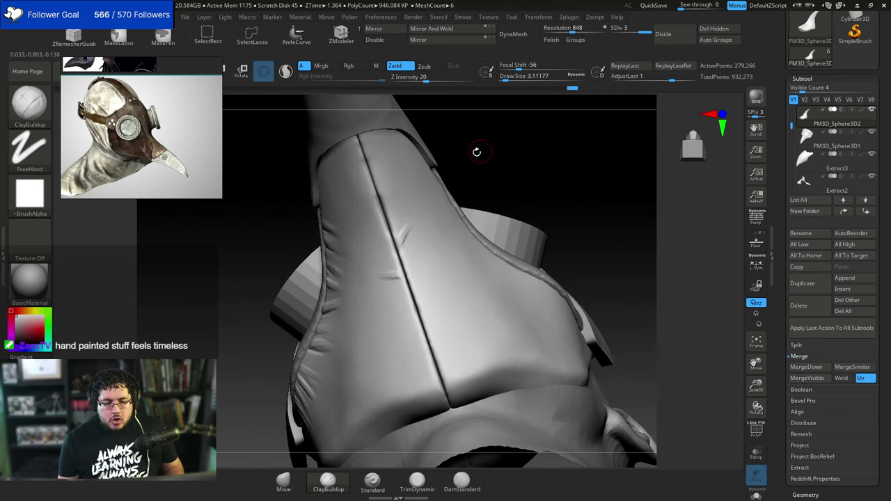
{"action": "left_click_drag", "start_coordinate": [384, 231], "coordinate": [379, 232]}
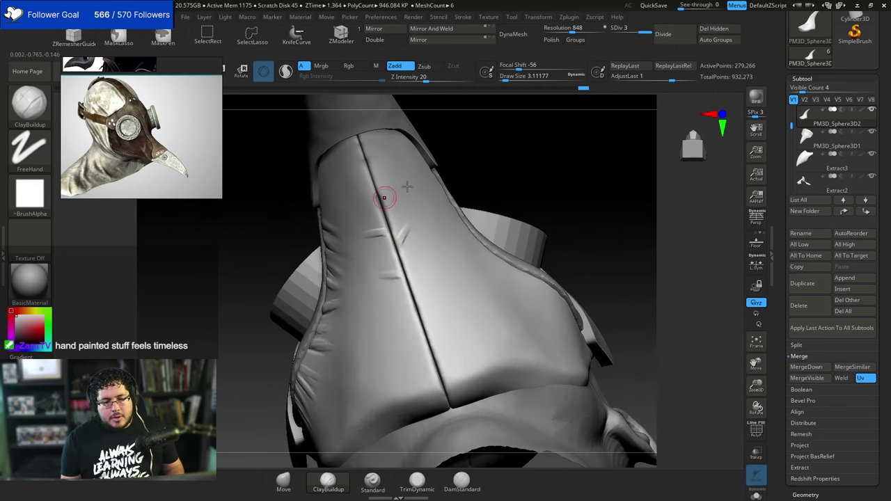
{"action": "mouse_move", "coordinate": [476, 139]}
{"action": "left_mouse_down"}
{"action": "mouse_move", "coordinate": [473, 169]}
{"action": "mouse_move", "coordinate": [452, 174]}
{"action": "left_mouse_up"}
{"action": "left_click_drag", "start_coordinate": [421, 227], "coordinate": [401, 243]}
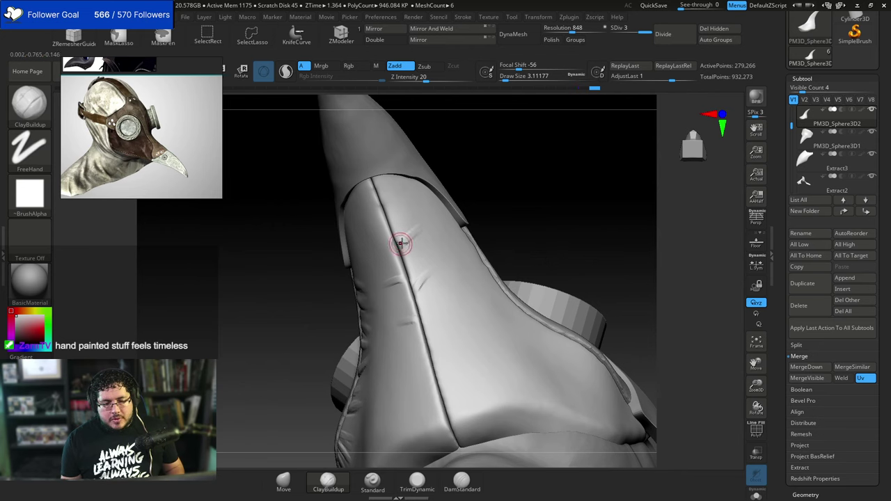
{"action": "left_click_drag", "start_coordinate": [469, 188], "coordinate": [447, 189]}
{"action": "left_click_drag", "start_coordinate": [390, 231], "coordinate": [368, 229]}
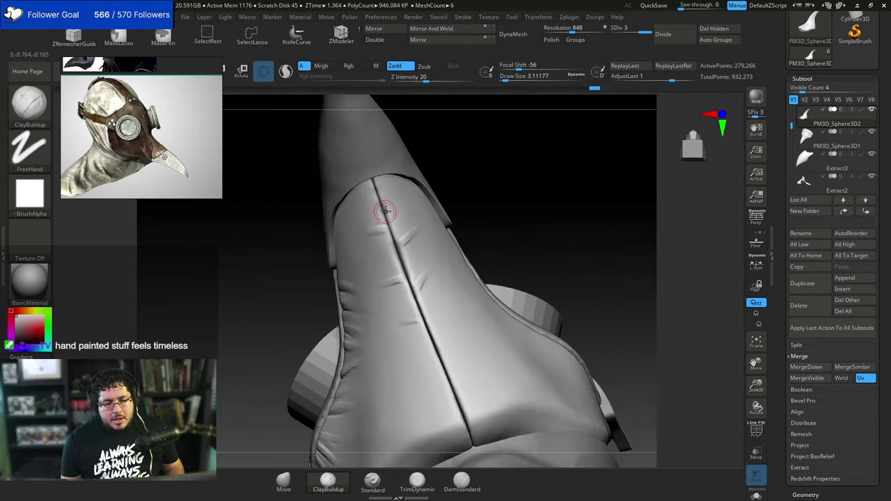
Build up more short ClayBuildup wrinkles on both sides of the central seam, from its middle down toward the chin.
{"action": "mouse_move", "coordinate": [455, 169]}
{"action": "left_mouse_down"}
{"action": "mouse_move", "coordinate": [515, 164]}
{"action": "mouse_move", "coordinate": [506, 169]}
{"action": "left_mouse_up"}
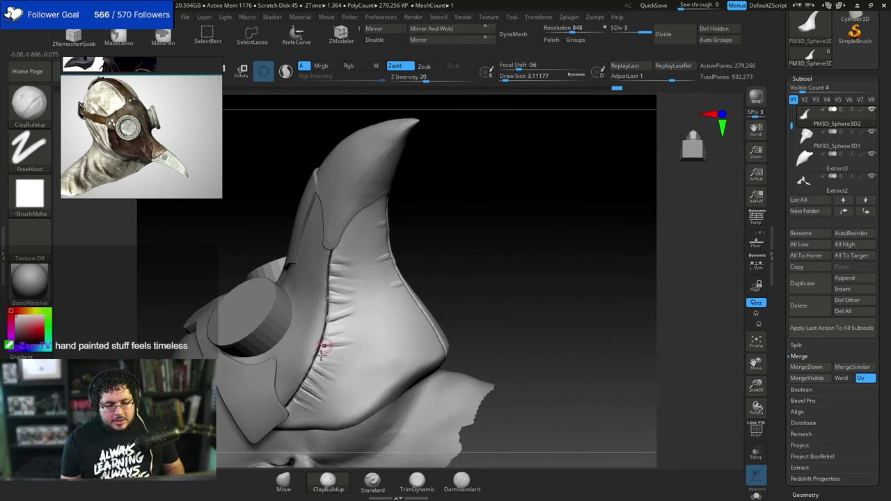
{"action": "left_click_drag", "start_coordinate": [475, 233], "coordinate": [434, 269]}
{"action": "mouse_move", "coordinate": [546, 167]}
{"action": "left_mouse_down"}
{"action": "mouse_move", "coordinate": [562, 151]}
{"action": "mouse_move", "coordinate": [569, 177]}
{"action": "mouse_move", "coordinate": [467, 253]}
{"action": "mouse_move", "coordinate": [501, 215]}
{"action": "mouse_move", "coordinate": [456, 271]}
{"action": "left_mouse_up"}
{"action": "mouse_move", "coordinate": [512, 310]}
{"action": "left_mouse_down"}
{"action": "mouse_move", "coordinate": [570, 187]}
{"action": "mouse_move", "coordinate": [520, 216]}
{"action": "mouse_move", "coordinate": [507, 211]}
{"action": "mouse_move", "coordinate": [497, 236]}
{"action": "left_mouse_up"}
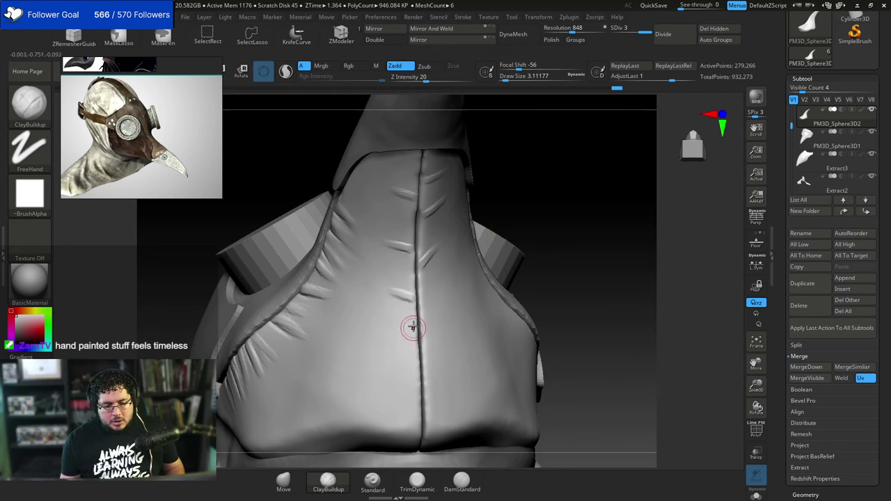
{"action": "left_click_drag", "start_coordinate": [415, 324], "coordinate": [383, 318]}
{"action": "left_click_drag", "start_coordinate": [574, 268], "coordinate": [519, 233]}
{"action": "left_click_drag", "start_coordinate": [441, 356], "coordinate": [414, 353]}
{"action": "left_click_drag", "start_coordinate": [446, 307], "coordinate": [426, 311]}
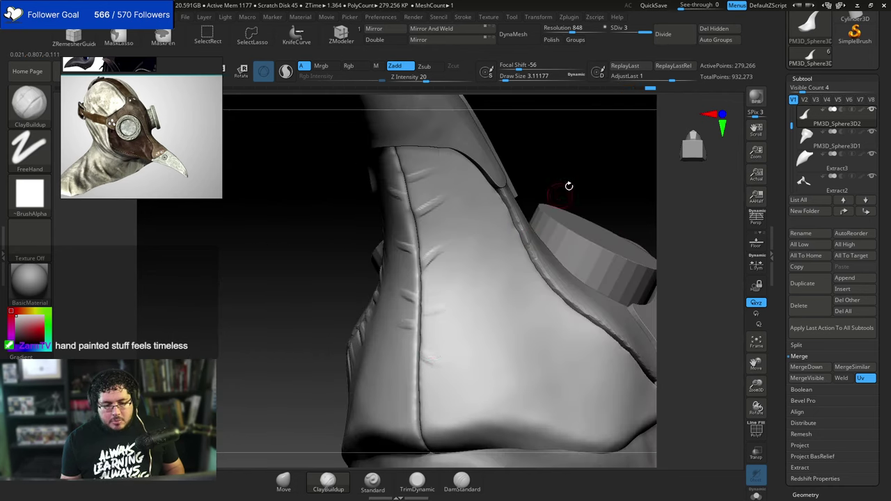
{"action": "left_click_drag", "start_coordinate": [569, 185], "coordinate": [620, 188]}
{"action": "left_click_drag", "start_coordinate": [436, 286], "coordinate": [421, 297]}
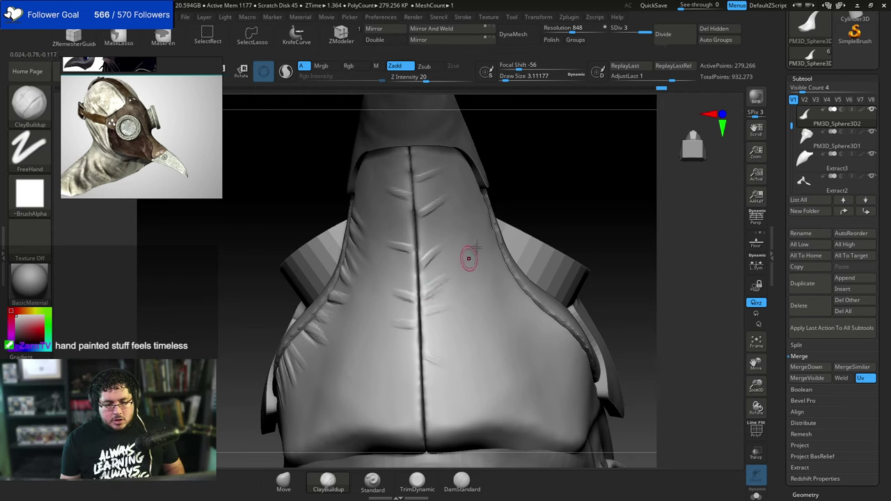
{"action": "left_click_drag", "start_coordinate": [508, 210], "coordinate": [550, 210]}
{"action": "mouse_move", "coordinate": [417, 277]}
{"action": "left_mouse_down"}
{"action": "mouse_move", "coordinate": [379, 265]}
{"action": "mouse_move", "coordinate": [413, 280]}
{"action": "left_mouse_up"}
Mask one half of the lower beak piece by isolating it at the central seam, and raise more ClayBuildup folds along the unmasked side.
{"action": "left_click", "coordinate": [435, 240], "text": "ctrl+shift"}
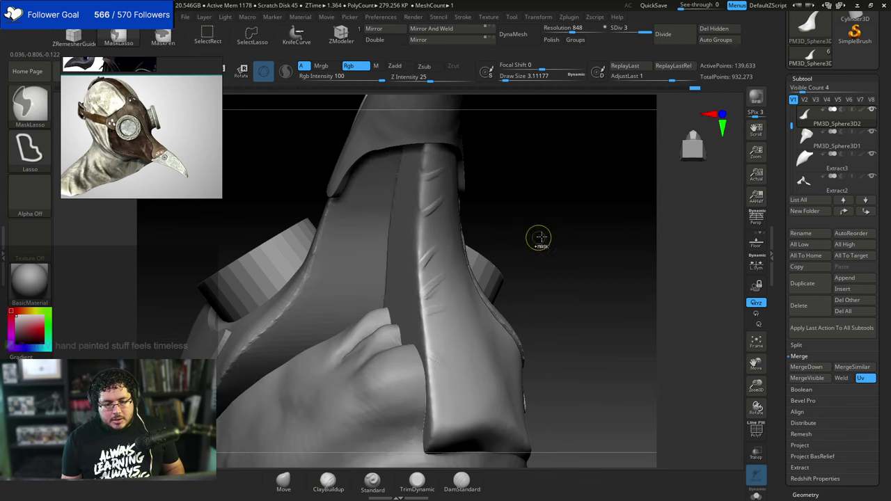
{"action": "left_click", "coordinate": [537, 238], "text": "ctrl"}
{"action": "left_click", "coordinate": [551, 233], "text": "ctrl+shift"}
{"action": "left_click_drag", "start_coordinate": [519, 224], "coordinate": [462, 230]}
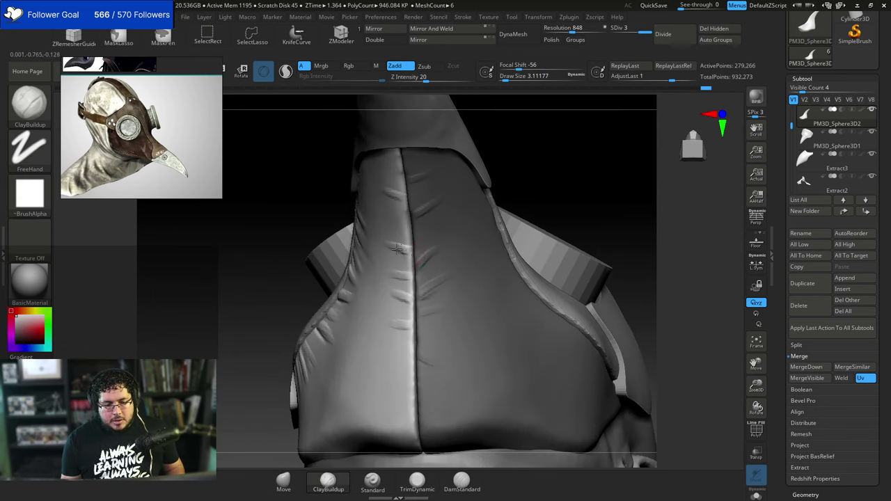
{"action": "left_click_drag", "start_coordinate": [550, 145], "coordinate": [505, 138]}
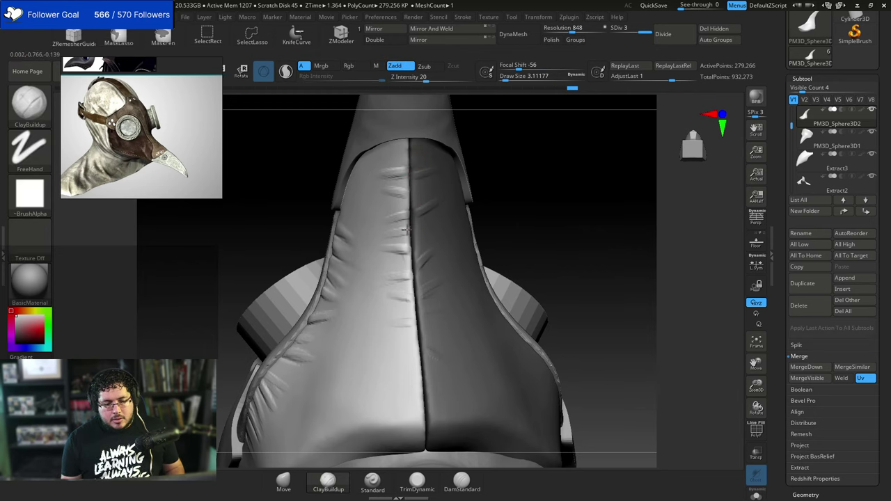
Carve DamStandard creases between the folds on the unmasked side of the central seam and smooth the wrinkles there.
{"action": "key", "text": "b"}
{"action": "key", "text": "d"}
{"action": "key", "text": "s"}
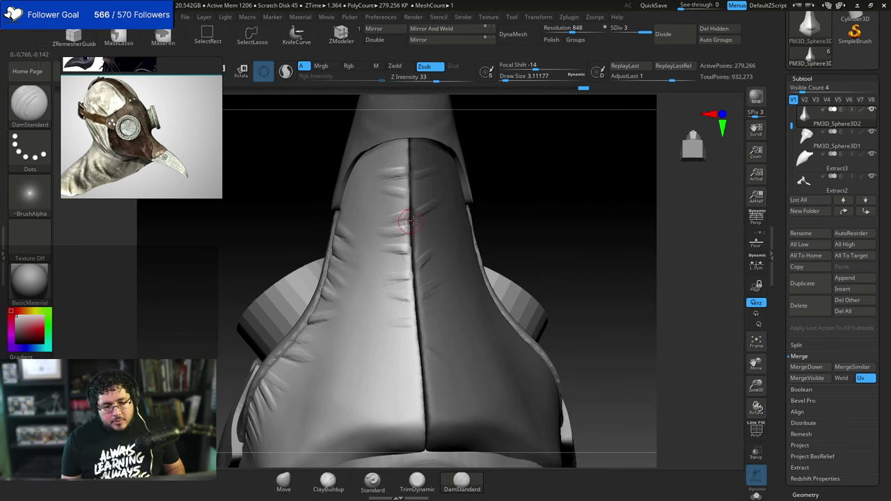
{"action": "left_click_drag", "start_coordinate": [470, 180], "coordinate": [446, 187]}
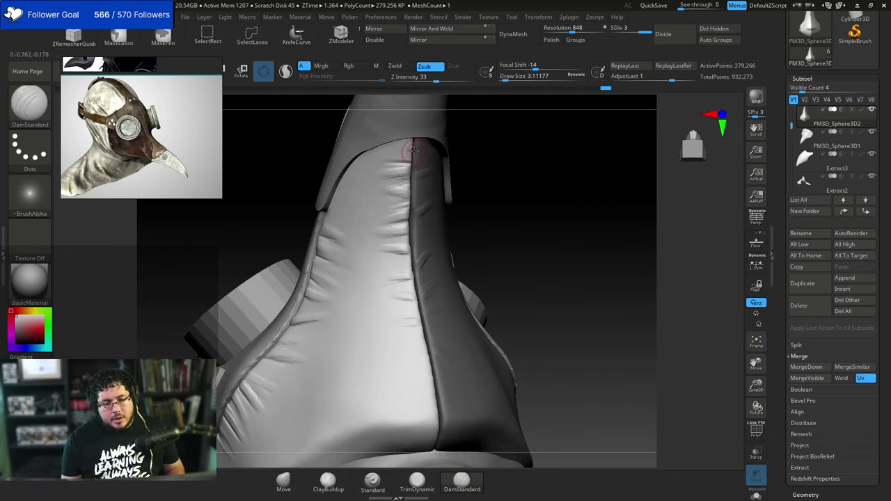
{"action": "mouse_move", "coordinate": [391, 159]}
{"action": "left_mouse_down"}
{"action": "mouse_move", "coordinate": [408, 159]}
{"action": "mouse_move", "coordinate": [400, 166]}
{"action": "left_mouse_up"}
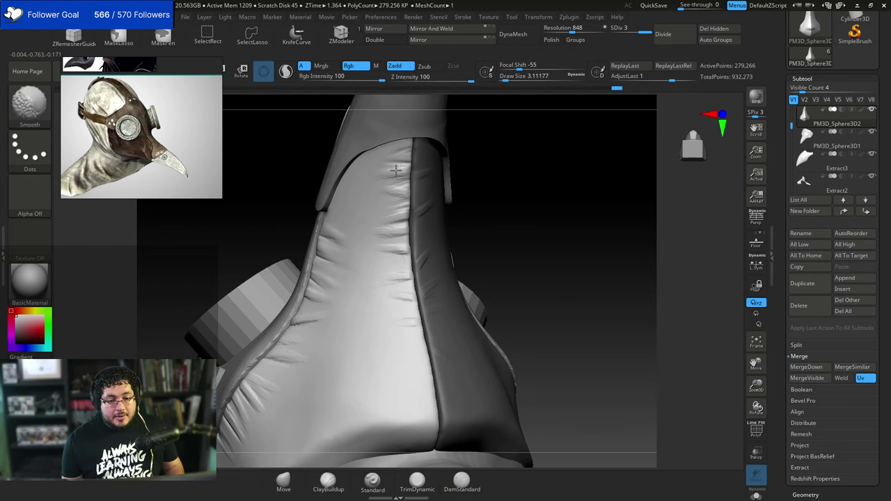
{"action": "left_click_drag", "start_coordinate": [393, 252], "coordinate": [407, 267], "text": "shift"}
Deepen the DamStandard creases running into the central seam midway along the beak and just below the tip cap.
{"action": "left_click_drag", "start_coordinate": [482, 218], "coordinate": [443, 228]}
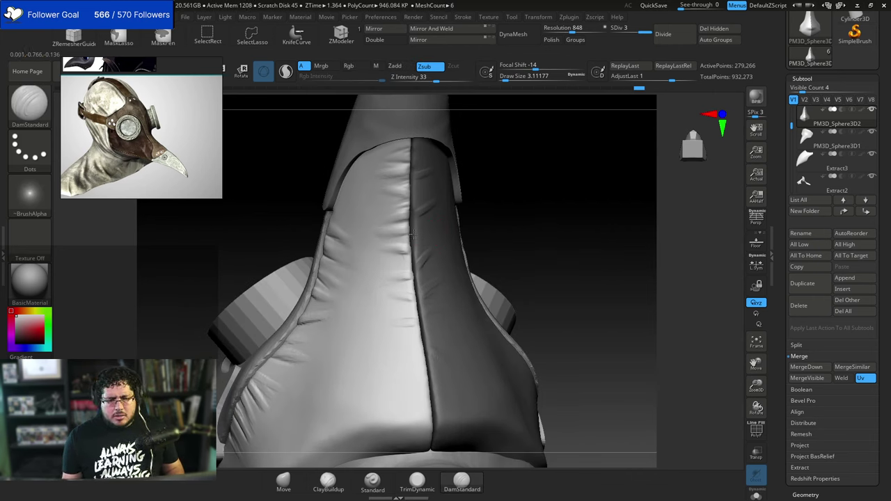
{"action": "left_click_drag", "start_coordinate": [377, 233], "coordinate": [409, 221]}
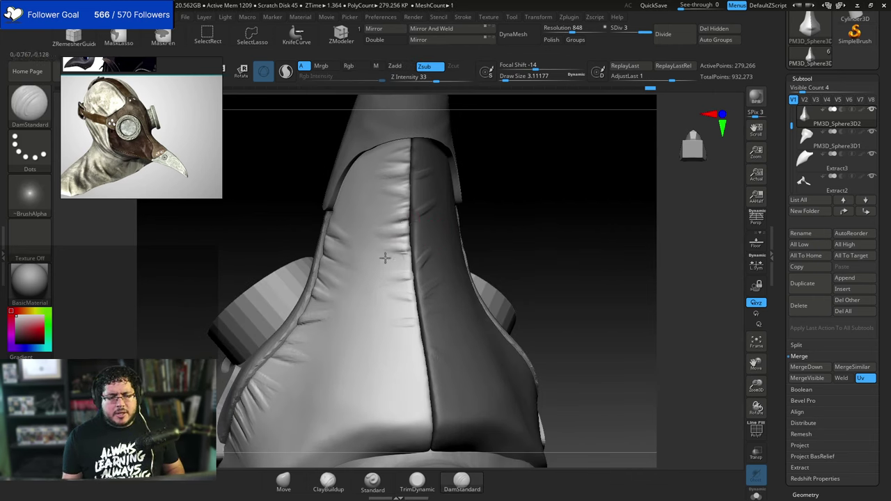
{"action": "left_click_drag", "start_coordinate": [391, 167], "coordinate": [408, 161]}
{"action": "left_click_drag", "start_coordinate": [390, 156], "coordinate": [407, 149]}
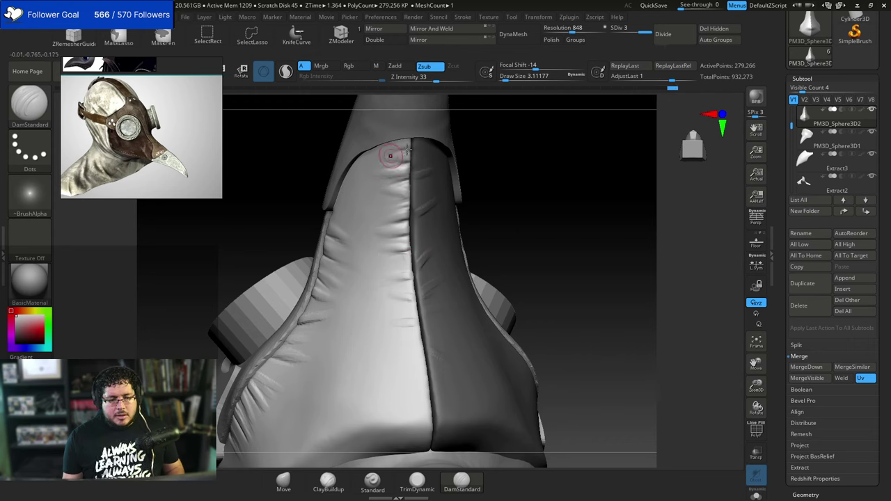
Carve short DamStandard creases outward from the curved edge of the beak tip cap on the unmasked half.
{"action": "left_click_drag", "start_coordinate": [501, 134], "coordinate": [359, 189]}
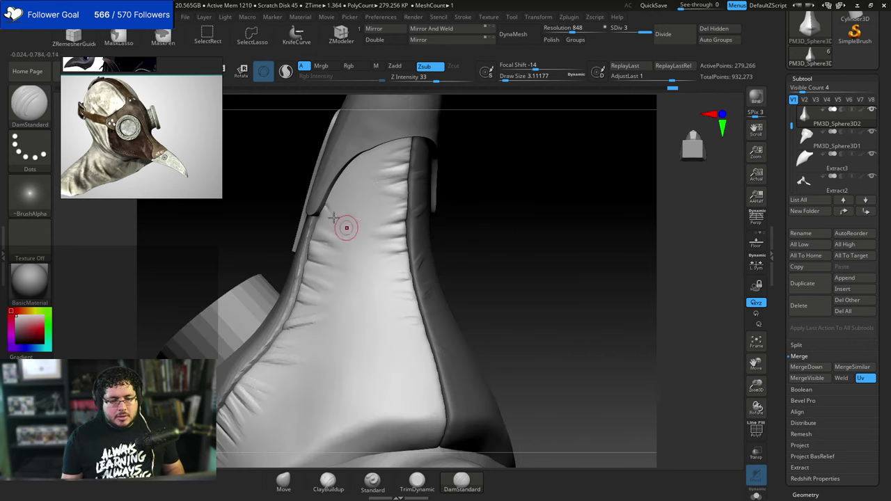
{"action": "left_click_drag", "start_coordinate": [502, 176], "coordinate": [433, 145]}
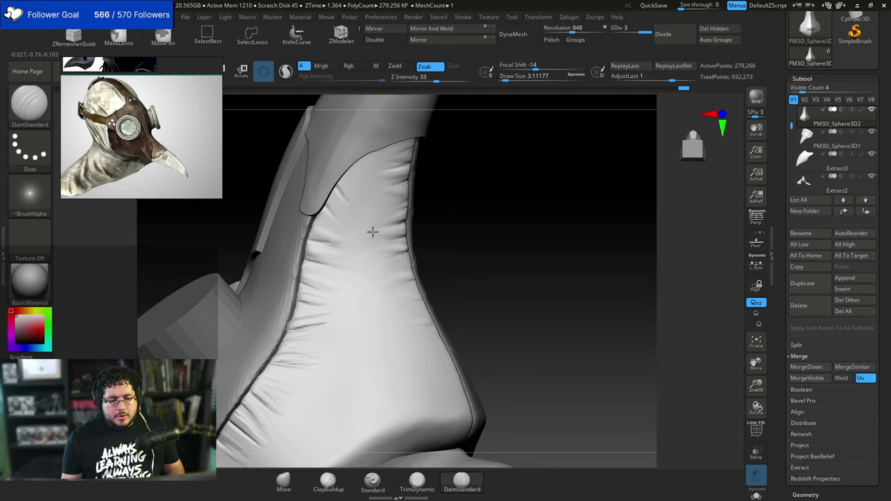
{"action": "mouse_move", "coordinate": [346, 164]}
{"action": "left_mouse_down"}
{"action": "mouse_move", "coordinate": [359, 180]}
{"action": "mouse_move", "coordinate": [371, 168]}
{"action": "left_mouse_up"}
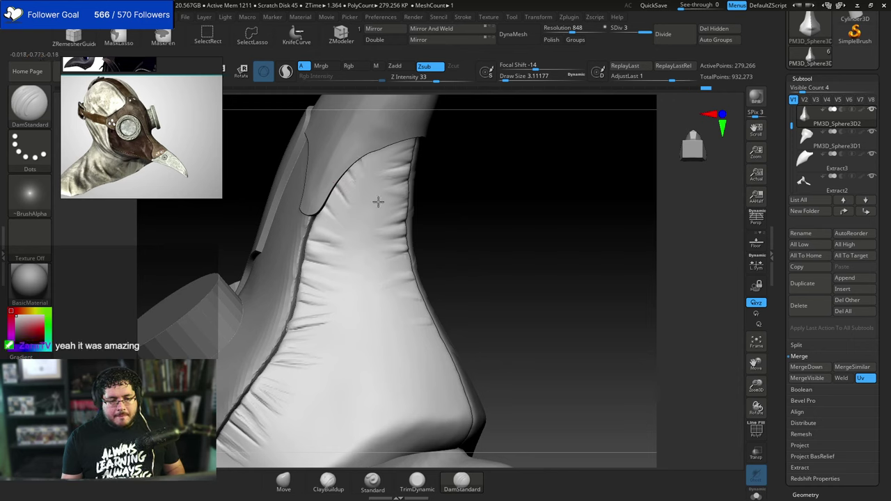
Raise ClayBuildup folds between the creases fanning out from the curved edge of the beak tip cap.
{"action": "key", "text": "b"}
{"action": "key", "text": "c"}
{"action": "key", "text": "b"}
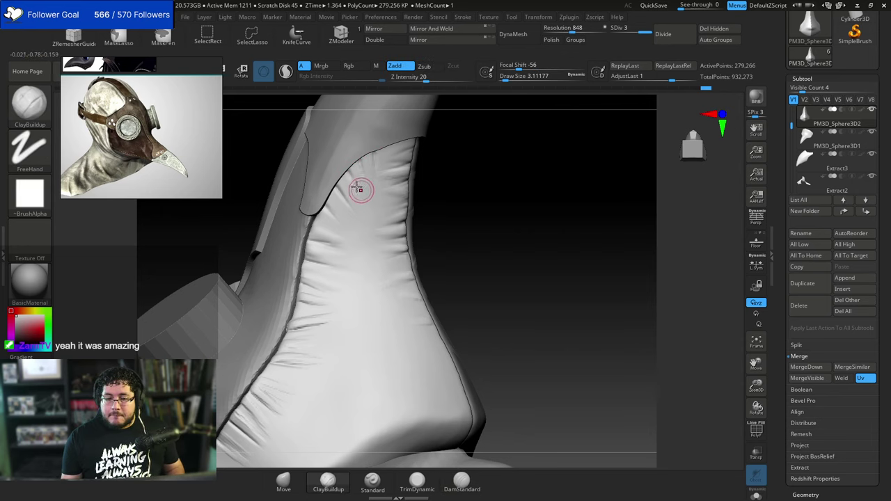
{"action": "left_click_drag", "start_coordinate": [351, 159], "coordinate": [368, 203]}
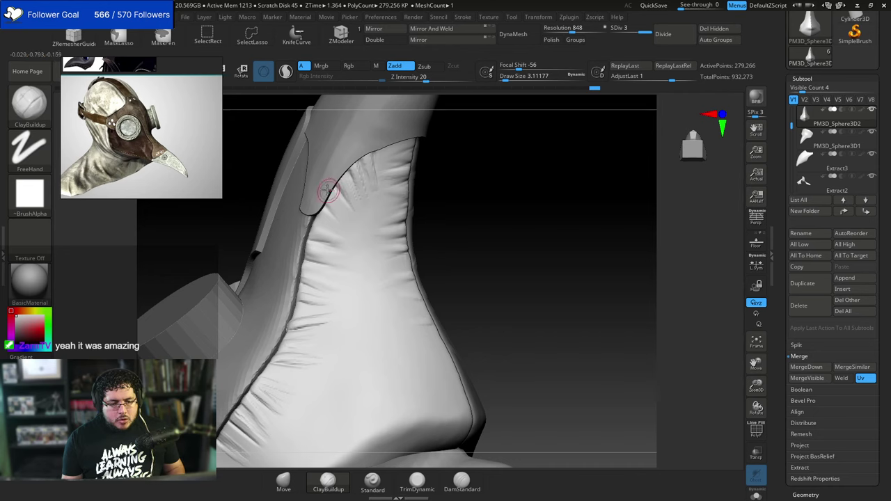
{"action": "mouse_move", "coordinate": [327, 189]}
{"action": "left_mouse_down"}
{"action": "mouse_move", "coordinate": [354, 229]}
{"action": "mouse_move", "coordinate": [321, 222]}
{"action": "mouse_move", "coordinate": [352, 243]}
{"action": "left_mouse_up"}
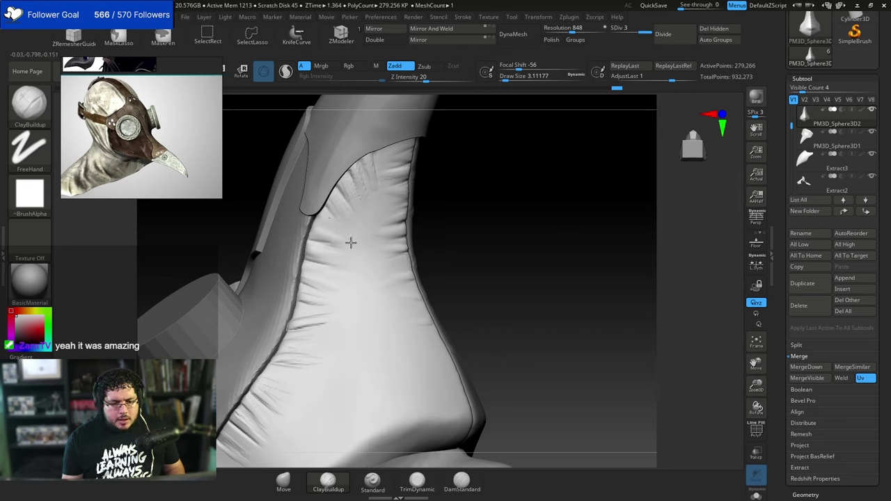
{"action": "left_click_drag", "start_coordinate": [316, 209], "coordinate": [346, 231]}
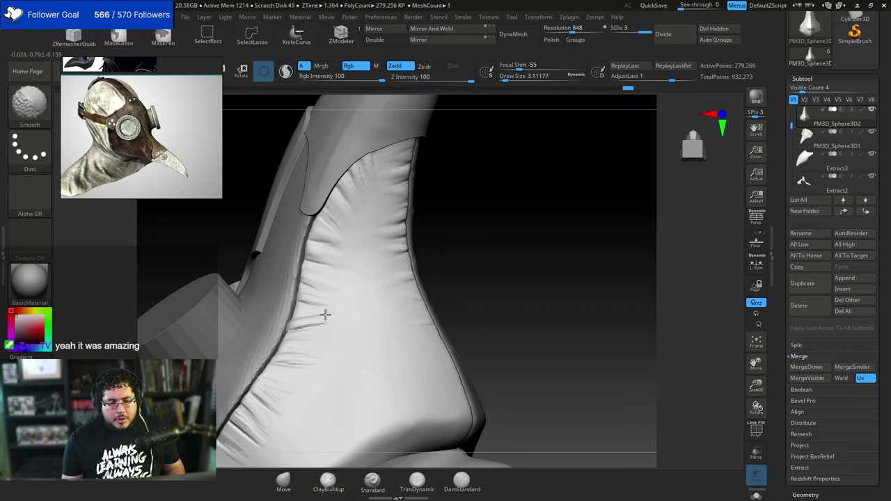
Smooth the wrinkles on the side of the lower beak piece.
{"action": "mouse_move", "coordinate": [469, 208]}
{"action": "left_mouse_down", "text": "alt"}
{"action": "mouse_move", "coordinate": [495, 279]}
{"action": "mouse_move", "coordinate": [491, 223]}
{"action": "mouse_move", "coordinate": [480, 208]}
{"action": "mouse_move", "coordinate": [489, 260]}
{"action": "mouse_move", "coordinate": [483, 251]}
{"action": "mouse_move", "coordinate": [524, 233]}
{"action": "left_mouse_up", "text": "alt"}
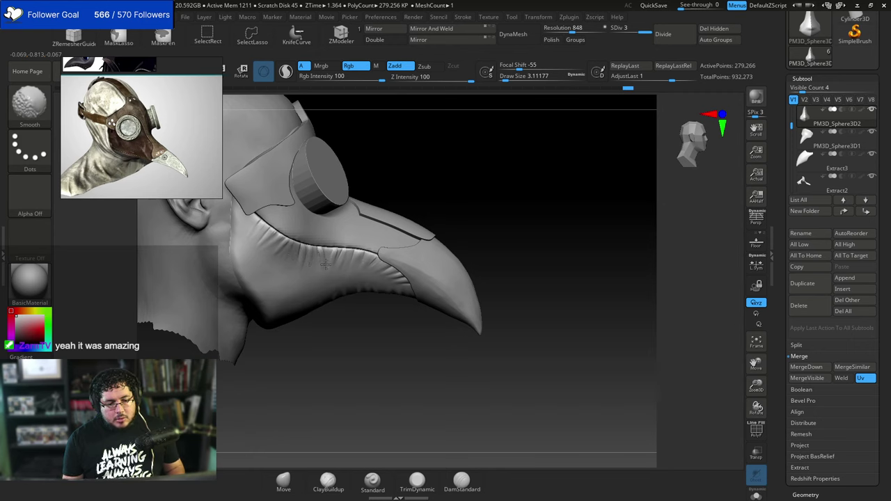
{"action": "right_click_drag", "start_coordinate": [379, 279], "coordinate": [432, 262], "text": "alt"}
{"action": "mouse_move", "coordinate": [396, 264]}
{"action": "left_mouse_down", "text": "shift"}
{"action": "mouse_move", "coordinate": [386, 302]}
{"action": "mouse_move", "coordinate": [304, 333]}
{"action": "left_mouse_up", "text": "shift"}
{"action": "right_click_drag", "start_coordinate": [312, 292], "coordinate": [364, 263]}
Select the upper beak piece below the goggles and subdivide it twice, up to subdivision level 3.
{"action": "left_click", "coordinate": [373, 250], "text": "alt"}
{"action": "right_click_drag", "start_coordinate": [450, 188], "coordinate": [362, 226]}
{"action": "right_click_drag", "start_coordinate": [342, 284], "coordinate": [507, 149]}
{"action": "left_click", "coordinate": [518, 40]}
{"action": "key", "text": "ctrl+d"}
{"action": "key", "text": "ctrl+d"}
Raise the first ClayBuildup wrinkles on the upper beak piece above the curved seam at draw size about 2.62.
{"action": "right_click_drag", "start_coordinate": [556, 174], "coordinate": [504, 185]}
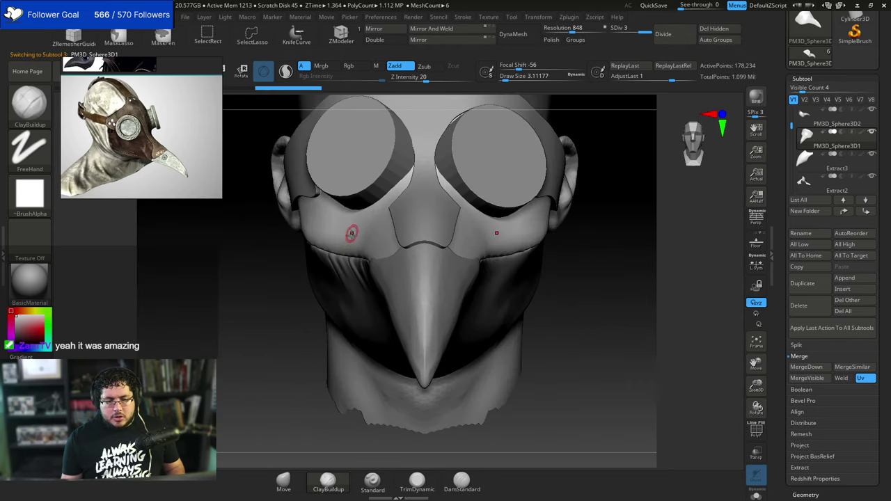
{"action": "right_click_drag", "start_coordinate": [273, 317], "coordinate": [511, 185]}
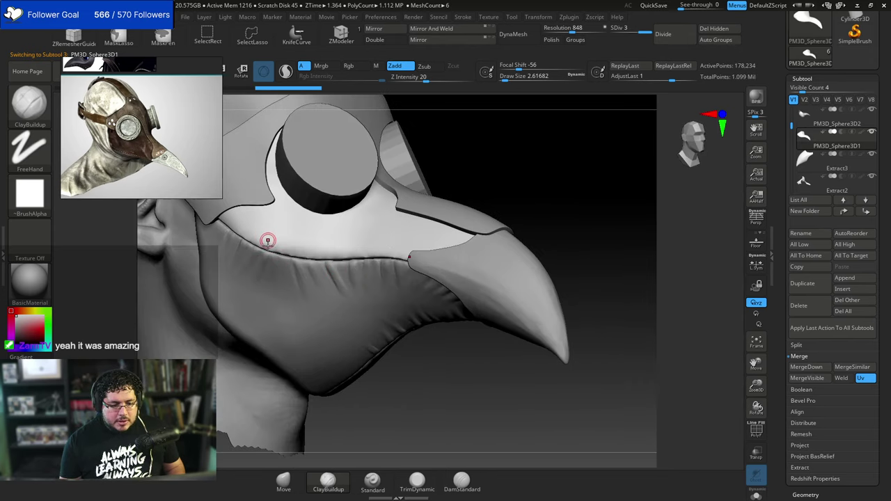
{"action": "mouse_move", "coordinate": [277, 223]}
{"action": "left_mouse_down"}
{"action": "mouse_move", "coordinate": [266, 249]}
{"action": "mouse_move", "coordinate": [307, 253]}
{"action": "left_mouse_up"}
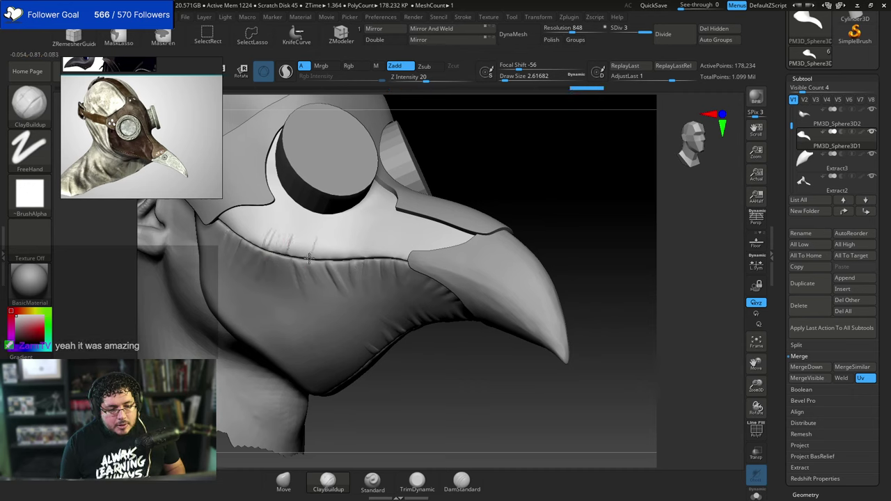
Subdivide the upper beak piece to level 4 and raise more ClayBuildup wrinkles above the curved seam toward the beak tip.
{"action": "right_click_drag", "start_coordinate": [495, 139], "coordinate": [524, 174], "text": "ctrl"}
{"action": "key", "text": "ctrl+d"}
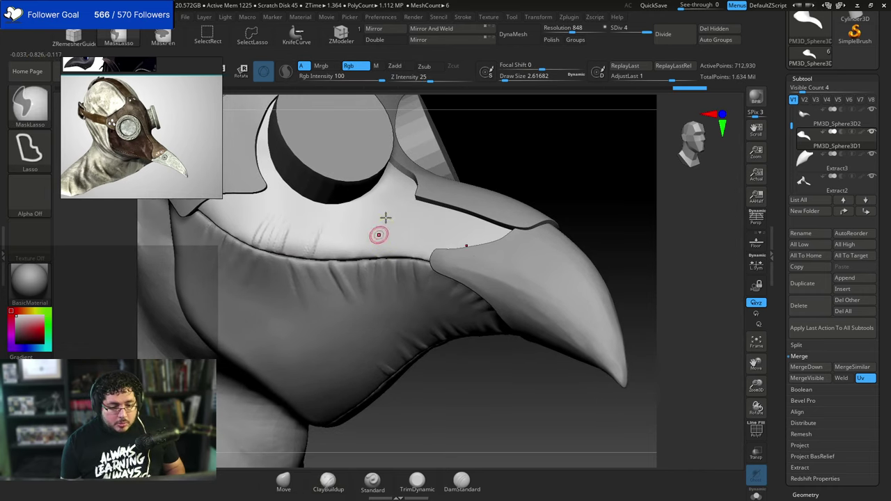
{"action": "left_click_drag", "start_coordinate": [341, 238], "coordinate": [336, 252]}
{"action": "mouse_move", "coordinate": [340, 241]}
{"action": "left_mouse_down"}
{"action": "mouse_move", "coordinate": [343, 260]}
{"action": "mouse_move", "coordinate": [367, 259]}
{"action": "left_mouse_up"}
{"action": "left_click_drag", "start_coordinate": [471, 149], "coordinate": [455, 156]}
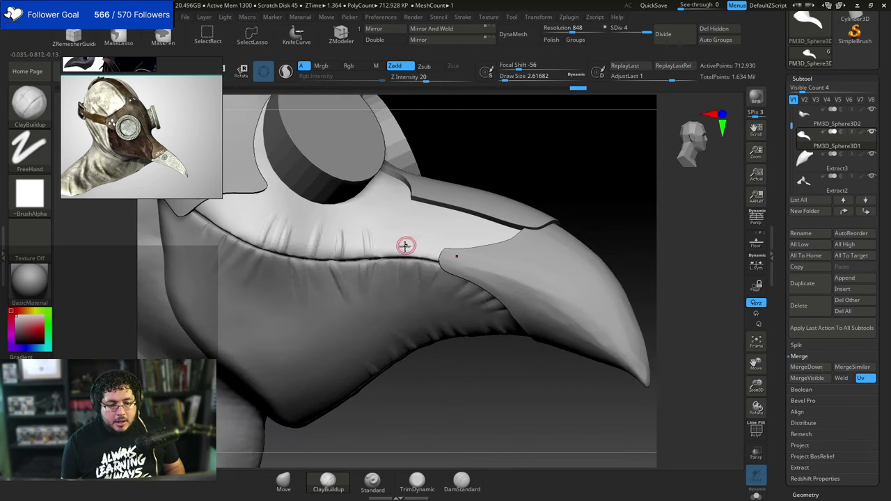
{"action": "left_click_drag", "start_coordinate": [406, 247], "coordinate": [403, 233]}
Build up a diagonal fold on the upper beak piece following the lower rim of the goggle lens.
{"action": "left_click_drag", "start_coordinate": [462, 154], "coordinate": [451, 186]}
{"action": "left_click_drag", "start_coordinate": [379, 190], "coordinate": [384, 190]}
{"action": "left_click_drag", "start_coordinate": [335, 216], "coordinate": [378, 190]}
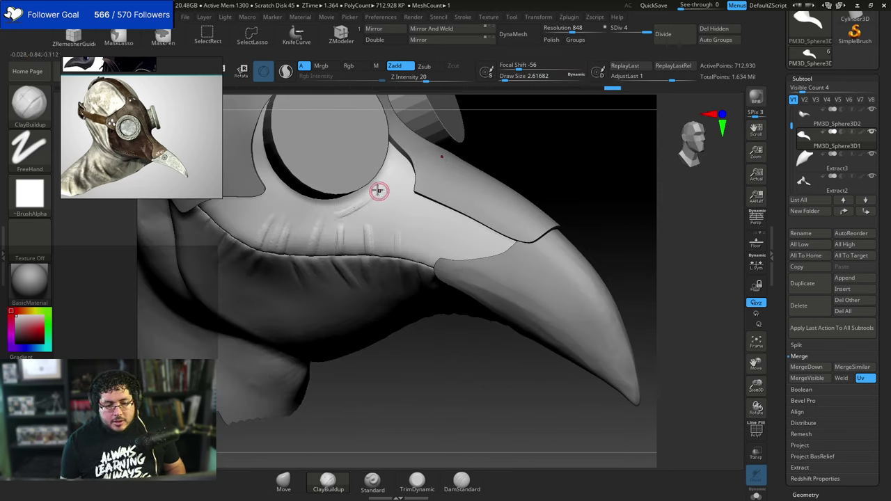
{"action": "left_click_drag", "start_coordinate": [336, 215], "coordinate": [385, 190]}
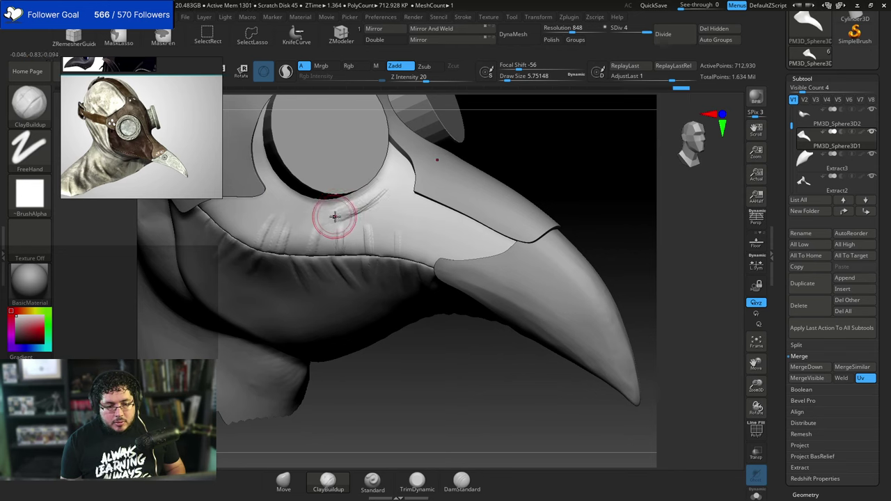
Smooth the fold beneath the goggle lens at draw size about 5.75.
{"action": "key", "text": "shift"}
{"action": "mouse_move", "coordinate": [350, 214]}
{"action": "left_mouse_down"}
{"action": "mouse_move", "coordinate": [380, 199]}
{"action": "mouse_move", "coordinate": [340, 220]}
{"action": "left_mouse_up"}
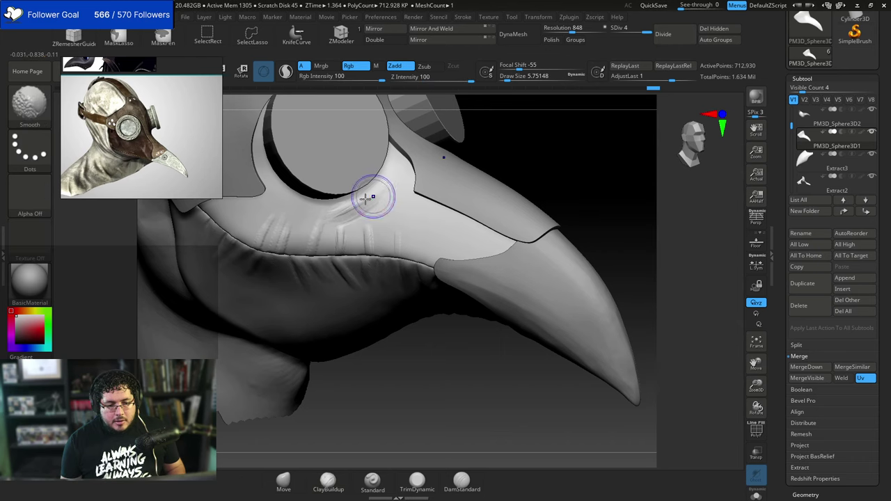
{"action": "mouse_move", "coordinate": [374, 195]}
{"action": "left_mouse_down", "text": "shift"}
{"action": "mouse_move", "coordinate": [357, 212]}
{"action": "mouse_move", "coordinate": [384, 197]}
{"action": "left_mouse_up", "text": "shift"}
Shape and smooth the fold around the goggle lens's inner corner beside the nose bridge piece at draw size about 4.3.
{"action": "left_click_drag", "start_coordinate": [520, 126], "coordinate": [490, 117]}
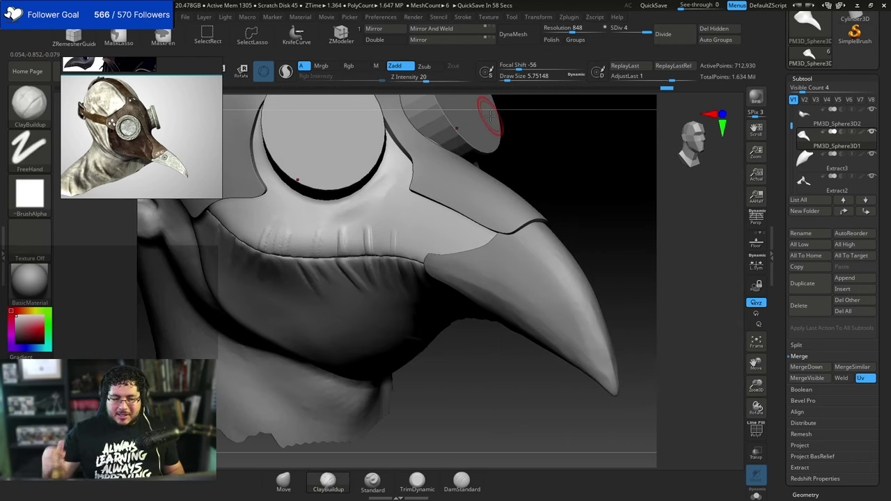
{"action": "left_click_drag", "start_coordinate": [612, 171], "coordinate": [498, 183]}
{"action": "key", "text": "space"}
{"action": "left_click", "coordinate": [386, 182]}
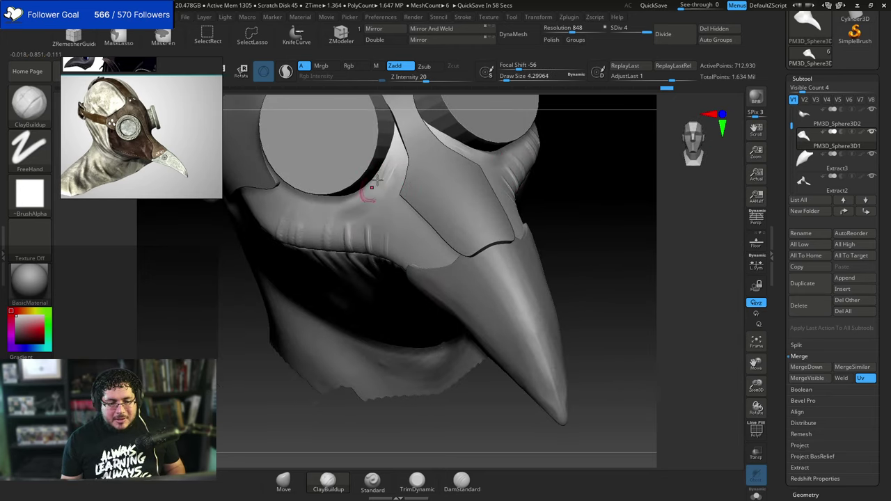
{"action": "mouse_move", "coordinate": [588, 161]}
{"action": "left_mouse_down"}
{"action": "mouse_move", "coordinate": [671, 167]}
{"action": "mouse_move", "coordinate": [567, 172]}
{"action": "left_mouse_up"}
{"action": "mouse_move", "coordinate": [394, 173]}
{"action": "left_mouse_down", "text": "shift"}
{"action": "mouse_move", "coordinate": [378, 181]}
{"action": "mouse_move", "coordinate": [389, 174]}
{"action": "left_mouse_up", "text": "shift"}
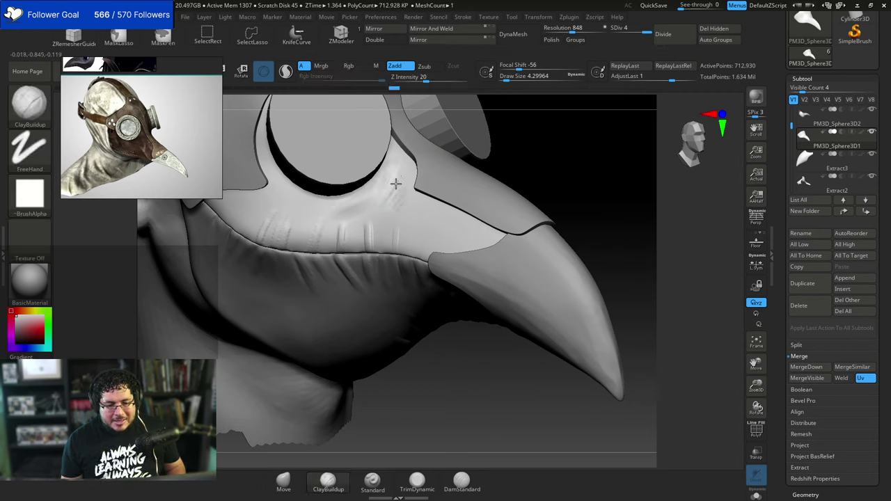
{"action": "key", "text": "shift"}
{"action": "left_click_drag", "start_coordinate": [402, 185], "coordinate": [395, 196], "text": "shift"}
{"action": "left_click_drag", "start_coordinate": [545, 131], "coordinate": [484, 135]}
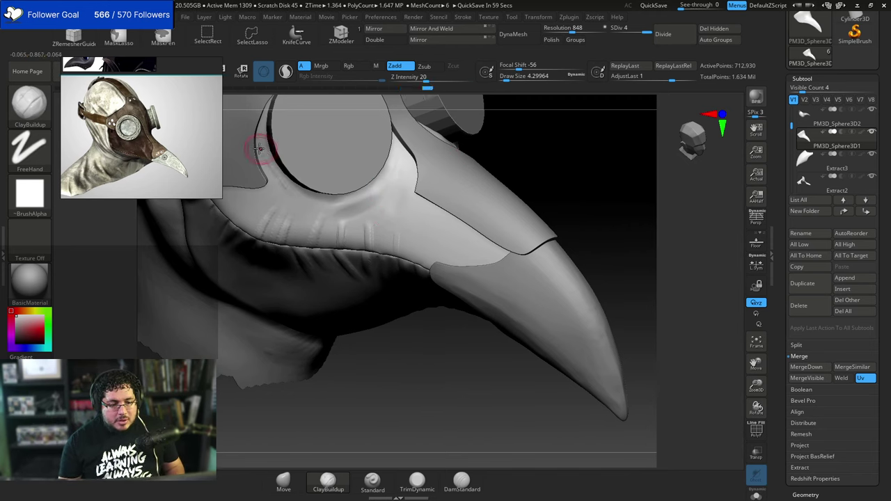
{"action": "key", "text": "shift"}
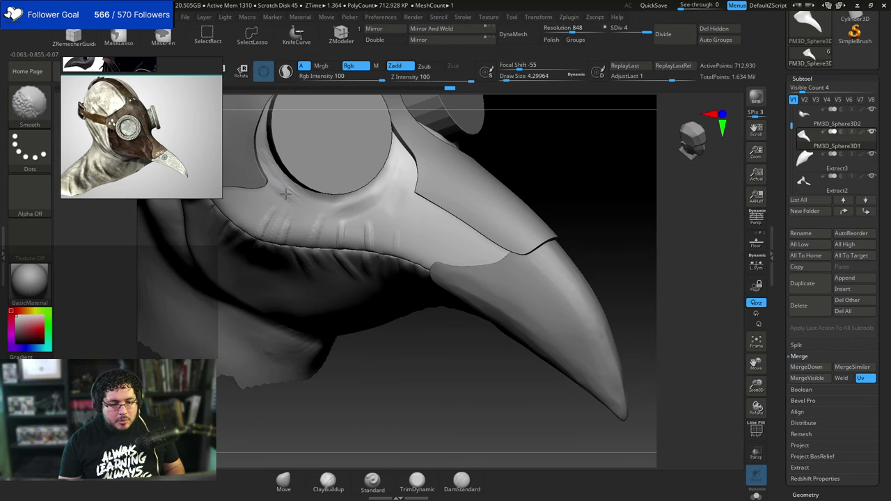
Sharpen the fold beneath the goggle lens with ClayBuildup at draw size about 3.11 and smooth its edges.
{"action": "mouse_move", "coordinate": [516, 171]}
{"action": "left_mouse_down", "text": "alt"}
{"action": "mouse_move", "coordinate": [511, 146]}
{"action": "mouse_move", "coordinate": [493, 137]}
{"action": "mouse_move", "coordinate": [559, 164]}
{"action": "mouse_move", "coordinate": [511, 153]}
{"action": "left_mouse_up", "text": "alt"}
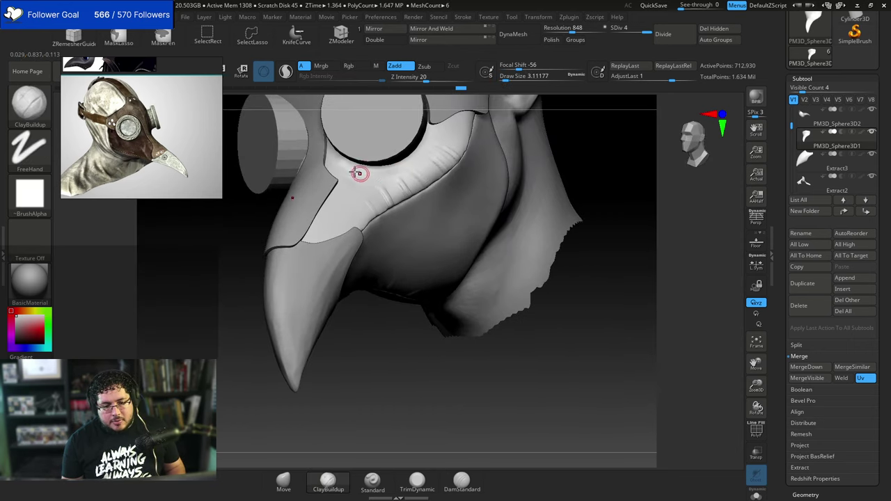
{"action": "left_click_drag", "start_coordinate": [356, 169], "coordinate": [420, 155]}
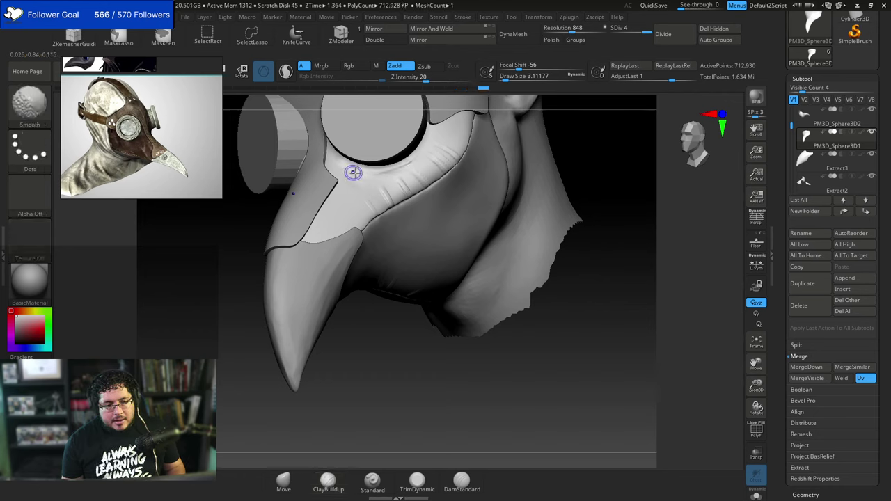
{"action": "left_click_drag", "start_coordinate": [354, 172], "coordinate": [411, 165], "text": "shift"}
{"action": "left_click_drag", "start_coordinate": [560, 142], "coordinate": [628, 148]}
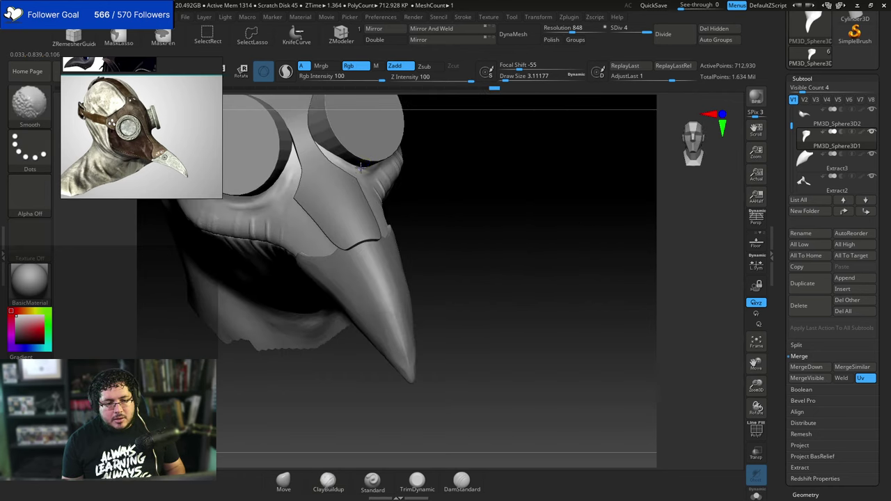
{"action": "left_click_drag", "start_coordinate": [445, 149], "coordinate": [467, 149]}
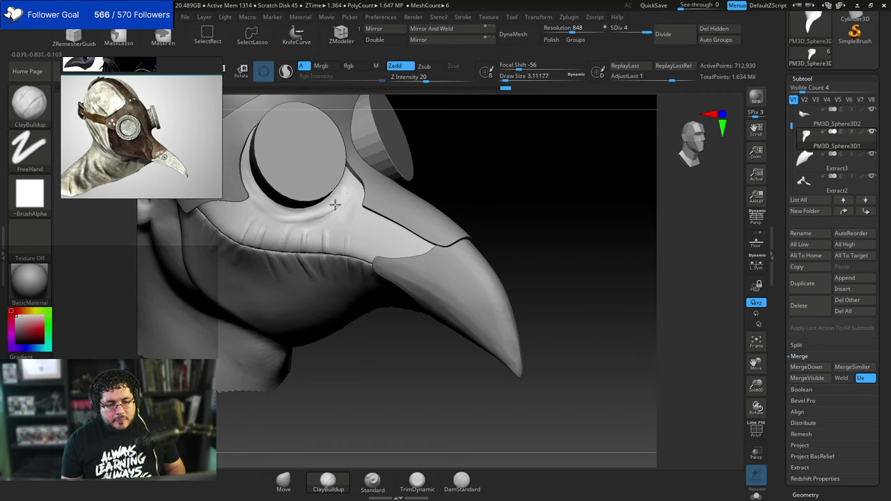
{"action": "key", "text": "shift"}
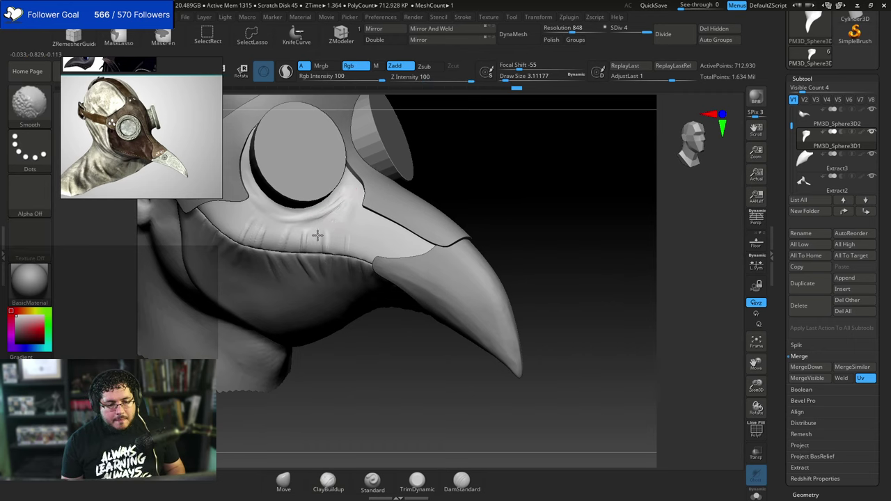
{"action": "left_click_drag", "start_coordinate": [334, 206], "coordinate": [345, 197], "text": "shift"}
{"action": "left_click_drag", "start_coordinate": [439, 185], "coordinate": [466, 179]}
{"action": "key", "text": "shift"}
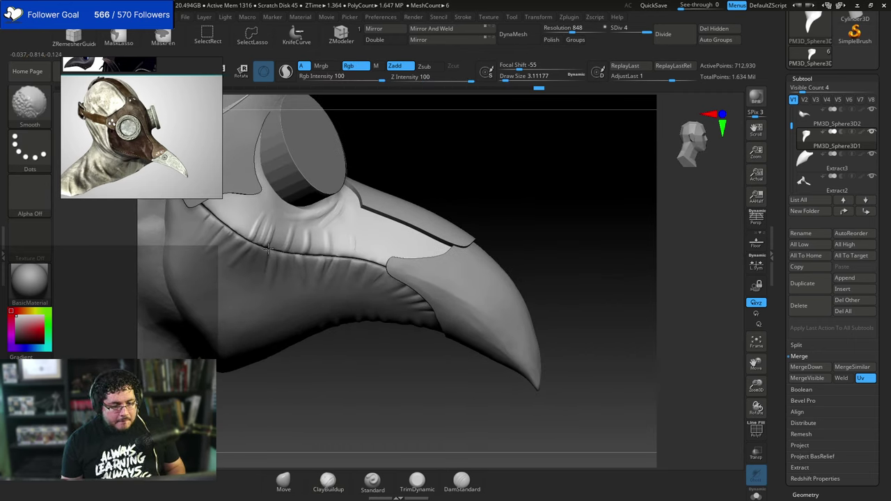
Raise short ClayBuildup wrinkles above the curved seam at its ear end and beside the beak tip piece.
{"action": "left_click_drag", "start_coordinate": [253, 232], "coordinate": [248, 231]}
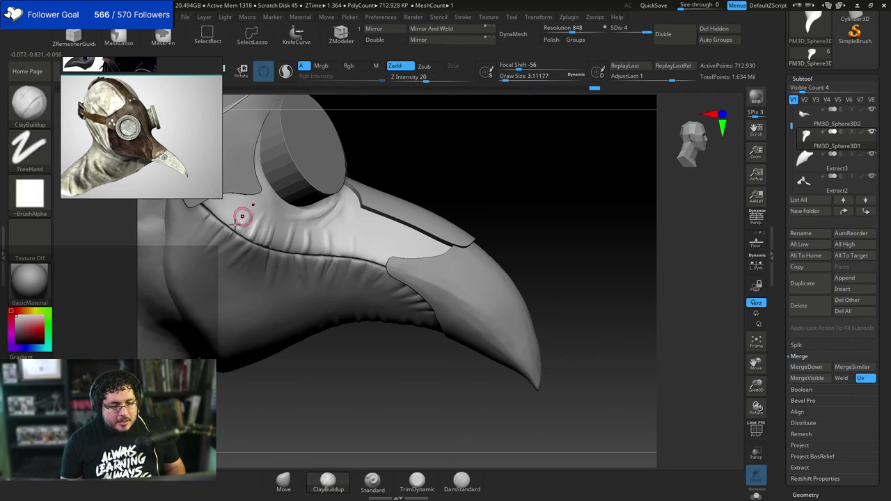
{"action": "left_click_drag", "start_coordinate": [238, 207], "coordinate": [241, 203]}
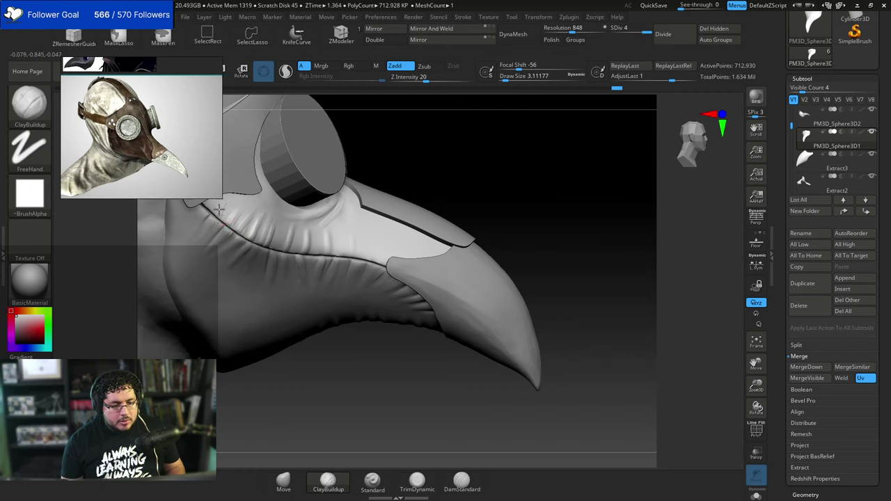
{"action": "left_click_drag", "start_coordinate": [368, 255], "coordinate": [378, 230]}
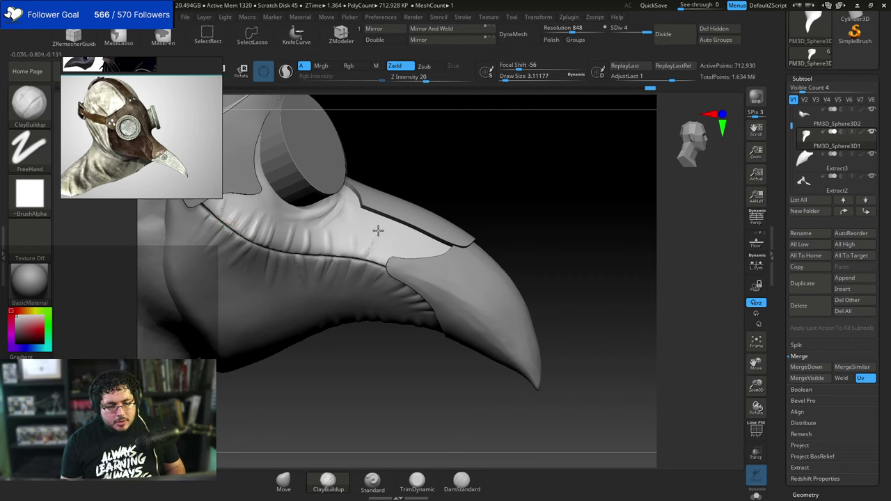
{"action": "left_click_drag", "start_coordinate": [376, 262], "coordinate": [390, 242]}
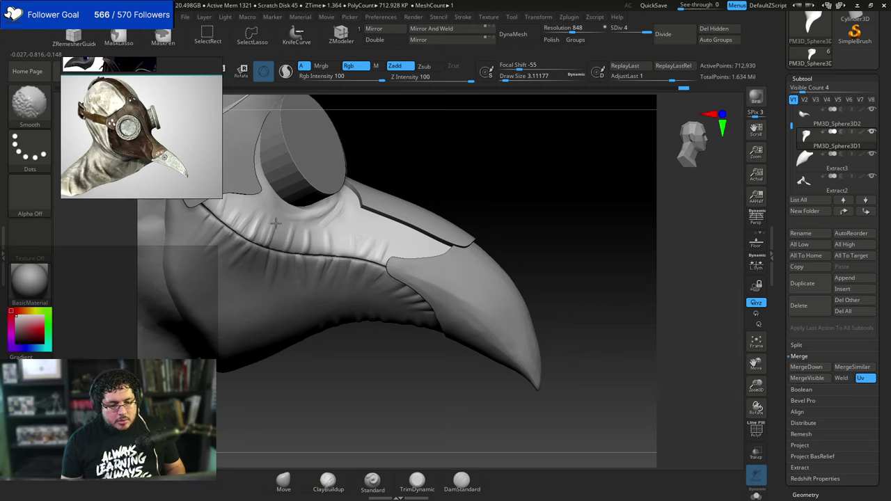
Smooth the upper beak wrinkles below the goggle and along the ear-side stretch of the curved seam.
{"action": "left_click_drag", "start_coordinate": [245, 221], "coordinate": [253, 216], "text": "shift"}
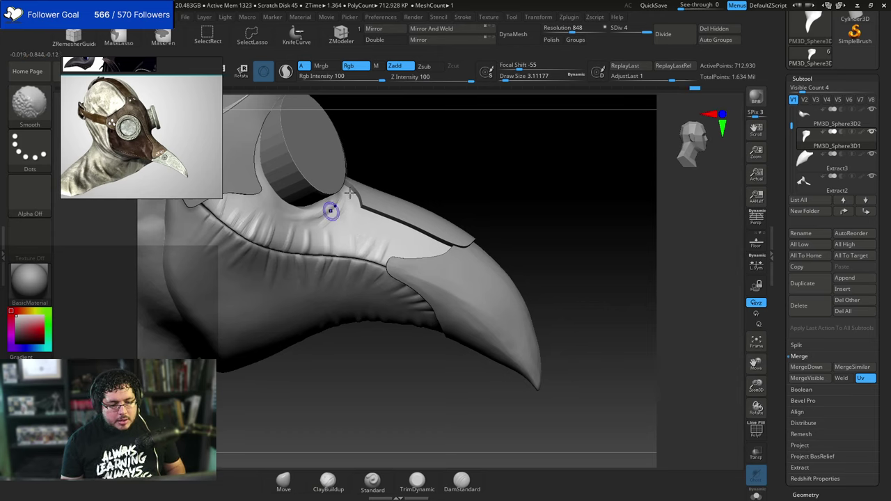
{"action": "right_click_drag", "start_coordinate": [330, 209], "coordinate": [348, 213]}
{"action": "left_click_drag", "start_coordinate": [263, 234], "coordinate": [242, 220], "text": "shift"}
{"action": "mouse_move", "coordinate": [240, 222]}
{"action": "left_mouse_down", "text": "shift"}
{"action": "mouse_move", "coordinate": [236, 237]}
{"action": "mouse_move", "coordinate": [270, 244]}
{"action": "left_mouse_up", "text": "shift"}
{"action": "right_click_drag", "start_coordinate": [299, 240], "coordinate": [320, 247]}
{"action": "left_click_drag", "start_coordinate": [276, 241], "coordinate": [288, 259], "text": "shift"}
Fill the gaps between the wrinkles along the middle of the upper seam with extra ClayBuildup strokes.
{"action": "mouse_move", "coordinate": [445, 208]}
{"action": "right_mouse_down"}
{"action": "mouse_move", "coordinate": [465, 203]}
{"action": "mouse_move", "coordinate": [462, 230]}
{"action": "right_mouse_up"}
{"action": "right_click", "coordinate": [400, 264]}
{"action": "right_click", "coordinate": [394, 256]}
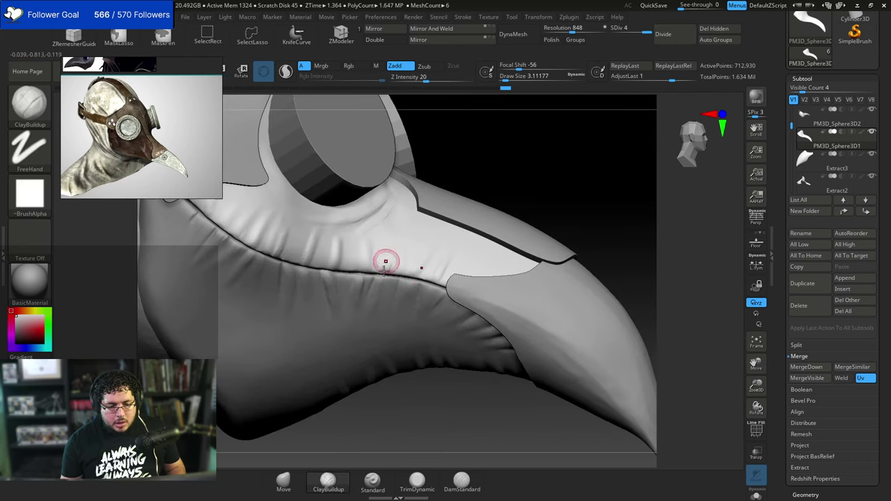
{"action": "left_click_drag", "start_coordinate": [384, 270], "coordinate": [400, 241]}
{"action": "left_click_drag", "start_coordinate": [380, 274], "coordinate": [397, 245]}
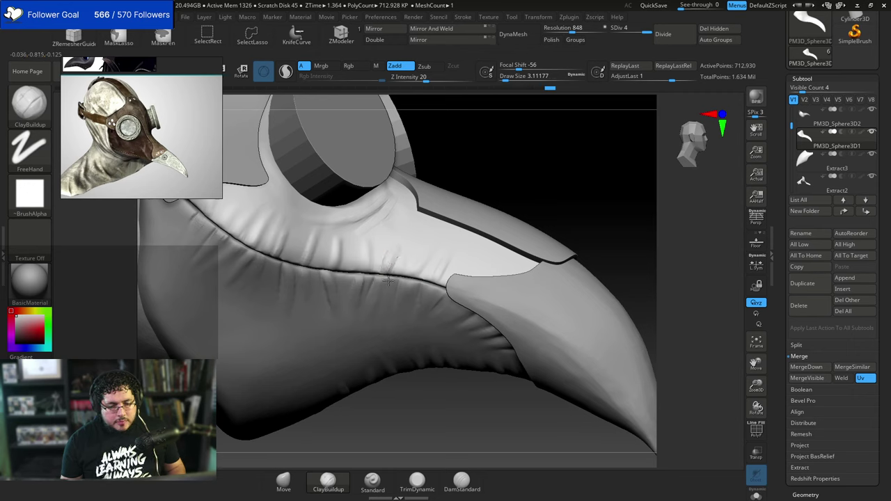
{"action": "mouse_move", "coordinate": [389, 280]}
{"action": "left_mouse_down"}
{"action": "mouse_move", "coordinate": [385, 256]}
{"action": "mouse_move", "coordinate": [395, 245]}
{"action": "mouse_move", "coordinate": [395, 262]}
{"action": "left_mouse_up"}
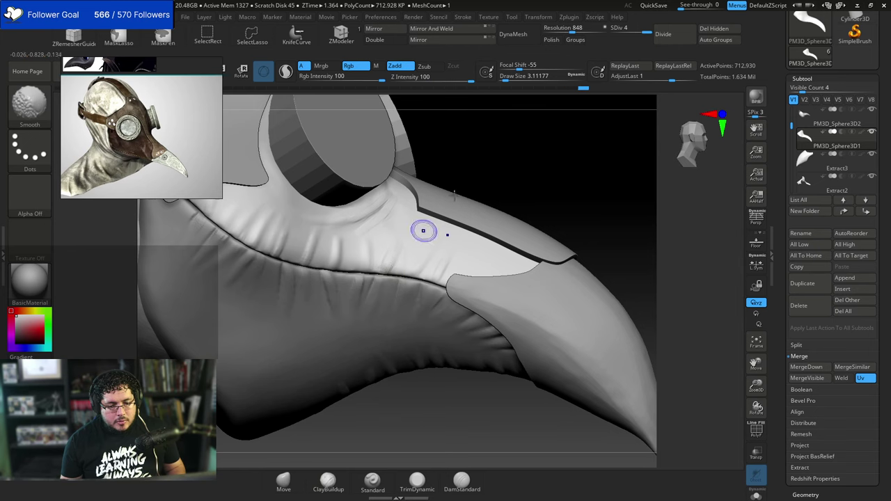
{"action": "right_click_drag", "start_coordinate": [454, 196], "coordinate": [471, 197]}
{"action": "mouse_move", "coordinate": [295, 258]}
{"action": "left_mouse_down"}
{"action": "mouse_move", "coordinate": [307, 229]}
{"action": "mouse_move", "coordinate": [301, 250]}
{"action": "mouse_move", "coordinate": [305, 241]}
{"action": "left_mouse_up"}
Carve creases between the upper beak wrinkles with DamStandard, running from the curved seam up toward the goggle and nose bridge.
{"action": "key", "text": "b"}
{"action": "key", "text": "d"}
{"action": "key", "text": "s"}
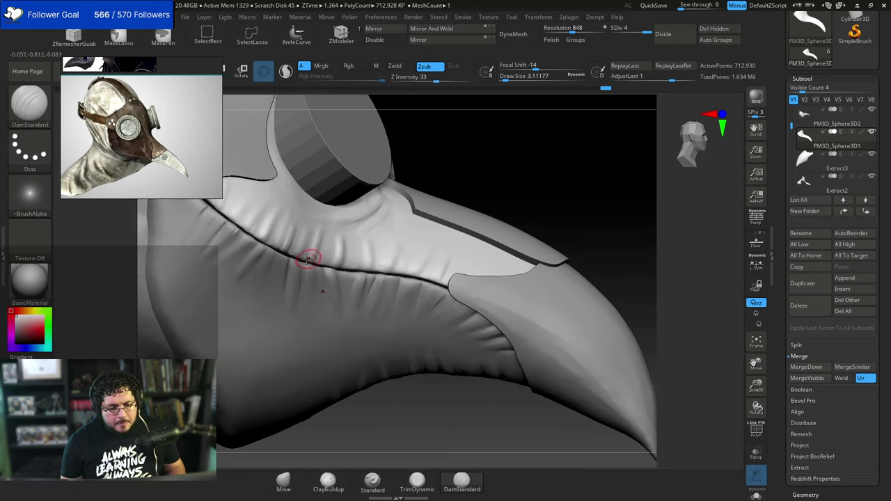
{"action": "mouse_move", "coordinate": [305, 254]}
{"action": "left_mouse_down"}
{"action": "mouse_move", "coordinate": [302, 217]}
{"action": "mouse_move", "coordinate": [306, 228]}
{"action": "left_mouse_up"}
{"action": "mouse_move", "coordinate": [330, 263]}
{"action": "left_mouse_down"}
{"action": "mouse_move", "coordinate": [339, 228]}
{"action": "mouse_move", "coordinate": [359, 239]}
{"action": "mouse_move", "coordinate": [362, 231]}
{"action": "left_mouse_up"}
{"action": "mouse_move", "coordinate": [380, 269]}
{"action": "left_mouse_down"}
{"action": "mouse_move", "coordinate": [393, 219]}
{"action": "mouse_move", "coordinate": [423, 227]}
{"action": "left_mouse_up"}
{"action": "mouse_move", "coordinate": [422, 277]}
{"action": "left_mouse_down"}
{"action": "mouse_move", "coordinate": [450, 231]}
{"action": "mouse_move", "coordinate": [412, 255]}
{"action": "mouse_move", "coordinate": [423, 235]}
{"action": "left_mouse_up"}
{"action": "right_click_drag", "start_coordinate": [472, 196], "coordinate": [450, 221]}
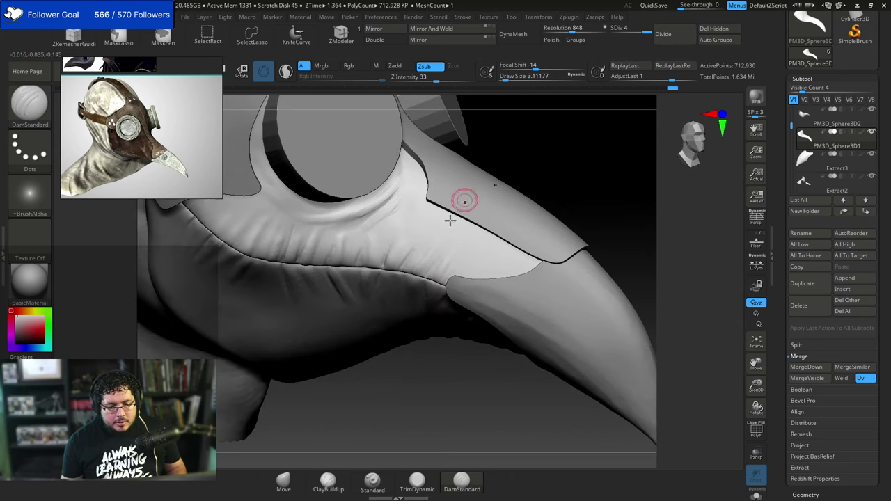
Add ClayBuildup wrinkles near the beak tip end of the upper piece and soften them at draw size about 6.58.
{"action": "key", "text": "b"}
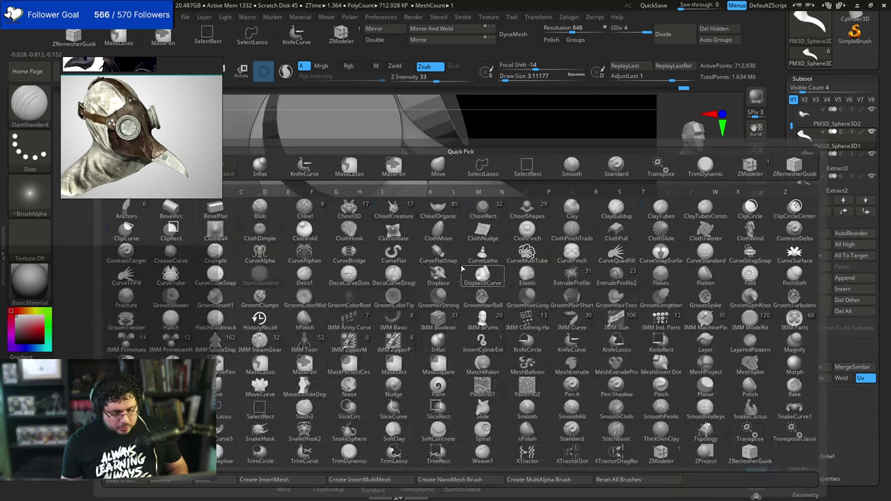
{"action": "key", "text": "c"}
{"action": "key", "text": "b"}
{"action": "key", "text": "s"}
{"action": "mouse_move", "coordinate": [459, 249]}
{"action": "left_mouse_down"}
{"action": "mouse_move", "coordinate": [448, 276]}
{"action": "mouse_move", "coordinate": [445, 245]}
{"action": "mouse_move", "coordinate": [453, 280]}
{"action": "mouse_move", "coordinate": [476, 257]}
{"action": "mouse_move", "coordinate": [462, 236]}
{"action": "left_mouse_up"}
{"action": "key", "text": "s"}
{"action": "key", "text": "s"}
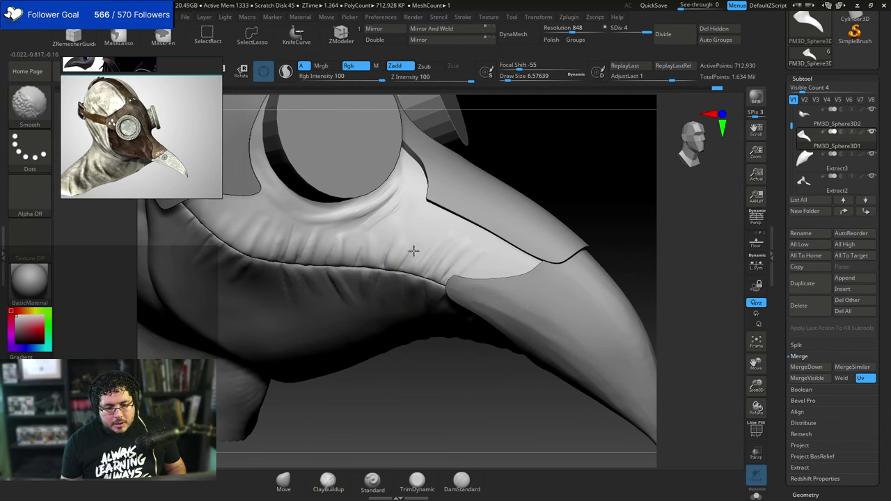
{"action": "left_click_drag", "start_coordinate": [414, 250], "coordinate": [454, 211], "text": "shift"}
{"action": "mouse_move", "coordinate": [550, 167]}
{"action": "left_mouse_down", "text": "alt"}
{"action": "mouse_move", "coordinate": [553, 113]}
{"action": "mouse_move", "coordinate": [501, 195]}
{"action": "left_mouse_up", "text": "alt"}
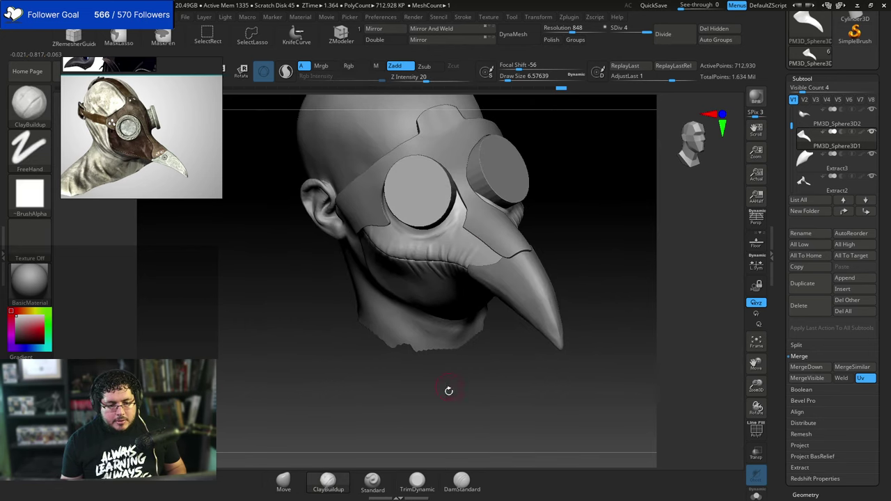
Flatten the wrinkles above the curved seam with TrimDynamic at draw size about 6.58 and soften the area beneath the goggle.
{"action": "left_click_drag", "start_coordinate": [448, 391], "coordinate": [516, 370]}
{"action": "left_click_drag", "start_coordinate": [516, 371], "coordinate": [496, 407], "text": "alt"}
{"action": "key", "text": "b"}
{"action": "key", "text": "w"}
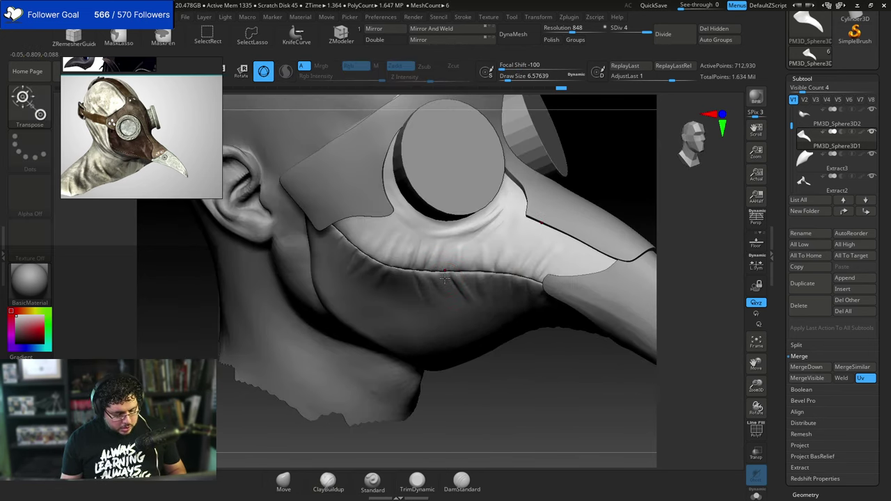
{"action": "key", "text": "space"}
{"action": "key", "text": "b"}
{"action": "key", "text": "t"}
{"action": "key", "text": "d"}
{"action": "key", "text": "space"}
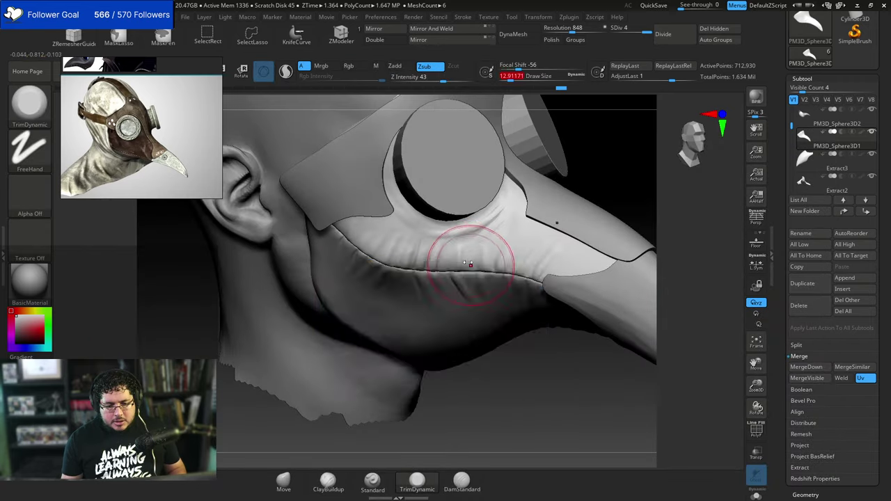
{"action": "key", "text": "space"}
{"action": "left_click_drag", "start_coordinate": [471, 266], "coordinate": [463, 256]}
{"action": "key", "text": "space"}
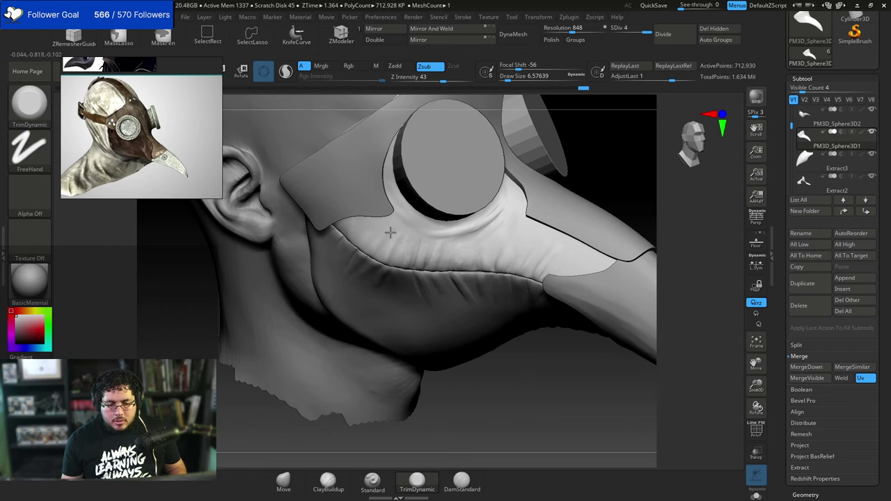
{"action": "left_click_drag", "start_coordinate": [502, 232], "coordinate": [494, 268], "text": "shift"}
Examine the wrinkled upper beak piece against the whole mask from several angles.
{"action": "left_click_drag", "start_coordinate": [502, 396], "coordinate": [488, 299]}
{"action": "left_click_drag", "start_coordinate": [535, 398], "coordinate": [571, 339]}
{"action": "left_click_drag", "start_coordinate": [571, 338], "coordinate": [602, 341]}
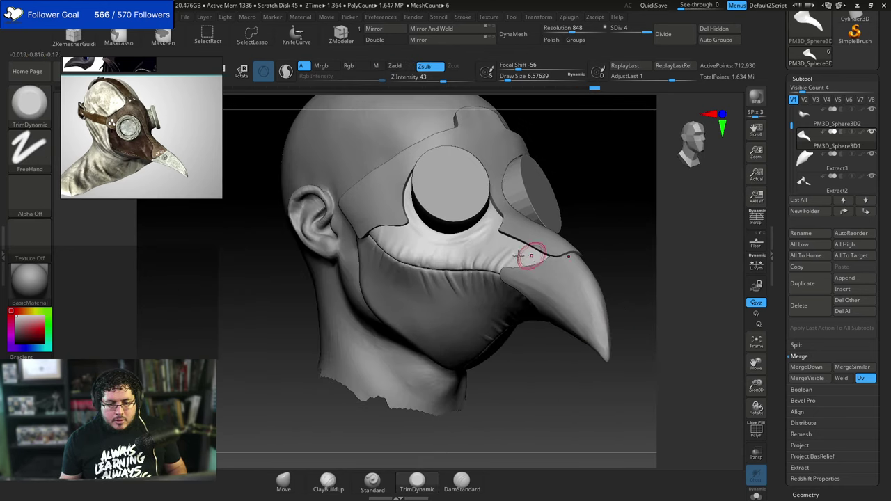
{"action": "mouse_move", "coordinate": [588, 237]}
{"action": "left_mouse_down", "text": "alt"}
{"action": "mouse_move", "coordinate": [595, 208]}
{"action": "mouse_move", "coordinate": [600, 237]}
{"action": "left_mouse_up", "text": "alt"}
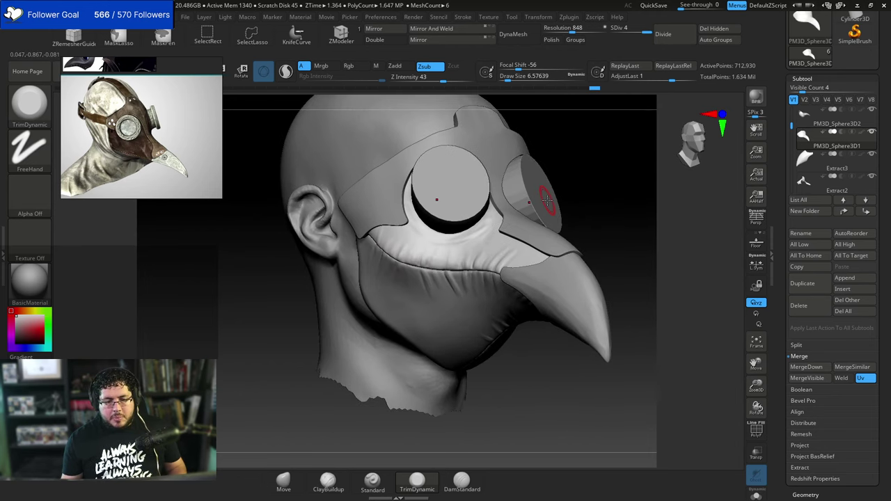
{"action": "left_click_drag", "start_coordinate": [607, 203], "coordinate": [563, 206], "text": "alt"}
{"action": "right_click", "coordinate": [610, 213]}
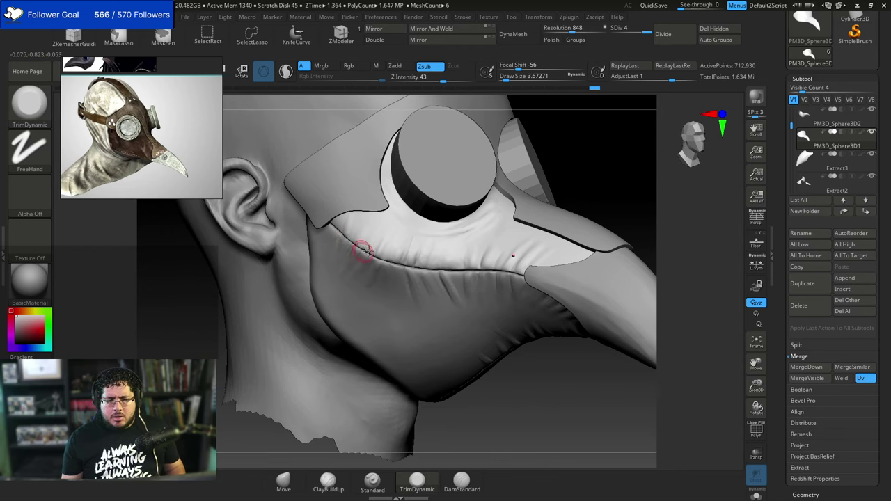
Poke an evenly spaced row of stitch holes above the curved seam with ClayBuildup at draw size about 1.53.
{"action": "left_click_drag", "start_coordinate": [579, 178], "coordinate": [553, 197]}
{"action": "left_click_drag", "start_coordinate": [579, 153], "coordinate": [499, 199]}
{"action": "left_click_drag", "start_coordinate": [552, 143], "coordinate": [525, 149]}
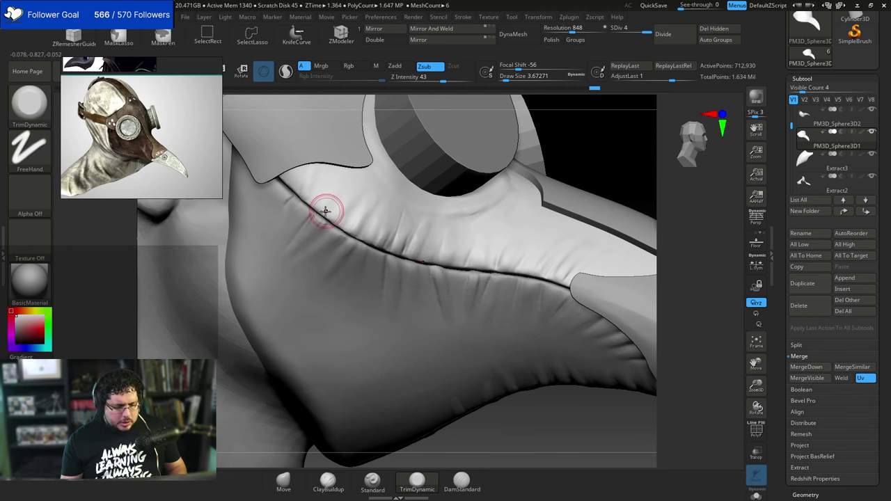
{"action": "key", "text": "2"}
{"action": "key", "text": "space"}
{"action": "left_click_drag", "start_coordinate": [324, 204], "coordinate": [318, 194]}
{"action": "left_click", "coordinate": [316, 196]}
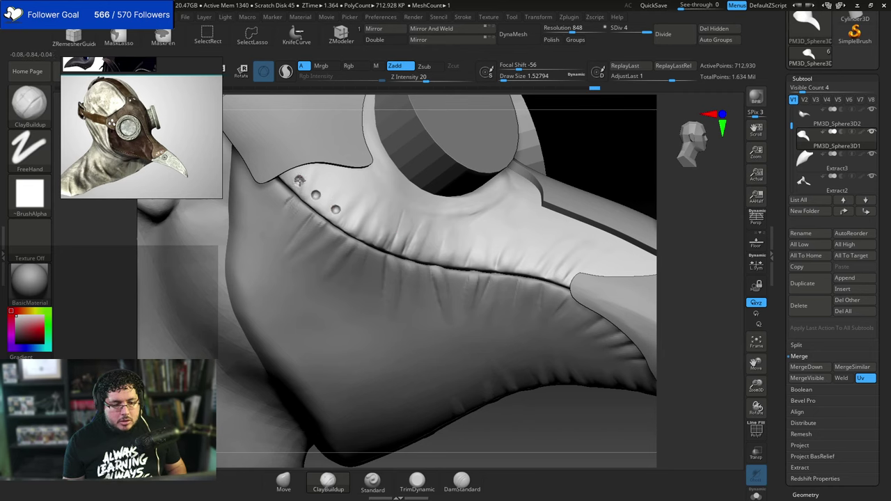
{"action": "left_click", "coordinate": [299, 180]}
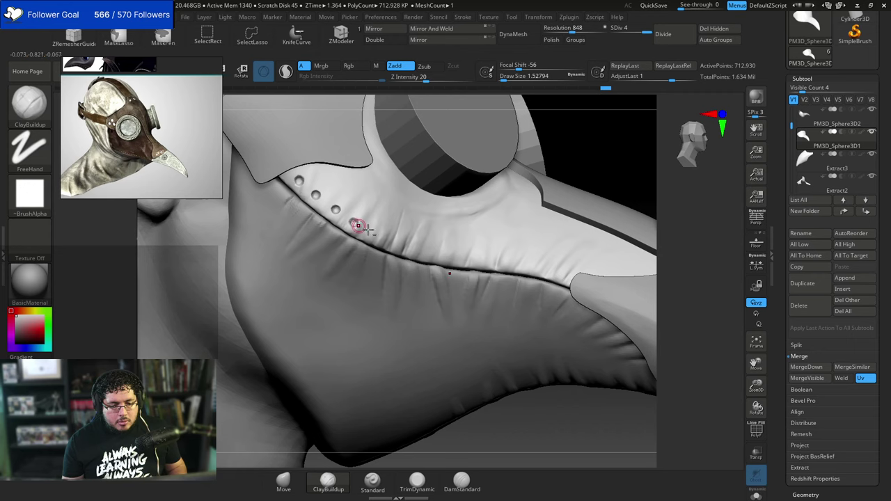
{"action": "left_click", "coordinate": [355, 224]}
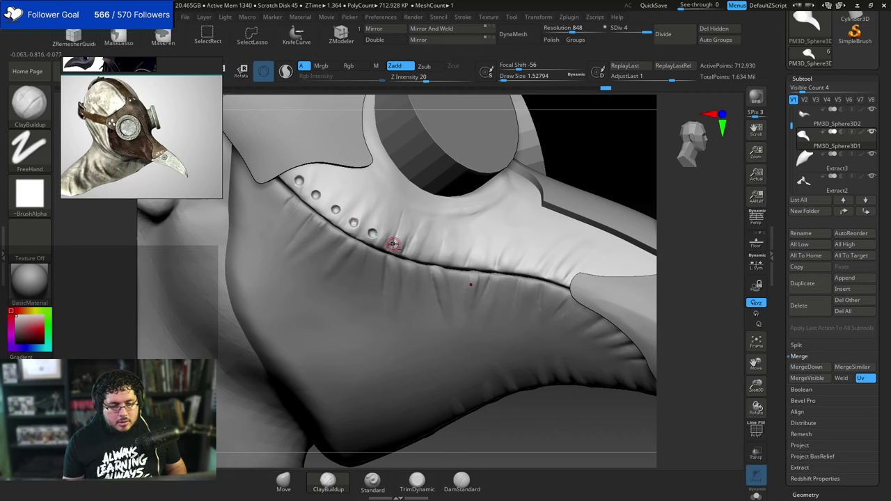
{"action": "left_click", "coordinate": [392, 243]}
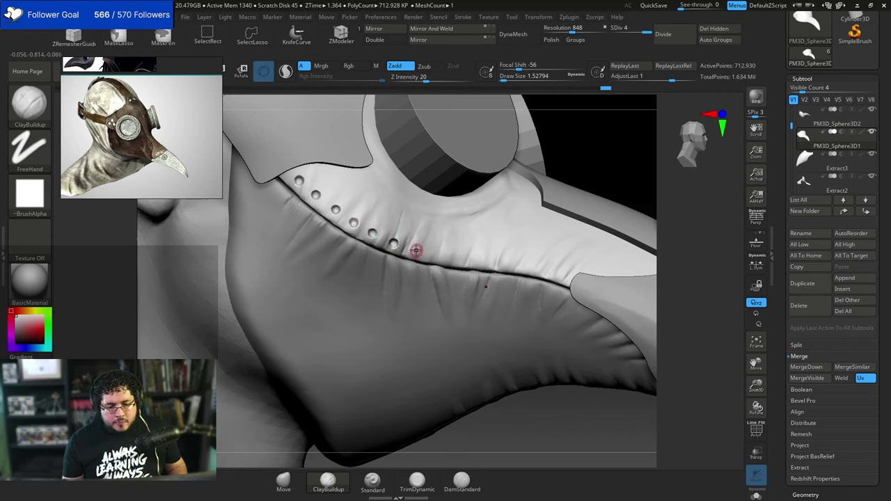
{"action": "left_click", "coordinate": [414, 251]}
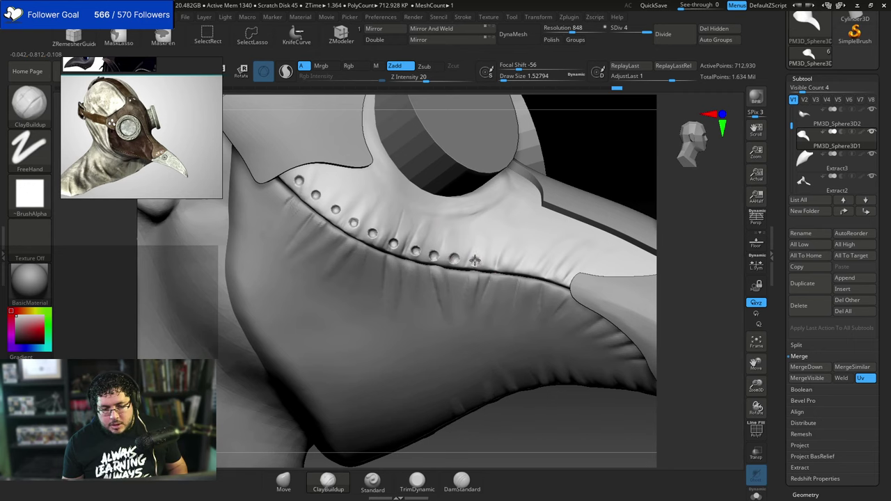
{"action": "left_click", "coordinate": [474, 261]}
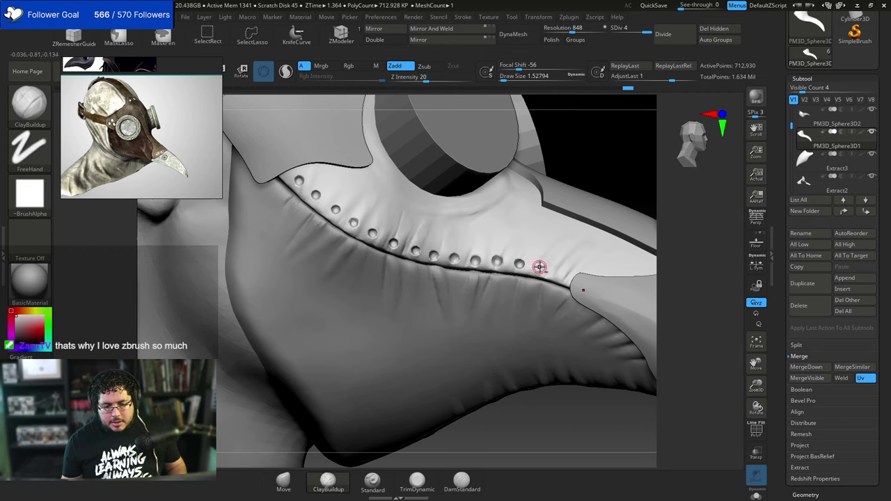
{"action": "left_click", "coordinate": [540, 267]}
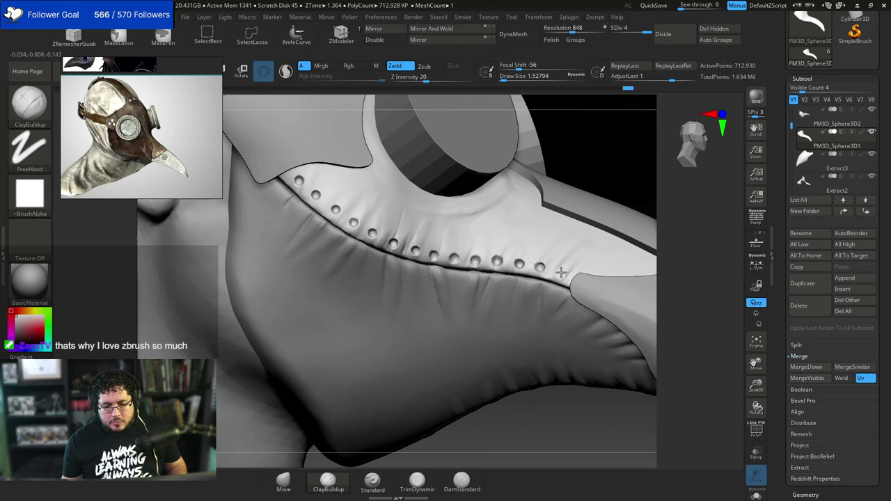
{"action": "left_click", "coordinate": [561, 272]}
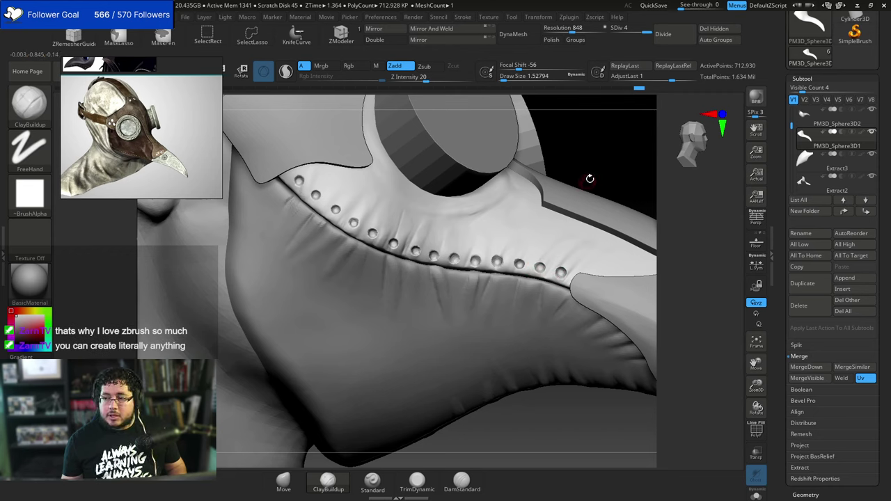
Select the lower beak piece and poke the first five stitch holes beneath the curved seam, starting at its rear end.
{"action": "left_click_drag", "start_coordinate": [591, 176], "coordinate": [452, 182], "text": "alt"}
{"action": "left_click_drag", "start_coordinate": [390, 278], "coordinate": [372, 290], "text": "alt"}
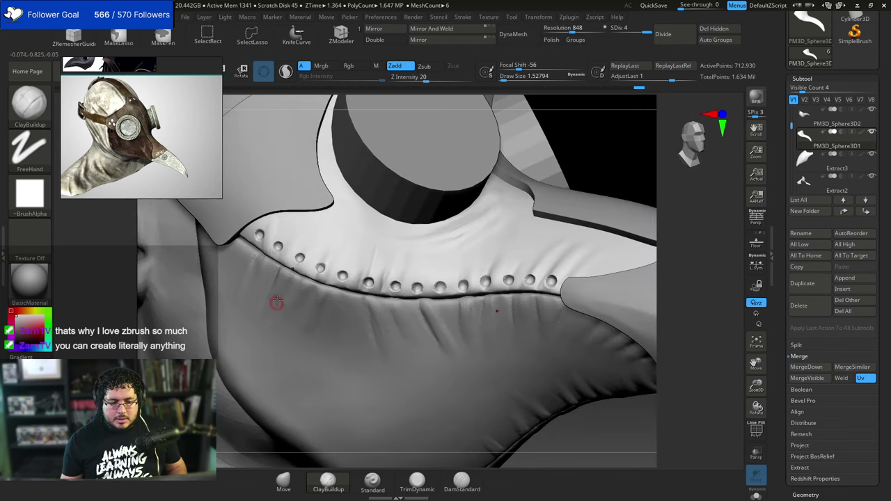
{"action": "left_click", "coordinate": [276, 302], "text": "alt"}
{"action": "left_click_drag", "start_coordinate": [573, 135], "coordinate": [492, 126]}
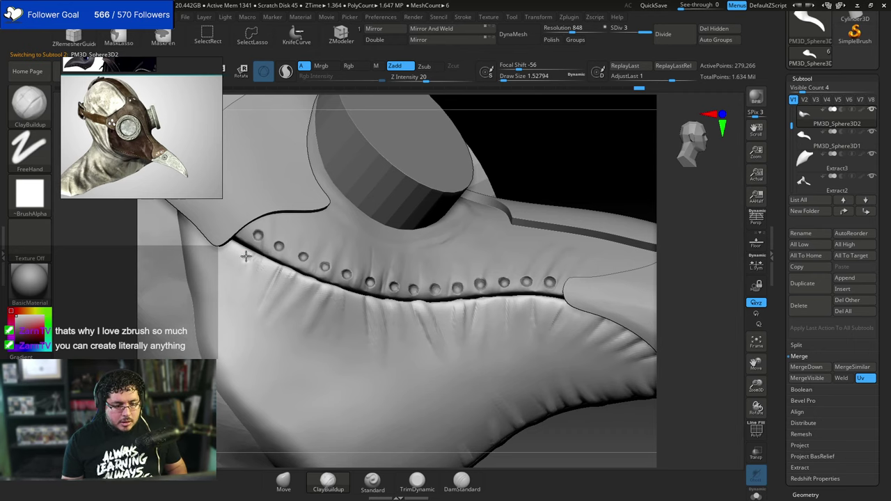
{"action": "left_click", "coordinate": [245, 258]}
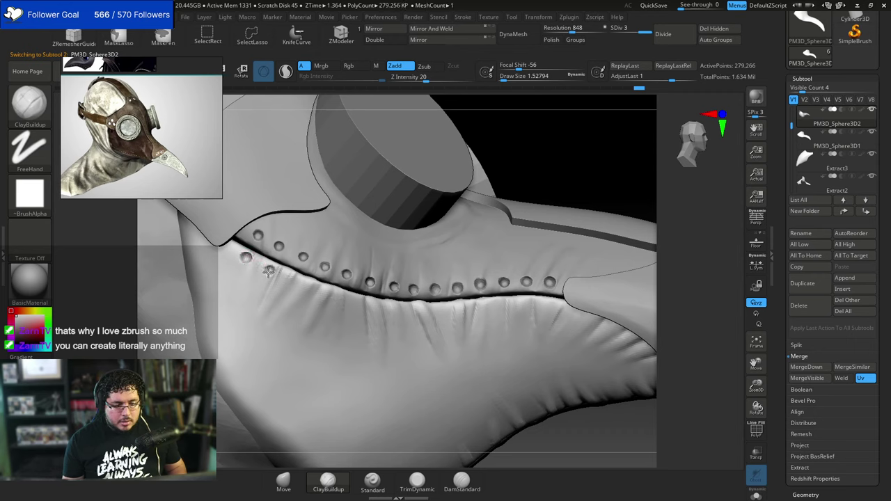
{"action": "left_click", "coordinate": [318, 294]}
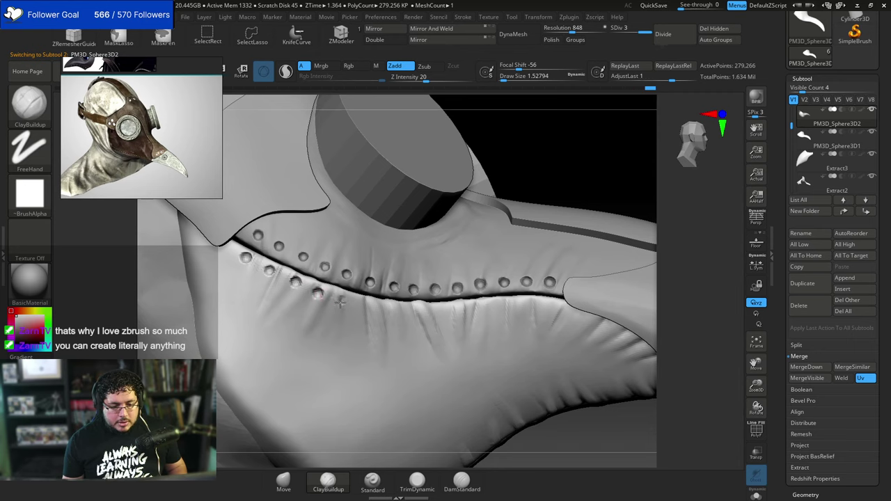
{"action": "left_click", "coordinate": [350, 308], "text": "ctrl+shift"}
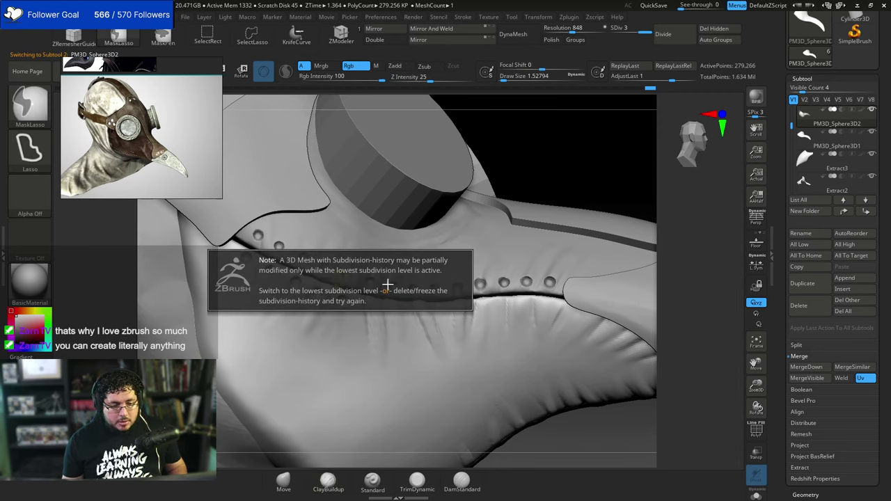
{"action": "mouse_move", "coordinate": [527, 167]}
{"action": "left_mouse_down"}
{"action": "mouse_move", "coordinate": [499, 167]}
{"action": "mouse_move", "coordinate": [533, 153]}
{"action": "left_mouse_up"}
{"action": "left_click", "coordinate": [571, 149], "text": "ctrl+shift"}
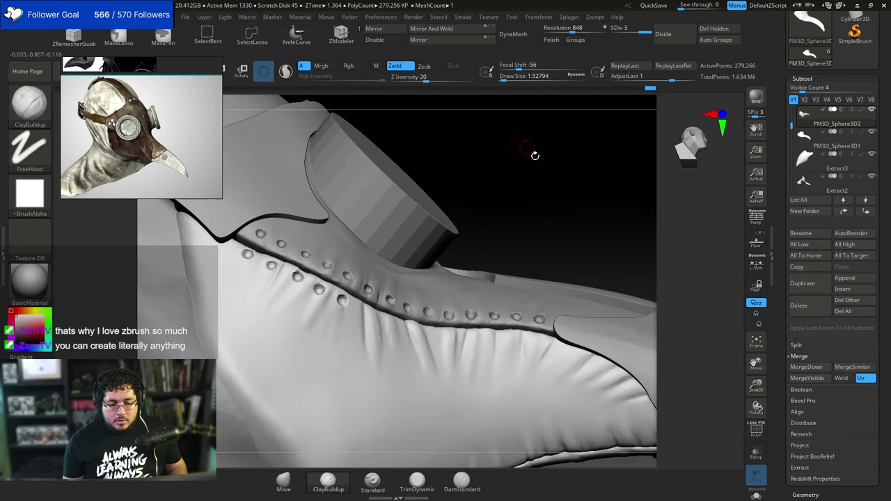
Subdivide the lower beak piece to level 4 and continue its row of stitch holes along the seam toward the beak tip.
{"action": "mouse_move", "coordinate": [541, 205]}
{"action": "left_mouse_down", "text": "alt"}
{"action": "mouse_move", "coordinate": [527, 154]}
{"action": "mouse_move", "coordinate": [515, 149]}
{"action": "mouse_move", "coordinate": [527, 145]}
{"action": "mouse_move", "coordinate": [583, 239]}
{"action": "mouse_move", "coordinate": [533, 203]}
{"action": "mouse_move", "coordinate": [519, 150]}
{"action": "mouse_move", "coordinate": [541, 165]}
{"action": "mouse_move", "coordinate": [535, 209]}
{"action": "left_mouse_up", "text": "alt"}
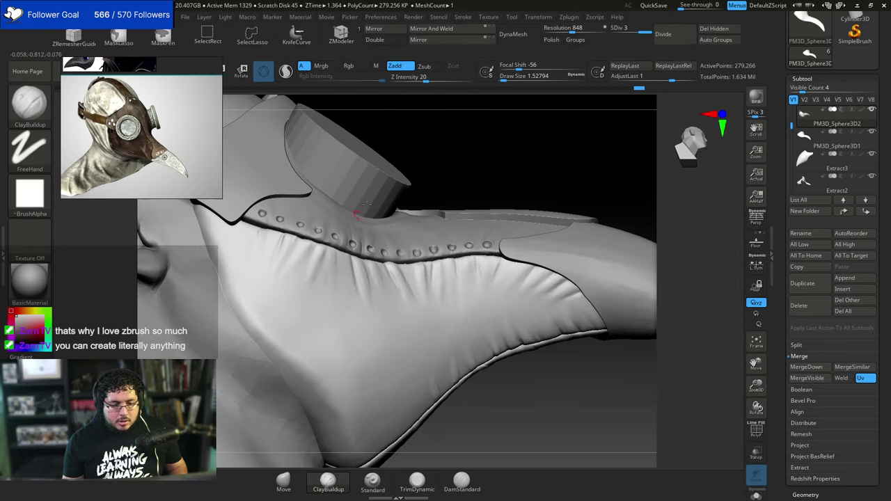
{"action": "key", "text": "ctrl+d"}
{"action": "mouse_move", "coordinate": [467, 157]}
{"action": "left_mouse_down"}
{"action": "mouse_move", "coordinate": [369, 197]}
{"action": "mouse_move", "coordinate": [449, 146]}
{"action": "mouse_move", "coordinate": [432, 183]}
{"action": "left_mouse_up"}
{"action": "mouse_move", "coordinate": [534, 364]}
{"action": "left_mouse_down"}
{"action": "mouse_move", "coordinate": [594, 332]}
{"action": "mouse_move", "coordinate": [510, 281]}
{"action": "mouse_move", "coordinate": [587, 304]}
{"action": "mouse_move", "coordinate": [476, 342]}
{"action": "left_mouse_up"}
{"action": "left_click_drag", "start_coordinate": [476, 342], "coordinate": [439, 325]}
{"action": "left_click_drag", "start_coordinate": [450, 377], "coordinate": [477, 369]}
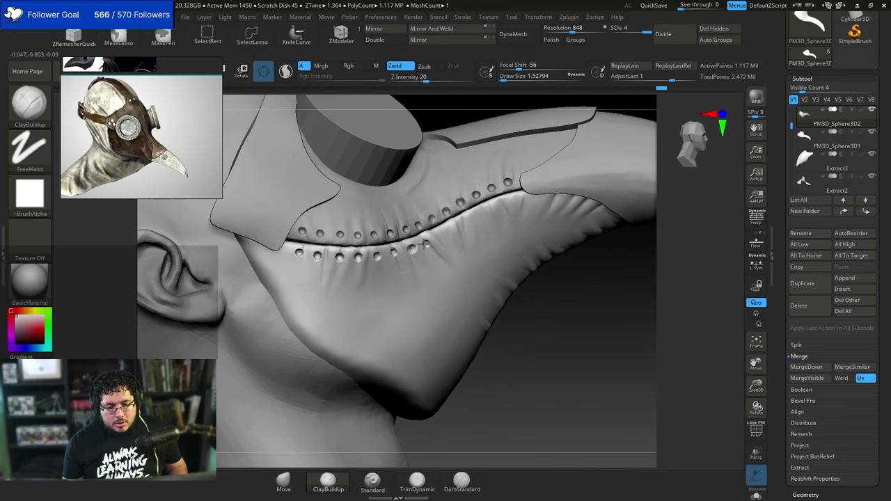
{"action": "left_click_drag", "start_coordinate": [567, 288], "coordinate": [533, 284]}
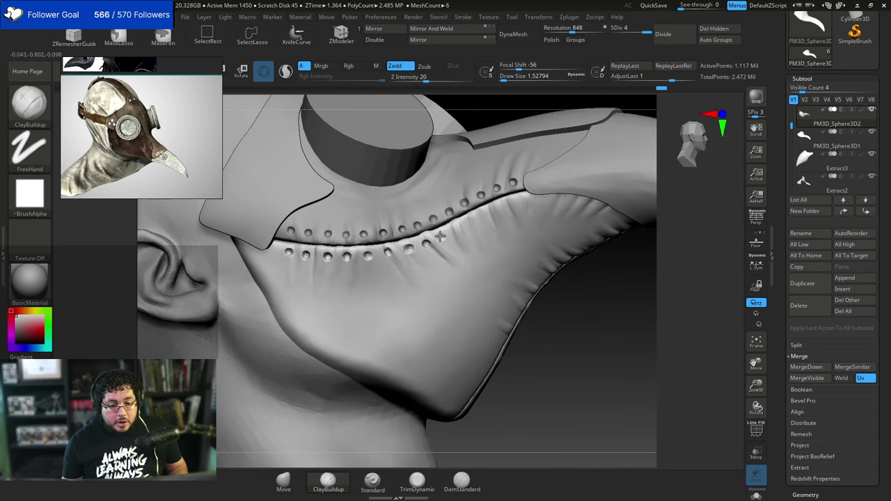
{"action": "left_click", "coordinate": [457, 232], "text": "alt"}
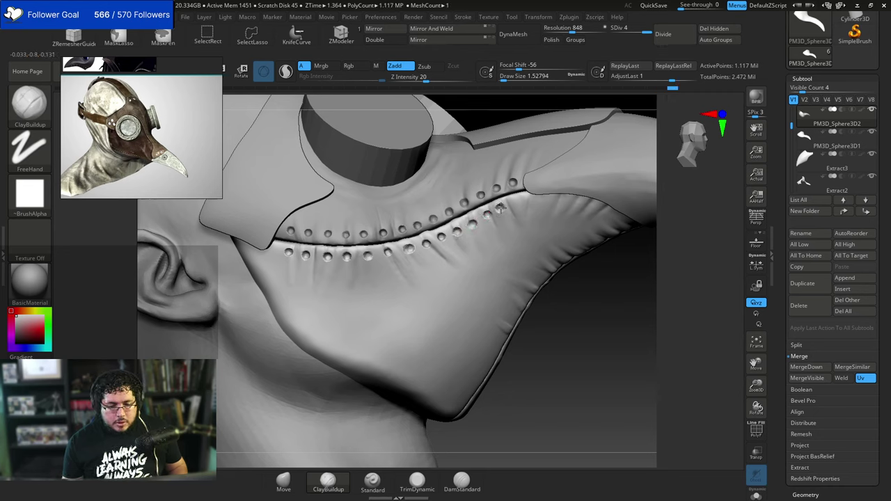
Examine both rows of stitch holes against the whole mask from several angles.
{"action": "left_click_drag", "start_coordinate": [583, 277], "coordinate": [576, 319]}
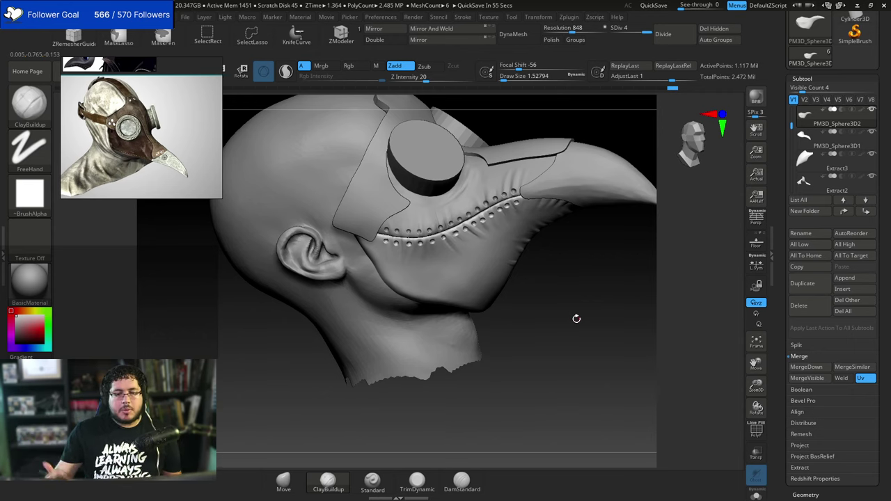
{"action": "left_click_drag", "start_coordinate": [553, 304], "coordinate": [580, 359], "text": "alt"}
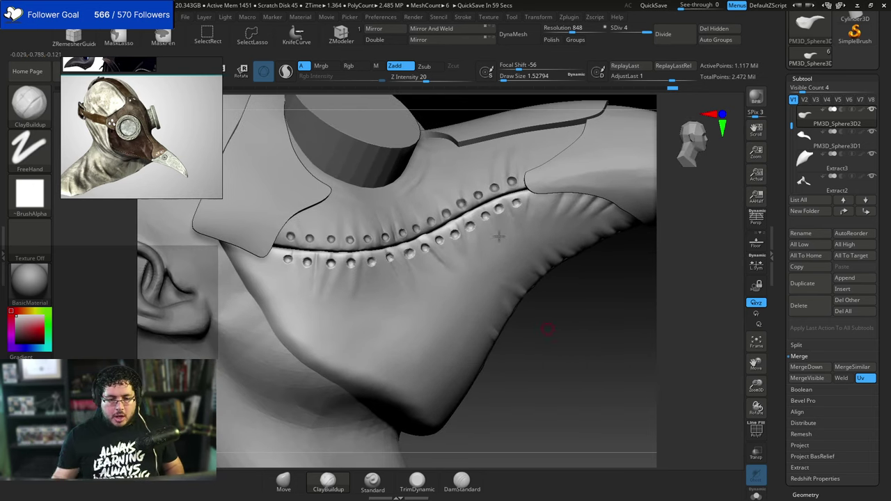
{"action": "left_click_drag", "start_coordinate": [579, 299], "coordinate": [612, 264], "text": "alt"}
{"action": "left_click_drag", "start_coordinate": [696, 306], "coordinate": [628, 307]}
{"action": "left_click_drag", "start_coordinate": [480, 382], "coordinate": [487, 410], "text": "alt"}
{"action": "left_click_drag", "start_coordinate": [587, 163], "coordinate": [569, 188], "text": "alt"}
{"action": "right_click_drag", "start_coordinate": [568, 187], "coordinate": [567, 155]}
Load the Ring3D primitive and convert it to a PolyMesh3D.
{"action": "left_click_drag", "start_coordinate": [884, 229], "coordinate": [881, 348]}
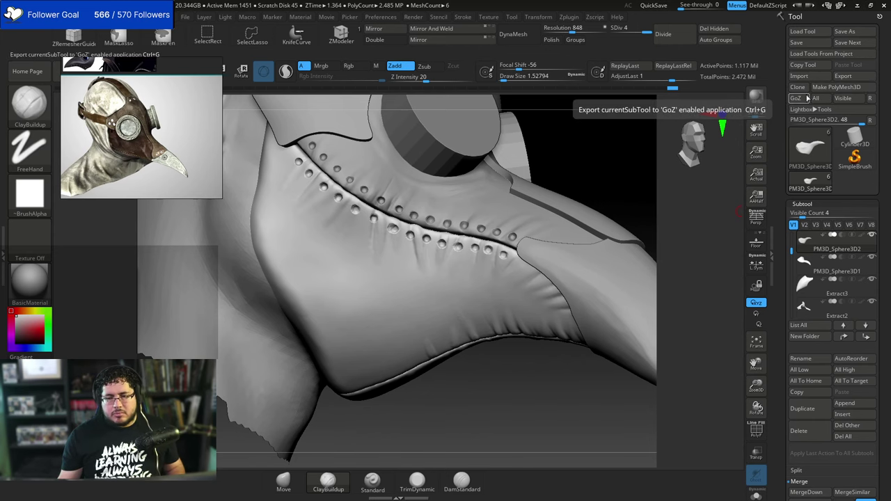
{"action": "left_click", "coordinate": [856, 140]}
{"action": "left_click", "coordinate": [812, 155]}
{"action": "left_click", "coordinate": [668, 187]}
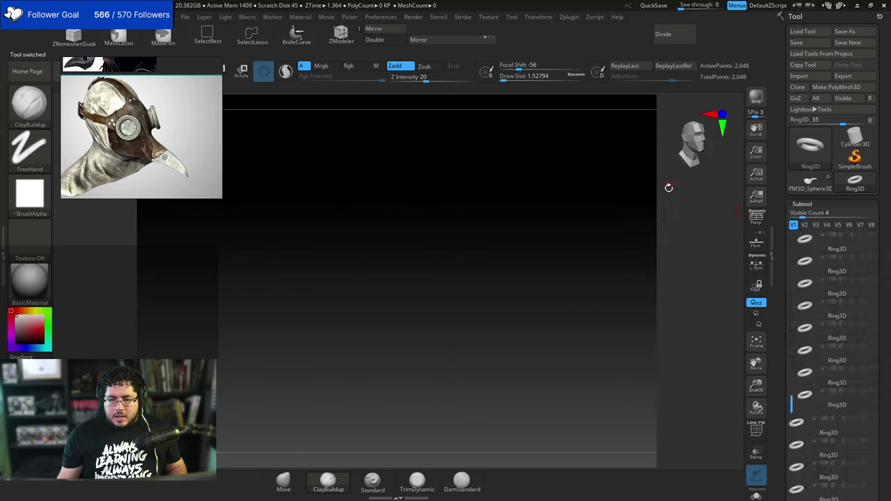
{"action": "key", "text": "f"}
{"action": "key", "text": "f"}
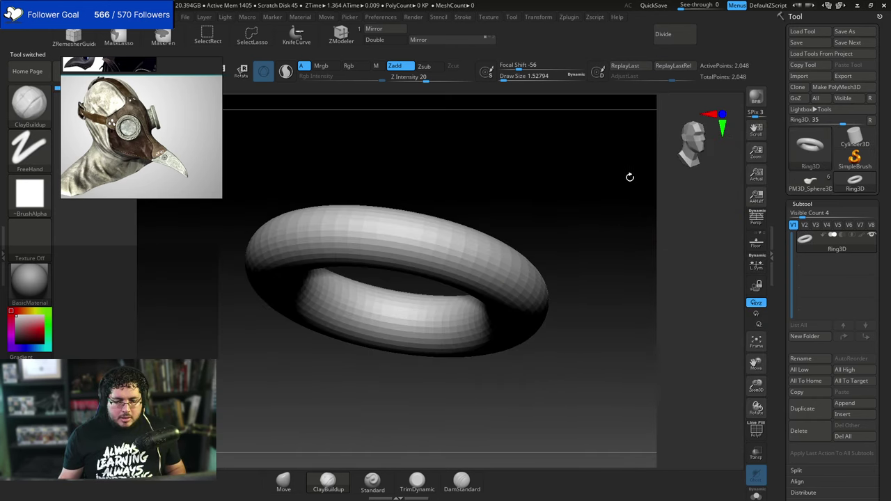
{"action": "left_click_drag", "start_coordinate": [629, 177], "coordinate": [618, 257], "text": "shift"}
{"action": "left_click", "coordinate": [830, 86]}
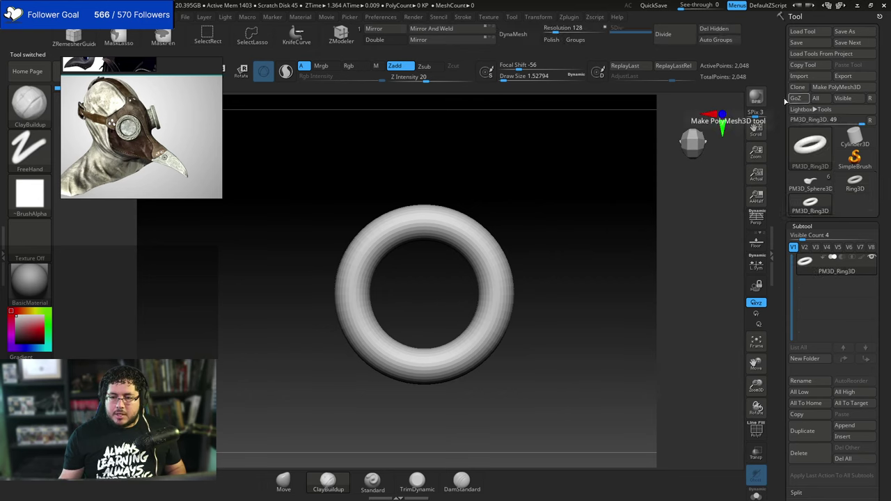
Hide one half of the ring in side view and delete the hidden geometry.
{"action": "left_click_drag", "start_coordinate": [563, 213], "coordinate": [580, 167]}
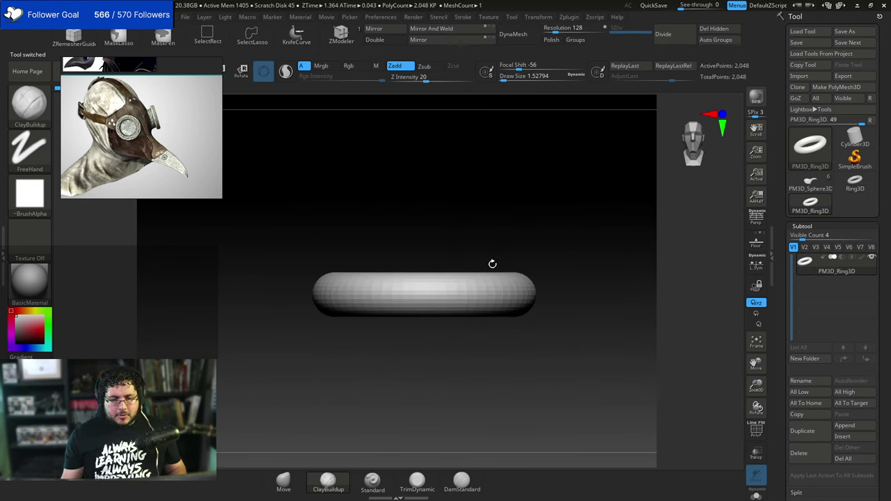
{"action": "key", "text": "r"}
{"action": "mouse_move", "coordinate": [428, 252]}
{"action": "left_mouse_down", "text": "shift"}
{"action": "mouse_move", "coordinate": [456, 266]}
{"action": "mouse_move", "coordinate": [468, 298]}
{"action": "left_mouse_up", "text": "shift"}
{"action": "left_click_drag", "start_coordinate": [517, 247], "coordinate": [497, 243], "text": "shift"}
{"action": "key", "text": "q"}
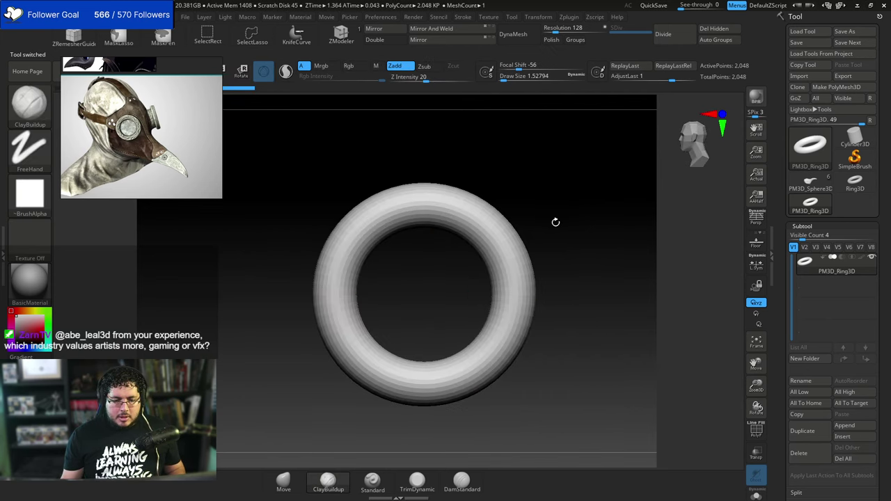
{"action": "left_click_drag", "start_coordinate": [556, 154], "coordinate": [421, 431], "text": "ctrl+alt+shift"}
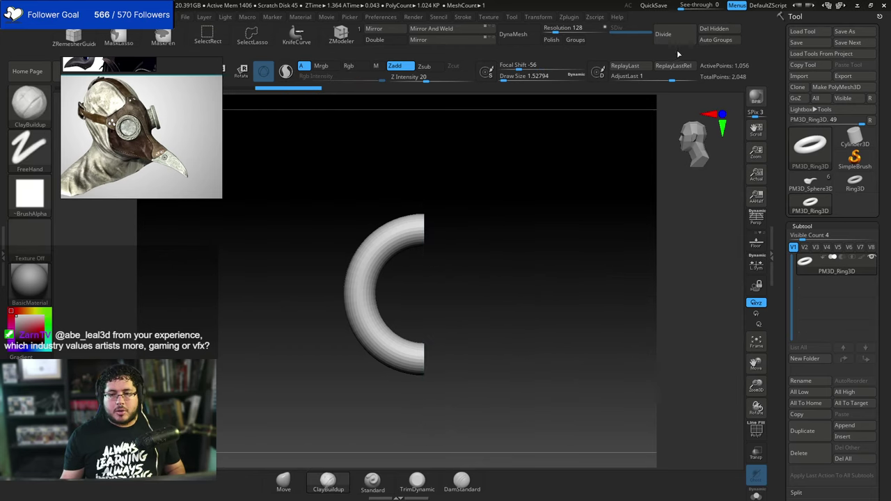
{"action": "left_click", "coordinate": [712, 31]}
Scale the half ring along its depth axis to flatten it into a shallow stitch arc.
{"action": "left_click_drag", "start_coordinate": [450, 254], "coordinate": [493, 223], "text": "alt"}
{"action": "key", "text": "w"}
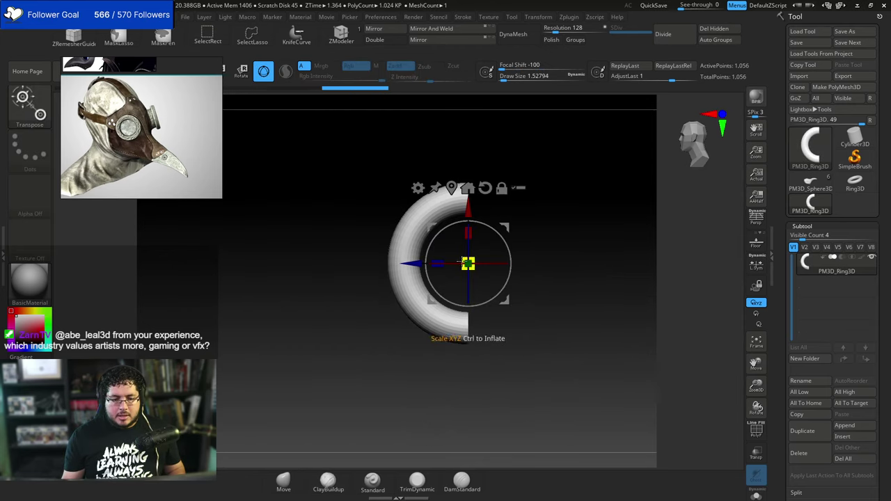
{"action": "left_click_drag", "start_coordinate": [441, 266], "coordinate": [472, 267]}
{"action": "left_click_drag", "start_coordinate": [531, 230], "coordinate": [534, 273], "text": "alt"}
{"action": "left_click_drag", "start_coordinate": [439, 266], "coordinate": [448, 268]}
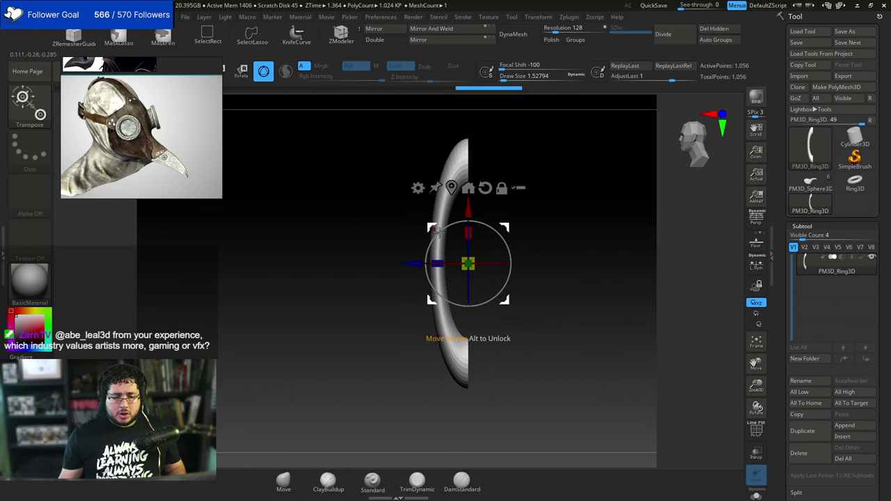
Thicken the flattened arc along its length with the Inflate brush, enlarging the brush to suit.
{"action": "key", "text": "q"}
{"action": "key", "text": "b"}
{"action": "key", "text": "i"}
{"action": "key", "text": "n"}
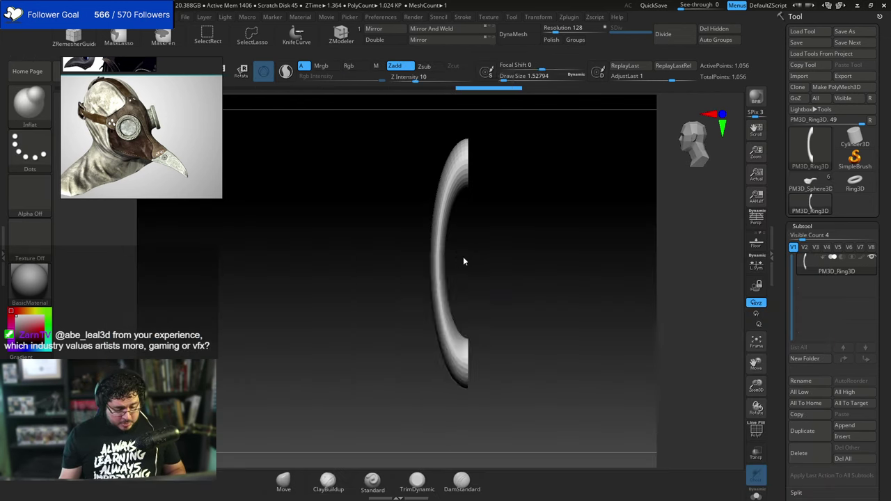
{"action": "key", "text": "space"}
{"action": "left_click_drag", "start_coordinate": [462, 257], "coordinate": [471, 257]}
{"action": "key", "text": "space"}
{"action": "mouse_move", "coordinate": [466, 217]}
{"action": "left_mouse_down"}
{"action": "mouse_move", "coordinate": [494, 217]}
{"action": "mouse_move", "coordinate": [455, 209]}
{"action": "left_mouse_up"}
{"action": "key", "text": "space"}
{"action": "mouse_move", "coordinate": [495, 223]}
{"action": "left_mouse_down"}
{"action": "mouse_move", "coordinate": [467, 212]}
{"action": "mouse_move", "coordinate": [443, 272]}
{"action": "mouse_move", "coordinate": [438, 344]}
{"action": "left_mouse_up"}
{"action": "key", "text": "bracketright"}
{"action": "left_click_drag", "start_coordinate": [484, 215], "coordinate": [510, 210]}
{"action": "mouse_move", "coordinate": [418, 183]}
{"action": "left_mouse_down"}
{"action": "mouse_move", "coordinate": [406, 185]}
{"action": "mouse_move", "coordinate": [395, 220]}
{"action": "mouse_move", "coordinate": [408, 365]}
{"action": "mouse_move", "coordinate": [420, 376]}
{"action": "left_mouse_up"}
{"action": "mouse_move", "coordinate": [400, 299]}
{"action": "left_mouse_down"}
{"action": "mouse_move", "coordinate": [418, 292]}
{"action": "mouse_move", "coordinate": [444, 241]}
{"action": "left_mouse_up"}
{"action": "key", "text": "space"}
{"action": "mouse_move", "coordinate": [507, 230]}
{"action": "left_mouse_down"}
{"action": "mouse_move", "coordinate": [516, 227]}
{"action": "mouse_move", "coordinate": [470, 211]}
{"action": "mouse_move", "coordinate": [500, 188]}
{"action": "left_mouse_up"}
Switch to ClayBuildup at draw size about 172 and duplicate the stitch arc twice.
{"action": "key", "text": "b"}
{"action": "key", "text": "c"}
{"action": "key", "text": "b"}
{"action": "key", "text": "space"}
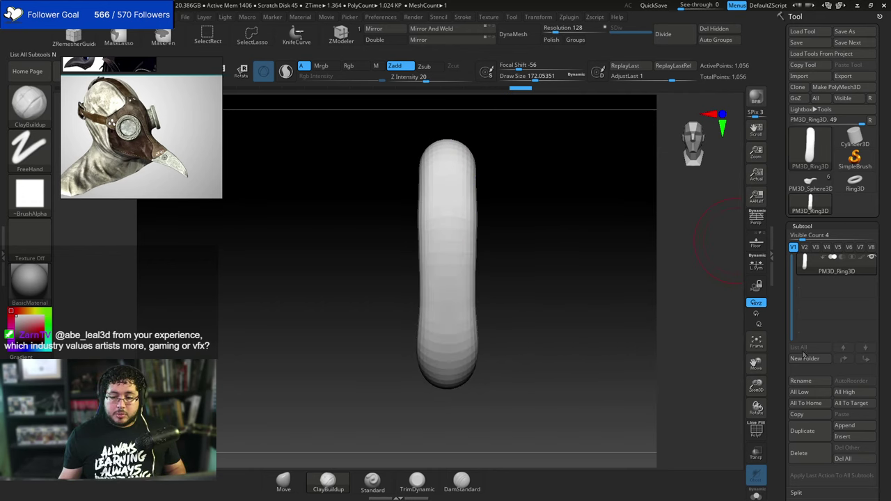
{"action": "left_click", "coordinate": [806, 432]}
{"action": "left_click", "coordinate": [807, 437]}
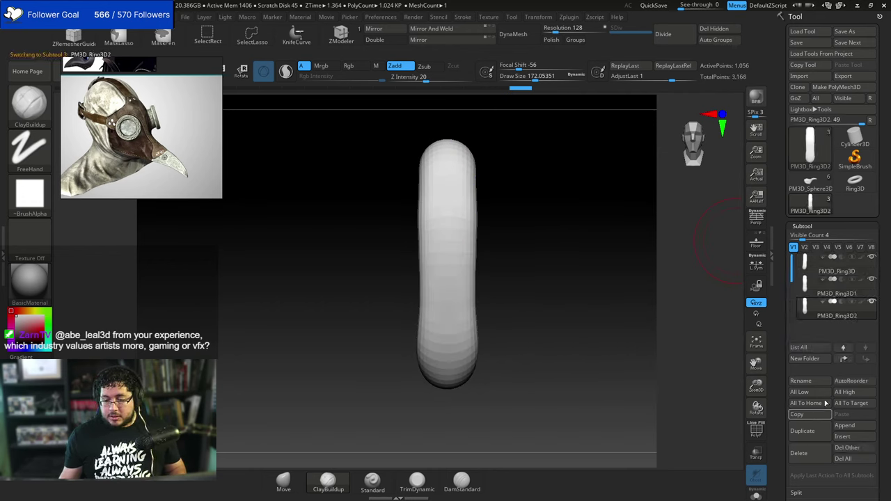
Show only the second stitch copy and set the ClayBuildup draw size to about 108.
{"action": "left_click", "coordinate": [806, 264]}
{"action": "key", "text": "space"}
{"action": "left_click_drag", "start_coordinate": [519, 205], "coordinate": [514, 205]}
{"action": "mouse_move", "coordinate": [504, 195]}
{"action": "left_mouse_down"}
{"action": "mouse_move", "coordinate": [492, 188]}
{"action": "mouse_move", "coordinate": [508, 240]}
{"action": "mouse_move", "coordinate": [527, 255]}
{"action": "mouse_move", "coordinate": [518, 252]}
{"action": "left_mouse_up"}
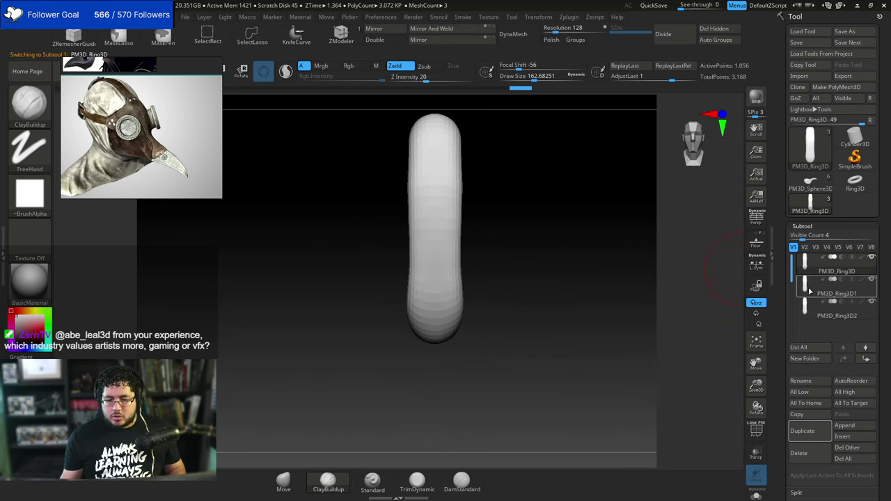
{"action": "left_click", "coordinate": [809, 292]}
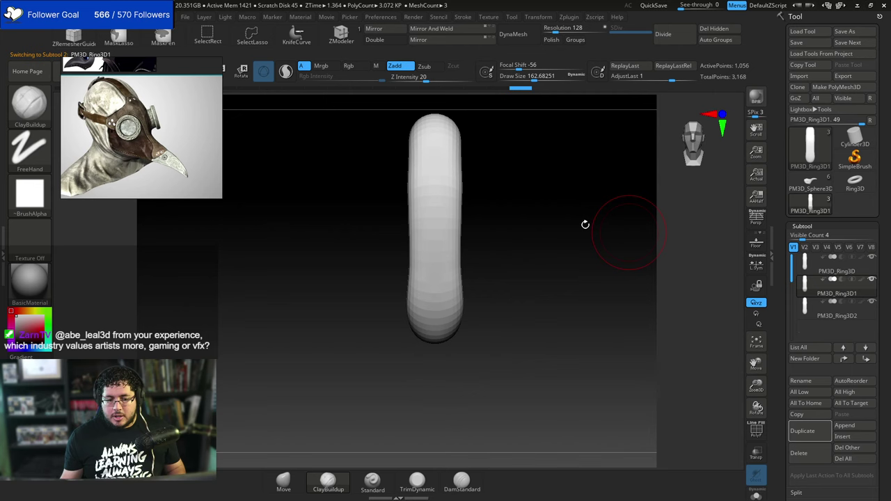
{"action": "left_click", "coordinate": [872, 302]}
{"action": "key", "text": "space"}
{"action": "left_click_drag", "start_coordinate": [452, 179], "coordinate": [442, 170]}
{"action": "key", "text": "space"}
{"action": "mouse_move", "coordinate": [490, 151]}
{"action": "left_mouse_down"}
{"action": "mouse_move", "coordinate": [488, 164]}
{"action": "mouse_move", "coordinate": [443, 194]}
{"action": "left_mouse_up"}
Add lengthwise ClayBuildup strokes along the second stitch, smooth the start, and carve a notch into its side at mid-length.
{"action": "left_click_drag", "start_coordinate": [440, 158], "coordinate": [451, 238]}
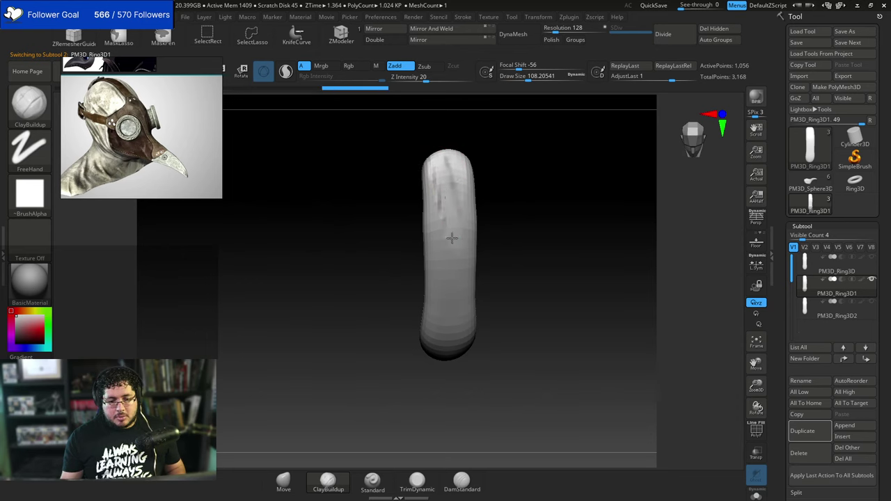
{"action": "left_click_drag", "start_coordinate": [439, 163], "coordinate": [455, 258], "text": "shift"}
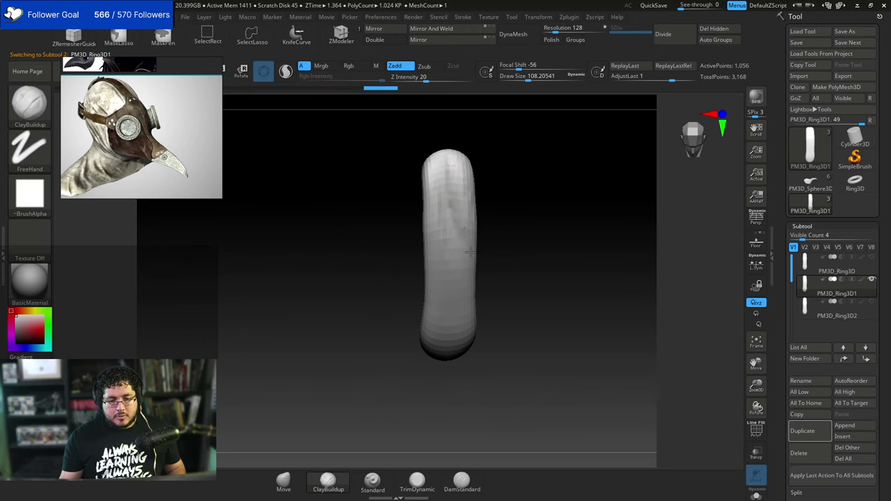
{"action": "left_click_drag", "start_coordinate": [482, 211], "coordinate": [485, 194]}
{"action": "left_click_drag", "start_coordinate": [447, 171], "coordinate": [456, 254]}
{"action": "left_click_drag", "start_coordinate": [443, 201], "coordinate": [439, 265]}
{"action": "left_click_drag", "start_coordinate": [504, 245], "coordinate": [503, 229]}
{"action": "mouse_move", "coordinate": [440, 209]}
{"action": "left_mouse_down"}
{"action": "mouse_move", "coordinate": [434, 264]}
{"action": "mouse_move", "coordinate": [451, 338]}
{"action": "left_mouse_up"}
{"action": "left_click_drag", "start_coordinate": [437, 294], "coordinate": [441, 304]}
{"action": "mouse_move", "coordinate": [428, 291]}
{"action": "left_mouse_down", "text": "alt"}
{"action": "mouse_move", "coordinate": [424, 334]}
{"action": "mouse_move", "coordinate": [412, 266]}
{"action": "left_mouse_up", "text": "alt"}
{"action": "left_click_drag", "start_coordinate": [426, 243], "coordinate": [425, 262]}
{"action": "left_click_drag", "start_coordinate": [448, 342], "coordinate": [453, 348]}
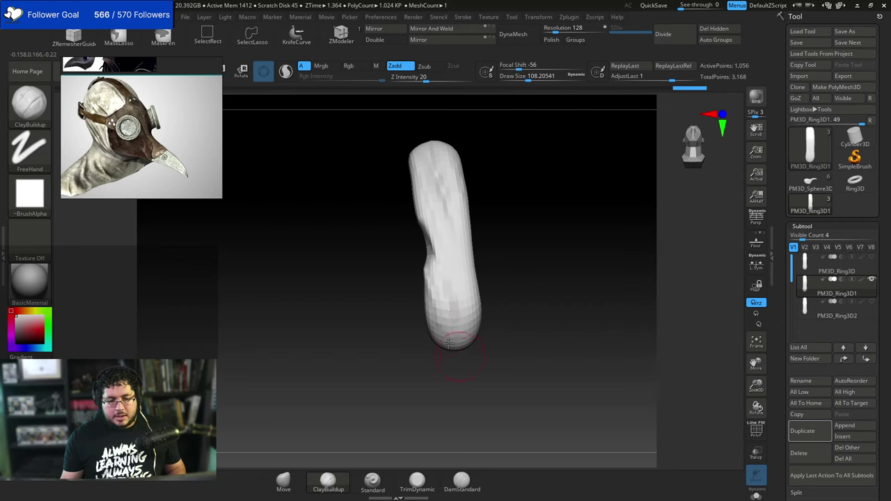
Build up clay around the second stitch's pinched middle from several angles and smooth its upper half.
{"action": "mouse_move", "coordinate": [502, 311]}
{"action": "left_mouse_down"}
{"action": "mouse_move", "coordinate": [459, 279]}
{"action": "mouse_move", "coordinate": [432, 280]}
{"action": "left_mouse_up"}
{"action": "left_click_drag", "start_coordinate": [403, 286], "coordinate": [418, 287]}
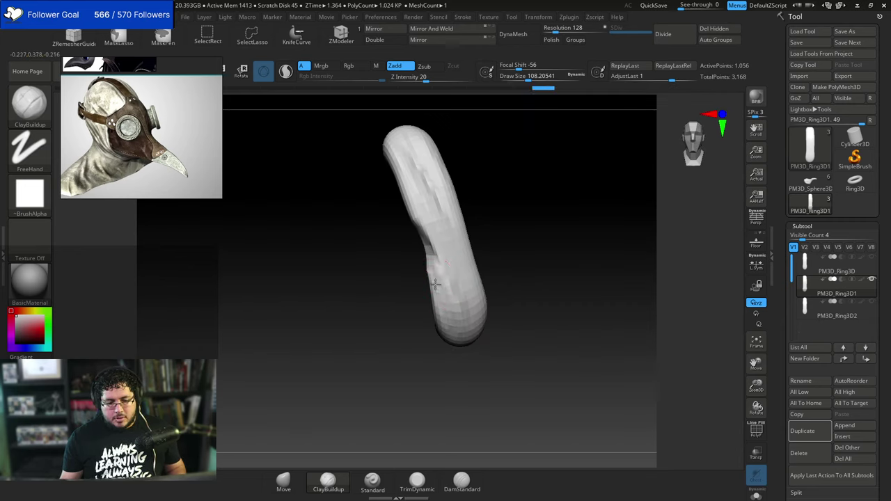
{"action": "left_click_drag", "start_coordinate": [496, 259], "coordinate": [470, 253]}
{"action": "left_click_drag", "start_coordinate": [451, 297], "coordinate": [449, 277]}
{"action": "left_click_drag", "start_coordinate": [496, 224], "coordinate": [473, 217]}
{"action": "left_click_drag", "start_coordinate": [440, 174], "coordinate": [444, 195]}
{"action": "left_click_drag", "start_coordinate": [473, 249], "coordinate": [453, 245]}
{"action": "mouse_move", "coordinate": [458, 207]}
{"action": "left_mouse_down"}
{"action": "mouse_move", "coordinate": [464, 258]}
{"action": "mouse_move", "coordinate": [458, 233]}
{"action": "left_mouse_up"}
{"action": "left_click_drag", "start_coordinate": [488, 249], "coordinate": [513, 250]}
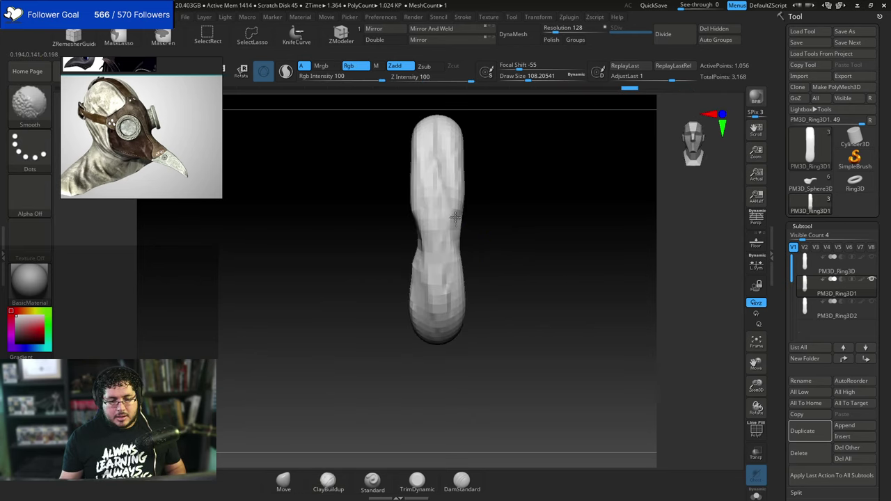
{"action": "left_click_drag", "start_coordinate": [442, 208], "coordinate": [443, 156], "text": "shift"}
Subdivide the second stitch once and flatten its lumpy surface with the TrimDynamic brush.
{"action": "key", "text": "ctrl+d"}
{"action": "key", "text": "space"}
{"action": "left_click_drag", "start_coordinate": [435, 188], "coordinate": [427, 186]}
{"action": "key", "text": "b"}
{"action": "key", "text": "t"}
{"action": "key", "text": "d"}
{"action": "key", "text": "space"}
{"action": "mouse_move", "coordinate": [419, 165]}
{"action": "left_mouse_down"}
{"action": "mouse_move", "coordinate": [418, 143]}
{"action": "mouse_move", "coordinate": [416, 162]}
{"action": "left_mouse_up"}
{"action": "key", "text": "space"}
{"action": "left_click_drag", "start_coordinate": [414, 166], "coordinate": [415, 171]}
{"action": "left_click_drag", "start_coordinate": [437, 321], "coordinate": [438, 310]}
{"action": "left_click_drag", "start_coordinate": [480, 299], "coordinate": [472, 243]}
Carve twisting creases along the second stitch with DamStandard at draw size about 108, smoothing the upper part.
{"action": "key", "text": "b"}
{"action": "key", "text": "d"}
{"action": "key", "text": "s"}
{"action": "key", "text": "space"}
{"action": "mouse_move", "coordinate": [443, 272]}
{"action": "left_mouse_down"}
{"action": "mouse_move", "coordinate": [451, 260]}
{"action": "mouse_move", "coordinate": [465, 267]}
{"action": "mouse_move", "coordinate": [428, 270]}
{"action": "left_mouse_up"}
{"action": "key", "text": "space"}
{"action": "left_click_drag", "start_coordinate": [416, 252], "coordinate": [434, 318]}
{"action": "right_click_drag", "start_coordinate": [455, 333], "coordinate": [457, 214]}
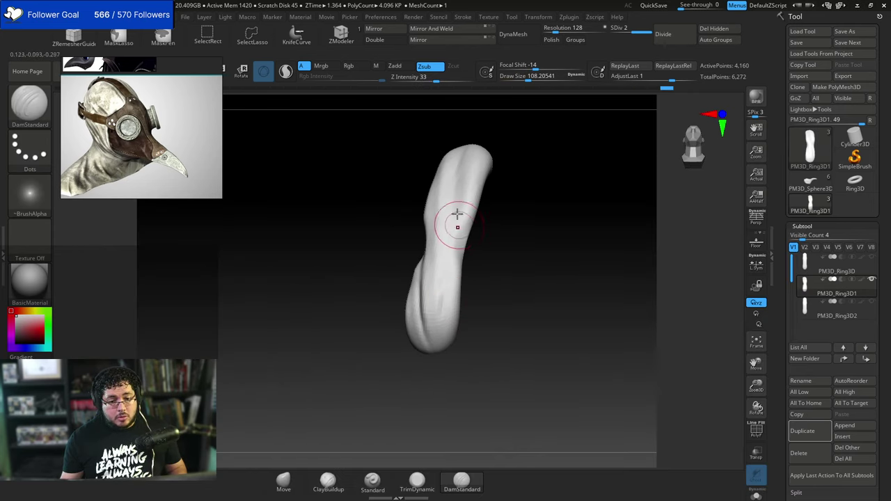
{"action": "left_click_drag", "start_coordinate": [461, 217], "coordinate": [456, 298]}
{"action": "left_click_drag", "start_coordinate": [494, 234], "coordinate": [500, 260]}
{"action": "mouse_move", "coordinate": [459, 198]}
{"action": "left_mouse_down", "text": "shift"}
{"action": "mouse_move", "coordinate": [468, 229]}
{"action": "mouse_move", "coordinate": [459, 238]}
{"action": "mouse_move", "coordinate": [455, 180]}
{"action": "left_mouse_up", "text": "shift"}
Reduce the draw size to about 94 and cut an extra crease into the side of the second stitch.
{"action": "key", "text": "space"}
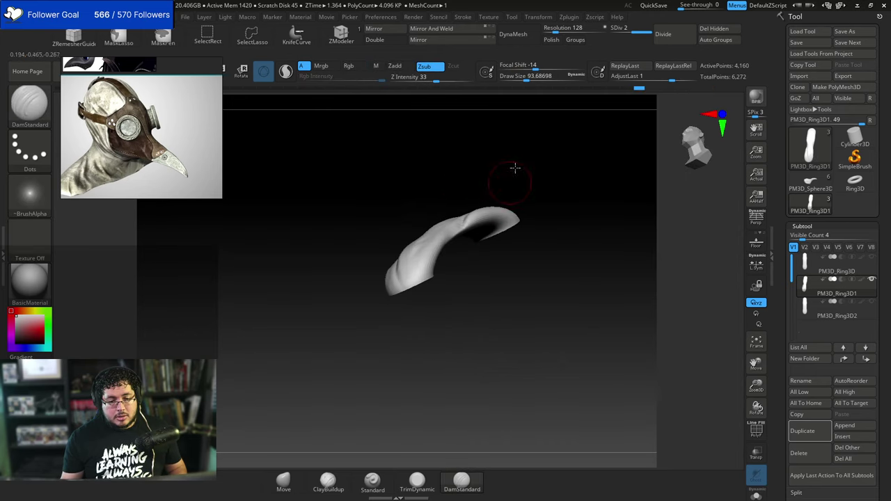
{"action": "mouse_move", "coordinate": [528, 145]}
{"action": "left_mouse_down"}
{"action": "mouse_move", "coordinate": [542, 157]}
{"action": "mouse_move", "coordinate": [534, 202]}
{"action": "left_mouse_up"}
{"action": "left_click_drag", "start_coordinate": [459, 225], "coordinate": [520, 148]}
{"action": "left_click_drag", "start_coordinate": [550, 156], "coordinate": [600, 199]}
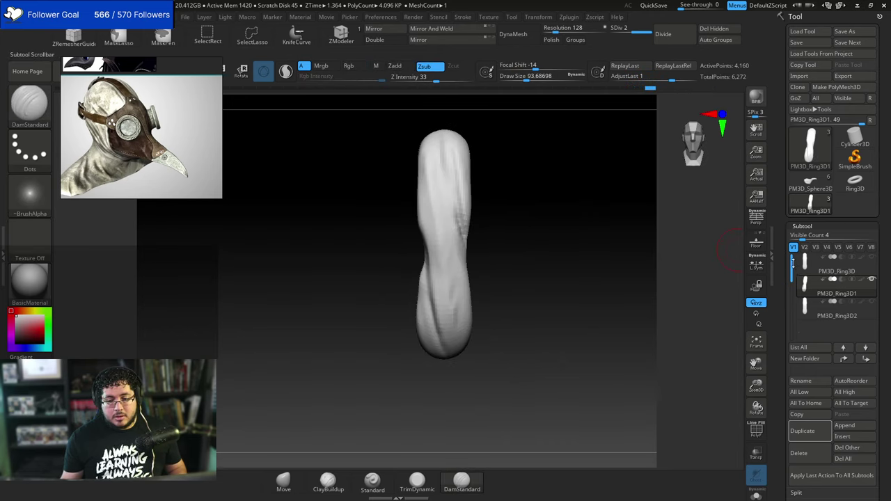
Switch to the original stitch, hide the second one and subdivide the original once.
{"action": "left_click", "coordinate": [829, 267]}
{"action": "left_click", "coordinate": [872, 279]}
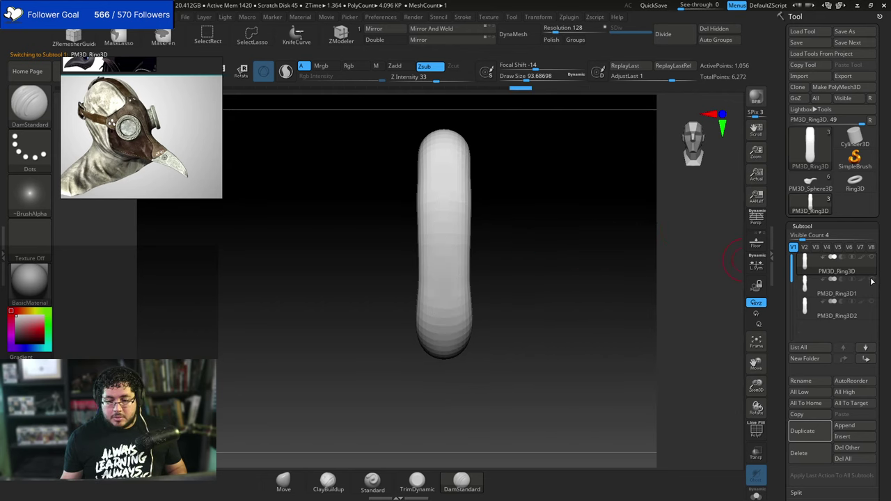
{"action": "key", "text": "ctrl+d"}
{"action": "left_click_drag", "start_coordinate": [497, 201], "coordinate": [488, 188]}
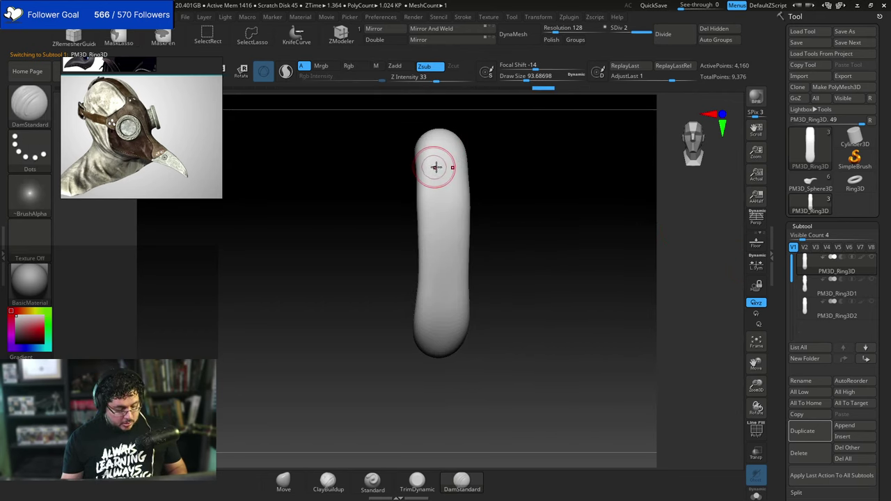
Build diagonal twisted strands along the original stitch with ClayBuildup and smooth them into soft ridges.
{"action": "key", "text": "b"}
{"action": "key", "text": "c"}
{"action": "key", "text": "b"}
{"action": "key", "text": "space"}
{"action": "mouse_move", "coordinate": [420, 142]}
{"action": "left_mouse_down"}
{"action": "mouse_move", "coordinate": [436, 201]}
{"action": "mouse_move", "coordinate": [421, 164]}
{"action": "mouse_move", "coordinate": [428, 240]}
{"action": "left_mouse_up"}
{"action": "mouse_move", "coordinate": [422, 192]}
{"action": "left_mouse_down"}
{"action": "mouse_move", "coordinate": [433, 300]}
{"action": "mouse_move", "coordinate": [416, 338]}
{"action": "left_mouse_up"}
{"action": "left_click_drag", "start_coordinate": [439, 264], "coordinate": [422, 330]}
{"action": "left_click_drag", "start_coordinate": [446, 228], "coordinate": [437, 296]}
{"action": "left_click_drag", "start_coordinate": [453, 183], "coordinate": [430, 302]}
{"action": "left_click_drag", "start_coordinate": [434, 172], "coordinate": [446, 168], "text": "shift"}
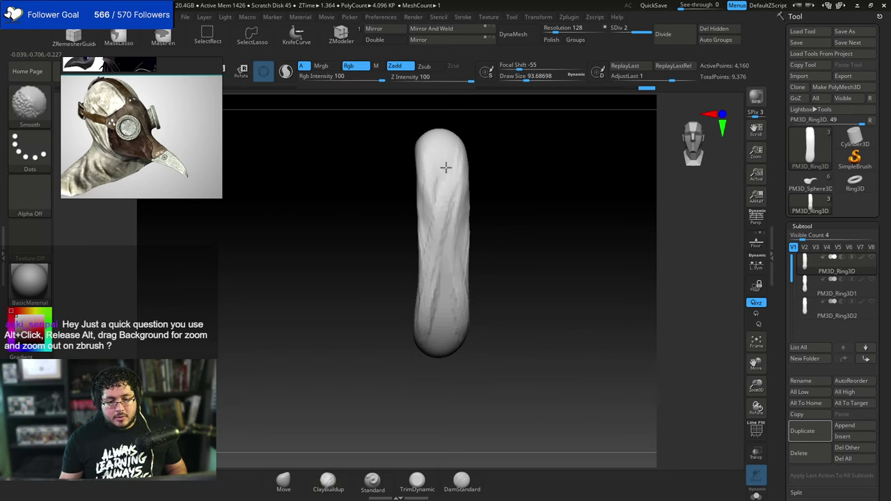
{"action": "left_click_drag", "start_coordinate": [433, 296], "coordinate": [437, 267], "text": "shift"}
{"action": "left_click_drag", "start_coordinate": [501, 290], "coordinate": [494, 240], "text": "alt"}
{"action": "mouse_move", "coordinate": [441, 200]}
{"action": "left_mouse_down", "text": "shift"}
{"action": "mouse_move", "coordinate": [445, 241]}
{"action": "mouse_move", "coordinate": [497, 213]}
{"action": "left_mouse_up", "text": "shift"}
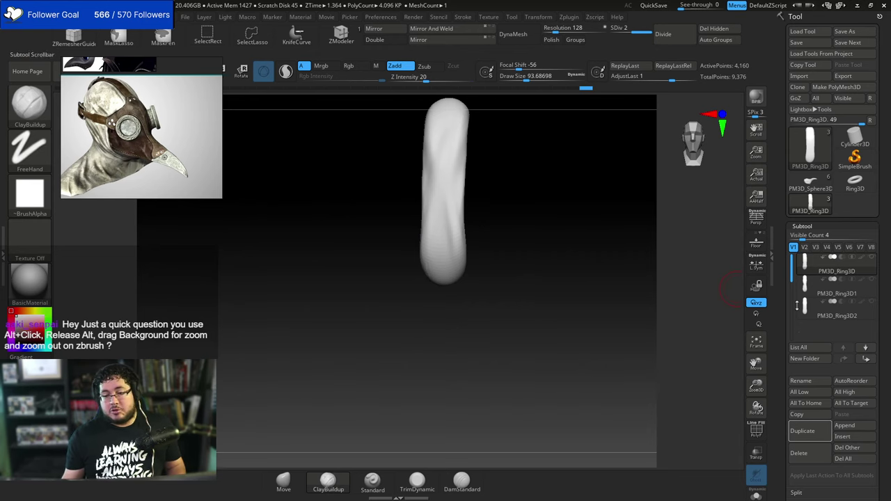
Switch to the third stitch copy and subdivide it once.
{"action": "left_click", "coordinate": [836, 298]}
{"action": "left_click_drag", "start_coordinate": [598, 234], "coordinate": [531, 278]}
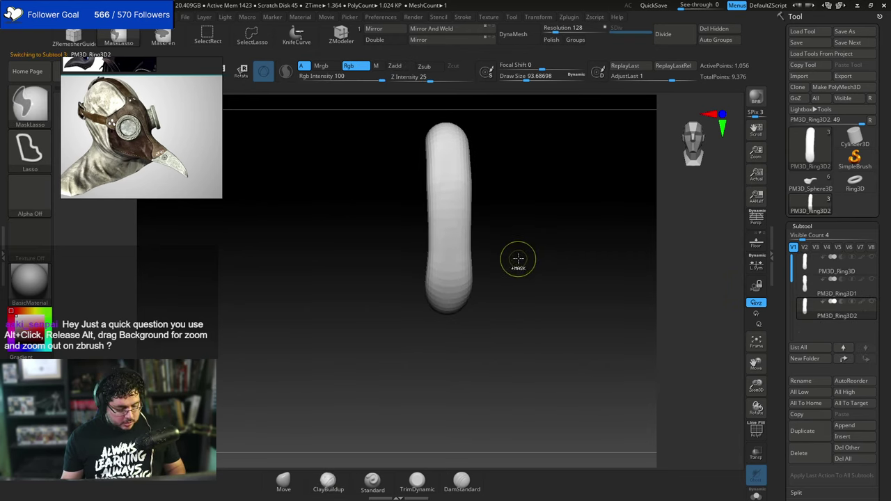
{"action": "key", "text": "ctrl+d"}
{"action": "mouse_move", "coordinate": [516, 230]}
{"action": "left_mouse_down", "text": "alt"}
{"action": "mouse_move", "coordinate": [529, 255]}
{"action": "mouse_move", "coordinate": [527, 225]}
{"action": "mouse_move", "coordinate": [516, 263]}
{"action": "mouse_move", "coordinate": [493, 209]}
{"action": "left_mouse_up", "text": "alt"}
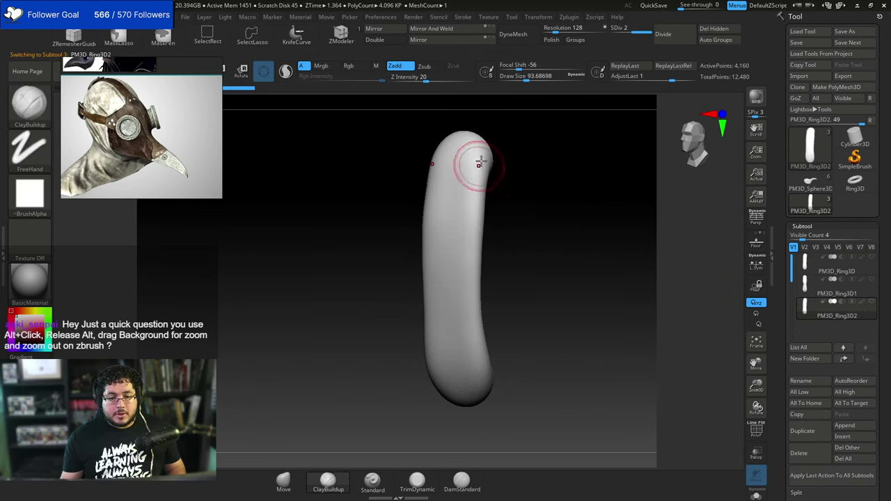
Set the draw size to about 77, undo the test stroke on the third stitch and turn off symmetry.
{"action": "left_click_drag", "start_coordinate": [477, 164], "coordinate": [482, 237]}
{"action": "left_click_drag", "start_coordinate": [509, 167], "coordinate": [486, 188], "text": "shift"}
{"action": "key", "text": "space"}
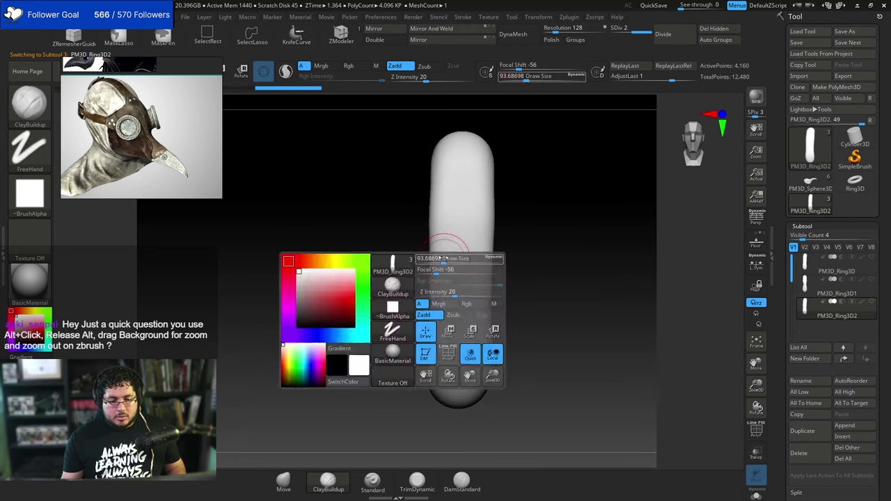
{"action": "mouse_move", "coordinate": [444, 256]}
{"action": "left_mouse_down"}
{"action": "mouse_move", "coordinate": [431, 263]}
{"action": "mouse_move", "coordinate": [431, 256]}
{"action": "mouse_move", "coordinate": [436, 316]}
{"action": "left_mouse_up"}
{"action": "key", "text": "ctrl+z"}
{"action": "key", "text": "x"}
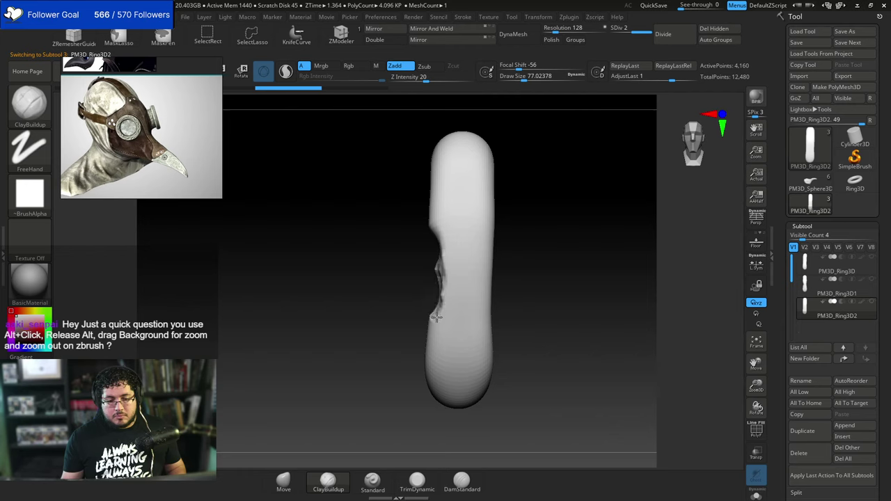
Carve irregular notches into one long edge of the third stitch with ClayBuildup in subtract mode.
{"action": "mouse_move", "coordinate": [442, 259]}
{"action": "left_mouse_down", "text": "alt"}
{"action": "mouse_move", "coordinate": [447, 284]}
{"action": "mouse_move", "coordinate": [430, 201]}
{"action": "left_mouse_up", "text": "alt"}
{"action": "mouse_move", "coordinate": [442, 322]}
{"action": "left_mouse_down", "text": "alt"}
{"action": "mouse_move", "coordinate": [432, 270]}
{"action": "mouse_move", "coordinate": [435, 308]}
{"action": "mouse_move", "coordinate": [448, 283]}
{"action": "left_mouse_up", "text": "alt"}
{"action": "mouse_move", "coordinate": [522, 251]}
{"action": "left_mouse_down"}
{"action": "mouse_move", "coordinate": [519, 212]}
{"action": "mouse_move", "coordinate": [516, 225]}
{"action": "left_mouse_up"}
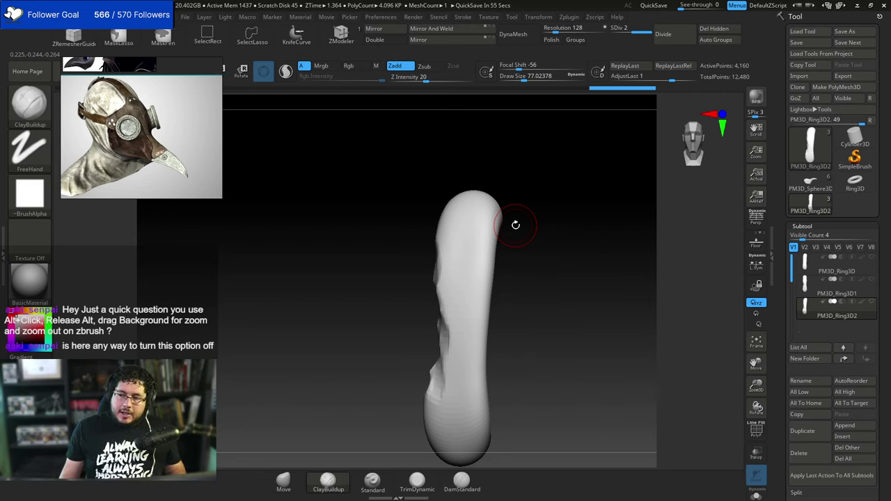
{"action": "left_click_drag", "start_coordinate": [531, 240], "coordinate": [495, 237]}
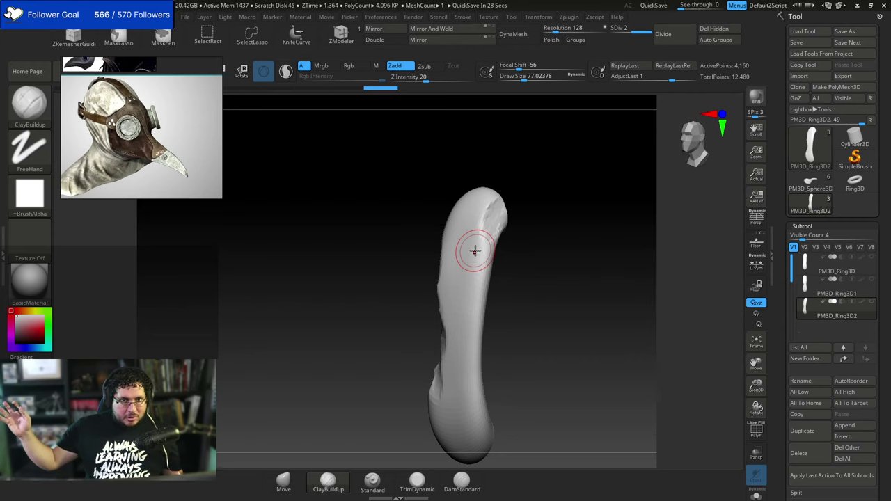
Sculpt the upper end of the third stitch's opposite side with short ClayBuildup strokes and smooth it.
{"action": "right_click_drag", "start_coordinate": [504, 241], "coordinate": [506, 232]}
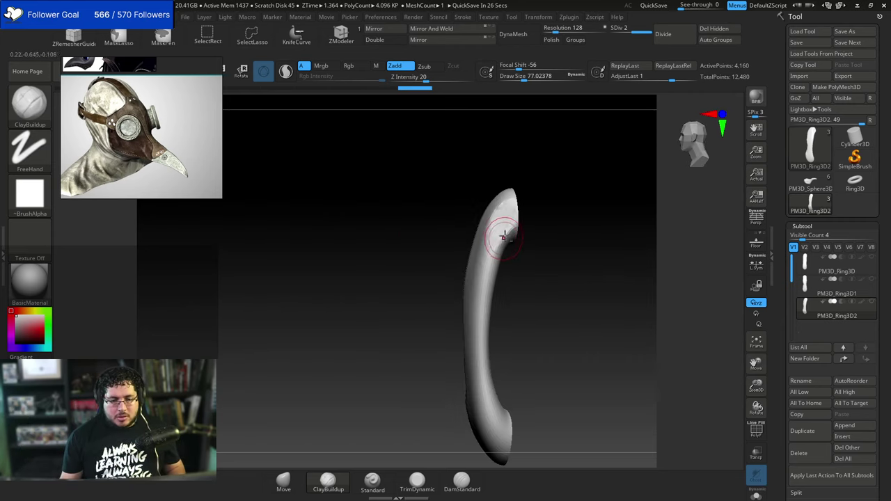
{"action": "left_click_drag", "start_coordinate": [506, 233], "coordinate": [501, 239]}
{"action": "right_click_drag", "start_coordinate": [505, 242], "coordinate": [503, 239]}
{"action": "mouse_move", "coordinate": [502, 238]}
{"action": "left_mouse_down"}
{"action": "mouse_move", "coordinate": [493, 257]}
{"action": "mouse_move", "coordinate": [507, 217]}
{"action": "left_mouse_up"}
{"action": "left_click_drag", "start_coordinate": [526, 188], "coordinate": [555, 190]}
{"action": "mouse_move", "coordinate": [500, 208]}
{"action": "left_mouse_down", "text": "shift"}
{"action": "mouse_move", "coordinate": [507, 260]}
{"action": "mouse_move", "coordinate": [509, 217]}
{"action": "mouse_move", "coordinate": [492, 198]}
{"action": "mouse_move", "coordinate": [498, 220]}
{"action": "left_mouse_up", "text": "shift"}
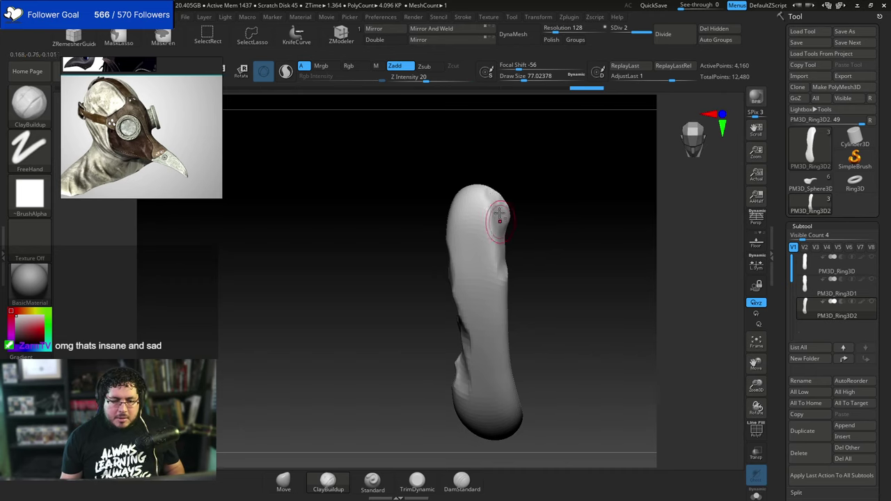
Set the draw size to about 80 and shape the lower end of the third stitch's opposite edge with ClayBuildup.
{"action": "mouse_move", "coordinate": [527, 272]}
{"action": "left_mouse_down", "text": "shift"}
{"action": "mouse_move", "coordinate": [511, 209]}
{"action": "mouse_move", "coordinate": [480, 259]}
{"action": "left_mouse_up", "text": "shift"}
{"action": "mouse_move", "coordinate": [442, 305]}
{"action": "left_mouse_down"}
{"action": "mouse_move", "coordinate": [440, 312]}
{"action": "mouse_move", "coordinate": [438, 272]}
{"action": "mouse_move", "coordinate": [471, 271]}
{"action": "mouse_move", "coordinate": [456, 226]}
{"action": "left_mouse_up"}
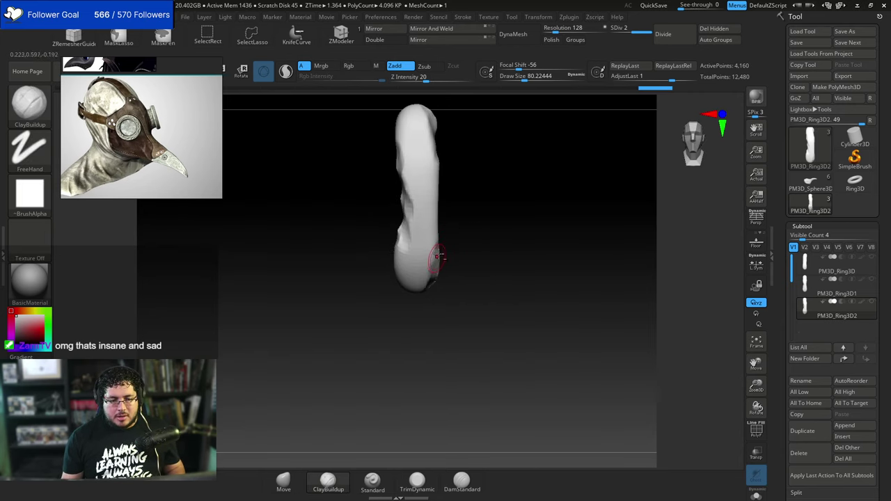
{"action": "left_click_drag", "start_coordinate": [428, 265], "coordinate": [430, 285]}
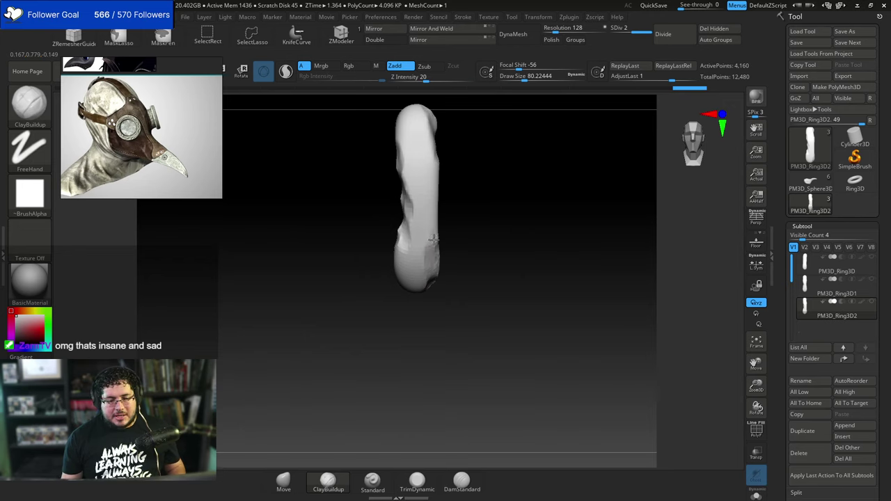
{"action": "mouse_move", "coordinate": [434, 240]}
{"action": "left_mouse_down"}
{"action": "mouse_move", "coordinate": [425, 293]}
{"action": "mouse_move", "coordinate": [474, 269]}
{"action": "mouse_move", "coordinate": [481, 288]}
{"action": "left_mouse_up"}
{"action": "left_click_drag", "start_coordinate": [552, 322], "coordinate": [559, 307], "text": "alt"}
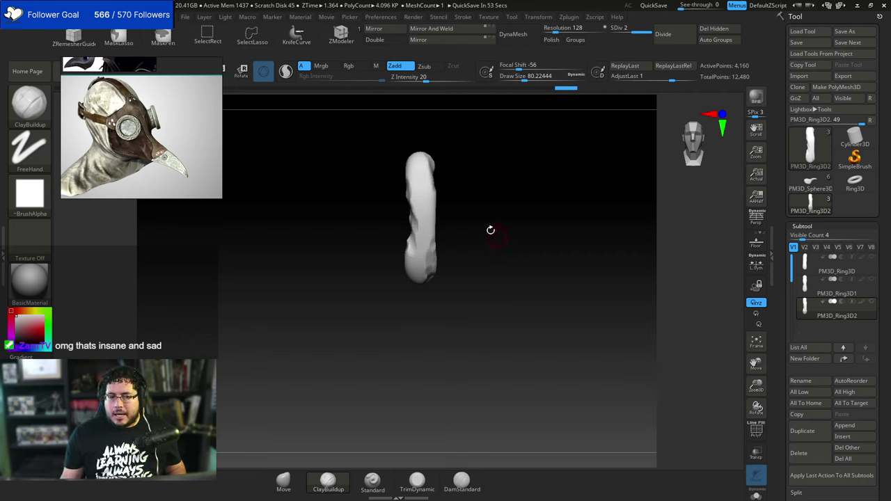
{"action": "left_click_drag", "start_coordinate": [505, 252], "coordinate": [527, 335], "text": "alt"}
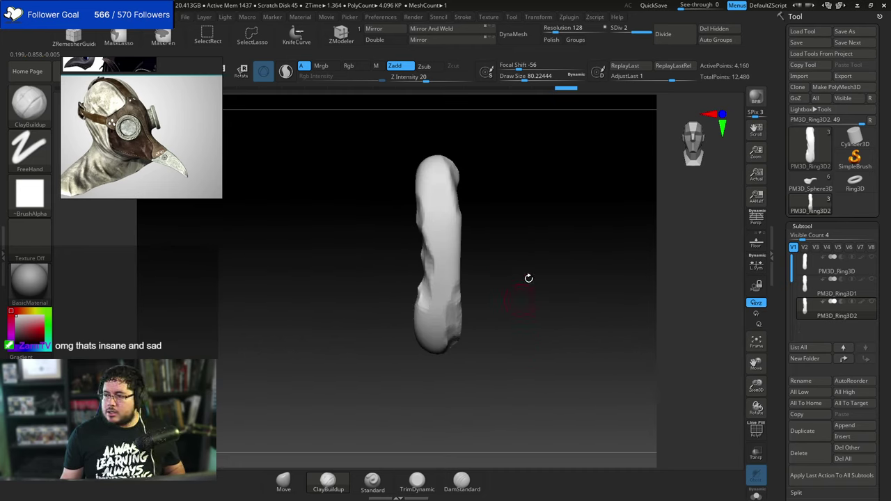
{"action": "right_click_drag", "start_coordinate": [498, 264], "coordinate": [513, 270], "text": "ctrl"}
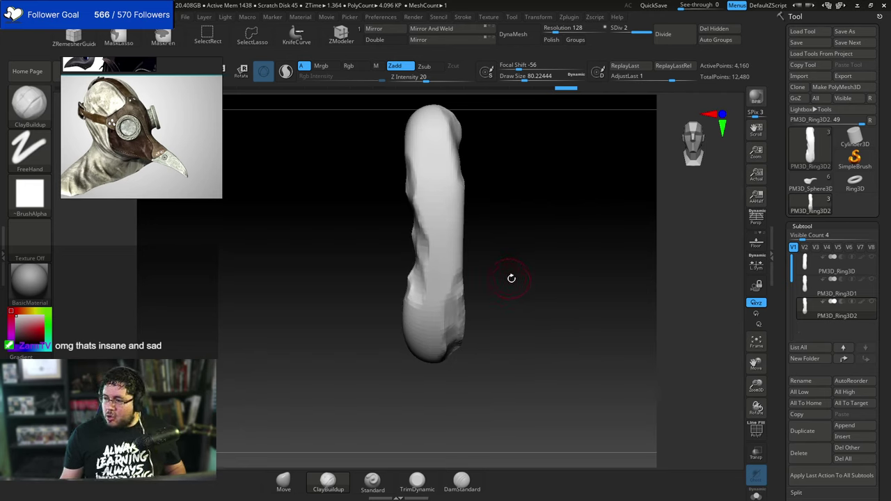
{"action": "right_click_drag", "start_coordinate": [511, 278], "coordinate": [505, 263], "text": "ctrl"}
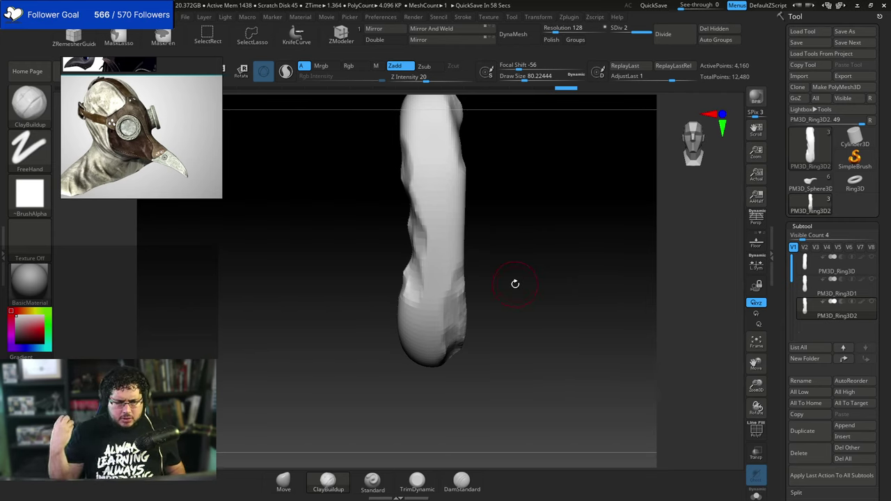
{"action": "right_click_drag", "start_coordinate": [525, 247], "coordinate": [528, 271], "text": "alt"}
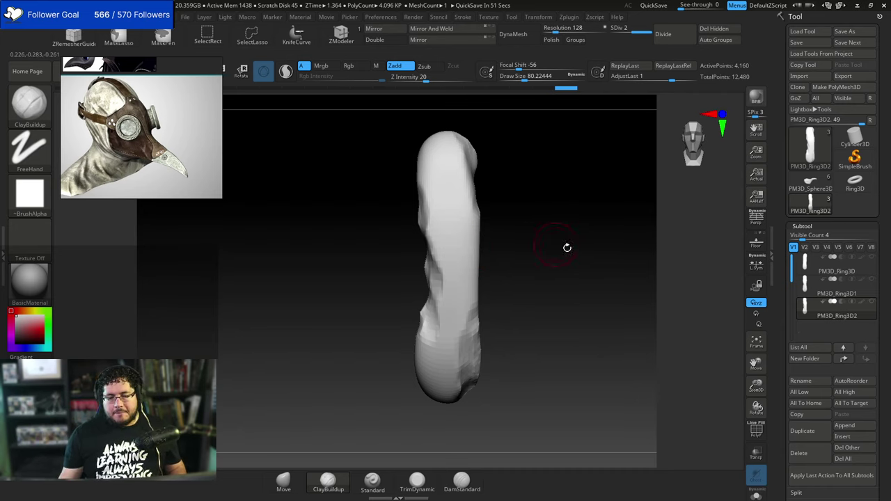
Rename the original stitch subtool as STITCHA.
{"action": "left_click", "coordinate": [842, 272]}
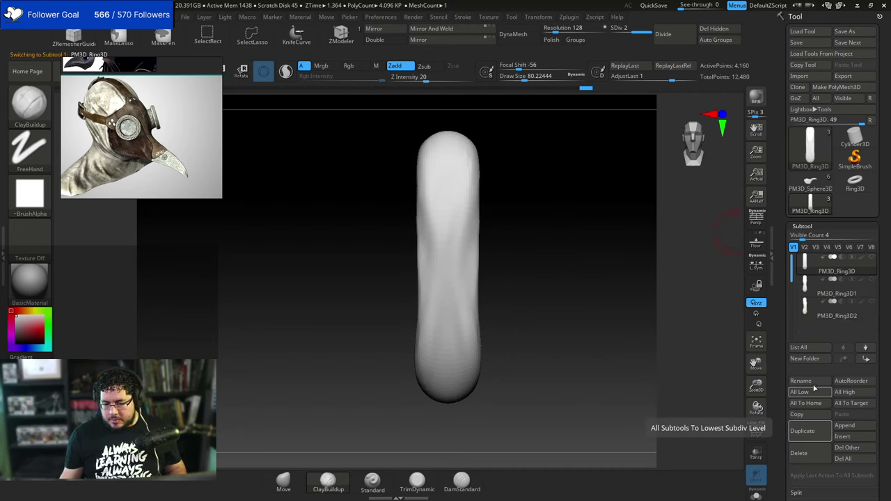
{"action": "left_click", "coordinate": [816, 382]}
{"action": "key", "text": "Escape"}
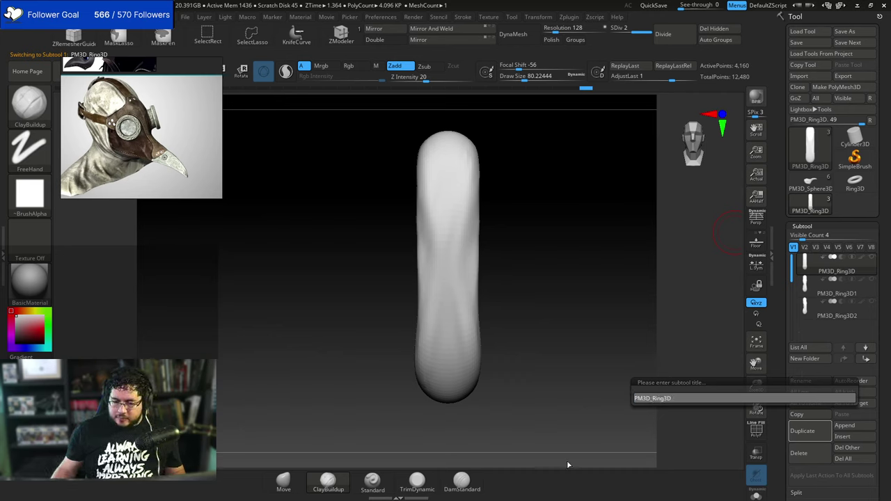
{"action": "left_click", "coordinate": [721, 402]}
{"action": "type", "text": "STITCHA"}
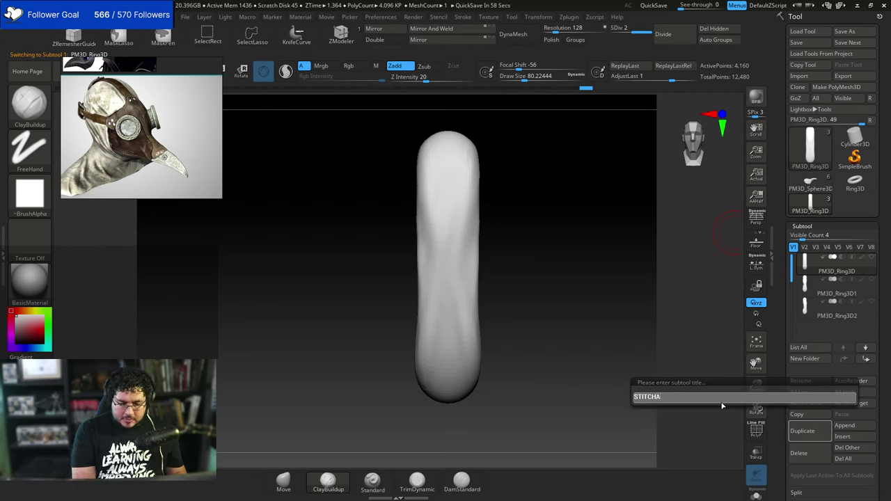
{"action": "key", "text": "Return"}
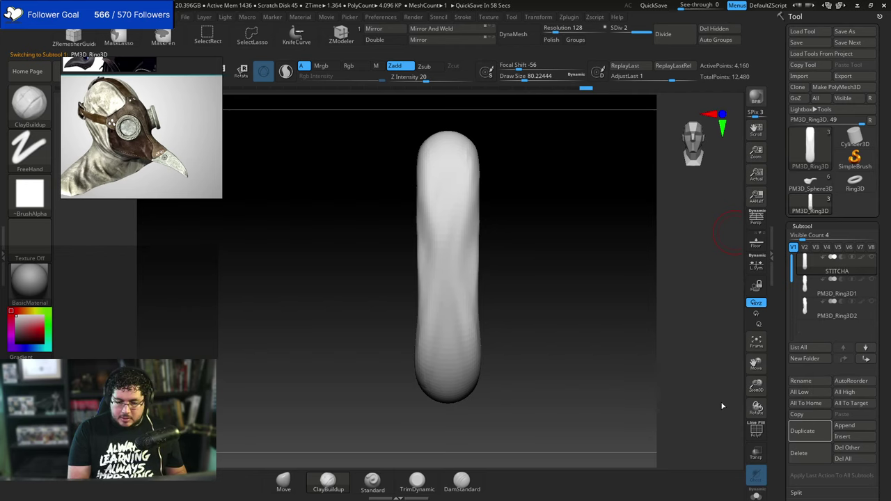
Select the second stitch subtool and rename it as STITCHB.
{"action": "left_click", "coordinate": [817, 292]}
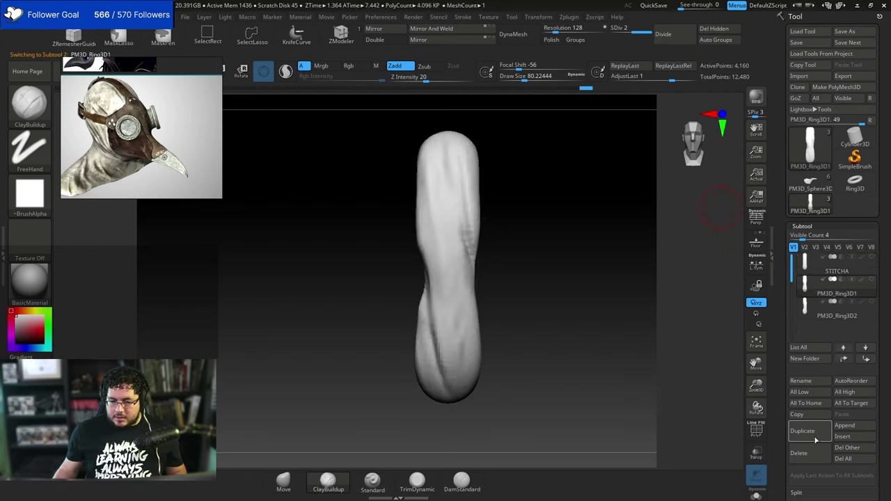
{"action": "left_click", "coordinate": [805, 386]}
{"action": "type", "text": "STITCH"}
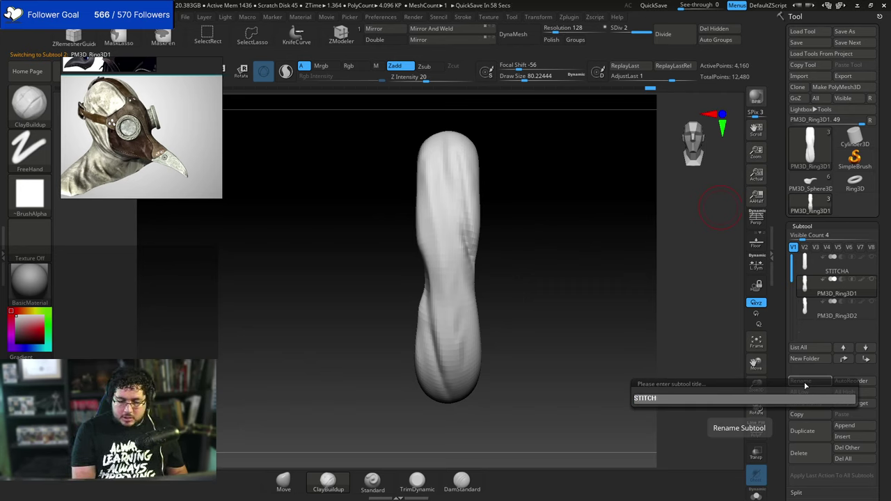
{"action": "type", "text": "B"}
{"action": "key", "text": "Return"}
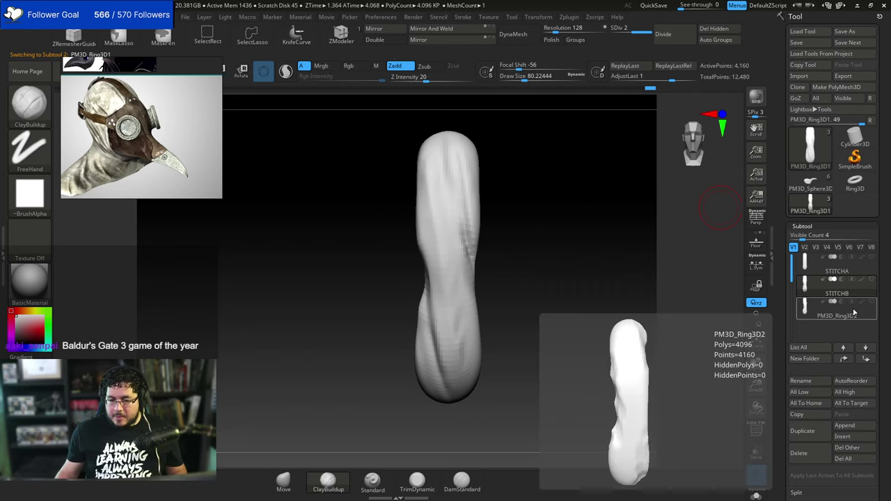
Select the third stitch subtool and rename it as STITCHC.
{"action": "left_click", "coordinate": [853, 313]}
{"action": "left_click", "coordinate": [801, 382]}
{"action": "type", "text": "ST"}
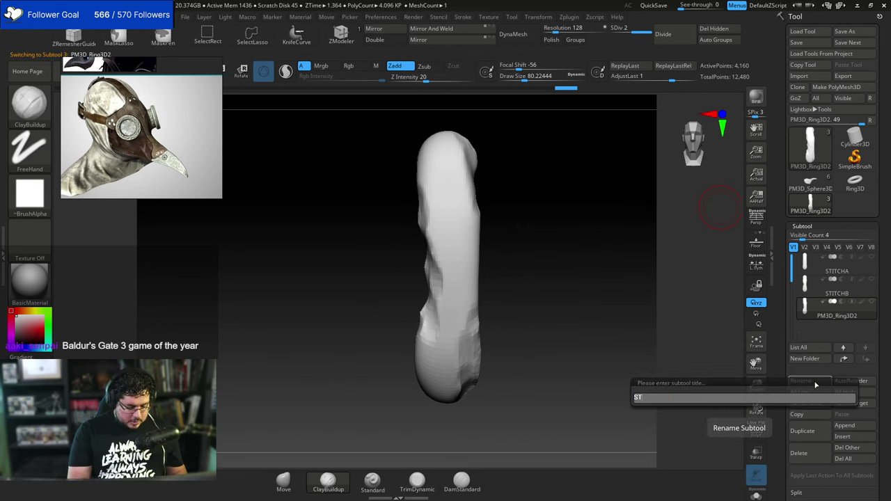
{"action": "type", "text": "ITCJ"}
{"action": "key", "text": "BackSpace"}
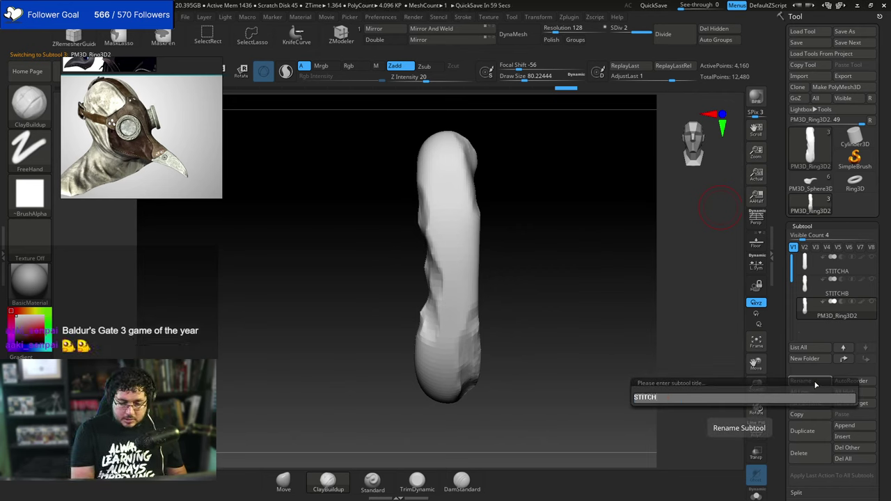
{"action": "type", "text": "HC"}
{"action": "key", "text": "Return"}
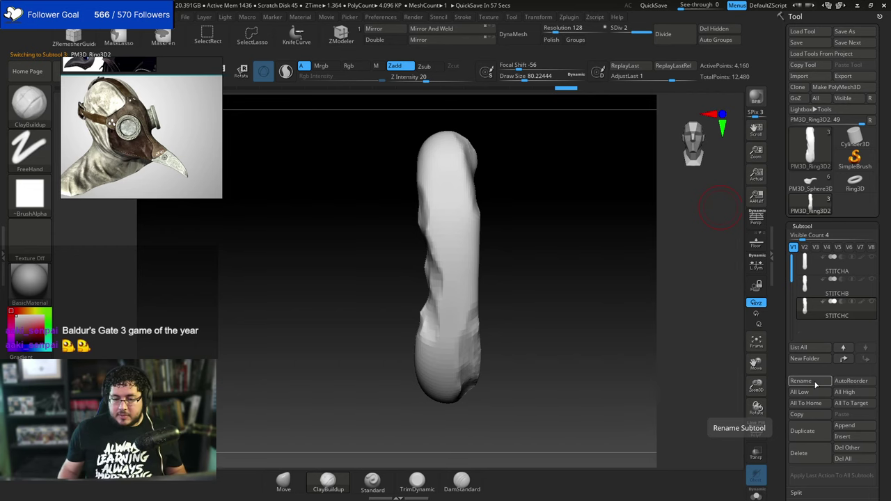
Create an InsertMultiMesh brush from the three stitch subtools.
{"action": "key", "text": "b"}
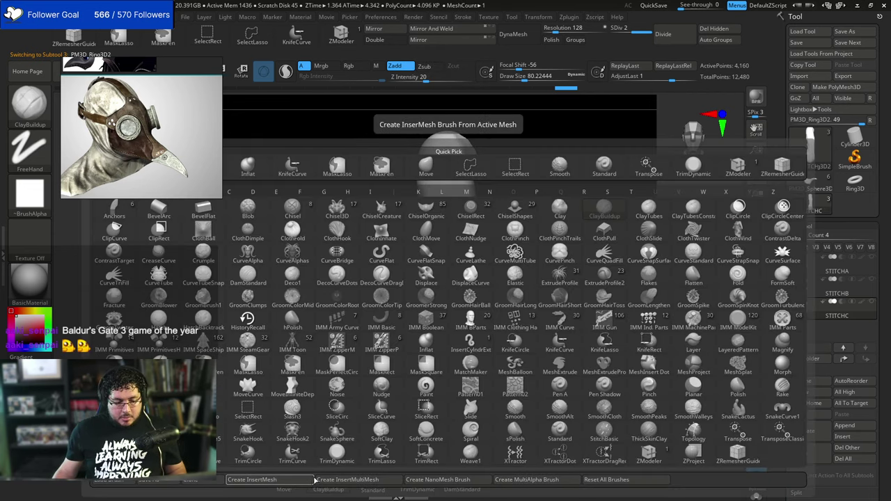
{"action": "left_click", "coordinate": [341, 480]}
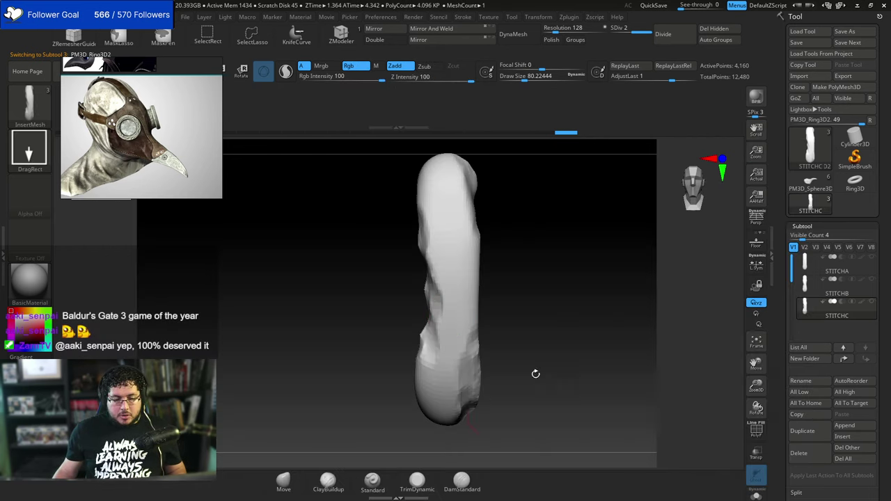
{"action": "right_click_drag", "start_coordinate": [147, 117], "coordinate": [149, 225]}
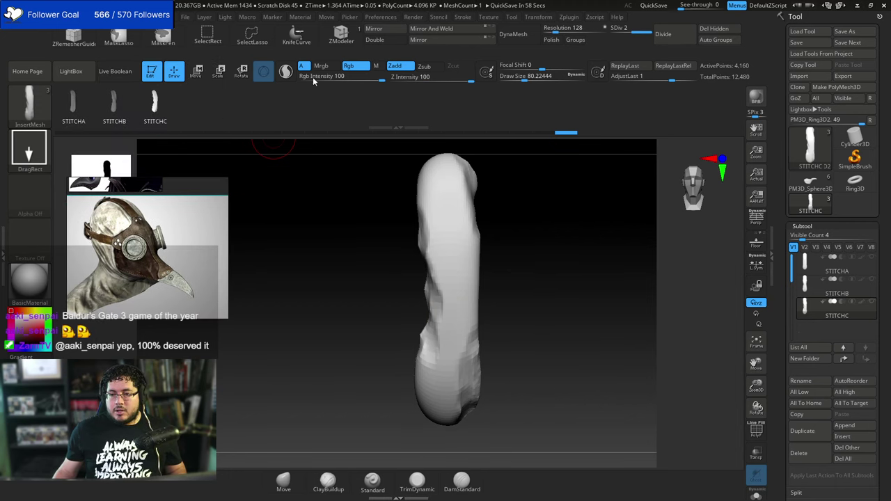
Start saving the new insert brush as a preset and go to the Manneuqin folder on the Desktop.
{"action": "left_click", "coordinate": [29, 148]}
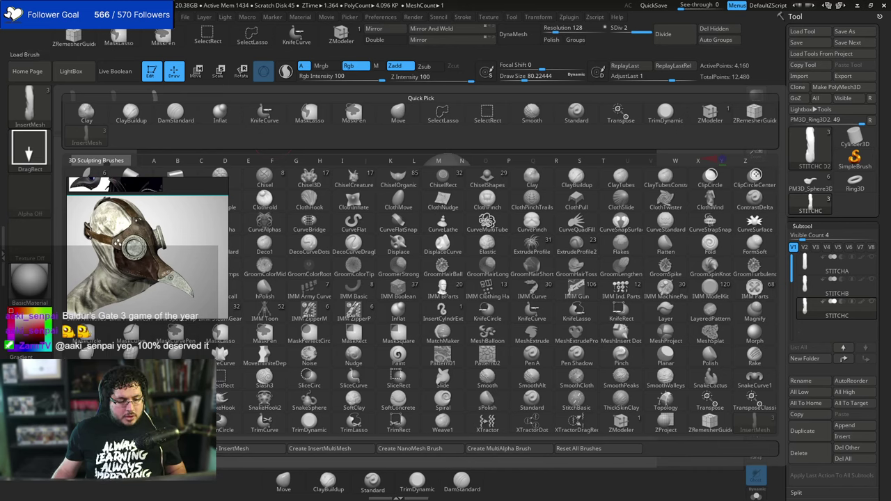
{"action": "left_click", "coordinate": [395, 67]}
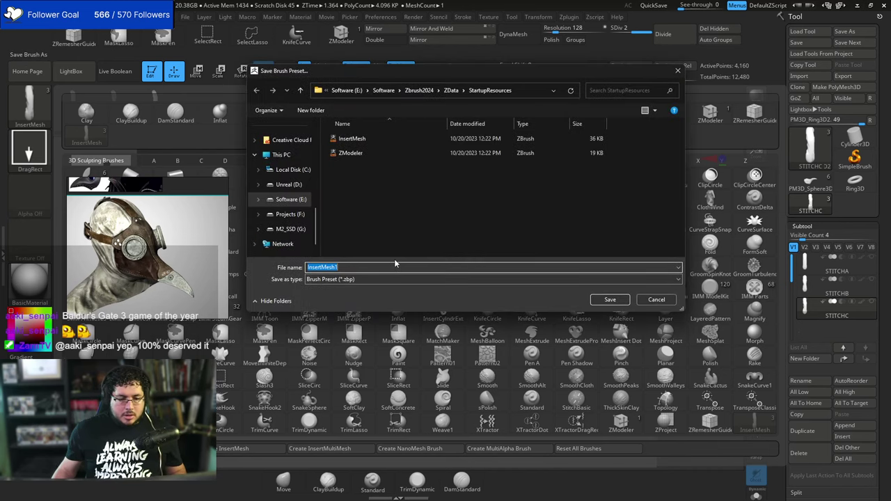
{"action": "scroll", "coordinate": [268, 187], "scroll_direction": "up", "scroll_amount": 5}
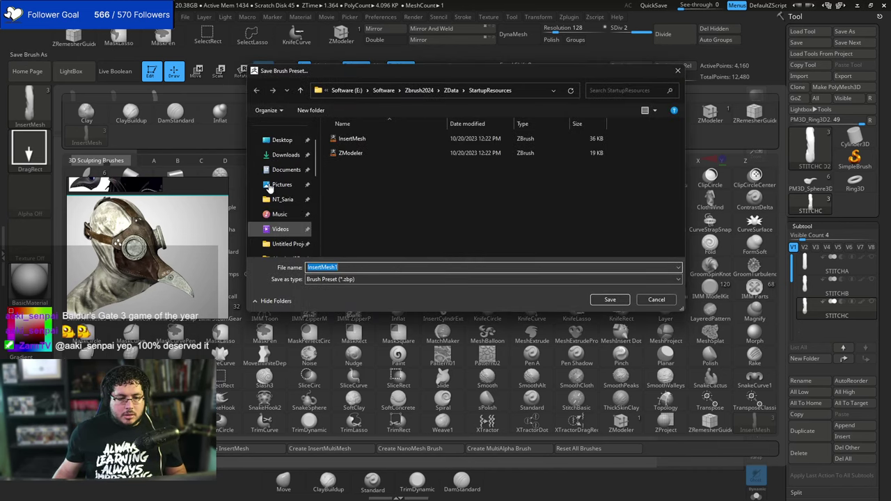
{"action": "left_click", "coordinate": [279, 188]}
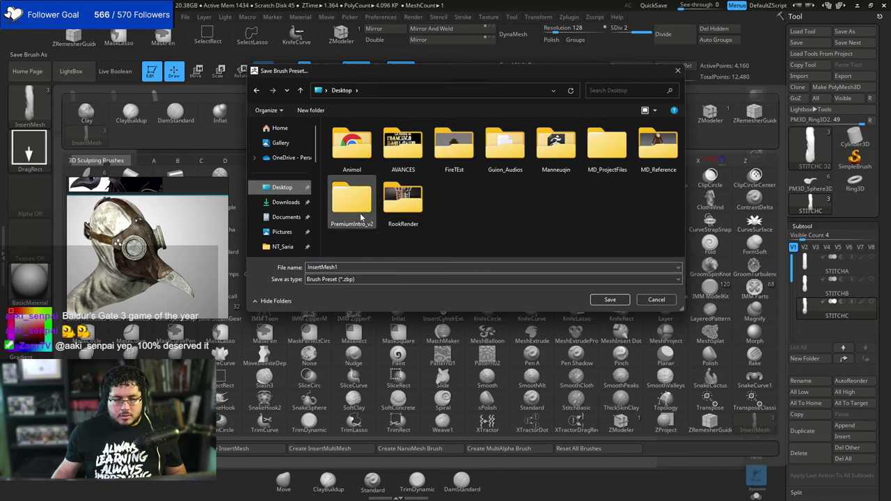
{"action": "left_click", "coordinate": [562, 158]}
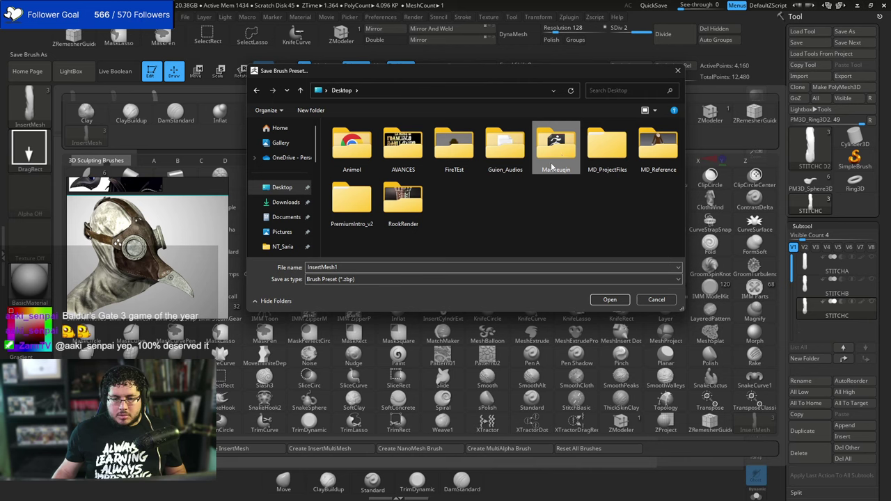
{"action": "double_click", "coordinate": [554, 159]}
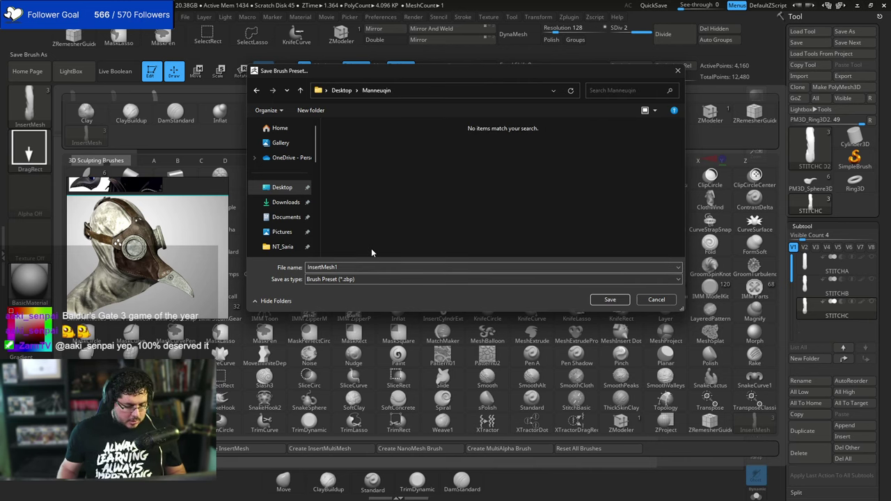
Name the brush preset MaskStitch and save it.
{"action": "left_click", "coordinate": [378, 269]}
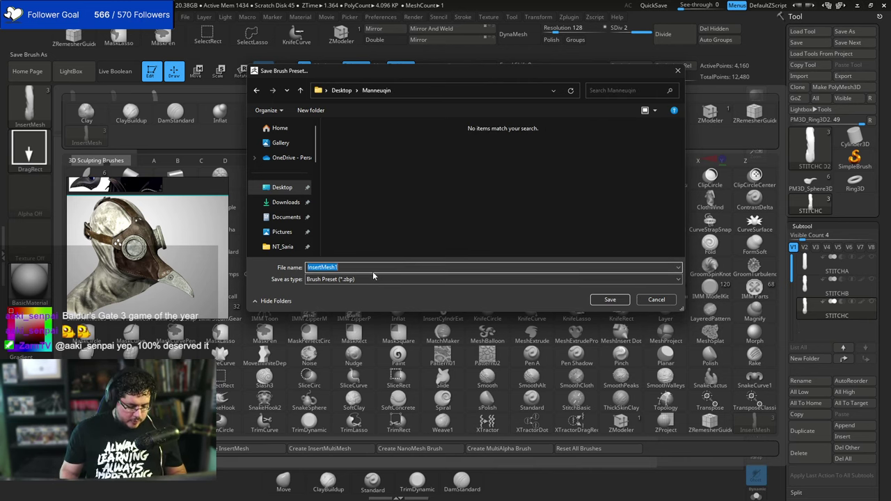
{"action": "type", "text": "mASKS"}
{"action": "key", "text": "BackSpace"}
{"action": "key", "text": "BackSpace"}
{"action": "key", "text": "BackSpace"}
{"action": "key", "text": "BackSpace"}
{"action": "key", "text": "BackSpace"}
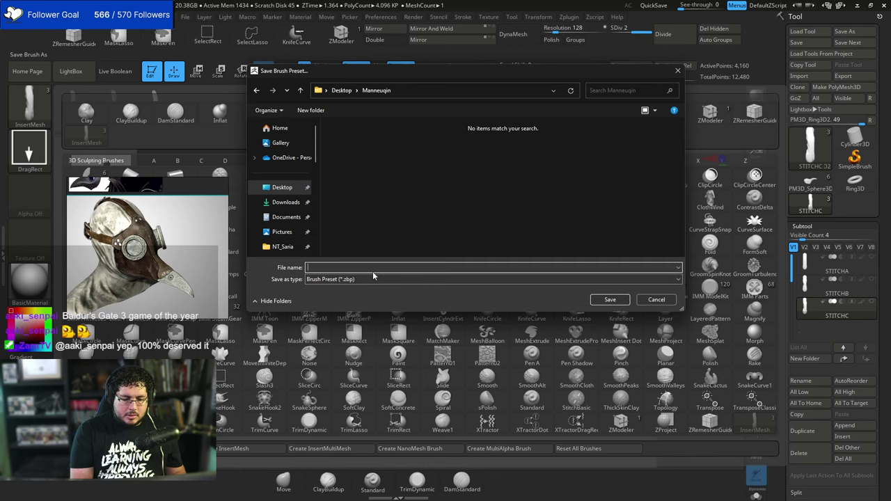
{"action": "type", "text": "MaskS"}
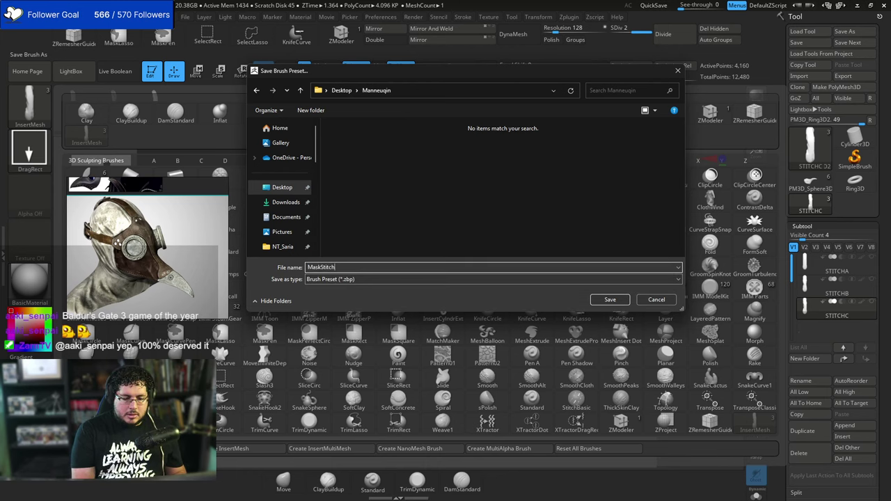
{"action": "type", "text": "titch"}
{"action": "key", "text": "Return"}
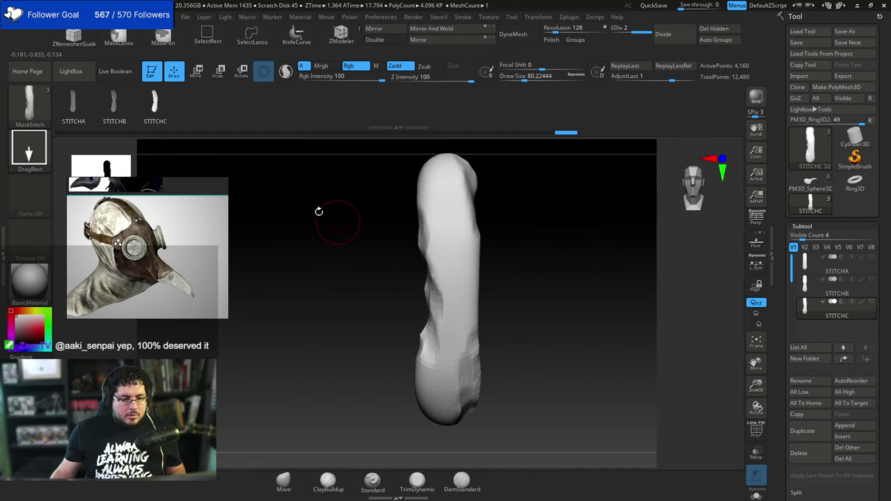
Switch back to the plague doctor mask tool and append a sphere as a new subtool.
{"action": "left_click", "coordinate": [815, 186]}
{"action": "left_click_drag", "start_coordinate": [574, 297], "coordinate": [642, 227]}
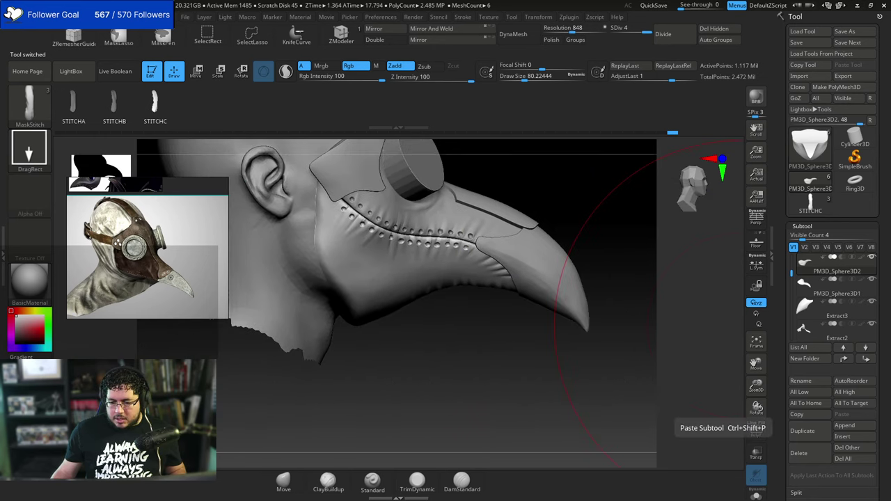
{"action": "left_click_drag", "start_coordinate": [882, 422], "coordinate": [883, 245]}
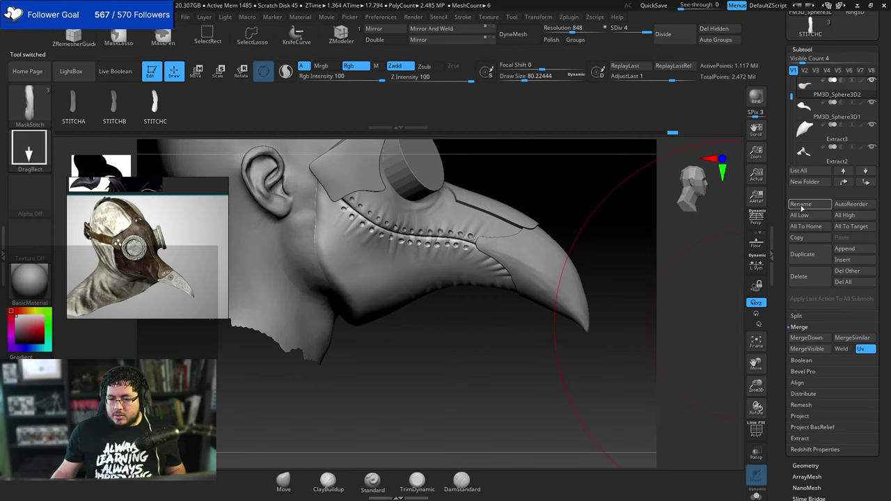
{"action": "left_click", "coordinate": [843, 251]}
{"action": "left_click", "coordinate": [443, 302]}
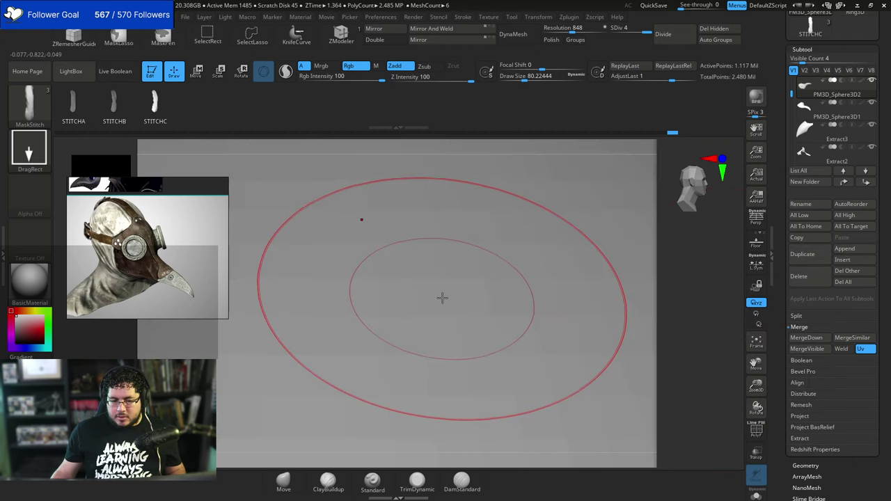
Select the appended sphere, scale it down and move it up so it is hidden inside the head.
{"action": "left_click_drag", "start_coordinate": [690, 338], "coordinate": [671, 209], "text": "alt"}
{"action": "key", "text": "w"}
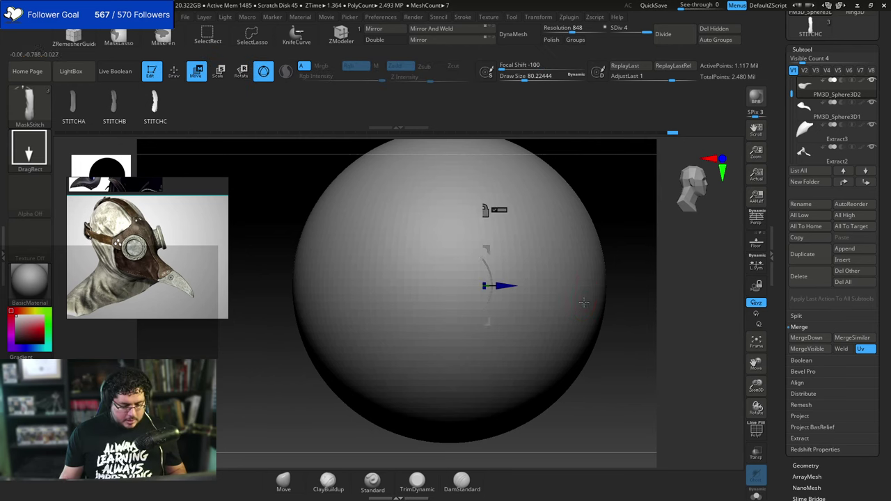
{"action": "left_click", "coordinate": [553, 254], "text": "alt"}
{"action": "left_click_drag", "start_coordinate": [452, 288], "coordinate": [277, 272]}
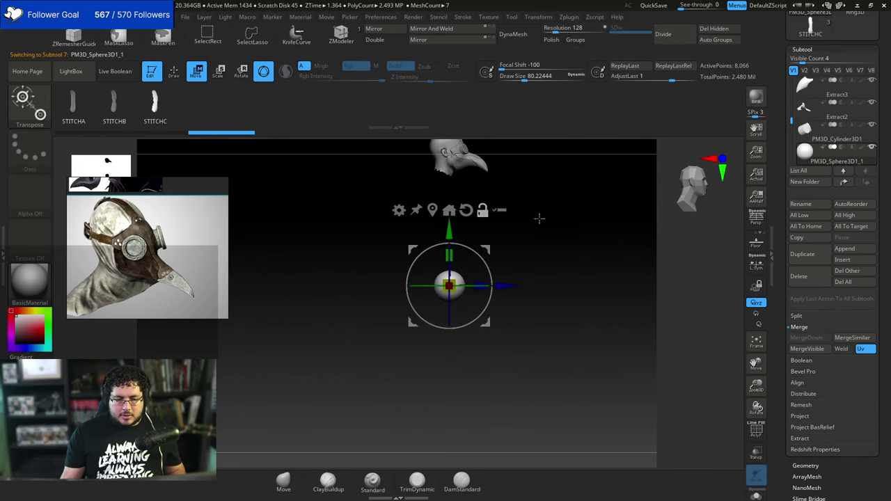
{"action": "left_click_drag", "start_coordinate": [539, 219], "coordinate": [541, 323], "text": "alt"}
{"action": "left_click_drag", "start_coordinate": [444, 306], "coordinate": [443, 132]}
{"action": "left_click_drag", "start_coordinate": [563, 214], "coordinate": [583, 403], "text": "alt"}
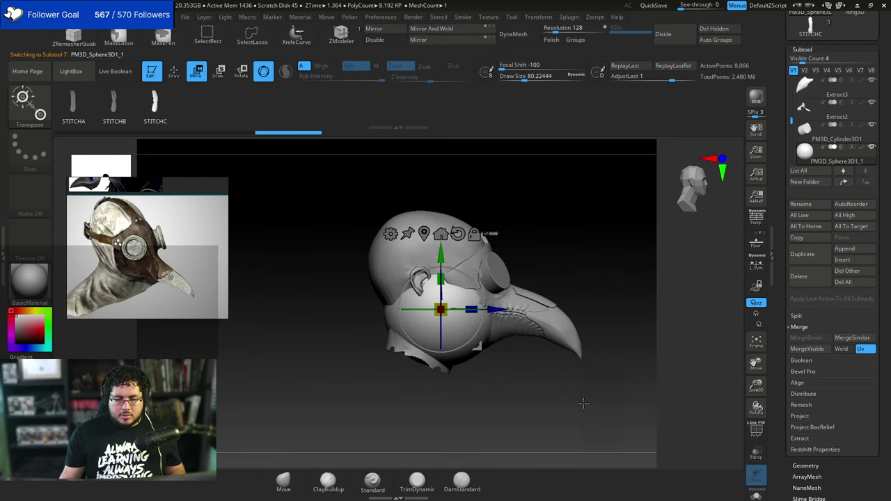
{"action": "left_click_drag", "start_coordinate": [440, 310], "coordinate": [422, 311]}
Reduce the draw size to about 3.67 and insert a STITCHC piece across the first pair of holes on the beak seam.
{"action": "left_click_drag", "start_coordinate": [552, 227], "coordinate": [556, 302], "text": "alt"}
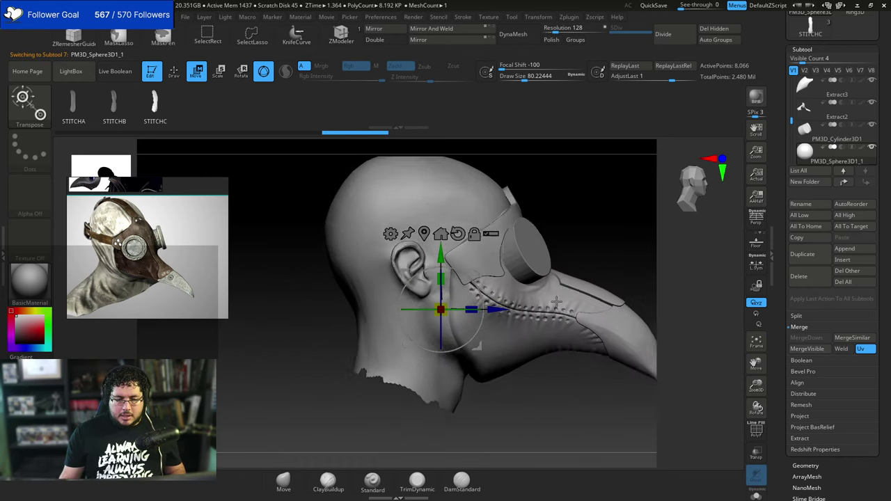
{"action": "mouse_move", "coordinate": [596, 210]}
{"action": "left_mouse_down", "text": "alt"}
{"action": "mouse_move", "coordinate": [539, 216]}
{"action": "mouse_move", "coordinate": [543, 334]}
{"action": "left_mouse_up", "text": "alt"}
{"action": "mouse_move", "coordinate": [640, 188]}
{"action": "left_mouse_down", "text": "alt"}
{"action": "mouse_move", "coordinate": [612, 188]}
{"action": "mouse_move", "coordinate": [512, 226]}
{"action": "left_mouse_up", "text": "alt"}
{"action": "key", "text": "q"}
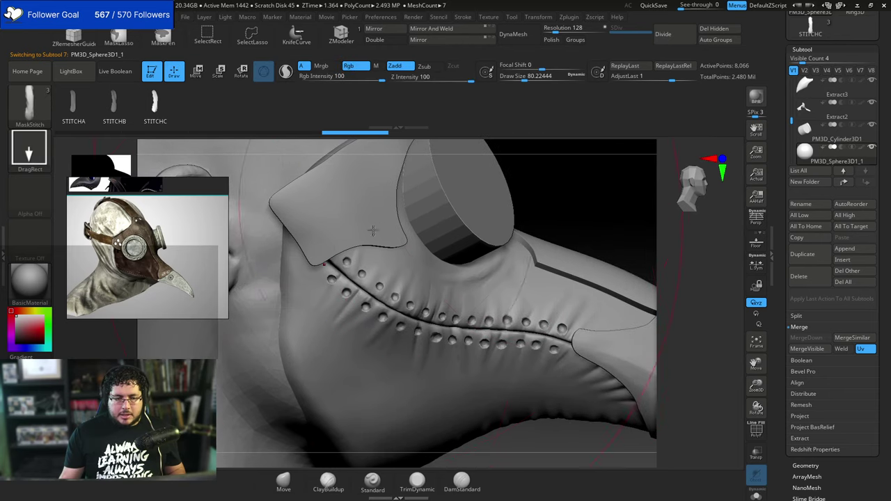
{"action": "left_click_drag", "start_coordinate": [550, 197], "coordinate": [512, 272], "text": "alt"}
{"action": "key", "text": "space"}
{"action": "left_click_drag", "start_coordinate": [563, 211], "coordinate": [537, 203]}
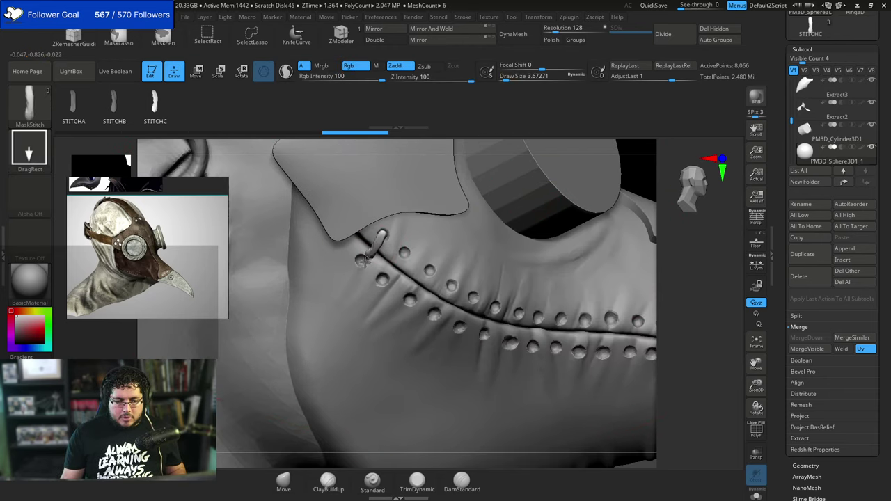
{"action": "left_click_drag", "start_coordinate": [366, 259], "coordinate": [364, 260]}
Move and rotate the first stitch so both its ends sit in the first pair of holes.
{"action": "key", "text": "w"}
{"action": "left_click_drag", "start_coordinate": [403, 202], "coordinate": [400, 207]}
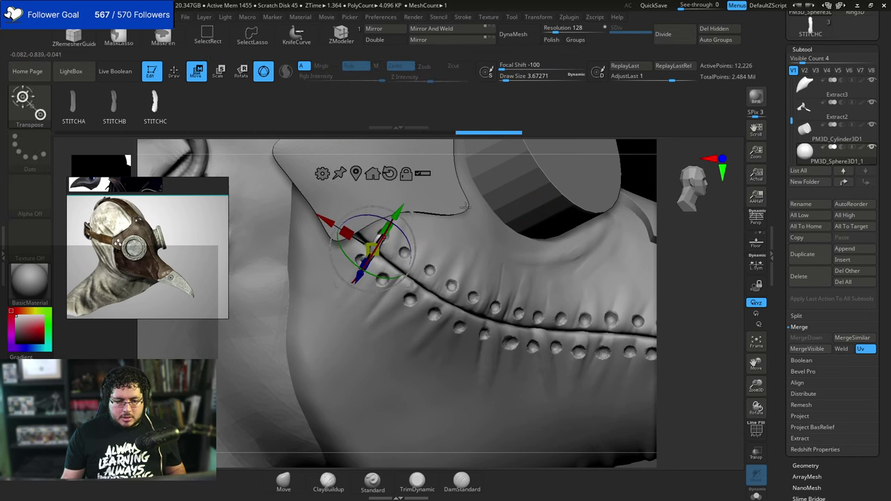
{"action": "left_click_drag", "start_coordinate": [709, 255], "coordinate": [635, 323]}
{"action": "left_click_drag", "start_coordinate": [412, 249], "coordinate": [409, 238]}
{"action": "left_click_drag", "start_coordinate": [407, 203], "coordinate": [408, 200]}
{"action": "left_click_drag", "start_coordinate": [596, 181], "coordinate": [558, 166]}
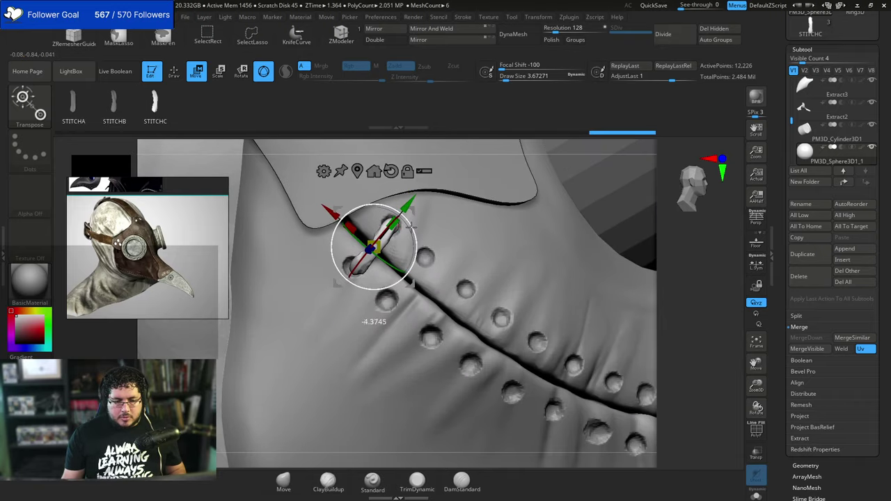
{"action": "left_click_drag", "start_coordinate": [411, 225], "coordinate": [411, 224]}
{"action": "left_click_drag", "start_coordinate": [332, 213], "coordinate": [330, 212]}
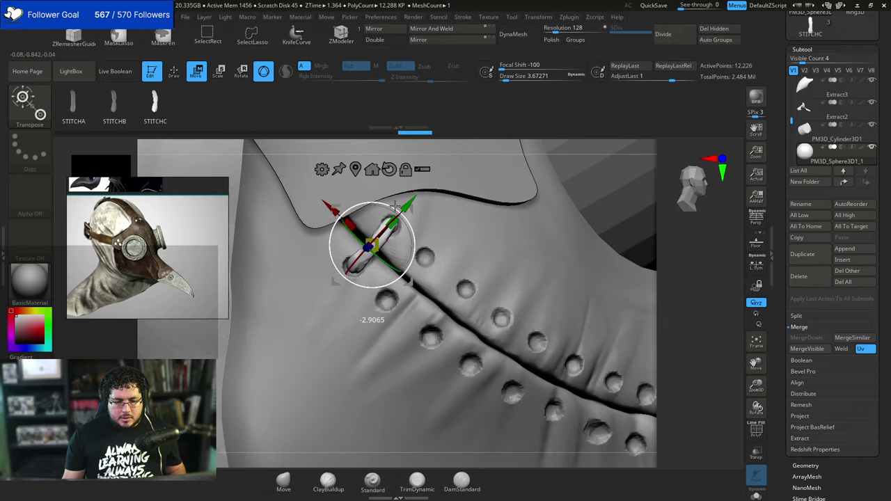
{"action": "left_click_drag", "start_coordinate": [395, 207], "coordinate": [395, 206]}
{"action": "left_click_drag", "start_coordinate": [375, 248], "coordinate": [377, 248]}
Insert a second STITCHC piece across the seam, several holes further along the beak.
{"action": "key", "text": "q"}
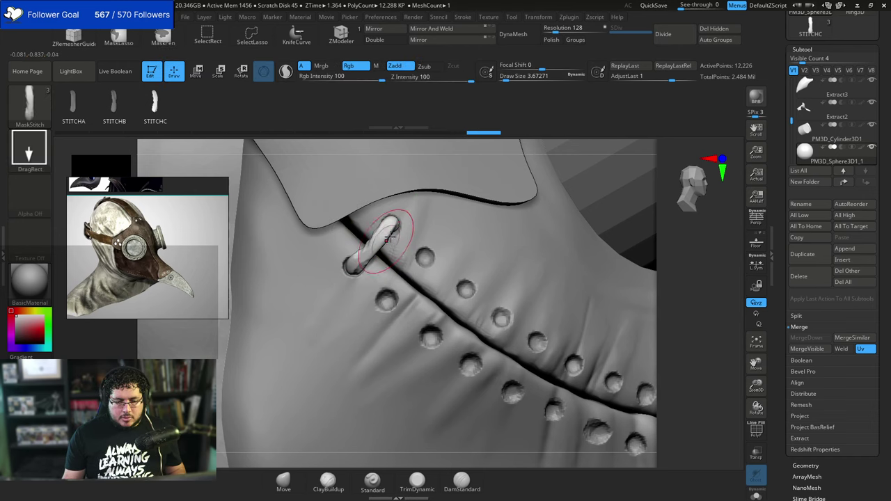
{"action": "left_click_drag", "start_coordinate": [708, 320], "coordinate": [647, 228], "text": "alt"}
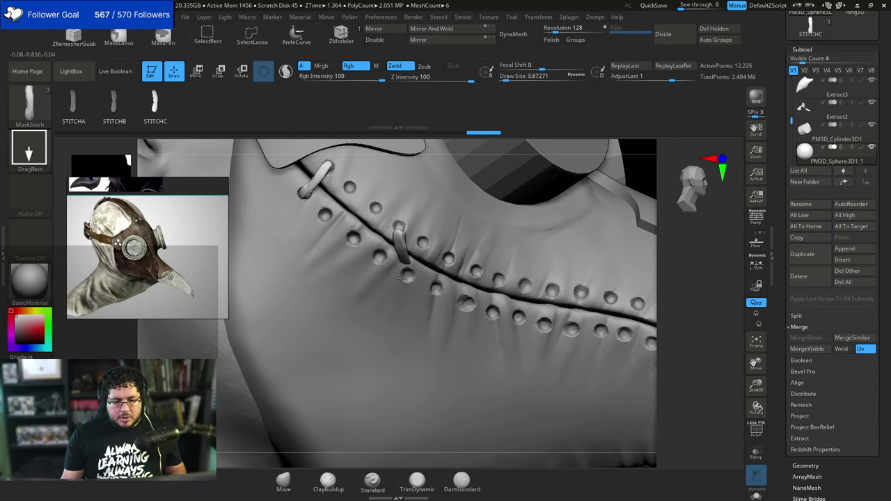
{"action": "left_click_drag", "start_coordinate": [399, 280], "coordinate": [400, 280]}
Rotate and move the second stitch so it bridges the seam and its ends sink into the opposing holes.
{"action": "left_click_drag", "start_coordinate": [693, 283], "coordinate": [646, 320]}
{"action": "key", "text": "e"}
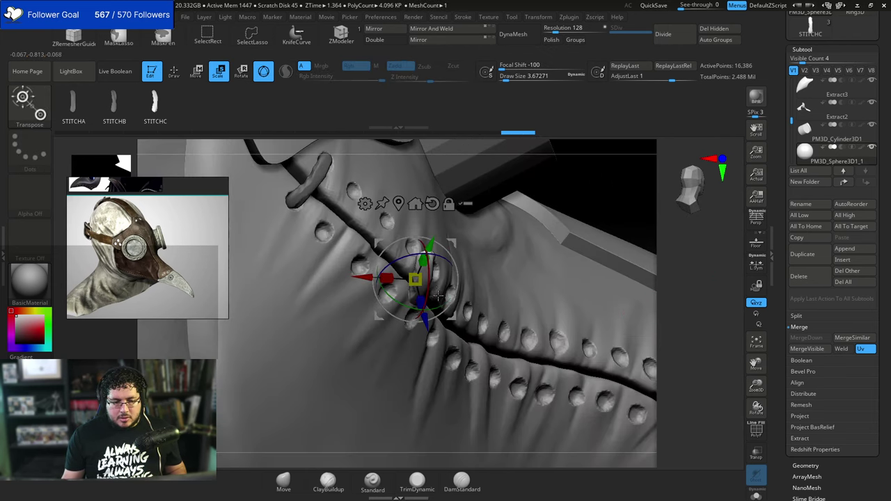
{"action": "left_click_drag", "start_coordinate": [430, 276], "coordinate": [431, 269]}
{"action": "left_click_drag", "start_coordinate": [419, 234], "coordinate": [420, 234]}
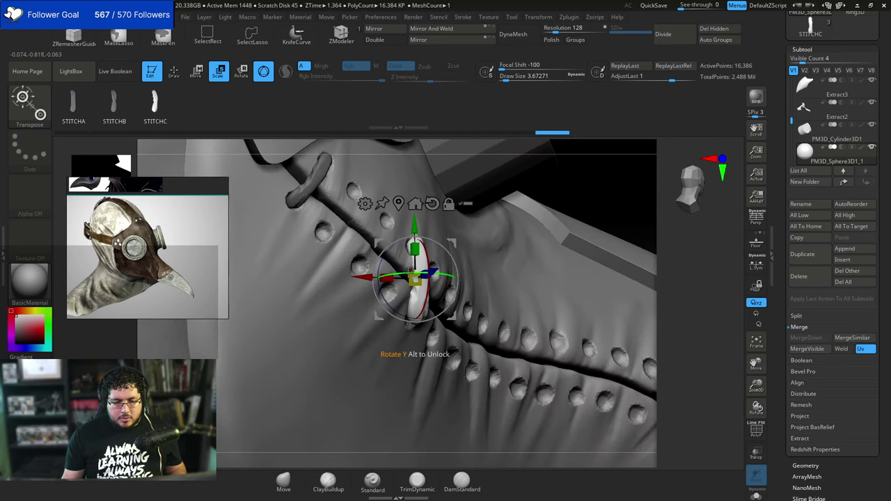
{"action": "left_click_drag", "start_coordinate": [401, 279], "coordinate": [397, 254]}
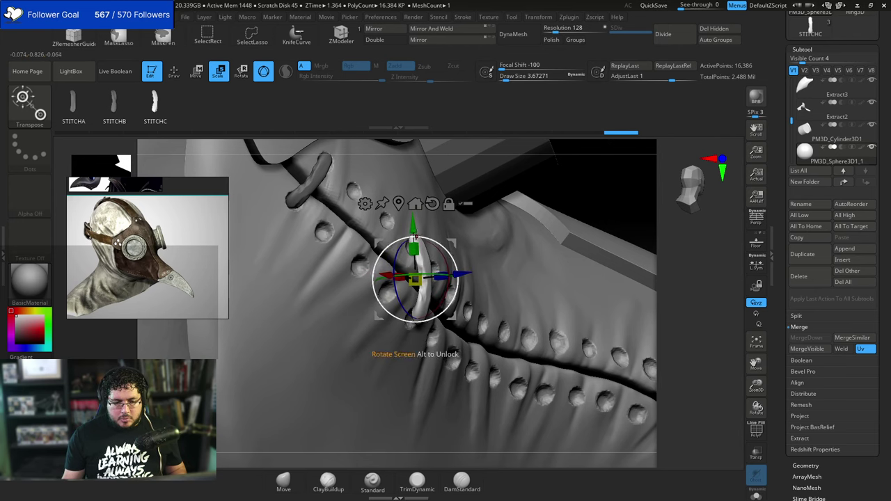
{"action": "left_click_drag", "start_coordinate": [449, 270], "coordinate": [450, 277]}
{"action": "left_click_drag", "start_coordinate": [413, 230], "coordinate": [413, 236]}
{"action": "left_click_drag", "start_coordinate": [572, 182], "coordinate": [530, 246]}
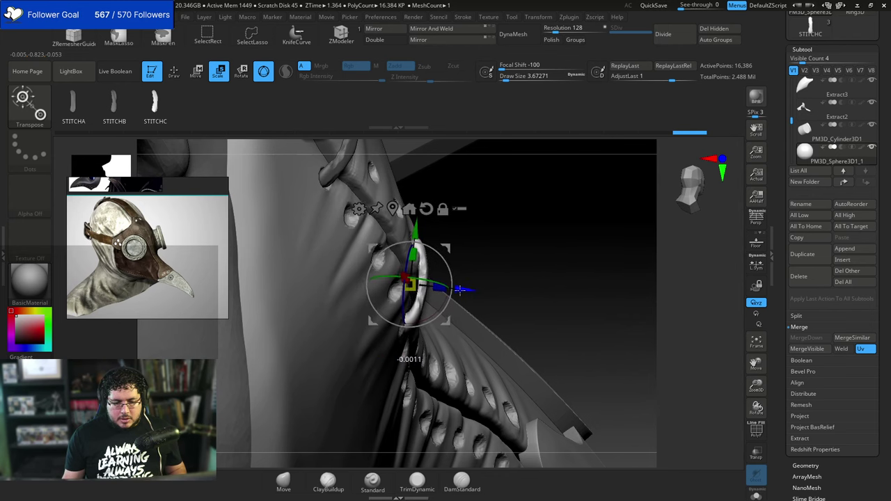
{"action": "right_click_drag", "start_coordinate": [536, 268], "coordinate": [462, 248]}
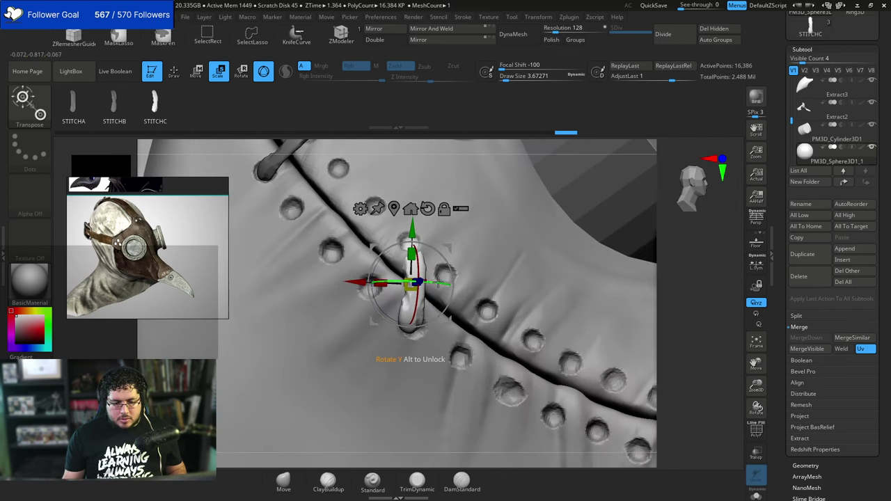
{"action": "mouse_move", "coordinate": [680, 299]}
{"action": "right_mouse_down"}
{"action": "mouse_move", "coordinate": [539, 296]}
{"action": "mouse_move", "coordinate": [457, 250]}
{"action": "right_mouse_up"}
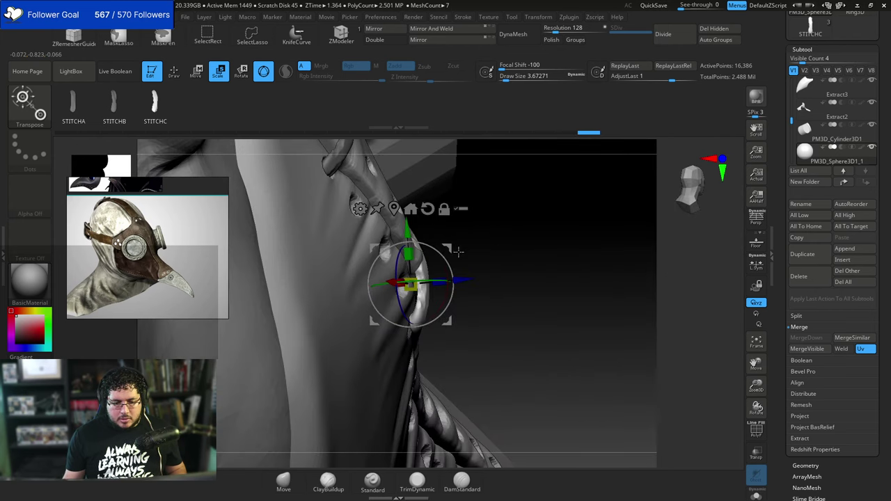
Bend the ends of the selected steep stitch into their holes across the seam using the Move brush at Draw Size about 8.4.
{"action": "key", "text": "q"}
{"action": "key", "text": "b"}
{"action": "key", "text": "m"}
{"action": "key", "text": "v"}
{"action": "key", "text": "space"}
{"action": "key", "text": "space"}
{"action": "left_click_drag", "start_coordinate": [422, 282], "coordinate": [429, 280]}
{"action": "key", "text": "space"}
{"action": "left_click_drag", "start_coordinate": [413, 304], "coordinate": [417, 304]}
{"action": "right_click_drag", "start_coordinate": [408, 310], "coordinate": [422, 279]}
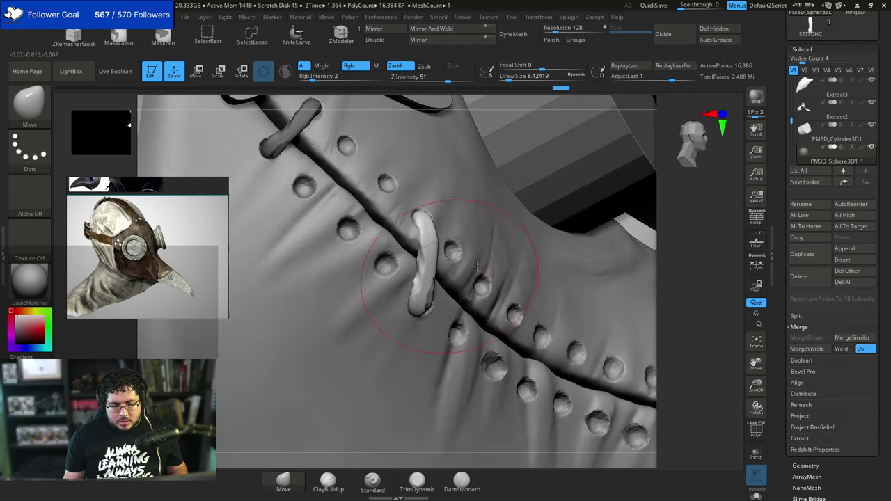
{"action": "left_click_drag", "start_coordinate": [678, 264], "coordinate": [650, 236]}
{"action": "left_click_drag", "start_coordinate": [425, 311], "coordinate": [430, 308]}
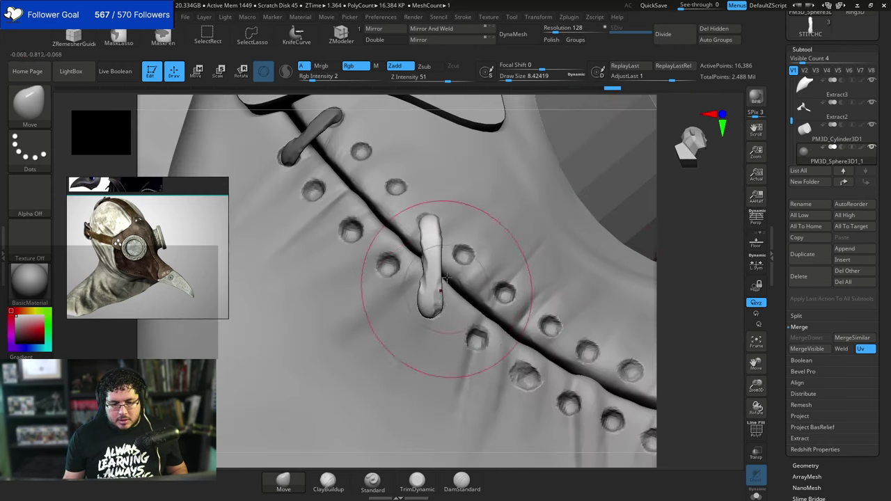
{"action": "left_click_drag", "start_coordinate": [438, 233], "coordinate": [443, 226]}
Insert a STITCHB mesh with the MaskStitch brush, crossing the steep stitch on the cheek seam.
{"action": "mouse_move", "coordinate": [673, 295]}
{"action": "left_mouse_down", "text": "alt"}
{"action": "mouse_move", "coordinate": [681, 275]}
{"action": "mouse_move", "coordinate": [640, 263]}
{"action": "mouse_move", "coordinate": [591, 274]}
{"action": "left_mouse_up", "text": "alt"}
{"action": "key", "text": "b"}
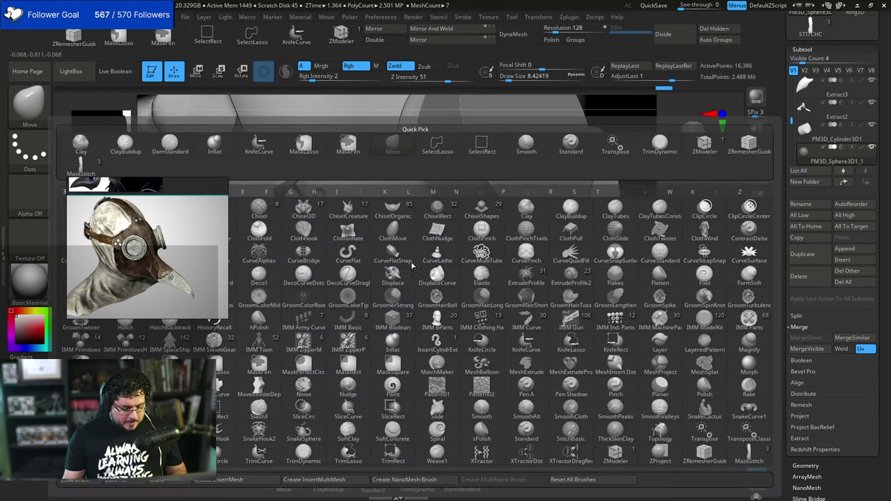
{"action": "left_click", "coordinate": [80, 165]}
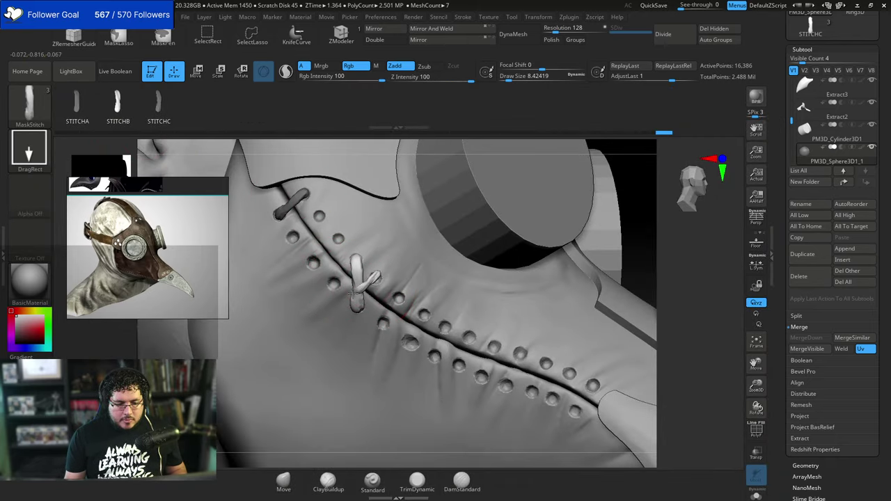
{"action": "left_click_drag", "start_coordinate": [346, 287], "coordinate": [346, 289]}
{"action": "left_click_drag", "start_coordinate": [681, 263], "coordinate": [602, 279]}
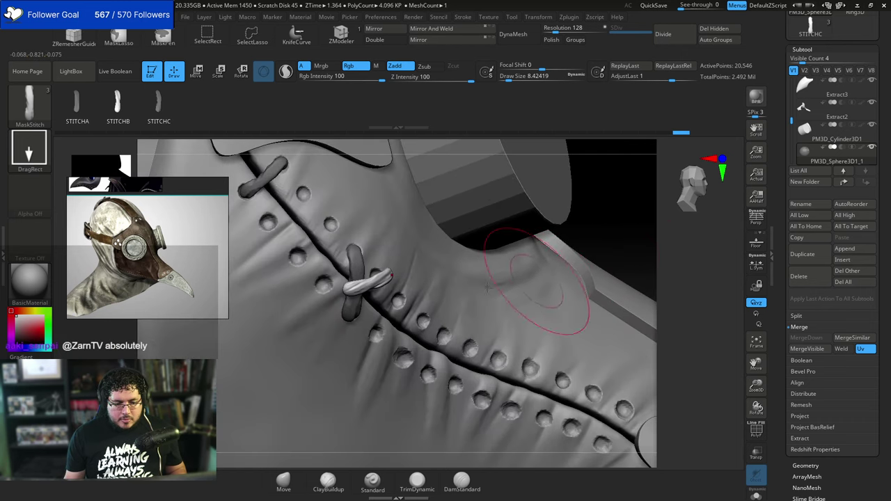
Reposition the new crossing stitch so it passes beneath the steep stitch and lines up with its two holes.
{"action": "key", "text": "w"}
{"action": "left_click_drag", "start_coordinate": [407, 269], "coordinate": [395, 273]}
{"action": "left_click_drag", "start_coordinate": [583, 211], "coordinate": [583, 302]}
{"action": "left_click_drag", "start_coordinate": [400, 304], "coordinate": [349, 307]}
{"action": "left_click_drag", "start_coordinate": [529, 285], "coordinate": [463, 268]}
{"action": "left_click_drag", "start_coordinate": [336, 239], "coordinate": [336, 235]}
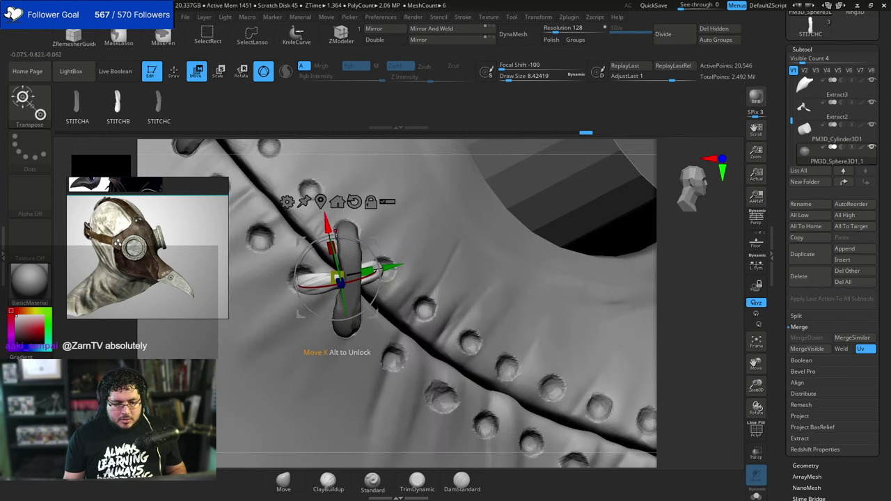
{"action": "left_click_drag", "start_coordinate": [343, 276], "coordinate": [304, 282]}
Shape the crossing stitch with the Move brush at Draw Size about 7.5, pulling its ends into the holes.
{"action": "key", "text": "q"}
{"action": "key", "text": "b"}
{"action": "key", "text": "m"}
{"action": "key", "text": "v"}
{"action": "key", "text": "space"}
{"action": "left_click_drag", "start_coordinate": [301, 259], "coordinate": [297, 257]}
{"action": "key", "text": "space"}
{"action": "left_click_drag", "start_coordinate": [386, 251], "coordinate": [400, 243]}
{"action": "left_click_drag", "start_coordinate": [673, 265], "coordinate": [708, 261]}
{"action": "right_click_drag", "start_coordinate": [357, 258], "coordinate": [349, 247]}
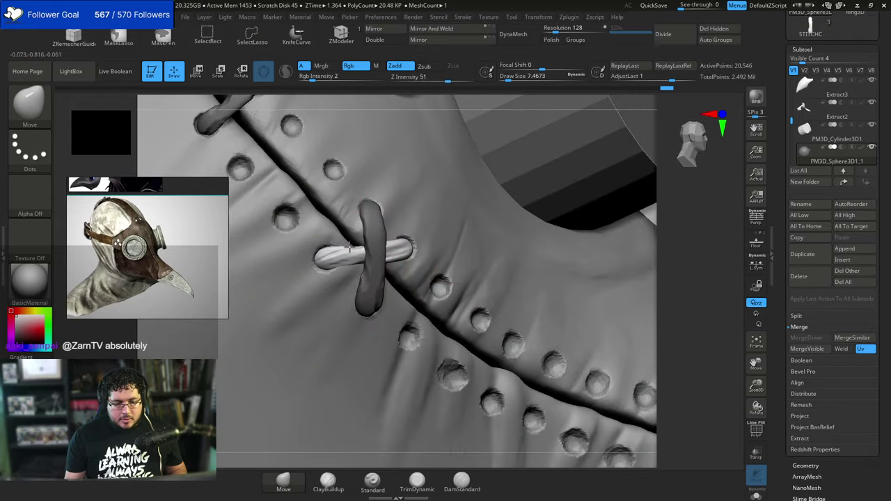
Insert a STITCHA mesh with the MaskStitch brush across the seam at the hole pair behind the crossed stitches.
{"action": "left_click_drag", "start_coordinate": [670, 241], "coordinate": [673, 273], "text": "alt"}
{"action": "key", "text": "b"}
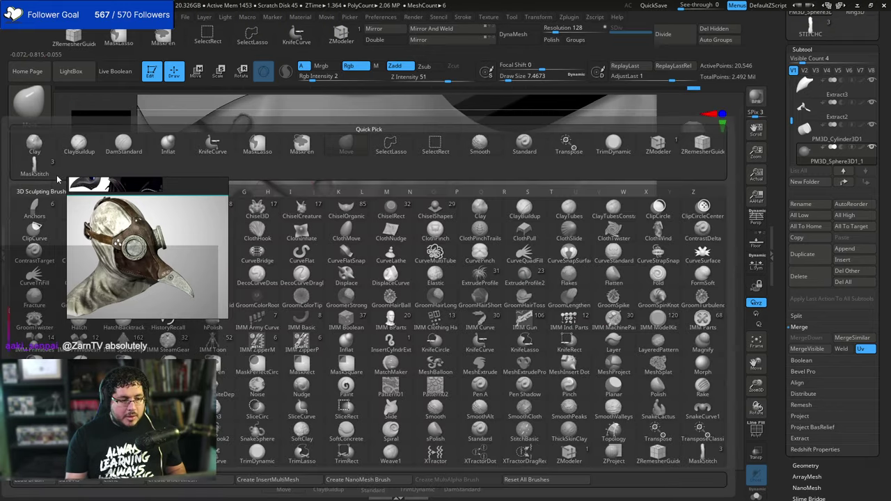
{"action": "left_click", "coordinate": [52, 173]}
{"action": "left_click", "coordinate": [73, 106]}
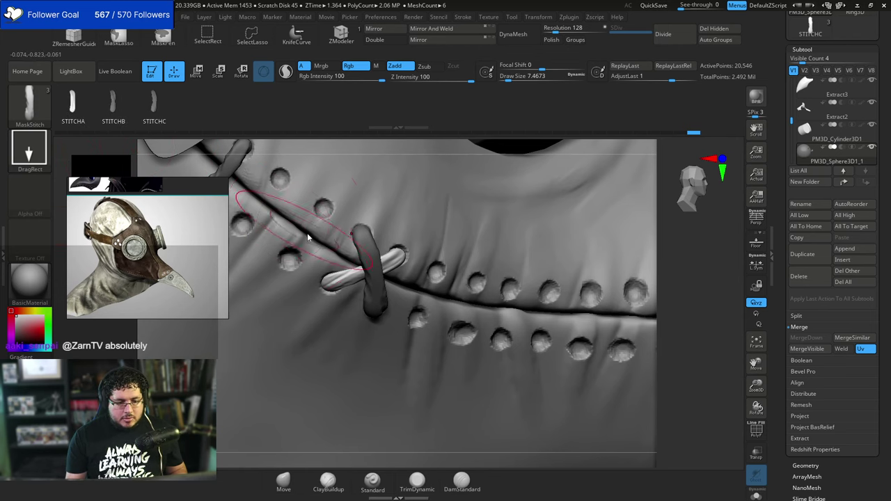
{"action": "left_click_drag", "start_coordinate": [312, 231], "coordinate": [286, 273]}
Rotate, scale and move the new stitch so both ends sit in their holes and it hugs the leather.
{"action": "left_click_drag", "start_coordinate": [721, 261], "coordinate": [692, 259]}
{"action": "key", "text": "e"}
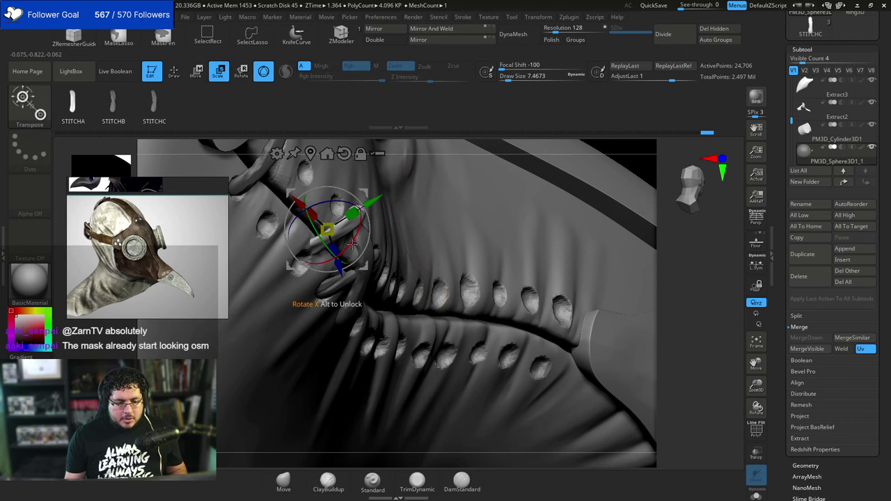
{"action": "left_click_drag", "start_coordinate": [352, 244], "coordinate": [357, 225]}
{"action": "left_click_drag", "start_coordinate": [365, 266], "coordinate": [357, 278]}
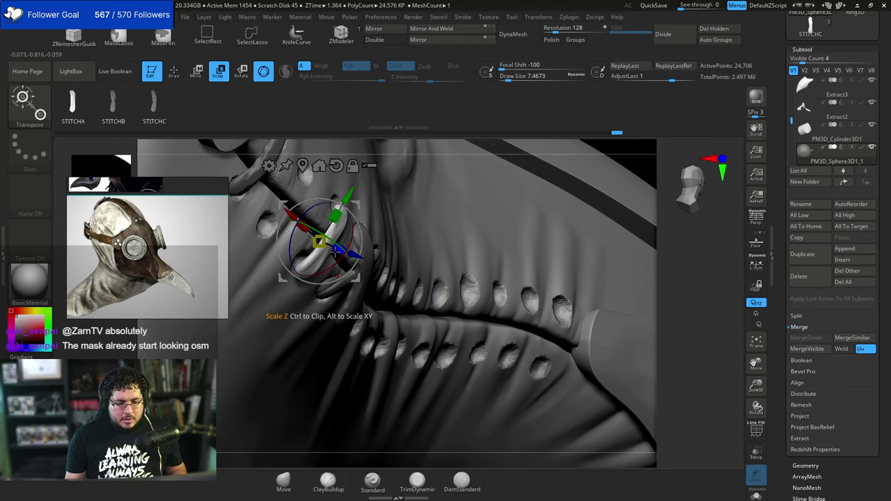
{"action": "left_click_drag", "start_coordinate": [689, 294], "coordinate": [727, 293]}
{"action": "left_click_drag", "start_coordinate": [371, 267], "coordinate": [358, 262]}
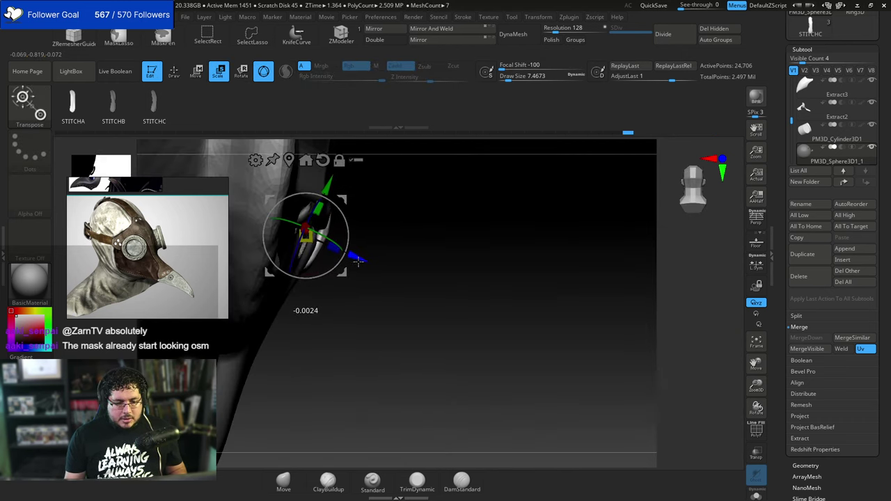
{"action": "left_click_drag", "start_coordinate": [474, 222], "coordinate": [408, 209]}
{"action": "key", "text": "q"}
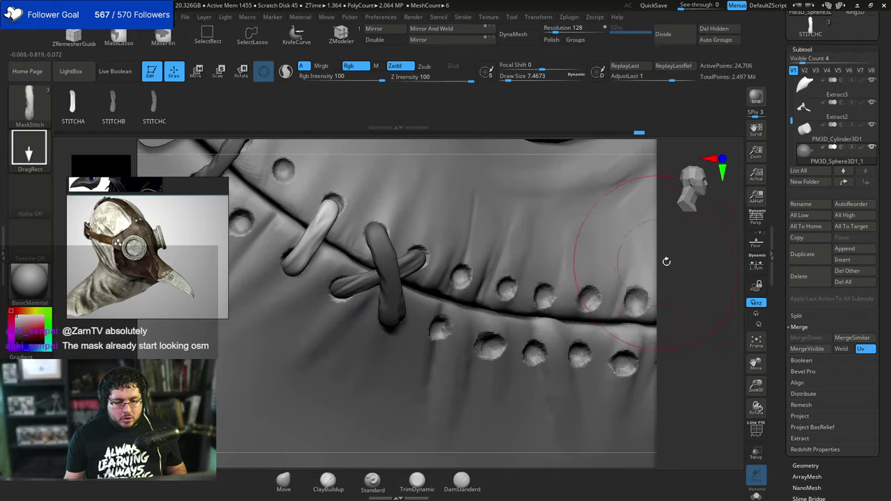
Insert another STITCHA mesh at the remaining empty hole pair between the uppermost stitch and the last one placed.
{"action": "left_click_drag", "start_coordinate": [666, 260], "coordinate": [672, 213], "text": "alt"}
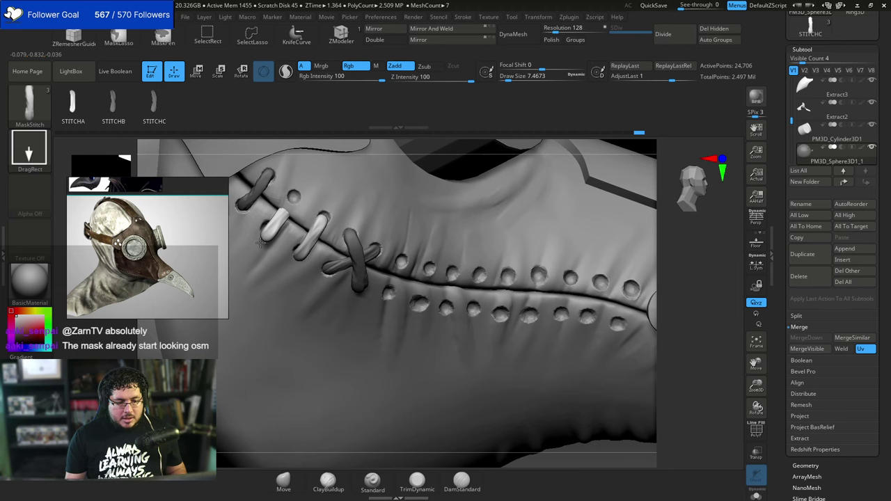
{"action": "left_click_drag", "start_coordinate": [260, 242], "coordinate": [261, 242]}
{"action": "mouse_move", "coordinate": [718, 245]}
{"action": "left_mouse_down"}
{"action": "mouse_move", "coordinate": [706, 255]}
{"action": "mouse_move", "coordinate": [716, 306]}
{"action": "left_mouse_up"}
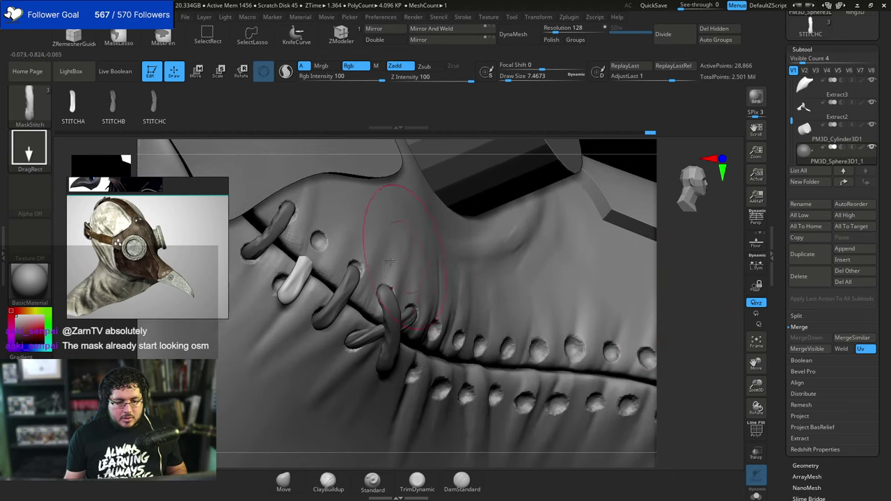
Stretch and move this stitch so it spans its holes and follows the curve of the mask surface.
{"action": "key", "text": "e"}
{"action": "left_click_drag", "start_coordinate": [313, 270], "coordinate": [313, 269]}
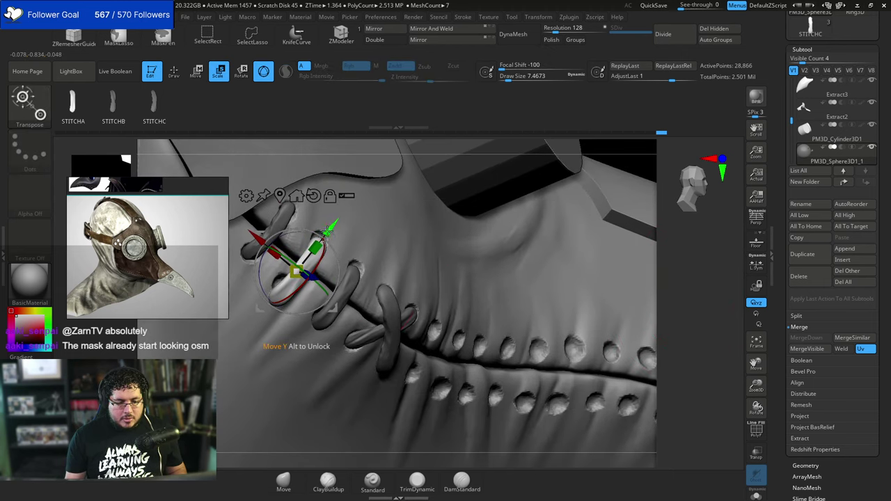
{"action": "left_click_drag", "start_coordinate": [330, 228], "coordinate": [334, 223]}
{"action": "left_click_drag", "start_coordinate": [321, 239], "coordinate": [319, 241]}
{"action": "left_click_drag", "start_coordinate": [700, 254], "coordinate": [608, 235]}
{"action": "left_click_drag", "start_coordinate": [341, 277], "coordinate": [325, 265]}
{"action": "key", "text": "q"}
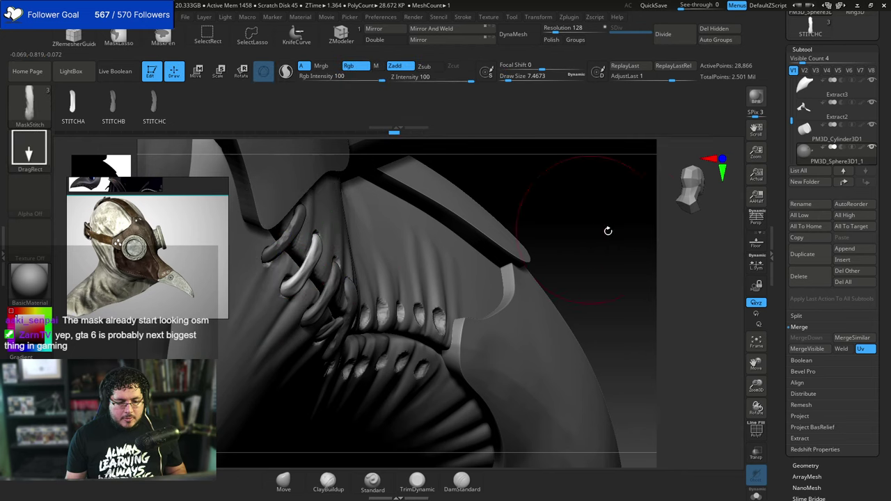
Insert a STITCHA mesh at the first empty hole pair on the beak side of the crossed stitches.
{"action": "left_click_drag", "start_coordinate": [608, 231], "coordinate": [584, 219]}
{"action": "mouse_move", "coordinate": [584, 220]}
{"action": "right_mouse_down"}
{"action": "mouse_move", "coordinate": [615, 208]}
{"action": "mouse_move", "coordinate": [595, 132]}
{"action": "right_mouse_up"}
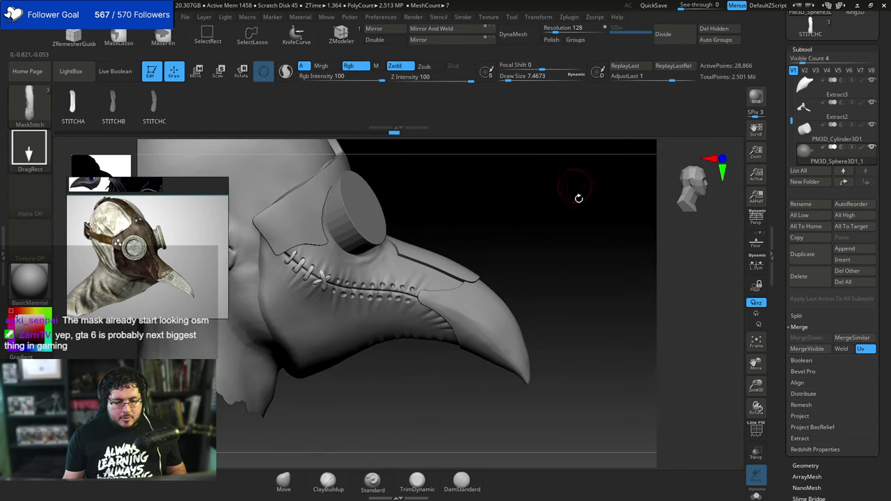
{"action": "mouse_move", "coordinate": [579, 197]}
{"action": "right_mouse_down"}
{"action": "mouse_move", "coordinate": [506, 231]}
{"action": "mouse_move", "coordinate": [583, 233]}
{"action": "mouse_move", "coordinate": [623, 216]}
{"action": "mouse_move", "coordinate": [632, 206]}
{"action": "mouse_move", "coordinate": [616, 190]}
{"action": "mouse_move", "coordinate": [631, 174]}
{"action": "mouse_move", "coordinate": [585, 193]}
{"action": "mouse_move", "coordinate": [603, 174]}
{"action": "right_mouse_up"}
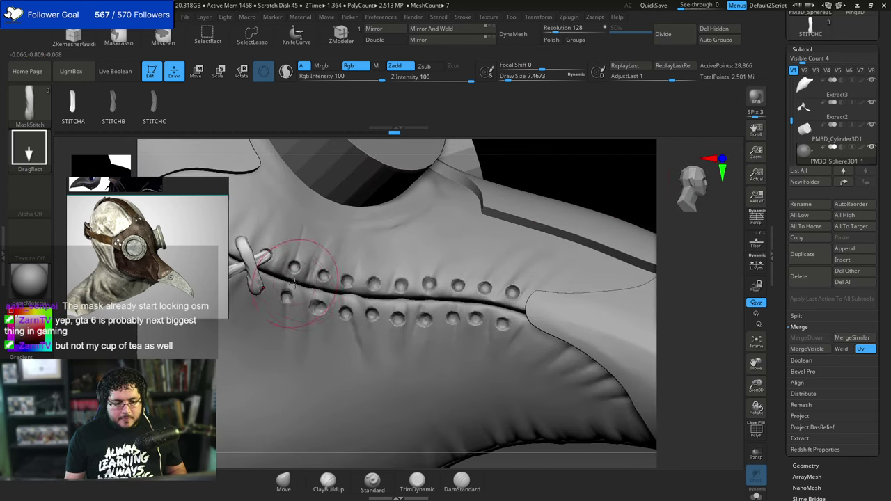
{"action": "left_click_drag", "start_coordinate": [285, 306], "coordinate": [286, 308]}
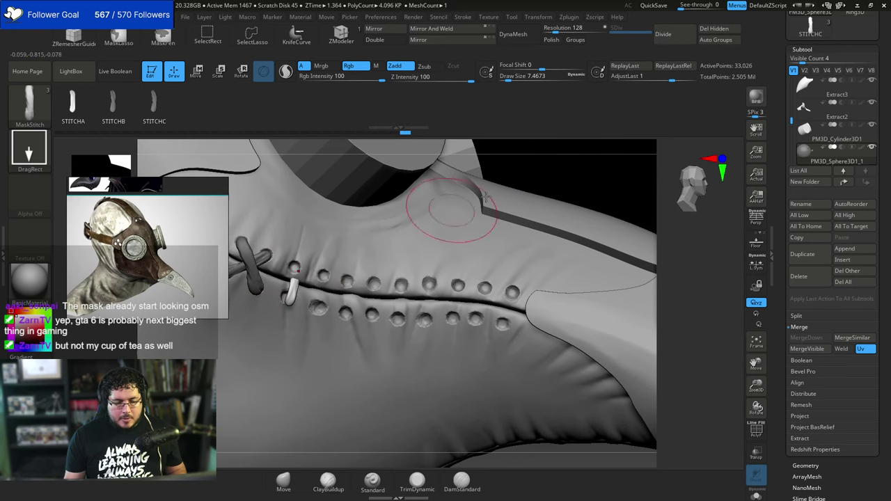
{"action": "right_click_drag", "start_coordinate": [562, 180], "coordinate": [570, 232], "text": "alt"}
Rotate and shift the new beak-side stitch so it spans its upper and lower holes.
{"action": "key", "text": "e"}
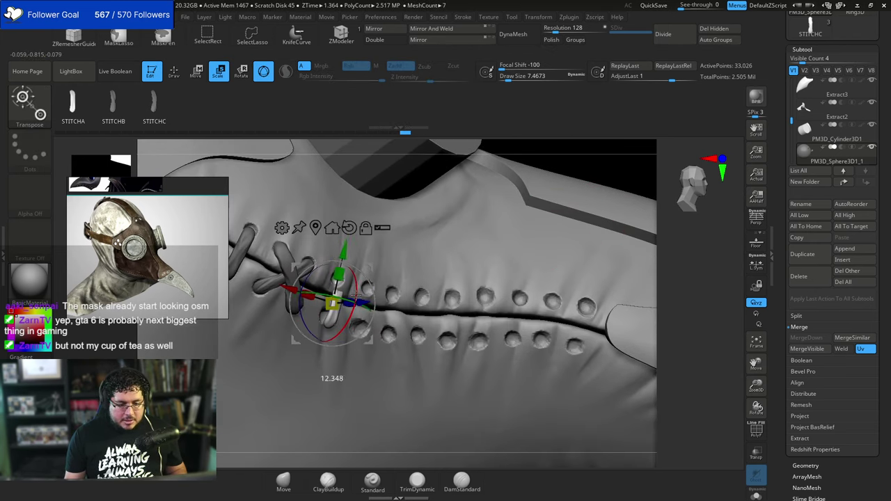
{"action": "left_click_drag", "start_coordinate": [355, 253], "coordinate": [354, 256]}
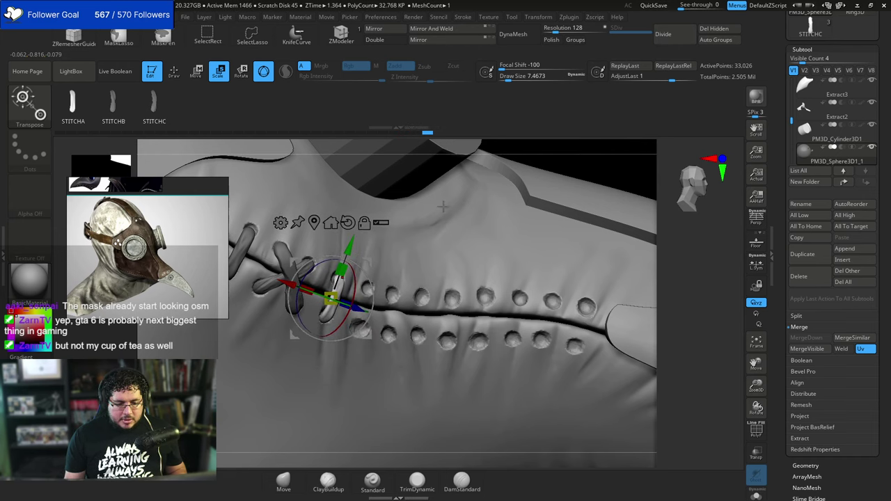
{"action": "right_click_drag", "start_coordinate": [576, 164], "coordinate": [501, 251]}
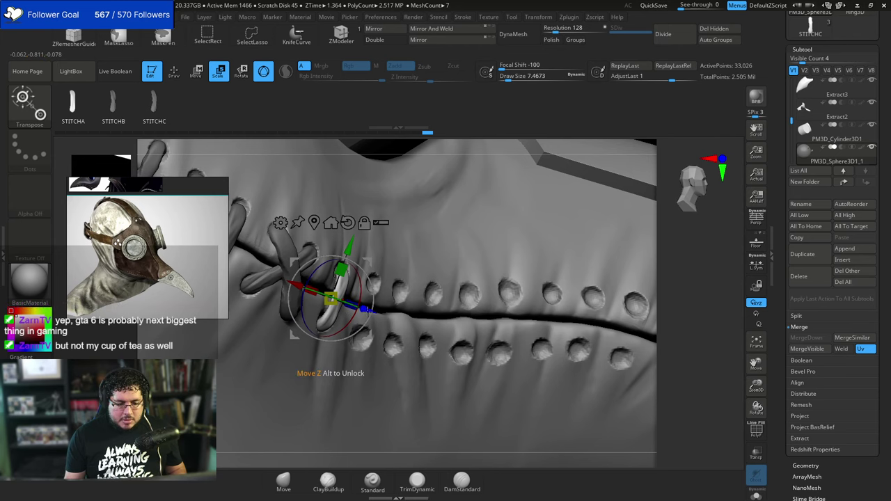
{"action": "left_click_drag", "start_coordinate": [367, 310], "coordinate": [364, 310]}
{"action": "right_click_drag", "start_coordinate": [650, 215], "coordinate": [622, 209]}
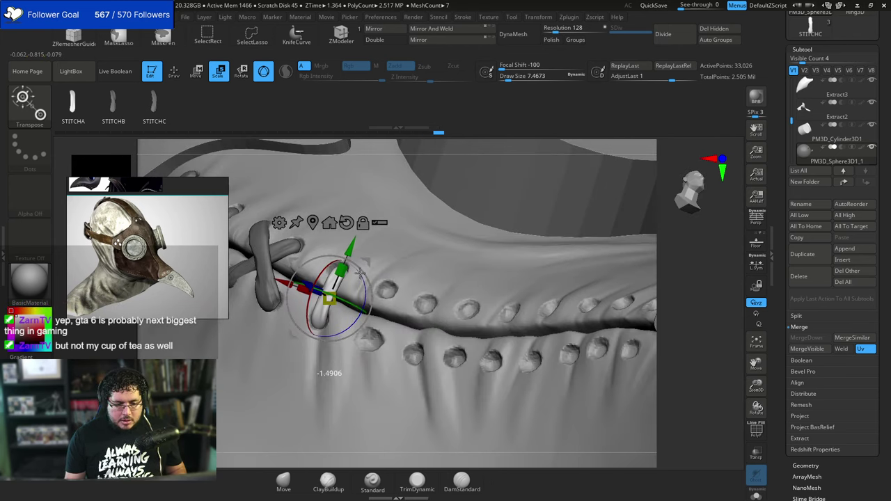
Fine-tune the beak-side stitch's angle, depth and position until its ends sink into the holes.
{"action": "right_click_drag", "start_coordinate": [692, 257], "coordinate": [395, 291]}
{"action": "left_click_drag", "start_coordinate": [366, 307], "coordinate": [367, 306]}
{"action": "left_click_drag", "start_coordinate": [377, 314], "coordinate": [378, 314]}
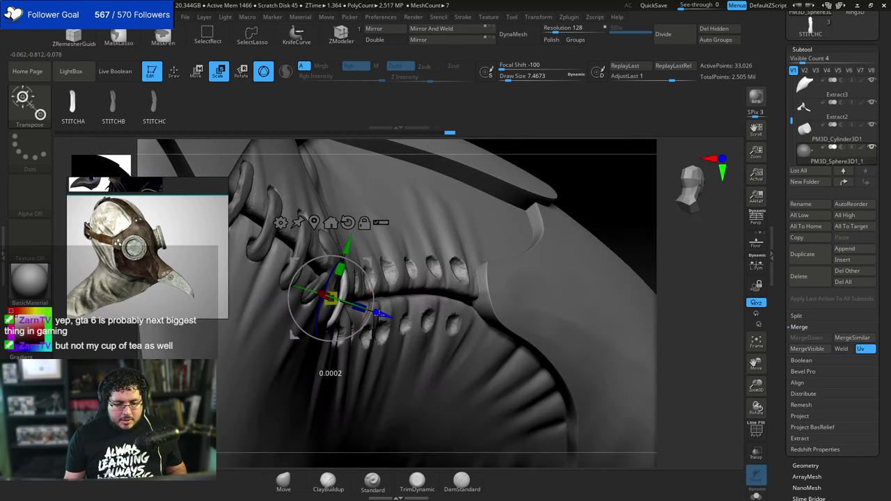
{"action": "left_click_drag", "start_coordinate": [350, 249], "coordinate": [352, 246]}
{"action": "key", "text": "q"}
{"action": "right_click_drag", "start_coordinate": [643, 202], "coordinate": [487, 220]}
{"action": "key", "text": "w"}
{"action": "left_click_drag", "start_coordinate": [284, 280], "coordinate": [282, 278]}
Try placing a STITCHB mesh at the next hole pair toward the beak, and undo the placement.
{"action": "left_click", "coordinate": [114, 105]}
{"action": "key", "text": "q"}
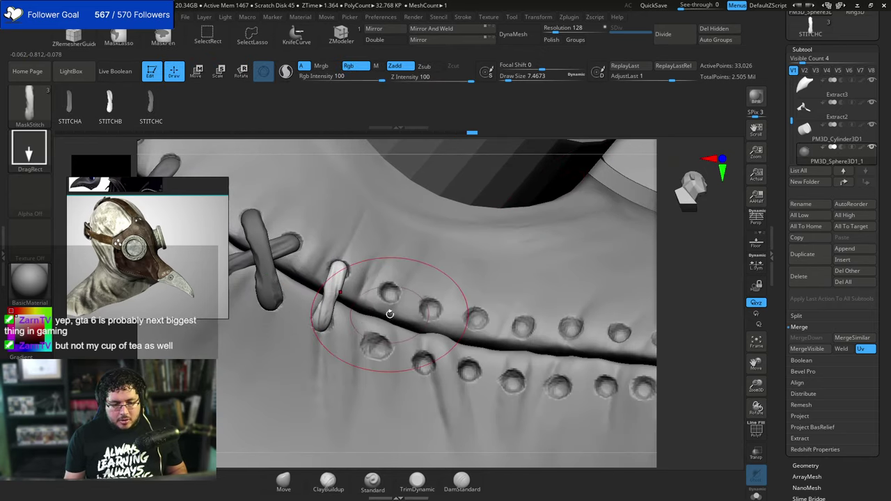
{"action": "left_click_drag", "start_coordinate": [384, 339], "coordinate": [383, 344]}
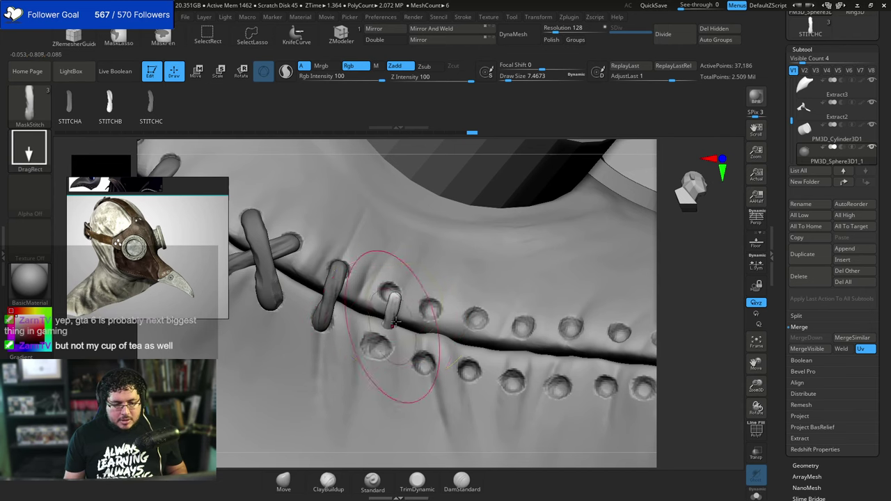
{"action": "key", "text": "ctrl+z"}
Insert a STITCHC mesh across the seam at the next hole pair toward the beak.
{"action": "left_click", "coordinate": [156, 103]}
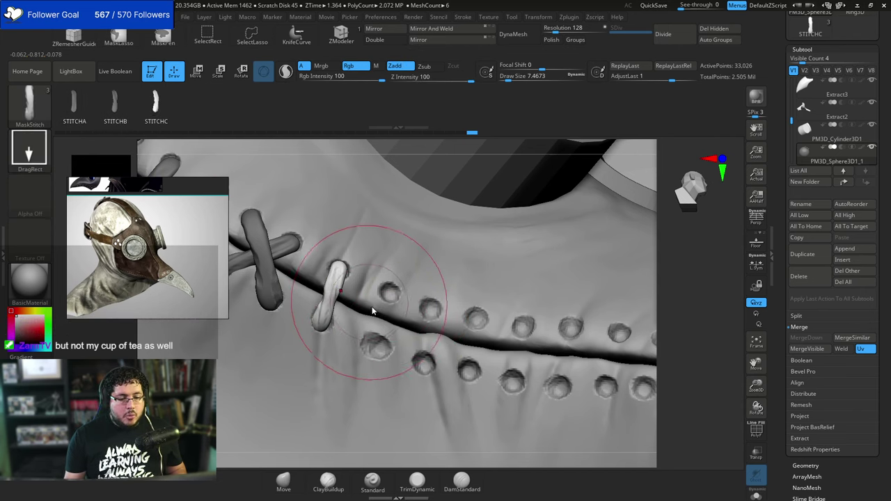
{"action": "left_click_drag", "start_coordinate": [372, 356], "coordinate": [372, 358]}
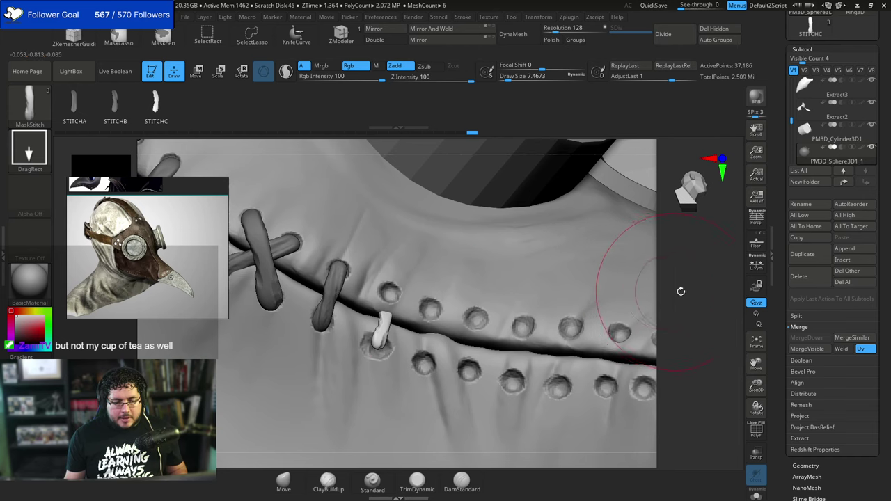
{"action": "left_click_drag", "start_coordinate": [679, 290], "coordinate": [666, 305]}
Stretch, rotate and move the STITCHC stitch so it bridges its two holes close to the surface.
{"action": "key", "text": "e"}
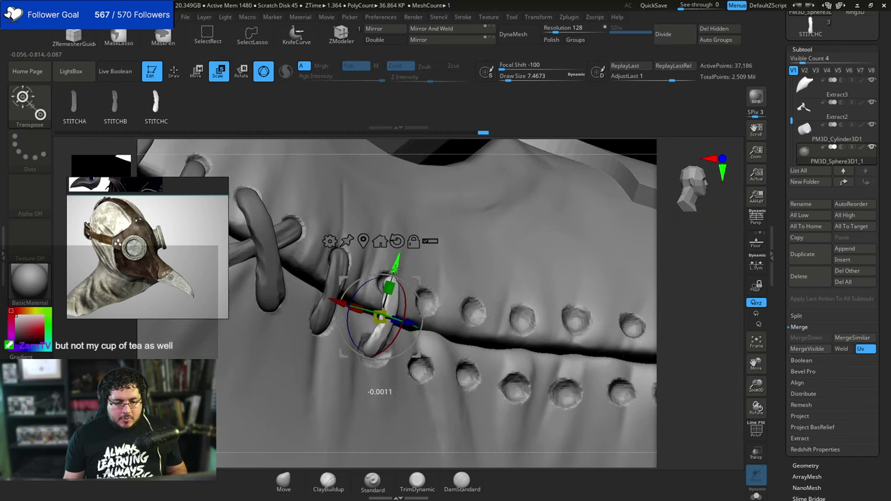
{"action": "mouse_move", "coordinate": [627, 284]}
{"action": "left_mouse_down"}
{"action": "mouse_move", "coordinate": [674, 267]}
{"action": "mouse_move", "coordinate": [637, 295]}
{"action": "left_mouse_up"}
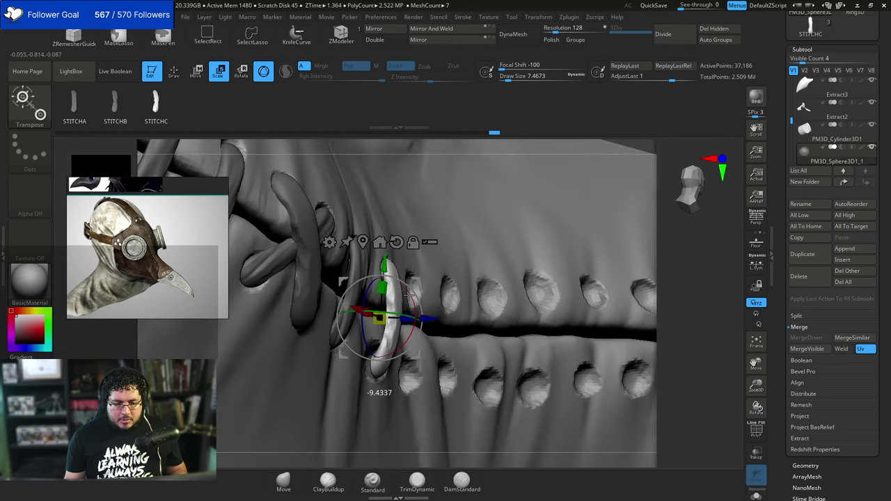
{"action": "left_click_drag", "start_coordinate": [429, 318], "coordinate": [422, 322]}
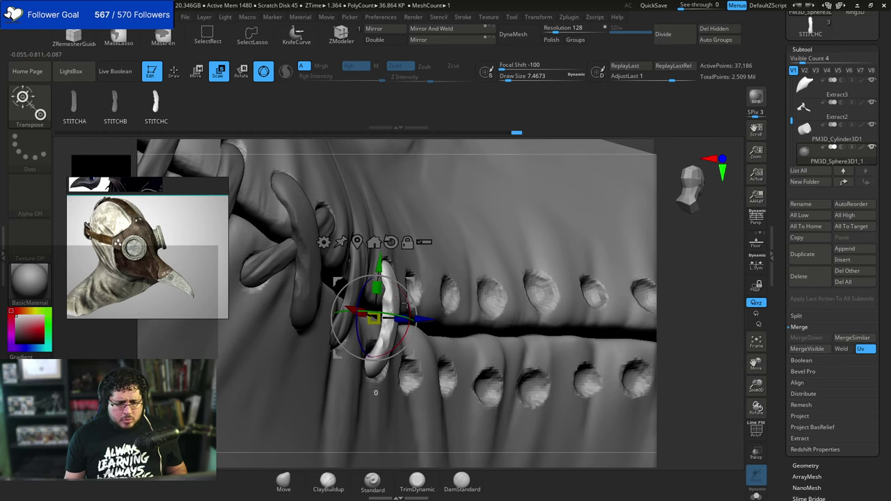
Pull the upper end of the STITCHC stitch into its hole with the Move brush at Draw Size about 5.
{"action": "key", "text": "q"}
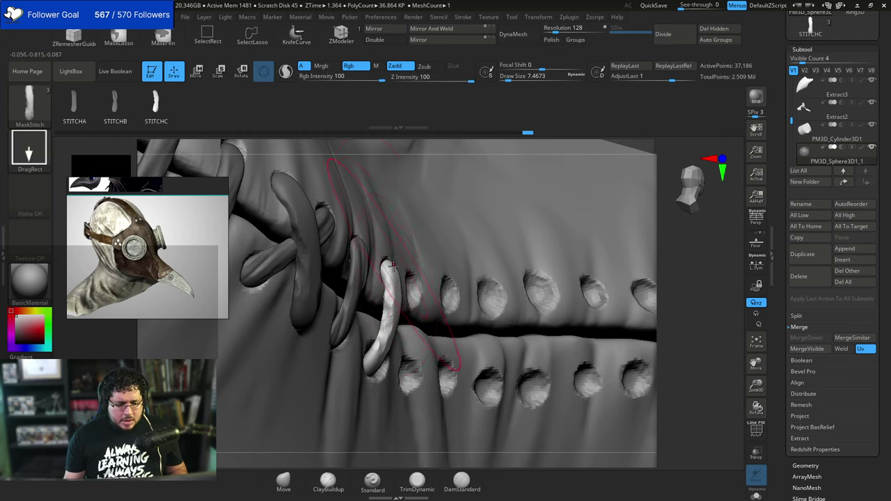
{"action": "key", "text": "b"}
{"action": "key", "text": "m"}
{"action": "key", "text": "v"}
{"action": "key", "text": "space"}
{"action": "mouse_move", "coordinate": [393, 268]}
{"action": "left_mouse_down"}
{"action": "mouse_move", "coordinate": [384, 256]}
{"action": "mouse_move", "coordinate": [390, 251]}
{"action": "left_mouse_up"}
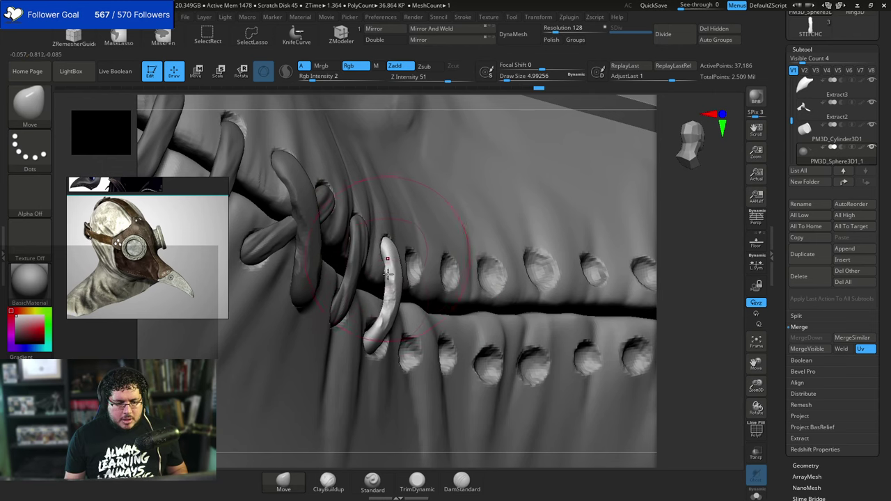
{"action": "left_click_drag", "start_coordinate": [670, 291], "coordinate": [678, 240]}
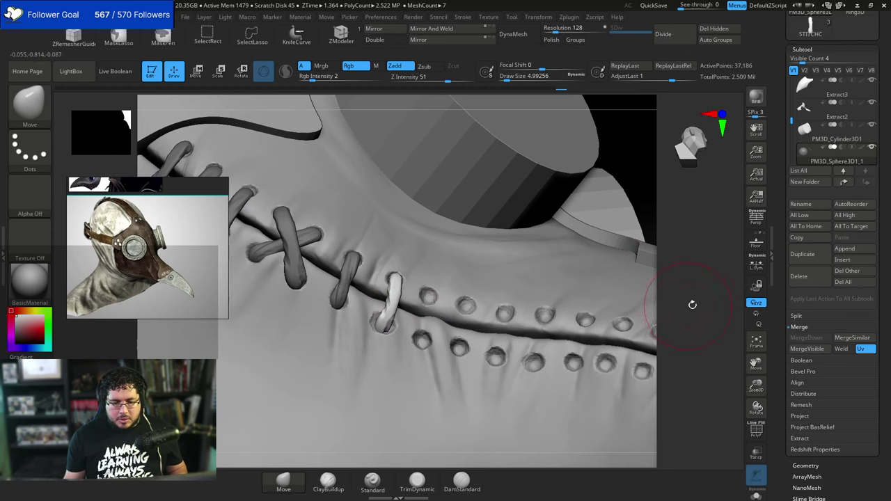
Duplicate the finished stitch toward the beak, skipping one hole pair, and rotate and move the copy to fit its holes.
{"action": "left_click_drag", "start_coordinate": [692, 304], "coordinate": [643, 254], "text": "alt"}
{"action": "key", "text": "w"}
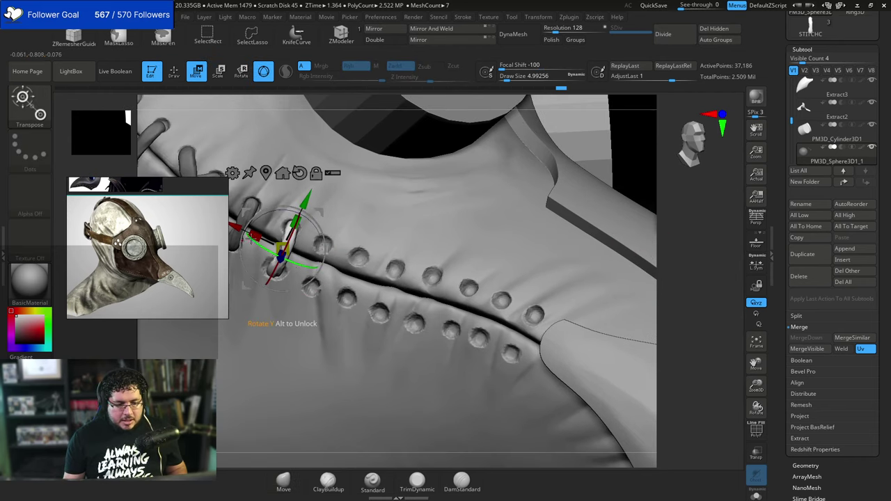
{"action": "left_click_drag", "start_coordinate": [233, 228], "coordinate": [299, 262], "text": "ctrl"}
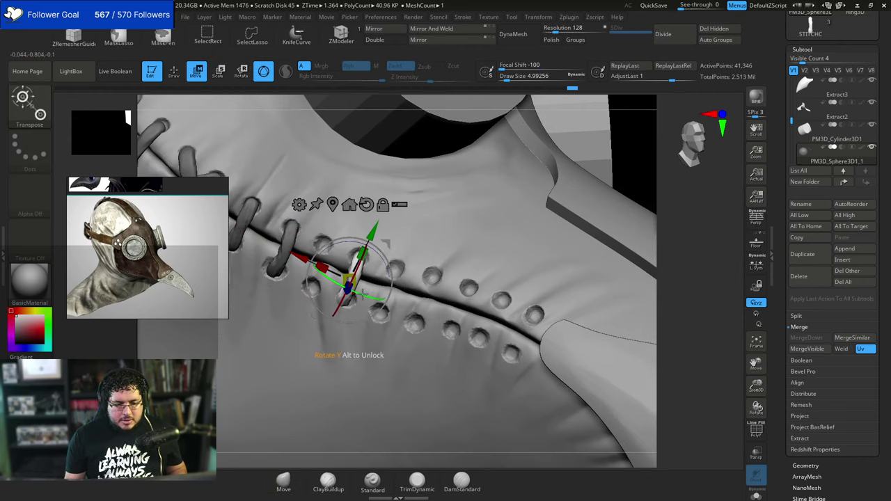
{"action": "left_click_drag", "start_coordinate": [379, 252], "coordinate": [380, 253]}
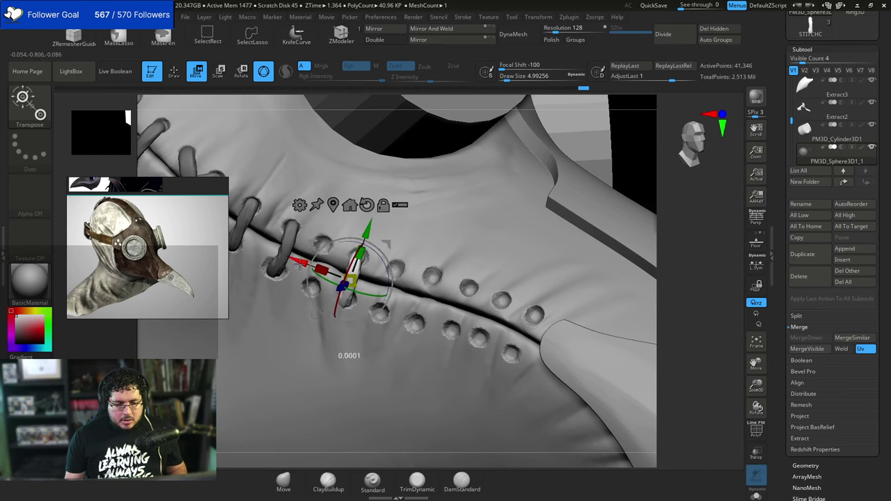
{"action": "left_click_drag", "start_coordinate": [343, 282], "coordinate": [346, 277]}
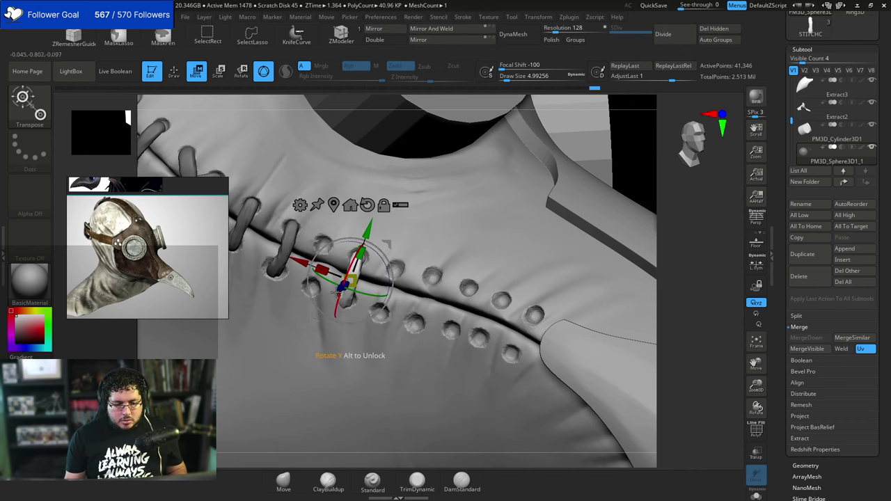
Duplicate the stitch toward the beak again, turning and shifting the copy diagonally from the adjacent lower hole to a farther upper hole.
{"action": "left_click_drag", "start_coordinate": [298, 261], "coordinate": [362, 261], "text": "ctrl"}
{"action": "left_click_drag", "start_coordinate": [407, 308], "coordinate": [408, 307]}
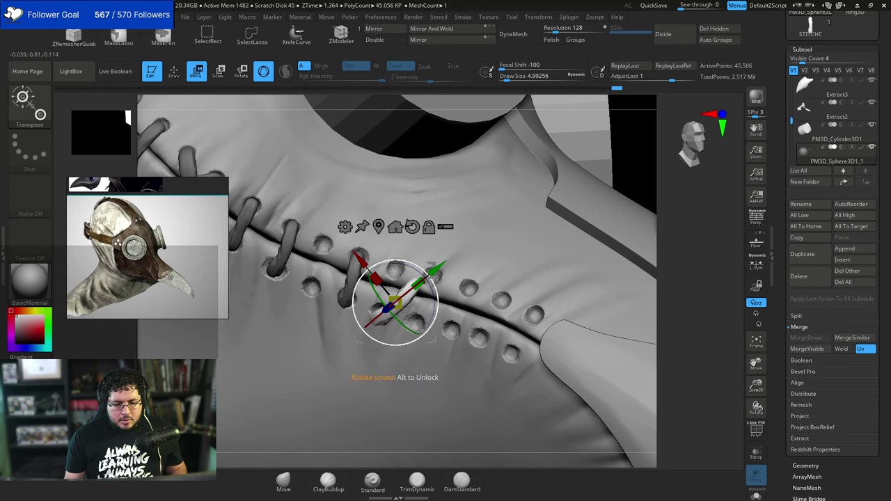
{"action": "left_click_drag", "start_coordinate": [436, 268], "coordinate": [445, 261]}
{"action": "mouse_move", "coordinate": [624, 191]}
{"action": "left_mouse_down"}
{"action": "mouse_move", "coordinate": [638, 199]}
{"action": "mouse_move", "coordinate": [591, 205]}
{"action": "left_mouse_up"}
{"action": "key", "text": "q"}
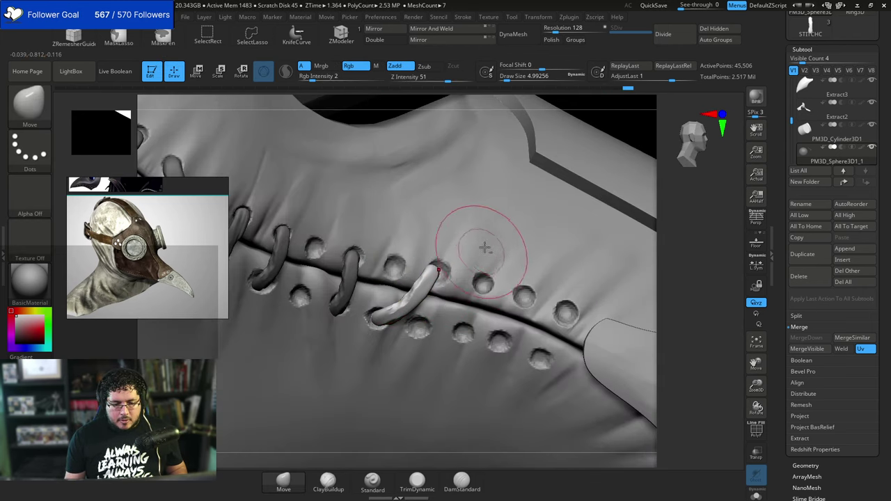
{"action": "key", "text": "w"}
{"action": "key", "text": "q"}
{"action": "left_click_drag", "start_coordinate": [599, 221], "coordinate": [640, 272]}
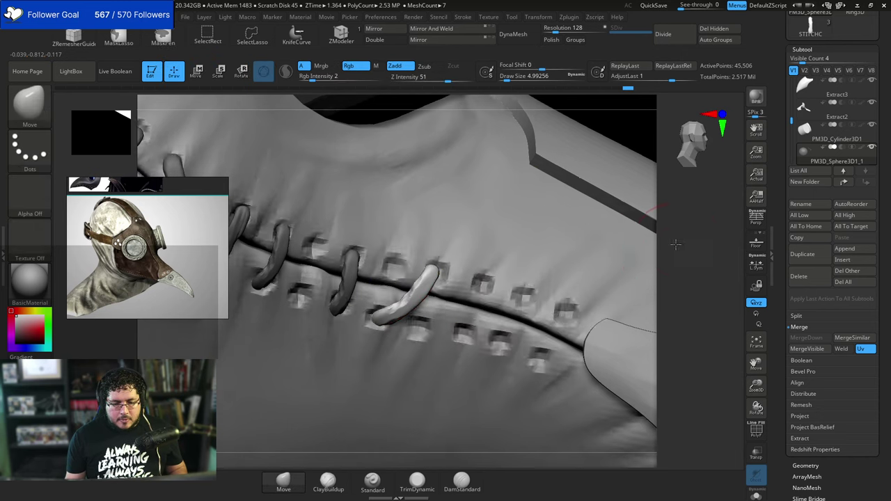
Copy the diagonal stitch one hole toward the beak and adjust its placement parallel to the first.
{"action": "key", "text": "w"}
{"action": "left_click_drag", "start_coordinate": [441, 247], "coordinate": [475, 272], "text": "ctrl"}
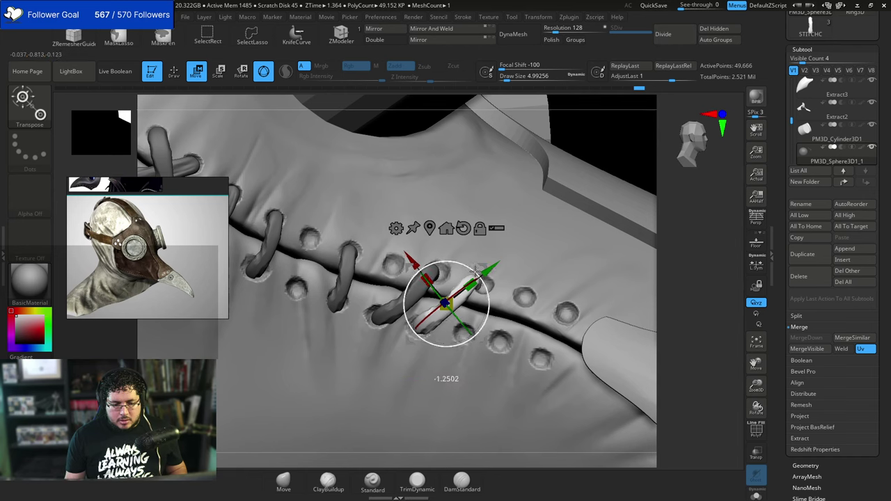
{"action": "left_click_drag", "start_coordinate": [416, 258], "coordinate": [418, 261]}
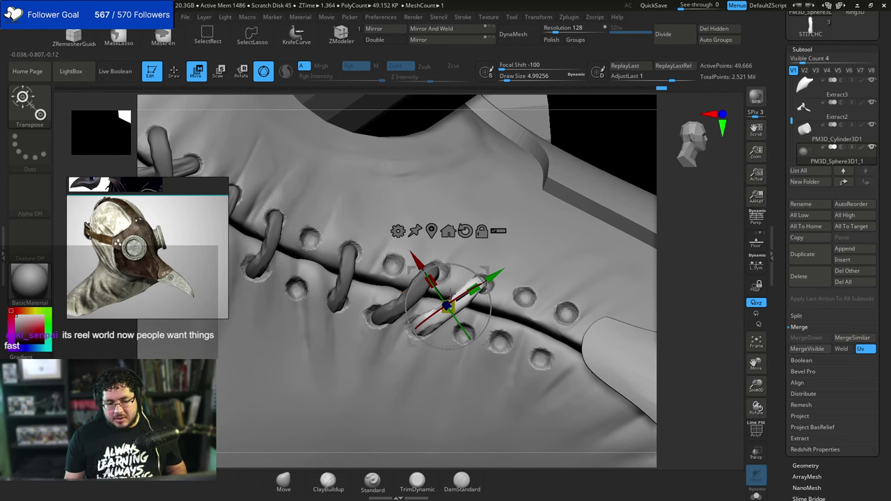
{"action": "left_click_drag", "start_coordinate": [478, 274], "coordinate": [438, 303]}
{"action": "key", "text": "ctrl+z"}
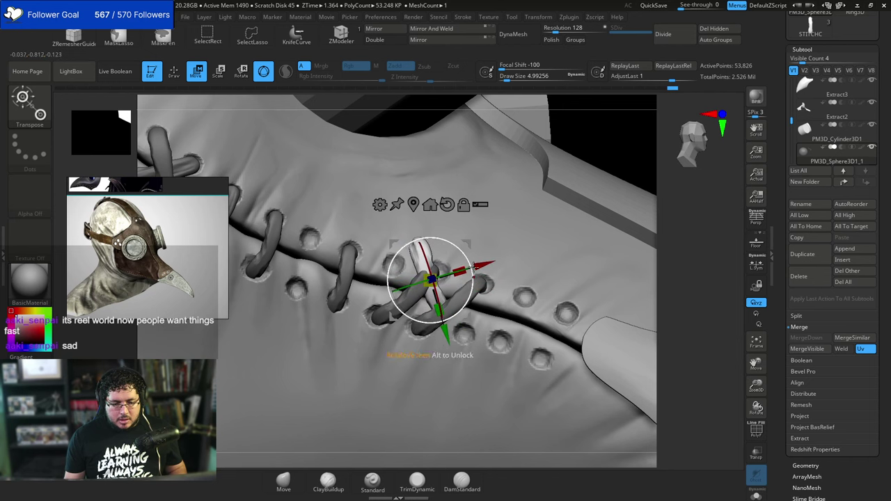
Rotate, move and scale the oppositely slanted stitch copy so it crosses the first diagonal stitch between the free upper and lower holes.
{"action": "left_click_drag", "start_coordinate": [474, 267], "coordinate": [425, 282]}
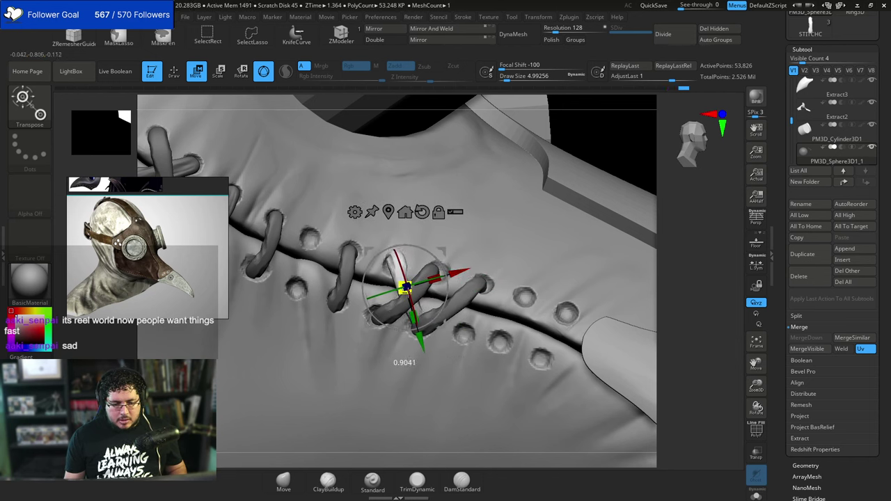
{"action": "left_click_drag", "start_coordinate": [419, 339], "coordinate": [420, 343]}
{"action": "left_click_drag", "start_coordinate": [459, 270], "coordinate": [457, 271]}
{"action": "left_click_drag", "start_coordinate": [418, 343], "coordinate": [419, 347]}
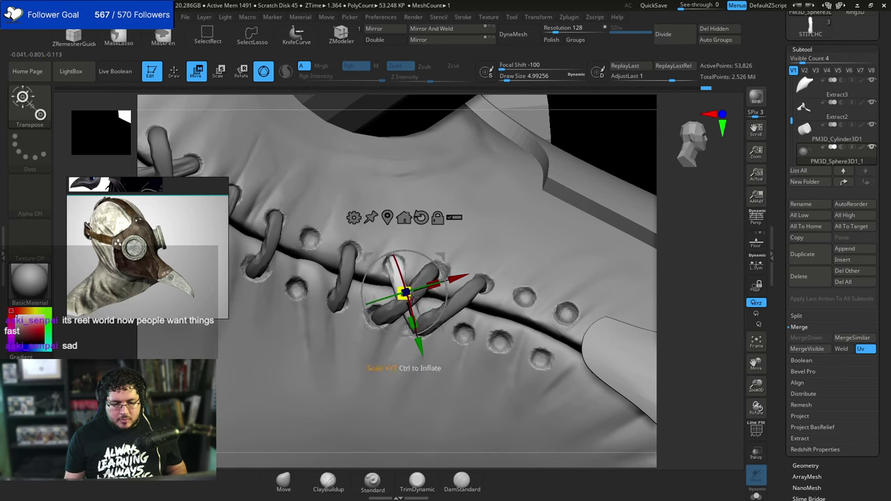
{"action": "left_click_drag", "start_coordinate": [417, 288], "coordinate": [419, 290]}
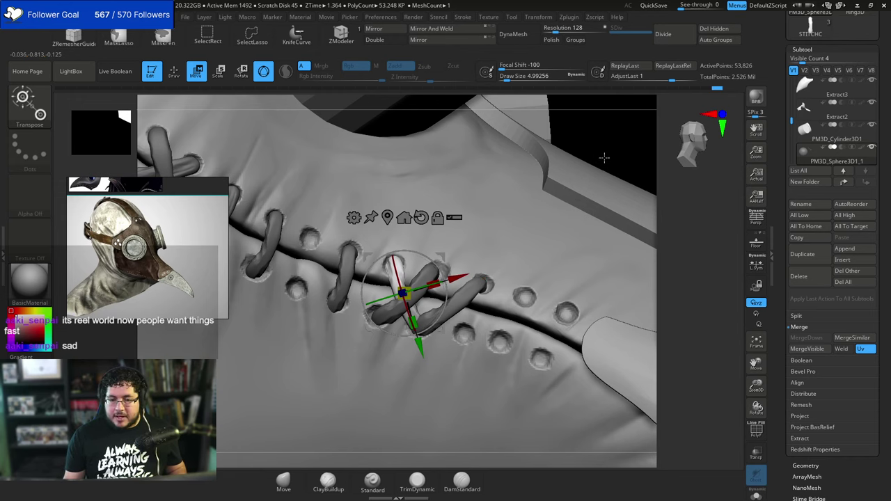
Duplicate the crossing stitch toward the beak and rotate and move the copy to the second-to-last hole pair.
{"action": "left_click_drag", "start_coordinate": [537, 179], "coordinate": [491, 139], "text": "alt"}
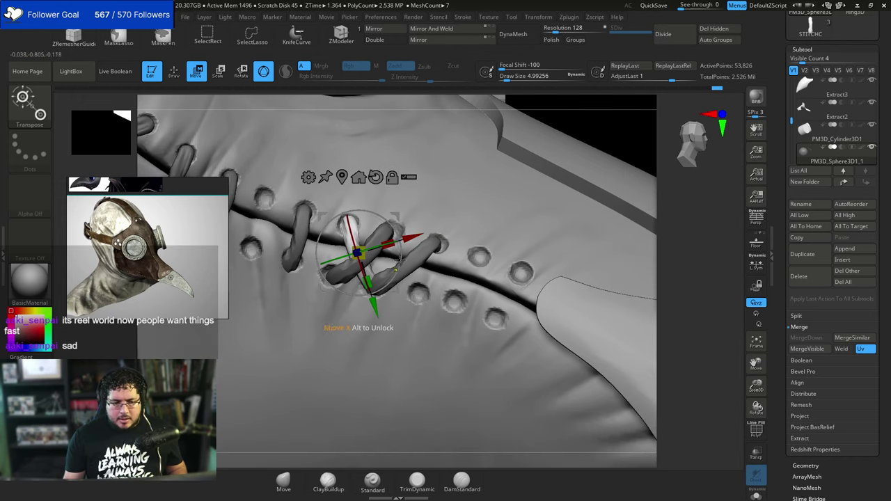
{"action": "left_click_drag", "start_coordinate": [413, 238], "coordinate": [464, 223], "text": "ctrl"}
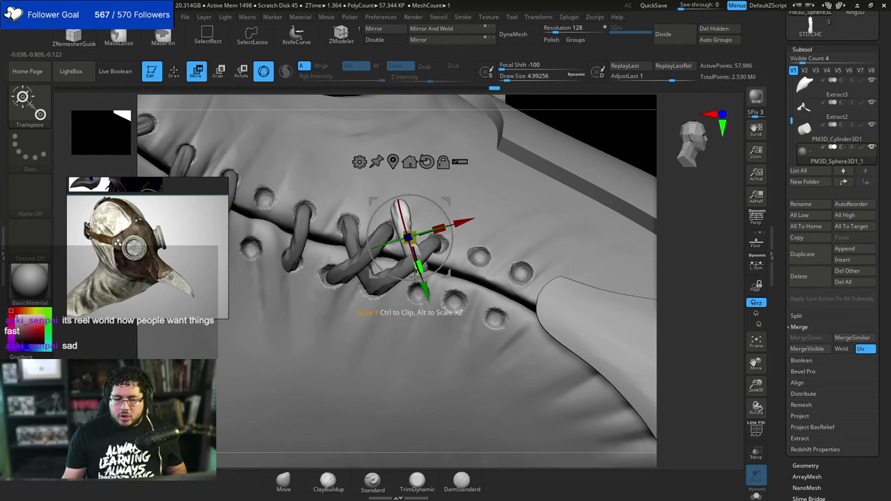
{"action": "left_click_drag", "start_coordinate": [426, 290], "coordinate": [436, 325]}
{"action": "left_click_drag", "start_coordinate": [455, 249], "coordinate": [499, 323]}
{"action": "left_click_drag", "start_coordinate": [423, 336], "coordinate": [431, 323]}
Scale the second-to-last stitch and shift it in depth so it sits close to the surface between its holes.
{"action": "left_click_drag", "start_coordinate": [573, 128], "coordinate": [618, 148]}
{"action": "left_click_drag", "start_coordinate": [490, 291], "coordinate": [453, 311]}
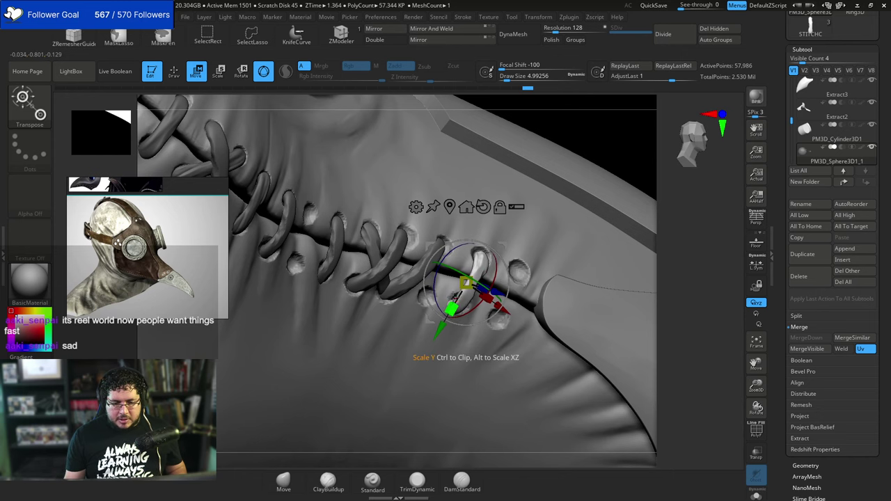
{"action": "left_click_drag", "start_coordinate": [602, 146], "coordinate": [550, 150]}
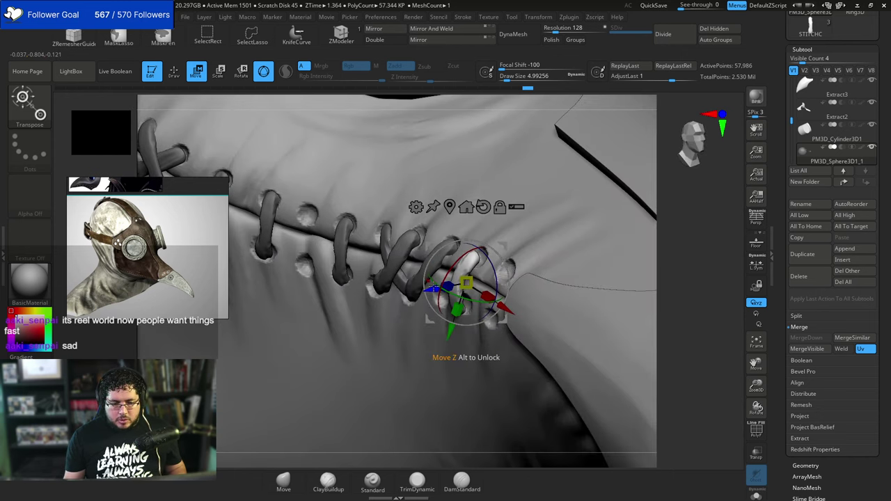
{"action": "left_click_drag", "start_coordinate": [435, 288], "coordinate": [440, 286]}
{"action": "left_click_drag", "start_coordinate": [685, 249], "coordinate": [706, 249]}
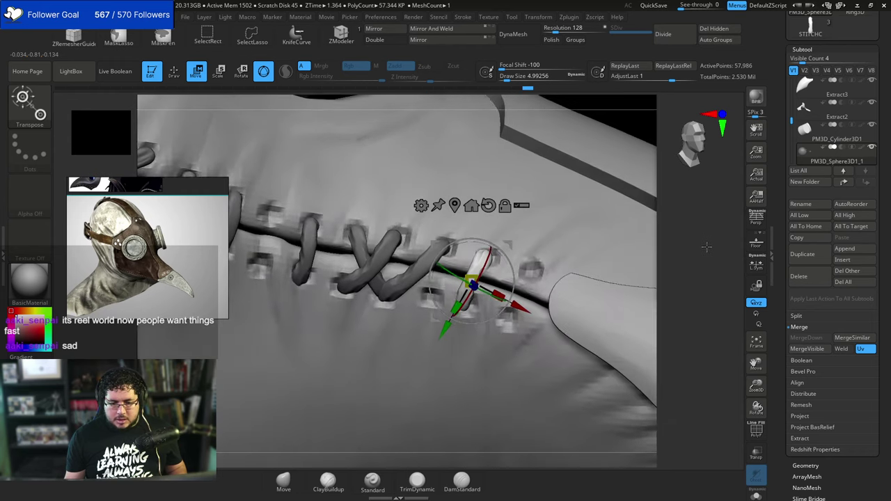
Reshape the middle of the second-to-last stitch with the Move brush at Draw Size about 10.5.
{"action": "key", "text": "q"}
{"action": "key", "text": "b"}
{"action": "key", "text": "m"}
{"action": "key", "text": "v"}
{"action": "key", "text": "space"}
{"action": "left_click_drag", "start_coordinate": [544, 255], "coordinate": [564, 247]}
{"action": "key", "text": "space"}
{"action": "left_click_drag", "start_coordinate": [688, 229], "coordinate": [656, 230]}
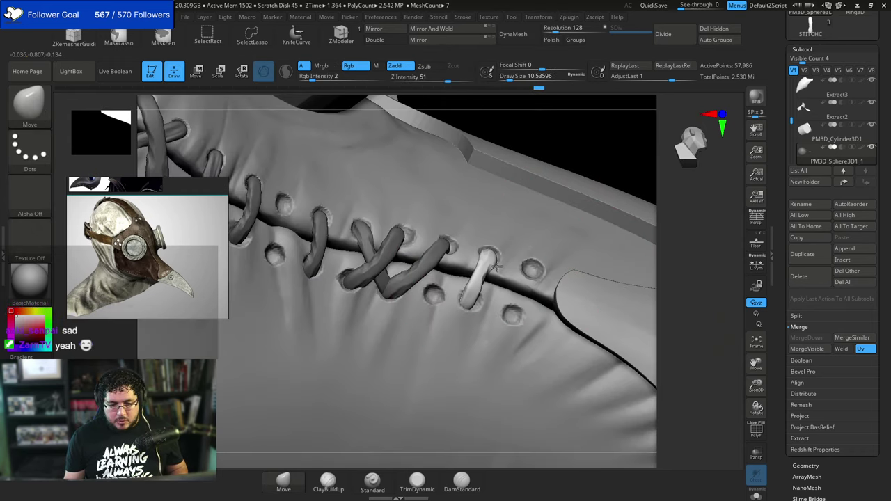
{"action": "left_click_drag", "start_coordinate": [477, 274], "coordinate": [484, 268]}
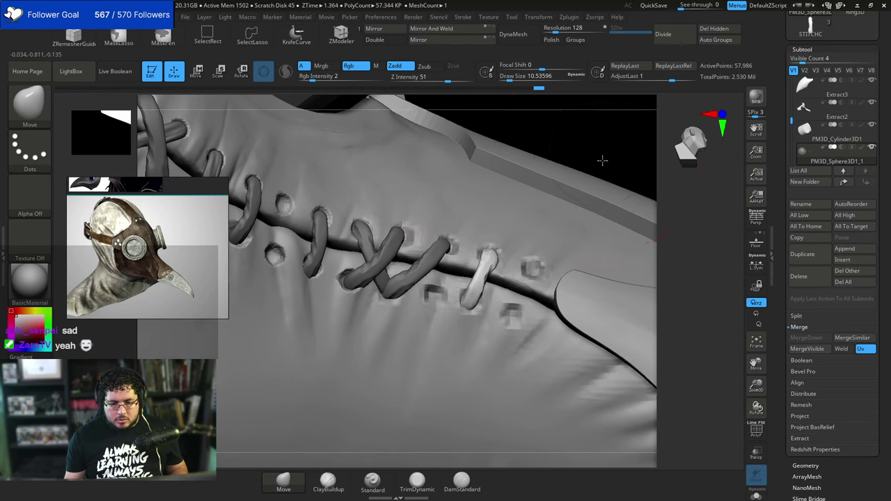
Reduce the Move brush's Draw Size to about 4.3 and check the second-to-last stitch from several angles.
{"action": "left_click_drag", "start_coordinate": [602, 161], "coordinate": [561, 192]}
{"action": "key", "text": "space"}
{"action": "left_click_drag", "start_coordinate": [469, 242], "coordinate": [463, 242]}
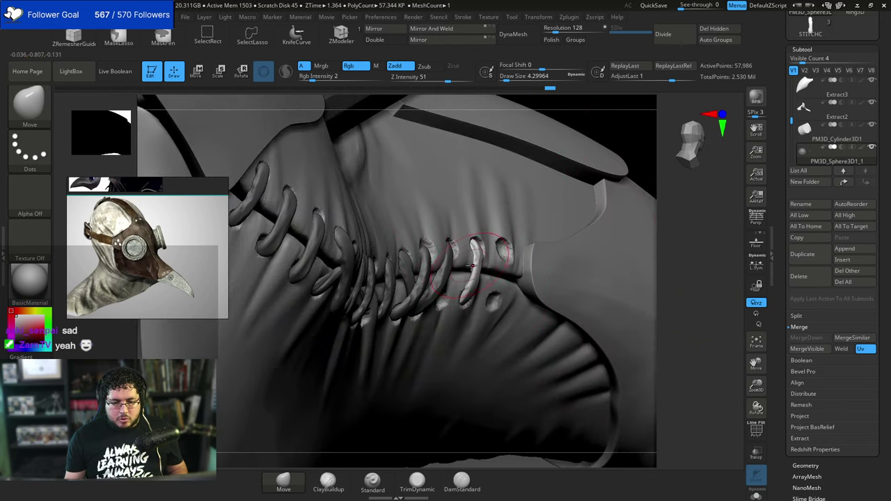
{"action": "right_click_drag", "start_coordinate": [634, 250], "coordinate": [606, 229]}
{"action": "key", "text": "w"}
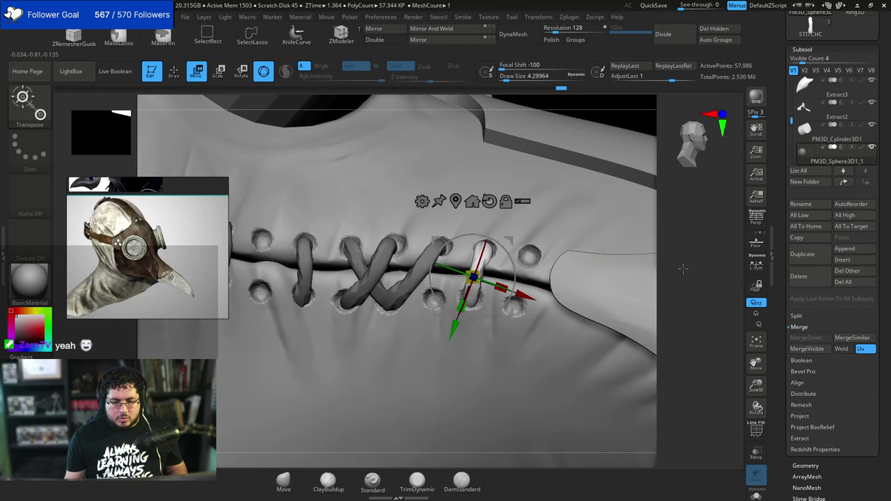
{"action": "right_click_drag", "start_coordinate": [682, 268], "coordinate": [654, 223]}
{"action": "key", "text": "q"}
{"action": "mouse_move", "coordinate": [644, 181]}
{"action": "right_mouse_down"}
{"action": "mouse_move", "coordinate": [601, 130]}
{"action": "mouse_move", "coordinate": [589, 153]}
{"action": "mouse_move", "coordinate": [618, 167]}
{"action": "mouse_move", "coordinate": [592, 174]}
{"action": "right_mouse_up"}
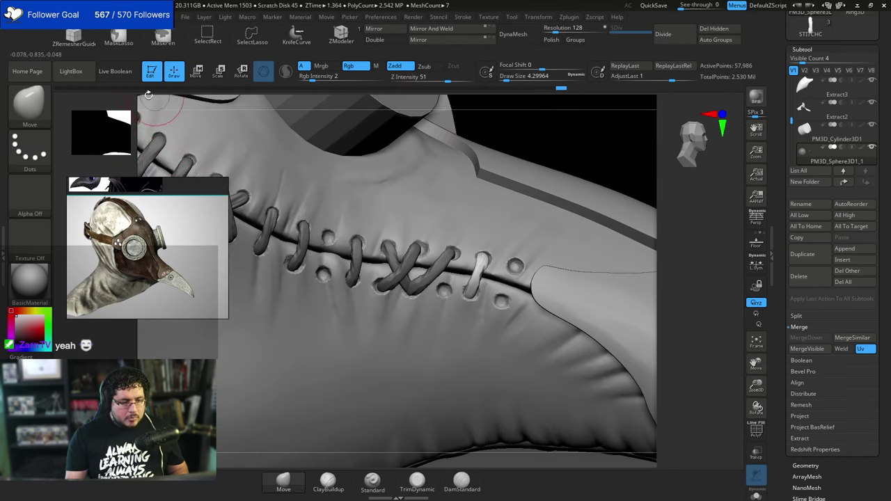
Insert a STITCHC mesh with the MaskStitch brush across the empty hole pair skipped between the straight stitches.
{"action": "left_click", "coordinate": [30, 109]}
{"action": "left_click", "coordinate": [35, 167]}
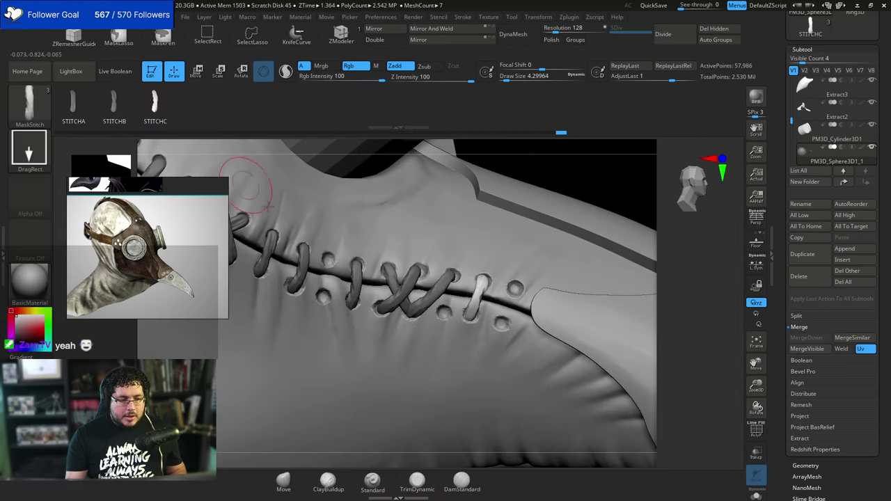
{"action": "left_click_drag", "start_coordinate": [578, 156], "coordinate": [598, 160]}
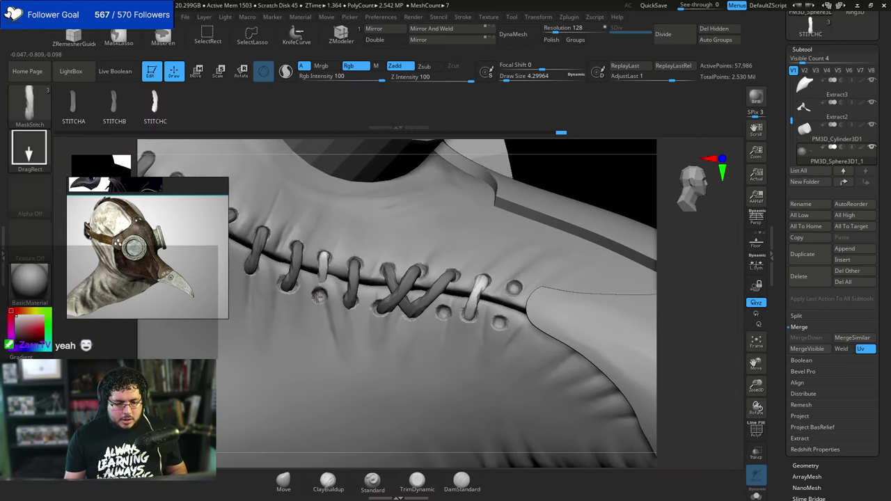
{"action": "left_click_drag", "start_coordinate": [318, 296], "coordinate": [317, 300]}
Stretch the inserted STITCHC stitch lengthwise and move it so its ends meet the two holes.
{"action": "left_click_drag", "start_coordinate": [575, 179], "coordinate": [549, 235], "text": "alt"}
{"action": "key", "text": "e"}
{"action": "left_click_drag", "start_coordinate": [326, 263], "coordinate": [319, 243]}
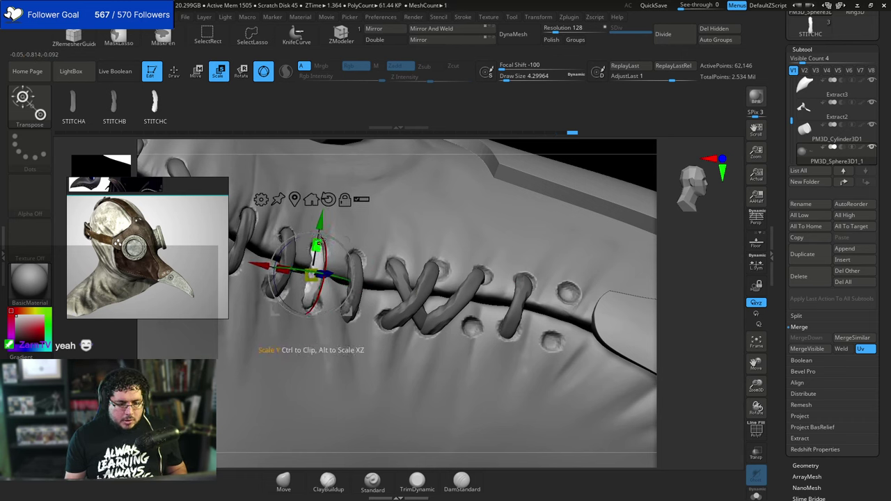
{"action": "left_click_drag", "start_coordinate": [260, 265], "coordinate": [263, 266]}
{"action": "left_click_drag", "start_coordinate": [322, 221], "coordinate": [321, 225]}
Insert a STITCHA mesh at the last hole pair next to the beak.
{"action": "key", "text": "q"}
{"action": "mouse_move", "coordinate": [632, 169]}
{"action": "left_mouse_down", "text": "alt"}
{"action": "mouse_move", "coordinate": [559, 149]}
{"action": "mouse_move", "coordinate": [639, 163]}
{"action": "left_mouse_up", "text": "alt"}
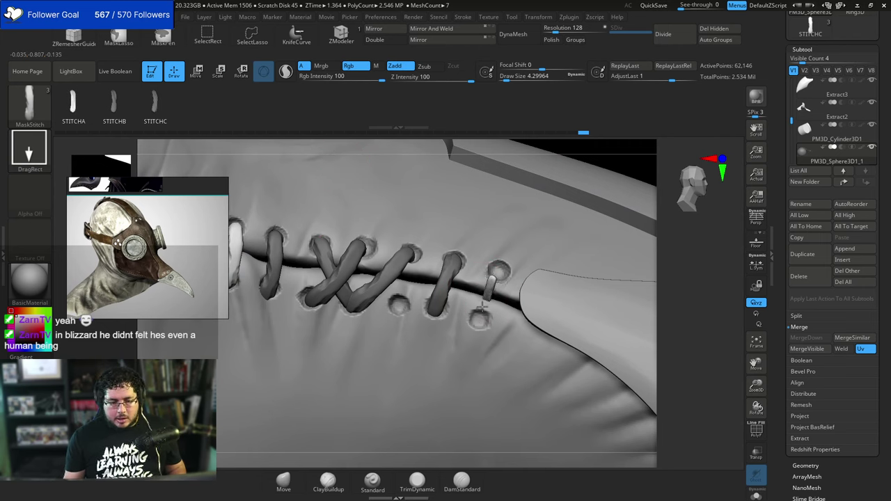
{"action": "left_click_drag", "start_coordinate": [478, 320], "coordinate": [480, 319]}
{"action": "left_click_drag", "start_coordinate": [599, 152], "coordinate": [635, 151]}
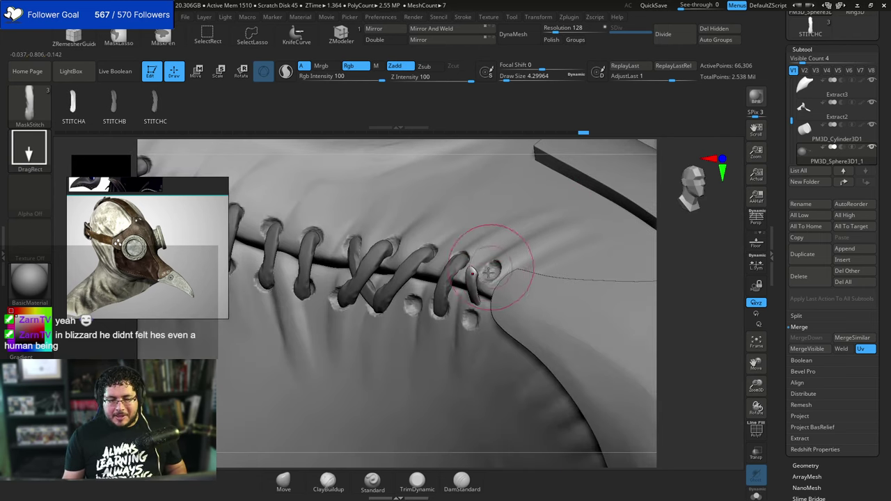
Stretch and reposition the STITCHA stitch so it bridges the last hole pair close to the surface.
{"action": "key", "text": "e"}
{"action": "left_click_drag", "start_coordinate": [461, 268], "coordinate": [519, 233]}
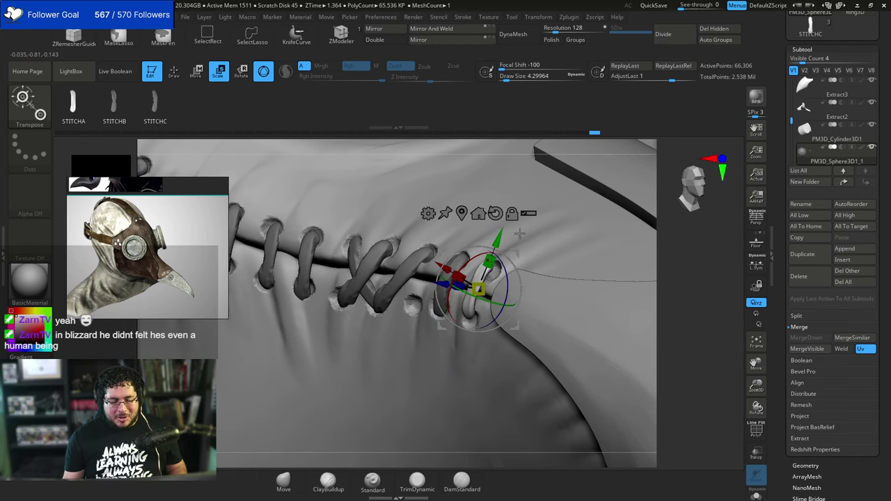
{"action": "left_click_drag", "start_coordinate": [669, 198], "coordinate": [599, 155], "text": "alt"}
{"action": "mouse_move", "coordinate": [661, 229]}
{"action": "left_mouse_down"}
{"action": "mouse_move", "coordinate": [698, 251]}
{"action": "mouse_move", "coordinate": [669, 244]}
{"action": "left_mouse_up"}
{"action": "mouse_move", "coordinate": [437, 245]}
{"action": "left_mouse_down"}
{"action": "mouse_move", "coordinate": [431, 228]}
{"action": "mouse_move", "coordinate": [441, 230]}
{"action": "left_mouse_up"}
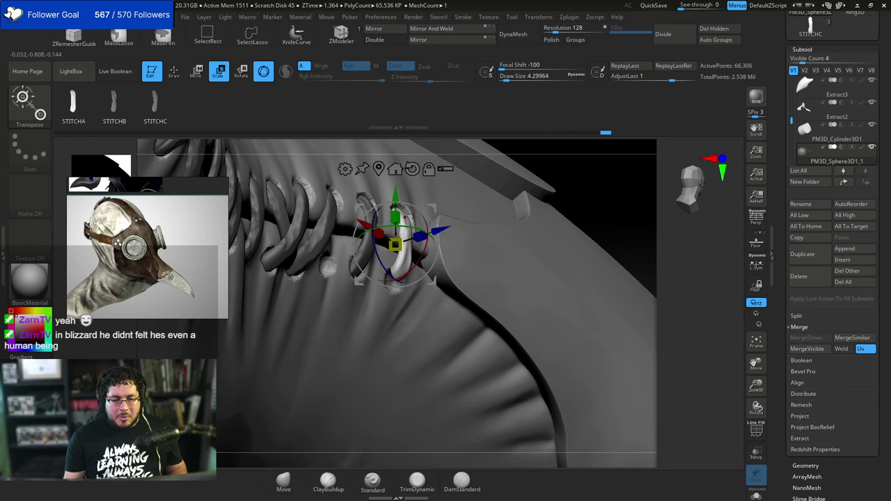
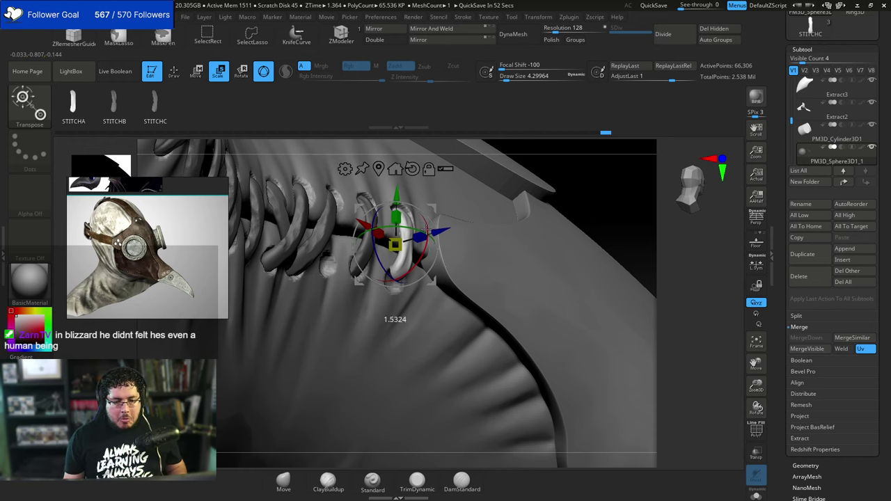
Fine-tune the rotation, height and depth of the last STITCHA stitch so its ends line up with the holes.
{"action": "left_click_drag", "start_coordinate": [426, 230], "coordinate": [428, 237]}
{"action": "left_click_drag", "start_coordinate": [403, 199], "coordinate": [403, 203]}
{"action": "mouse_move", "coordinate": [574, 201]}
{"action": "left_mouse_down"}
{"action": "mouse_move", "coordinate": [522, 206]}
{"action": "mouse_move", "coordinate": [586, 194]}
{"action": "left_mouse_up"}
{"action": "left_click_drag", "start_coordinate": [419, 244], "coordinate": [437, 241]}
{"action": "left_click_drag", "start_coordinate": [599, 188], "coordinate": [473, 182]}
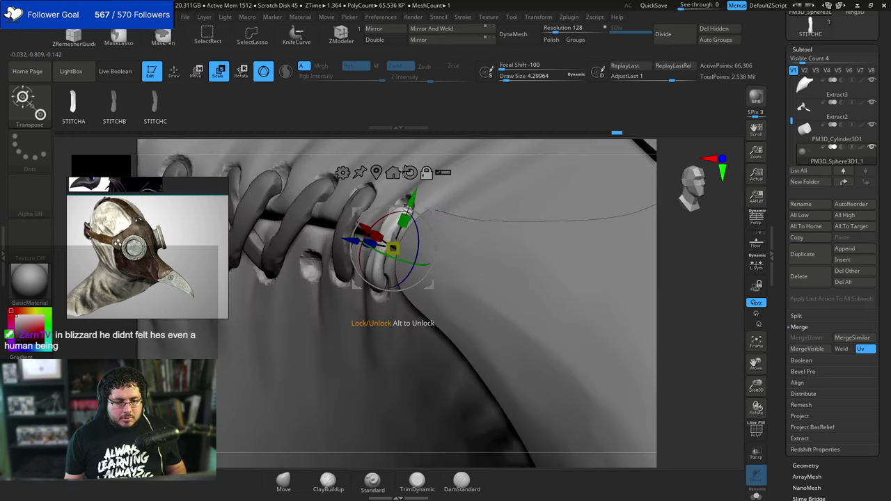
{"action": "left_click_drag", "start_coordinate": [356, 239], "coordinate": [367, 242]}
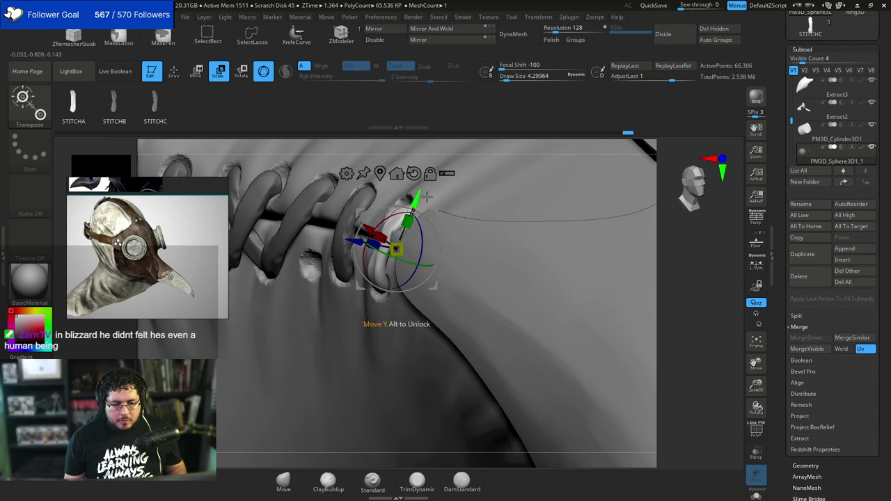
{"action": "key", "text": "q"}
{"action": "left_click_drag", "start_coordinate": [722, 260], "coordinate": [596, 200]}
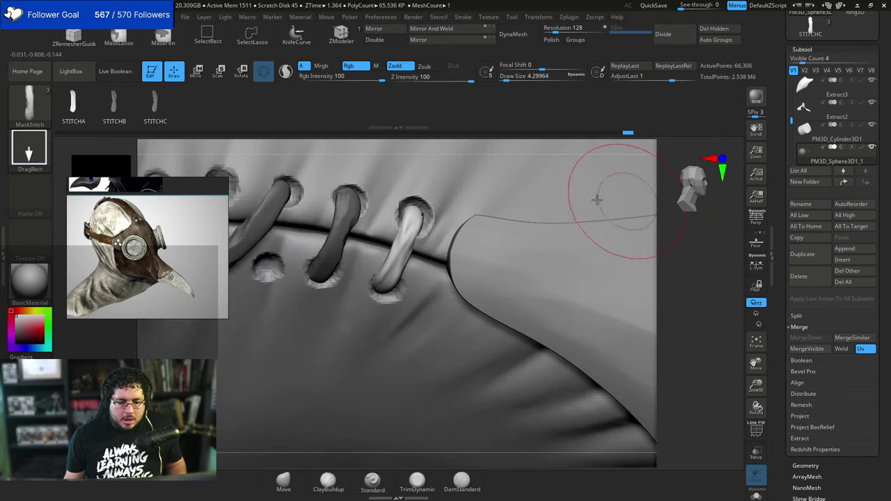
{"action": "mouse_move", "coordinate": [680, 257]}
{"action": "left_mouse_down", "text": "alt"}
{"action": "mouse_move", "coordinate": [661, 246]}
{"action": "mouse_move", "coordinate": [689, 247]}
{"action": "left_mouse_up", "text": "alt"}
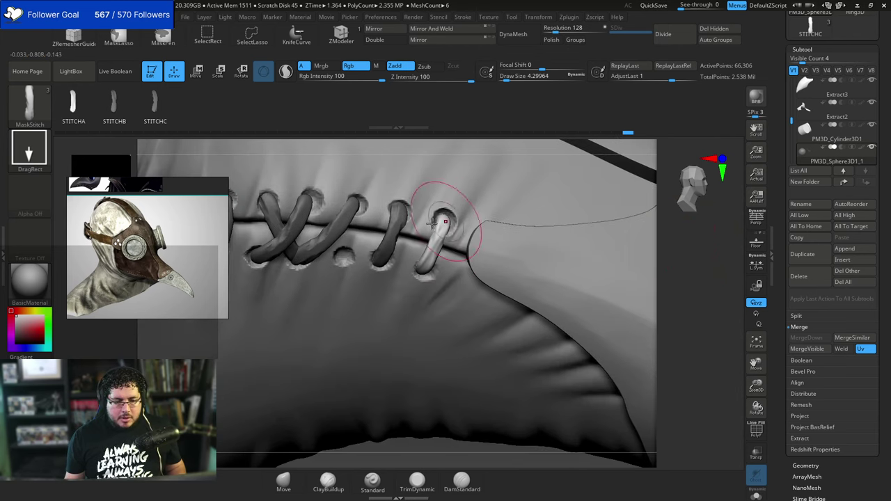
Insert a STITCHC mesh lengthwise between the two neighbouring lower holes near the beak.
{"action": "left_click", "coordinate": [157, 112]}
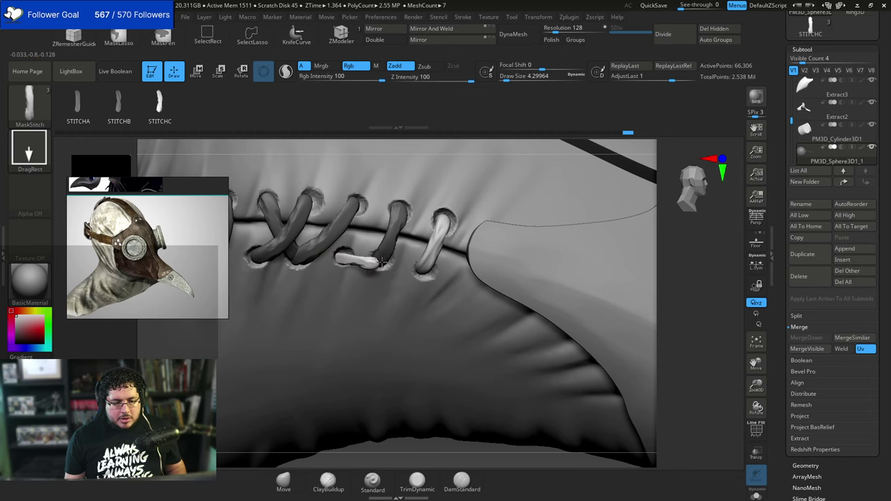
{"action": "left_click_drag", "start_coordinate": [677, 264], "coordinate": [701, 299]}
{"action": "key", "text": "e"}
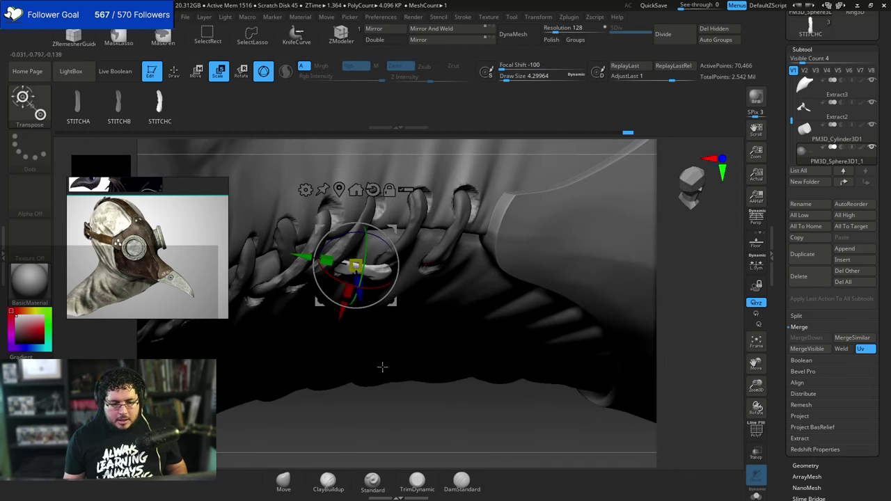
Move, scale and rotate the short STITCHC stitch so it sits close to the leather between the two lower holes.
{"action": "left_click_drag", "start_coordinate": [382, 367], "coordinate": [347, 378]}
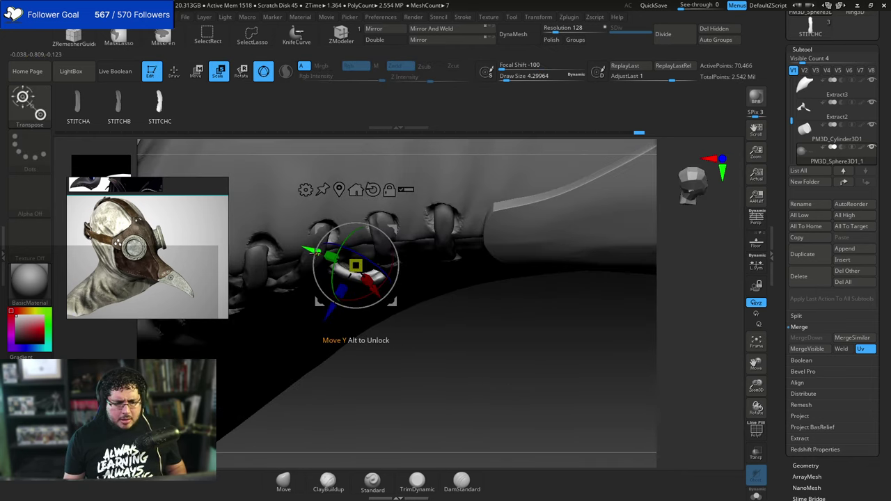
{"action": "left_click_drag", "start_coordinate": [315, 252], "coordinate": [326, 256]}
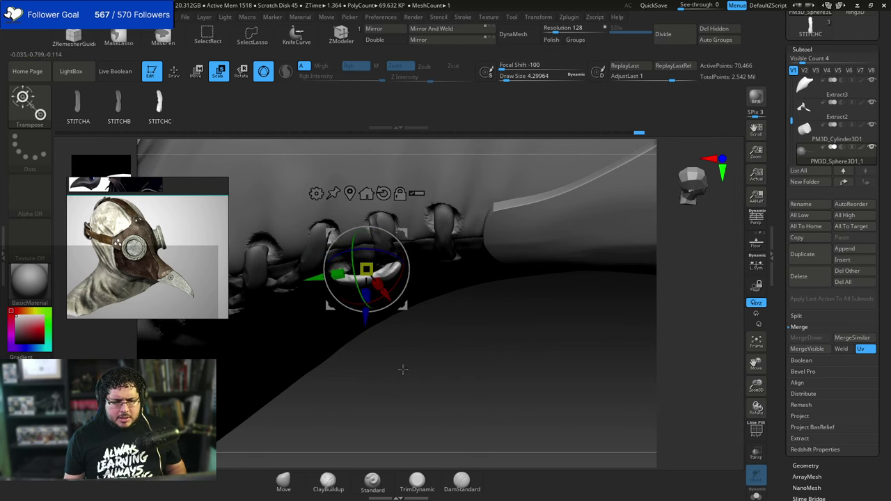
{"action": "left_click_drag", "start_coordinate": [403, 369], "coordinate": [421, 399]}
{"action": "left_click_drag", "start_coordinate": [378, 313], "coordinate": [375, 302]}
{"action": "left_click_drag", "start_coordinate": [398, 361], "coordinate": [410, 240]}
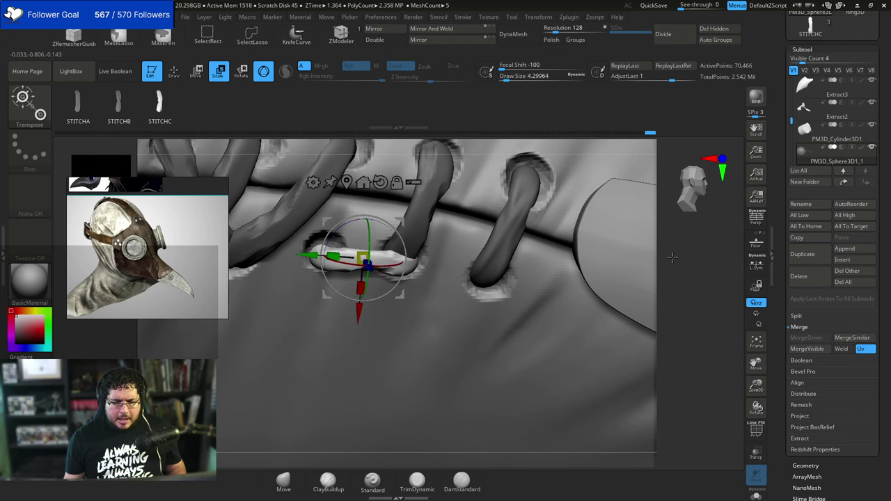
{"action": "left_click_drag", "start_coordinate": [672, 258], "coordinate": [437, 185]}
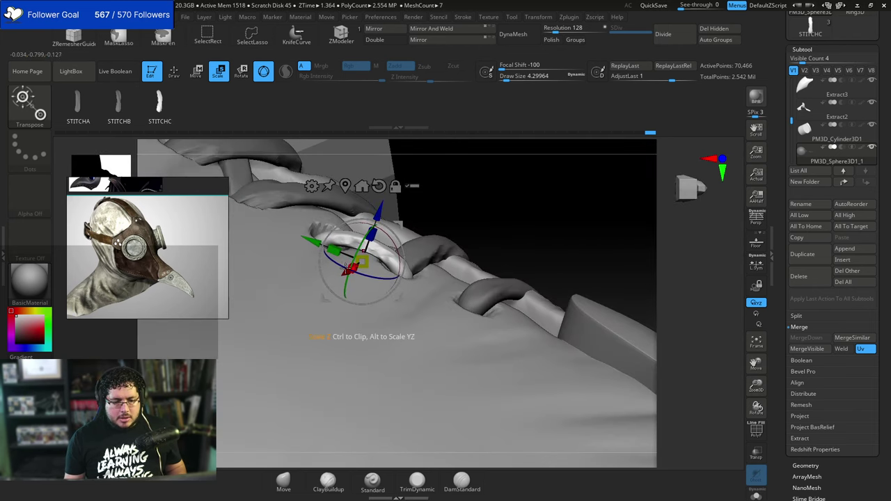
{"action": "left_click_drag", "start_coordinate": [311, 241], "coordinate": [306, 239]}
{"action": "left_click_drag", "start_coordinate": [427, 178], "coordinate": [451, 221]}
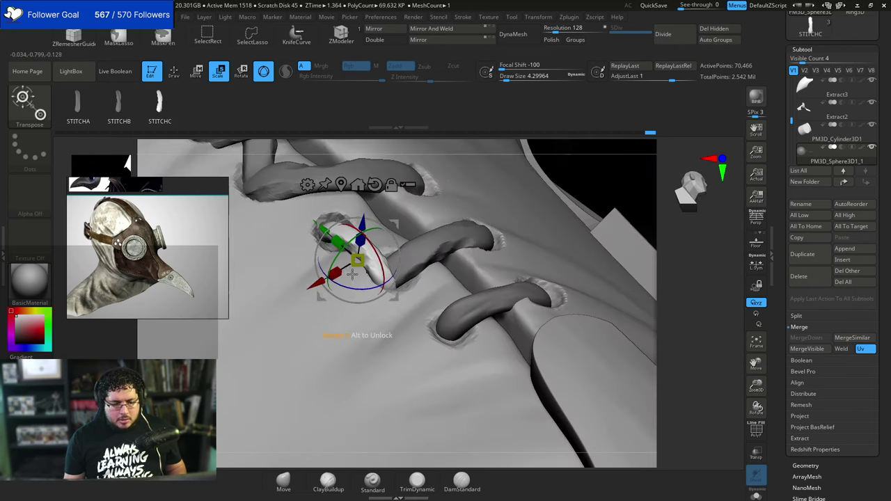
{"action": "left_click_drag", "start_coordinate": [352, 274], "coordinate": [351, 277]}
Switch to the Move brush and reduce its draw size to about 1.03.
{"action": "key", "text": "q"}
{"action": "left_click_drag", "start_coordinate": [579, 188], "coordinate": [587, 174]}
{"action": "key", "text": "ctrl+z"}
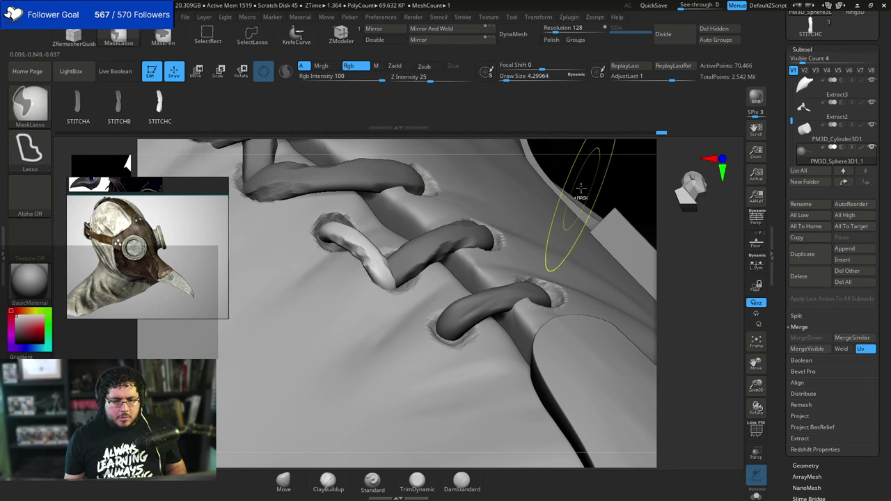
{"action": "key", "text": "b"}
{"action": "key", "text": "m"}
{"action": "key", "text": "v"}
{"action": "key", "text": "space"}
{"action": "left_click_drag", "start_coordinate": [483, 211], "coordinate": [481, 211]}
{"action": "key", "text": "space"}
{"action": "left_click_drag", "start_coordinate": [551, 180], "coordinate": [550, 180]}
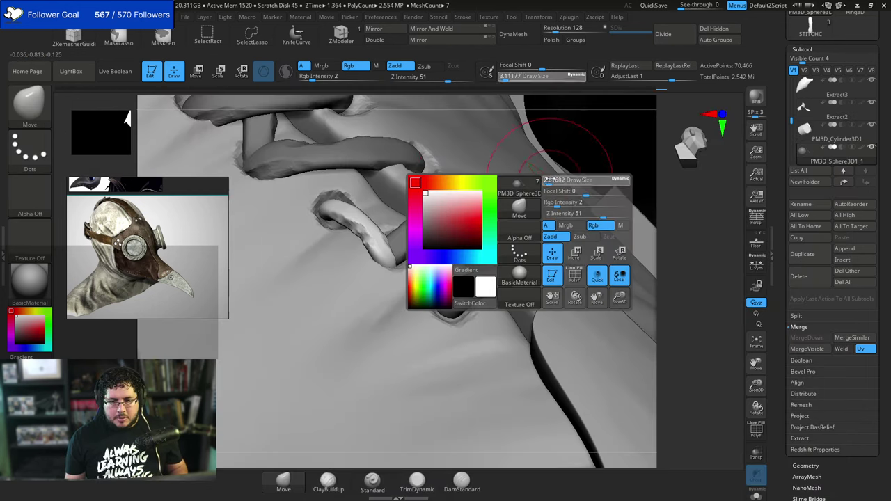
{"action": "left_click", "coordinate": [590, 141], "text": "alt"}
{"action": "key", "text": "space"}
{"action": "left_click_drag", "start_coordinate": [594, 142], "coordinate": [591, 142]}
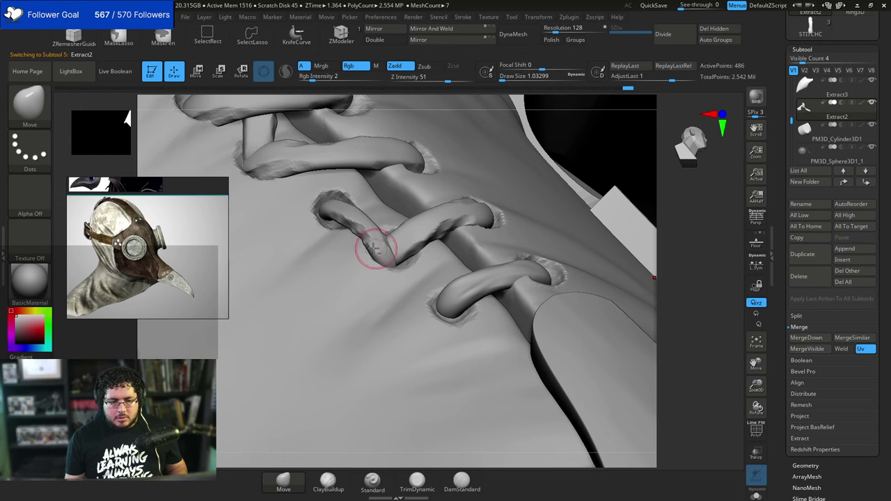
Reselect the stitches subtool and shape the short lower stitch into its holes with the Move brush at a draw size of about 5.
{"action": "left_click", "coordinate": [601, 142], "text": "alt"}
{"action": "left_click_drag", "start_coordinate": [602, 174], "coordinate": [615, 198]}
{"action": "left_click_drag", "start_coordinate": [597, 135], "coordinate": [601, 175], "text": "alt"}
{"action": "left_click_drag", "start_coordinate": [676, 217], "coordinate": [540, 131], "text": "alt"}
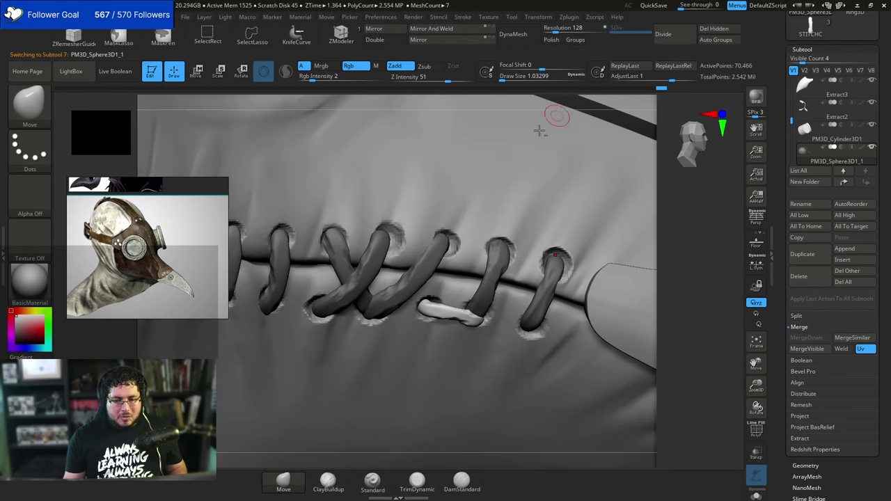
{"action": "key", "text": "b"}
{"action": "key", "text": "space"}
{"action": "left_click_drag", "start_coordinate": [504, 304], "coordinate": [513, 304]}
{"action": "mouse_move", "coordinate": [673, 322]}
{"action": "left_mouse_down"}
{"action": "mouse_move", "coordinate": [688, 245]}
{"action": "mouse_move", "coordinate": [650, 291]}
{"action": "left_mouse_up"}
{"action": "key", "text": "space"}
{"action": "key", "text": "space"}
{"action": "left_click", "coordinate": [550, 224]}
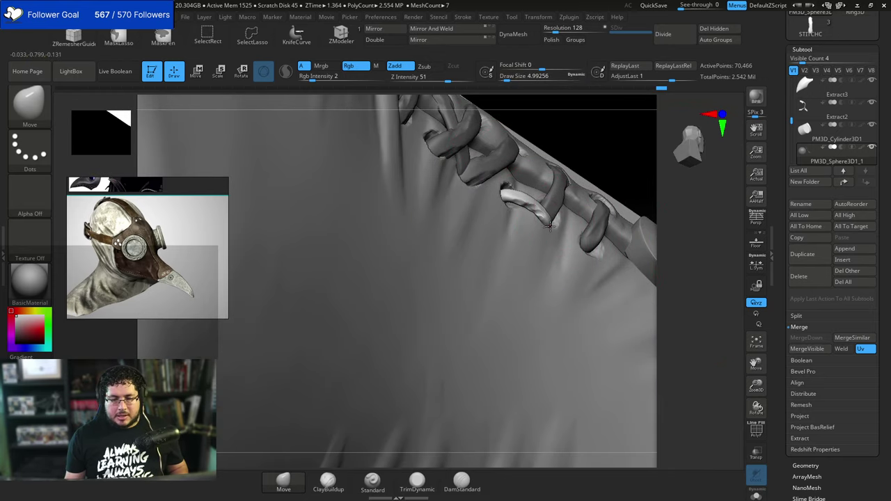
{"action": "left_click_drag", "start_coordinate": [672, 209], "coordinate": [674, 279]}
{"action": "left_click_drag", "start_coordinate": [546, 213], "coordinate": [531, 199]}
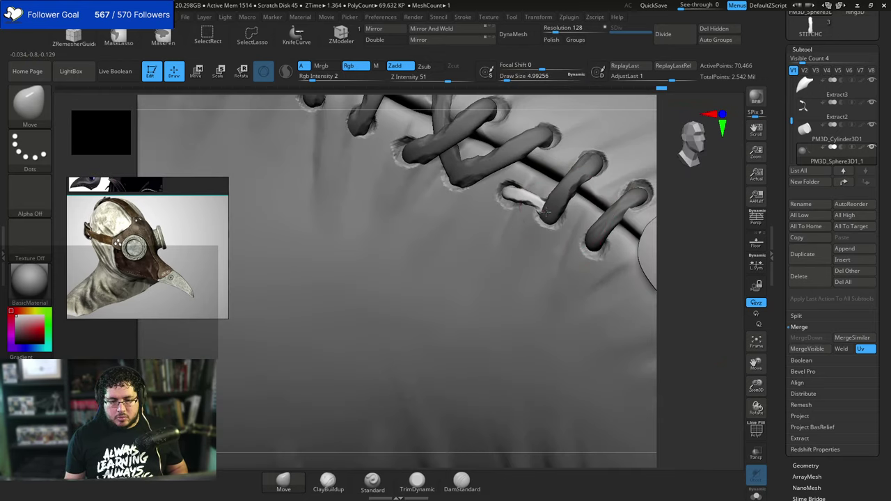
{"action": "left_click_drag", "start_coordinate": [670, 199], "coordinate": [662, 160]}
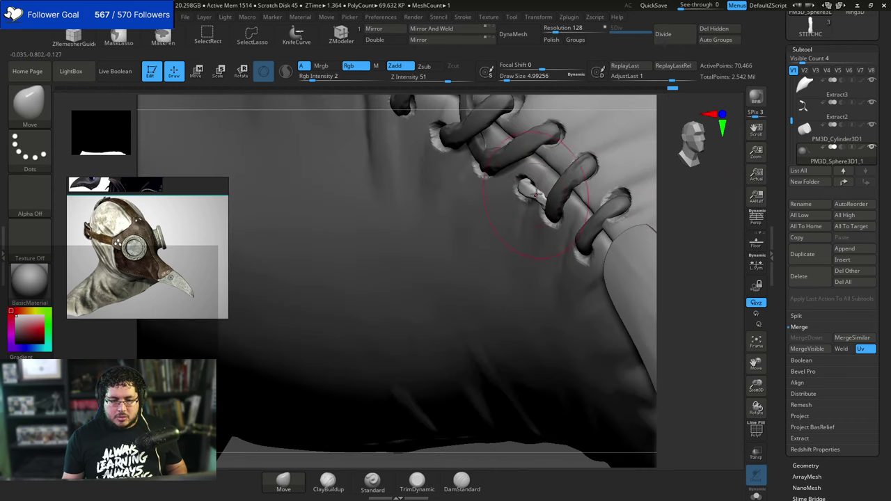
{"action": "left_click_drag", "start_coordinate": [536, 198], "coordinate": [533, 202]}
Refine the ends of the short lower stitch with the Move brush at draw sizes of about 1.13 and 3.11.
{"action": "mouse_move", "coordinate": [671, 207]}
{"action": "left_mouse_down"}
{"action": "mouse_move", "coordinate": [722, 228]}
{"action": "mouse_move", "coordinate": [725, 240]}
{"action": "left_mouse_up"}
{"action": "key", "text": "space"}
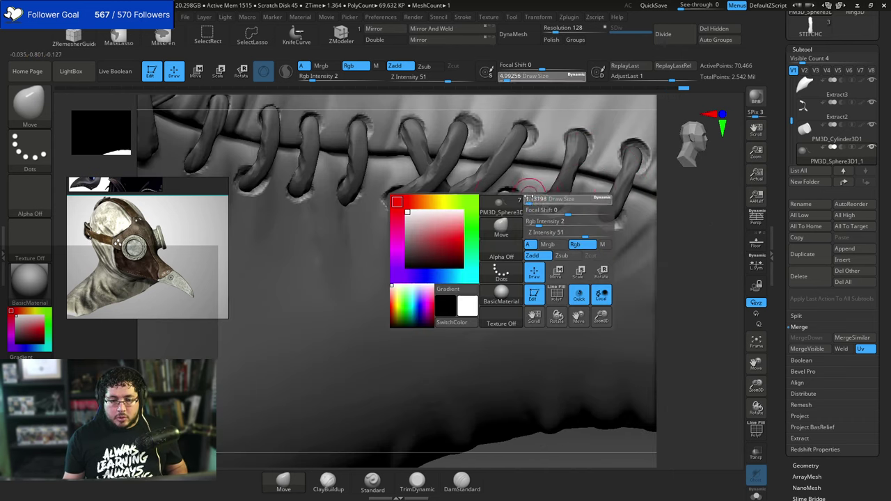
{"action": "left_click", "coordinate": [532, 200]}
{"action": "key", "text": "space"}
{"action": "left_click", "coordinate": [534, 202]}
{"action": "left_click_drag", "start_coordinate": [543, 208], "coordinate": [546, 204]}
{"action": "left_click_drag", "start_coordinate": [670, 209], "coordinate": [673, 209]}
{"action": "key", "text": "space"}
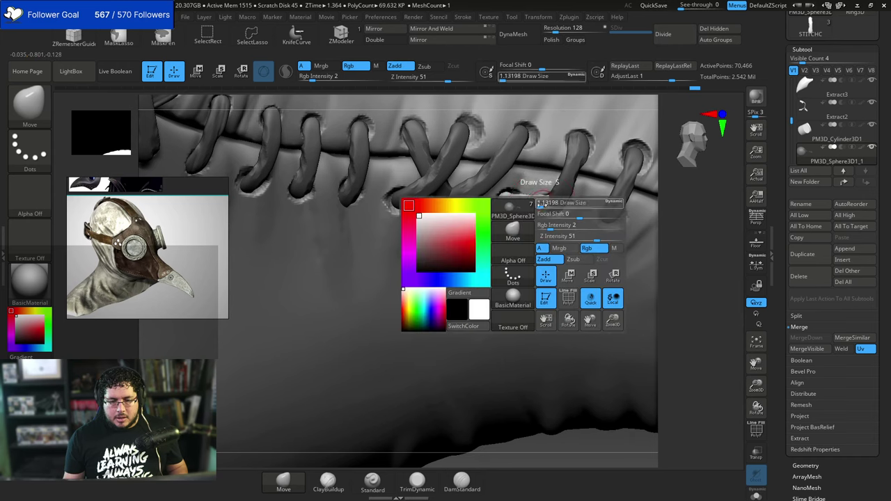
{"action": "left_click", "coordinate": [542, 201]}
{"action": "left_click_drag", "start_coordinate": [504, 199], "coordinate": [506, 195]}
Insert a STITCHB mesh with the MaskStitch brush diagonally between the second and third stitches at the ear end of the seam.
{"action": "left_click_drag", "start_coordinate": [706, 255], "coordinate": [590, 385], "text": "alt"}
{"action": "left_click_drag", "start_coordinate": [565, 347], "coordinate": [642, 429], "text": "alt"}
{"action": "left_click_drag", "start_coordinate": [705, 278], "coordinate": [742, 338], "text": "alt"}
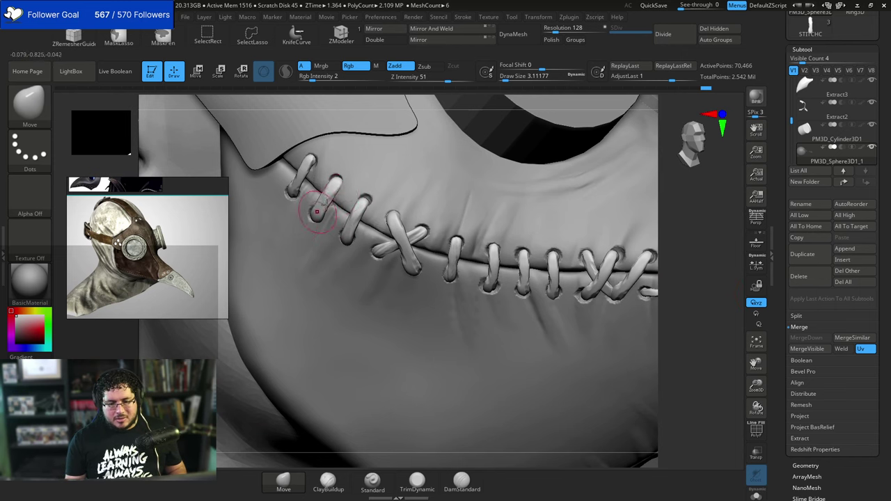
{"action": "key", "text": "b"}
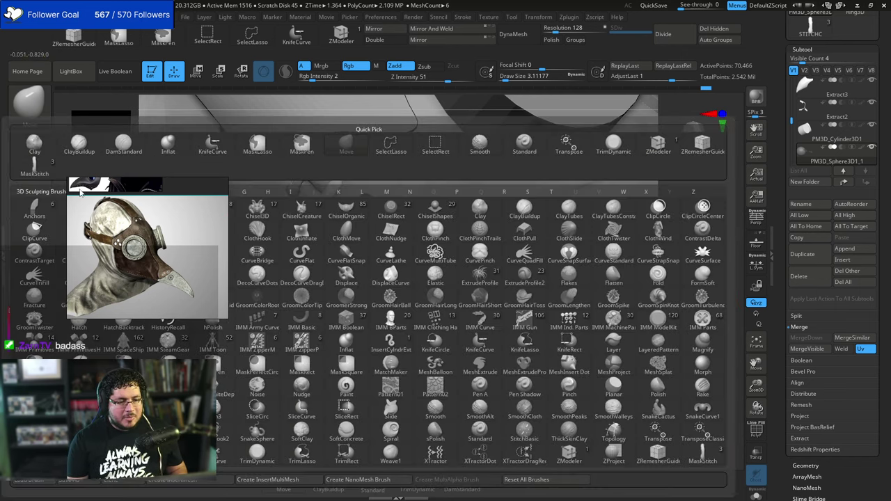
{"action": "left_click", "coordinate": [34, 165]}
{"action": "left_click", "coordinate": [117, 115]}
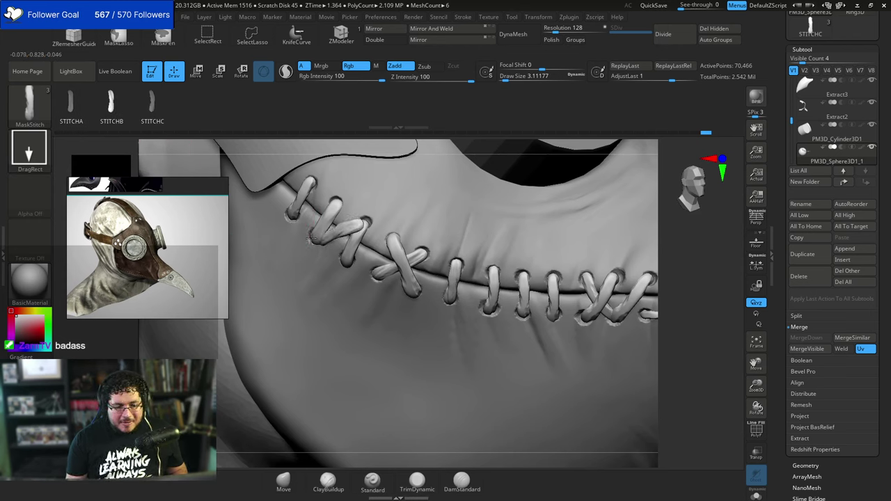
{"action": "left_click_drag", "start_coordinate": [313, 238], "coordinate": [312, 238]}
{"action": "mouse_move", "coordinate": [689, 259]}
{"action": "left_mouse_down"}
{"action": "mouse_move", "coordinate": [705, 276]}
{"action": "mouse_move", "coordinate": [677, 294]}
{"action": "mouse_move", "coordinate": [690, 295]}
{"action": "left_mouse_up"}
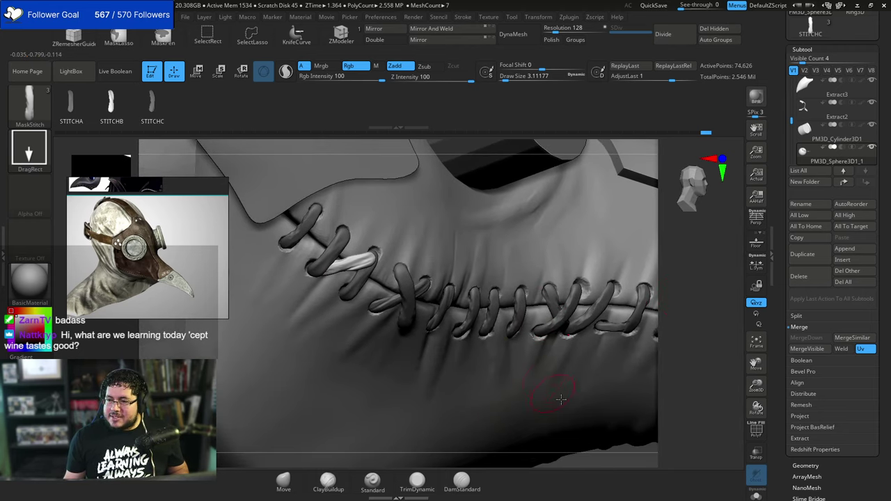
Reshape the new diagonal STITCHB stitch with the Move brush at a draw size of about 6.58 so it tucks beside its neighbours.
{"action": "left_click_drag", "start_coordinate": [689, 328], "coordinate": [670, 352]}
{"action": "key", "text": "b"}
{"action": "key", "text": "m"}
{"action": "key", "text": "v"}
{"action": "key", "text": "space"}
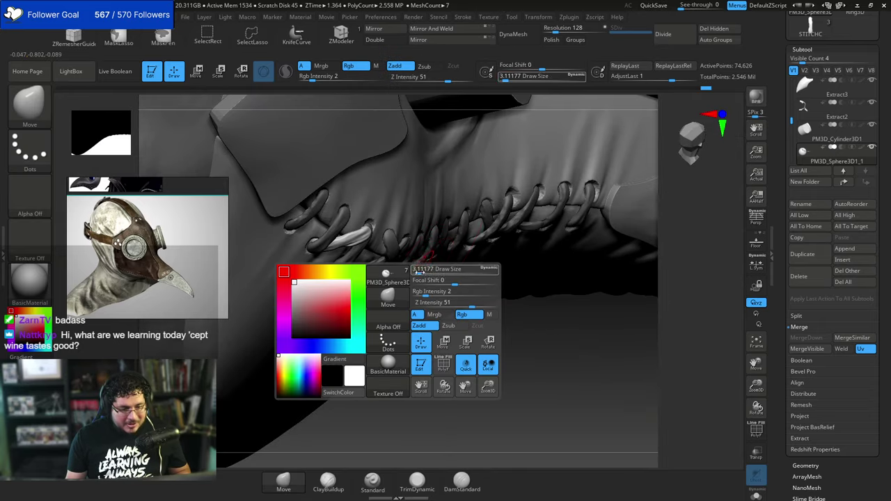
{"action": "key", "text": "space"}
{"action": "left_click_drag", "start_coordinate": [447, 355], "coordinate": [340, 241]}
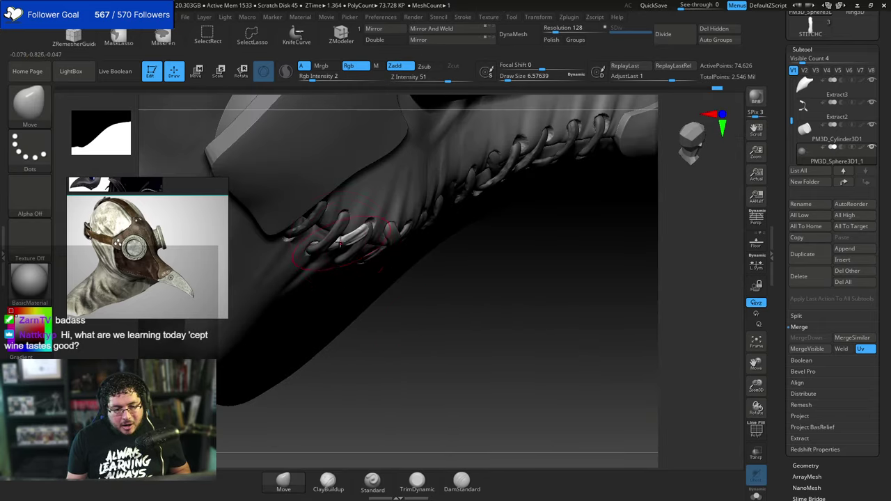
{"action": "left_click_drag", "start_coordinate": [426, 289], "coordinate": [378, 188]}
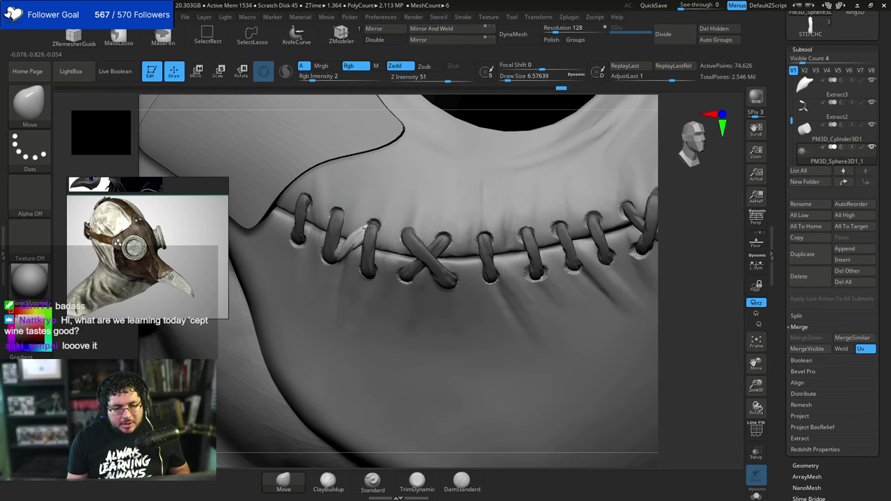
{"action": "left_click_drag", "start_coordinate": [675, 268], "coordinate": [588, 263]}
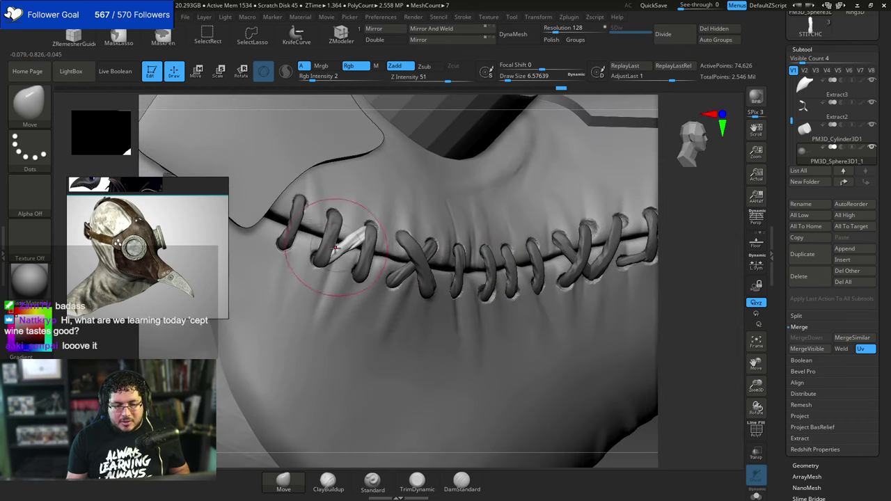
Inspect the complete cheek lacing on the whole mask from the side and from below.
{"action": "left_click_drag", "start_coordinate": [670, 261], "coordinate": [519, 375], "text": "alt"}
{"action": "left_click_drag", "start_coordinate": [568, 345], "coordinate": [585, 320]}
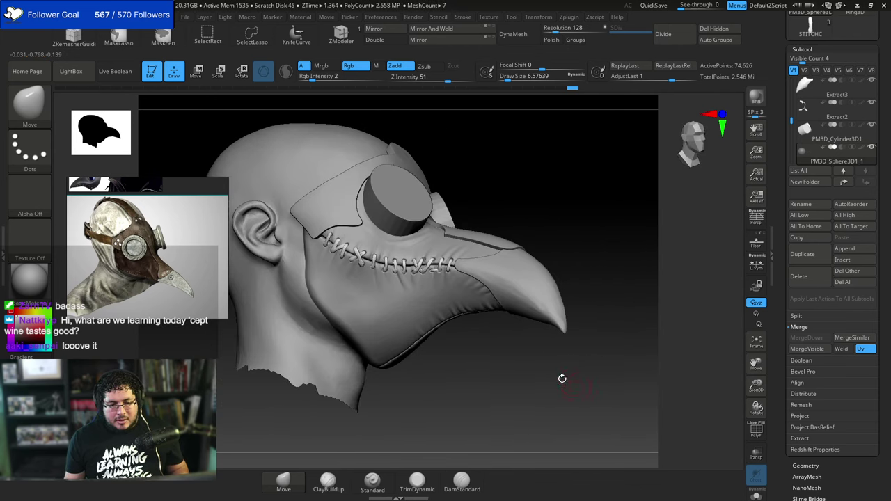
{"action": "left_click_drag", "start_coordinate": [513, 383], "coordinate": [525, 358]}
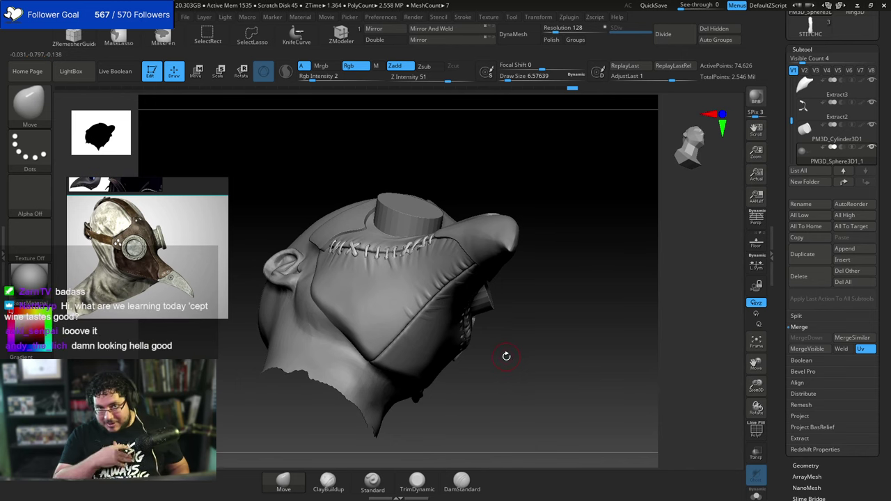
{"action": "left_click_drag", "start_coordinate": [631, 222], "coordinate": [600, 282]}
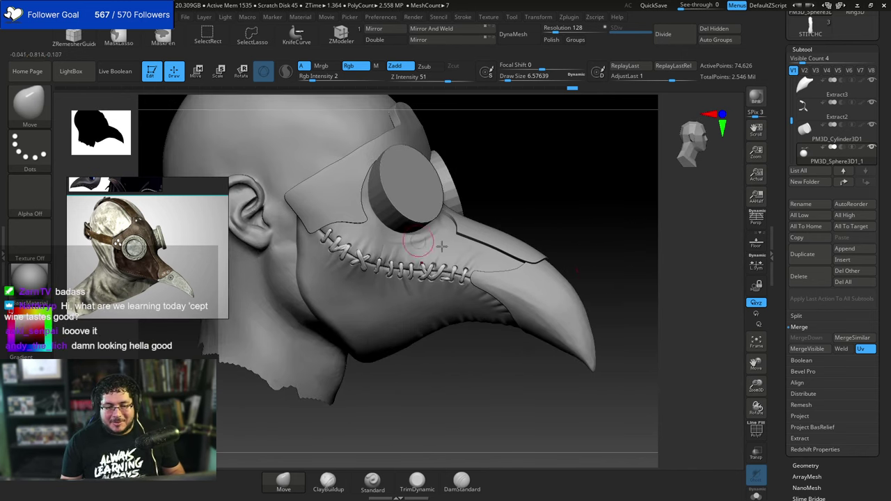
{"action": "left_click_drag", "start_coordinate": [573, 196], "coordinate": [588, 172]}
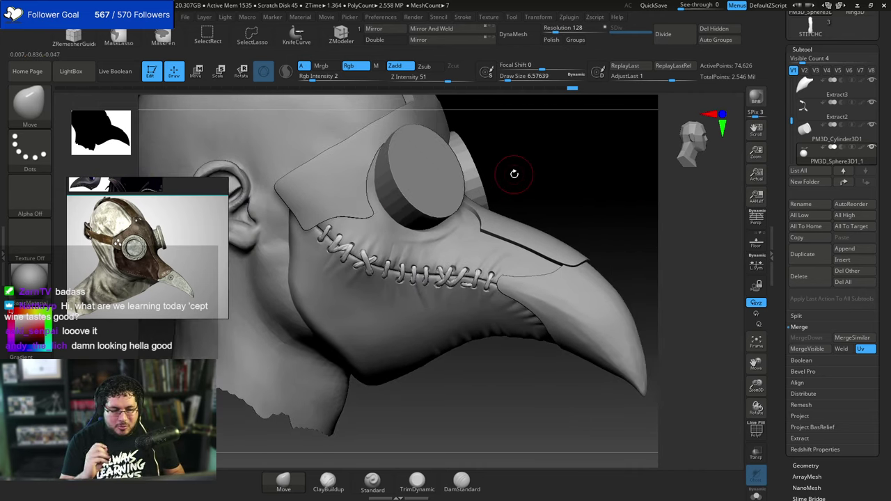
{"action": "left_click_drag", "start_coordinate": [550, 180], "coordinate": [582, 158]}
Make the cheek leather piece the active subtool and select the ClayBuildup brush with a draw size of about 3.67.
{"action": "left_click", "coordinate": [336, 283], "text": "alt"}
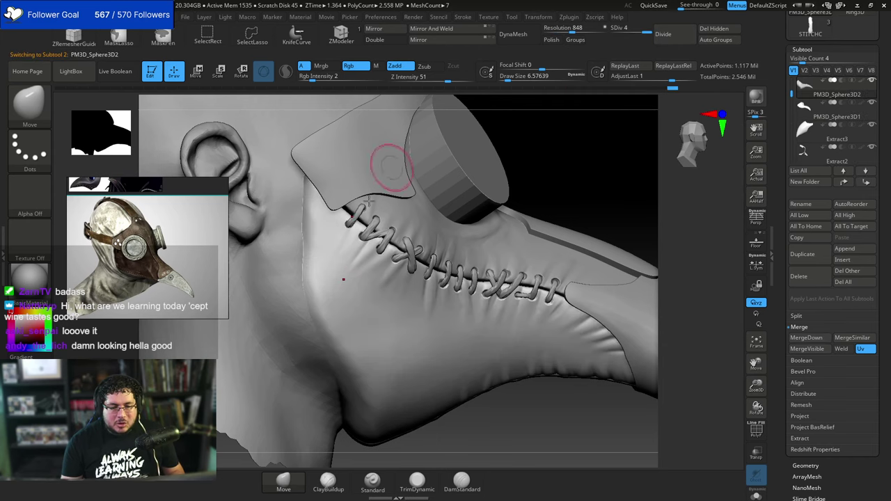
{"action": "key", "text": "b"}
{"action": "key", "text": "c"}
{"action": "key", "text": "b"}
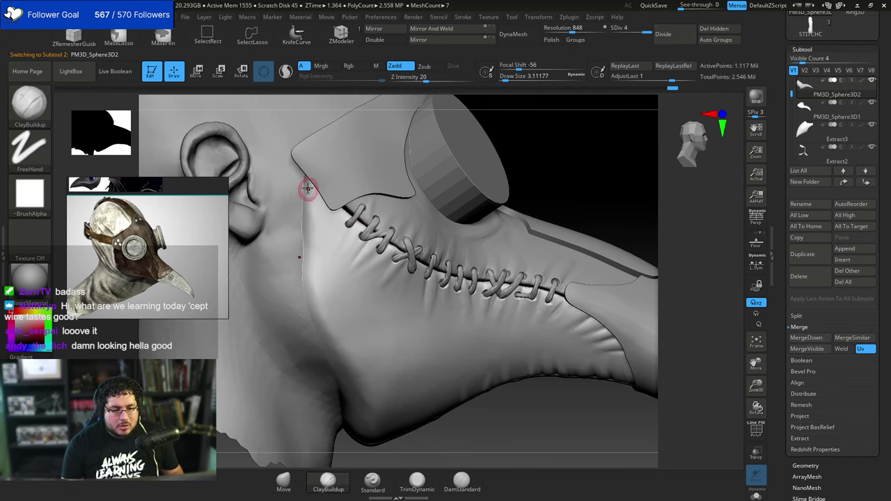
{"action": "key", "text": "space"}
{"action": "left_click_drag", "start_coordinate": [311, 189], "coordinate": [308, 218]}
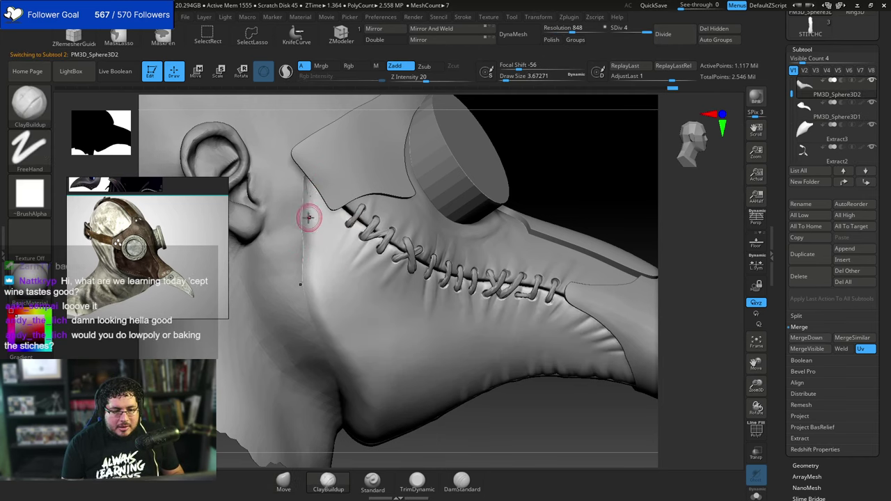
Try building up a fold along the cheek piece's rear edge near the ear with ClayBuildup, and undo the strokes.
{"action": "left_click_drag", "start_coordinate": [305, 171], "coordinate": [306, 212]}
{"action": "left_click_drag", "start_coordinate": [305, 176], "coordinate": [302, 273]}
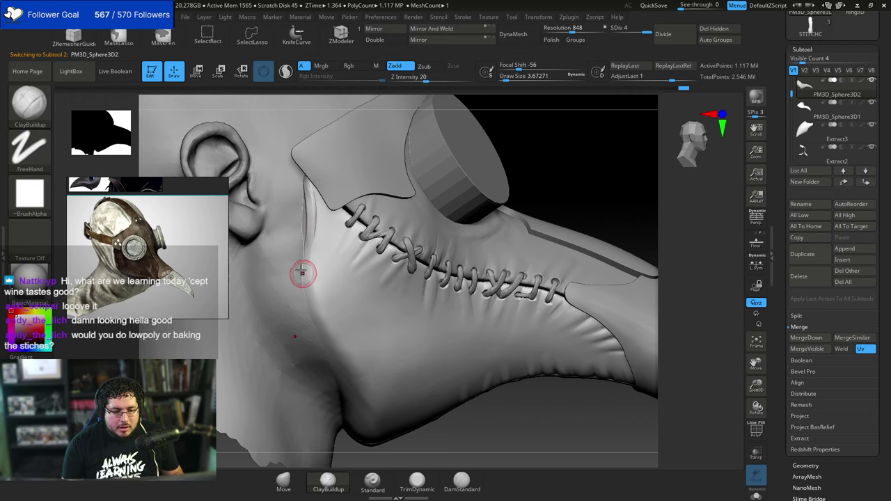
{"action": "left_click_drag", "start_coordinate": [308, 216], "coordinate": [311, 303]}
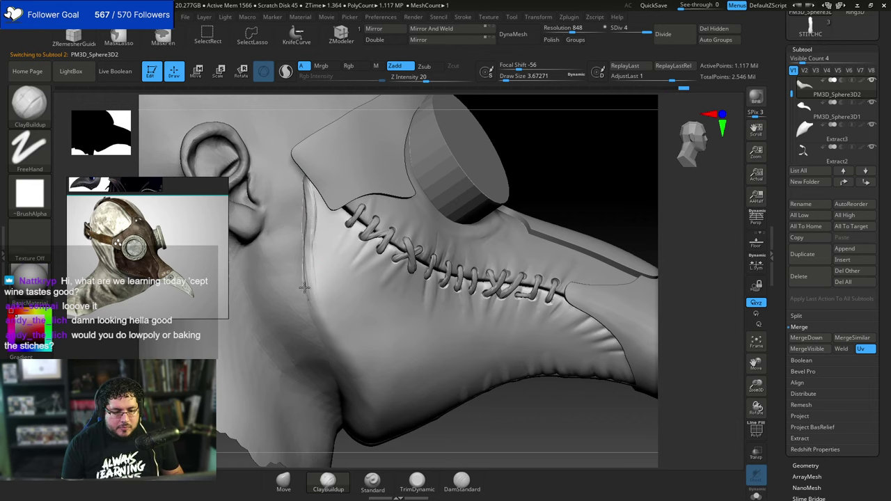
{"action": "right_click_drag", "start_coordinate": [348, 248], "coordinate": [496, 88]}
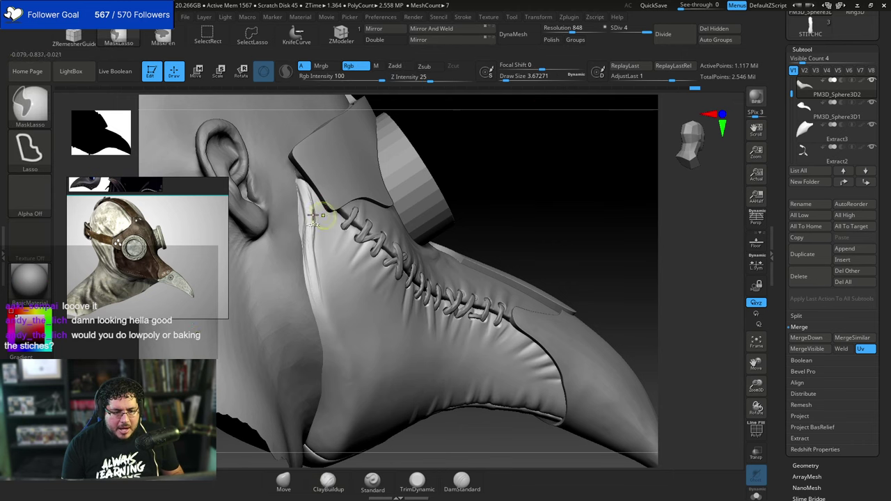
{"action": "key", "text": "ctrl+z"}
{"action": "key", "text": "ctrl+z"}
{"action": "left_click_drag", "start_coordinate": [447, 179], "coordinate": [498, 143]}
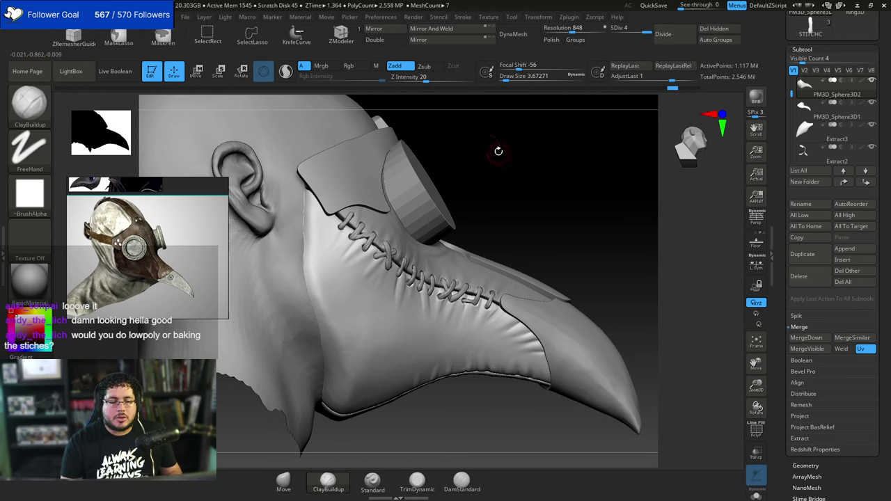
Pull the cheek piece's lower rear corner forward along the jaw using the Move brush at a draw size of about 51.19.
{"action": "right_click_drag", "start_coordinate": [498, 151], "coordinate": [470, 124]}
{"action": "mouse_move", "coordinate": [374, 193]}
{"action": "right_mouse_down"}
{"action": "mouse_move", "coordinate": [513, 181]}
{"action": "mouse_move", "coordinate": [461, 237]}
{"action": "right_mouse_up"}
{"action": "mouse_move", "coordinate": [448, 346]}
{"action": "right_mouse_down"}
{"action": "mouse_move", "coordinate": [445, 249]}
{"action": "mouse_move", "coordinate": [402, 248]}
{"action": "right_mouse_up"}
{"action": "key", "text": "b"}
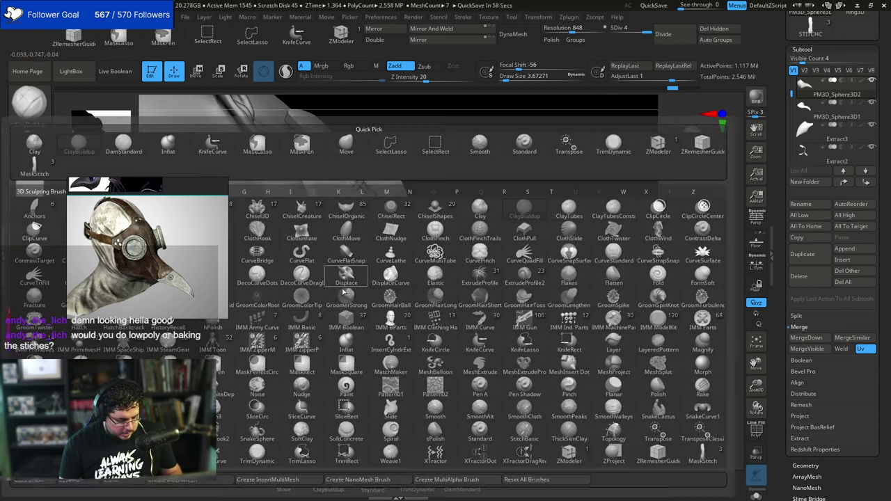
{"action": "key", "text": "m"}
{"action": "key", "text": "v"}
{"action": "key", "text": "space"}
{"action": "mouse_move", "coordinate": [330, 306]}
{"action": "left_mouse_down"}
{"action": "mouse_move", "coordinate": [315, 303]}
{"action": "mouse_move", "coordinate": [326, 326]}
{"action": "left_mouse_up"}
{"action": "mouse_move", "coordinate": [438, 204]}
{"action": "right_mouse_down"}
{"action": "mouse_move", "coordinate": [349, 367]}
{"action": "mouse_move", "coordinate": [397, 362]}
{"action": "right_mouse_up"}
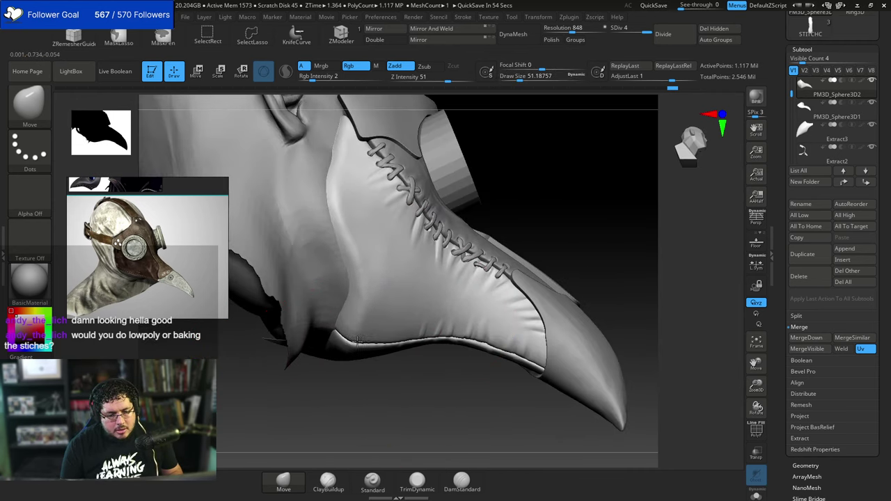
{"action": "left_click_drag", "start_coordinate": [377, 331], "coordinate": [374, 344]}
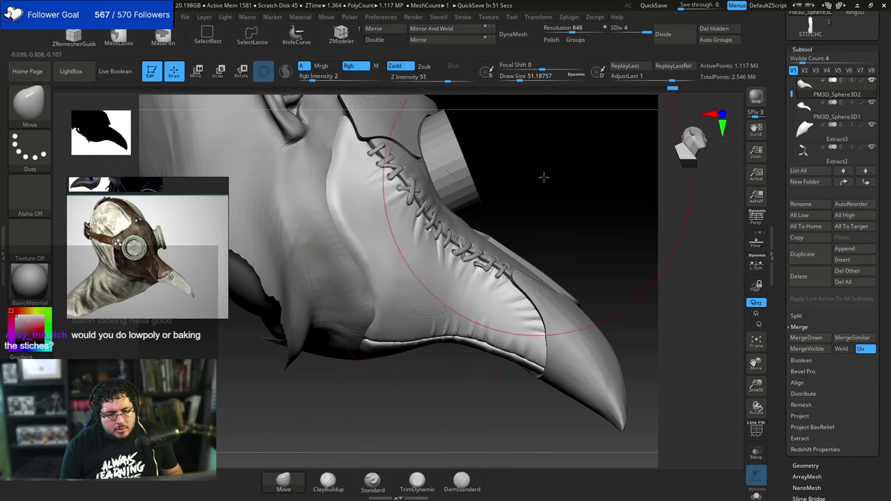
Refine the cheek piece's contour around the jaw with the Move brush, reducing the draw size to about 36.93 and 26.87.
{"action": "mouse_move", "coordinate": [543, 177]}
{"action": "left_mouse_down"}
{"action": "mouse_move", "coordinate": [508, 183]}
{"action": "mouse_move", "coordinate": [502, 162]}
{"action": "left_mouse_up"}
{"action": "key", "text": "space"}
{"action": "left_click_drag", "start_coordinate": [387, 301], "coordinate": [388, 299]}
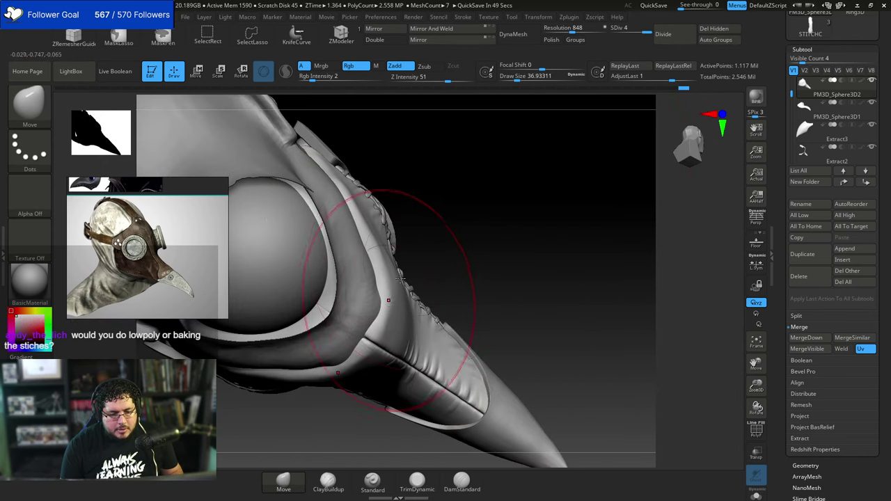
{"action": "right_click_drag", "start_coordinate": [388, 299], "coordinate": [415, 288]}
{"action": "key", "text": "space"}
{"action": "left_click_drag", "start_coordinate": [415, 288], "coordinate": [409, 288]}
{"action": "right_click_drag", "start_coordinate": [385, 369], "coordinate": [359, 371]}
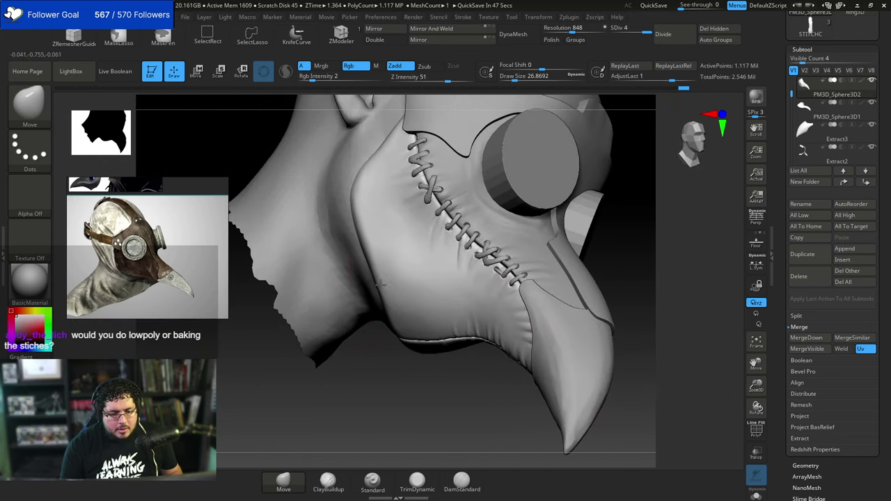
Round out the cheek piece's rear edge below the ear with the Move brush at a draw size of about 18.46.
{"action": "key", "text": "space"}
{"action": "left_click_drag", "start_coordinate": [346, 218], "coordinate": [350, 207]}
{"action": "key", "text": "ctrl+z"}
{"action": "key", "text": "space"}
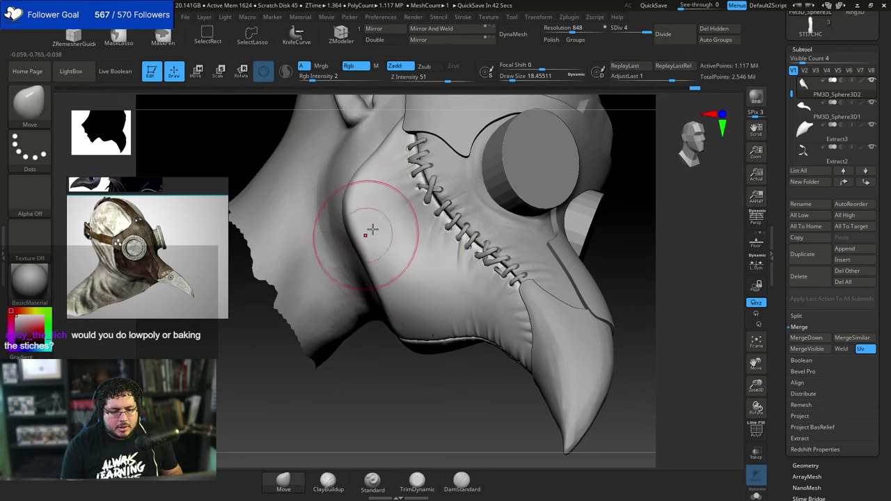
{"action": "left_click_drag", "start_coordinate": [636, 191], "coordinate": [660, 153]}
{"action": "left_click_drag", "start_coordinate": [379, 305], "coordinate": [388, 262]}
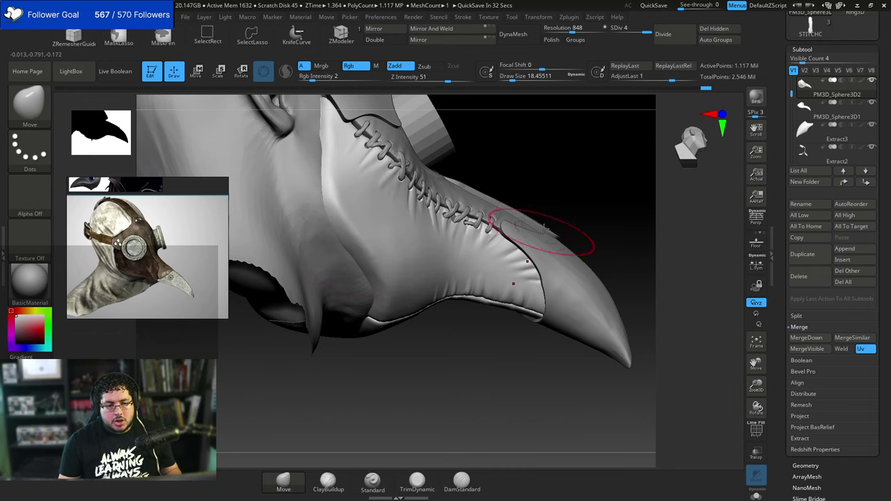
Adjust the upper part of the cheek piece's rear edge near the ear with the Move brush.
{"action": "left_click_drag", "start_coordinate": [555, 187], "coordinate": [500, 347]}
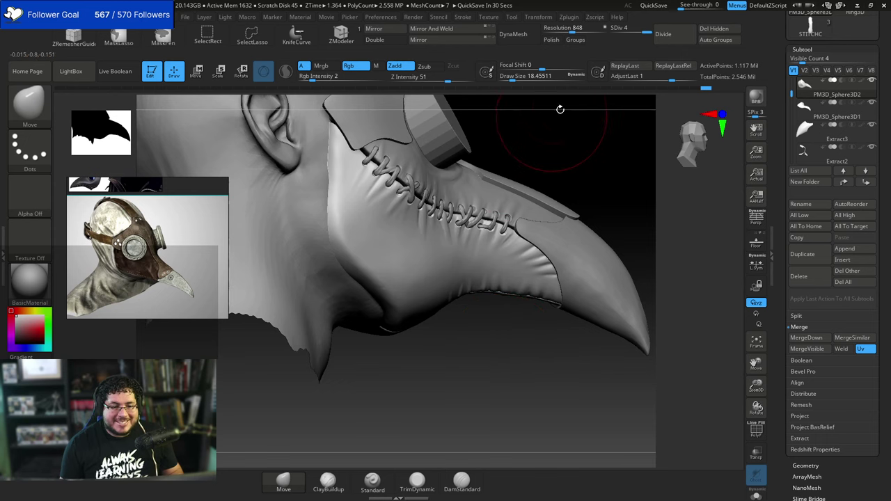
{"action": "left_click_drag", "start_coordinate": [559, 109], "coordinate": [530, 143]}
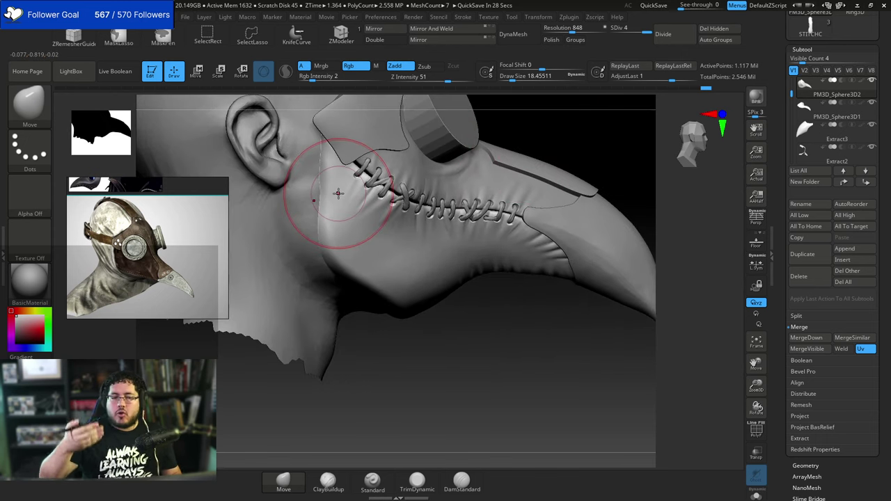
{"action": "left_click_drag", "start_coordinate": [507, 127], "coordinate": [534, 140]}
{"action": "key", "text": "space"}
{"action": "mouse_move", "coordinate": [341, 162]}
{"action": "left_mouse_down"}
{"action": "mouse_move", "coordinate": [334, 164]}
{"action": "mouse_move", "coordinate": [331, 146]}
{"action": "left_mouse_up"}
Flatten the leather along the cheek piece's rear edge with TrimDynamic at a draw size of about 12.91.
{"action": "key", "text": "b"}
{"action": "key", "text": "t"}
{"action": "key", "text": "d"}
{"action": "key", "text": "space"}
{"action": "left_click_drag", "start_coordinate": [332, 190], "coordinate": [334, 142]}
{"action": "mouse_move", "coordinate": [357, 339]}
{"action": "left_mouse_down"}
{"action": "mouse_move", "coordinate": [369, 271]}
{"action": "mouse_move", "coordinate": [362, 280]}
{"action": "mouse_move", "coordinate": [377, 291]}
{"action": "left_mouse_up"}
{"action": "mouse_move", "coordinate": [509, 117]}
{"action": "left_mouse_down"}
{"action": "mouse_move", "coordinate": [517, 163]}
{"action": "mouse_move", "coordinate": [494, 209]}
{"action": "left_mouse_up"}
{"action": "key", "text": "space"}
{"action": "left_click_drag", "start_coordinate": [353, 239], "coordinate": [373, 285]}
{"action": "left_click_drag", "start_coordinate": [356, 225], "coordinate": [382, 296]}
{"action": "mouse_move", "coordinate": [354, 248]}
{"action": "left_mouse_down"}
{"action": "mouse_move", "coordinate": [379, 304]}
{"action": "mouse_move", "coordinate": [387, 366]}
{"action": "mouse_move", "coordinate": [354, 227]}
{"action": "left_mouse_up"}
{"action": "right_click_drag", "start_coordinate": [426, 152], "coordinate": [398, 181]}
{"action": "key", "text": "space"}
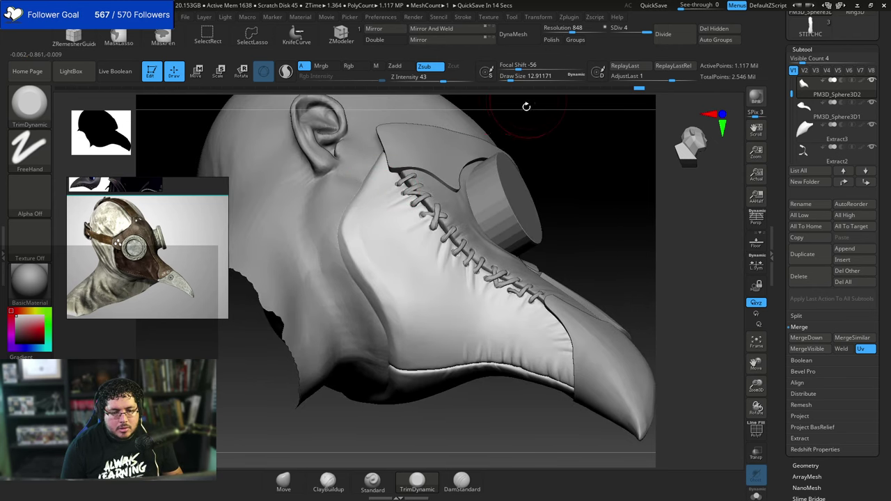
Trim the rear border of the cheek piece down to the jaw corner with TrimDynamic at draw sizes of about 6.58 and 8.42.
{"action": "left_click_drag", "start_coordinate": [524, 107], "coordinate": [493, 143]}
{"action": "key", "text": "space"}
{"action": "left_click_drag", "start_coordinate": [372, 193], "coordinate": [346, 216]}
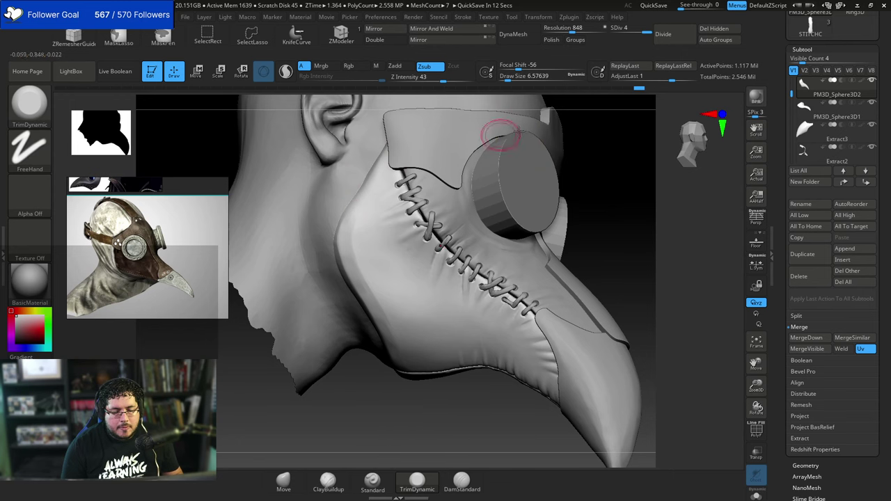
{"action": "right_click_drag", "start_coordinate": [501, 135], "coordinate": [497, 149]}
{"action": "key", "text": "space"}
{"action": "left_click_drag", "start_coordinate": [356, 200], "coordinate": [368, 190]}
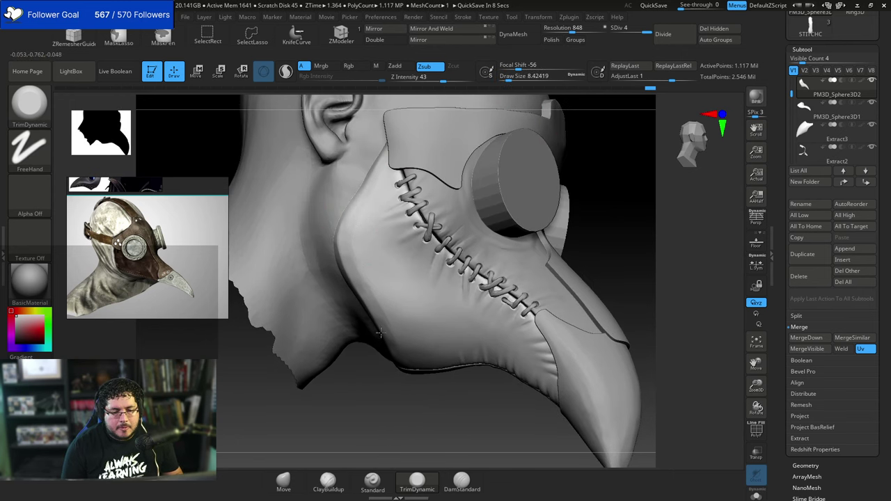
{"action": "left_click_drag", "start_coordinate": [383, 428], "coordinate": [369, 320]}
{"action": "mouse_move", "coordinate": [350, 243]}
{"action": "left_mouse_down"}
{"action": "mouse_move", "coordinate": [376, 281]}
{"action": "mouse_move", "coordinate": [370, 263]}
{"action": "left_mouse_up"}
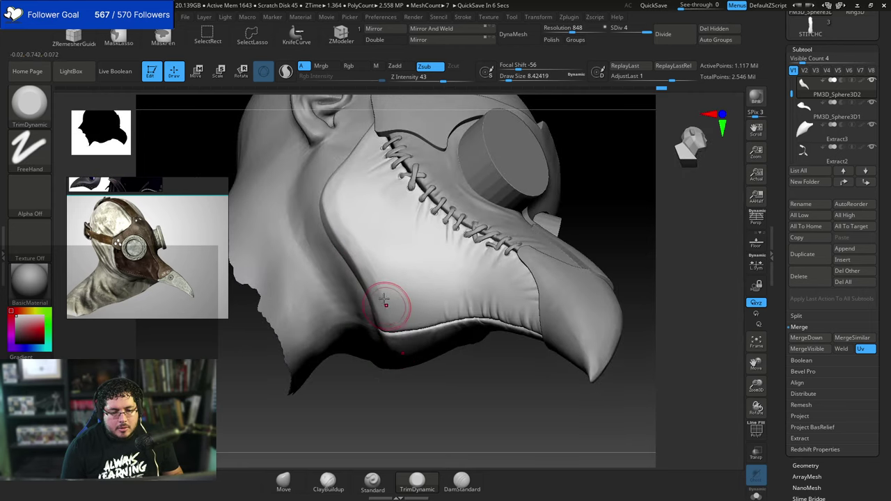
{"action": "left_click_drag", "start_coordinate": [398, 409], "coordinate": [545, 126]}
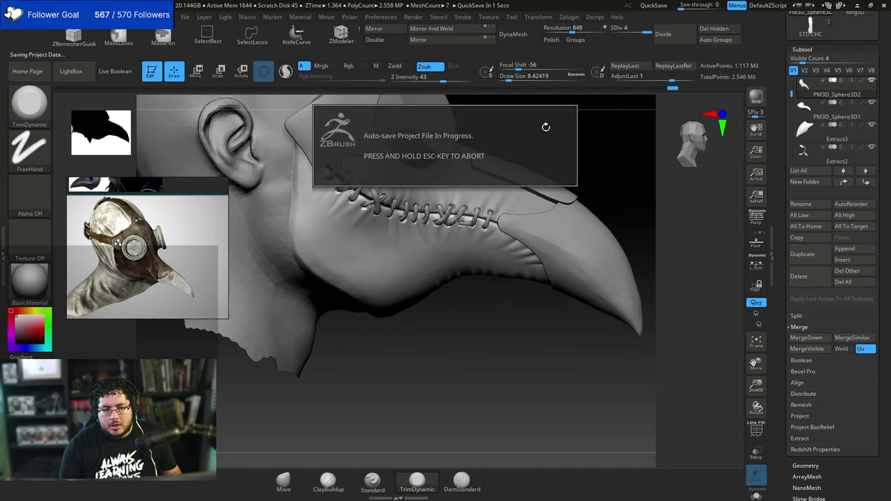
{"action": "left_click_drag", "start_coordinate": [591, 143], "coordinate": [564, 142]}
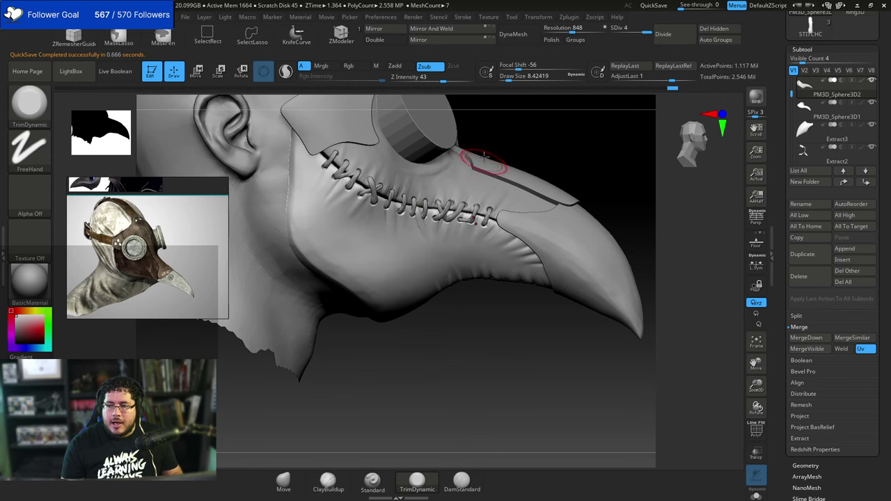
{"action": "mouse_move", "coordinate": [489, 142]}
{"action": "left_mouse_down", "text": "alt"}
{"action": "mouse_move", "coordinate": [512, 164]}
{"action": "mouse_move", "coordinate": [522, 153]}
{"action": "mouse_move", "coordinate": [517, 142]}
{"action": "left_mouse_up", "text": "alt"}
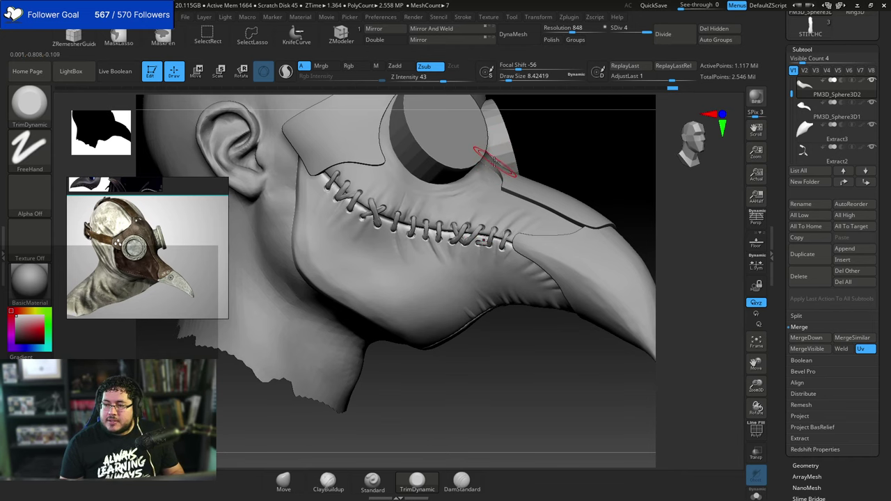
{"action": "mouse_move", "coordinate": [574, 149]}
{"action": "left_mouse_down"}
{"action": "mouse_move", "coordinate": [562, 167]}
{"action": "mouse_move", "coordinate": [577, 163]}
{"action": "mouse_move", "coordinate": [564, 154]}
{"action": "left_mouse_up"}
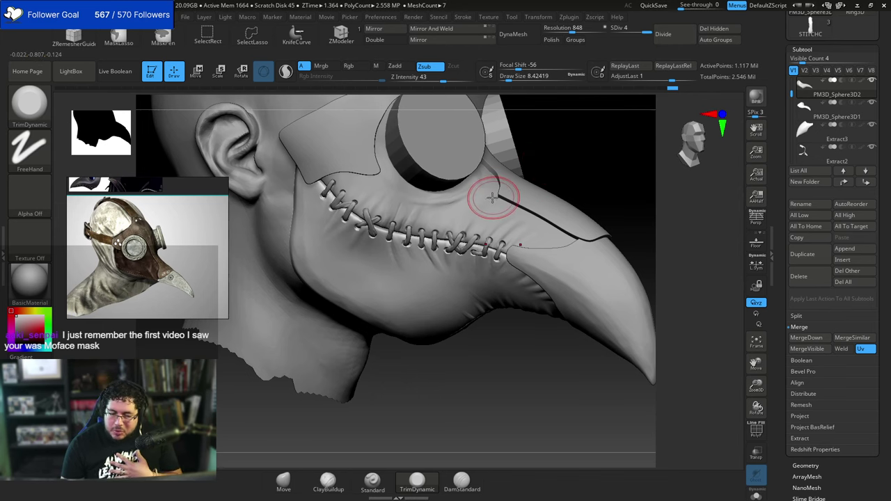
Make the lacing stitches the active subtool and nudge the crossed stitch near the beak with the Move brush at a draw size of about 4.99.
{"action": "mouse_move", "coordinate": [595, 166]}
{"action": "left_mouse_down"}
{"action": "mouse_move", "coordinate": [634, 141]}
{"action": "mouse_move", "coordinate": [588, 198]}
{"action": "left_mouse_up"}
{"action": "key", "text": "space"}
{"action": "left_click_drag", "start_coordinate": [496, 184], "coordinate": [483, 184]}
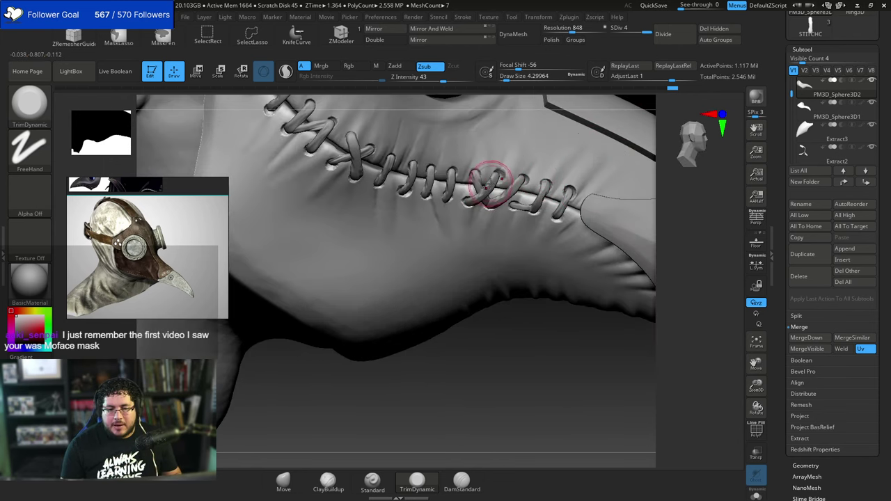
{"action": "left_click", "coordinate": [494, 180], "text": "alt"}
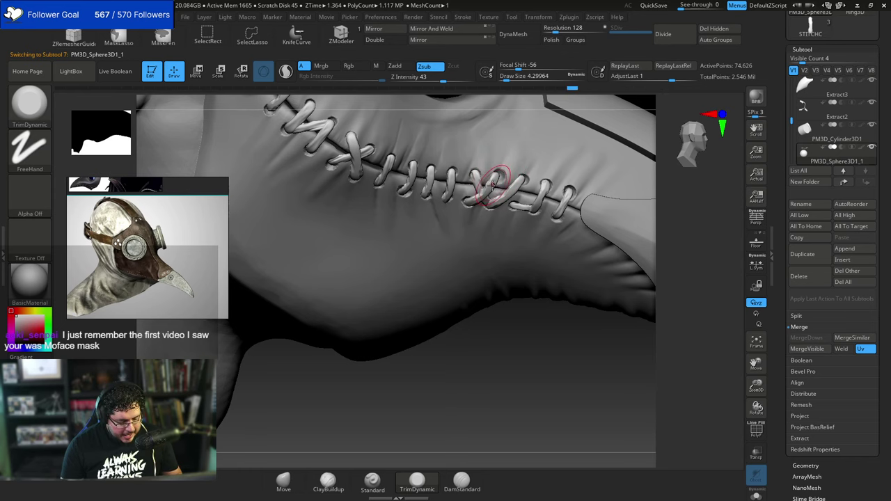
{"action": "key", "text": "b"}
{"action": "key", "text": "m"}
{"action": "key", "text": "v"}
{"action": "key", "text": "space"}
{"action": "left_click_drag", "start_coordinate": [495, 183], "coordinate": [506, 183]}
{"action": "left_click_drag", "start_coordinate": [504, 344], "coordinate": [446, 341]}
{"action": "key", "text": "space"}
{"action": "mouse_move", "coordinate": [497, 179]}
{"action": "left_mouse_down"}
{"action": "mouse_move", "coordinate": [506, 177]}
{"action": "mouse_move", "coordinate": [476, 178]}
{"action": "left_mouse_up"}
{"action": "key", "text": "space"}
{"action": "key", "text": "space"}
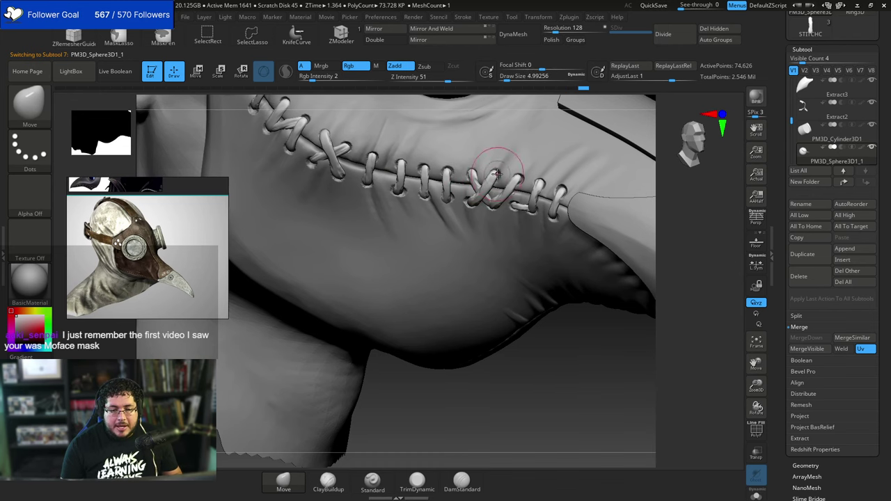
Make the cheek leather piece active again and trim its rear edge with TrimDynamic at a draw size of about 6.58.
{"action": "left_click_drag", "start_coordinate": [533, 373], "coordinate": [494, 285], "text": "alt"}
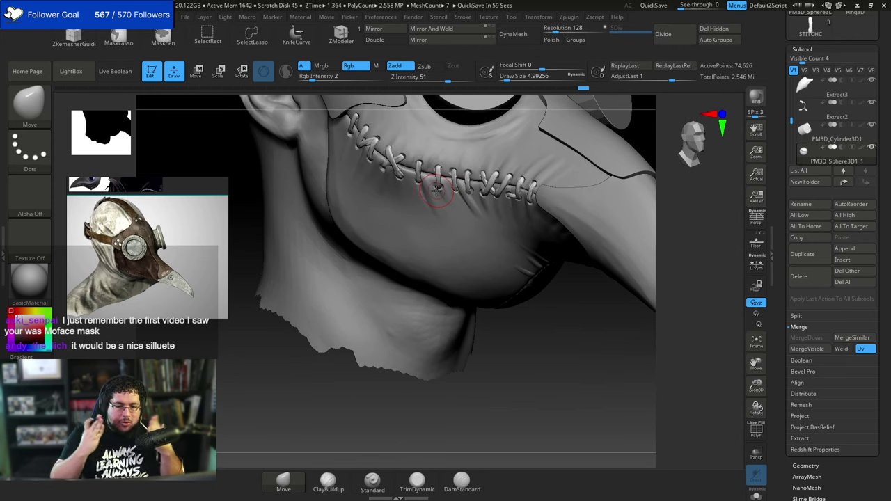
{"action": "left_click_drag", "start_coordinate": [517, 368], "coordinate": [496, 357]}
{"action": "mouse_move", "coordinate": [495, 324]}
{"action": "left_mouse_down", "text": "alt"}
{"action": "mouse_move", "coordinate": [512, 364]}
{"action": "mouse_move", "coordinate": [526, 361]}
{"action": "mouse_move", "coordinate": [473, 348]}
{"action": "left_mouse_up", "text": "alt"}
{"action": "left_click", "coordinate": [474, 299], "text": "alt"}
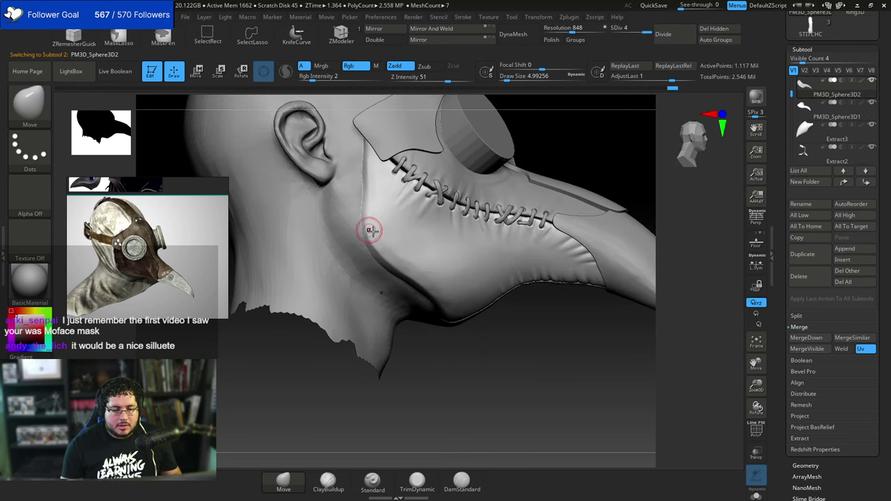
{"action": "key", "text": "b"}
{"action": "key", "text": "t"}
{"action": "key", "text": "d"}
{"action": "key", "text": "space"}
{"action": "left_click", "coordinate": [381, 235]}
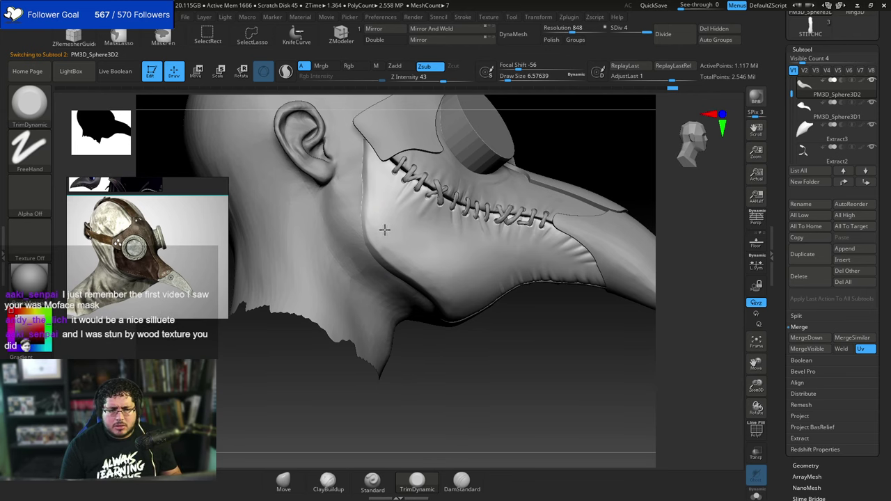
Flatten the rear border from the eye leather down the cheek with TrimDynamic at a draw size of about 7.47.
{"action": "left_click_drag", "start_coordinate": [445, 361], "coordinate": [445, 367], "text": "shift"}
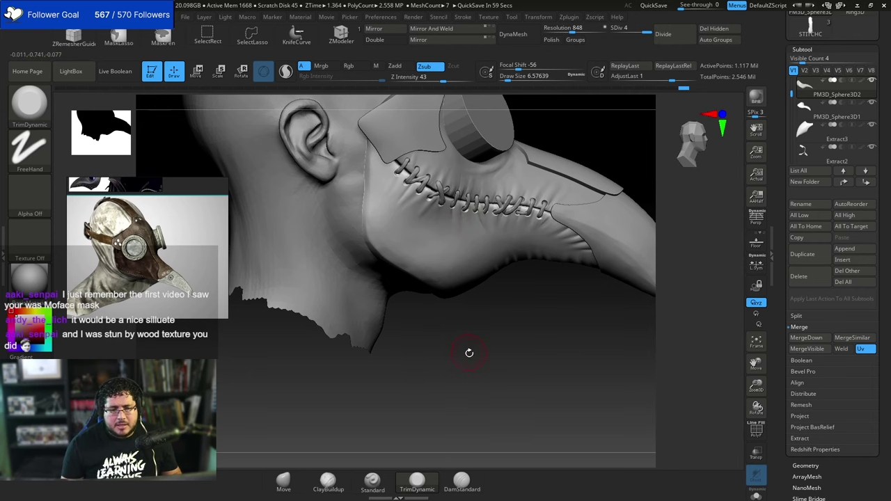
{"action": "mouse_move", "coordinate": [469, 353]}
{"action": "left_mouse_down"}
{"action": "mouse_move", "coordinate": [473, 375]}
{"action": "mouse_move", "coordinate": [485, 342]}
{"action": "mouse_move", "coordinate": [452, 334]}
{"action": "left_mouse_up"}
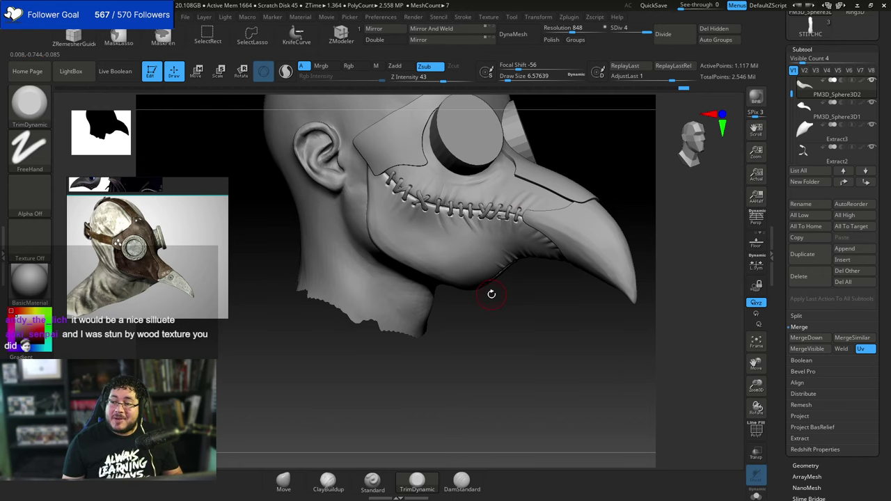
{"action": "mouse_move", "coordinate": [496, 301]}
{"action": "left_mouse_down", "text": "alt"}
{"action": "mouse_move", "coordinate": [501, 344]}
{"action": "mouse_move", "coordinate": [510, 322]}
{"action": "left_mouse_up", "text": "alt"}
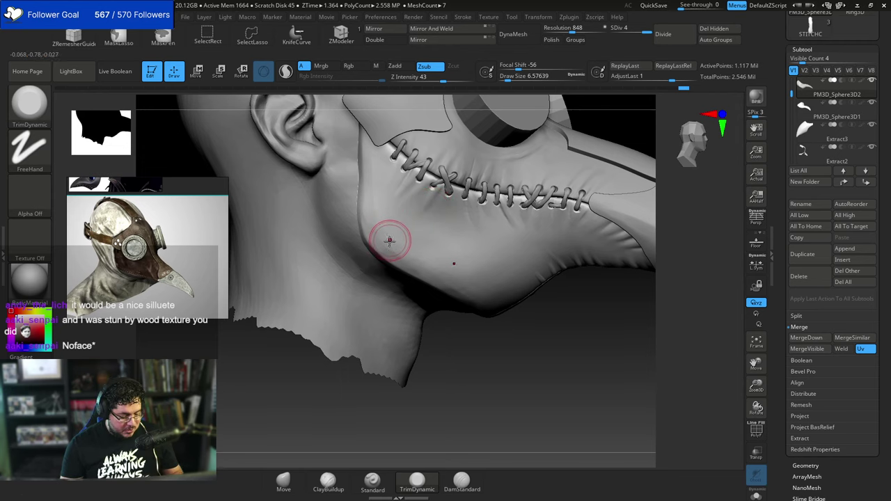
{"action": "key", "text": "b"}
{"action": "key", "text": "t"}
{"action": "key", "text": "d"}
{"action": "key", "text": "space"}
{"action": "left_click_drag", "start_coordinate": [389, 233], "coordinate": [384, 239]}
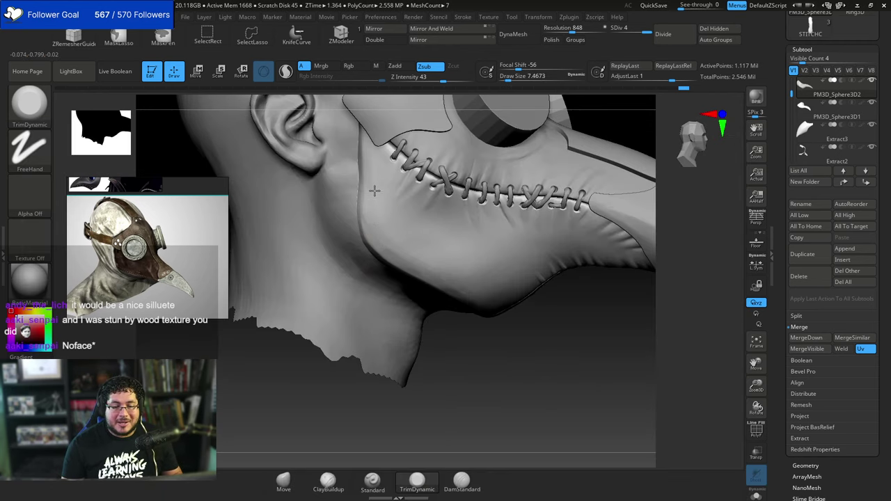
{"action": "left_click_drag", "start_coordinate": [372, 156], "coordinate": [387, 231]}
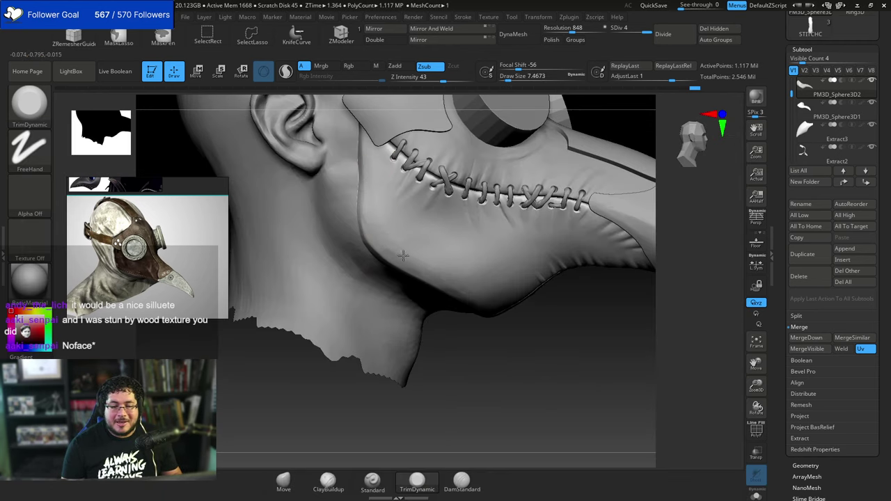
Reduce the draw size to about 4.30 and set the masking brush to MaskPen.
{"action": "left_click_drag", "start_coordinate": [467, 334], "coordinate": [495, 352]}
{"action": "key", "text": "space"}
{"action": "left_click_drag", "start_coordinate": [480, 295], "coordinate": [478, 295]}
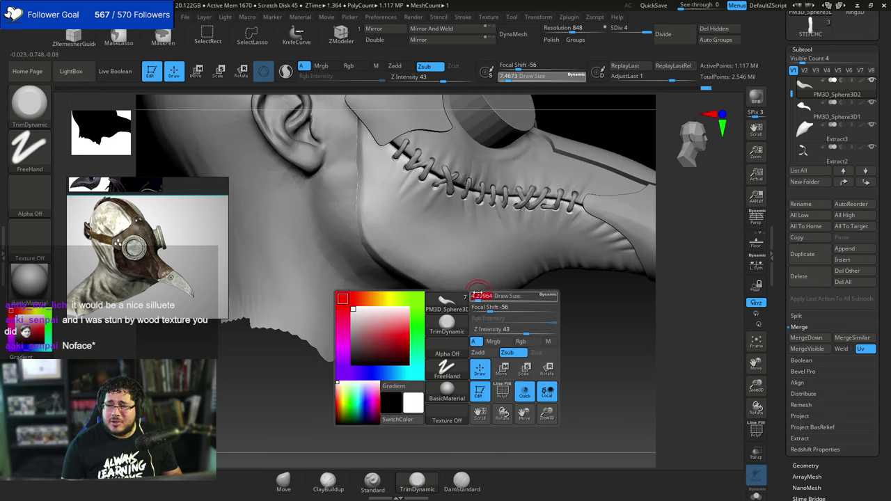
{"action": "mouse_move", "coordinate": [478, 346]}
{"action": "left_mouse_down"}
{"action": "mouse_move", "coordinate": [454, 333]}
{"action": "mouse_move", "coordinate": [470, 354]}
{"action": "left_mouse_up"}
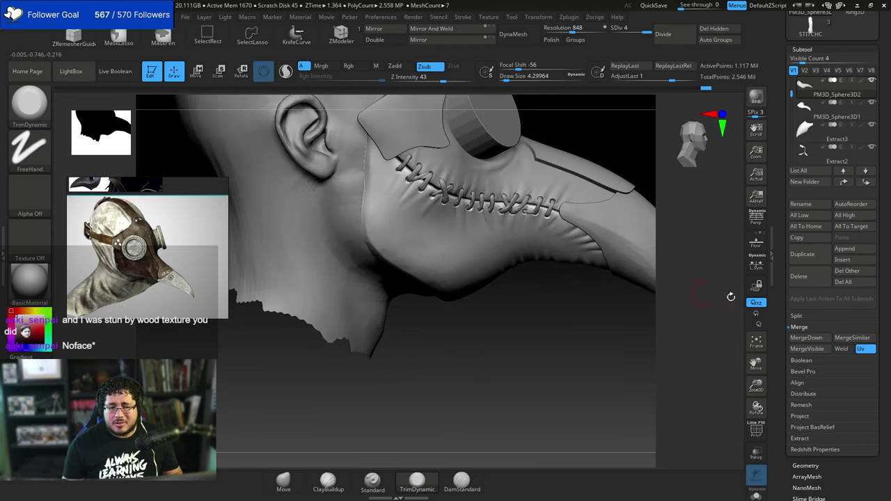
{"action": "key", "text": "ctrl"}
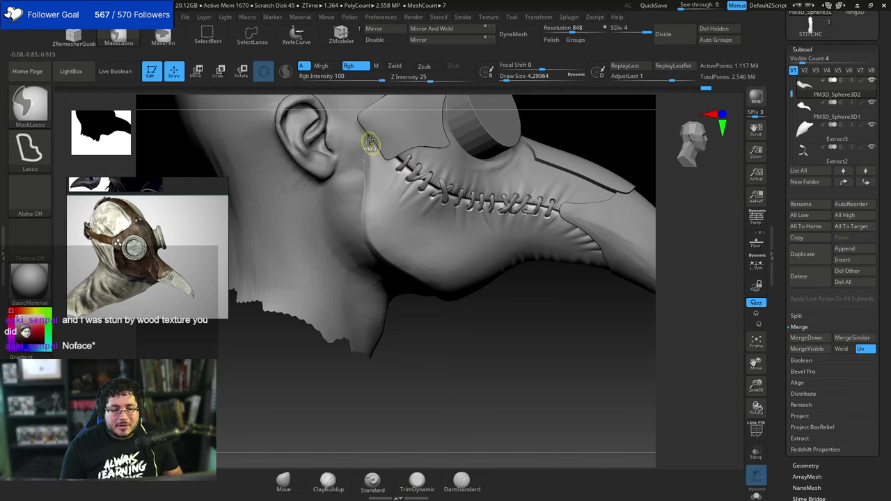
{"action": "left_click", "coordinate": [164, 37], "text": "ctrl"}
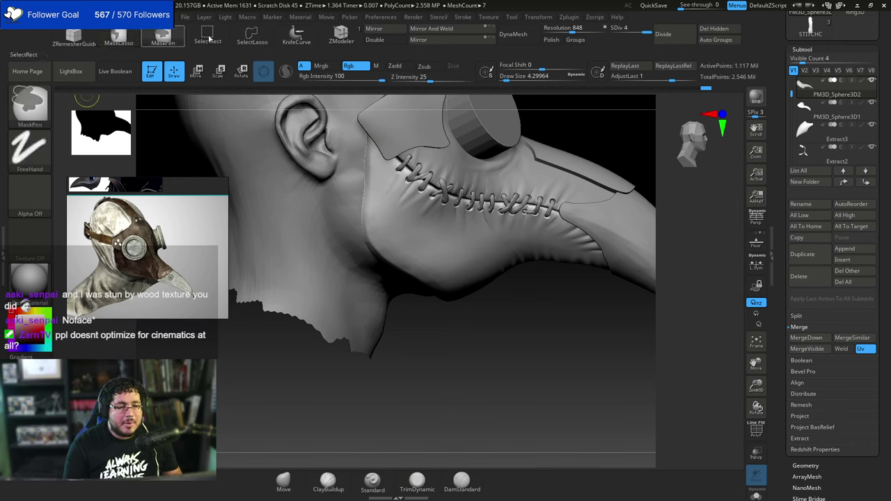
Mask a border strip with MaskPen along the cheek leather's rear edge, from the eye leather down to the seam under the jaw.
{"action": "left_click_drag", "start_coordinate": [372, 140], "coordinate": [373, 227], "text": "ctrl"}
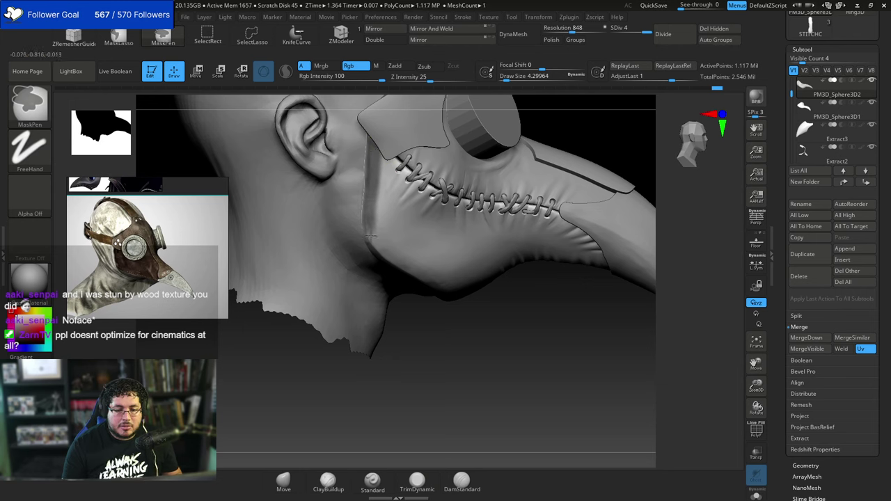
{"action": "right_click_drag", "start_coordinate": [401, 266], "coordinate": [411, 221]}
{"action": "mouse_move", "coordinate": [369, 209]}
{"action": "left_mouse_down", "text": "ctrl"}
{"action": "mouse_move", "coordinate": [374, 235]}
{"action": "mouse_move", "coordinate": [415, 288]}
{"action": "mouse_move", "coordinate": [409, 282]}
{"action": "mouse_move", "coordinate": [429, 360]}
{"action": "left_mouse_up", "text": "ctrl"}
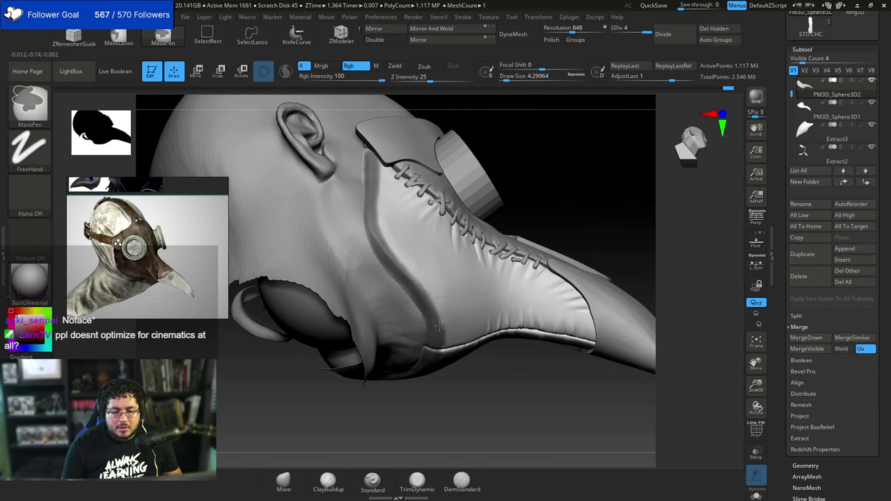
{"action": "left_click_drag", "start_coordinate": [439, 325], "coordinate": [425, 269], "text": "ctrl"}
{"action": "right_click_drag", "start_coordinate": [543, 175], "coordinate": [503, 226]}
{"action": "right_click", "coordinate": [362, 232]}
{"action": "right_click_drag", "start_coordinate": [614, 146], "coordinate": [571, 139]}
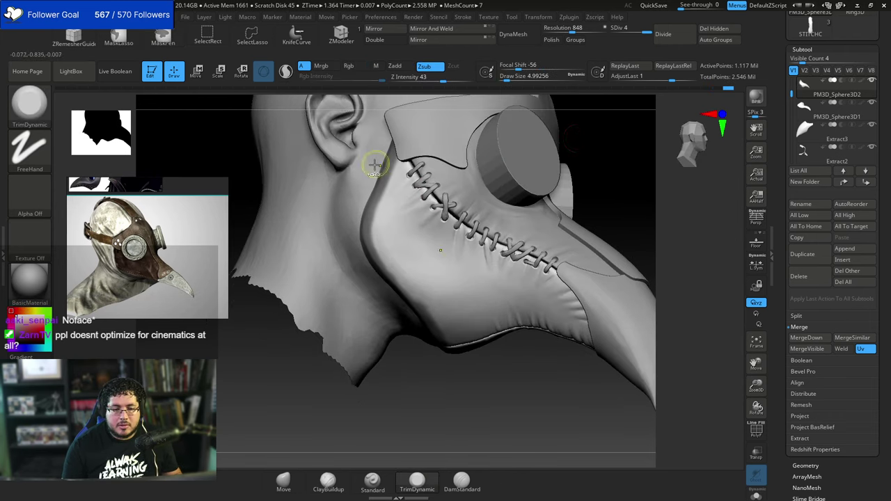
Even out the border mask along the curved middle of the cheek's rear edge at a draw size of about 4.30.
{"action": "key", "text": "ctrl"}
{"action": "left_click_drag", "start_coordinate": [373, 211], "coordinate": [376, 269], "text": "ctrl"}
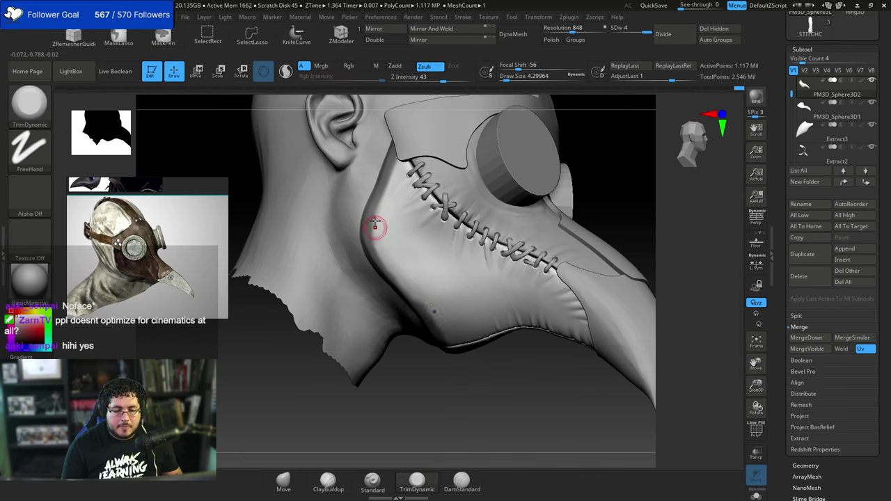
{"action": "mouse_move", "coordinate": [371, 208]}
{"action": "left_mouse_down", "text": "ctrl"}
{"action": "mouse_move", "coordinate": [373, 242]}
{"action": "mouse_move", "coordinate": [417, 307]}
{"action": "left_mouse_up", "text": "ctrl"}
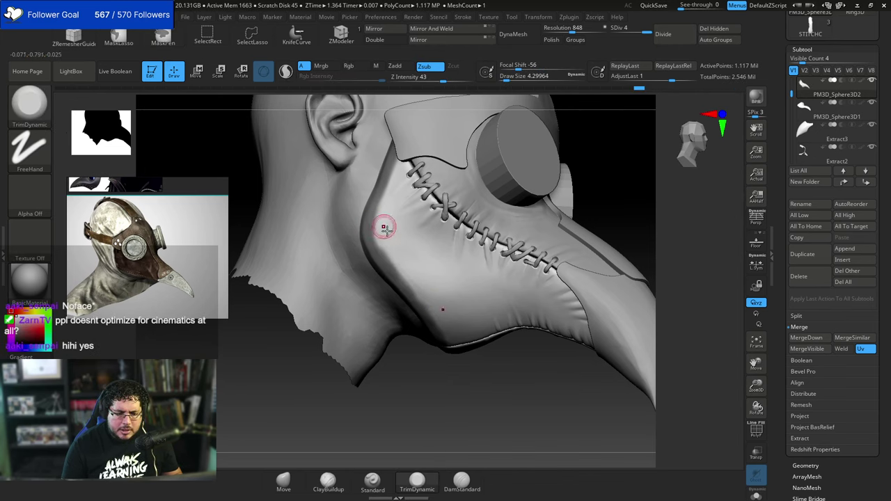
{"action": "right_click", "coordinate": [386, 241]}
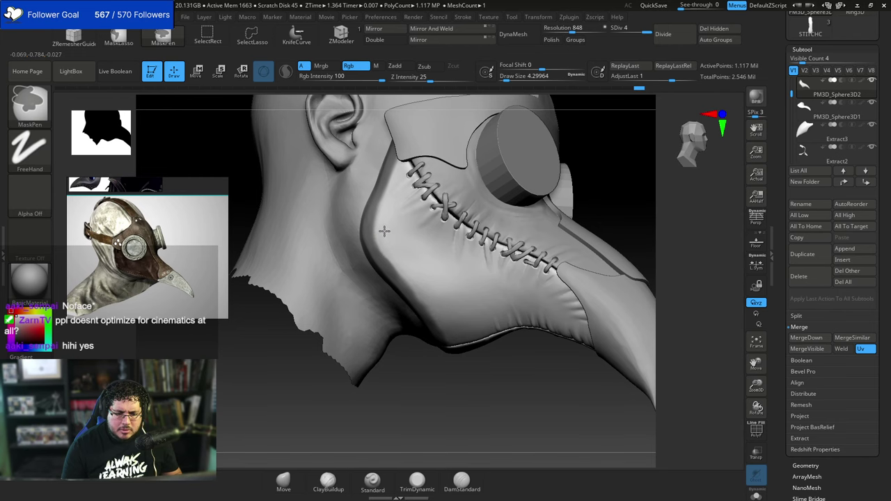
{"action": "left_click_drag", "start_coordinate": [411, 272], "coordinate": [427, 286], "text": "ctrl"}
{"action": "left_click_drag", "start_coordinate": [606, 202], "coordinate": [562, 107]}
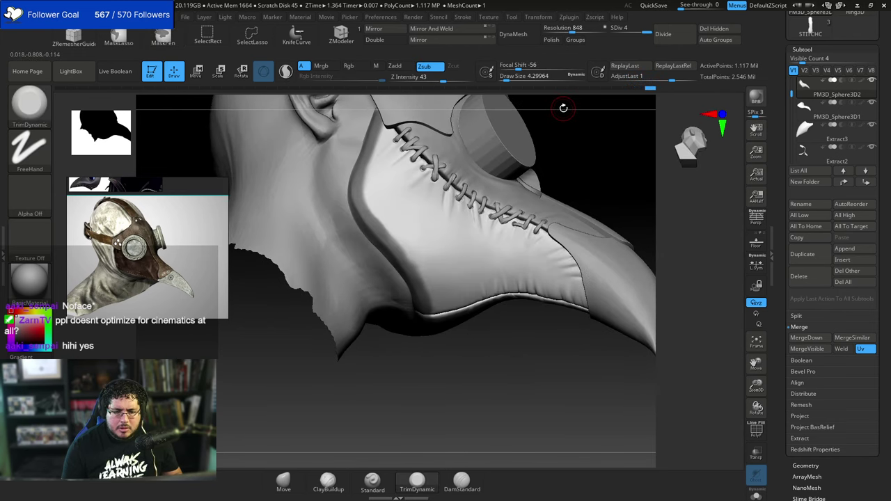
Reduce the draw size to about 2.62 and refine the inner edge of the mask along the lower cheek.
{"action": "right_click", "coordinate": [383, 234]}
{"action": "left_click_drag", "start_coordinate": [383, 235], "coordinate": [381, 233]}
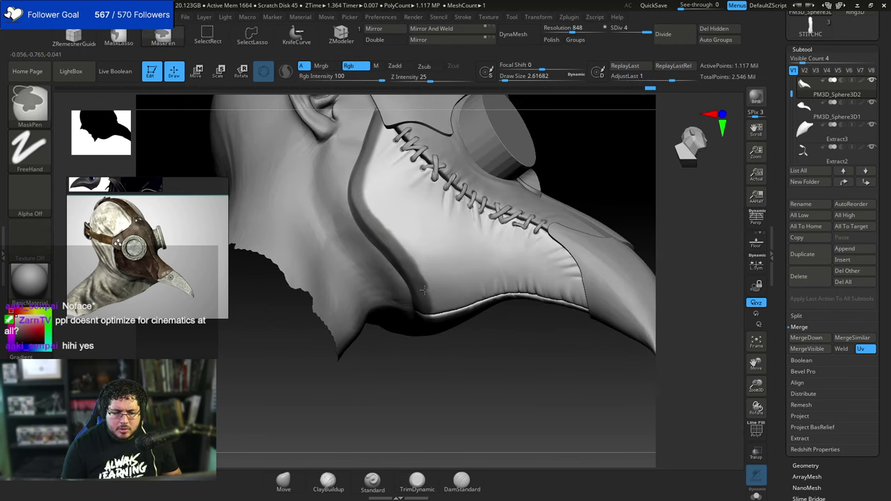
{"action": "left_click_drag", "start_coordinate": [437, 358], "coordinate": [407, 238]}
{"action": "left_click_drag", "start_coordinate": [411, 274], "coordinate": [401, 242], "text": "ctrl"}
{"action": "left_click_drag", "start_coordinate": [533, 121], "coordinate": [522, 217]}
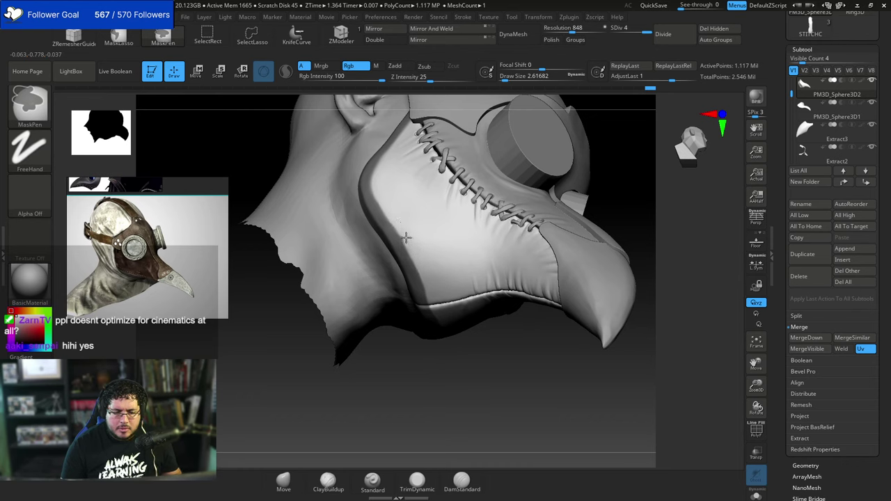
{"action": "mouse_move", "coordinate": [591, 190]}
{"action": "left_mouse_down", "text": "alt"}
{"action": "mouse_move", "coordinate": [596, 146]}
{"action": "mouse_move", "coordinate": [579, 163]}
{"action": "mouse_move", "coordinate": [591, 163]}
{"action": "mouse_move", "coordinate": [584, 193]}
{"action": "mouse_move", "coordinate": [603, 186]}
{"action": "left_mouse_up", "text": "alt"}
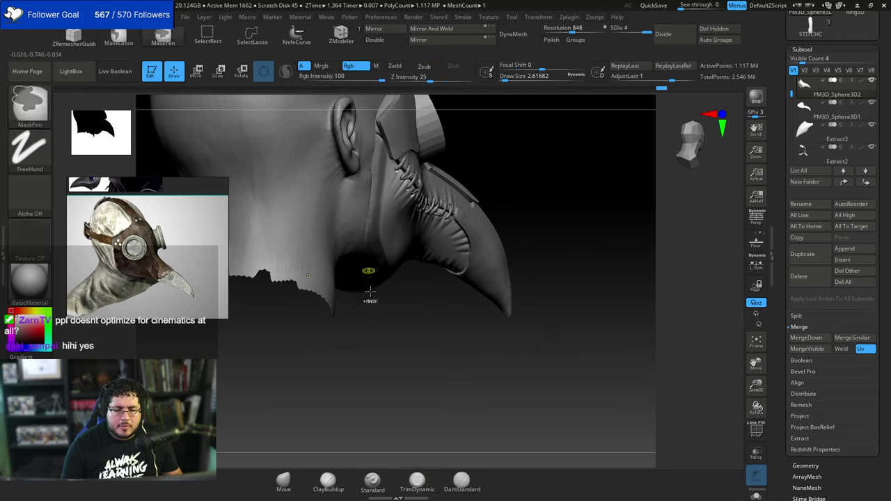
{"action": "mouse_move", "coordinate": [370, 292]}
{"action": "left_mouse_down"}
{"action": "mouse_move", "coordinate": [369, 221]}
{"action": "mouse_move", "coordinate": [365, 241]}
{"action": "left_mouse_up"}
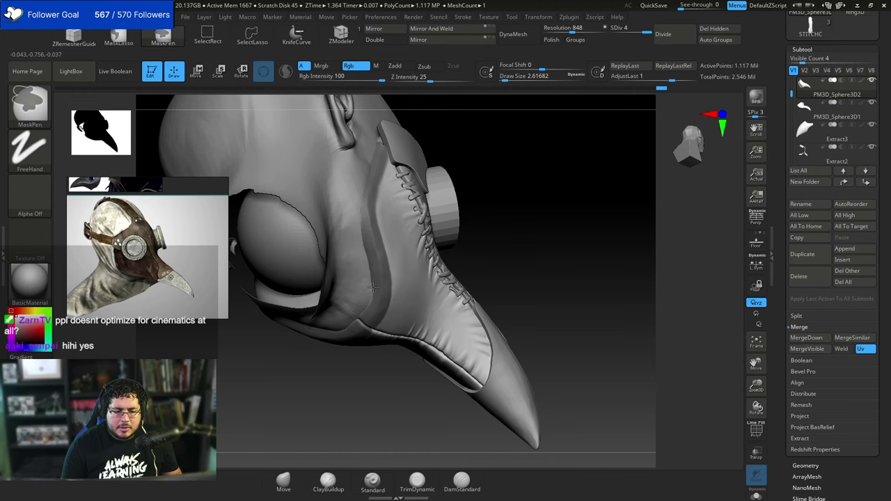
Isolate the cheek leather piece and extend the border mask over its upper rear corner and outer edge.
{"action": "left_click", "coordinate": [755, 493]}
{"action": "mouse_move", "coordinate": [570, 287]}
{"action": "left_mouse_down"}
{"action": "mouse_move", "coordinate": [565, 265]}
{"action": "mouse_move", "coordinate": [532, 259]}
{"action": "mouse_move", "coordinate": [551, 258]}
{"action": "left_mouse_up"}
{"action": "left_click_drag", "start_coordinate": [383, 169], "coordinate": [381, 145]}
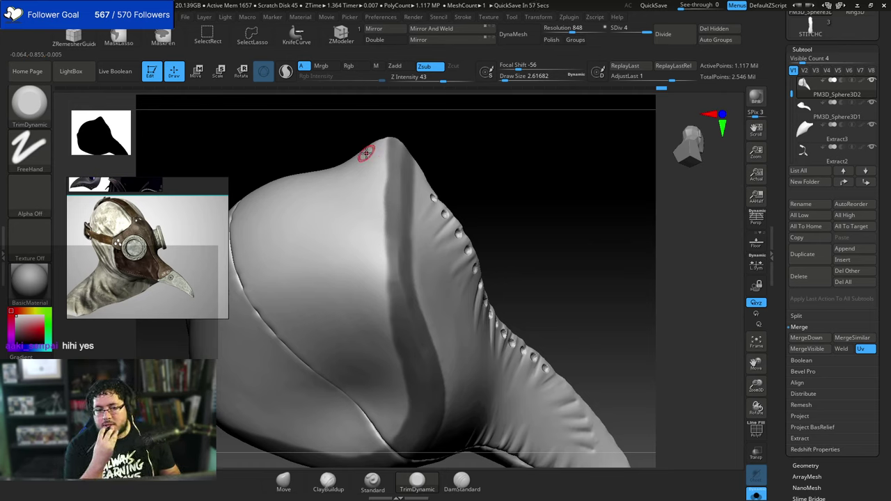
{"action": "left_click_drag", "start_coordinate": [423, 139], "coordinate": [442, 141]}
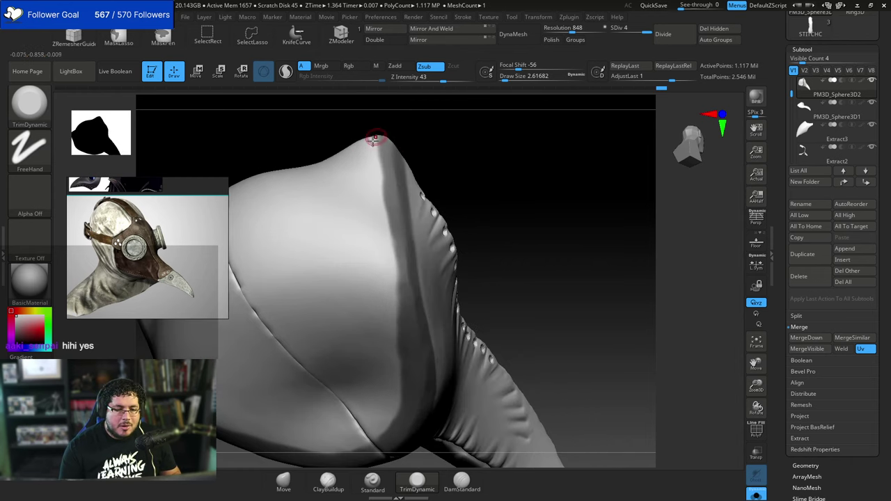
{"action": "left_click_drag", "start_coordinate": [377, 137], "coordinate": [395, 262], "text": "ctrl"}
{"action": "left_click_drag", "start_coordinate": [382, 196], "coordinate": [399, 306], "text": "ctrl"}
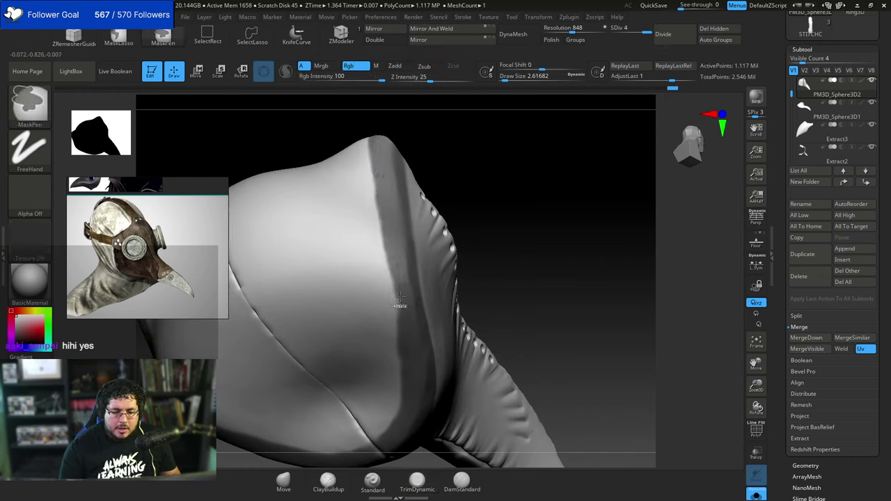
{"action": "mouse_move", "coordinate": [394, 259]}
{"action": "left_mouse_down", "text": "ctrl"}
{"action": "mouse_move", "coordinate": [399, 310]}
{"action": "mouse_move", "coordinate": [387, 256]}
{"action": "left_mouse_up", "text": "ctrl"}
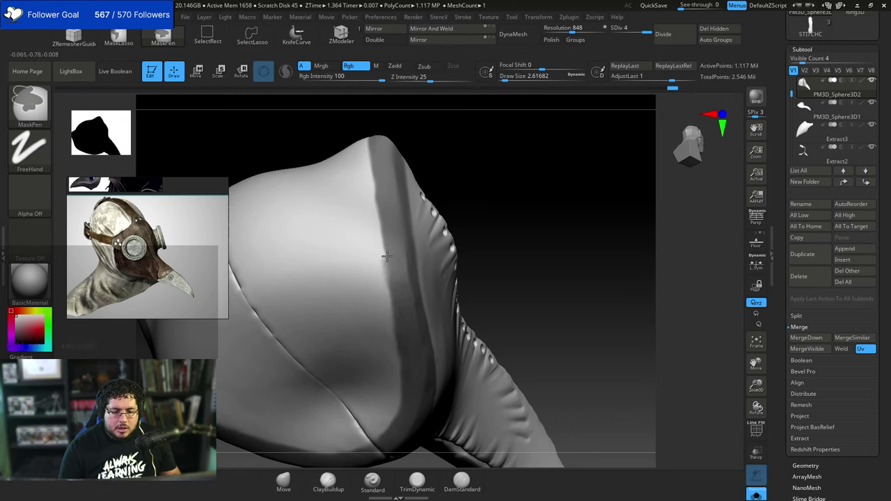
Clean up the mask's outer boundary near the upper corner and fill it around the leather's tip.
{"action": "left_click_drag", "start_coordinate": [438, 171], "coordinate": [445, 163]}
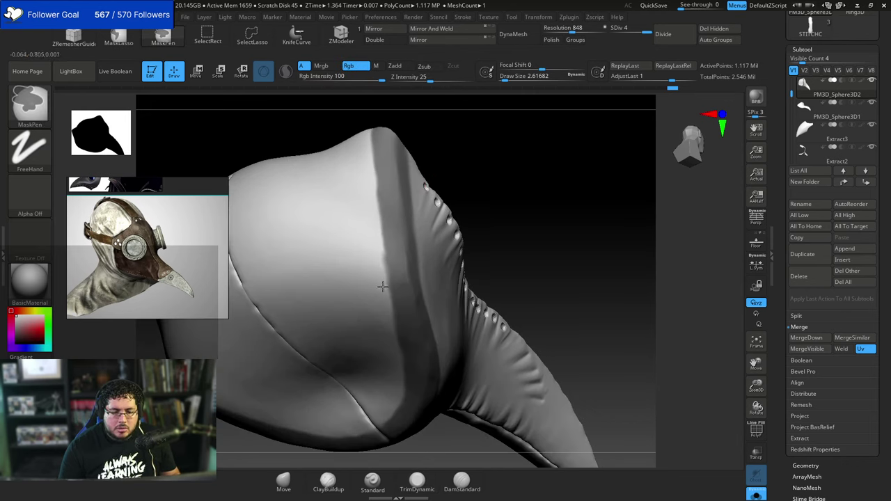
{"action": "left_click_drag", "start_coordinate": [489, 199], "coordinate": [480, 162]}
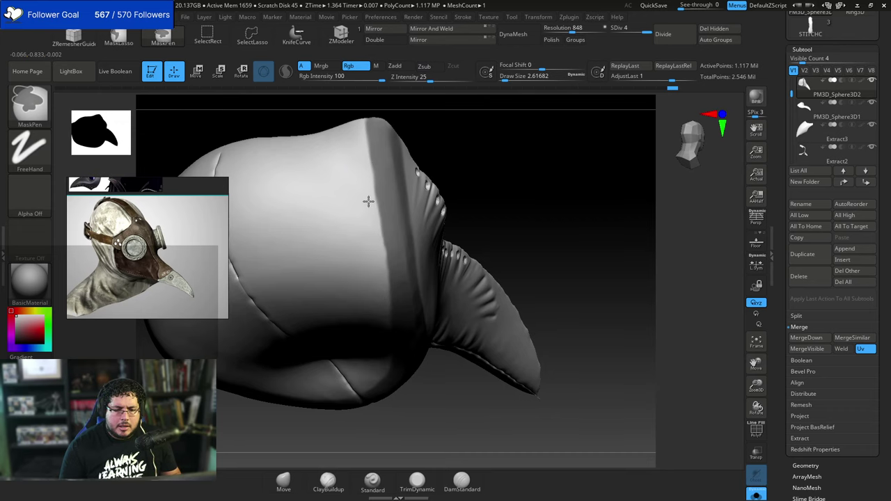
{"action": "left_click_drag", "start_coordinate": [366, 182], "coordinate": [370, 171], "text": "ctrl"}
{"action": "left_click_drag", "start_coordinate": [496, 155], "coordinate": [450, 122]}
{"action": "mouse_move", "coordinate": [497, 183]}
{"action": "left_mouse_down"}
{"action": "mouse_move", "coordinate": [478, 110]}
{"action": "mouse_move", "coordinate": [467, 143]}
{"action": "left_mouse_up"}
{"action": "mouse_move", "coordinate": [489, 246]}
{"action": "right_mouse_down"}
{"action": "mouse_move", "coordinate": [485, 159]}
{"action": "mouse_move", "coordinate": [503, 173]}
{"action": "mouse_move", "coordinate": [503, 241]}
{"action": "right_mouse_up"}
{"action": "left_click_drag", "start_coordinate": [504, 241], "coordinate": [457, 211]}
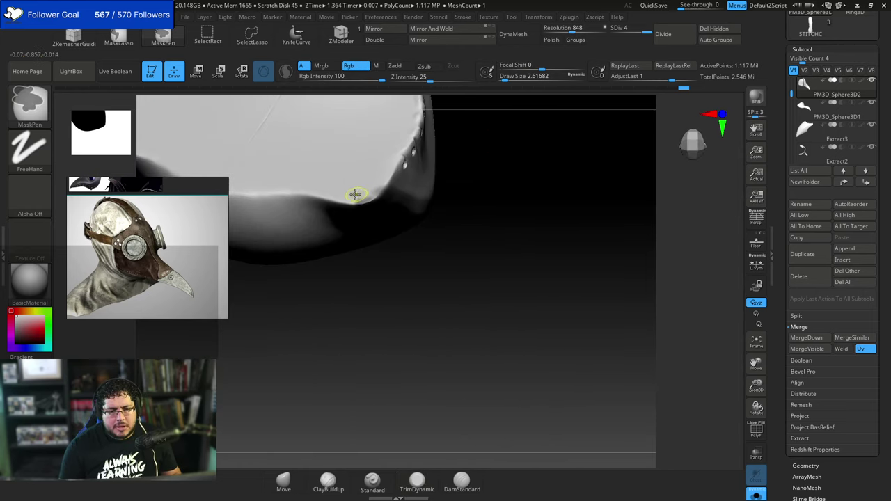
{"action": "right_click_drag", "start_coordinate": [357, 199], "coordinate": [380, 201]}
{"action": "key", "text": "ctrl"}
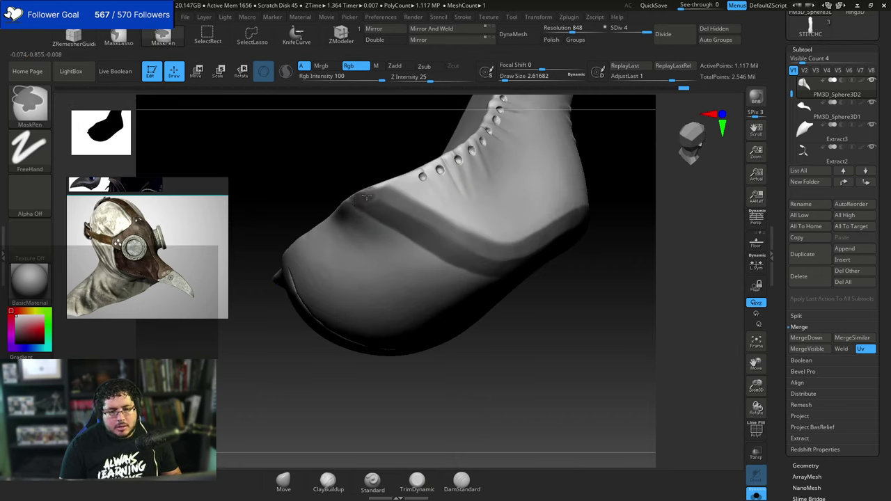
Reduce the draw size to about 1.82 and touch up the border mask at the strip's upper end.
{"action": "left_click_drag", "start_coordinate": [515, 313], "coordinate": [557, 341]}
{"action": "key", "text": "s"}
{"action": "key", "text": "s"}
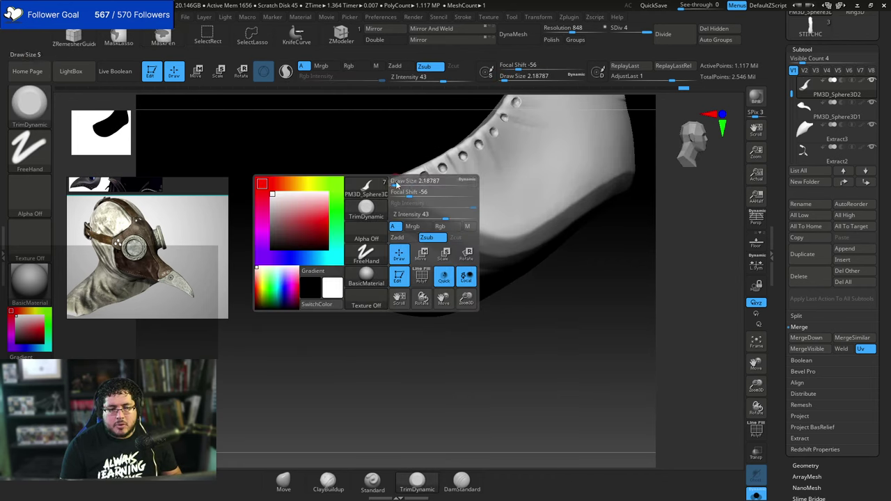
{"action": "key", "text": "ctrl"}
{"action": "left_click_drag", "start_coordinate": [465, 389], "coordinate": [476, 320], "text": "alt"}
{"action": "left_click_drag", "start_coordinate": [548, 240], "coordinate": [553, 187]}
{"action": "left_click_drag", "start_coordinate": [480, 242], "coordinate": [571, 208]}
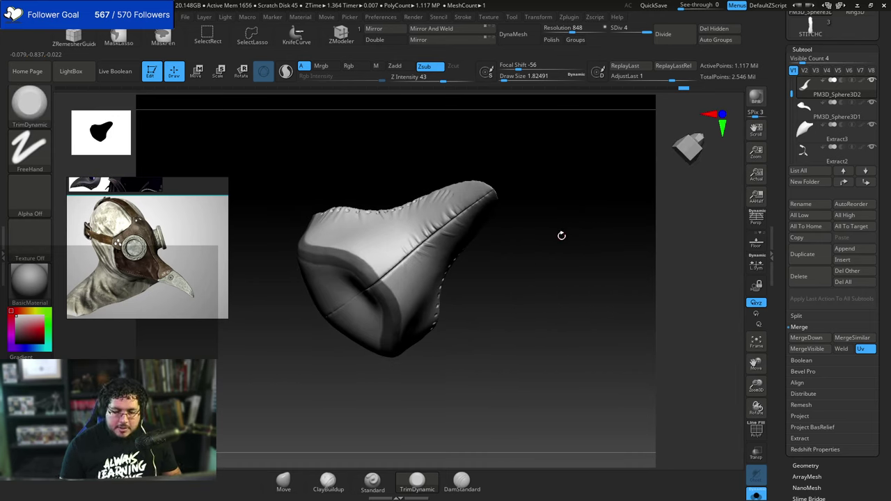
Extract the masked border strip as a new subtool with thickness 0 and smoothing 5, and accept the result.
{"action": "left_click_drag", "start_coordinate": [881, 278], "coordinate": [877, 227]}
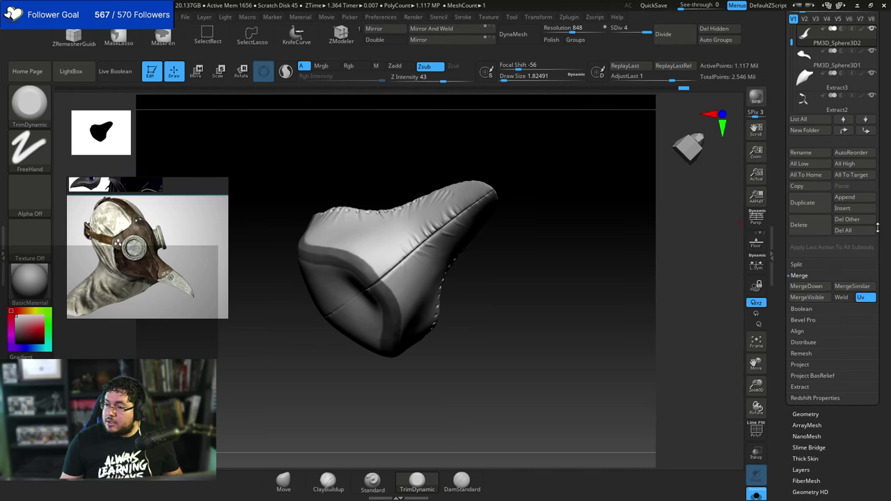
{"action": "scroll", "coordinate": [849, 237], "scroll_direction": "down", "scroll_amount": 4}
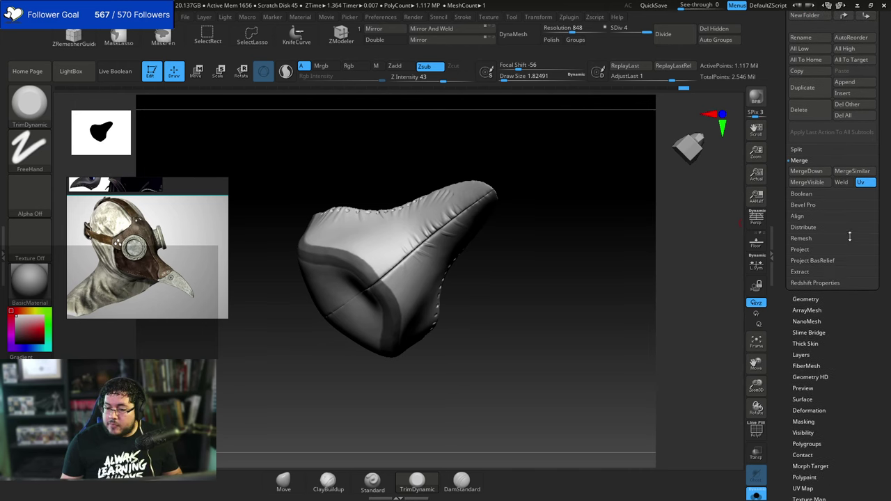
{"action": "left_click", "coordinate": [800, 271]}
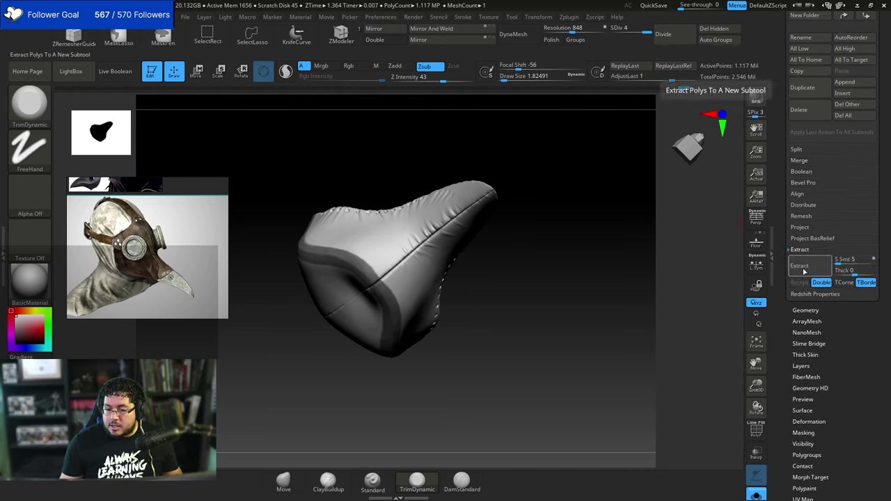
{"action": "left_click", "coordinate": [799, 265]}
{"action": "mouse_move", "coordinate": [572, 308]}
{"action": "left_mouse_down"}
{"action": "mouse_move", "coordinate": [594, 336]}
{"action": "mouse_move", "coordinate": [583, 320]}
{"action": "left_mouse_up"}
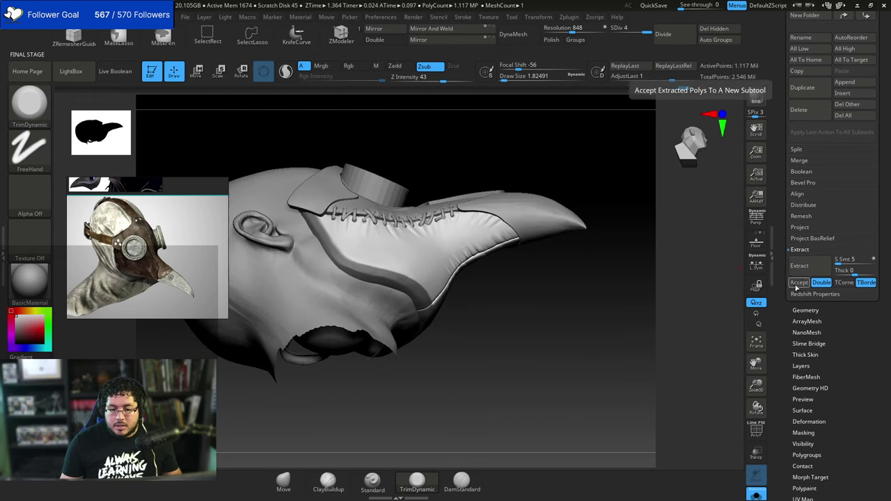
{"action": "left_click", "coordinate": [798, 285]}
{"action": "left_click_drag", "start_coordinate": [680, 280], "coordinate": [630, 310]}
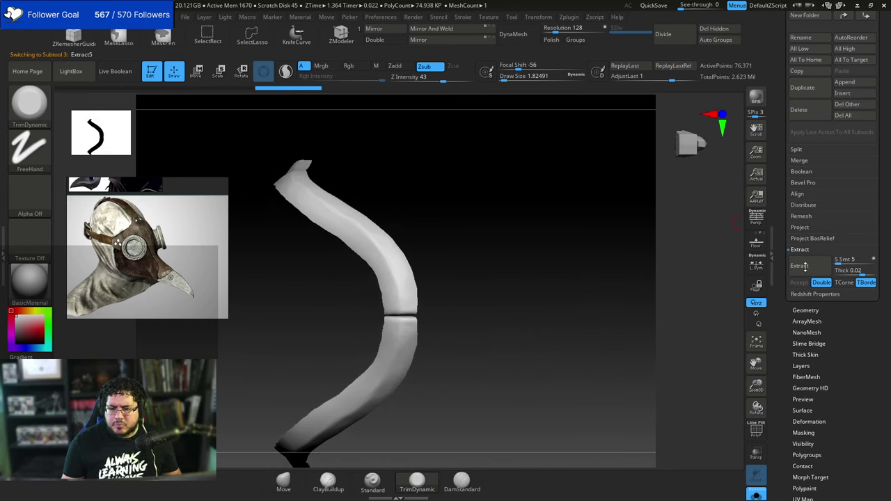
ZRemesh the extracted strip with a target polygon count of about 1.85.
{"action": "left_click", "coordinate": [807, 310]}
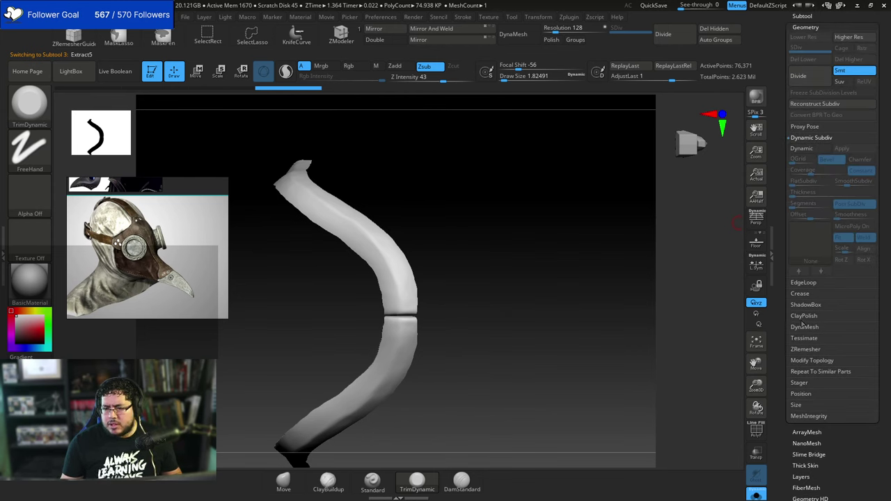
{"action": "left_click", "coordinate": [807, 350]}
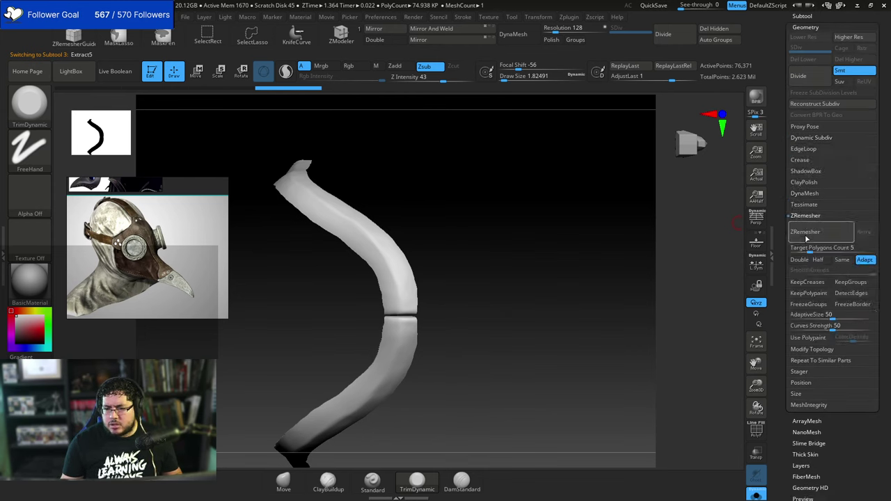
{"action": "left_click", "coordinate": [802, 250]}
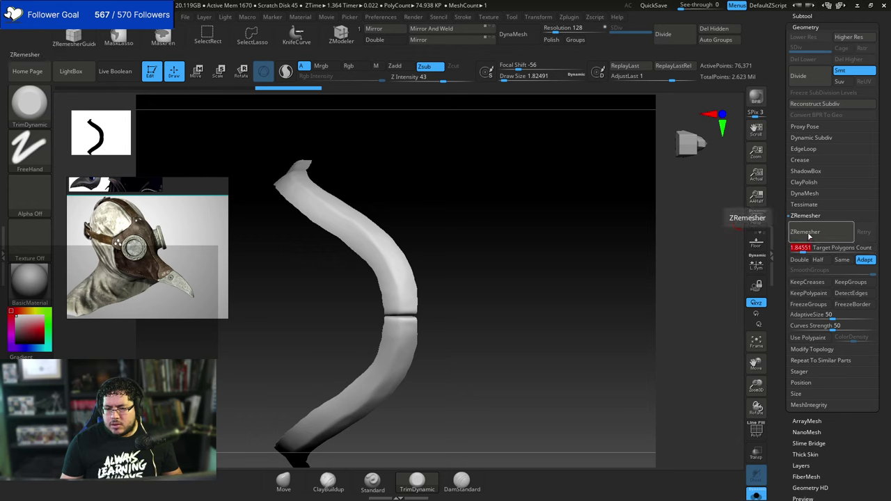
{"action": "left_click", "coordinate": [808, 236]}
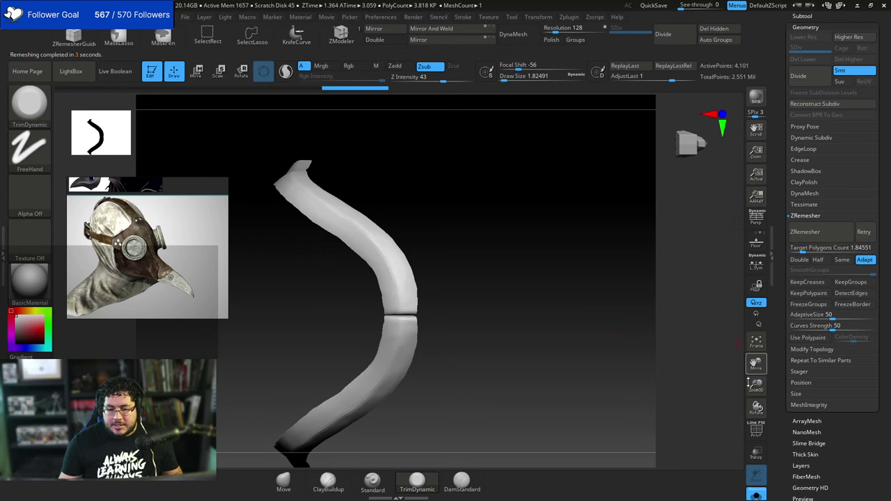
Show the strip's wireframe and run ZRemesher again with the Half option to lower its polygon density.
{"action": "left_click", "coordinate": [754, 427]}
{"action": "left_click_drag", "start_coordinate": [558, 344], "coordinate": [685, 271]}
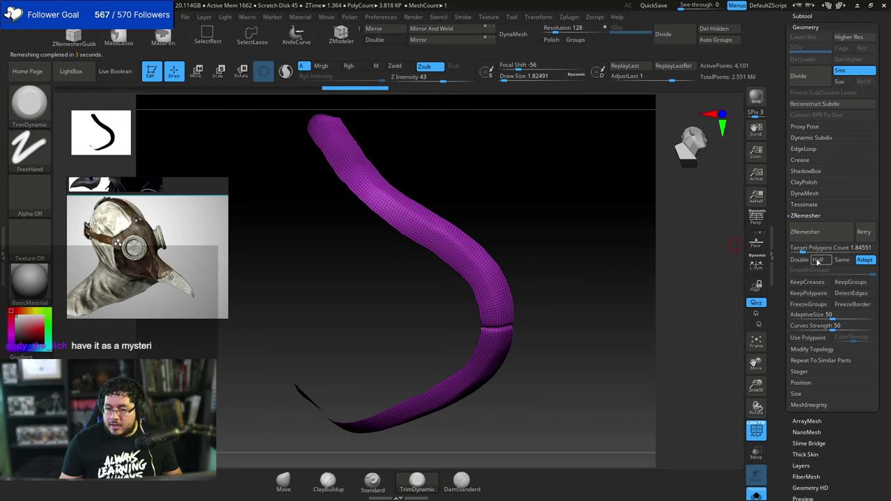
{"action": "left_click", "coordinate": [817, 260]}
{"action": "left_click", "coordinate": [817, 233]}
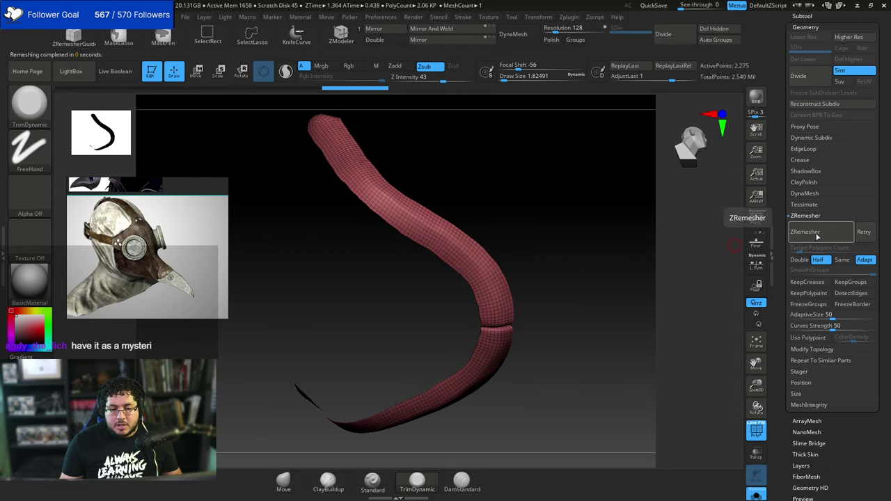
Smooth the border strip with the Polish By Groups, Polish By Features and Polish deformations.
{"action": "left_click_drag", "start_coordinate": [867, 446], "coordinate": [829, 274]}
{"action": "left_click", "coordinate": [816, 258]}
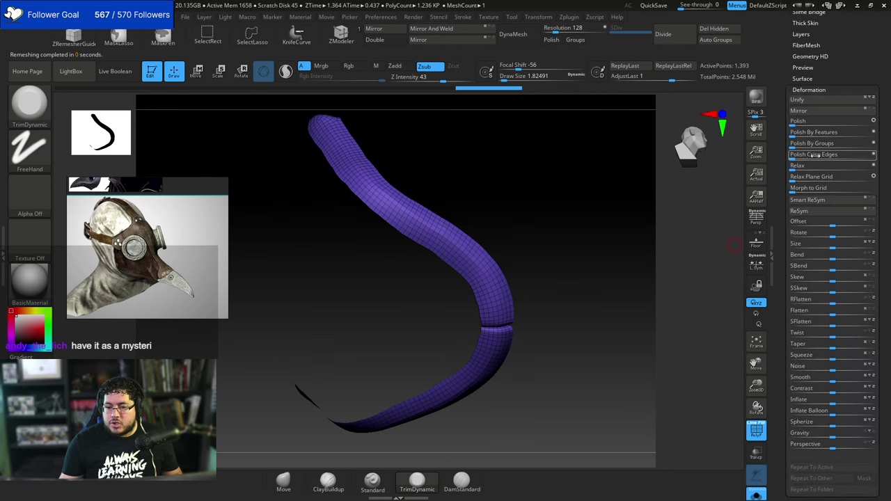
{"action": "left_click", "coordinate": [794, 146]}
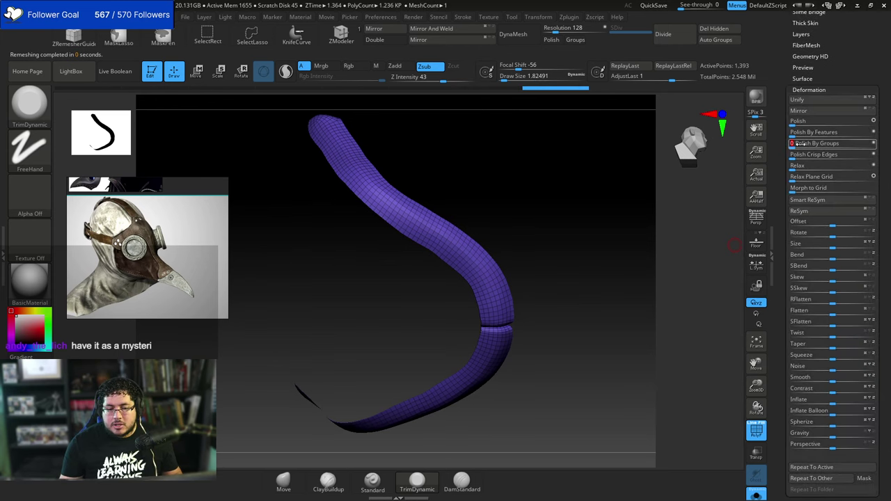
{"action": "left_click", "coordinate": [796, 135]}
{"action": "left_click", "coordinate": [798, 125]}
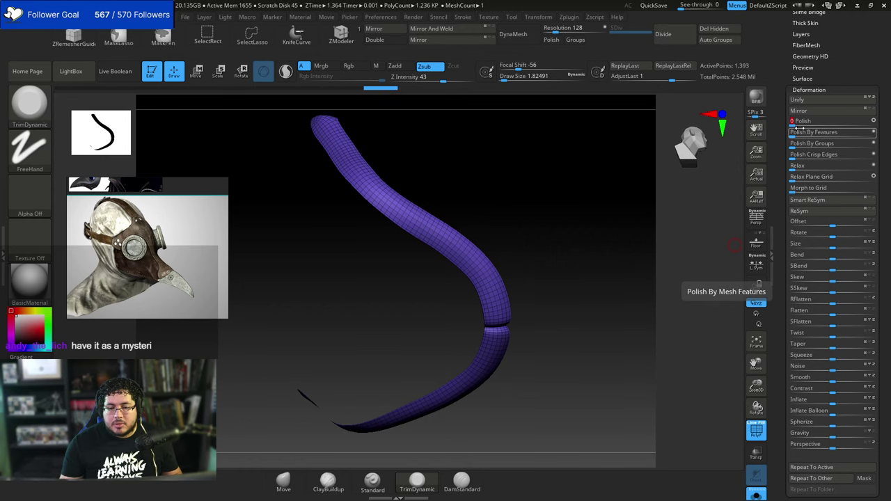
Hide the border strip's wireframe and turn off solo display to bring back the full mask and head.
{"action": "left_click_drag", "start_coordinate": [650, 197], "coordinate": [666, 303]}
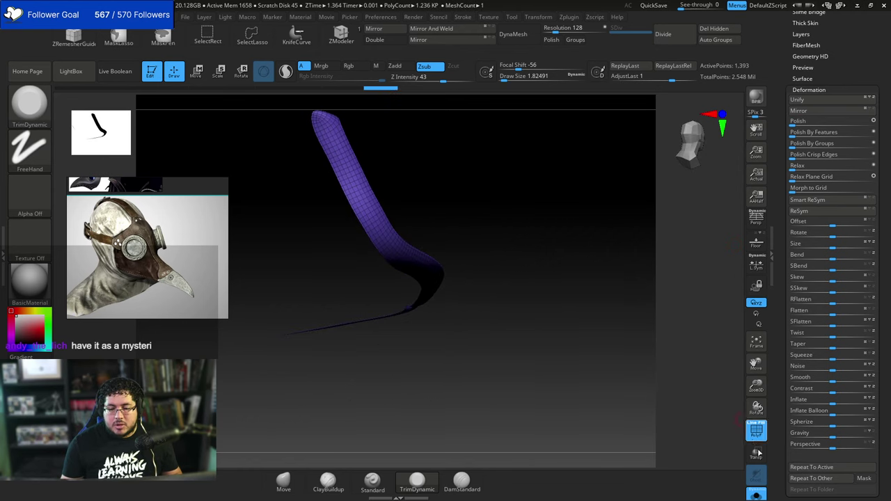
{"action": "left_click", "coordinate": [757, 435]}
{"action": "left_click_drag", "start_coordinate": [618, 341], "coordinate": [624, 339]}
{"action": "left_click", "coordinate": [755, 495]}
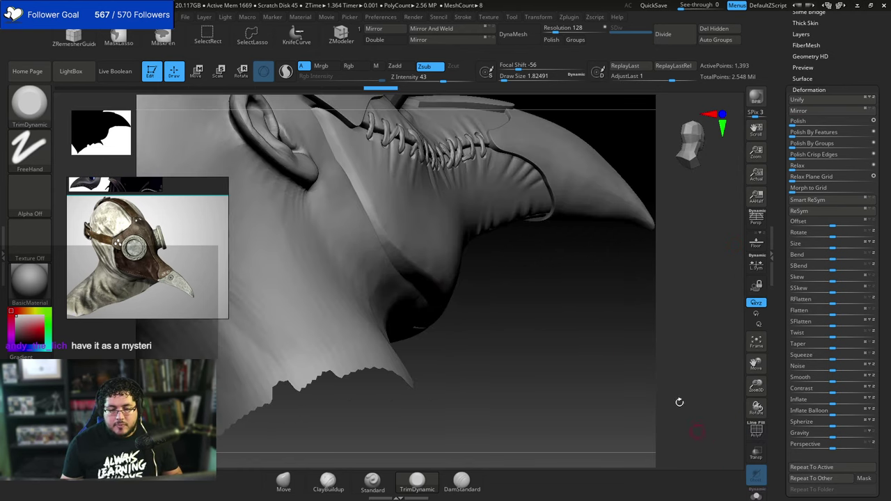
Enable Dynamic Subdivision on the border strip and set its dynamic thickness to 0.00129.
{"action": "left_click_drag", "start_coordinate": [678, 401], "coordinate": [642, 349]}
{"action": "left_click_drag", "start_coordinate": [842, 34], "coordinate": [844, 91]}
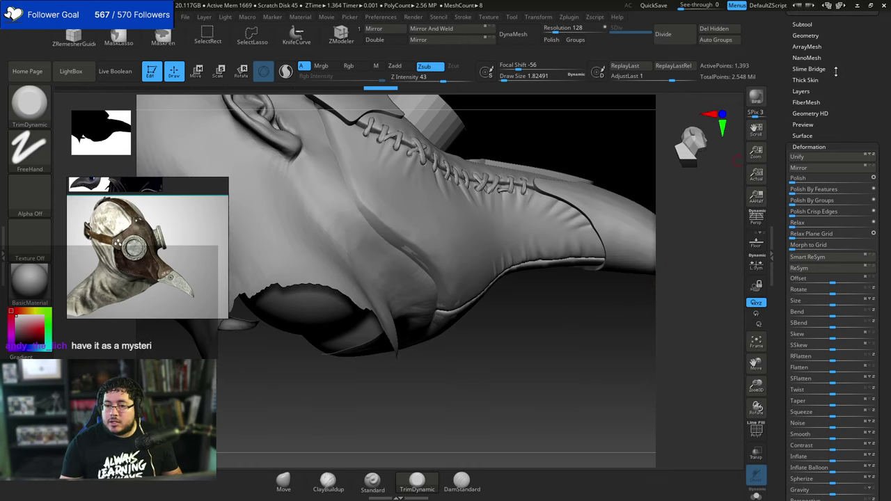
{"action": "left_click", "coordinate": [805, 35]}
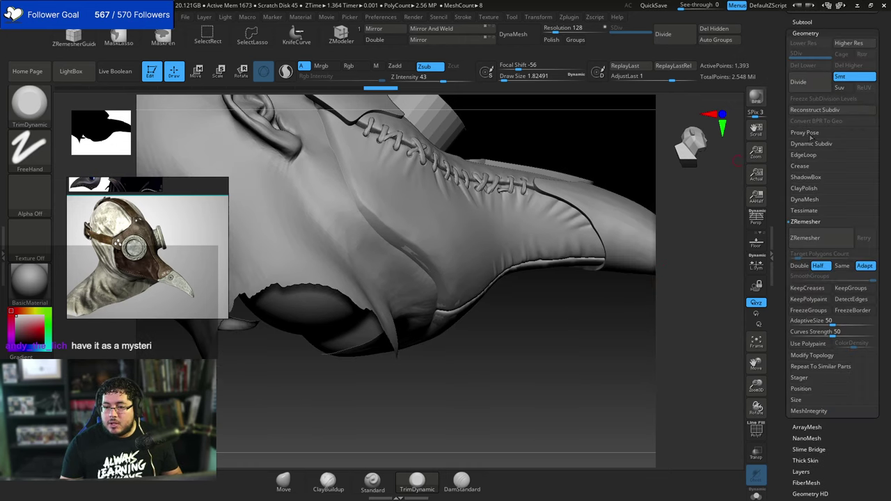
{"action": "left_click", "coordinate": [811, 144]}
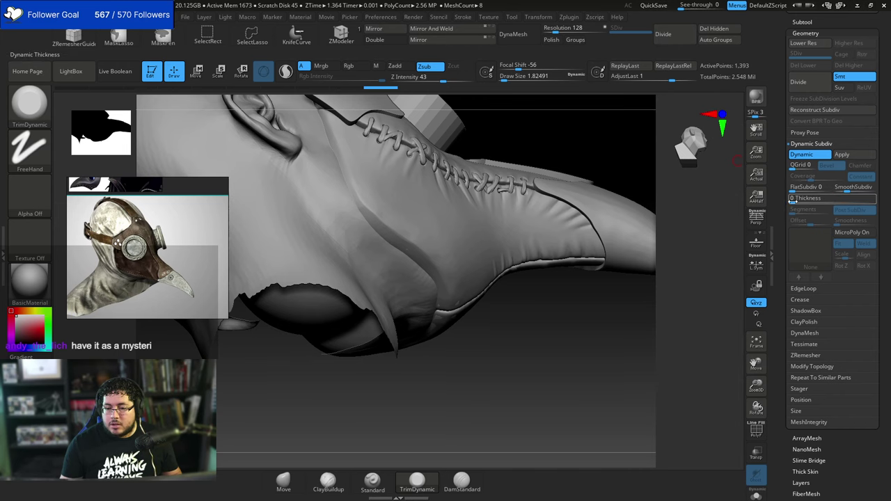
{"action": "left_click_drag", "start_coordinate": [792, 201], "coordinate": [806, 201]}
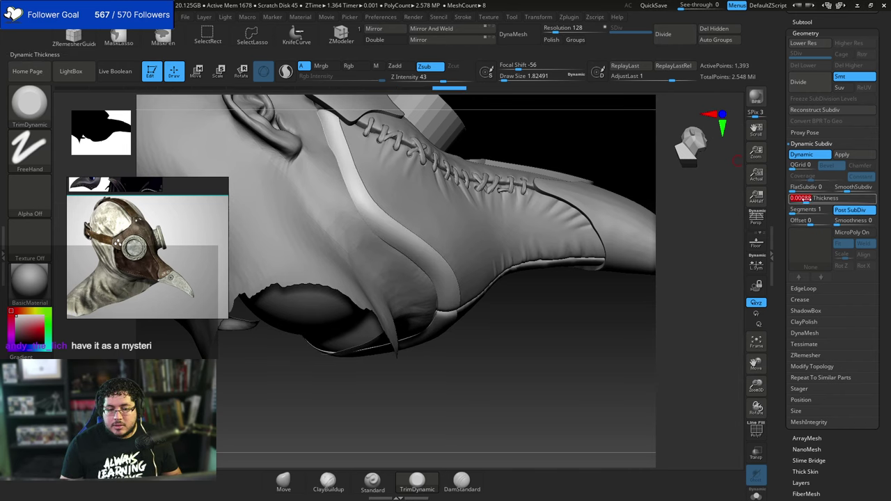
{"action": "left_click_drag", "start_coordinate": [633, 159], "coordinate": [667, 228]}
{"action": "left_click_drag", "start_coordinate": [659, 259], "coordinate": [689, 281]}
{"action": "left_click_drag", "start_coordinate": [806, 200], "coordinate": [807, 202]}
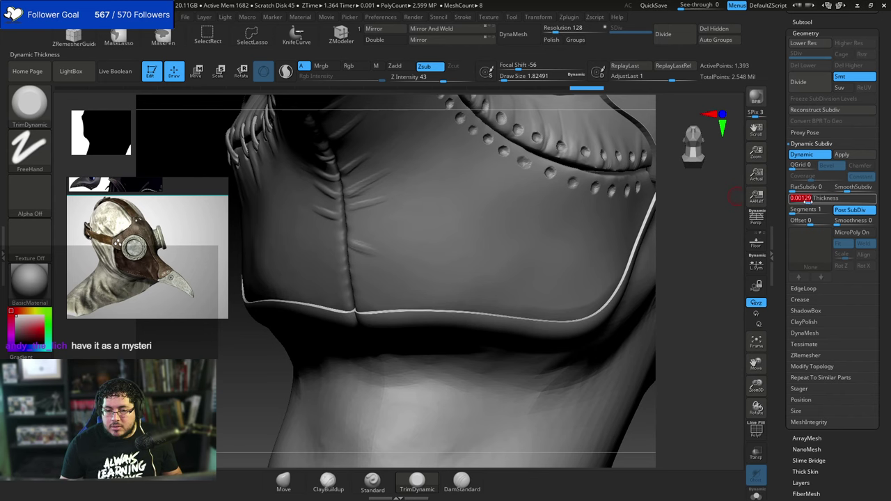
Examine the thickened border strip's fit against the cheek leather and jaw from the side, underneath and the opposite side.
{"action": "left_click_drag", "start_coordinate": [665, 432], "coordinate": [687, 351], "text": "alt"}
{"action": "left_click_drag", "start_coordinate": [608, 258], "coordinate": [581, 397]}
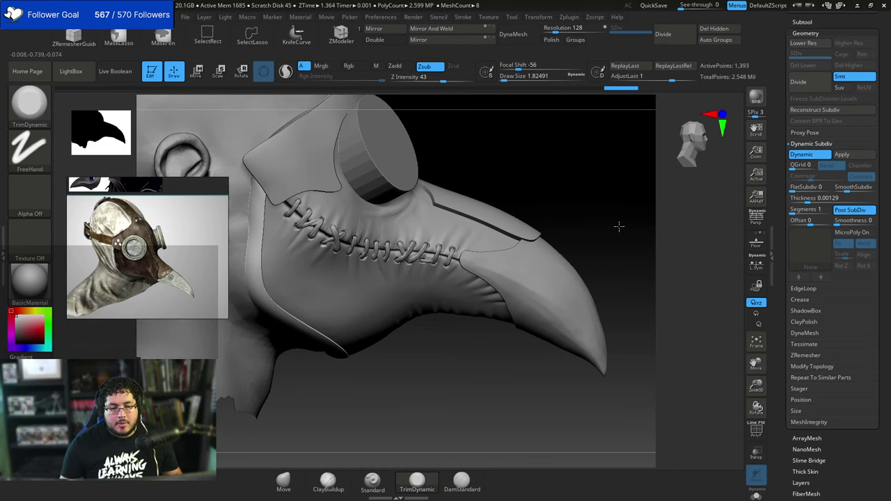
{"action": "left_click_drag", "start_coordinate": [618, 226], "coordinate": [563, 349]}
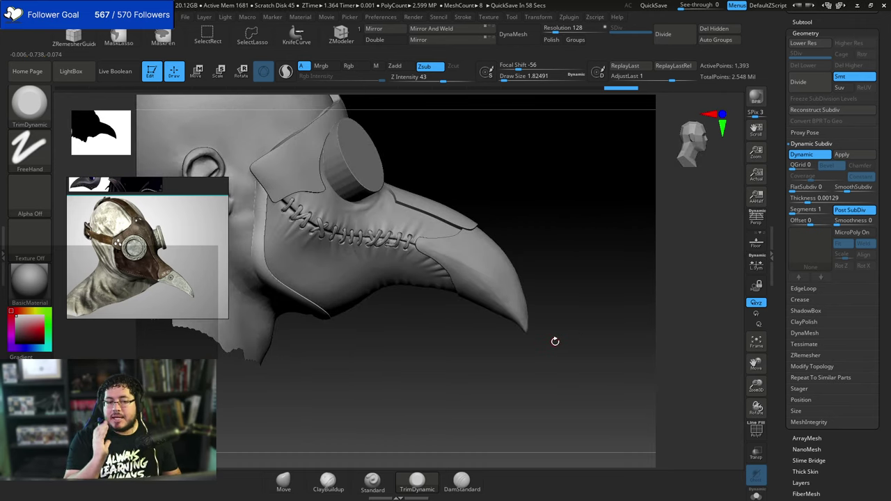
{"action": "left_click_drag", "start_coordinate": [452, 334], "coordinate": [476, 152]}
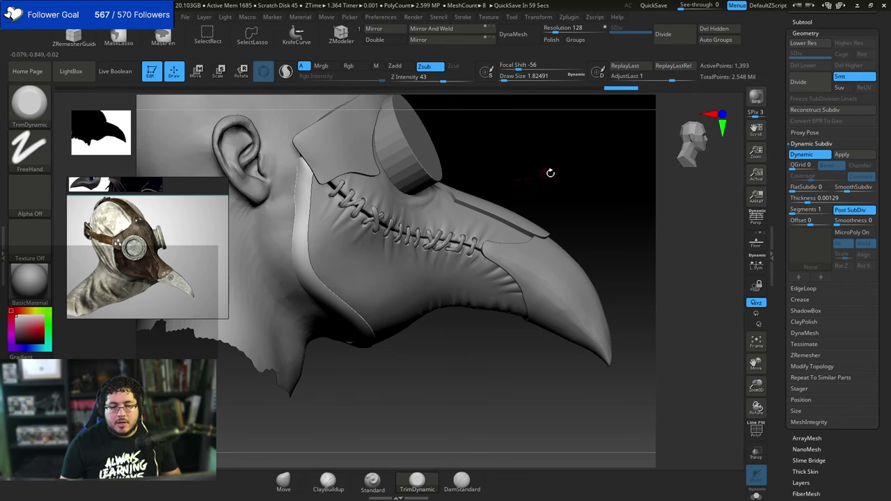
{"action": "left_click_drag", "start_coordinate": [550, 173], "coordinate": [534, 168]}
{"action": "left_click_drag", "start_coordinate": [492, 328], "coordinate": [495, 250]}
{"action": "left_click_drag", "start_coordinate": [517, 370], "coordinate": [539, 298]}
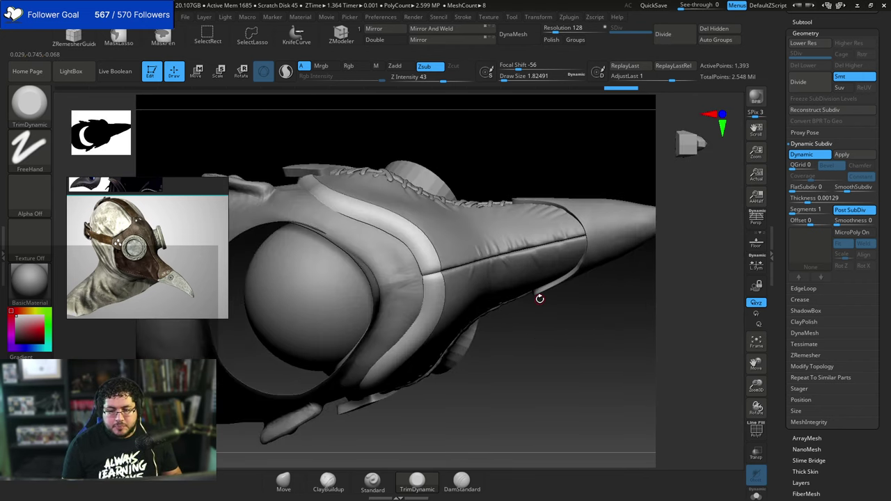
{"action": "left_click_drag", "start_coordinate": [590, 361], "coordinate": [571, 378]}
{"action": "left_click", "coordinate": [483, 268], "text": "alt"}
{"action": "left_click_drag", "start_coordinate": [530, 333], "coordinate": [529, 313]}
{"action": "left_click_drag", "start_coordinate": [540, 363], "coordinate": [515, 324]}
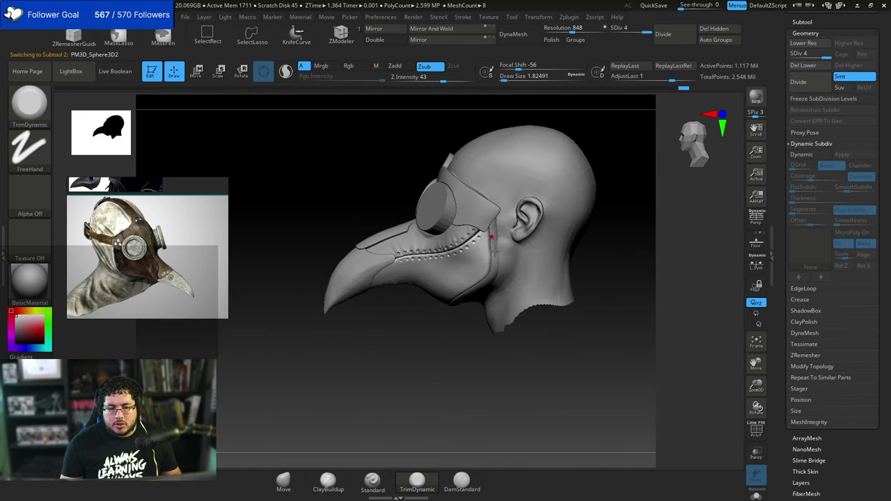
Select the MaskPlague subtool and push its surface under the border strip near the ear and jaw, using the Move brush at draw size 9.44708.
{"action": "left_click_drag", "start_coordinate": [458, 334], "coordinate": [449, 377], "text": "alt"}
{"action": "left_click", "coordinate": [403, 274], "text": "alt"}
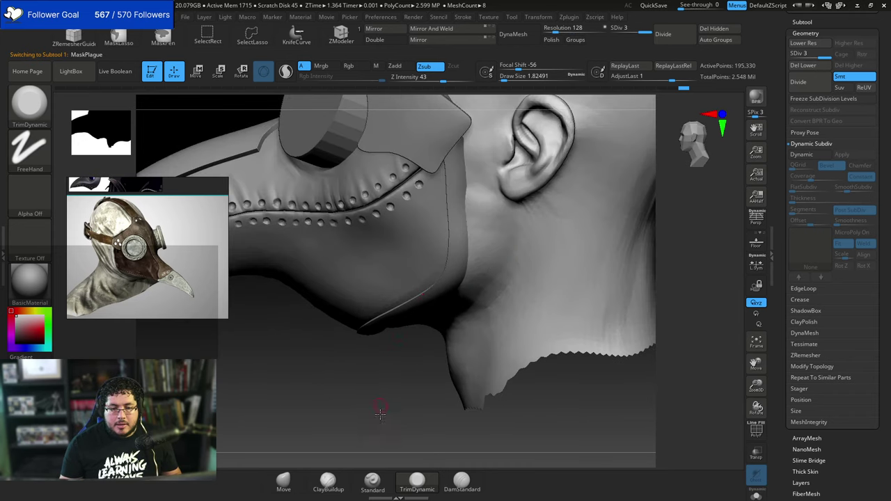
{"action": "left_click_drag", "start_coordinate": [380, 410], "coordinate": [418, 399]}
{"action": "key", "text": "b"}
{"action": "key", "text": "m"}
{"action": "key", "text": "v"}
{"action": "key", "text": "space"}
{"action": "left_click_drag", "start_coordinate": [498, 257], "coordinate": [526, 257]}
{"action": "left_click_drag", "start_coordinate": [613, 278], "coordinate": [522, 245]}
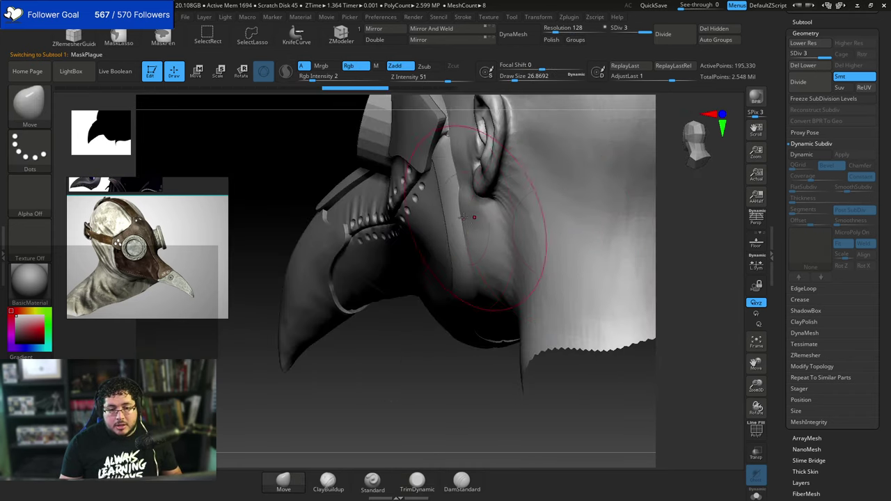
{"action": "key", "text": "space"}
{"action": "mouse_move", "coordinate": [482, 217]}
{"action": "left_mouse_down"}
{"action": "mouse_move", "coordinate": [465, 213]}
{"action": "mouse_move", "coordinate": [470, 203]}
{"action": "left_mouse_up"}
{"action": "key", "text": "bracketleft"}
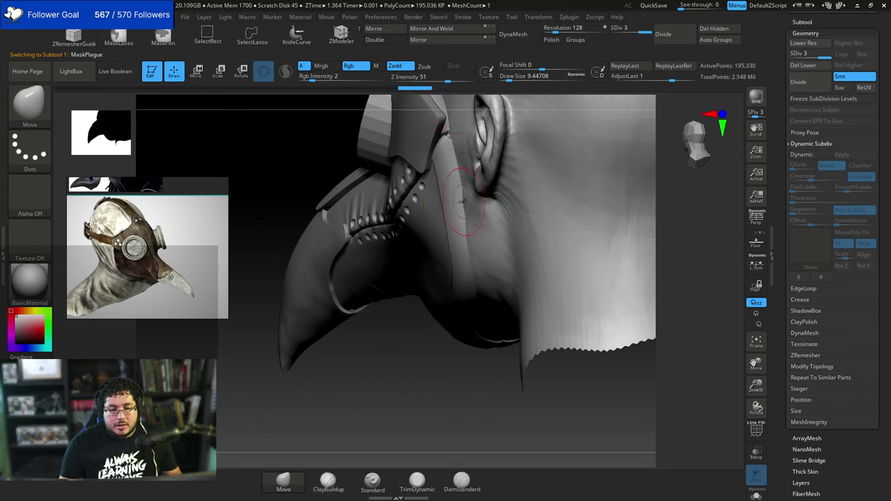
{"action": "left_click_drag", "start_coordinate": [470, 249], "coordinate": [473, 250]}
{"action": "left_click_drag", "start_coordinate": [396, 382], "coordinate": [483, 403]}
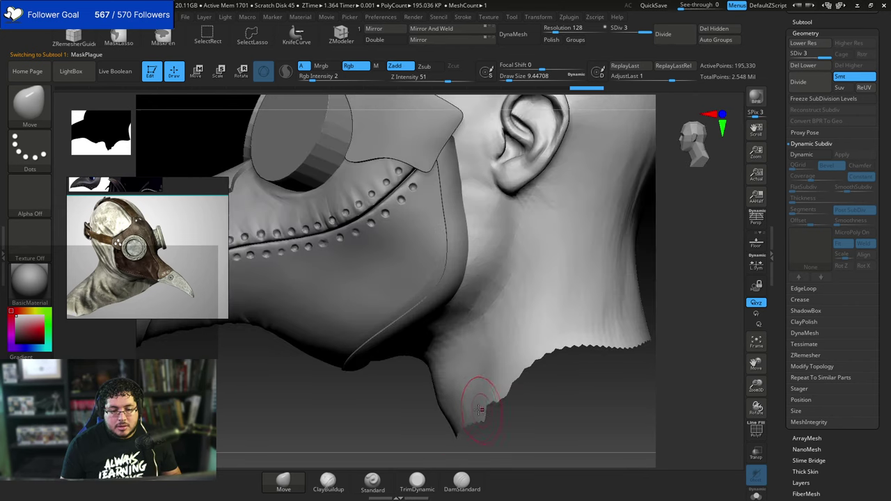
Select the cheek leather subtool and reduce the brush draw size to 1.52794 for detailing the central seam under the beak.
{"action": "left_click_drag", "start_coordinate": [624, 387], "coordinate": [637, 248], "text": "alt"}
{"action": "left_click_drag", "start_coordinate": [607, 290], "coordinate": [643, 287]}
{"action": "left_click_drag", "start_coordinate": [644, 287], "coordinate": [556, 341], "text": "alt"}
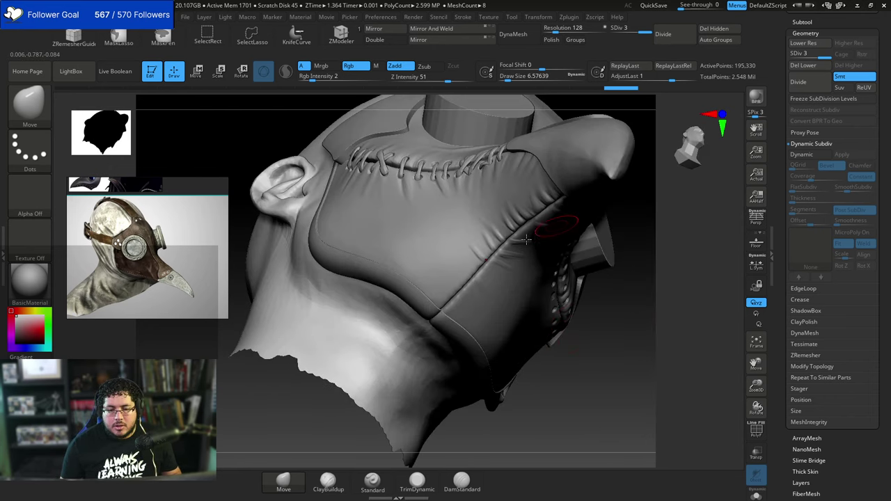
{"action": "left_click", "coordinate": [569, 240], "text": "alt"}
{"action": "left_click_drag", "start_coordinate": [588, 251], "coordinate": [617, 296]}
{"action": "left_click_drag", "start_coordinate": [531, 148], "coordinate": [536, 207], "text": "alt"}
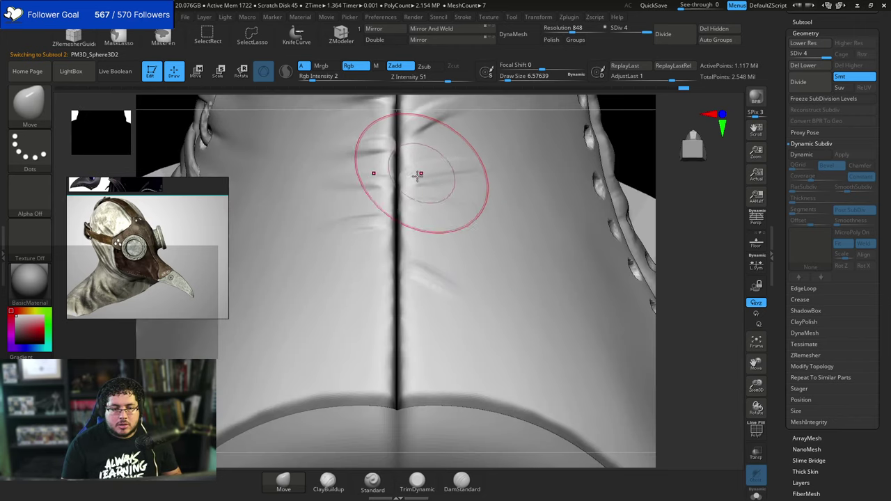
{"action": "key", "text": "["}
{"action": "left_click_drag", "start_coordinate": [648, 278], "coordinate": [646, 199], "text": "alt"}
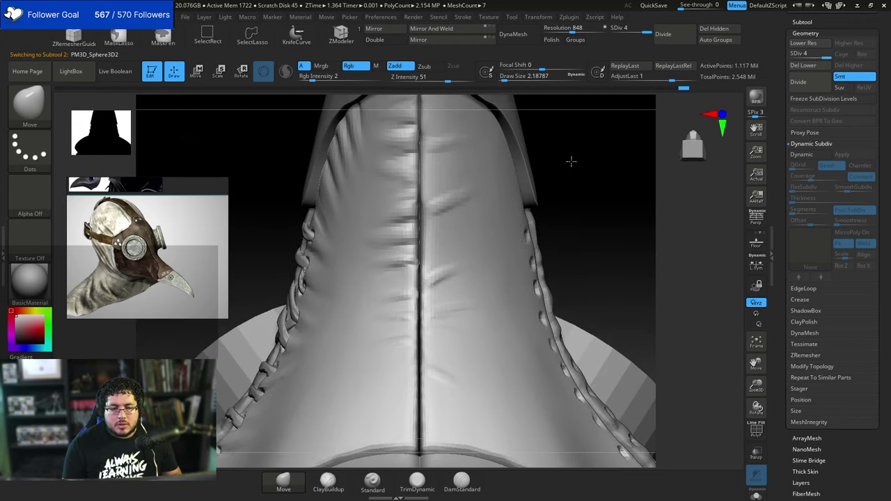
{"action": "left_click_drag", "start_coordinate": [571, 161], "coordinate": [580, 191], "text": "alt"}
{"action": "key", "text": "space"}
{"action": "key", "text": "space"}
{"action": "left_click", "coordinate": [412, 133]}
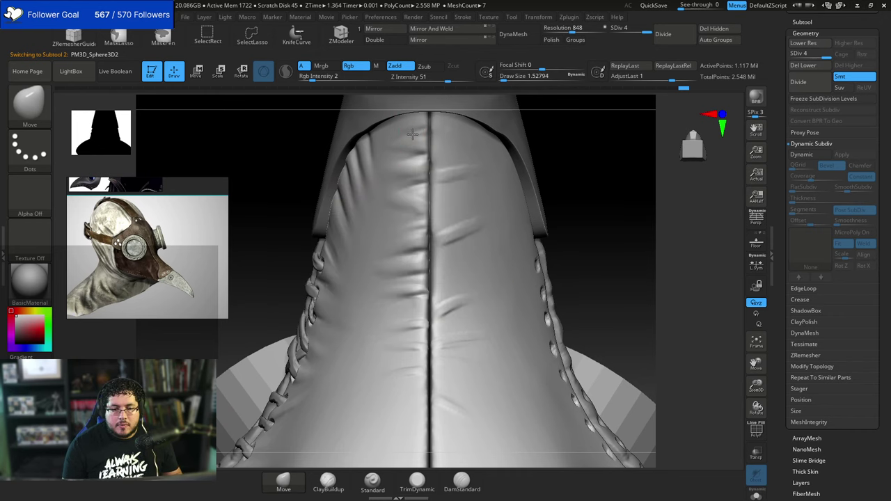
{"action": "left_click_drag", "start_coordinate": [412, 139], "coordinate": [418, 140]}
{"action": "key", "text": "ctrl+z"}
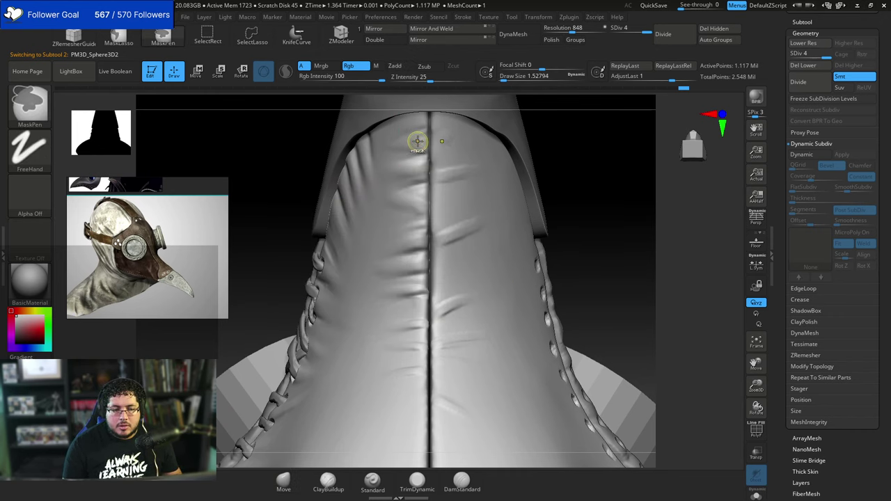
Carve a row of nine round stitch holes along each side of the leather's central underside seam with the ClayBuildup brush.
{"action": "key", "text": "b"}
{"action": "key", "text": "c"}
{"action": "key", "text": "b"}
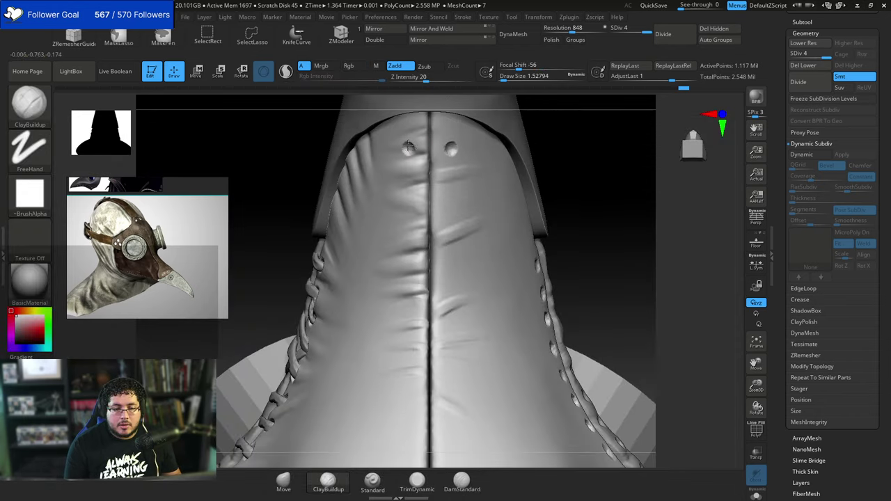
{"action": "left_click_drag", "start_coordinate": [408, 146], "coordinate": [408, 149], "text": "alt"}
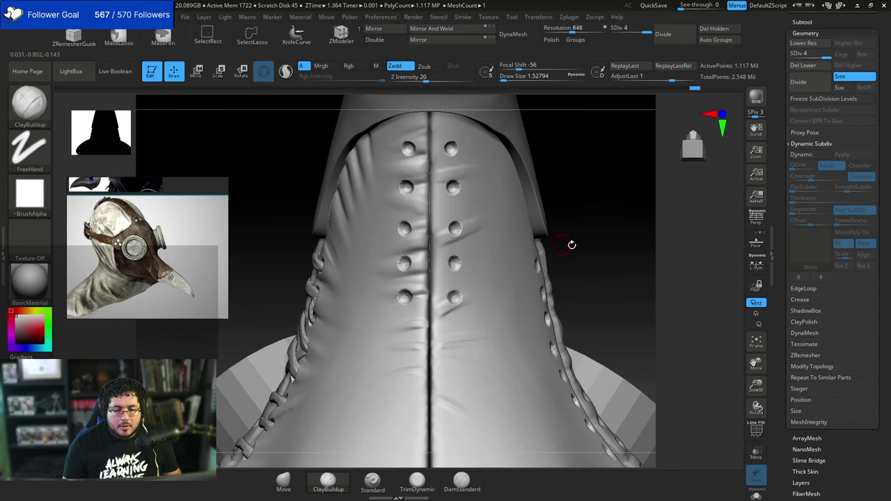
{"action": "left_click_drag", "start_coordinate": [571, 244], "coordinate": [450, 213]}
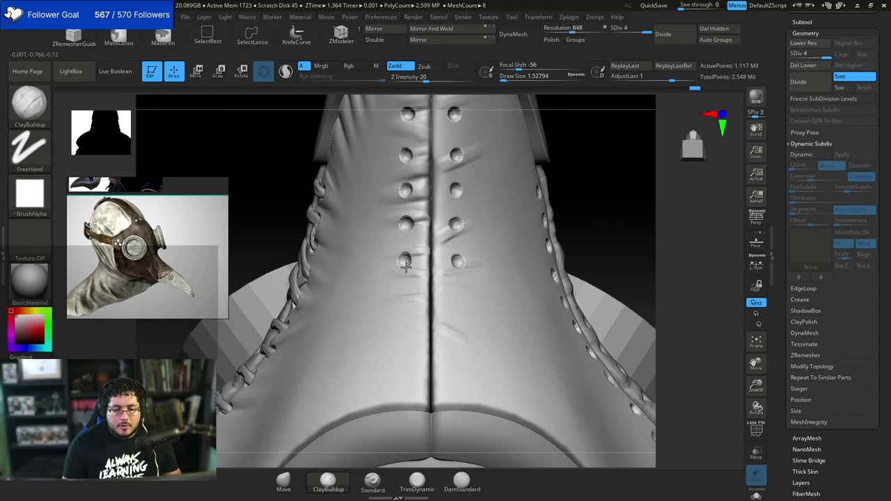
{"action": "left_click_drag", "start_coordinate": [405, 295], "coordinate": [411, 309]}
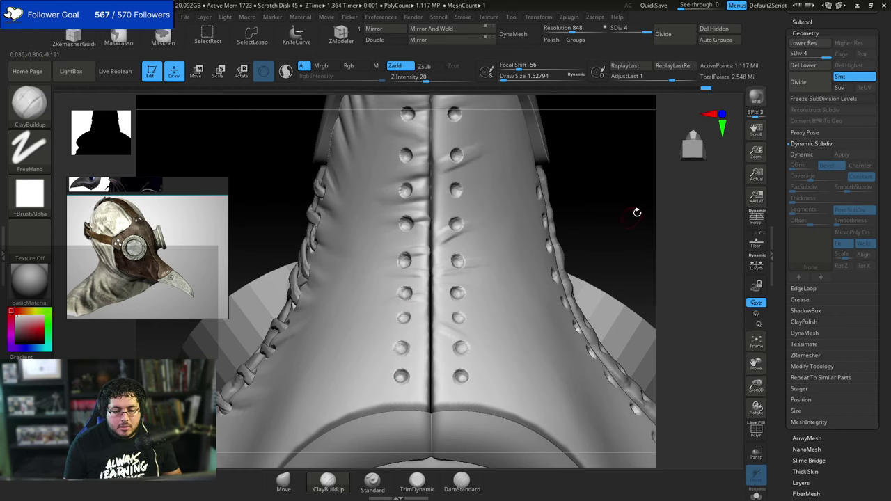
Sculpt tension folds in the leather radiating from the cheek stitches with ClayBuildup at draw size 1.82491.
{"action": "left_click_drag", "start_coordinate": [637, 212], "coordinate": [540, 276]}
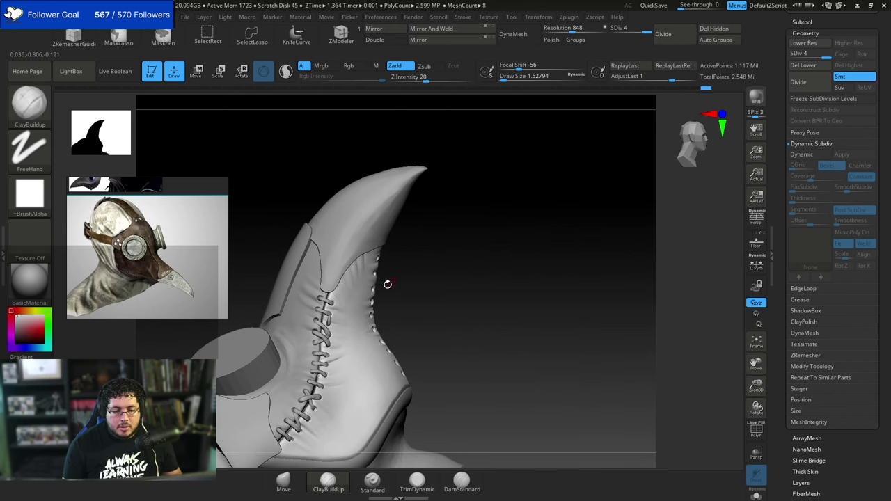
{"action": "mouse_move", "coordinate": [459, 285]}
{"action": "left_mouse_down", "text": "alt"}
{"action": "mouse_move", "coordinate": [464, 306]}
{"action": "mouse_move", "coordinate": [485, 278]}
{"action": "mouse_move", "coordinate": [543, 276]}
{"action": "left_mouse_up", "text": "alt"}
{"action": "key", "text": "space"}
{"action": "left_click_drag", "start_coordinate": [334, 243], "coordinate": [377, 247]}
{"action": "key", "text": "space"}
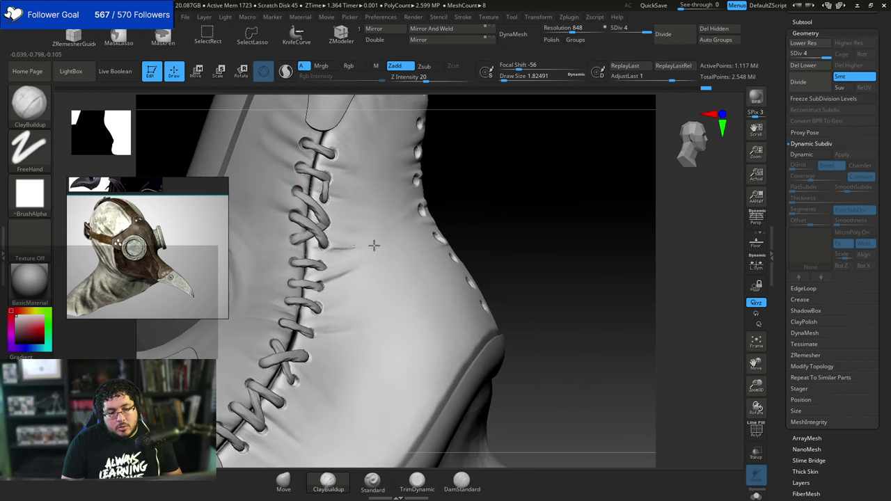
{"action": "left_click_drag", "start_coordinate": [331, 224], "coordinate": [358, 231]}
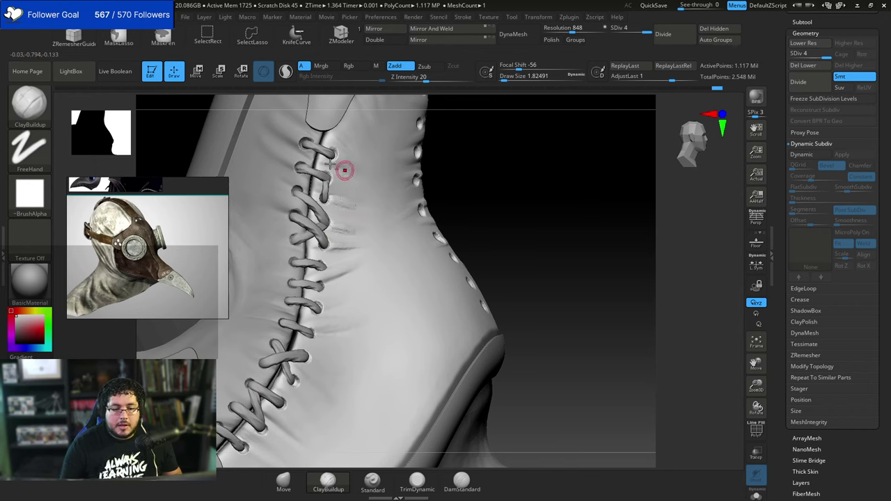
{"action": "left_click_drag", "start_coordinate": [338, 160], "coordinate": [359, 168]}
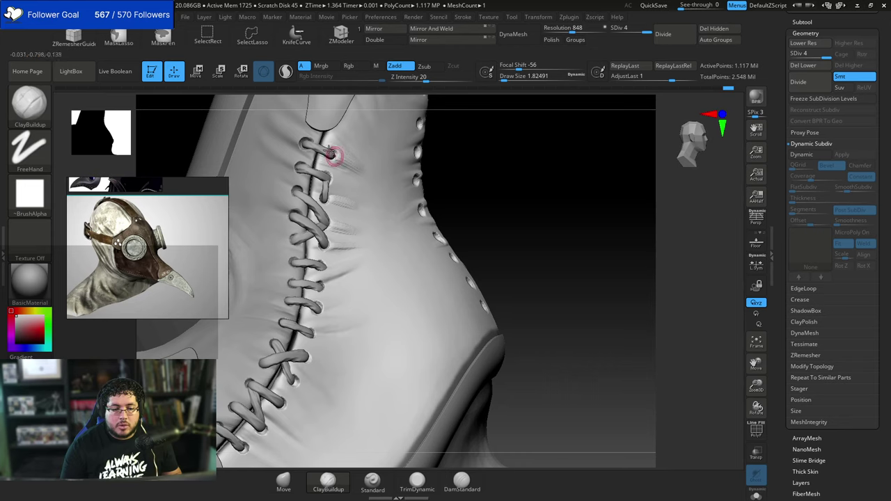
Smooth the new folds beside the cheek stitches so they blend into the leather.
{"action": "key", "text": "shift"}
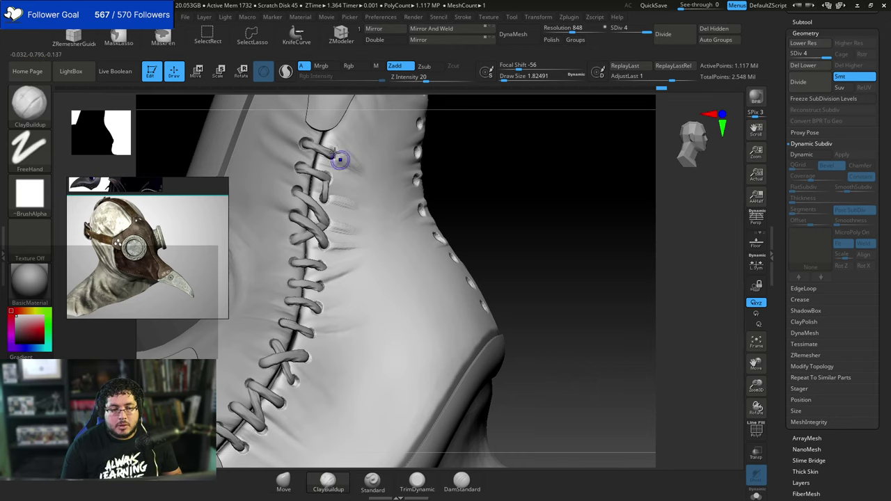
{"action": "key", "text": "shift"}
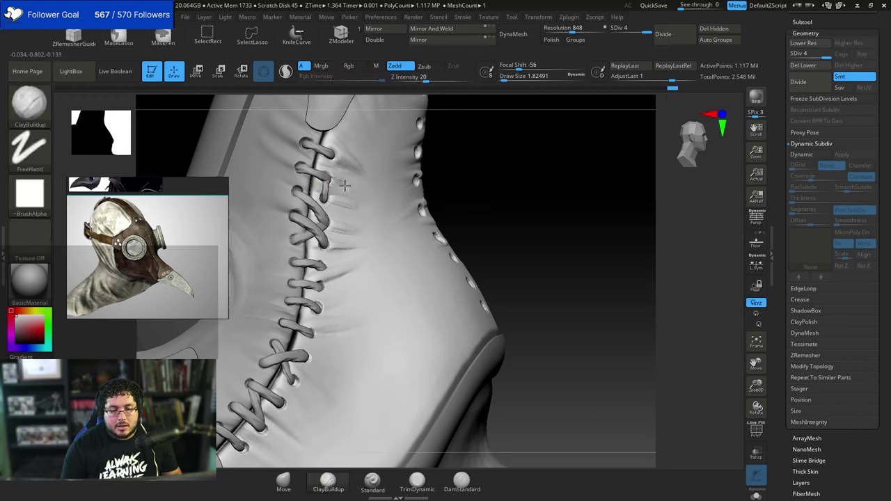
{"action": "key", "text": "shift"}
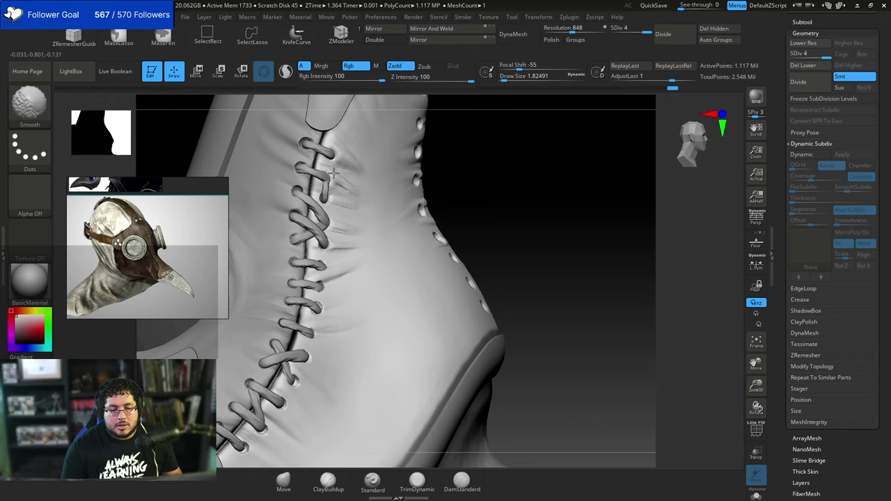
{"action": "left_click_drag", "start_coordinate": [332, 235], "coordinate": [344, 232], "text": "shift"}
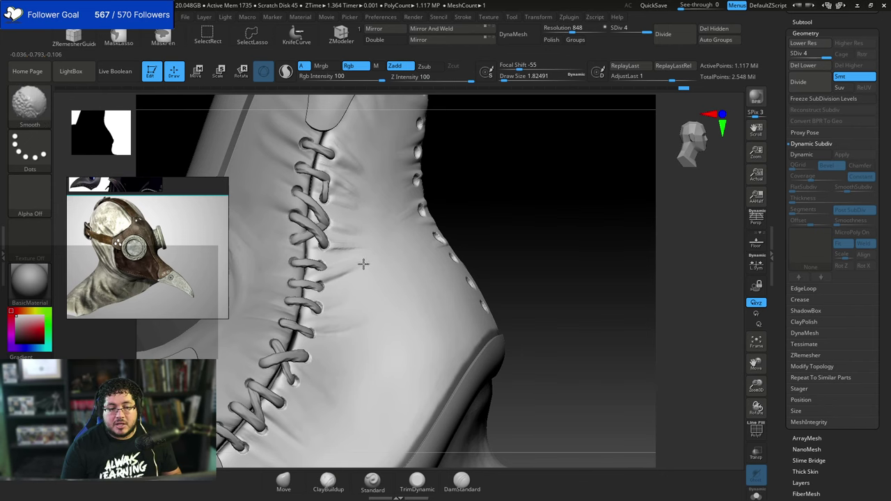
Sculpt more tension folds beside the upper cheek stitches with ClayBuildup at draw size 2.18787 and smooth them into the leather.
{"action": "right_click_drag", "start_coordinate": [364, 263], "coordinate": [403, 181], "text": "alt"}
{"action": "key", "text": "shift"}
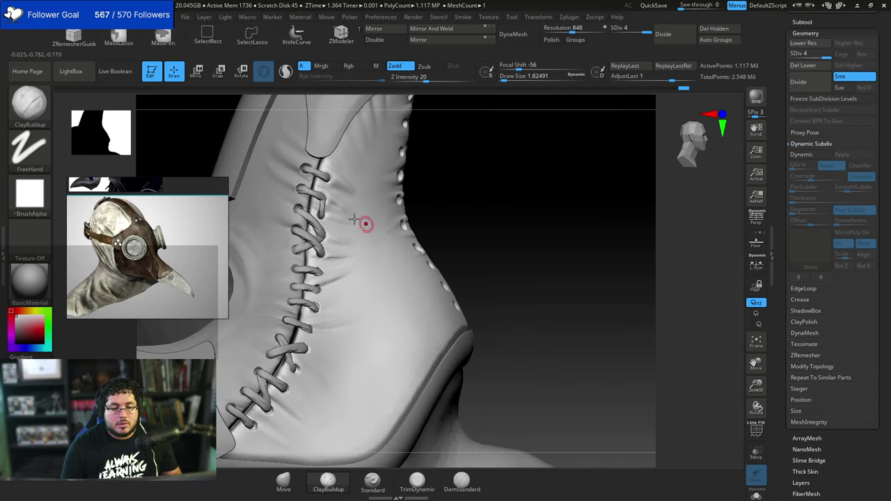
{"action": "key", "text": "space"}
{"action": "left_click_drag", "start_coordinate": [347, 183], "coordinate": [344, 183]}
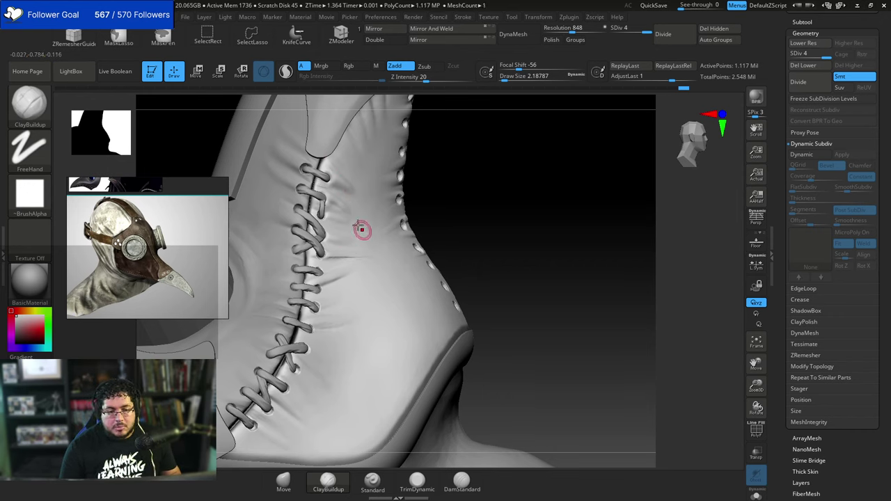
{"action": "left_click_drag", "start_coordinate": [337, 182], "coordinate": [342, 186]}
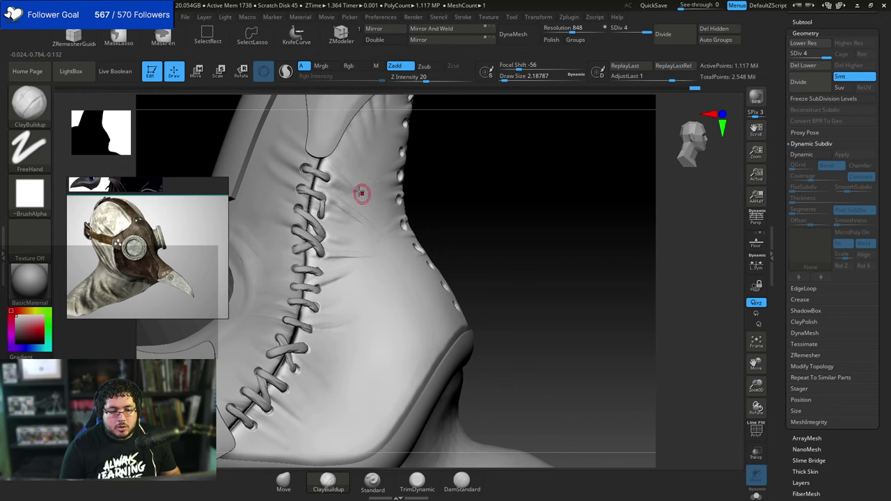
{"action": "key", "text": "shift"}
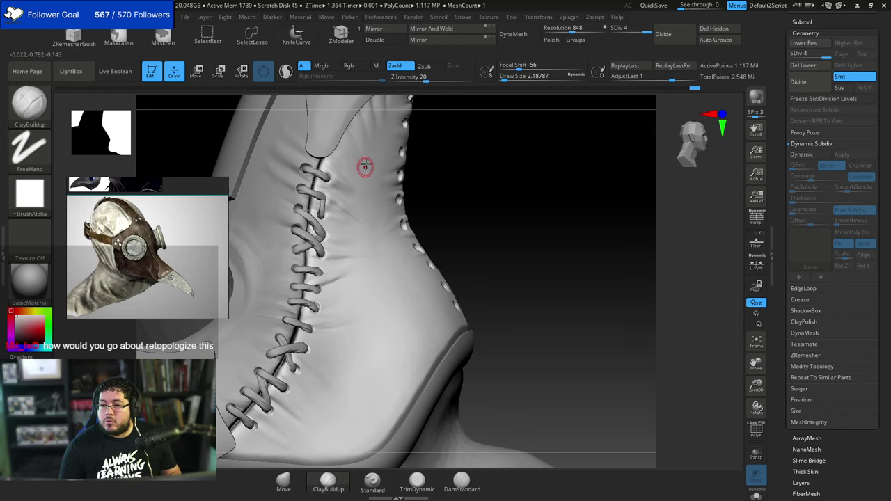
{"action": "key", "text": "shift"}
Select the leather subtool around the eye and sculpt curved wrinkles beside the eyepiece with ClayBuildup at draw size 3.11177.
{"action": "mouse_move", "coordinate": [418, 173]}
{"action": "left_mouse_down", "text": "alt"}
{"action": "mouse_move", "coordinate": [424, 135]}
{"action": "mouse_move", "coordinate": [471, 197]}
{"action": "mouse_move", "coordinate": [455, 179]}
{"action": "mouse_move", "coordinate": [470, 194]}
{"action": "mouse_move", "coordinate": [507, 154]}
{"action": "mouse_move", "coordinate": [582, 160]}
{"action": "left_mouse_up", "text": "alt"}
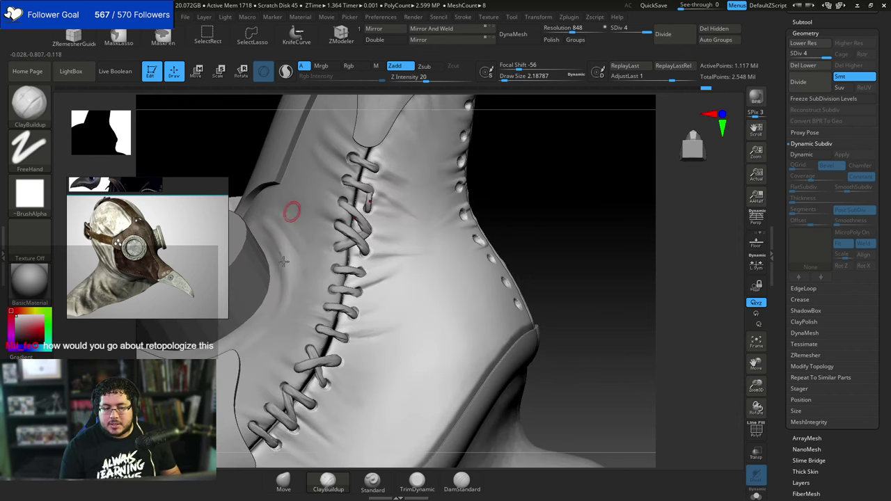
{"action": "left_click_drag", "start_coordinate": [512, 152], "coordinate": [599, 147], "text": "alt"}
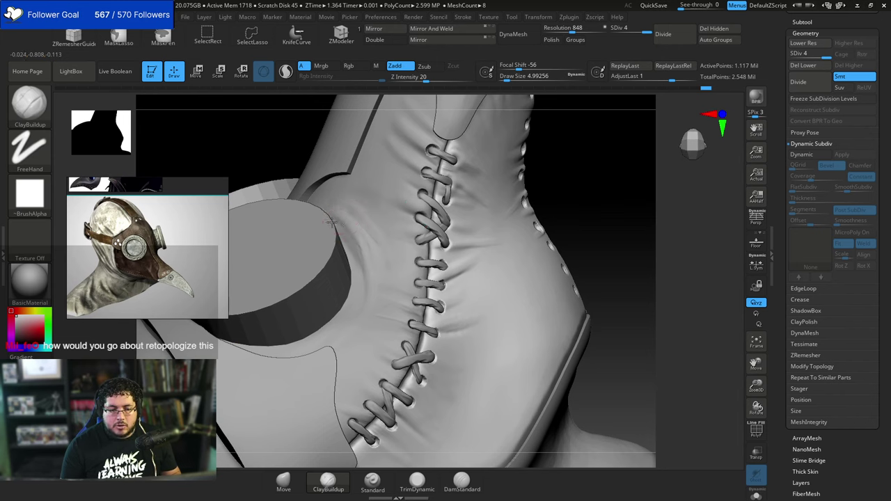
{"action": "left_click", "coordinate": [352, 239], "text": "alt"}
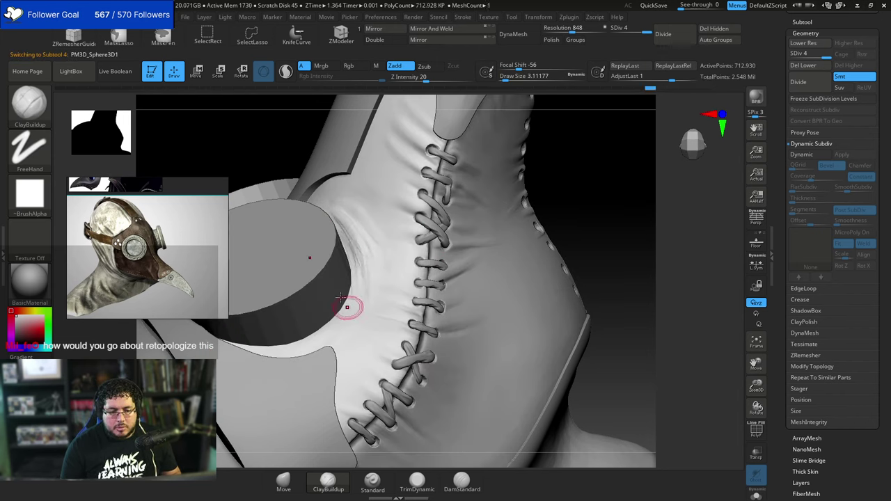
{"action": "left_click_drag", "start_coordinate": [579, 177], "coordinate": [546, 154]}
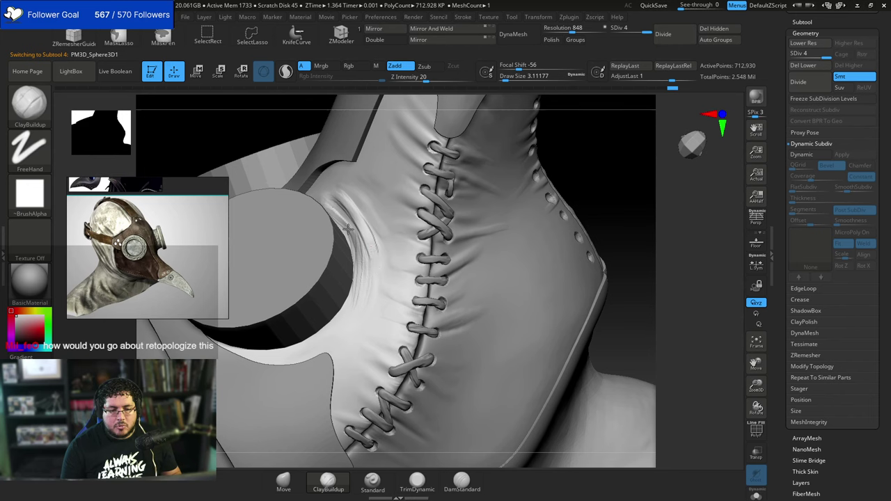
{"action": "left_click_drag", "start_coordinate": [345, 311], "coordinate": [334, 216]}
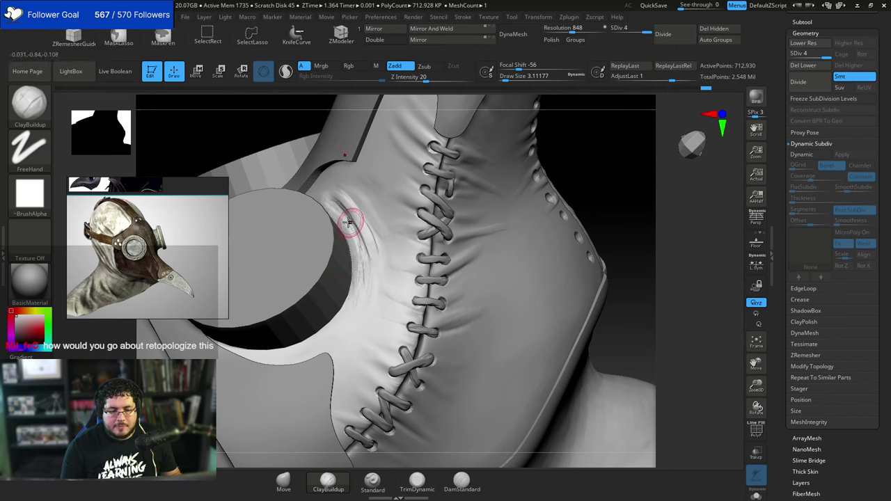
{"action": "right_click_drag", "start_coordinate": [408, 195], "coordinate": [565, 178]}
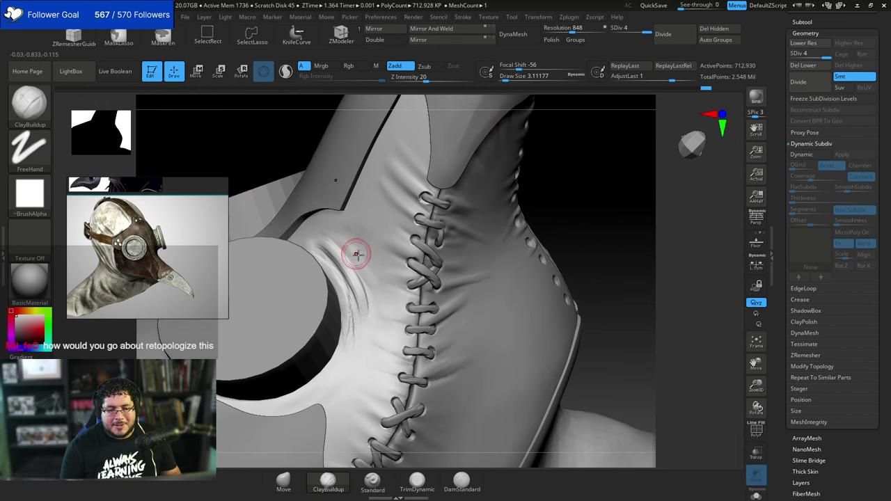
{"action": "left_click_drag", "start_coordinate": [366, 277], "coordinate": [352, 247]}
Build up the wrinkles that follow the eyepiece's rim and smooth them so they blend into the surrounding leather.
{"action": "right_click_drag", "start_coordinate": [565, 172], "coordinate": [623, 169]}
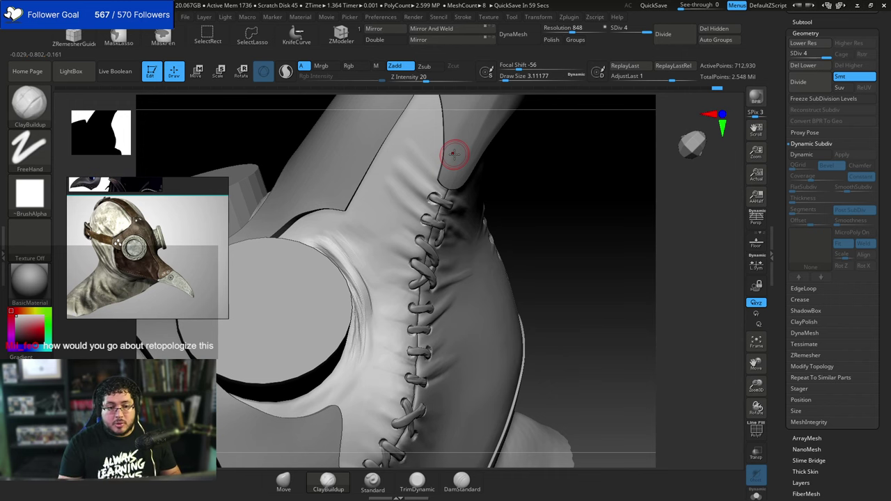
{"action": "right_click_drag", "start_coordinate": [536, 183], "coordinate": [318, 222]}
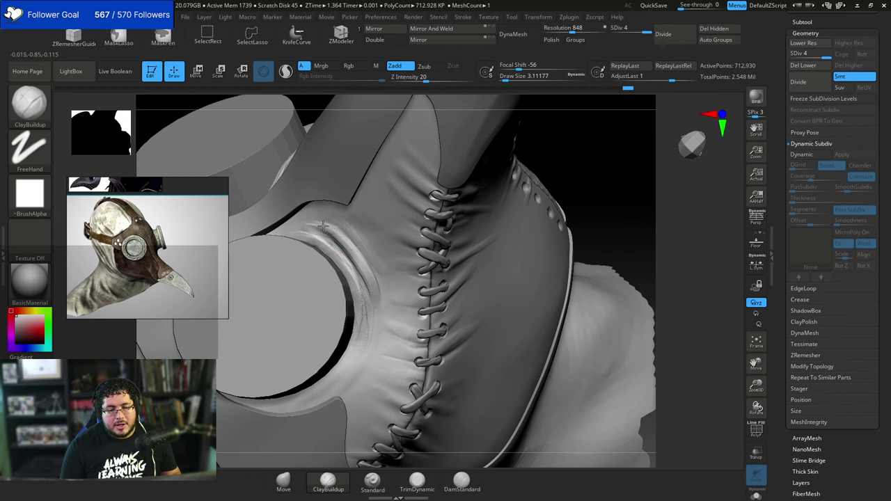
{"action": "mouse_move", "coordinate": [318, 221]}
{"action": "left_mouse_down"}
{"action": "mouse_move", "coordinate": [353, 245]}
{"action": "mouse_move", "coordinate": [340, 227]}
{"action": "mouse_move", "coordinate": [360, 236]}
{"action": "left_mouse_up"}
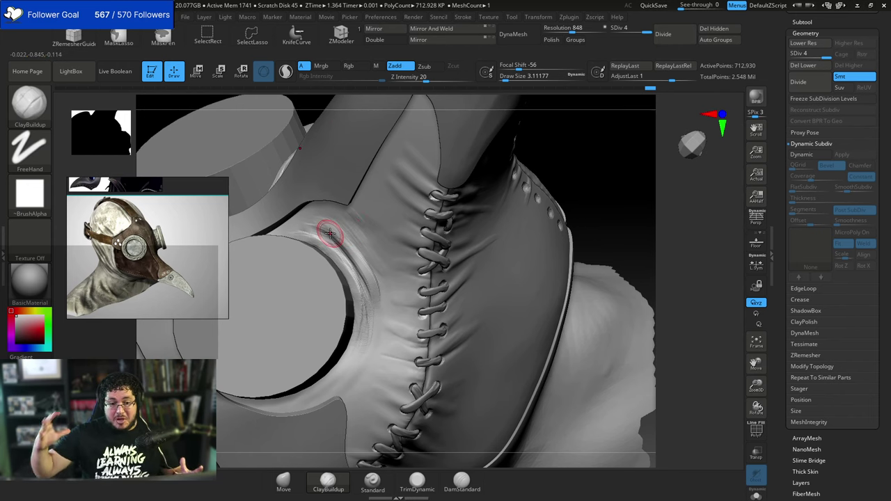
{"action": "left_click_drag", "start_coordinate": [562, 133], "coordinate": [517, 104]}
{"action": "left_click_drag", "start_coordinate": [329, 240], "coordinate": [317, 241], "text": "shift"}
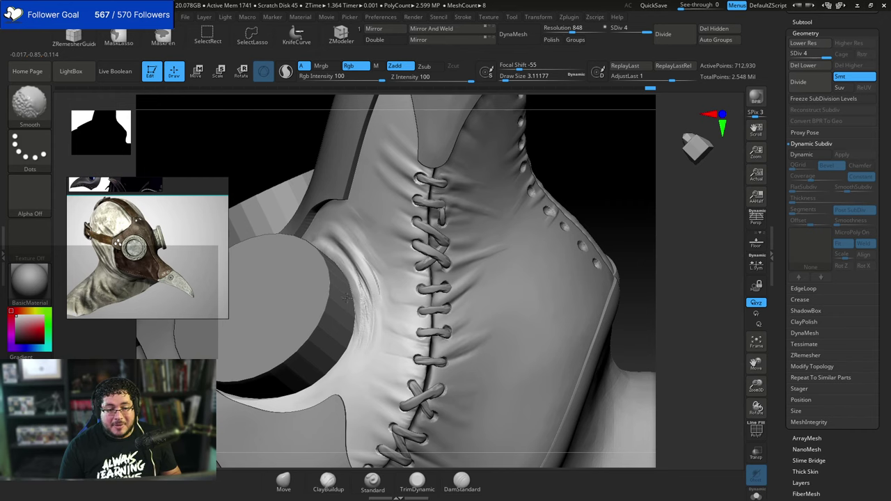
{"action": "left_click_drag", "start_coordinate": [371, 294], "coordinate": [355, 293], "text": "shift"}
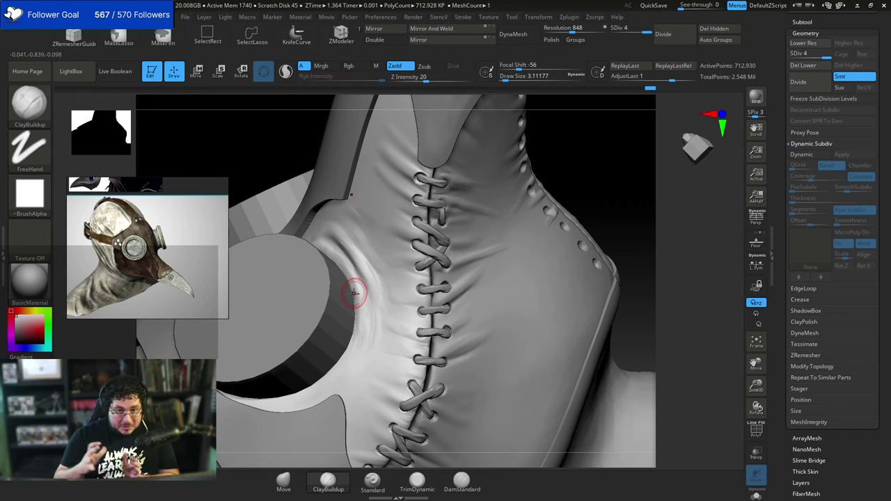
{"action": "mouse_move", "coordinate": [588, 154]}
{"action": "left_mouse_down"}
{"action": "mouse_move", "coordinate": [576, 187]}
{"action": "mouse_move", "coordinate": [567, 186]}
{"action": "left_mouse_up"}
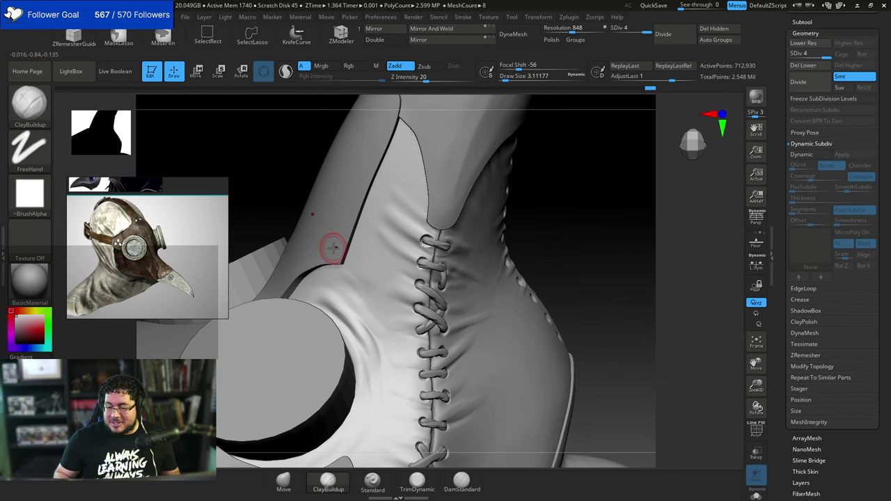
Switch to Chrome and search Google for "galileo lego" in a new tab.
{"action": "key", "text": "super"}
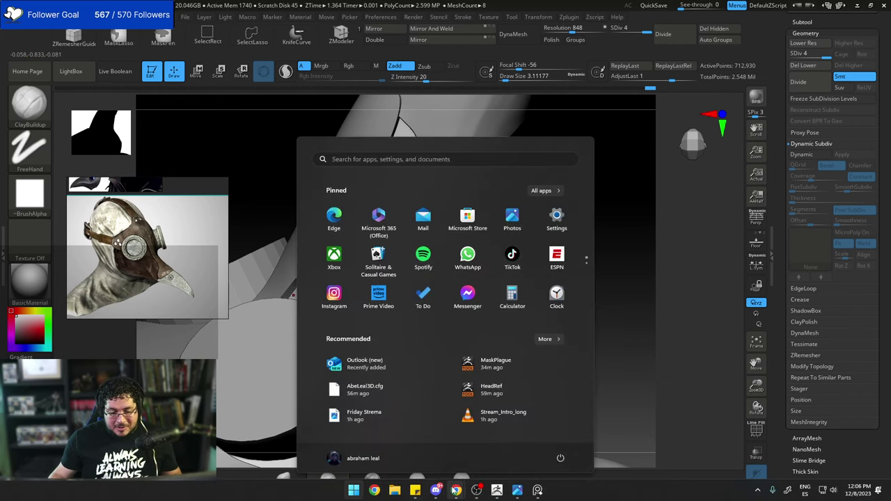
{"action": "mouse_move", "coordinate": [455, 490]}
{"action": "left_click", "coordinate": [485, 460]}
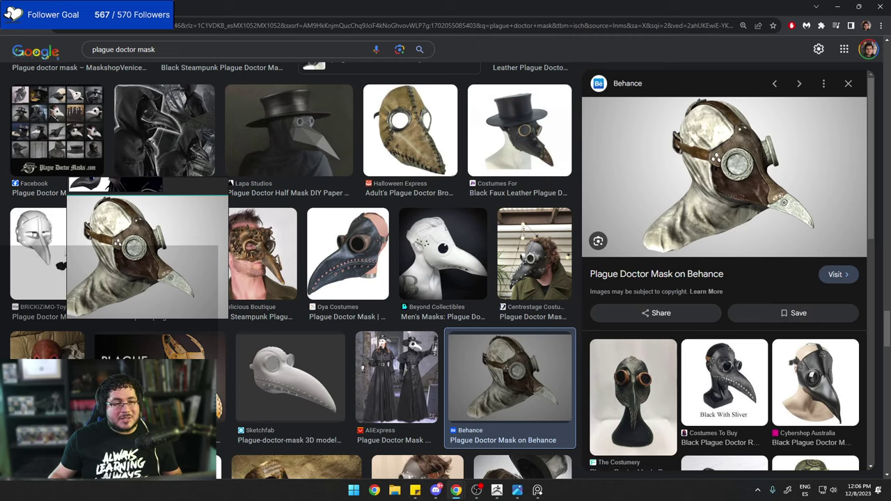
{"action": "key", "text": "ctrl+t"}
{"action": "type", "text": "gali"}
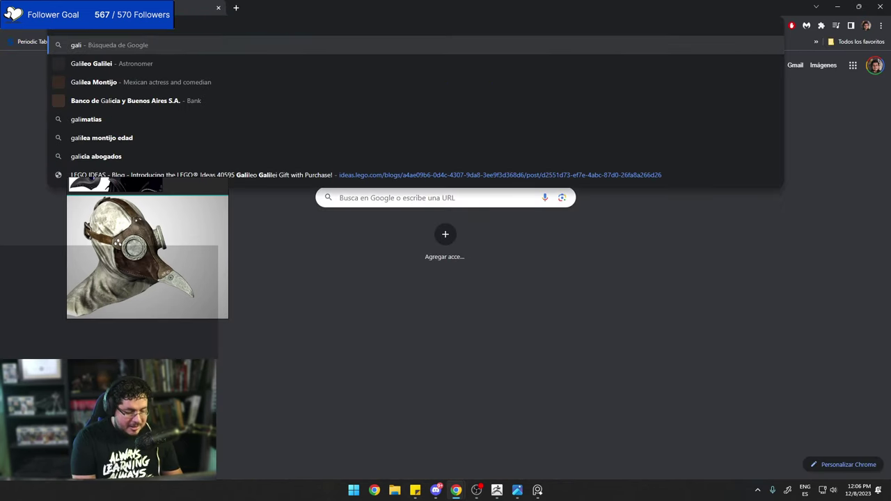
{"action": "type", "text": "eleo lego"}
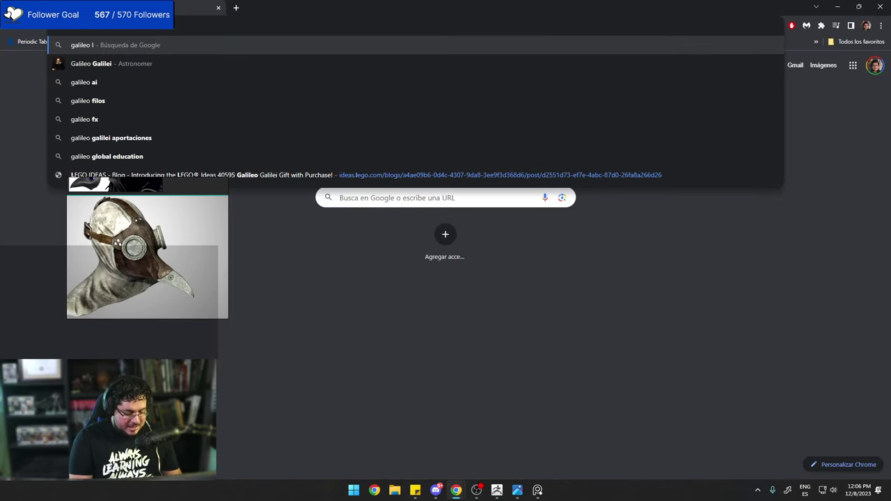
{"action": "key", "text": "Return"}
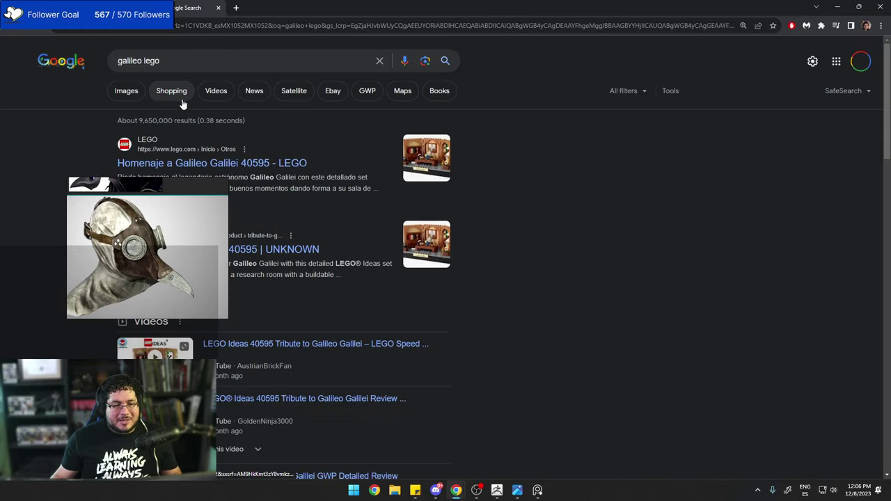
View the image results for the Galileo LEGO set, preview the Mercado Libre picture, and return to ZBrush.
{"action": "left_click", "coordinate": [136, 91]}
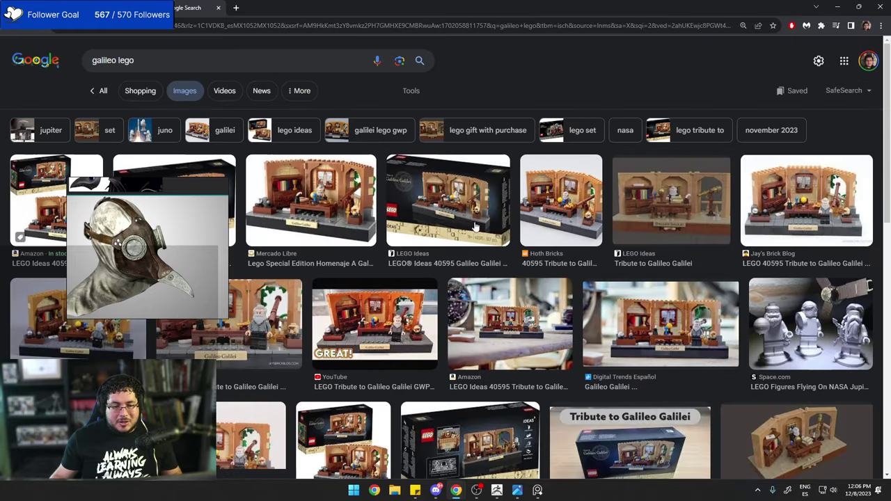
{"action": "left_click", "coordinate": [357, 215]}
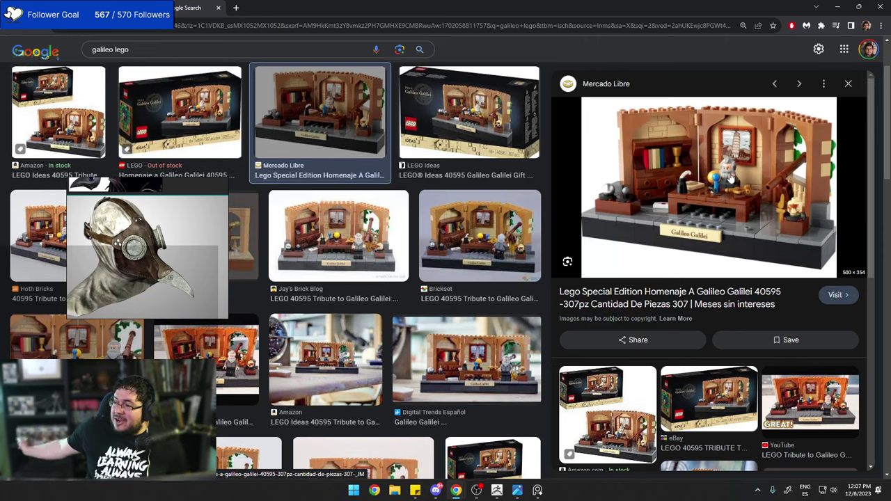
{"action": "left_click", "coordinate": [837, 7]}
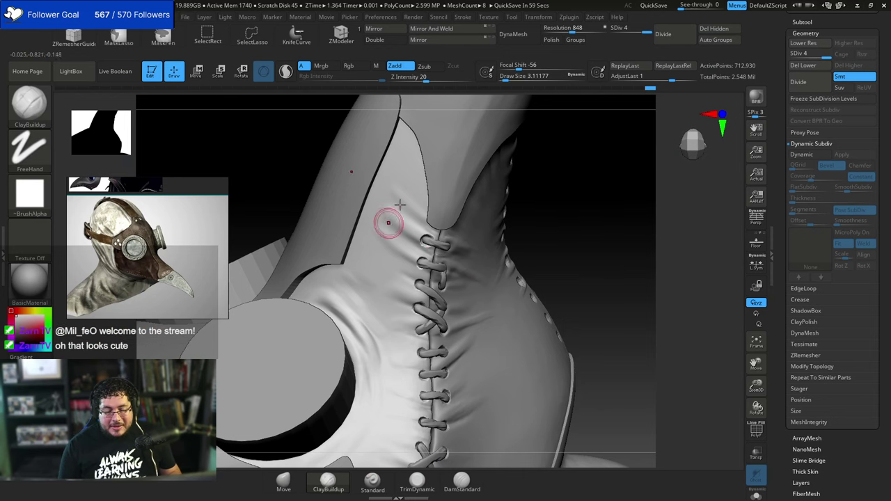
Sculpt broader folds in the leather along the nose strip's edge with ClayBuildup at draw size 4.29964 and smooth them.
{"action": "mouse_move", "coordinate": [531, 202]}
{"action": "left_mouse_down"}
{"action": "mouse_move", "coordinate": [559, 201]}
{"action": "mouse_move", "coordinate": [517, 227]}
{"action": "mouse_move", "coordinate": [493, 207]}
{"action": "left_mouse_up"}
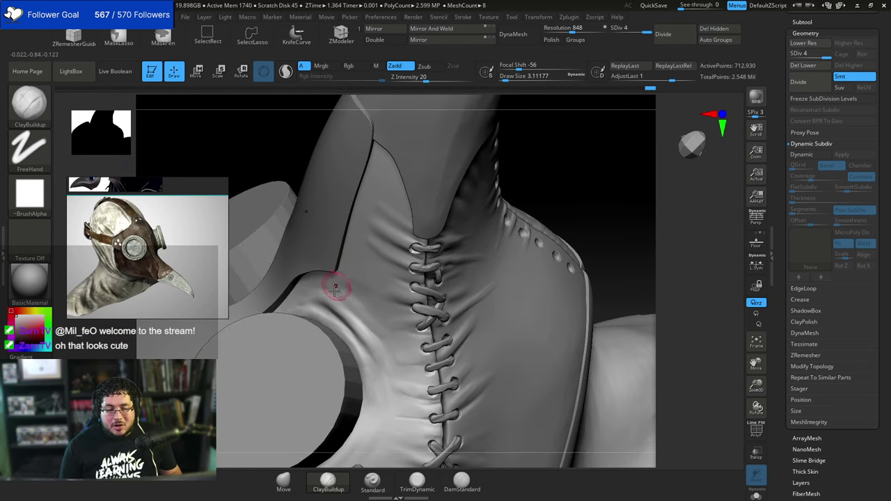
{"action": "key", "text": "space"}
{"action": "mouse_move", "coordinate": [333, 299]}
{"action": "left_mouse_down"}
{"action": "mouse_move", "coordinate": [350, 315]}
{"action": "mouse_move", "coordinate": [341, 310]}
{"action": "left_mouse_up"}
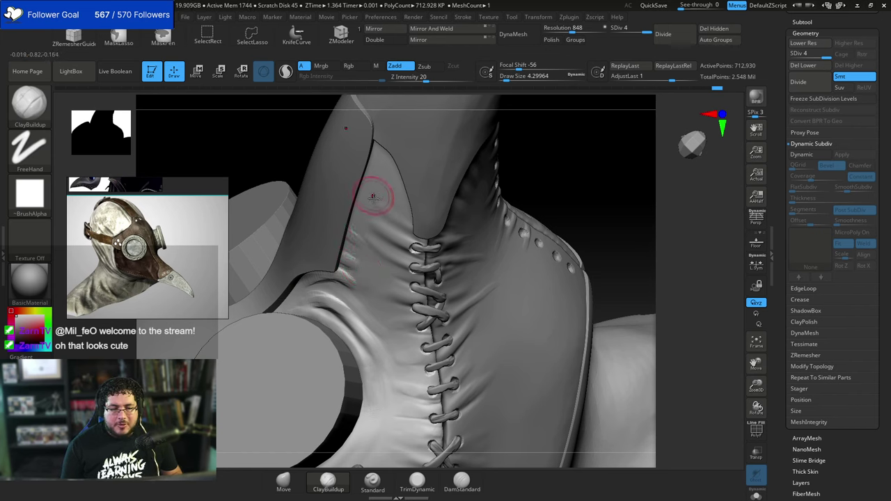
{"action": "key", "text": "shift"}
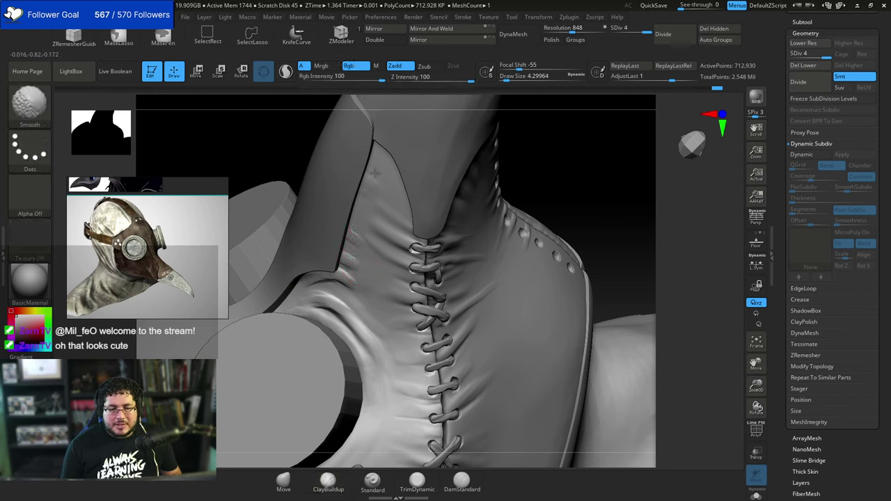
{"action": "left_click_drag", "start_coordinate": [375, 172], "coordinate": [350, 227], "text": "shift"}
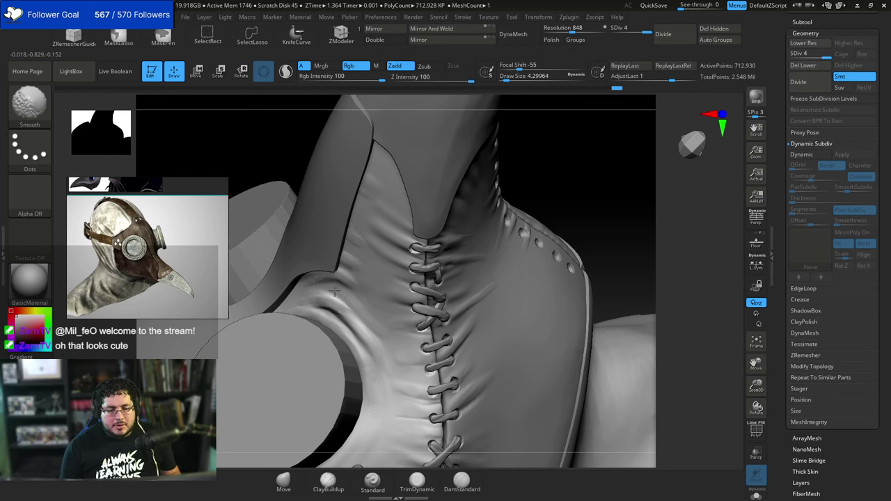
{"action": "left_click_drag", "start_coordinate": [335, 293], "coordinate": [317, 297], "text": "shift"}
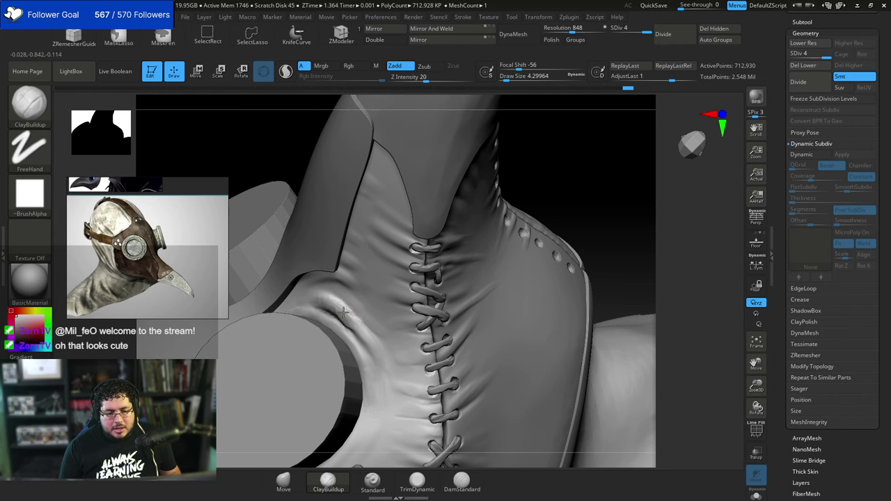
Refine the leather folds between the eyepiece, nose strip and stitched seam, reducing the ClayBuildup draw size to 2.18787 for finer strokes.
{"action": "left_click_drag", "start_coordinate": [343, 312], "coordinate": [343, 309]}
{"action": "mouse_move", "coordinate": [565, 180]}
{"action": "left_mouse_down", "text": "alt"}
{"action": "mouse_move", "coordinate": [530, 168]}
{"action": "mouse_move", "coordinate": [497, 137]}
{"action": "left_mouse_up", "text": "alt"}
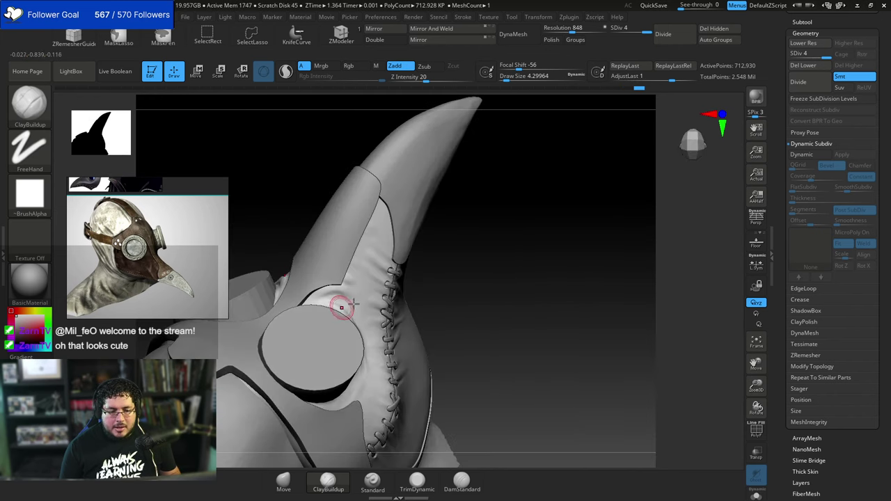
{"action": "left_click_drag", "start_coordinate": [480, 285], "coordinate": [383, 279]}
{"action": "left_click_drag", "start_coordinate": [345, 318], "coordinate": [335, 303]}
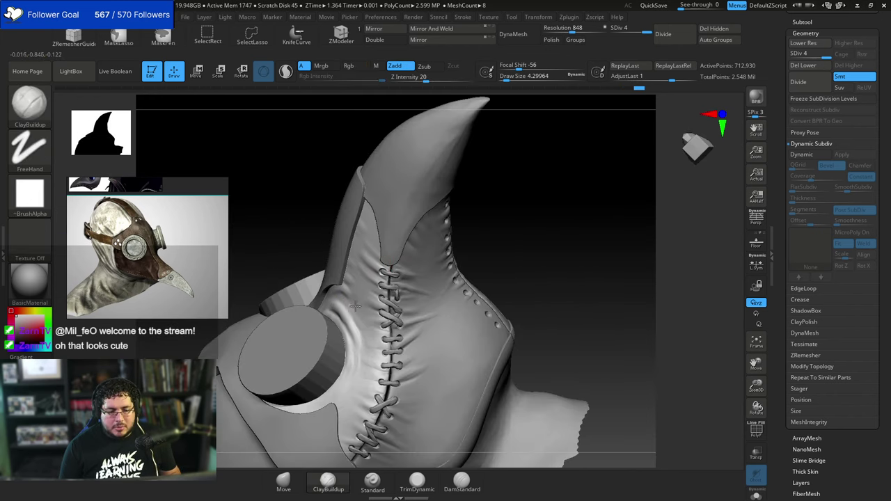
{"action": "key", "text": "["}
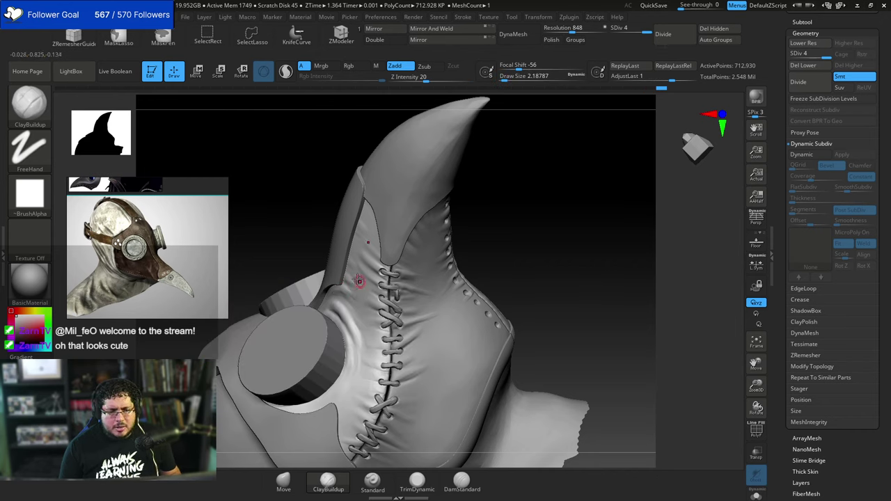
{"action": "right_click_drag", "start_coordinate": [370, 193], "coordinate": [474, 157]}
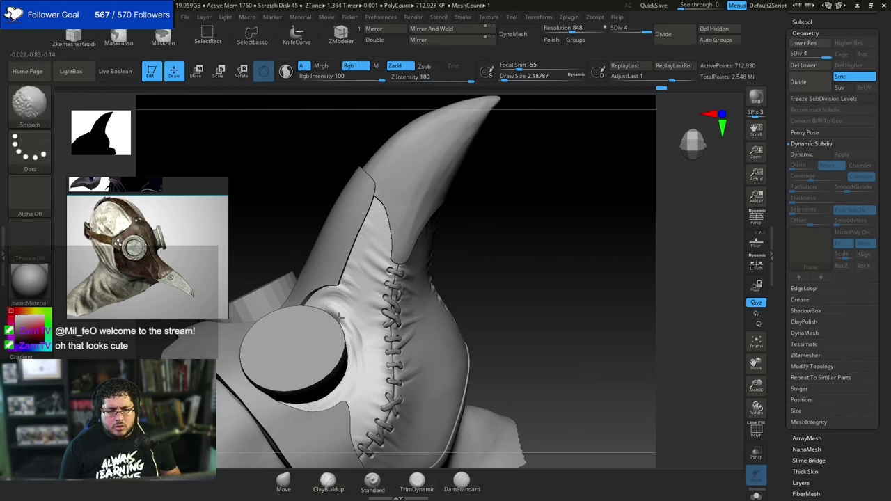
{"action": "right_click_drag", "start_coordinate": [406, 285], "coordinate": [550, 194], "text": "ctrl"}
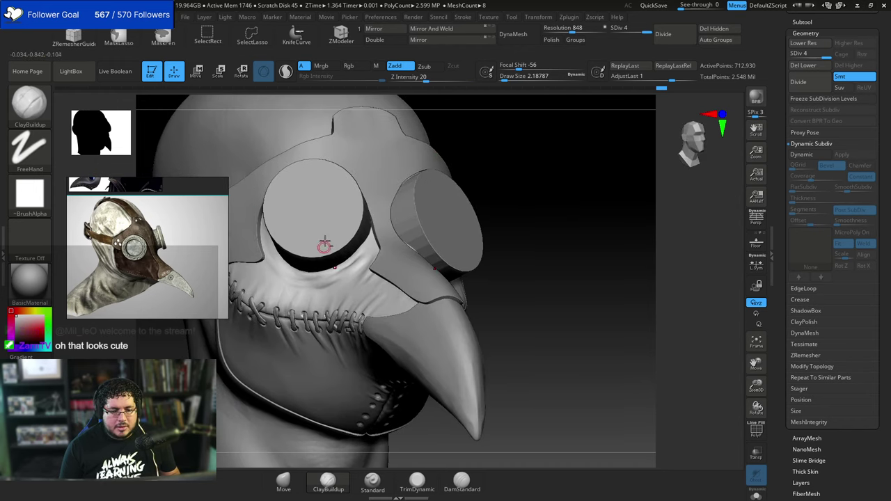
Select the eyepiece cylinder subtool, then switch to PureRef and frame the round lens of the black leather mask as reference.
{"action": "left_click", "coordinate": [351, 219], "text": "alt"}
{"action": "right_click_drag", "start_coordinate": [532, 164], "coordinate": [499, 167]}
{"action": "key", "text": "alt+Tab"}
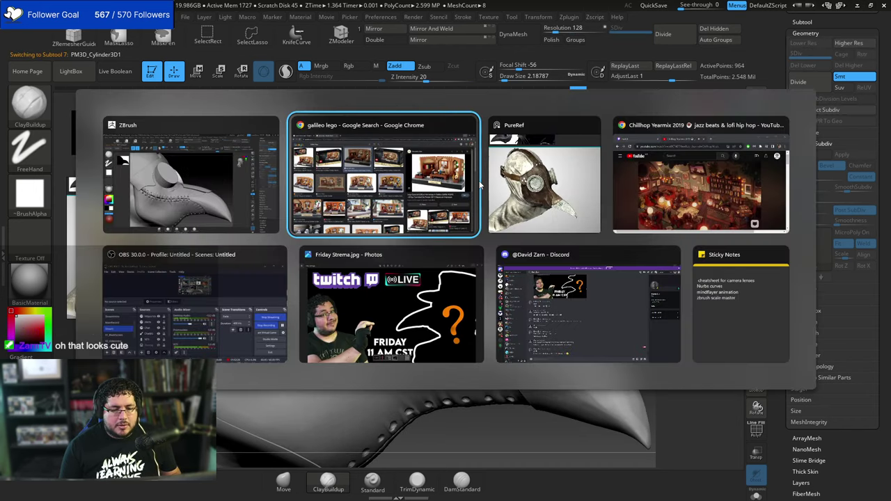
{"action": "left_click", "coordinate": [489, 189]}
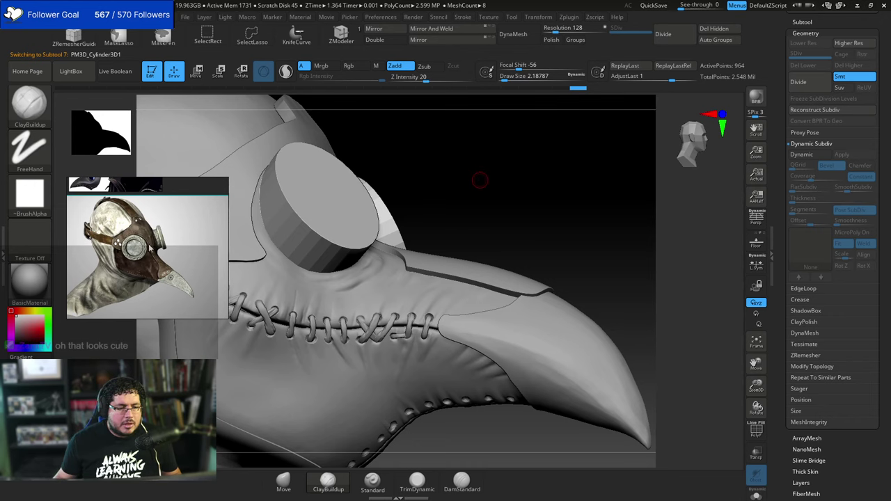
{"action": "scroll", "coordinate": [123, 207], "scroll_direction": "down", "scroll_amount": 5}
{"action": "scroll", "coordinate": [159, 265], "scroll_direction": "up", "scroll_amount": 3}
{"action": "middle_click_drag", "start_coordinate": [224, 311], "coordinate": [79, 236]}
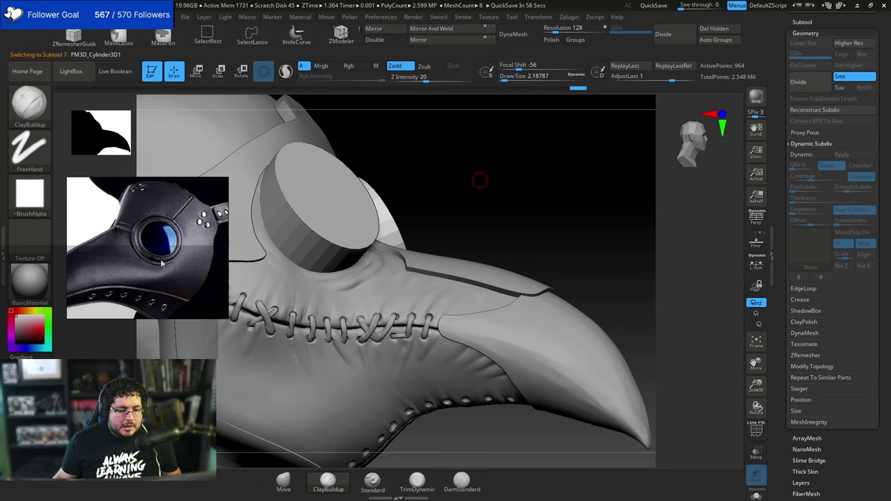
{"action": "scroll", "coordinate": [144, 245], "scroll_direction": "up", "scroll_amount": 4}
{"action": "middle_click_drag", "start_coordinate": [150, 233], "coordinate": [142, 249]}
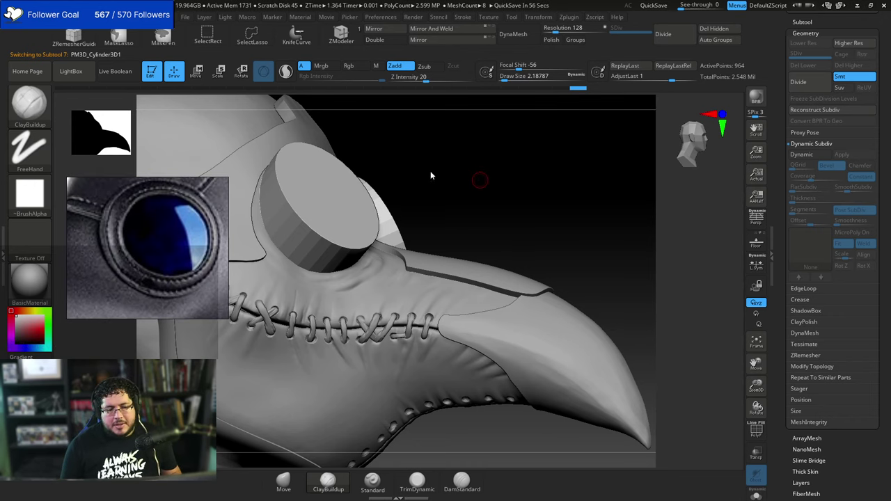
Back in ZBrush, activate the ZModeler brush, show the polyframe and open the edge actions on the eyepiece cylinder's side.
{"action": "mouse_move", "coordinate": [430, 172]}
{"action": "left_mouse_down"}
{"action": "mouse_move", "coordinate": [442, 179]}
{"action": "mouse_move", "coordinate": [435, 147]}
{"action": "left_mouse_up"}
{"action": "left_click", "coordinate": [342, 35]}
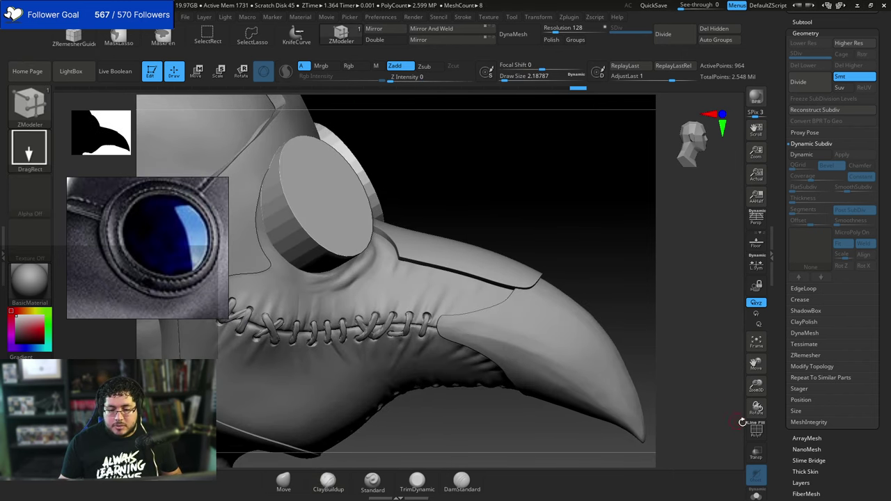
{"action": "left_click", "coordinate": [756, 429]}
{"action": "left_click_drag", "start_coordinate": [533, 158], "coordinate": [534, 207]}
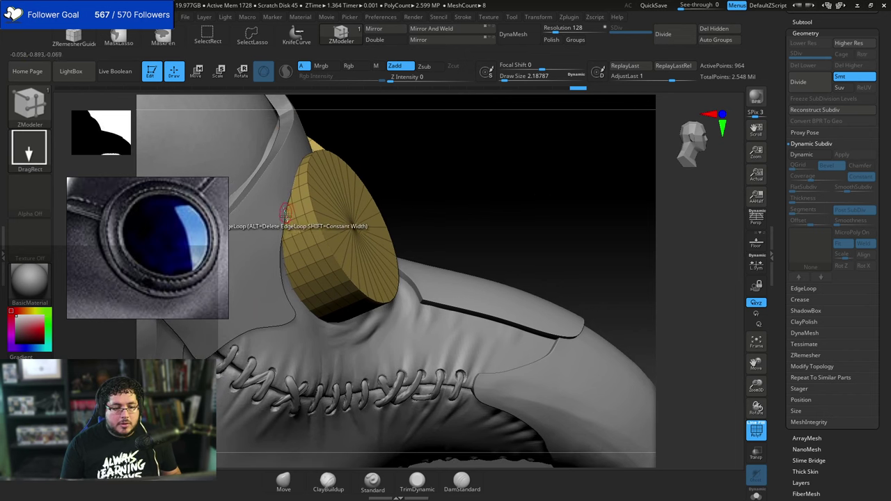
{"action": "key", "text": "space"}
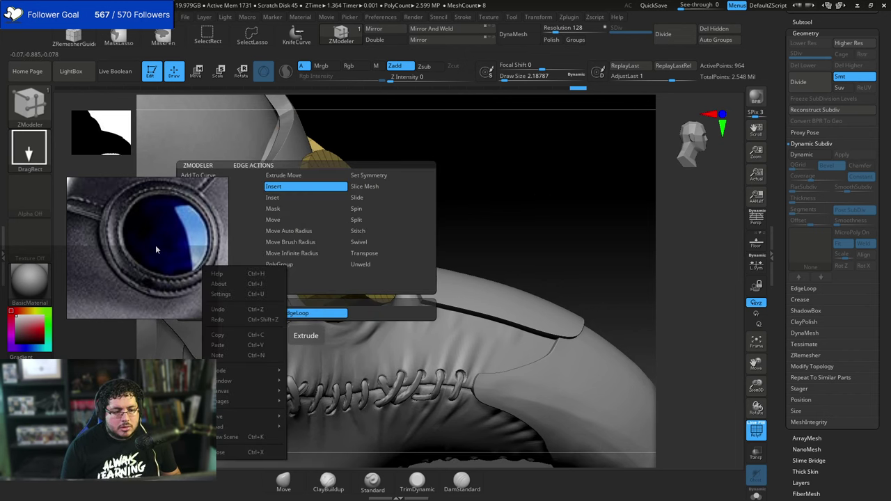
Move the reference window clear of the ZModeler options, shrink it and fit the round lens inside it.
{"action": "middle_click_drag", "start_coordinate": [143, 225], "coordinate": [127, 203]}
{"action": "right_click_drag", "start_coordinate": [112, 185], "coordinate": [93, 98]}
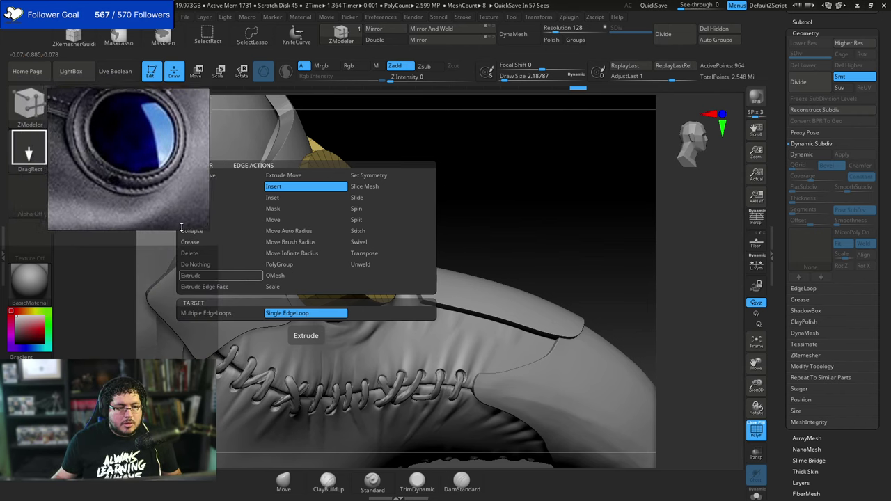
{"action": "left_click_drag", "start_coordinate": [209, 229], "coordinate": [181, 183]}
{"action": "middle_click_drag", "start_coordinate": [137, 154], "coordinate": [111, 149]}
{"action": "scroll", "coordinate": [111, 148], "scroll_direction": "down", "scroll_amount": 2}
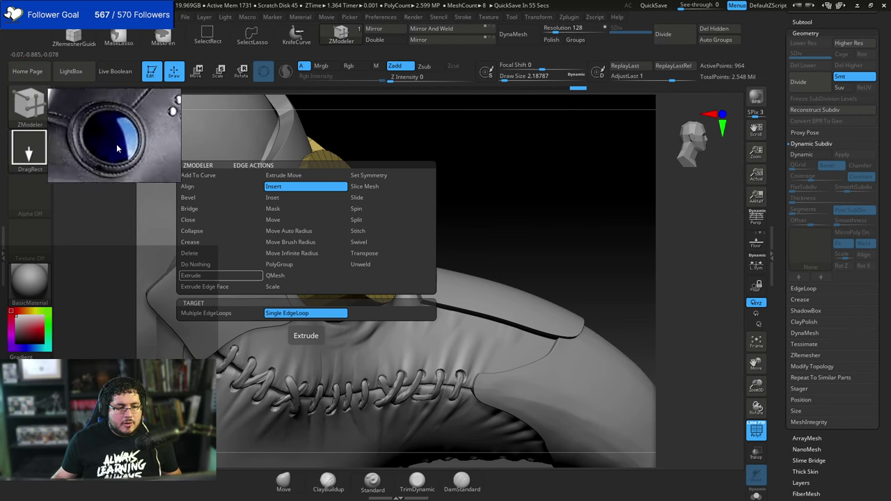
Delete the intermediate edge loops around the eyepiece cylinder's side using ZModeler Delete with the EdgeLoop Complete target.
{"action": "left_click", "coordinate": [190, 252]}
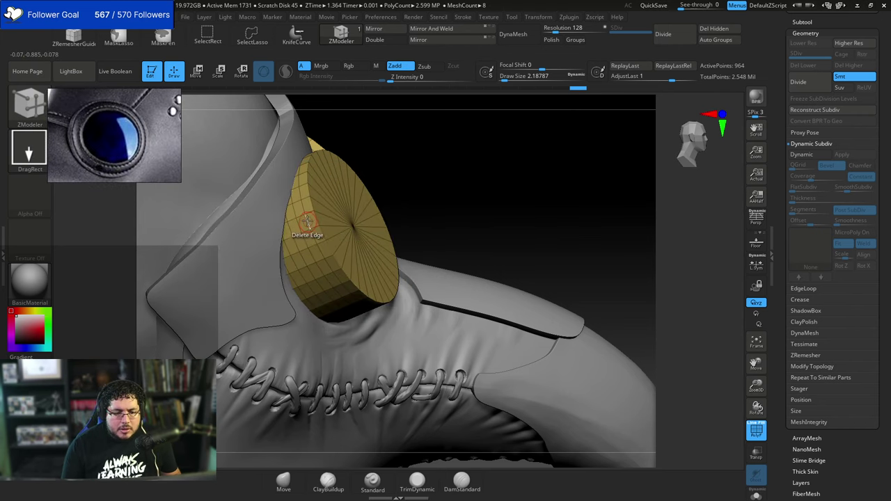
{"action": "key", "text": "ctrl+z"}
{"action": "key", "text": "space"}
{"action": "left_click", "coordinate": [298, 312]}
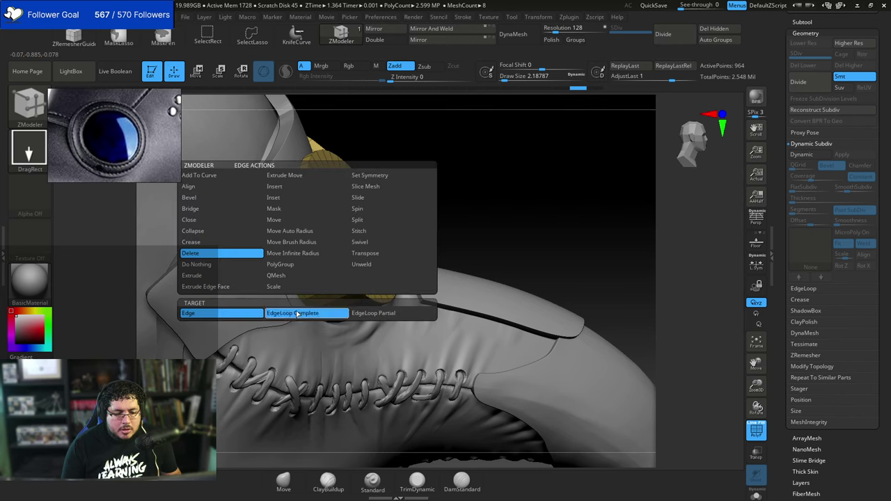
{"action": "left_click", "coordinate": [308, 221]}
{"action": "left_click", "coordinate": [298, 226]}
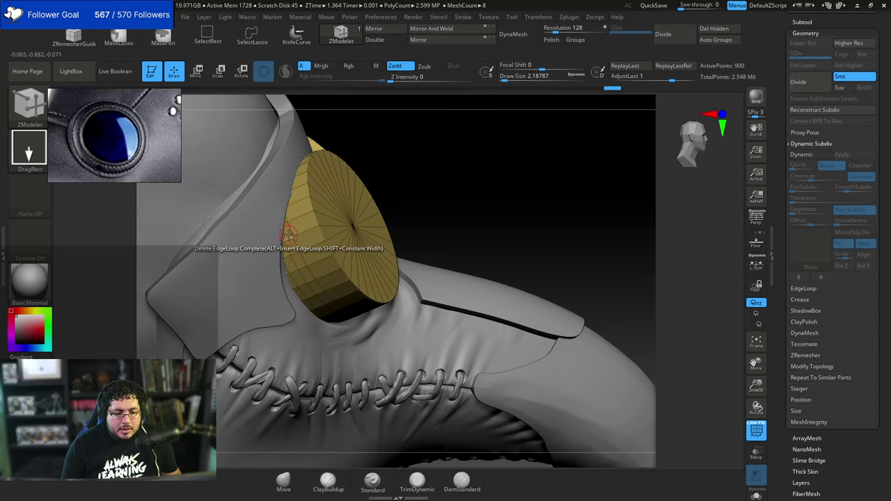
{"action": "left_click", "coordinate": [290, 230]}
{"action": "left_click", "coordinate": [287, 248]}
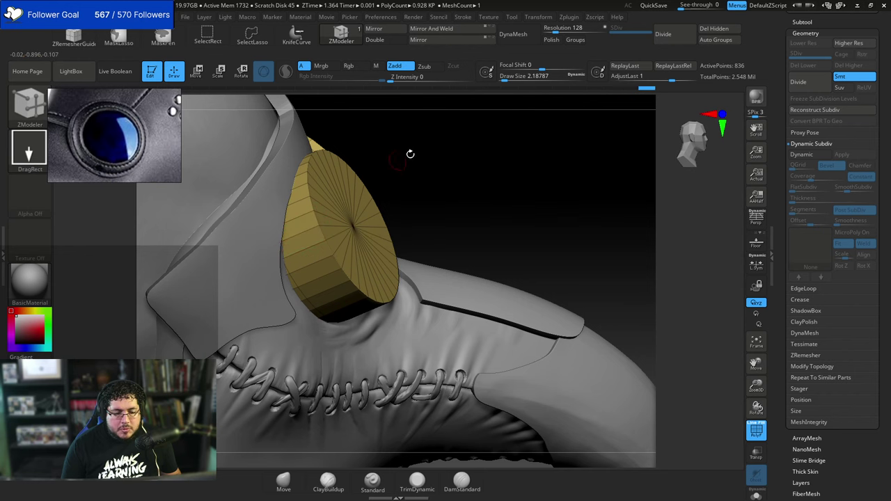
Bevel the eyepiece cylinder's front outer edge with the EdgeLoop Complete target, a single row and a linear edge.
{"action": "left_click_drag", "start_coordinate": [410, 153], "coordinate": [403, 158]}
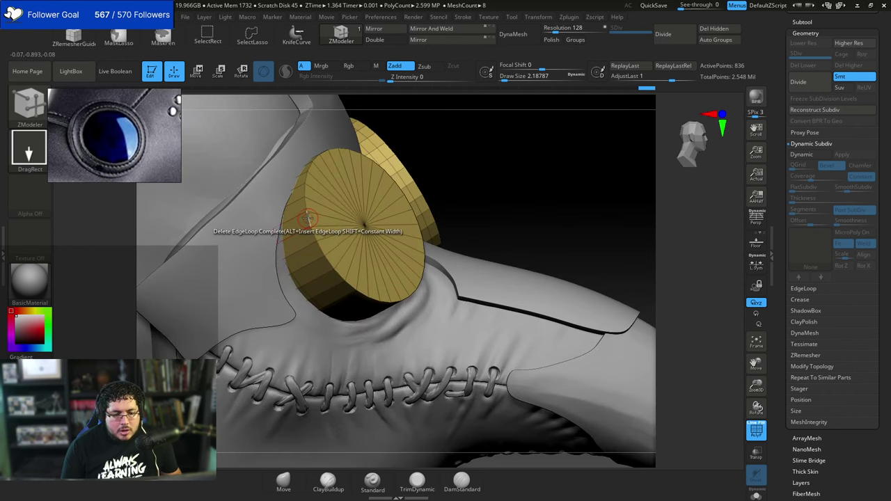
{"action": "key", "text": "space"}
{"action": "left_click", "coordinate": [201, 197]}
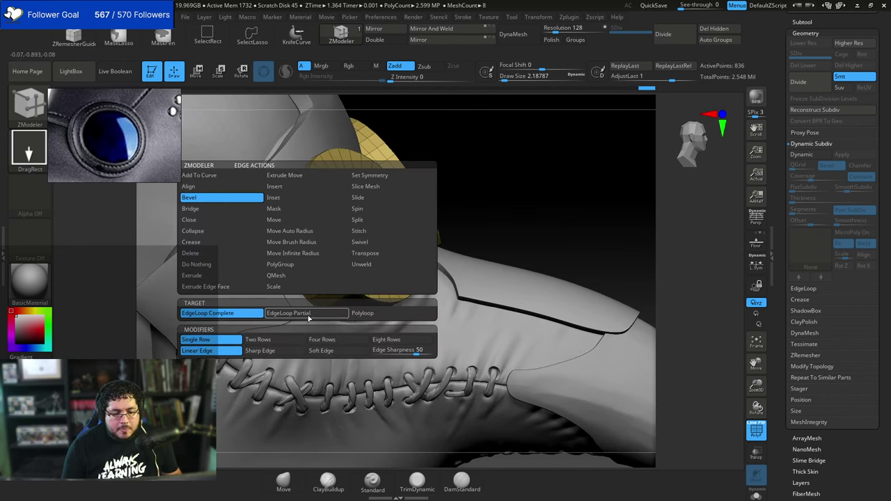
{"action": "left_click_drag", "start_coordinate": [304, 225], "coordinate": [313, 232]}
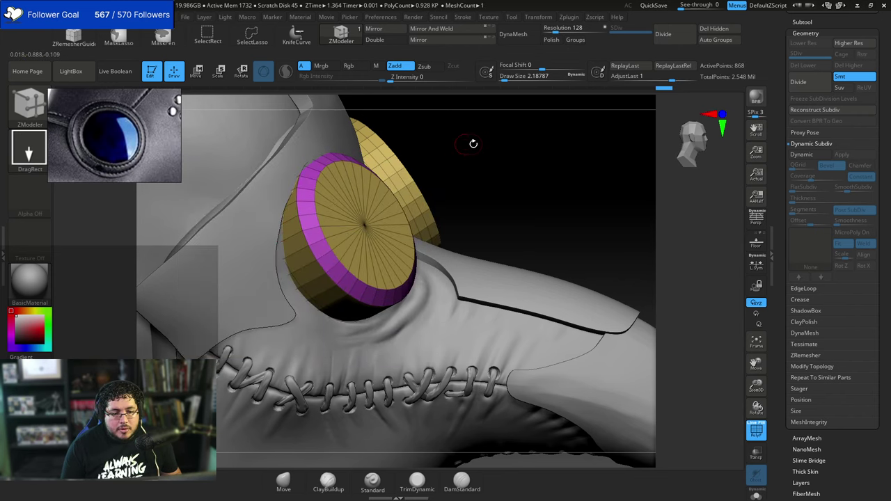
Inset the eyepiece's front cap with the Polygroup Island target to form a narrow ring around the lens area.
{"action": "mouse_move", "coordinate": [474, 143]}
{"action": "left_mouse_down"}
{"action": "mouse_move", "coordinate": [497, 145]}
{"action": "mouse_move", "coordinate": [477, 149]}
{"action": "left_mouse_up"}
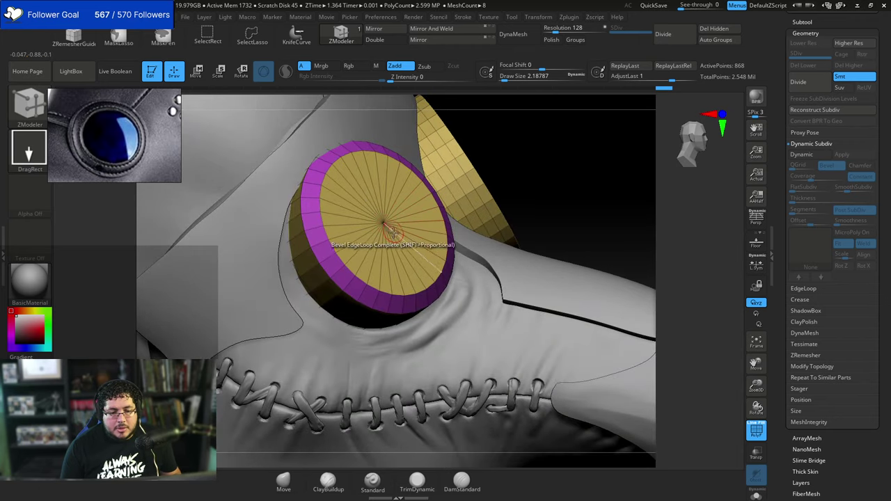
{"action": "key", "text": "space"}
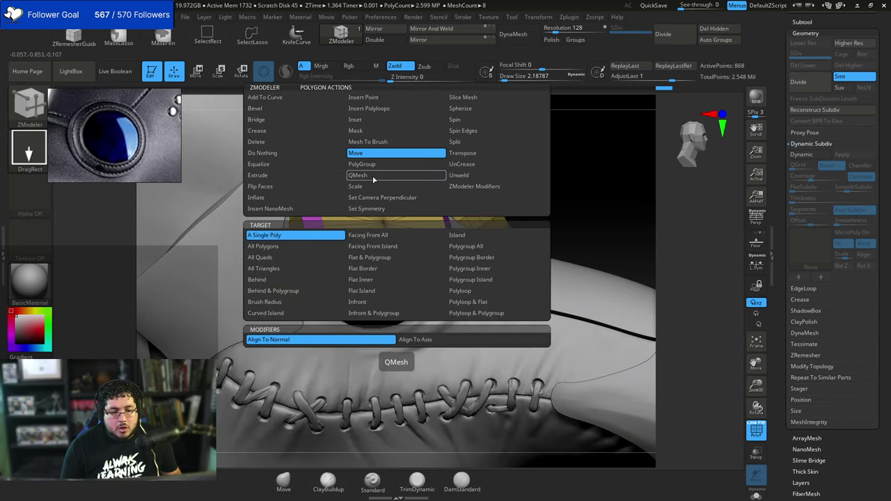
{"action": "left_click", "coordinate": [362, 119]}
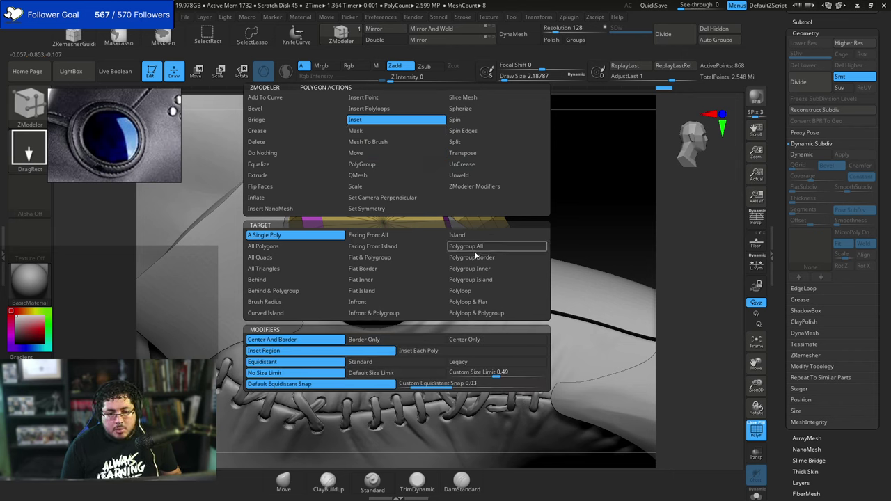
{"action": "left_click", "coordinate": [470, 279]}
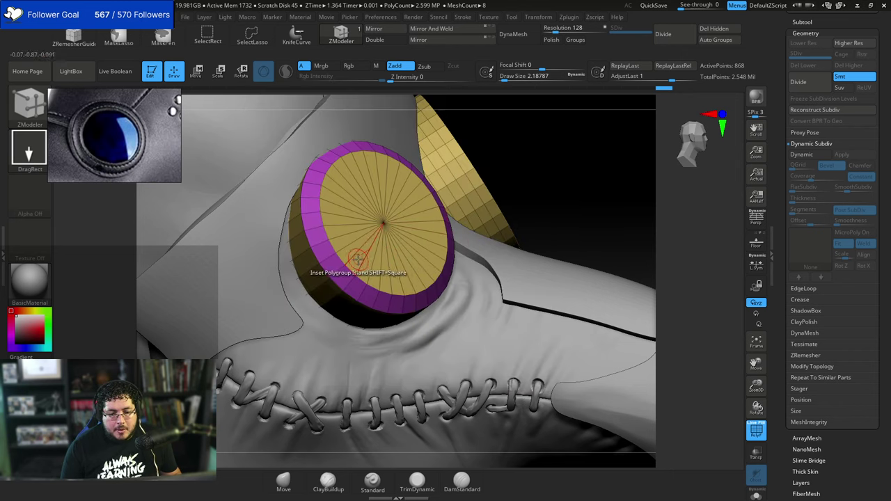
{"action": "left_click_drag", "start_coordinate": [358, 259], "coordinate": [364, 261]}
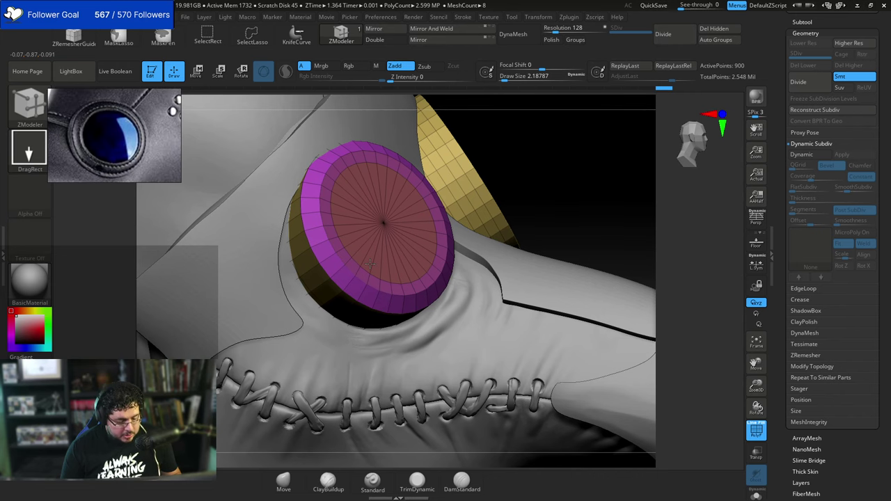
{"action": "left_click", "coordinate": [370, 264]}
{"action": "left_click_drag", "start_coordinate": [371, 264], "coordinate": [372, 266]}
Push the eyepiece's inner lens disc inward using QMesh with the Polygroup Island target, leaving a raised rim.
{"action": "left_click_drag", "start_coordinate": [531, 143], "coordinate": [560, 144]}
{"action": "key", "text": "space"}
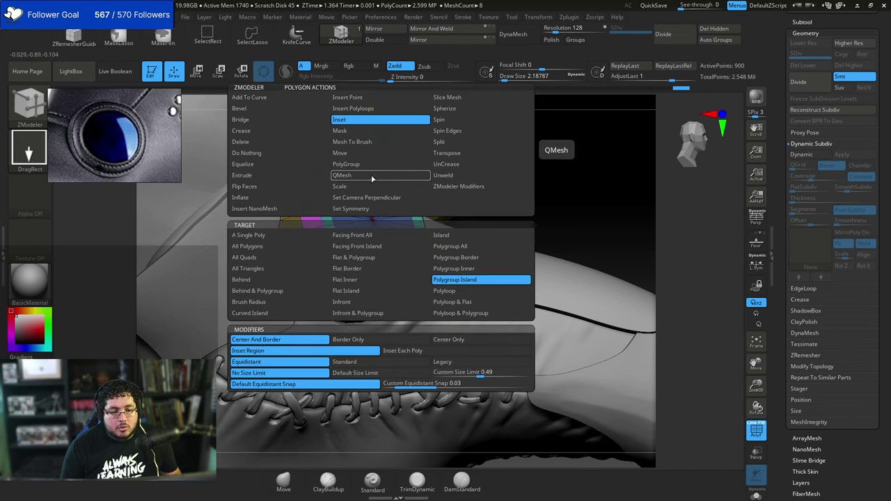
{"action": "left_click", "coordinate": [373, 179]}
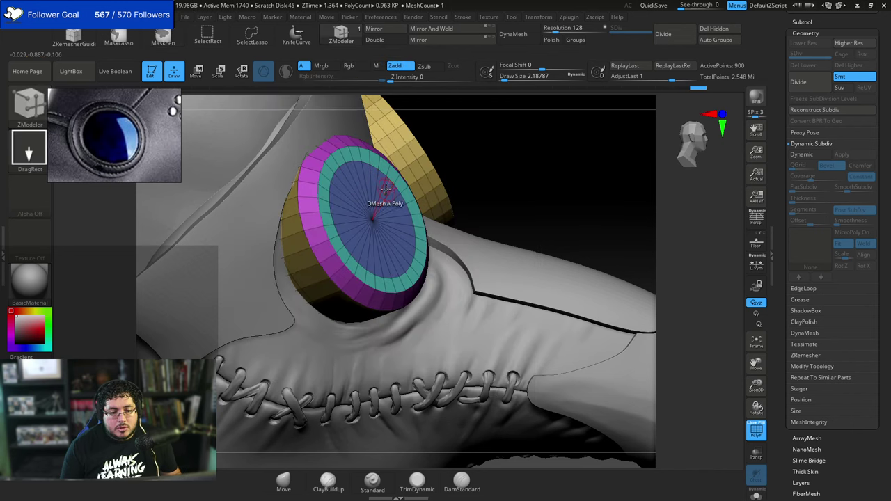
{"action": "key", "text": "space"}
{"action": "left_click", "coordinate": [454, 280]}
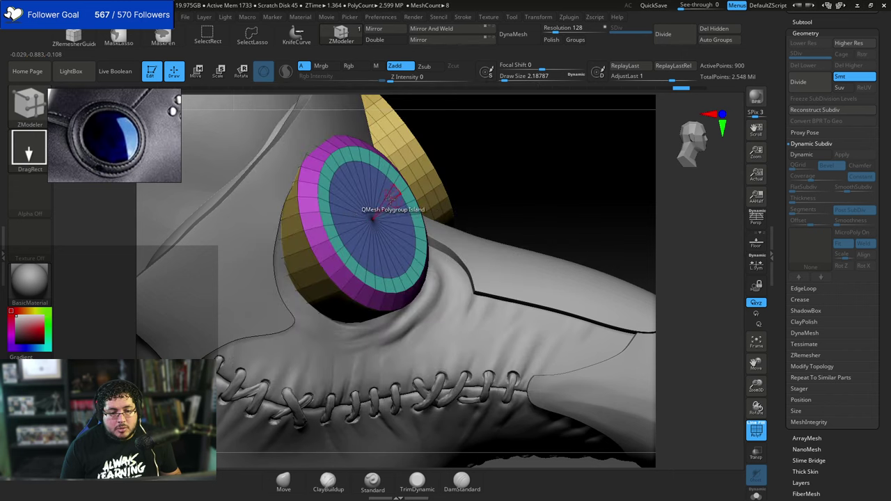
{"action": "left_click_drag", "start_coordinate": [386, 186], "coordinate": [355, 204]}
{"action": "mouse_move", "coordinate": [526, 173]}
{"action": "left_mouse_down"}
{"action": "mouse_move", "coordinate": [474, 178]}
{"action": "mouse_move", "coordinate": [523, 175]}
{"action": "mouse_move", "coordinate": [530, 167]}
{"action": "mouse_move", "coordinate": [513, 165]}
{"action": "mouse_move", "coordinate": [537, 163]}
{"action": "mouse_move", "coordinate": [529, 157]}
{"action": "left_mouse_up"}
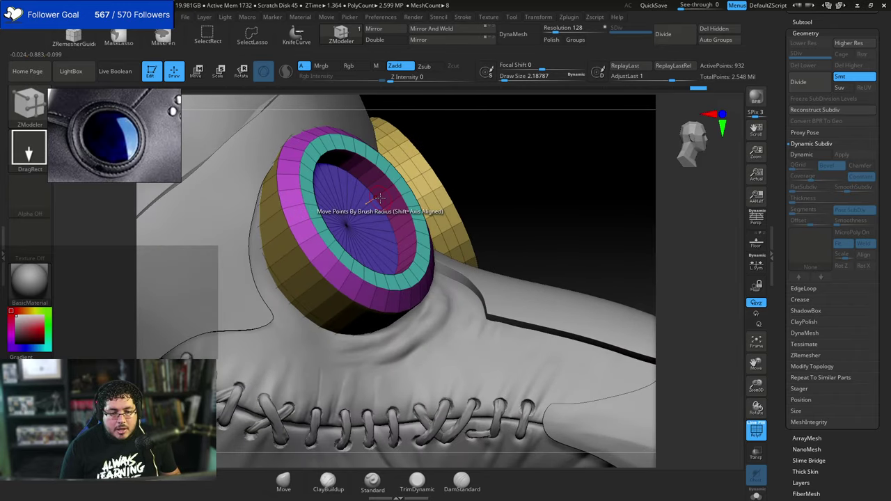
Bevel the edge loops of the eyepiece's recess and outer rim with the EdgeLoop Complete target.
{"action": "key", "text": "space"}
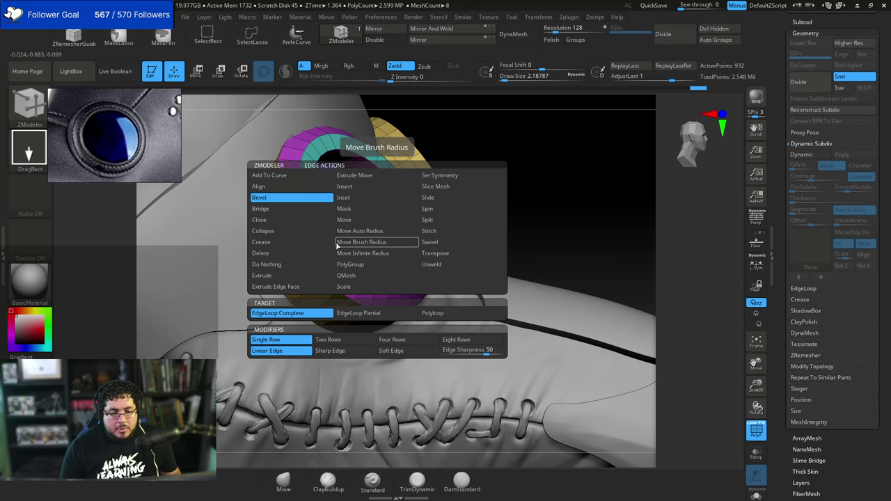
{"action": "left_click_drag", "start_coordinate": [374, 207], "coordinate": [398, 196]}
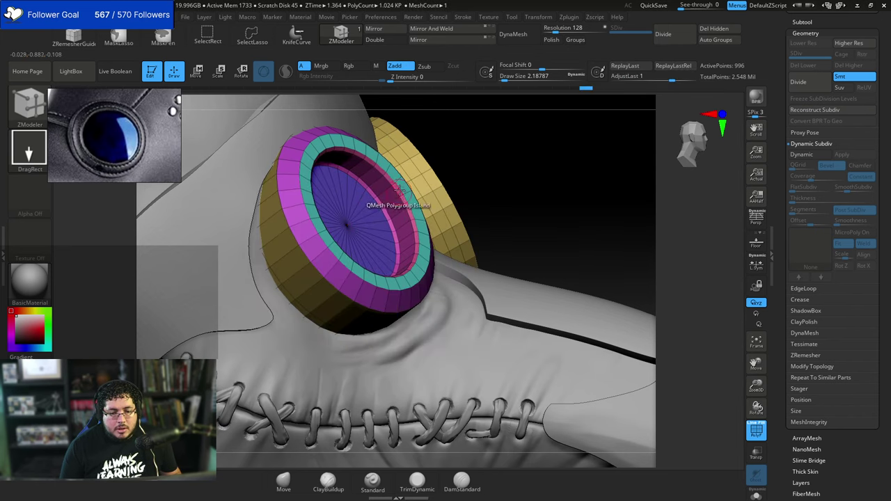
{"action": "left_click_drag", "start_coordinate": [544, 164], "coordinate": [415, 183]}
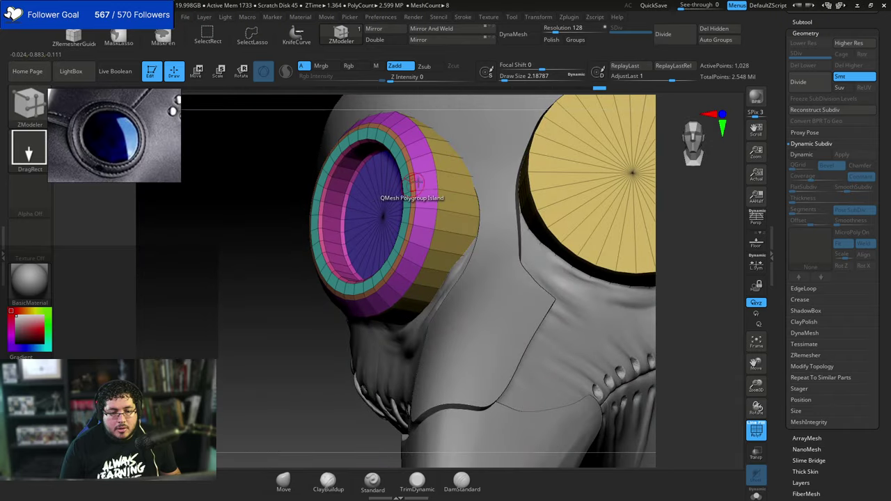
{"action": "left_click", "coordinate": [436, 182]}
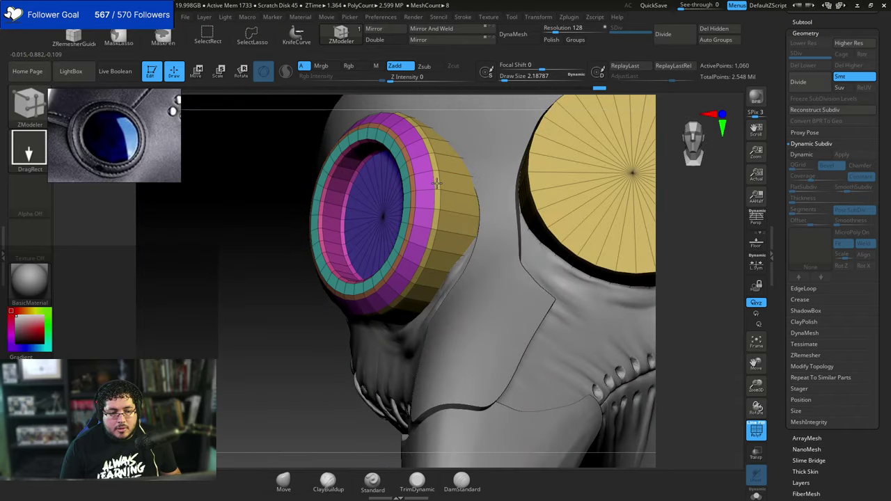
{"action": "left_click_drag", "start_coordinate": [266, 302], "coordinate": [320, 275]}
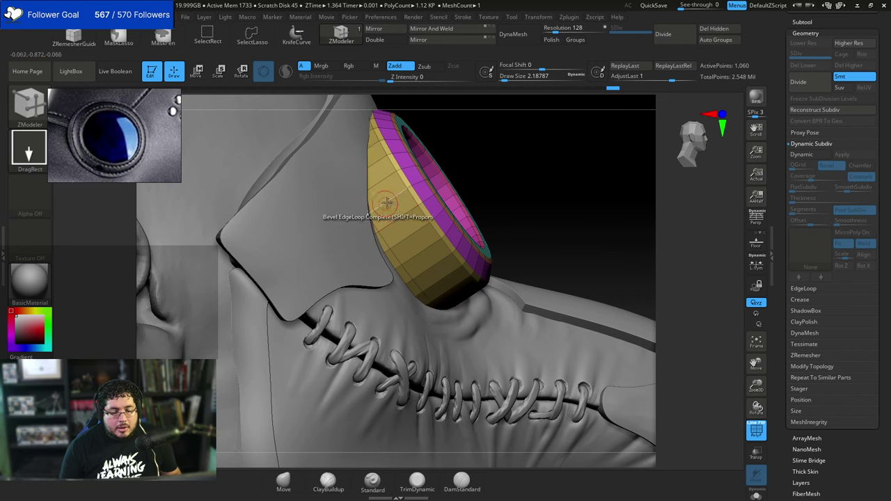
Shift the reference overlay to the close-up of the engraved metal eyepiece beside the brown leather.
{"action": "key", "text": "alt+Tab"}
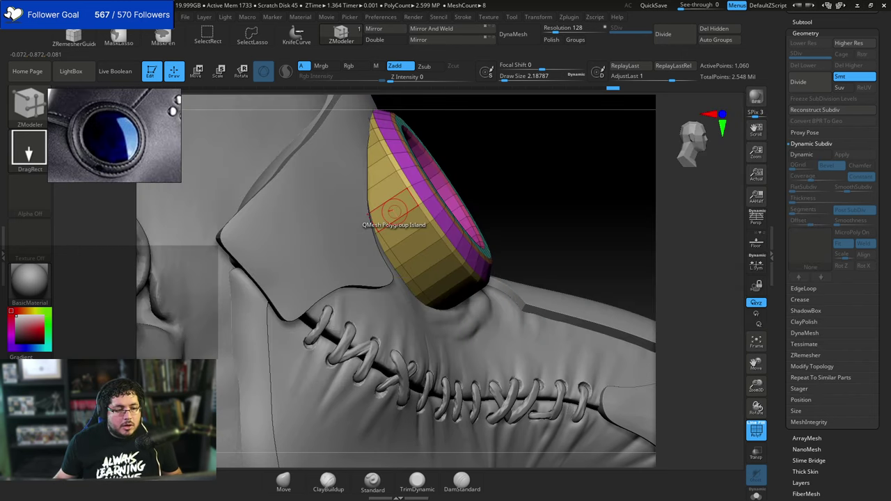
{"action": "scroll", "coordinate": [136, 115], "scroll_direction": "down", "scroll_amount": 4}
{"action": "middle_click_drag", "start_coordinate": [126, 132], "coordinate": [33, 150]}
{"action": "middle_click_drag", "start_coordinate": [103, 155], "coordinate": [108, 79]}
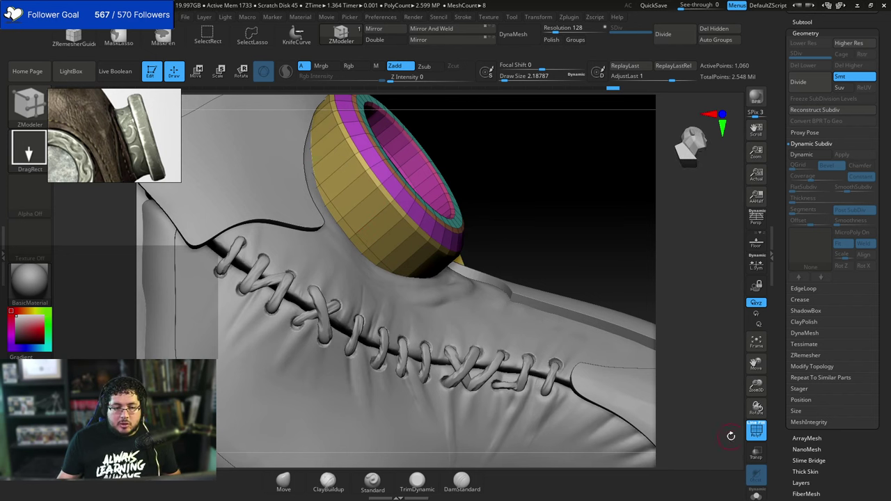
Try inserting a single edge loop around the eyepiece's outer wall, then remove it with Delete EdgeLoop Complete.
{"action": "key", "text": "space"}
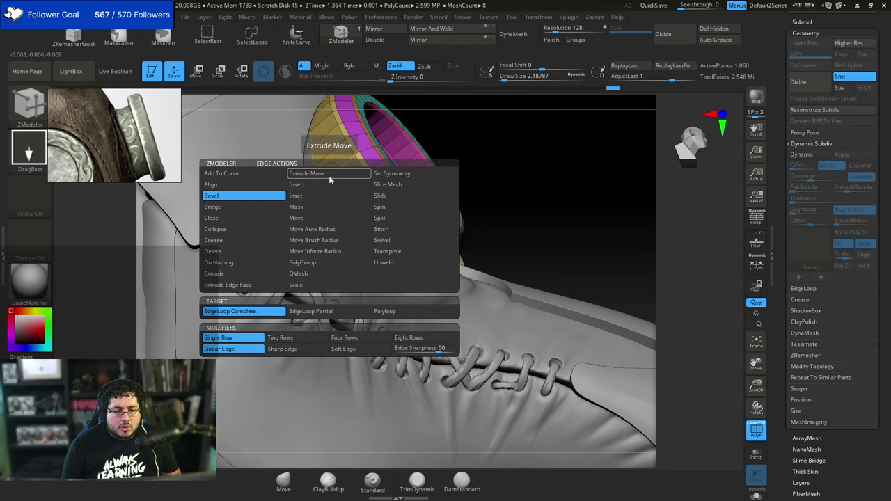
{"action": "left_click", "coordinate": [299, 191]}
{"action": "left_click", "coordinate": [330, 174]}
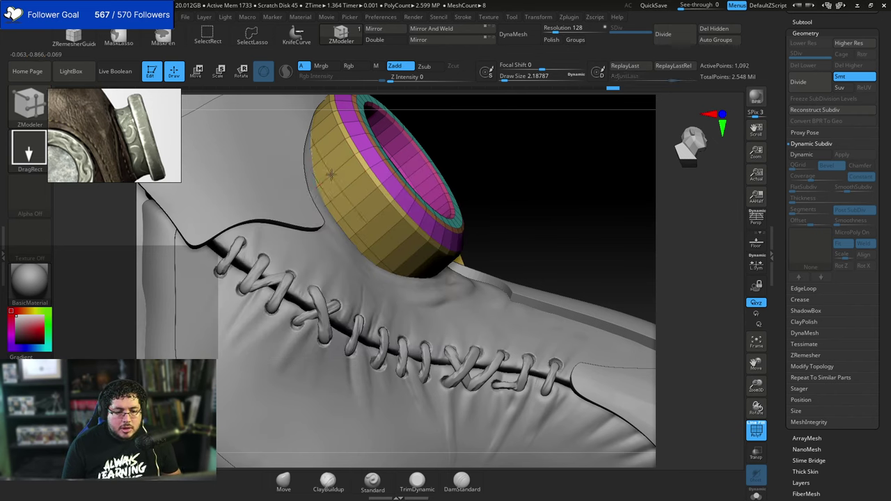
{"action": "key", "text": "space"}
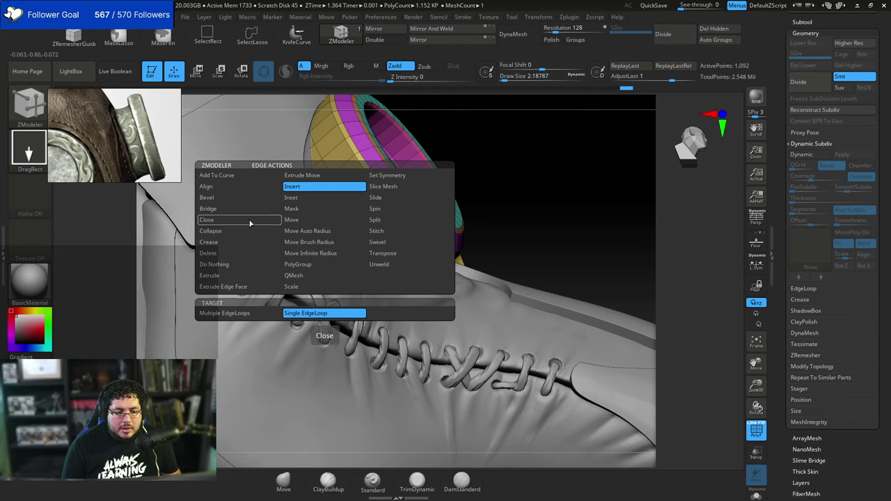
{"action": "left_click", "coordinate": [240, 253]}
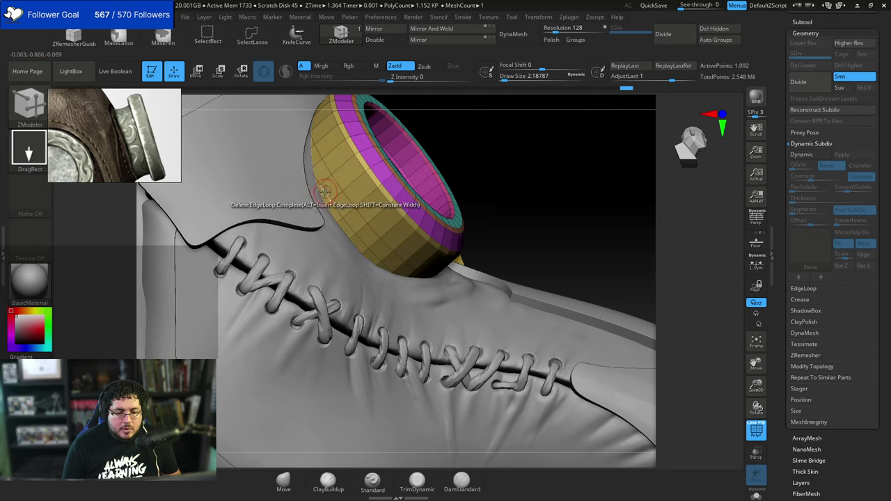
{"action": "left_click", "coordinate": [327, 191]}
Assign a separate polygroup to the polyloop around the base of the eyepiece's outer wall.
{"action": "key", "text": "space"}
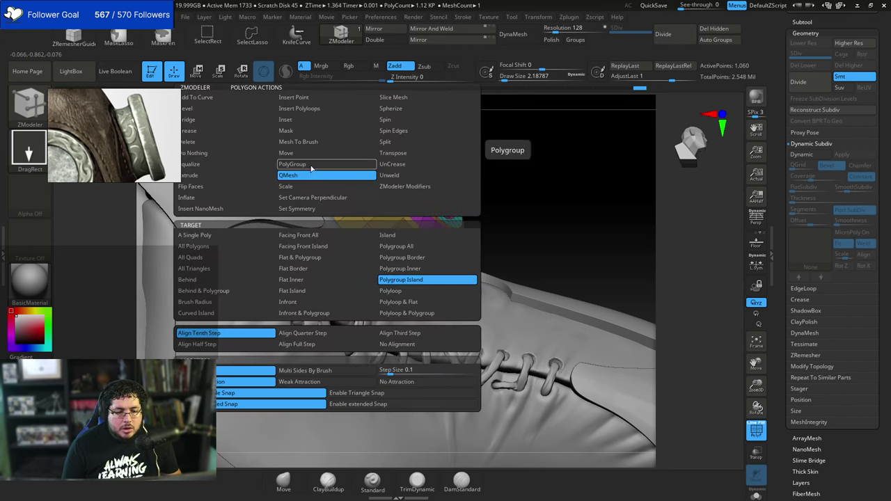
{"action": "left_click", "coordinate": [292, 164]}
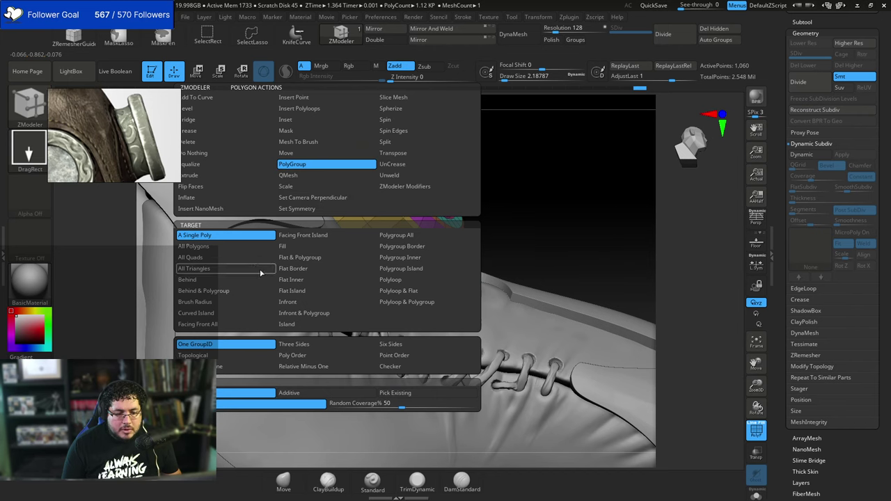
{"action": "key", "text": "space"}
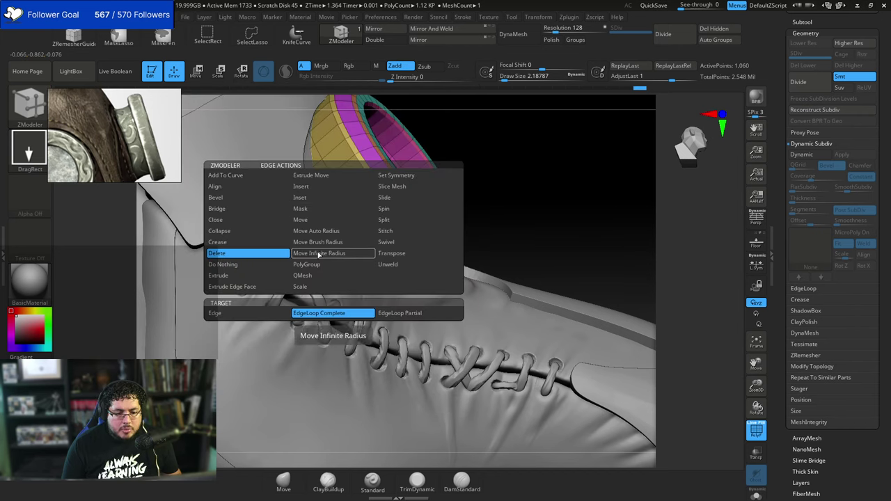
{"action": "left_click", "coordinate": [316, 265]}
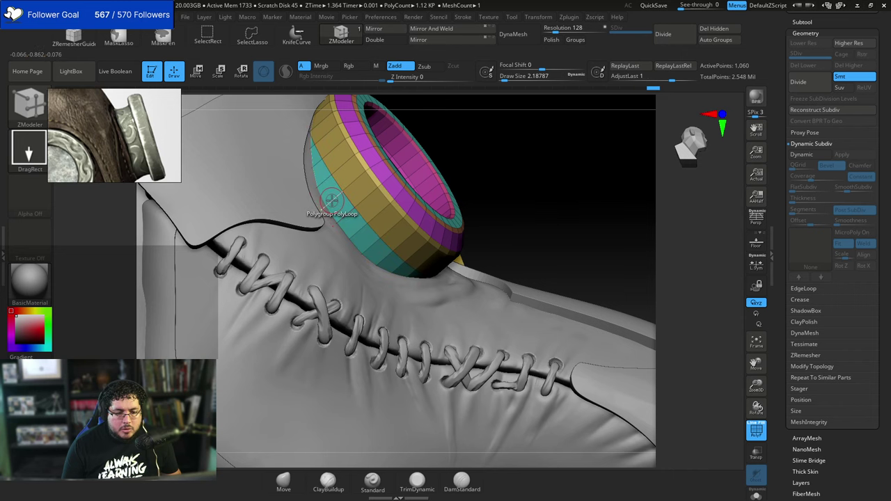
Extend the eyepiece's base polyloop outward using QMesh with the Polygroup Island target to form a protruding flange.
{"action": "key", "text": "space"}
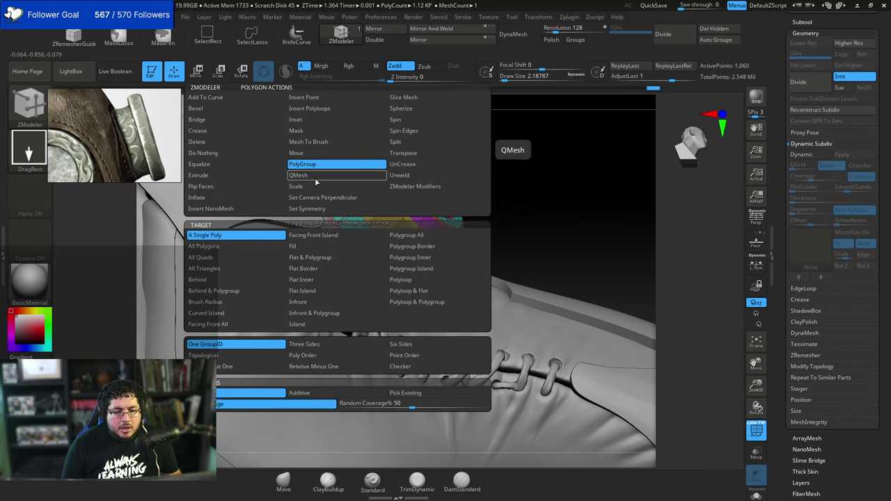
{"action": "left_click", "coordinate": [316, 179]}
{"action": "left_click_drag", "start_coordinate": [334, 207], "coordinate": [301, 214]}
{"action": "left_click_drag", "start_coordinate": [589, 131], "coordinate": [606, 151]}
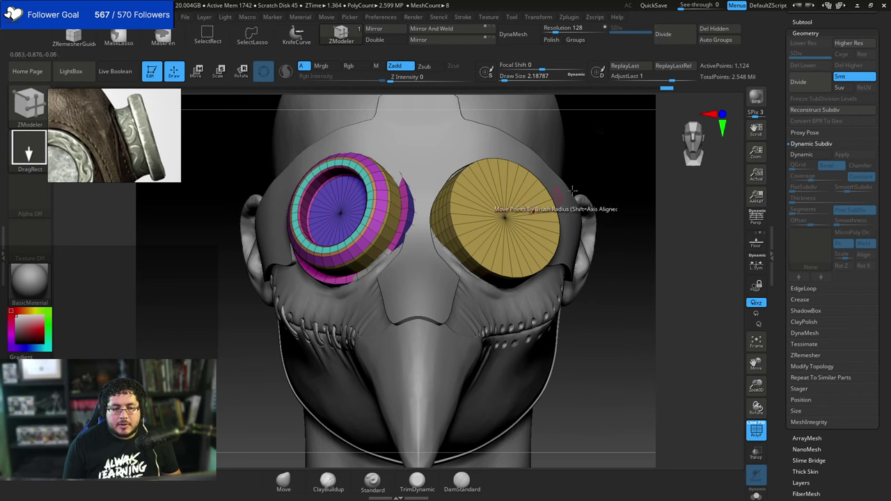
Isolate the eyepiece mesh in Solo mode and examine both intersecting cylinders from the front and from below.
{"action": "left_click", "coordinate": [756, 494]}
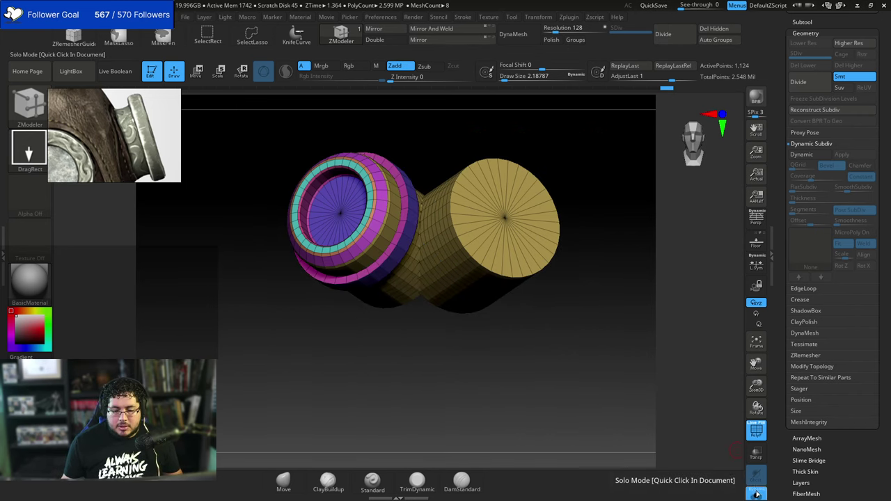
{"action": "left_click_drag", "start_coordinate": [605, 326], "coordinate": [635, 261]}
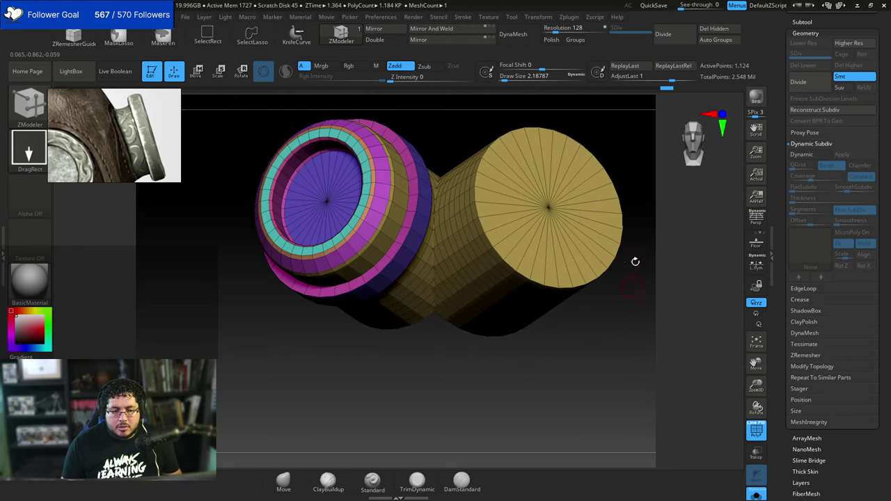
{"action": "left_click", "coordinate": [488, 297], "text": "ctrl+shift"}
{"action": "left_click", "coordinate": [482, 357], "text": "ctrl+shift"}
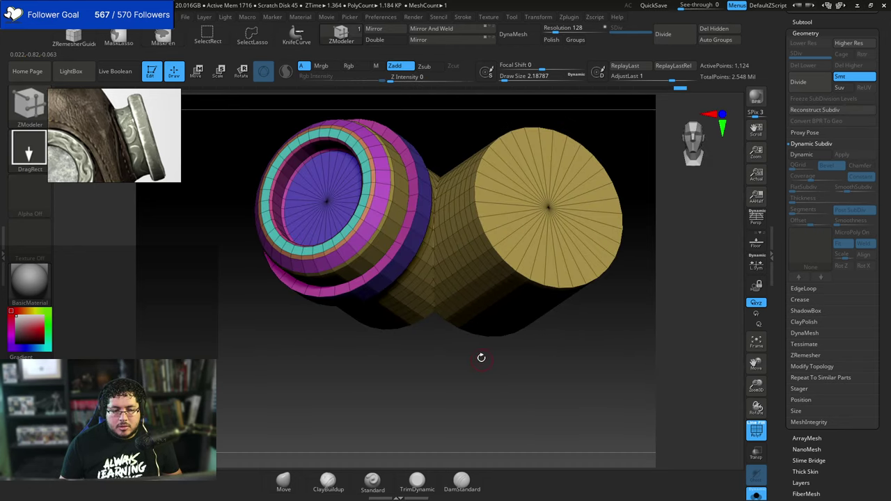
{"action": "left_click_drag", "start_coordinate": [480, 358], "coordinate": [456, 258]}
{"action": "left_click_drag", "start_coordinate": [451, 390], "coordinate": [487, 431], "text": "alt"}
{"action": "left_click_drag", "start_coordinate": [697, 437], "coordinate": [647, 329]}
{"action": "key", "text": "f"}
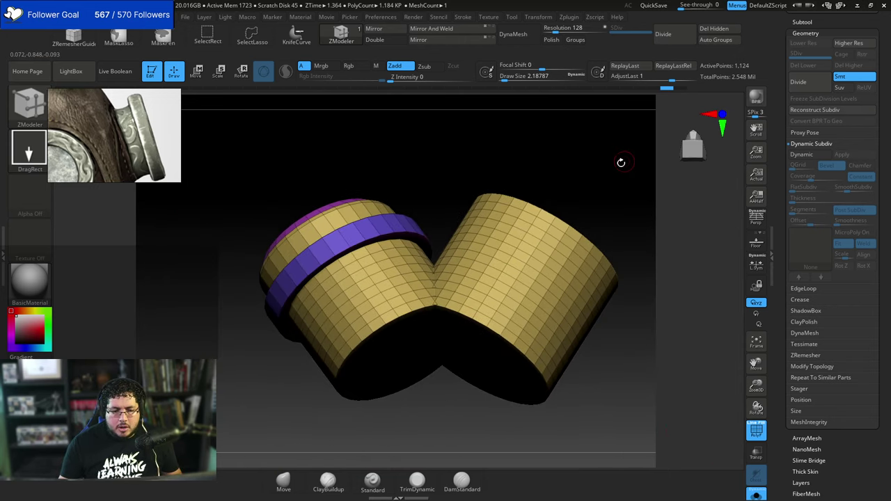
{"action": "left_click_drag", "start_coordinate": [621, 163], "coordinate": [630, 223]}
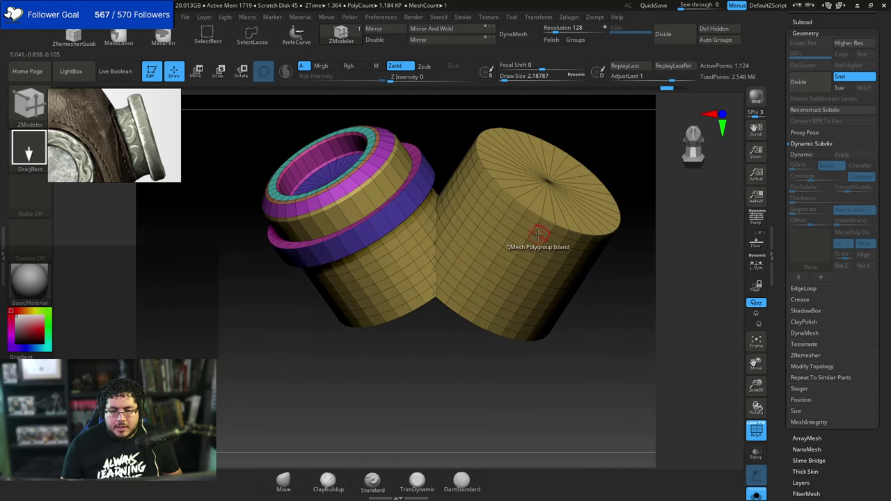
Assign a new polygroup to the whole plain cylinder using the PolyGroup action with the Island target.
{"action": "key", "text": "space"}
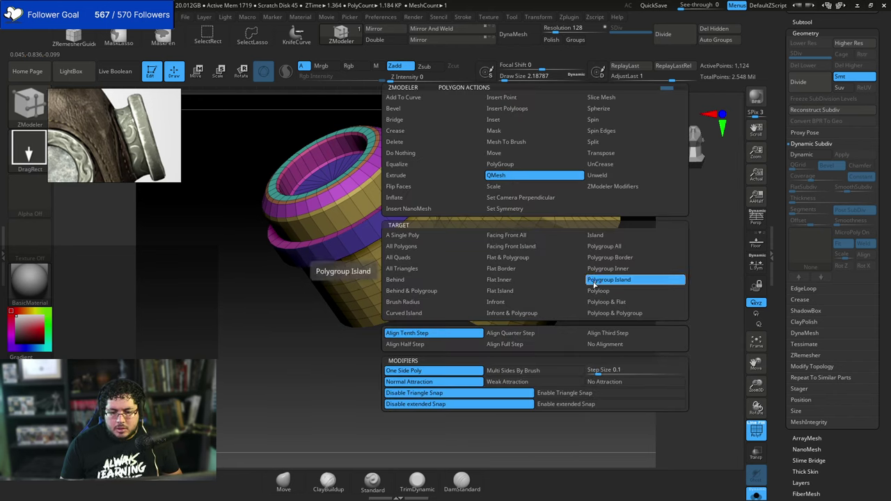
{"action": "left_click", "coordinate": [501, 164]}
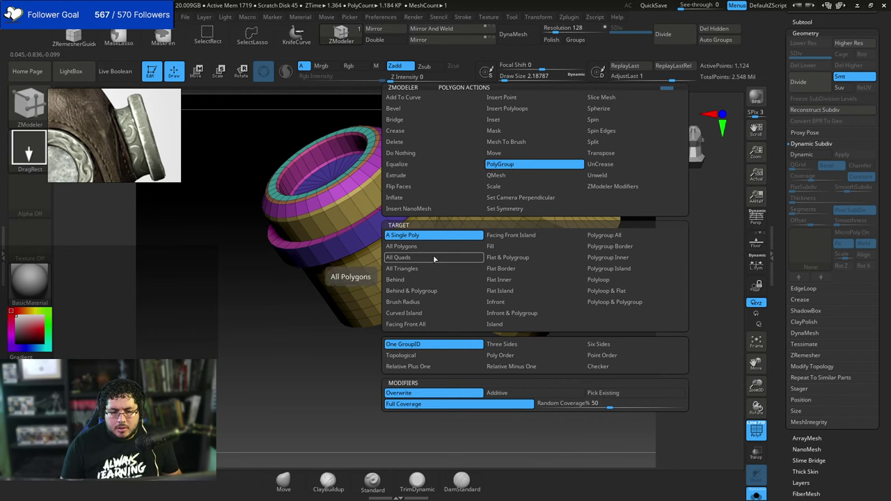
{"action": "left_click", "coordinate": [503, 325]}
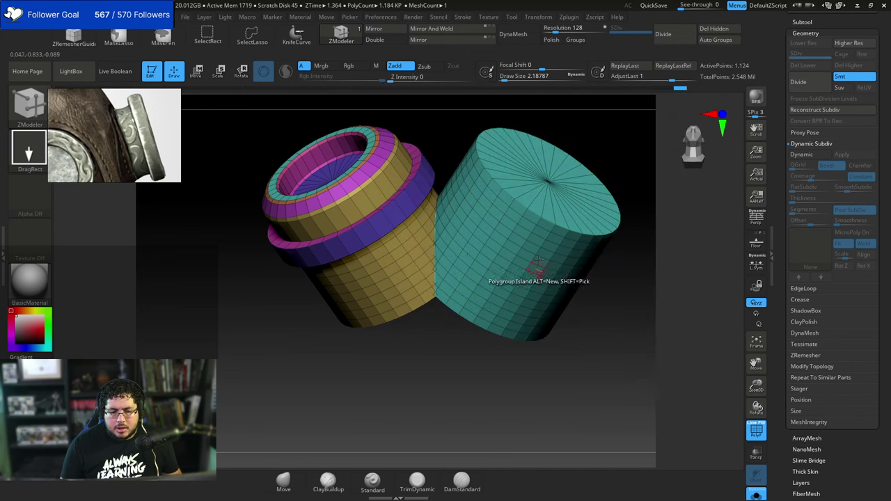
Isolate the plain cylinder, hide the eyepiece ring sharing its polygroup, regroup the cylinder as its own polygroup and reveal everything.
{"action": "left_click", "coordinate": [518, 256], "text": "ctrl+shift"}
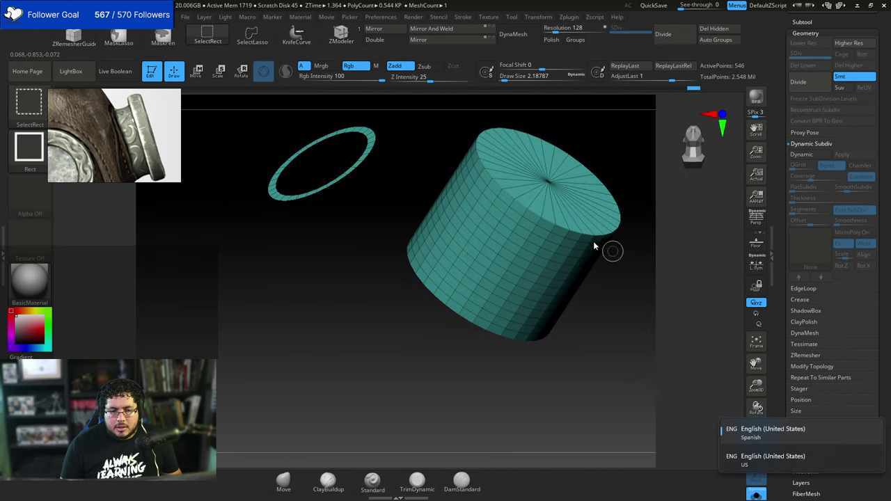
{"action": "left_click_drag", "start_coordinate": [409, 194], "coordinate": [429, 269], "text": "alt"}
{"action": "left_click_drag", "start_coordinate": [426, 166], "coordinate": [269, 307], "text": "ctrl+alt+shift"}
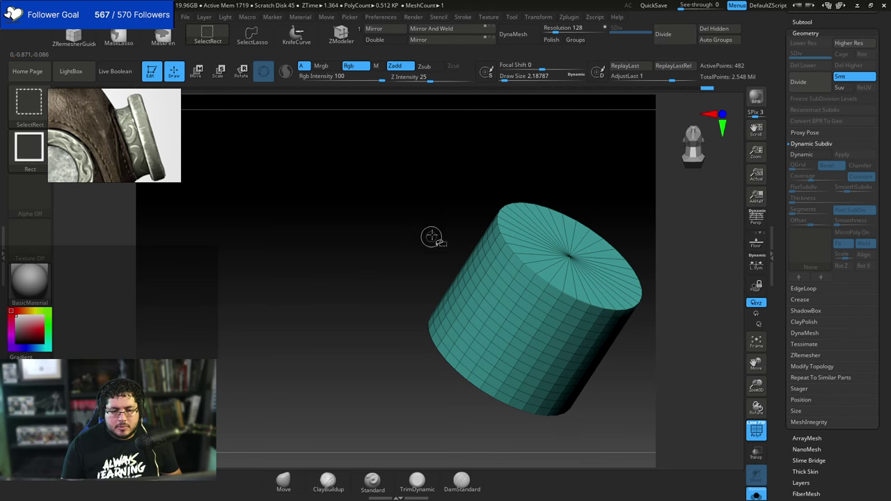
{"action": "key", "text": "ctrl+w"}
{"action": "left_click", "coordinate": [620, 183], "text": "ctrl+shift"}
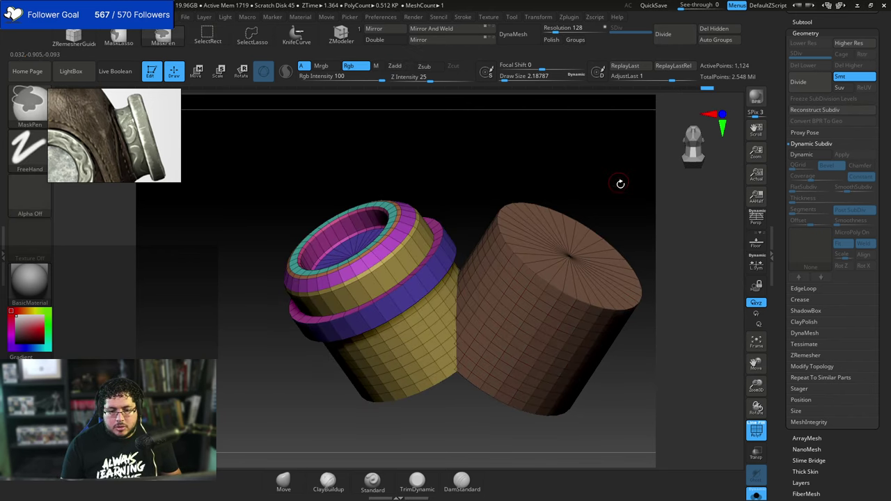
Hide the plain cylinder, delete the hidden geometry and exit Solo mode to show the full mask.
{"action": "left_click", "coordinate": [516, 267], "text": "ctrl+shift"}
{"action": "left_click", "coordinate": [522, 265], "text": "ctrl+shift"}
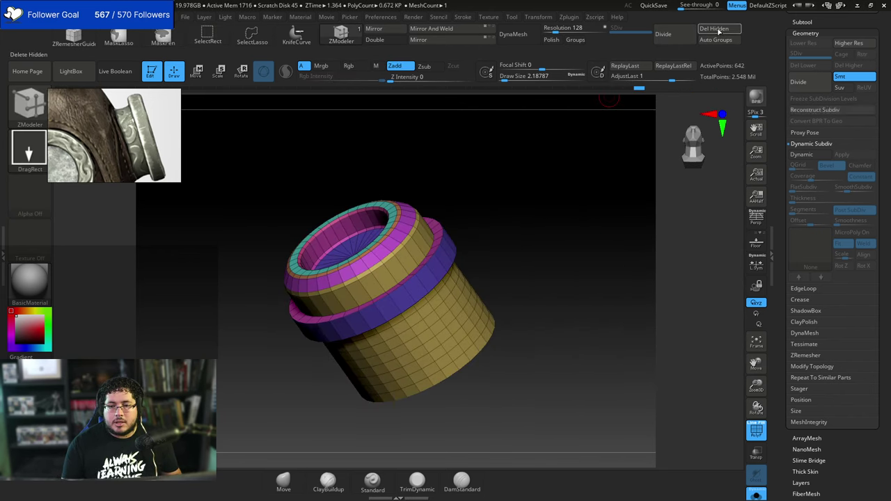
{"action": "left_click", "coordinate": [757, 495]}
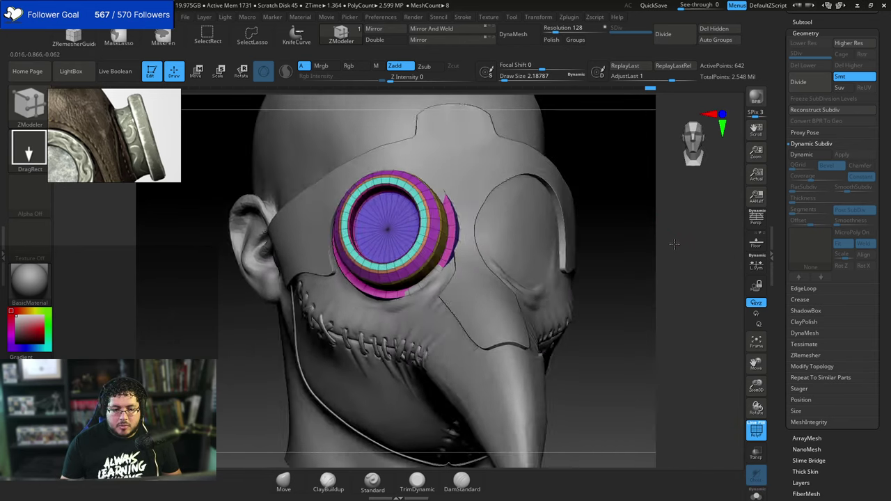
Activate the Move gizmo and place it over the eye opening that has no eyepiece.
{"action": "left_click_drag", "start_coordinate": [674, 244], "coordinate": [648, 239]}
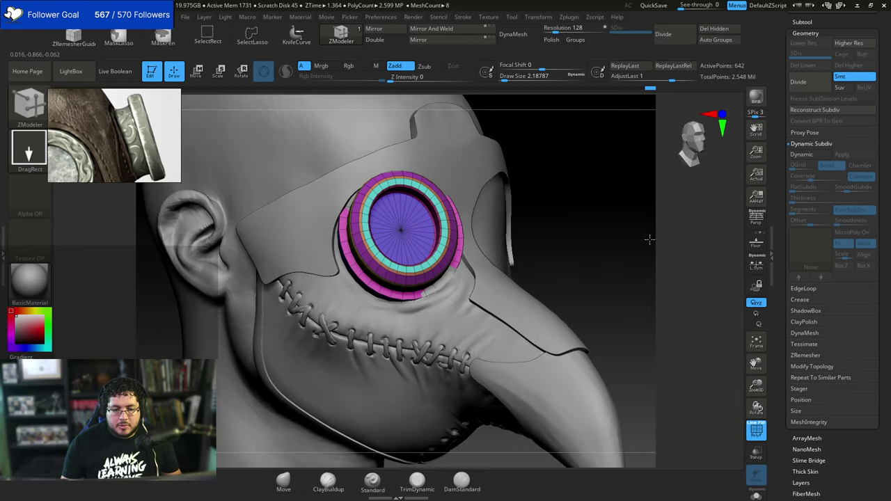
{"action": "key", "text": "w"}
{"action": "mouse_move", "coordinate": [578, 195]}
{"action": "left_mouse_down"}
{"action": "mouse_move", "coordinate": [546, 209]}
{"action": "mouse_move", "coordinate": [619, 149]}
{"action": "mouse_move", "coordinate": [616, 176]}
{"action": "mouse_move", "coordinate": [604, 179]}
{"action": "left_mouse_up"}
{"action": "left_click", "coordinate": [456, 172]}
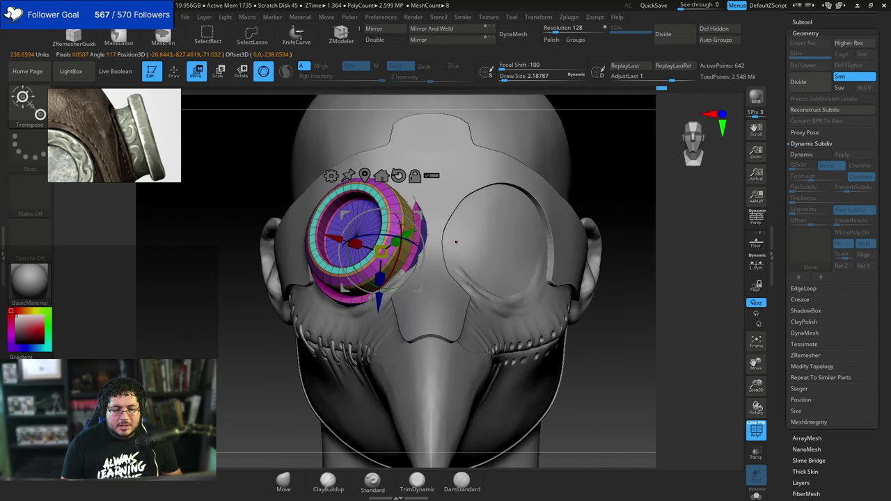
{"action": "key", "text": "q"}
{"action": "left_click_drag", "start_coordinate": [613, 142], "coordinate": [503, 194]}
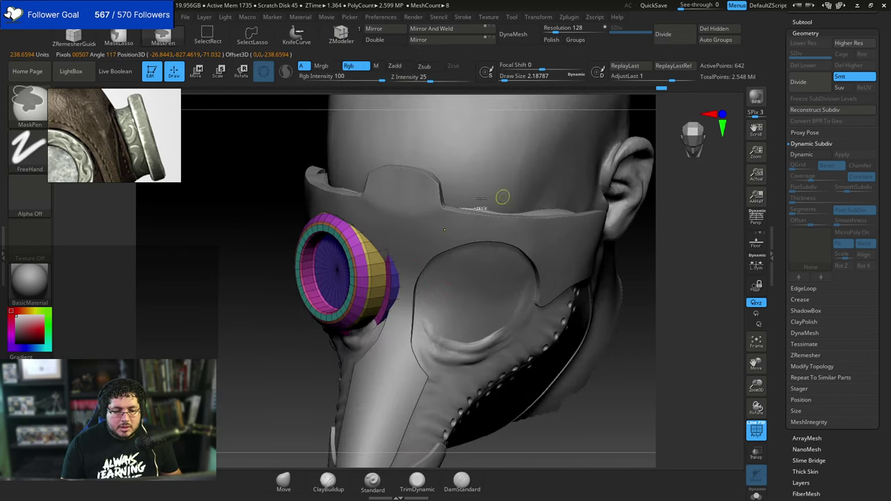
{"action": "key", "text": "w"}
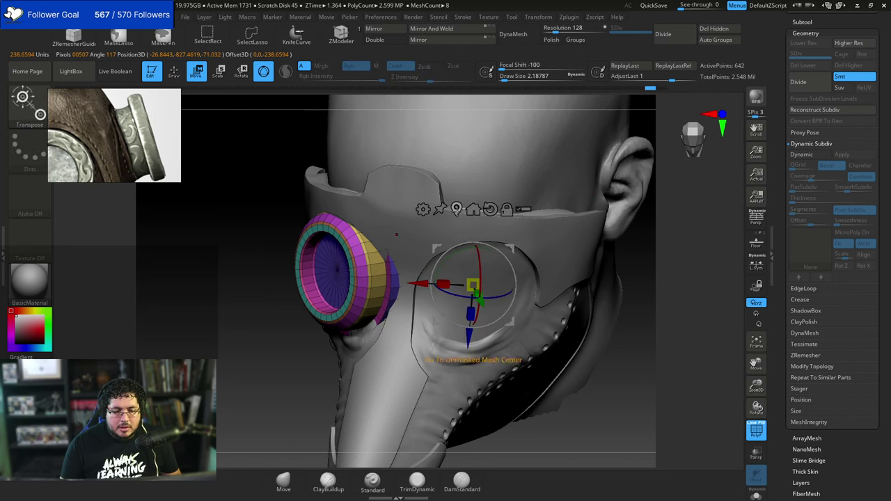
Try mirroring the eyepiece across the X axis with Merge into one SubTool, and nudge the result with the gizmo.
{"action": "left_click", "coordinate": [387, 29]}
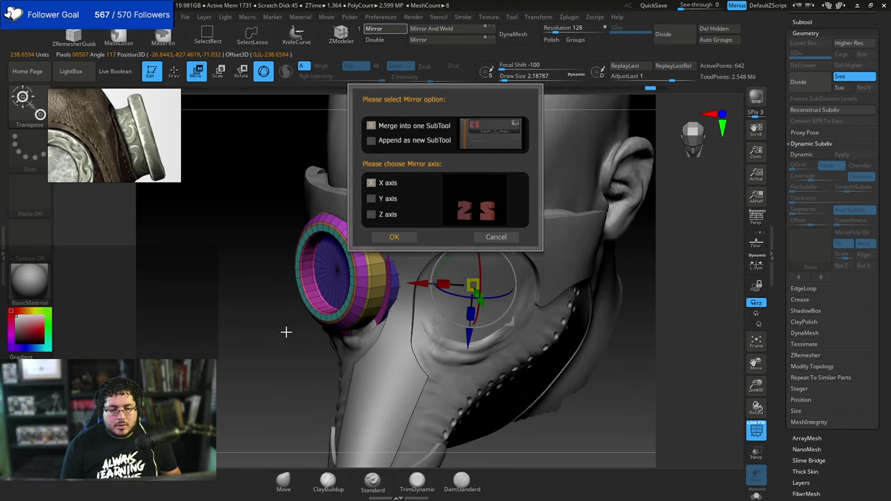
{"action": "left_click", "coordinate": [393, 233]}
{"action": "left_click_drag", "start_coordinate": [268, 306], "coordinate": [369, 250]}
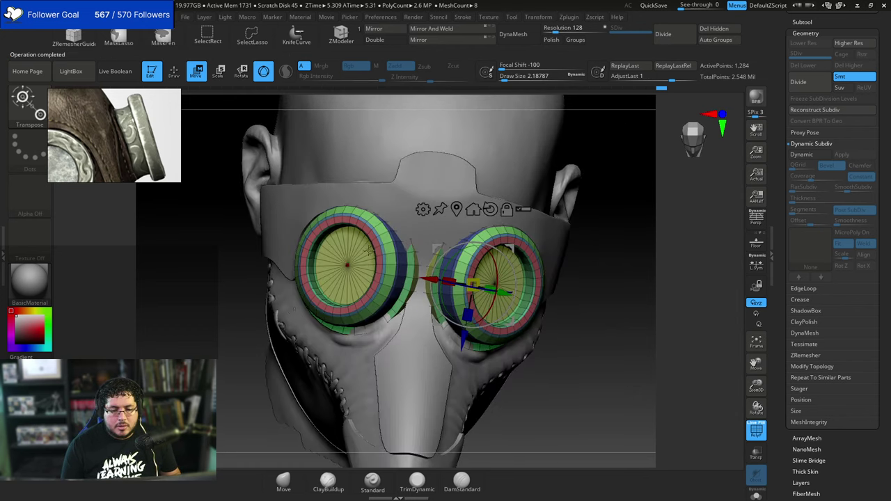
{"action": "left_click_drag", "start_coordinate": [628, 226], "coordinate": [572, 223]}
{"action": "left_click_drag", "start_coordinate": [454, 289], "coordinate": [448, 288]}
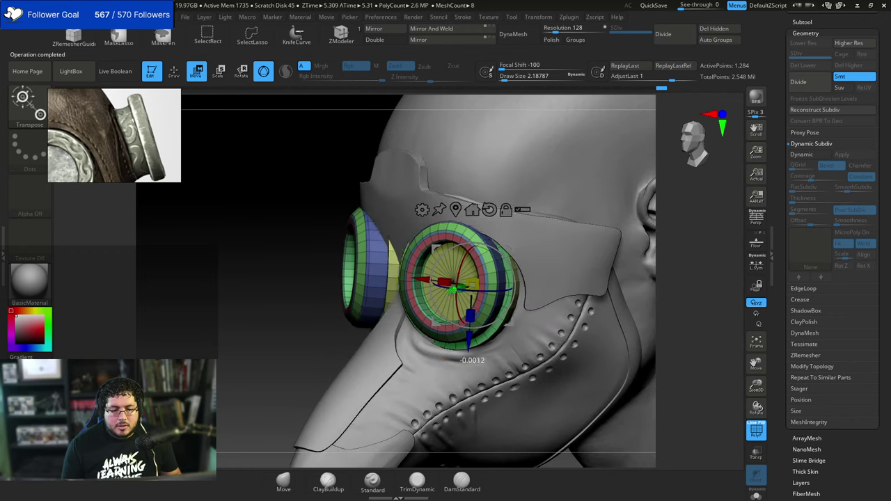
{"action": "left_click_drag", "start_coordinate": [312, 314], "coordinate": [506, 290]}
Undo the gizmo nudge and the X-axis mirroring of the eyepiece.
{"action": "key", "text": "ctrl+z"}
{"action": "key", "text": "ctrl+z"}
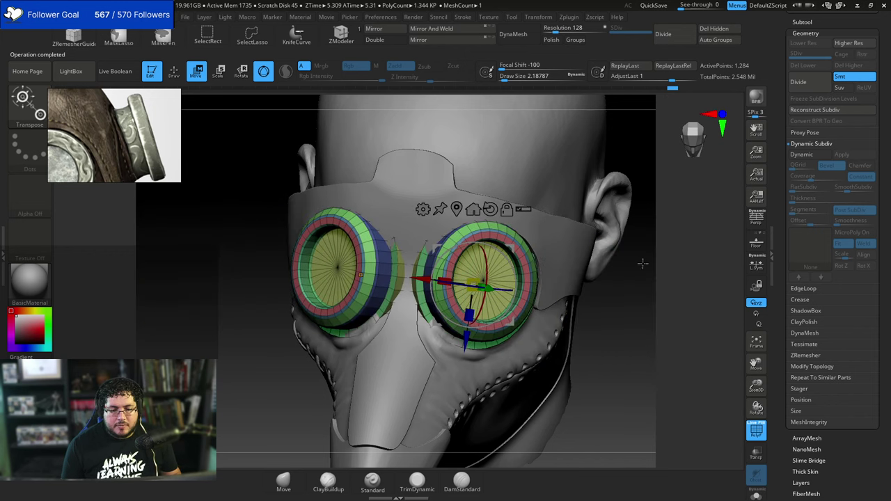
{"action": "left_click_drag", "start_coordinate": [643, 262], "coordinate": [626, 215]}
{"action": "key", "text": "ctrl+z"}
Flip the detailed eyepiece to the mask's opposite eye opening with Mirror.
{"action": "mouse_move", "coordinate": [557, 222]}
{"action": "left_mouse_down"}
{"action": "mouse_move", "coordinate": [592, 215]}
{"action": "mouse_move", "coordinate": [561, 214]}
{"action": "left_mouse_up"}
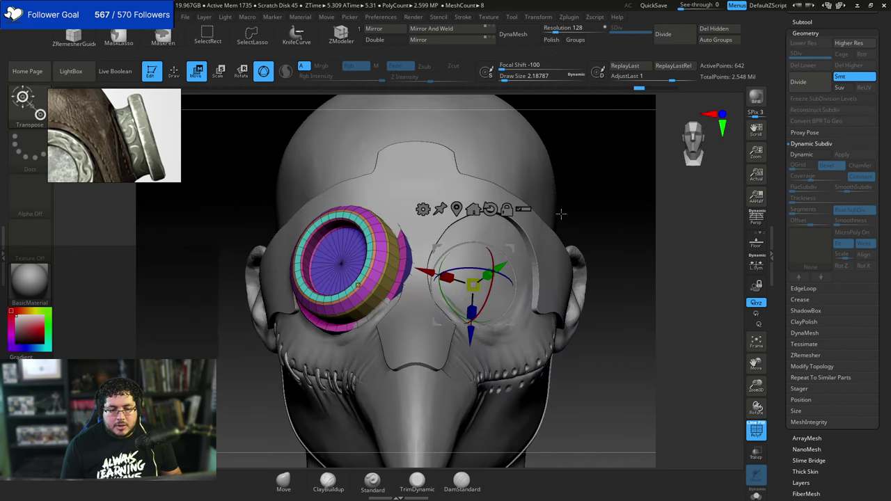
{"action": "left_click", "coordinate": [425, 43]}
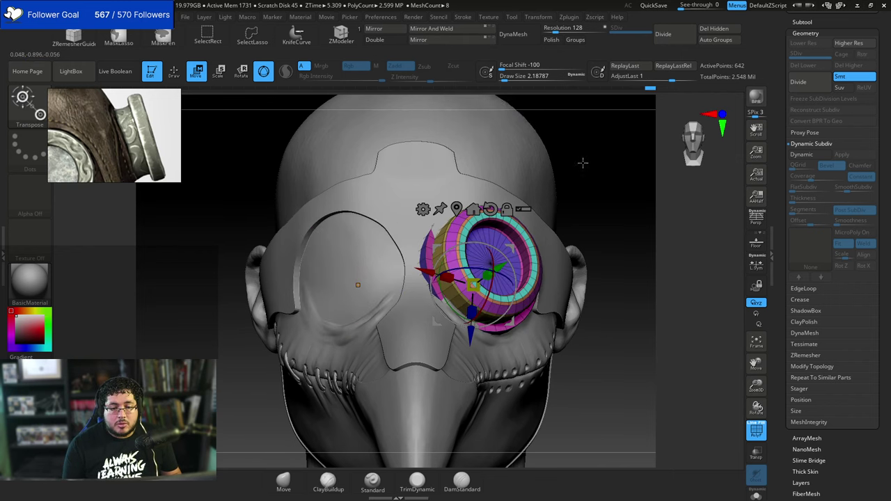
Try rotating and shifting the mirrored eyepiece with the gizmo to seat it in the eye opening.
{"action": "left_click_drag", "start_coordinate": [593, 167], "coordinate": [596, 206]}
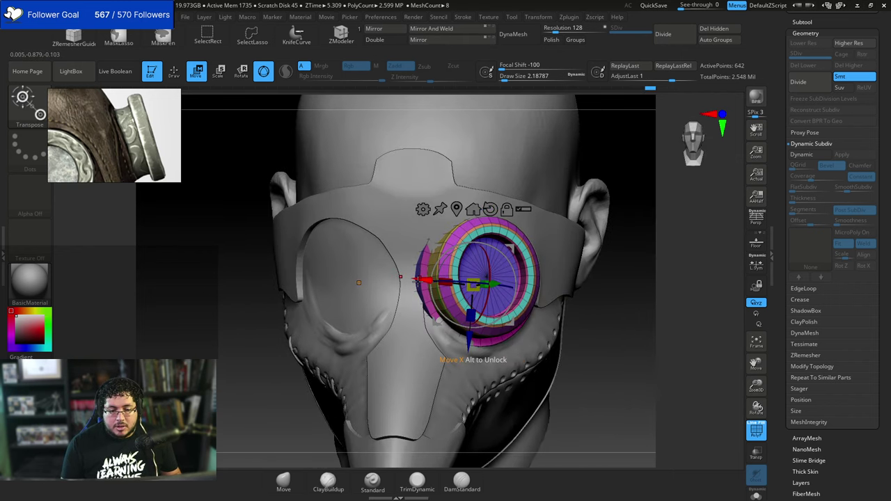
{"action": "right_click_drag", "start_coordinate": [488, 260], "coordinate": [448, 266]}
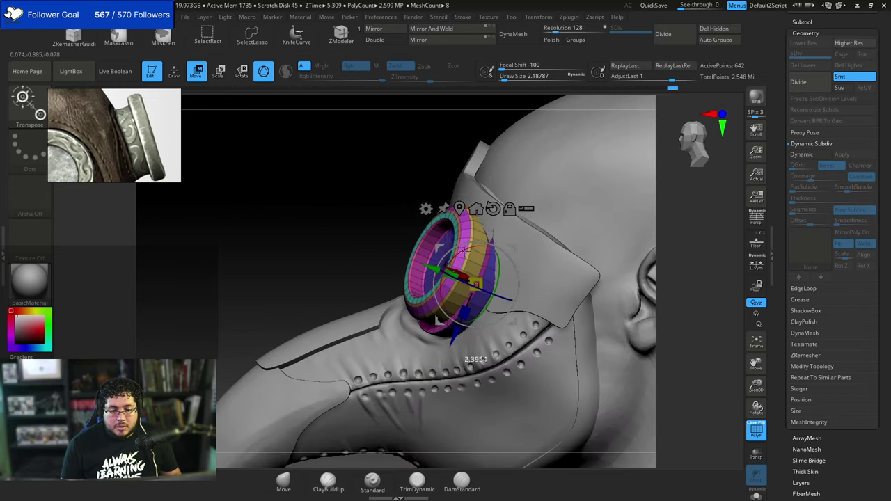
{"action": "left_click_drag", "start_coordinate": [378, 230], "coordinate": [393, 249]}
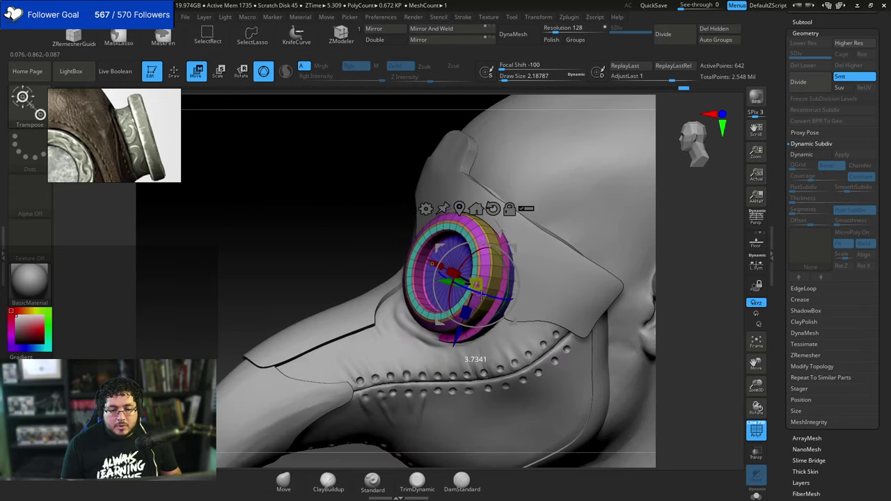
{"action": "right_click_drag", "start_coordinate": [422, 258], "coordinate": [468, 291]}
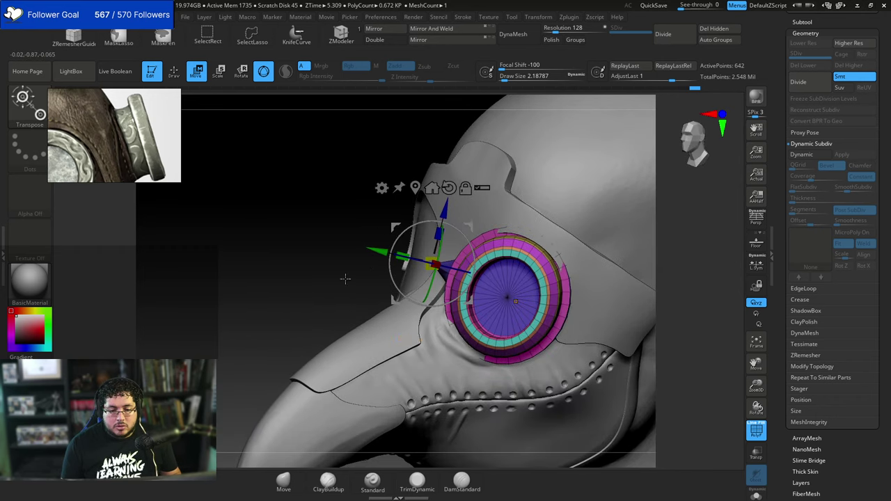
{"action": "left_click_drag", "start_coordinate": [345, 278], "coordinate": [370, 275]}
{"action": "left_click_drag", "start_coordinate": [680, 192], "coordinate": [625, 197]}
Undo the last gizmo adjustments to the mirrored eyepiece.
{"action": "key", "text": "ctrl+z"}
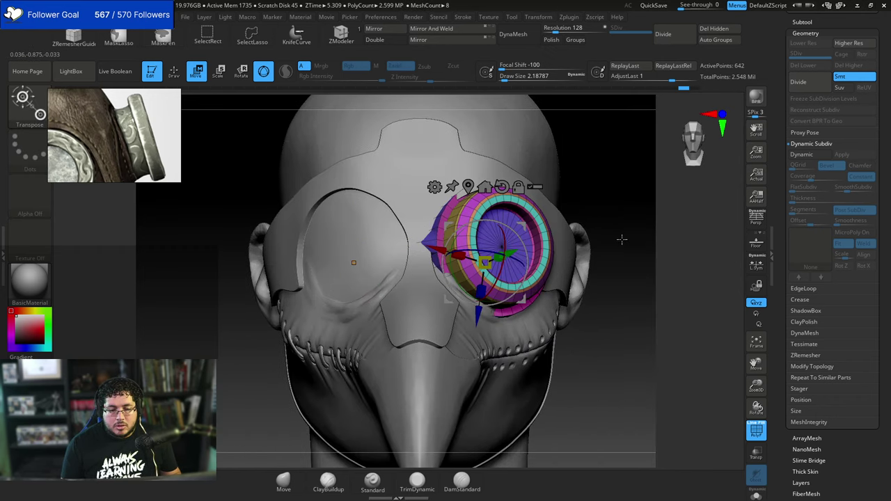
{"action": "left_click_drag", "start_coordinate": [629, 268], "coordinate": [557, 263]}
{"action": "key", "text": "ctrl+z"}
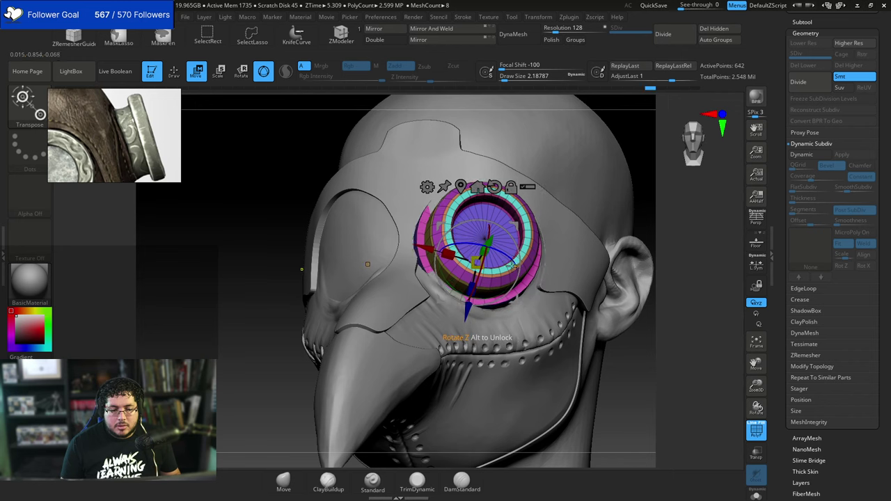
{"action": "key", "text": "ctrl+z"}
Rotate and move the mirrored eyepiece with the gizmo so its base fits the eye opening.
{"action": "left_click", "coordinate": [430, 40]}
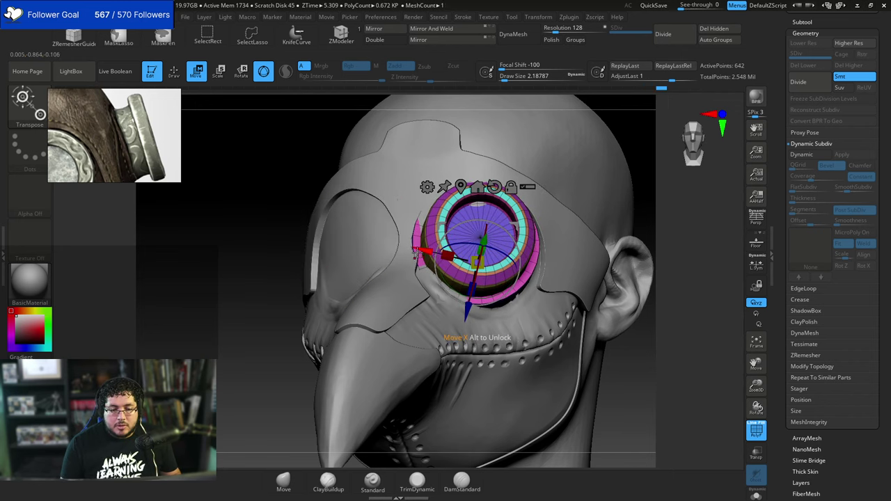
{"action": "left_click_drag", "start_coordinate": [666, 174], "coordinate": [536, 226]}
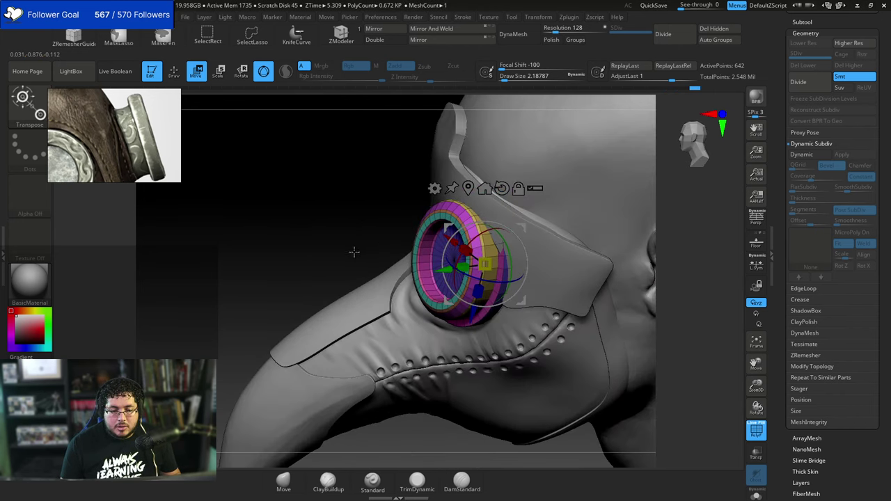
{"action": "left_click_drag", "start_coordinate": [353, 251], "coordinate": [429, 215]}
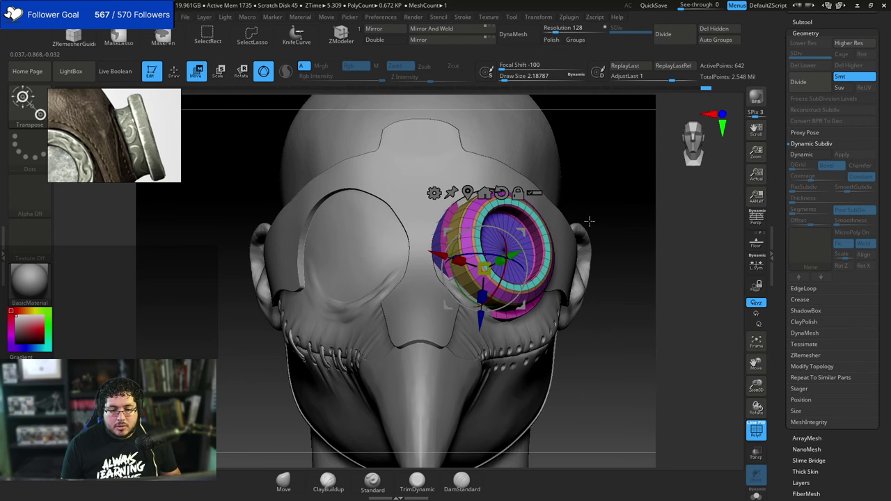
{"action": "left_click_drag", "start_coordinate": [588, 221], "coordinate": [485, 267]}
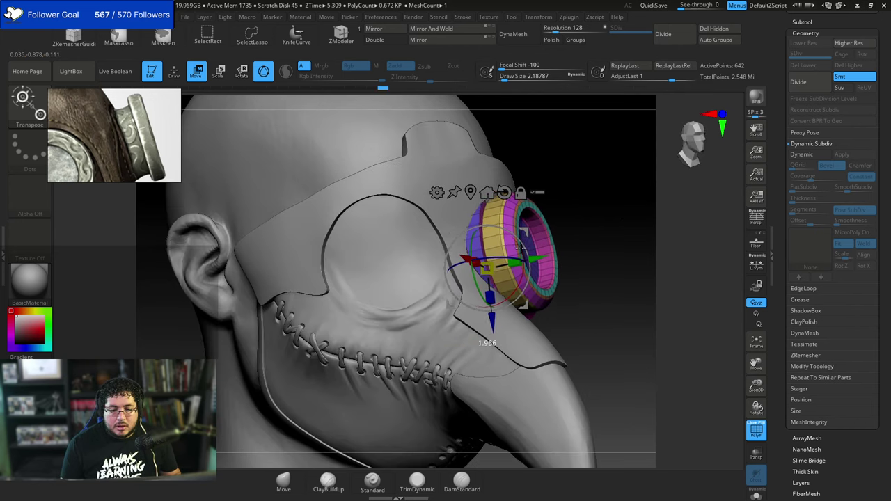
{"action": "left_click_drag", "start_coordinate": [593, 209], "coordinate": [479, 252]}
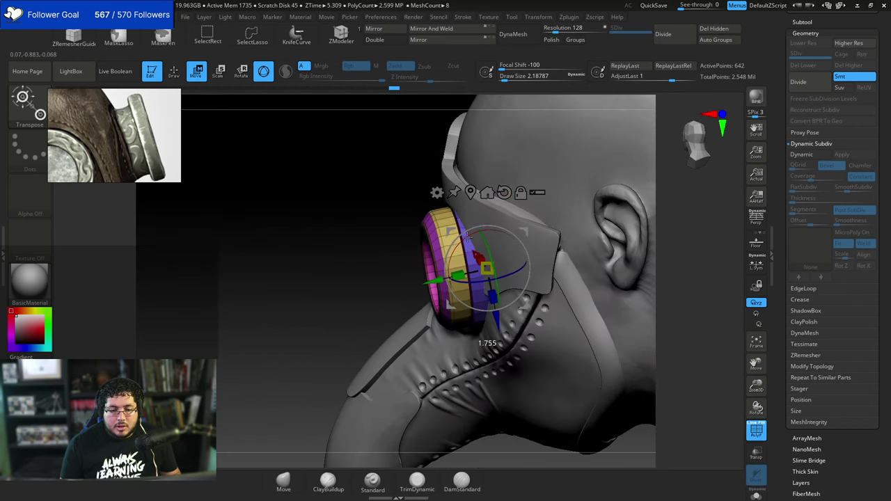
{"action": "left_click_drag", "start_coordinate": [394, 249], "coordinate": [493, 255]}
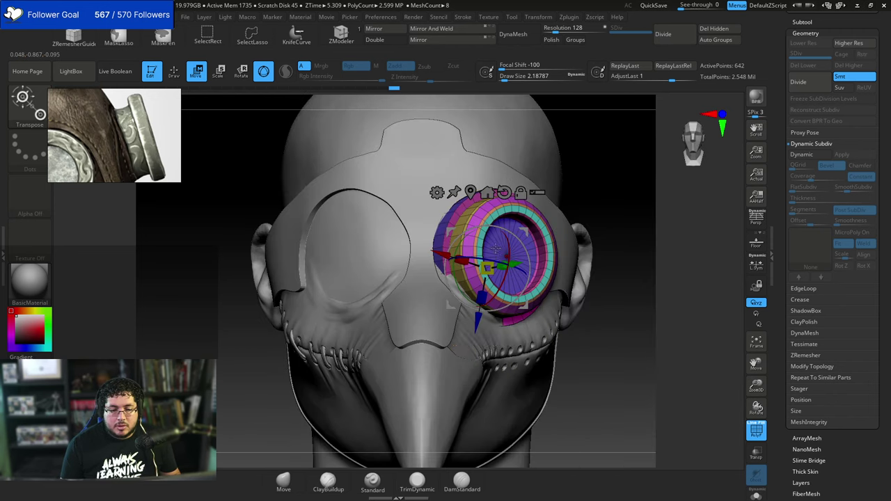
Fine-tune the eyepiece's tilt and shift it slightly along the gizmo's X axis against the mask.
{"action": "left_click_drag", "start_coordinate": [612, 193], "coordinate": [457, 214]}
{"action": "left_click_drag", "start_coordinate": [336, 254], "coordinate": [401, 240]}
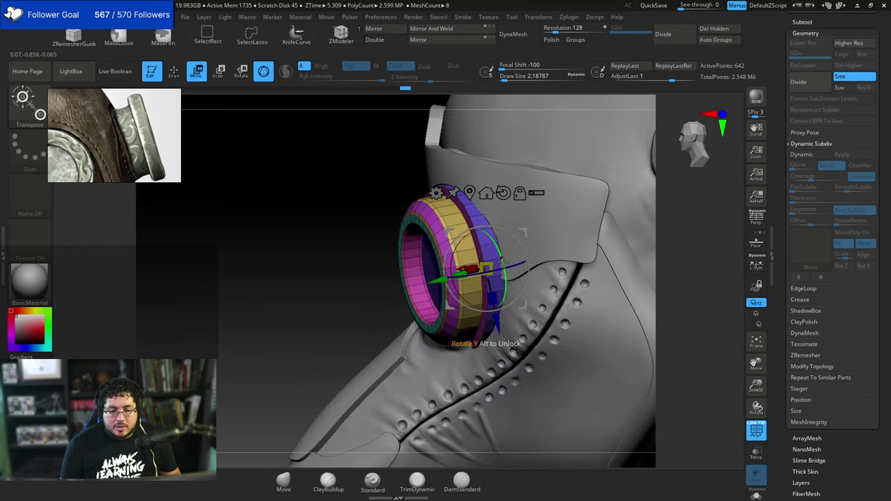
{"action": "left_click_drag", "start_coordinate": [355, 258], "coordinate": [412, 241]}
{"action": "left_click_drag", "start_coordinate": [635, 221], "coordinate": [593, 217]}
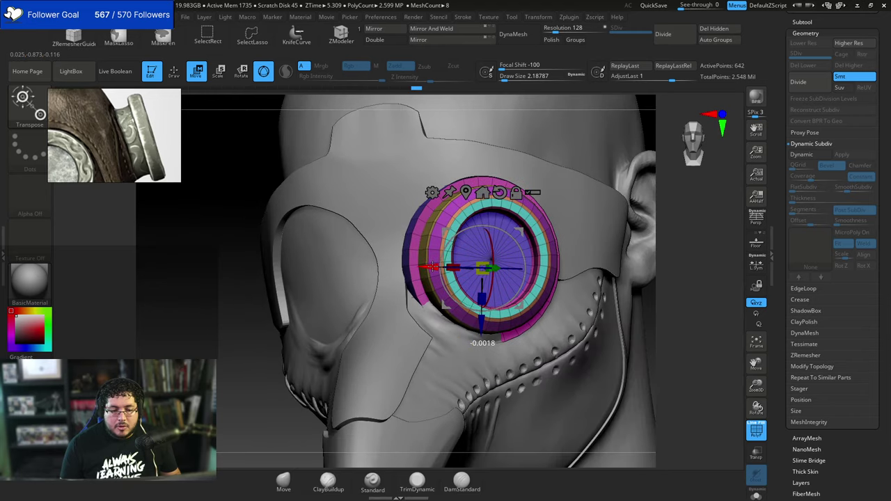
{"action": "key", "text": "q"}
{"action": "left_click_drag", "start_coordinate": [666, 184], "coordinate": [609, 193]}
{"action": "key", "text": "w"}
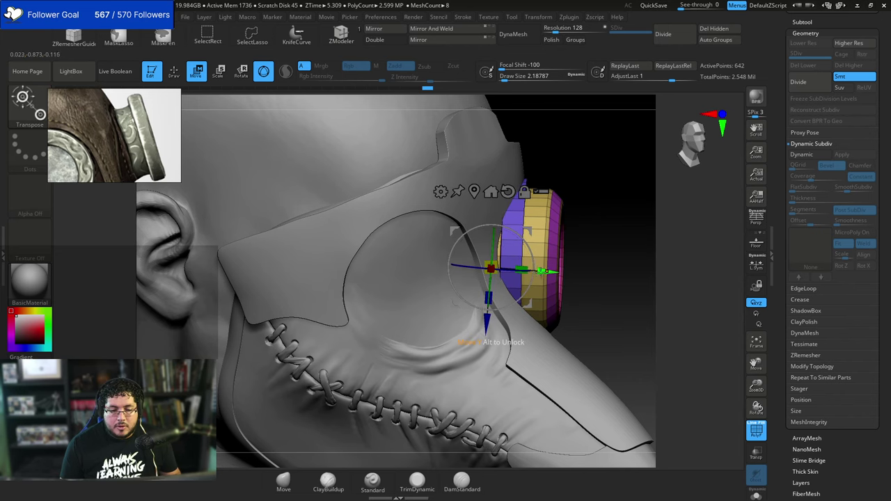
Adjust the eyepiece's angle slightly and scale it uniformly with the gizmo, then return to Draw mode.
{"action": "key", "text": "e"}
{"action": "right_click_drag", "start_coordinate": [517, 271], "coordinate": [495, 278]}
{"action": "left_click_drag", "start_coordinate": [511, 279], "coordinate": [508, 281]}
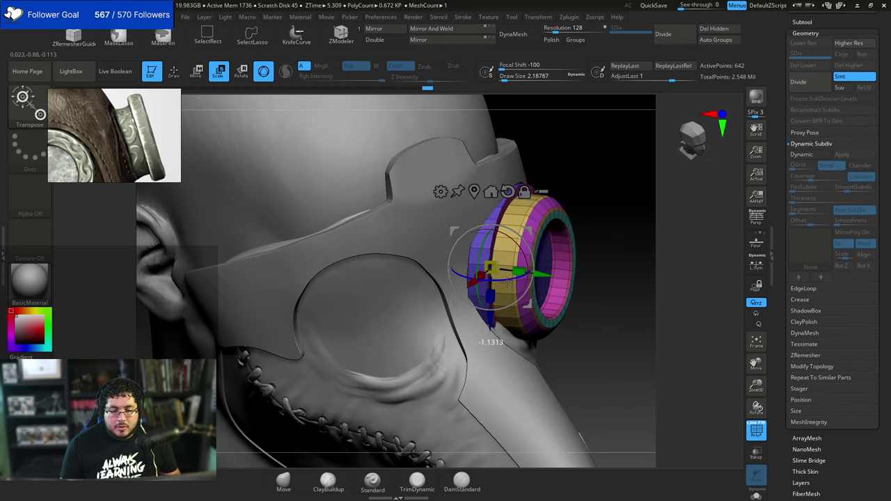
{"action": "left_click_drag", "start_coordinate": [622, 182], "coordinate": [636, 202]}
{"action": "left_click_drag", "start_coordinate": [459, 293], "coordinate": [464, 293]}
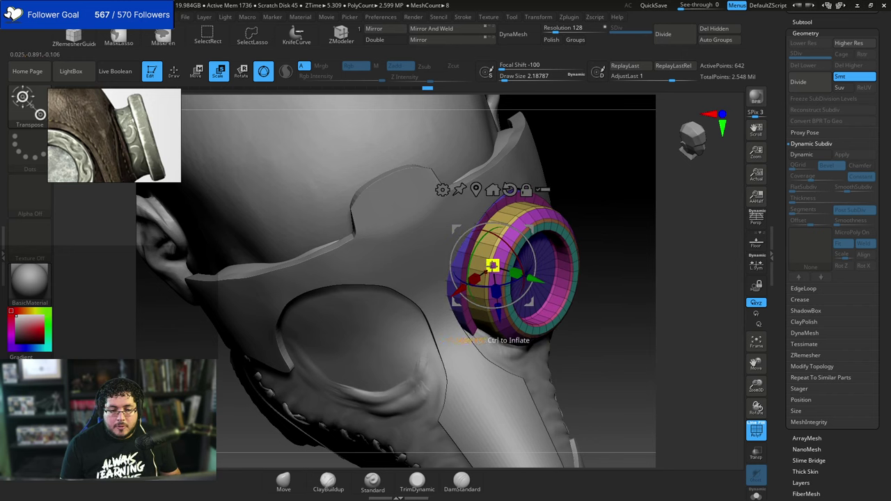
{"action": "left_click_drag", "start_coordinate": [654, 234], "coordinate": [592, 189]}
{"action": "key", "text": "q"}
{"action": "left_click_drag", "start_coordinate": [290, 350], "coordinate": [409, 298]}
{"action": "left_click_drag", "start_coordinate": [636, 217], "coordinate": [554, 219], "text": "alt"}
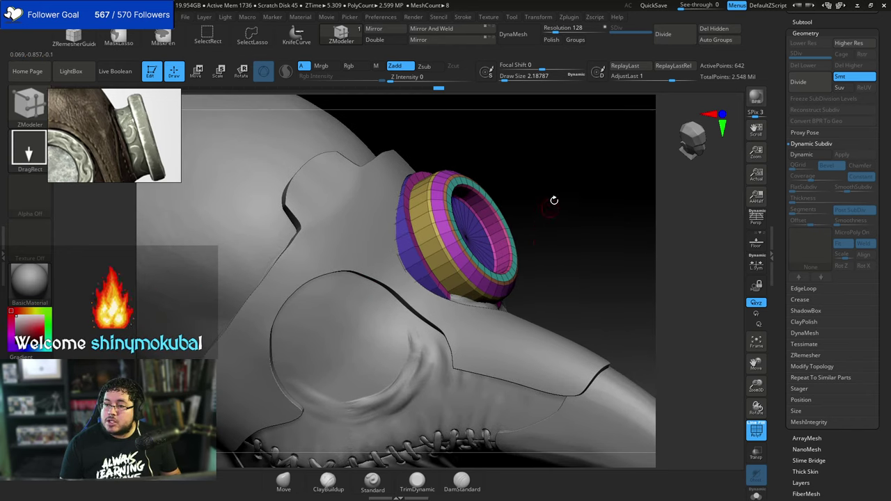
Activate the Move brush and set its draw size to 28.75 for reshaping the eyepiece's base.
{"action": "key", "text": "b"}
{"action": "key", "text": "m"}
{"action": "key", "text": "v"}
{"action": "key", "text": "space"}
{"action": "left_click_drag", "start_coordinate": [513, 253], "coordinate": [526, 250]}
{"action": "key", "text": "space"}
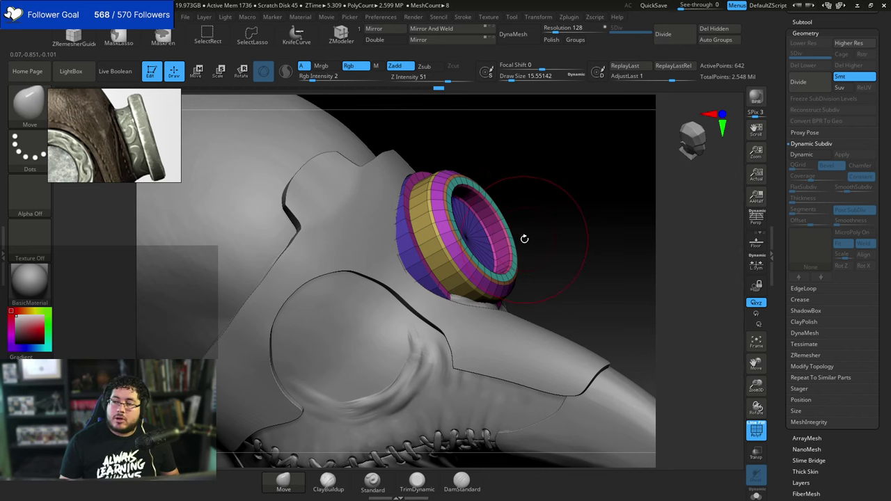
{"action": "left_click_drag", "start_coordinate": [546, 249], "coordinate": [526, 252]}
{"action": "key", "text": "space"}
{"action": "left_click_drag", "start_coordinate": [525, 253], "coordinate": [359, 233]}
{"action": "key", "text": "space"}
{"action": "left_click_drag", "start_coordinate": [436, 252], "coordinate": [449, 255]}
{"action": "left_click_drag", "start_coordinate": [321, 219], "coordinate": [336, 248]}
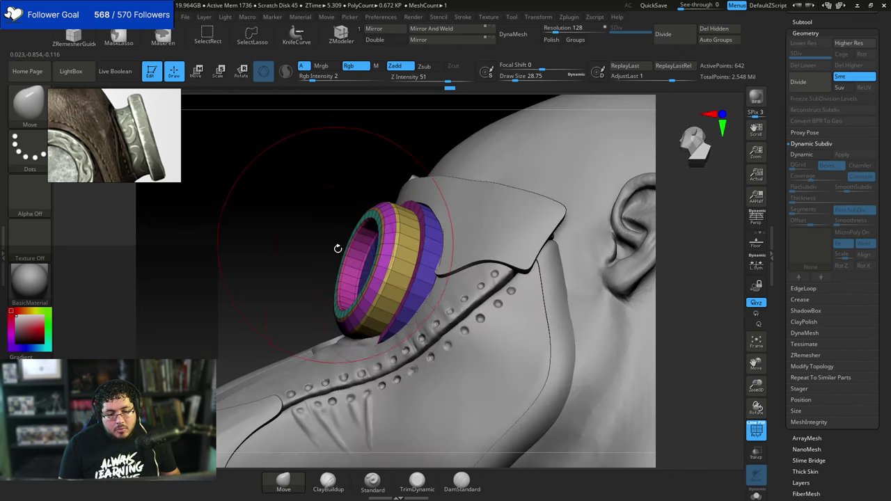
Reshape the lower edge of the eyepiece's base with the Move brush to follow the mask surface.
{"action": "left_click_drag", "start_coordinate": [318, 315], "coordinate": [432, 321]}
{"action": "left_click_drag", "start_coordinate": [372, 336], "coordinate": [377, 343]}
{"action": "left_click_drag", "start_coordinate": [439, 301], "coordinate": [379, 292]}
{"action": "mouse_move", "coordinate": [480, 215]}
{"action": "left_mouse_down"}
{"action": "mouse_move", "coordinate": [498, 233]}
{"action": "mouse_move", "coordinate": [542, 233]}
{"action": "left_mouse_up"}
{"action": "right_click_drag", "start_coordinate": [542, 232], "coordinate": [376, 338]}
{"action": "left_click_drag", "start_coordinate": [379, 339], "coordinate": [381, 337]}
{"action": "right_click_drag", "start_coordinate": [391, 332], "coordinate": [388, 322]}
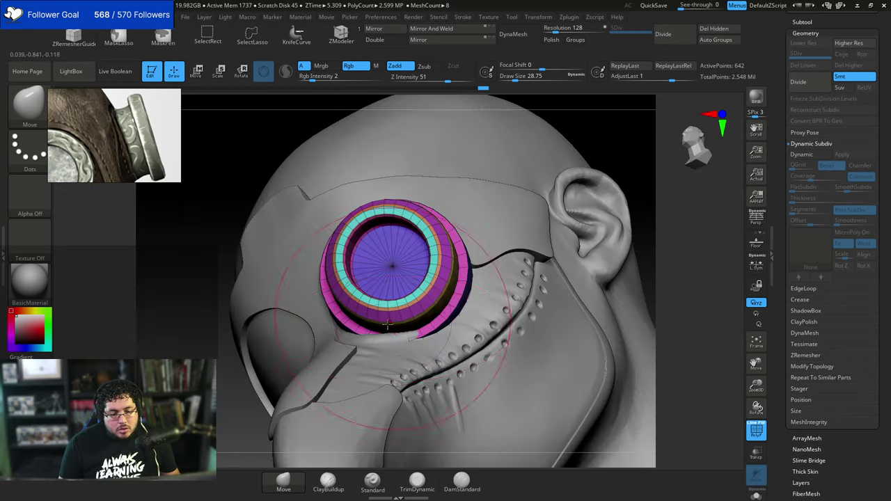
Nudge the base's underside and its ear-side edge with the Move brush to fit against the mask.
{"action": "right_click_drag", "start_coordinate": [496, 287], "coordinate": [626, 244]}
{"action": "left_click_drag", "start_coordinate": [400, 332], "coordinate": [386, 333]}
{"action": "mouse_move", "coordinate": [400, 324]}
{"action": "right_mouse_down"}
{"action": "mouse_move", "coordinate": [473, 313]}
{"action": "mouse_move", "coordinate": [498, 355]}
{"action": "mouse_move", "coordinate": [491, 310]}
{"action": "mouse_move", "coordinate": [413, 306]}
{"action": "mouse_move", "coordinate": [424, 250]}
{"action": "right_mouse_up"}
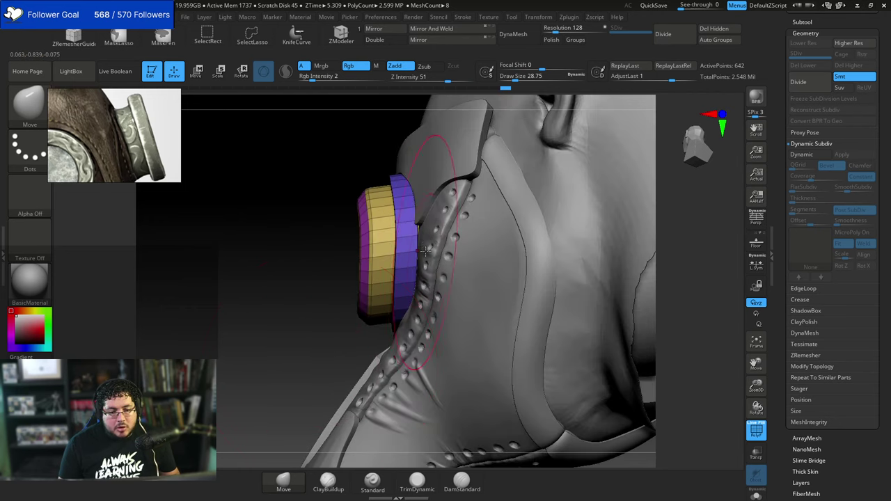
{"action": "left_click_drag", "start_coordinate": [412, 225], "coordinate": [408, 226]}
{"action": "right_click_drag", "start_coordinate": [327, 300], "coordinate": [362, 348]}
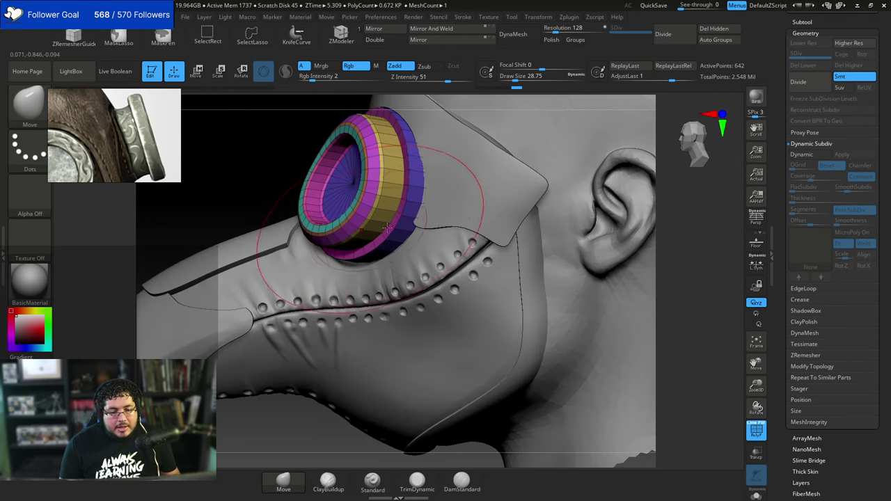
Set the Move brush's draw size to about 20 and refine the base's outer edges around the eye opening.
{"action": "key", "text": "space"}
{"action": "left_click_drag", "start_coordinate": [369, 207], "coordinate": [391, 206]}
{"action": "right_click_drag", "start_coordinate": [275, 166], "coordinate": [216, 179]}
{"action": "key", "text": "space"}
{"action": "mouse_move", "coordinate": [394, 201]}
{"action": "left_mouse_down"}
{"action": "mouse_move", "coordinate": [409, 195]}
{"action": "mouse_move", "coordinate": [387, 166]}
{"action": "mouse_move", "coordinate": [386, 147]}
{"action": "left_mouse_up"}
{"action": "key", "text": "space"}
{"action": "right_click_drag", "start_coordinate": [386, 147], "coordinate": [480, 174]}
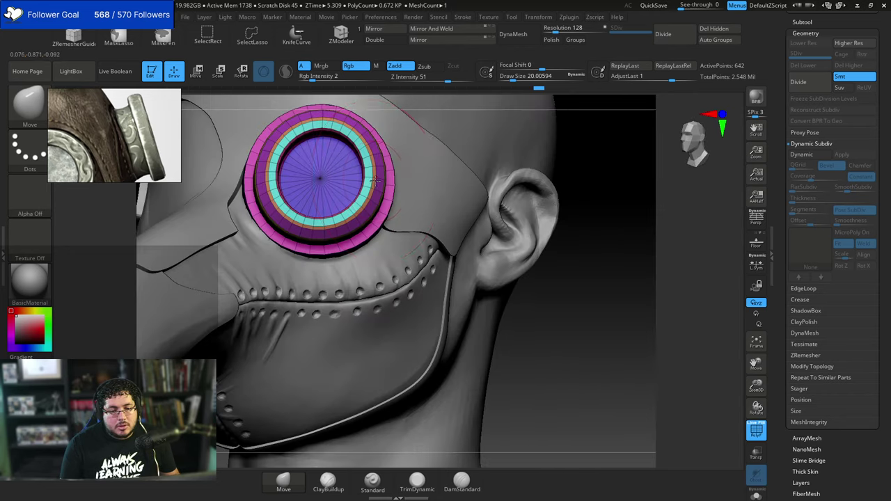
{"action": "right_click_drag", "start_coordinate": [585, 190], "coordinate": [361, 204]}
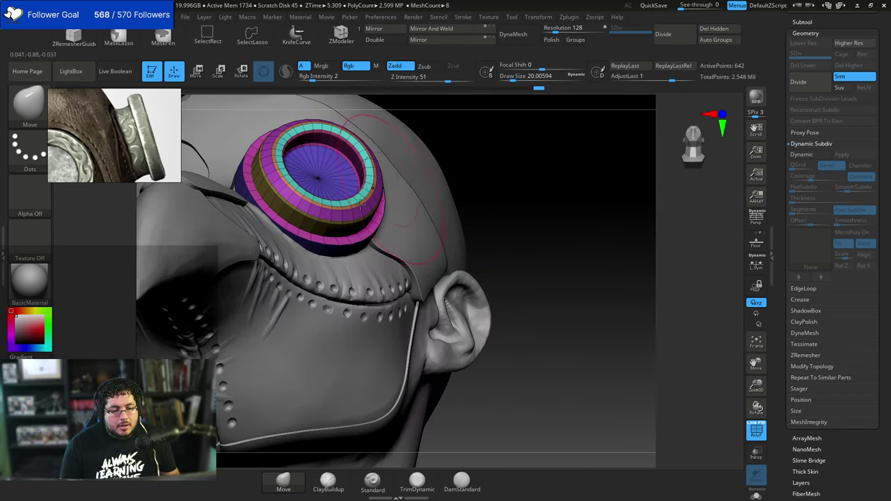
{"action": "left_click_drag", "start_coordinate": [277, 222], "coordinate": [280, 219]}
{"action": "mouse_move", "coordinate": [504, 170]}
{"action": "right_mouse_down"}
{"action": "mouse_move", "coordinate": [525, 179]}
{"action": "mouse_move", "coordinate": [547, 234]}
{"action": "mouse_move", "coordinate": [522, 209]}
{"action": "right_mouse_up"}
Inspect the base's nose-side edge and reduce the Move brush's draw size to about 8.4.
{"action": "key", "text": "space"}
{"action": "left_click", "coordinate": [264, 221]}
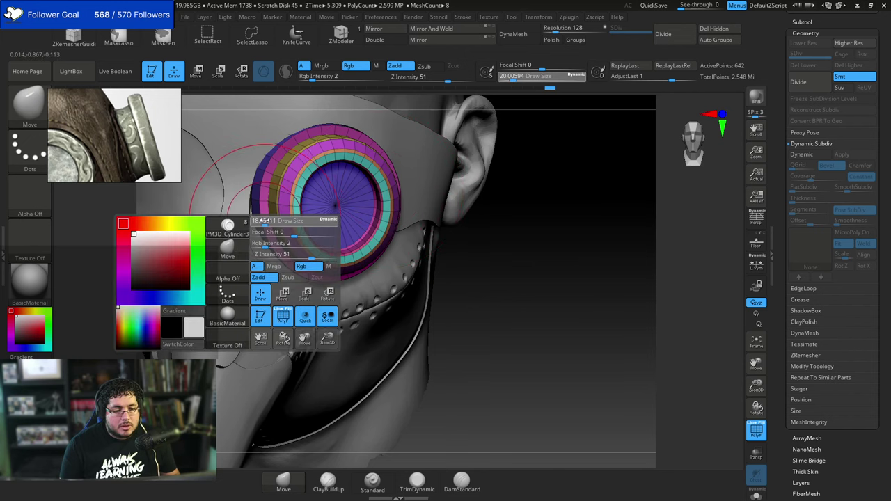
{"action": "left_click_drag", "start_coordinate": [258, 224], "coordinate": [253, 220]}
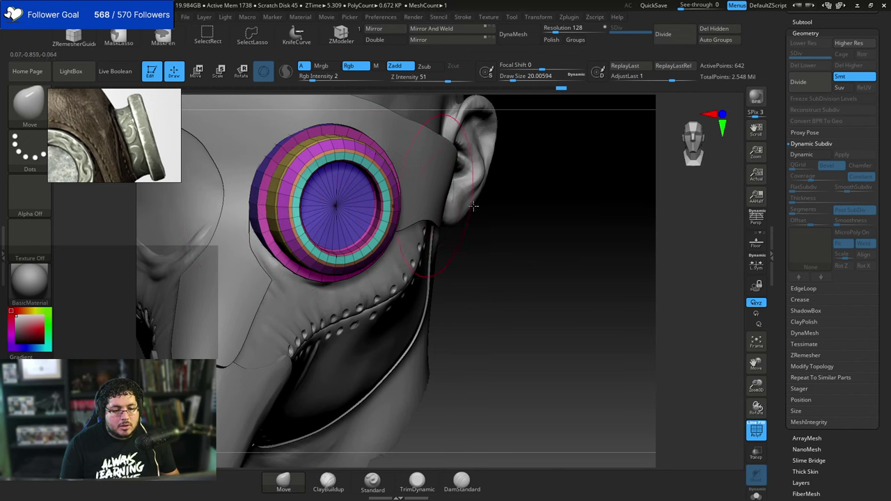
{"action": "right_click_drag", "start_coordinate": [456, 209], "coordinate": [433, 242]}
{"action": "key", "text": "space"}
{"action": "left_click", "coordinate": [282, 211]}
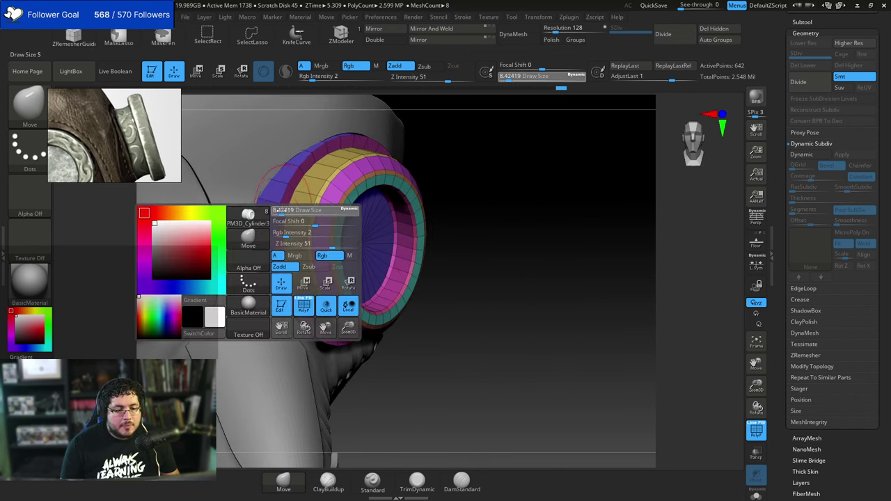
{"action": "left_click", "coordinate": [332, 40]}
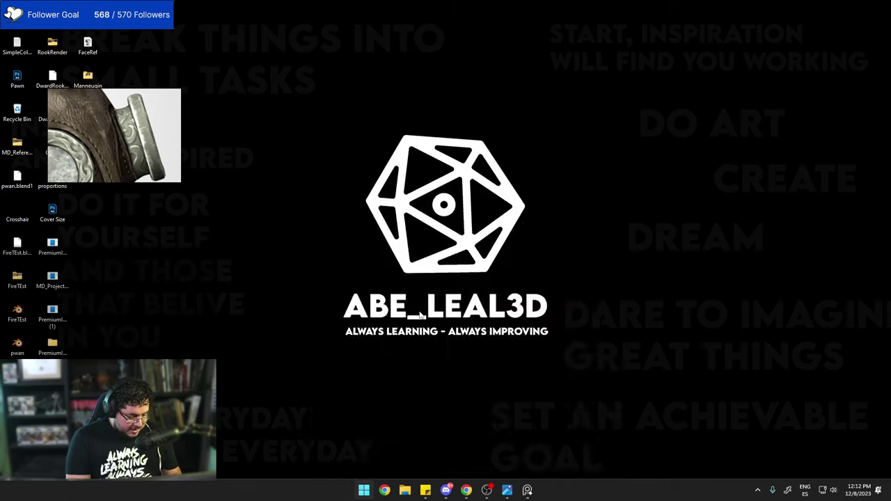
Search Windows for "zb" and launch ZBrush 2024.
{"action": "key", "text": "super"}
{"action": "type", "text": "zb"}
{"action": "key", "text": "Down"}
{"action": "key", "text": "Down"}
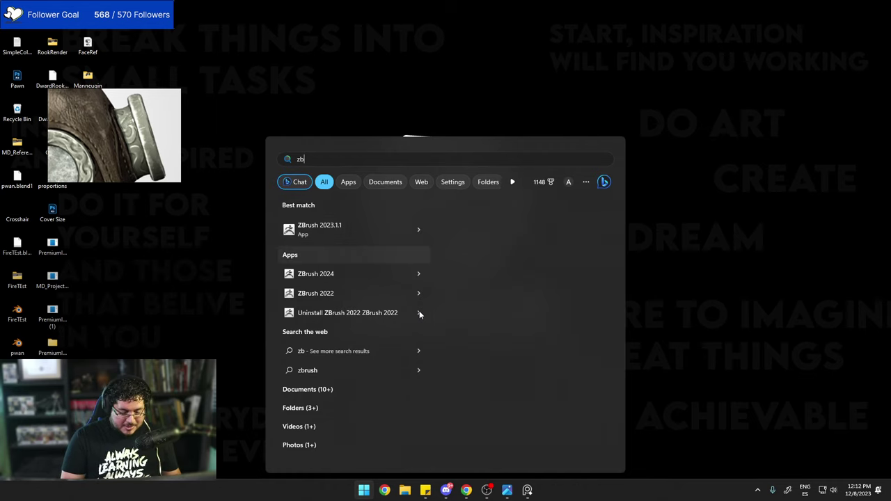
{"action": "key", "text": "Return"}
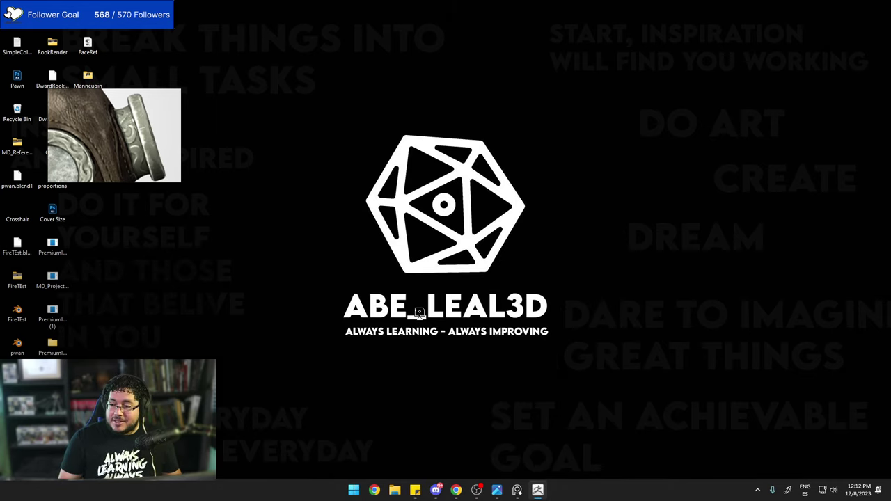
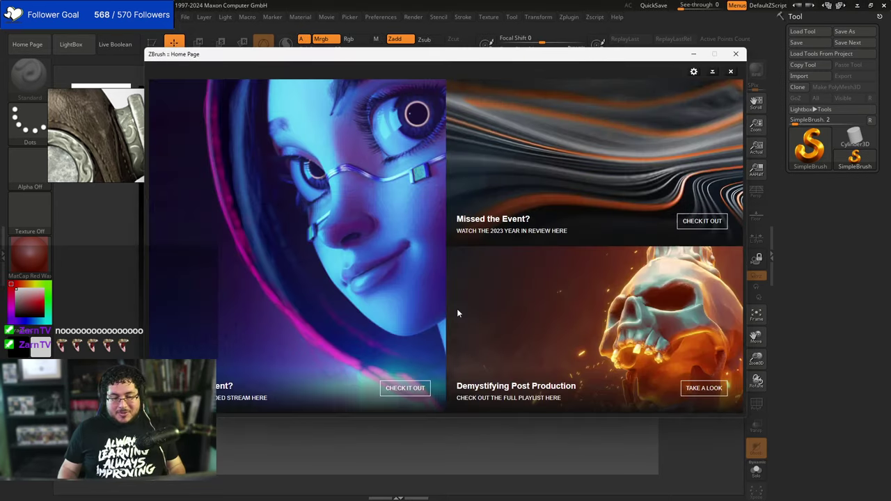
Dismiss the home page window and load the QS_217.zpr project from the QuickSave list.
{"action": "left_click", "coordinate": [737, 54]}
{"action": "left_click", "coordinate": [519, 279]}
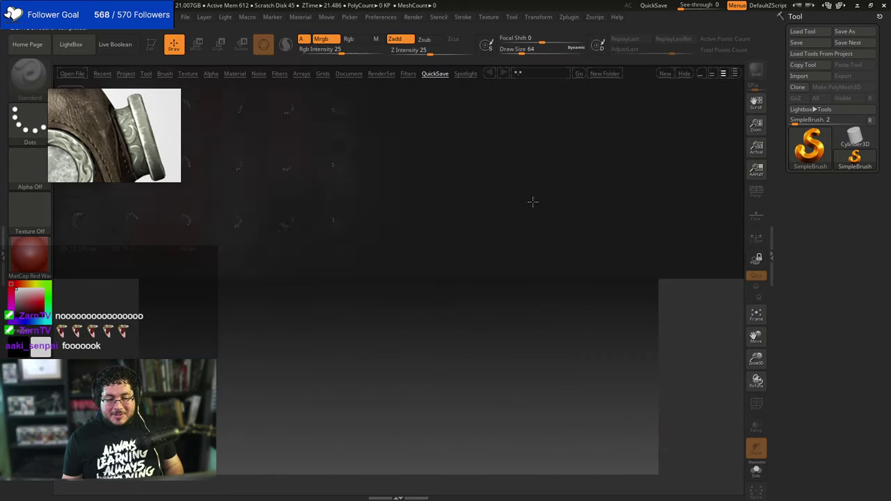
{"action": "left_click", "coordinate": [350, 229]}
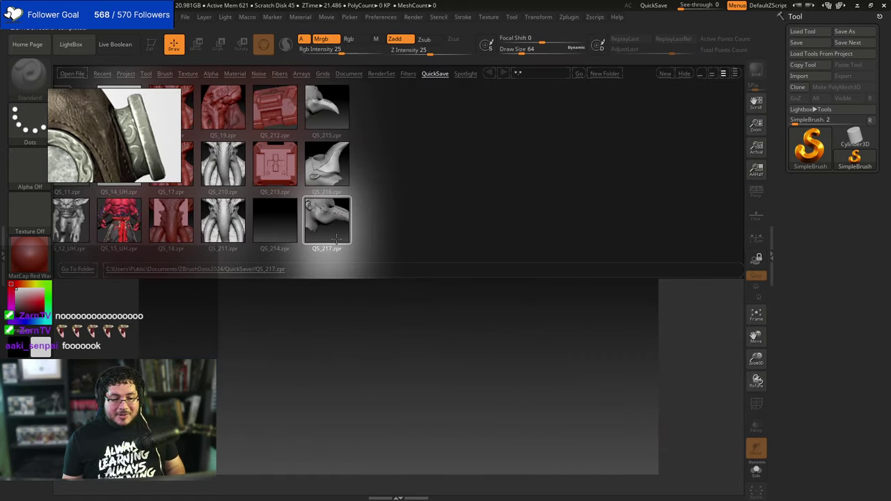
{"action": "double_click", "coordinate": [336, 225]}
{"action": "double_click", "coordinate": [330, 232]}
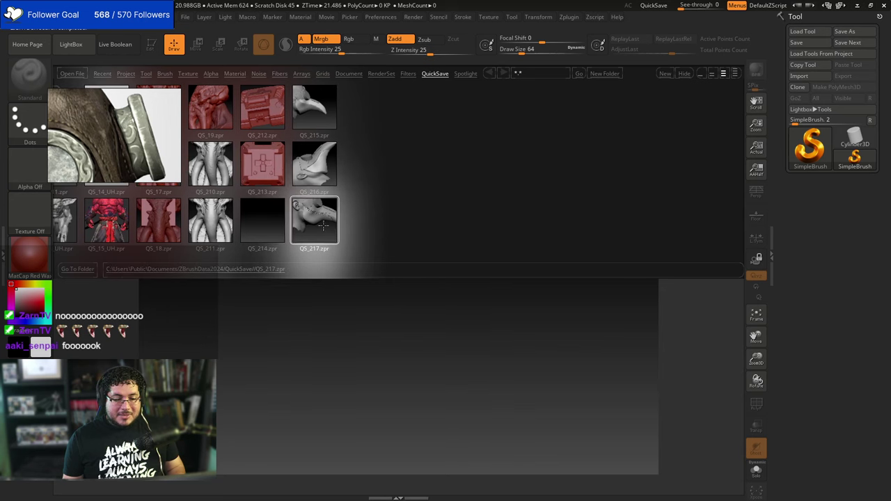
{"action": "double_click", "coordinate": [324, 229]}
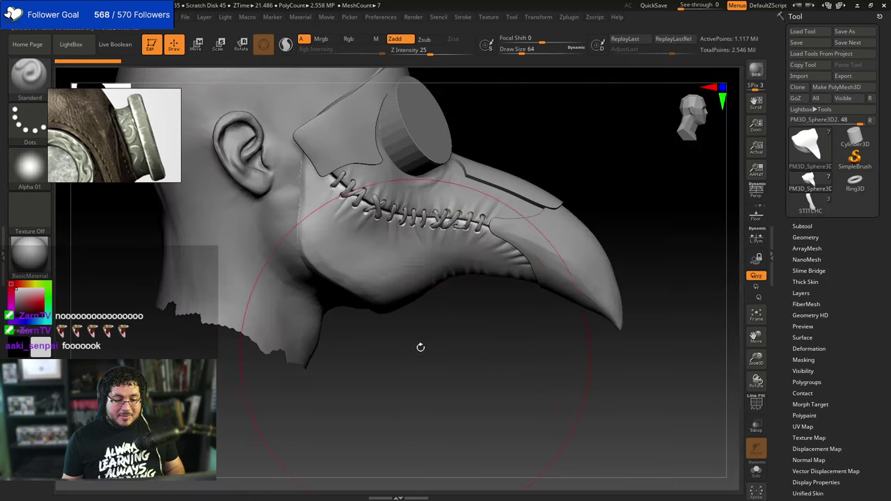
Reduce the draw size to about 10.5 and save the recovered tool over the existing MaskPlague file in the Mannequin folder.
{"action": "left_click_drag", "start_coordinate": [449, 407], "coordinate": [438, 374], "text": "alt"}
{"action": "left_click_drag", "start_coordinate": [458, 226], "coordinate": [466, 356], "text": "alt"}
{"action": "key", "text": "space"}
{"action": "left_click_drag", "start_coordinate": [616, 134], "coordinate": [526, 197], "text": "alt"}
{"action": "mouse_move", "coordinate": [551, 260]}
{"action": "left_mouse_down", "text": "alt"}
{"action": "mouse_move", "coordinate": [552, 216]}
{"action": "mouse_move", "coordinate": [597, 158]}
{"action": "left_mouse_up", "text": "alt"}
{"action": "key", "text": "s"}
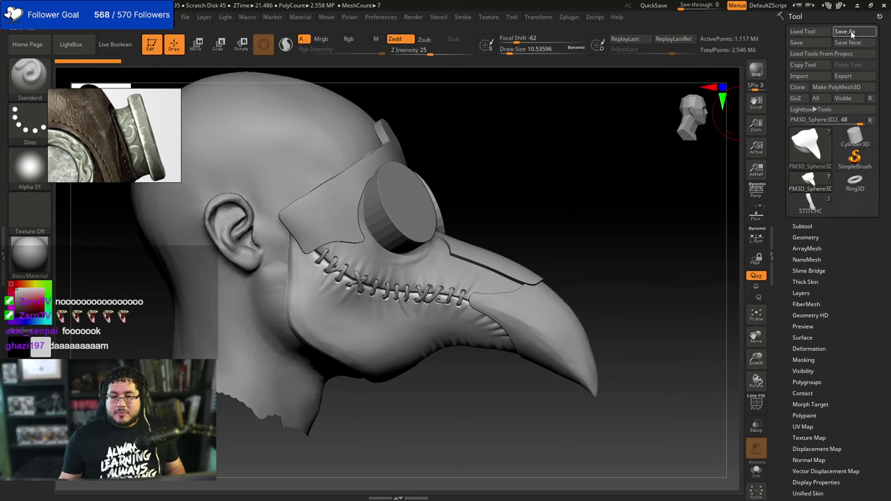
{"action": "left_click", "coordinate": [850, 32]}
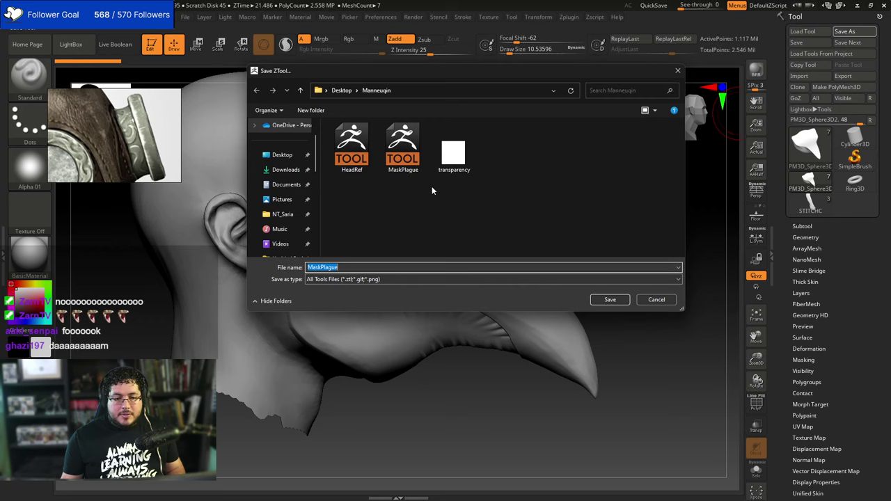
{"action": "left_click", "coordinate": [404, 150]}
{"action": "left_click", "coordinate": [605, 299]}
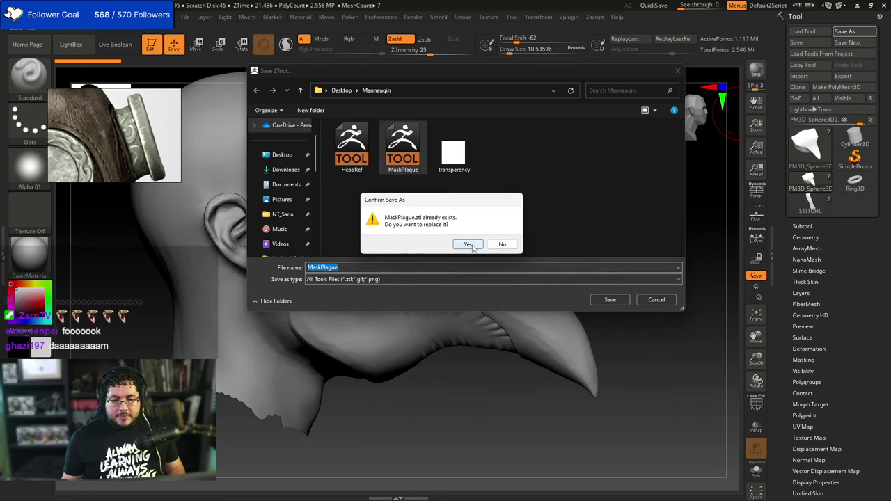
{"action": "left_click", "coordinate": [472, 247]}
Select the beak tip plate as the active subtool and isolate it with Solo.
{"action": "left_click_drag", "start_coordinate": [593, 253], "coordinate": [602, 217]}
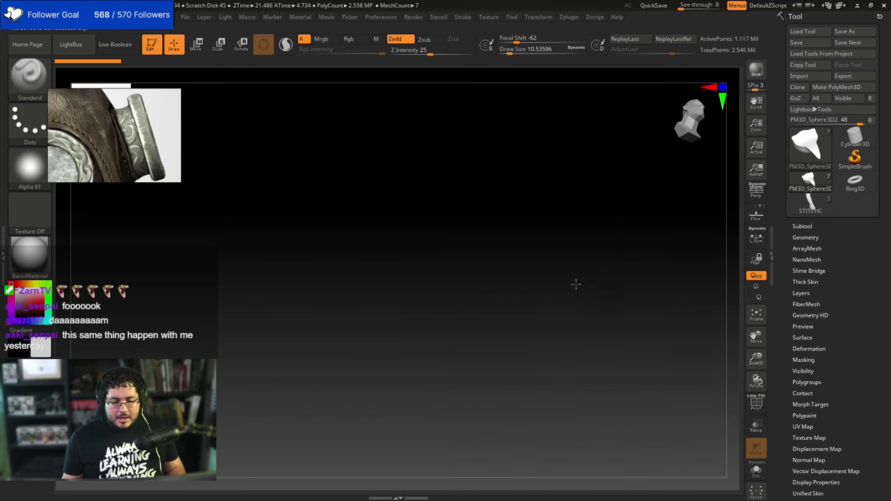
{"action": "mouse_move", "coordinate": [576, 283]}
{"action": "left_mouse_down"}
{"action": "mouse_move", "coordinate": [521, 213]}
{"action": "mouse_move", "coordinate": [556, 350]}
{"action": "mouse_move", "coordinate": [537, 433]}
{"action": "mouse_move", "coordinate": [531, 398]}
{"action": "mouse_move", "coordinate": [469, 404]}
{"action": "mouse_move", "coordinate": [444, 342]}
{"action": "mouse_move", "coordinate": [401, 353]}
{"action": "left_mouse_up"}
{"action": "key", "text": "space"}
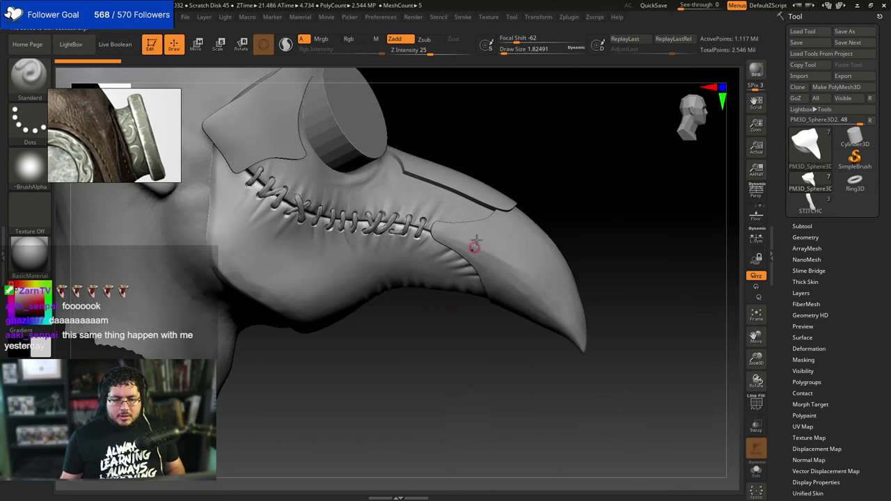
{"action": "left_click_drag", "start_coordinate": [522, 180], "coordinate": [507, 248]}
{"action": "left_click", "coordinate": [489, 220], "text": "alt"}
{"action": "left_click_drag", "start_coordinate": [437, 316], "coordinate": [428, 372], "text": "alt"}
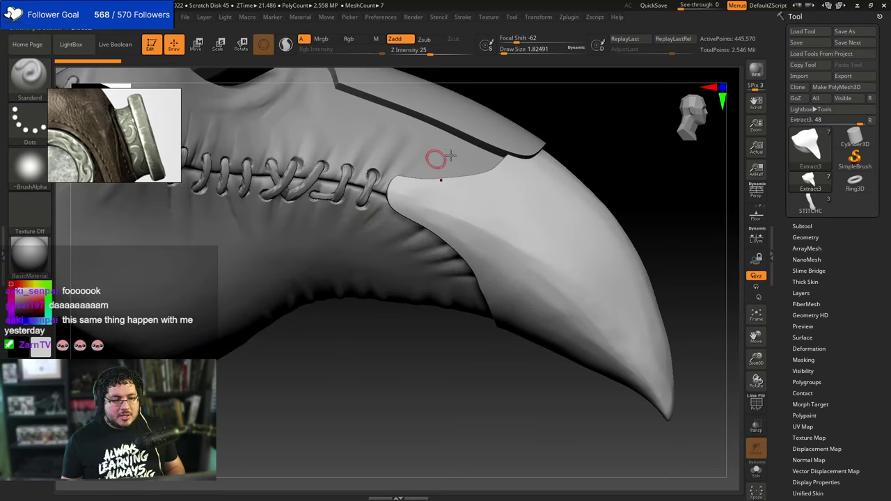
{"action": "left_click_drag", "start_coordinate": [619, 196], "coordinate": [626, 210], "text": "alt"}
{"action": "mouse_move", "coordinate": [616, 171]}
{"action": "left_mouse_down", "text": "alt"}
{"action": "mouse_move", "coordinate": [619, 185]}
{"action": "mouse_move", "coordinate": [627, 164]}
{"action": "left_mouse_up", "text": "alt"}
{"action": "left_click", "coordinate": [756, 493]}
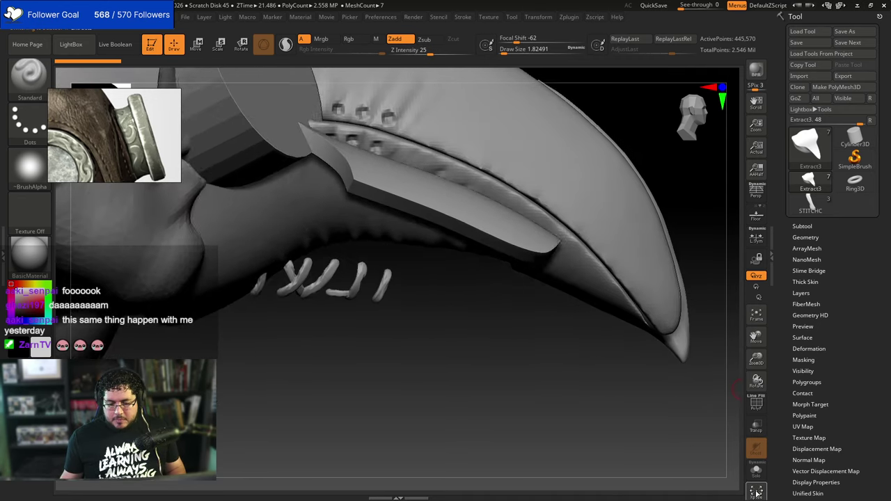
{"action": "left_click", "coordinate": [753, 494]}
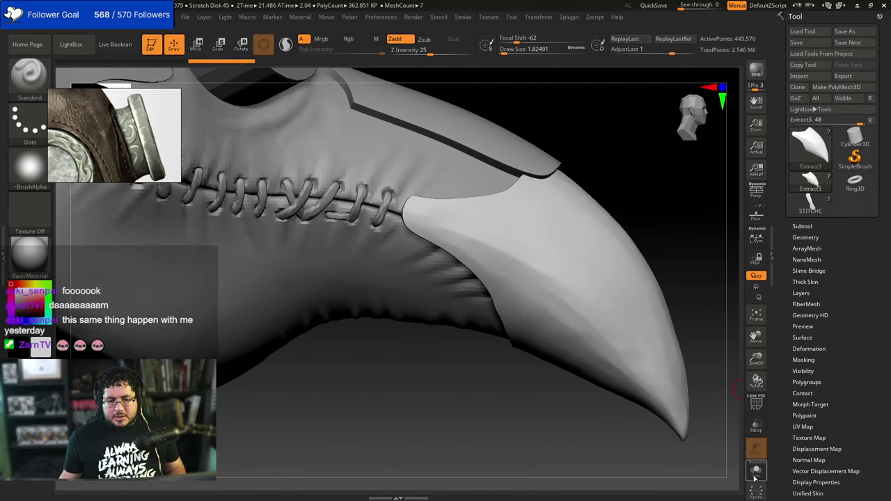
{"action": "left_click", "coordinate": [755, 471]}
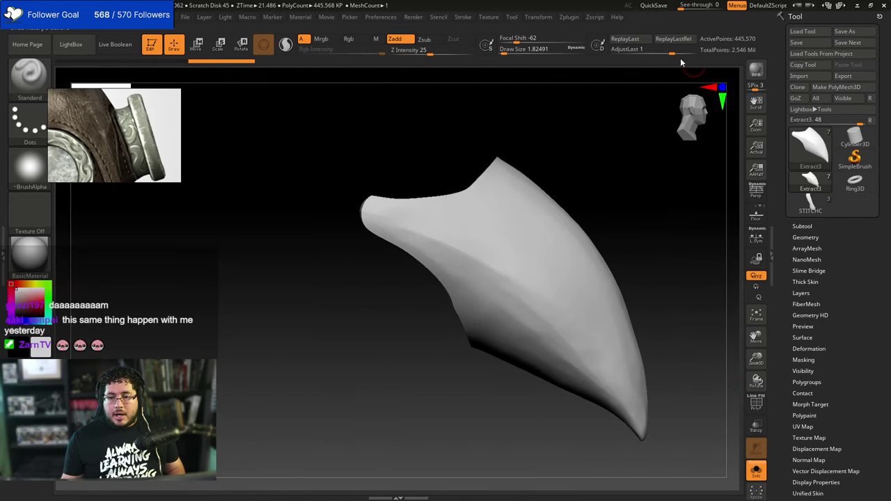
Load the custom UI configuration file from the Assets folder inside the AL3D_Stylized_Character project's ProjectFiles.
{"action": "left_click", "coordinate": [382, 17]}
{"action": "left_click", "coordinate": [393, 52]}
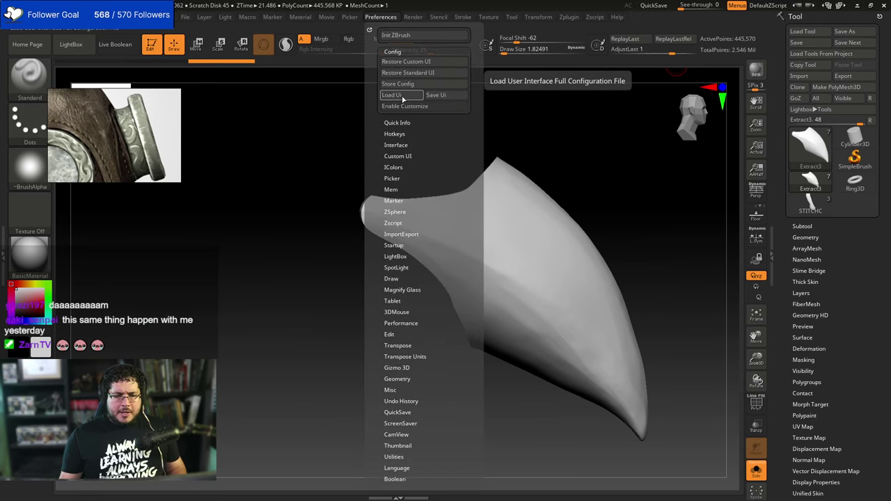
{"action": "left_click", "coordinate": [397, 100]}
{"action": "left_click", "coordinate": [293, 274]}
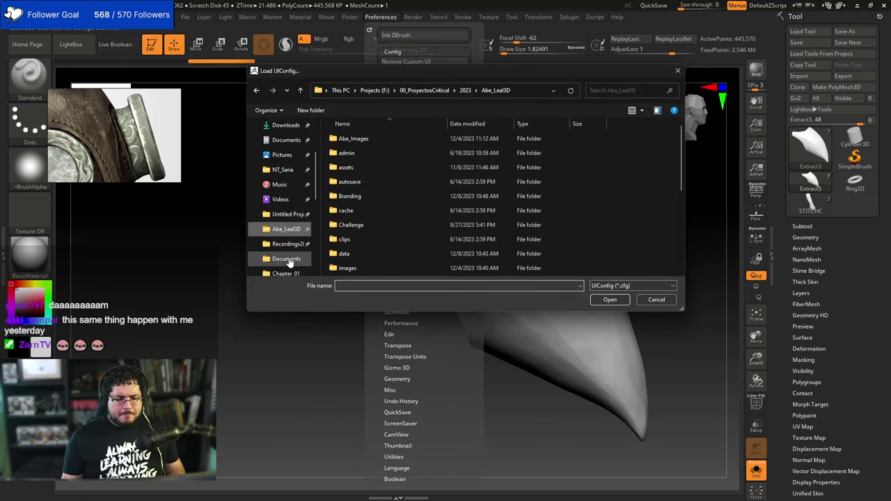
{"action": "left_click", "coordinate": [450, 91]}
{"action": "double_click", "coordinate": [345, 181]}
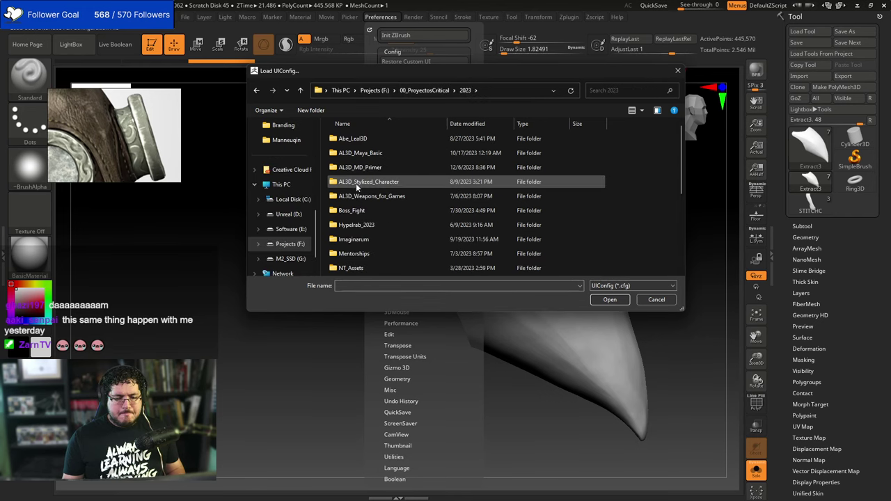
{"action": "double_click", "coordinate": [369, 182]}
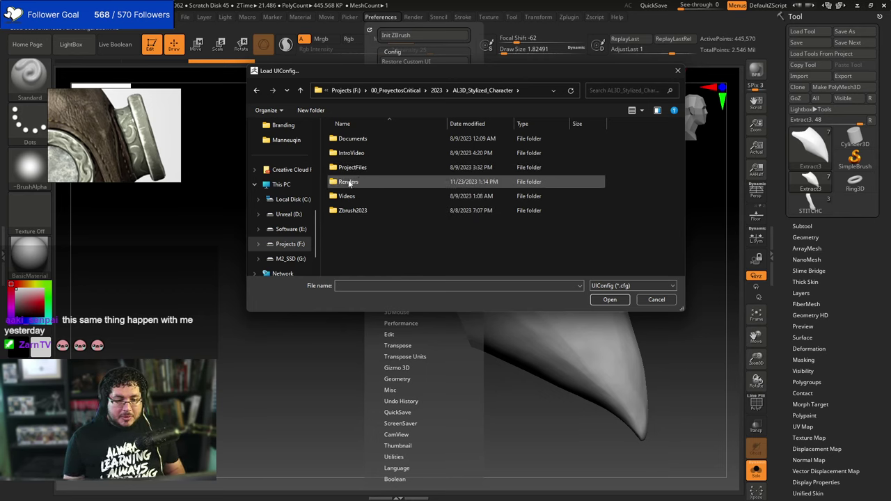
{"action": "double_click", "coordinate": [352, 167]}
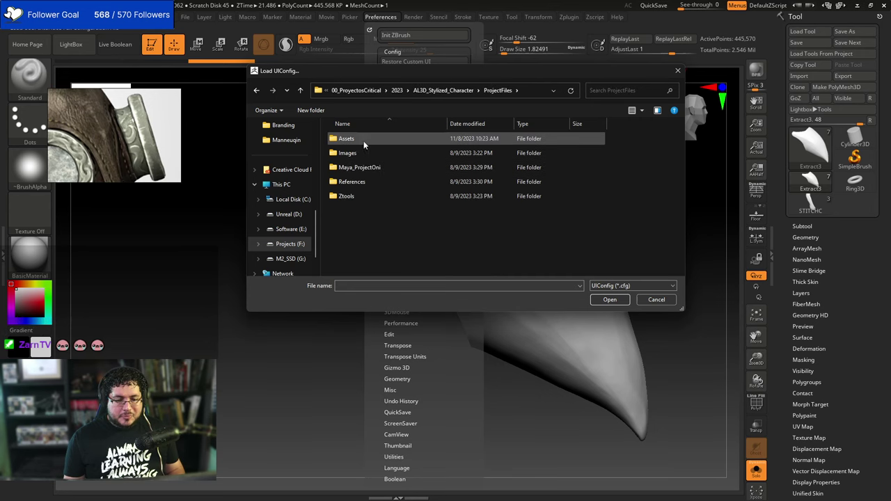
{"action": "double_click", "coordinate": [350, 138]}
{"action": "left_click", "coordinate": [361, 154]}
{"action": "double_click", "coordinate": [361, 154]}
Try DynaMeshing the isolated beak tip with Polish, starting at resolution 464, and undo each remesh.
{"action": "mouse_move", "coordinate": [627, 236]}
{"action": "left_mouse_down"}
{"action": "mouse_move", "coordinate": [591, 216]}
{"action": "mouse_move", "coordinate": [658, 234]}
{"action": "mouse_move", "coordinate": [594, 205]}
{"action": "left_mouse_up"}
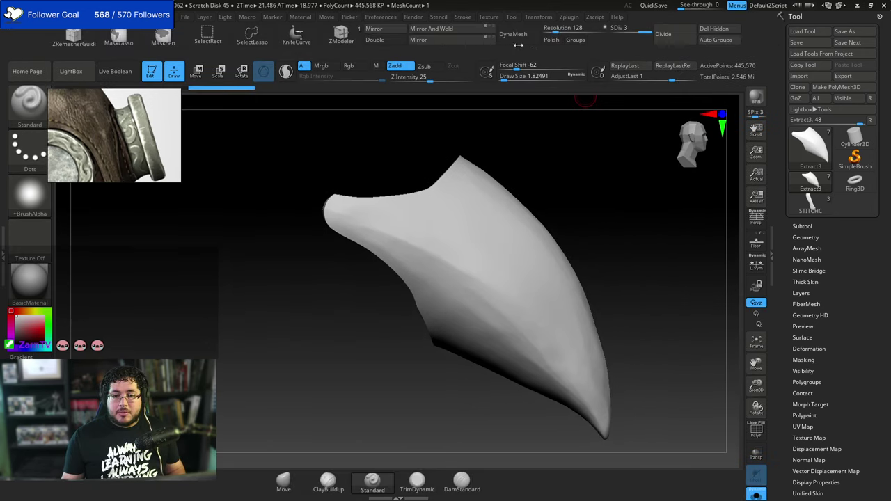
{"action": "left_click", "coordinate": [558, 28]}
{"action": "type", "text": "464"}
{"action": "key", "text": "Return"}
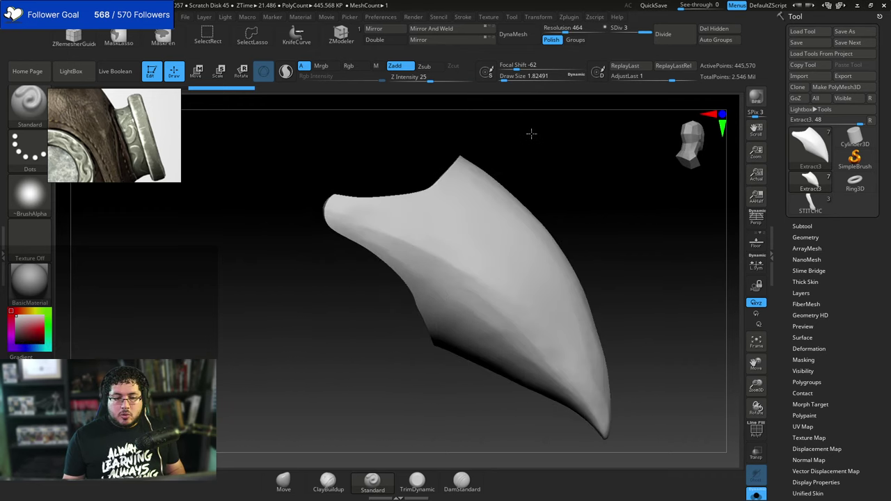
{"action": "left_click", "coordinate": [521, 40]}
{"action": "left_click", "coordinate": [478, 58]}
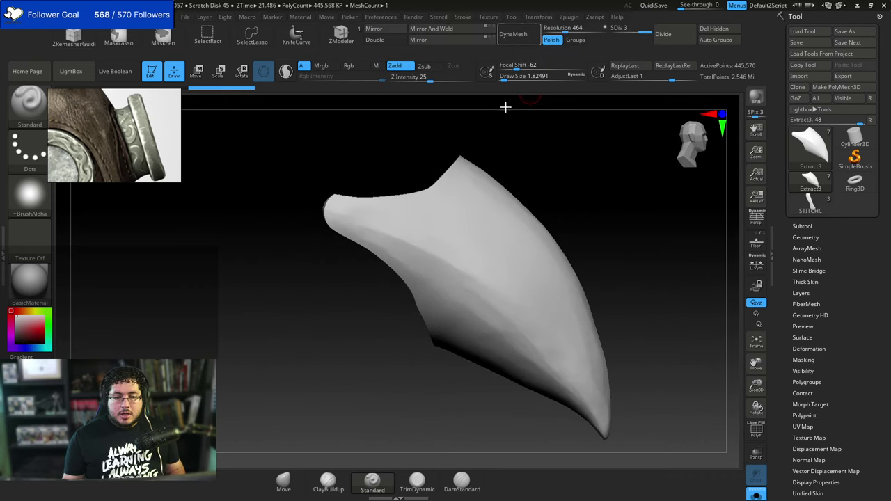
{"action": "left_click_drag", "start_coordinate": [541, 167], "coordinate": [466, 162]}
{"action": "key", "text": "ctrl+z"}
{"action": "left_click", "coordinate": [568, 27]}
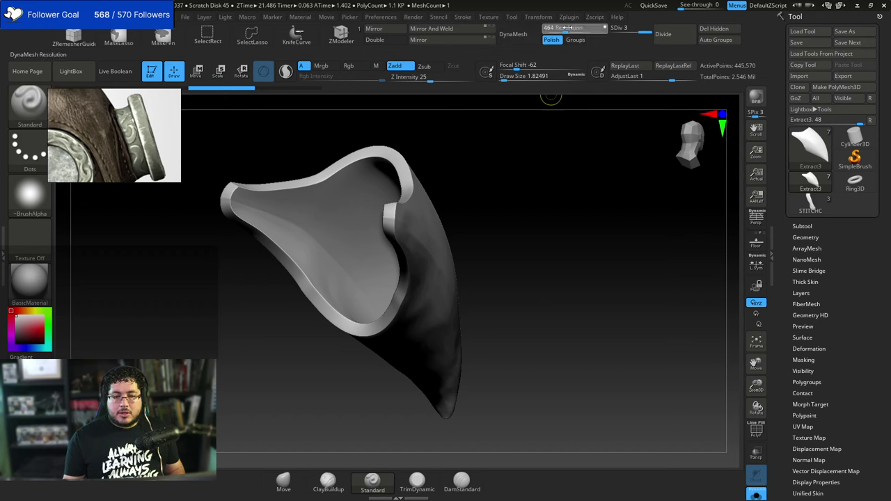
{"action": "left_click", "coordinate": [518, 34]}
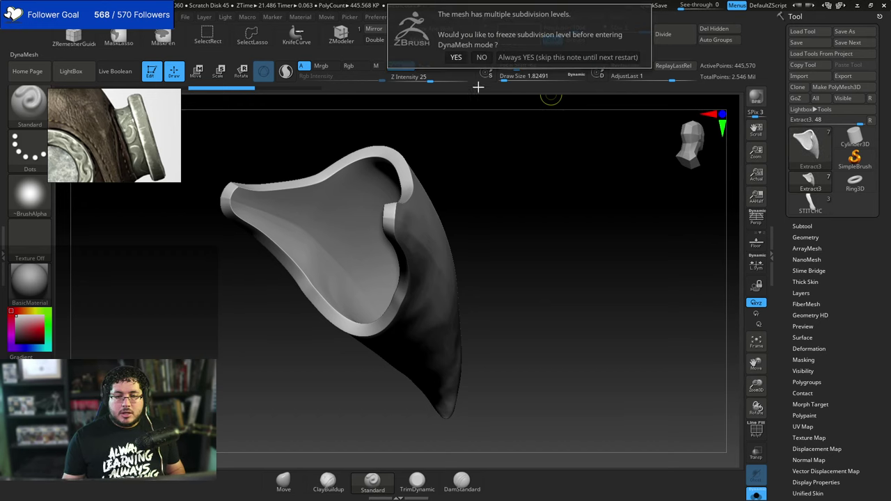
{"action": "left_click_drag", "start_coordinate": [477, 167], "coordinate": [510, 162]}
{"action": "key", "text": "ctrl+z"}
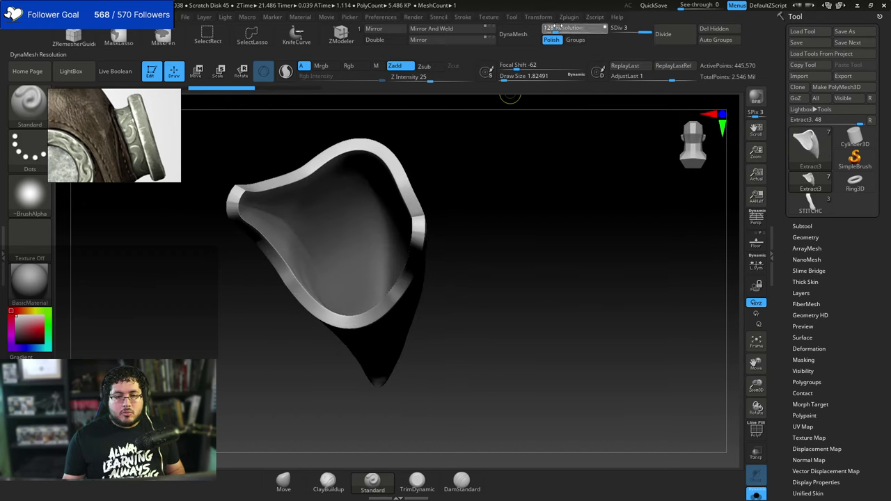
DynaMesh the beak tip at resolution 2432 with Polish enabled, without freezing its subdivision levels.
{"action": "left_click", "coordinate": [512, 34]}
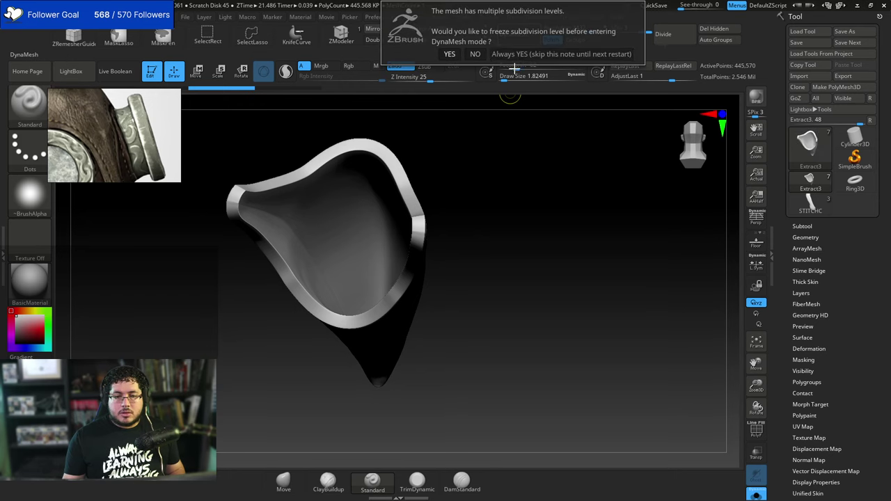
{"action": "left_click", "coordinate": [476, 54]}
{"action": "left_click_drag", "start_coordinate": [477, 152], "coordinate": [538, 171]}
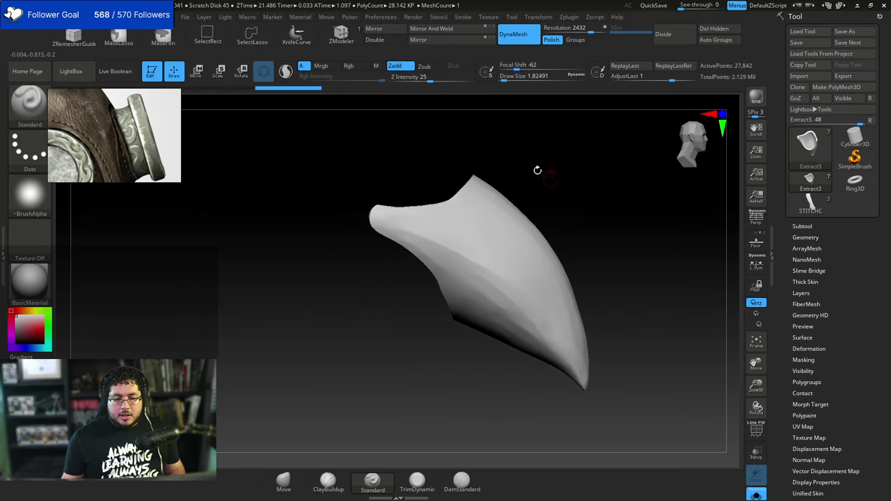
Slice off the beak tip's rounded rear end with a straight vertical KnifeCurve cut and show all subtools again.
{"action": "mouse_move", "coordinate": [365, 180]}
{"action": "left_mouse_down", "text": "alt"}
{"action": "mouse_move", "coordinate": [330, 286]}
{"action": "mouse_move", "coordinate": [294, 114]}
{"action": "mouse_move", "coordinate": [303, 115]}
{"action": "left_mouse_up", "text": "alt"}
{"action": "left_click", "coordinate": [296, 36], "text": "ctrl+shift"}
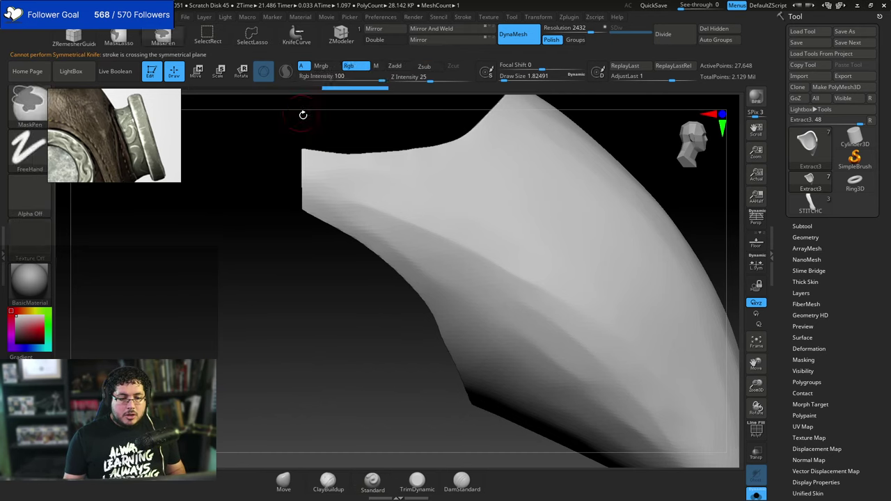
{"action": "left_click_drag", "start_coordinate": [344, 314], "coordinate": [307, 301], "text": "alt"}
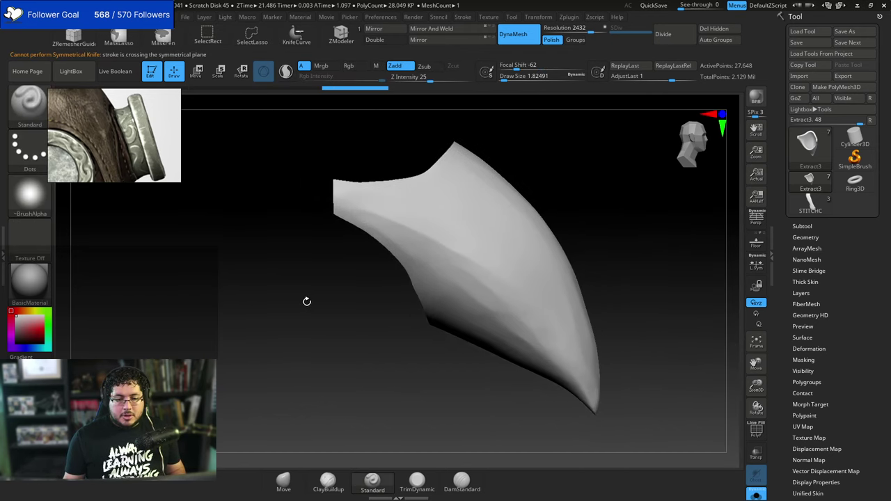
{"action": "left_click", "coordinate": [753, 497]}
{"action": "left_click_drag", "start_coordinate": [693, 415], "coordinate": [531, 202]}
{"action": "left_click_drag", "start_coordinate": [543, 169], "coordinate": [496, 184]}
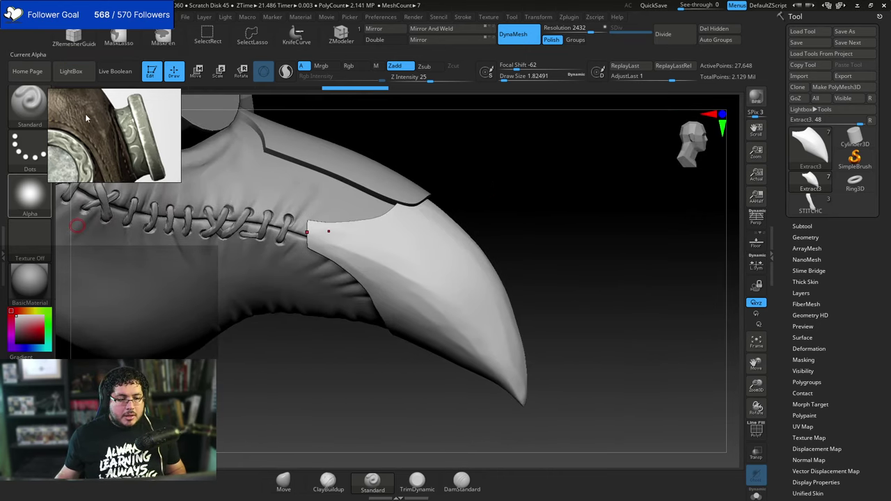
Following the beak reference image, mask a circular spot near the beak tip's upper rear at draw size about 4.3 and invert the mask.
{"action": "scroll", "coordinate": [87, 119], "scroll_direction": "down", "scroll_amount": 5}
{"action": "scroll", "coordinate": [127, 140], "scroll_direction": "up", "scroll_amount": 6}
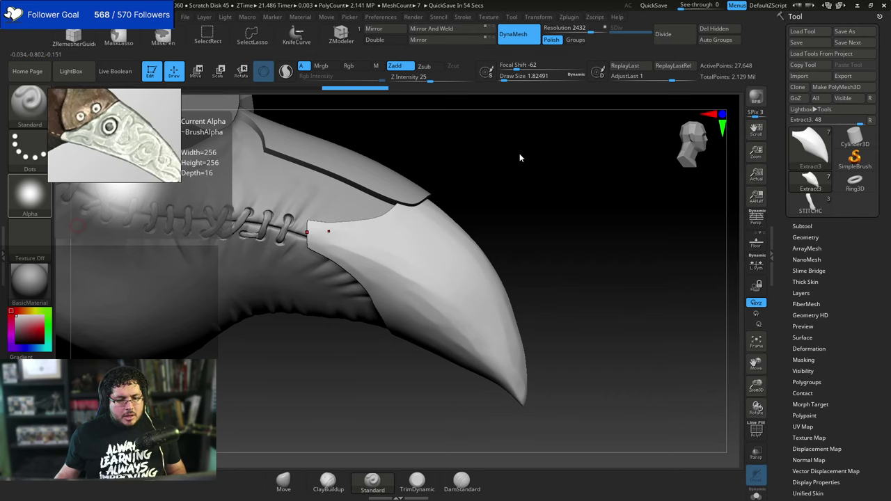
{"action": "left_click_drag", "start_coordinate": [508, 193], "coordinate": [407, 229]}
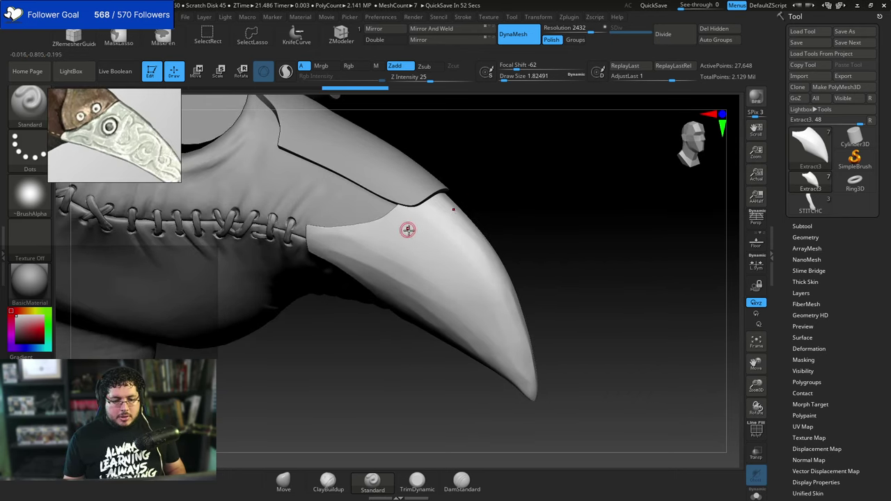
{"action": "key", "text": "ctrl"}
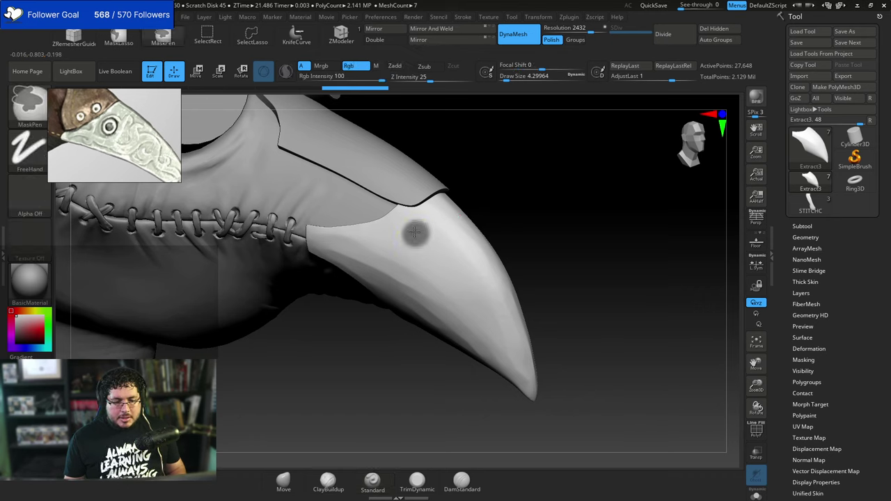
{"action": "mouse_move", "coordinate": [513, 199]}
{"action": "left_mouse_down"}
{"action": "mouse_move", "coordinate": [522, 202]}
{"action": "mouse_move", "coordinate": [519, 182]}
{"action": "left_mouse_up"}
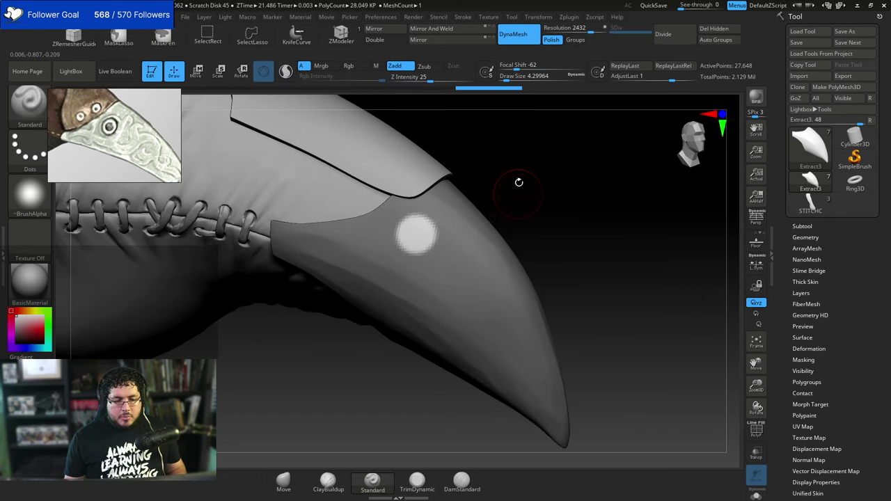
Open the Masking options for the beak tip's inverted circular mask.
{"action": "left_click_drag", "start_coordinate": [839, 487], "coordinate": [831, 189]}
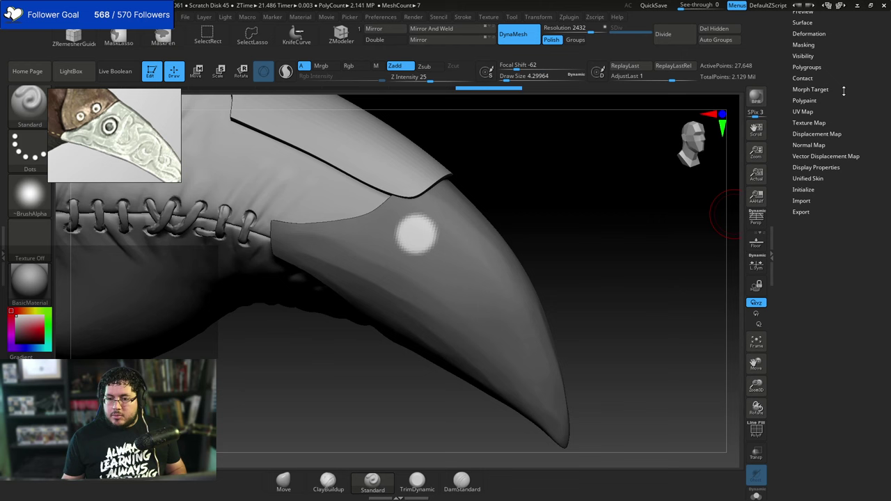
{"action": "left_click", "coordinate": [803, 45]}
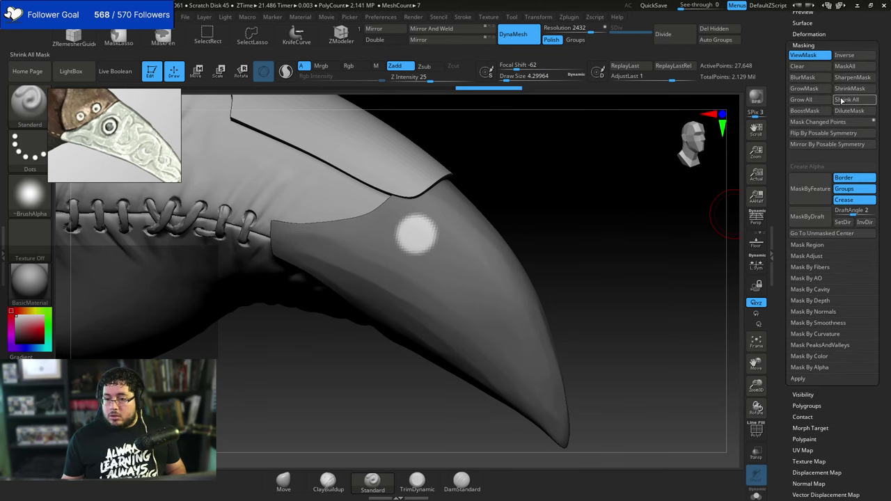
Grow the mask around the circular spot on the beak and display the beak's polygon wireframe.
{"action": "left_click", "coordinate": [793, 89]}
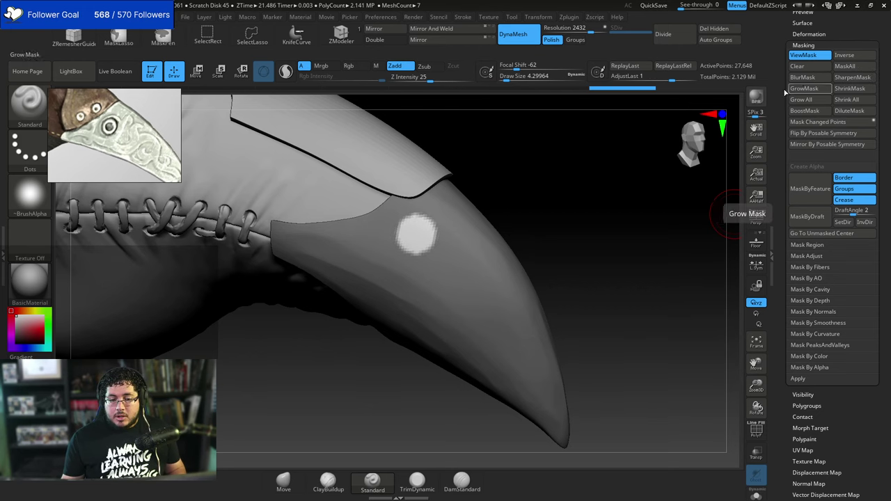
{"action": "mouse_move", "coordinate": [607, 189]}
{"action": "left_mouse_down"}
{"action": "mouse_move", "coordinate": [617, 220]}
{"action": "mouse_move", "coordinate": [612, 213]}
{"action": "left_mouse_up"}
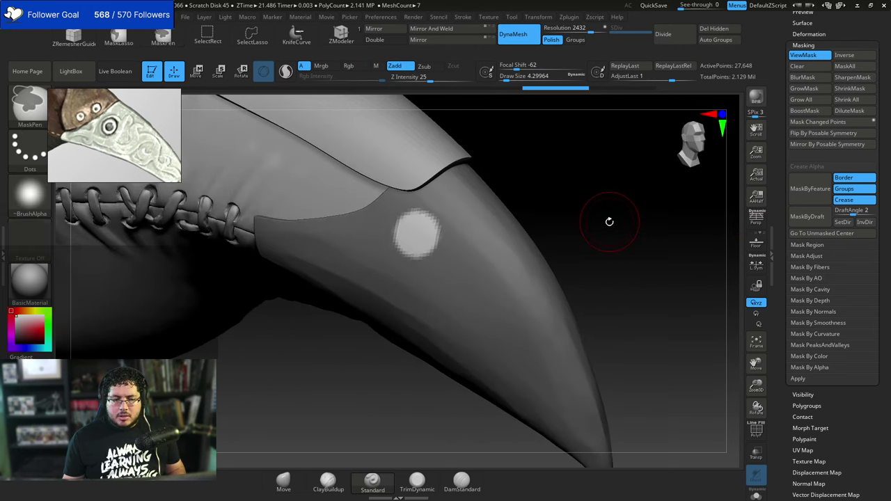
{"action": "key", "text": "ctrl+h"}
{"action": "left_click", "coordinate": [757, 431]}
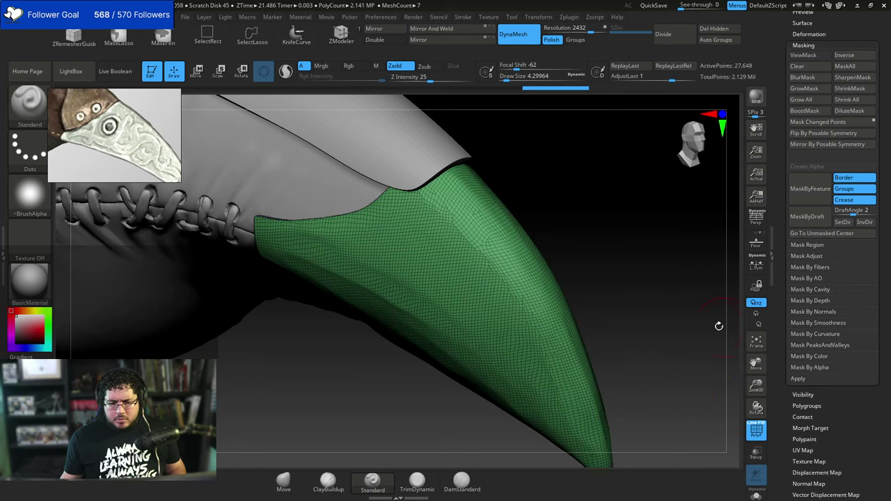
{"action": "key", "text": "ctrl+h"}
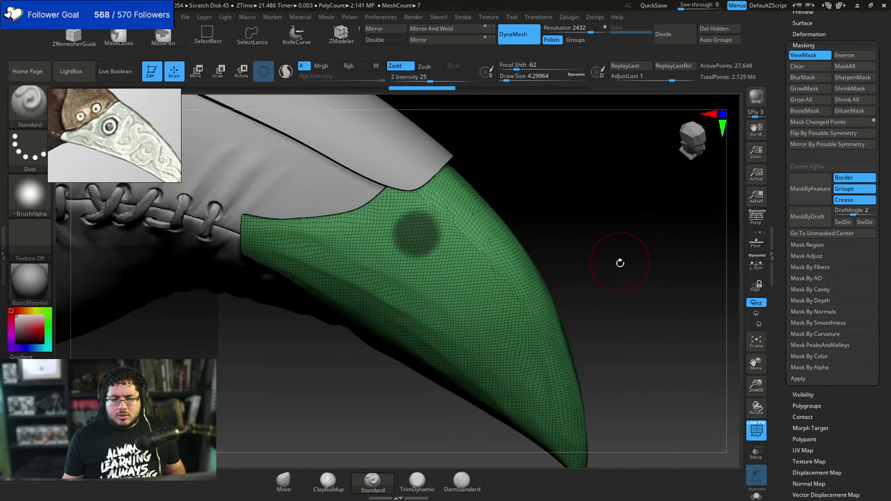
Remesh the beak with DynaMesh at resolution 3296 and raise the resolution setting to 4096.
{"action": "left_click", "coordinate": [598, 32]}
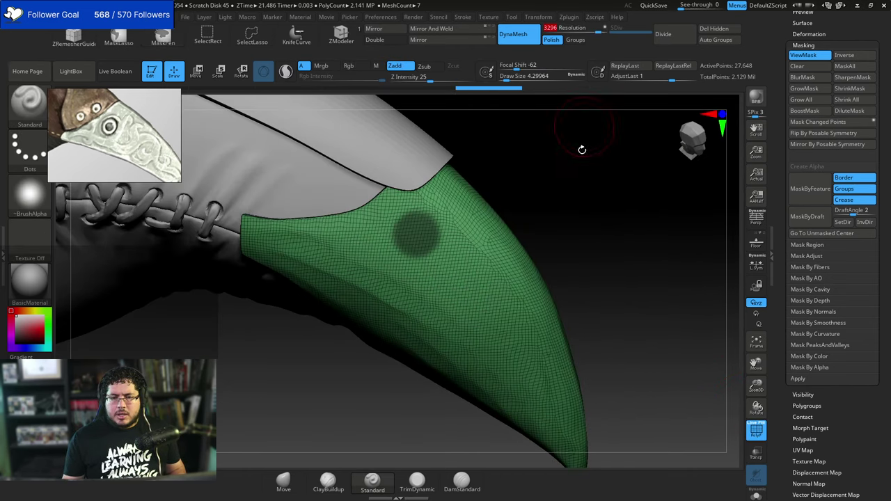
{"action": "mouse_move", "coordinate": [625, 253]}
{"action": "left_mouse_down", "text": "ctrl"}
{"action": "mouse_move", "coordinate": [628, 311]}
{"action": "mouse_move", "coordinate": [636, 267]}
{"action": "left_mouse_up", "text": "ctrl"}
{"action": "left_click", "coordinate": [602, 29]}
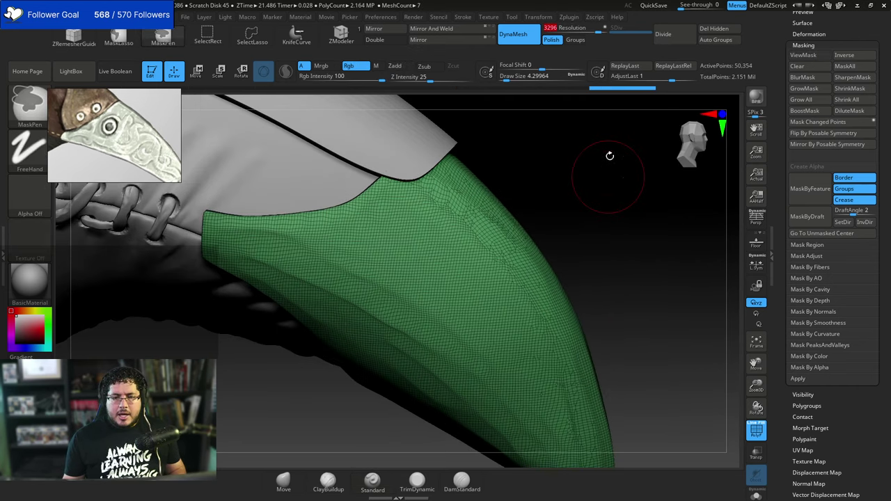
{"action": "left_click_drag", "start_coordinate": [599, 32], "coordinate": [609, 32]}
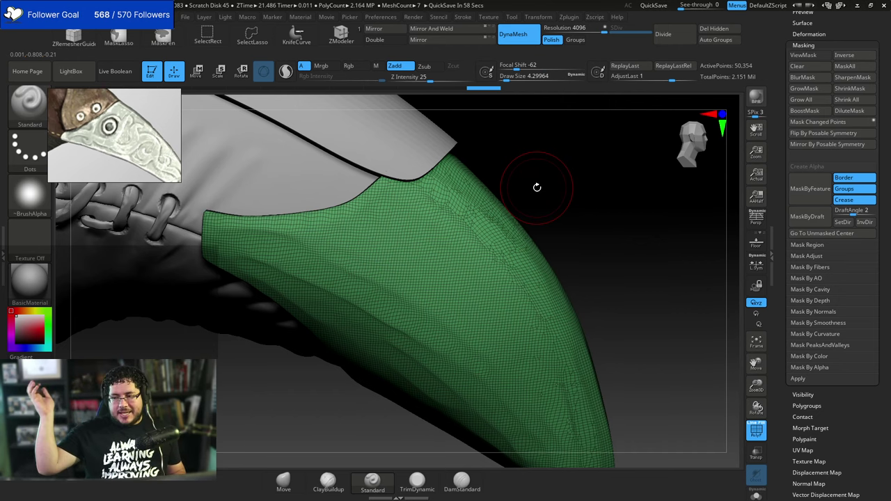
With a draw size of 3.67271, mask everything except a circular spot on the beak's upper side and centre the gizmo on it.
{"action": "left_click_drag", "start_coordinate": [561, 185], "coordinate": [549, 183]}
{"action": "key", "text": "space"}
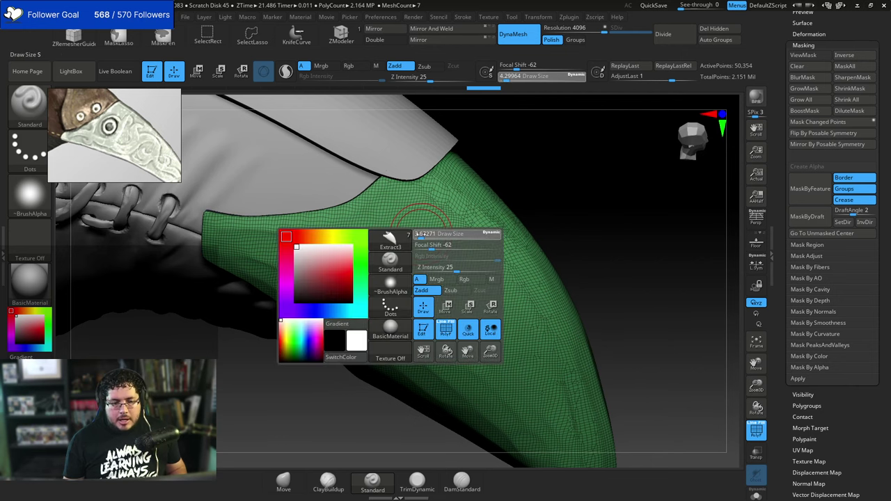
{"action": "left_click_drag", "start_coordinate": [435, 266], "coordinate": [430, 267]}
{"action": "left_click", "coordinate": [416, 224], "text": "ctrl"}
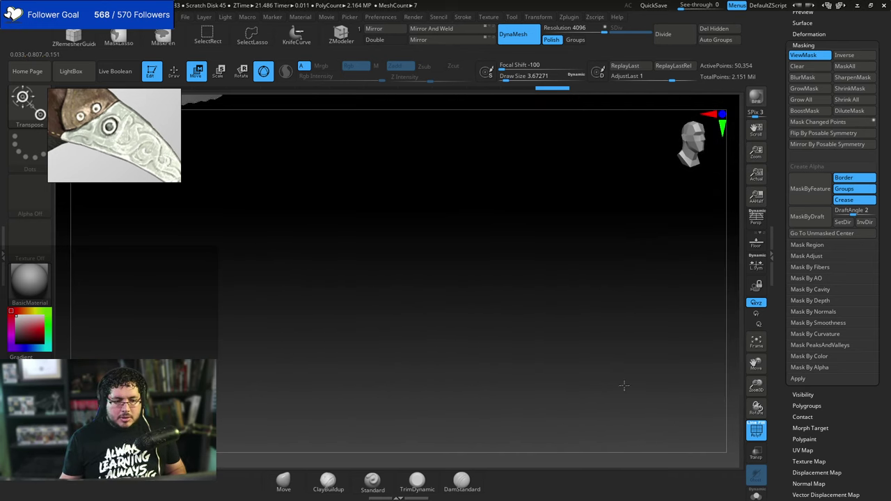
{"action": "key", "text": "f"}
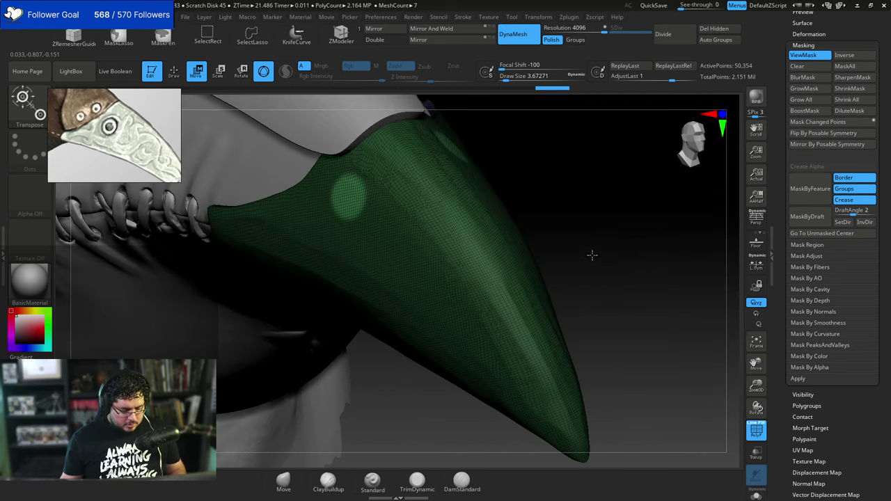
{"action": "left_click", "coordinate": [348, 196]}
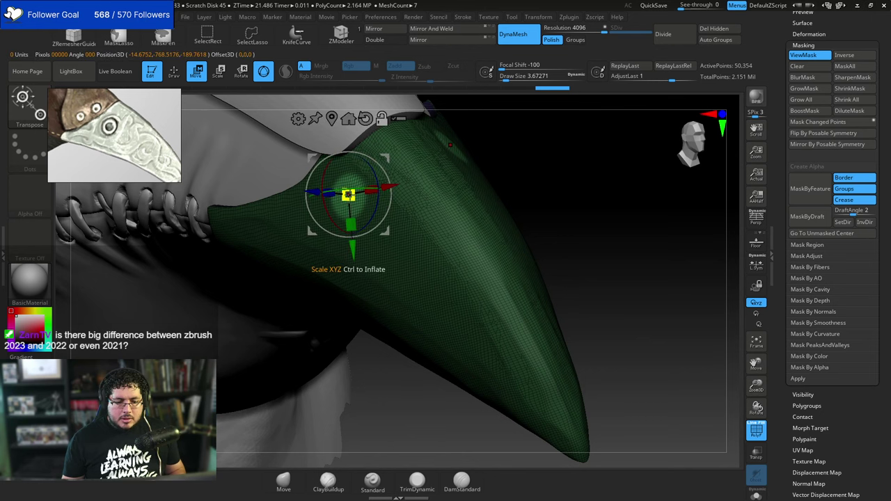
Push the unmasked circular spot inward to form a round recess in the side of the beak.
{"action": "left_click_drag", "start_coordinate": [314, 192], "coordinate": [317, 193]}
{"action": "key", "text": "q"}
{"action": "left_click_drag", "start_coordinate": [587, 195], "coordinate": [599, 209], "text": "ctrl"}
{"action": "mouse_move", "coordinate": [583, 189]}
{"action": "left_mouse_down"}
{"action": "mouse_move", "coordinate": [610, 186]}
{"action": "mouse_move", "coordinate": [614, 195]}
{"action": "mouse_move", "coordinate": [592, 204]}
{"action": "mouse_move", "coordinate": [584, 218]}
{"action": "mouse_move", "coordinate": [594, 218]}
{"action": "left_mouse_up"}
{"action": "key", "text": "ctrl+z"}
{"action": "key", "text": "w"}
{"action": "left_click_drag", "start_coordinate": [395, 200], "coordinate": [395, 199]}
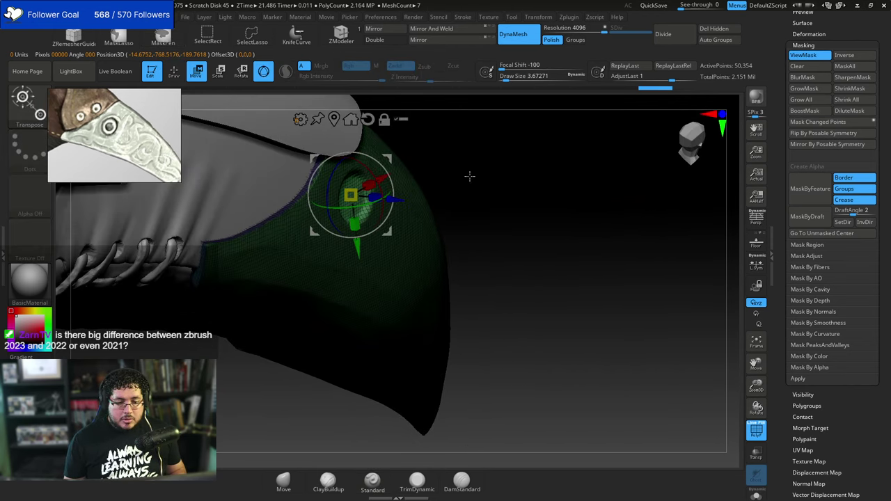
Clear the mask, remesh the recessed beak with DynaMesh, and hide the wireframe.
{"action": "left_click_drag", "start_coordinate": [491, 217], "coordinate": [491, 223], "text": "ctrl"}
{"action": "left_click_drag", "start_coordinate": [517, 204], "coordinate": [529, 219], "text": "ctrl"}
{"action": "mouse_move", "coordinate": [517, 205]}
{"action": "left_mouse_down"}
{"action": "mouse_move", "coordinate": [507, 193]}
{"action": "mouse_move", "coordinate": [537, 195]}
{"action": "mouse_move", "coordinate": [537, 183]}
{"action": "left_mouse_up"}
{"action": "key", "text": "q"}
{"action": "left_click", "coordinate": [750, 432]}
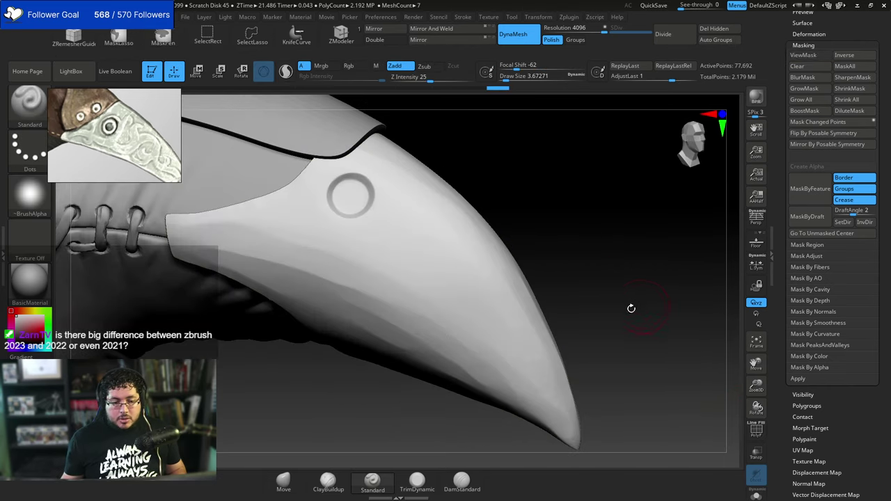
With a draw size of 1.13198, isolate a smaller circle inside the recess by masking and pull it outward as a stud.
{"action": "mouse_move", "coordinate": [630, 309]}
{"action": "left_mouse_down"}
{"action": "mouse_move", "coordinate": [589, 285]}
{"action": "mouse_move", "coordinate": [587, 258]}
{"action": "mouse_move", "coordinate": [602, 259]}
{"action": "mouse_move", "coordinate": [609, 320]}
{"action": "mouse_move", "coordinate": [602, 250]}
{"action": "mouse_move", "coordinate": [606, 296]}
{"action": "left_mouse_up"}
{"action": "key", "text": "space"}
{"action": "mouse_move", "coordinate": [351, 201]}
{"action": "left_mouse_down"}
{"action": "mouse_move", "coordinate": [345, 193]}
{"action": "mouse_move", "coordinate": [352, 200]}
{"action": "left_mouse_up"}
{"action": "mouse_move", "coordinate": [587, 161]}
{"action": "left_mouse_down"}
{"action": "mouse_move", "coordinate": [598, 167]}
{"action": "mouse_move", "coordinate": [518, 185]}
{"action": "left_mouse_up"}
{"action": "left_click", "coordinate": [601, 168], "text": "ctrl"}
{"action": "key", "text": "w"}
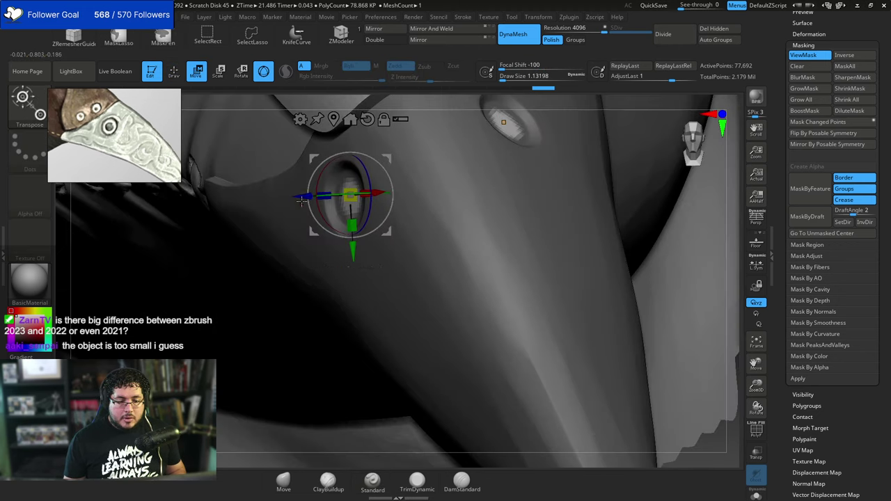
{"action": "left_click_drag", "start_coordinate": [303, 199], "coordinate": [292, 198]}
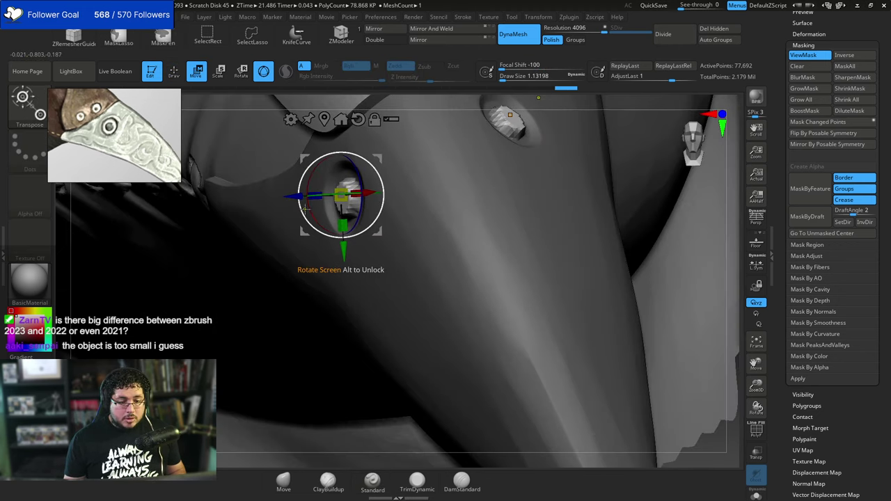
Clear the mask around the raised stud, remesh the beak with DynaMesh, and return to draw mode.
{"action": "left_click_drag", "start_coordinate": [647, 250], "coordinate": [720, 297], "text": "ctrl"}
{"action": "right_click_drag", "start_coordinate": [721, 297], "coordinate": [718, 214], "text": "ctrl"}
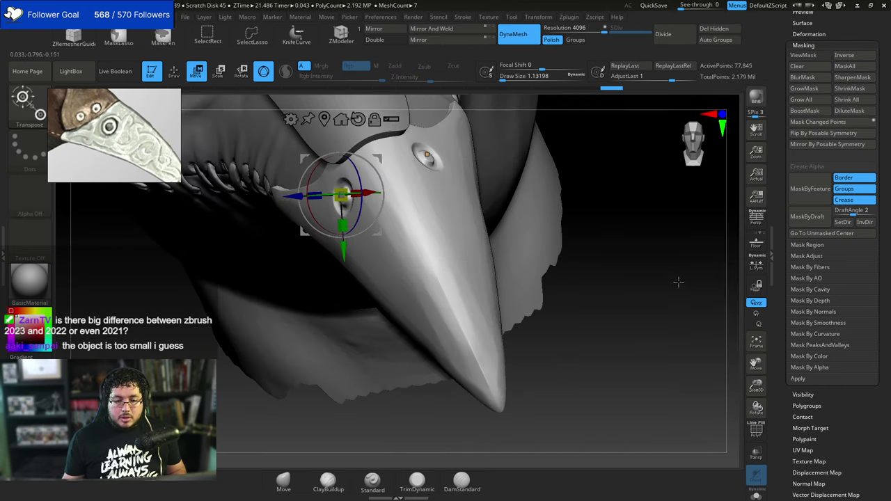
{"action": "right_click_drag", "start_coordinate": [619, 276], "coordinate": [676, 262]}
{"action": "key", "text": "q"}
With a draw size of 1.52794, mask a winding scroll line with a curl along the beak's side, starting at the stitched end.
{"action": "mouse_move", "coordinate": [594, 262]}
{"action": "right_mouse_down", "text": "ctrl"}
{"action": "mouse_move", "coordinate": [552, 227]}
{"action": "mouse_move", "coordinate": [523, 251]}
{"action": "right_mouse_up", "text": "ctrl"}
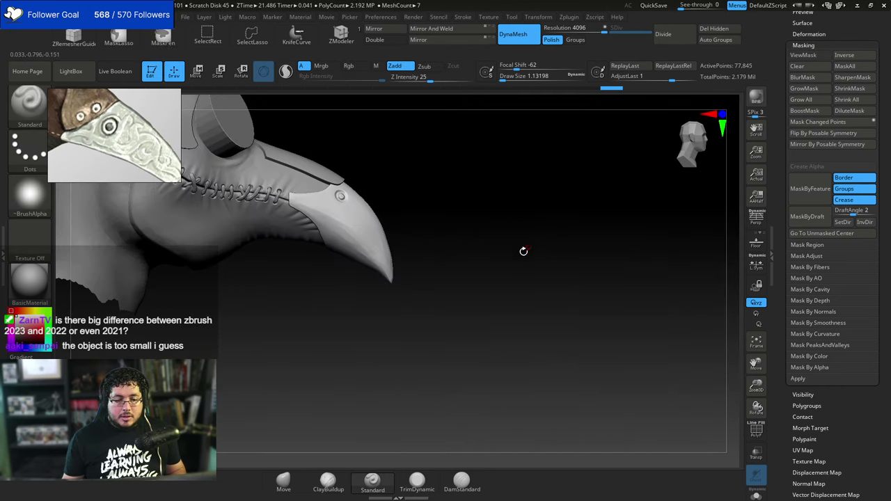
{"action": "left_click_drag", "start_coordinate": [523, 251], "coordinate": [506, 255]}
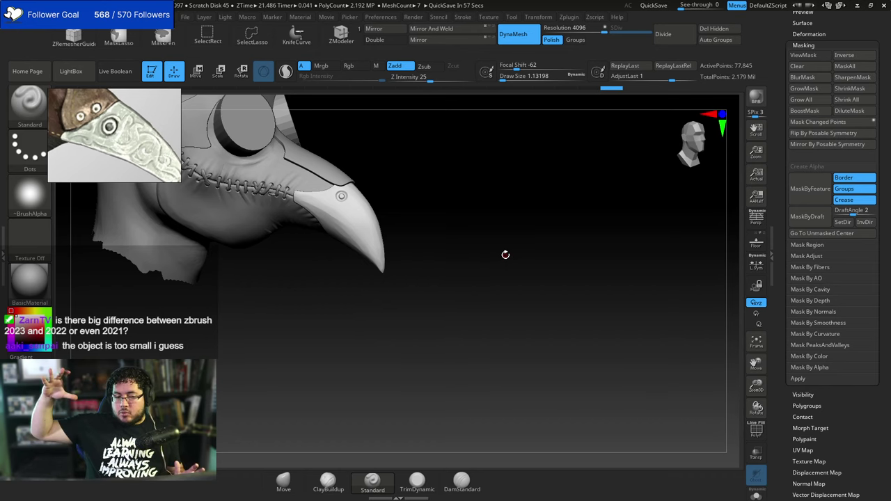
{"action": "left_click_drag", "start_coordinate": [493, 235], "coordinate": [506, 258], "text": "alt"}
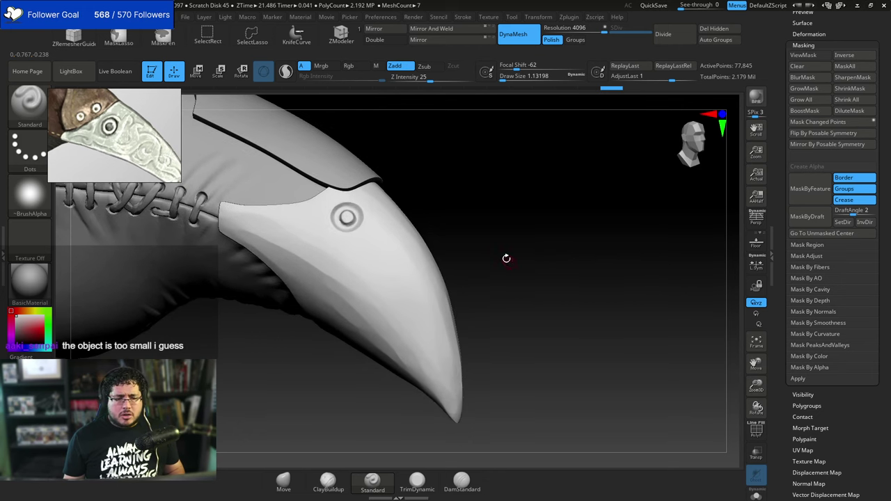
{"action": "mouse_move", "coordinate": [497, 226]}
{"action": "left_mouse_down"}
{"action": "mouse_move", "coordinate": [493, 235]}
{"action": "mouse_move", "coordinate": [444, 194]}
{"action": "mouse_move", "coordinate": [386, 197]}
{"action": "mouse_move", "coordinate": [458, 194]}
{"action": "left_mouse_up"}
{"action": "right_click_drag", "start_coordinate": [458, 194], "coordinate": [469, 201]}
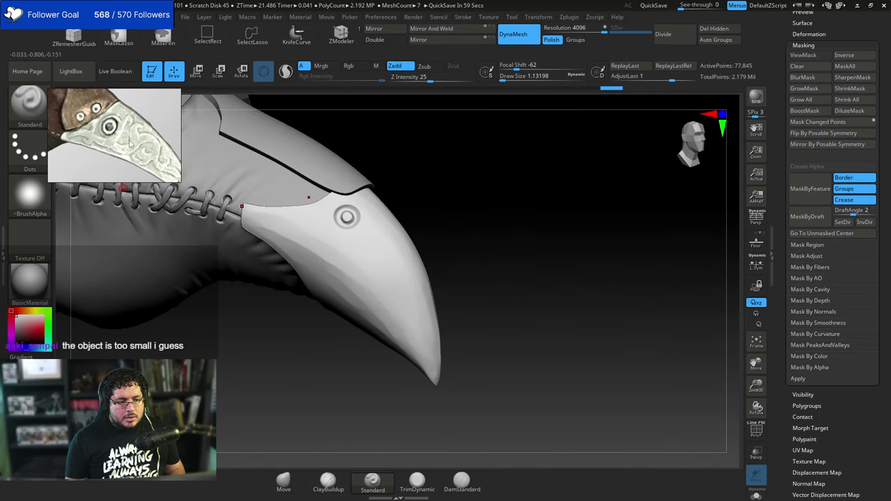
{"action": "left_click_drag", "start_coordinate": [362, 159], "coordinate": [384, 185], "text": "alt"}
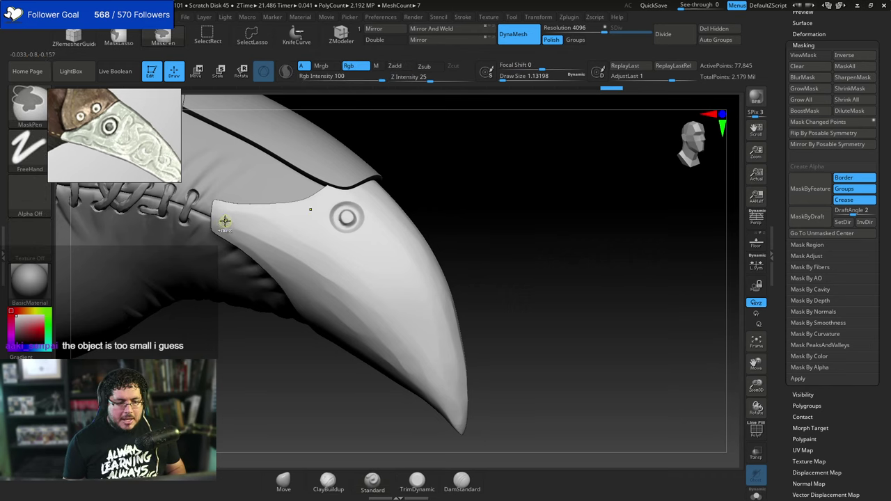
{"action": "key", "text": "ctrl"}
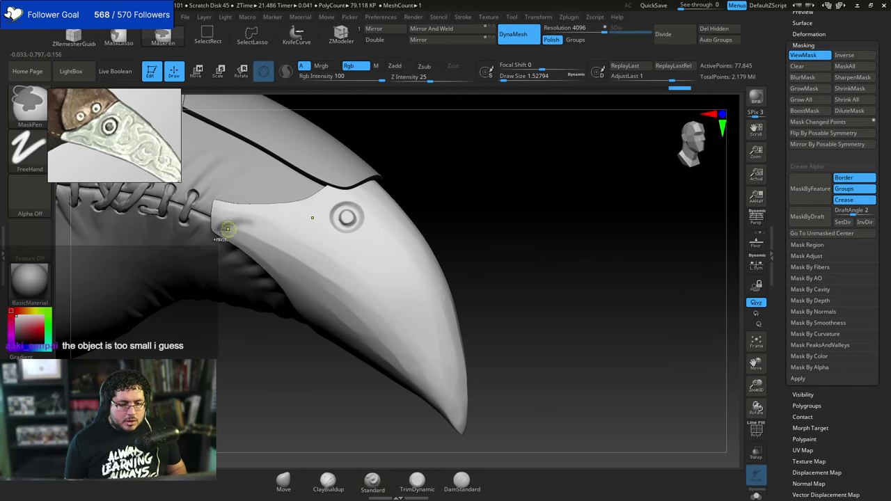
{"action": "mouse_move", "coordinate": [224, 228]}
{"action": "left_mouse_down", "text": "ctrl"}
{"action": "mouse_move", "coordinate": [245, 220]}
{"action": "mouse_move", "coordinate": [259, 240]}
{"action": "mouse_move", "coordinate": [284, 217]}
{"action": "mouse_move", "coordinate": [280, 231]}
{"action": "mouse_move", "coordinate": [314, 271]}
{"action": "mouse_move", "coordinate": [311, 293]}
{"action": "mouse_move", "coordinate": [330, 298]}
{"action": "left_mouse_up", "text": "ctrl"}
Trim the lower end of the scroll mask and extend it into a small pointed hook.
{"action": "left_click_drag", "start_coordinate": [421, 155], "coordinate": [387, 171]}
{"action": "left_click_drag", "start_coordinate": [321, 291], "coordinate": [319, 274], "text": "ctrl+alt"}
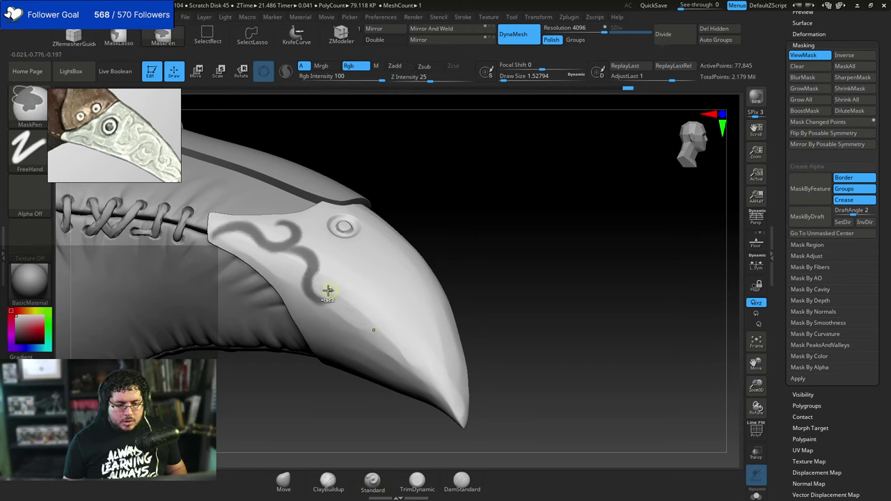
{"action": "left_click_drag", "start_coordinate": [321, 295], "coordinate": [331, 295], "text": "ctrl"}
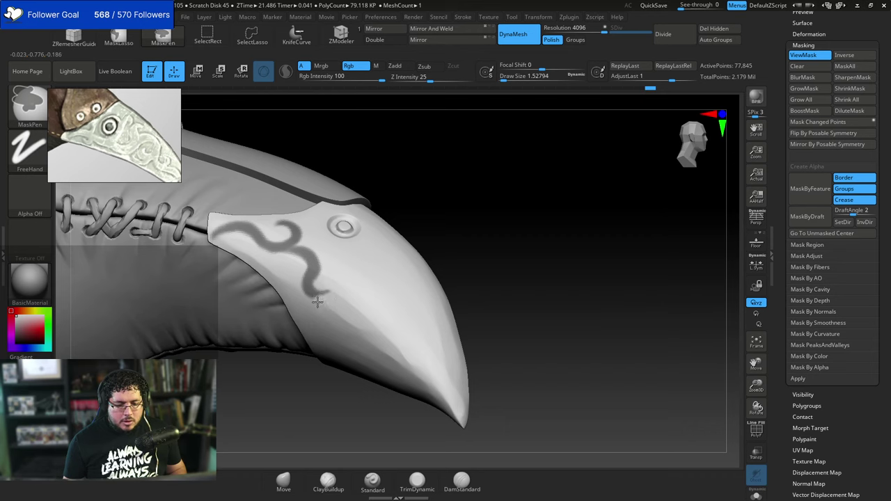
{"action": "left_click_drag", "start_coordinate": [421, 199], "coordinate": [406, 232]}
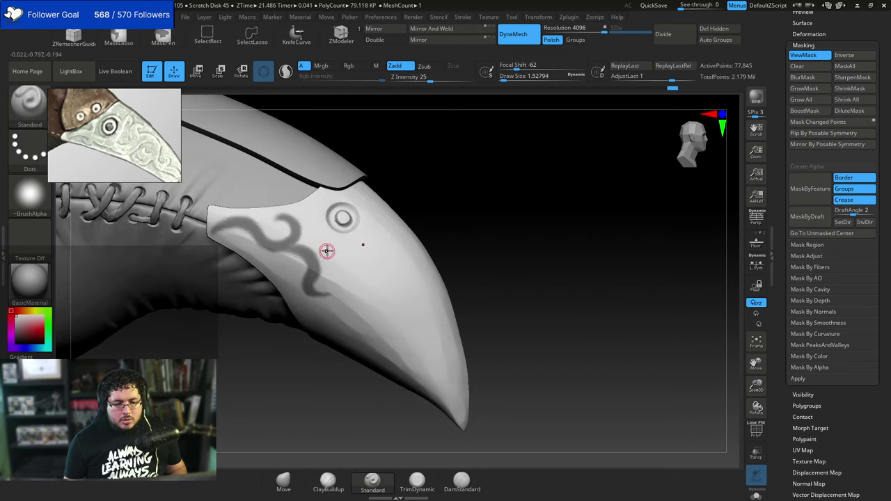
Mask a branch curving beneath the stud toward the beak's ridge and thin its edge with a draw size of 1.29696.
{"action": "mouse_move", "coordinate": [311, 249]}
{"action": "left_mouse_down", "text": "ctrl"}
{"action": "mouse_move", "coordinate": [319, 263]}
{"action": "mouse_move", "coordinate": [324, 249]}
{"action": "mouse_move", "coordinate": [353, 252]}
{"action": "mouse_move", "coordinate": [382, 230]}
{"action": "left_mouse_up", "text": "ctrl"}
{"action": "key", "text": "space"}
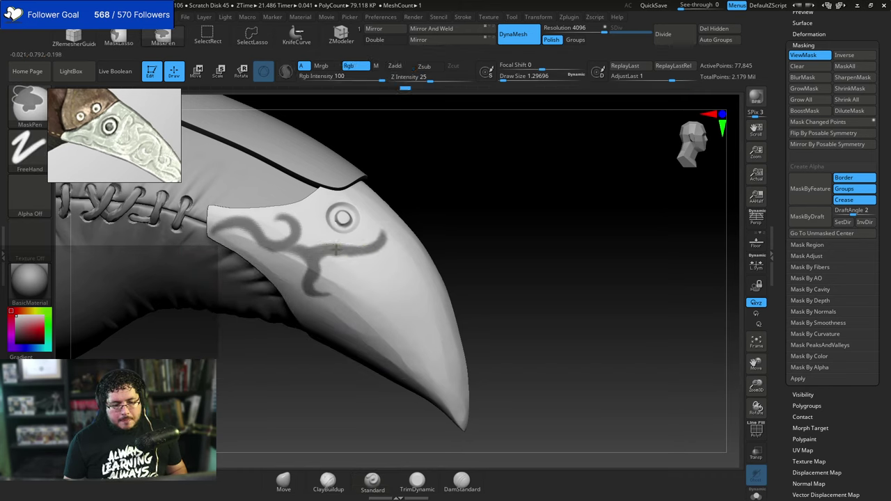
{"action": "left_click_drag", "start_coordinate": [451, 220], "coordinate": [433, 232]}
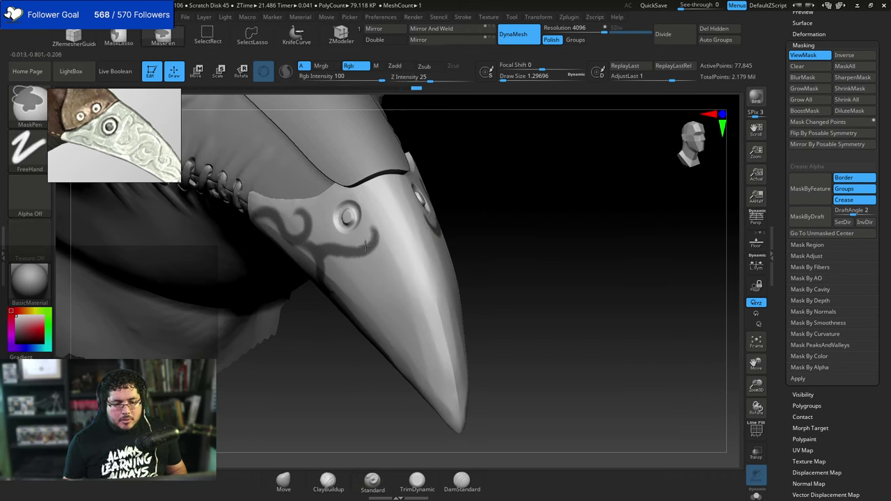
{"action": "left_click_drag", "start_coordinate": [365, 243], "coordinate": [327, 250], "text": "ctrl+alt"}
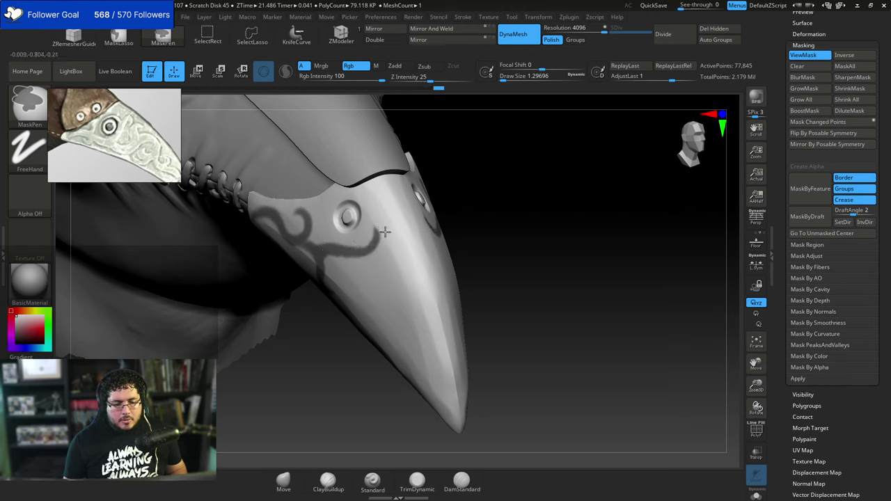
With a draw size of 1.52794, mask a short offshoot on the curl beside the stud and a curved branch descending toward the beak's tip.
{"action": "left_click_drag", "start_coordinate": [428, 147], "coordinate": [450, 144]}
{"action": "left_click_drag", "start_coordinate": [449, 218], "coordinate": [444, 183], "text": "alt"}
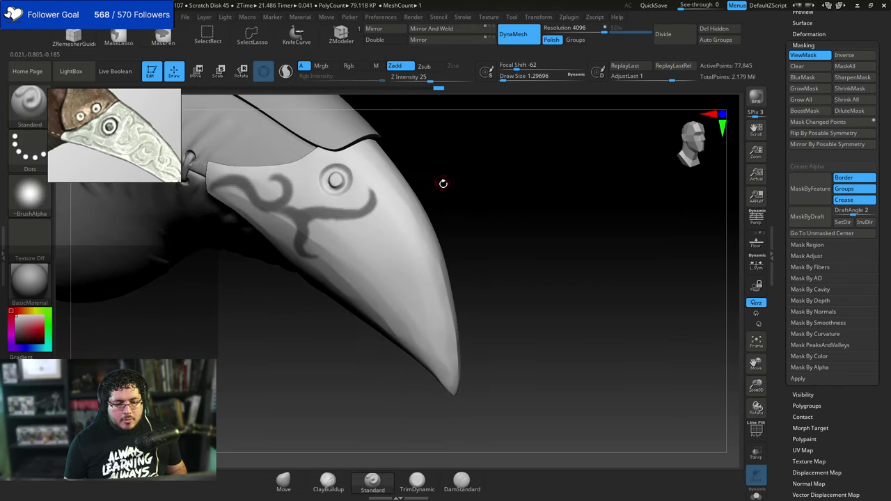
{"action": "key", "text": "space"}
{"action": "left_click", "coordinate": [295, 187], "text": "ctrl"}
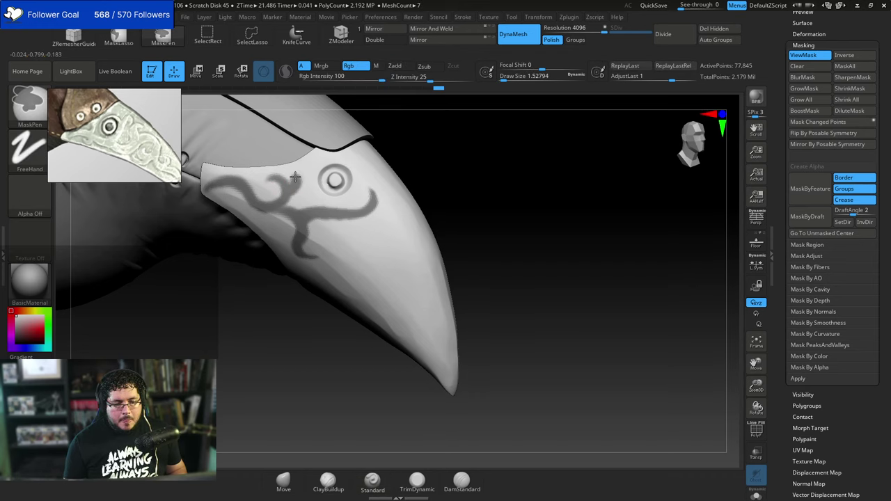
{"action": "key", "text": "space"}
{"action": "key", "text": "ctrl+z"}
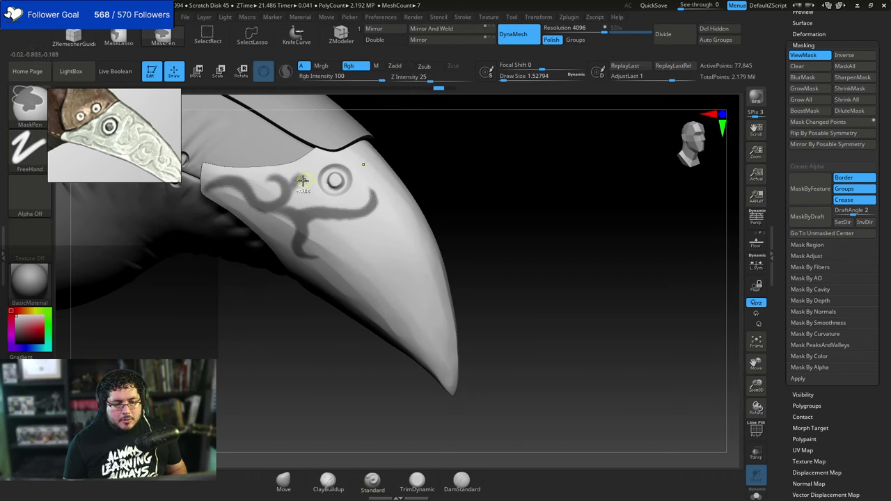
{"action": "left_click_drag", "start_coordinate": [299, 191], "coordinate": [309, 182], "text": "ctrl"}
{"action": "left_click_drag", "start_coordinate": [481, 184], "coordinate": [465, 146], "text": "alt"}
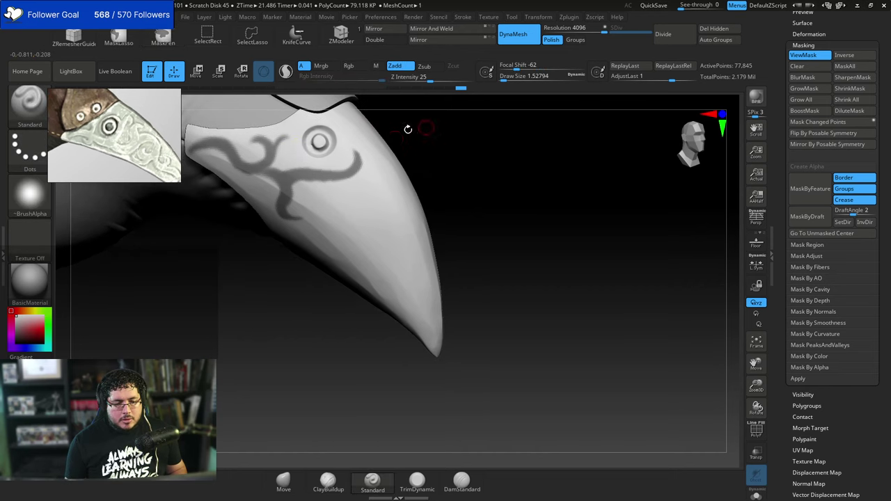
{"action": "mouse_move", "coordinate": [305, 179]}
{"action": "left_mouse_down", "text": "ctrl"}
{"action": "mouse_move", "coordinate": [332, 207]}
{"action": "mouse_move", "coordinate": [317, 218]}
{"action": "left_mouse_up", "text": "ctrl"}
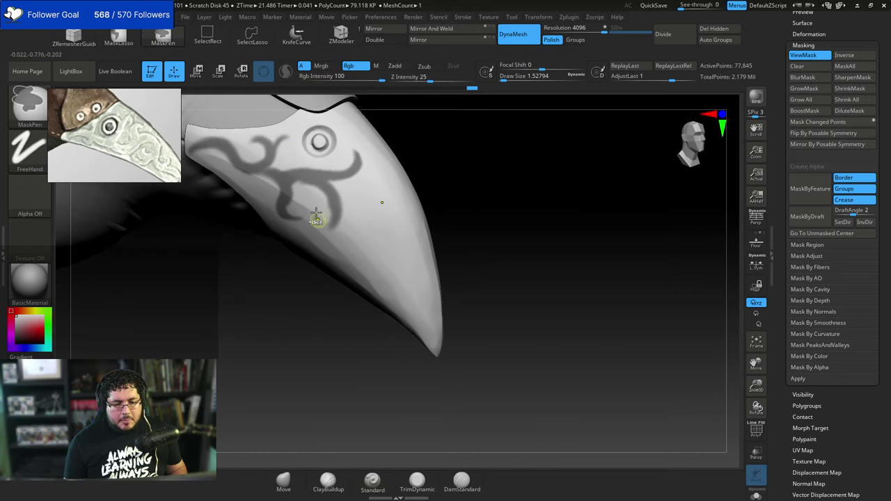
Extend the scroll mask's lower branch into a spiral curl on the beak's side and thicken its stem.
{"action": "left_click_drag", "start_coordinate": [431, 209], "coordinate": [426, 139], "text": "alt"}
{"action": "left_click_drag", "start_coordinate": [466, 164], "coordinate": [375, 199]}
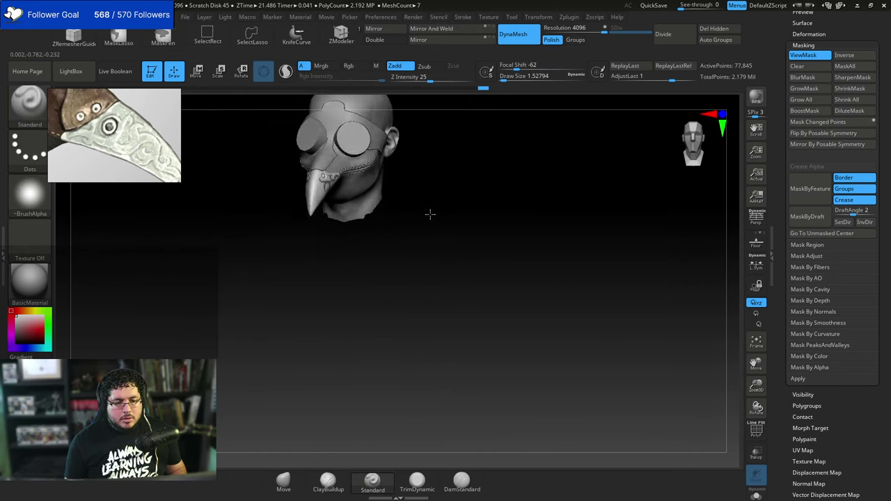
{"action": "left_click_drag", "start_coordinate": [429, 213], "coordinate": [378, 417], "text": "alt"}
{"action": "left_click_drag", "start_coordinate": [378, 306], "coordinate": [382, 296]}
{"action": "key", "text": "ctrl"}
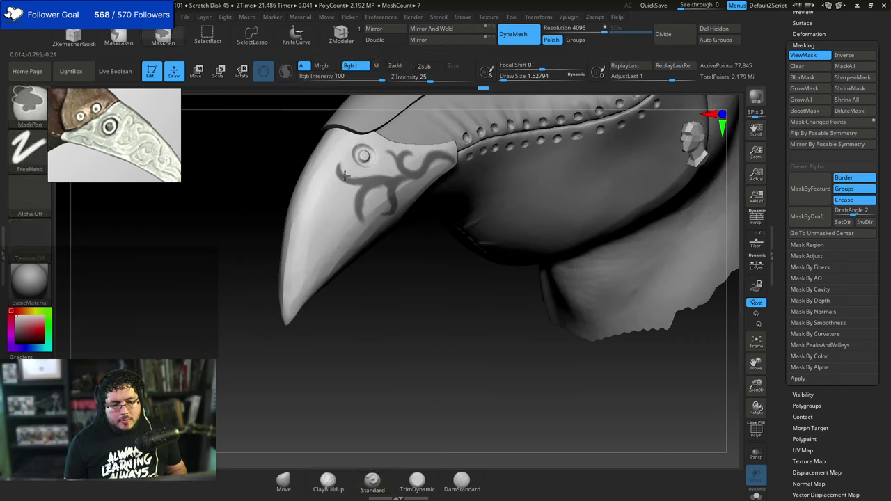
{"action": "mouse_move", "coordinate": [340, 161]}
{"action": "left_mouse_down", "text": "ctrl"}
{"action": "mouse_move", "coordinate": [359, 232]}
{"action": "mouse_move", "coordinate": [326, 232]}
{"action": "mouse_move", "coordinate": [328, 202]}
{"action": "left_mouse_up", "text": "ctrl"}
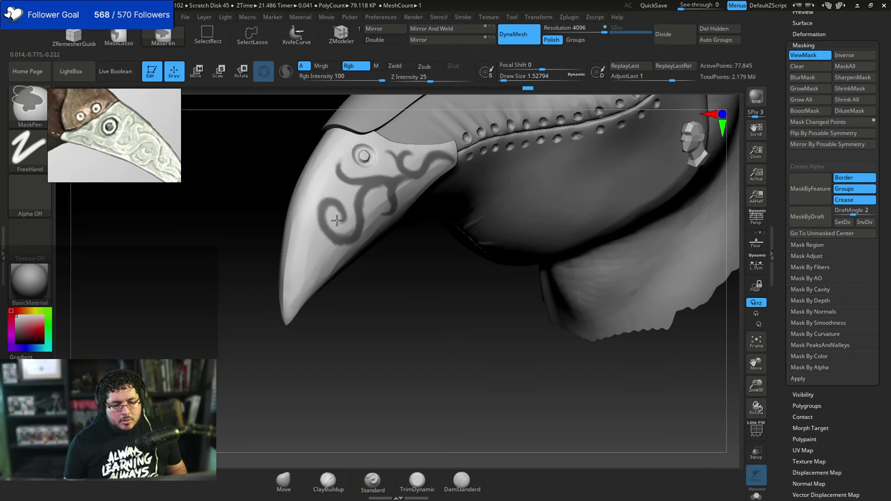
{"action": "right_click_drag", "start_coordinate": [347, 246], "coordinate": [329, 247]}
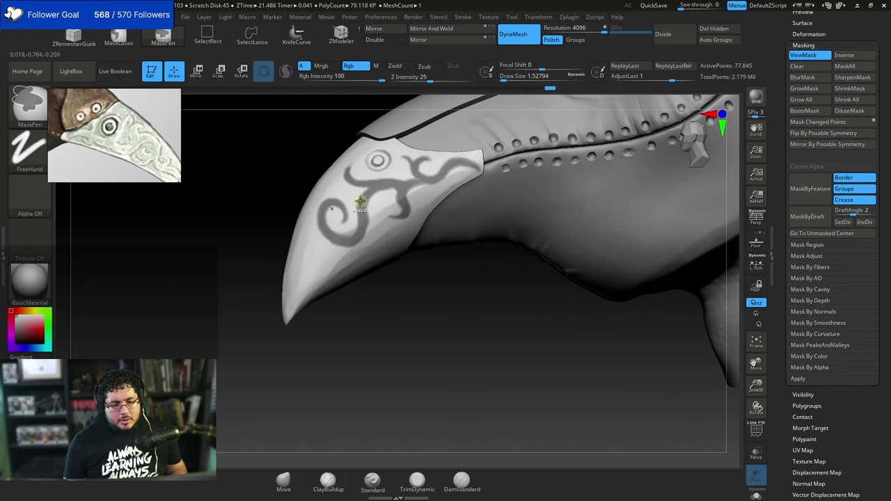
{"action": "left_click_drag", "start_coordinate": [360, 201], "coordinate": [365, 225], "text": "ctrl"}
Mask a wavy tail running from the spiral's outer curve toward the beak's tip.
{"action": "left_click_drag", "start_coordinate": [380, 332], "coordinate": [381, 282]}
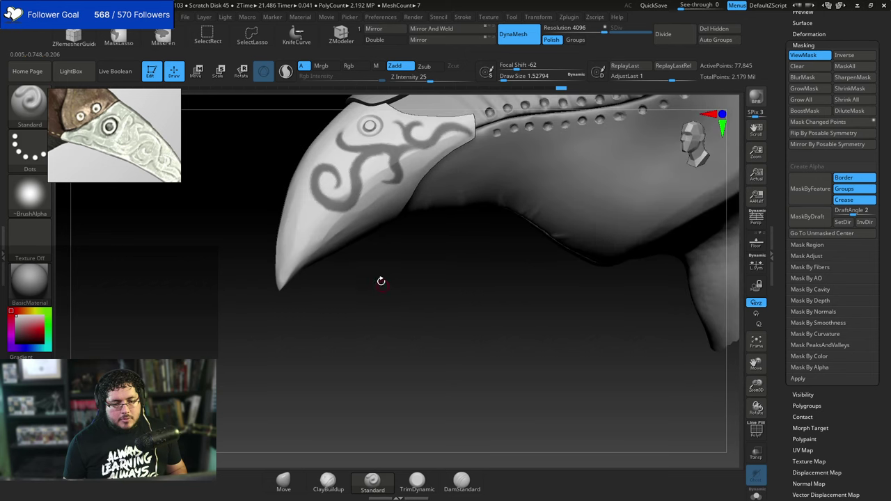
{"action": "left_click_drag", "start_coordinate": [327, 204], "coordinate": [303, 236], "text": "ctrl"}
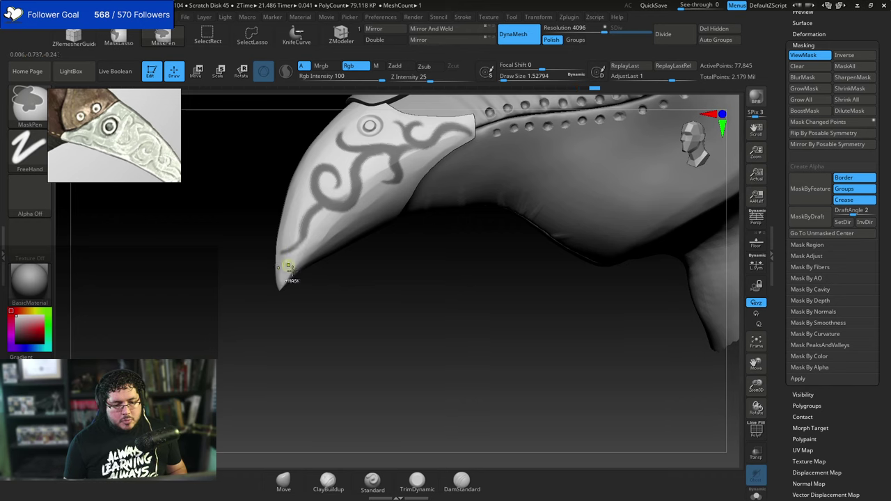
{"action": "mouse_move", "coordinate": [322, 276]}
{"action": "left_mouse_down"}
{"action": "mouse_move", "coordinate": [298, 225]}
{"action": "mouse_move", "coordinate": [299, 238]}
{"action": "left_mouse_up"}
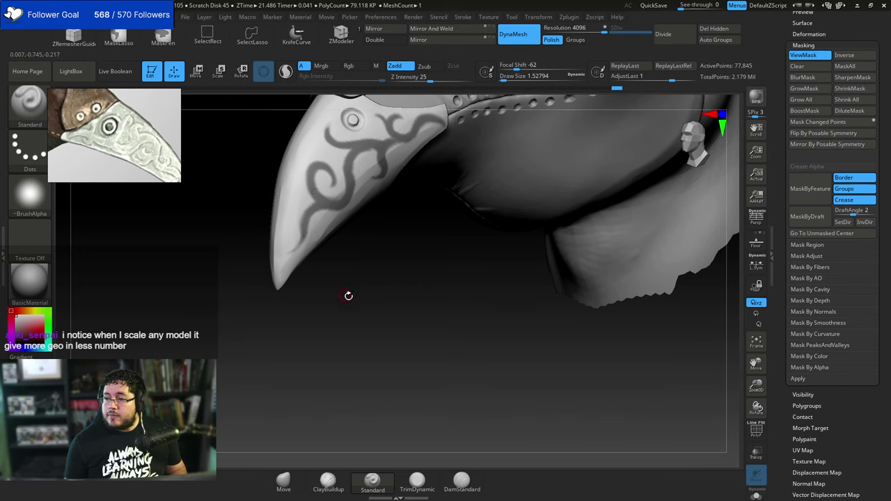
{"action": "left_click_drag", "start_coordinate": [348, 295], "coordinate": [366, 322], "text": "alt"}
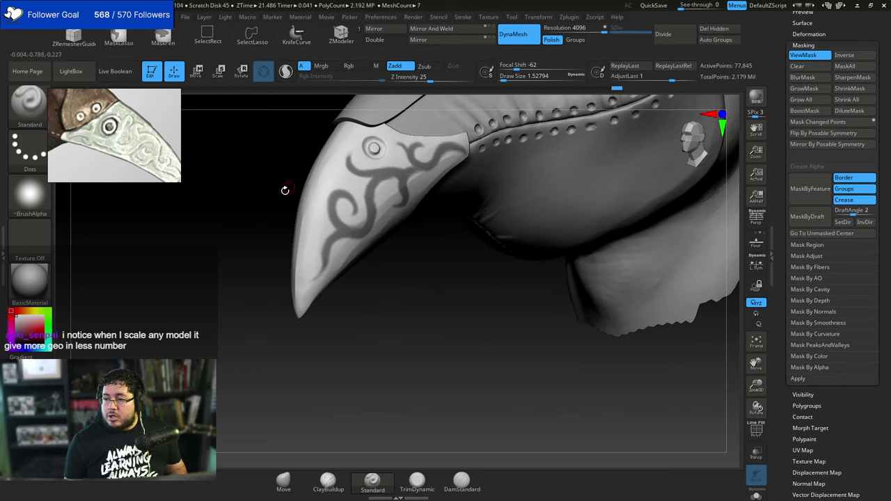
Mask a short pointed offshoot on the tail near the beak's tip and touch up the spiral's stem.
{"action": "key", "text": "space"}
{"action": "left_click_drag", "start_coordinate": [302, 216], "coordinate": [329, 235]}
{"action": "key", "text": "space"}
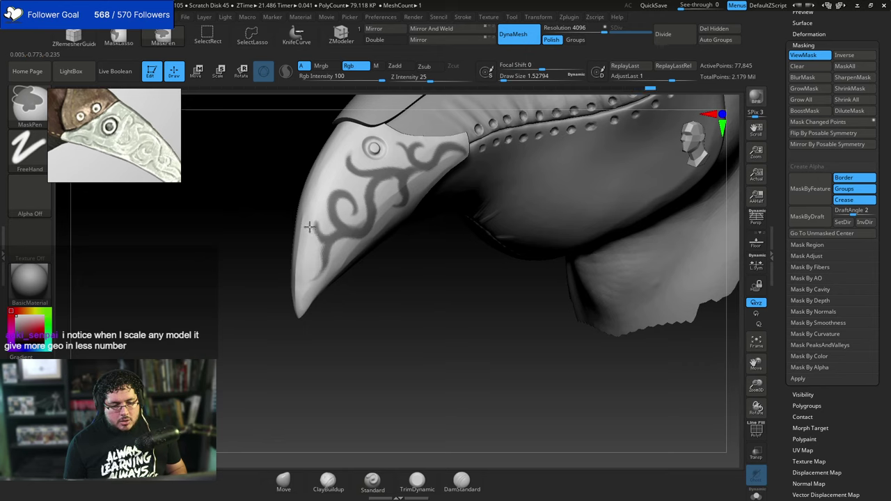
{"action": "mouse_move", "coordinate": [315, 233]}
{"action": "right_mouse_down"}
{"action": "mouse_move", "coordinate": [333, 282]}
{"action": "mouse_move", "coordinate": [288, 264]}
{"action": "right_mouse_up"}
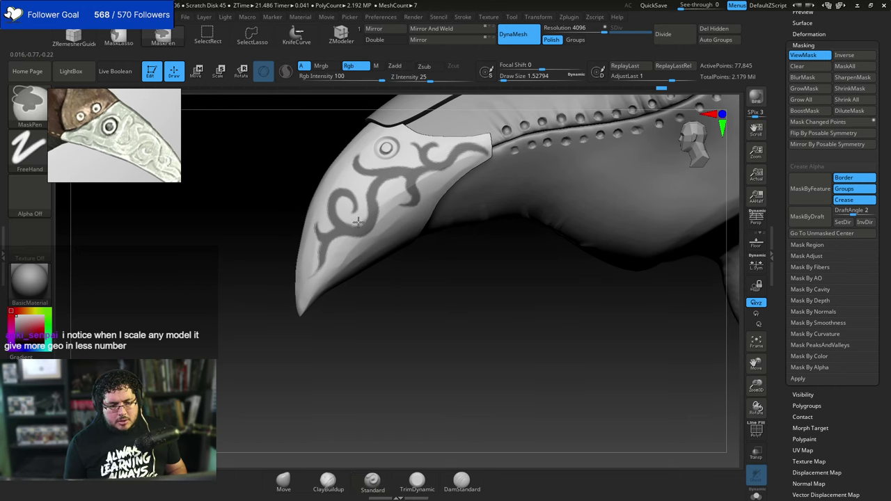
{"action": "left_click_drag", "start_coordinate": [357, 222], "coordinate": [364, 230], "text": "ctrl"}
{"action": "left_click_drag", "start_coordinate": [382, 287], "coordinate": [385, 323]}
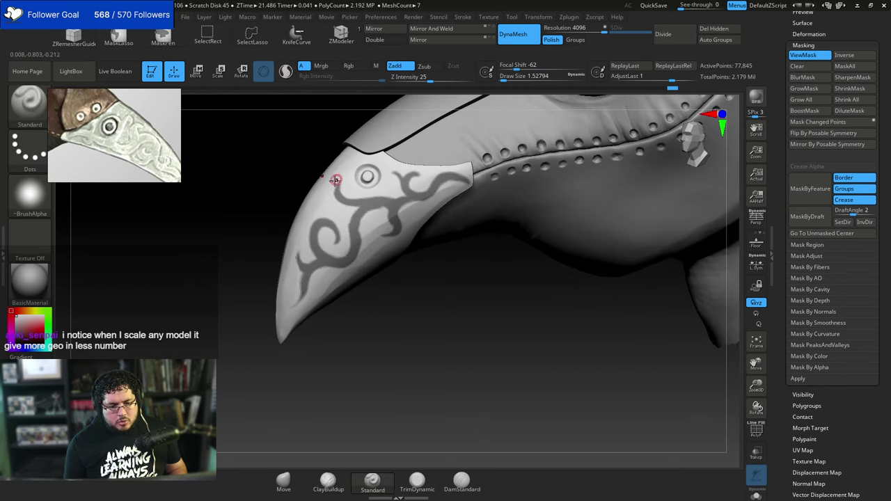
Mask a small pointed offshoot on the branch beneath the stud, reaching toward the beak's ridge.
{"action": "left_click_drag", "start_coordinate": [292, 180], "coordinate": [278, 176]}
{"action": "left_click_drag", "start_coordinate": [332, 187], "coordinate": [341, 218], "text": "ctrl"}
{"action": "mouse_move", "coordinate": [390, 286]}
{"action": "left_mouse_down", "text": "alt"}
{"action": "mouse_move", "coordinate": [376, 279]}
{"action": "mouse_move", "coordinate": [405, 356]}
{"action": "left_mouse_up", "text": "alt"}
{"action": "left_click_drag", "start_coordinate": [271, 201], "coordinate": [283, 209]}
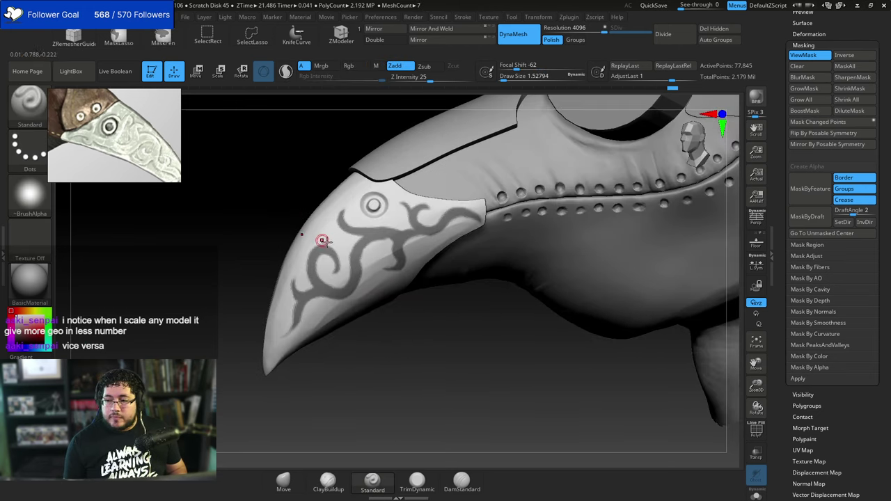
{"action": "key", "text": "ctrl"}
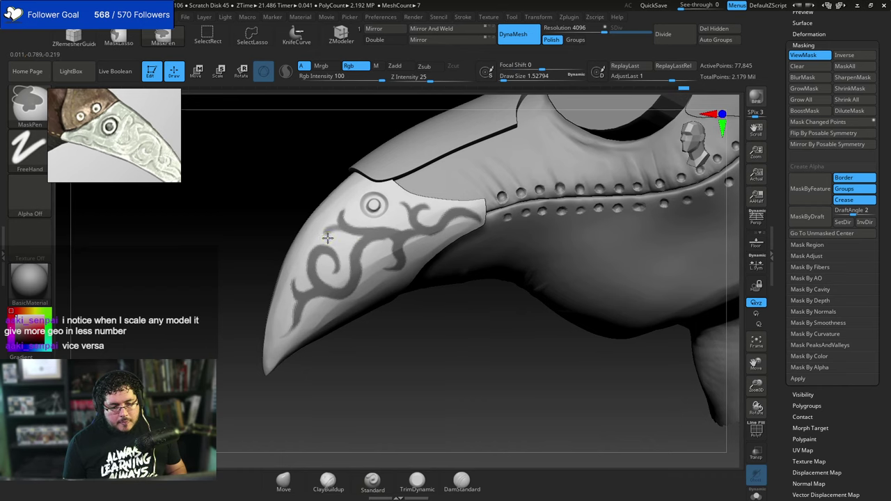
{"action": "left_click_drag", "start_coordinate": [327, 233], "coordinate": [344, 231], "text": "ctrl"}
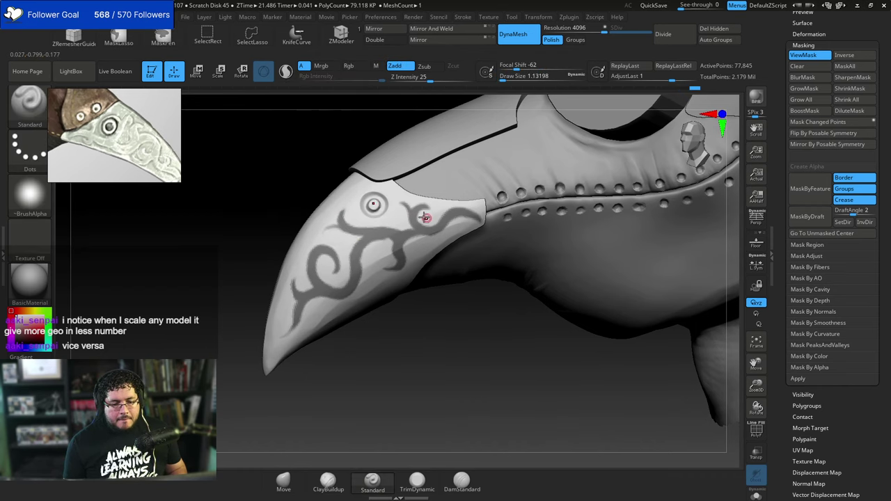
Invert the mask and raise the scrollwork slightly with the Inflate deformation.
{"action": "right_click_drag", "start_coordinate": [442, 307], "coordinate": [417, 313]}
{"action": "left_click_drag", "start_coordinate": [416, 310], "coordinate": [418, 346]}
{"action": "mouse_move", "coordinate": [417, 346]}
{"action": "right_mouse_down"}
{"action": "mouse_move", "coordinate": [464, 237]}
{"action": "mouse_move", "coordinate": [469, 261]}
{"action": "mouse_move", "coordinate": [515, 236]}
{"action": "right_mouse_up"}
{"action": "left_click_drag", "start_coordinate": [880, 369], "coordinate": [857, 282]}
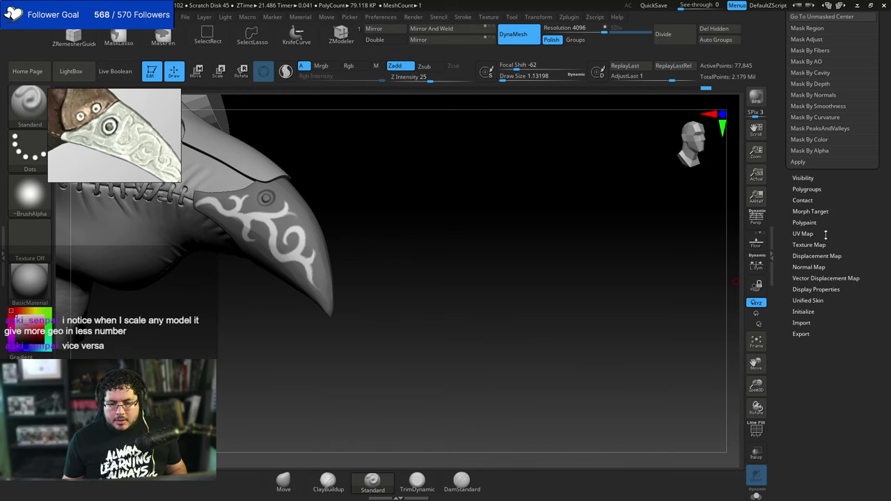
{"action": "scroll", "coordinate": [826, 213], "scroll_direction": "up", "scroll_amount": 2}
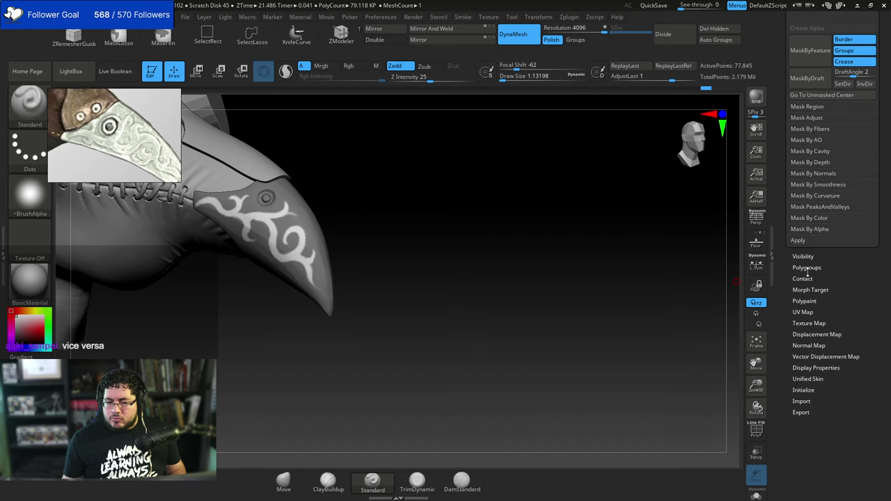
{"action": "scroll", "coordinate": [815, 304], "scroll_direction": "up", "scroll_amount": 5}
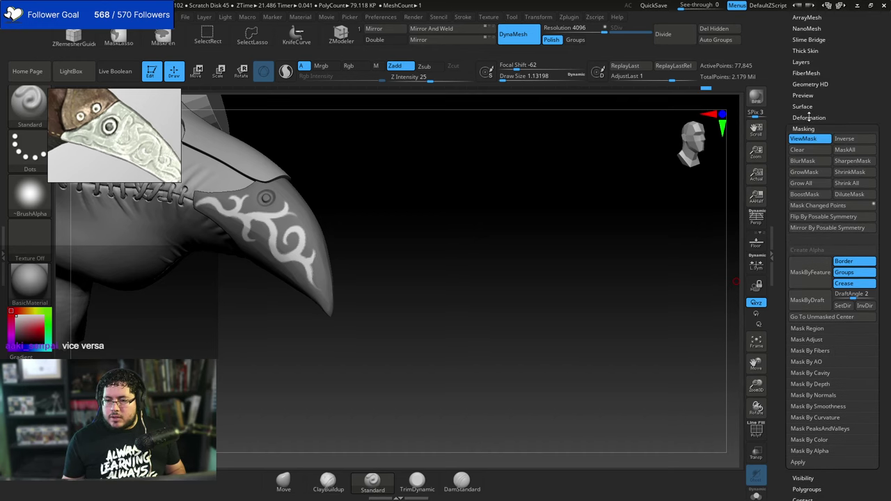
{"action": "left_click", "coordinate": [808, 117]}
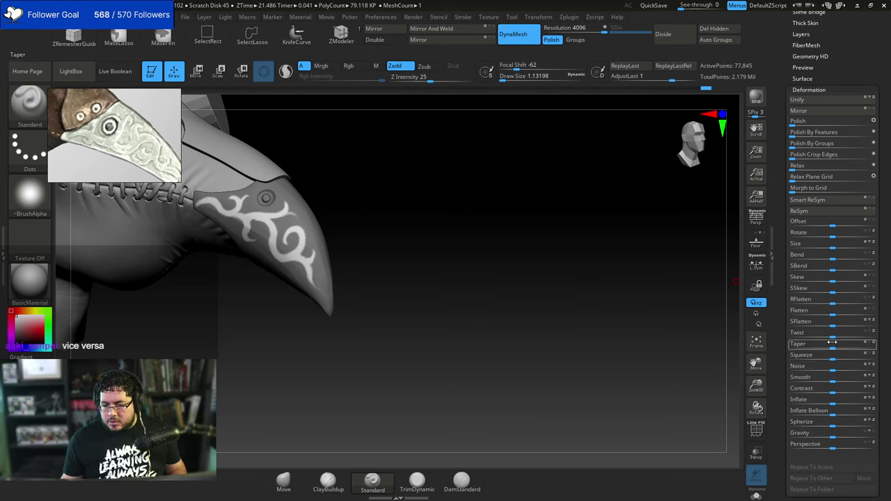
{"action": "left_click_drag", "start_coordinate": [833, 403], "coordinate": [835, 403]}
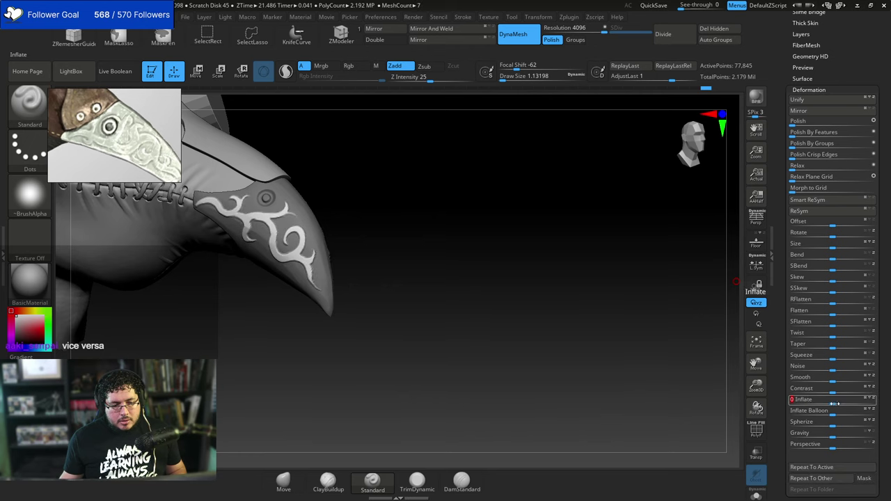
Clear the mask and remesh the beak with DynaMesh.
{"action": "left_click_drag", "start_coordinate": [609, 363], "coordinate": [565, 331]}
{"action": "mouse_move", "coordinate": [511, 271]}
{"action": "left_mouse_down", "text": "ctrl"}
{"action": "mouse_move", "coordinate": [505, 320]}
{"action": "mouse_move", "coordinate": [509, 310]}
{"action": "mouse_move", "coordinate": [495, 334]}
{"action": "mouse_move", "coordinate": [471, 338]}
{"action": "left_mouse_up", "text": "ctrl"}
{"action": "left_click_drag", "start_coordinate": [339, 389], "coordinate": [467, 340]}
{"action": "mouse_move", "coordinate": [518, 317]}
{"action": "left_mouse_down", "text": "alt"}
{"action": "mouse_move", "coordinate": [519, 396]}
{"action": "mouse_move", "coordinate": [506, 320]}
{"action": "mouse_move", "coordinate": [433, 352]}
{"action": "mouse_move", "coordinate": [420, 335]}
{"action": "mouse_move", "coordinate": [427, 383]}
{"action": "mouse_move", "coordinate": [444, 350]}
{"action": "mouse_move", "coordinate": [437, 365]}
{"action": "left_mouse_up", "text": "alt"}
With DamStandard at a draw size of 2.61682, carve a groove below the scrollwork from the beak's tip toward its rear edge.
{"action": "key", "text": "b"}
{"action": "key", "text": "d"}
{"action": "key", "text": "s"}
{"action": "key", "text": "space"}
{"action": "left_click", "coordinate": [371, 313]}
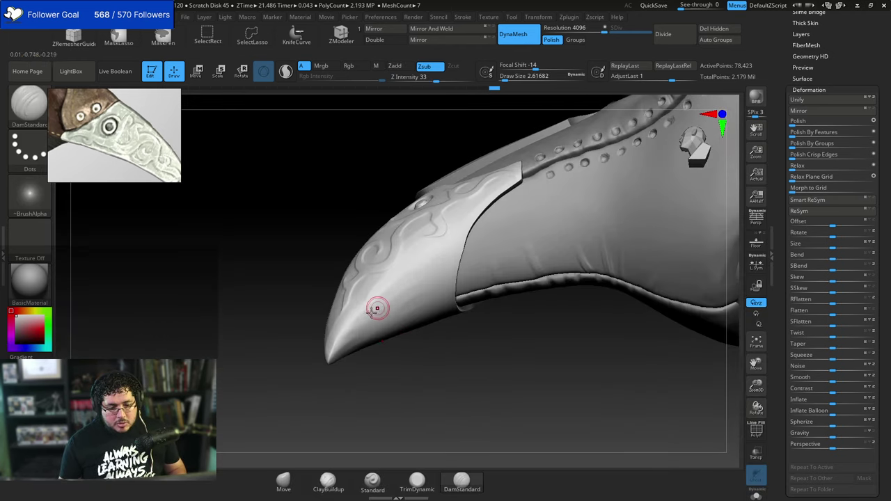
{"action": "mouse_move", "coordinate": [330, 361]}
{"action": "left_mouse_down"}
{"action": "mouse_move", "coordinate": [400, 262]}
{"action": "mouse_move", "coordinate": [375, 286]}
{"action": "left_mouse_up"}
{"action": "left_click_drag", "start_coordinate": [295, 269], "coordinate": [320, 290]}
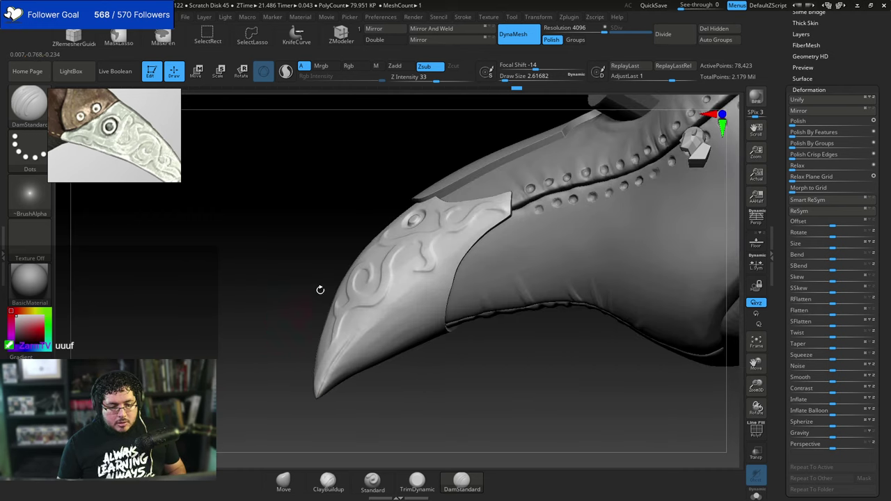
{"action": "left_click_drag", "start_coordinate": [339, 347], "coordinate": [380, 307]}
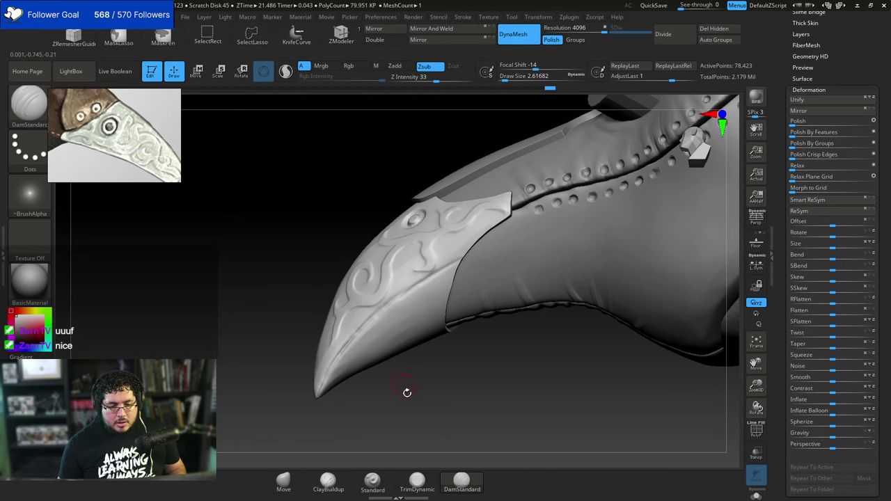
{"action": "mouse_move", "coordinate": [407, 392]}
{"action": "left_mouse_down"}
{"action": "mouse_move", "coordinate": [403, 341]}
{"action": "mouse_move", "coordinate": [393, 388]}
{"action": "left_mouse_up"}
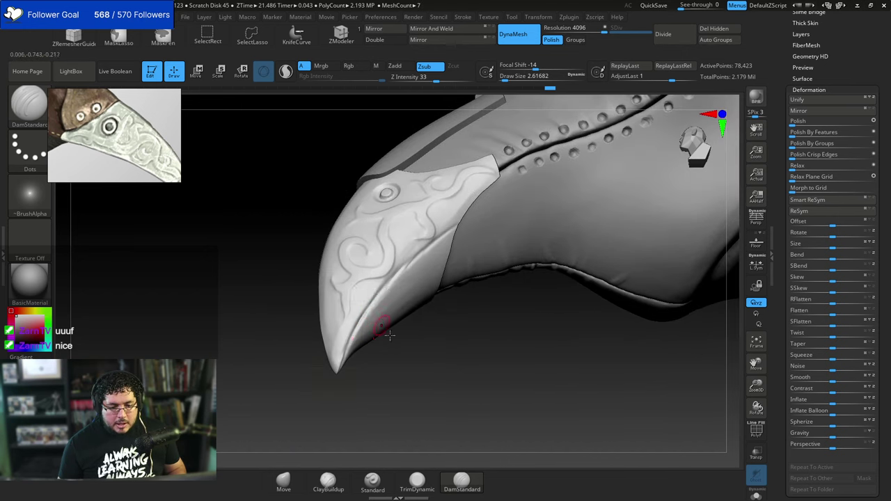
Refine the groove below the scrollwork with DamStandard at a draw size of 1.82491.
{"action": "left_click_drag", "start_coordinate": [390, 336], "coordinate": [377, 326]}
{"action": "key", "text": "bracketleft"}
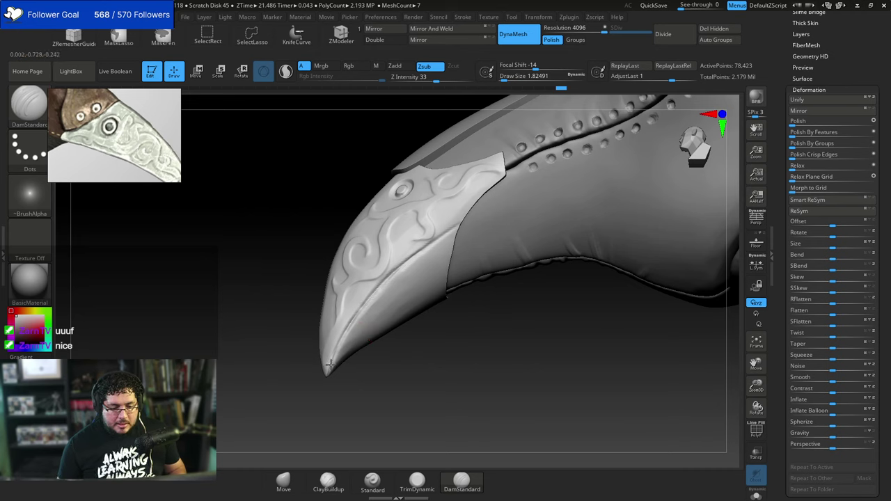
{"action": "right_click_drag", "start_coordinate": [413, 255], "coordinate": [375, 325]}
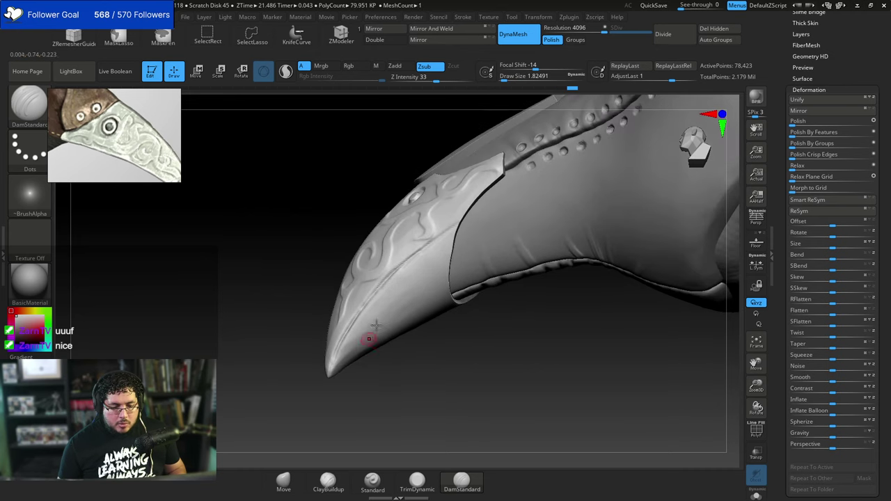
{"action": "right_click_drag", "start_coordinate": [378, 290], "coordinate": [579, 206]}
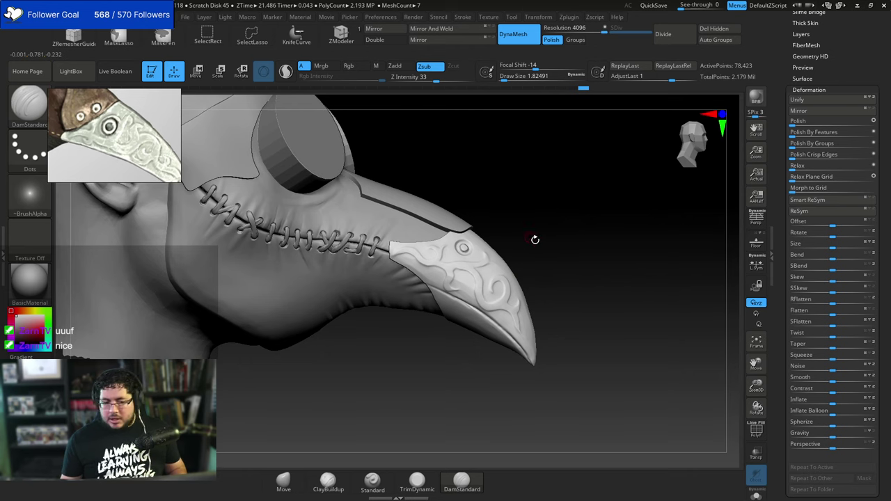
Flatten the beak's rear rim around the stitched corner and underside with TrimDynamic at a draw size of 1.82491.
{"action": "mouse_move", "coordinate": [534, 239]}
{"action": "right_mouse_down"}
{"action": "mouse_move", "coordinate": [603, 243]}
{"action": "mouse_move", "coordinate": [600, 217]}
{"action": "right_mouse_up"}
{"action": "key", "text": "b"}
{"action": "key", "text": "t"}
{"action": "key", "text": "d"}
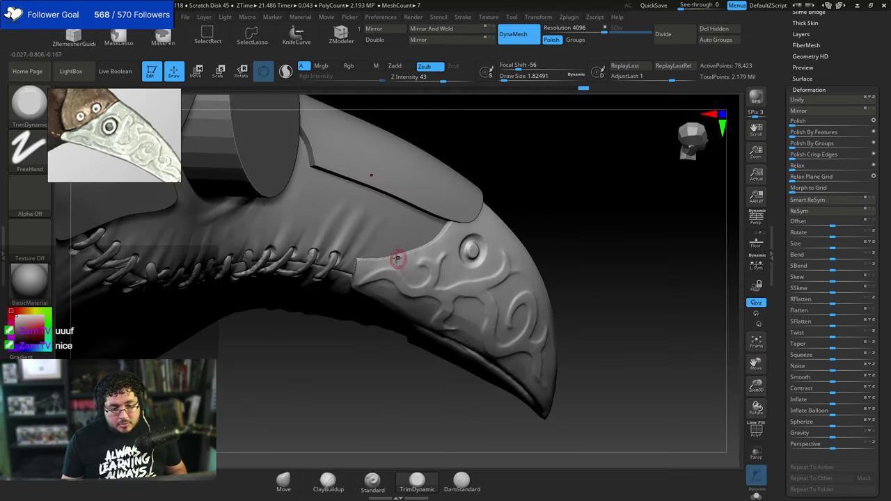
{"action": "left_click_drag", "start_coordinate": [397, 259], "coordinate": [361, 266]}
{"action": "right_click_drag", "start_coordinate": [518, 183], "coordinate": [499, 209]}
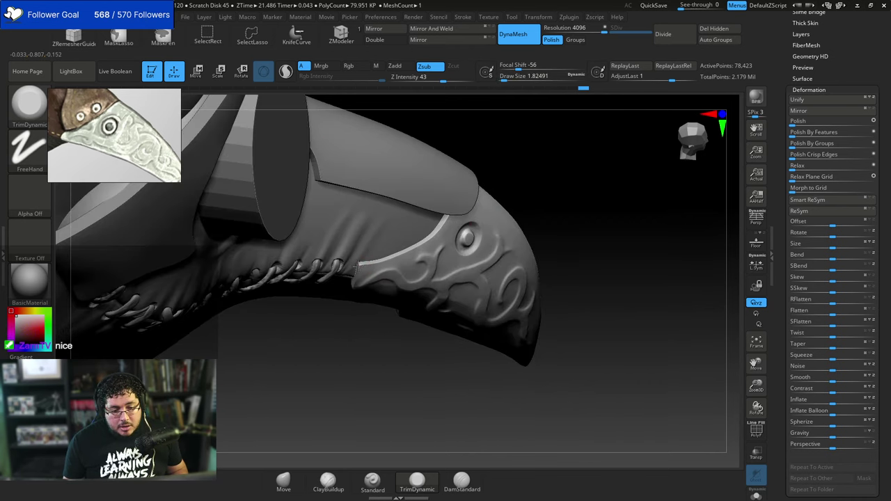
{"action": "right_click_drag", "start_coordinate": [362, 268], "coordinate": [400, 233]}
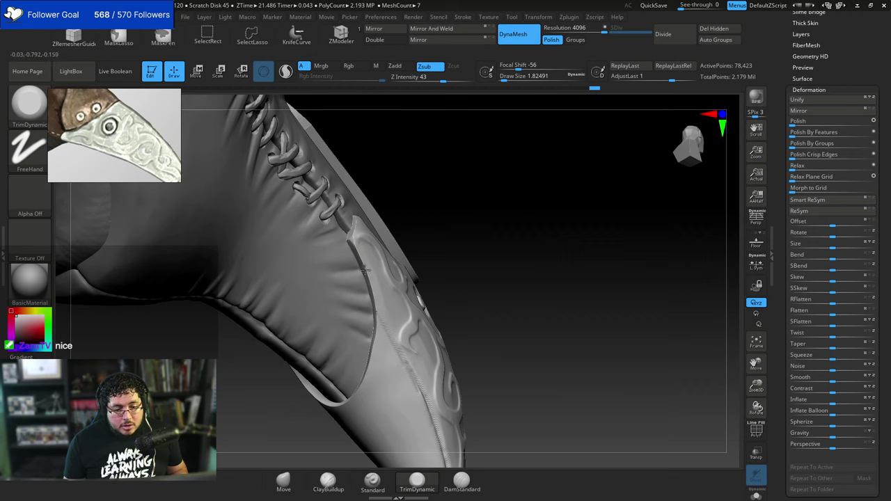
{"action": "right_click_drag", "start_coordinate": [436, 250], "coordinate": [433, 206]}
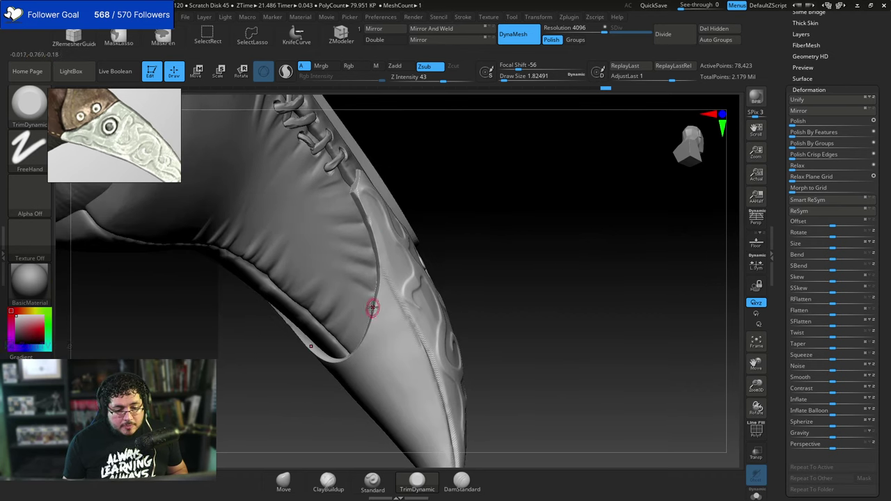
{"action": "right_click_drag", "start_coordinate": [404, 261], "coordinate": [451, 243]}
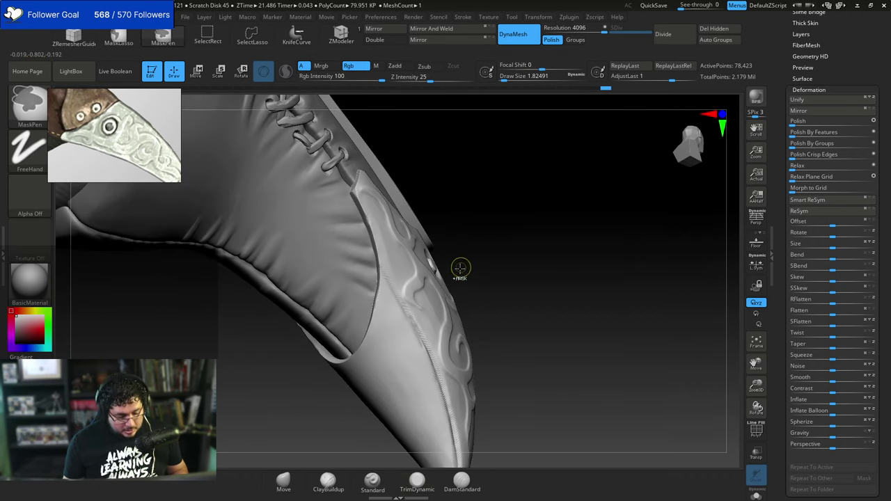
Subdivide the beak to level 2 and trim its rear rim with TrimDynamic, reducing the draw size to 1.52794.
{"action": "key", "text": "ctrl+d"}
{"action": "right_click_drag", "start_coordinate": [501, 217], "coordinate": [521, 159], "text": "alt"}
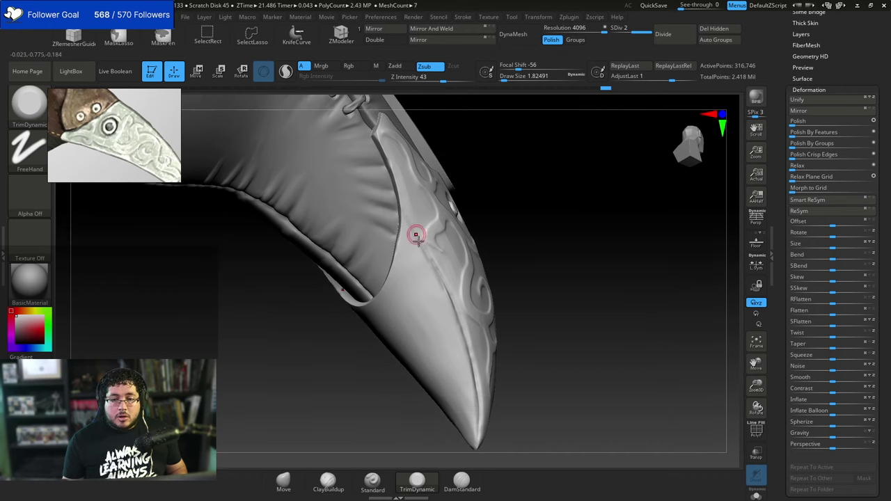
{"action": "left_click_drag", "start_coordinate": [415, 234], "coordinate": [426, 261]}
{"action": "right_click_drag", "start_coordinate": [409, 245], "coordinate": [495, 228]}
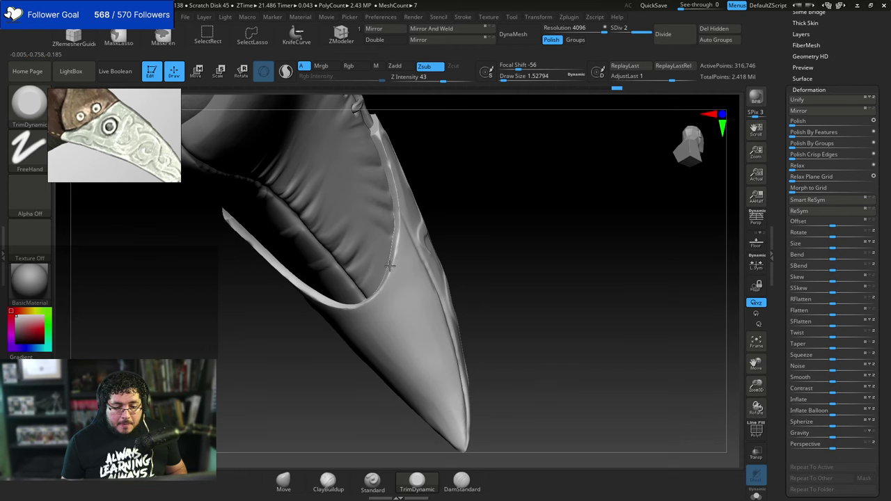
{"action": "mouse_move", "coordinate": [393, 266]}
{"action": "right_mouse_down"}
{"action": "mouse_move", "coordinate": [503, 217]}
{"action": "mouse_move", "coordinate": [569, 216]}
{"action": "right_mouse_up"}
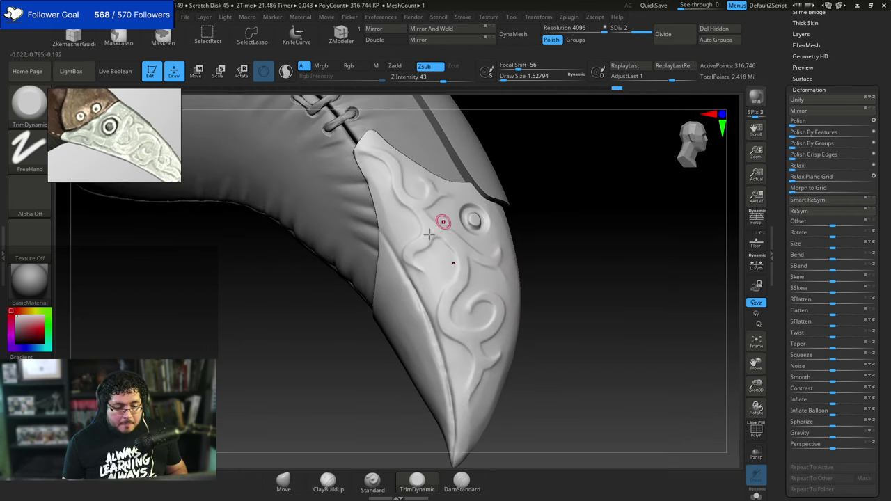
Deepen and sharpen the groove below the scrollwork down to the beak's tip with DamStandard at a draw size of 1.52794.
{"action": "key", "text": "b"}
{"action": "key", "text": "d"}
{"action": "key", "text": "s"}
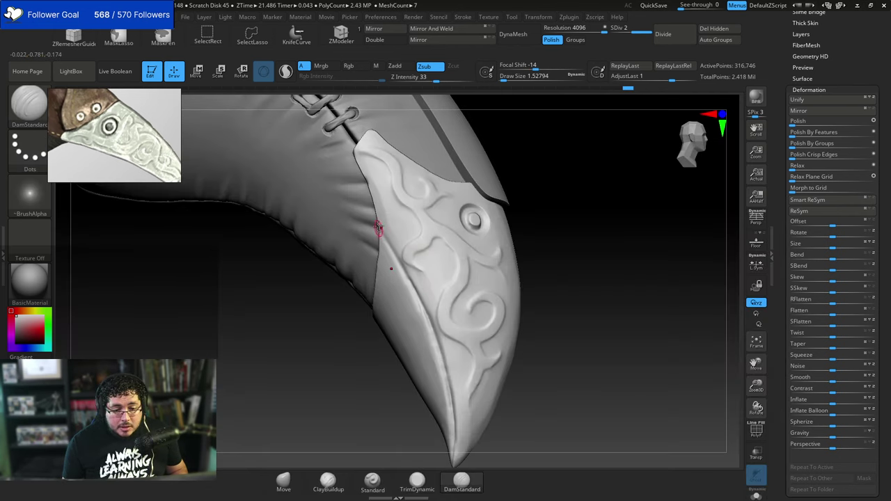
{"action": "left_click_drag", "start_coordinate": [381, 231], "coordinate": [383, 235]}
{"action": "left_click_drag", "start_coordinate": [538, 250], "coordinate": [561, 210], "text": "alt"}
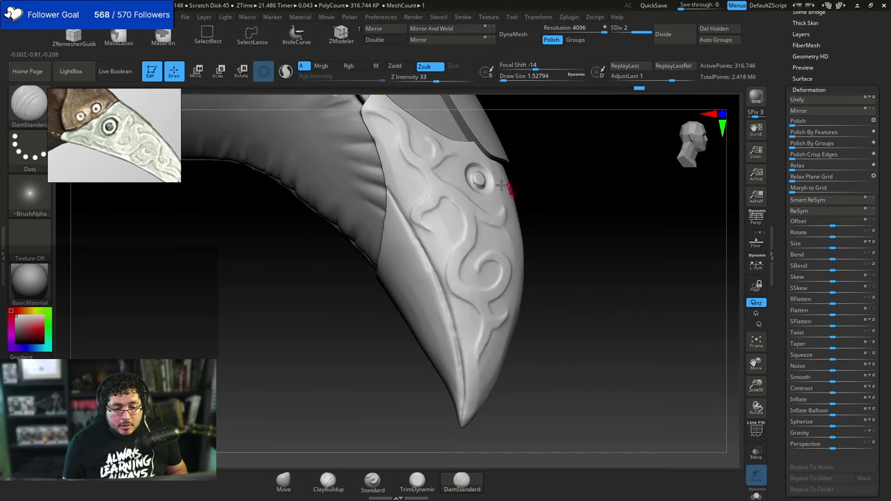
{"action": "left_click_drag", "start_coordinate": [423, 254], "coordinate": [444, 286]}
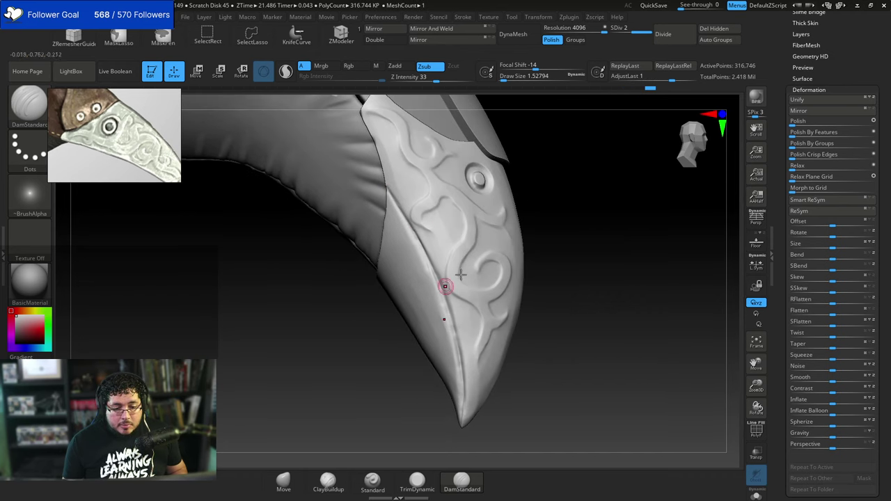
{"action": "left_click_drag", "start_coordinate": [552, 266], "coordinate": [557, 229]}
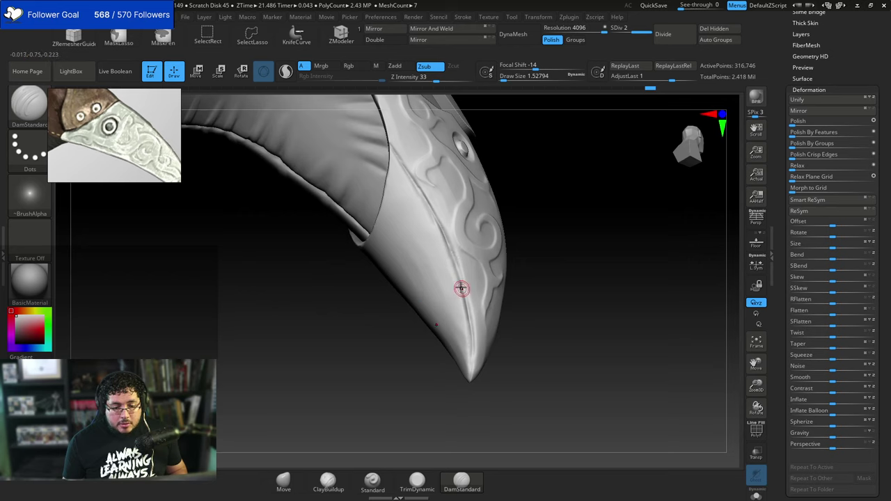
{"action": "left_click_drag", "start_coordinate": [461, 288], "coordinate": [469, 343]}
{"action": "left_click_drag", "start_coordinate": [522, 369], "coordinate": [515, 326]}
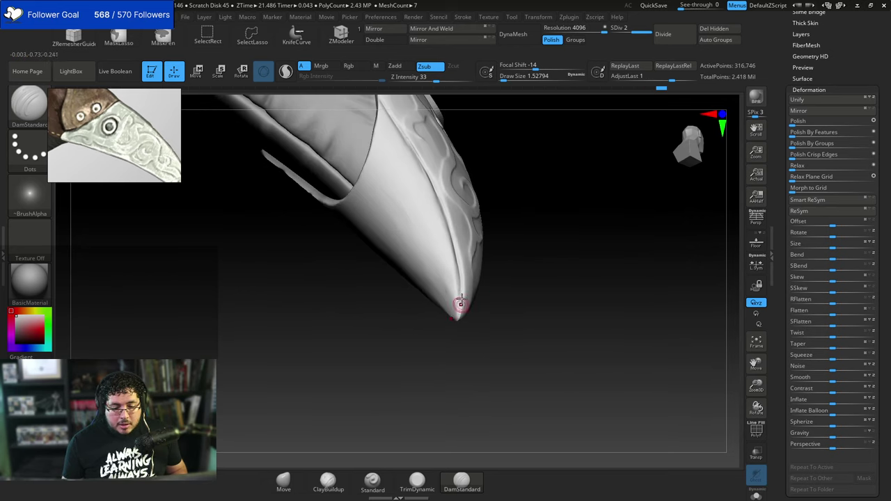
{"action": "right_click_drag", "start_coordinate": [452, 334], "coordinate": [460, 310]}
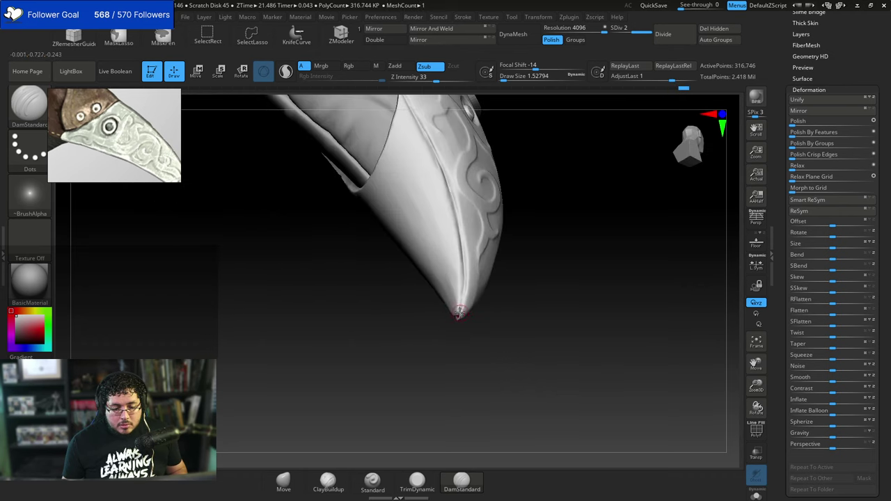
Sharpen the recessed ring around the beak's stud with DamStandard at a draw size of 1.52794.
{"action": "mouse_move", "coordinate": [496, 334]}
{"action": "left_mouse_down", "text": "alt"}
{"action": "mouse_move", "coordinate": [496, 318]}
{"action": "mouse_move", "coordinate": [501, 352]}
{"action": "mouse_move", "coordinate": [506, 308]}
{"action": "mouse_move", "coordinate": [463, 329]}
{"action": "mouse_move", "coordinate": [433, 331]}
{"action": "left_mouse_up", "text": "alt"}
{"action": "mouse_move", "coordinate": [546, 307]}
{"action": "left_mouse_down", "text": "alt"}
{"action": "mouse_move", "coordinate": [563, 358]}
{"action": "mouse_move", "coordinate": [624, 295]}
{"action": "mouse_move", "coordinate": [616, 240]}
{"action": "left_mouse_up", "text": "alt"}
{"action": "mouse_move", "coordinate": [610, 278]}
{"action": "left_mouse_down"}
{"action": "mouse_move", "coordinate": [566, 241]}
{"action": "mouse_move", "coordinate": [600, 242]}
{"action": "left_mouse_up"}
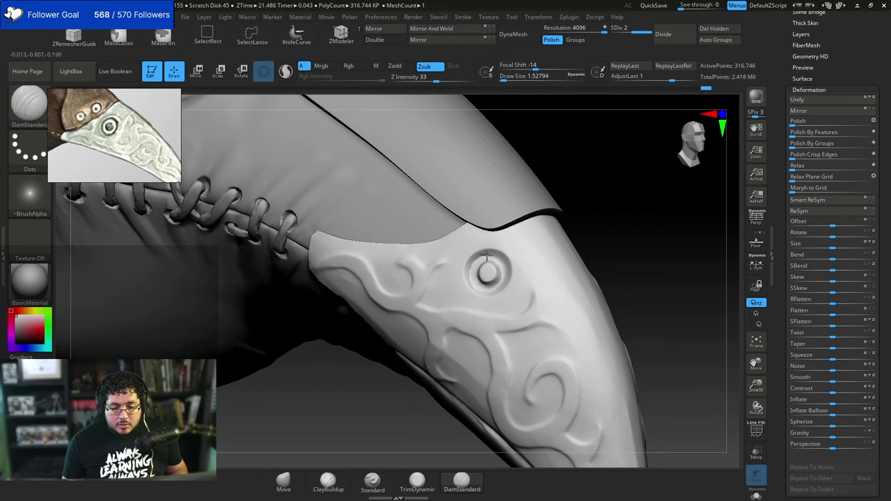
{"action": "left_click_drag", "start_coordinate": [563, 228], "coordinate": [568, 246]}
{"action": "left_click_drag", "start_coordinate": [479, 269], "coordinate": [480, 289]}
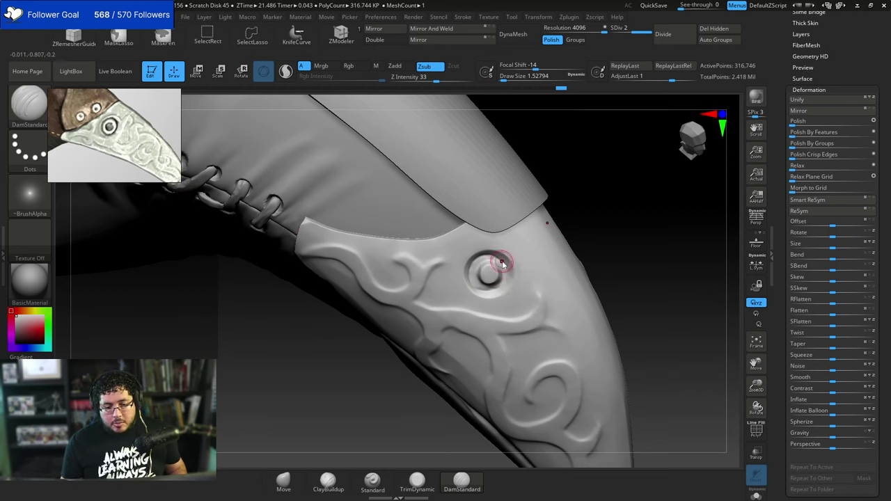
{"action": "left_click_drag", "start_coordinate": [495, 291], "coordinate": [480, 289]}
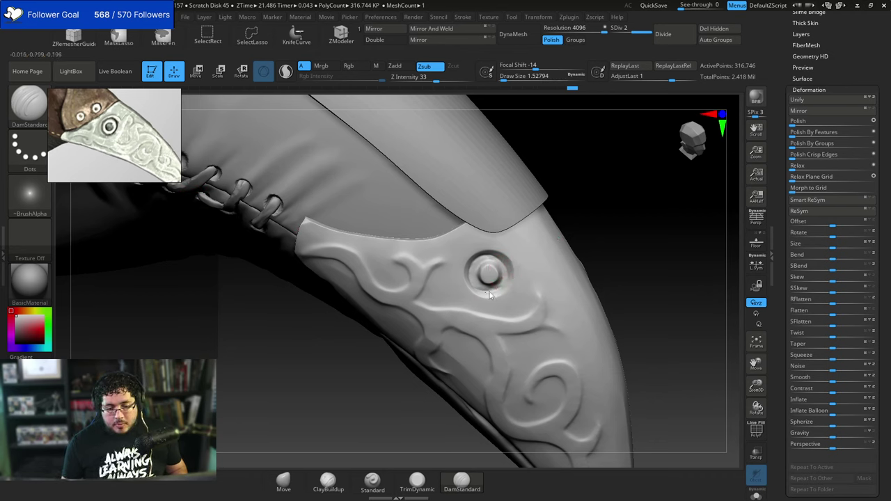
Flatten the beak's curved upper rear rim above the scrollwork with TrimDynamic at a draw size of 1.82491.
{"action": "left_click_drag", "start_coordinate": [640, 242], "coordinate": [561, 204]}
{"action": "key", "text": "b"}
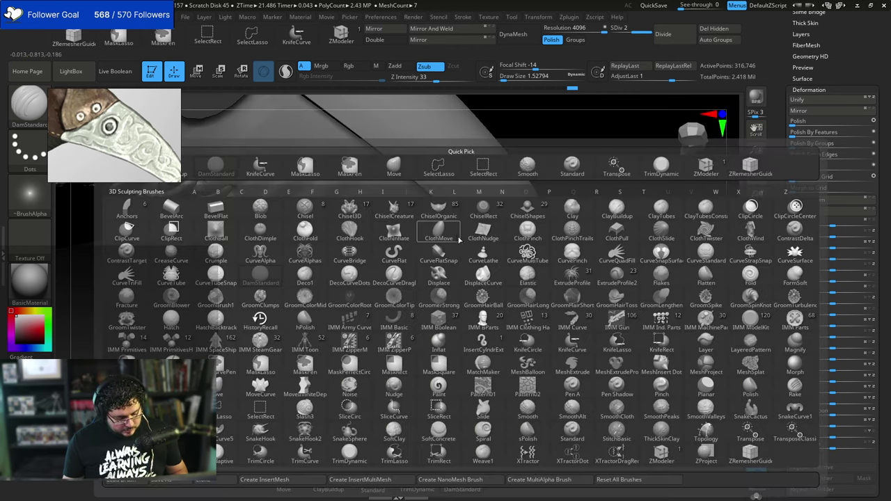
{"action": "key", "text": "t"}
{"action": "key", "text": "d"}
{"action": "key", "text": "s"}
{"action": "left_click_drag", "start_coordinate": [459, 227], "coordinate": [469, 233]}
{"action": "left_click_drag", "start_coordinate": [561, 190], "coordinate": [558, 233]}
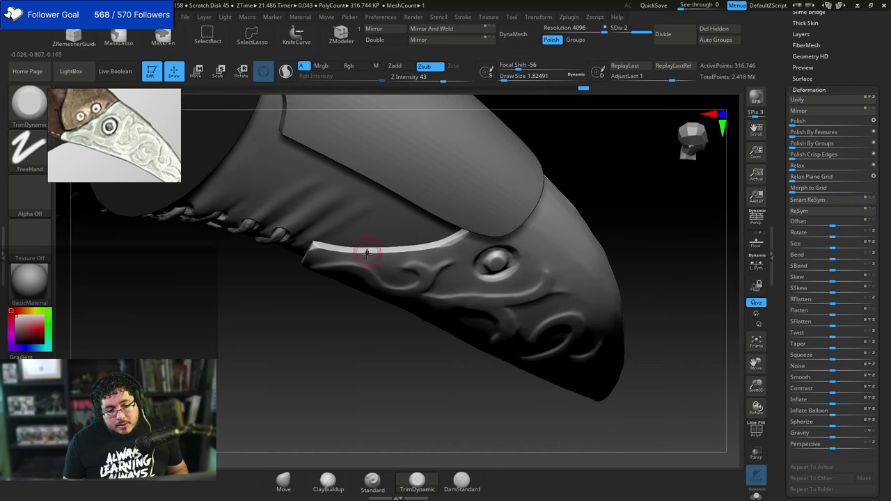
{"action": "left_click_drag", "start_coordinate": [369, 251], "coordinate": [376, 252]}
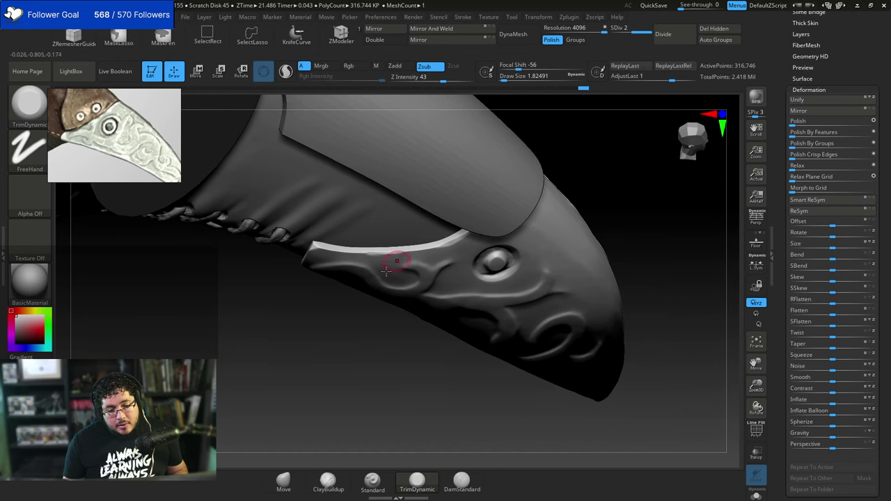
Switch to the leather snout subtool and sink six mirrored pairs of lacing holes beside its underside seam with ClayBuildup at a draw size of 1.82491.
{"action": "left_click_drag", "start_coordinate": [348, 390], "coordinate": [544, 253]}
{"action": "left_click", "coordinate": [483, 316], "text": "alt"}
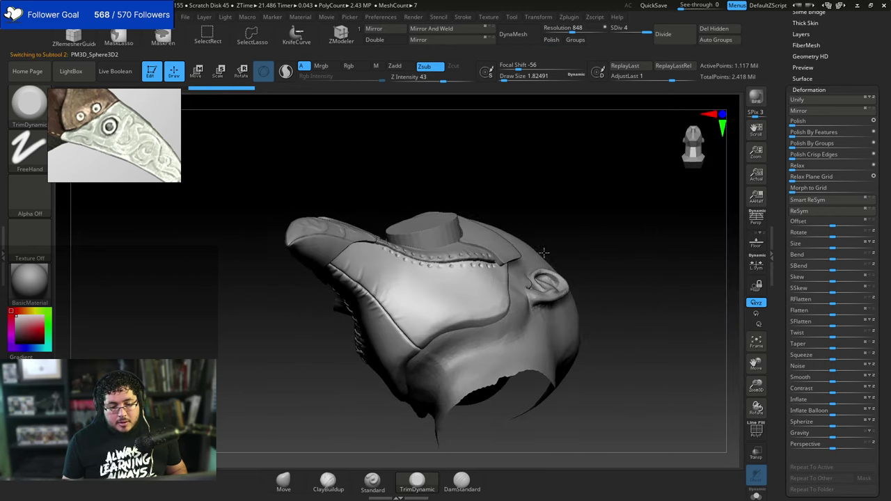
{"action": "right_click_drag", "start_coordinate": [544, 252], "coordinate": [548, 276]}
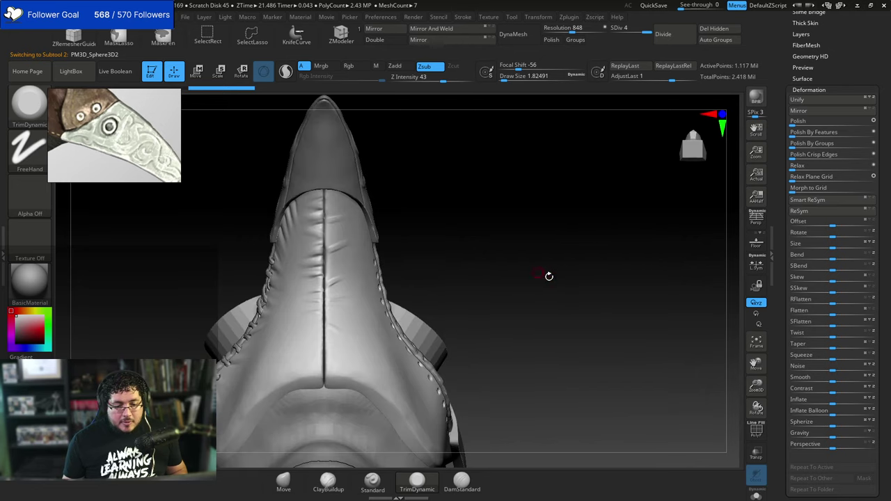
{"action": "left_click_drag", "start_coordinate": [549, 277], "coordinate": [604, 279], "text": "alt"}
{"action": "key", "text": "b"}
{"action": "key", "text": "c"}
{"action": "key", "text": "b"}
{"action": "left_click_drag", "start_coordinate": [477, 178], "coordinate": [485, 197], "text": "alt"}
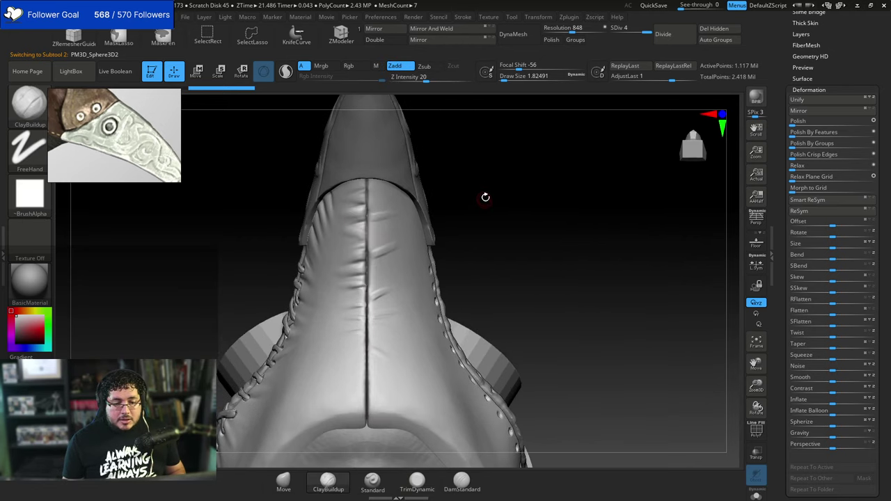
{"action": "right_click_drag", "start_coordinate": [485, 197], "coordinate": [485, 225]}
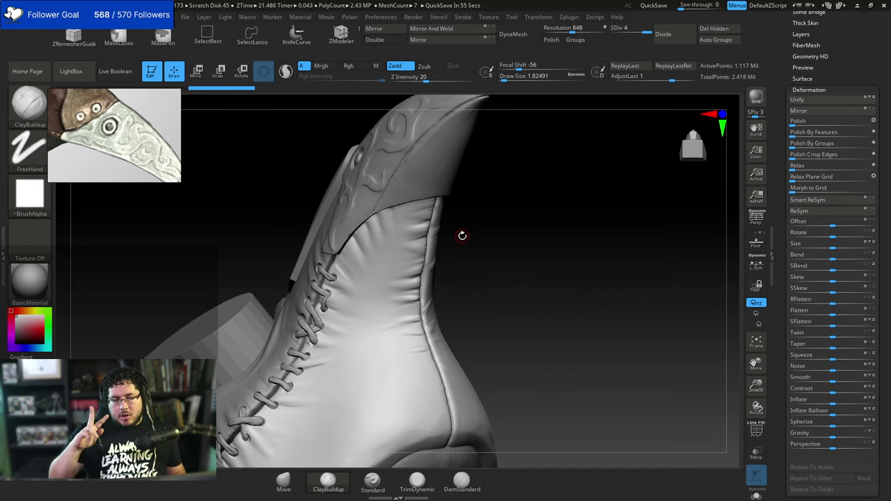
{"action": "left_click_drag", "start_coordinate": [451, 228], "coordinate": [521, 216], "text": "alt"}
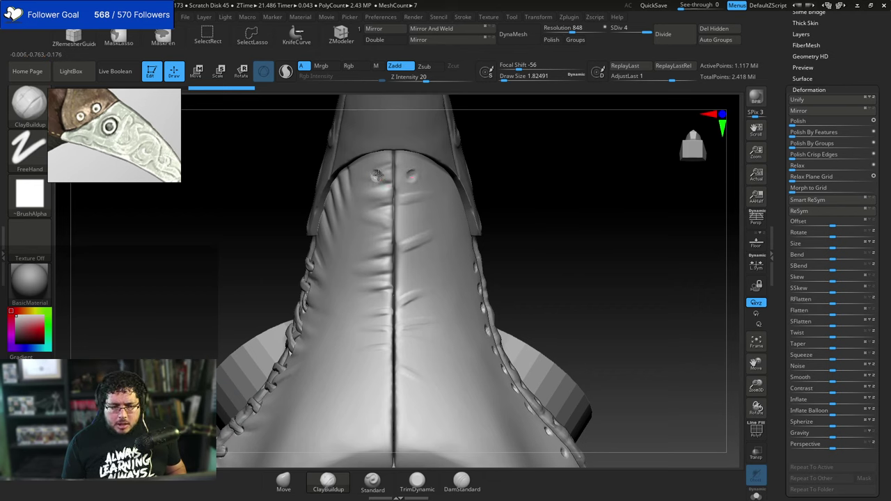
{"action": "left_click_drag", "start_coordinate": [375, 176], "coordinate": [375, 206], "text": "alt"}
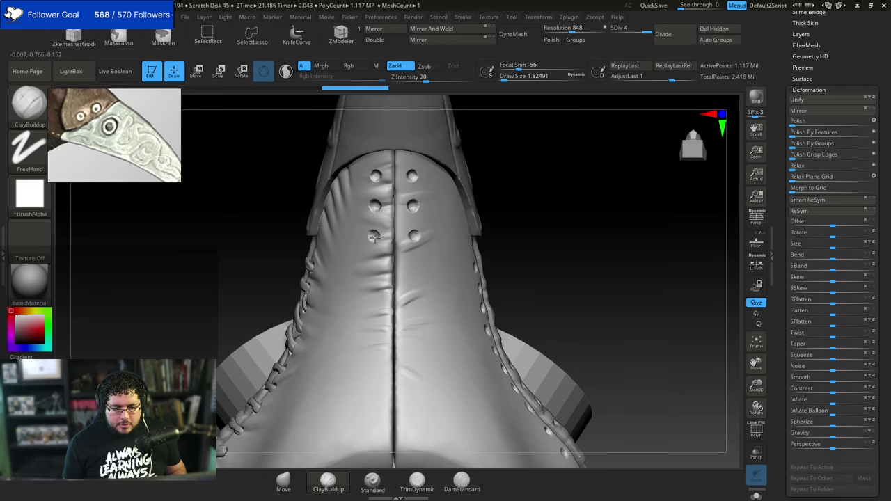
{"action": "left_click_drag", "start_coordinate": [374, 238], "coordinate": [374, 237], "text": "alt"}
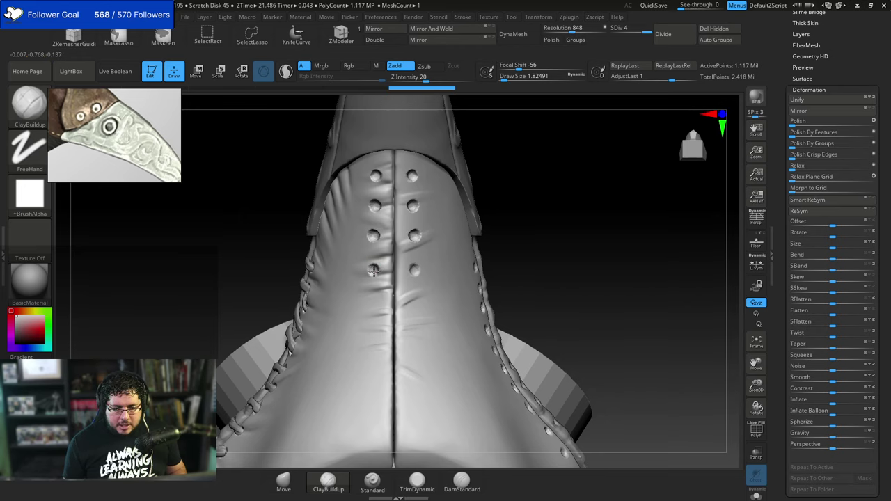
{"action": "left_click_drag", "start_coordinate": [373, 271], "coordinate": [373, 270], "text": "alt"}
{"action": "left_click", "coordinate": [374, 301]}
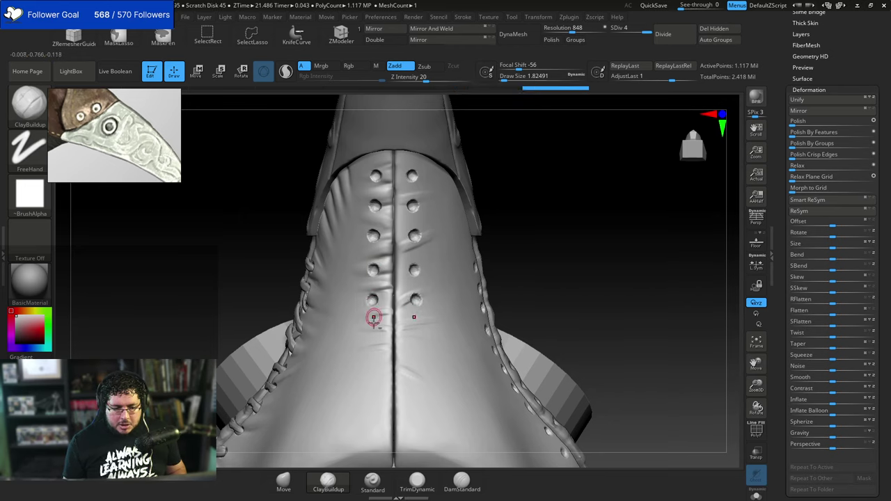
{"action": "left_click_drag", "start_coordinate": [375, 335], "coordinate": [375, 334], "text": "alt"}
Sink four more mirrored pairs of lacing holes beside the underside seam toward the chin edge.
{"action": "left_click_drag", "start_coordinate": [534, 323], "coordinate": [531, 284]}
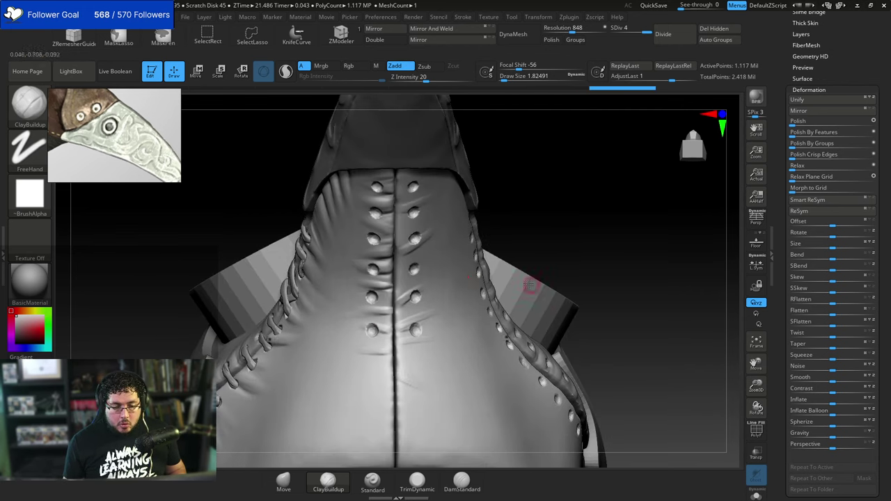
{"action": "left_click_drag", "start_coordinate": [556, 214], "coordinate": [558, 165], "text": "alt"}
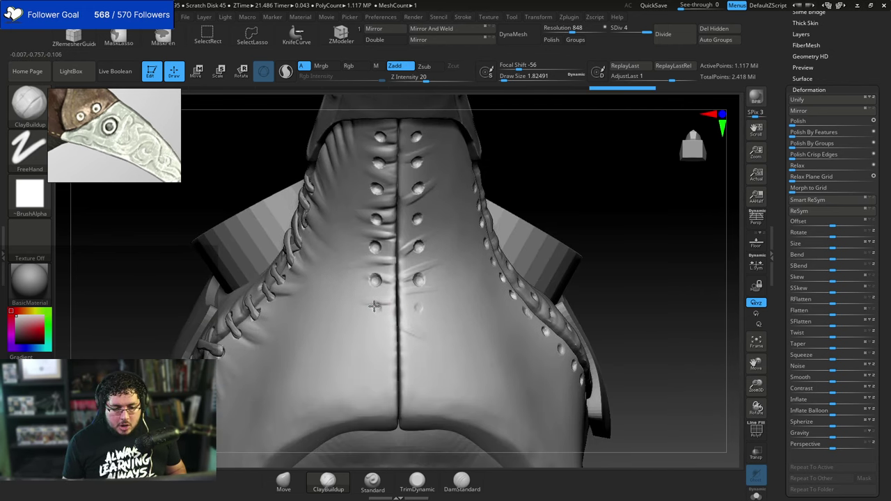
{"action": "left_click", "coordinate": [374, 306]}
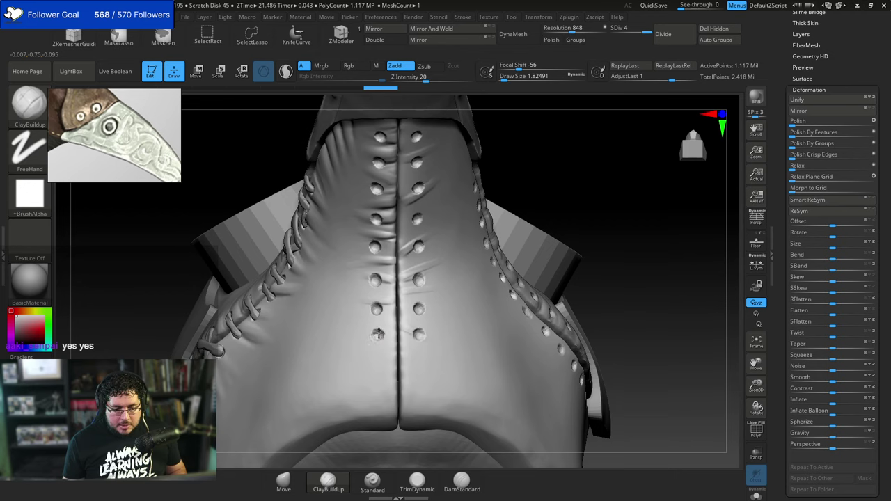
{"action": "left_click", "coordinate": [378, 334], "text": "alt"}
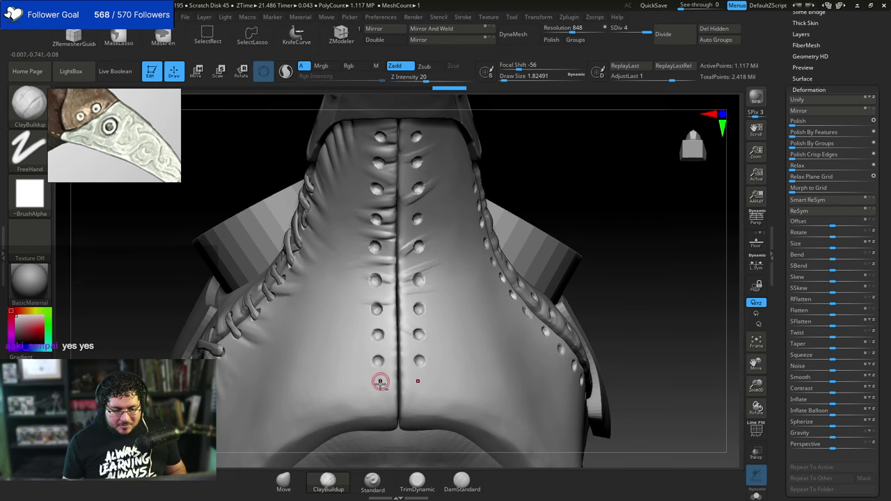
{"action": "left_click", "coordinate": [375, 386]}
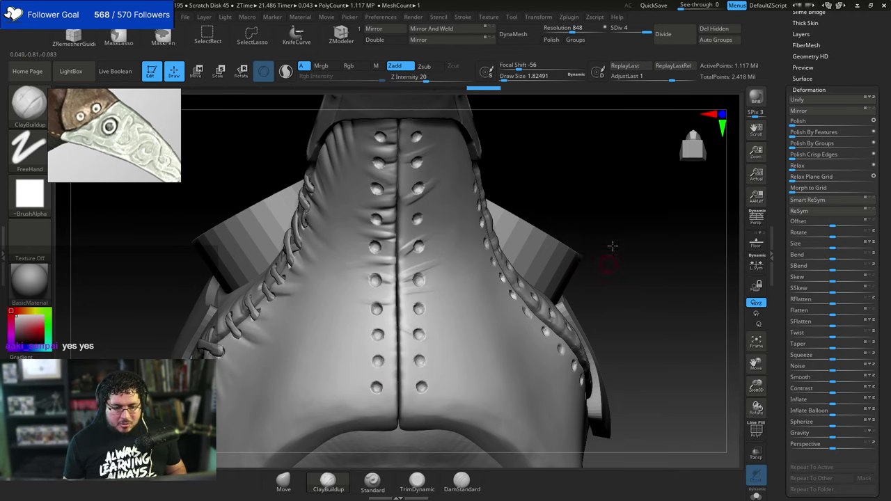
Isolate the leather snout piece and mask a band along its lower cheek edge at a draw size of 2.61682.
{"action": "left_click_drag", "start_coordinate": [612, 246], "coordinate": [525, 249]}
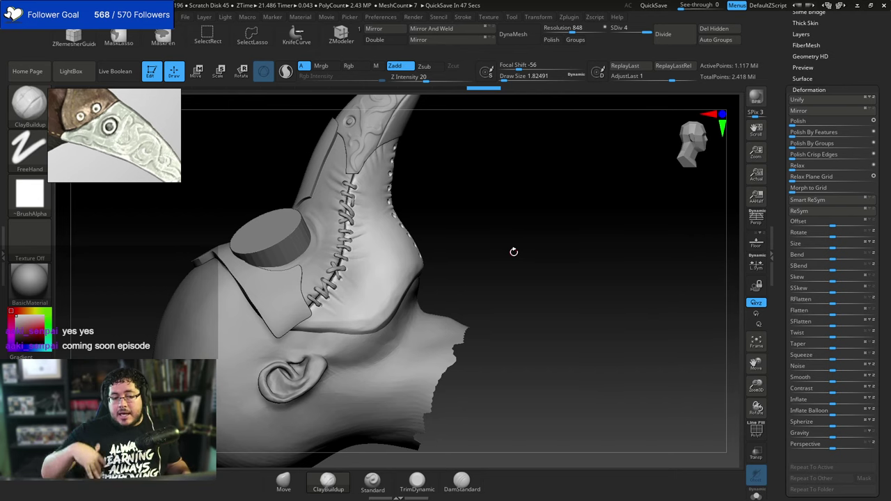
{"action": "mouse_move", "coordinate": [509, 276]}
{"action": "left_mouse_down"}
{"action": "mouse_move", "coordinate": [511, 261]}
{"action": "mouse_move", "coordinate": [531, 278]}
{"action": "mouse_move", "coordinate": [628, 229]}
{"action": "mouse_move", "coordinate": [622, 264]}
{"action": "mouse_move", "coordinate": [617, 248]}
{"action": "mouse_move", "coordinate": [664, 207]}
{"action": "left_mouse_up"}
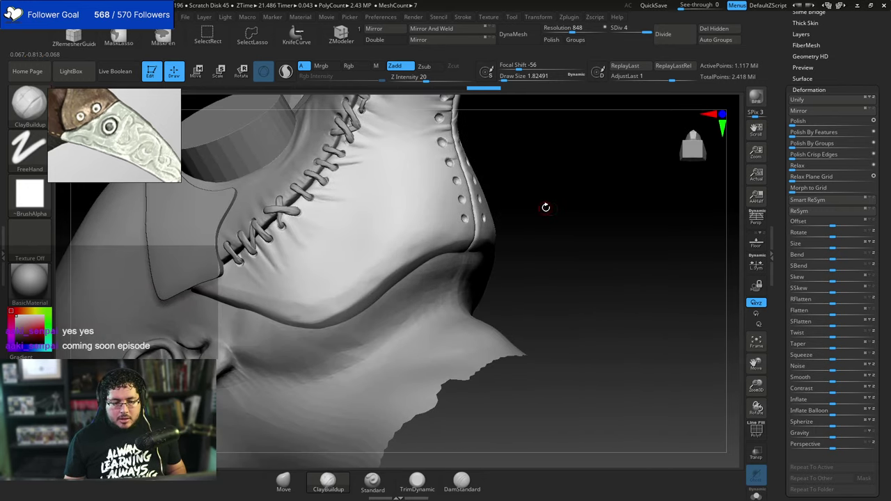
{"action": "left_click_drag", "start_coordinate": [487, 268], "coordinate": [536, 258]}
{"action": "left_click_drag", "start_coordinate": [509, 326], "coordinate": [516, 289], "text": "alt"}
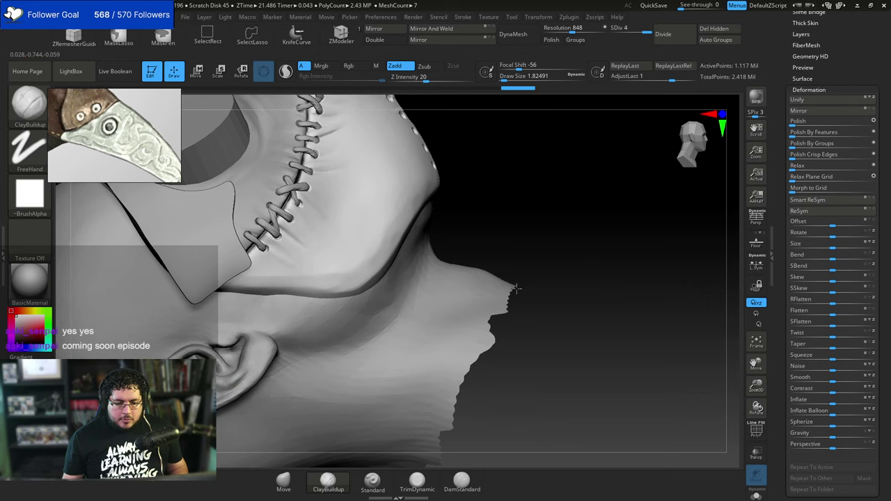
{"action": "left_click", "coordinate": [756, 494]}
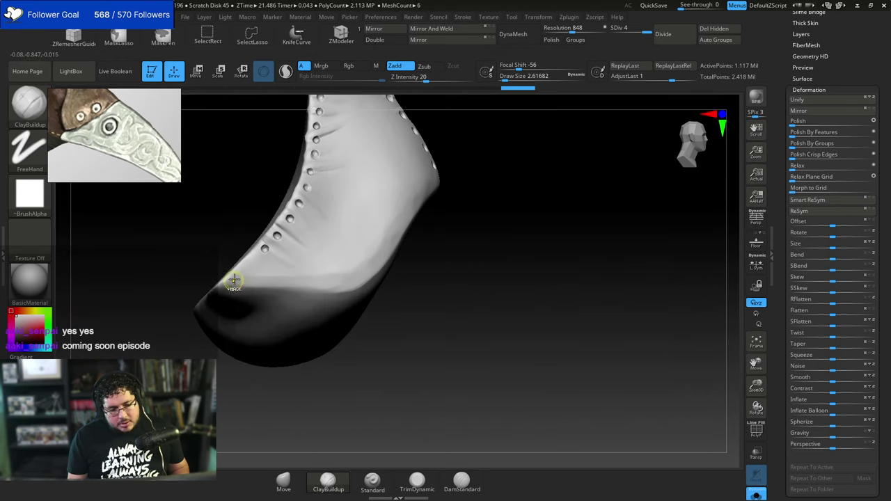
{"action": "left_click_drag", "start_coordinate": [233, 280], "coordinate": [345, 284], "text": "ctrl"}
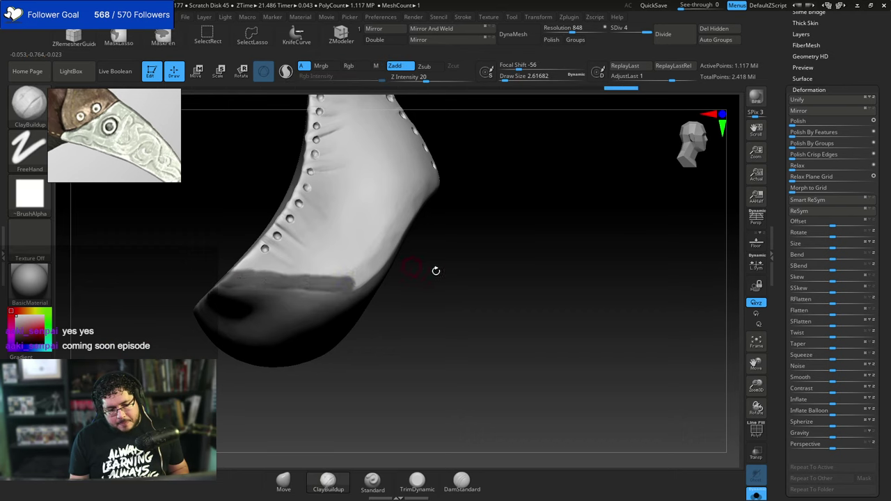
{"action": "left_click_drag", "start_coordinate": [436, 270], "coordinate": [421, 258]}
{"action": "mouse_move", "coordinate": [330, 286]}
{"action": "left_mouse_down", "text": "ctrl"}
{"action": "mouse_move", "coordinate": [373, 266]}
{"action": "mouse_move", "coordinate": [408, 231]}
{"action": "left_mouse_up", "text": "ctrl"}
Extend the masked band from the cheek along the chin edge to the center seam.
{"action": "right_click_drag", "start_coordinate": [481, 182], "coordinate": [490, 137]}
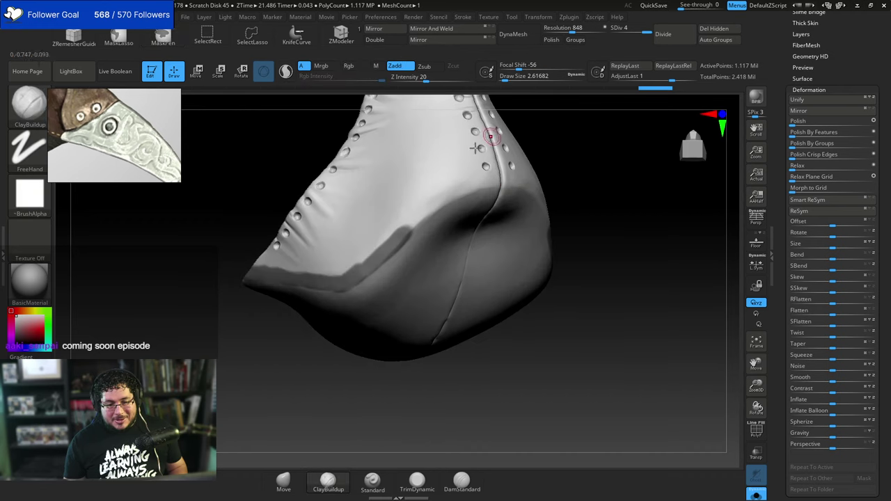
{"action": "key", "text": "ctrl"}
{"action": "mouse_move", "coordinate": [403, 231]}
{"action": "left_mouse_down", "text": "ctrl"}
{"action": "mouse_move", "coordinate": [462, 194]}
{"action": "mouse_move", "coordinate": [505, 185]}
{"action": "left_mouse_up", "text": "ctrl"}
{"action": "right_click_drag", "start_coordinate": [519, 175], "coordinate": [517, 135]}
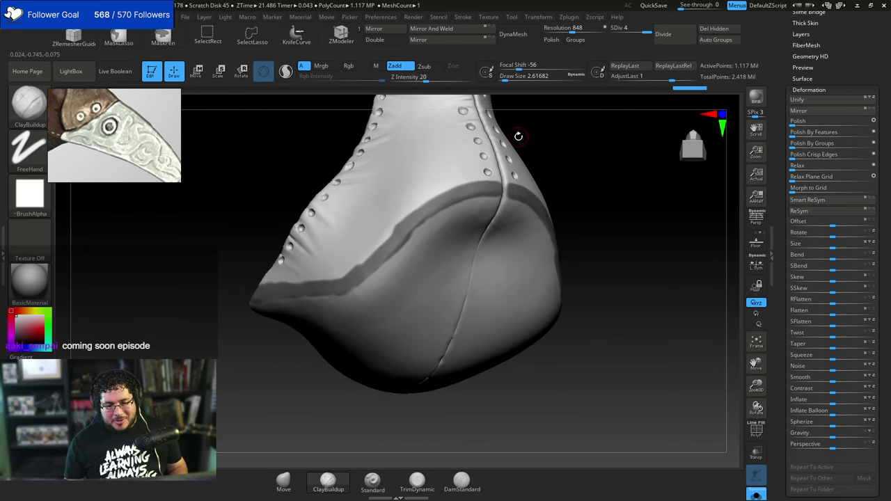
Even out the masked band's upper edge along the cheek with MaskPen at a draw size of 2.61682.
{"action": "left_click_drag", "start_coordinate": [350, 287], "coordinate": [322, 301], "text": "ctrl"}
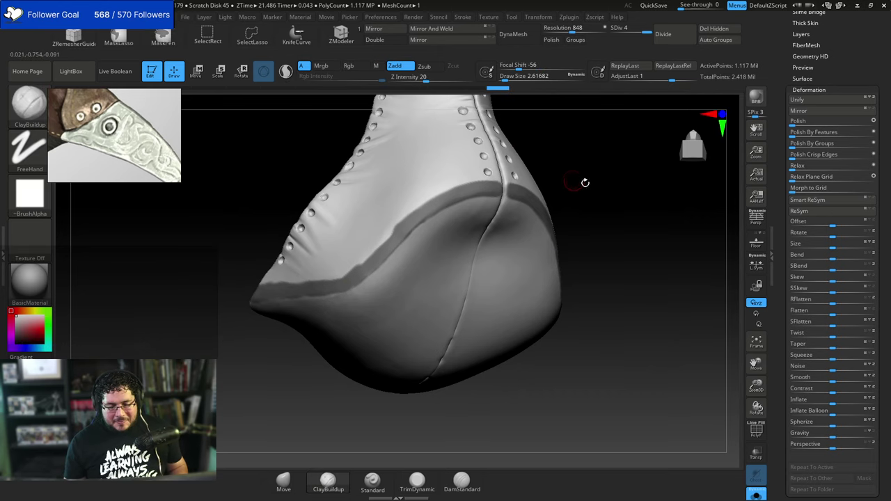
{"action": "left_click_drag", "start_coordinate": [584, 183], "coordinate": [583, 190]}
{"action": "key", "text": "ctrl"}
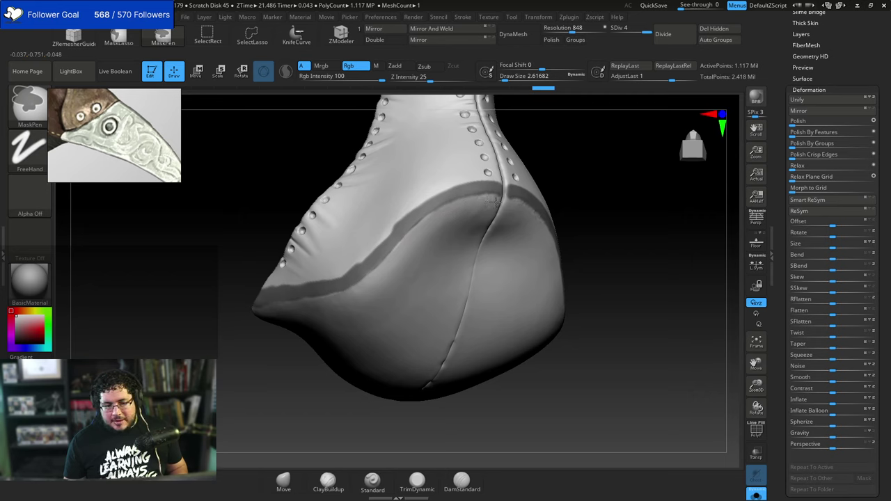
{"action": "left_click_drag", "start_coordinate": [590, 180], "coordinate": [537, 167]}
{"action": "key", "text": "ctrl"}
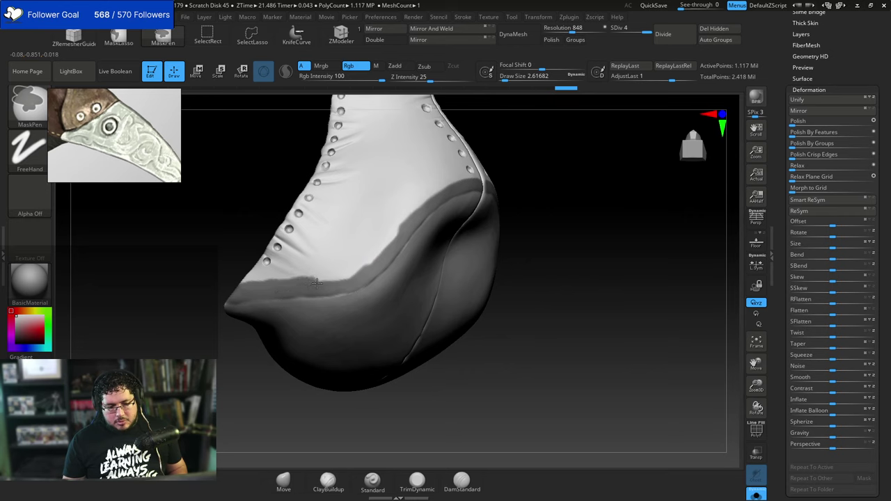
{"action": "left_click_drag", "start_coordinate": [347, 280], "coordinate": [355, 276], "text": "ctrl"}
{"action": "left_click_drag", "start_coordinate": [570, 233], "coordinate": [550, 203]}
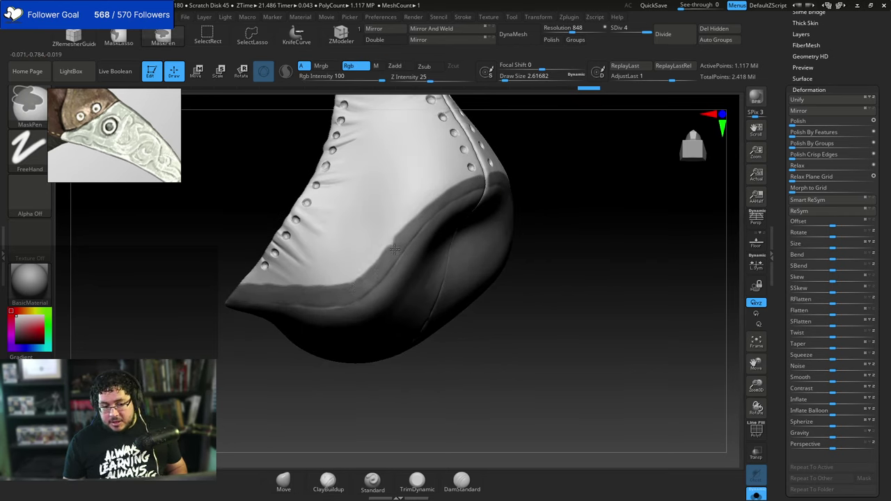
{"action": "left_click_drag", "start_coordinate": [420, 222], "coordinate": [422, 219], "text": "ctrl"}
{"action": "left_click_drag", "start_coordinate": [568, 197], "coordinate": [530, 181]}
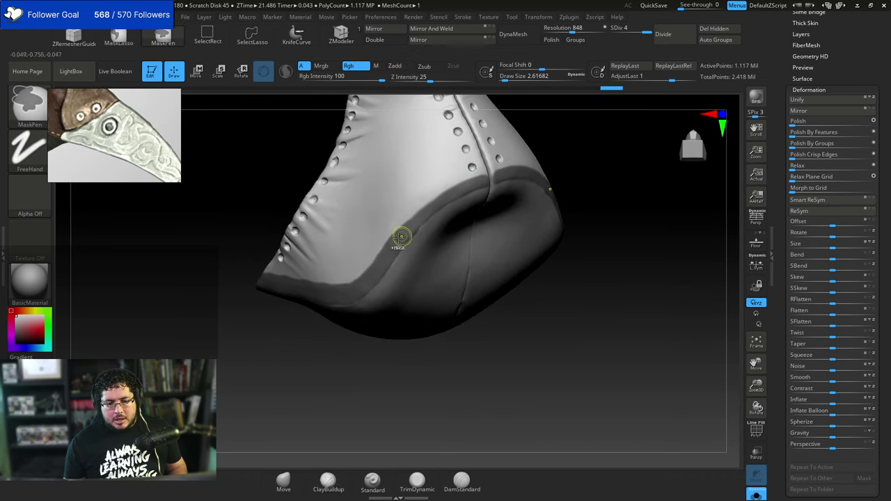
{"action": "left_click_drag", "start_coordinate": [401, 238], "coordinate": [404, 230], "text": "ctrl"}
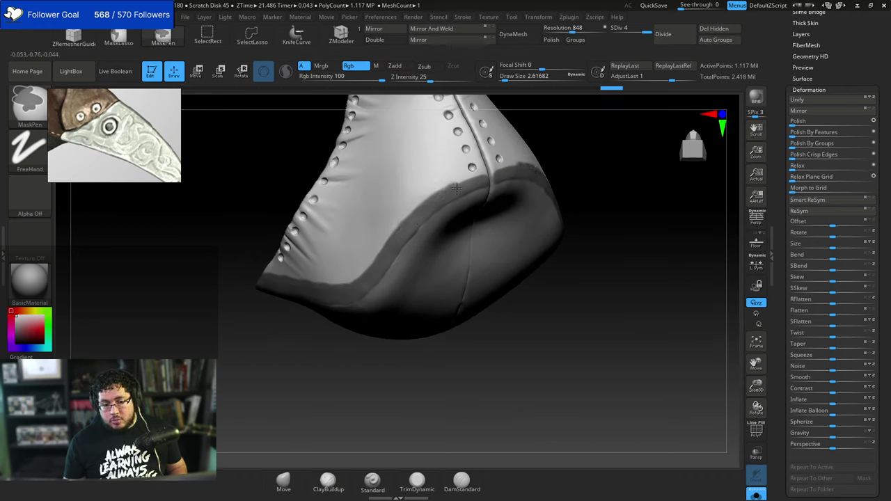
Refine the masked band where it curves up to the center seam at the chin.
{"action": "left_click_drag", "start_coordinate": [455, 188], "coordinate": [479, 178], "text": "ctrl"}
{"action": "left_click_drag", "start_coordinate": [556, 153], "coordinate": [527, 164]}
{"action": "left_click_drag", "start_coordinate": [448, 196], "coordinate": [444, 196], "text": "ctrl"}
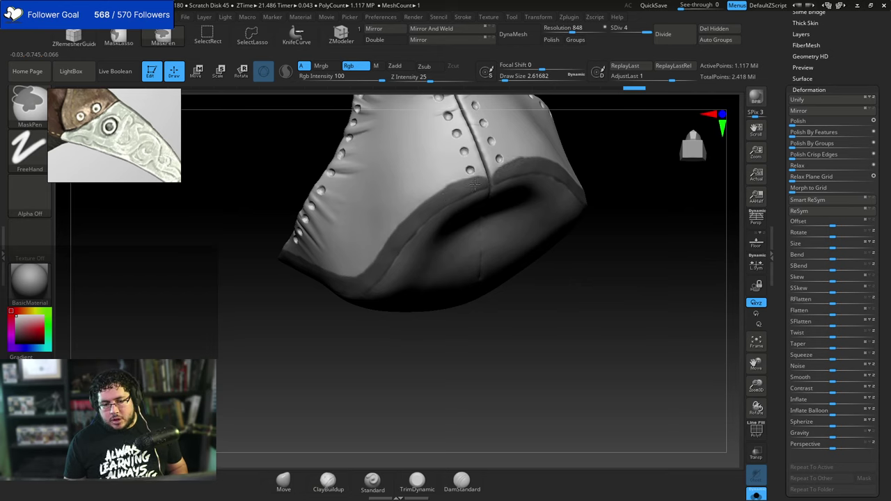
{"action": "left_click_drag", "start_coordinate": [483, 182], "coordinate": [486, 181], "text": "ctrl"}
{"action": "right_click_drag", "start_coordinate": [515, 171], "coordinate": [577, 159]}
{"action": "left_click_drag", "start_coordinate": [480, 180], "coordinate": [476, 181], "text": "ctrl"}
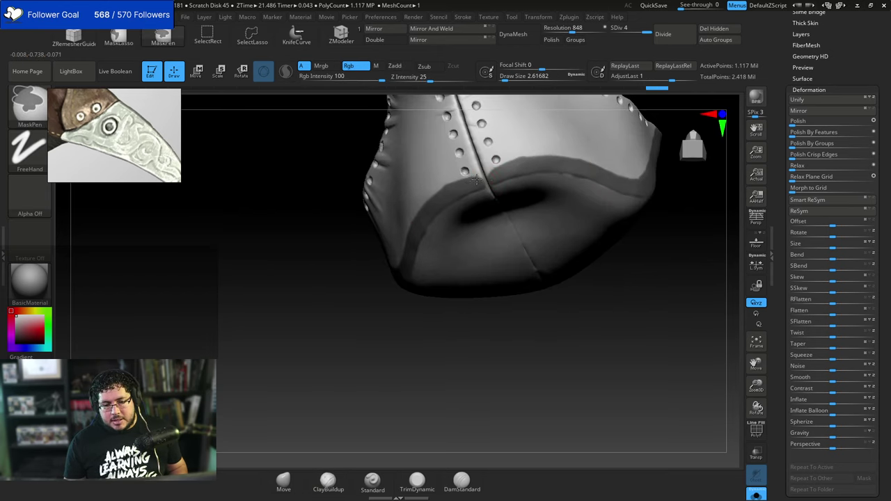
Reduce the draw size to 1.82491 and trim the masked band's uneven edges along the chin curve.
{"action": "key", "text": "space"}
{"action": "key", "text": "["}
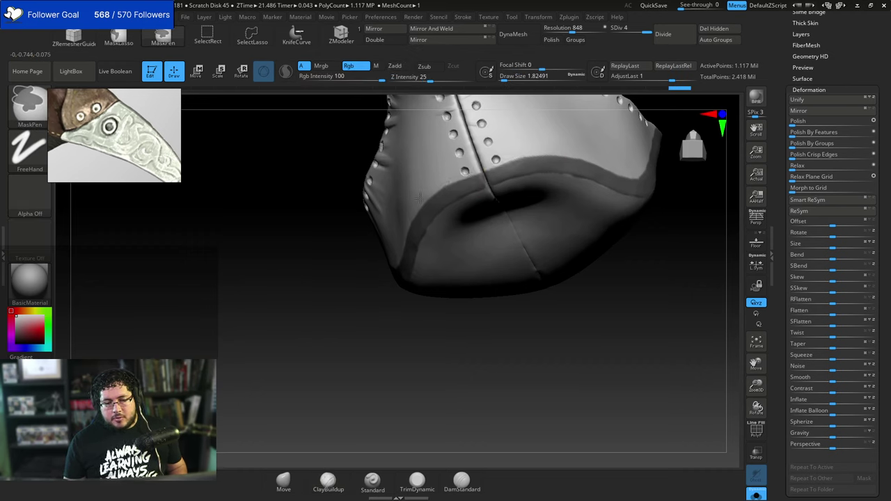
{"action": "left_click_drag", "start_coordinate": [420, 198], "coordinate": [408, 219], "text": "ctrl+alt"}
{"action": "left_click_drag", "start_coordinate": [339, 316], "coordinate": [433, 298]}
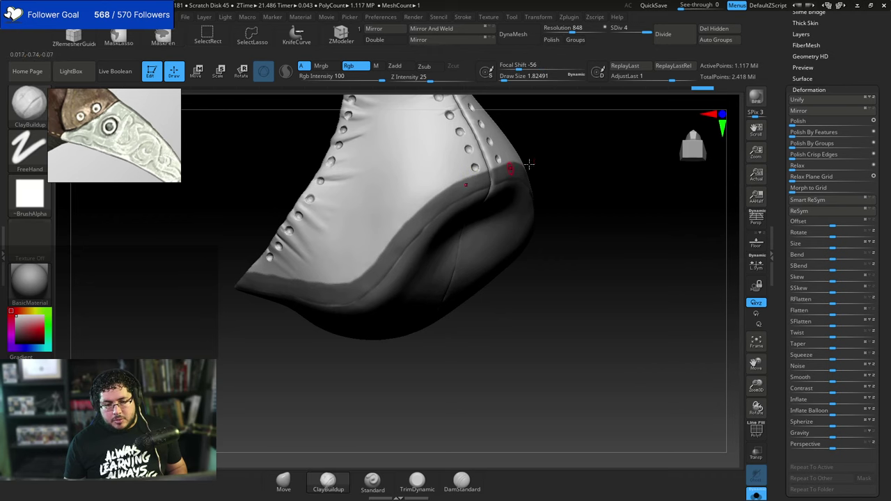
{"action": "right_click_drag", "start_coordinate": [511, 173], "coordinate": [469, 179]}
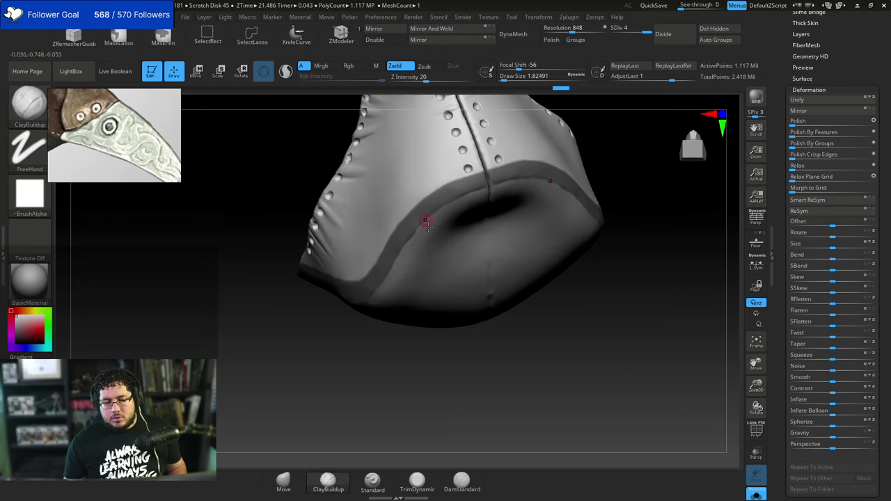
{"action": "right_click_drag", "start_coordinate": [449, 289], "coordinate": [455, 240]}
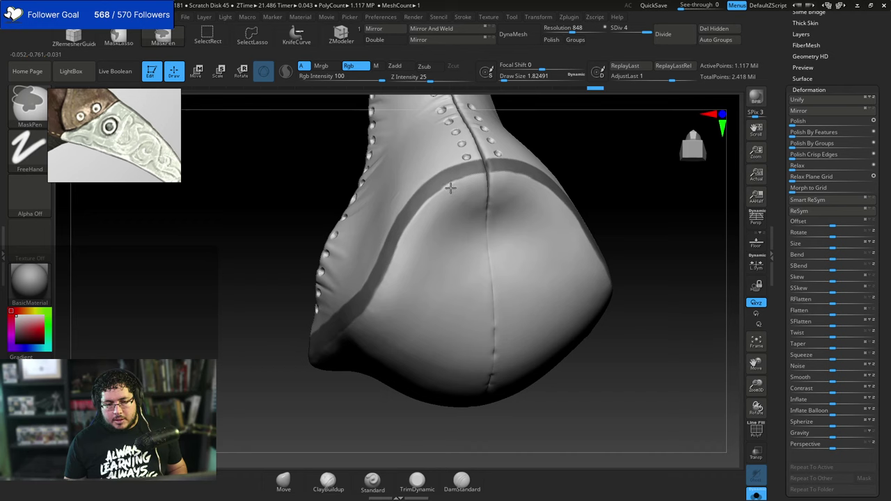
{"action": "right_click_drag", "start_coordinate": [473, 180], "coordinate": [527, 173]}
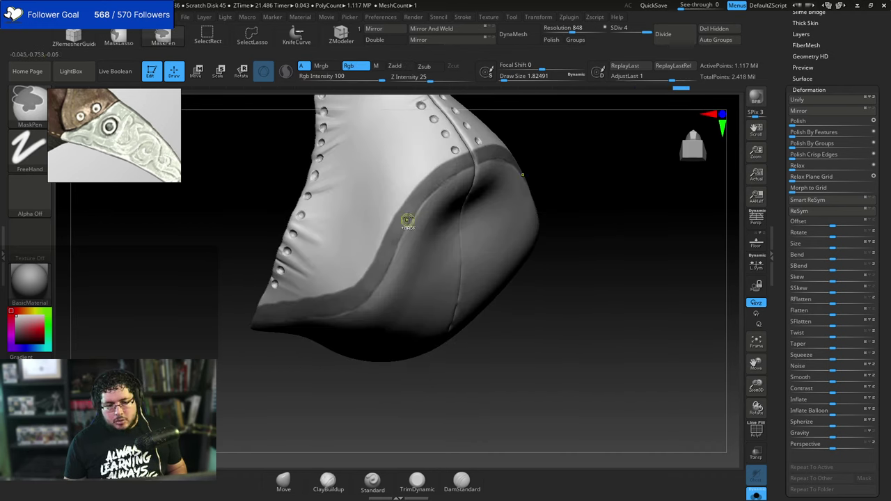
{"action": "mouse_move", "coordinate": [507, 188]}
{"action": "right_mouse_down"}
{"action": "mouse_move", "coordinate": [557, 183]}
{"action": "mouse_move", "coordinate": [525, 195]}
{"action": "right_mouse_up"}
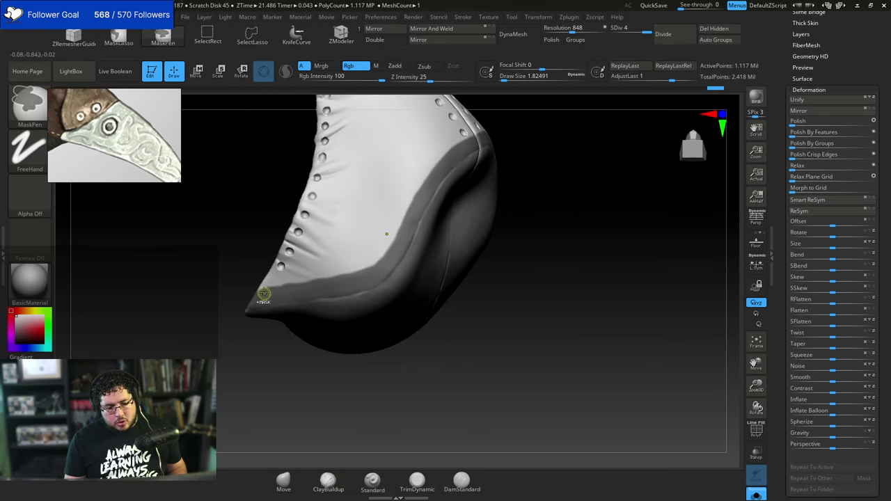
Mask a cleaner upper edge on the band near the cheek's pointed rear corner.
{"action": "left_click_drag", "start_coordinate": [263, 293], "coordinate": [268, 286], "text": "ctrl"}
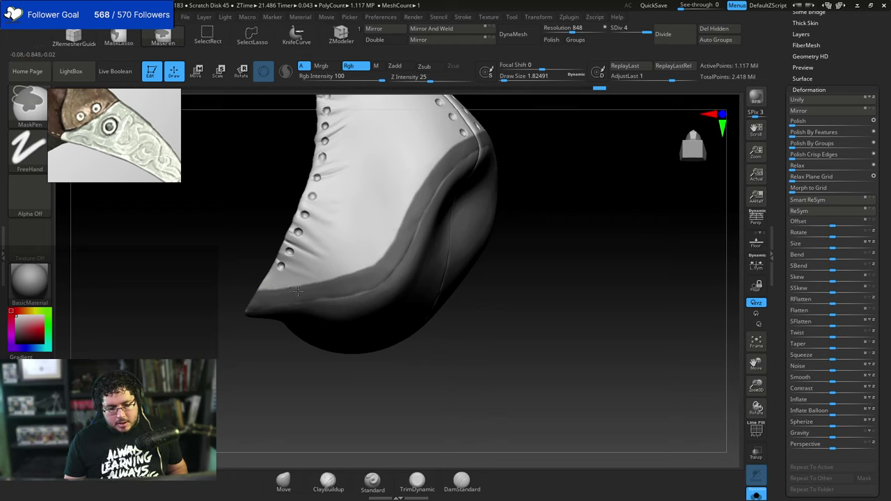
{"action": "left_click_drag", "start_coordinate": [513, 263], "coordinate": [479, 259]}
{"action": "left_click_drag", "start_coordinate": [287, 286], "coordinate": [318, 274], "text": "ctrl"}
Unmask the excess where the band wraps around the pointed corner onto the inner side.
{"action": "left_click_drag", "start_coordinate": [498, 281], "coordinate": [401, 220]}
{"action": "key", "text": "ctrl+alt"}
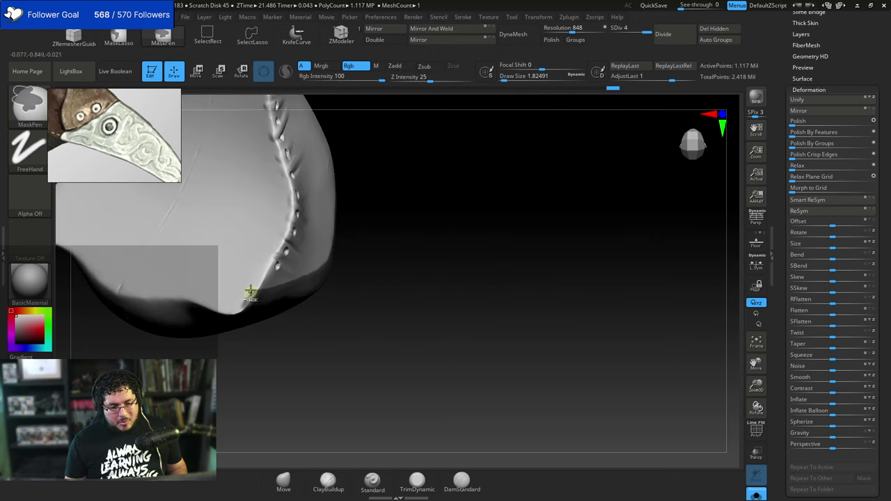
{"action": "left_click_drag", "start_coordinate": [258, 283], "coordinate": [254, 289], "text": "ctrl+alt"}
{"action": "left_click_drag", "start_coordinate": [445, 278], "coordinate": [383, 268]}
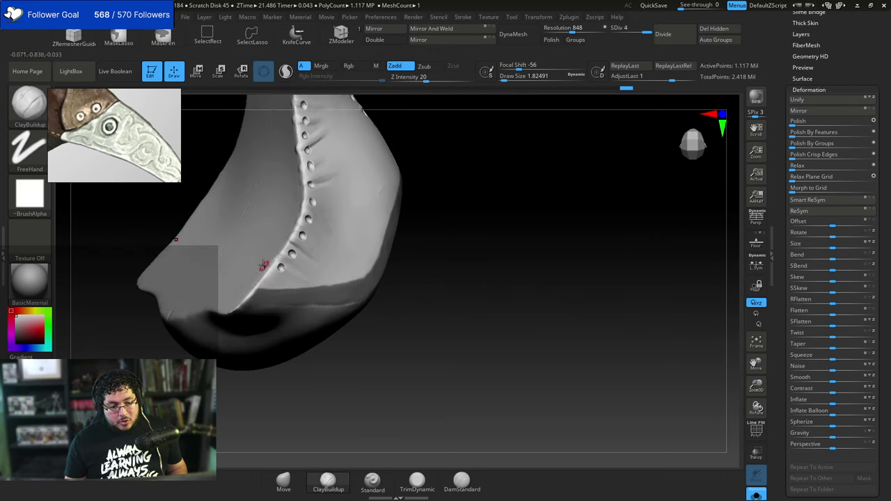
{"action": "left_click_drag", "start_coordinate": [257, 287], "coordinate": [250, 298], "text": "ctrl+alt"}
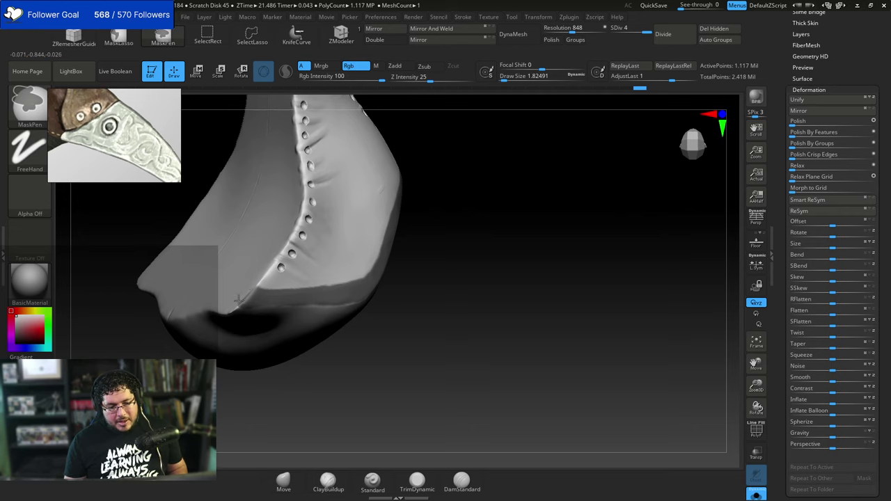
Touch up both edges of the masked band along the lower cheek from the corner to the chin.
{"action": "left_click_drag", "start_coordinate": [287, 384], "coordinate": [227, 372]}
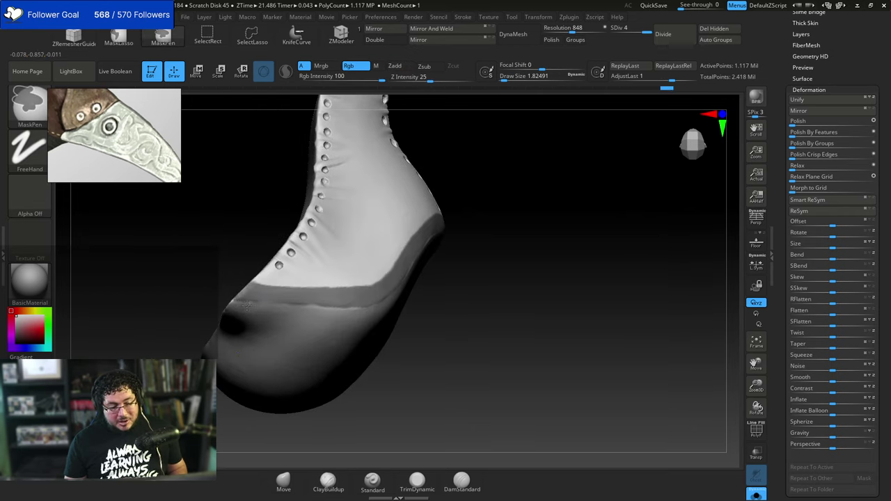
{"action": "left_click_drag", "start_coordinate": [474, 344], "coordinate": [432, 339]}
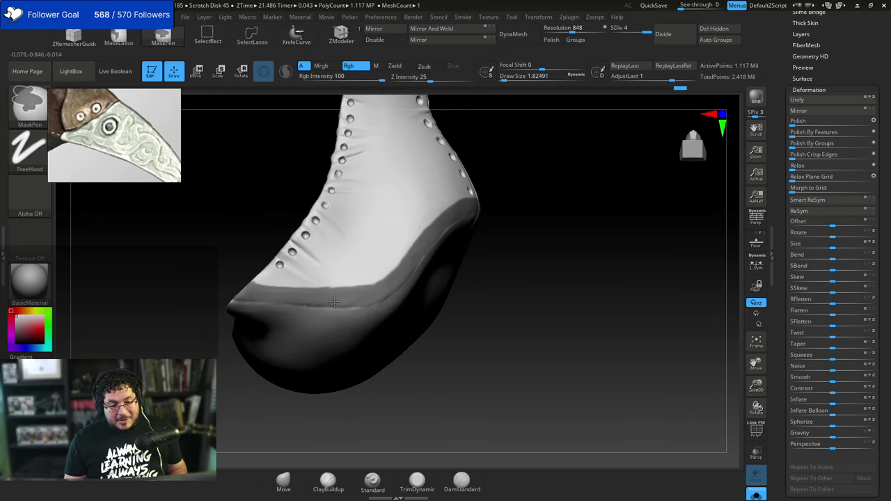
{"action": "left_click_drag", "start_coordinate": [495, 278], "coordinate": [471, 261]}
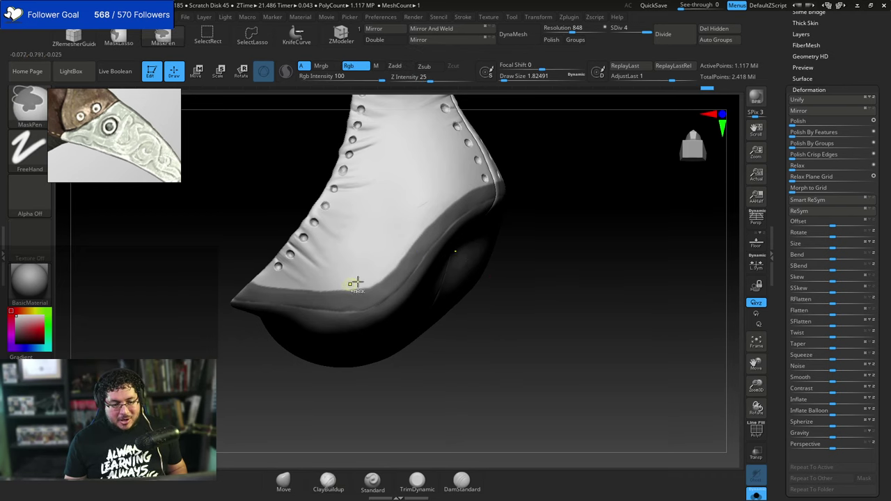
{"action": "left_click_drag", "start_coordinate": [487, 306], "coordinate": [517, 295]}
{"action": "left_click_drag", "start_coordinate": [529, 222], "coordinate": [514, 242]}
{"action": "right_click_drag", "start_coordinate": [386, 249], "coordinate": [404, 240]}
Switch to the TrimDynamic brush and lightly flatten the leather surface above the masked band at a draw size of 8.42419.
{"action": "key", "text": "b"}
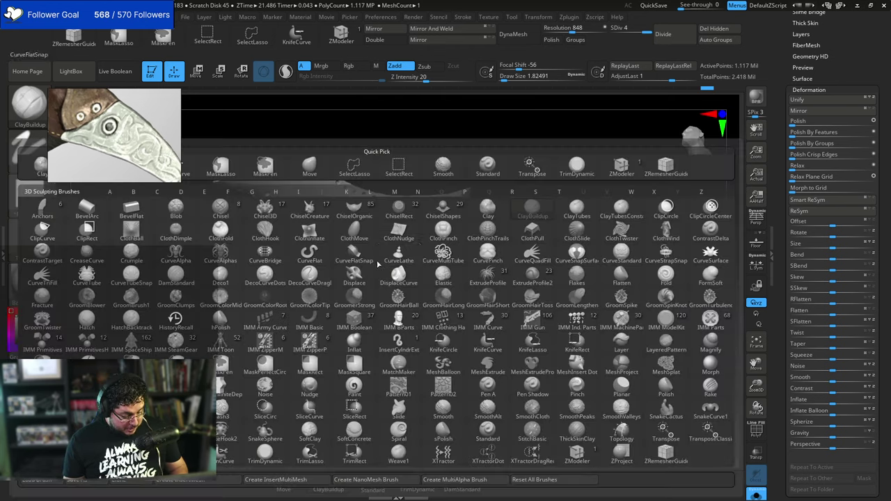
{"action": "key", "text": "t"}
{"action": "key", "text": "d"}
{"action": "key", "text": "space"}
{"action": "mouse_move", "coordinate": [378, 261]}
{"action": "left_mouse_down"}
{"action": "mouse_move", "coordinate": [384, 253]}
{"action": "mouse_move", "coordinate": [376, 258]}
{"action": "left_mouse_up"}
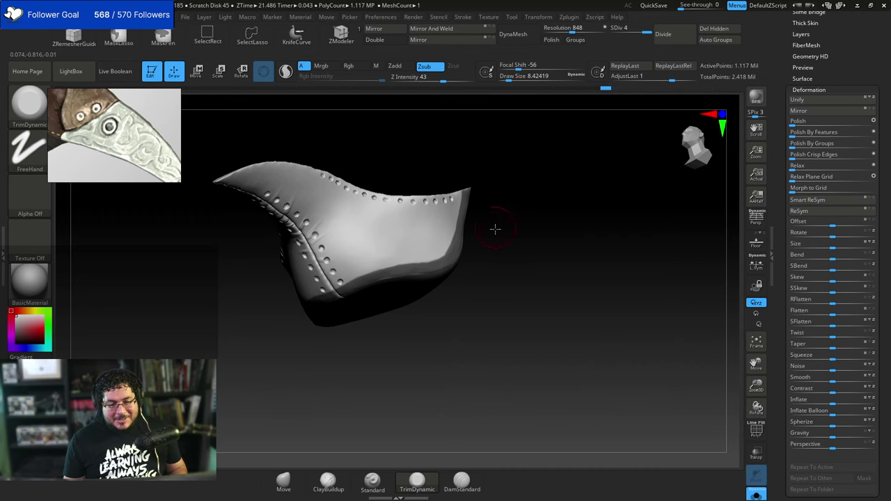
{"action": "left_click_drag", "start_coordinate": [495, 229], "coordinate": [567, 233]}
{"action": "left_click_drag", "start_coordinate": [285, 291], "coordinate": [288, 284]}
{"action": "right_click_drag", "start_coordinate": [412, 238], "coordinate": [290, 288]}
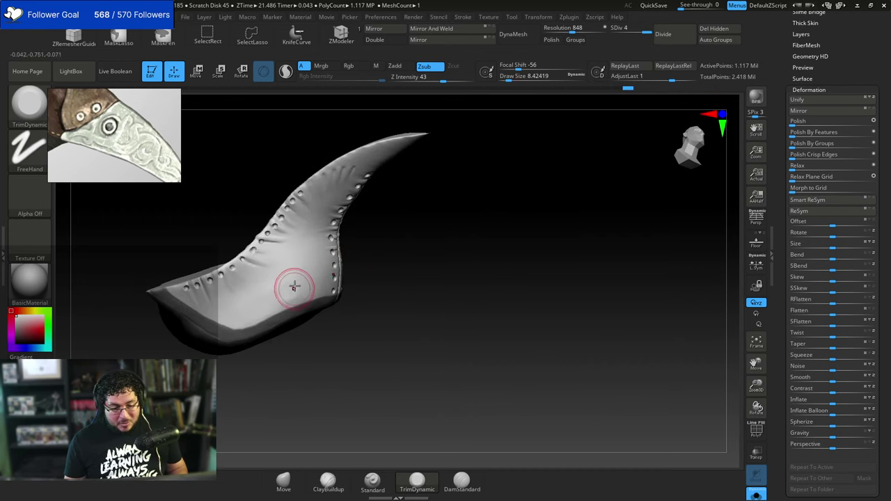
{"action": "mouse_move", "coordinate": [396, 264]}
{"action": "right_mouse_down"}
{"action": "mouse_move", "coordinate": [420, 258]}
{"action": "mouse_move", "coordinate": [406, 258]}
{"action": "mouse_move", "coordinate": [488, 204]}
{"action": "right_mouse_up"}
{"action": "mouse_move", "coordinate": [447, 280]}
{"action": "right_mouse_down", "text": "ctrl"}
{"action": "mouse_move", "coordinate": [499, 270]}
{"action": "mouse_move", "coordinate": [479, 316]}
{"action": "mouse_move", "coordinate": [471, 299]}
{"action": "mouse_move", "coordinate": [534, 333]}
{"action": "right_mouse_up", "text": "ctrl"}
{"action": "key", "text": "space"}
{"action": "right_click_drag", "start_coordinate": [489, 285], "coordinate": [579, 292]}
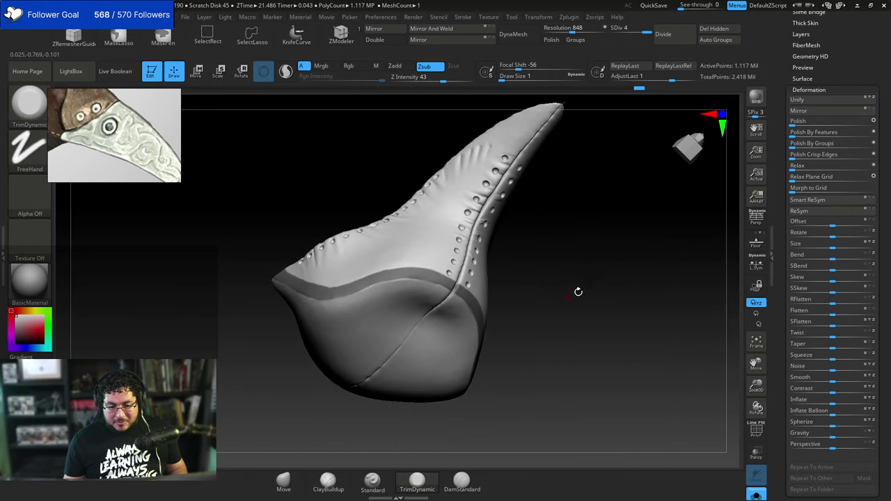
Extract the masked band as a new subtool with S Smt 5 and a thickness of 0.02, and accept it.
{"action": "left_click", "coordinate": [825, 89]}
{"action": "scroll", "coordinate": [849, 146], "scroll_direction": "down", "scroll_amount": 1}
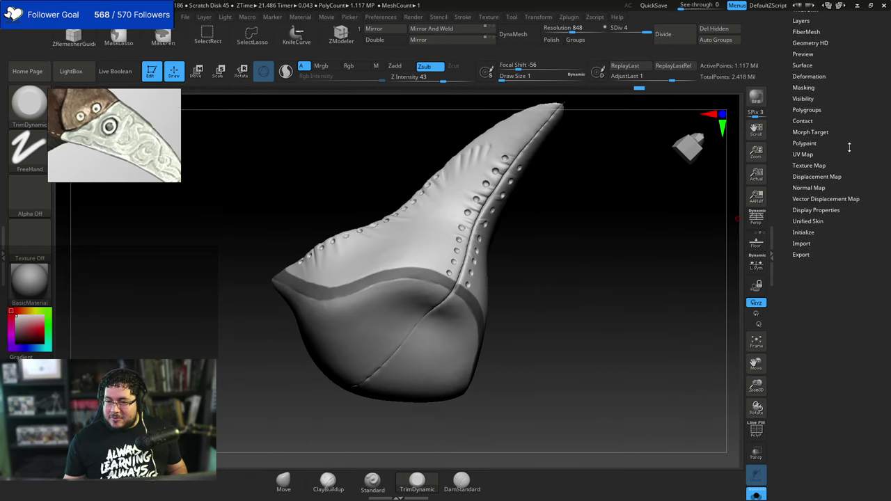
{"action": "scroll", "coordinate": [853, 167], "scroll_direction": "down", "scroll_amount": 1}
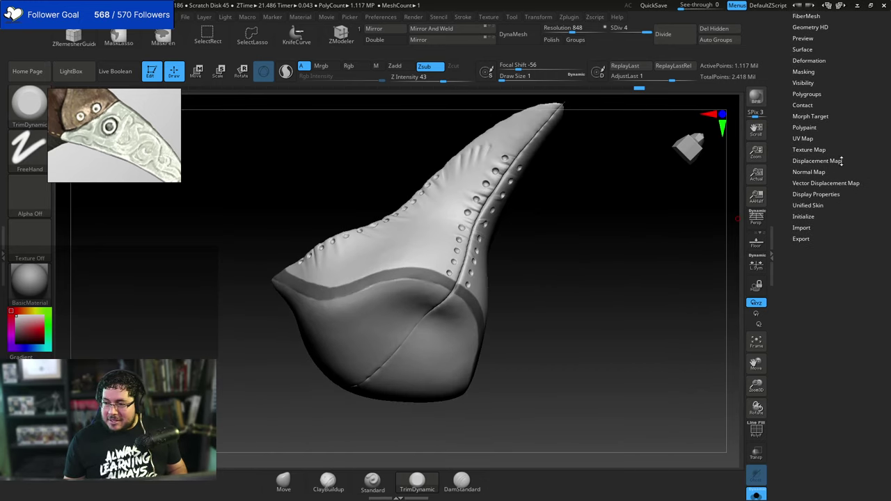
{"action": "scroll", "coordinate": [841, 181], "scroll_direction": "up", "scroll_amount": 6}
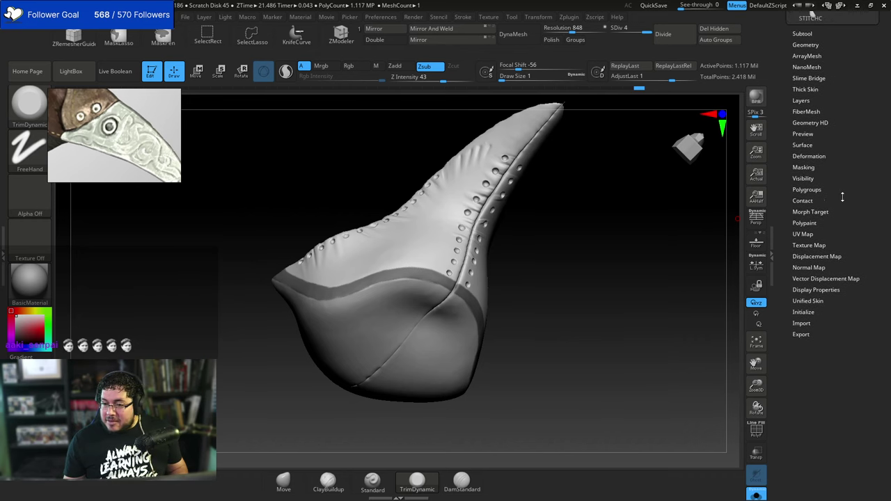
{"action": "scroll", "coordinate": [849, 182], "scroll_direction": "up", "scroll_amount": 1}
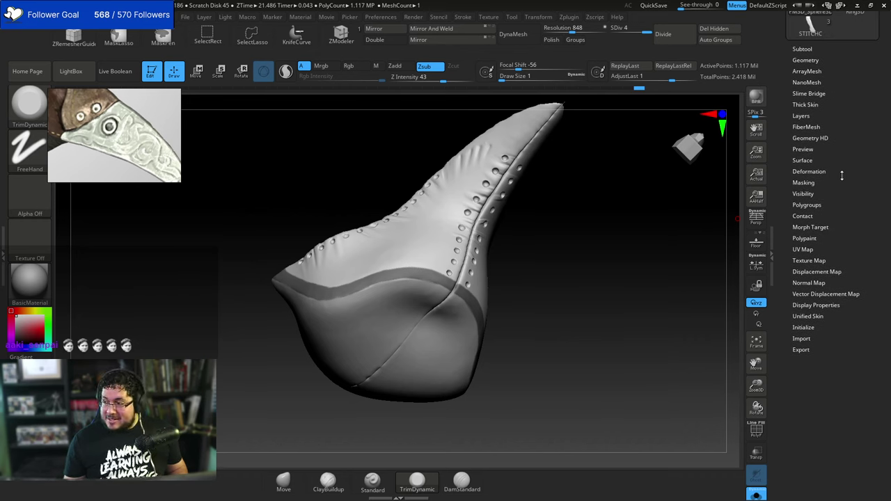
{"action": "scroll", "coordinate": [841, 187], "scroll_direction": "up", "scroll_amount": 1}
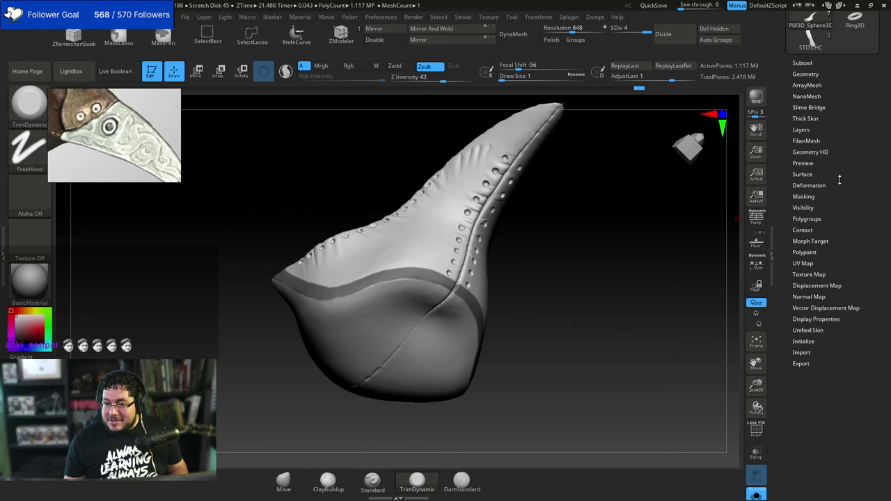
{"action": "left_click", "coordinate": [805, 73]}
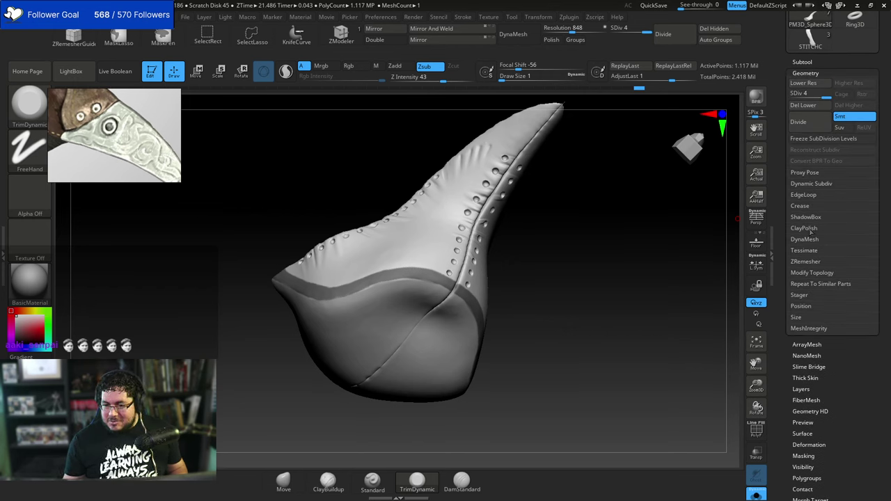
{"action": "left_click", "coordinate": [803, 63]}
{"action": "left_click", "coordinate": [799, 428]}
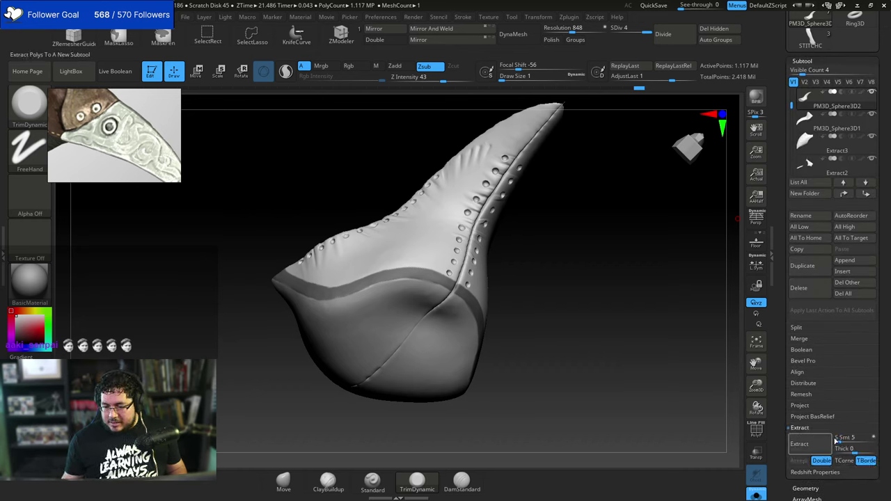
{"action": "left_click", "coordinate": [798, 461]}
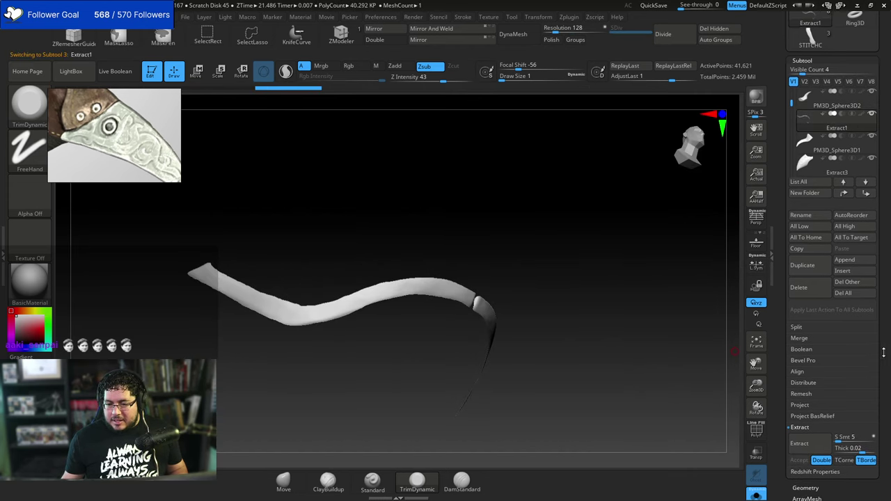
Retopologize the extracted strip with ZRemesher at a target polygons count of 5.
{"action": "left_click_drag", "start_coordinate": [882, 352], "coordinate": [863, 270]}
{"action": "left_click_drag", "start_coordinate": [852, 357], "coordinate": [847, 318]}
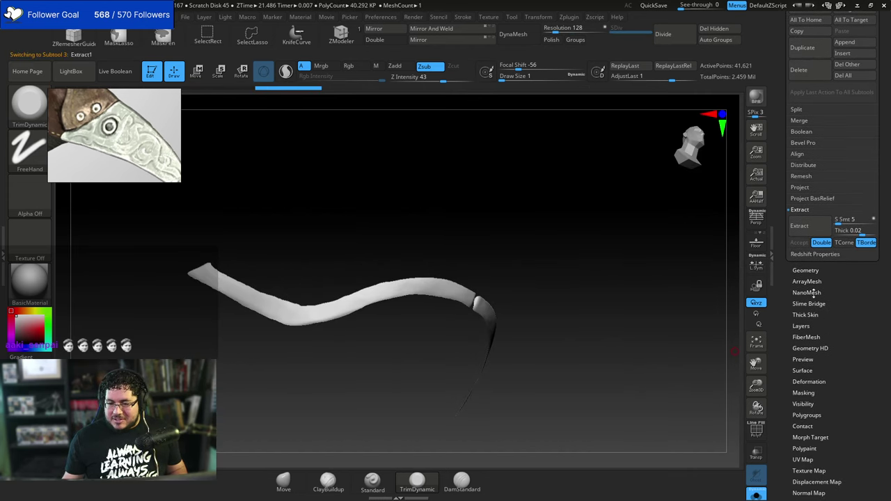
{"action": "left_click", "coordinate": [813, 269]}
{"action": "left_click", "coordinate": [806, 217]}
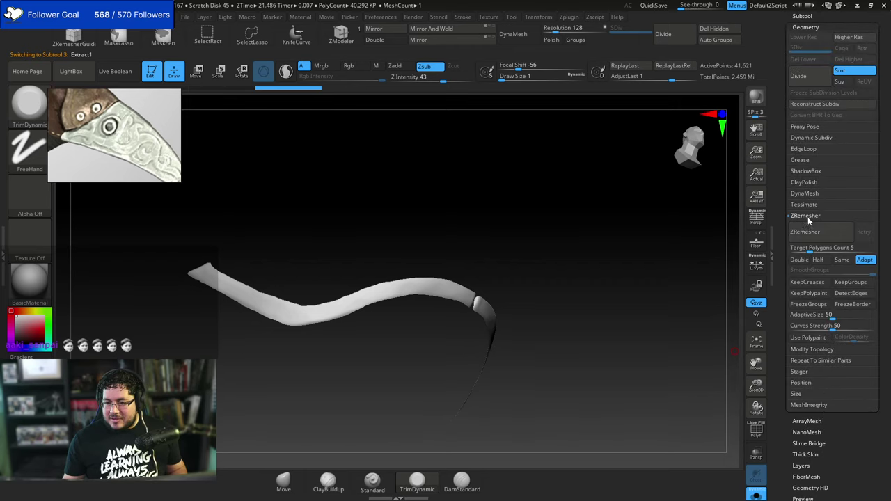
{"action": "left_click", "coordinate": [800, 234]}
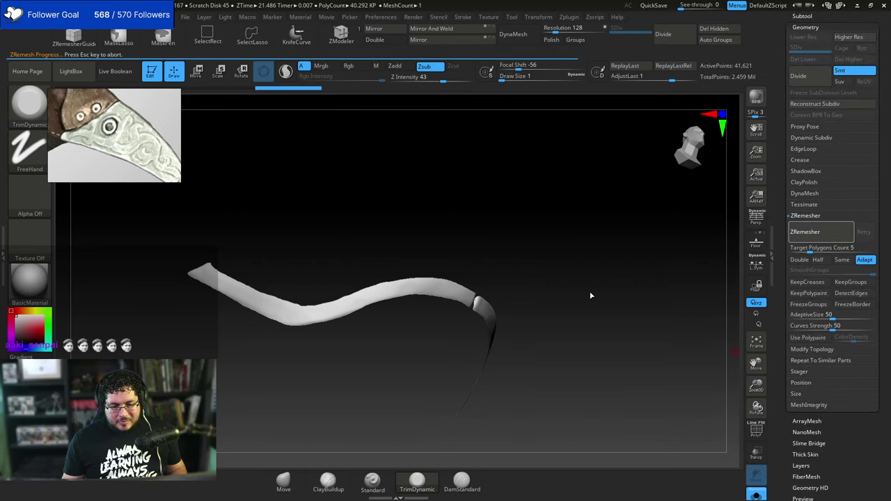
{"action": "left_click_drag", "start_coordinate": [589, 292], "coordinate": [628, 242]}
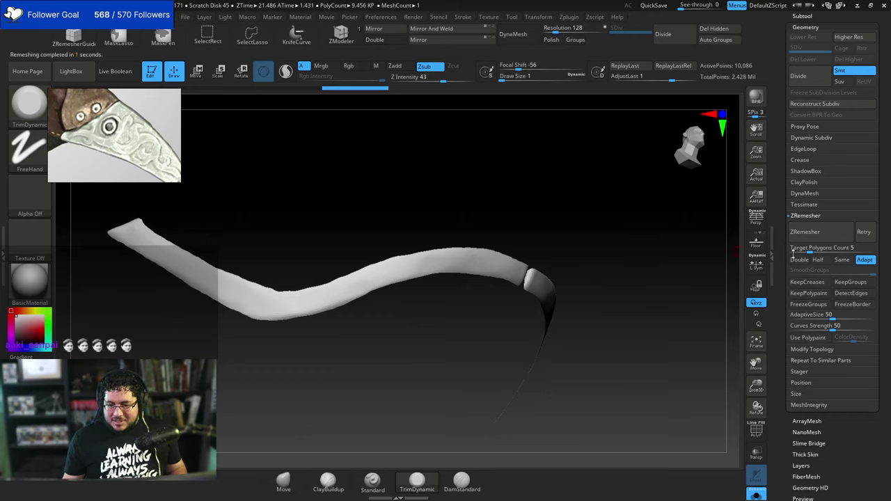
Run ZRemesher repeatedly on the strip with the Half option until it is reduced to clean, low-density topology.
{"action": "left_click", "coordinate": [818, 260]}
{"action": "left_click", "coordinate": [805, 232]}
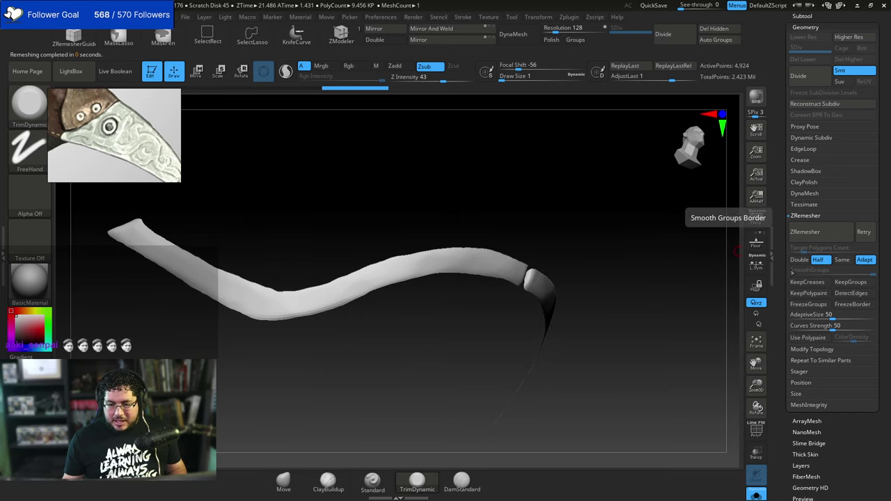
{"action": "left_click", "coordinate": [805, 232]}
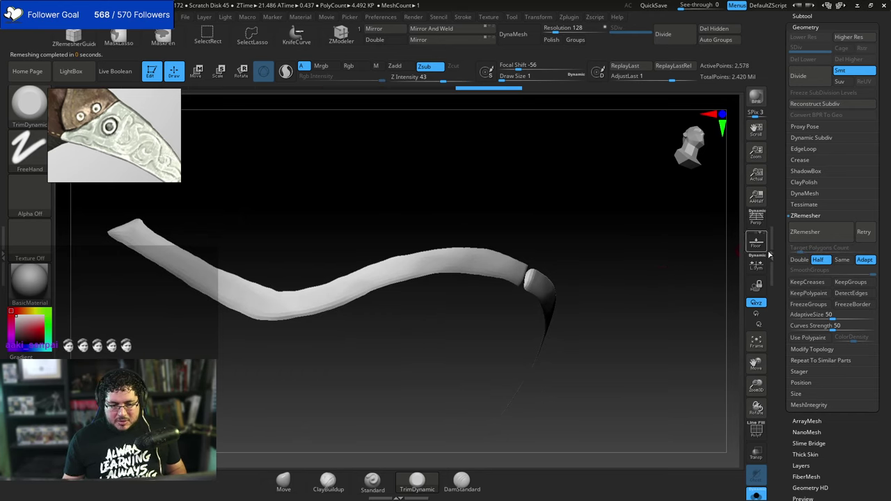
{"action": "left_click", "coordinate": [804, 232]}
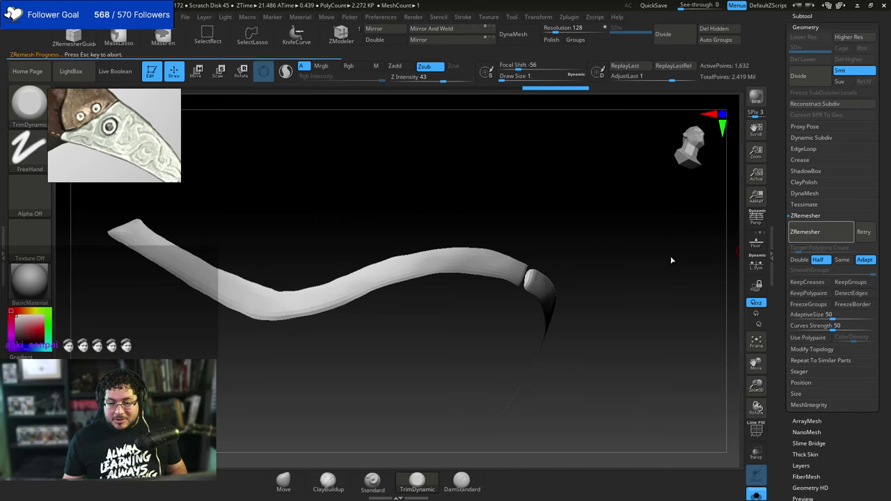
{"action": "left_click", "coordinate": [796, 232]}
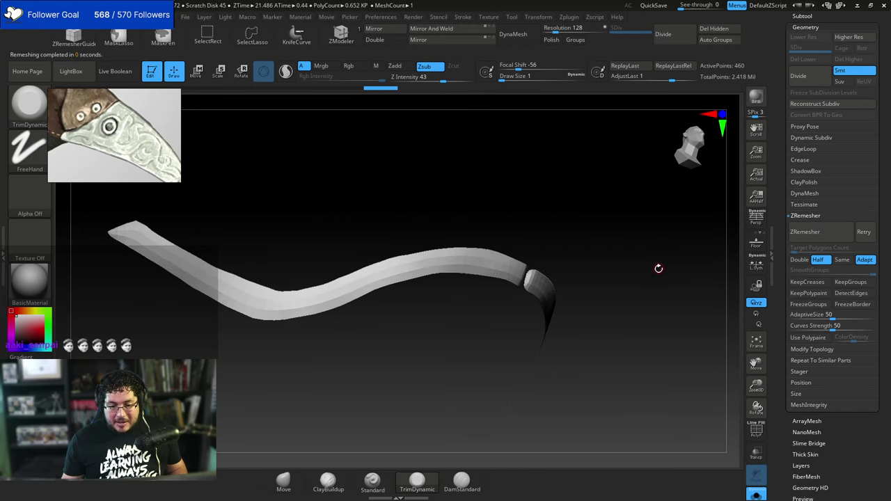
{"action": "left_click_drag", "start_coordinate": [641, 251], "coordinate": [724, 245]}
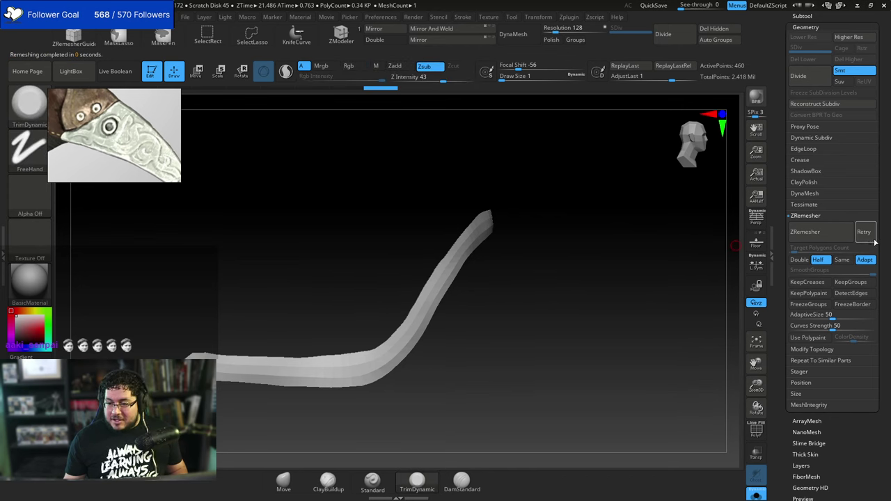
Turn on Dynamic Subdiv for the strip, set its thickness to 0.001, and show the other subtools again.
{"action": "left_click_drag", "start_coordinate": [815, 257], "coordinate": [814, 202]}
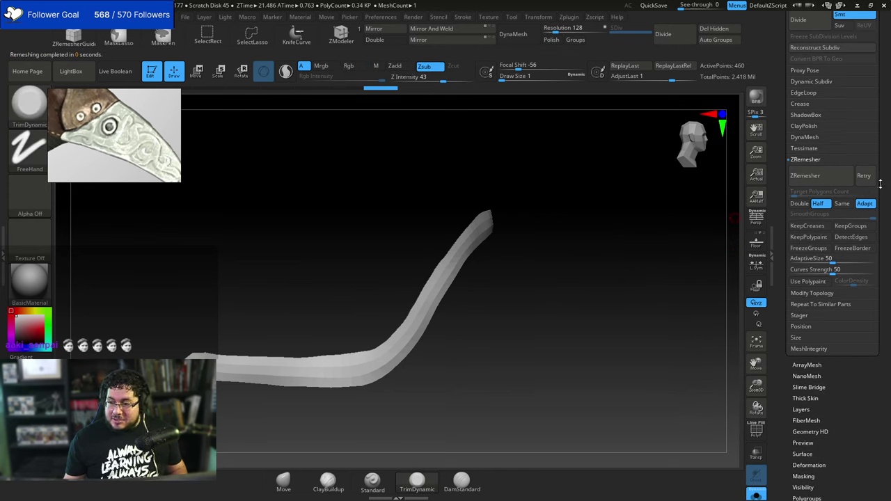
{"action": "scroll", "coordinate": [880, 182], "scroll_direction": "down", "scroll_amount": 3}
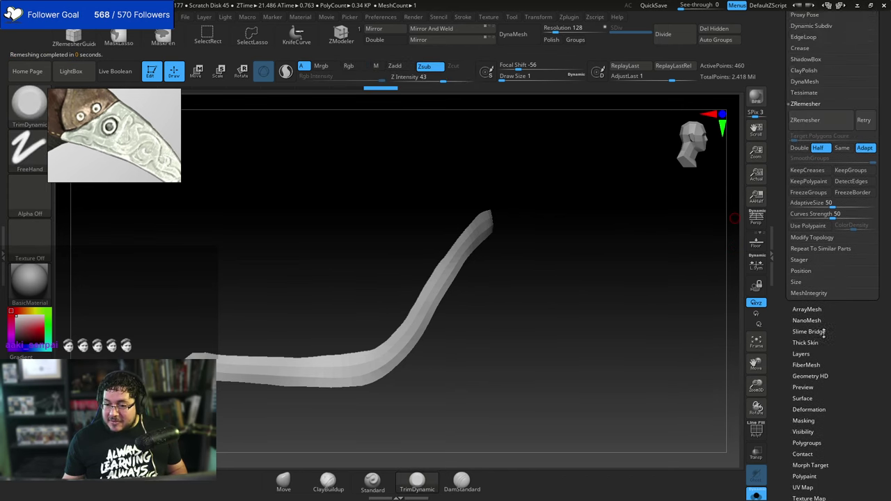
{"action": "left_click_drag", "start_coordinate": [823, 334], "coordinate": [824, 399]}
{"action": "left_click_drag", "start_coordinate": [878, 38], "coordinate": [873, 133]}
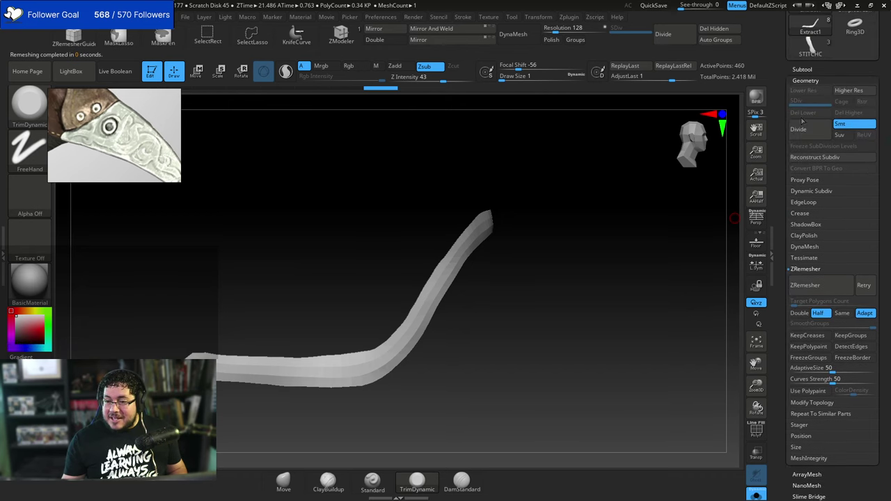
{"action": "left_click", "coordinate": [811, 190]}
{"action": "left_click", "coordinate": [800, 202]}
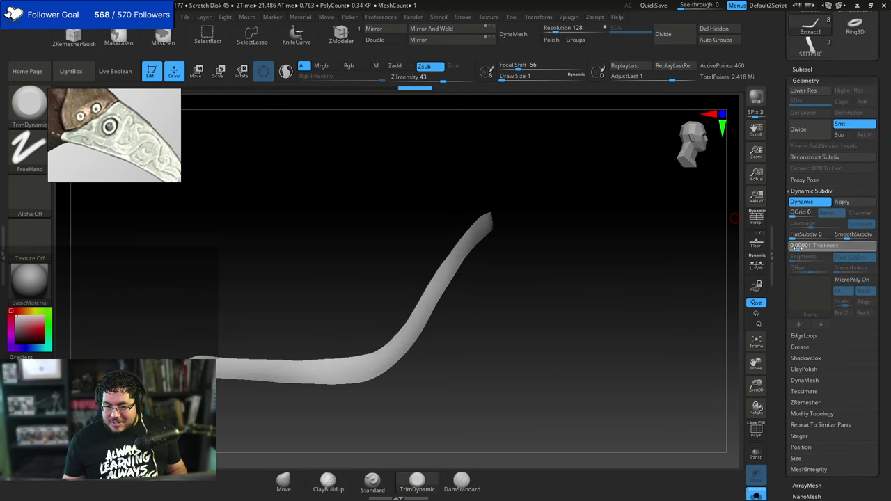
{"action": "left_click_drag", "start_coordinate": [797, 247], "coordinate": [805, 248]}
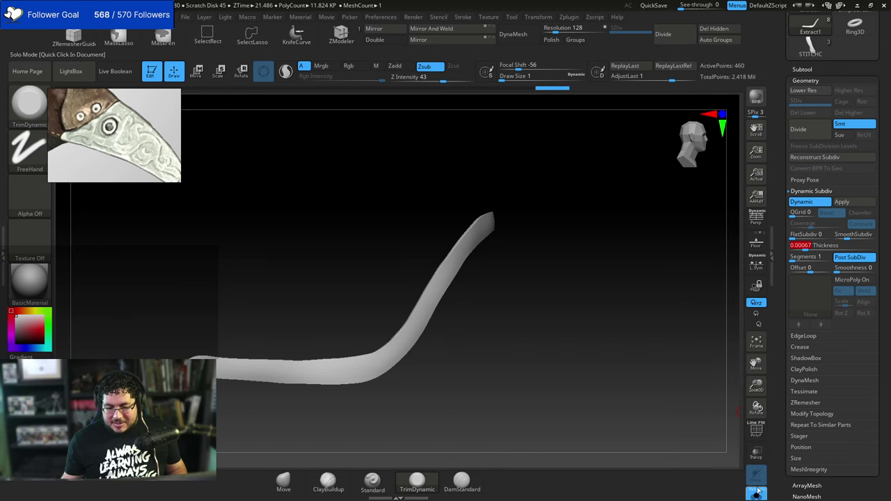
{"action": "left_click", "coordinate": [756, 495]}
{"action": "left_click_drag", "start_coordinate": [664, 356], "coordinate": [685, 306]}
{"action": "left_click", "coordinate": [807, 248]}
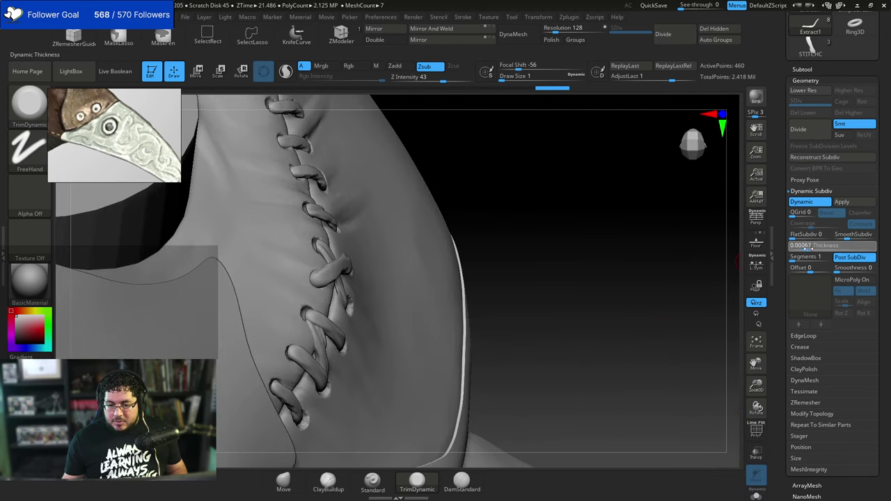
{"action": "left_click_drag", "start_coordinate": [808, 249], "coordinate": [806, 248]}
Adjust the strip's upper section in front of the ear with the Move brush at a draw size of 9.44708.
{"action": "left_click_drag", "start_coordinate": [616, 287], "coordinate": [644, 281]}
{"action": "left_click_drag", "start_coordinate": [595, 315], "coordinate": [627, 360]}
{"action": "left_click_drag", "start_coordinate": [659, 160], "coordinate": [655, 215]}
{"action": "key", "text": "b"}
{"action": "key", "text": "m"}
{"action": "key", "text": "v"}
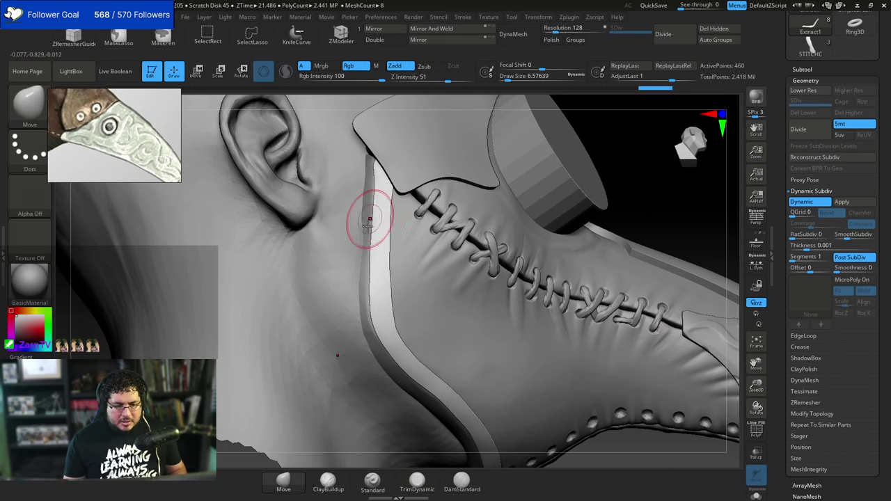
{"action": "left_click_drag", "start_coordinate": [370, 251], "coordinate": [365, 318]}
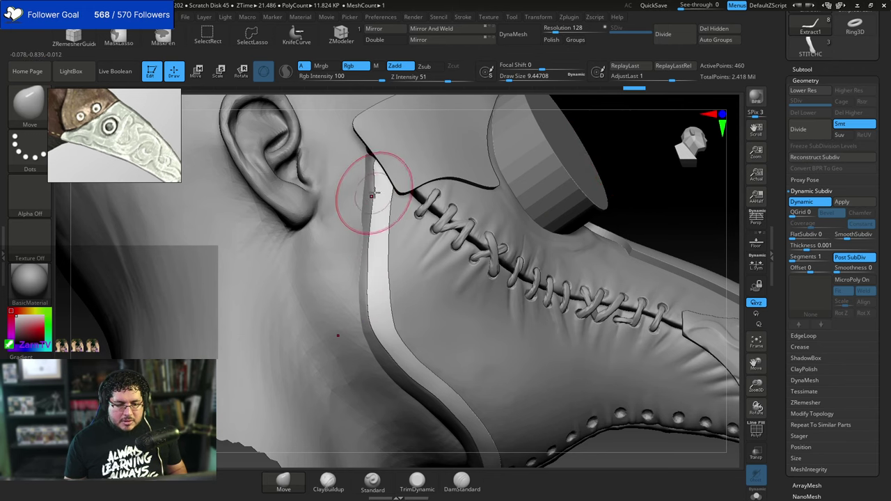
{"action": "left_click_drag", "start_coordinate": [373, 187], "coordinate": [374, 178]}
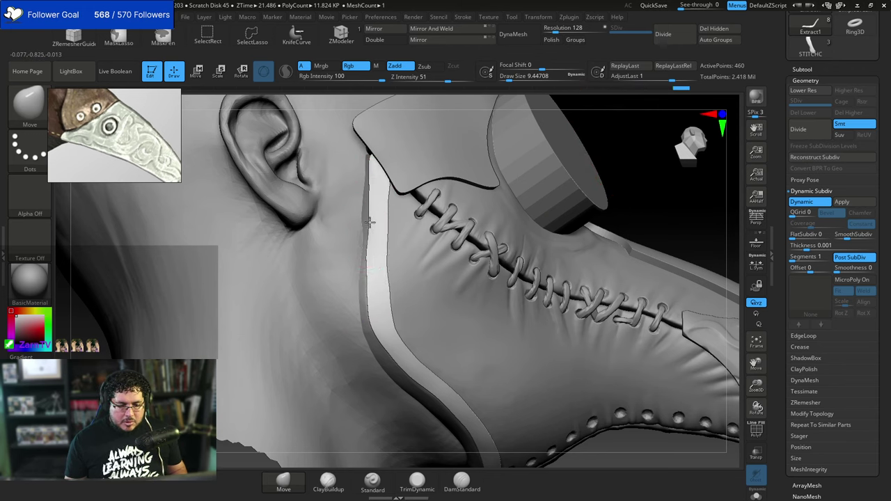
{"action": "left_click_drag", "start_coordinate": [365, 259], "coordinate": [370, 284]}
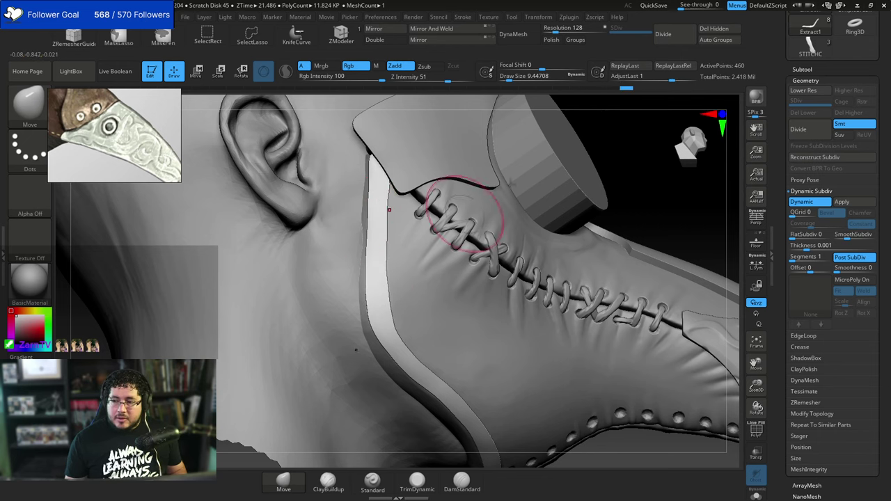
Reshape the strip's bend along the cheek with the Move brush at draw sizes of 12.91171 and 15.55142.
{"action": "left_click_drag", "start_coordinate": [693, 170], "coordinate": [713, 128], "text": "alt"}
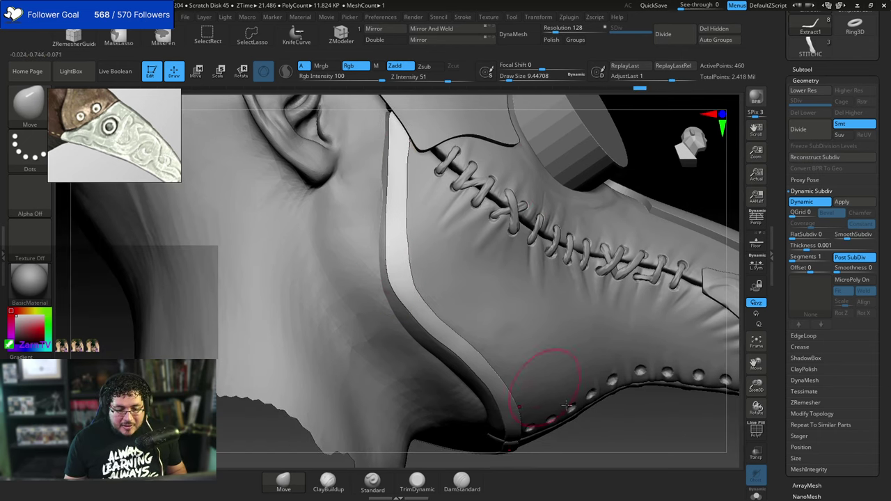
{"action": "mouse_move", "coordinate": [567, 405]}
{"action": "left_mouse_down"}
{"action": "mouse_move", "coordinate": [615, 345]}
{"action": "mouse_move", "coordinate": [617, 292]}
{"action": "left_mouse_up"}
{"action": "key", "text": "bracketright"}
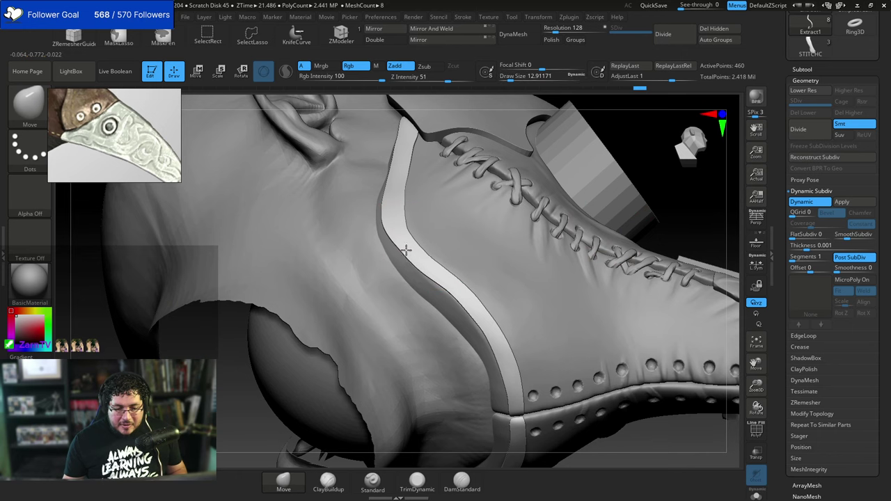
{"action": "left_click_drag", "start_coordinate": [430, 284], "coordinate": [399, 243]}
{"action": "left_click_drag", "start_coordinate": [632, 167], "coordinate": [501, 212]}
{"action": "right_click_drag", "start_coordinate": [502, 211], "coordinate": [408, 243]}
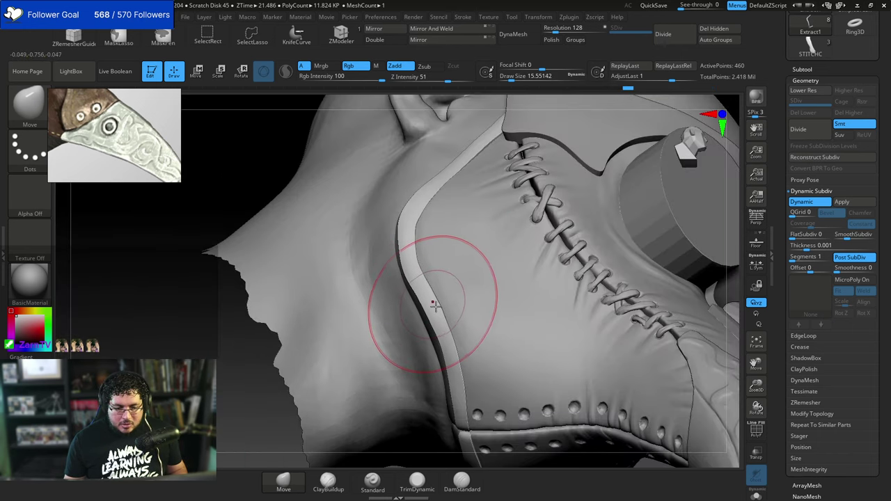
{"action": "left_click_drag", "start_coordinate": [443, 334], "coordinate": [436, 324]}
{"action": "mouse_move", "coordinate": [435, 324]}
{"action": "right_mouse_down"}
{"action": "mouse_move", "coordinate": [378, 269]}
{"action": "mouse_move", "coordinate": [381, 242]}
{"action": "mouse_move", "coordinate": [371, 238]}
{"action": "right_mouse_up"}
Refine the strip's lower curve down to the chin seam with the Move brush at draw sizes of 10.53596 and 15.55142.
{"action": "key", "text": "s"}
{"action": "left_click_drag", "start_coordinate": [451, 256], "coordinate": [417, 268]}
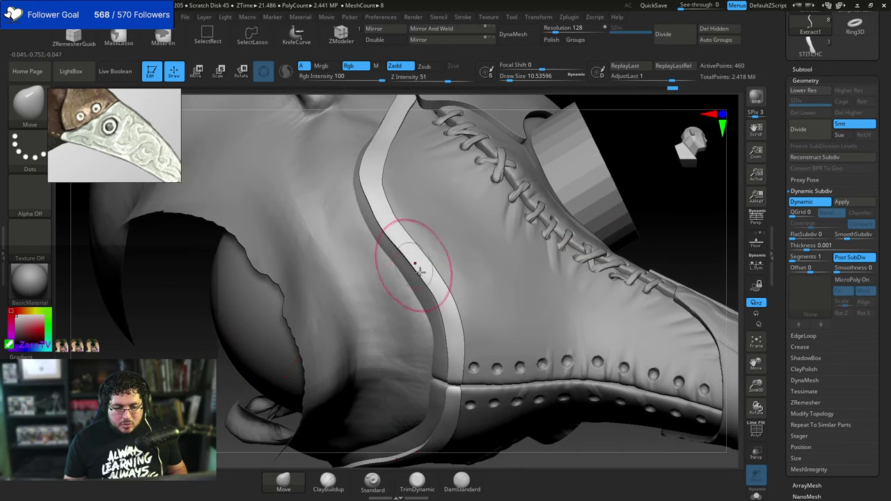
{"action": "left_click_drag", "start_coordinate": [443, 307], "coordinate": [447, 308]}
{"action": "key", "text": "]"}
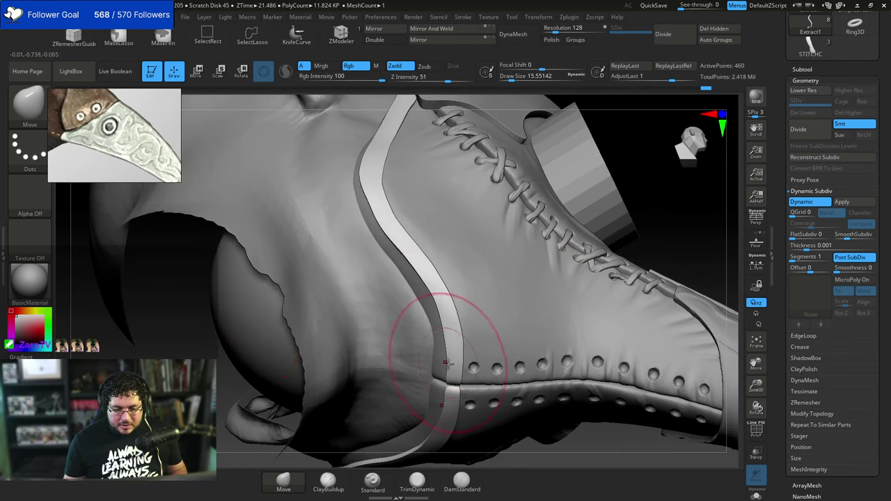
{"action": "left_click_drag", "start_coordinate": [451, 369], "coordinate": [455, 367]}
{"action": "mouse_move", "coordinate": [638, 203]}
{"action": "left_mouse_down"}
{"action": "mouse_move", "coordinate": [620, 315]}
{"action": "mouse_move", "coordinate": [545, 330]}
{"action": "mouse_move", "coordinate": [549, 371]}
{"action": "mouse_move", "coordinate": [585, 221]}
{"action": "mouse_move", "coordinate": [601, 240]}
{"action": "mouse_move", "coordinate": [591, 282]}
{"action": "left_mouse_up"}
{"action": "key", "text": "space"}
{"action": "left_click_drag", "start_coordinate": [547, 254], "coordinate": [541, 254]}
Make the leather snout the active subtool, isolate it, and switch to the TrimDynamic brush.
{"action": "left_click", "coordinate": [557, 304], "text": "alt"}
{"action": "left_click_drag", "start_coordinate": [600, 245], "coordinate": [566, 298], "text": "alt"}
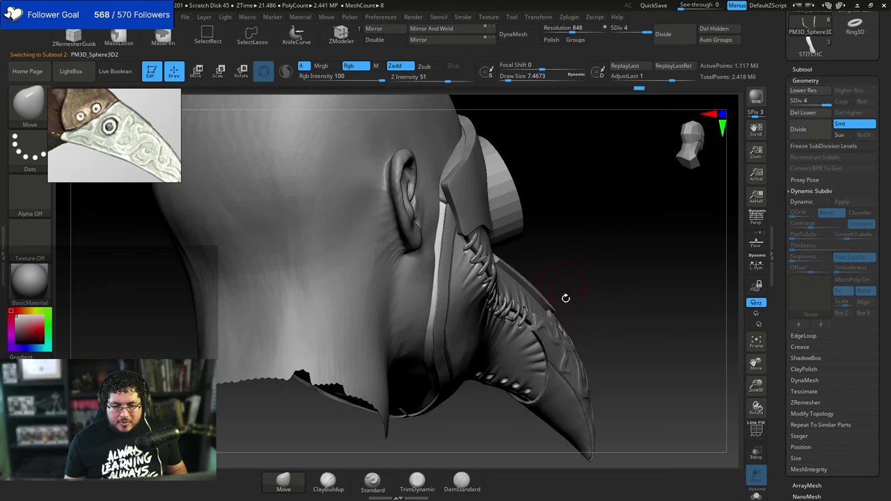
{"action": "left_click", "coordinate": [751, 497]}
{"action": "left_click_drag", "start_coordinate": [709, 356], "coordinate": [572, 278]}
{"action": "key", "text": "b"}
{"action": "key", "text": "t"}
{"action": "key", "text": "r"}
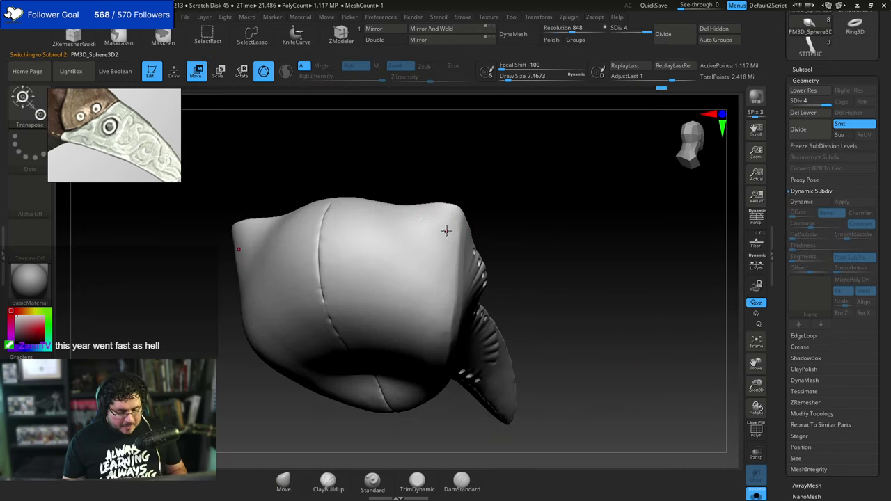
{"action": "key", "text": "space"}
{"action": "key", "text": "b"}
{"action": "key", "text": "t"}
{"action": "key", "text": "d"}
{"action": "key", "text": "space"}
Flatten the leather around its upper rear corner with TrimDynamic at draw sizes of 9.44708 and 7.4673.
{"action": "left_click_drag", "start_coordinate": [456, 225], "coordinate": [450, 221]}
{"action": "key", "text": "space"}
{"action": "right_click_drag", "start_coordinate": [449, 224], "coordinate": [445, 229]}
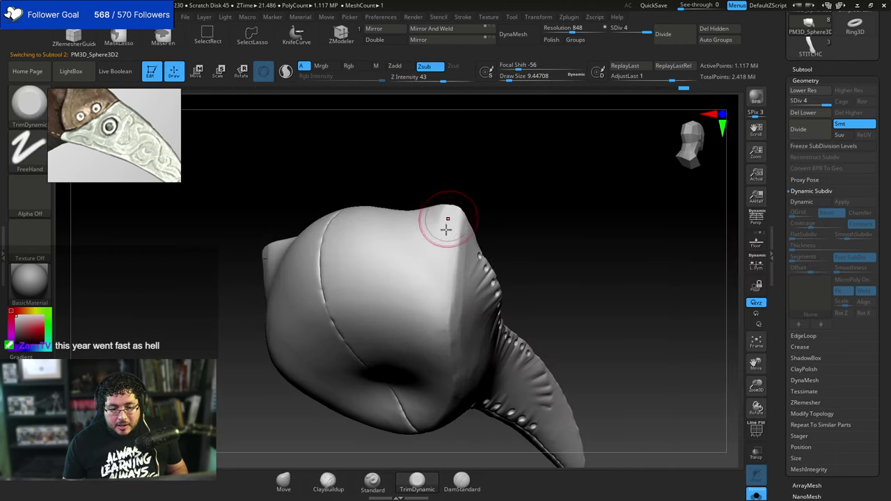
{"action": "key", "text": "space"}
{"action": "left_click_drag", "start_coordinate": [446, 224], "coordinate": [443, 224]}
{"action": "right_click_drag", "start_coordinate": [439, 283], "coordinate": [450, 233]}
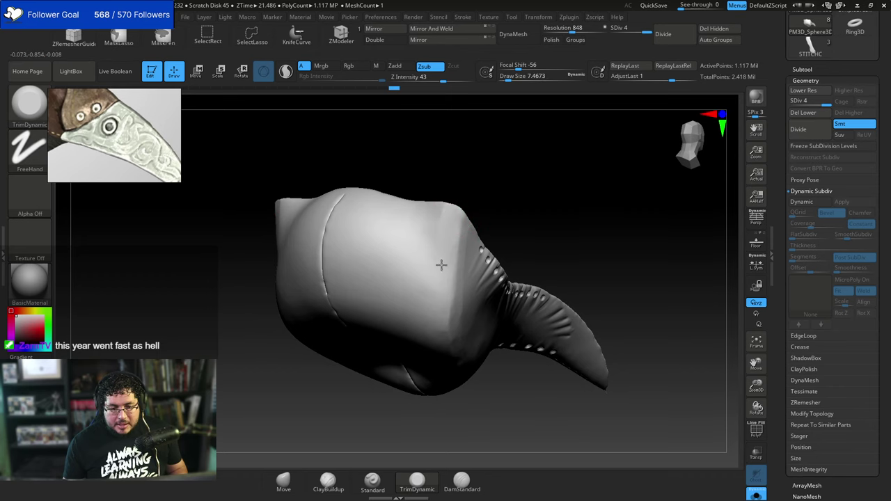
{"action": "mouse_move", "coordinate": [434, 318]}
{"action": "right_mouse_down"}
{"action": "mouse_move", "coordinate": [445, 280]}
{"action": "mouse_move", "coordinate": [512, 192]}
{"action": "right_mouse_up"}
Flatten the leather's rear cheek edge from below the corner down to the chin seam at a draw size of 7.4673.
{"action": "left_click_drag", "start_coordinate": [441, 323], "coordinate": [456, 360]}
{"action": "right_click_drag", "start_coordinate": [456, 360], "coordinate": [457, 318], "text": "alt"}
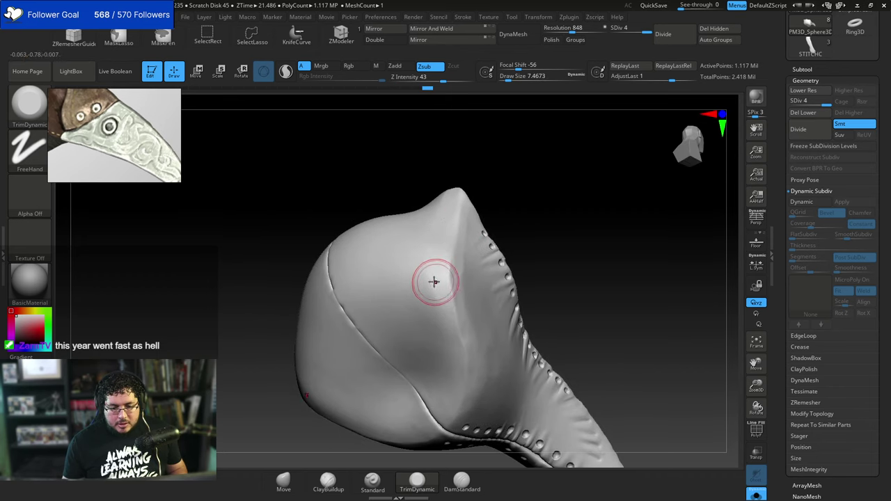
{"action": "left_click_drag", "start_coordinate": [435, 282], "coordinate": [455, 346]}
{"action": "left_click_drag", "start_coordinate": [438, 298], "coordinate": [449, 309]}
{"action": "right_click_drag", "start_coordinate": [449, 309], "coordinate": [568, 176]}
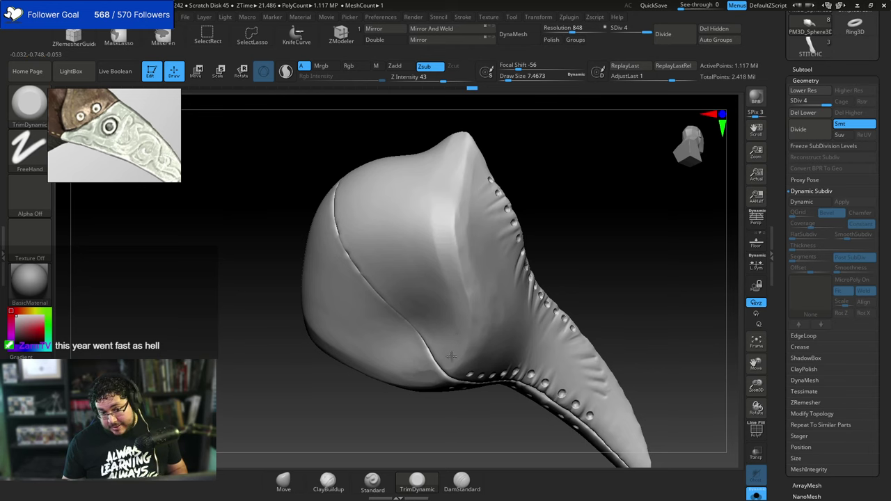
{"action": "right_click_drag", "start_coordinate": [451, 357], "coordinate": [533, 205]}
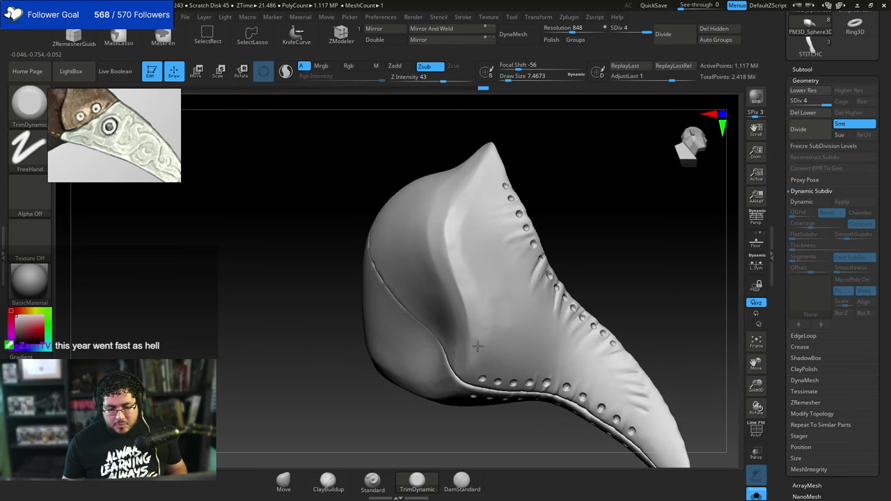
{"action": "left_click_drag", "start_coordinate": [470, 376], "coordinate": [472, 363]}
Show the whole mask again and inspect the strip's fit against the leather and head from the side and back.
{"action": "left_click", "coordinate": [759, 493]}
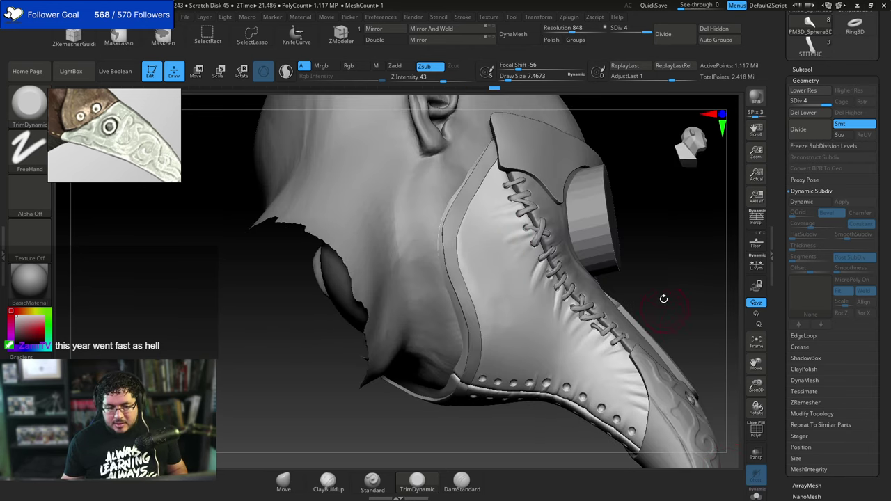
{"action": "mouse_move", "coordinate": [663, 299]}
{"action": "right_mouse_down"}
{"action": "mouse_move", "coordinate": [650, 282]}
{"action": "mouse_move", "coordinate": [645, 221]}
{"action": "right_mouse_up"}
{"action": "mouse_move", "coordinate": [631, 127]}
{"action": "right_mouse_down", "text": "alt"}
{"action": "mouse_move", "coordinate": [630, 163]}
{"action": "mouse_move", "coordinate": [593, 170]}
{"action": "mouse_move", "coordinate": [587, 157]}
{"action": "right_mouse_up", "text": "alt"}
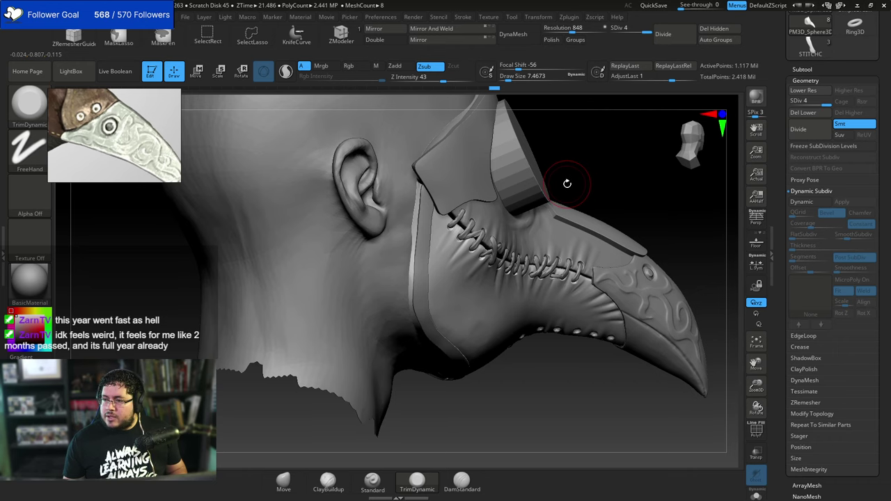
{"action": "right_click_drag", "start_coordinate": [578, 184], "coordinate": [647, 162], "text": "alt"}
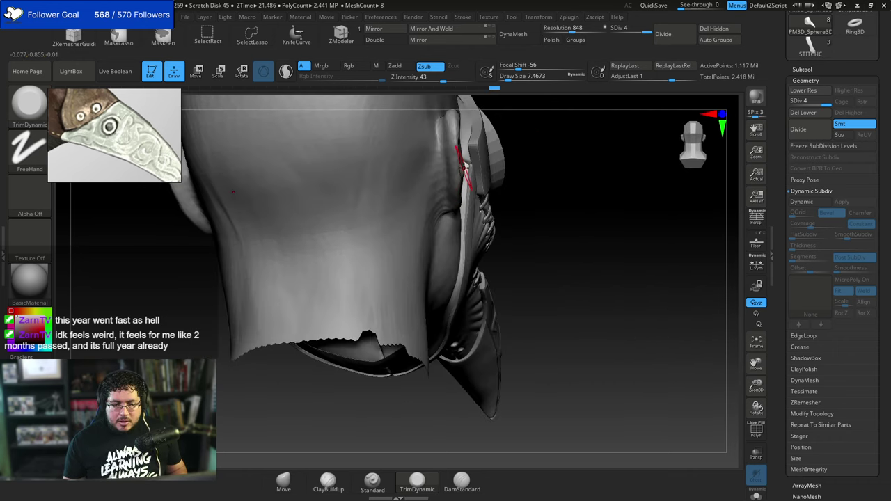
{"action": "right_click_drag", "start_coordinate": [547, 162], "coordinate": [445, 169]}
{"action": "right_click_drag", "start_coordinate": [549, 198], "coordinate": [620, 201]}
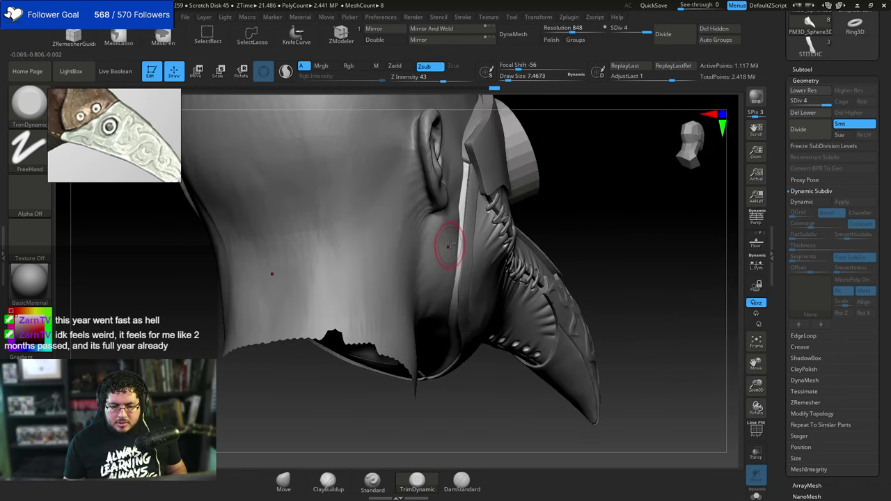
Save the current sculpting progress with QuickSave.
{"action": "right_click_drag", "start_coordinate": [565, 236], "coordinate": [571, 155]}
{"action": "right_click_drag", "start_coordinate": [547, 259], "coordinate": [540, 187]}
{"action": "right_click_drag", "start_coordinate": [449, 331], "coordinate": [490, 268]}
{"action": "mouse_move", "coordinate": [530, 263]}
{"action": "left_mouse_down"}
{"action": "mouse_move", "coordinate": [563, 247]}
{"action": "mouse_move", "coordinate": [515, 346]}
{"action": "mouse_move", "coordinate": [507, 324]}
{"action": "mouse_move", "coordinate": [531, 268]}
{"action": "left_mouse_up"}
{"action": "left_click", "coordinate": [650, 5]}
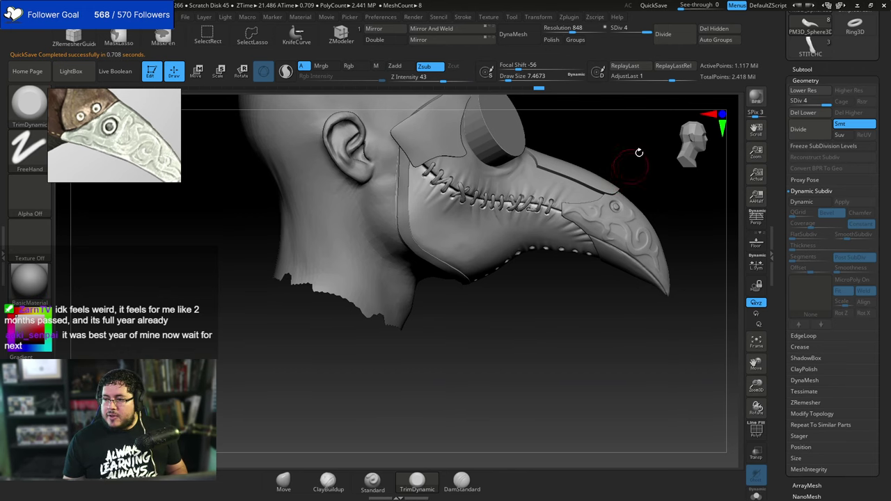
Switch to the ClayBuildup brush for sculpting the leather around the rear end of the lacing.
{"action": "left_click_drag", "start_coordinate": [614, 153], "coordinate": [619, 225], "text": "alt"}
{"action": "key", "text": "b"}
{"action": "key", "text": "c"}
{"action": "key", "text": "b"}
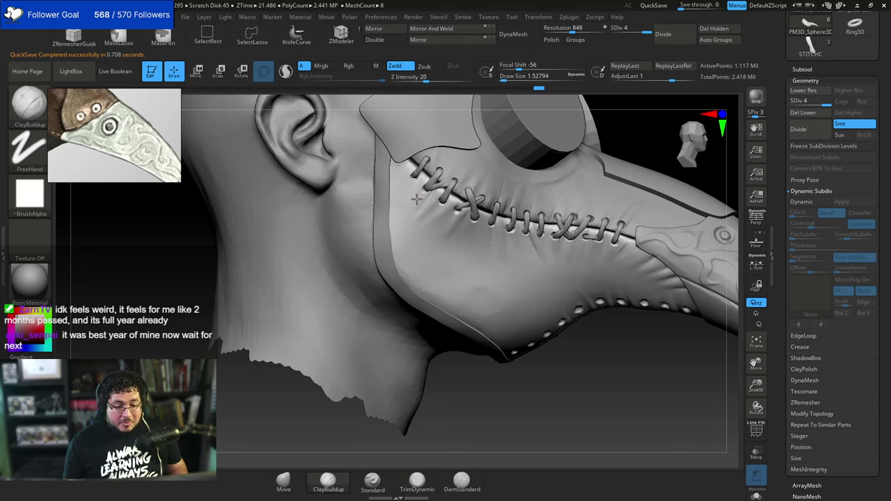
{"action": "left_click_drag", "start_coordinate": [642, 126], "coordinate": [619, 183]}
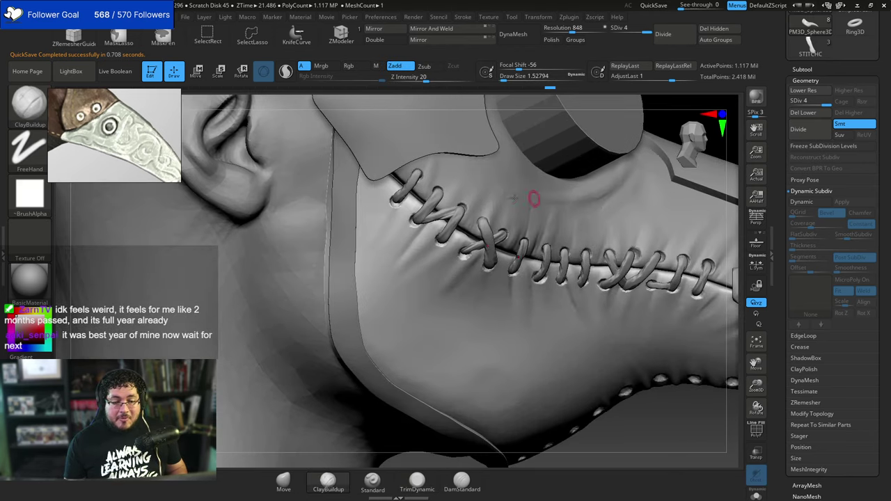
{"action": "key", "text": "b"}
{"action": "key", "text": "c"}
{"action": "left_click", "coordinate": [426, 212]}
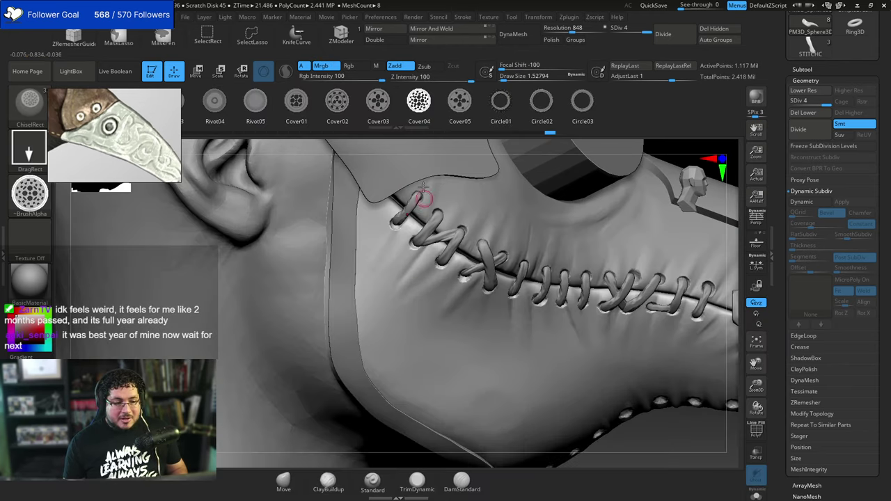
{"action": "key", "text": "comma"}
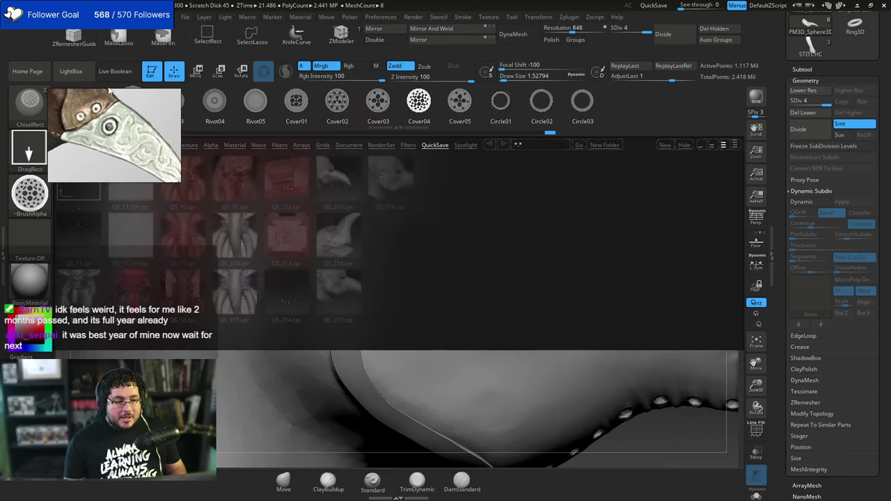
{"action": "left_click", "coordinate": [84, 76]}
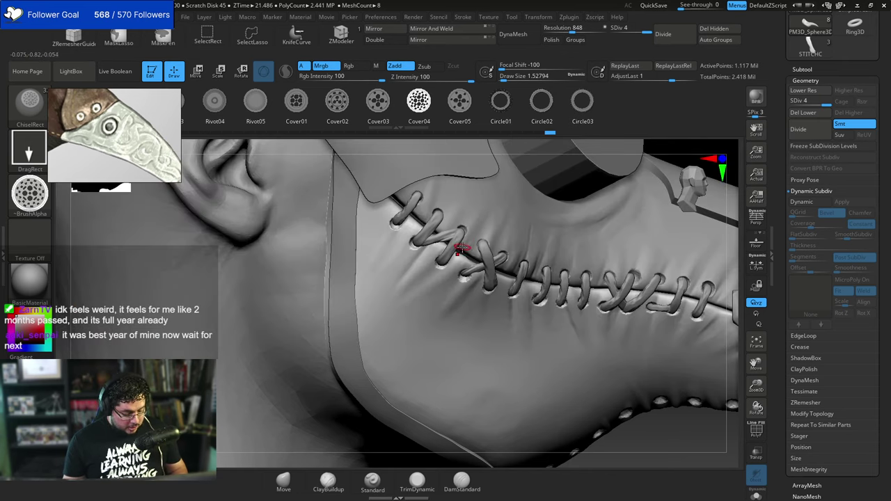
Build up small creases below the rearmost stitches with ClayBuildup at a draw size of 2.61682, and smooth them into the leather.
{"action": "key", "text": "b"}
{"action": "key", "text": "c"}
{"action": "key", "text": "b"}
{"action": "key", "text": "space"}
{"action": "key", "text": "space"}
{"action": "left_click_drag", "start_coordinate": [396, 222], "coordinate": [400, 220]}
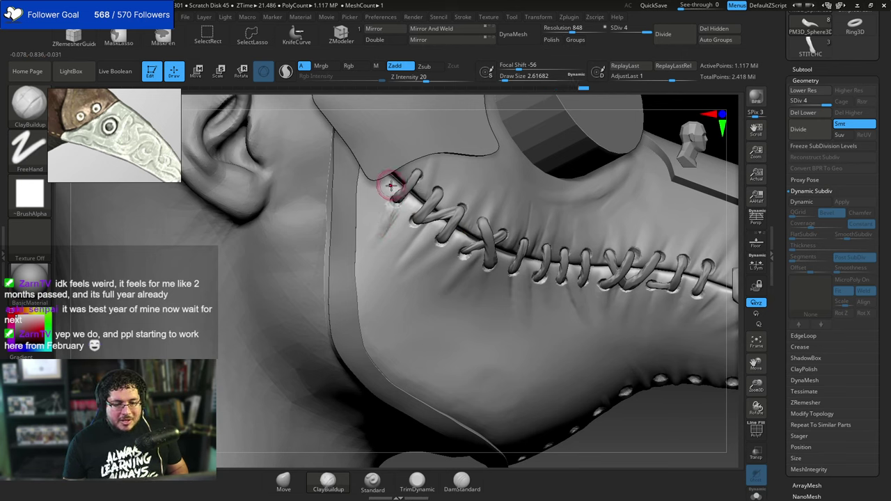
{"action": "left_click_drag", "start_coordinate": [381, 201], "coordinate": [376, 205]}
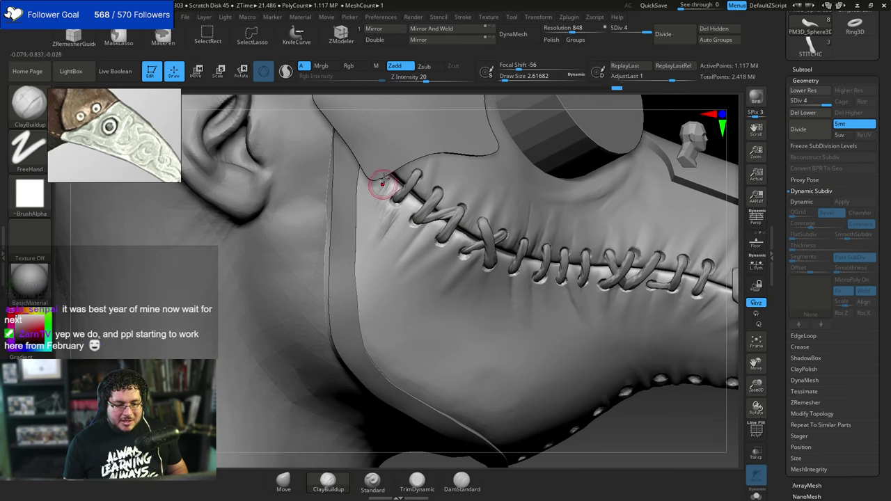
{"action": "key", "text": "shift"}
{"action": "left_click_drag", "start_coordinate": [387, 199], "coordinate": [391, 207], "text": "shift"}
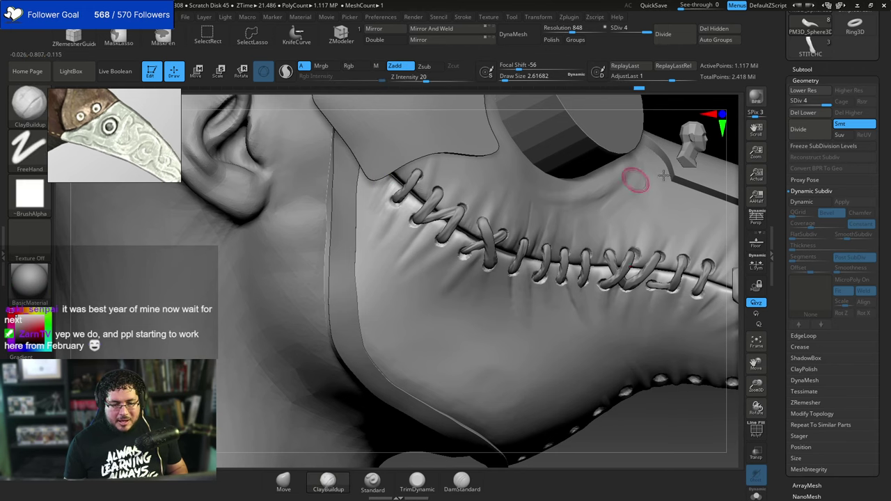
Reactivate the lower leather subtool, build up a diagonal fold across its cheek with ClayBuildup at draw size 2.61682, and smooth it.
{"action": "left_click_drag", "start_coordinate": [625, 425], "coordinate": [612, 411], "text": "alt"}
{"action": "left_click", "coordinate": [560, 202], "text": "alt"}
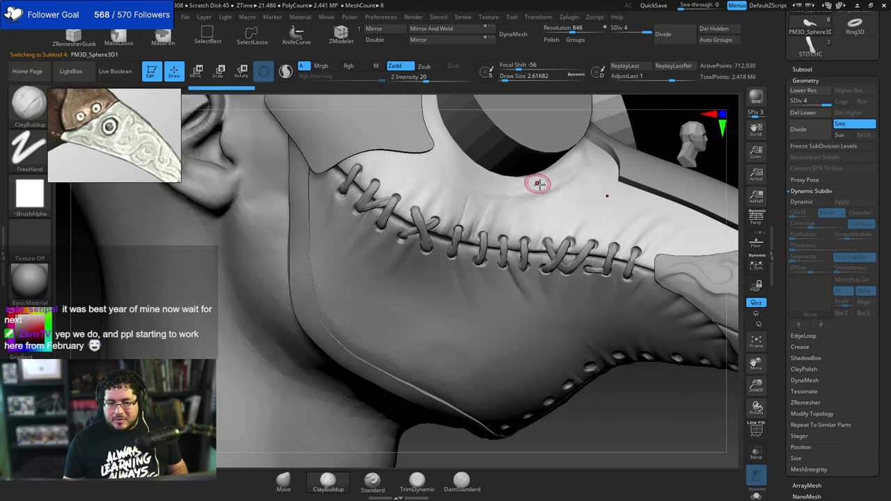
{"action": "left_click_drag", "start_coordinate": [647, 144], "coordinate": [566, 181], "text": "alt"}
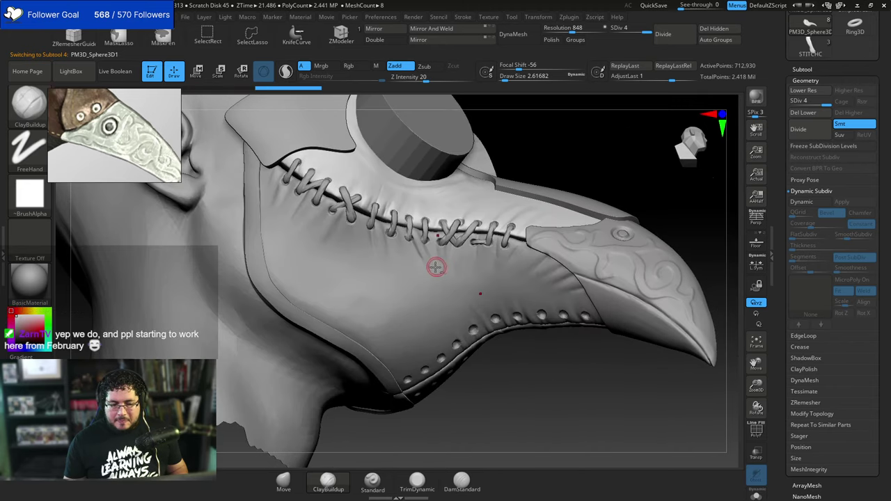
{"action": "left_click", "coordinate": [436, 265], "text": "alt"}
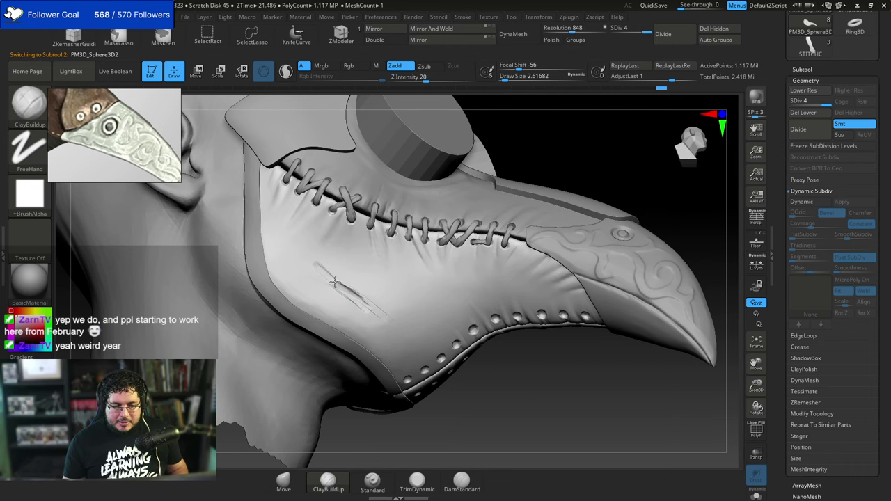
{"action": "key", "text": "shift"}
{"action": "left_click_drag", "start_coordinate": [340, 285], "coordinate": [346, 286], "text": "shift"}
Soften the new cheek fold with smoothing and the TrimDynamic brush at a draw size of 8.42419.
{"action": "key", "text": "b"}
{"action": "key", "text": "t"}
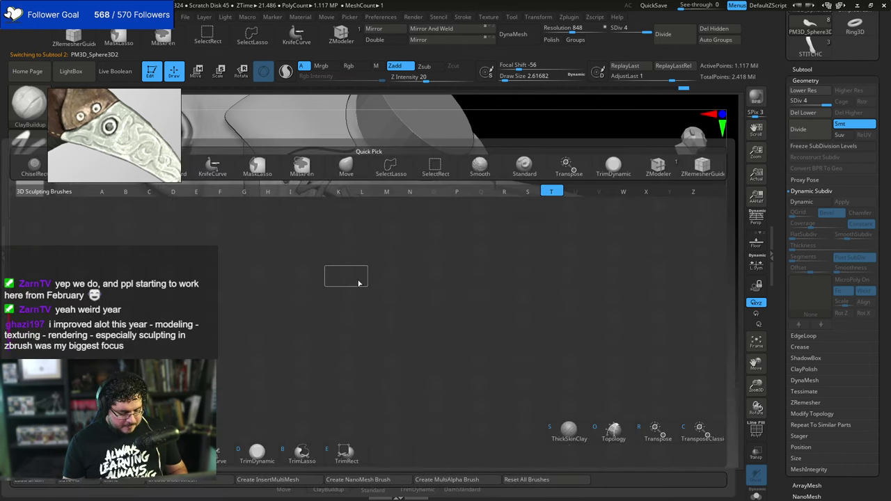
{"action": "key", "text": "d"}
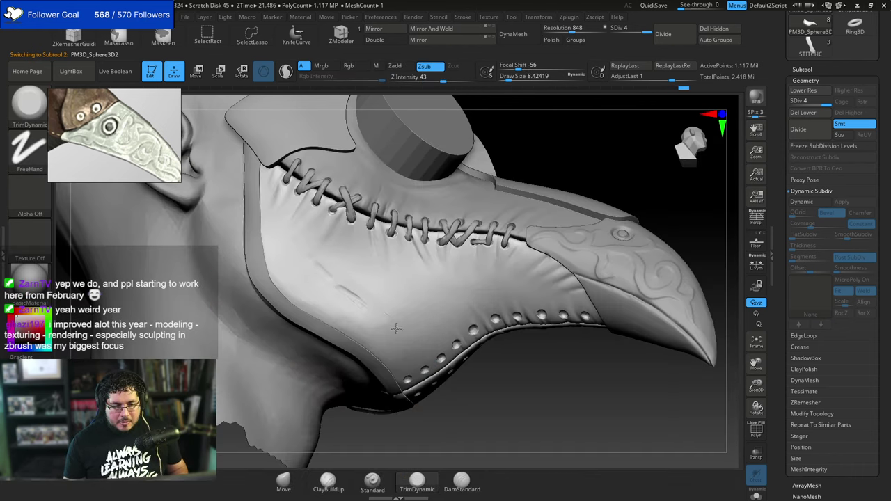
{"action": "mouse_move", "coordinate": [476, 402]}
{"action": "left_mouse_down", "text": "alt"}
{"action": "mouse_move", "coordinate": [462, 394]}
{"action": "mouse_move", "coordinate": [456, 410]}
{"action": "left_mouse_up", "text": "alt"}
{"action": "key", "text": "shift"}
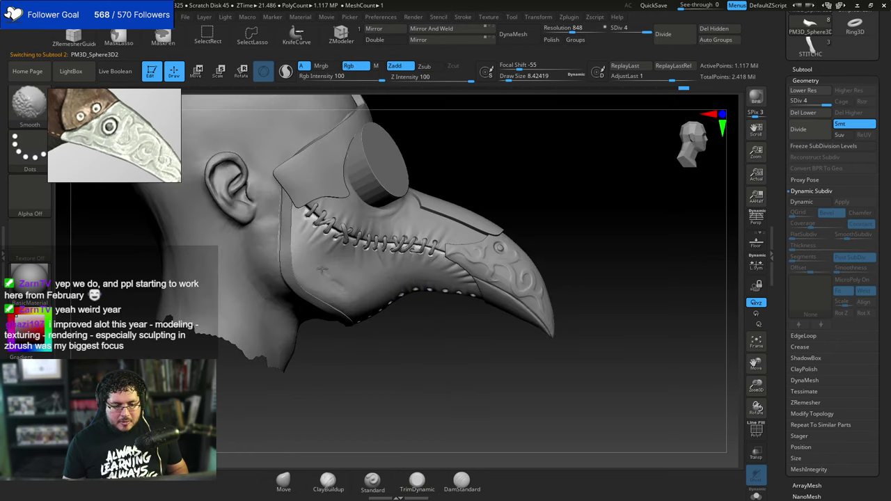
{"action": "left_click_drag", "start_coordinate": [355, 303], "coordinate": [364, 308]}
{"action": "left_click_drag", "start_coordinate": [397, 336], "coordinate": [418, 330], "text": "alt"}
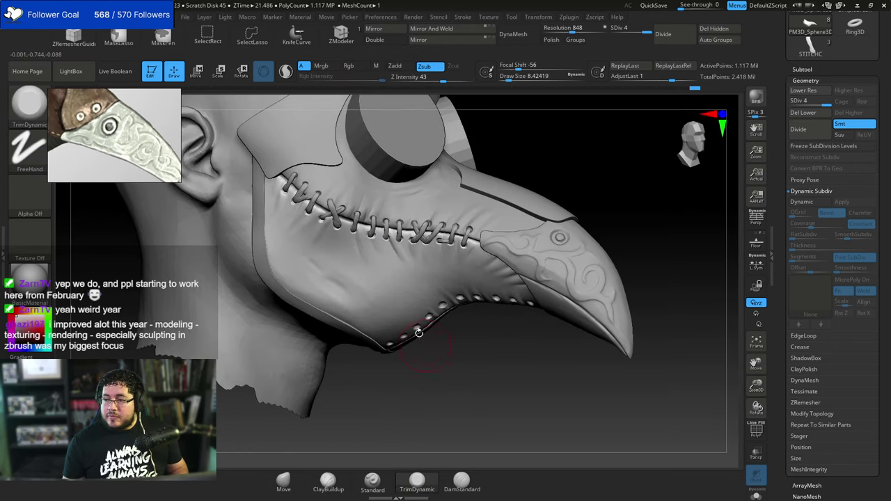
Refine the planes of the leather cheek fold with TrimDynamic at a draw size of 3.11177.
{"action": "right_click_drag", "start_coordinate": [409, 278], "coordinate": [424, 297]}
{"action": "right_click_drag", "start_coordinate": [288, 322], "coordinate": [270, 293]}
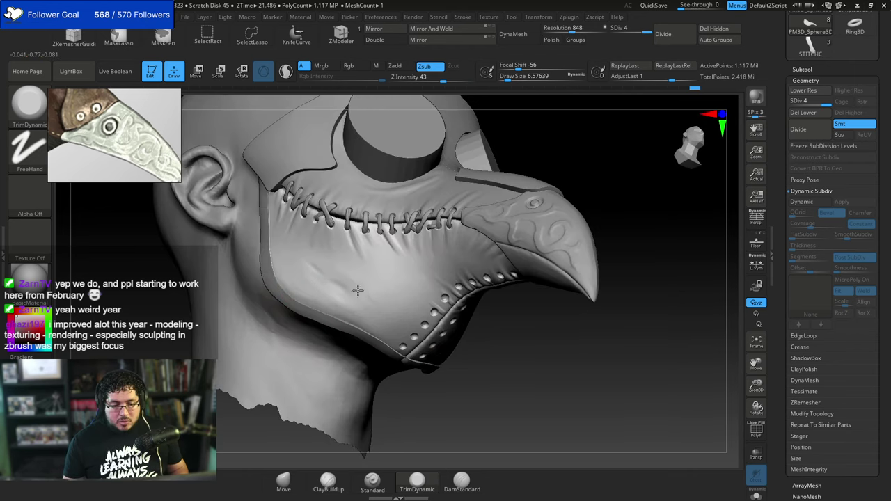
{"action": "key", "text": "space"}
{"action": "left_click_drag", "start_coordinate": [368, 260], "coordinate": [362, 260]}
{"action": "left_click_drag", "start_coordinate": [450, 371], "coordinate": [474, 363]}
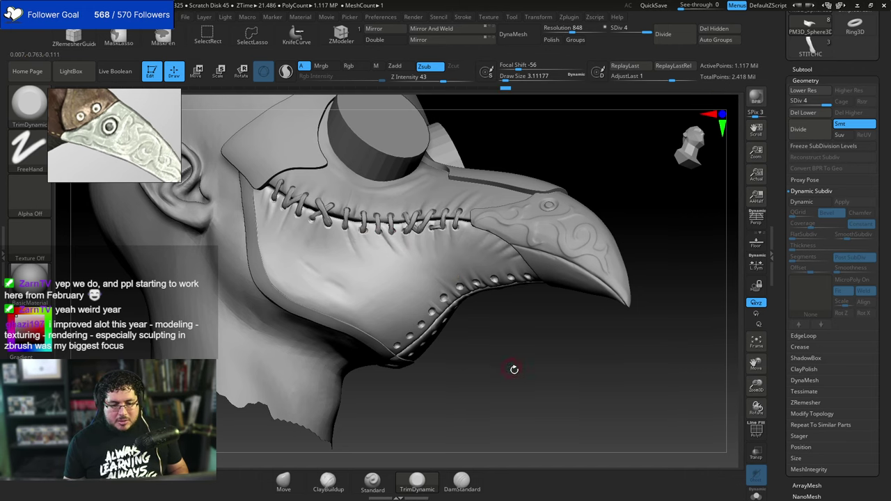
{"action": "right_click_drag", "start_coordinate": [513, 369], "coordinate": [479, 326]}
{"action": "right_click_drag", "start_coordinate": [418, 286], "coordinate": [453, 272]}
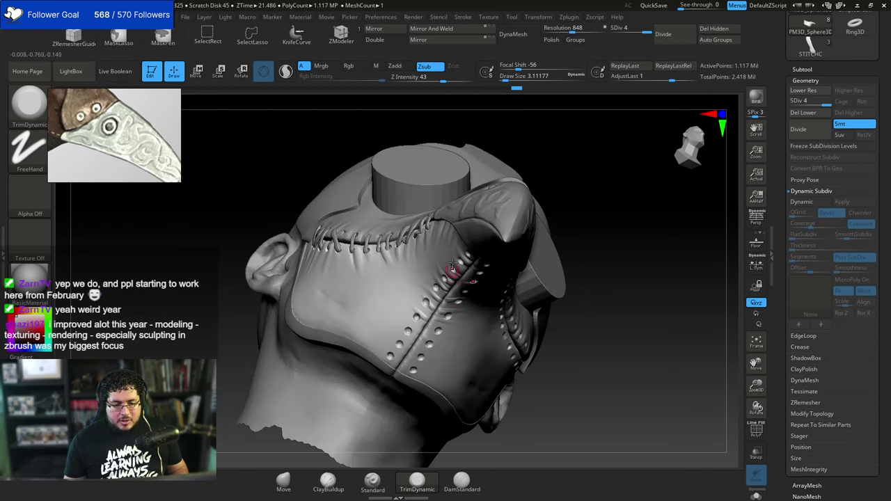
Make the brow and nose-ridge plate the active subtool, display its polyframe, and inspect its edges from several sides.
{"action": "mouse_move", "coordinate": [557, 259]}
{"action": "right_mouse_down", "text": "ctrl"}
{"action": "mouse_move", "coordinate": [579, 229]}
{"action": "mouse_move", "coordinate": [594, 263]}
{"action": "mouse_move", "coordinate": [610, 207]}
{"action": "mouse_move", "coordinate": [628, 214]}
{"action": "mouse_move", "coordinate": [614, 252]}
{"action": "mouse_move", "coordinate": [619, 240]}
{"action": "right_mouse_up", "text": "ctrl"}
{"action": "left_click", "coordinate": [469, 218], "text": "alt"}
{"action": "mouse_move", "coordinate": [543, 217]}
{"action": "right_mouse_down"}
{"action": "mouse_move", "coordinate": [547, 247]}
{"action": "mouse_move", "coordinate": [533, 225]}
{"action": "right_mouse_up"}
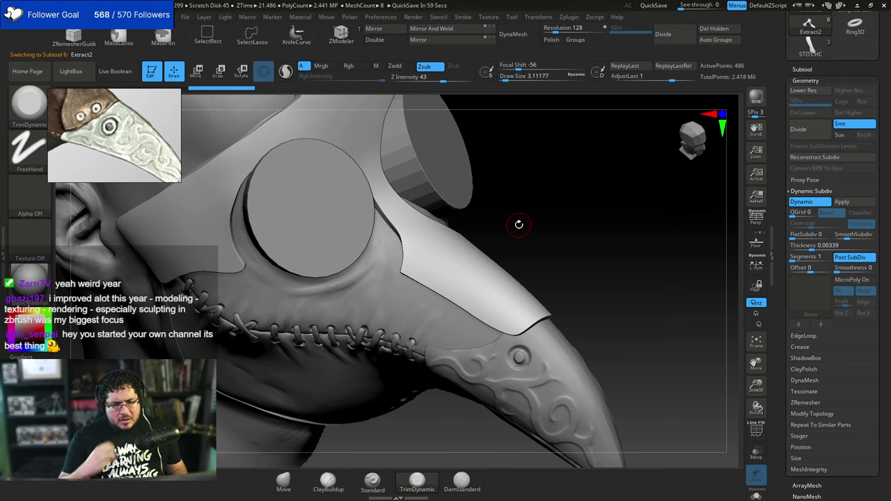
{"action": "left_click", "coordinate": [749, 426]}
{"action": "right_click_drag", "start_coordinate": [698, 391], "coordinate": [722, 276]}
{"action": "right_click_drag", "start_coordinate": [662, 222], "coordinate": [581, 207]}
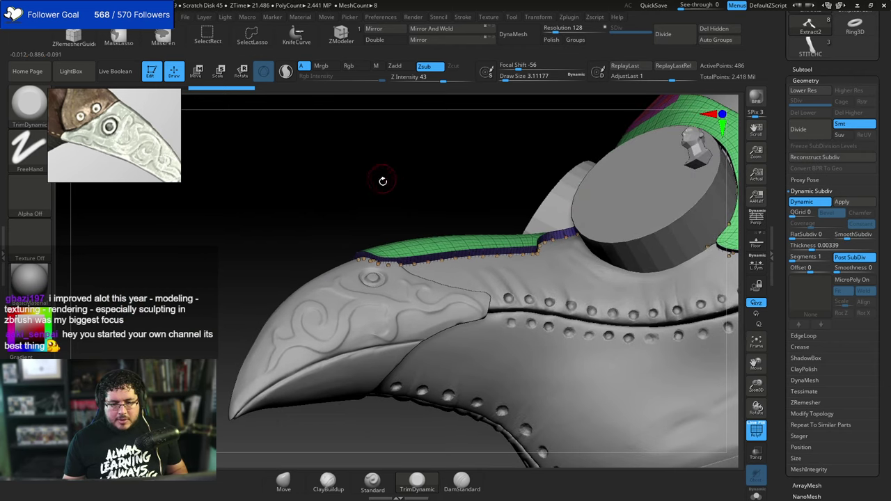
{"action": "right_click_drag", "start_coordinate": [382, 181], "coordinate": [472, 187]}
{"action": "right_click_drag", "start_coordinate": [604, 229], "coordinate": [623, 285], "text": "alt"}
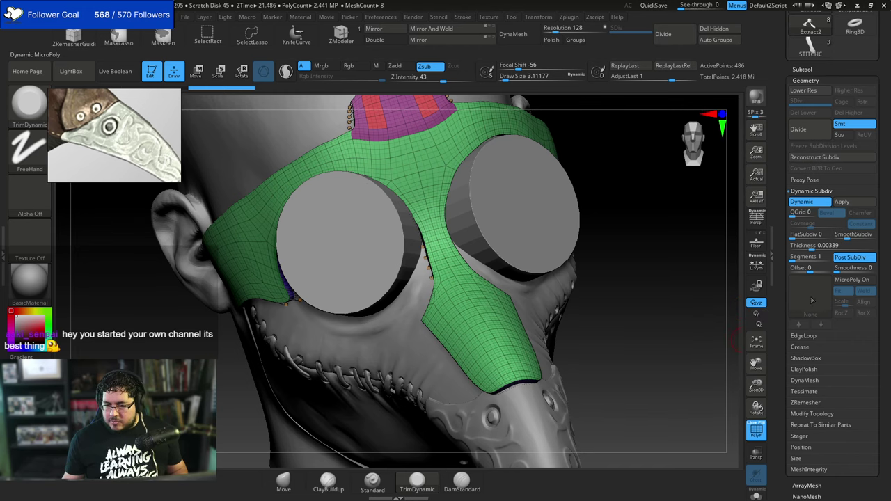
Apply the plate's dynamic subdivision as real geometry and isolate the plate.
{"action": "right_click_drag", "start_coordinate": [676, 303], "coordinate": [716, 292]}
{"action": "left_click", "coordinate": [841, 203]}
{"action": "right_click_drag", "start_coordinate": [652, 296], "coordinate": [669, 302]}
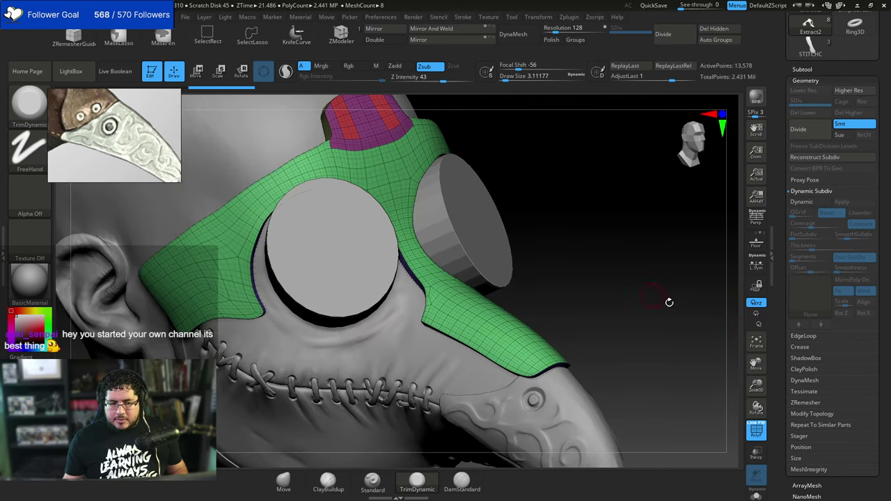
{"action": "left_click", "coordinate": [756, 495]}
Assign the plate's outer rim polyloop to one polygroup with ZModeler's PolyGroup edge action.
{"action": "right_click_drag", "start_coordinate": [633, 324], "coordinate": [591, 347]}
{"action": "right_click_drag", "start_coordinate": [447, 231], "coordinate": [513, 329]}
{"action": "right_click_drag", "start_coordinate": [588, 187], "coordinate": [611, 352], "text": "alt"}
{"action": "left_click", "coordinate": [340, 39]}
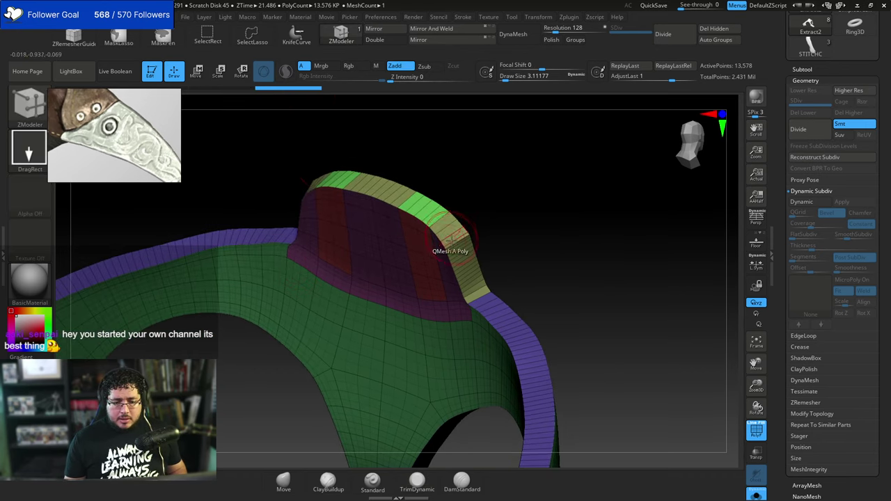
{"action": "key", "text": "space"}
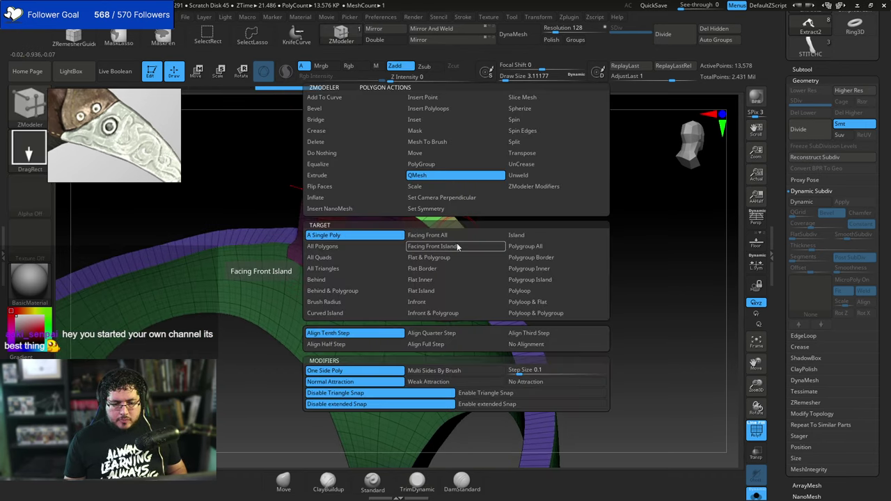
{"action": "left_click", "coordinate": [422, 167]}
{"action": "right_click_drag", "start_coordinate": [544, 390], "coordinate": [516, 166], "text": "alt"}
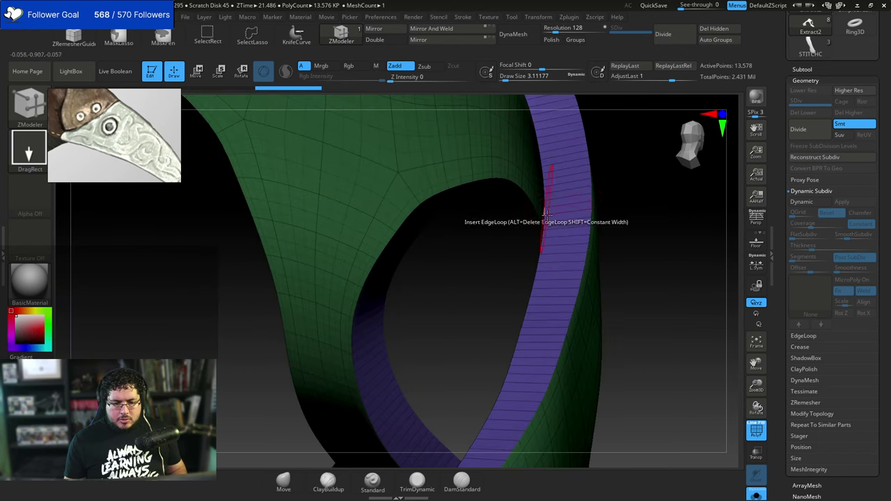
{"action": "key", "text": "space"}
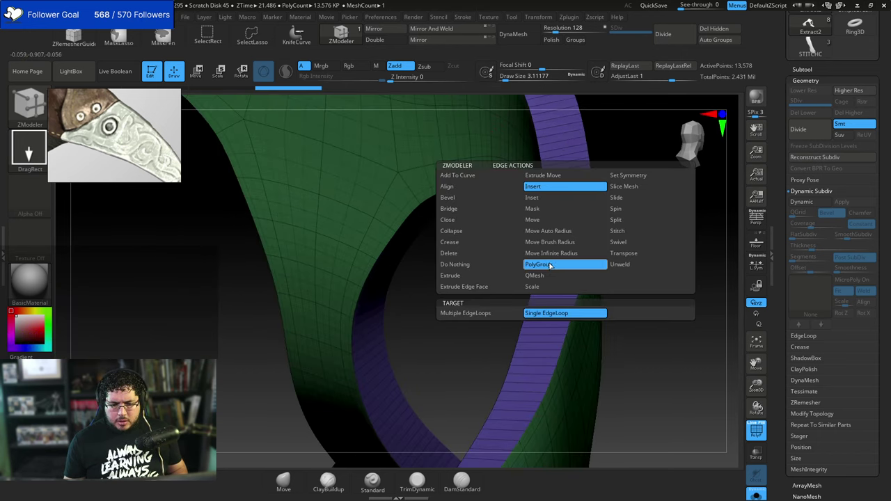
{"action": "left_click", "coordinate": [550, 265]}
{"action": "left_click", "coordinate": [564, 211]}
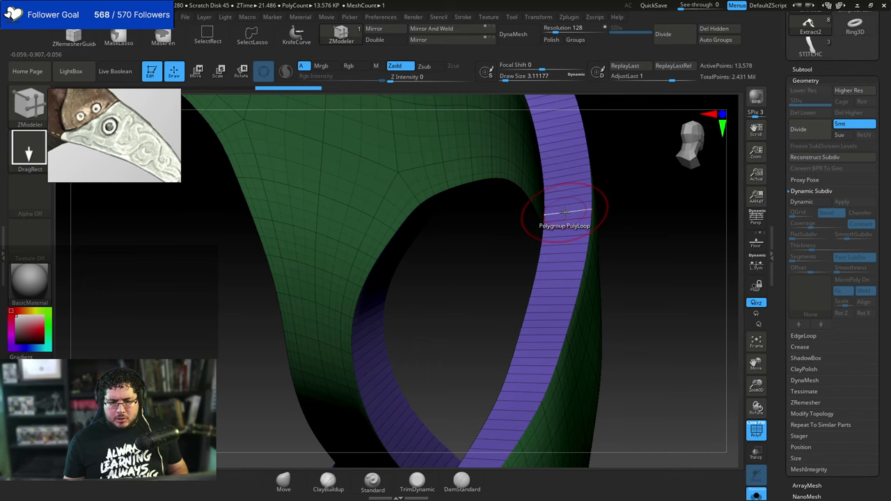
Duplicate the plate subtool and keep only the rim polygroup on the copy, deleting the remaining faces.
{"action": "mouse_move", "coordinate": [621, 199]}
{"action": "left_mouse_down", "text": "alt"}
{"action": "mouse_move", "coordinate": [626, 163]}
{"action": "mouse_move", "coordinate": [610, 185]}
{"action": "mouse_move", "coordinate": [631, 197]}
{"action": "mouse_move", "coordinate": [641, 161]}
{"action": "mouse_move", "coordinate": [745, 128]}
{"action": "left_mouse_up", "text": "alt"}
{"action": "left_click", "coordinate": [802, 69]}
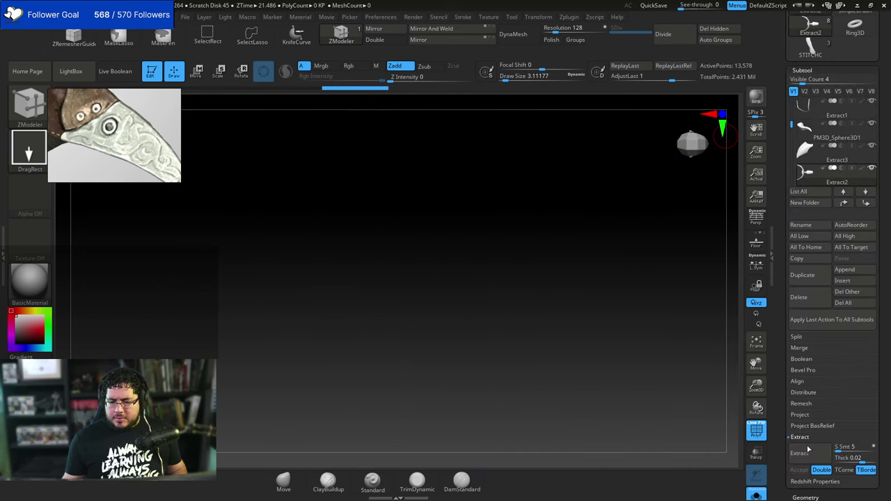
{"action": "left_click", "coordinate": [804, 295]}
{"action": "key", "text": "f"}
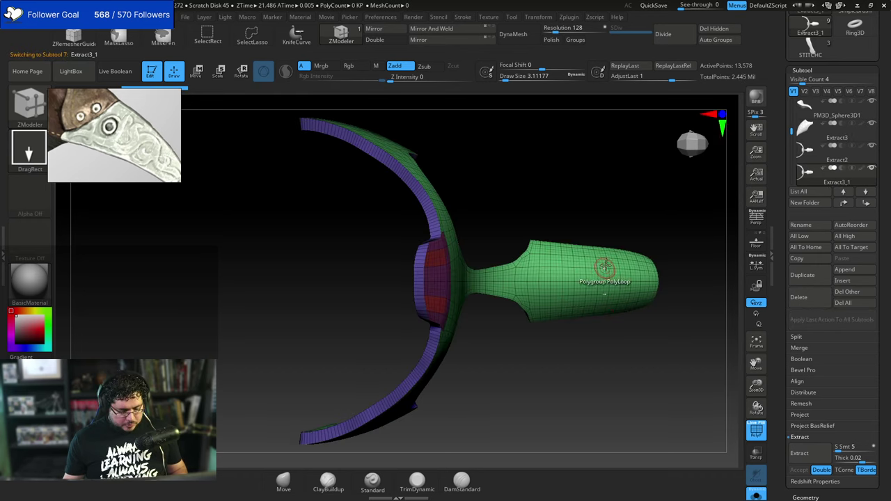
{"action": "left_click_drag", "start_coordinate": [579, 185], "coordinate": [546, 222]}
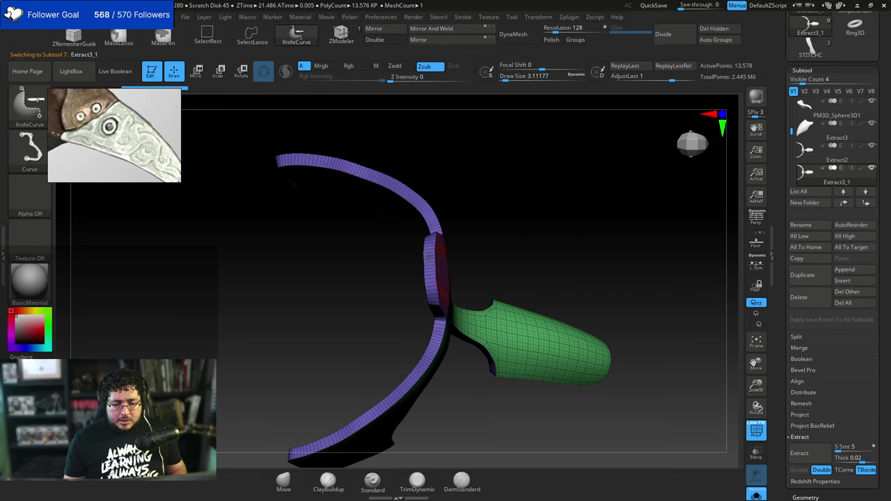
{"action": "left_click", "coordinate": [428, 256], "text": "ctrl+shift"}
{"action": "mouse_move", "coordinate": [501, 246]}
{"action": "left_mouse_down"}
{"action": "mouse_move", "coordinate": [575, 274]}
{"action": "mouse_move", "coordinate": [593, 213]}
{"action": "mouse_move", "coordinate": [554, 230]}
{"action": "mouse_move", "coordinate": [564, 238]}
{"action": "mouse_move", "coordinate": [725, 148]}
{"action": "left_mouse_up"}
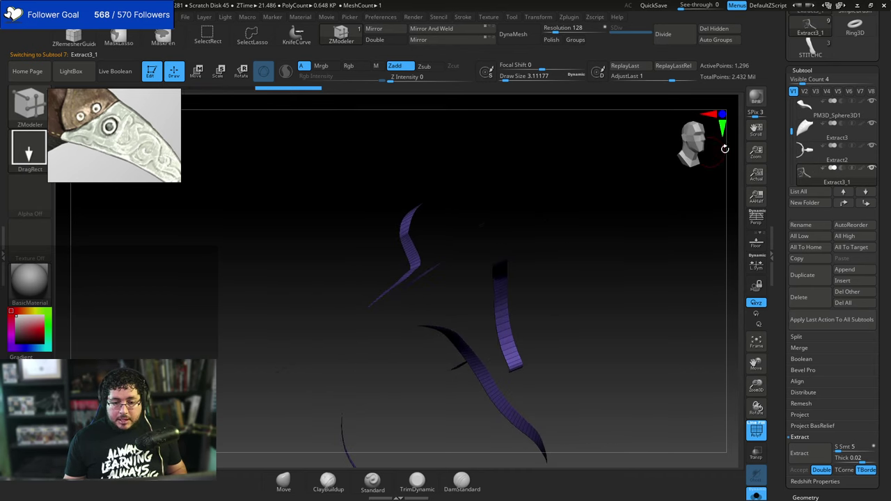
Turn on Dynamic subdivision for the rim strip and set its SmoothSubdiv to 0.
{"action": "left_click", "coordinate": [819, 71]}
{"action": "left_click", "coordinate": [809, 80]}
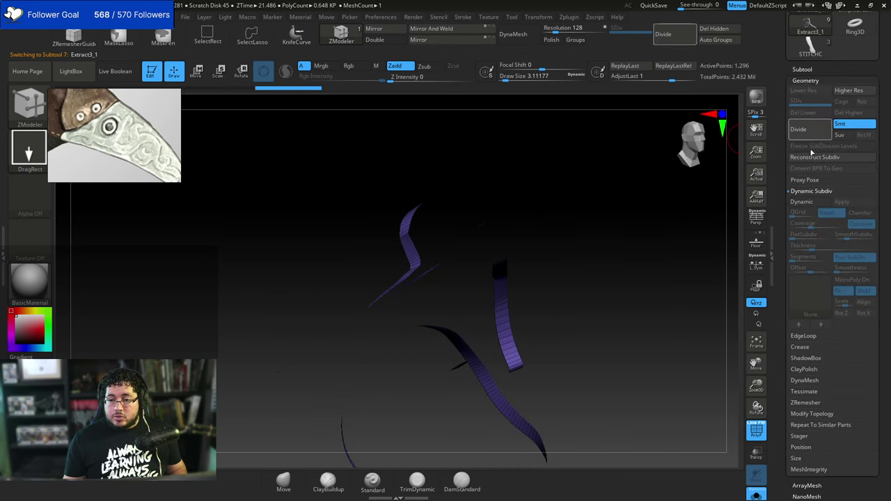
{"action": "left_click", "coordinate": [803, 201]}
{"action": "left_click_drag", "start_coordinate": [632, 244], "coordinate": [636, 265]}
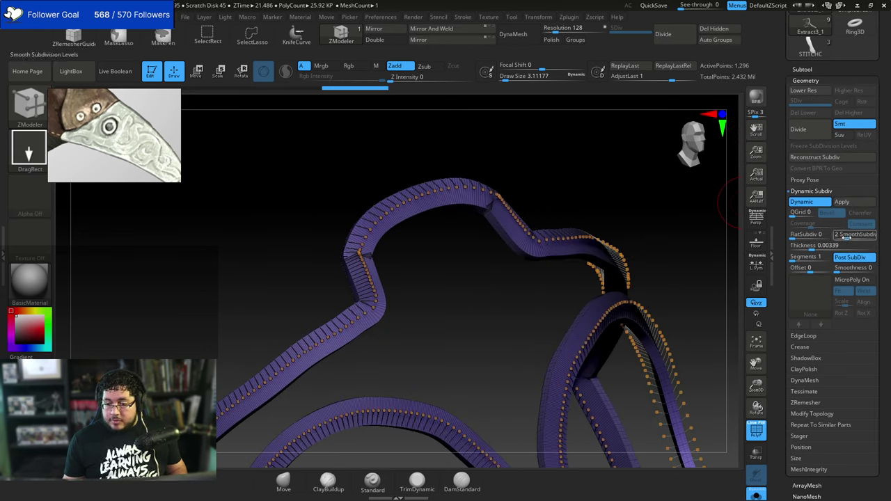
{"action": "left_click", "coordinate": [836, 234]}
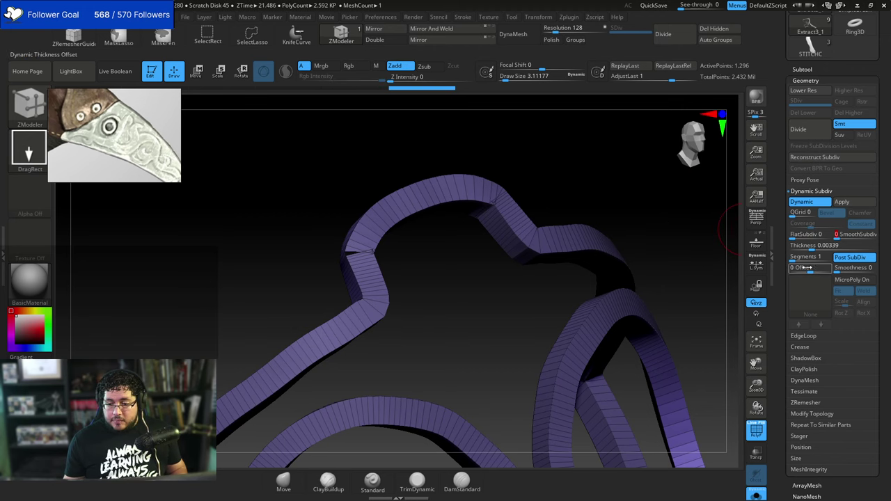
Leave solo view, set the rim strip's dynamic Thickness to 0.00279 and apply it as real geometry.
{"action": "left_click_drag", "start_coordinate": [810, 246], "coordinate": [807, 246]}
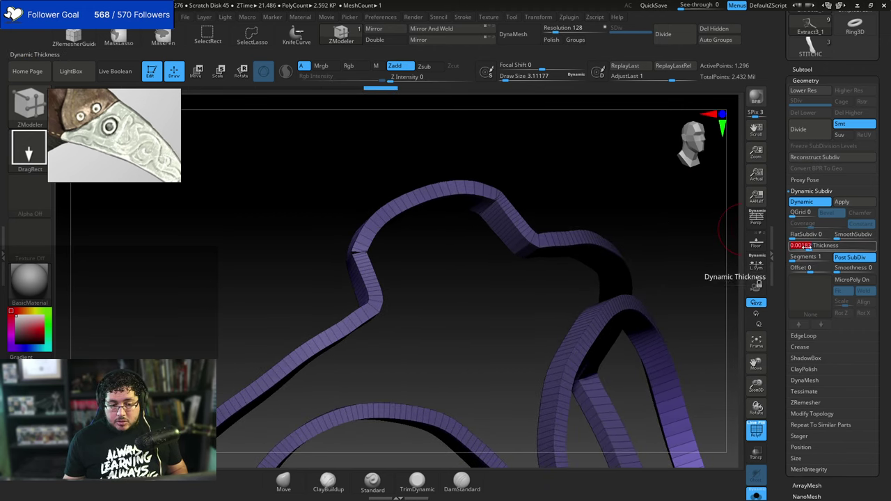
{"action": "left_click", "coordinate": [762, 496]}
{"action": "left_click_drag", "start_coordinate": [684, 236], "coordinate": [626, 305], "text": "alt"}
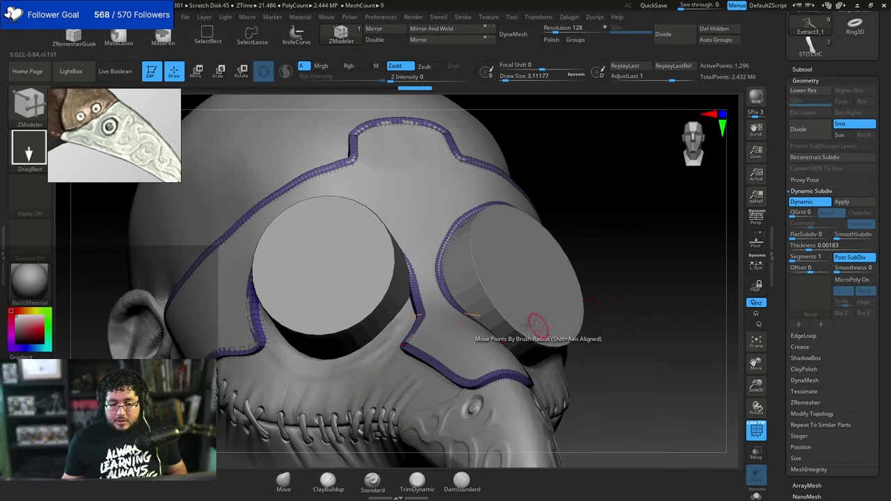
{"action": "left_click_drag", "start_coordinate": [537, 323], "coordinate": [707, 297]}
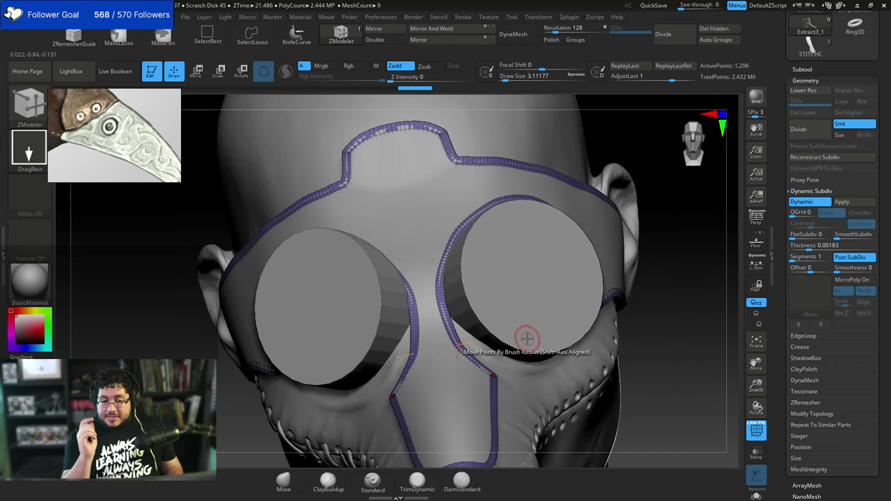
{"action": "left_click_drag", "start_coordinate": [810, 245], "coordinate": [810, 246]}
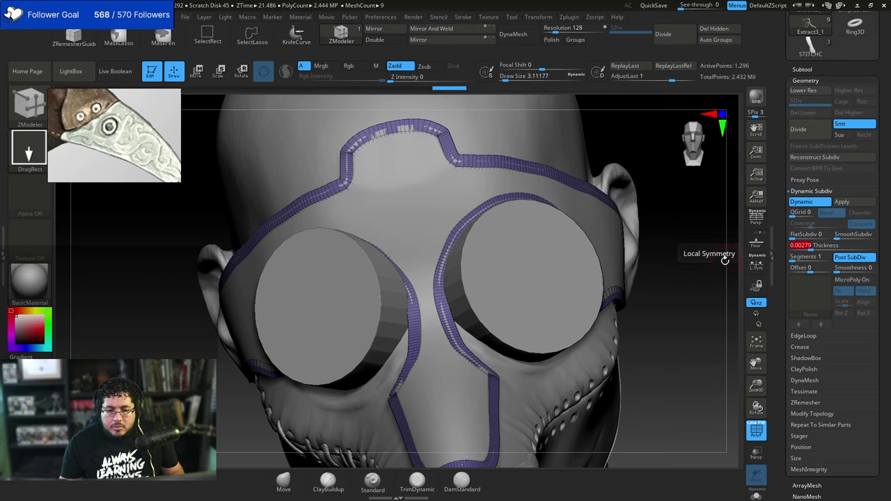
{"action": "left_click_drag", "start_coordinate": [723, 260], "coordinate": [640, 292]}
{"action": "left_click", "coordinate": [855, 206]}
Assign the rim strip's front-facing polyloop to its own polygroup with ZModeler and undo the extra polygroup change.
{"action": "left_click_drag", "start_coordinate": [534, 198], "coordinate": [485, 215]}
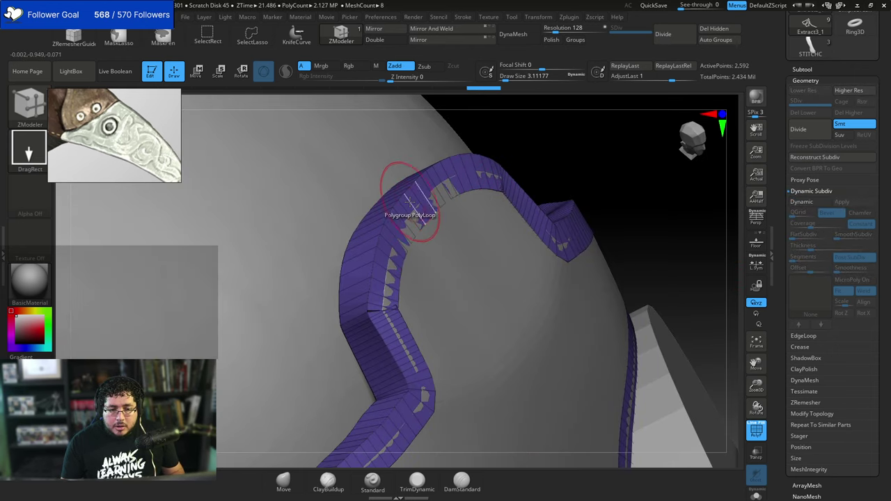
{"action": "left_click_drag", "start_coordinate": [555, 137], "coordinate": [528, 142]}
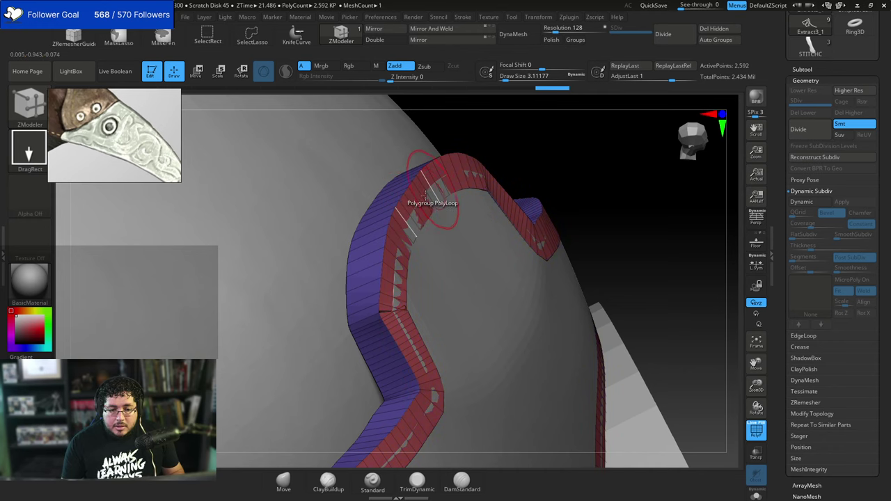
{"action": "key", "text": "ctrl+z"}
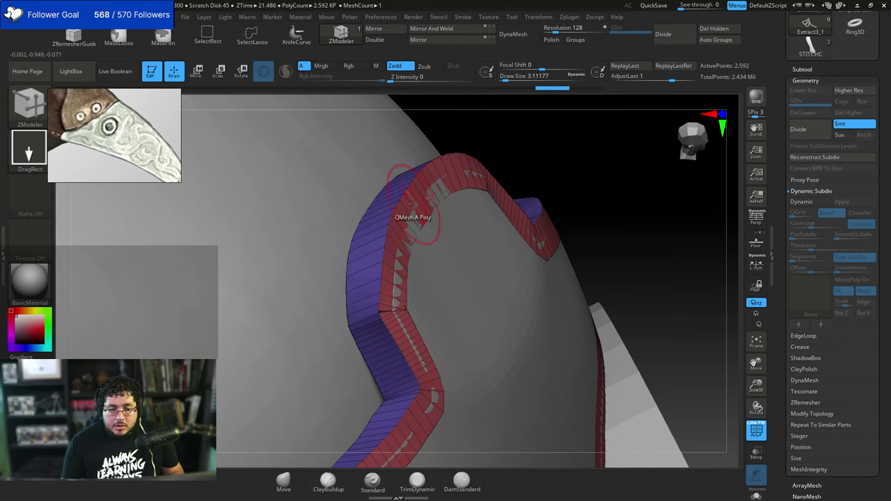
Set ZModeler's polygon action to QMesh with Polygroup All and apply it to the strip's front-facing polygroup.
{"action": "key", "text": "space"}
{"action": "left_click", "coordinate": [515, 247]}
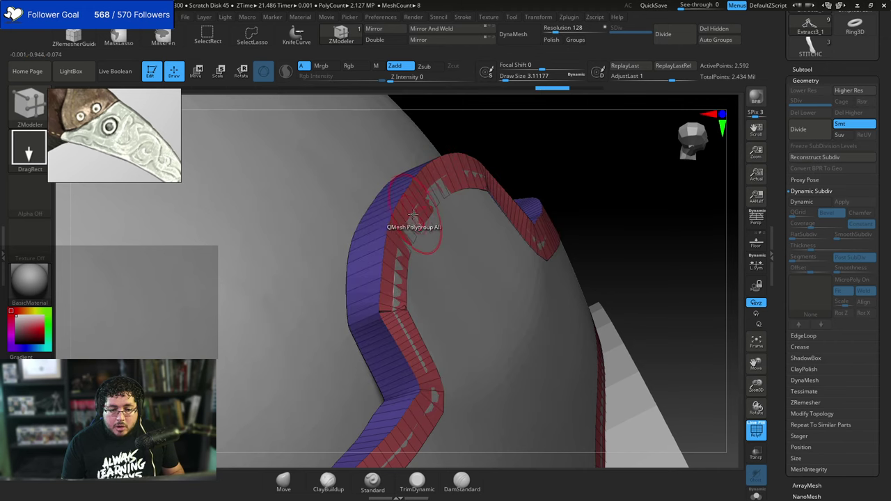
{"action": "mouse_move", "coordinate": [403, 212]}
{"action": "left_mouse_down"}
{"action": "mouse_move", "coordinate": [428, 211]}
{"action": "mouse_move", "coordinate": [419, 211]}
{"action": "left_mouse_up"}
{"action": "left_click_drag", "start_coordinate": [620, 263], "coordinate": [619, 294], "text": "alt"}
Divide the rim strip to SDiv 2 and turn off the polyframe to check its shape around the plate.
{"action": "key", "text": "ctrl+d"}
{"action": "left_click", "coordinate": [761, 436]}
{"action": "mouse_move", "coordinate": [677, 346]}
{"action": "left_mouse_down", "text": "alt"}
{"action": "mouse_move", "coordinate": [650, 324]}
{"action": "mouse_move", "coordinate": [656, 316]}
{"action": "mouse_move", "coordinate": [640, 340]}
{"action": "mouse_move", "coordinate": [593, 334]}
{"action": "mouse_move", "coordinate": [633, 334]}
{"action": "mouse_move", "coordinate": [635, 348]}
{"action": "mouse_move", "coordinate": [614, 342]}
{"action": "mouse_move", "coordinate": [622, 334]}
{"action": "mouse_move", "coordinate": [640, 344]}
{"action": "mouse_move", "coordinate": [708, 422]}
{"action": "left_mouse_up", "text": "alt"}
{"action": "key", "text": "s"}
{"action": "left_click_drag", "start_coordinate": [643, 345], "coordinate": [680, 293]}
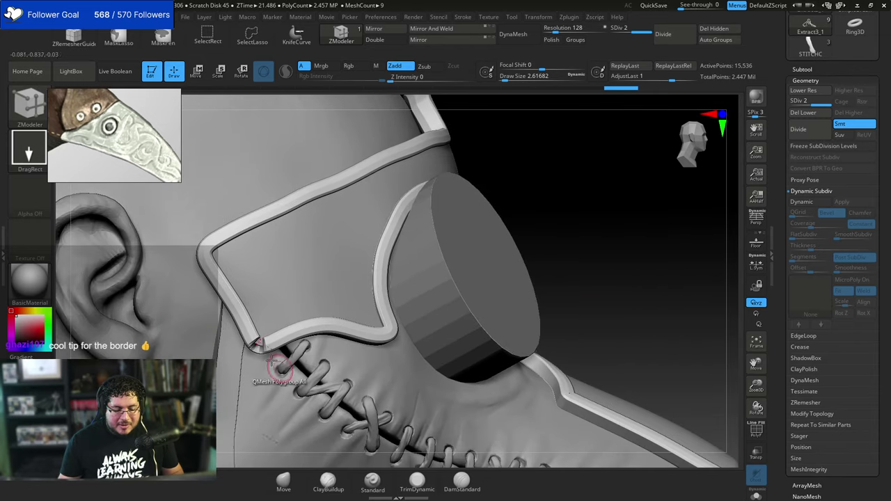
{"action": "left_click_drag", "start_coordinate": [626, 264], "coordinate": [586, 259]}
{"action": "left_click_drag", "start_coordinate": [585, 259], "coordinate": [620, 284]}
{"action": "left_click_drag", "start_coordinate": [555, 252], "coordinate": [595, 217]}
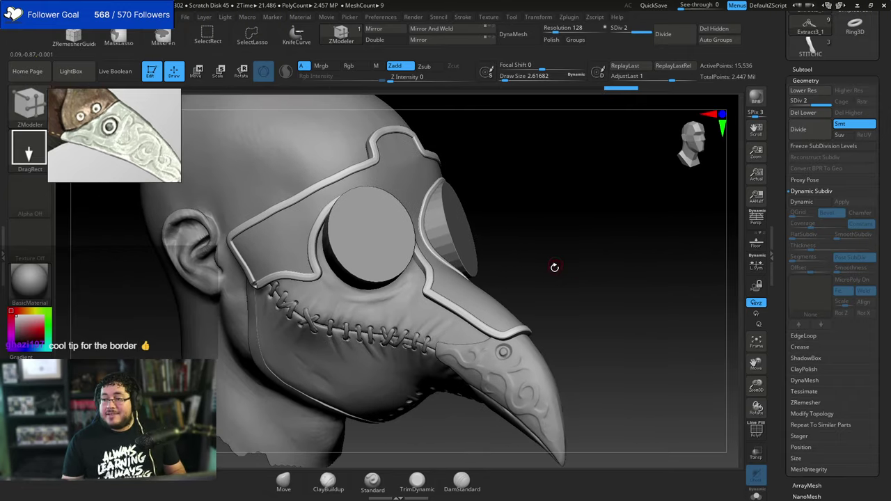
{"action": "left_click_drag", "start_coordinate": [545, 269], "coordinate": [639, 234], "text": "alt"}
{"action": "right_click_drag", "start_coordinate": [638, 235], "coordinate": [655, 236]}
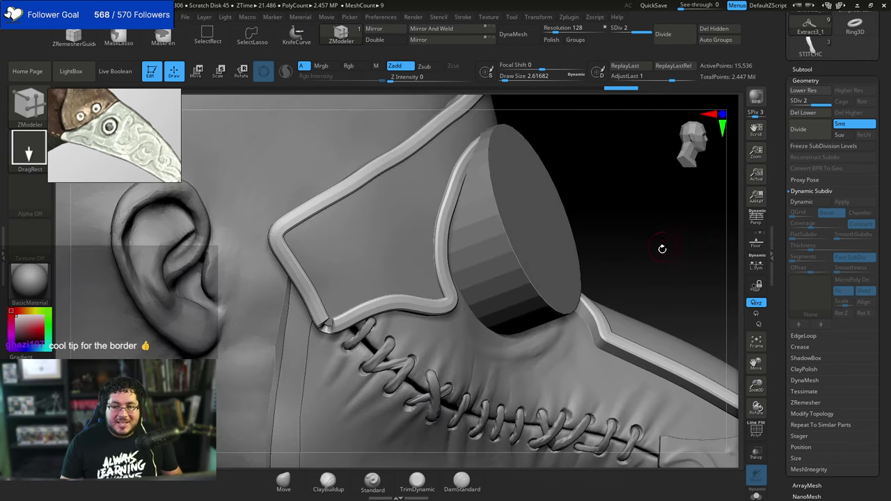
{"action": "mouse_move", "coordinate": [645, 241]}
{"action": "left_mouse_down"}
{"action": "mouse_move", "coordinate": [674, 247]}
{"action": "mouse_move", "coordinate": [679, 268]}
{"action": "left_mouse_up"}
Undo the latest edits at the rim strip's rear lower corner.
{"action": "key", "text": "ctrl+z"}
{"action": "key", "text": "ctrl+z"}
{"action": "key", "text": "ctrl+z"}
{"action": "key", "text": "ctrl+z"}
{"action": "key", "text": "ctrl+z"}
{"action": "key", "text": "ctrl+z"}
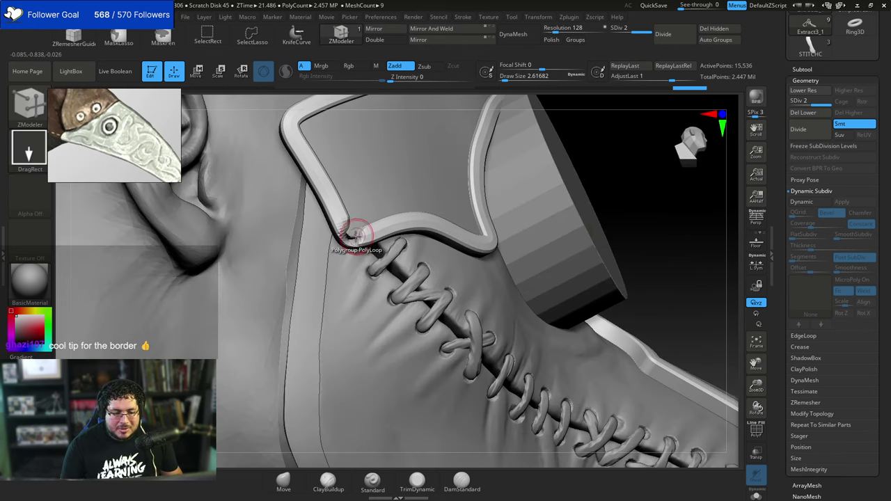
Swell the rim strip's rear lower corner above the lacing with the Inflat brush.
{"action": "key", "text": "b"}
{"action": "key", "text": "i"}
{"action": "key", "text": "n"}
{"action": "key", "text": "space"}
{"action": "left_click_drag", "start_coordinate": [350, 236], "coordinate": [353, 236]}
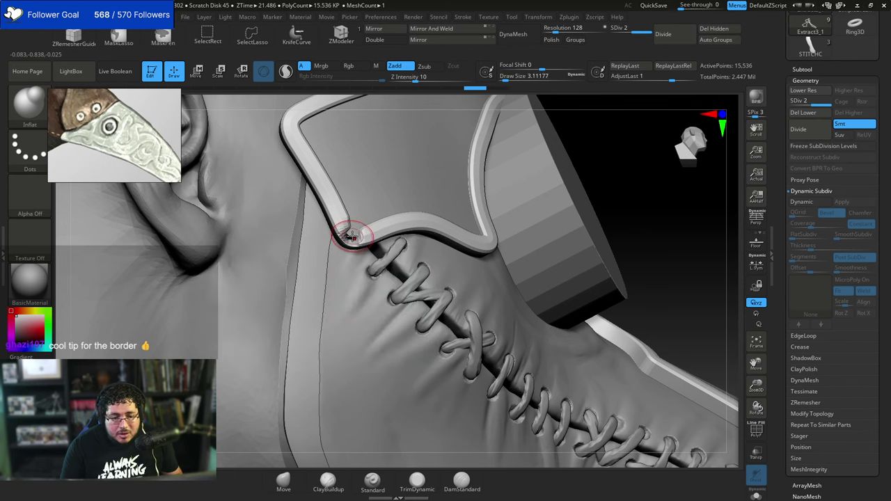
Examine the rim strip from the front and both sides, checking its corners below the ears.
{"action": "left_click_drag", "start_coordinate": [558, 177], "coordinate": [621, 189]}
{"action": "left_click_drag", "start_coordinate": [741, 220], "coordinate": [629, 195], "text": "alt"}
{"action": "left_click_drag", "start_coordinate": [546, 205], "coordinate": [574, 215]}
{"action": "left_click_drag", "start_coordinate": [574, 214], "coordinate": [600, 259], "text": "alt"}
{"action": "key", "text": "space"}
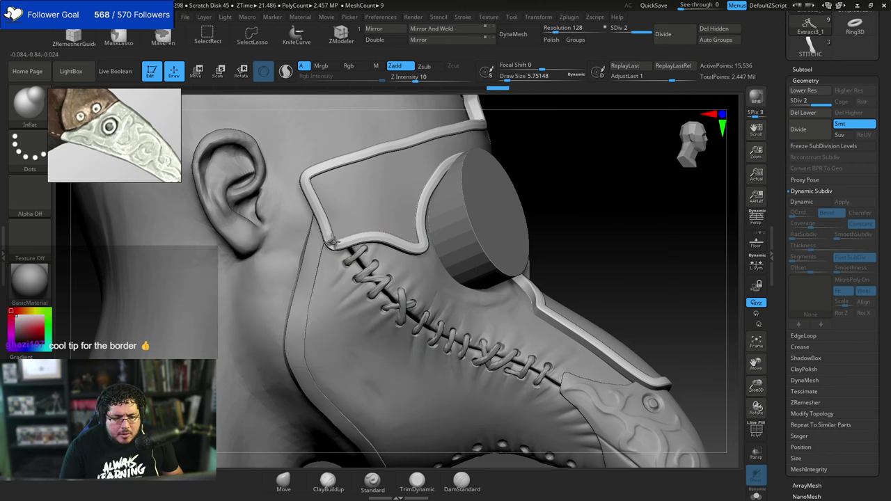
{"action": "mouse_move", "coordinate": [542, 203]}
{"action": "left_mouse_down"}
{"action": "mouse_move", "coordinate": [575, 209]}
{"action": "mouse_move", "coordinate": [540, 212]}
{"action": "left_mouse_up"}
{"action": "left_click_drag", "start_coordinate": [540, 211], "coordinate": [541, 234], "text": "alt"}
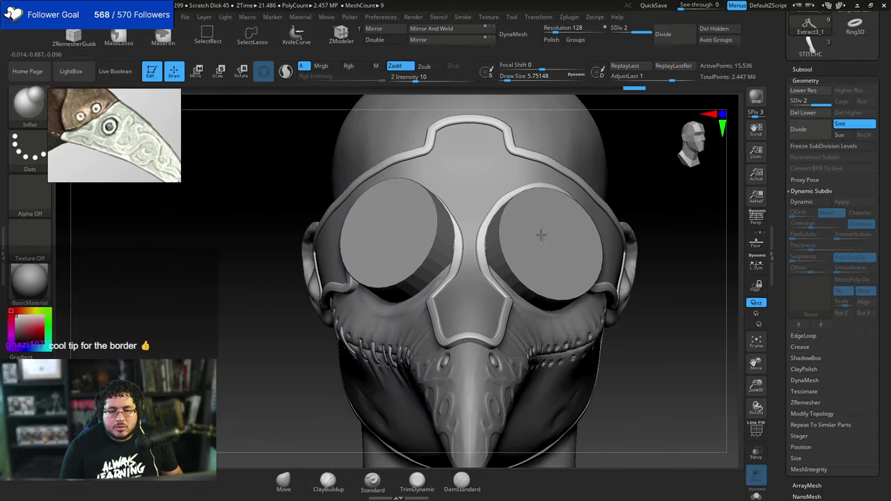
{"action": "left_click_drag", "start_coordinate": [638, 191], "coordinate": [577, 176], "text": "alt"}
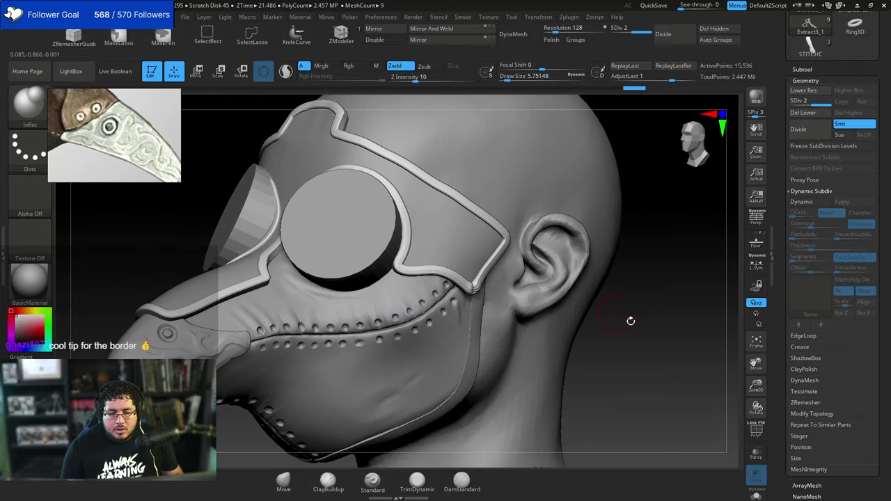
{"action": "mouse_move", "coordinate": [631, 320]}
{"action": "left_mouse_down", "text": "alt"}
{"action": "mouse_move", "coordinate": [591, 251]}
{"action": "mouse_move", "coordinate": [620, 324]}
{"action": "left_mouse_up", "text": "alt"}
{"action": "mouse_move", "coordinate": [661, 290]}
{"action": "left_mouse_down"}
{"action": "mouse_move", "coordinate": [640, 293]}
{"action": "mouse_move", "coordinate": [631, 350]}
{"action": "left_mouse_up"}
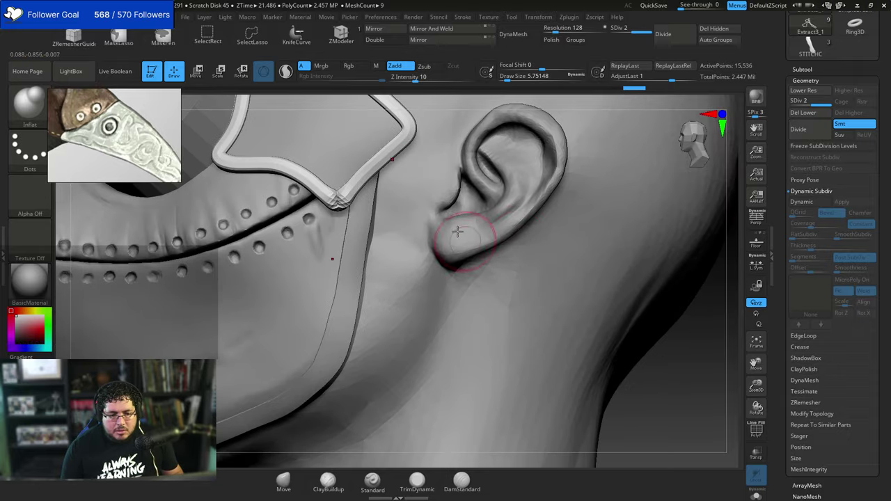
Inflate and smooth the strip's pointed lower corner near the earlobe, dividing the strip to SDiv 3.
{"action": "key", "text": "space"}
{"action": "left_click_drag", "start_coordinate": [353, 207], "coordinate": [348, 207]}
{"action": "left_click_drag", "start_coordinate": [340, 202], "coordinate": [337, 195], "text": "shift"}
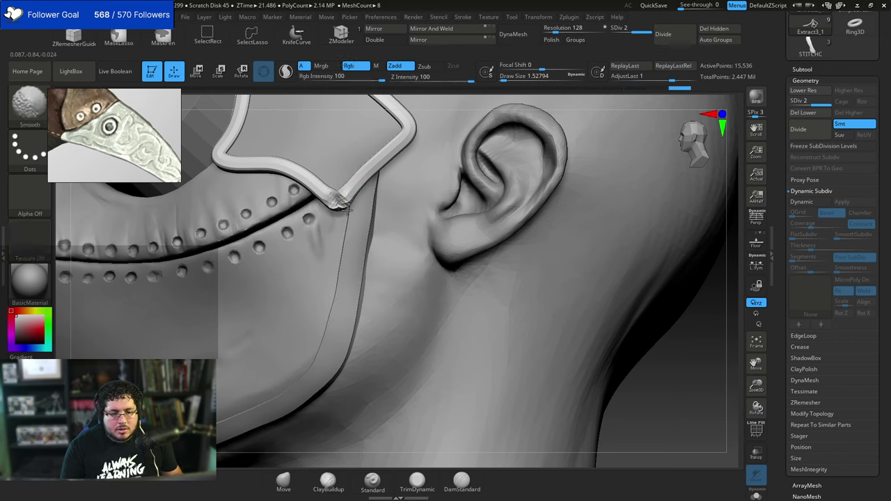
{"action": "key", "text": "ctrl+d"}
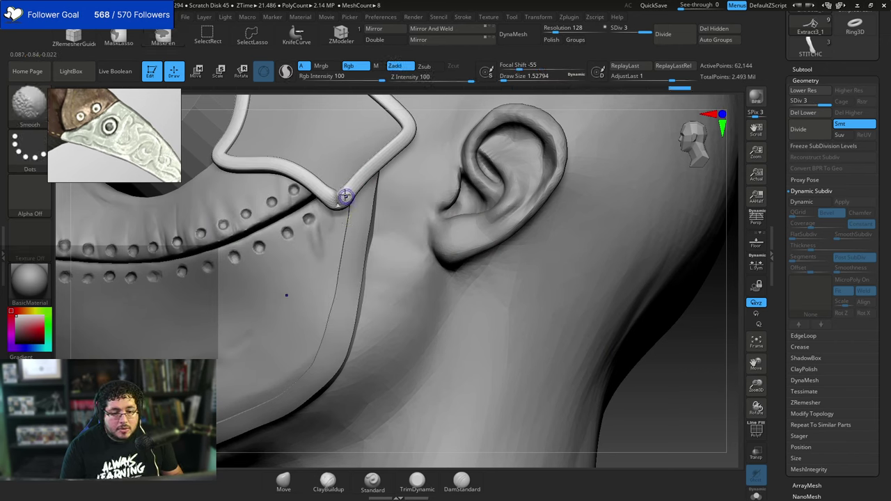
{"action": "left_click_drag", "start_coordinate": [339, 213], "coordinate": [338, 204], "text": "shift"}
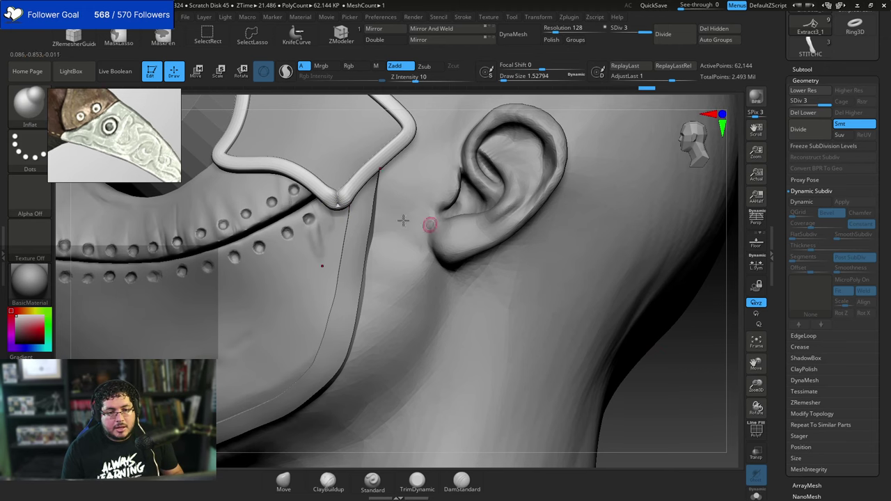
{"action": "key", "text": "b"}
{"action": "key", "text": "t"}
{"action": "key", "text": "d"}
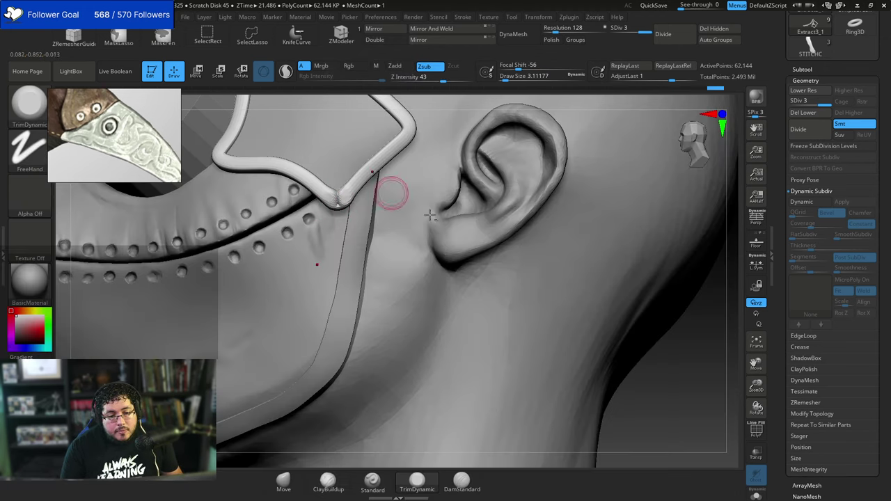
Carve sharp creases into the rim strip's corners beside the ear and under the eye with the DamStandard brush.
{"action": "mouse_move", "coordinate": [663, 364]}
{"action": "left_mouse_down", "text": "alt"}
{"action": "mouse_move", "coordinate": [636, 217]}
{"action": "mouse_move", "coordinate": [588, 195]}
{"action": "mouse_move", "coordinate": [598, 216]}
{"action": "mouse_move", "coordinate": [617, 207]}
{"action": "mouse_move", "coordinate": [600, 257]}
{"action": "left_mouse_up", "text": "alt"}
{"action": "key", "text": "b"}
{"action": "key", "text": "d"}
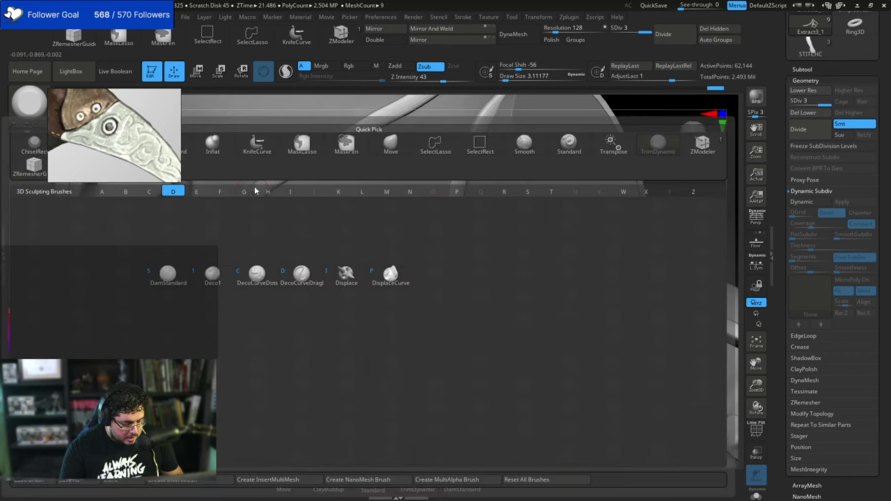
{"action": "key", "text": "s"}
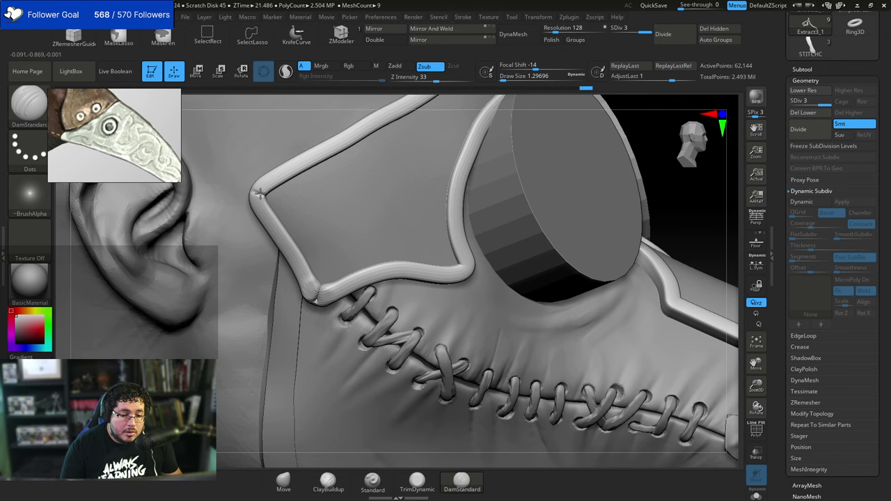
{"action": "left_click_drag", "start_coordinate": [682, 175], "coordinate": [640, 150]}
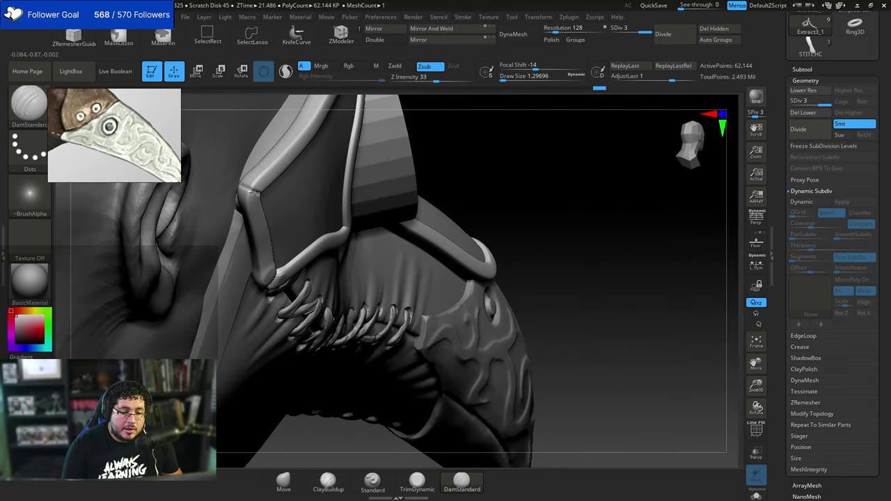
{"action": "left_click_drag", "start_coordinate": [474, 167], "coordinate": [523, 199]}
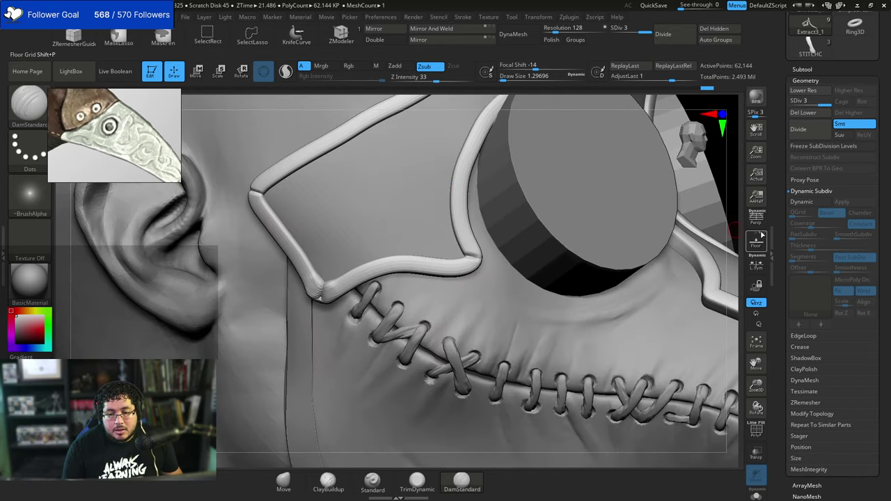
Carve matching DamStandard creases into the strip's corners at the brow notch and along the nose section.
{"action": "left_click_drag", "start_coordinate": [728, 179], "coordinate": [679, 217], "text": "alt"}
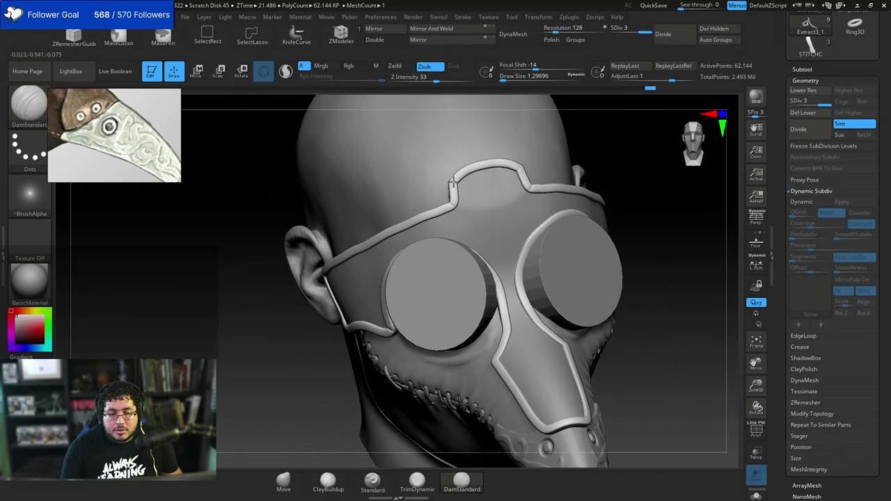
{"action": "left_click_drag", "start_coordinate": [660, 219], "coordinate": [686, 214]}
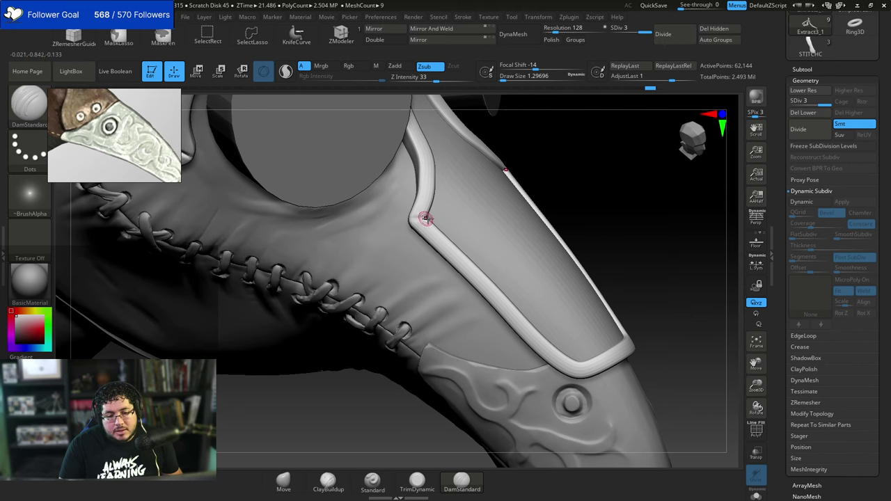
{"action": "left_click_drag", "start_coordinate": [625, 151], "coordinate": [583, 217], "text": "alt"}
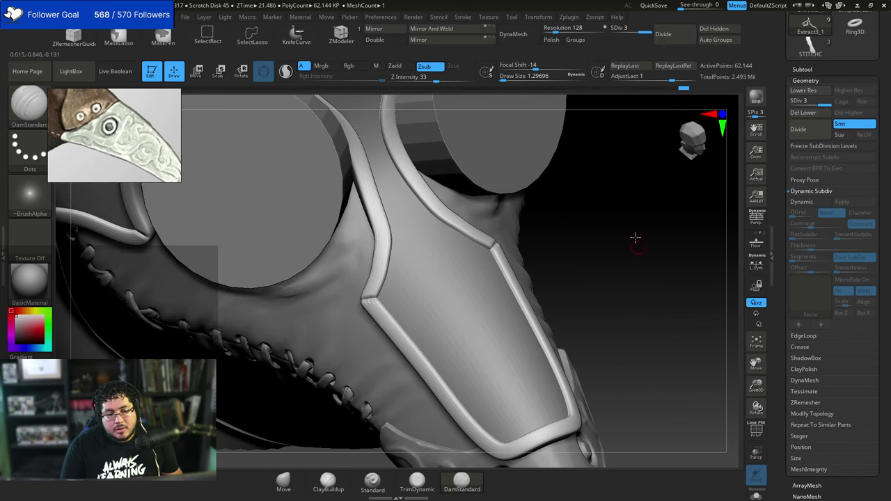
{"action": "left_click_drag", "start_coordinate": [634, 239], "coordinate": [580, 150], "text": "alt"}
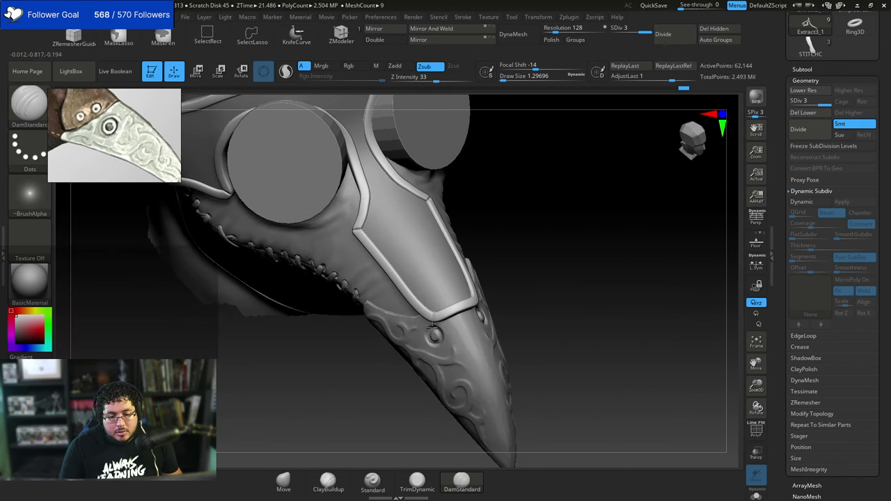
{"action": "left_click_drag", "start_coordinate": [533, 278], "coordinate": [519, 216], "text": "alt"}
Smooth the rim strip's rear lower corner at the end of the lacing.
{"action": "right_click_drag", "start_coordinate": [501, 256], "coordinate": [526, 410], "text": "ctrl"}
{"action": "mouse_move", "coordinate": [548, 247]}
{"action": "right_mouse_down", "text": "alt"}
{"action": "mouse_move", "coordinate": [680, 229]}
{"action": "mouse_move", "coordinate": [689, 216]}
{"action": "right_mouse_up", "text": "alt"}
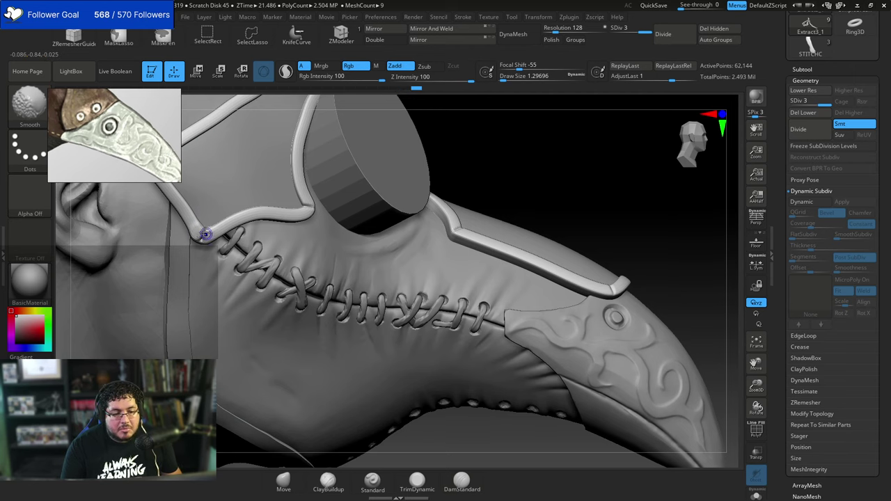
{"action": "left_click_drag", "start_coordinate": [516, 202], "coordinate": [498, 172], "text": "alt"}
{"action": "mouse_move", "coordinate": [498, 173]}
{"action": "left_mouse_down", "text": "alt"}
{"action": "mouse_move", "coordinate": [505, 151]}
{"action": "mouse_move", "coordinate": [452, 203]}
{"action": "mouse_move", "coordinate": [448, 191]}
{"action": "mouse_move", "coordinate": [505, 204]}
{"action": "mouse_move", "coordinate": [506, 263]}
{"action": "left_mouse_up", "text": "alt"}
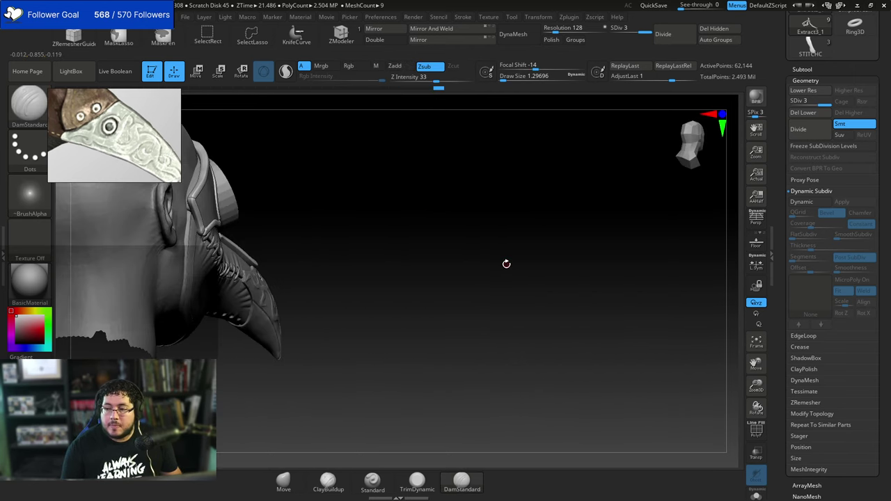
Isolate the eye cylinders subtool, switch to the ZModeler brush and turn on the polyframe.
{"action": "left_click_drag", "start_coordinate": [447, 291], "coordinate": [534, 243], "text": "alt"}
{"action": "left_click", "coordinate": [454, 205], "text": "alt"}
{"action": "left_click_drag", "start_coordinate": [558, 161], "coordinate": [623, 251]}
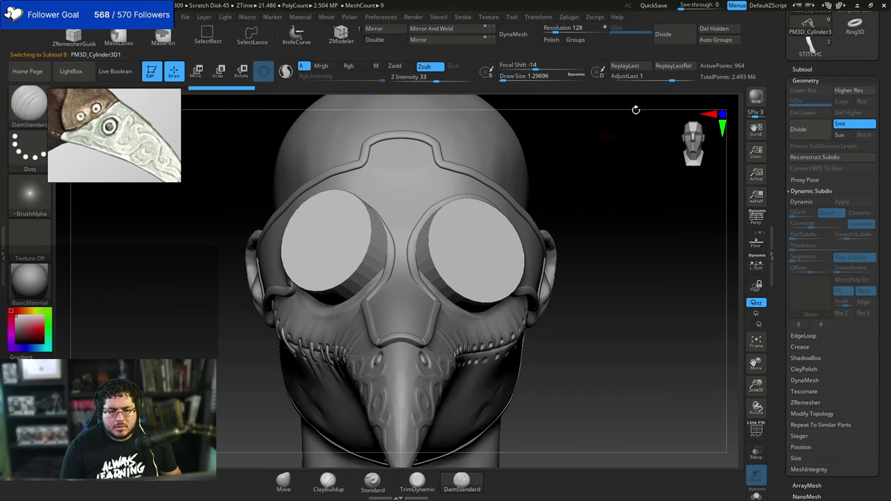
{"action": "left_click", "coordinate": [755, 497]}
{"action": "left_click_drag", "start_coordinate": [668, 361], "coordinate": [433, 93]}
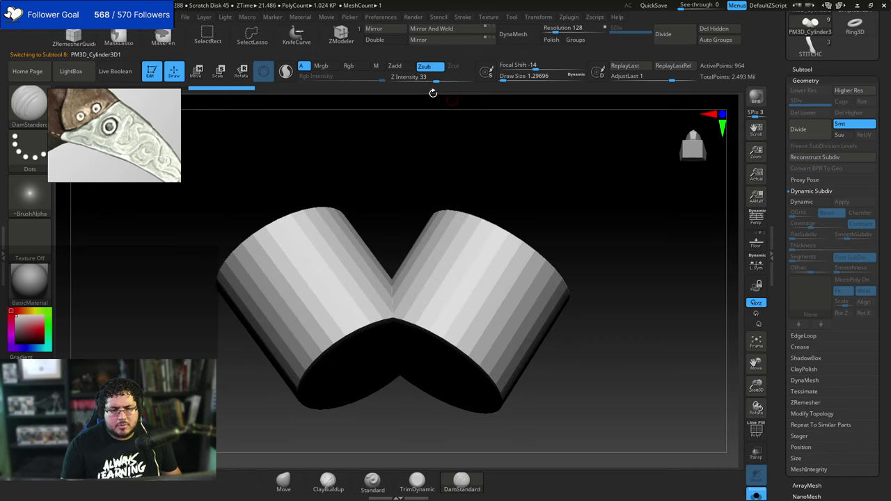
{"action": "left_click", "coordinate": [334, 41]}
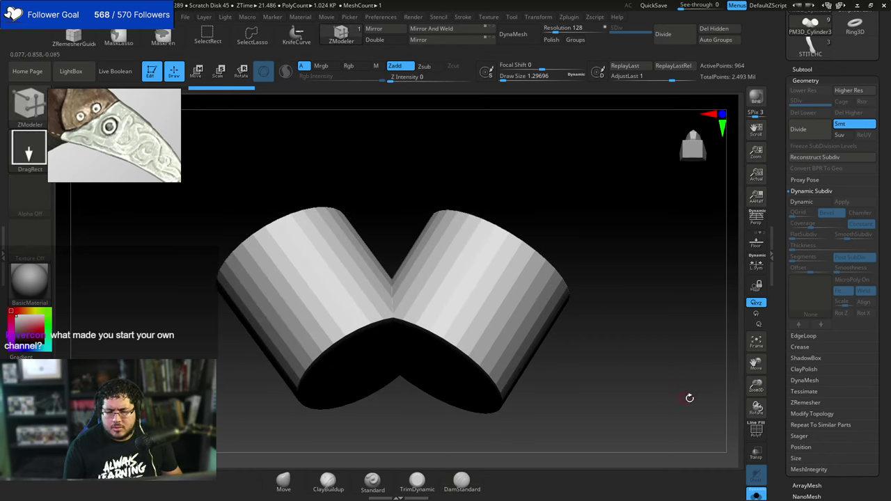
{"action": "left_click", "coordinate": [755, 428]}
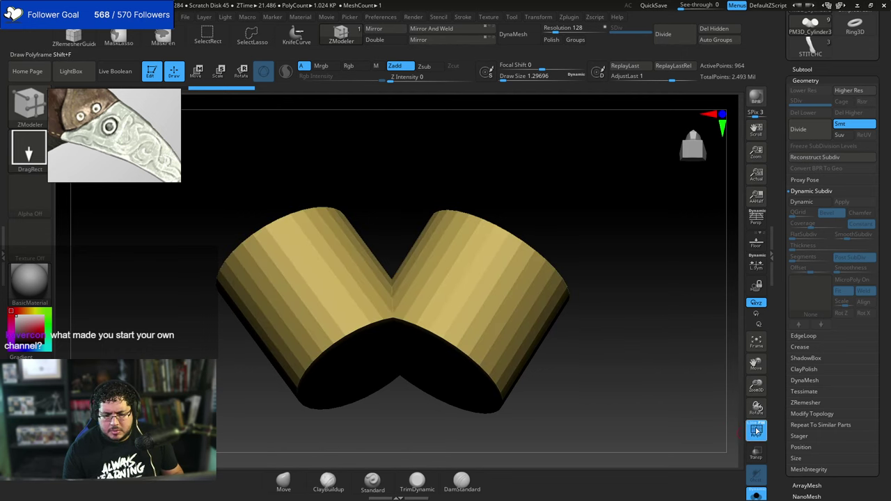
Give one eye cylinder its own polygroup with ZModeler's PolyGroup Island action, then isolate it and delete the other cylinder.
{"action": "key", "text": "space"}
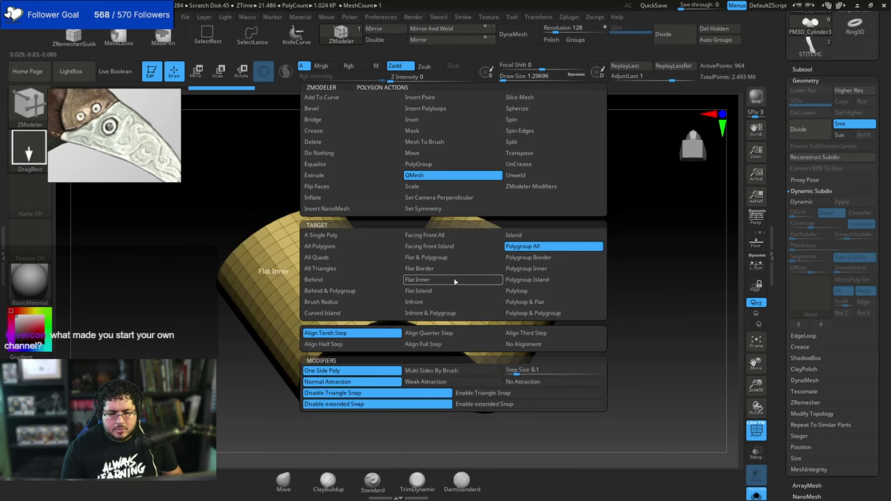
{"action": "left_click", "coordinate": [418, 164]}
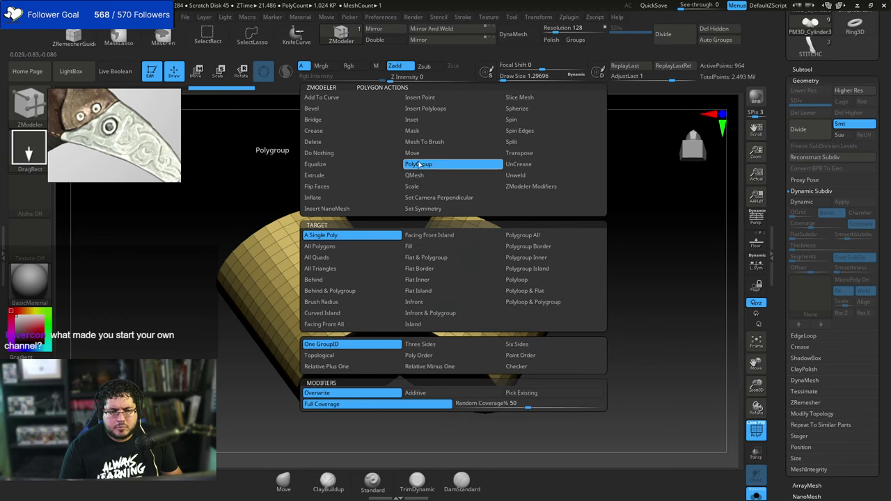
{"action": "left_click", "coordinate": [418, 313]}
{"action": "left_click", "coordinate": [448, 227]}
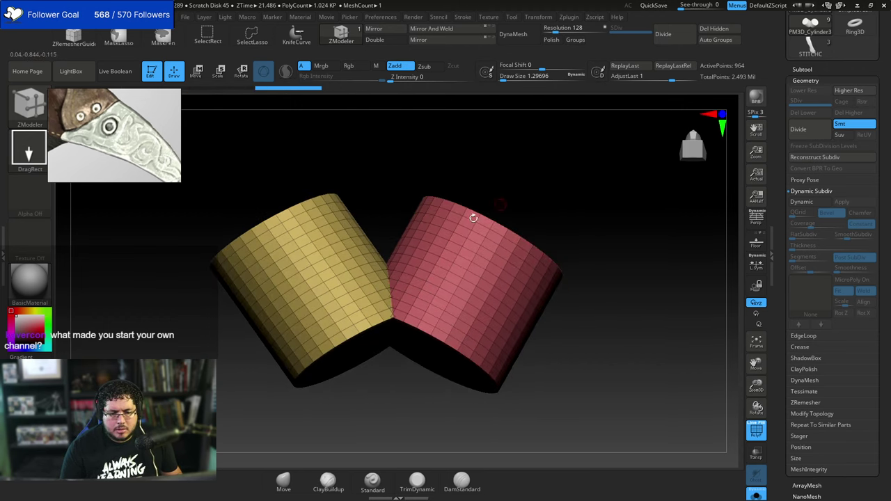
{"action": "left_click", "coordinate": [457, 264], "text": "ctrl+shift"}
{"action": "left_click", "coordinate": [715, 30]}
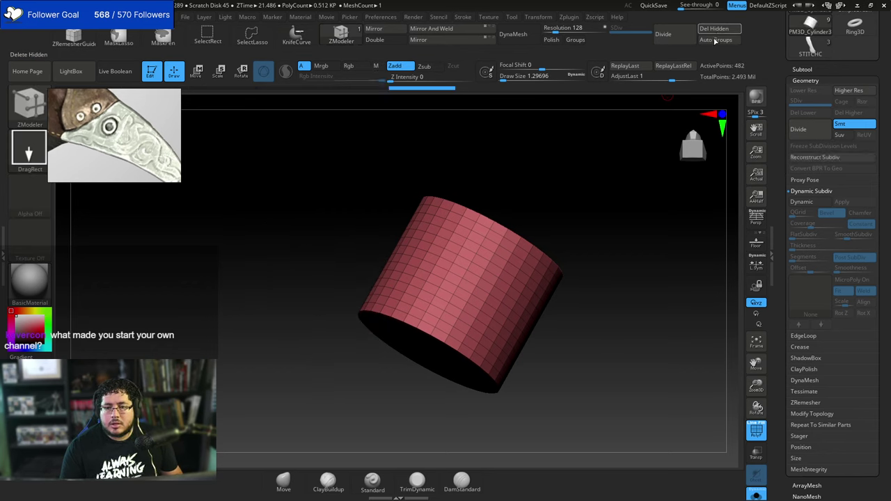
Show the whole mask around the remaining eye cylinder, quick save the project and check the cylinder from the front and side.
{"action": "left_click_drag", "start_coordinate": [647, 191], "coordinate": [654, 227]}
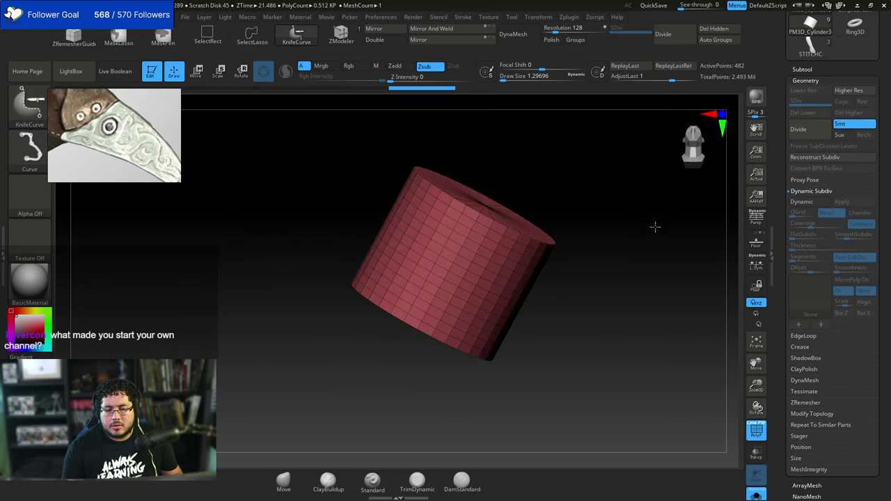
{"action": "left_click", "coordinate": [757, 497]}
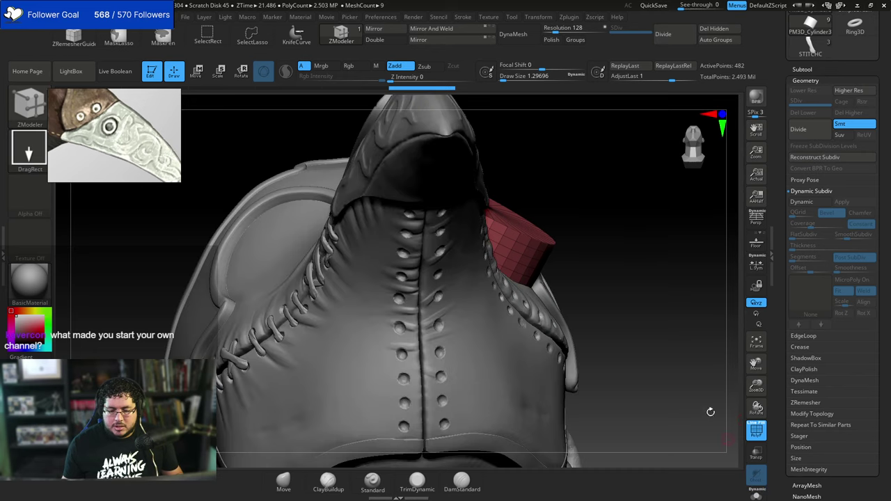
{"action": "mouse_move", "coordinate": [618, 243]}
{"action": "left_mouse_down", "text": "alt"}
{"action": "mouse_move", "coordinate": [600, 195]}
{"action": "mouse_move", "coordinate": [626, 219]}
{"action": "mouse_move", "coordinate": [629, 246]}
{"action": "left_mouse_up", "text": "alt"}
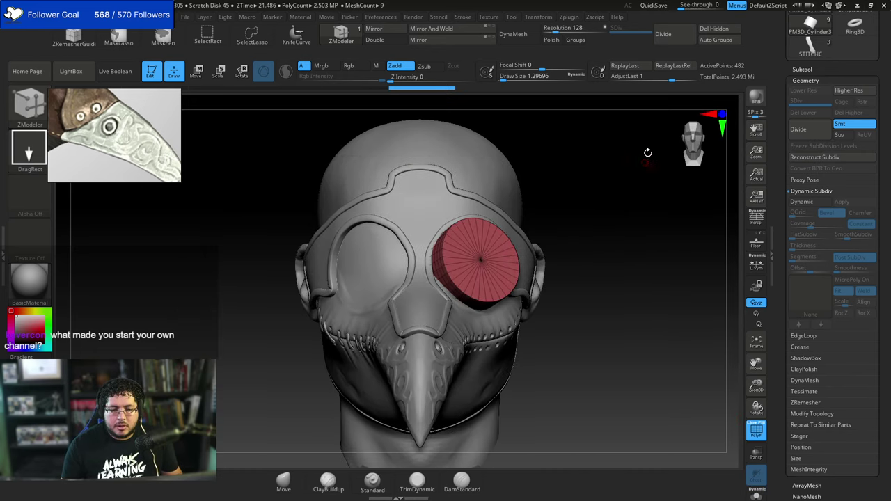
{"action": "left_click", "coordinate": [654, 7]}
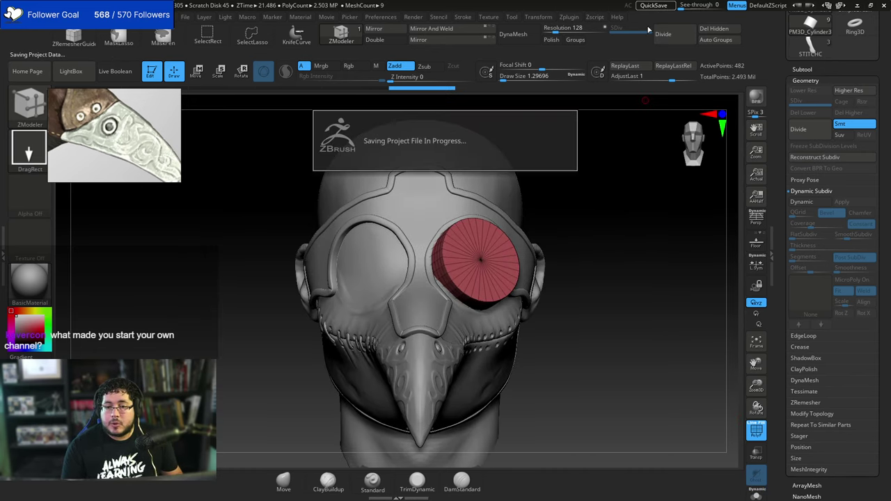
{"action": "left_click_drag", "start_coordinate": [555, 177], "coordinate": [494, 162]}
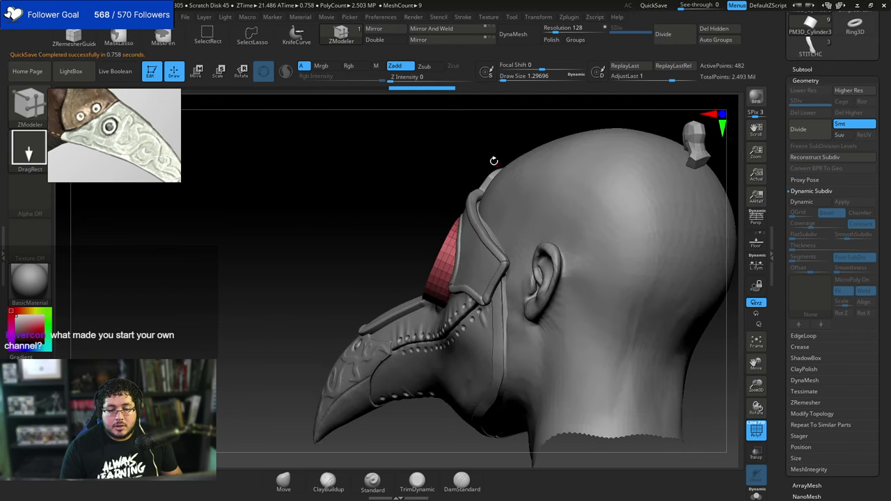
{"action": "left_click_drag", "start_coordinate": [376, 196], "coordinate": [547, 174]}
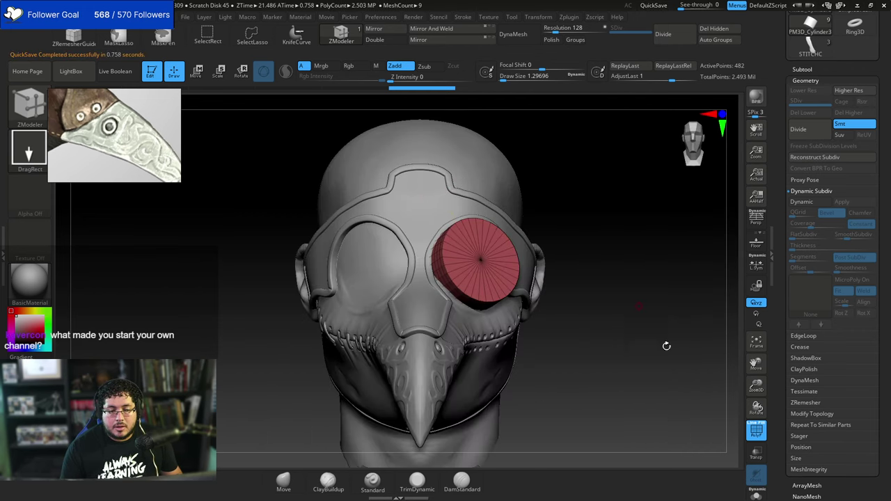
Isolate the eye cylinder and assign a separate polygroup to one polygon loop around the middle of its side wall.
{"action": "left_click", "coordinate": [754, 495]}
{"action": "mouse_move", "coordinate": [644, 310]}
{"action": "left_mouse_down"}
{"action": "mouse_move", "coordinate": [658, 325]}
{"action": "mouse_move", "coordinate": [654, 309]}
{"action": "left_mouse_up"}
{"action": "key", "text": "f"}
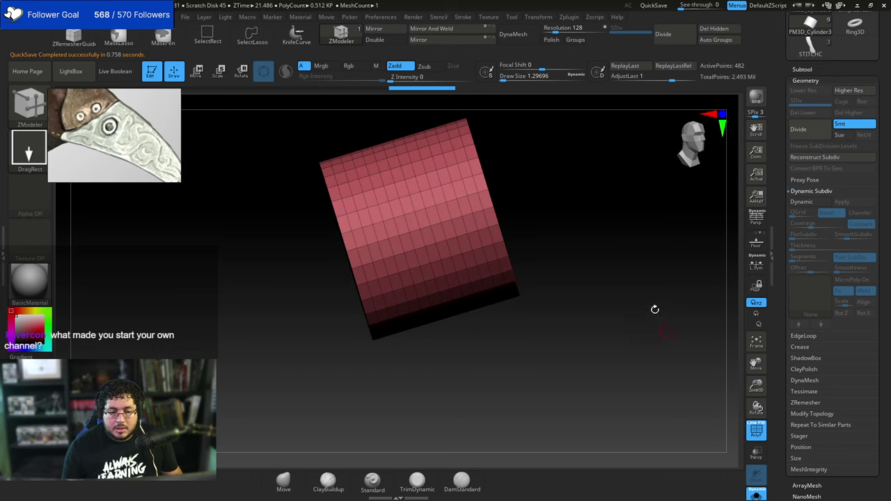
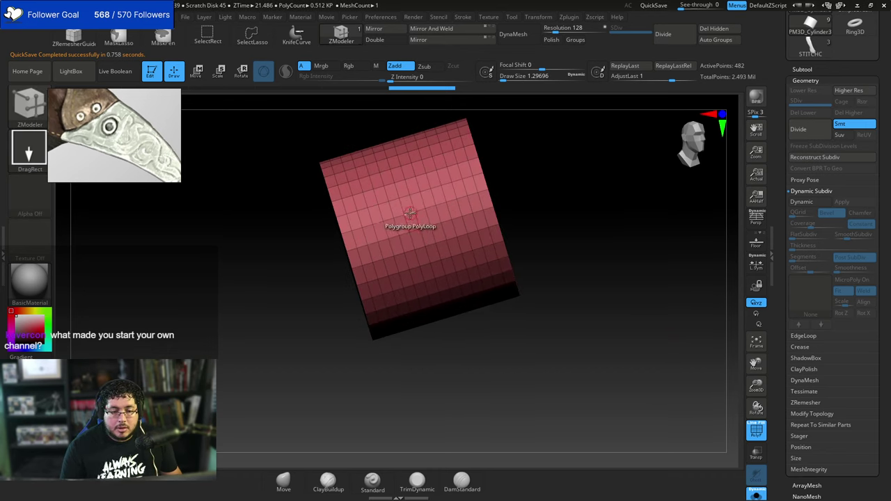
{"action": "left_click", "coordinate": [409, 211]}
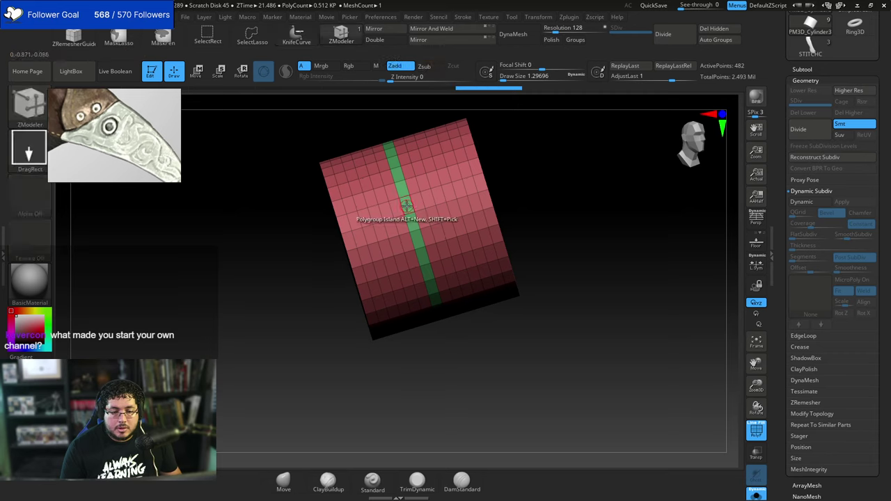
{"action": "key", "text": "ctrl+shift"}
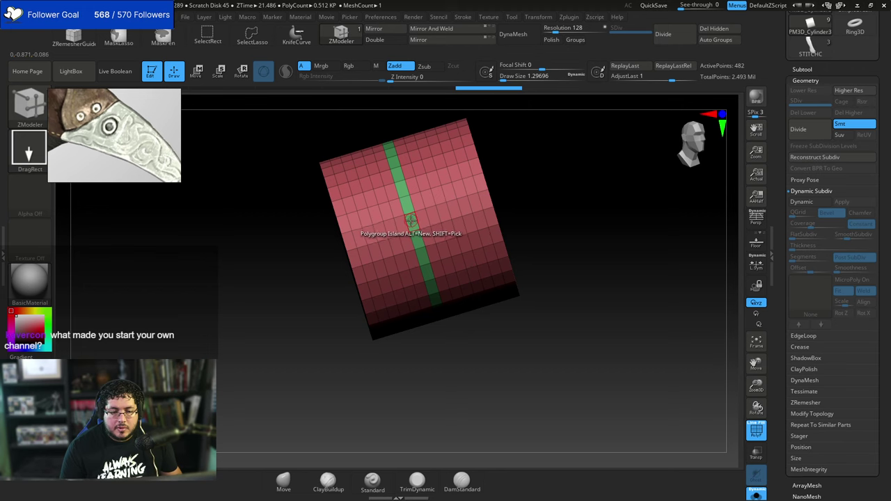
Set the ZModeler polygon action to Delete with Island as its target.
{"action": "key", "text": "space"}
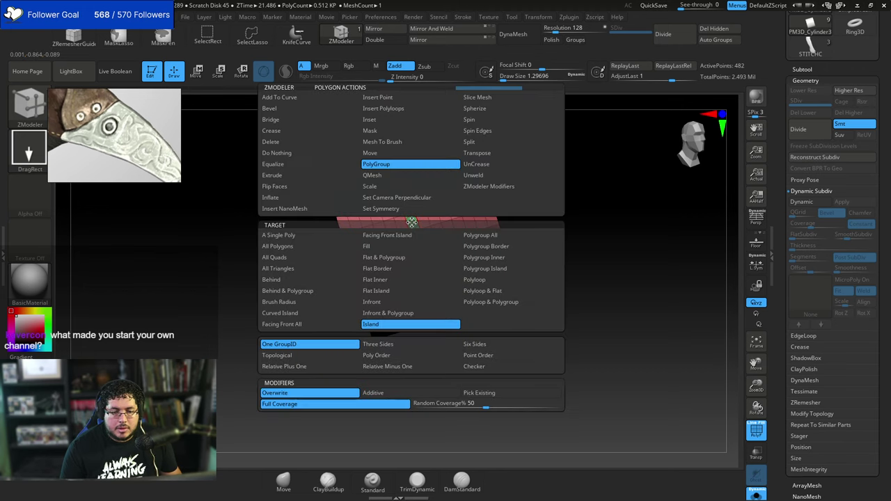
{"action": "left_click", "coordinate": [313, 141]}
{"action": "left_click", "coordinate": [334, 236]}
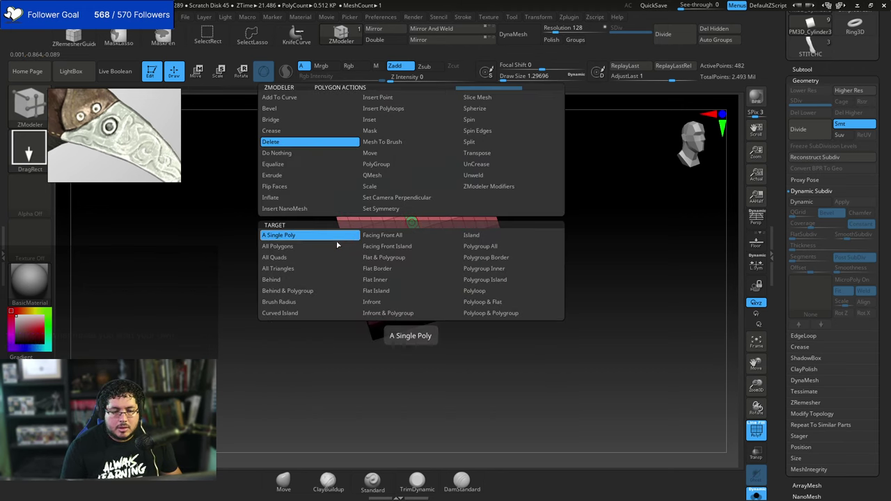
{"action": "left_click", "coordinate": [480, 236]}
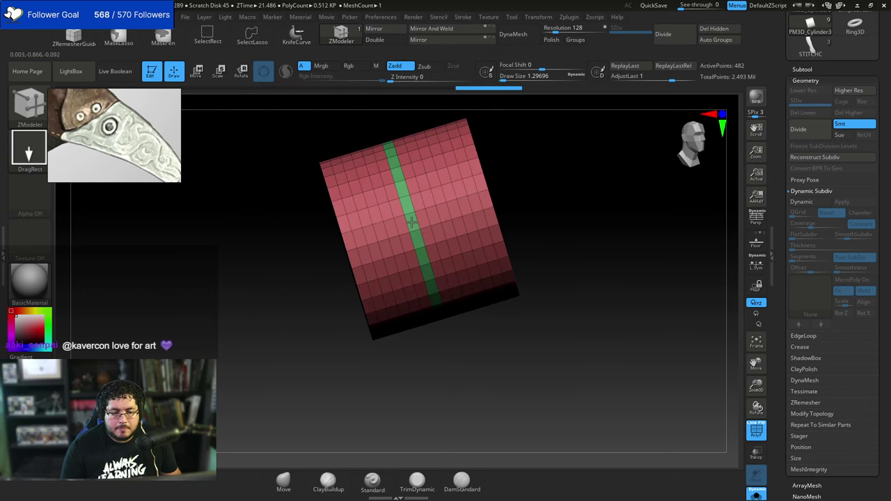
Compare the cylinder's marked loop with the eye opening from several angles, switching between the isolated cylinder and the whole mask.
{"action": "left_click_drag", "start_coordinate": [544, 172], "coordinate": [519, 223]}
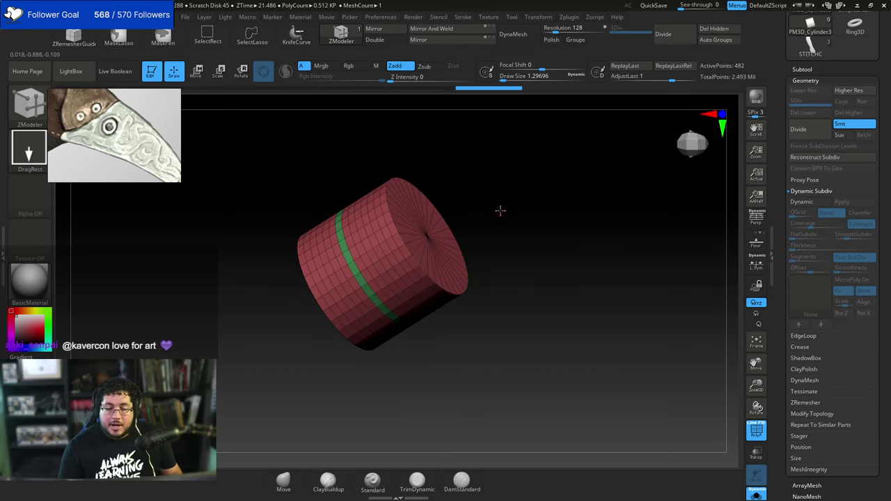
{"action": "left_click_drag", "start_coordinate": [664, 380], "coordinate": [687, 398]}
{"action": "left_click", "coordinate": [757, 494]}
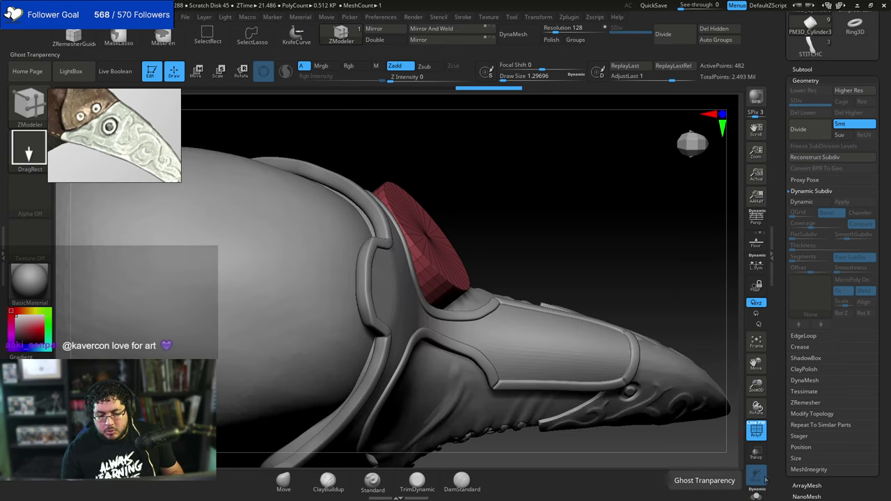
{"action": "mouse_move", "coordinate": [558, 235]}
{"action": "left_mouse_down"}
{"action": "mouse_move", "coordinate": [549, 186]}
{"action": "mouse_move", "coordinate": [563, 194]}
{"action": "mouse_move", "coordinate": [512, 201]}
{"action": "left_mouse_up"}
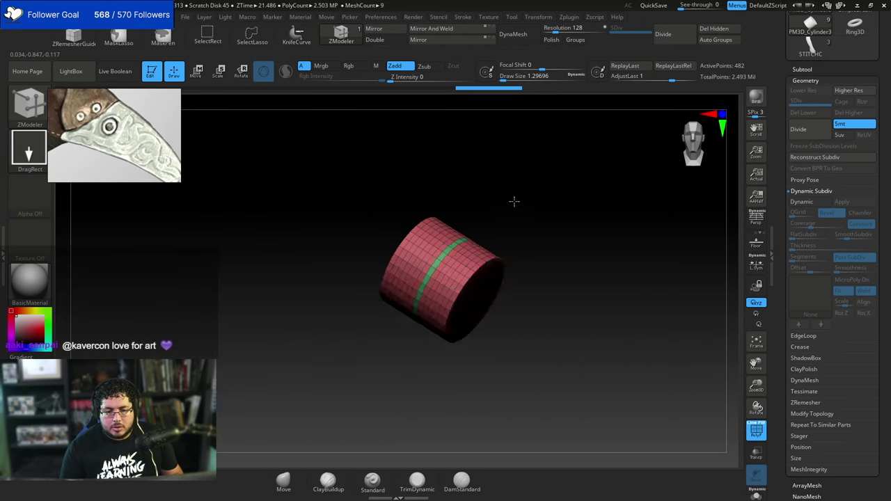
{"action": "mouse_move", "coordinate": [554, 145]}
{"action": "left_mouse_down"}
{"action": "mouse_move", "coordinate": [544, 183]}
{"action": "mouse_move", "coordinate": [511, 175]}
{"action": "left_mouse_up"}
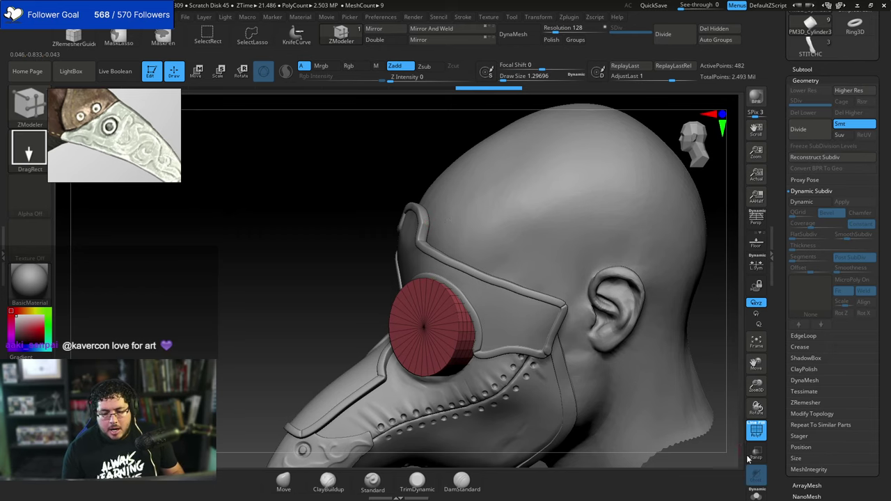
{"action": "left_click", "coordinate": [755, 492]}
Hide the rear half of the eye cylinder together with the marked loop and delete the hidden polygons.
{"action": "mouse_move", "coordinate": [574, 277]}
{"action": "left_mouse_down"}
{"action": "mouse_move", "coordinate": [576, 294]}
{"action": "mouse_move", "coordinate": [557, 252]}
{"action": "mouse_move", "coordinate": [566, 243]}
{"action": "mouse_move", "coordinate": [519, 233]}
{"action": "mouse_move", "coordinate": [517, 220]}
{"action": "mouse_move", "coordinate": [517, 229]}
{"action": "left_mouse_up"}
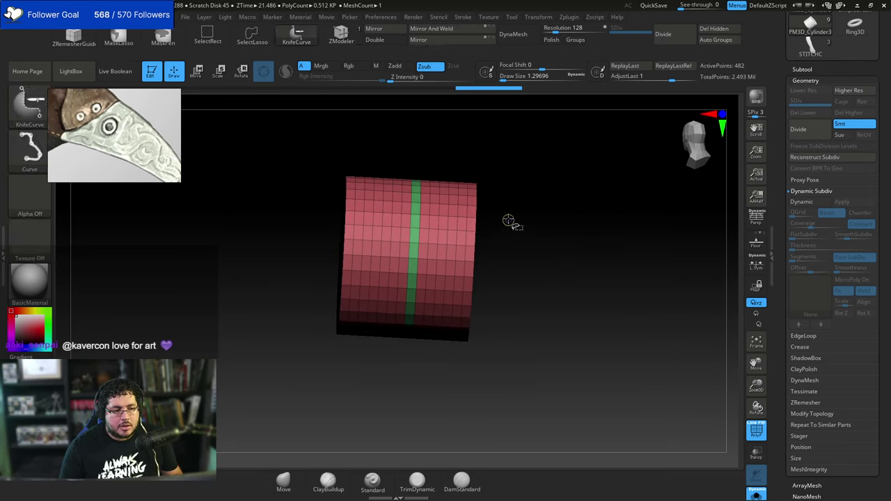
{"action": "left_click", "coordinate": [259, 37], "text": "ctrl+shift"}
{"action": "mouse_move", "coordinate": [545, 170]}
{"action": "left_mouse_down", "text": "ctrl+alt+shift"}
{"action": "mouse_move", "coordinate": [521, 149]}
{"action": "mouse_move", "coordinate": [414, 170]}
{"action": "mouse_move", "coordinate": [421, 259]}
{"action": "mouse_move", "coordinate": [484, 348]}
{"action": "left_mouse_up", "text": "ctrl+alt+shift"}
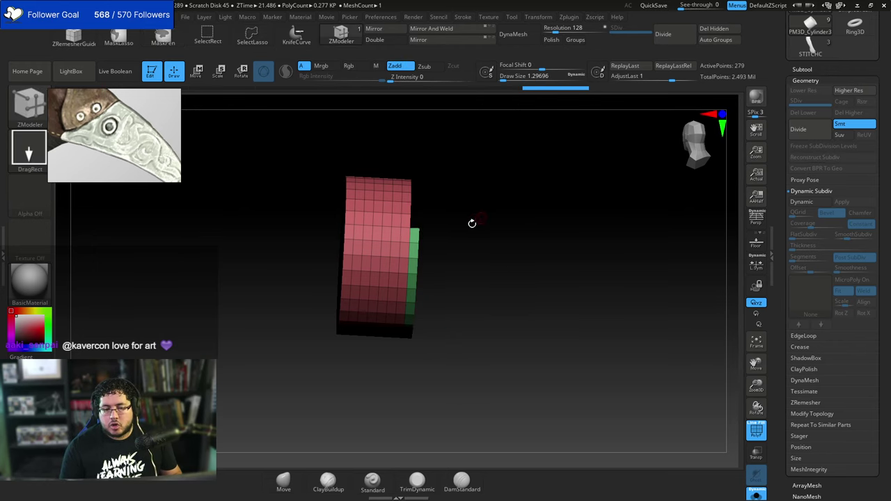
{"action": "mouse_move", "coordinate": [476, 220]}
{"action": "left_mouse_down", "text": "ctrl+alt+shift"}
{"action": "mouse_move", "coordinate": [428, 219]}
{"action": "mouse_move", "coordinate": [412, 258]}
{"action": "mouse_move", "coordinate": [415, 352]}
{"action": "left_mouse_up", "text": "ctrl+alt+shift"}
{"action": "mouse_move", "coordinate": [497, 301]}
{"action": "left_mouse_down"}
{"action": "mouse_move", "coordinate": [425, 322]}
{"action": "mouse_move", "coordinate": [390, 304]}
{"action": "mouse_move", "coordinate": [553, 234]}
{"action": "mouse_move", "coordinate": [540, 232]}
{"action": "mouse_move", "coordinate": [553, 243]}
{"action": "left_mouse_up"}
{"action": "left_click", "coordinate": [541, 232], "text": "ctrl+shift"}
{"action": "key", "text": "ctrl+z"}
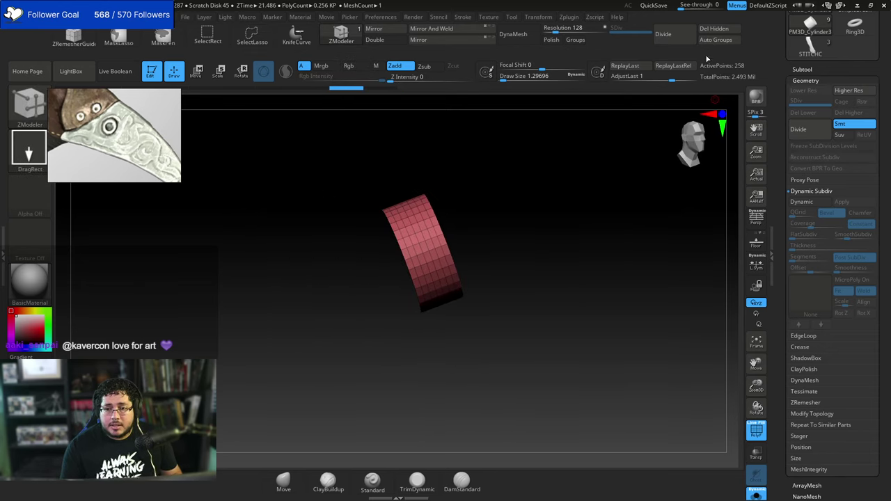
{"action": "left_click", "coordinate": [716, 30]}
Bring back the whole mask, flip the shortened eye cylinder to the opposite eye and apply Mirror And Weld to fill both eyes.
{"action": "left_click", "coordinate": [753, 496]}
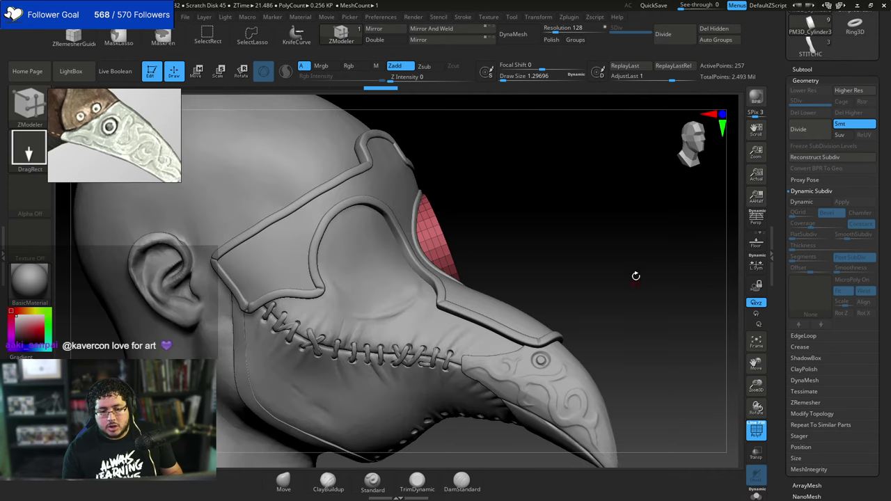
{"action": "left_click_drag", "start_coordinate": [636, 274], "coordinate": [595, 251]}
{"action": "left_click_drag", "start_coordinate": [596, 252], "coordinate": [737, 433], "text": "alt"}
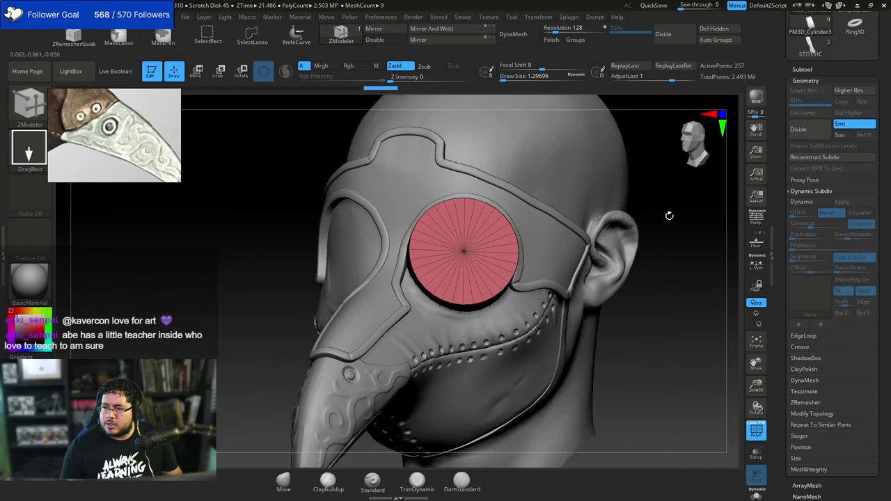
{"action": "left_click_drag", "start_coordinate": [668, 216], "coordinate": [654, 176]}
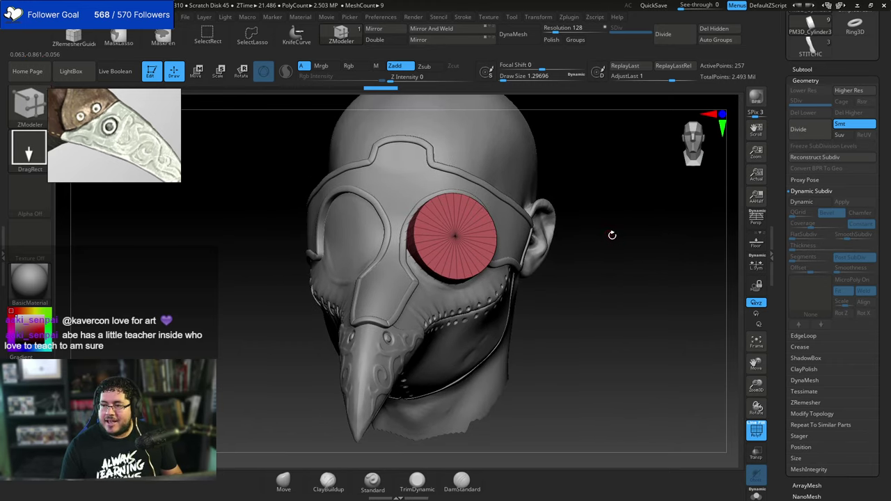
{"action": "left_click_drag", "start_coordinate": [603, 221], "coordinate": [620, 250]}
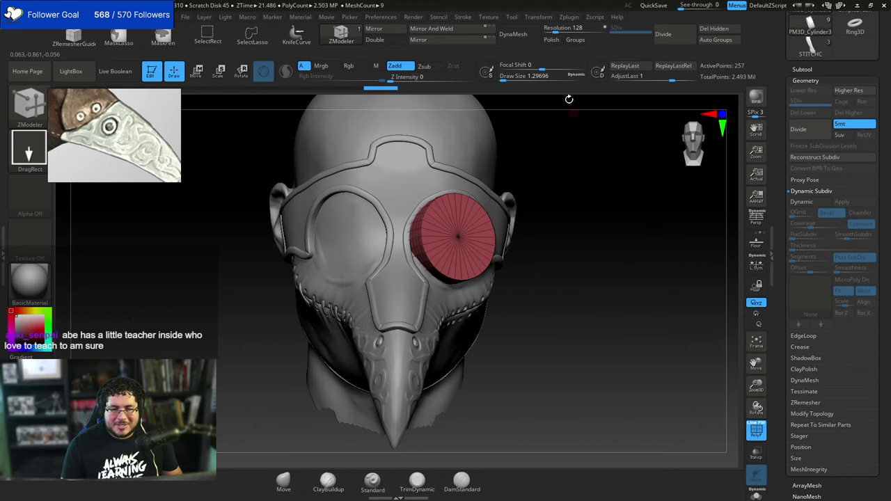
{"action": "left_click", "coordinate": [454, 41]}
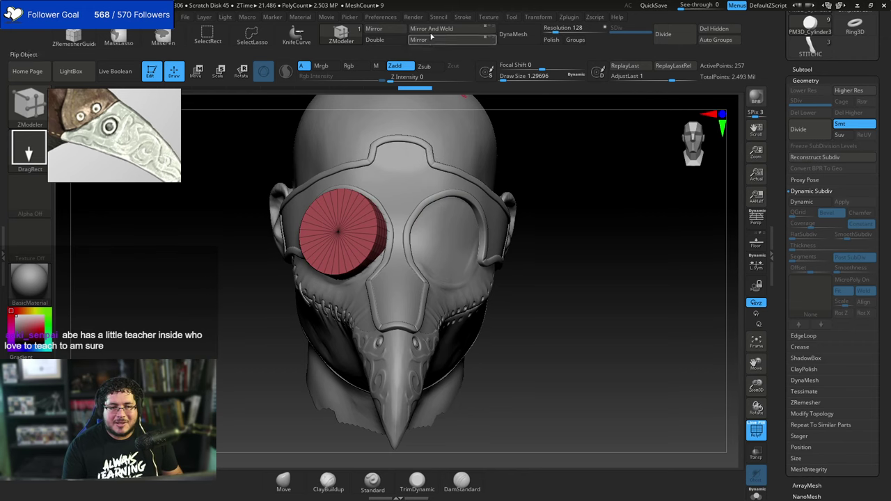
{"action": "left_click", "coordinate": [432, 30]}
{"action": "left_click_drag", "start_coordinate": [559, 191], "coordinate": [568, 226]}
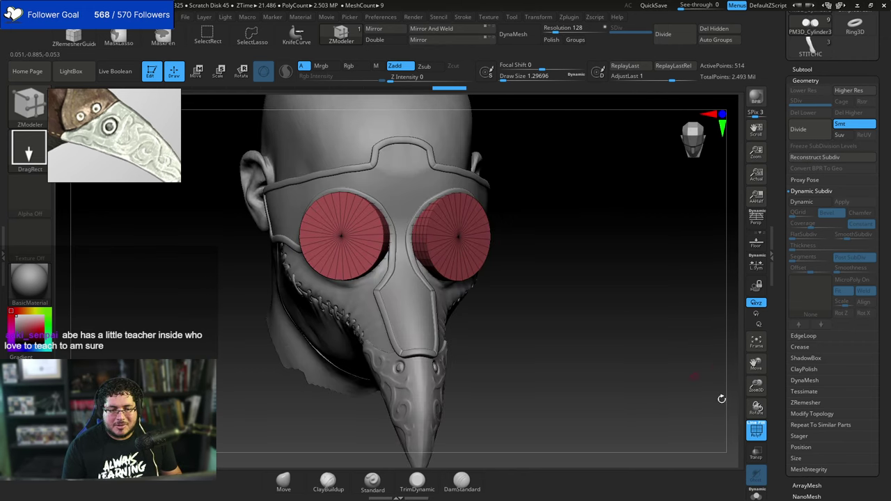
Turn off the polyframe and examine how the mirrored eye pieces sit in the mask from the front and side.
{"action": "left_click", "coordinate": [754, 427]}
{"action": "left_click_drag", "start_coordinate": [567, 268], "coordinate": [600, 263]}
{"action": "left_click_drag", "start_coordinate": [585, 271], "coordinate": [610, 263]}
{"action": "left_click_drag", "start_coordinate": [603, 297], "coordinate": [606, 264], "text": "alt"}
{"action": "left_click_drag", "start_coordinate": [606, 263], "coordinate": [661, 269]}
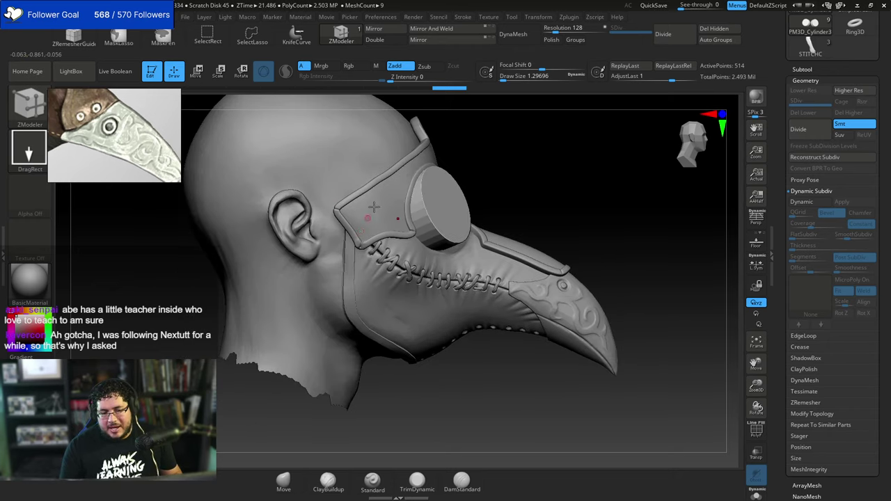
Select the Extract2 brow plate, examine its nose section above the beak ornament, and select the PM3D_Sphere3D_1 subtool.
{"action": "left_click_drag", "start_coordinate": [524, 161], "coordinate": [477, 170]}
{"action": "left_click_drag", "start_coordinate": [548, 193], "coordinate": [518, 162], "text": "alt"}
{"action": "left_click_drag", "start_coordinate": [528, 167], "coordinate": [557, 240]}
{"action": "left_click_drag", "start_coordinate": [610, 272], "coordinate": [554, 188], "text": "alt"}
{"action": "left_click", "coordinate": [428, 276], "text": "alt"}
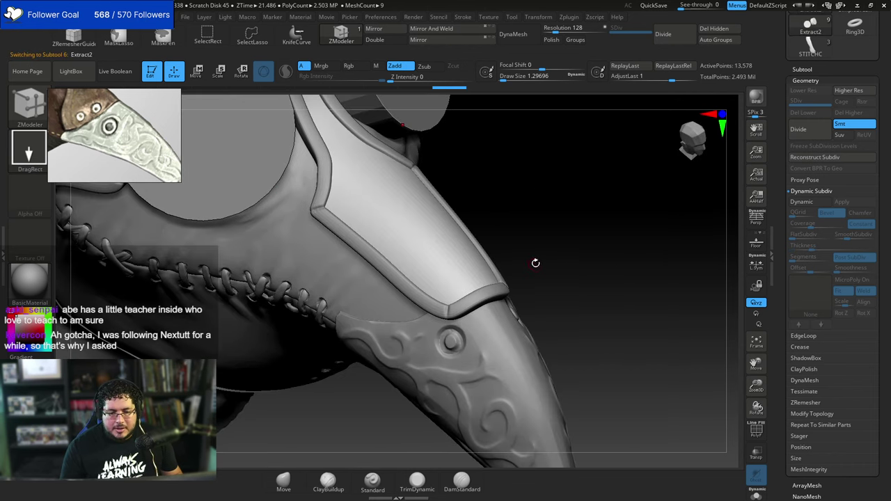
{"action": "left_click_drag", "start_coordinate": [535, 263], "coordinate": [514, 251], "text": "alt"}
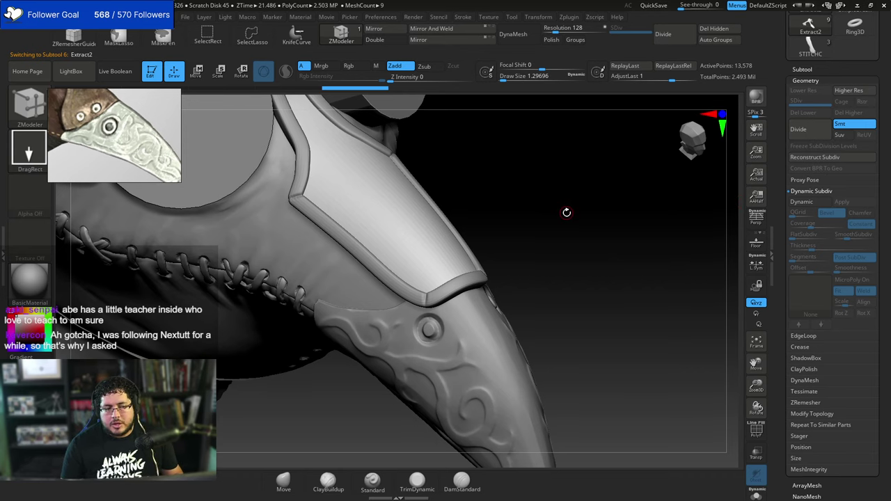
{"action": "left_click_drag", "start_coordinate": [566, 212], "coordinate": [559, 252]}
{"action": "left_click_drag", "start_coordinate": [551, 226], "coordinate": [724, 137]}
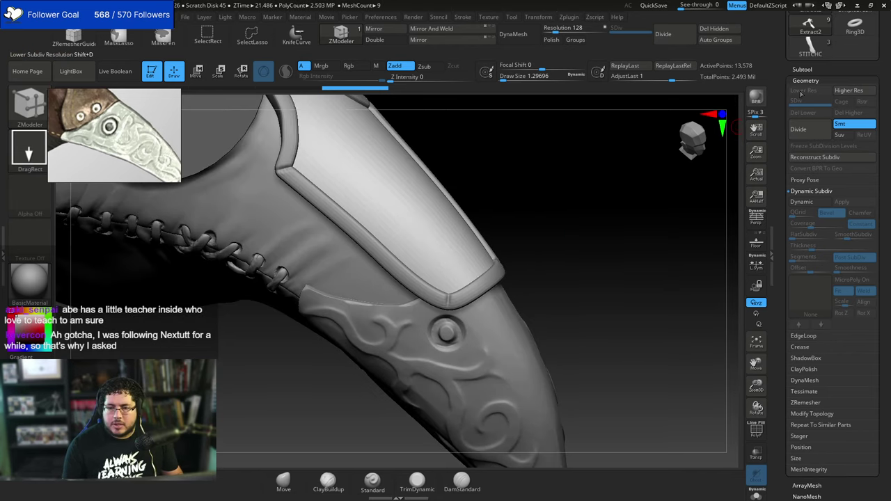
{"action": "left_click", "coordinate": [226, 258], "text": "alt"}
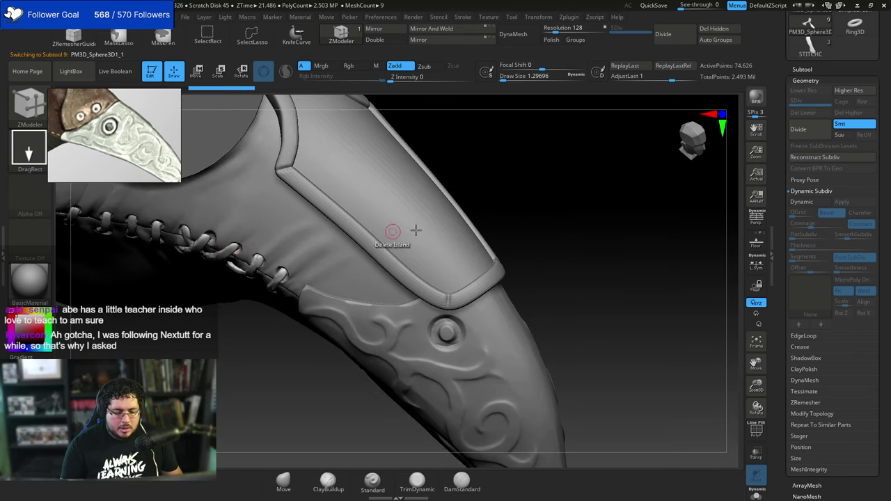
Insert the last Eyelet Type02 mesh of the IMM Clothing brush symmetrically near the brow plate's nose tip and seat it on the surface.
{"action": "key", "text": "b"}
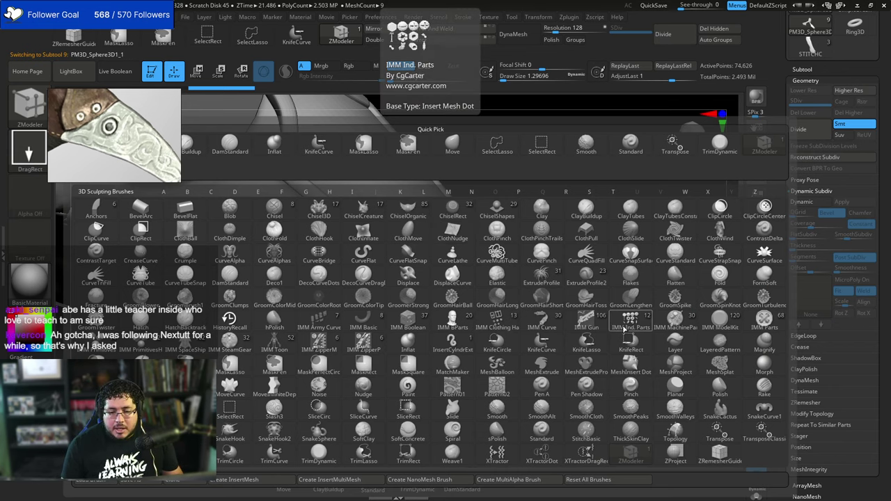
{"action": "left_click", "coordinate": [496, 322]}
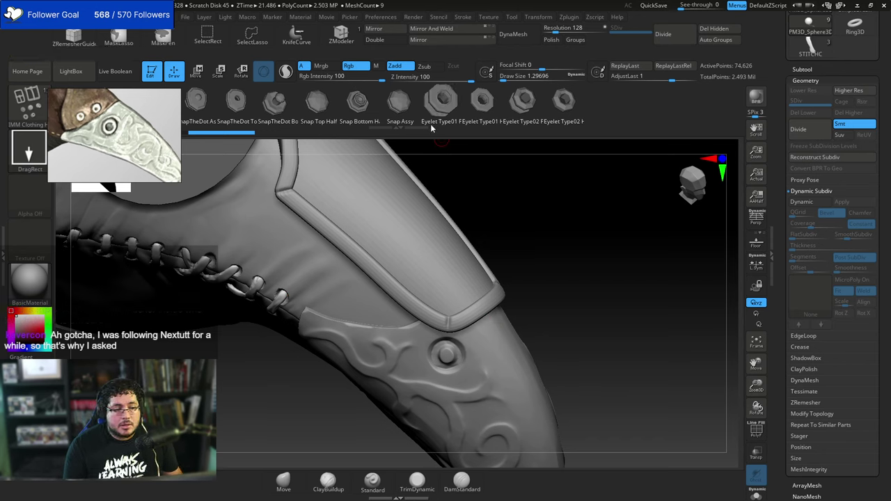
{"action": "left_click", "coordinate": [563, 102]}
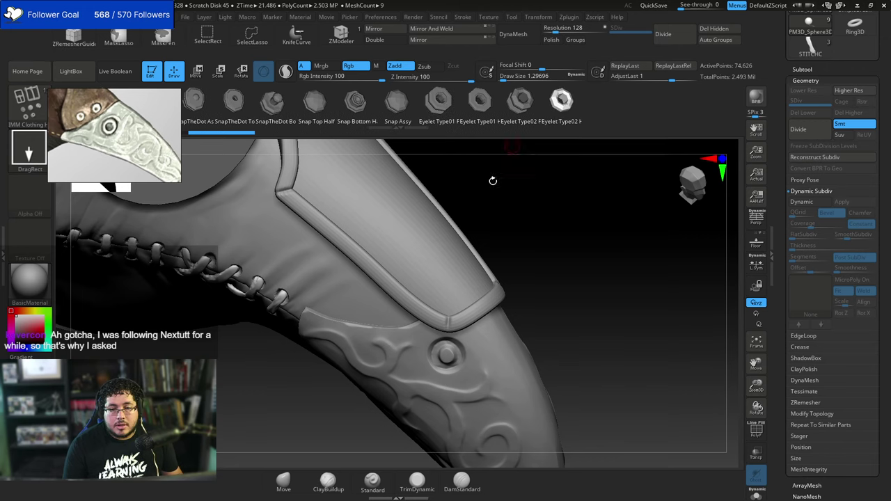
{"action": "left_click_drag", "start_coordinate": [594, 234], "coordinate": [568, 275]}
{"action": "left_click_drag", "start_coordinate": [505, 344], "coordinate": [512, 350]}
{"action": "key", "text": "ctrl+z"}
{"action": "mouse_move", "coordinate": [554, 293]}
{"action": "left_mouse_down"}
{"action": "mouse_move", "coordinate": [565, 301]}
{"action": "mouse_move", "coordinate": [632, 268]}
{"action": "left_mouse_up"}
{"action": "key", "text": "ctrl+z"}
{"action": "left_click_drag", "start_coordinate": [552, 336], "coordinate": [561, 346]}
{"action": "left_click_drag", "start_coordinate": [638, 300], "coordinate": [629, 269]}
{"action": "key", "text": "w"}
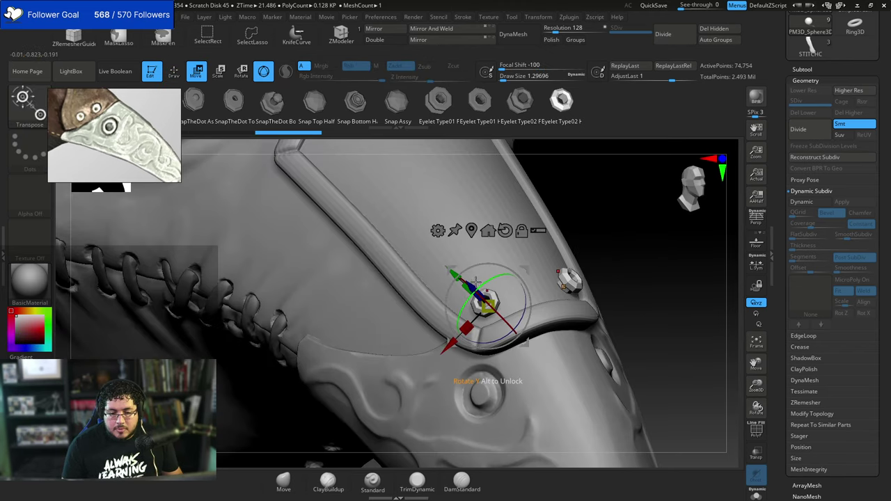
{"action": "left_click_drag", "start_coordinate": [472, 287], "coordinate": [477, 293]}
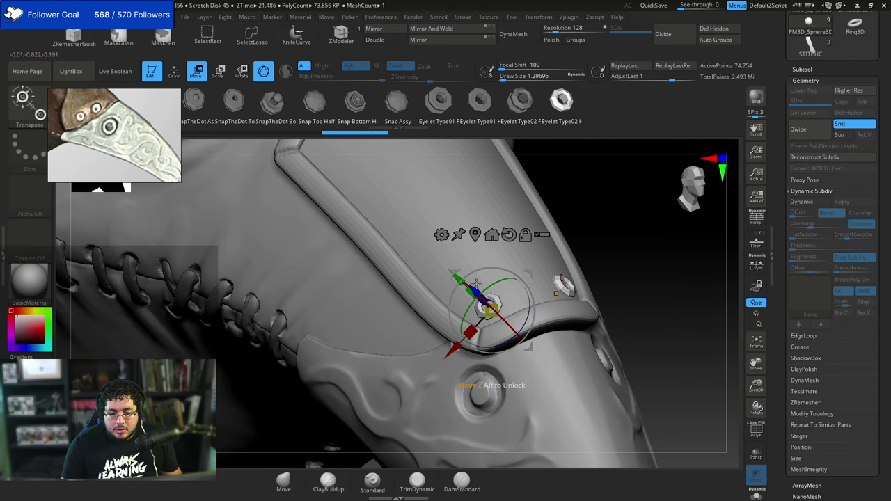
Insert a second, smaller eyelet beside the first one on the plate's nose section and seat it on the surface.
{"action": "key", "text": "q"}
{"action": "mouse_move", "coordinate": [625, 268]}
{"action": "left_mouse_down"}
{"action": "mouse_move", "coordinate": [638, 265]}
{"action": "mouse_move", "coordinate": [622, 283]}
{"action": "left_mouse_up"}
{"action": "left_click_drag", "start_coordinate": [620, 284], "coordinate": [603, 263], "text": "alt"}
{"action": "mouse_move", "coordinate": [596, 273]}
{"action": "left_mouse_down"}
{"action": "mouse_move", "coordinate": [589, 270]}
{"action": "mouse_move", "coordinate": [598, 279]}
{"action": "left_mouse_up"}
{"action": "left_click_drag", "start_coordinate": [607, 289], "coordinate": [606, 268]}
{"action": "left_click_drag", "start_coordinate": [606, 268], "coordinate": [565, 217], "text": "alt"}
{"action": "mouse_move", "coordinate": [579, 329]}
{"action": "left_mouse_down", "text": "alt"}
{"action": "mouse_move", "coordinate": [581, 292]}
{"action": "mouse_move", "coordinate": [579, 306]}
{"action": "left_mouse_up", "text": "alt"}
{"action": "left_click_drag", "start_coordinate": [470, 338], "coordinate": [475, 338]}
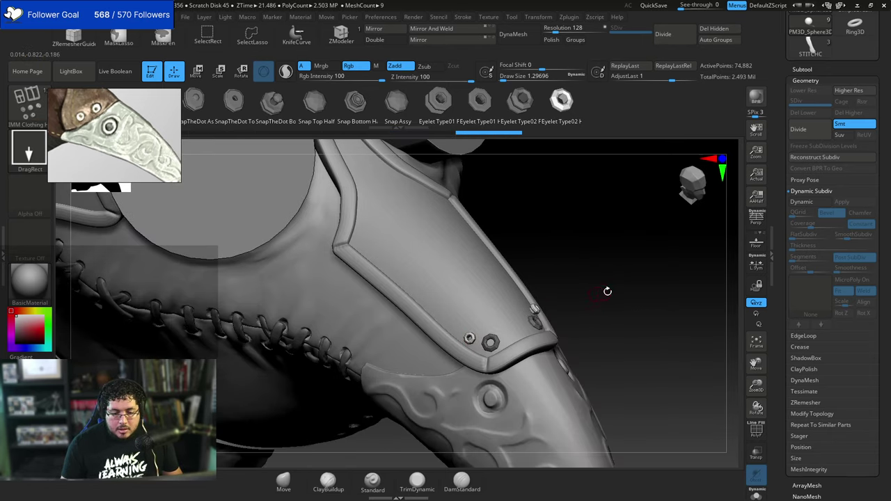
{"action": "left_click_drag", "start_coordinate": [606, 291], "coordinate": [599, 317]}
{"action": "key", "text": "w"}
{"action": "left_click_drag", "start_coordinate": [436, 318], "coordinate": [441, 322]}
{"action": "key", "text": "q"}
Insert a larger eyelet in the lower rear corner of the brow plate near the ear and sink it slightly into the surface.
{"action": "left_click_drag", "start_coordinate": [668, 286], "coordinate": [601, 242]}
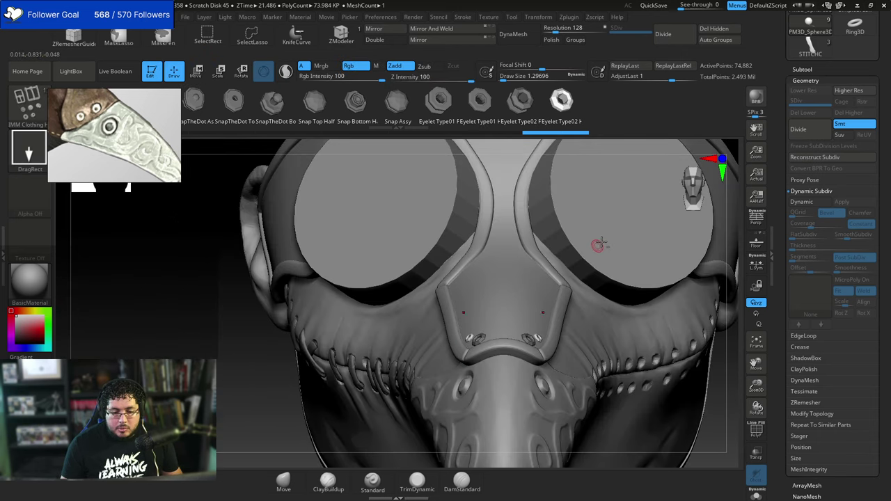
{"action": "left_click_drag", "start_coordinate": [416, 267], "coordinate": [443, 254]}
{"action": "left_click_drag", "start_coordinate": [540, 235], "coordinate": [481, 229]}
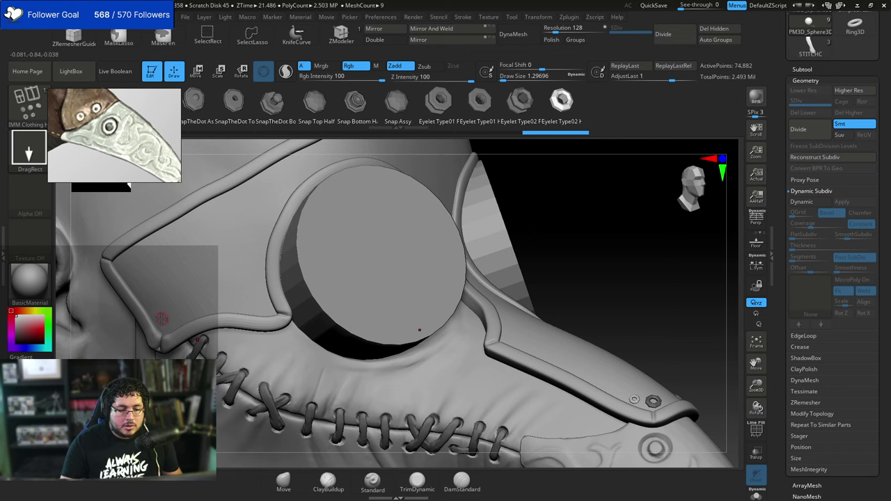
{"action": "left_click_drag", "start_coordinate": [166, 317], "coordinate": [167, 316]}
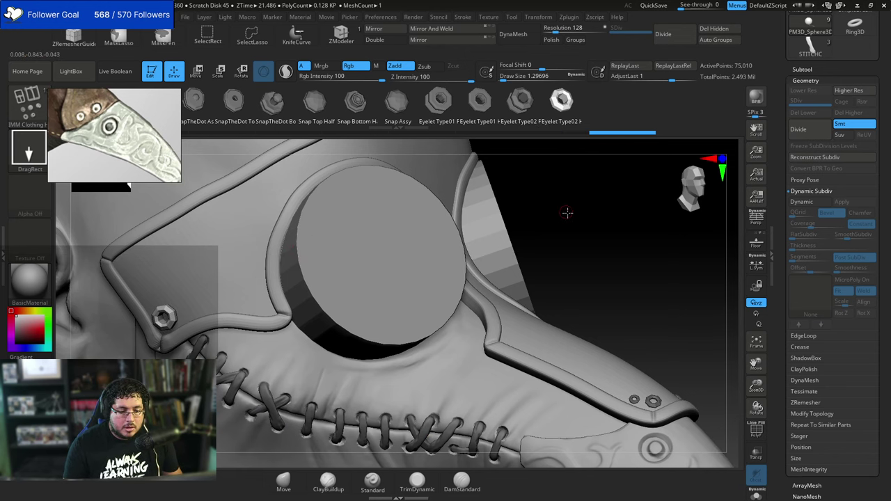
{"action": "left_click_drag", "start_coordinate": [626, 213], "coordinate": [576, 220]}
{"action": "key", "text": "w"}
{"action": "left_click_drag", "start_coordinate": [169, 317], "coordinate": [175, 314]}
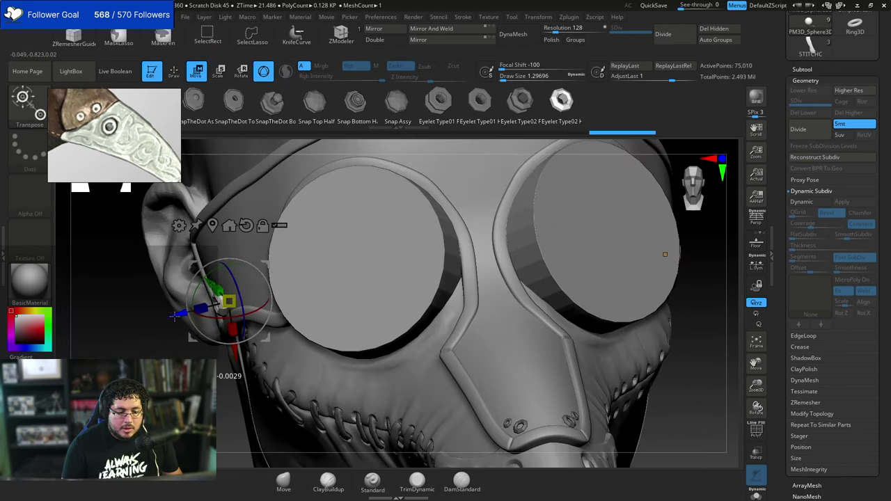
{"action": "key", "text": "q"}
Insert a small eyelet in the upper rear corner of the brow plate beside the ear and sink it into the surface.
{"action": "mouse_move", "coordinate": [120, 274]}
{"action": "left_mouse_down"}
{"action": "mouse_move", "coordinate": [185, 265]}
{"action": "mouse_move", "coordinate": [182, 255]}
{"action": "mouse_move", "coordinate": [151, 256]}
{"action": "left_mouse_up"}
{"action": "key", "text": "w"}
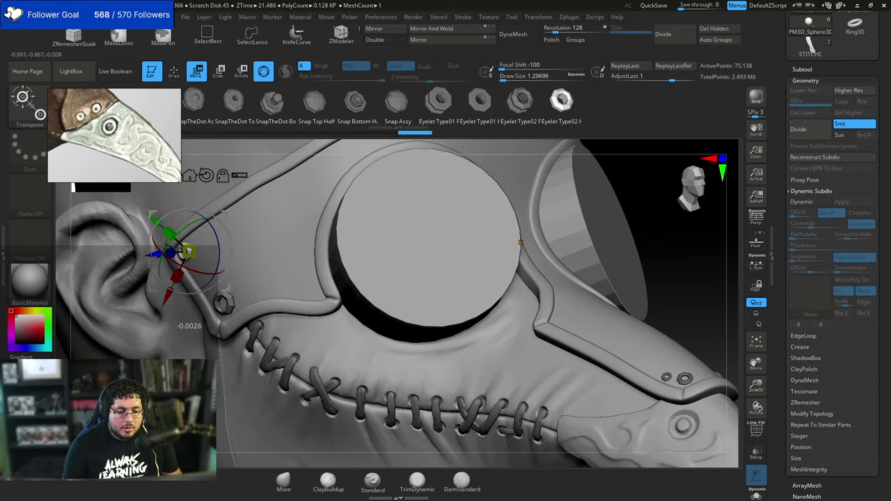
{"action": "key", "text": "q"}
Insert a mirrored pair of eyelets on the raised forehead tab of the brow plate.
{"action": "left_click_drag", "start_coordinate": [676, 238], "coordinate": [576, 295], "text": "alt"}
{"action": "left_click_drag", "start_coordinate": [397, 189], "coordinate": [404, 194]}
{"action": "left_click_drag", "start_coordinate": [540, 175], "coordinate": [468, 183]}
{"action": "key", "text": "w"}
{"action": "key", "text": "q"}
Examine the mask with its eyelets from below, the front and the side, including the stitching and the beak.
{"action": "left_click_drag", "start_coordinate": [562, 216], "coordinate": [528, 238], "text": "alt"}
{"action": "left_click_drag", "start_coordinate": [622, 227], "coordinate": [600, 205], "text": "alt"}
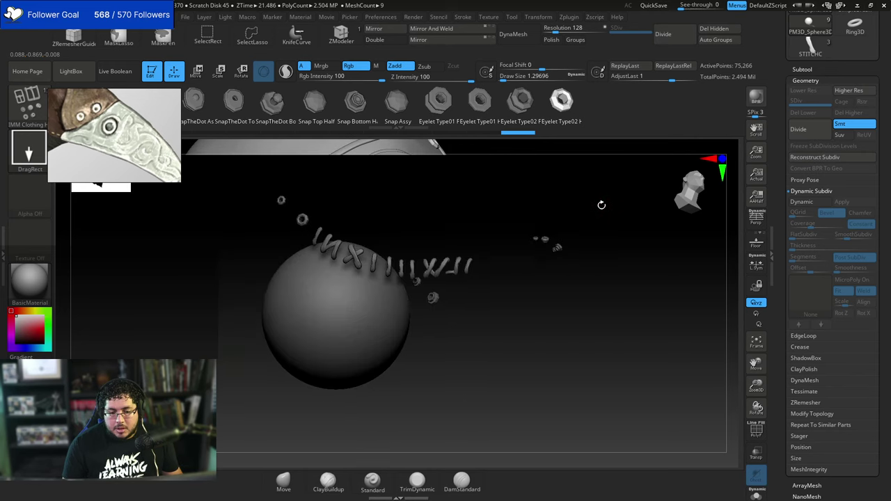
{"action": "left_click_drag", "start_coordinate": [547, 193], "coordinate": [505, 255]}
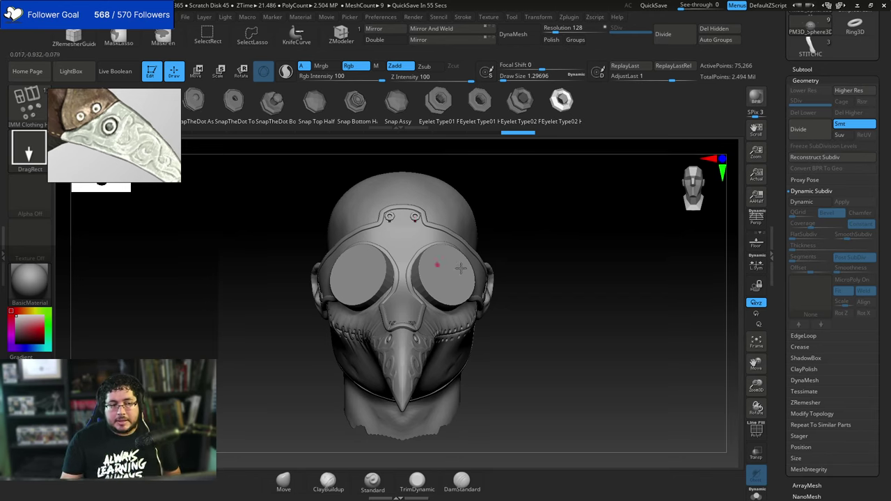
{"action": "left_click_drag", "start_coordinate": [540, 304], "coordinate": [527, 275]}
{"action": "left_click_drag", "start_coordinate": [497, 305], "coordinate": [560, 252]}
{"action": "key", "text": "alt+s"}
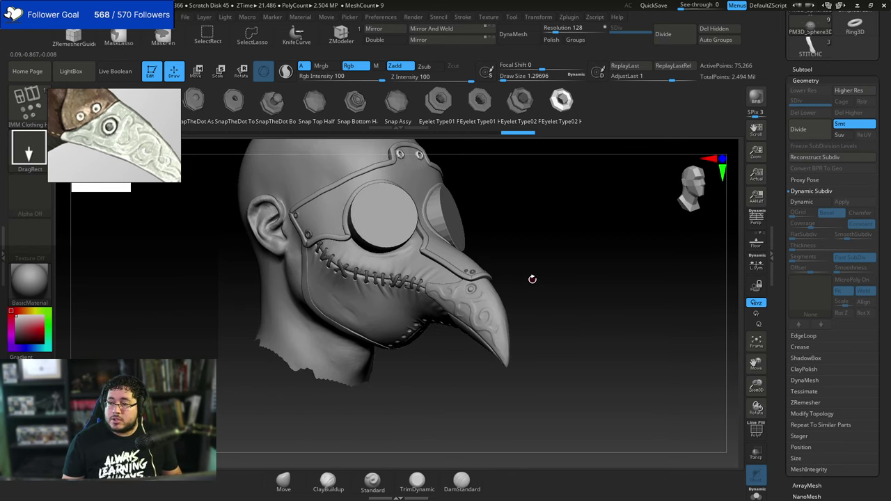
{"action": "left_click_drag", "start_coordinate": [532, 279], "coordinate": [616, 234], "text": "alt"}
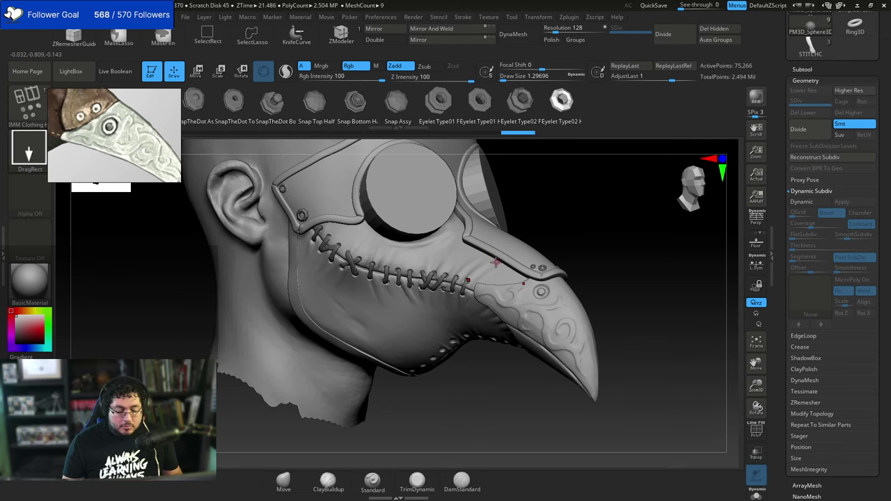
{"action": "key", "text": "w"}
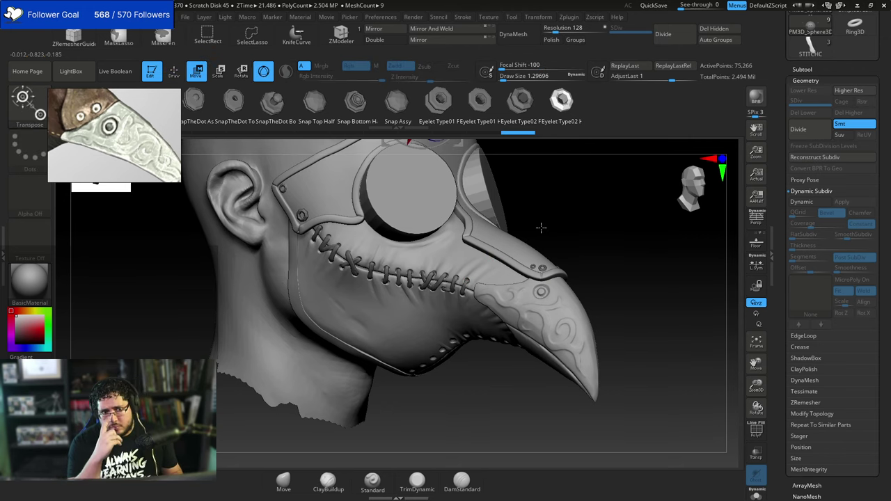
{"action": "left_click_drag", "start_coordinate": [593, 230], "coordinate": [608, 235]}
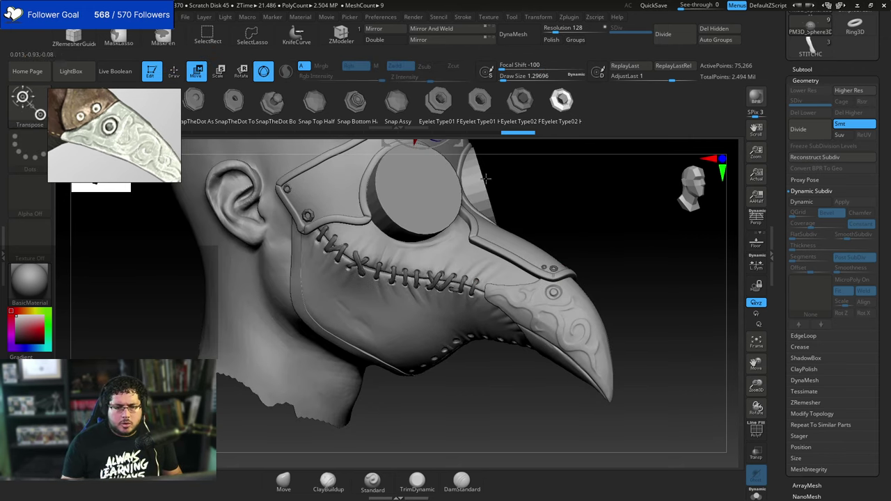
{"action": "left_click_drag", "start_coordinate": [569, 212], "coordinate": [600, 207]}
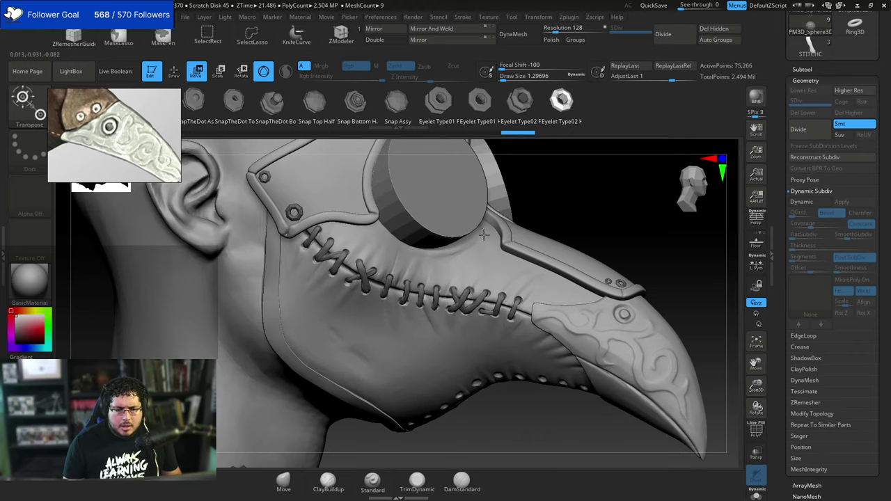
Select the PM3D_Sphere3D2 snout, frame the hole rows along its underside seam and shift the reference image clear of the brush list.
{"action": "left_click", "coordinate": [417, 321], "text": "alt"}
{"action": "left_click_drag", "start_coordinate": [642, 233], "coordinate": [570, 258]}
{"action": "key", "text": "f"}
{"action": "left_click_drag", "start_coordinate": [620, 306], "coordinate": [597, 220], "text": "alt"}
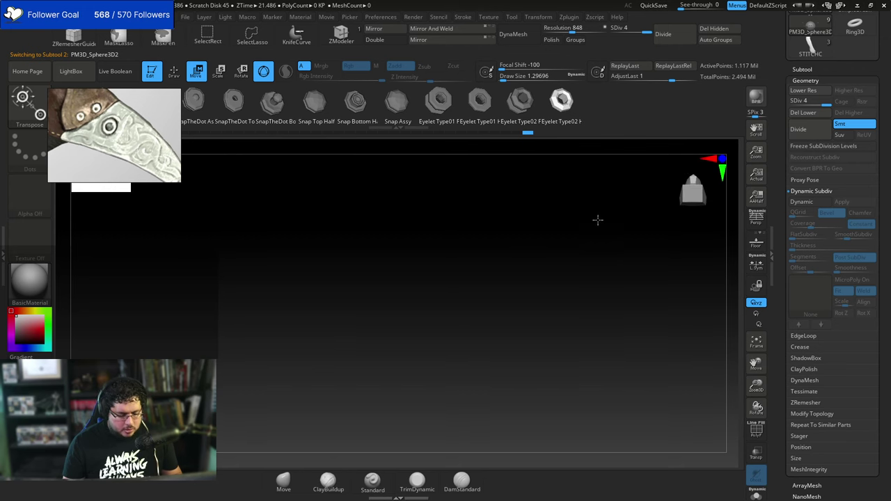
{"action": "key", "text": "f"}
{"action": "left_click_drag", "start_coordinate": [600, 302], "coordinate": [586, 375], "text": "alt"}
{"action": "mouse_move", "coordinate": [610, 277]}
{"action": "left_mouse_down", "text": "alt"}
{"action": "mouse_move", "coordinate": [619, 362]}
{"action": "mouse_move", "coordinate": [609, 237]}
{"action": "left_mouse_up", "text": "alt"}
{"action": "key", "text": "q"}
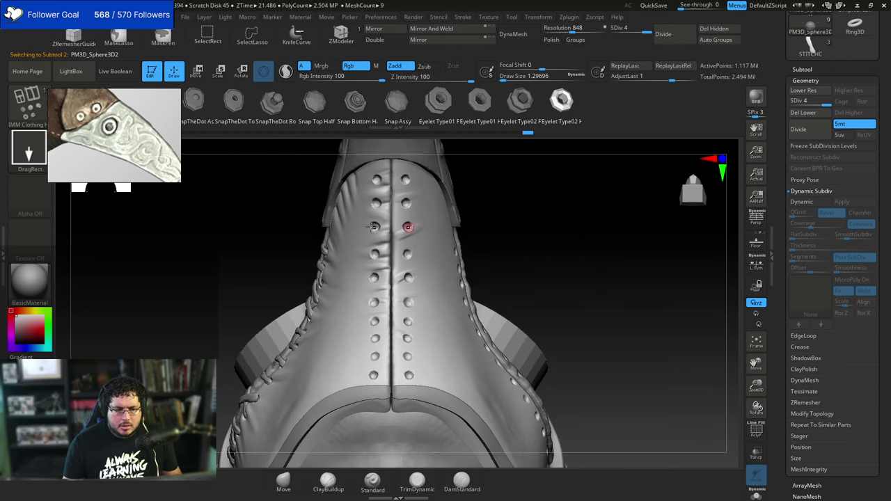
{"action": "middle_click_drag", "start_coordinate": [114, 161], "coordinate": [122, 168]}
{"action": "mouse_move", "coordinate": [129, 146]}
{"action": "right_mouse_down"}
{"action": "mouse_move", "coordinate": [140, 215]}
{"action": "mouse_move", "coordinate": [140, 204]}
{"action": "right_mouse_up"}
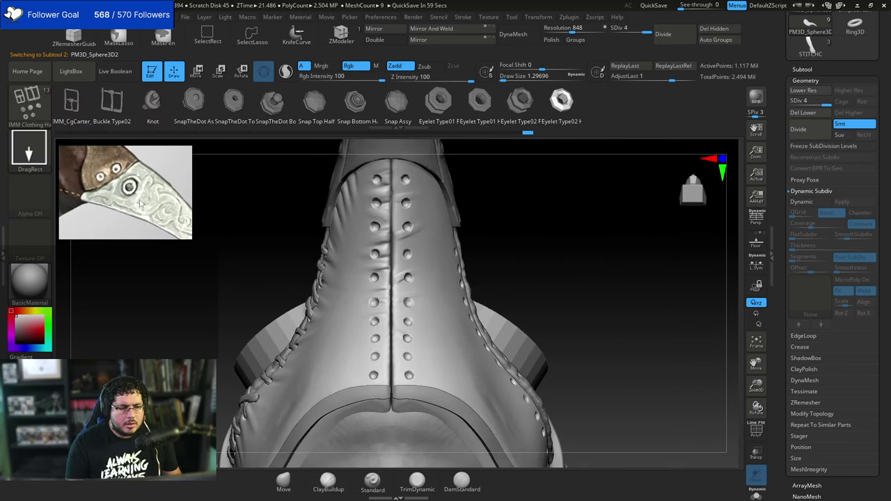
Load the MaskStitch brush preset from the Manneuqin folder on the Desktop.
{"action": "left_click", "coordinate": [25, 112]}
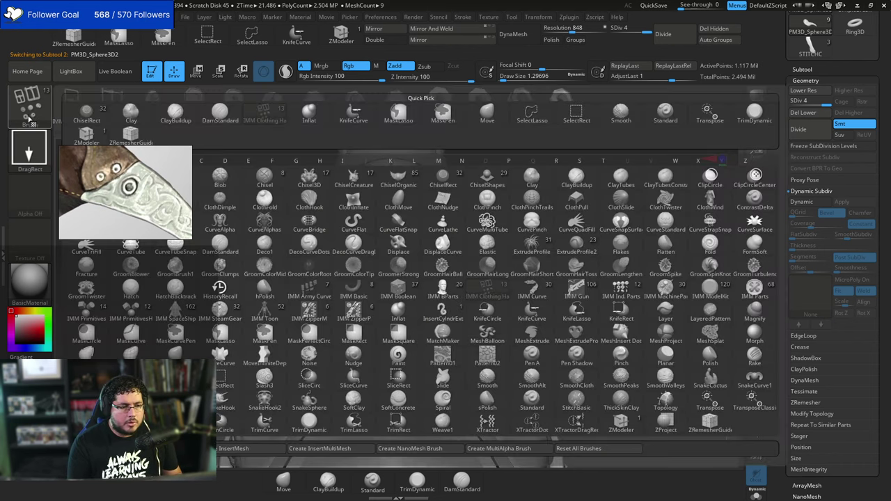
{"action": "left_click", "coordinate": [20, 97]}
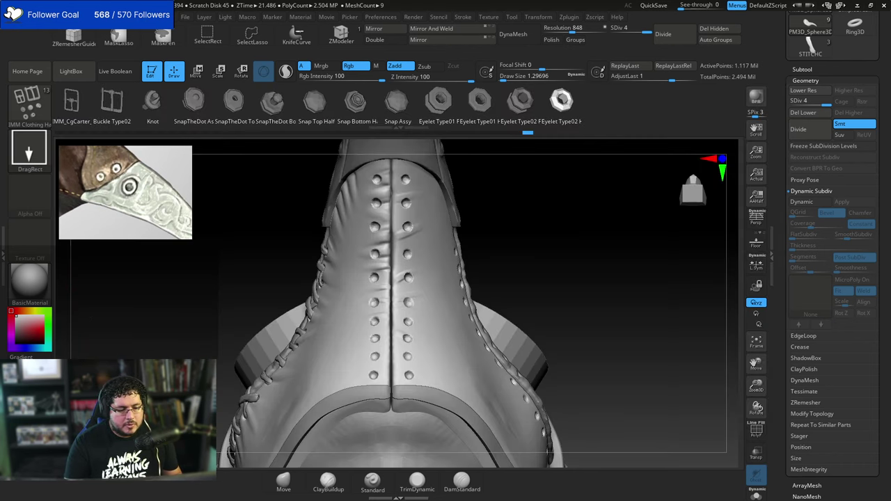
{"action": "left_click", "coordinate": [31, 115]}
{"action": "left_click", "coordinate": [88, 449]}
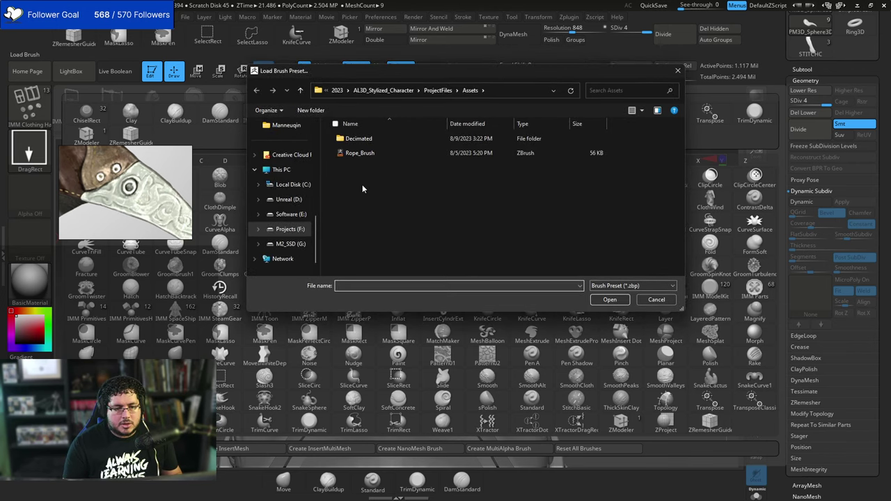
{"action": "left_click_drag", "start_coordinate": [315, 225], "coordinate": [317, 136]}
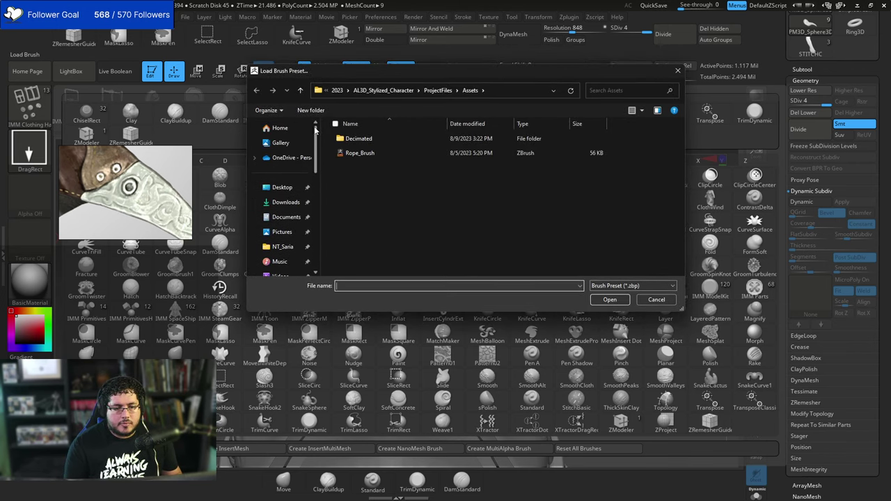
{"action": "left_click", "coordinate": [282, 187]}
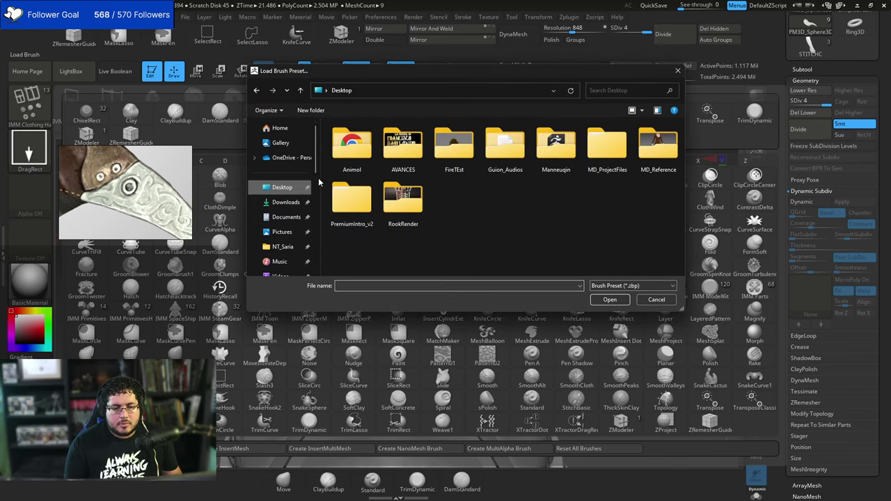
{"action": "double_click", "coordinate": [549, 156]}
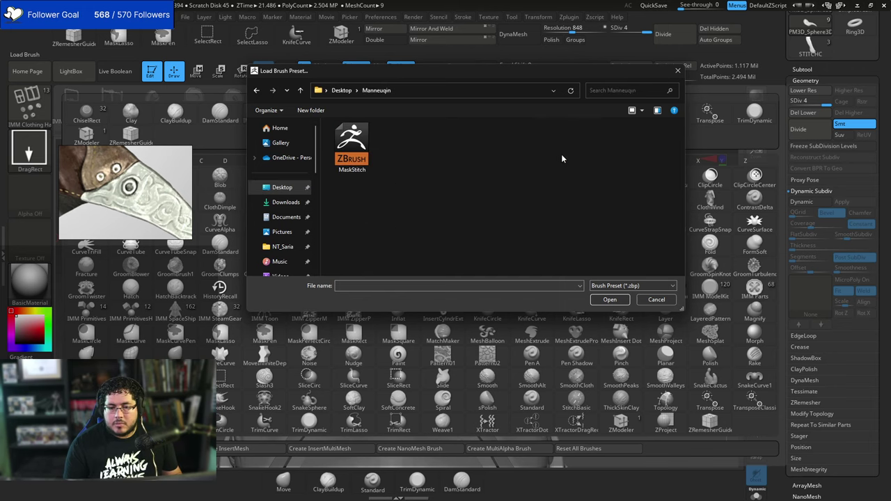
{"action": "double_click", "coordinate": [351, 147]}
Try to insert a stitch across the snout's underside seam between the upper holes.
{"action": "left_click_drag", "start_coordinate": [535, 226], "coordinate": [553, 268], "text": "alt"}
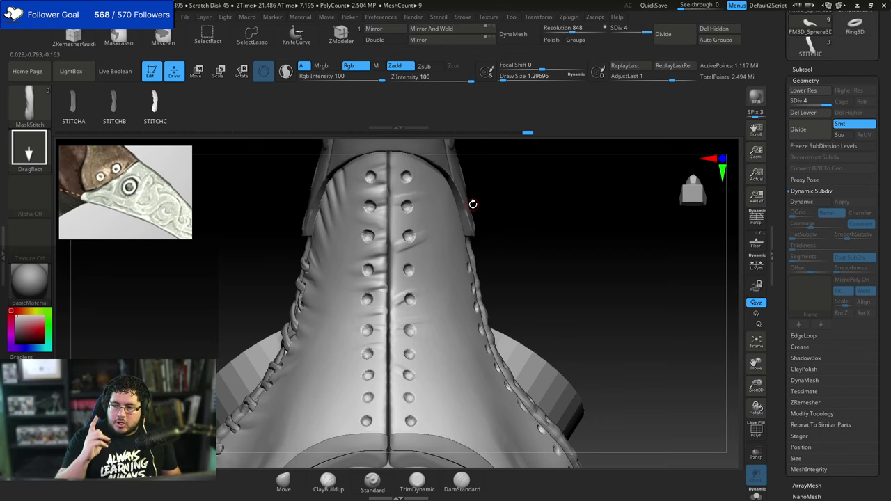
{"action": "mouse_move", "coordinate": [511, 205]}
{"action": "left_mouse_down", "text": "alt"}
{"action": "mouse_move", "coordinate": [513, 213]}
{"action": "mouse_move", "coordinate": [527, 193]}
{"action": "mouse_move", "coordinate": [526, 200]}
{"action": "left_mouse_up", "text": "alt"}
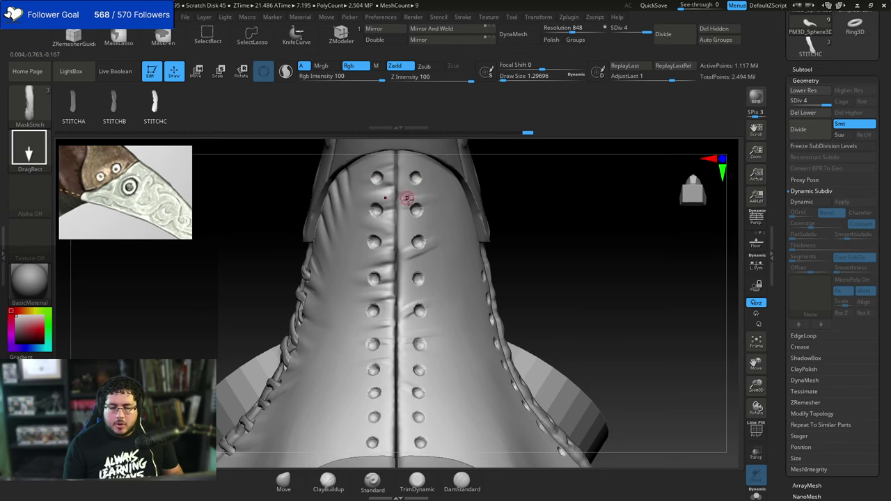
{"action": "left_click_drag", "start_coordinate": [396, 212], "coordinate": [408, 218]}
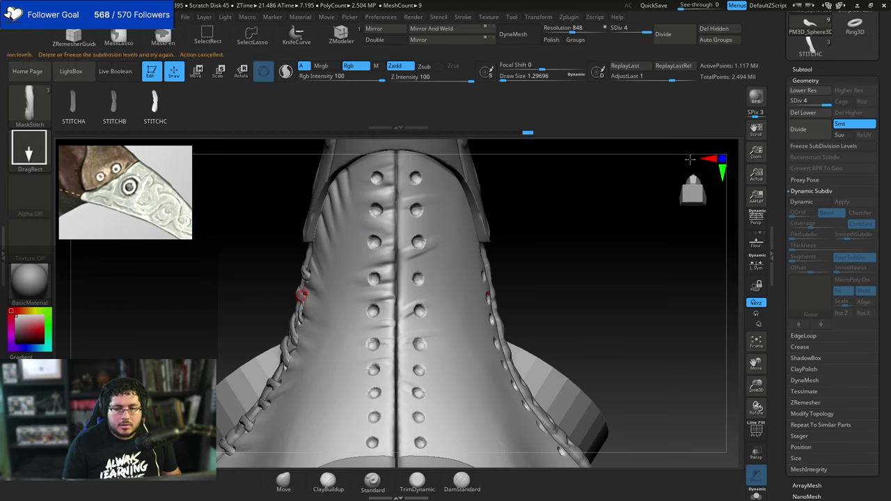
Select the PM3D_Sphere3D1_1 subtool and insert a STITCHC stitch across the seam between the first pair of underside holes.
{"action": "left_click_drag", "start_coordinate": [538, 225], "coordinate": [555, 221]}
{"action": "left_click", "coordinate": [804, 70]}
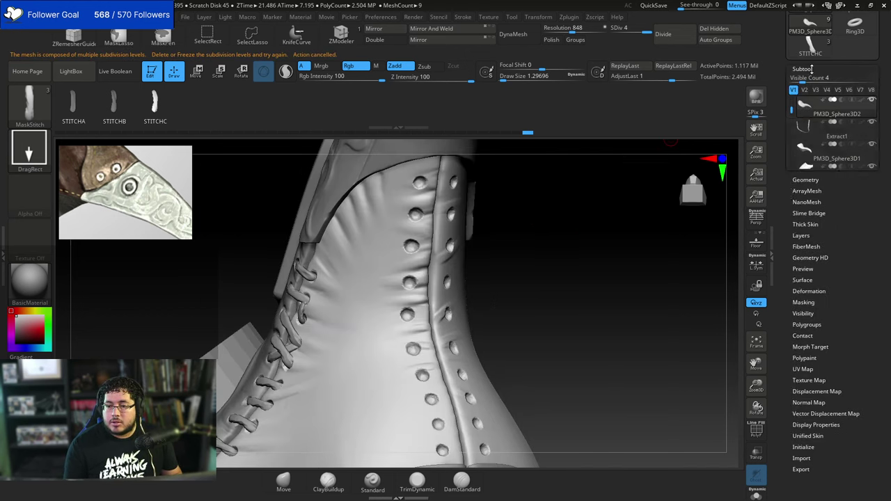
{"action": "left_click_drag", "start_coordinate": [790, 113], "coordinate": [791, 153]}
{"action": "left_click", "coordinate": [807, 157]}
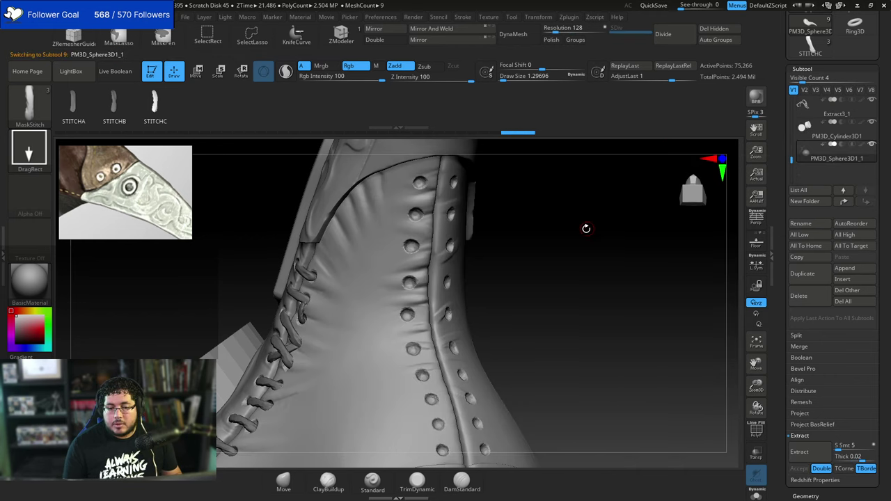
{"action": "mouse_move", "coordinate": [585, 227]}
{"action": "left_mouse_down"}
{"action": "mouse_move", "coordinate": [583, 198]}
{"action": "mouse_move", "coordinate": [582, 229]}
{"action": "left_mouse_up"}
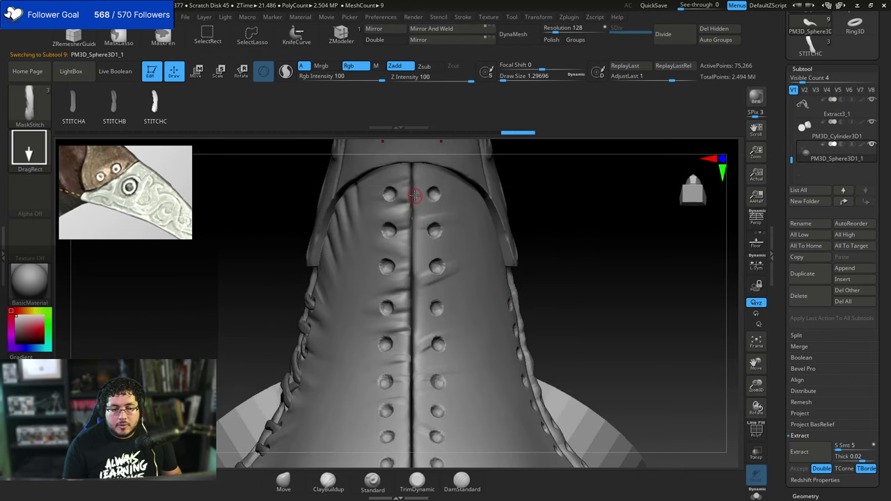
{"action": "mouse_move", "coordinate": [412, 196]}
{"action": "left_mouse_down"}
{"action": "mouse_move", "coordinate": [420, 204]}
{"action": "mouse_move", "coordinate": [442, 194]}
{"action": "left_mouse_up"}
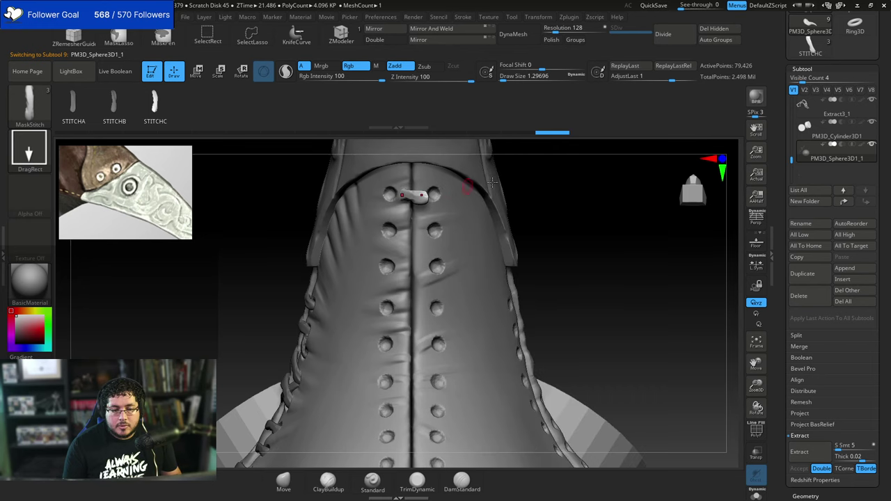
Enlarge, reposition and rotate the top stitch so its ends sit in the first pair of underside holes.
{"action": "left_click_drag", "start_coordinate": [532, 173], "coordinate": [531, 195]}
{"action": "key", "text": "e"}
{"action": "left_click_drag", "start_coordinate": [427, 208], "coordinate": [465, 201]}
{"action": "left_click_drag", "start_coordinate": [525, 174], "coordinate": [570, 200]}
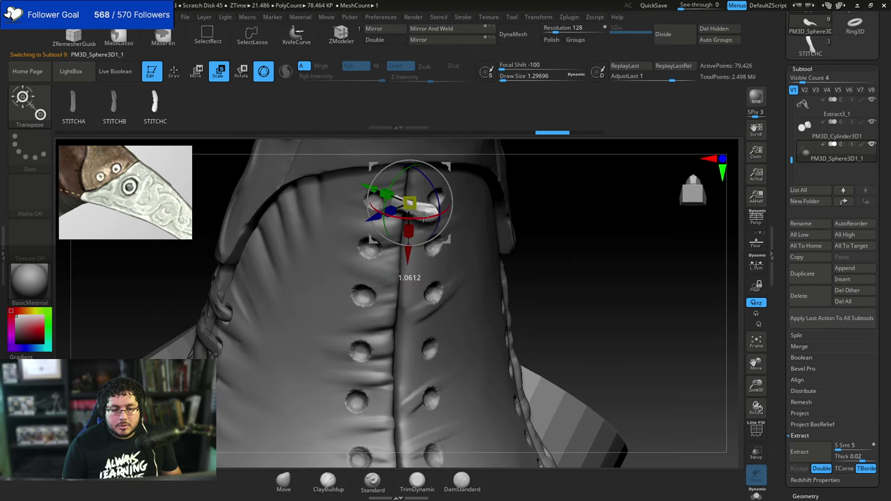
{"action": "left_click_drag", "start_coordinate": [423, 215], "coordinate": [456, 201]}
{"action": "left_click_drag", "start_coordinate": [532, 183], "coordinate": [554, 225]}
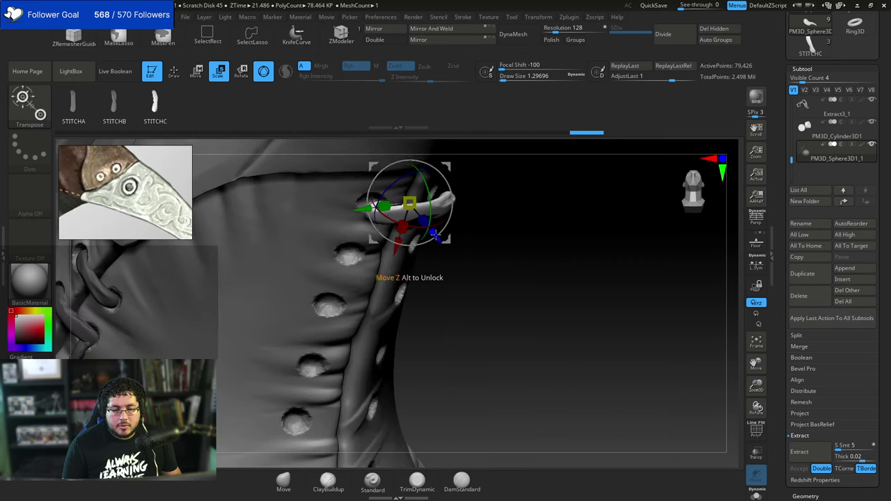
{"action": "left_click_drag", "start_coordinate": [495, 209], "coordinate": [486, 190]}
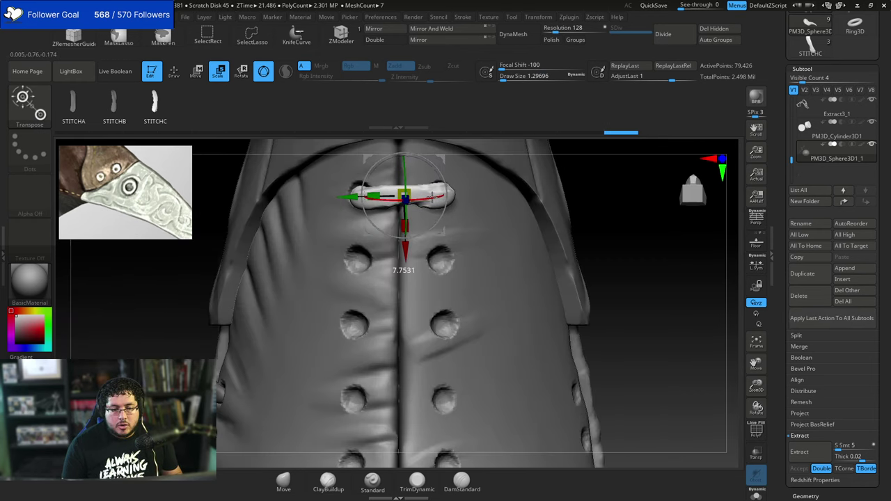
{"action": "left_click_drag", "start_coordinate": [407, 192], "coordinate": [409, 190]}
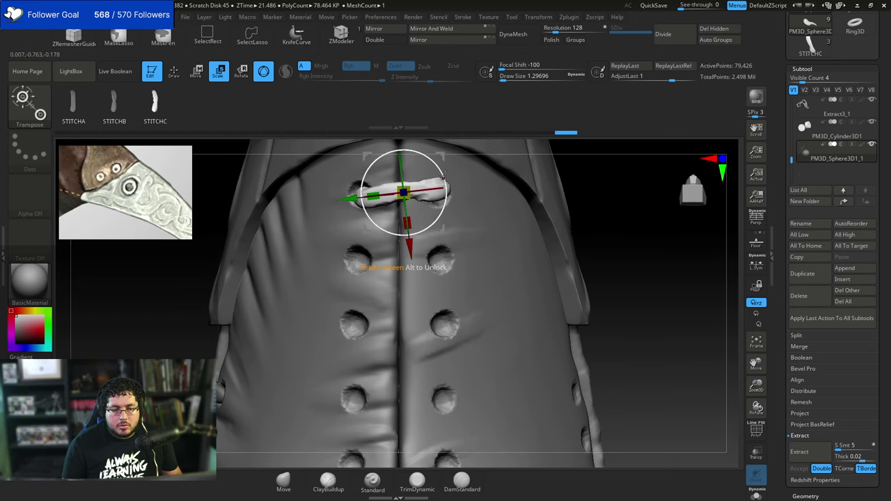
{"action": "key", "text": "q"}
Insert a STITCHC stitch across the seam at the third pair of holes and enlarge it to span both.
{"action": "left_click_drag", "start_coordinate": [504, 213], "coordinate": [505, 175], "text": "alt"}
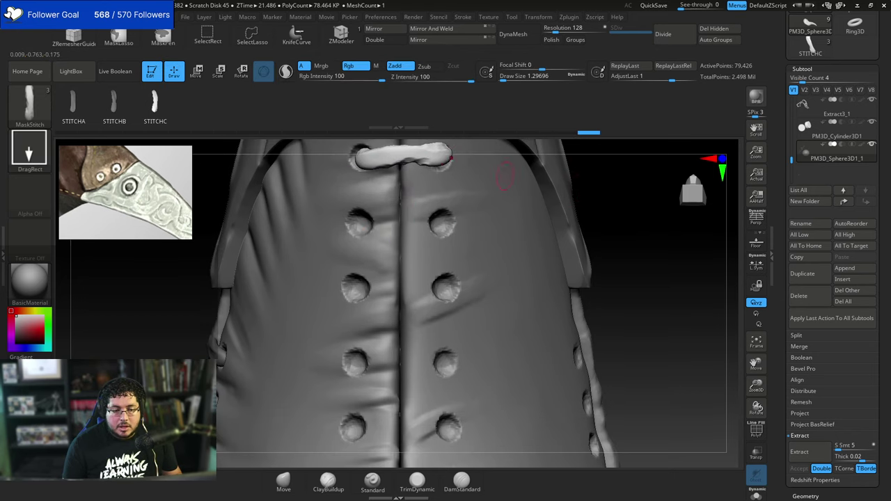
{"action": "left_click_drag", "start_coordinate": [393, 295], "coordinate": [398, 309]}
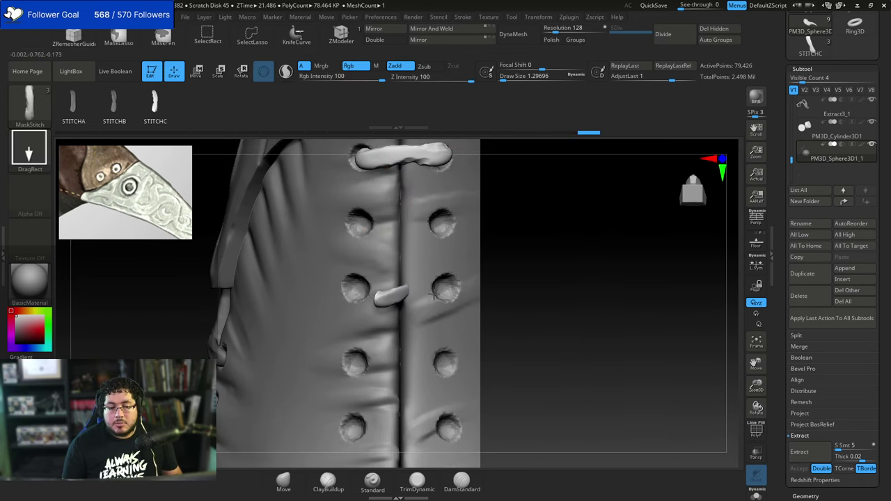
{"action": "left_click_drag", "start_coordinate": [611, 239], "coordinate": [604, 205], "text": "alt"}
{"action": "key", "text": "e"}
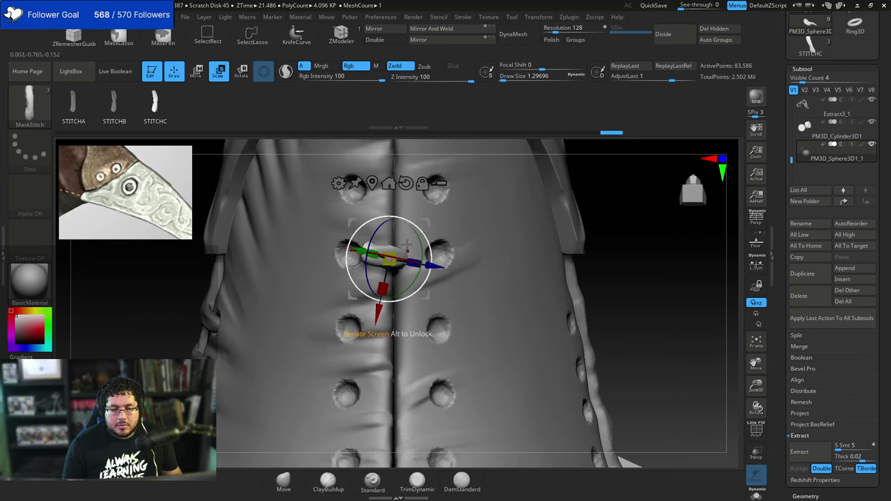
{"action": "left_click_drag", "start_coordinate": [368, 261], "coordinate": [374, 259]}
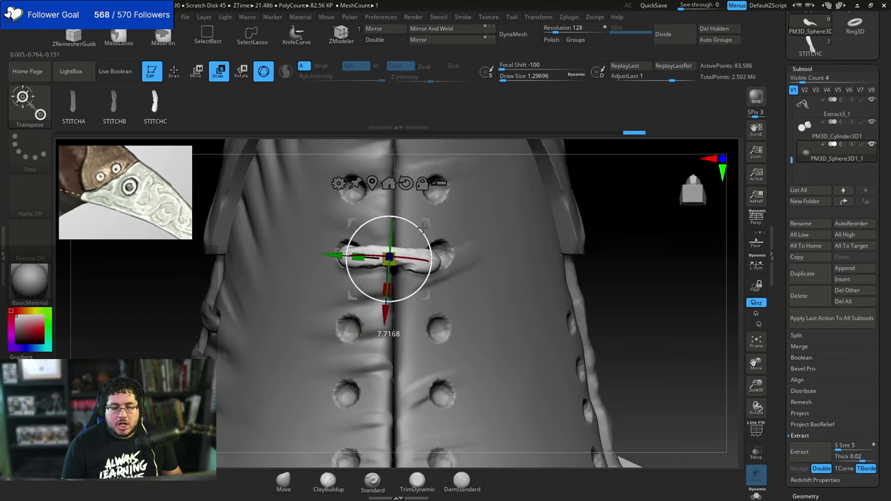
Push the third-pair stitch against the leather and rotate it level with its two holes.
{"action": "left_click_drag", "start_coordinate": [526, 204], "coordinate": [478, 196]}
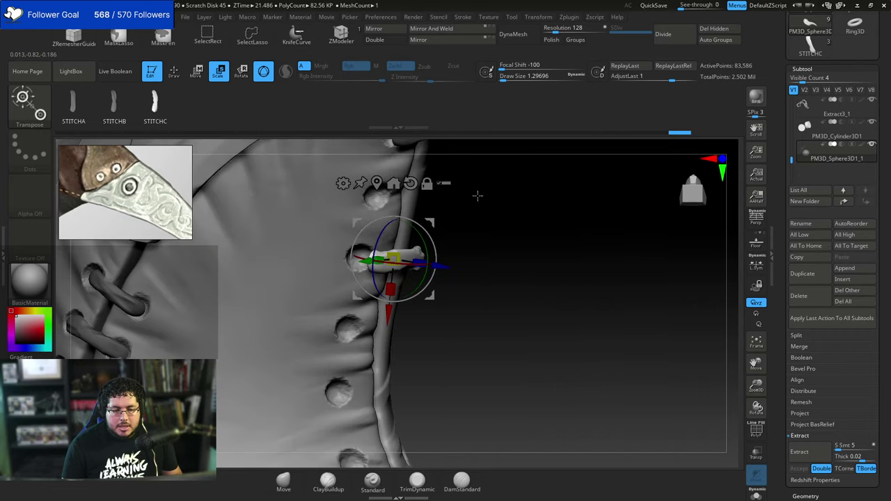
{"action": "left_click_drag", "start_coordinate": [434, 266], "coordinate": [424, 264]}
{"action": "mouse_move", "coordinate": [472, 250]}
{"action": "left_mouse_down"}
{"action": "mouse_move", "coordinate": [433, 268]}
{"action": "mouse_move", "coordinate": [435, 281]}
{"action": "mouse_move", "coordinate": [424, 276]}
{"action": "mouse_move", "coordinate": [457, 240]}
{"action": "left_mouse_up"}
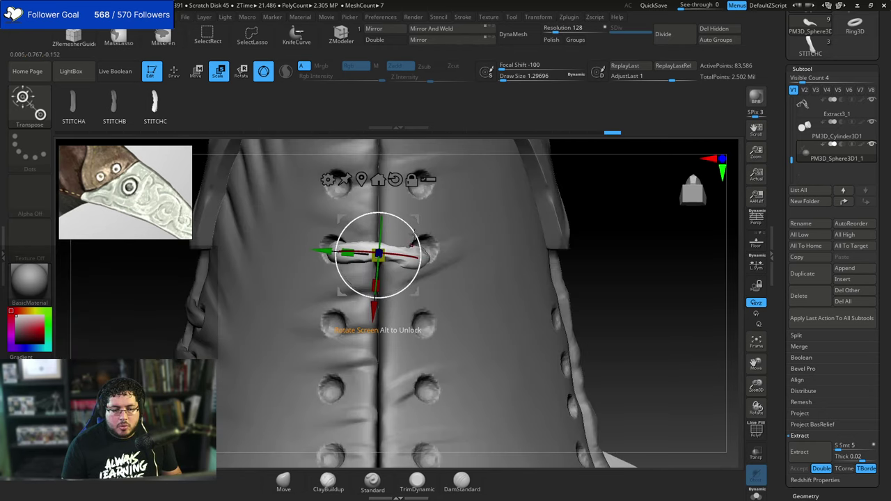
{"action": "right_click_drag", "start_coordinate": [522, 218], "coordinate": [480, 184]}
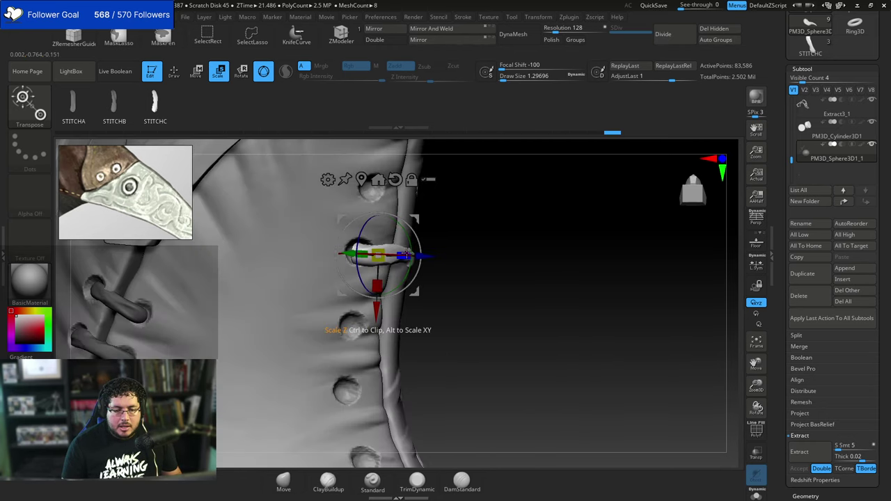
{"action": "right_click_drag", "start_coordinate": [413, 255], "coordinate": [439, 229]}
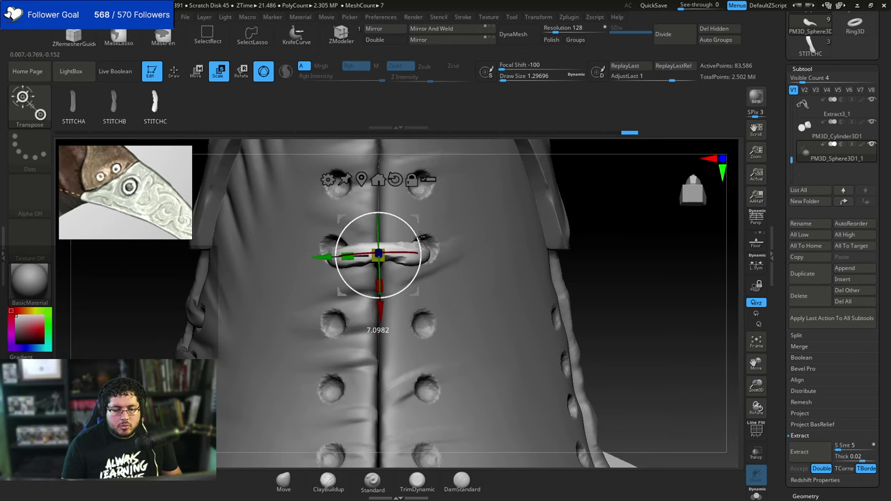
{"action": "key", "text": "q"}
Insert a STITCHB stitch diagonally from the second left hole to the third right hole.
{"action": "mouse_move", "coordinate": [583, 245]}
{"action": "right_mouse_down", "text": "alt"}
{"action": "mouse_move", "coordinate": [588, 215]}
{"action": "mouse_move", "coordinate": [591, 231]}
{"action": "right_mouse_up", "text": "alt"}
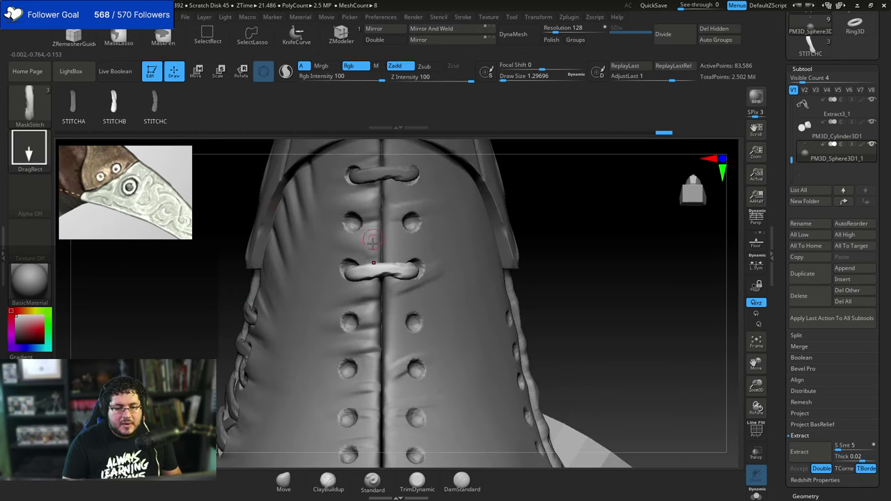
{"action": "left_click_drag", "start_coordinate": [382, 247], "coordinate": [420, 269]}
{"action": "right_click_drag", "start_coordinate": [523, 251], "coordinate": [505, 236]}
{"action": "right_click_drag", "start_coordinate": [571, 210], "coordinate": [529, 214]}
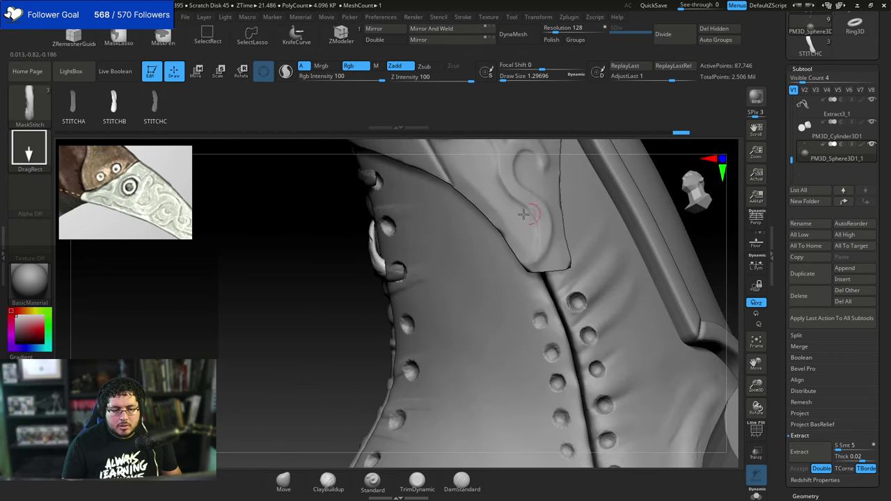
Adjust the diagonal STITCHB stitch in depth and position so both ends sink into their holes.
{"action": "key", "text": "w"}
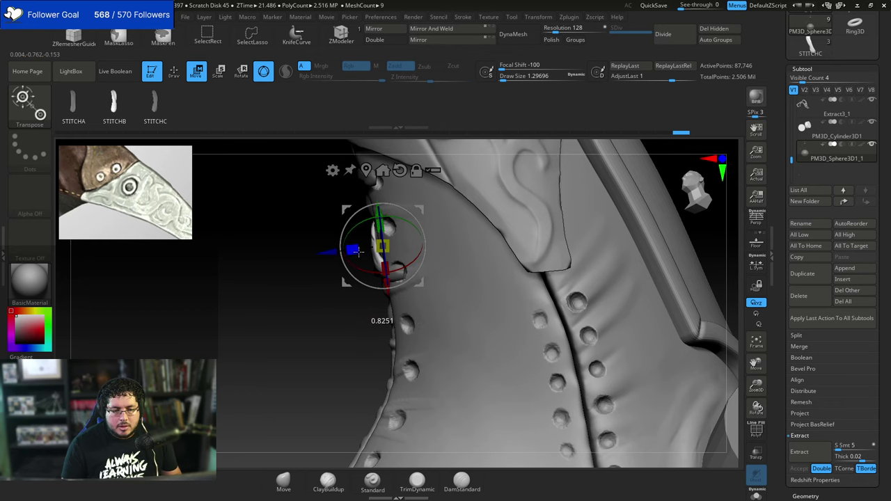
{"action": "left_click_drag", "start_coordinate": [348, 253], "coordinate": [374, 268]}
{"action": "right_click_drag", "start_coordinate": [324, 281], "coordinate": [410, 268]}
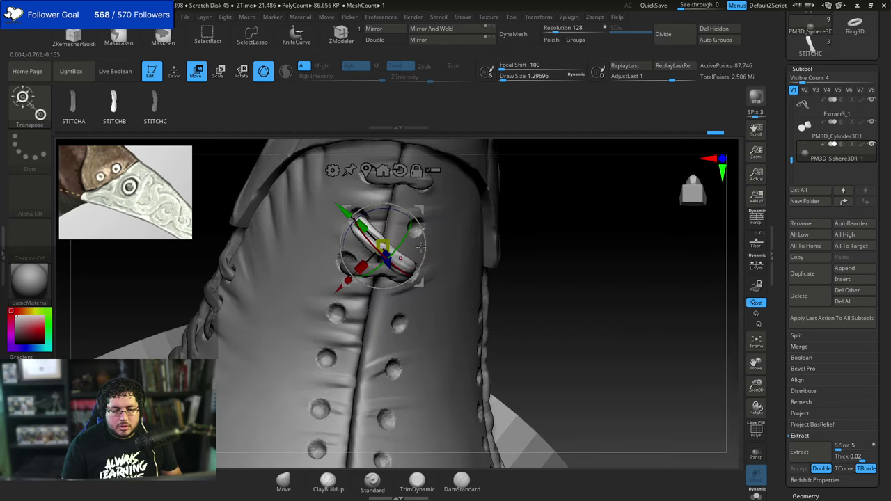
{"action": "right_click_drag", "start_coordinate": [455, 216], "coordinate": [531, 212]}
{"action": "right_click_drag", "start_coordinate": [456, 249], "coordinate": [468, 248]}
{"action": "left_click_drag", "start_coordinate": [426, 268], "coordinate": [419, 263]}
{"action": "right_click_drag", "start_coordinate": [484, 239], "coordinate": [439, 234]}
{"action": "key", "text": "q"}
Insert a STITCHB stitch between the first and second right holes and sink it into the leather.
{"action": "right_click_drag", "start_coordinate": [510, 201], "coordinate": [527, 215]}
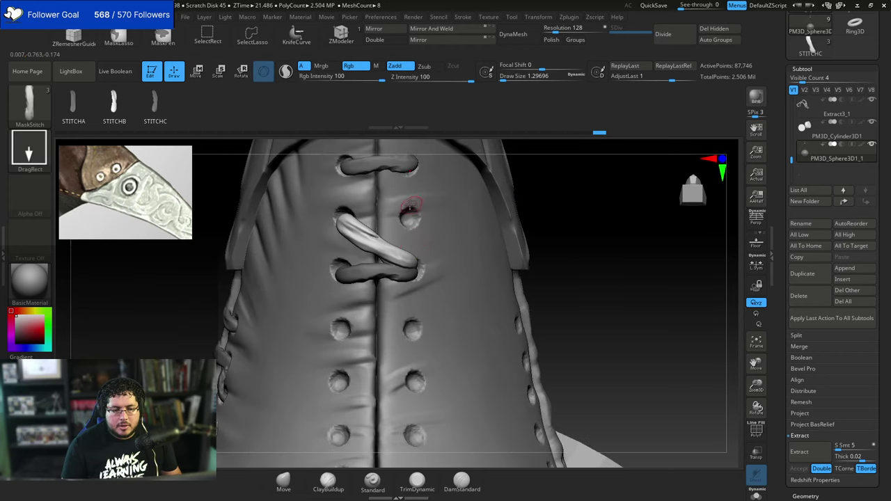
{"action": "left_click_drag", "start_coordinate": [411, 192], "coordinate": [409, 199]}
{"action": "right_click_drag", "start_coordinate": [517, 201], "coordinate": [465, 199]}
{"action": "key", "text": "w"}
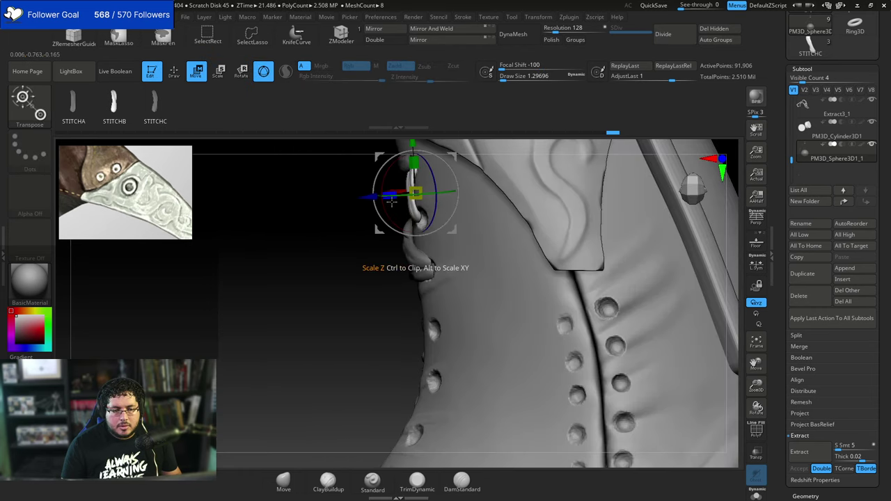
{"action": "left_click_drag", "start_coordinate": [372, 198], "coordinate": [376, 197]}
{"action": "right_click_drag", "start_coordinate": [379, 198], "coordinate": [468, 197]}
{"action": "key", "text": "q"}
Insert a STITCHB stitch between the third and fourth right holes and seat it against the leather.
{"action": "mouse_move", "coordinate": [590, 185]}
{"action": "right_mouse_down"}
{"action": "mouse_move", "coordinate": [612, 181]}
{"action": "mouse_move", "coordinate": [555, 154]}
{"action": "right_mouse_up"}
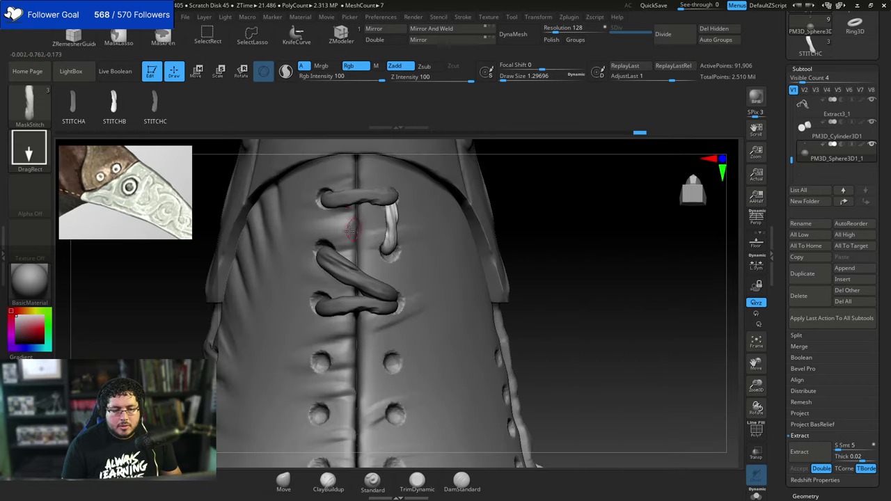
{"action": "right_click_drag", "start_coordinate": [518, 213], "coordinate": [363, 210], "text": "ctrl"}
{"action": "left_click_drag", "start_coordinate": [543, 220], "coordinate": [559, 175], "text": "alt"}
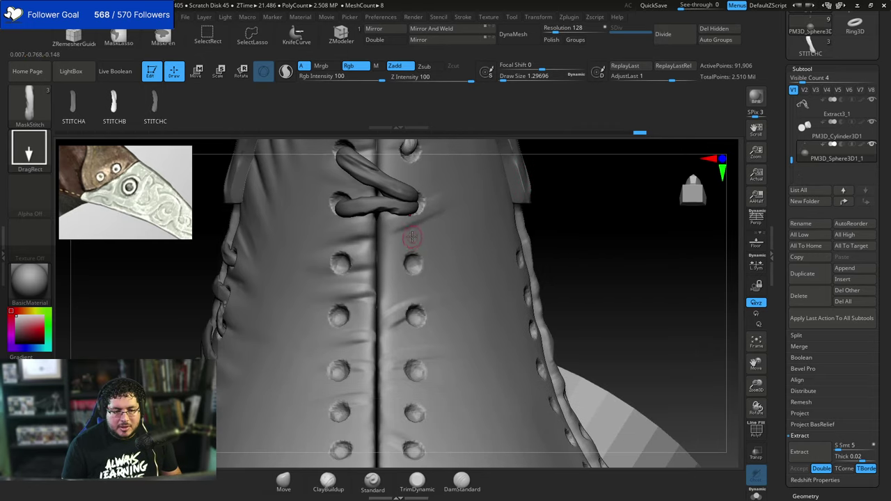
{"action": "left_click_drag", "start_coordinate": [412, 238], "coordinate": [414, 270]}
{"action": "mouse_move", "coordinate": [507, 225]}
{"action": "left_mouse_down"}
{"action": "mouse_move", "coordinate": [539, 215]}
{"action": "mouse_move", "coordinate": [535, 180]}
{"action": "left_mouse_up"}
{"action": "key", "text": "ctrl+z"}
{"action": "key", "text": "w"}
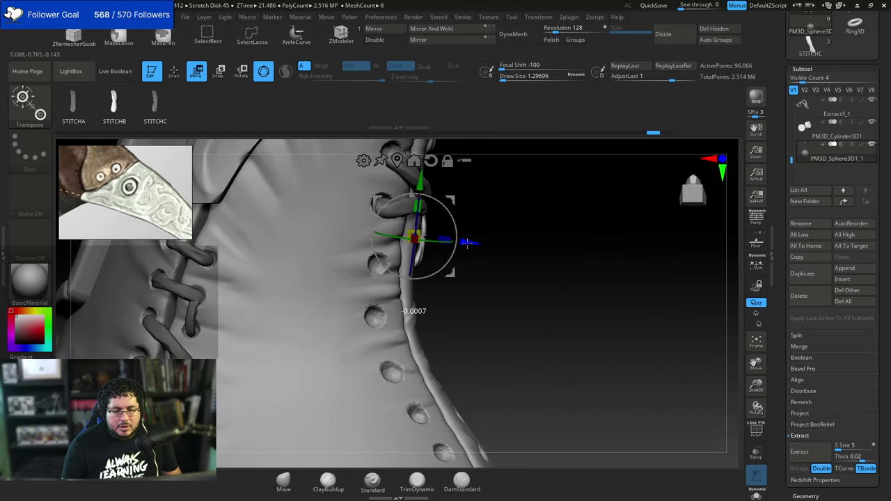
{"action": "key", "text": "q"}
Insert a STITCHA stitch diagonally from the fourth left hole to the fifth right hole.
{"action": "left_click_drag", "start_coordinate": [465, 242], "coordinate": [543, 230]}
{"action": "mouse_move", "coordinate": [551, 229]}
{"action": "left_mouse_down"}
{"action": "mouse_move", "coordinate": [578, 203]}
{"action": "mouse_move", "coordinate": [588, 206]}
{"action": "mouse_move", "coordinate": [589, 167]}
{"action": "mouse_move", "coordinate": [520, 160]}
{"action": "left_mouse_up"}
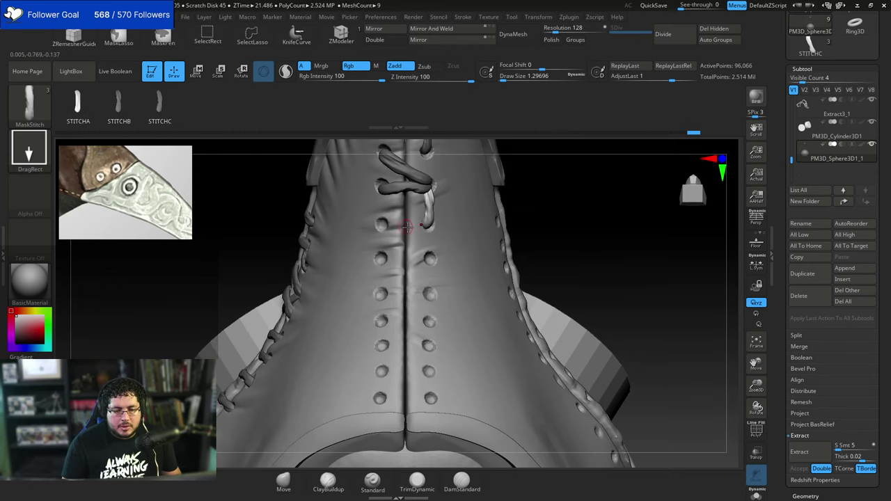
{"action": "left_click_drag", "start_coordinate": [407, 227], "coordinate": [411, 226]}
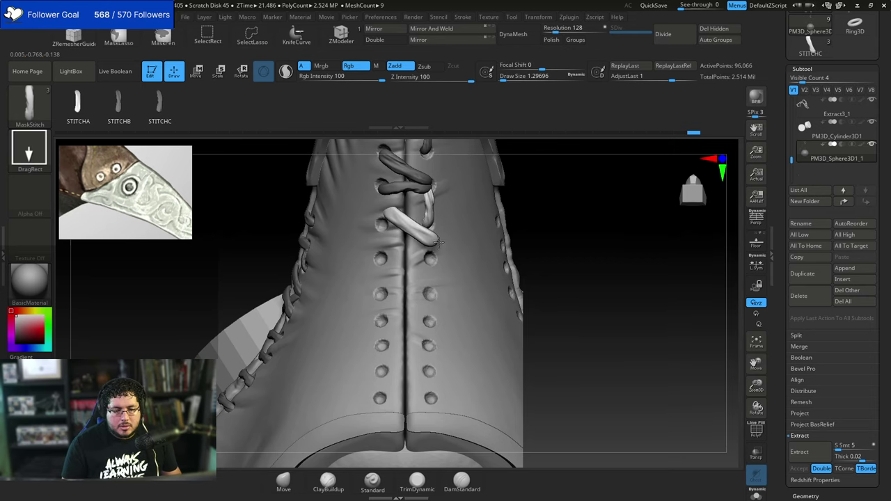
{"action": "left_click_drag", "start_coordinate": [438, 242], "coordinate": [438, 242]}
{"action": "left_click_drag", "start_coordinate": [578, 202], "coordinate": [491, 199]}
Move and rotate the diagonal STITCHA stitch so it rests on the leather with both ends in their holes.
{"action": "key", "text": "w"}
{"action": "left_click_drag", "start_coordinate": [405, 270], "coordinate": [404, 283]}
{"action": "left_click_drag", "start_coordinate": [363, 272], "coordinate": [362, 255]}
{"action": "left_click_drag", "start_coordinate": [574, 226], "coordinate": [507, 232], "text": "alt"}
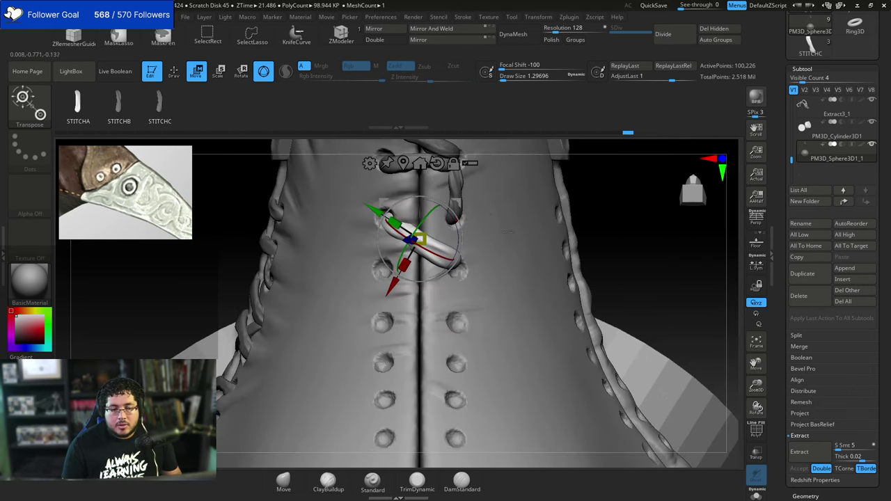
{"action": "mouse_move", "coordinate": [432, 254]}
{"action": "left_mouse_down"}
{"action": "mouse_move", "coordinate": [441, 258]}
{"action": "mouse_move", "coordinate": [415, 252]}
{"action": "left_mouse_up"}
{"action": "left_click_drag", "start_coordinate": [448, 213], "coordinate": [451, 219]}
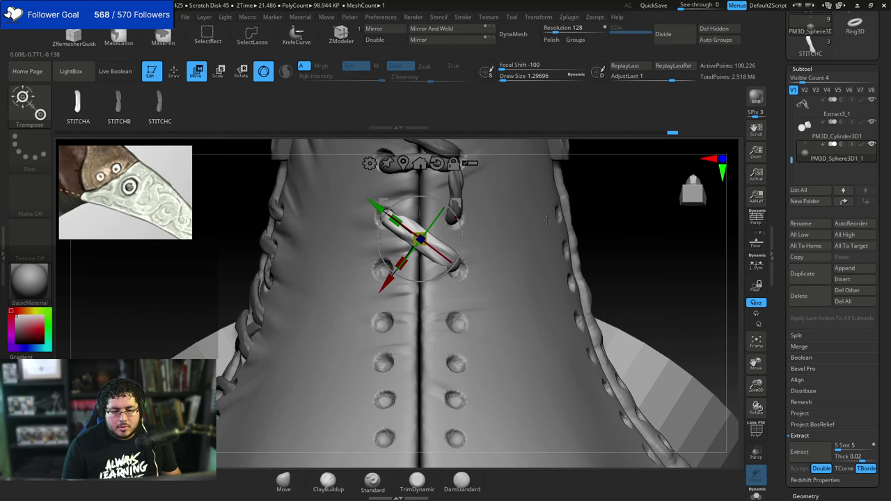
{"action": "key", "text": "q"}
{"action": "left_click_drag", "start_coordinate": [620, 198], "coordinate": [471, 177]}
{"action": "key", "text": "w"}
{"action": "left_click_drag", "start_coordinate": [400, 241], "coordinate": [397, 257]}
{"action": "key", "text": "q"}
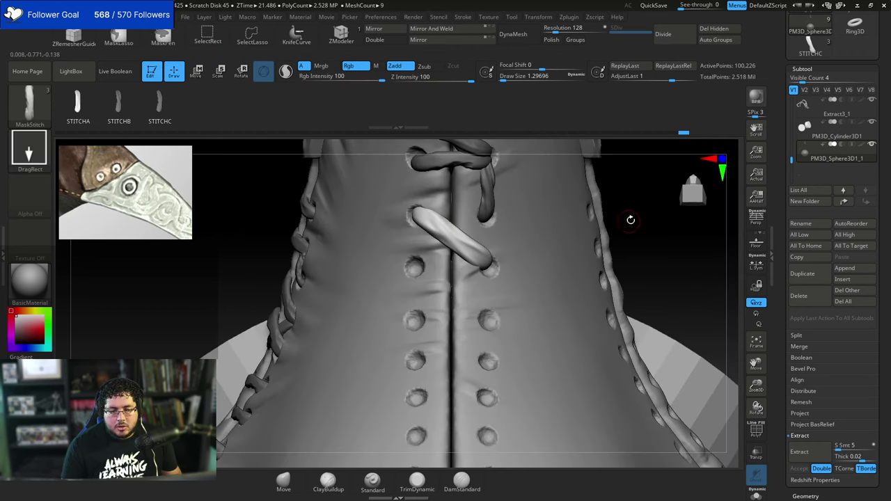
Insert a STITCHA stitch diagonally from the fifth right hole to the sixth left hole and fit it into both.
{"action": "left_click_drag", "start_coordinate": [631, 220], "coordinate": [623, 184], "text": "alt"}
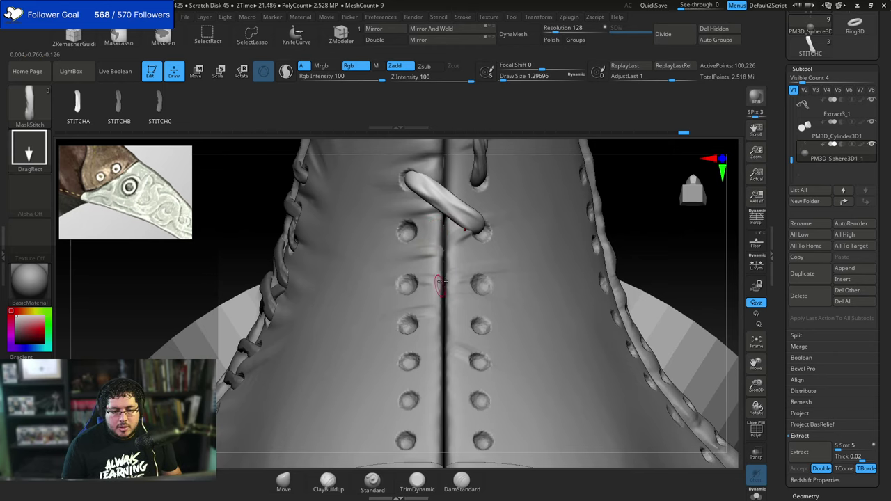
{"action": "left_click_drag", "start_coordinate": [448, 259], "coordinate": [453, 264]}
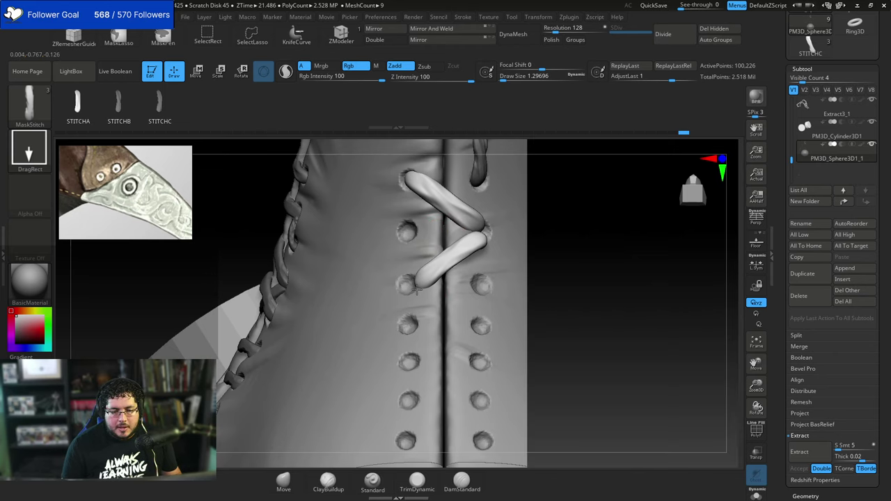
{"action": "left_click_drag", "start_coordinate": [412, 288], "coordinate": [411, 288]}
{"action": "left_click_drag", "start_coordinate": [647, 205], "coordinate": [577, 234], "text": "alt"}
{"action": "key", "text": "e"}
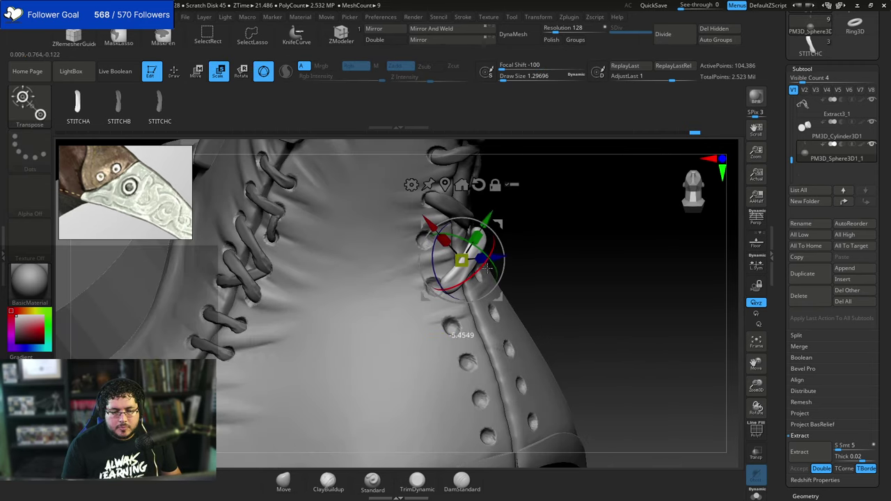
{"action": "left_click_drag", "start_coordinate": [446, 240], "coordinate": [476, 240]}
{"action": "left_click_drag", "start_coordinate": [418, 229], "coordinate": [449, 241]}
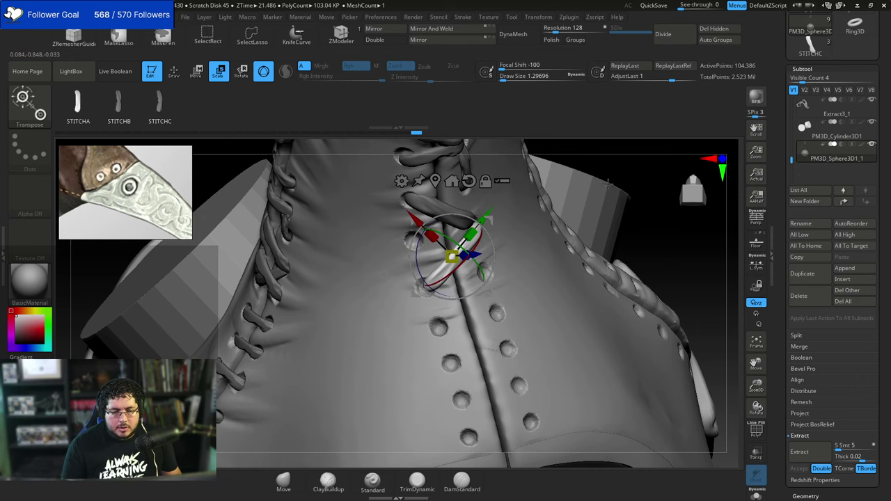
{"action": "key", "text": "q"}
{"action": "left_click_drag", "start_coordinate": [622, 197], "coordinate": [647, 212], "text": "ctrl"}
{"action": "key", "text": "ctrl+m"}
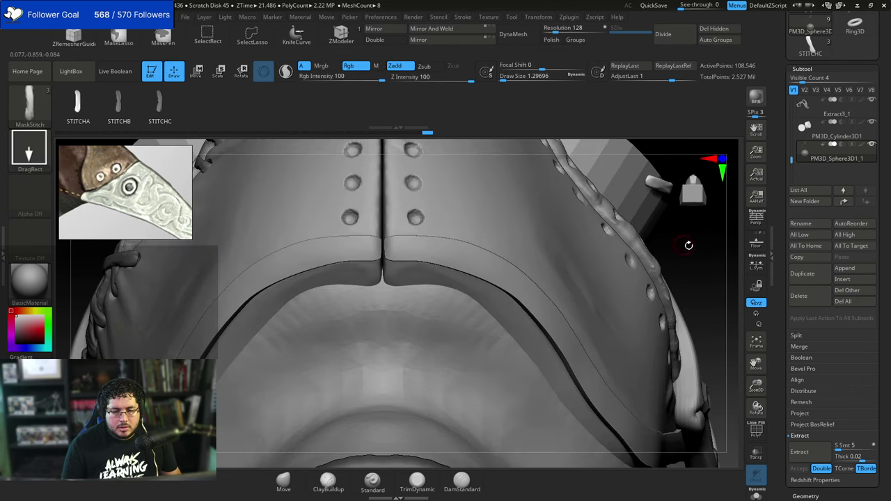
{"action": "left_click_drag", "start_coordinate": [688, 245], "coordinate": [526, 196], "text": "alt"}
{"action": "key", "text": "ctrl+z"}
{"action": "key", "text": "ctrl+z"}
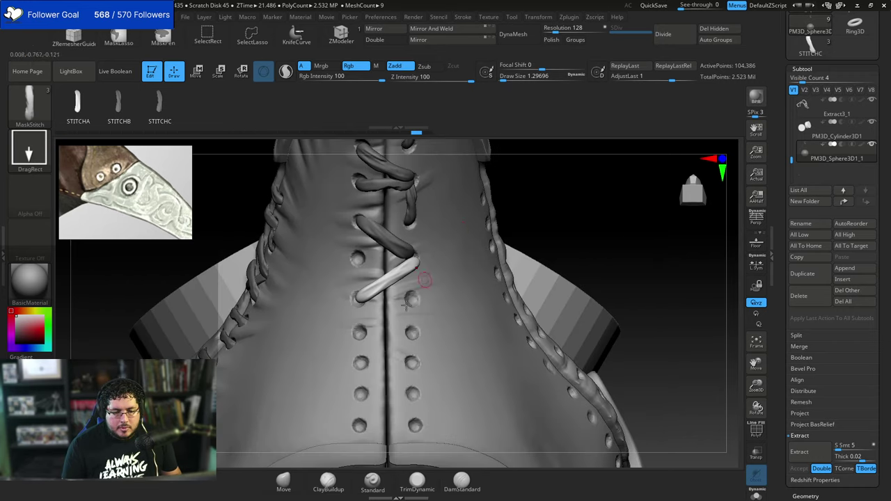
Insert a STITCHC stitch straight across the seventh pair of holes and shift it so it spans the seam.
{"action": "left_click", "coordinate": [162, 113]}
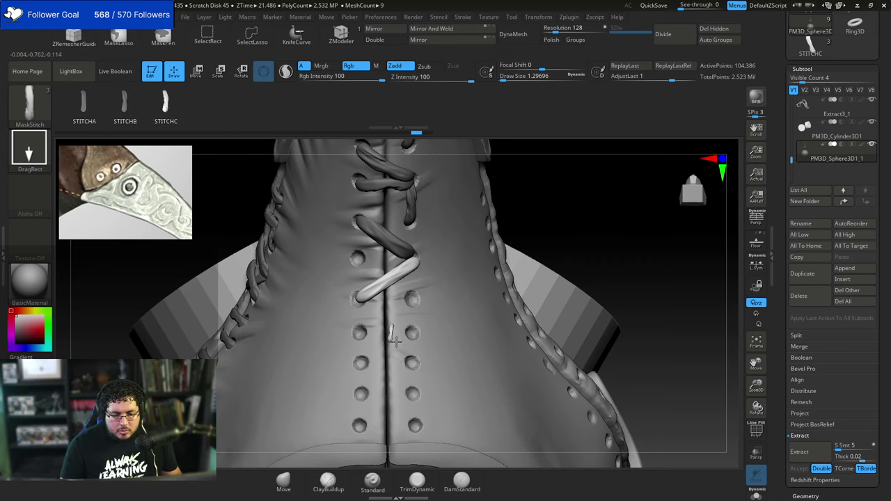
{"action": "left_click_drag", "start_coordinate": [420, 334], "coordinate": [417, 332]}
{"action": "mouse_move", "coordinate": [556, 225]}
{"action": "left_mouse_down", "text": "alt"}
{"action": "mouse_move", "coordinate": [567, 190]}
{"action": "mouse_move", "coordinate": [589, 187]}
{"action": "mouse_move", "coordinate": [546, 236]}
{"action": "left_mouse_up", "text": "alt"}
{"action": "key", "text": "w"}
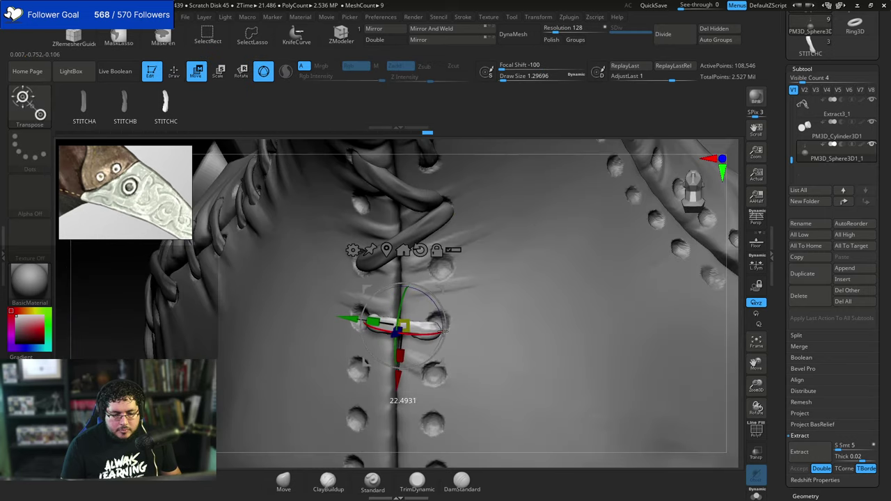
{"action": "left_click_drag", "start_coordinate": [349, 318], "coordinate": [341, 317]}
{"action": "left_click_drag", "start_coordinate": [396, 325], "coordinate": [402, 325]}
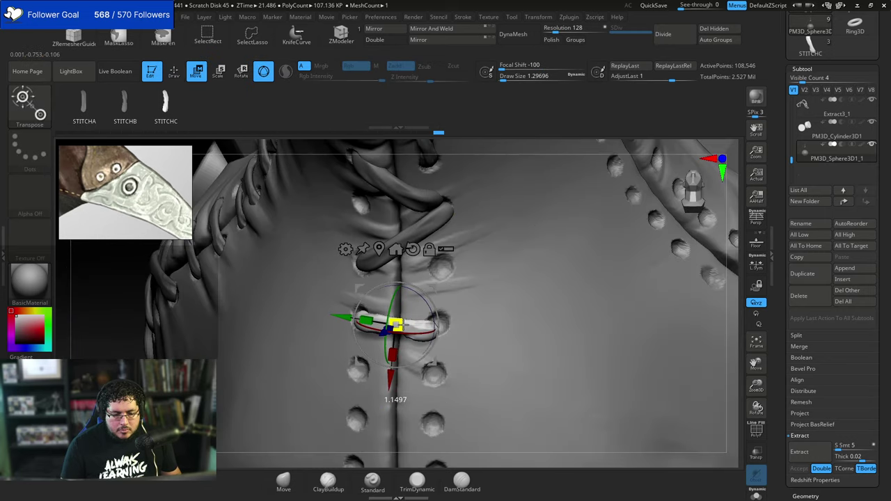
{"action": "left_click_drag", "start_coordinate": [735, 238], "coordinate": [756, 249]}
{"action": "mouse_move", "coordinate": [598, 254]}
{"action": "left_mouse_down"}
{"action": "mouse_move", "coordinate": [616, 286]}
{"action": "mouse_move", "coordinate": [603, 283]}
{"action": "mouse_move", "coordinate": [601, 270]}
{"action": "left_mouse_up"}
Seat the inserted stitch against the leather with its ends in the seventh pair of holes.
{"action": "key", "text": "q"}
{"action": "left_click_drag", "start_coordinate": [415, 286], "coordinate": [412, 291]}
{"action": "key", "text": "w"}
{"action": "left_click_drag", "start_coordinate": [529, 263], "coordinate": [522, 208]}
{"action": "left_click_drag", "start_coordinate": [419, 305], "coordinate": [415, 299]}
{"action": "left_click_drag", "start_coordinate": [481, 306], "coordinate": [517, 265]}
{"action": "key", "text": "q"}
{"action": "left_click_drag", "start_coordinate": [598, 245], "coordinate": [586, 235]}
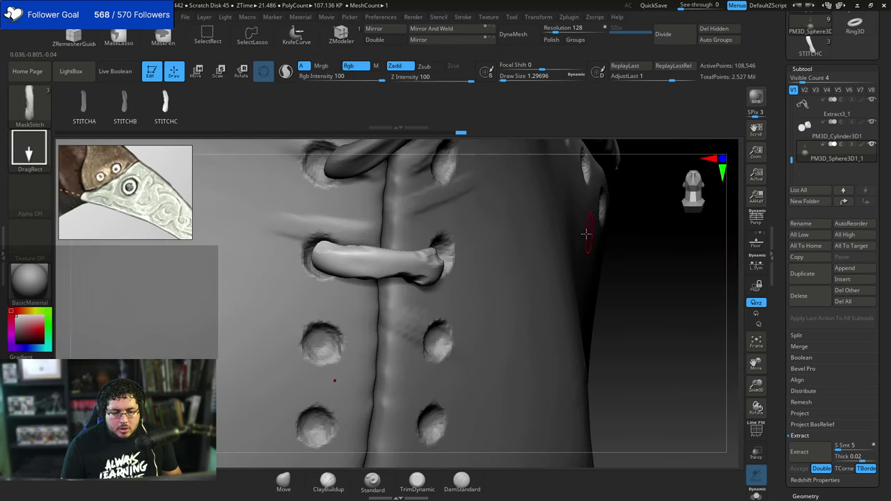
{"action": "key", "text": "w"}
{"action": "mouse_move", "coordinate": [628, 280]}
{"action": "left_mouse_down", "text": "alt"}
{"action": "mouse_move", "coordinate": [601, 269]}
{"action": "mouse_move", "coordinate": [611, 228]}
{"action": "mouse_move", "coordinate": [540, 206]}
{"action": "left_mouse_up", "text": "alt"}
Swap the seventh-row stitch for the STITCHB variant and resize it to reach both holes.
{"action": "left_click", "coordinate": [127, 106]}
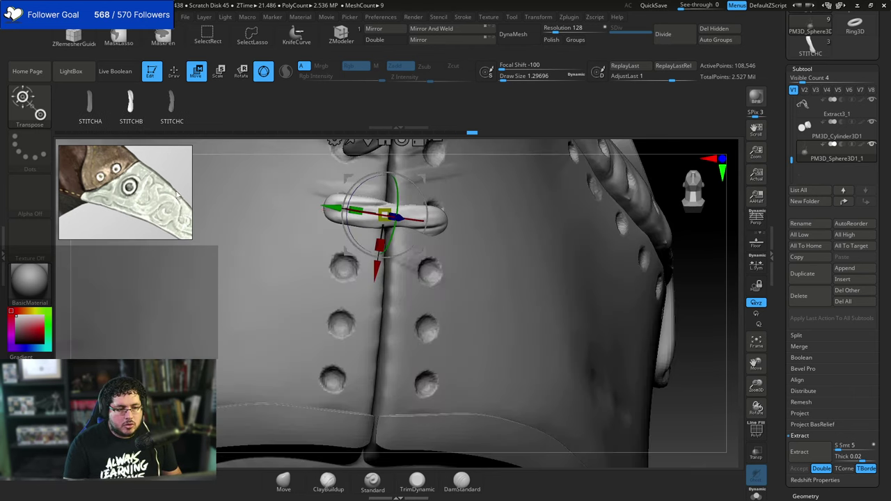
{"action": "key", "text": "ctrl+z"}
{"action": "left_click_drag", "start_coordinate": [675, 238], "coordinate": [541, 197]}
{"action": "left_click_drag", "start_coordinate": [245, 322], "coordinate": [390, 312]}
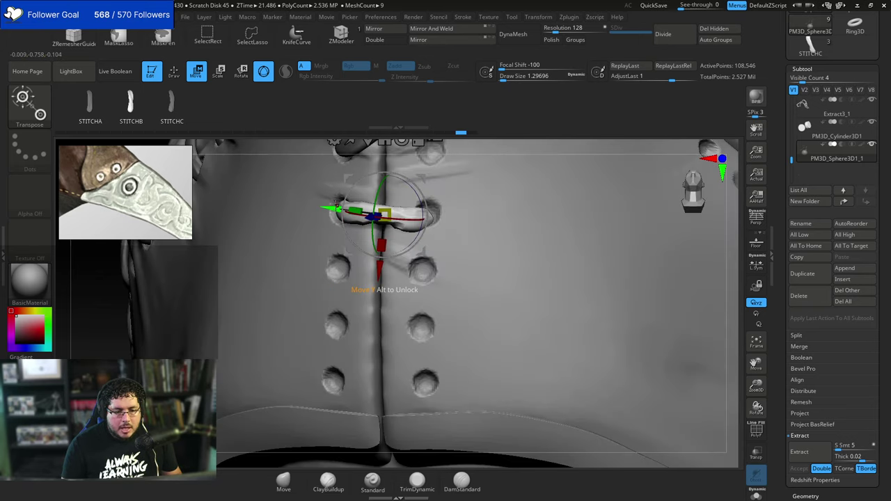
{"action": "left_click_drag", "start_coordinate": [331, 209], "coordinate": [336, 209]}
{"action": "left_click_drag", "start_coordinate": [426, 207], "coordinate": [423, 216]}
{"action": "left_click", "coordinate": [98, 112]}
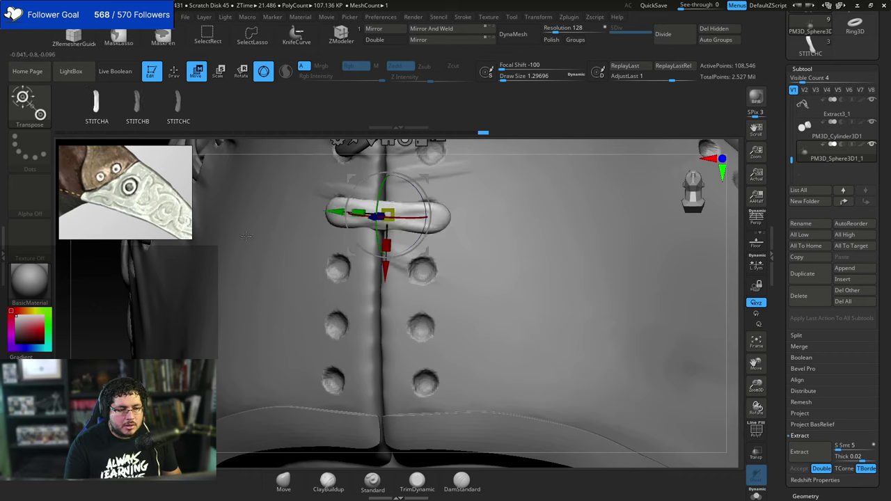
{"action": "left_click", "coordinate": [133, 110]}
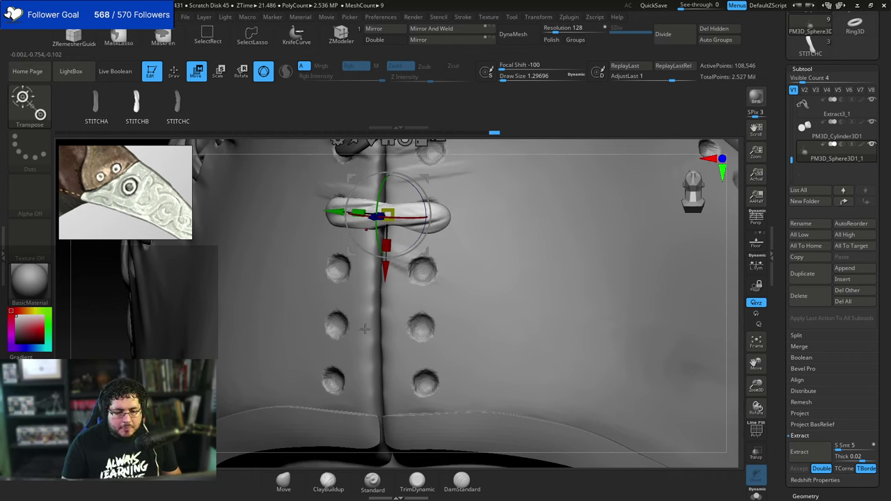
Insert a STITCHA stitch straight across the ninth pair of holes.
{"action": "key", "text": "q"}
{"action": "left_click_drag", "start_coordinate": [386, 337], "coordinate": [443, 321]}
{"action": "key", "text": "ctrl+z"}
{"action": "left_click", "coordinate": [98, 108]}
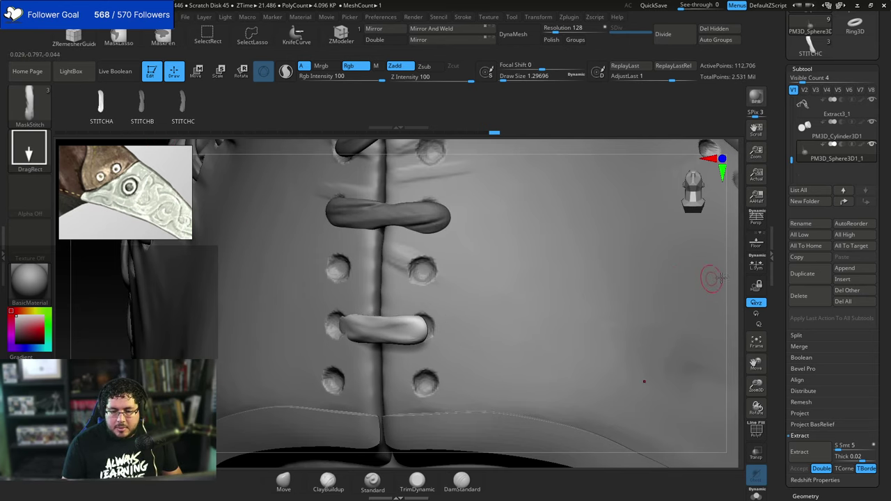
{"action": "left_click_drag", "start_coordinate": [736, 276], "coordinate": [703, 277]}
{"action": "left_click_drag", "start_coordinate": [567, 360], "coordinate": [569, 347]}
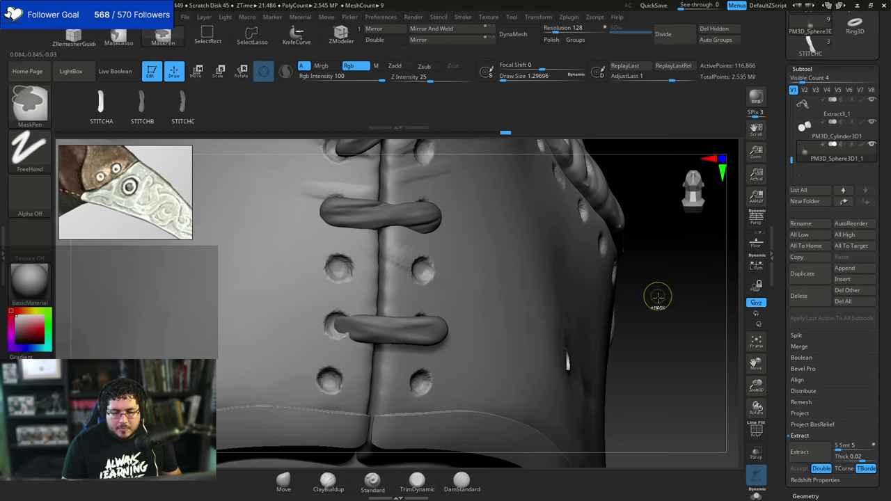
{"action": "key", "text": "ctrl+z"}
Angle the ninth-row stitch to follow the leather's curve and push it closer to the surface.
{"action": "left_click_drag", "start_coordinate": [657, 298], "coordinate": [640, 277]}
{"action": "key", "text": "e"}
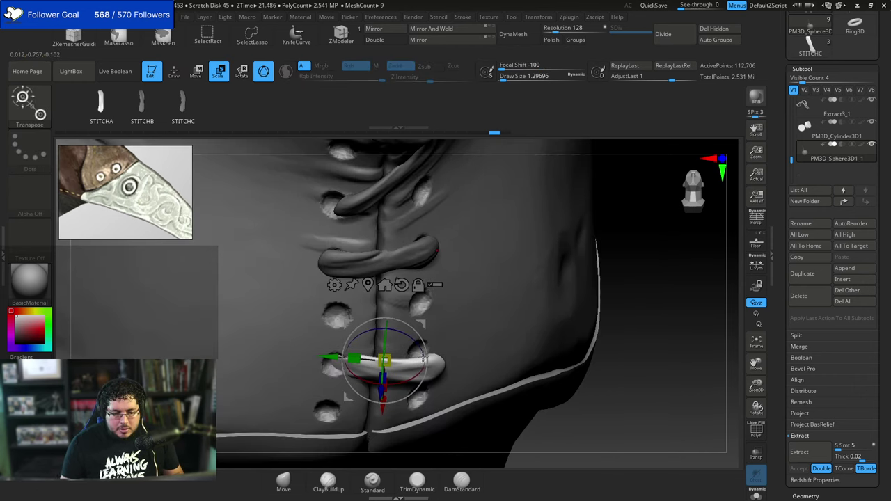
{"action": "left_click_drag", "start_coordinate": [406, 381], "coordinate": [424, 376]}
{"action": "left_click_drag", "start_coordinate": [612, 293], "coordinate": [646, 303]}
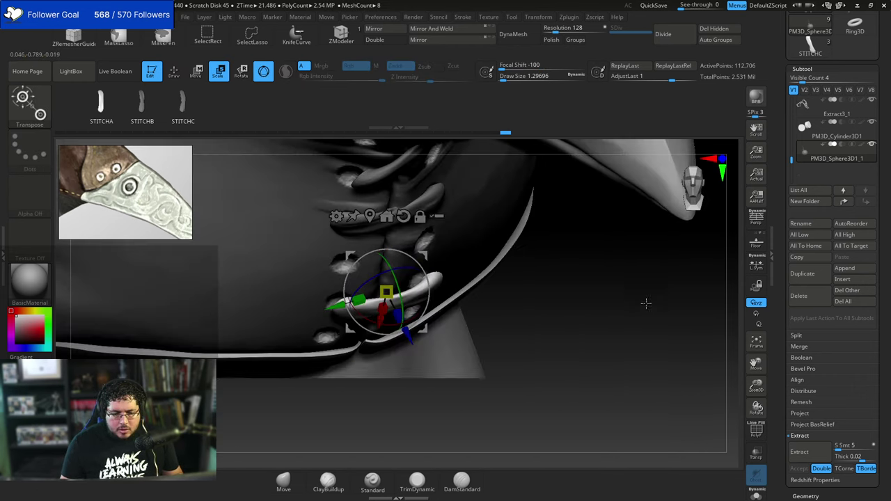
{"action": "mouse_move", "coordinate": [397, 316]}
{"action": "left_mouse_down"}
{"action": "mouse_move", "coordinate": [404, 330]}
{"action": "mouse_move", "coordinate": [399, 320]}
{"action": "left_mouse_up"}
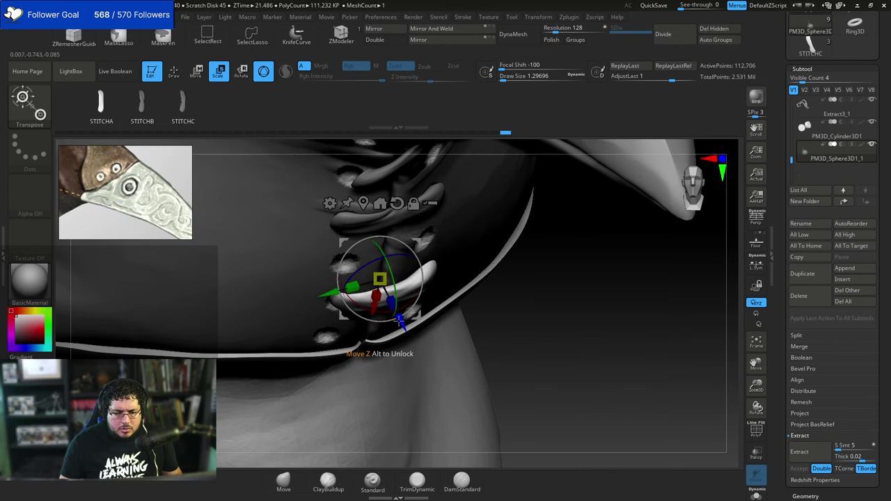
{"action": "left_click_drag", "start_coordinate": [328, 294], "coordinate": [324, 295]}
Centre the ninth-row stitch over the seam so both ends sit in their holes.
{"action": "left_click_drag", "start_coordinate": [595, 314], "coordinate": [572, 248]}
{"action": "left_click_drag", "start_coordinate": [375, 280], "coordinate": [372, 279]}
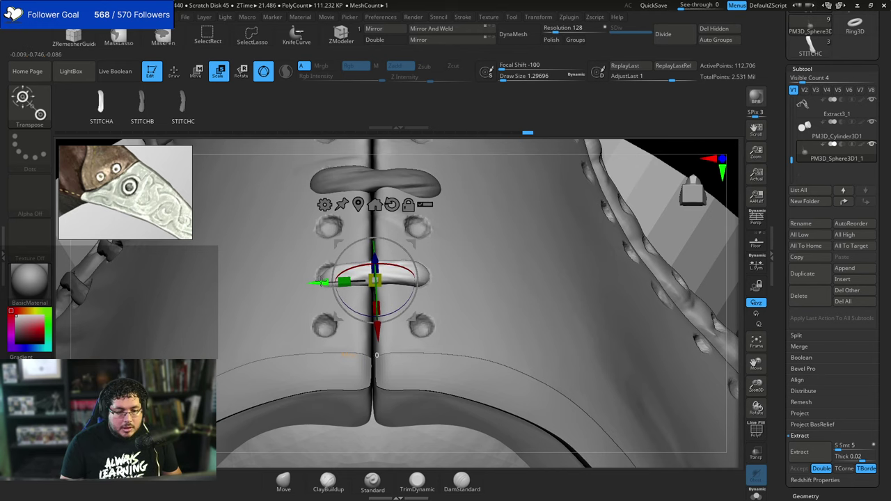
{"action": "left_click_drag", "start_coordinate": [320, 282], "coordinate": [318, 282]}
{"action": "left_click_drag", "start_coordinate": [375, 330], "coordinate": [374, 328]}
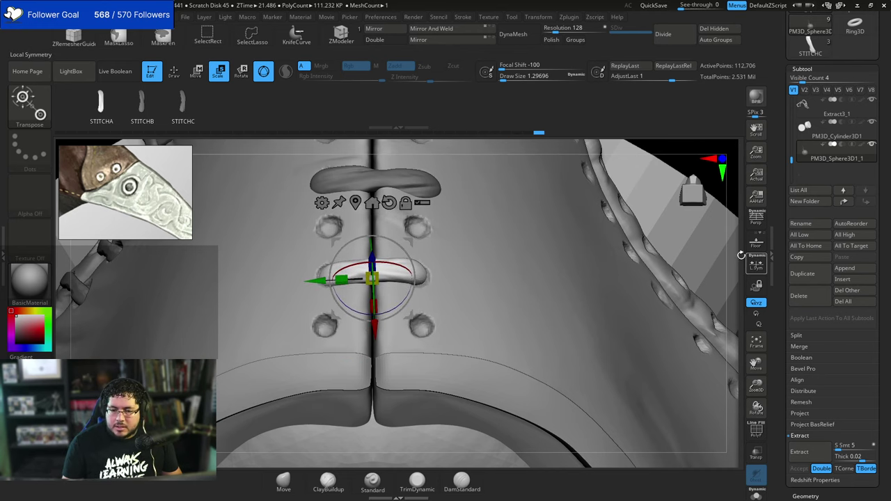
{"action": "left_click_drag", "start_coordinate": [733, 257], "coordinate": [703, 230], "text": "alt"}
{"action": "mouse_move", "coordinate": [696, 275]}
{"action": "left_mouse_down"}
{"action": "mouse_move", "coordinate": [644, 288]}
{"action": "mouse_move", "coordinate": [619, 275]}
{"action": "mouse_move", "coordinate": [605, 299]}
{"action": "left_mouse_up"}
{"action": "key", "text": "q"}
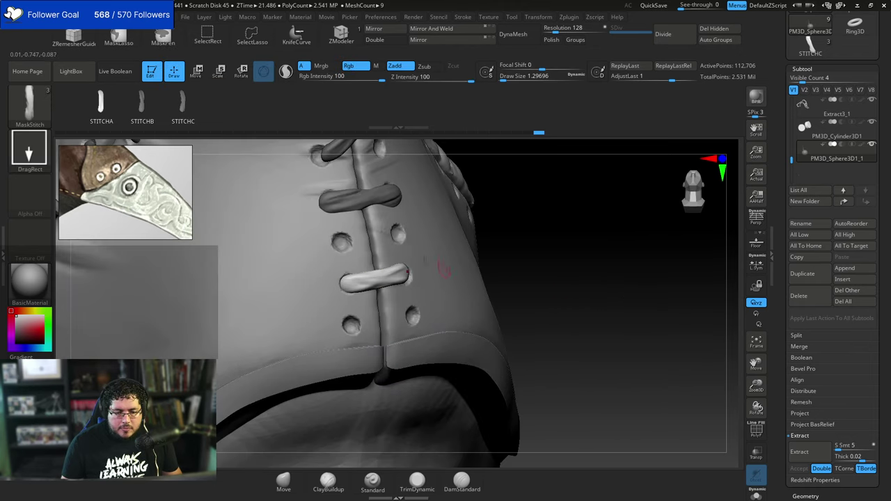
Insert a STITCHB stitch across the tenth pair of holes and rotate it to match the surface.
{"action": "left_click_drag", "start_coordinate": [383, 319], "coordinate": [338, 335]}
{"action": "left_click_drag", "start_coordinate": [567, 276], "coordinate": [597, 277]}
{"action": "key", "text": "e"}
{"action": "left_click_drag", "start_coordinate": [395, 329], "coordinate": [414, 320]}
{"action": "left_click_drag", "start_coordinate": [518, 276], "coordinate": [459, 269]}
{"action": "left_click_drag", "start_coordinate": [419, 295], "coordinate": [420, 297]}
{"action": "left_click_drag", "start_coordinate": [616, 225], "coordinate": [596, 210]}
{"action": "left_click_drag", "start_coordinate": [357, 302], "coordinate": [387, 275]}
{"action": "left_click_drag", "start_coordinate": [388, 273], "coordinate": [387, 275]}
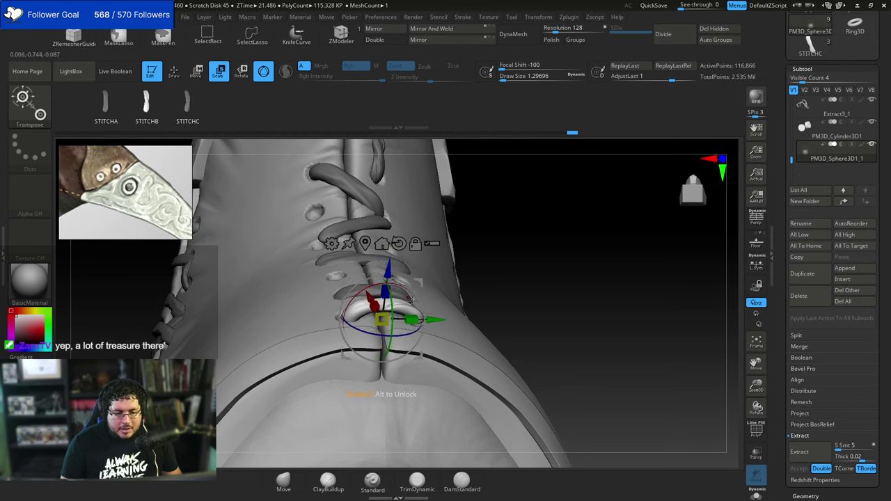
Move and tilt the tenth-row stitch until it rests on the leather with both ends in their holes.
{"action": "left_click_drag", "start_coordinate": [382, 319], "coordinate": [433, 320]}
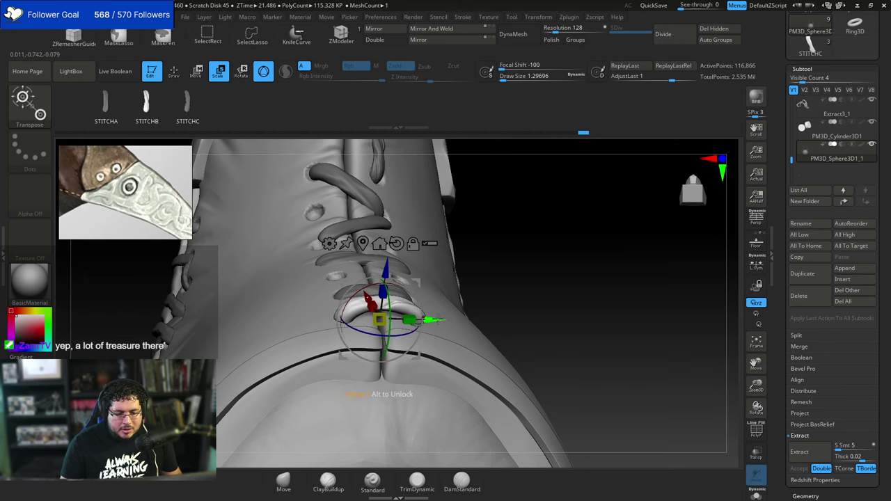
{"action": "left_click_drag", "start_coordinate": [473, 285], "coordinate": [499, 283]}
{"action": "left_click_drag", "start_coordinate": [402, 283], "coordinate": [401, 284]}
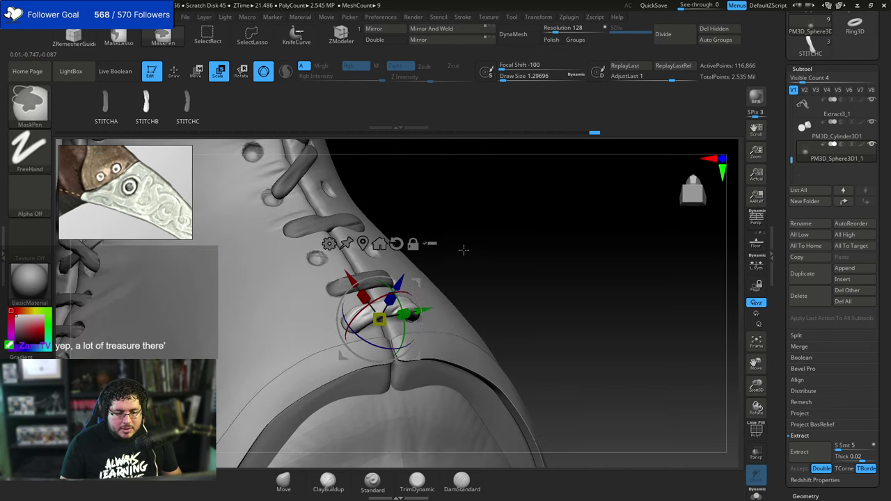
{"action": "left_click_drag", "start_coordinate": [464, 249], "coordinate": [502, 255]}
{"action": "left_click_drag", "start_coordinate": [427, 286], "coordinate": [421, 291]}
{"action": "left_click_drag", "start_coordinate": [462, 260], "coordinate": [416, 252]}
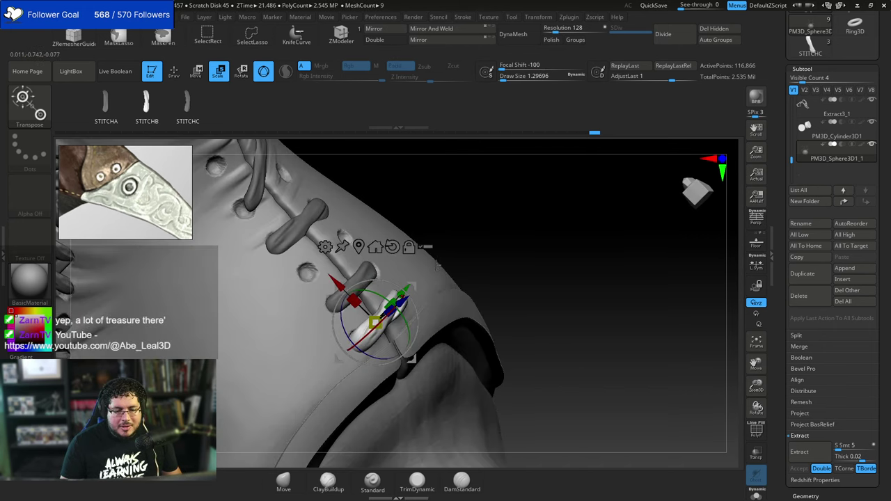
{"action": "left_click_drag", "start_coordinate": [481, 232], "coordinate": [454, 245]}
Insert a STITCHA stitch across the eighth pair of holes and fit both ends into them.
{"action": "left_click", "coordinate": [108, 112]}
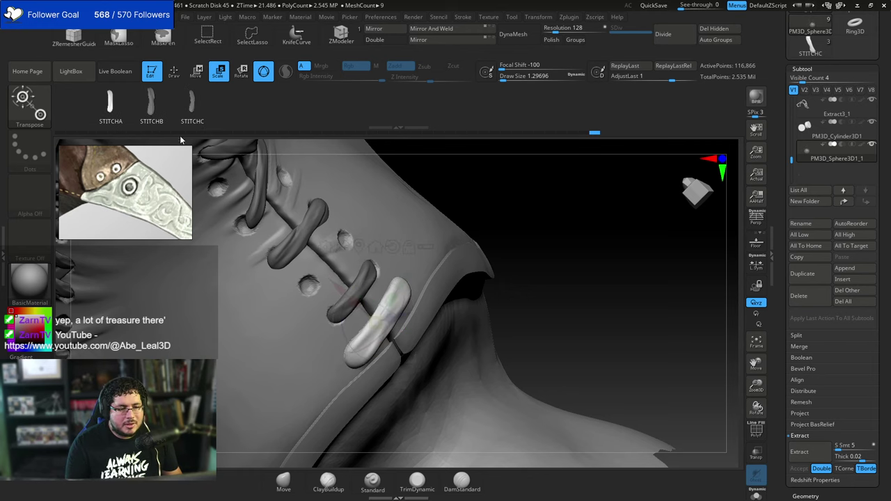
{"action": "key", "text": "q"}
{"action": "mouse_move", "coordinate": [335, 262]}
{"action": "left_mouse_down"}
{"action": "mouse_move", "coordinate": [327, 277]}
{"action": "mouse_move", "coordinate": [364, 240]}
{"action": "left_mouse_up"}
{"action": "key", "text": "e"}
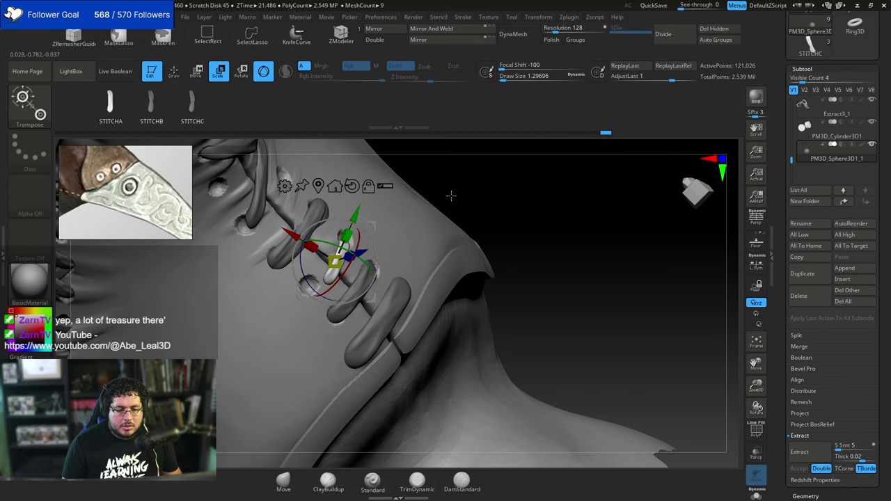
{"action": "left_click_drag", "start_coordinate": [451, 195], "coordinate": [376, 255]}
{"action": "left_click_drag", "start_coordinate": [445, 244], "coordinate": [359, 235]}
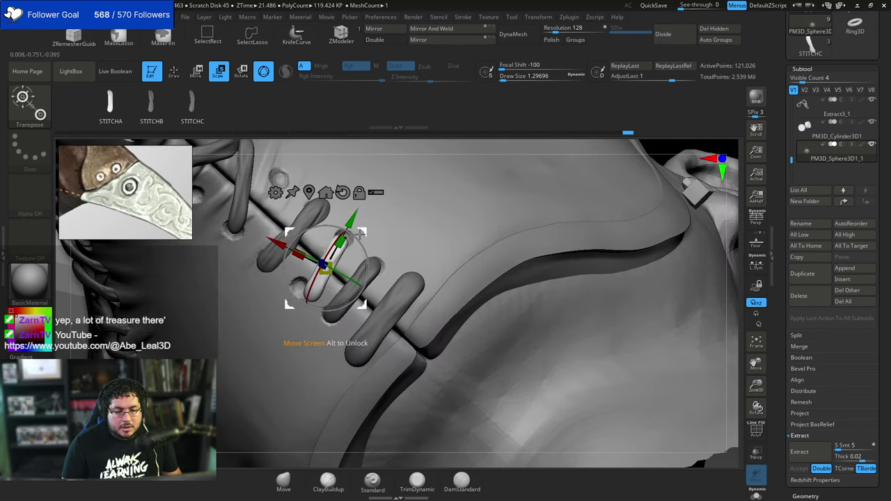
{"action": "left_click_drag", "start_coordinate": [282, 236], "coordinate": [277, 233]}
{"action": "mouse_move", "coordinate": [661, 157]}
{"action": "left_mouse_down"}
{"action": "mouse_move", "coordinate": [555, 181]}
{"action": "mouse_move", "coordinate": [552, 202]}
{"action": "mouse_move", "coordinate": [604, 201]}
{"action": "mouse_move", "coordinate": [557, 188]}
{"action": "left_mouse_up"}
{"action": "key", "text": "q"}
{"action": "key", "text": "w"}
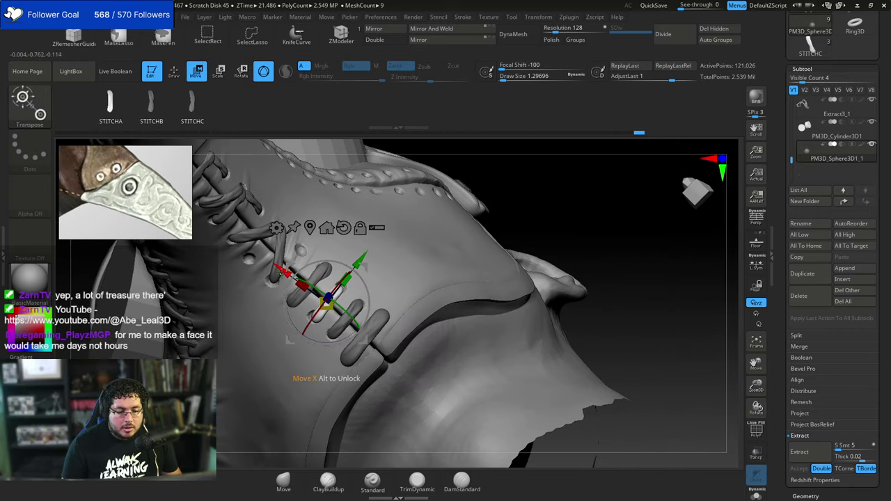
Duplicate the eighth-row stitch up the seam and rotate the copy to join the sixth pair of holes.
{"action": "left_click_drag", "start_coordinate": [286, 270], "coordinate": [240, 238], "text": "ctrl"}
{"action": "mouse_move", "coordinate": [315, 228]}
{"action": "left_mouse_down"}
{"action": "mouse_move", "coordinate": [320, 221]}
{"action": "mouse_move", "coordinate": [324, 248]}
{"action": "left_mouse_up"}
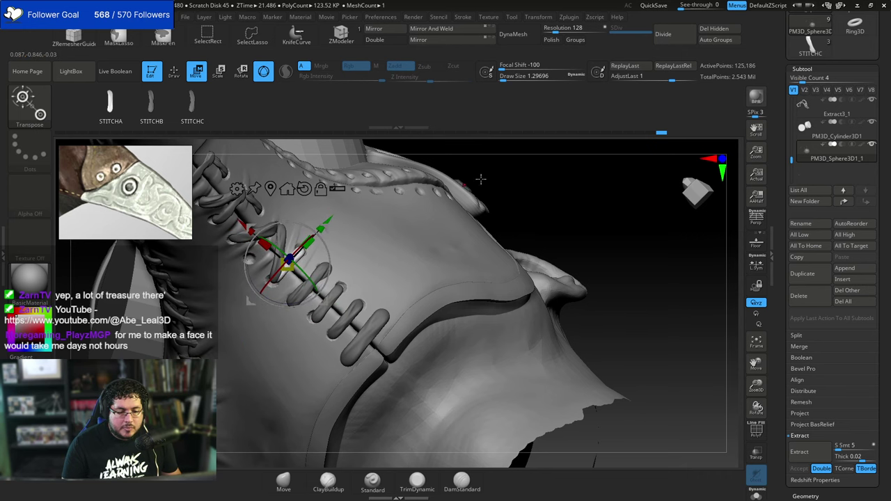
{"action": "key", "text": "q"}
{"action": "left_click_drag", "start_coordinate": [505, 195], "coordinate": [519, 178], "text": "alt"}
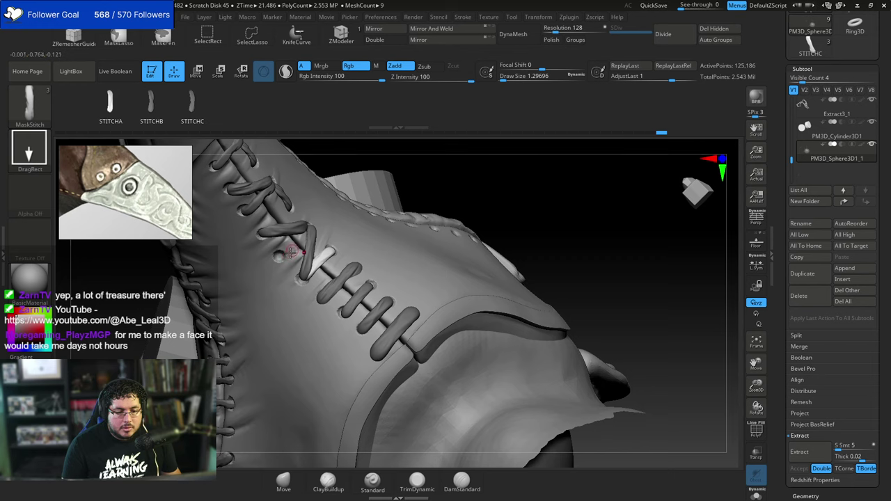
Insert a STITCHA stitch diagonally from the fifth left hole to the sixth right hole.
{"action": "left_click_drag", "start_coordinate": [298, 253], "coordinate": [325, 247]}
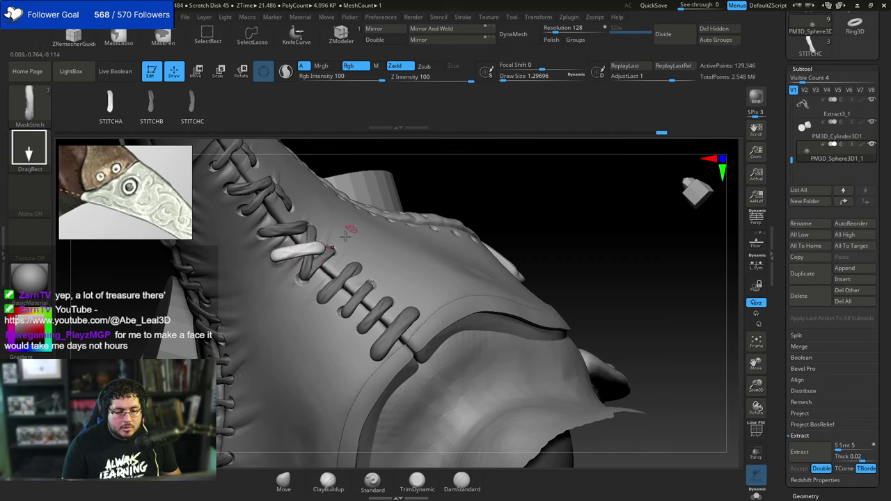
{"action": "key", "text": "w"}
{"action": "mouse_move", "coordinate": [249, 262]}
{"action": "left_mouse_down"}
{"action": "mouse_move", "coordinate": [298, 261]}
{"action": "mouse_move", "coordinate": [267, 258]}
{"action": "left_mouse_up"}
{"action": "key", "text": "q"}
{"action": "key", "text": "ctrl+z"}
{"action": "key", "text": "ctrl+z"}
{"action": "key", "text": "w"}
{"action": "mouse_move", "coordinate": [481, 208]}
{"action": "left_mouse_down", "text": "alt"}
{"action": "mouse_move", "coordinate": [533, 230]}
{"action": "mouse_move", "coordinate": [508, 233]}
{"action": "left_mouse_up", "text": "alt"}
{"action": "key", "text": "q"}
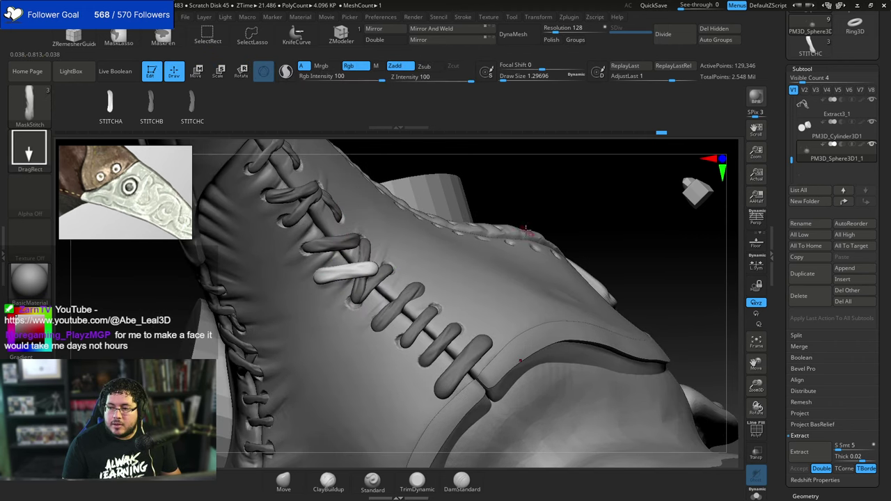
Move the new diagonal stitch down toward the leather so its ends enter the fifth left and sixth right holes.
{"action": "left_click_drag", "start_coordinate": [514, 197], "coordinate": [539, 229]}
{"action": "key", "text": "w"}
{"action": "left_click_drag", "start_coordinate": [403, 338], "coordinate": [402, 336]}
{"action": "left_click_drag", "start_coordinate": [627, 192], "coordinate": [575, 178]}
{"action": "left_click_drag", "start_coordinate": [435, 302], "coordinate": [452, 297]}
{"action": "left_click_drag", "start_coordinate": [495, 190], "coordinate": [553, 190]}
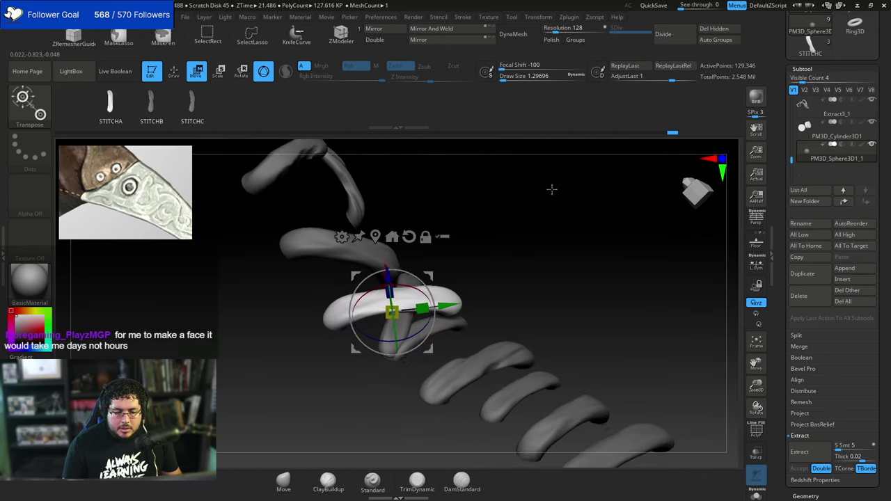
{"action": "left_click_drag", "start_coordinate": [400, 277], "coordinate": [398, 285]}
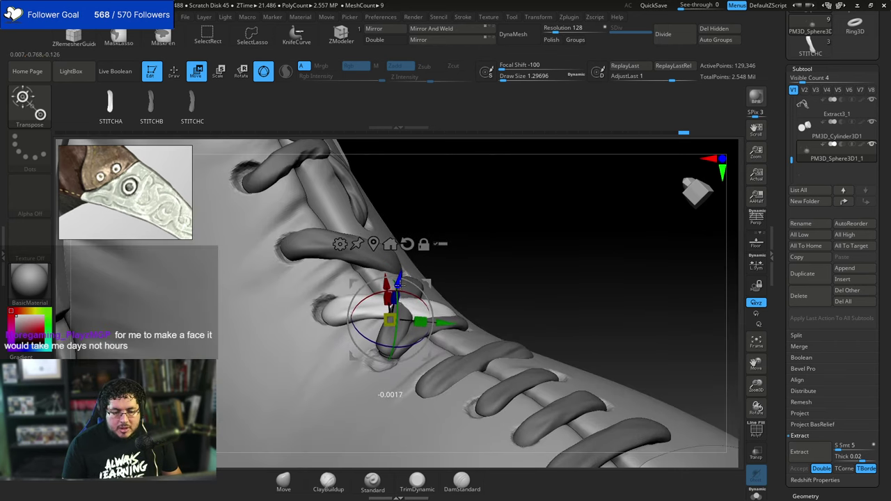
{"action": "left_click_drag", "start_coordinate": [456, 228], "coordinate": [486, 255]}
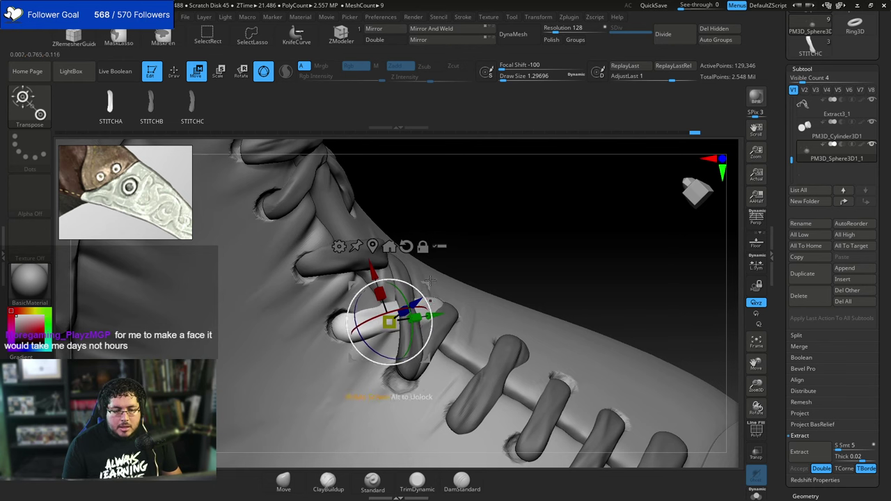
{"action": "left_click_drag", "start_coordinate": [490, 166], "coordinate": [518, 181]}
Reshape the diagonal stitch with the Move brush at draw size about 5 so it passes beneath the crossing stitch.
{"action": "key", "text": "q"}
{"action": "key", "text": "b"}
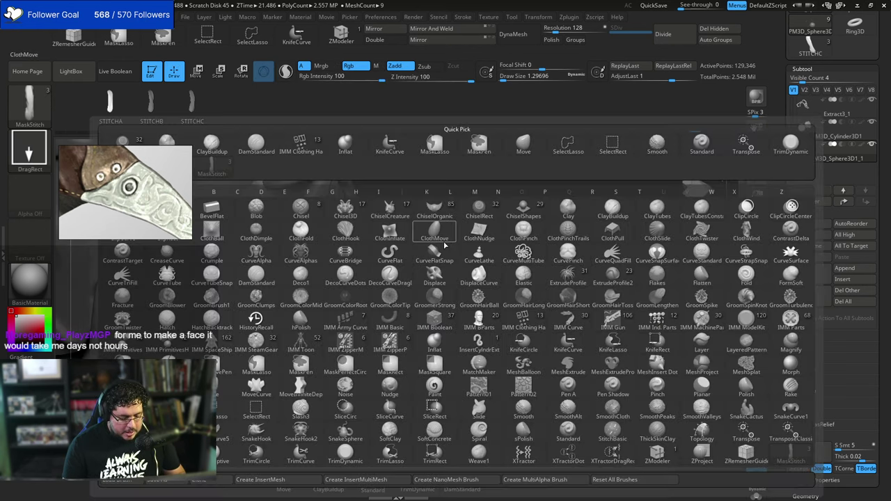
{"action": "key", "text": "m"}
{"action": "key", "text": "v"}
{"action": "key", "text": "s"}
{"action": "left_click_drag", "start_coordinate": [402, 300], "coordinate": [397, 299]}
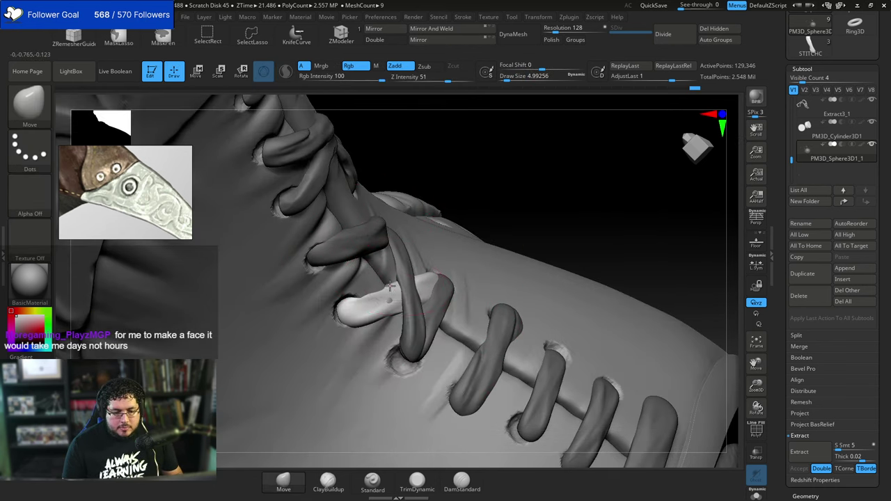
{"action": "left_click_drag", "start_coordinate": [467, 171], "coordinate": [480, 257]}
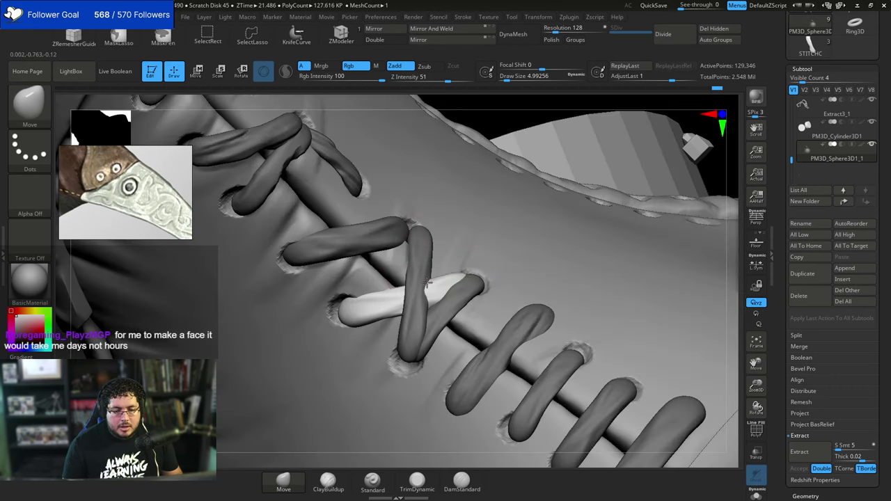
Nudge the lower end of the unmasked crossing stitch toward its hole with the Move brush.
{"action": "left_click_drag", "start_coordinate": [493, 115], "coordinate": [466, 168]}
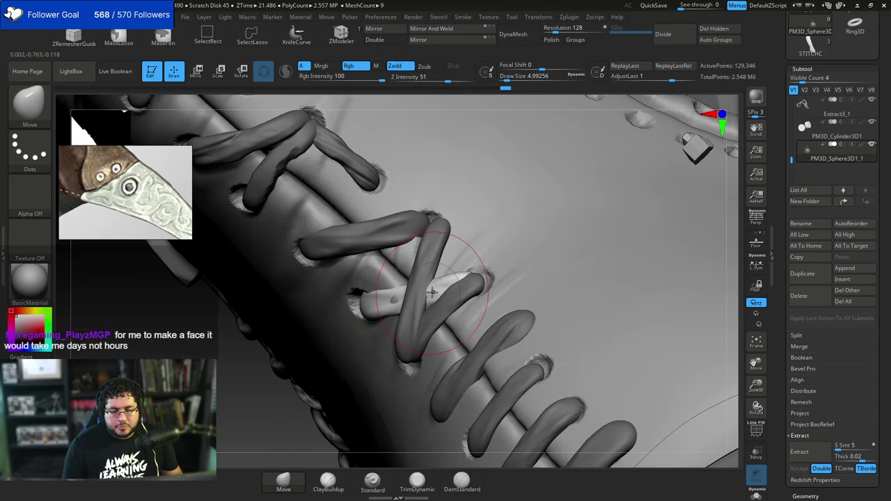
{"action": "left_click_drag", "start_coordinate": [411, 305], "coordinate": [400, 299]}
{"action": "left_click_drag", "start_coordinate": [339, 380], "coordinate": [347, 330]}
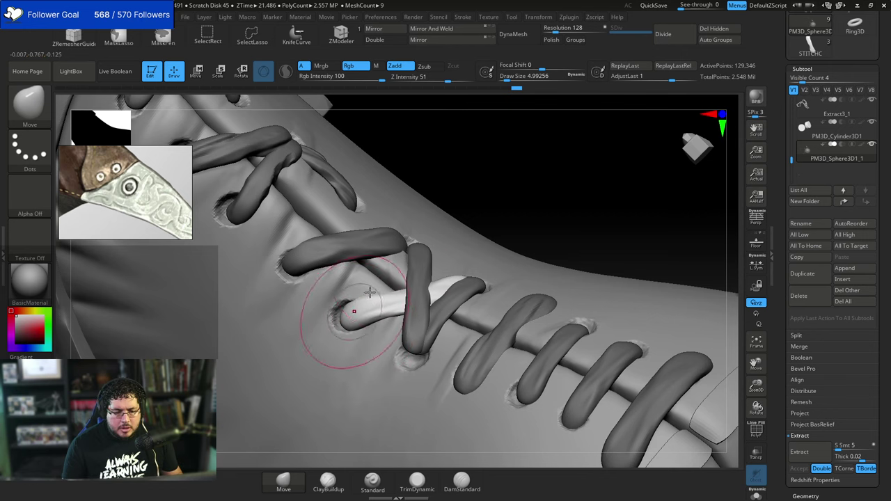
Reshape the upper end of the unmasked stitch around its hole using the Move brush at draw size 4.99256.
{"action": "left_click_drag", "start_coordinate": [471, 224], "coordinate": [438, 263]}
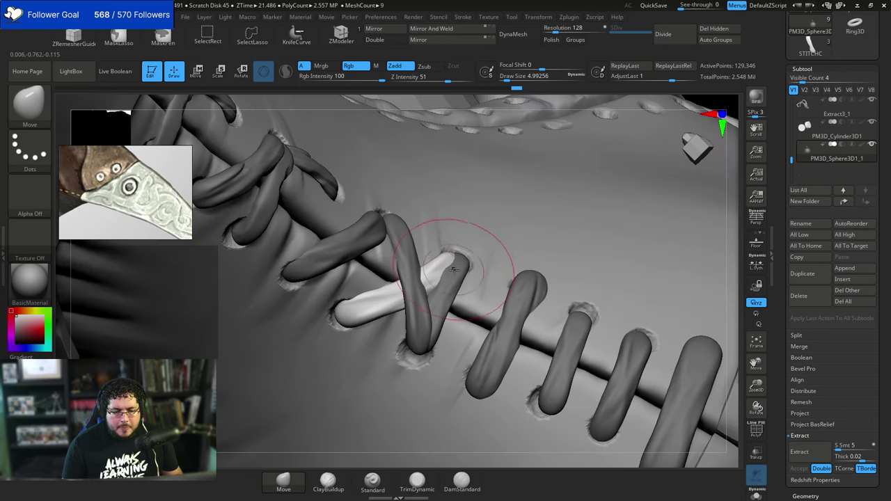
{"action": "key", "text": "space"}
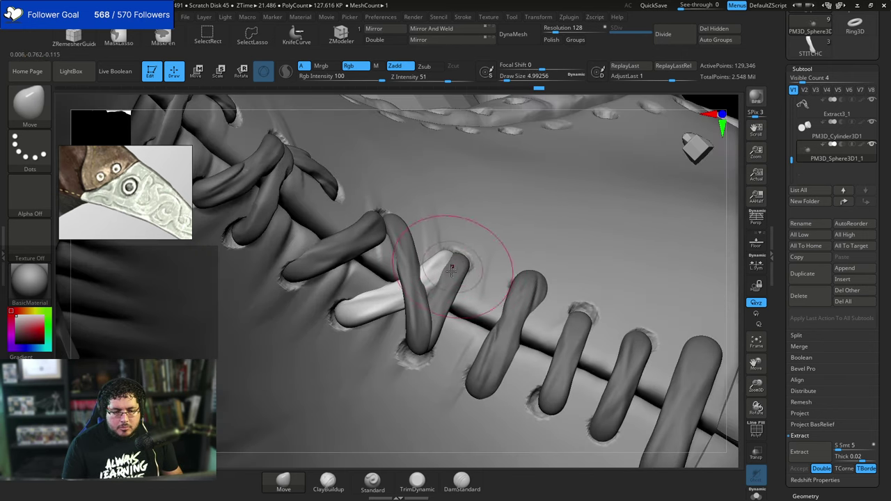
{"action": "key", "text": "space"}
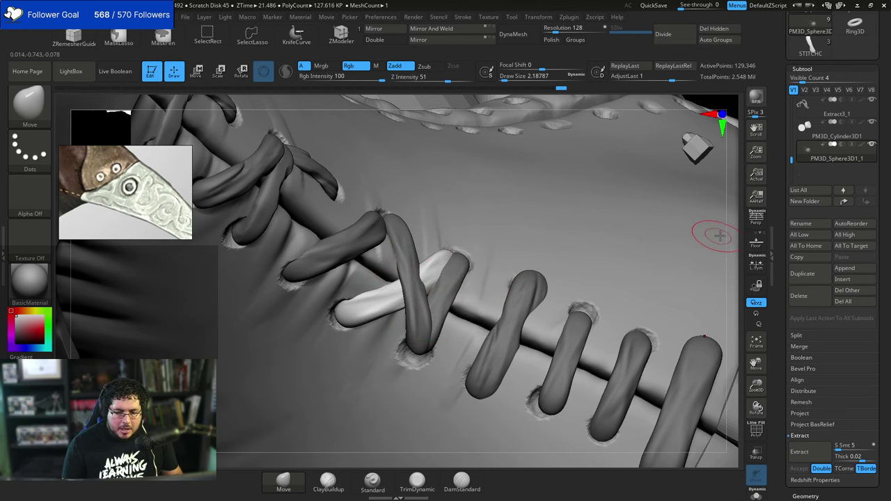
{"action": "left_click_drag", "start_coordinate": [729, 237], "coordinate": [719, 189]}
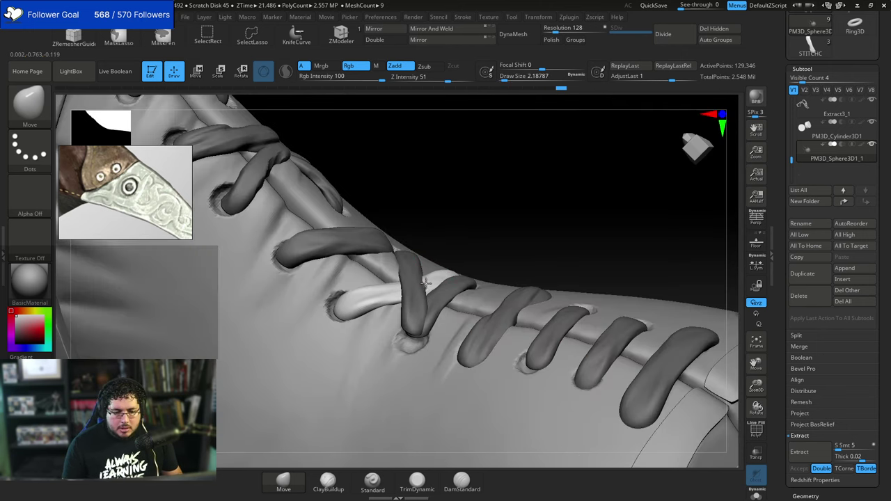
{"action": "left_click_drag", "start_coordinate": [470, 226], "coordinate": [459, 270]}
{"action": "key", "text": "bracketright"}
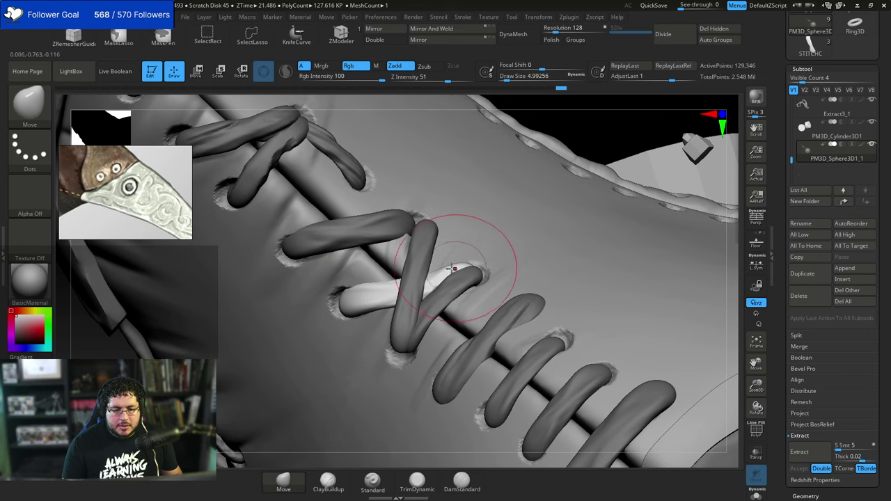
{"action": "left_click_drag", "start_coordinate": [457, 267], "coordinate": [451, 273]}
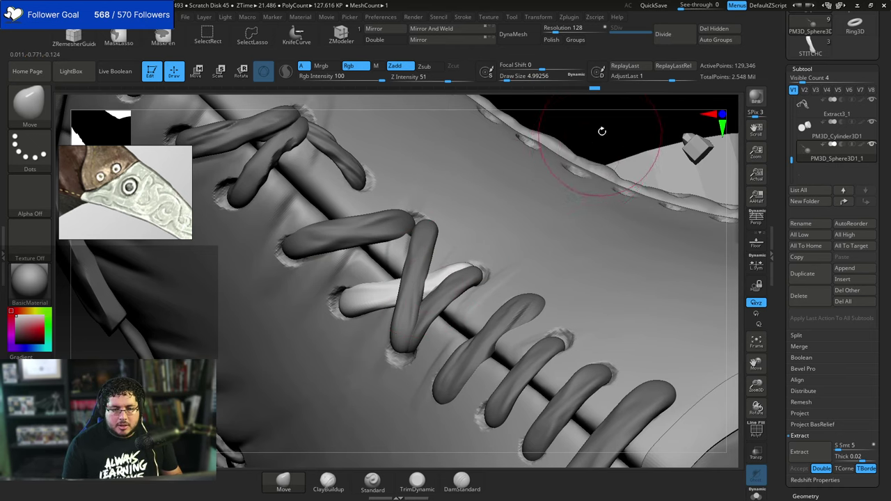
{"action": "left_click_drag", "start_coordinate": [601, 131], "coordinate": [640, 115]}
{"action": "left_click_drag", "start_coordinate": [434, 290], "coordinate": [439, 284]}
Insert a STITCHC stitch with the MaskStitch brush between the last two stitches nearest the beak plate.
{"action": "mouse_move", "coordinate": [499, 216]}
{"action": "left_mouse_down", "text": "alt"}
{"action": "mouse_move", "coordinate": [533, 197]}
{"action": "mouse_move", "coordinate": [548, 208]}
{"action": "mouse_move", "coordinate": [537, 190]}
{"action": "mouse_move", "coordinate": [516, 198]}
{"action": "mouse_move", "coordinate": [556, 183]}
{"action": "mouse_move", "coordinate": [527, 168]}
{"action": "left_mouse_up", "text": "alt"}
{"action": "key", "text": "w"}
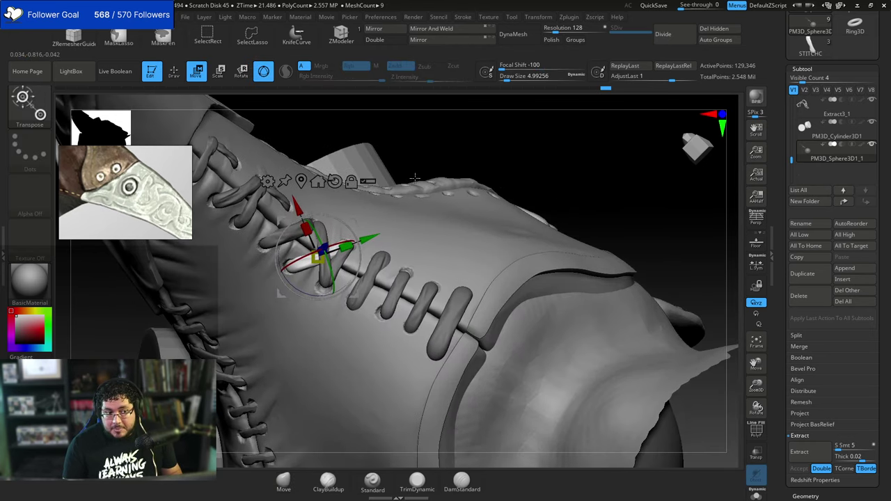
{"action": "key", "text": "b"}
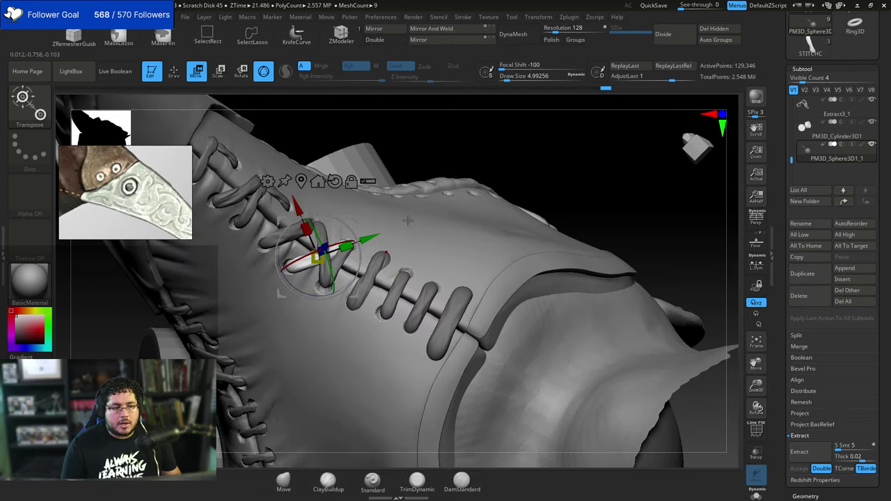
{"action": "key", "text": "b"}
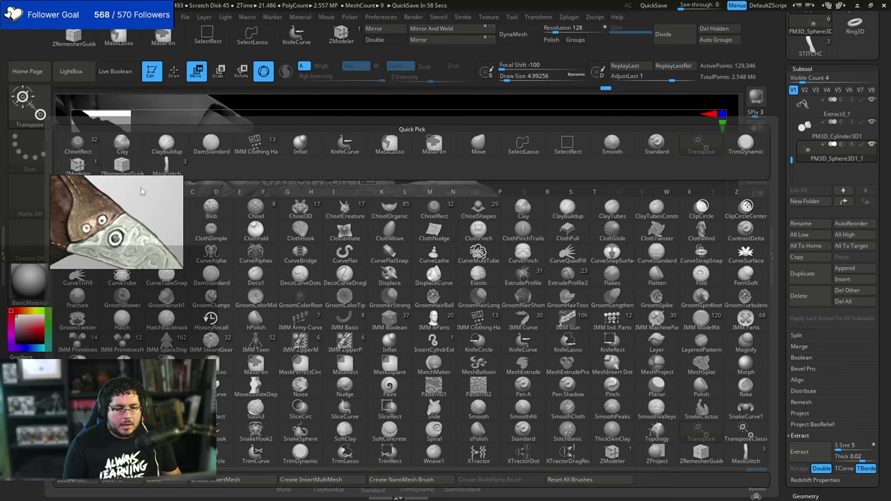
{"action": "left_click", "coordinate": [167, 171]}
{"action": "left_click", "coordinate": [163, 110]}
{"action": "left_click_drag", "start_coordinate": [522, 157], "coordinate": [485, 183]}
{"action": "key", "text": "["}
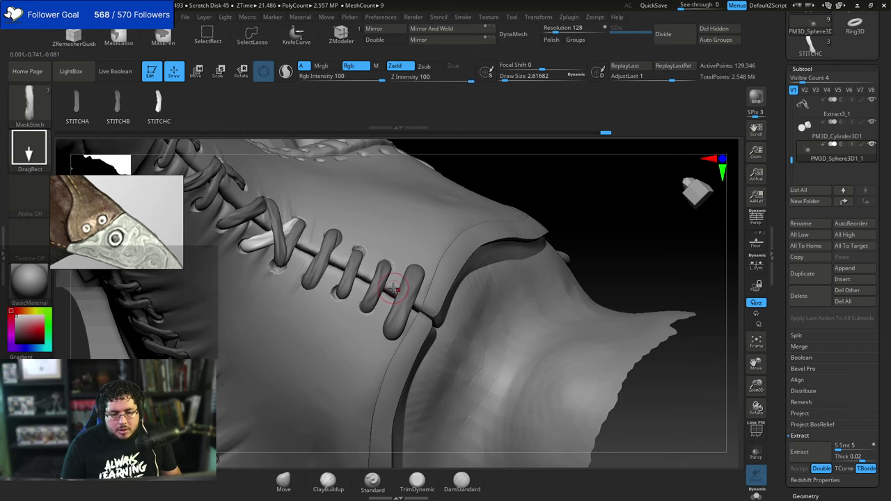
{"action": "left_click_drag", "start_coordinate": [394, 288], "coordinate": [392, 320]}
Position and scale the new stitch with the gizmo so it crosses the seam between its two neighbours.
{"action": "left_click_drag", "start_coordinate": [569, 189], "coordinate": [478, 203]}
{"action": "key", "text": "w"}
{"action": "mouse_move", "coordinate": [364, 320]}
{"action": "left_mouse_down"}
{"action": "mouse_move", "coordinate": [366, 281]}
{"action": "mouse_move", "coordinate": [355, 305]}
{"action": "left_mouse_up"}
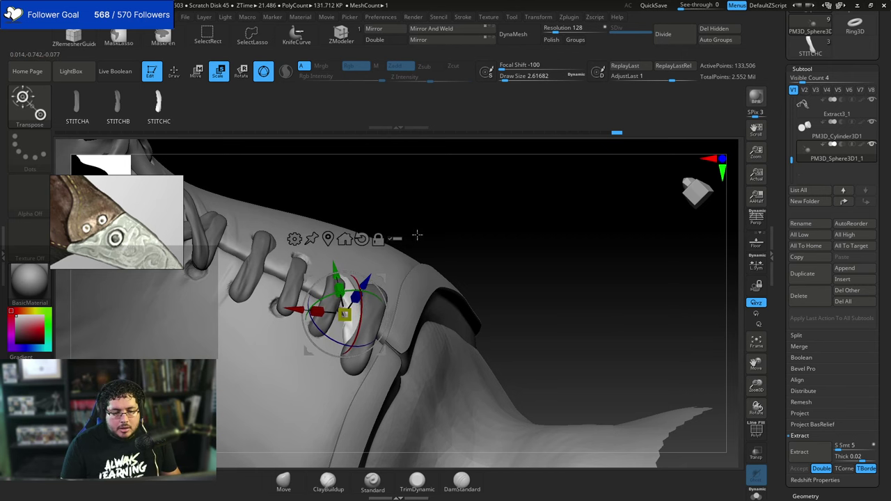
{"action": "left_click_drag", "start_coordinate": [416, 235], "coordinate": [389, 263]}
{"action": "left_click_drag", "start_coordinate": [315, 312], "coordinate": [286, 311]}
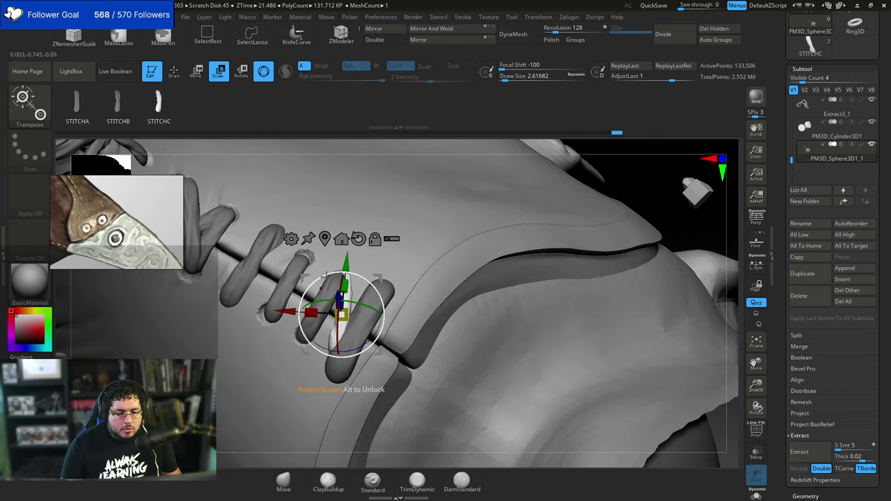
{"action": "left_click_drag", "start_coordinate": [347, 261], "coordinate": [346, 267]}
Bend the middle of the new stitch over the seam with a large Move brush, draw size 11.69084.
{"action": "key", "text": "q"}
{"action": "left_click_drag", "start_coordinate": [631, 167], "coordinate": [595, 172]}
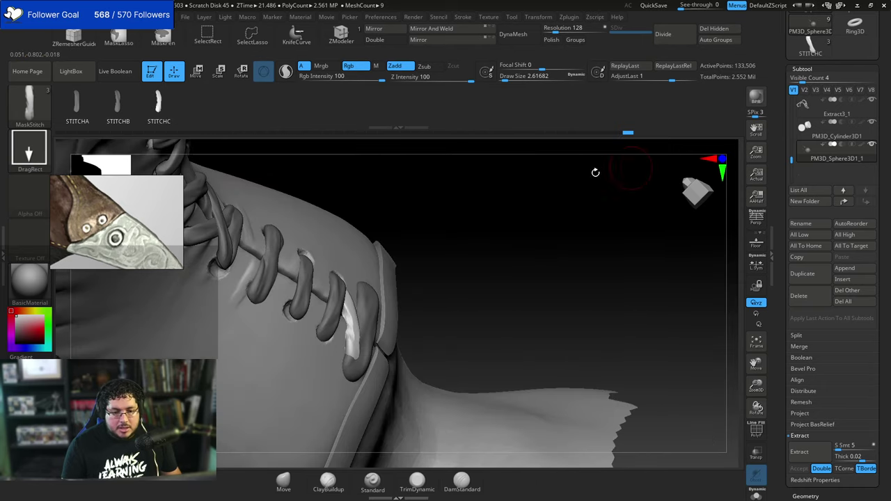
{"action": "key", "text": "b"}
{"action": "key", "text": "m"}
{"action": "key", "text": "v"}
{"action": "right_click_drag", "start_coordinate": [382, 302], "coordinate": [361, 330]}
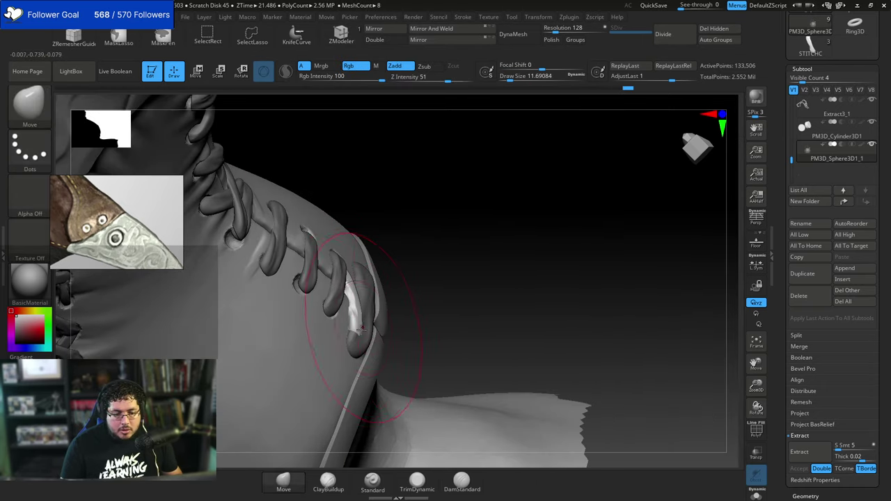
{"action": "left_click_drag", "start_coordinate": [354, 312], "coordinate": [359, 310]}
Reduce the Move brush to draw size 4.99256 and pull the new stitch's upper end toward the neighbouring hole.
{"action": "right_click_drag", "start_coordinate": [410, 304], "coordinate": [366, 297]}
{"action": "key", "text": "space"}
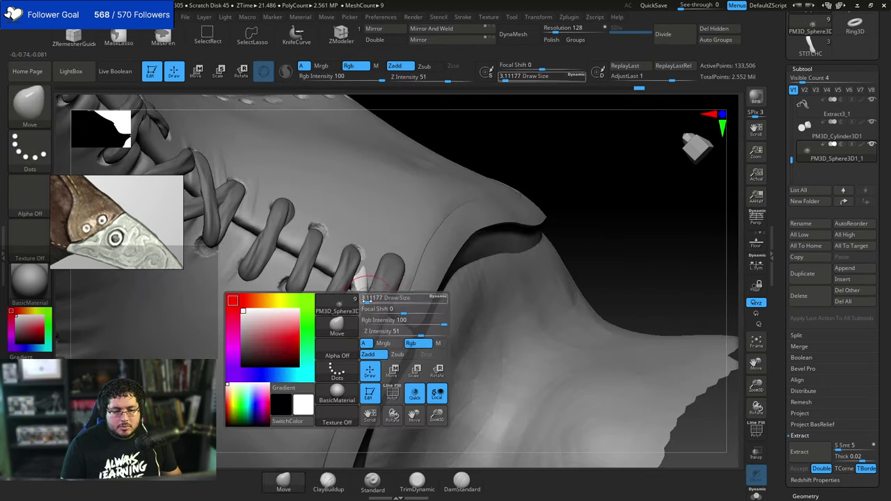
{"action": "left_click_drag", "start_coordinate": [366, 297], "coordinate": [369, 297]}
{"action": "left_click_drag", "start_coordinate": [354, 284], "coordinate": [360, 259]}
{"action": "left_click_drag", "start_coordinate": [515, 147], "coordinate": [485, 154]}
{"action": "left_click_drag", "start_coordinate": [353, 262], "coordinate": [363, 252]}
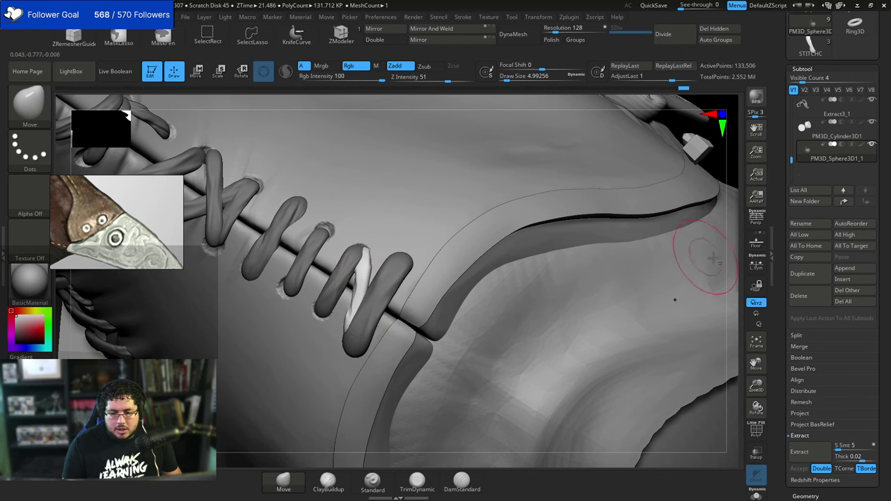
Set the Move brush's draw size to 2.61682 and make a small adjustment to the stitching.
{"action": "left_click_drag", "start_coordinate": [726, 177], "coordinate": [632, 195], "text": "alt"}
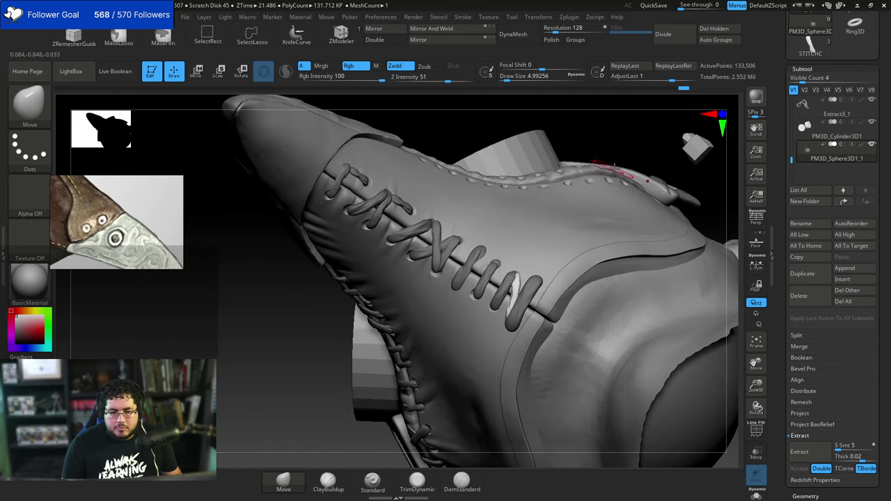
{"action": "left_click_drag", "start_coordinate": [636, 127], "coordinate": [549, 176], "text": "alt"}
{"action": "left_click_drag", "start_coordinate": [297, 381], "coordinate": [334, 379], "text": "alt"}
{"action": "right_click_drag", "start_coordinate": [334, 374], "coordinate": [384, 373]}
{"action": "key", "text": "space"}
{"action": "mouse_move", "coordinate": [377, 344]}
{"action": "left_mouse_down"}
{"action": "mouse_move", "coordinate": [339, 376]}
{"action": "mouse_move", "coordinate": [354, 336]}
{"action": "left_mouse_up"}
{"action": "left_click_drag", "start_coordinate": [350, 321], "coordinate": [376, 305]}
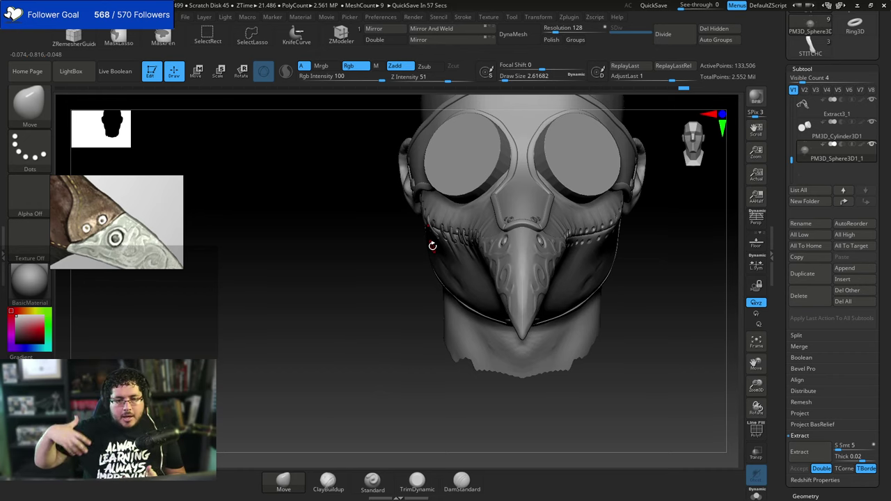
Save the tool as MaskPlague in the Manneuqin folder, overwriting the existing file.
{"action": "right_click_drag", "start_coordinate": [522, 243], "coordinate": [683, 247]}
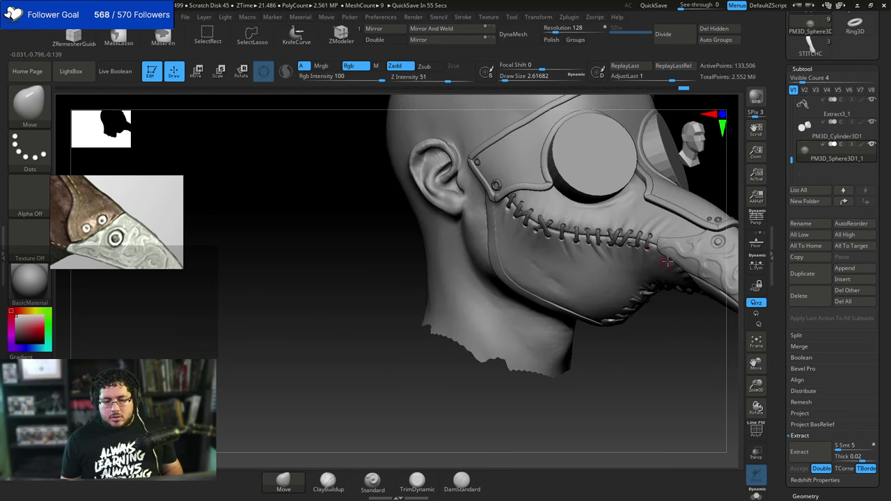
{"action": "right_click_drag", "start_coordinate": [732, 191], "coordinate": [608, 342]}
{"action": "left_click_drag", "start_coordinate": [889, 103], "coordinate": [887, 260]}
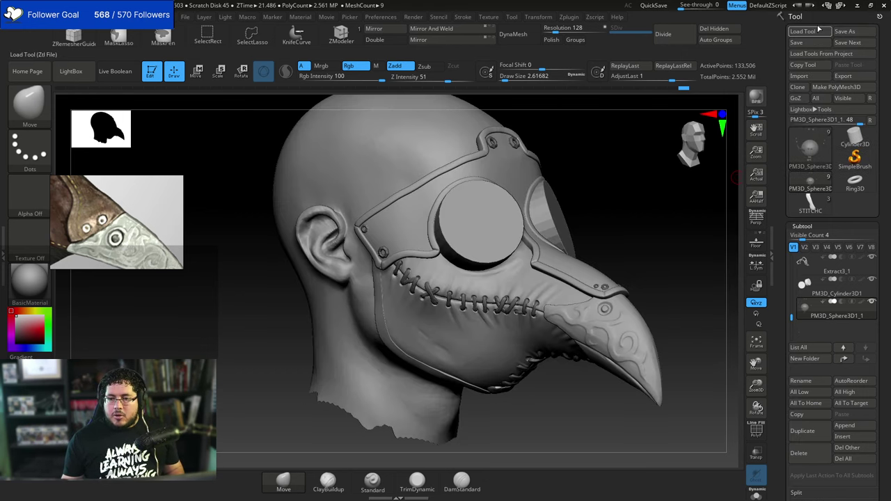
{"action": "left_click", "coordinate": [861, 34]}
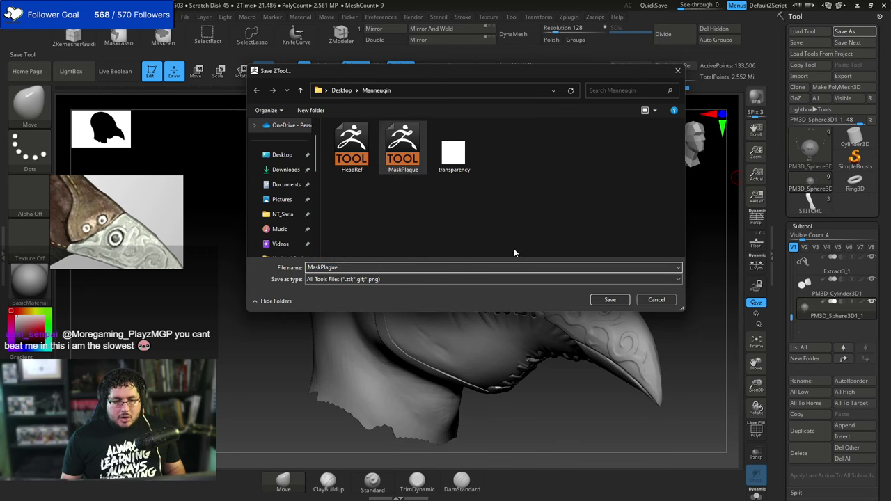
{"action": "left_click", "coordinate": [610, 299]}
{"action": "left_click", "coordinate": [468, 244]}
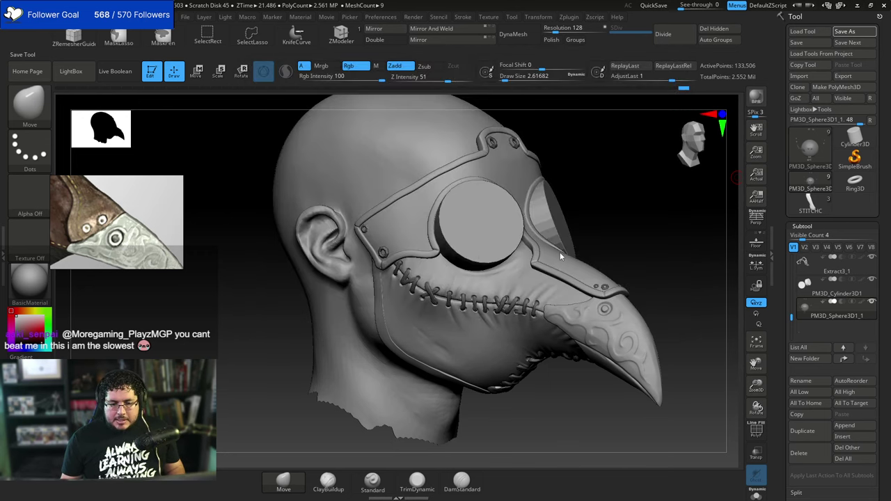
Solo the stitch and rivet subtool, hide its large sphere and delete the hidden geometry.
{"action": "left_click_drag", "start_coordinate": [633, 274], "coordinate": [623, 248], "text": "alt"}
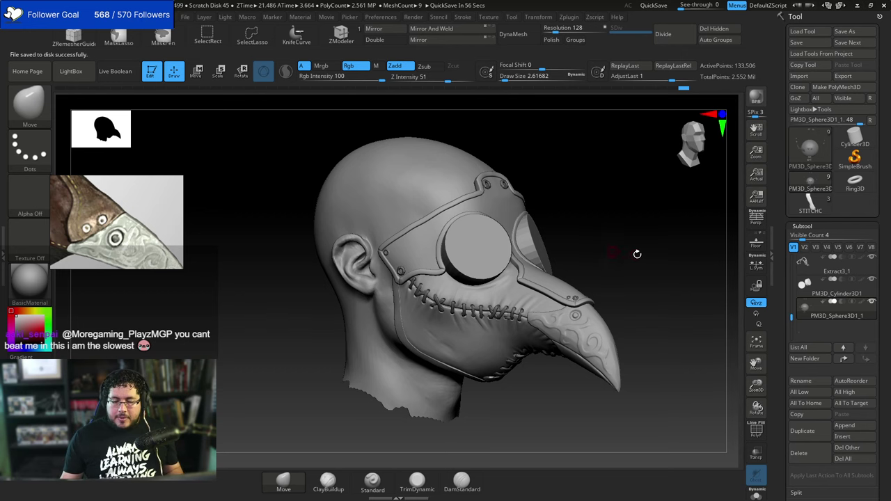
{"action": "left_click_drag", "start_coordinate": [643, 284], "coordinate": [651, 277], "text": "alt"}
{"action": "left_click_drag", "start_coordinate": [650, 277], "coordinate": [632, 301]}
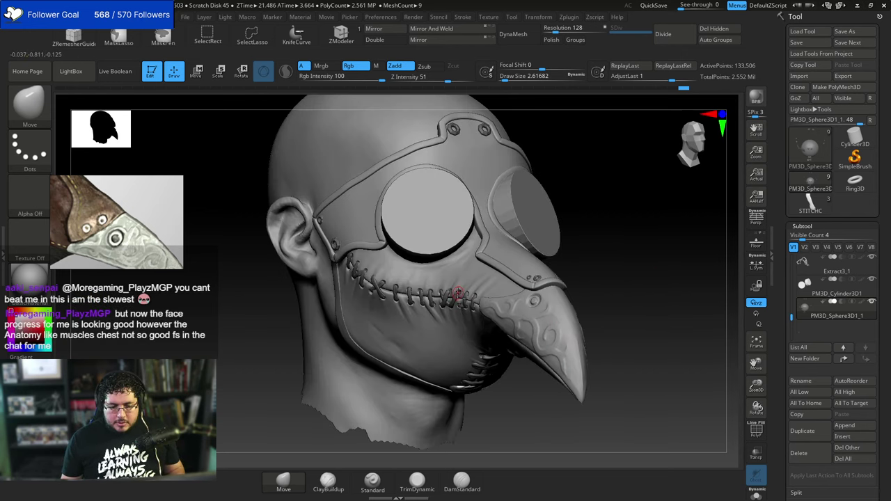
{"action": "left_click_drag", "start_coordinate": [591, 243], "coordinate": [612, 251]}
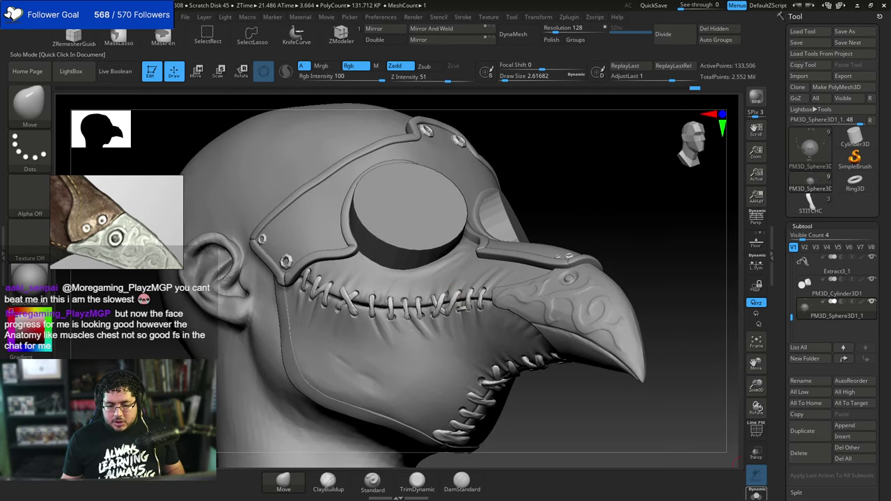
{"action": "left_click", "coordinate": [755, 494]}
{"action": "left_click_drag", "start_coordinate": [682, 430], "coordinate": [652, 403]}
{"action": "left_click_drag", "start_coordinate": [652, 403], "coordinate": [645, 366], "text": "alt"}
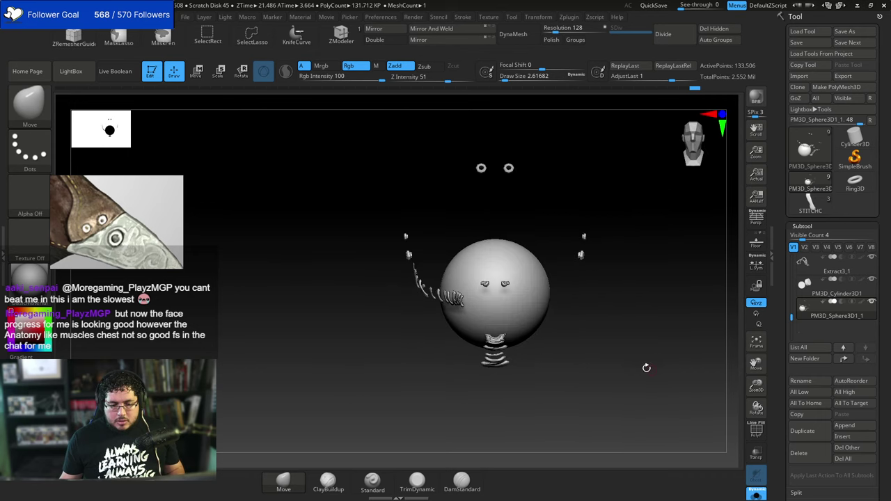
{"action": "left_click", "coordinate": [531, 306], "text": "ctrl+shift"}
{"action": "left_click_drag", "start_coordinate": [607, 275], "coordinate": [627, 264], "text": "ctrl+shift"}
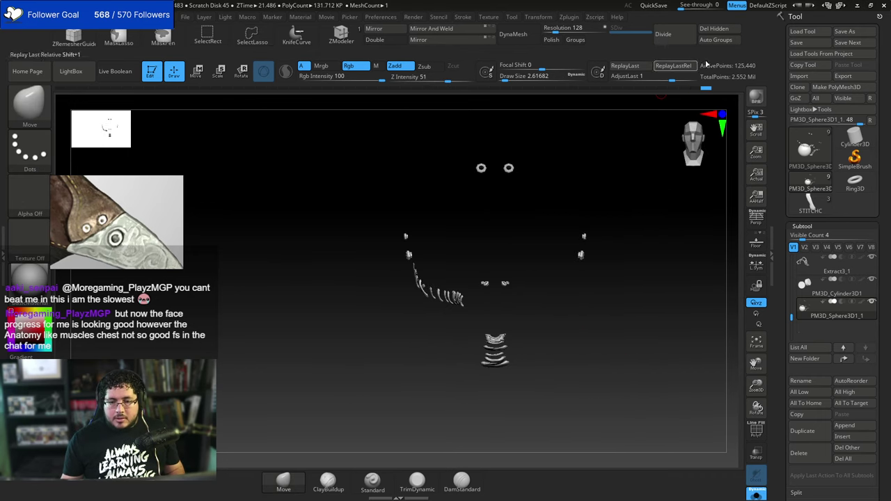
{"action": "left_click", "coordinate": [721, 29]}
Isolate the row of cheek stitches and split the hidden rivets and chin stitches into a separate subtool.
{"action": "mouse_move", "coordinate": [559, 248]}
{"action": "left_mouse_down"}
{"action": "mouse_move", "coordinate": [532, 278]}
{"action": "mouse_move", "coordinate": [437, 224]}
{"action": "mouse_move", "coordinate": [402, 237]}
{"action": "mouse_move", "coordinate": [448, 307]}
{"action": "mouse_move", "coordinate": [540, 296]}
{"action": "mouse_move", "coordinate": [540, 282]}
{"action": "left_mouse_up"}
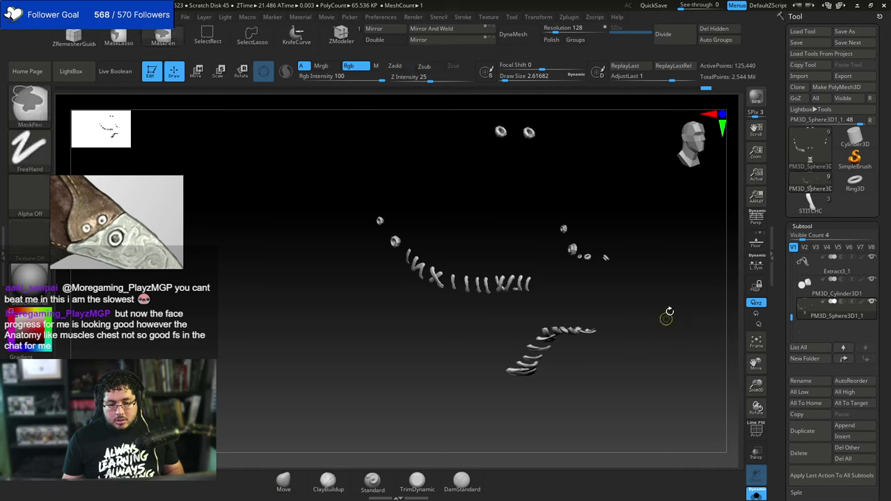
{"action": "mouse_move", "coordinate": [670, 311]}
{"action": "left_mouse_down"}
{"action": "mouse_move", "coordinate": [656, 320]}
{"action": "mouse_move", "coordinate": [658, 331]}
{"action": "left_mouse_up"}
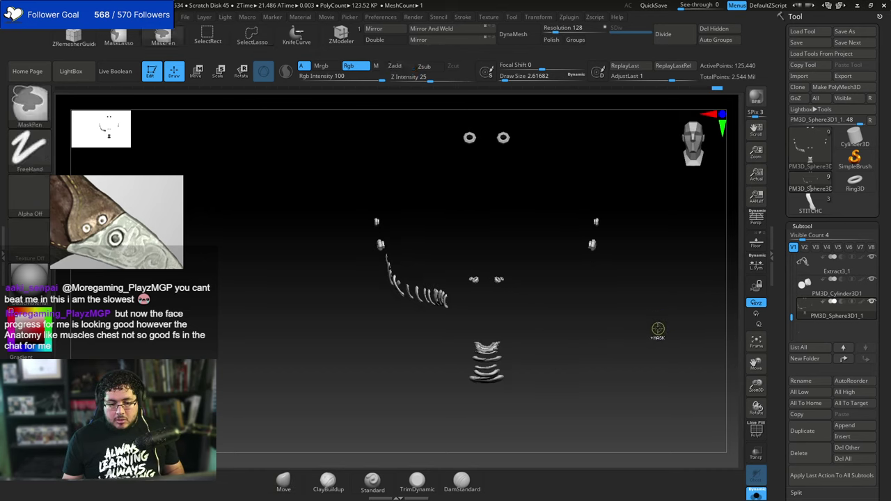
{"action": "left_click", "coordinate": [449, 307], "text": "ctrl+shift"}
{"action": "left_click_drag", "start_coordinate": [493, 311], "coordinate": [588, 287]}
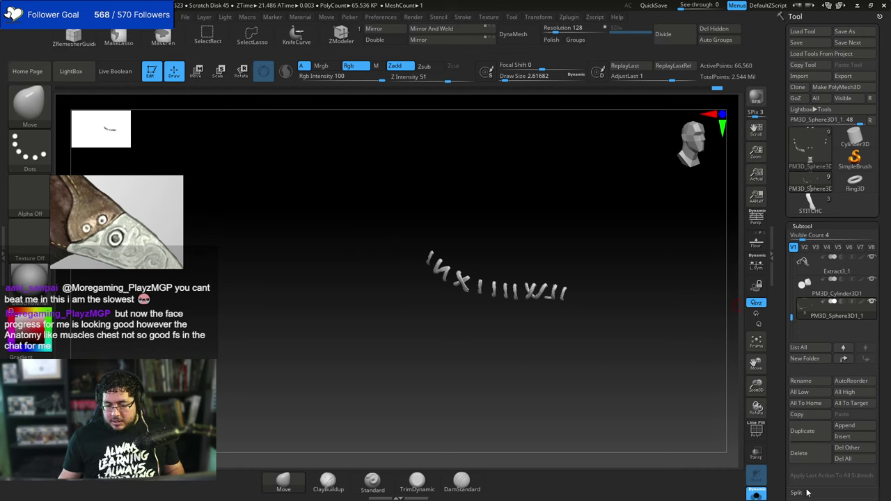
{"action": "left_click_drag", "start_coordinate": [885, 450], "coordinate": [884, 338]}
{"action": "left_click", "coordinate": [810, 395]}
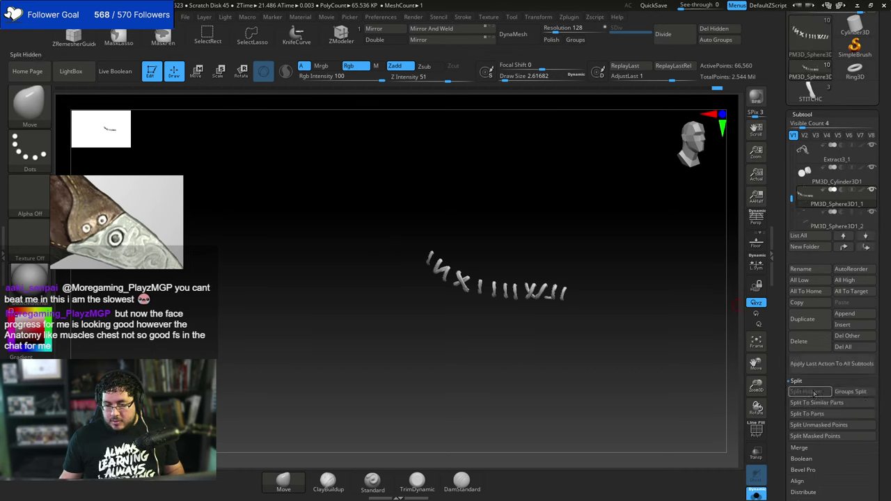
Inspect the split-off rivet and chin-stitch subtool from the front and reselect the cheek-stitch subtool.
{"action": "left_click", "coordinate": [803, 223]}
{"action": "left_click_drag", "start_coordinate": [657, 277], "coordinate": [621, 267], "text": "shift"}
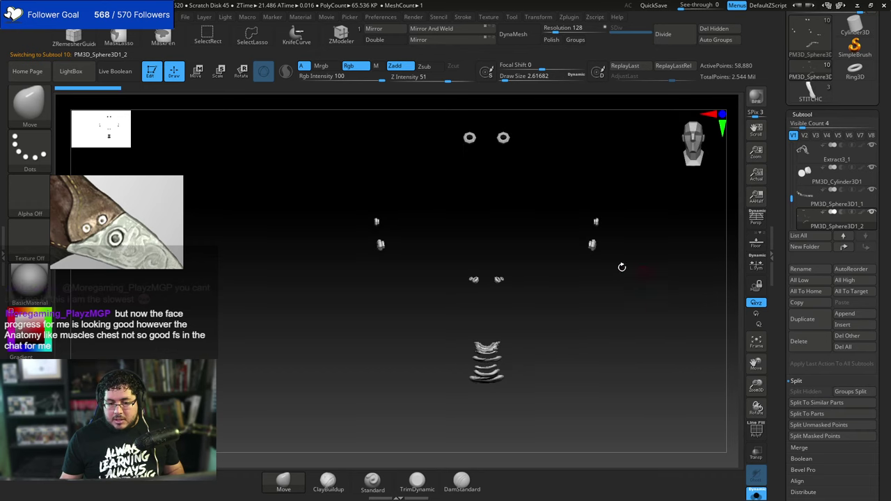
{"action": "left_click", "coordinate": [835, 200]}
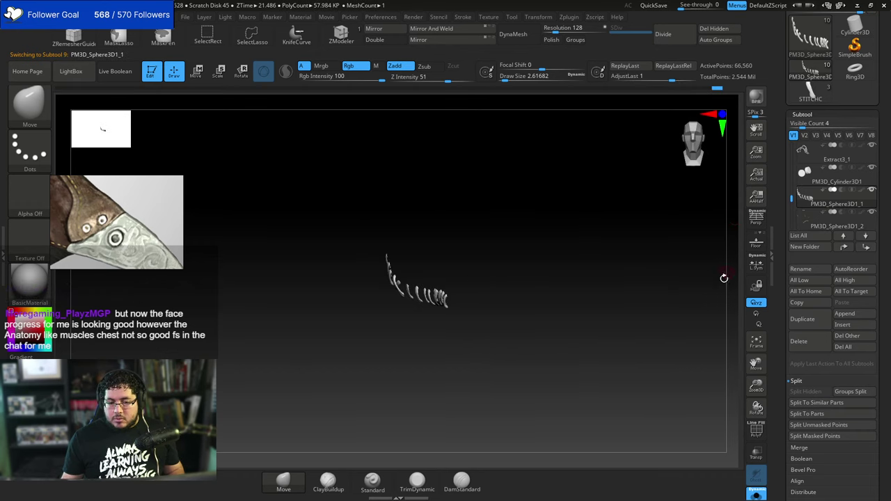
Mirror and weld the cheek stitches onto the opposite side of the mask and turn off Solo to show all subtools.
{"action": "left_click", "coordinate": [431, 28]}
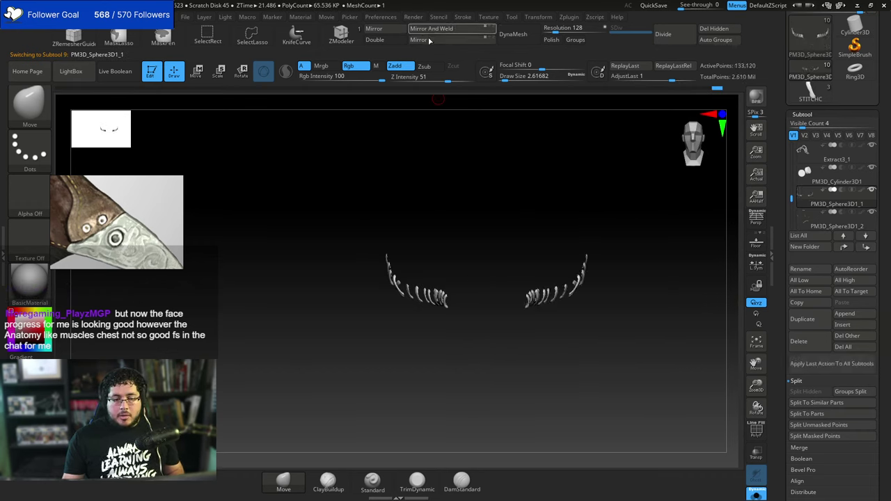
{"action": "left_click", "coordinate": [753, 496]}
{"action": "left_click_drag", "start_coordinate": [683, 365], "coordinate": [670, 348], "text": "alt"}
{"action": "left_click_drag", "start_coordinate": [669, 348], "coordinate": [687, 326]}
{"action": "left_click_drag", "start_coordinate": [683, 322], "coordinate": [659, 268]}
{"action": "left_click_drag", "start_coordinate": [654, 233], "coordinate": [665, 221]}
{"action": "left_click_drag", "start_coordinate": [608, 233], "coordinate": [527, 241]}
{"action": "left_click_drag", "start_coordinate": [629, 202], "coordinate": [496, 264]}
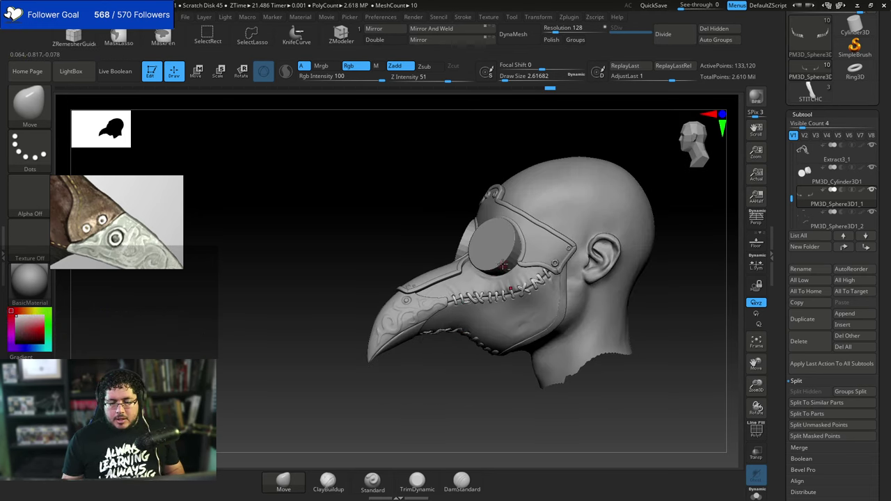
Select the eye cylinder subtool and hide the MaskPlague head so only the mask pieces stay visible.
{"action": "left_click", "coordinate": [501, 267], "text": "alt"}
{"action": "left_click_drag", "start_coordinate": [447, 387], "coordinate": [571, 279]}
{"action": "left_click_drag", "start_coordinate": [791, 197], "coordinate": [794, 144]}
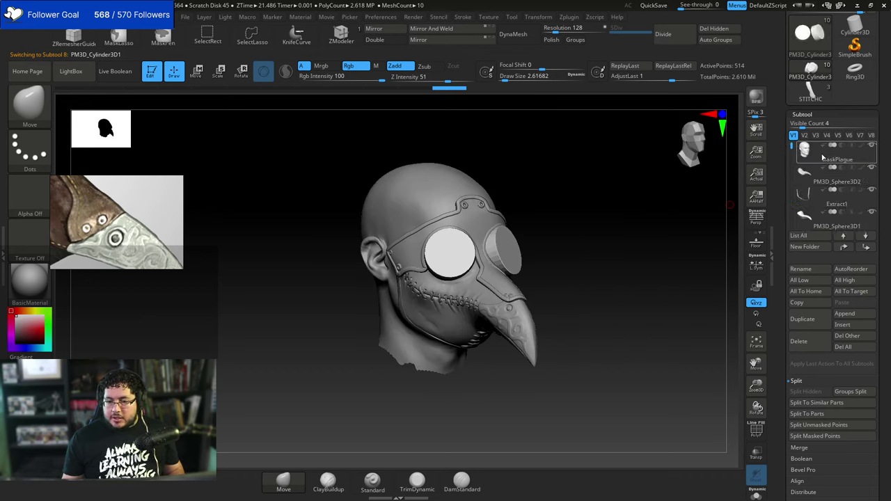
{"action": "left_click", "coordinate": [871, 146]}
{"action": "left_click_drag", "start_coordinate": [644, 215], "coordinate": [555, 251]}
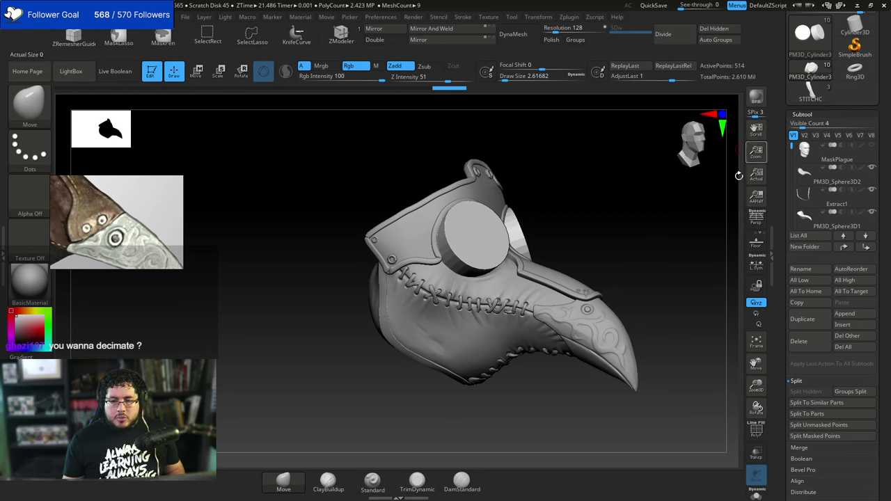
{"action": "left_click_drag", "start_coordinate": [739, 175], "coordinate": [647, 268]}
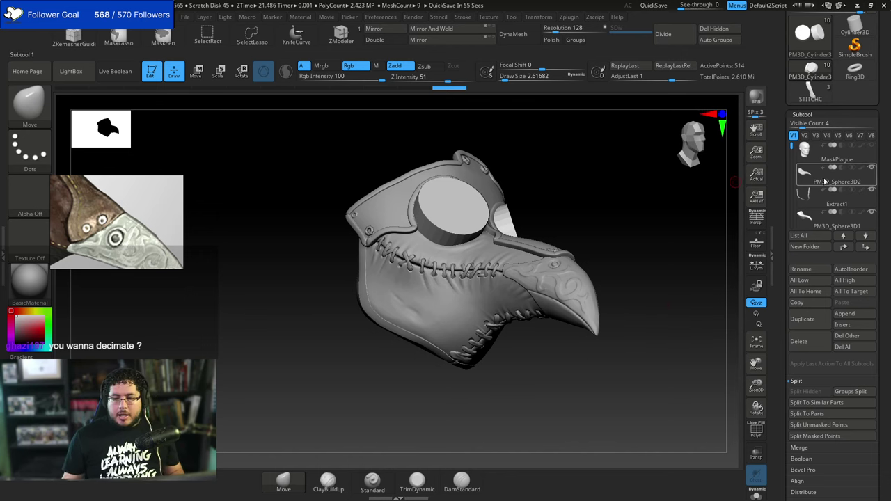
Merge all visible mask subtools into a single new tool.
{"action": "left_click_drag", "start_coordinate": [887, 183], "coordinate": [887, 137]}
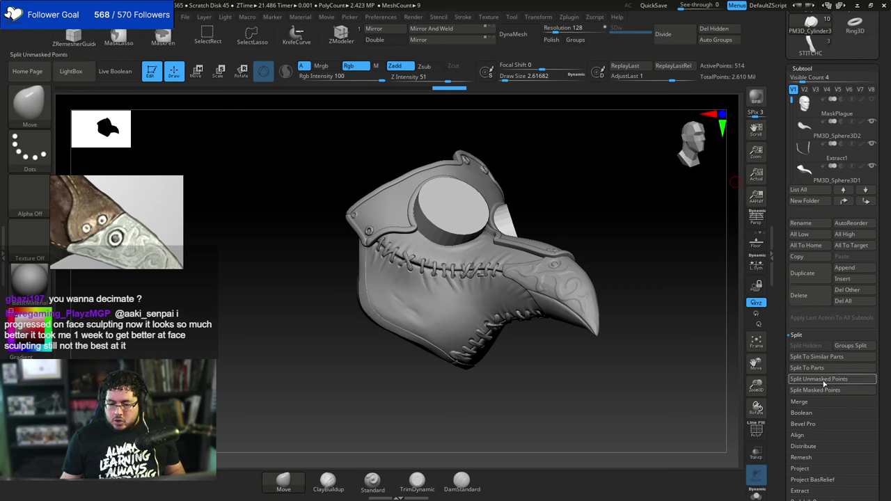
{"action": "left_click", "coordinate": [814, 403]}
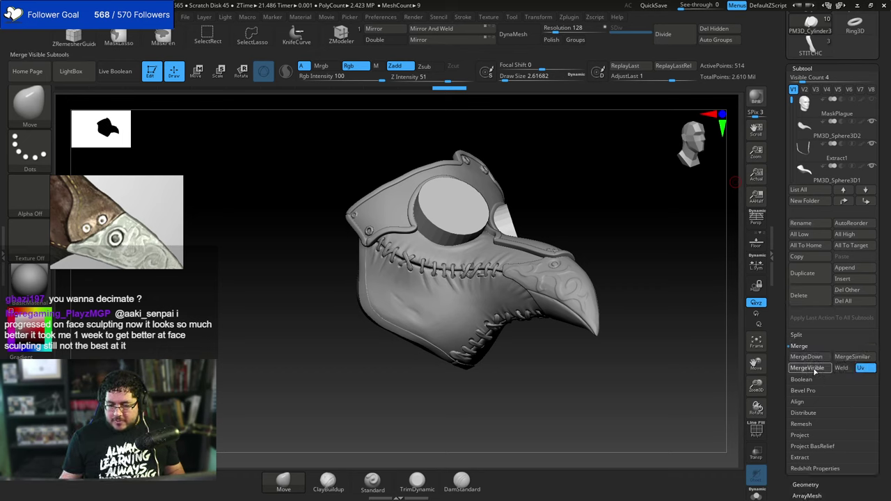
{"action": "left_click", "coordinate": [811, 369]}
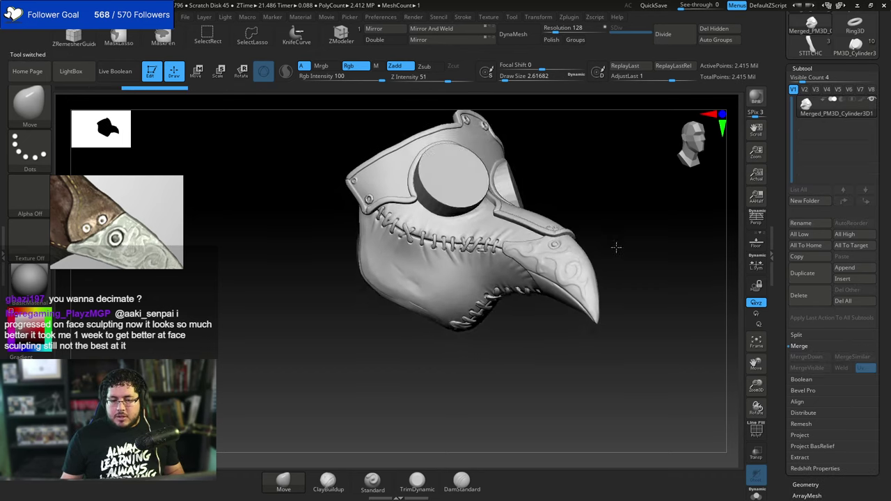
{"action": "left_click_drag", "start_coordinate": [616, 246], "coordinate": [618, 224]}
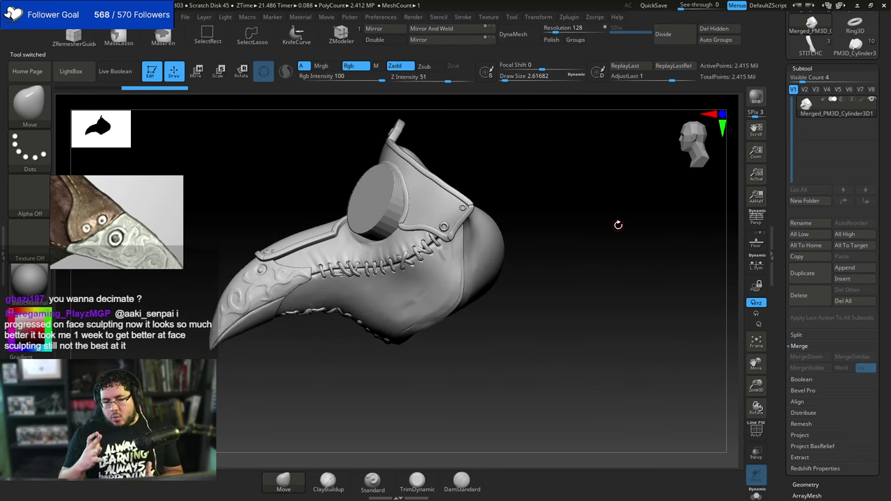
{"action": "left_click_drag", "start_coordinate": [557, 270], "coordinate": [616, 42]}
{"action": "key", "text": "f"}
{"action": "left_click_drag", "start_coordinate": [620, 304], "coordinate": [614, 102]}
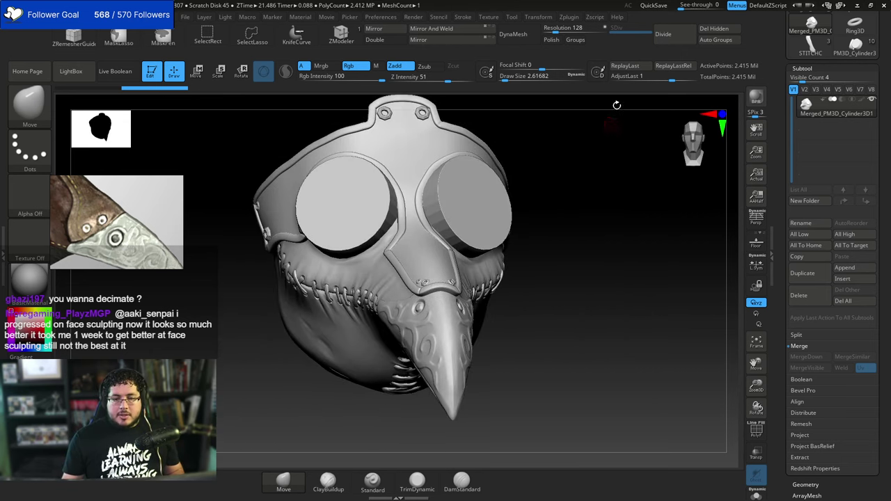
Pre-process the merged mask in Decimation Master and decimate it with the 250 k preset.
{"action": "left_click", "coordinate": [541, 17]}
{"action": "mouse_move", "coordinate": [566, 20]}
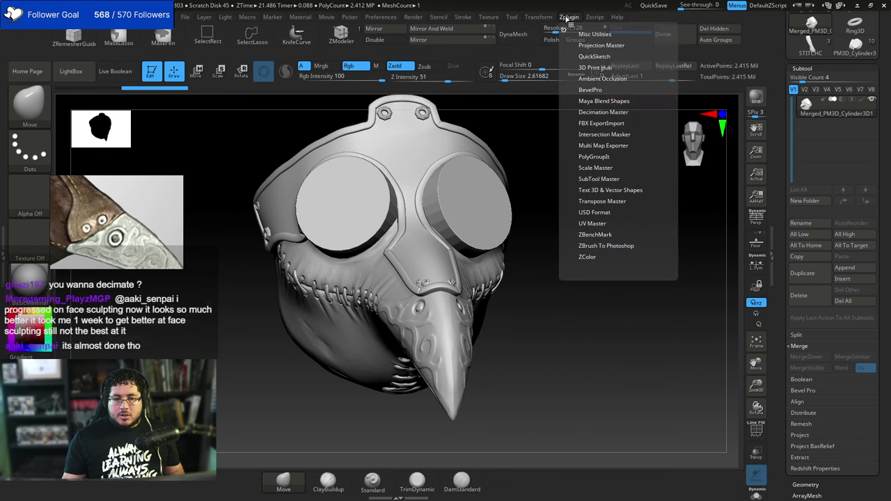
{"action": "left_click", "coordinate": [602, 112]}
{"action": "left_click", "coordinate": [595, 202]}
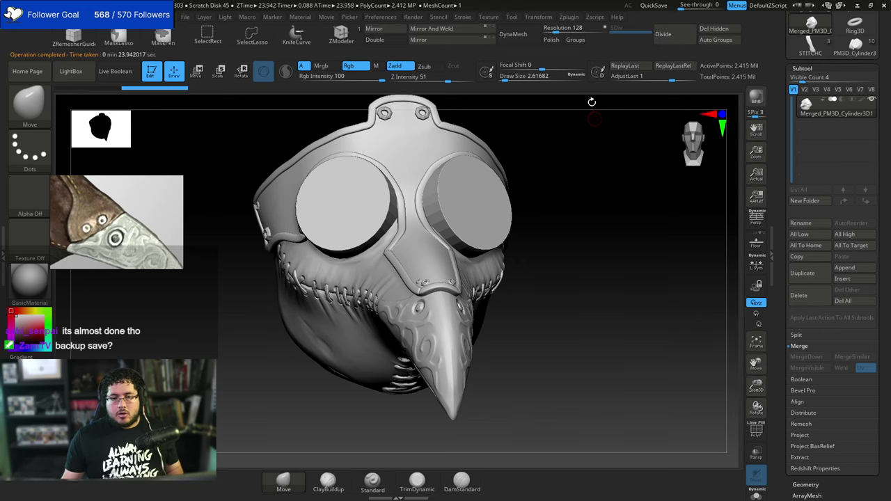
{"action": "left_click", "coordinate": [568, 17]}
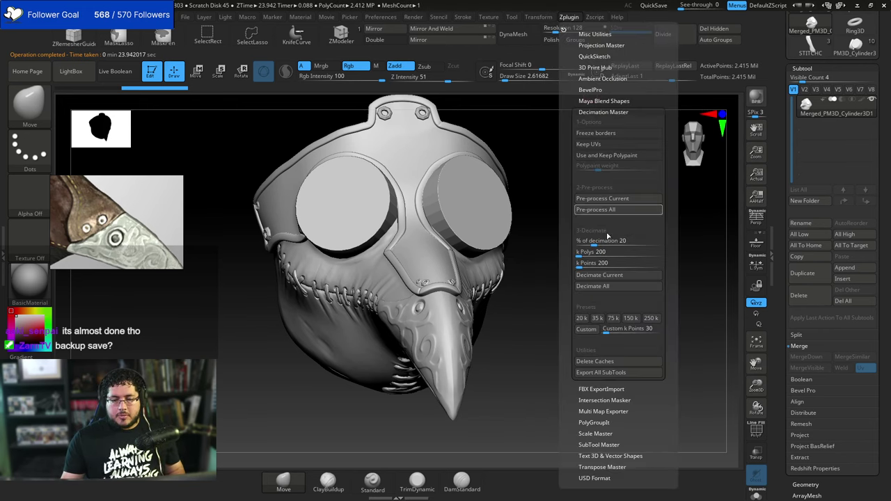
{"action": "left_click", "coordinate": [654, 323]}
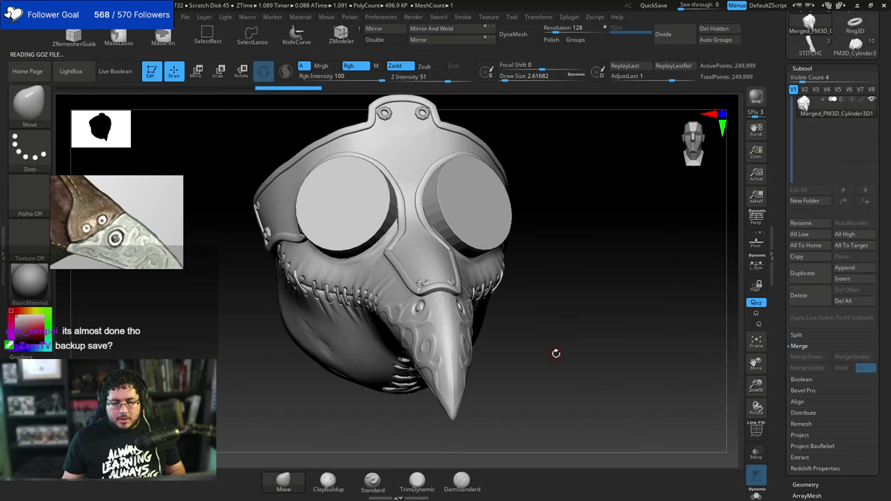
Undo the decimation of the merged mask and delete the merged subtool.
{"action": "mouse_move", "coordinate": [556, 353]}
{"action": "left_mouse_down"}
{"action": "mouse_move", "coordinate": [644, 325]}
{"action": "mouse_move", "coordinate": [640, 304]}
{"action": "mouse_move", "coordinate": [670, 322]}
{"action": "mouse_move", "coordinate": [652, 337]}
{"action": "left_mouse_up"}
{"action": "mouse_move", "coordinate": [547, 415]}
{"action": "left_mouse_down"}
{"action": "mouse_move", "coordinate": [530, 411]}
{"action": "mouse_move", "coordinate": [517, 372]}
{"action": "mouse_move", "coordinate": [590, 312]}
{"action": "mouse_move", "coordinate": [611, 345]}
{"action": "mouse_move", "coordinate": [606, 370]}
{"action": "mouse_move", "coordinate": [616, 369]}
{"action": "mouse_move", "coordinate": [609, 341]}
{"action": "left_mouse_up"}
{"action": "left_click_drag", "start_coordinate": [554, 337], "coordinate": [550, 288]}
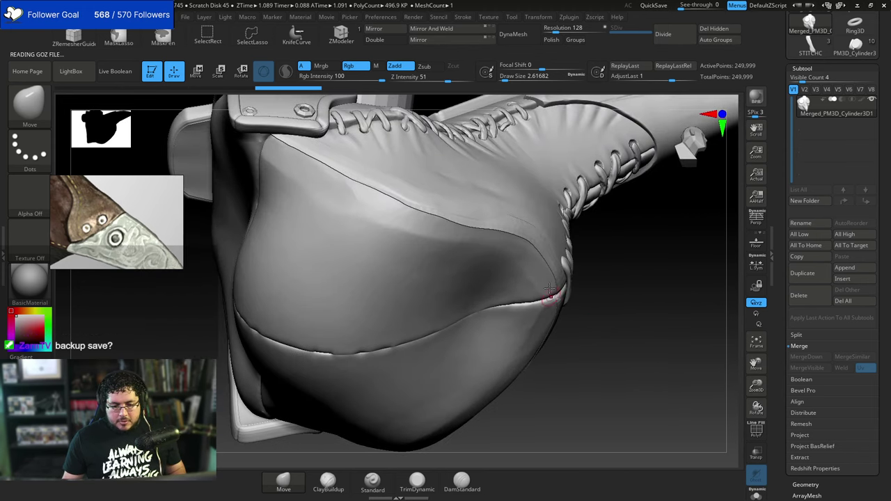
{"action": "left_click_drag", "start_coordinate": [656, 297], "coordinate": [633, 340]}
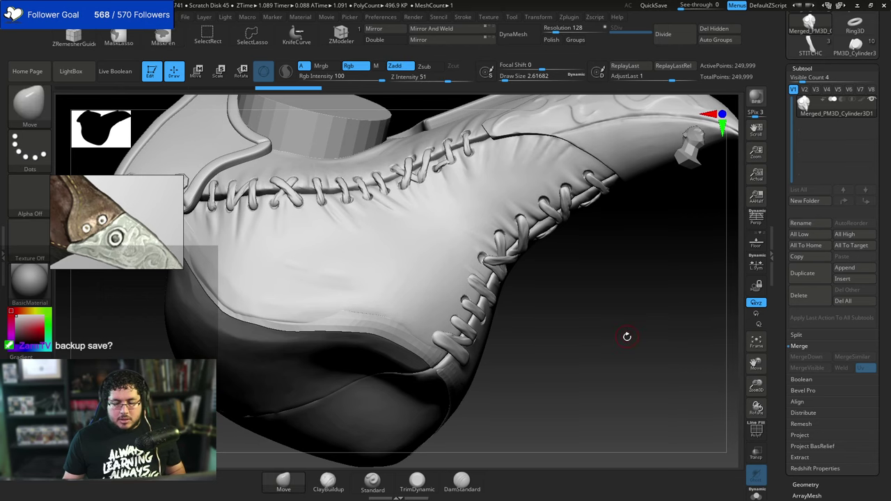
{"action": "left_click_drag", "start_coordinate": [627, 337], "coordinate": [621, 371]}
{"action": "key", "text": "ctrl+z"}
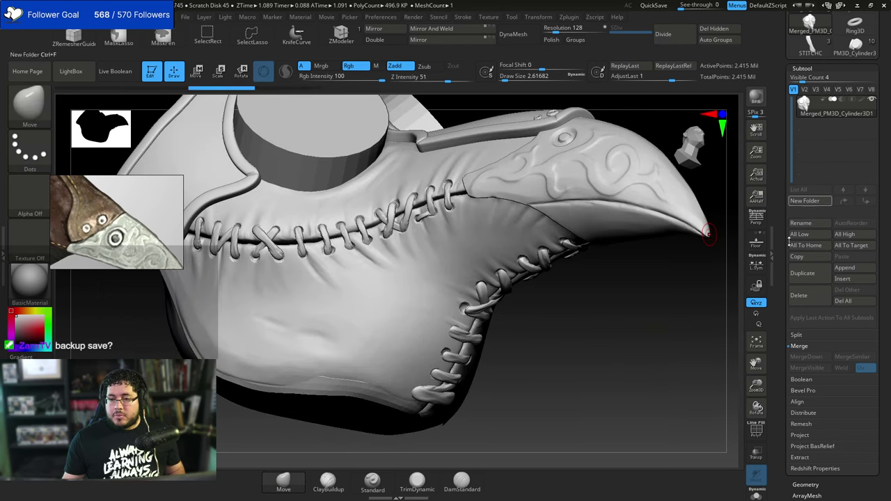
{"action": "left_click", "coordinate": [799, 295]}
{"action": "left_click", "coordinate": [725, 320]}
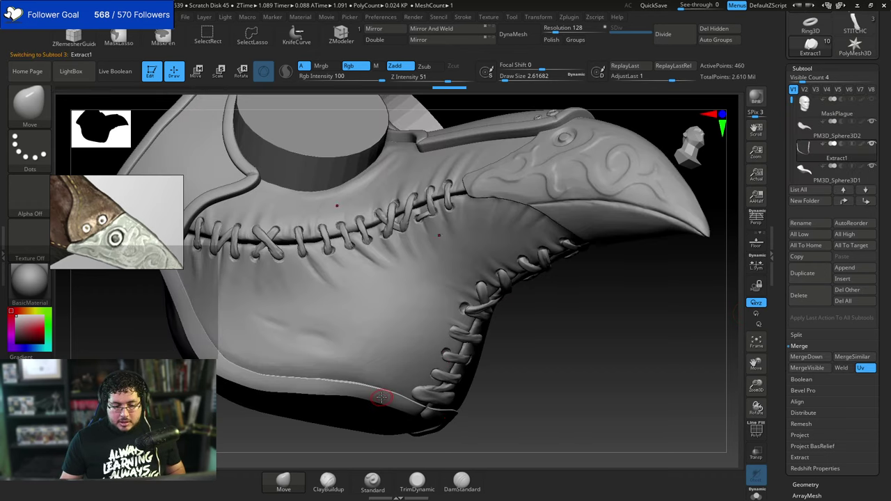
Apply the dynamic subdivision of the Extract1 trim subtool to turn it into real geometry.
{"action": "left_click", "coordinate": [808, 69]}
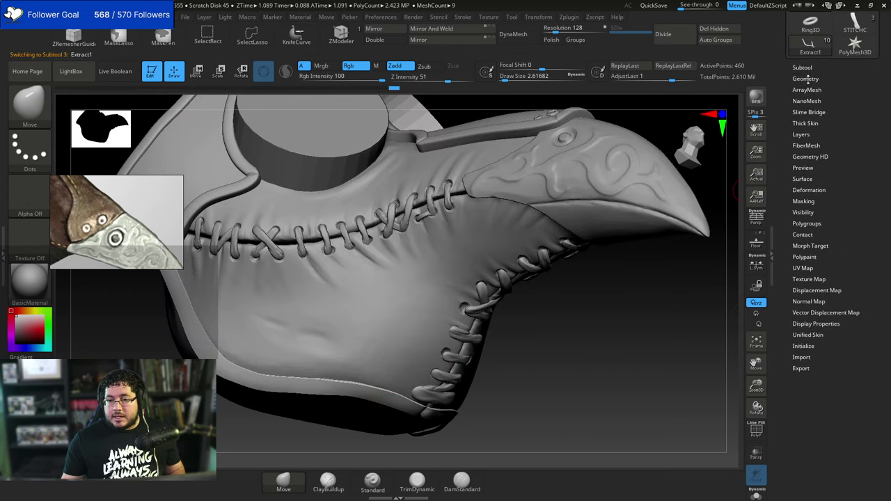
{"action": "left_click", "coordinate": [805, 79]}
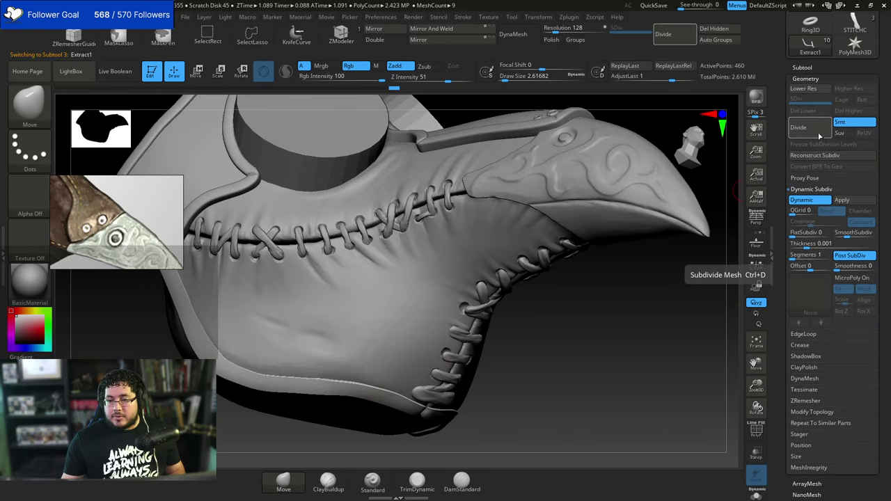
{"action": "left_click", "coordinate": [806, 67]}
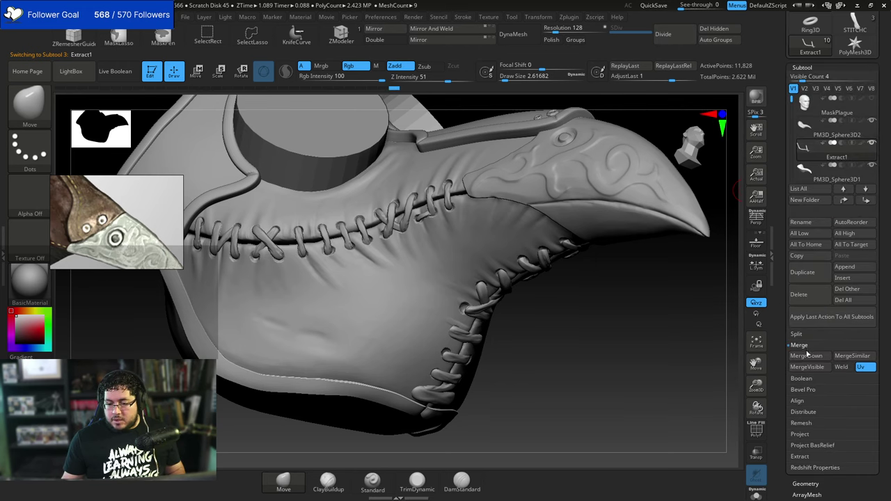
Merge the visible mask subtools, including the subdivided trim, into one new tool.
{"action": "left_click", "coordinate": [806, 367]}
{"action": "left_click", "coordinate": [813, 48]}
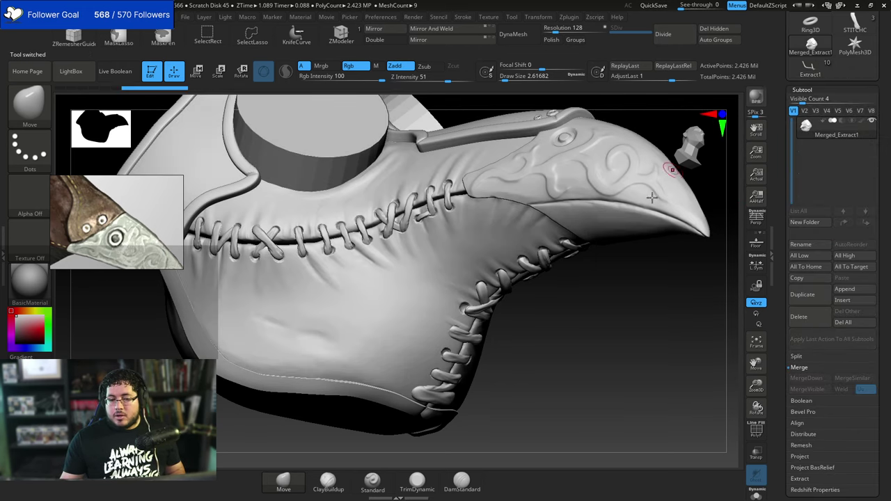
{"action": "left_click_drag", "start_coordinate": [552, 372], "coordinate": [571, 323]}
{"action": "left_click_drag", "start_coordinate": [580, 139], "coordinate": [576, 272], "text": "alt"}
{"action": "left_click_drag", "start_coordinate": [578, 170], "coordinate": [634, 190], "text": "alt"}
Pre-process the new merged mask and decimate it with Decimation Master's 250 k preset.
{"action": "left_click", "coordinate": [568, 18]}
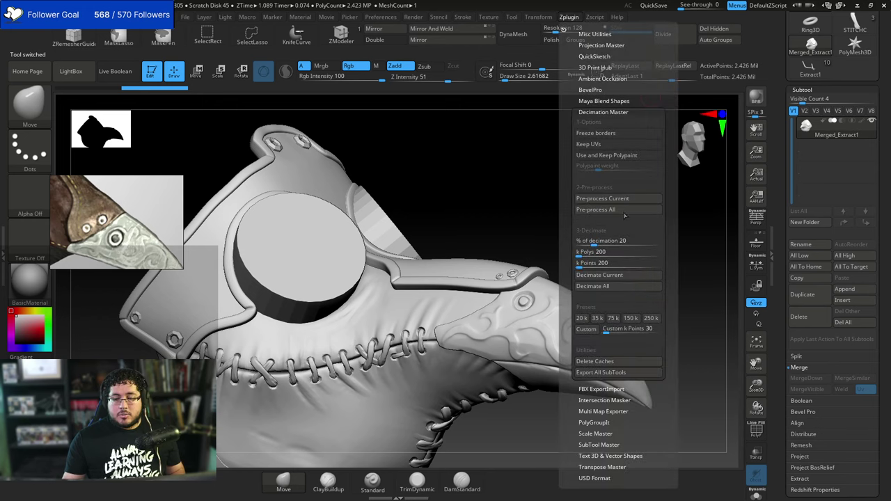
{"action": "left_click", "coordinate": [651, 320]}
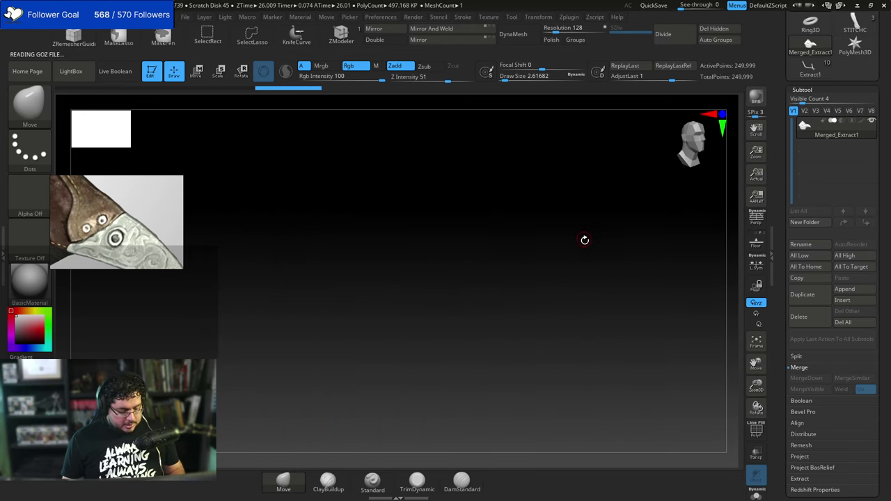
{"action": "mouse_move", "coordinate": [622, 240]}
{"action": "left_mouse_down"}
{"action": "mouse_move", "coordinate": [628, 247]}
{"action": "mouse_move", "coordinate": [632, 225]}
{"action": "mouse_move", "coordinate": [644, 246]}
{"action": "mouse_move", "coordinate": [608, 250]}
{"action": "mouse_move", "coordinate": [630, 248]}
{"action": "left_mouse_up"}
Start exporting the decimated mask and choose the Manneuqin folder on the Desktop as its destination.
{"action": "left_click_drag", "start_coordinate": [882, 110], "coordinate": [741, 313]}
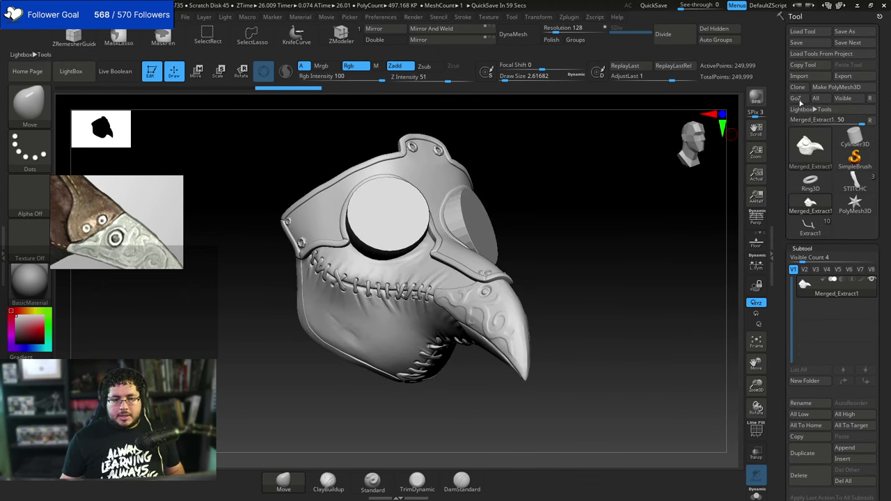
{"action": "left_click", "coordinate": [852, 78]}
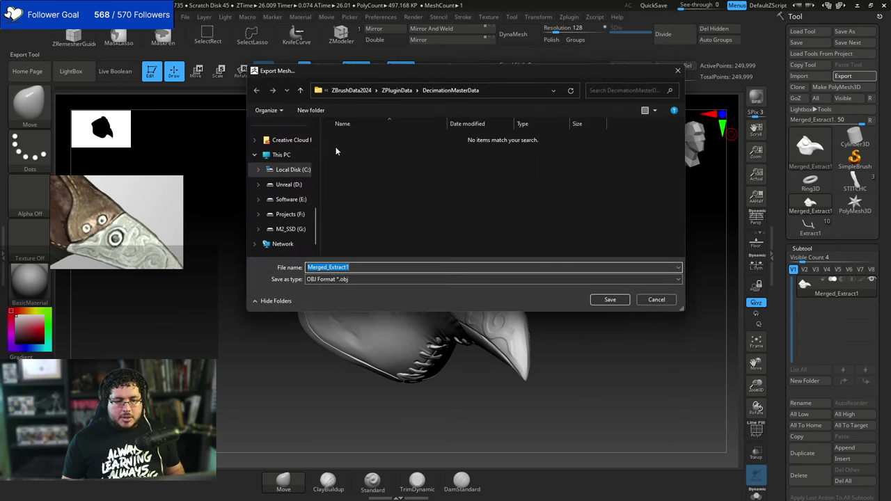
{"action": "left_click_drag", "start_coordinate": [316, 208], "coordinate": [317, 170]}
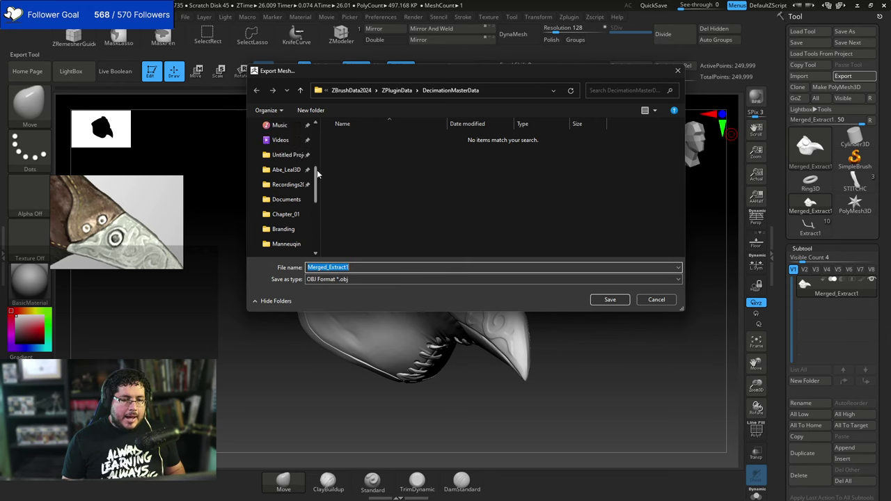
{"action": "left_click", "coordinate": [287, 174]}
{"action": "scroll", "coordinate": [288, 181], "scroll_direction": "up", "scroll_amount": 3}
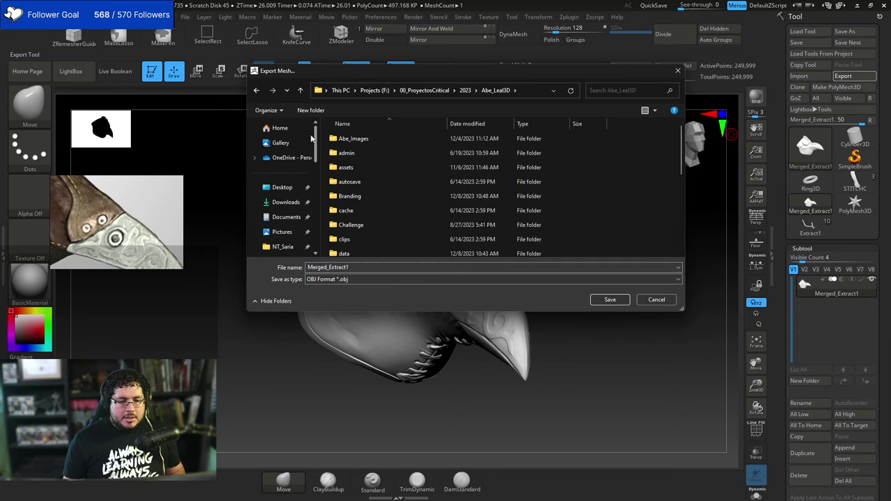
{"action": "left_click", "coordinate": [282, 187]}
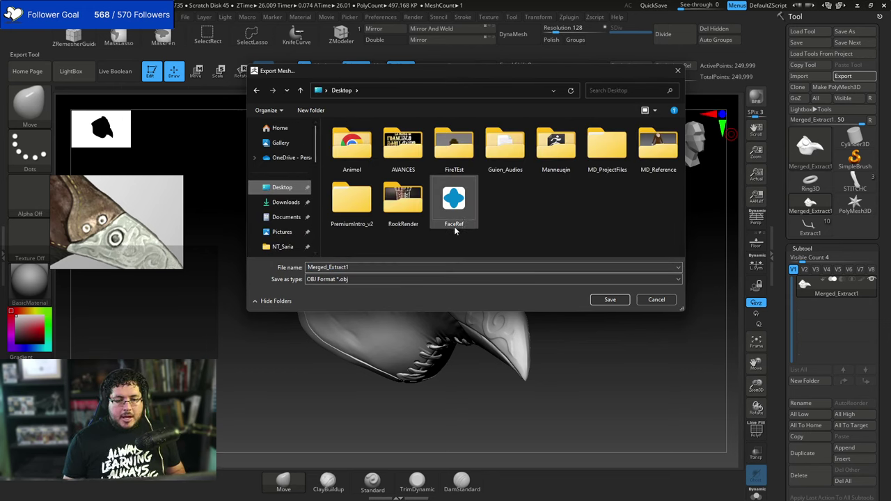
{"action": "left_click", "coordinate": [410, 218]}
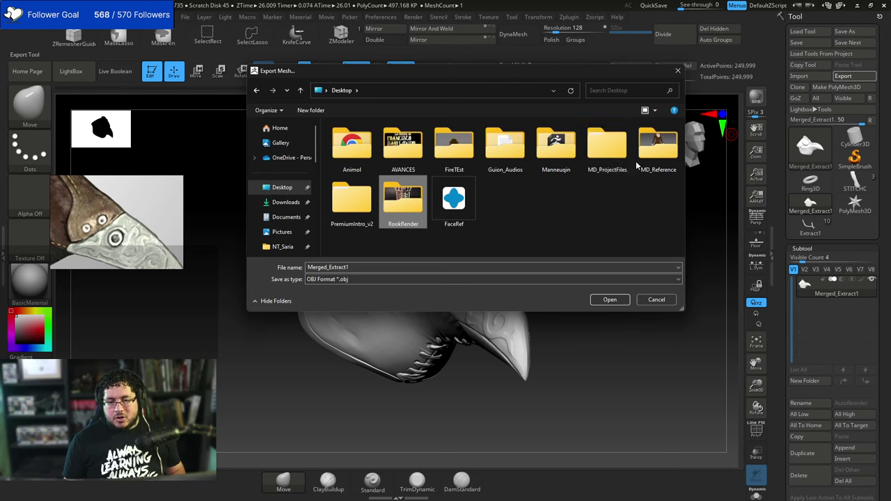
{"action": "double_click", "coordinate": [547, 157]}
Export the decimated mask to the Manneuqin folder as an FBX file named MaskDecimated, accepting the current FBX export options.
{"action": "left_click", "coordinate": [438, 267]}
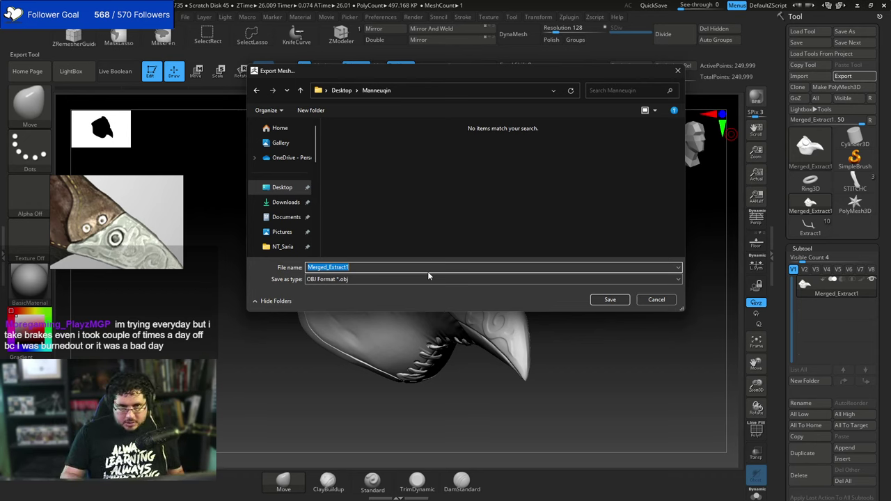
{"action": "key", "text": "BackSpace"}
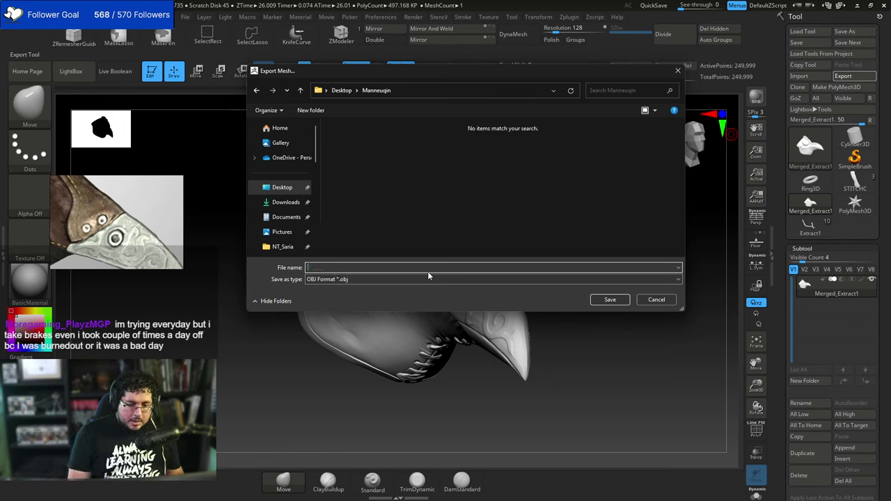
{"action": "left_click", "coordinate": [399, 282]}
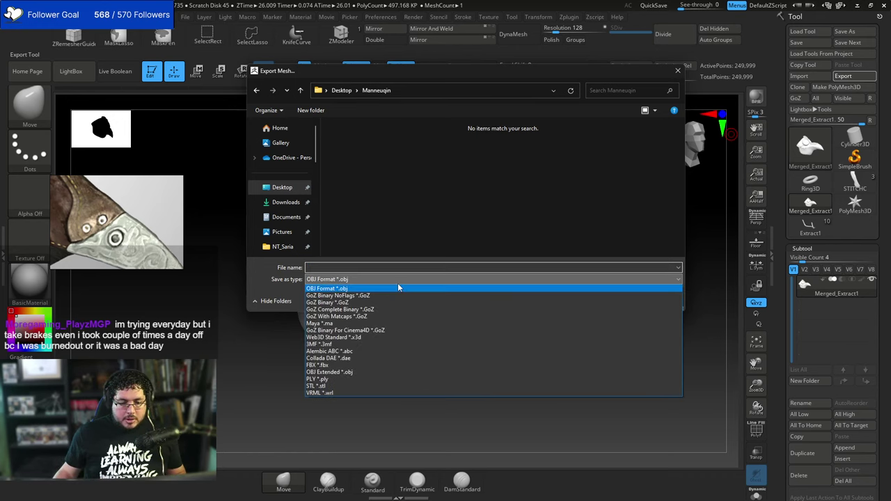
{"action": "left_click", "coordinate": [334, 365]}
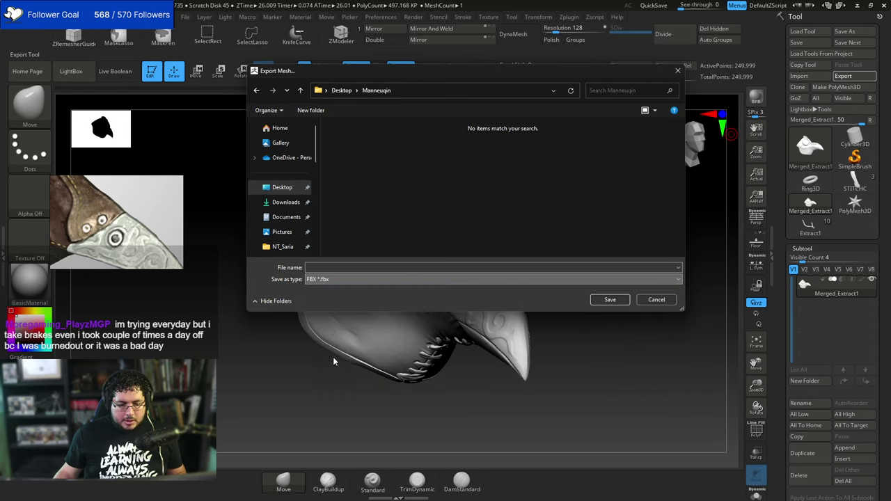
{"action": "left_click", "coordinate": [333, 266]}
{"action": "type", "text": "MaskDecimate"}
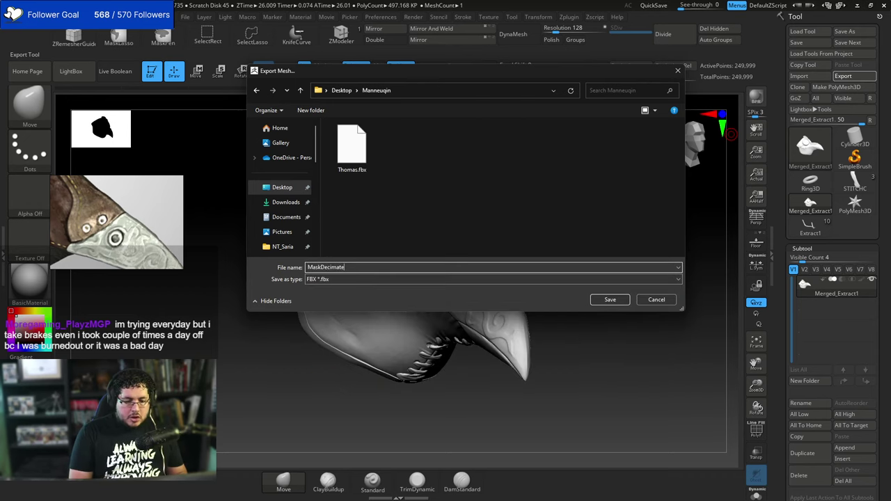
{"action": "key", "text": "Return"}
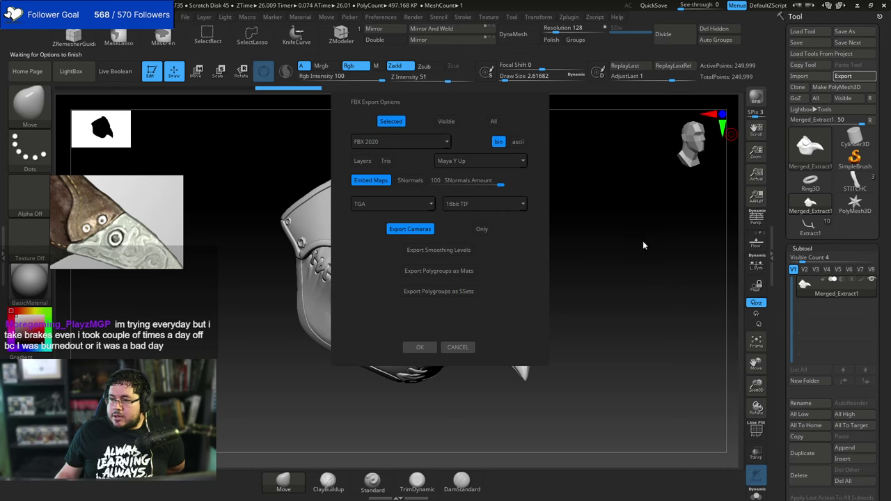
{"action": "left_click", "coordinate": [416, 348]}
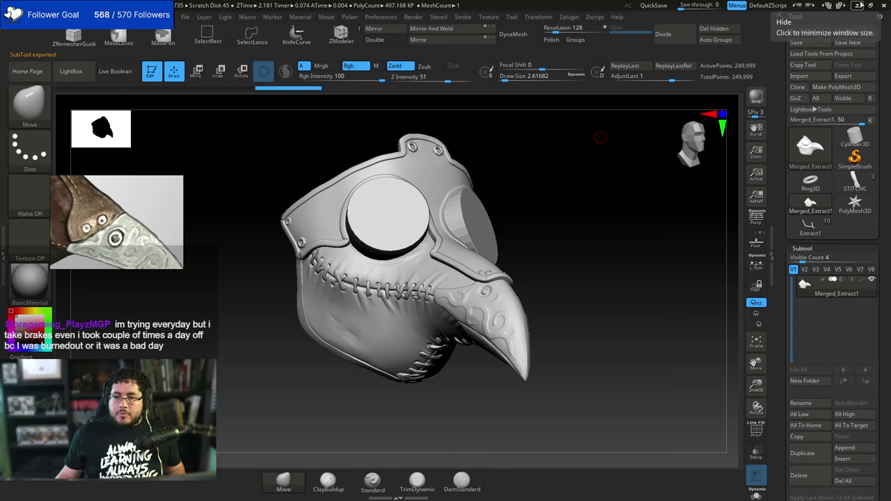
Minimize ZBrush, launch Blender 4.0, and dismiss its splash screen.
{"action": "left_click", "coordinate": [856, 6]}
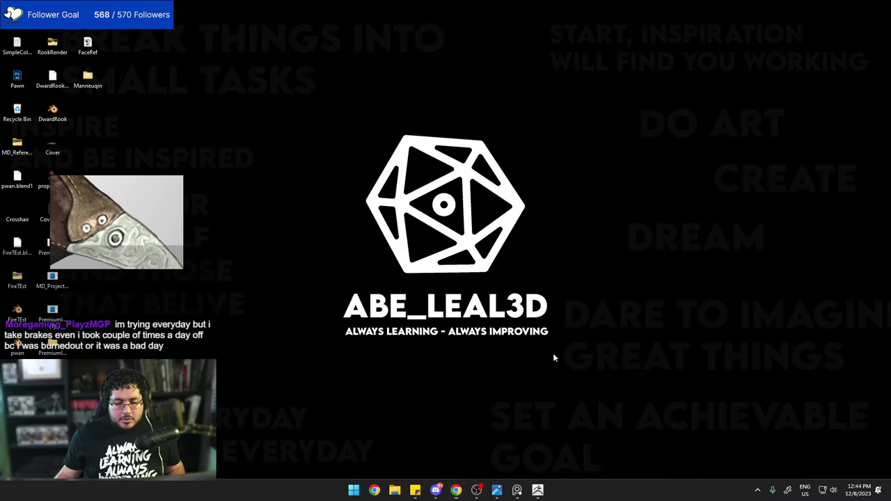
{"action": "key", "text": "super"}
{"action": "type", "text": "blender 4.0"}
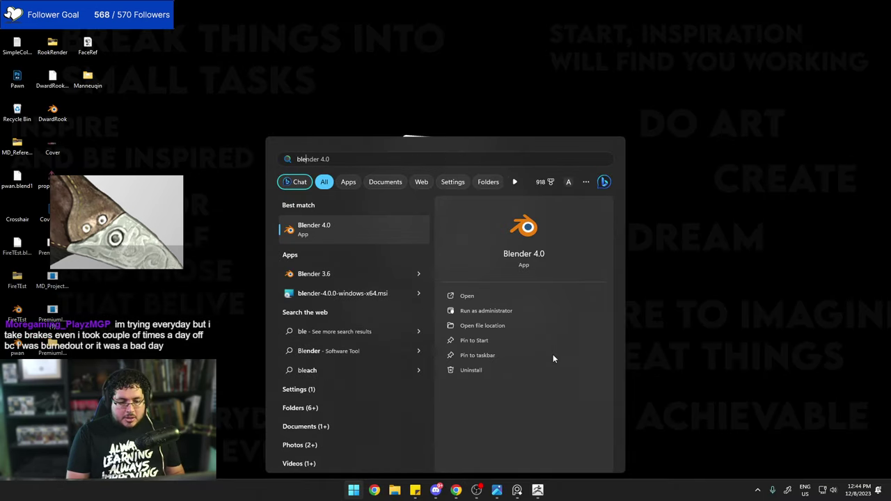
{"action": "key", "text": "Return"}
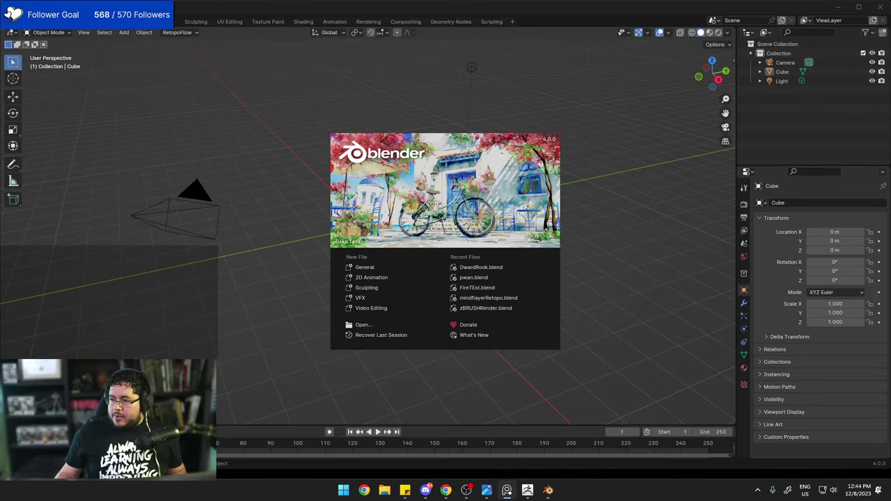
{"action": "left_click", "coordinate": [608, 254]}
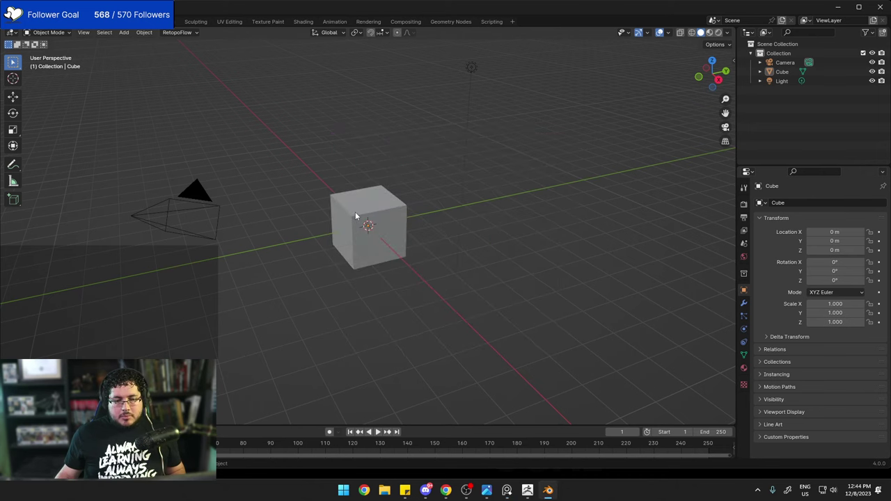
Delete the default cube from the new scene.
{"action": "left_click", "coordinate": [355, 211]}
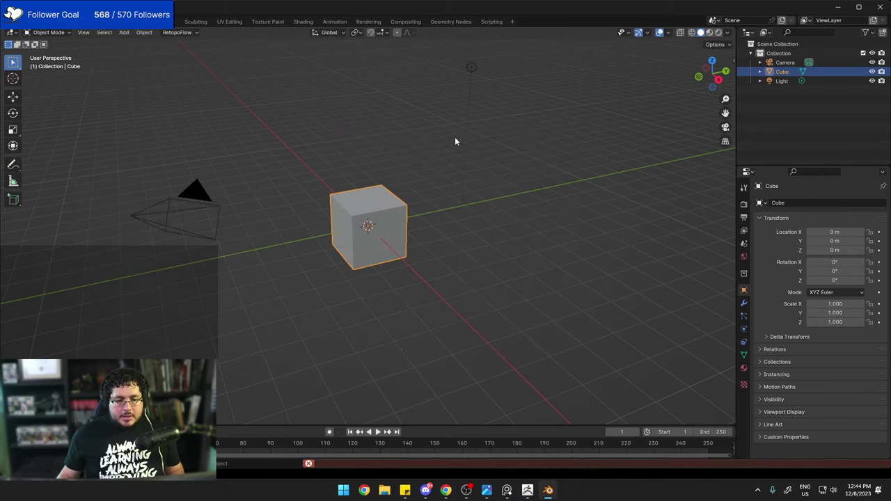
{"action": "left_click", "coordinate": [455, 136]}
{"action": "left_click", "coordinate": [369, 220]}
{"action": "key", "text": "Delete"}
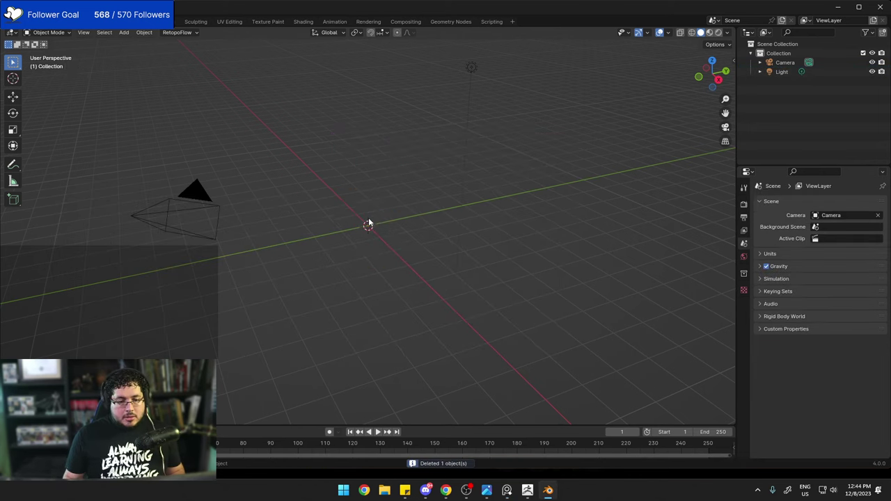
Import MaskDecimated.fbx from the Manneuqin folder on the Desktop.
{"action": "left_click", "coordinate": [23, 21]}
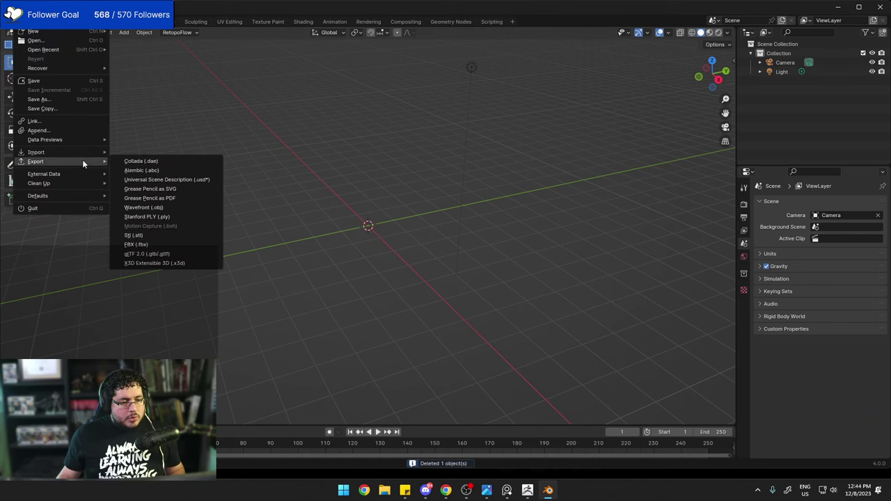
{"action": "mouse_move", "coordinate": [91, 153]}
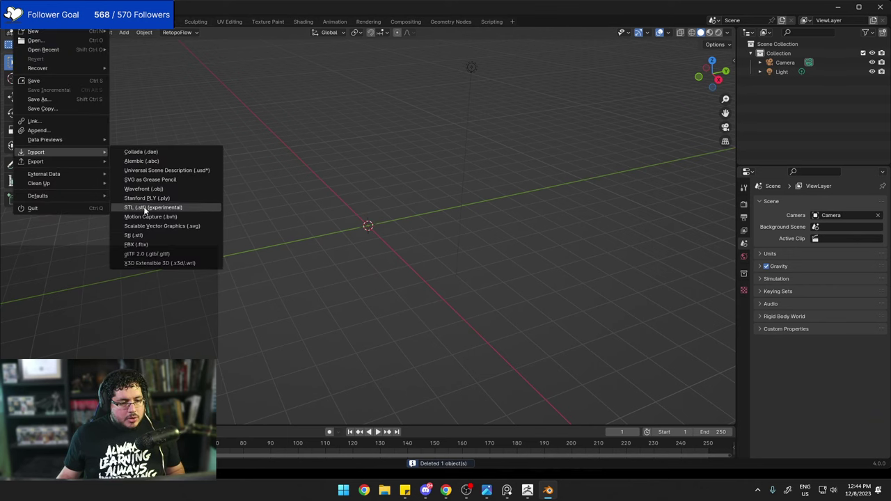
{"action": "left_click", "coordinate": [142, 244]}
{"action": "left_click", "coordinate": [55, 89]}
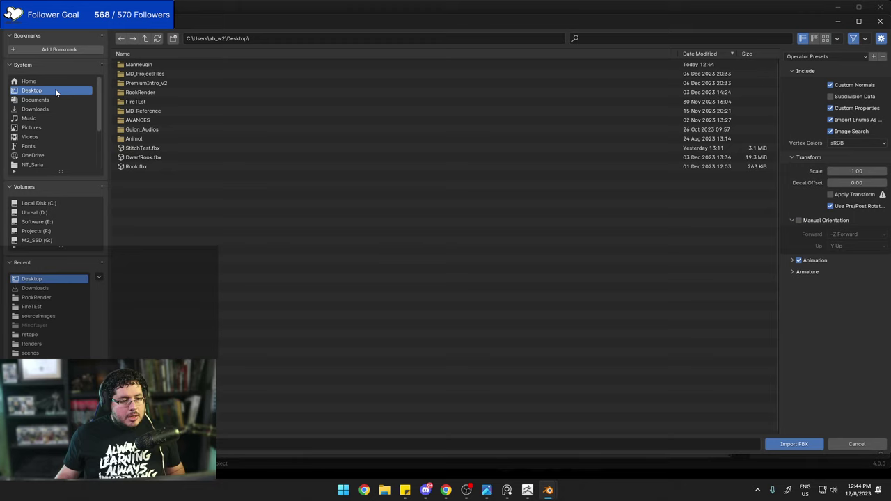
{"action": "double_click", "coordinate": [144, 73]}
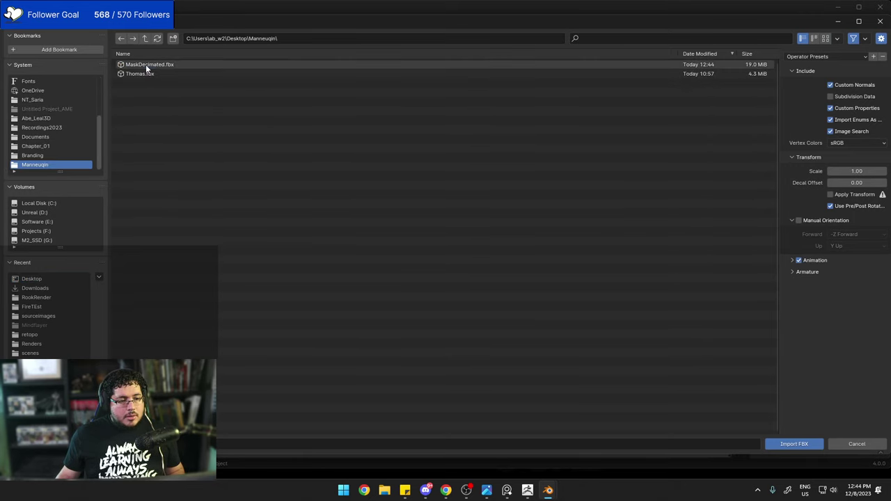
{"action": "double_click", "coordinate": [145, 64]}
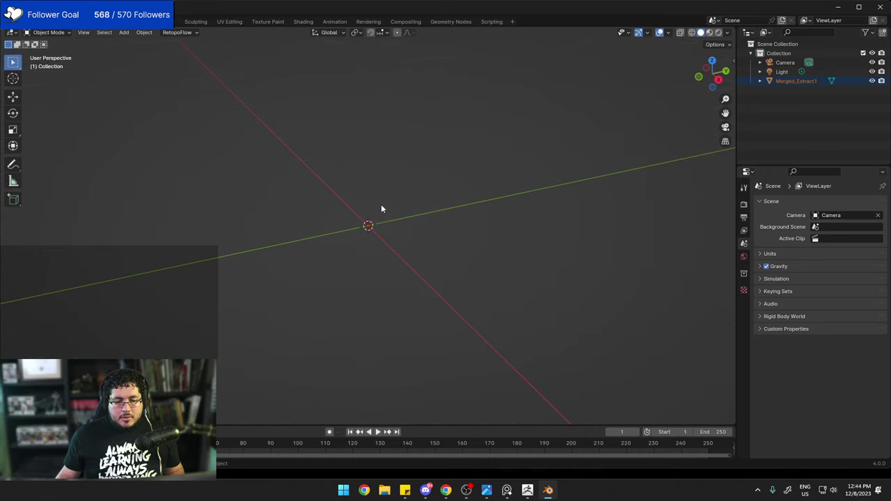
Try to enlarge the imported mask mesh freehand to a uniform scale of about 1.947.
{"action": "key", "text": "KP_Decimal"}
{"action": "scroll", "coordinate": [387, 192], "scroll_direction": "up", "scroll_amount": 1}
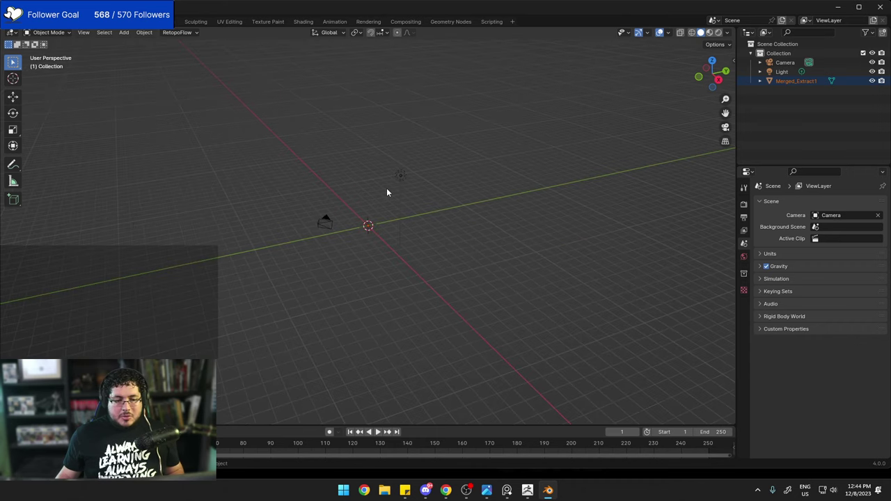
{"action": "key", "text": "s"}
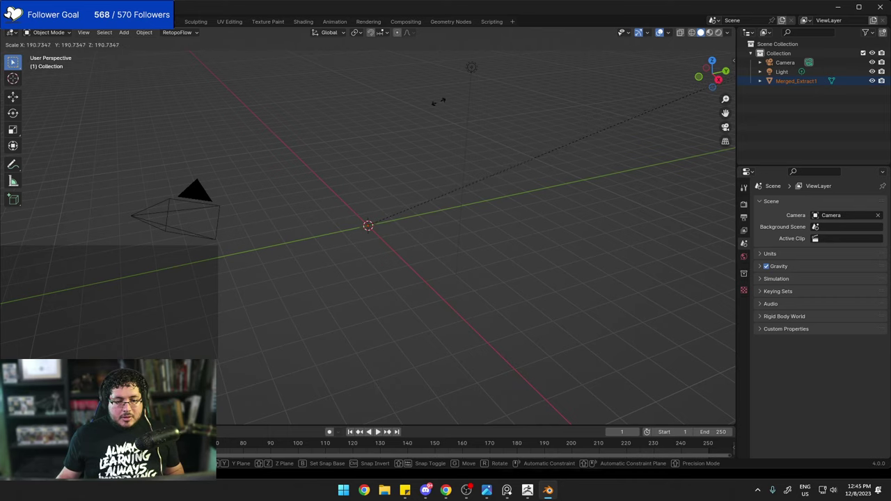
{"action": "left_click", "coordinate": [549, 79]}
{"action": "scroll", "coordinate": [355, 199], "scroll_direction": "up", "scroll_amount": 4}
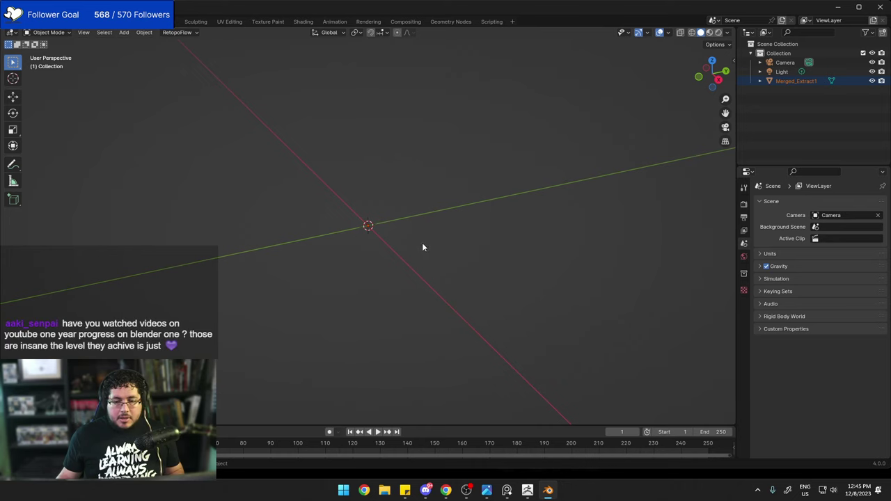
{"action": "left_click", "coordinate": [460, 263]}
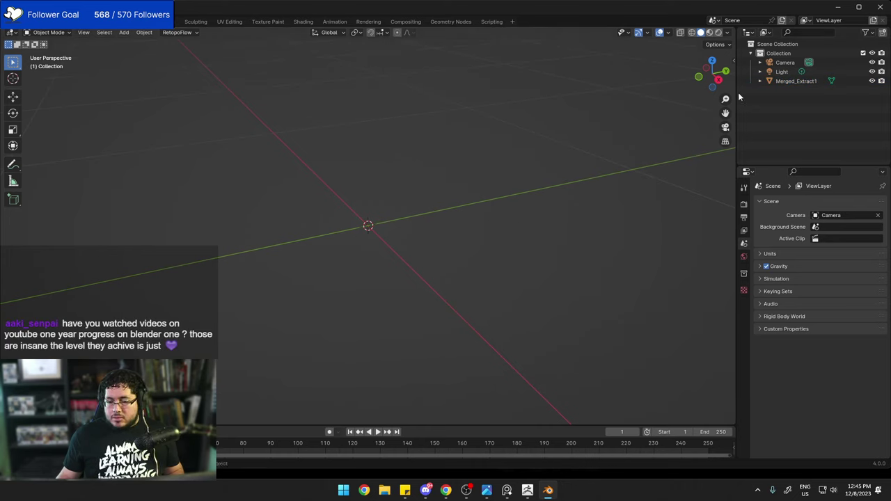
Set the scale of the Merged_Extract1 mesh to 100 on all three axes.
{"action": "left_click", "coordinate": [786, 81]}
{"action": "left_click", "coordinate": [835, 304]}
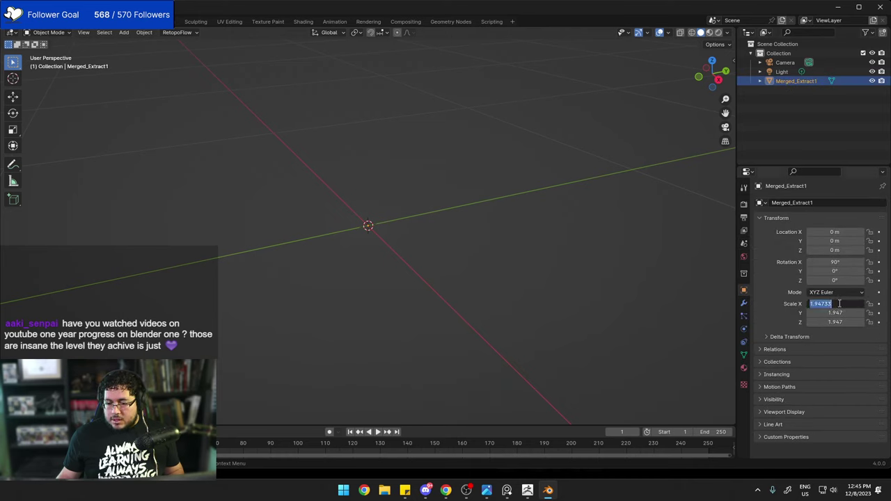
{"action": "left_click", "coordinate": [840, 322]}
{"action": "left_click", "coordinate": [840, 322]}
{"action": "left_click", "coordinate": [840, 304]}
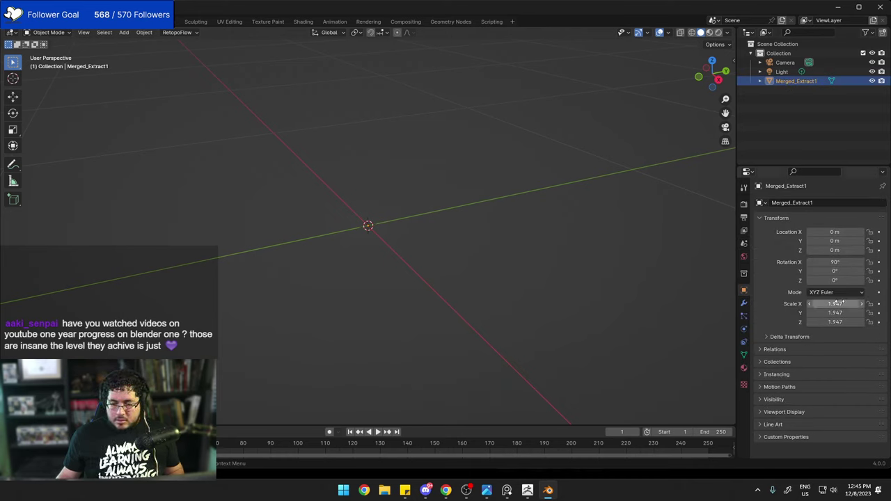
{"action": "left_click_drag", "start_coordinate": [840, 303], "coordinate": [840, 322]}
{"action": "type", "text": "100"}
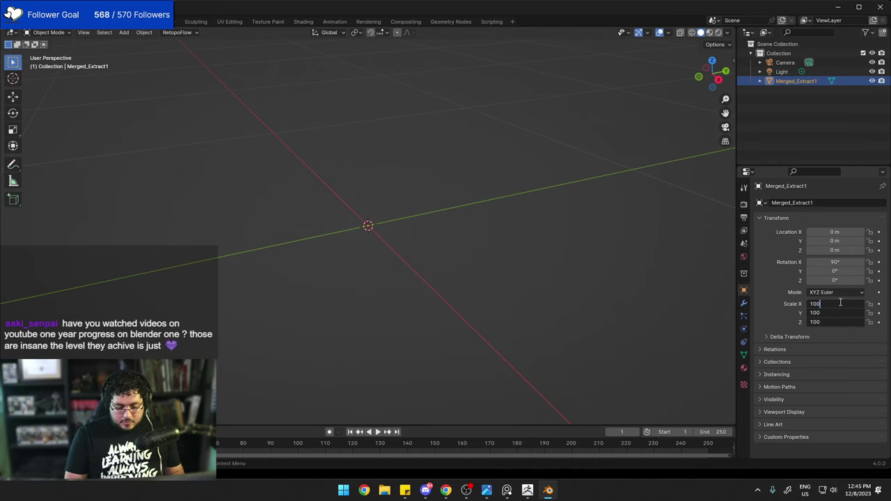
{"action": "key", "text": "Return"}
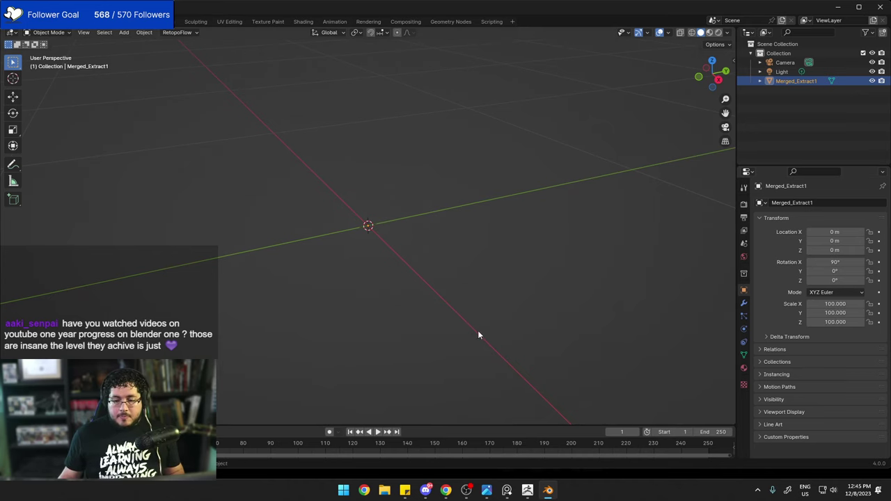
Set the scale of the Merged_Extract1 mesh to 1000 on all three axes and look for it around the origin.
{"action": "scroll", "coordinate": [400, 231], "scroll_direction": "down", "scroll_amount": 5}
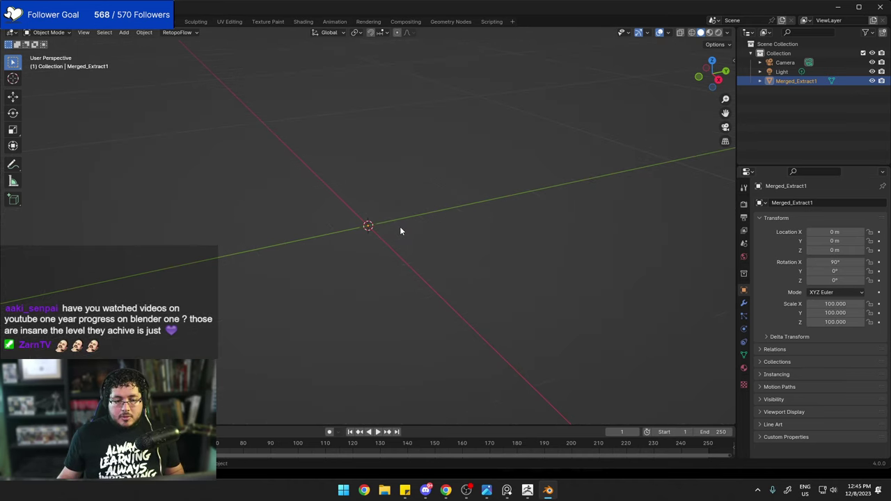
{"action": "left_click", "coordinate": [407, 229]}
{"action": "left_click_drag", "start_coordinate": [826, 303], "coordinate": [827, 323]}
{"action": "type", "text": "10"}
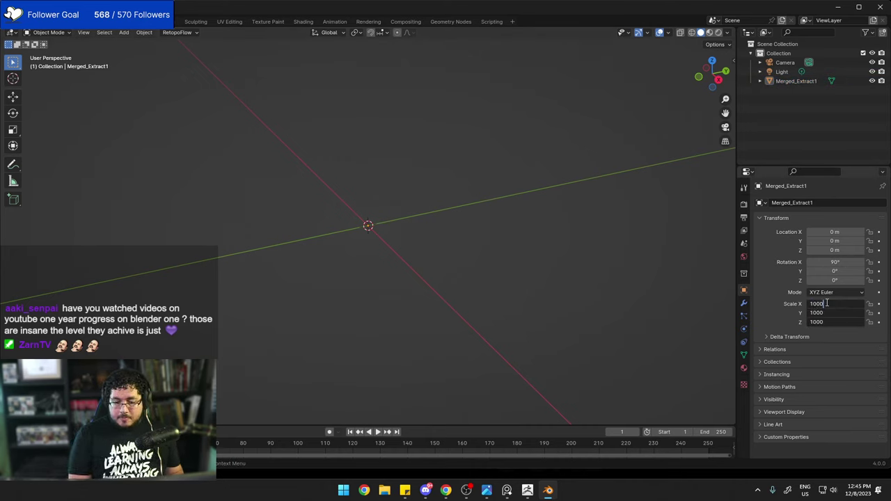
{"action": "key", "text": "Return"}
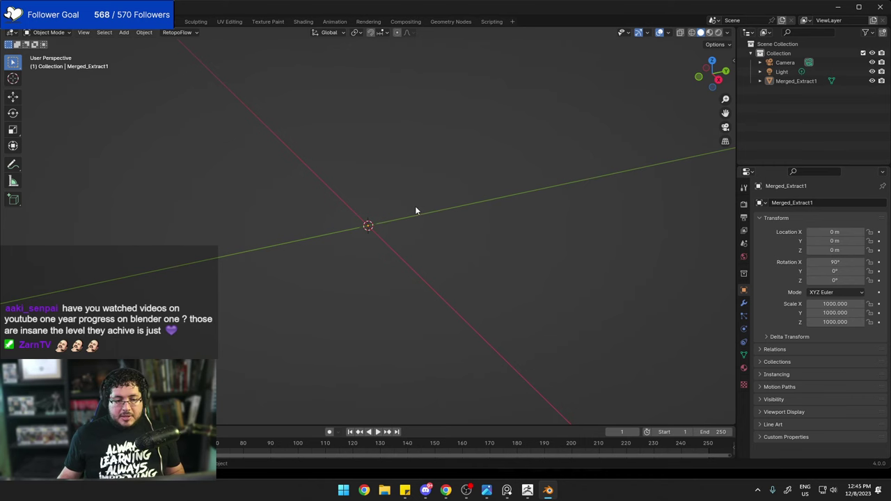
{"action": "scroll", "coordinate": [416, 235], "scroll_direction": "down", "scroll_amount": 5}
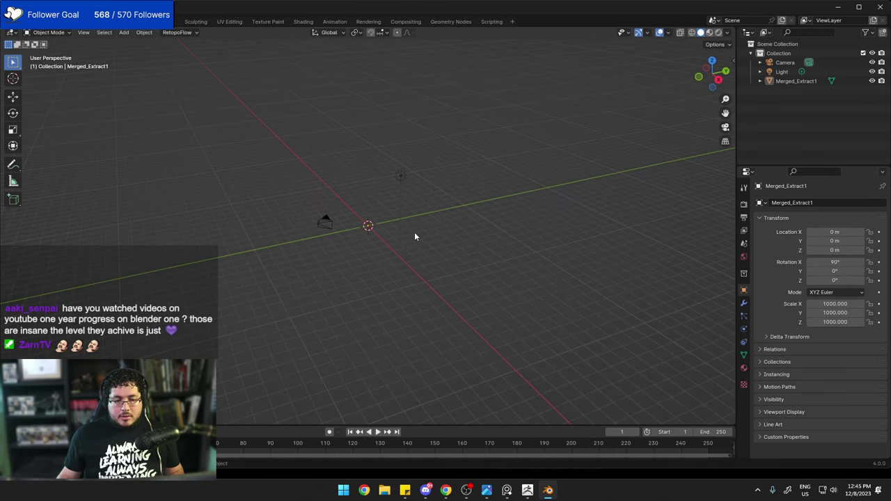
{"action": "scroll", "coordinate": [374, 277], "scroll_direction": "down", "scroll_amount": 8}
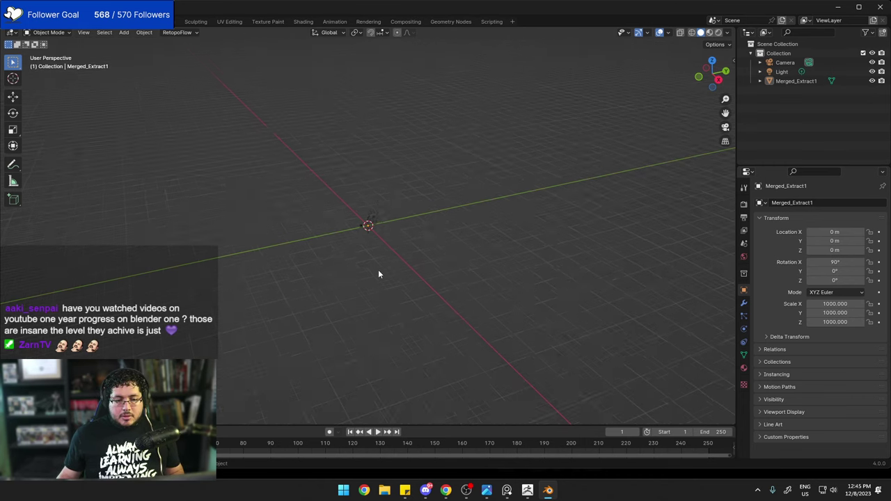
{"action": "scroll", "coordinate": [381, 263], "scroll_direction": "up", "scroll_amount": 7}
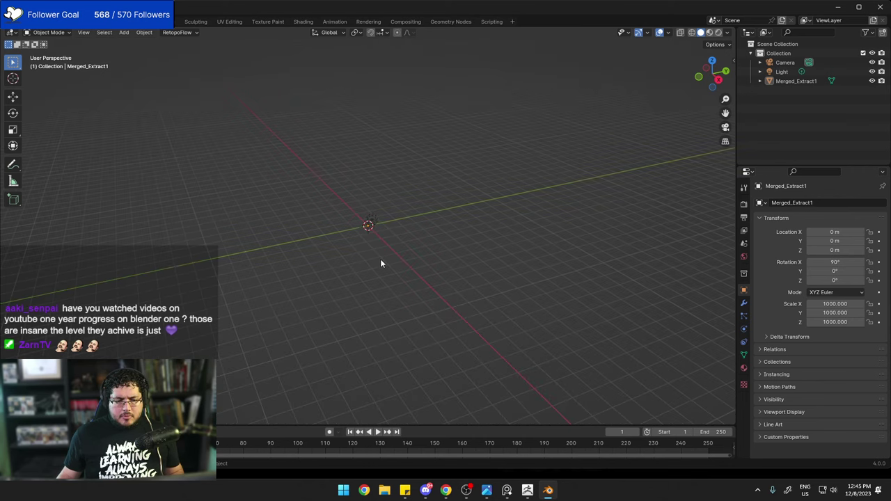
{"action": "scroll", "coordinate": [396, 256], "scroll_direction": "up", "scroll_amount": 8}
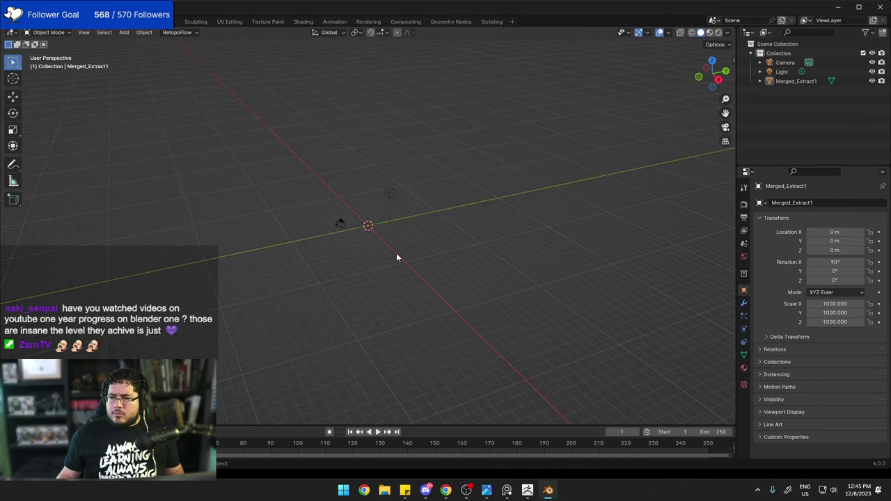
Delete the imported Merged_Extract1 mesh and switch back to ZBrush.
{"action": "left_click", "coordinate": [796, 81]}
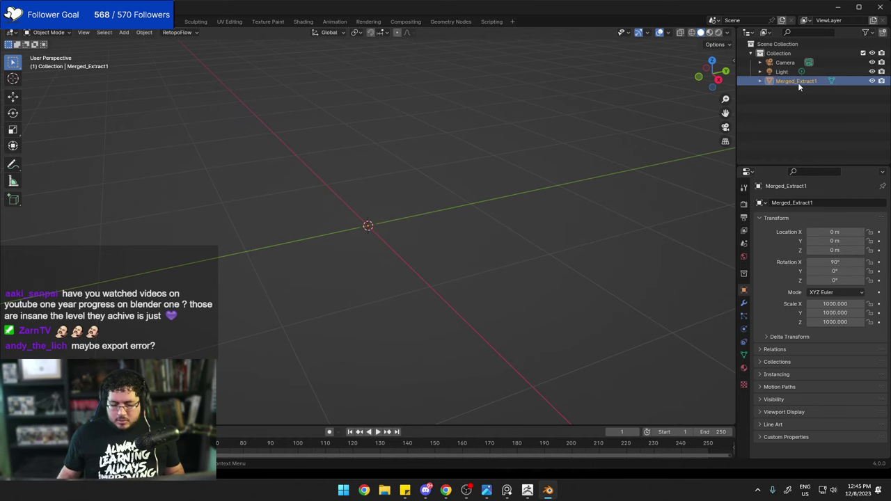
{"action": "key", "text": "Delete"}
{"action": "key", "text": "alt+Tab"}
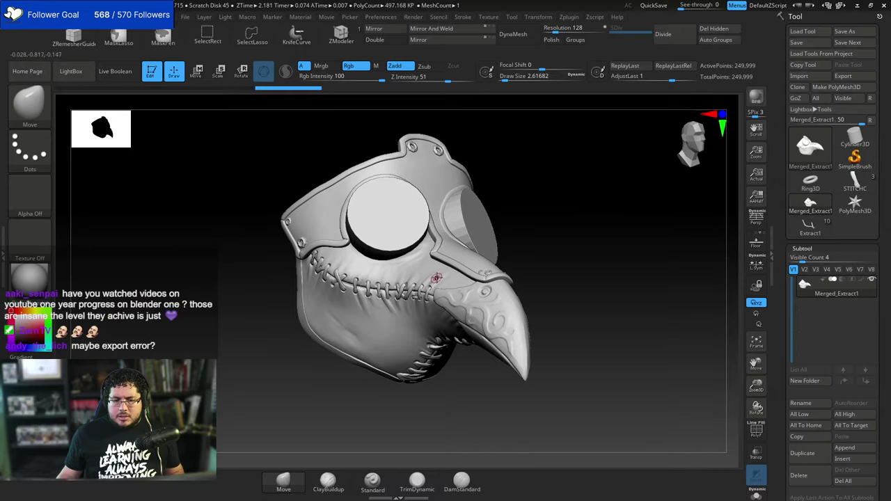
Set the scene scale of the mask subtool with Scale Master, choosing the 17.526 x 21.318 x 26.298 cm size.
{"action": "left_click_drag", "start_coordinate": [543, 279], "coordinate": [571, 209]}
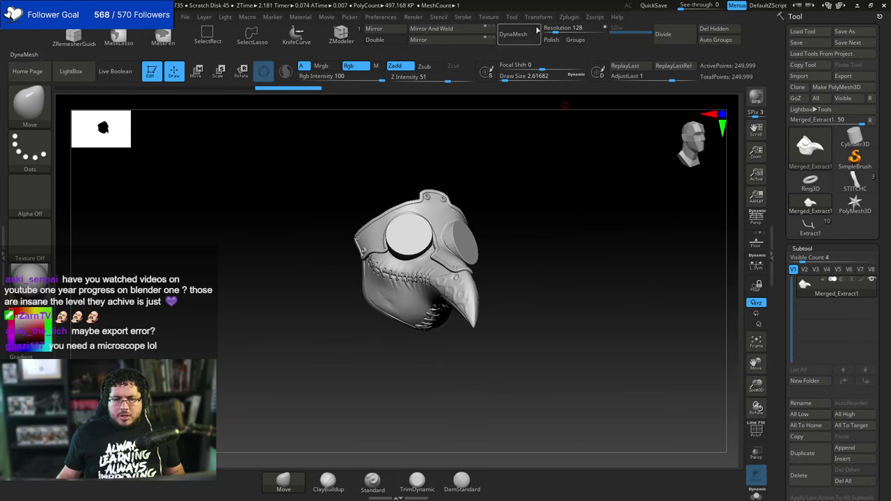
{"action": "left_click", "coordinate": [569, 17]}
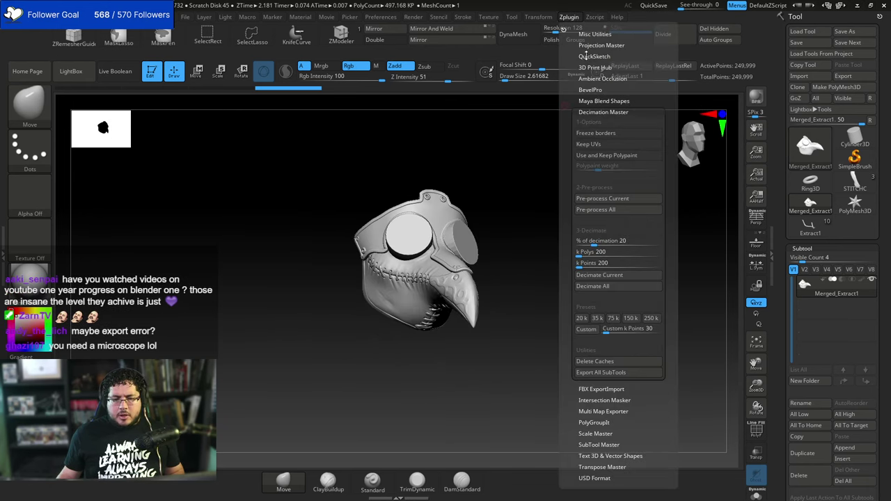
{"action": "left_click", "coordinate": [618, 113]}
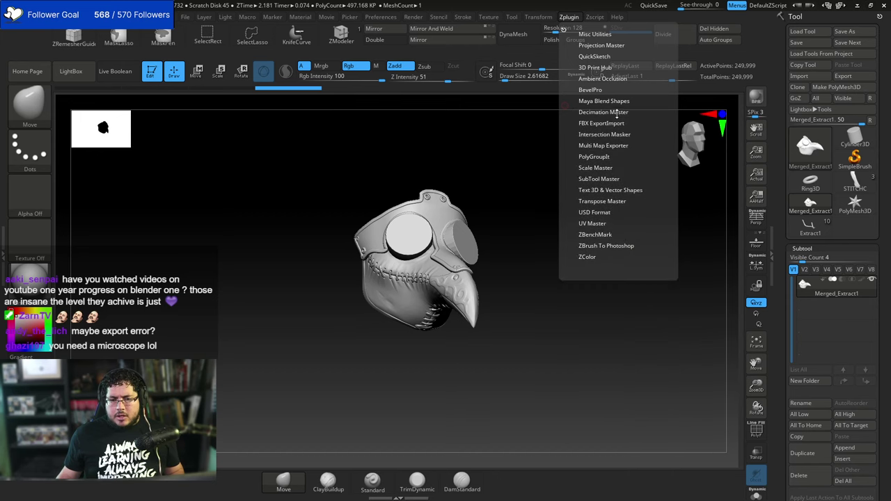
{"action": "left_click", "coordinate": [630, 167]}
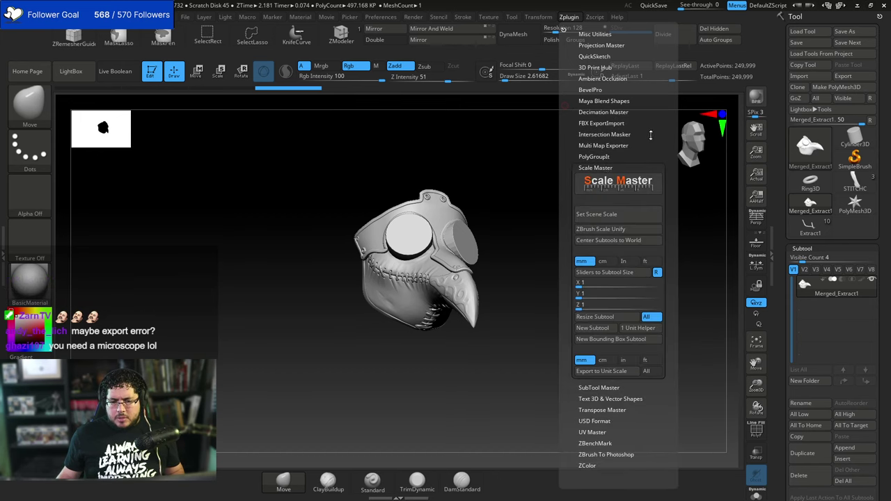
{"action": "left_click_drag", "start_coordinate": [651, 135], "coordinate": [642, 106]}
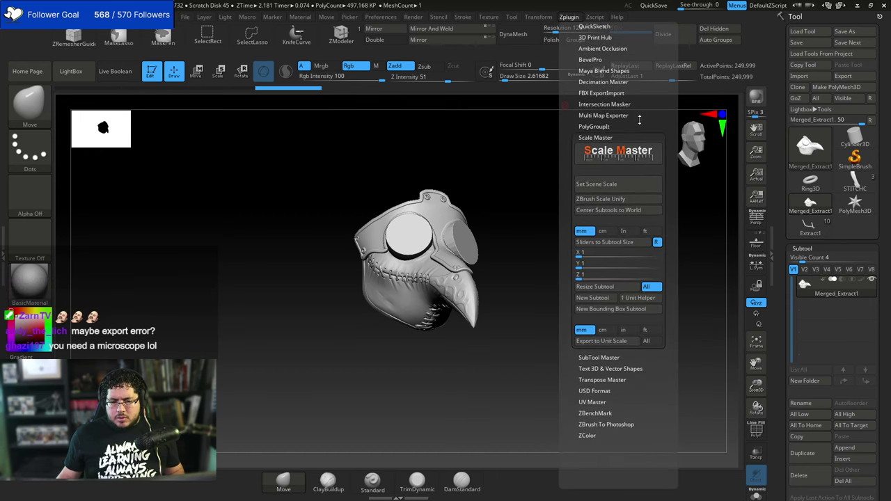
{"action": "left_click", "coordinate": [611, 185]}
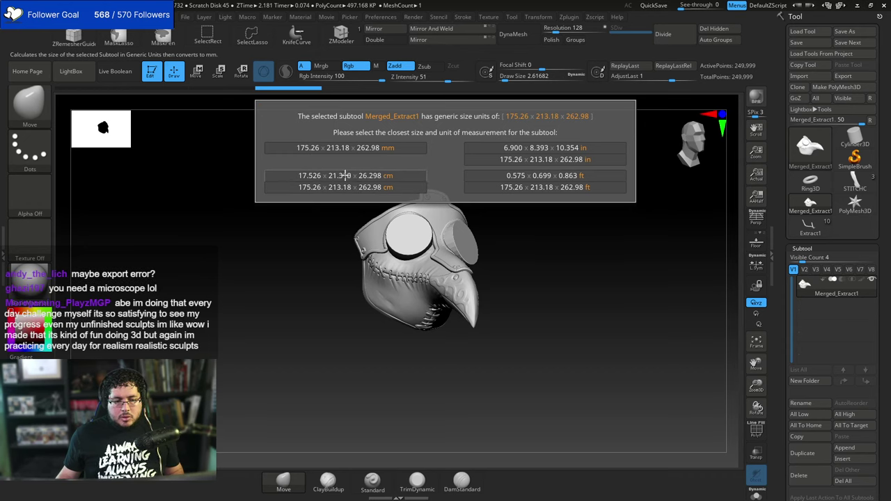
{"action": "left_click", "coordinate": [343, 175]}
Export the rescaled mask as FBX into the Desktop Manneuqin folder, overwriting MaskDecimated.fbx and keeping the default FBX options.
{"action": "left_click_drag", "start_coordinate": [507, 179], "coordinate": [534, 184]}
{"action": "left_click", "coordinate": [860, 77]}
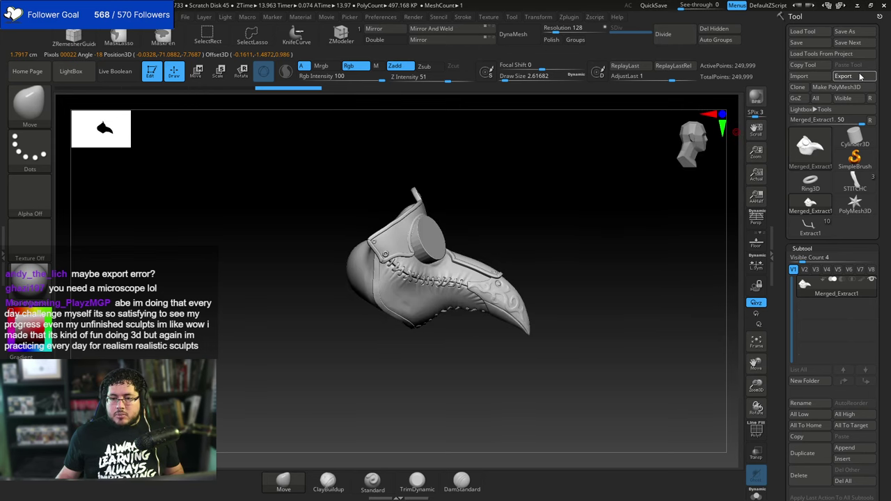
{"action": "left_click", "coordinate": [842, 76]}
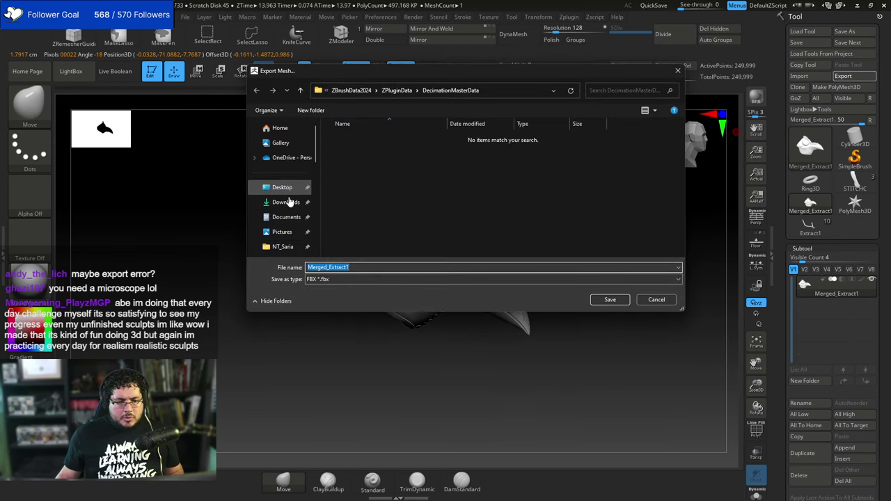
{"action": "left_click", "coordinate": [282, 187]}
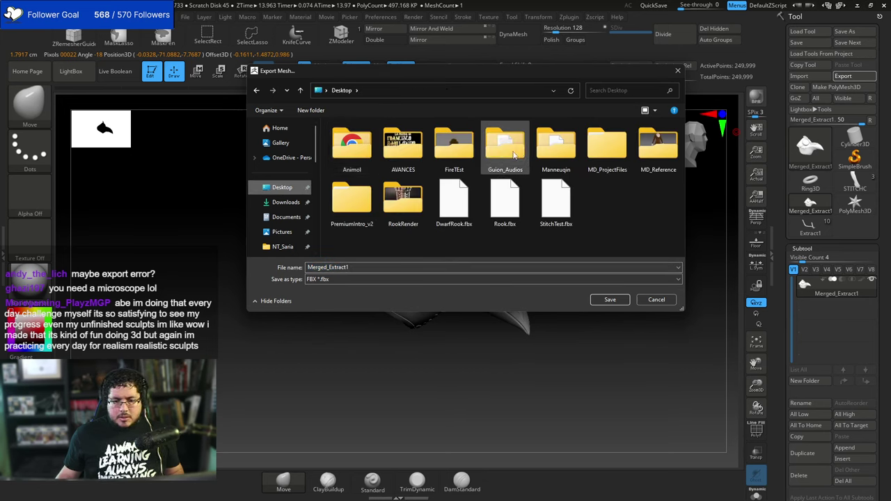
{"action": "double_click", "coordinate": [556, 147]}
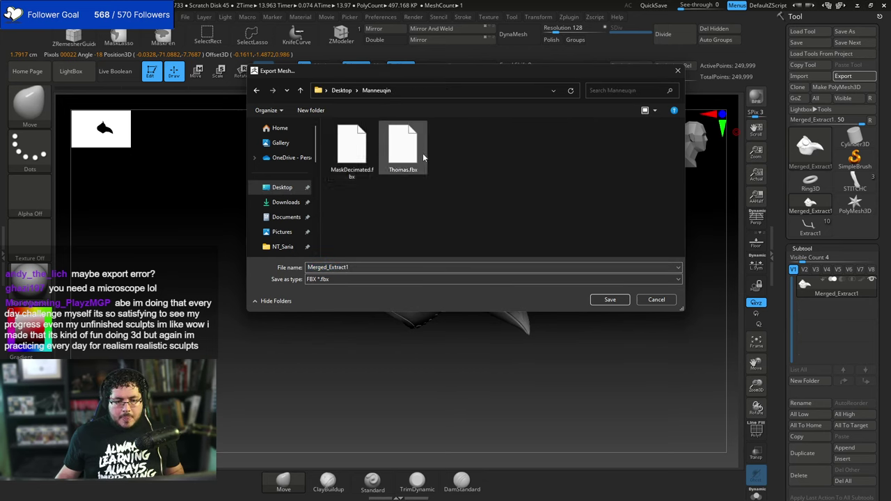
{"action": "left_click", "coordinate": [352, 150]}
{"action": "left_click", "coordinate": [610, 299]}
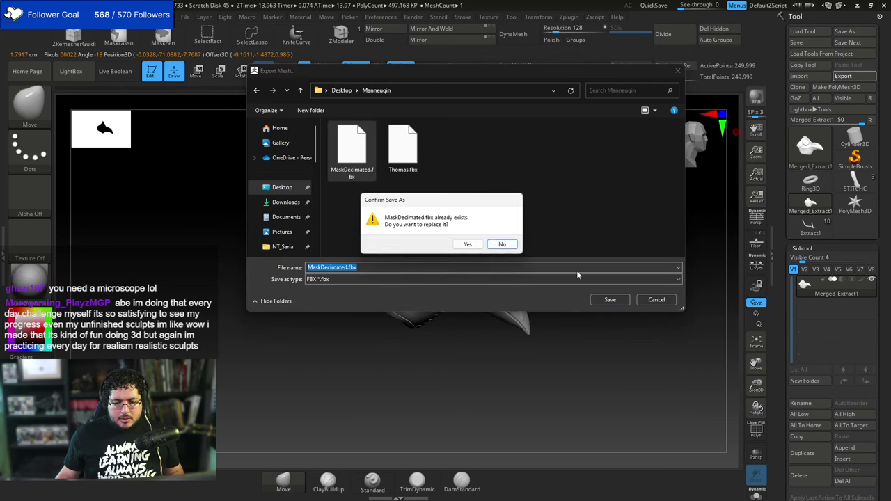
{"action": "left_click", "coordinate": [468, 245]}
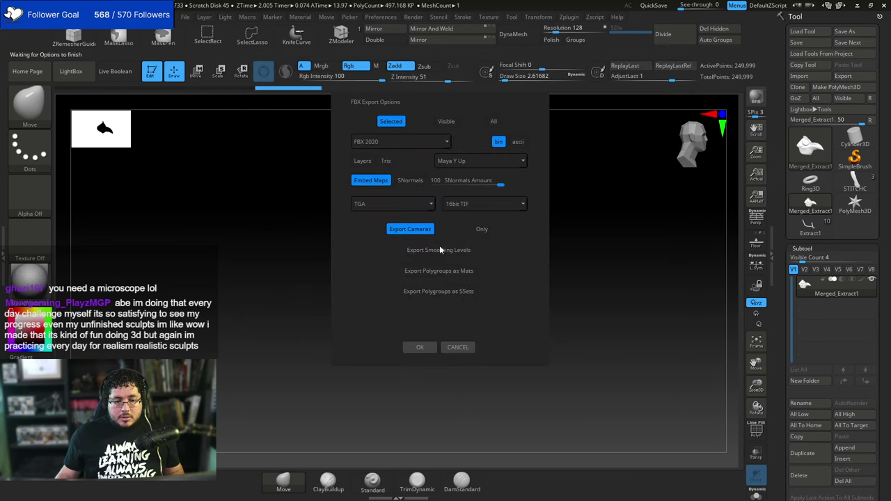
{"action": "left_click", "coordinate": [419, 347]}
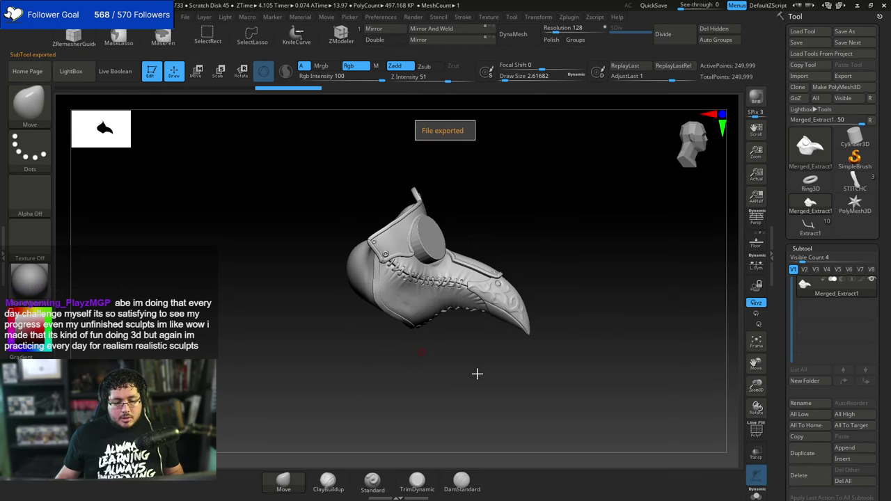
Switch to Blender and import the re-exported mask FBX from the Manneuqin folder.
{"action": "key", "text": "alt+Tab"}
{"action": "left_click", "coordinate": [21, 22]}
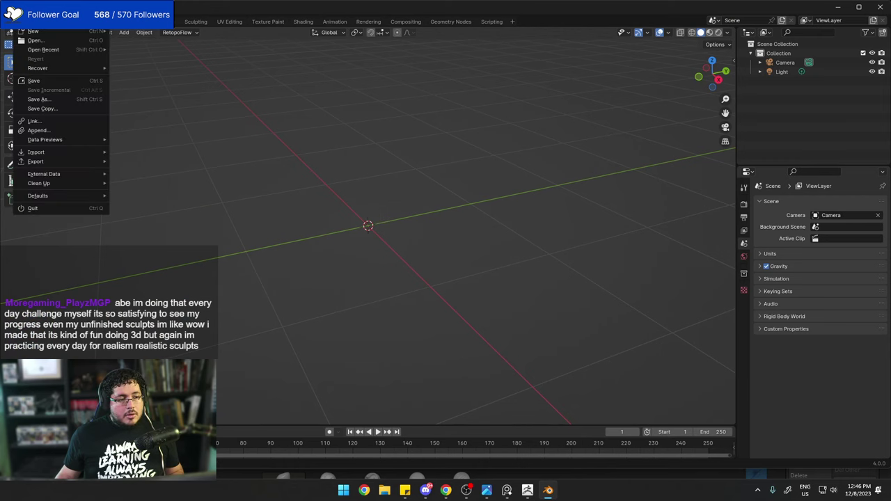
{"action": "mouse_move", "coordinate": [58, 151]}
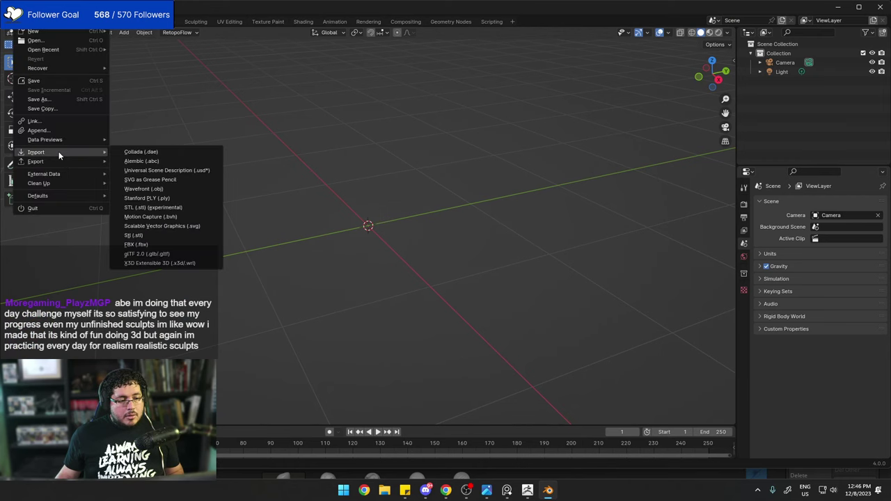
{"action": "left_click", "coordinate": [149, 243]}
{"action": "double_click", "coordinate": [155, 64]}
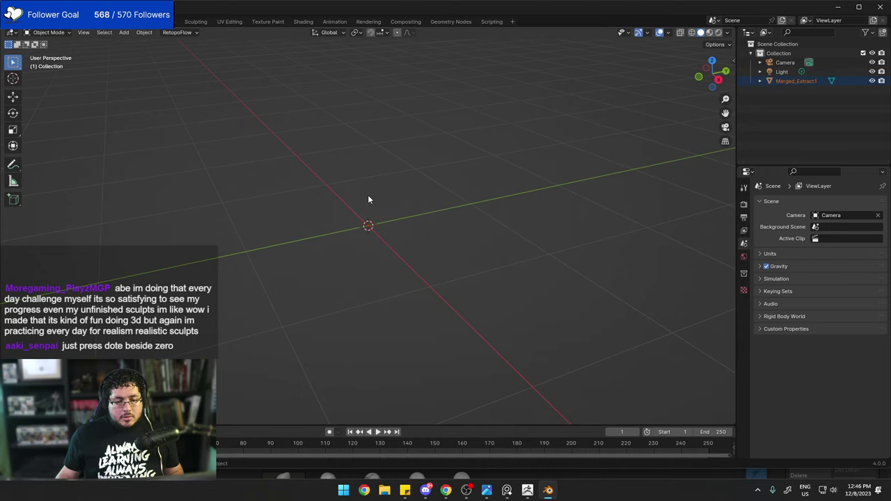
Locate the imported mask in the scene and examine its size and position relative to the world origin.
{"action": "scroll", "coordinate": [359, 219], "scroll_direction": "up", "scroll_amount": 5}
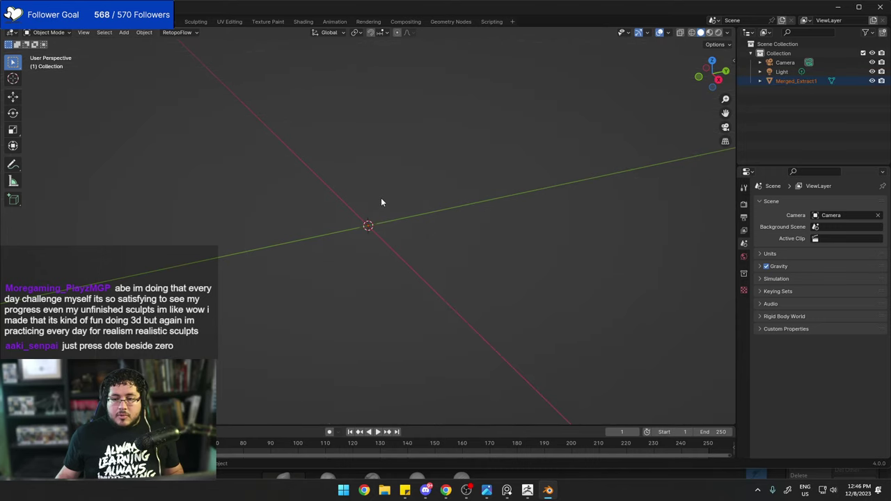
{"action": "scroll", "coordinate": [386, 181], "scroll_direction": "down", "scroll_amount": 12}
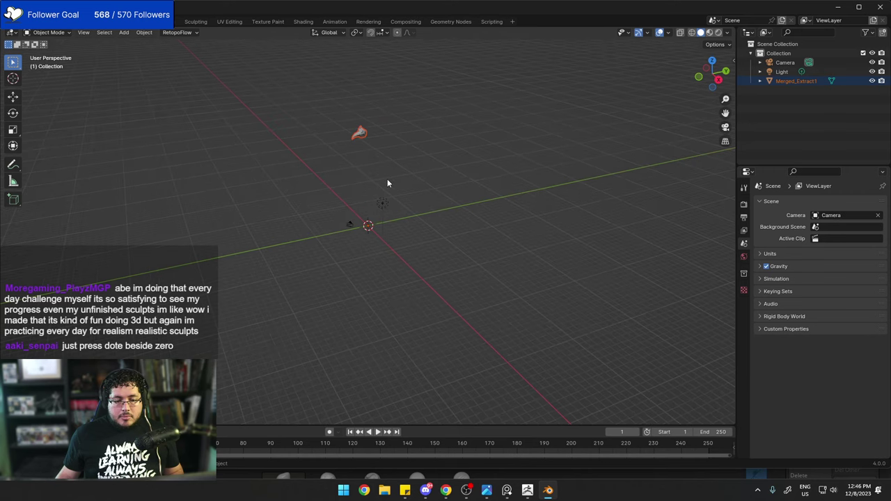
{"action": "scroll", "coordinate": [385, 174], "scroll_direction": "up", "scroll_amount": 4}
{"action": "middle_click_drag", "start_coordinate": [379, 144], "coordinate": [368, 181], "text": "alt"}
{"action": "middle_click_drag", "start_coordinate": [379, 217], "coordinate": [440, 143]}
{"action": "scroll", "coordinate": [388, 139], "scroll_direction": "up", "scroll_amount": 3}
{"action": "scroll", "coordinate": [441, 143], "scroll_direction": "up", "scroll_amount": 2}
{"action": "scroll", "coordinate": [440, 142], "scroll_direction": "down", "scroll_amount": 2}
{"action": "scroll", "coordinate": [440, 143], "scroll_direction": "up", "scroll_amount": 1}
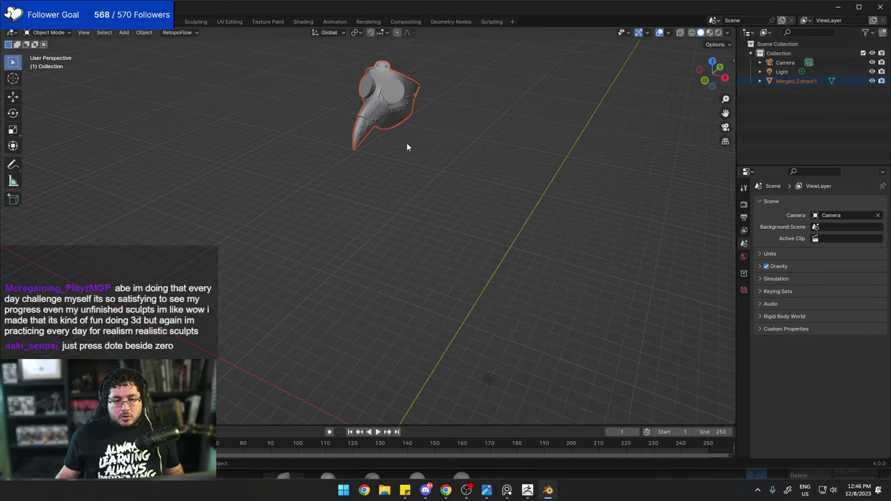
Move the mask's origin point to the center of its own mesh.
{"action": "left_click", "coordinate": [145, 35]}
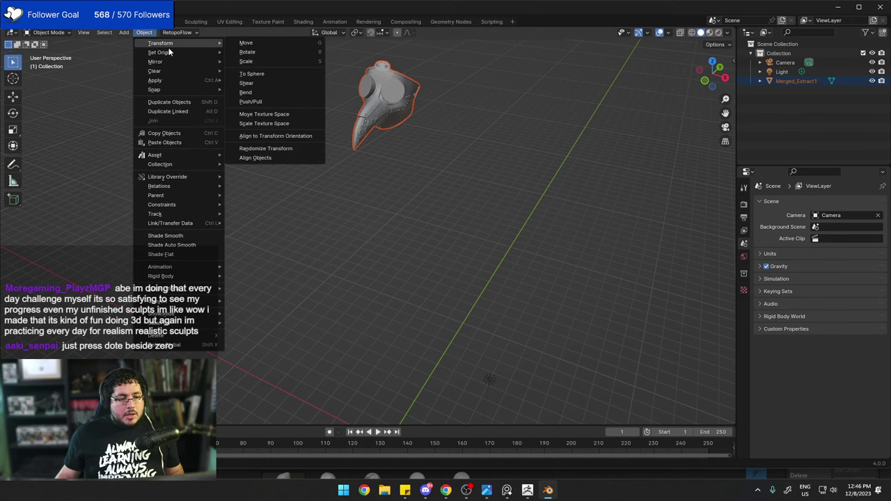
{"action": "mouse_move", "coordinate": [174, 56]}
{"action": "left_click", "coordinate": [274, 90]}
{"action": "scroll", "coordinate": [382, 130], "scroll_direction": "down", "scroll_amount": 3}
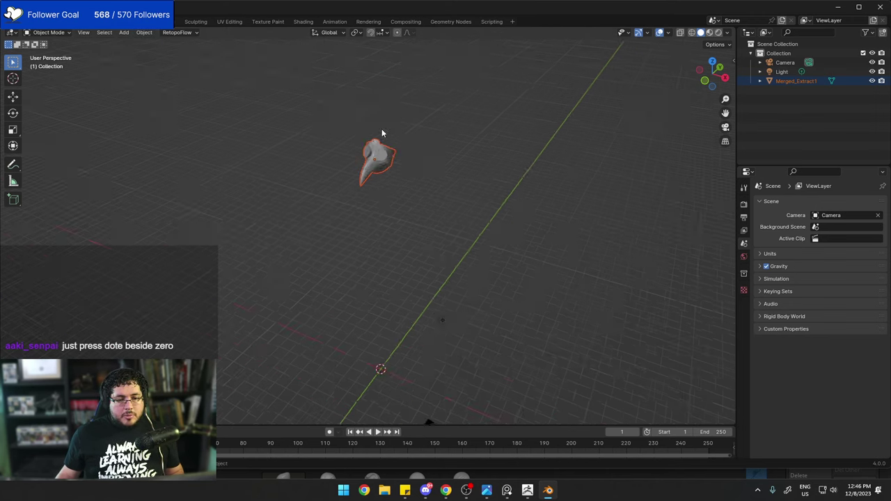
{"action": "middle_click_drag", "start_coordinate": [382, 131], "coordinate": [411, 119]}
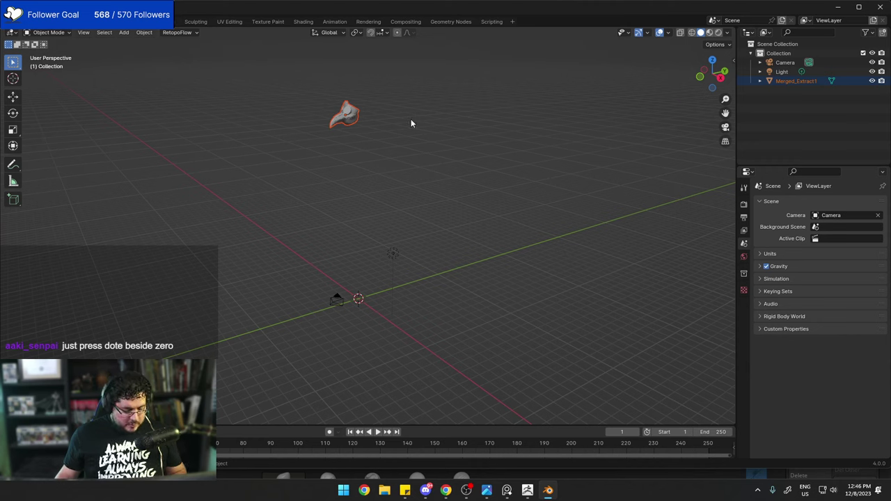
Try to bring the mask down to ground level by entering a move of 0 along global Z.
{"action": "key", "text": "g"}
{"action": "type", "text": "z"}
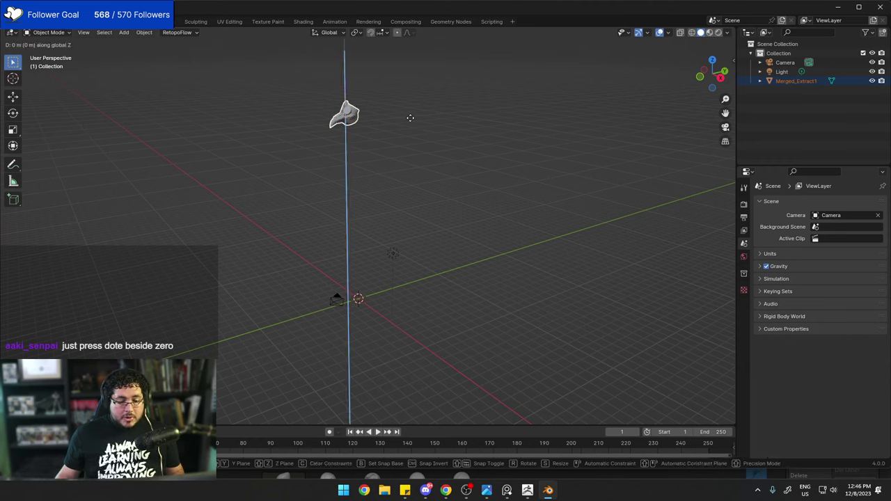
{"action": "type", "text": "0"}
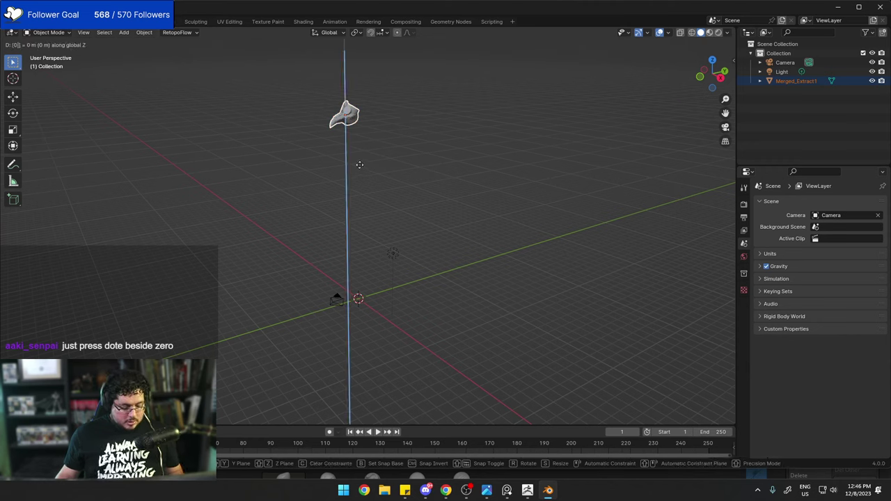
{"action": "left_click", "coordinate": [359, 159]}
Lower the Merged_Extract1 mask freehand along global Z to a height of about 2.3 m.
{"action": "left_click", "coordinate": [347, 115]}
{"action": "key", "text": "g"}
{"action": "key", "text": "z"}
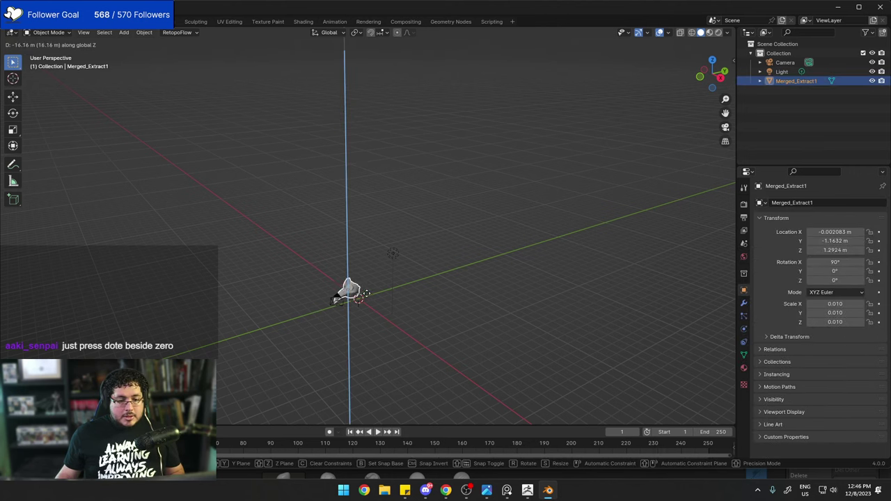
{"action": "left_click", "coordinate": [369, 277]}
Frame the mask and enlarge it freehand to a uniform scale of about 0.015, then deselect it.
{"action": "scroll", "coordinate": [370, 278], "scroll_direction": "up", "scroll_amount": 4}
{"action": "middle_click_drag", "start_coordinate": [373, 267], "coordinate": [363, 125], "text": "shift"}
{"action": "scroll", "coordinate": [351, 250], "scroll_direction": "up", "scroll_amount": 4}
{"action": "middle_click_drag", "start_coordinate": [340, 254], "coordinate": [449, 238]}
{"action": "scroll", "coordinate": [262, 245], "scroll_direction": "down", "scroll_amount": 2}
{"action": "key", "text": "KP_Decimal"}
{"action": "key", "text": "s"}
{"action": "left_click", "coordinate": [357, 232]}
{"action": "scroll", "coordinate": [456, 236], "scroll_direction": "up", "scroll_amount": 3}
{"action": "left_click", "coordinate": [469, 231]}
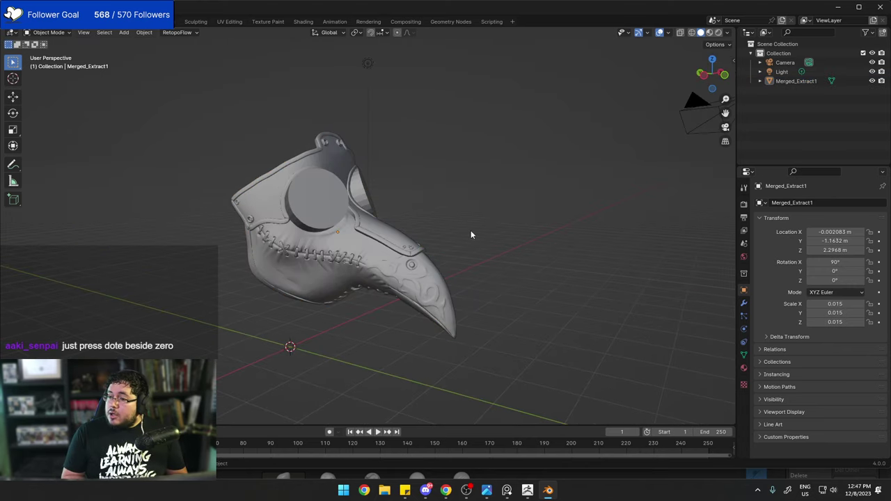
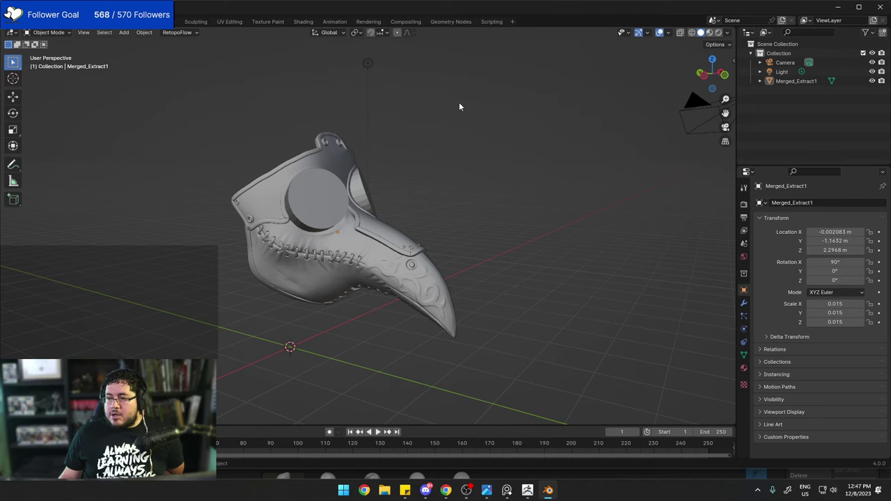
Examine the decimated mask's stitching, leather folds, trim and beak ornaments up close and as a whole.
{"action": "scroll", "coordinate": [341, 285], "scroll_direction": "up", "scroll_amount": 7}
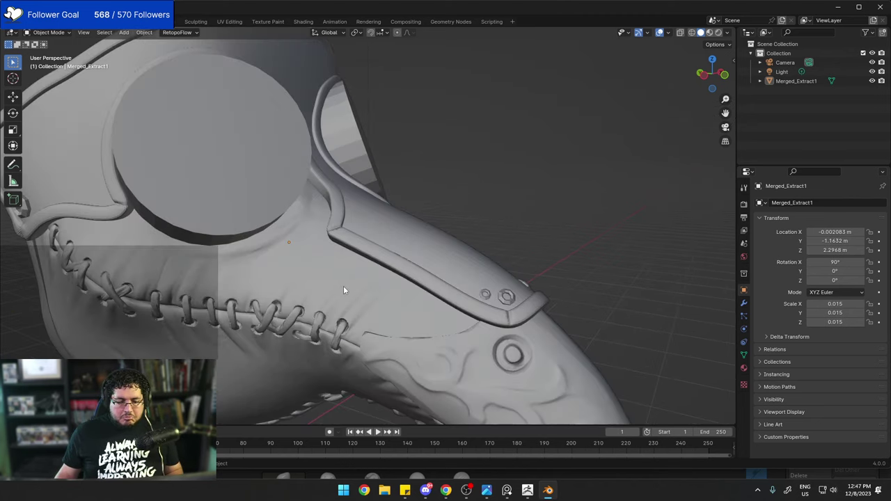
{"action": "left_click", "coordinate": [326, 282]}
{"action": "scroll", "coordinate": [376, 260], "scroll_direction": "down", "scroll_amount": 5}
{"action": "middle_click_drag", "start_coordinate": [376, 247], "coordinate": [397, 225]}
{"action": "scroll", "coordinate": [397, 225], "scroll_direction": "up", "scroll_amount": 5}
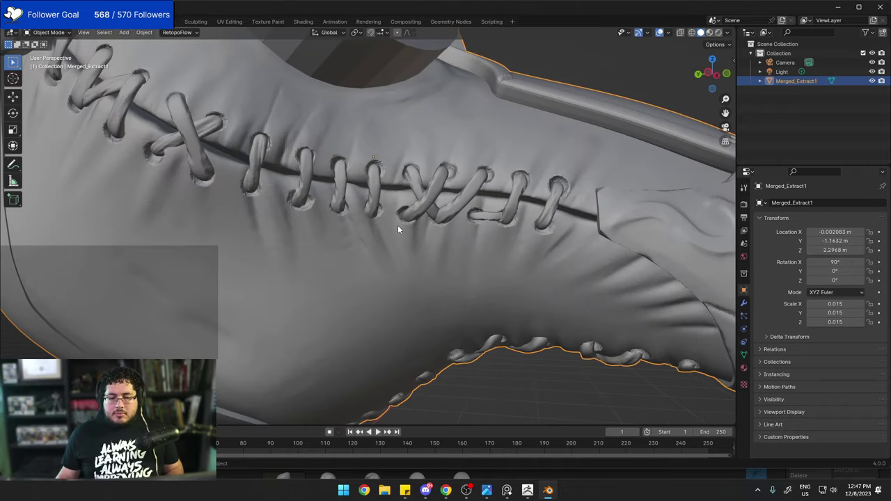
{"action": "scroll", "coordinate": [399, 228], "scroll_direction": "down", "scroll_amount": 7}
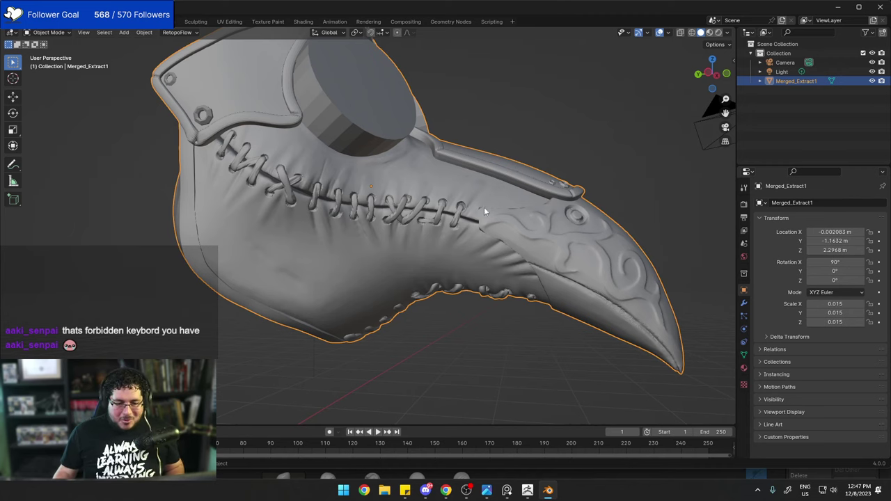
{"action": "scroll", "coordinate": [439, 258], "scroll_direction": "up", "scroll_amount": 3}
{"action": "scroll", "coordinate": [390, 230], "scroll_direction": "down", "scroll_amount": 5}
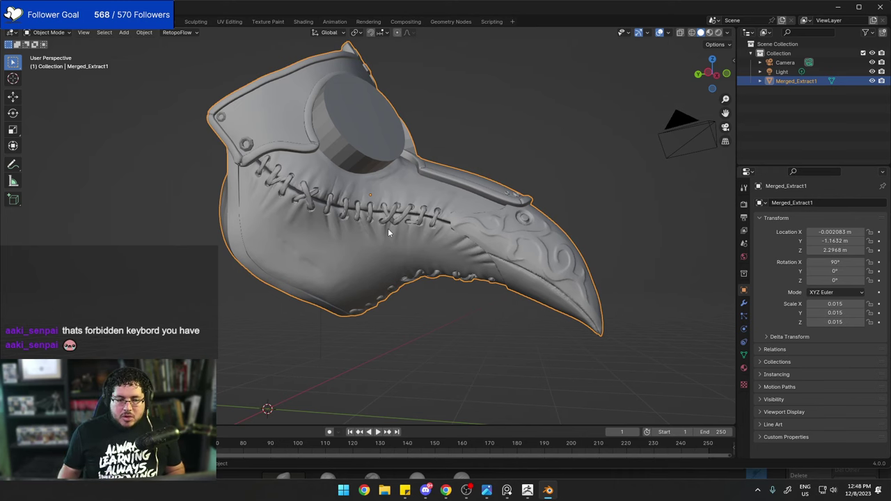
{"action": "scroll", "coordinate": [374, 186], "scroll_direction": "up", "scroll_amount": 3}
{"action": "scroll", "coordinate": [369, 181], "scroll_direction": "down", "scroll_amount": 3}
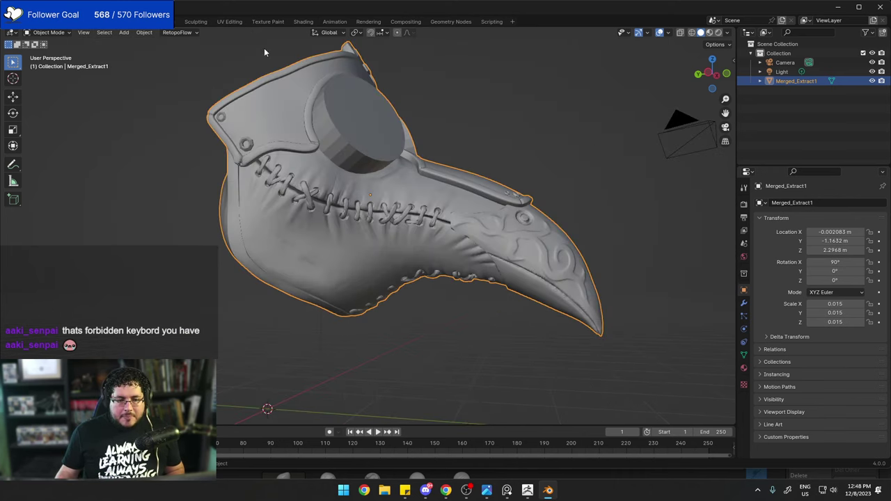
{"action": "left_click", "coordinate": [182, 33]}
{"action": "left_click", "coordinate": [111, 93]}
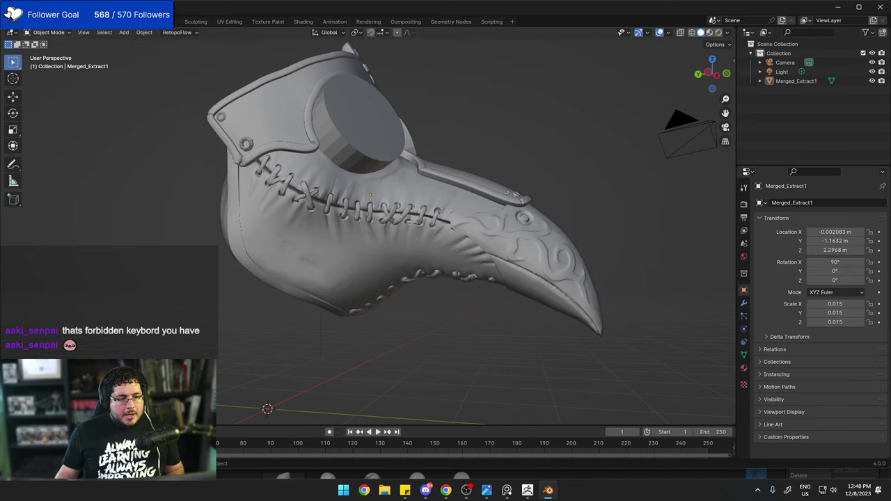
Save the scene as maskDemo.blend in the Manneuqin folder on the Desktop.
{"action": "left_click", "coordinate": [23, 22]}
{"action": "left_click", "coordinate": [50, 82]}
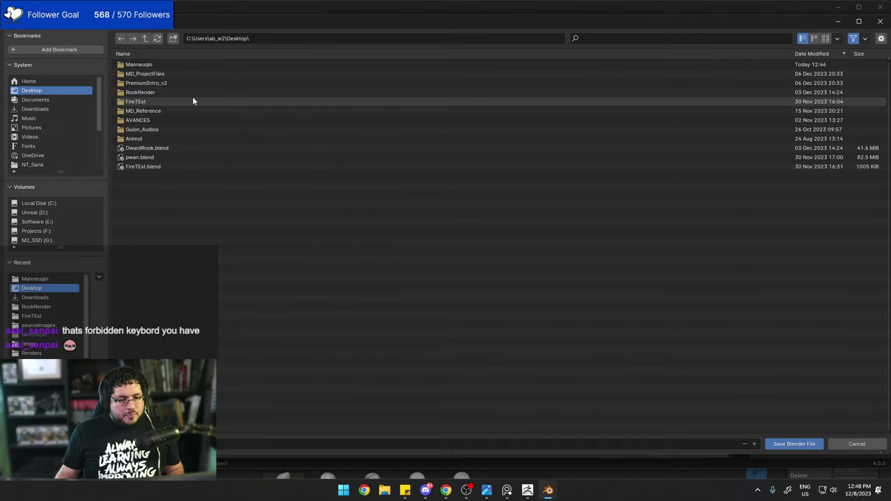
{"action": "left_click", "coordinate": [43, 91]}
{"action": "left_click", "coordinate": [156, 67]}
{"action": "double_click", "coordinate": [155, 67]}
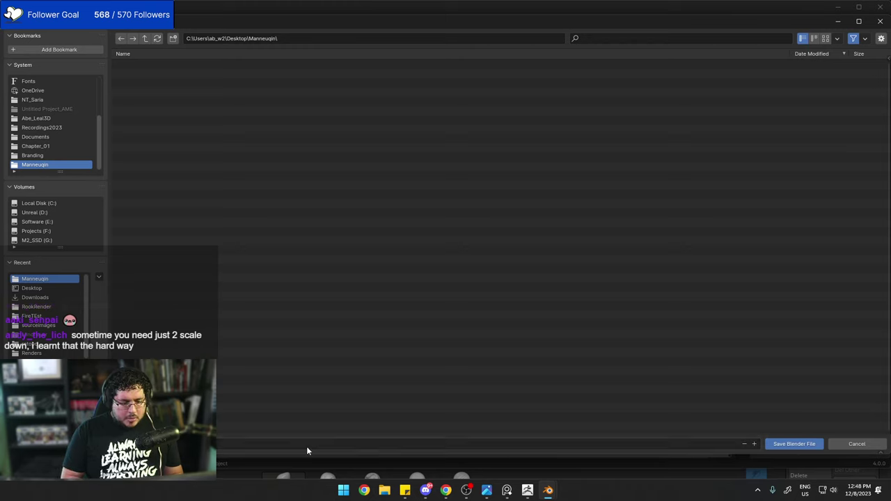
{"action": "left_click", "coordinate": [794, 444]}
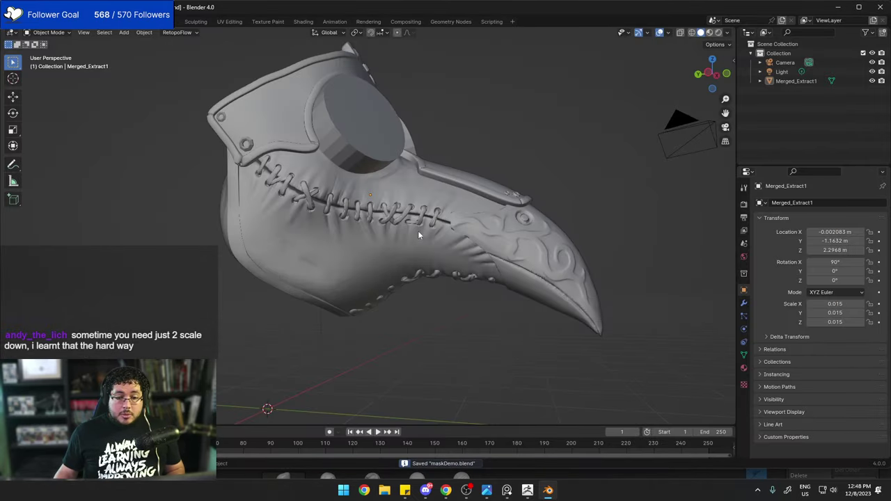
Select the Merged_Extract1 mask and start a new RetopoFlow session with the target created from the active object.
{"action": "scroll", "coordinate": [418, 235], "scroll_direction": "up", "scroll_amount": 3}
{"action": "scroll", "coordinate": [419, 235], "scroll_direction": "up", "scroll_amount": 2}
{"action": "scroll", "coordinate": [416, 233], "scroll_direction": "down", "scroll_amount": 4}
{"action": "scroll", "coordinate": [415, 233], "scroll_direction": "up", "scroll_amount": 3}
{"action": "mouse_move", "coordinate": [416, 233]}
{"action": "middle_mouse_down"}
{"action": "mouse_move", "coordinate": [383, 233]}
{"action": "mouse_move", "coordinate": [399, 226]}
{"action": "middle_mouse_up"}
{"action": "scroll", "coordinate": [400, 227], "scroll_direction": "down", "scroll_amount": 5}
{"action": "scroll", "coordinate": [399, 222], "scroll_direction": "up", "scroll_amount": 4}
{"action": "left_click", "coordinate": [374, 197]}
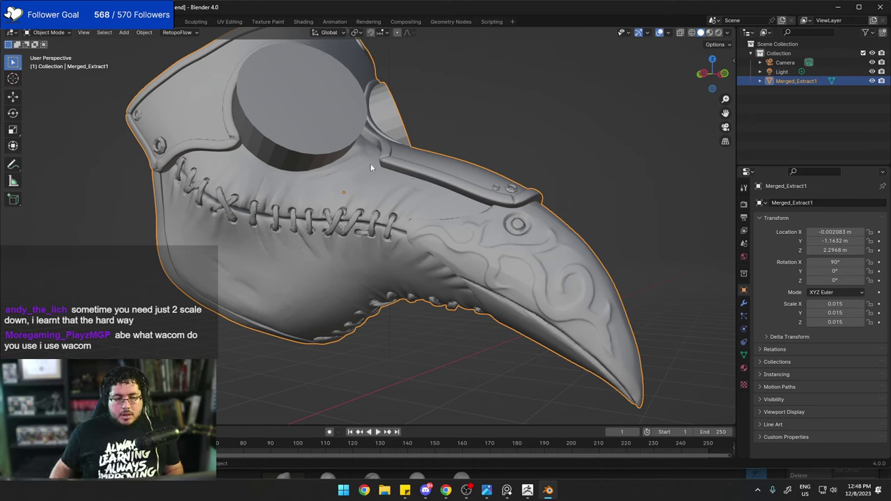
{"action": "left_click", "coordinate": [183, 32]}
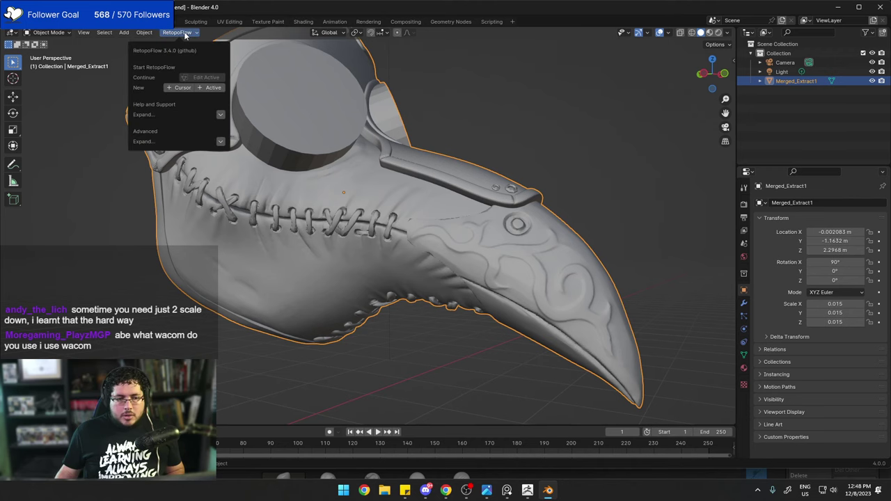
{"action": "left_click", "coordinate": [212, 89]}
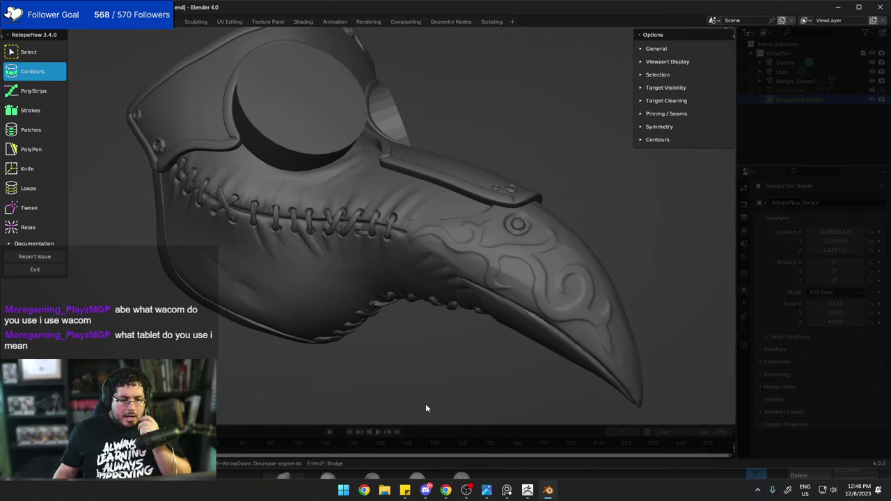
With the PolyPen tool, draw a first quad just above the side seam, over the stitches beneath the eyepiece.
{"action": "scroll", "coordinate": [243, 185], "scroll_direction": "up", "scroll_amount": 5}
{"action": "scroll", "coordinate": [248, 206], "scroll_direction": "down", "scroll_amount": 5}
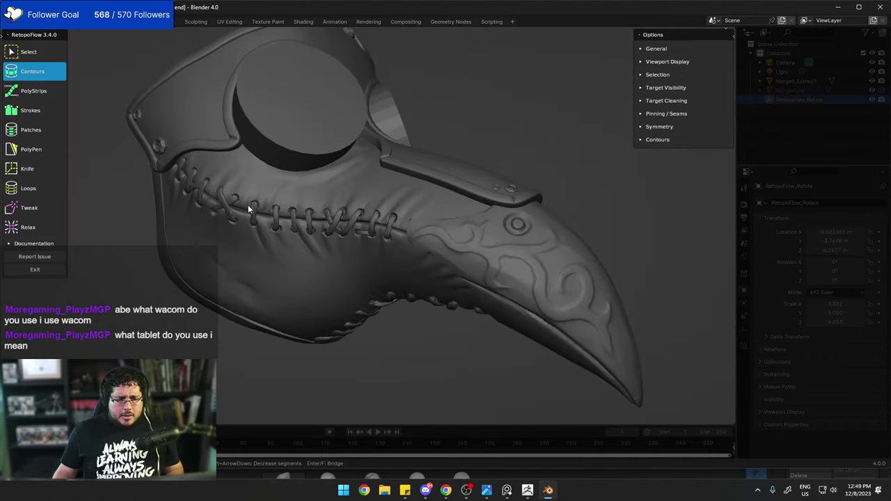
{"action": "middle_click_drag", "start_coordinate": [246, 213], "coordinate": [348, 248], "text": "shift"}
{"action": "scroll", "coordinate": [370, 242], "scroll_direction": "up", "scroll_amount": 4}
{"action": "scroll", "coordinate": [409, 171], "scroll_direction": "down", "scroll_amount": 5}
{"action": "scroll", "coordinate": [337, 238], "scroll_direction": "up", "scroll_amount": 5}
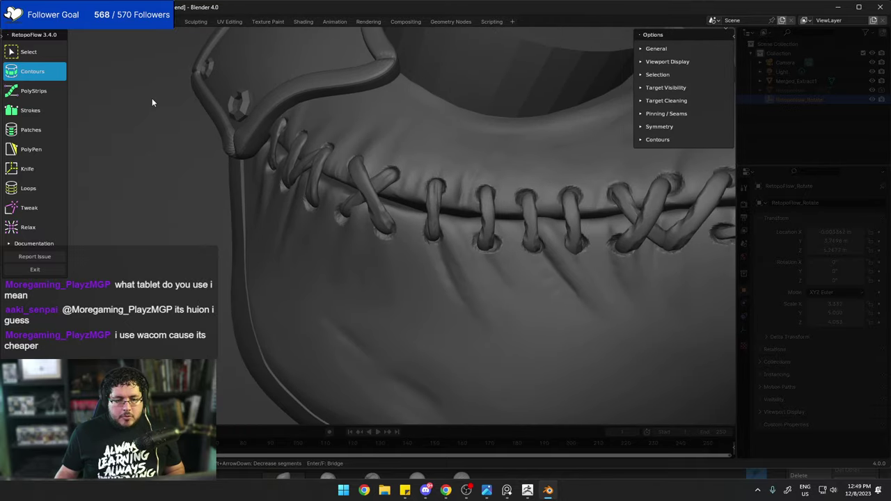
{"action": "left_click", "coordinate": [41, 150]}
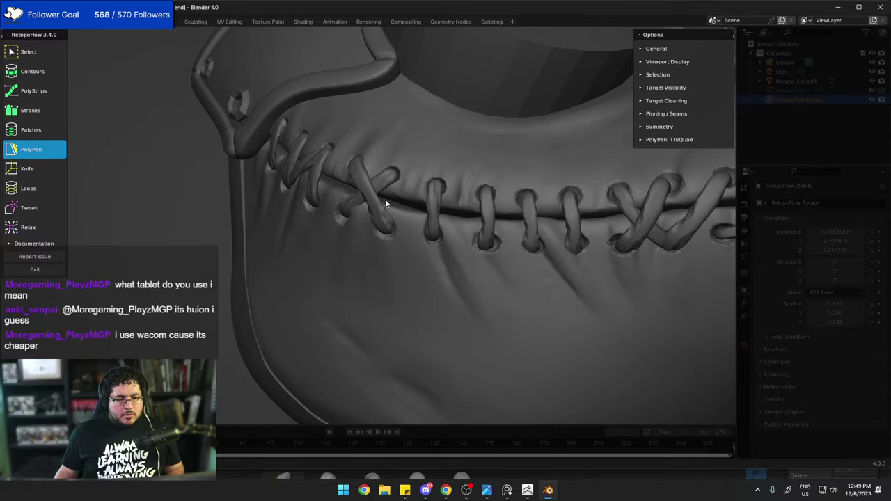
{"action": "left_click", "coordinate": [435, 211], "text": "ctrl"}
{"action": "left_click", "coordinate": [441, 164], "text": "ctrl"}
{"action": "left_click", "coordinate": [377, 147], "text": "ctrl"}
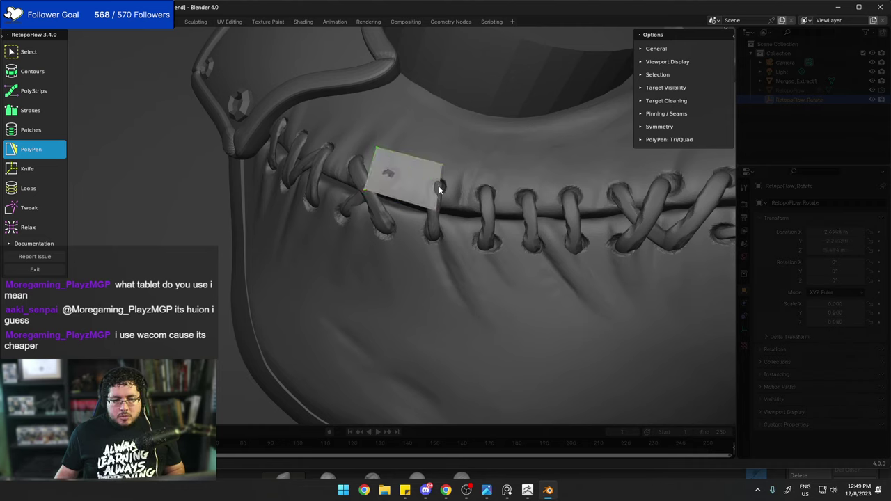
Extend the first quad along the seam toward the beak with three more quads and adjust the last upper corner.
{"action": "left_click", "coordinate": [439, 184]}
{"action": "left_click", "coordinate": [490, 219], "text": "ctrl"}
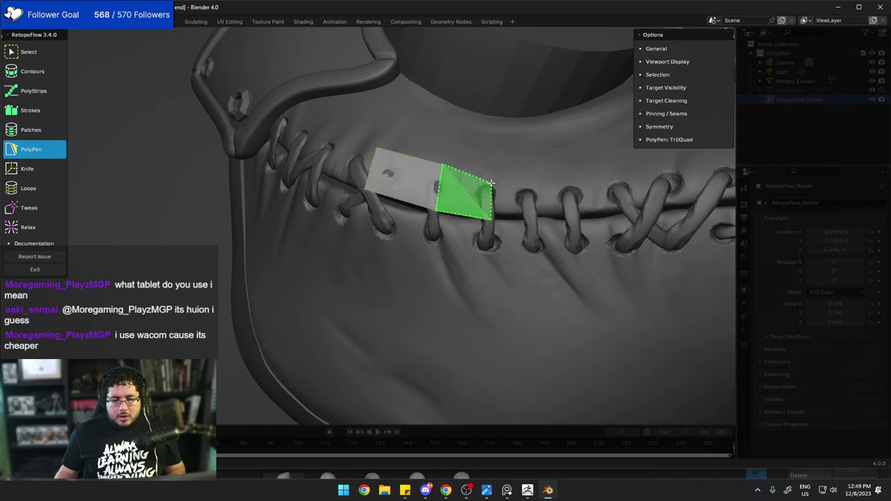
{"action": "left_click", "coordinate": [490, 170]}
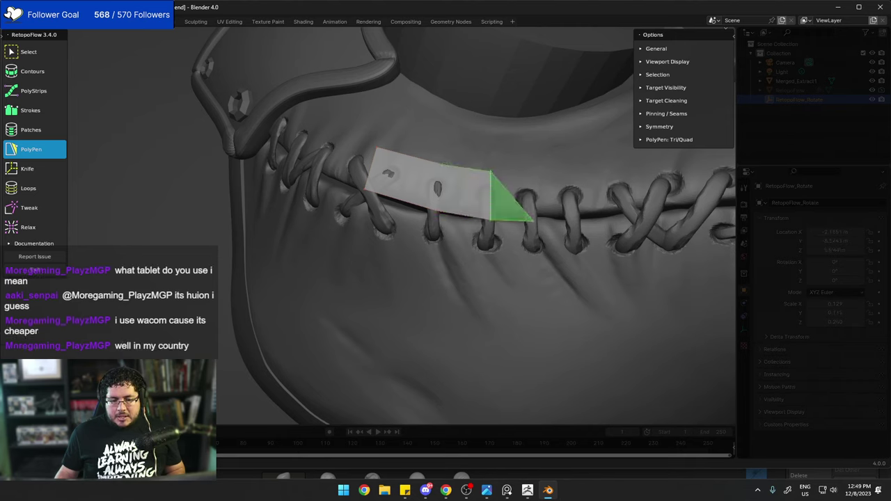
{"action": "left_click", "coordinate": [531, 212], "text": "ctrl"}
{"action": "left_click", "coordinate": [529, 173], "text": "ctrl"}
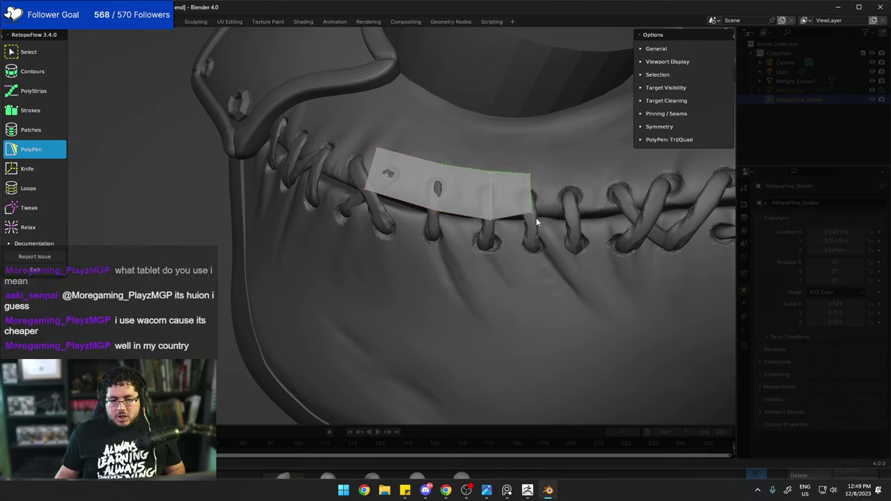
{"action": "left_click", "coordinate": [572, 218], "text": "ctrl"}
{"action": "left_click", "coordinate": [563, 173], "text": "ctrl"}
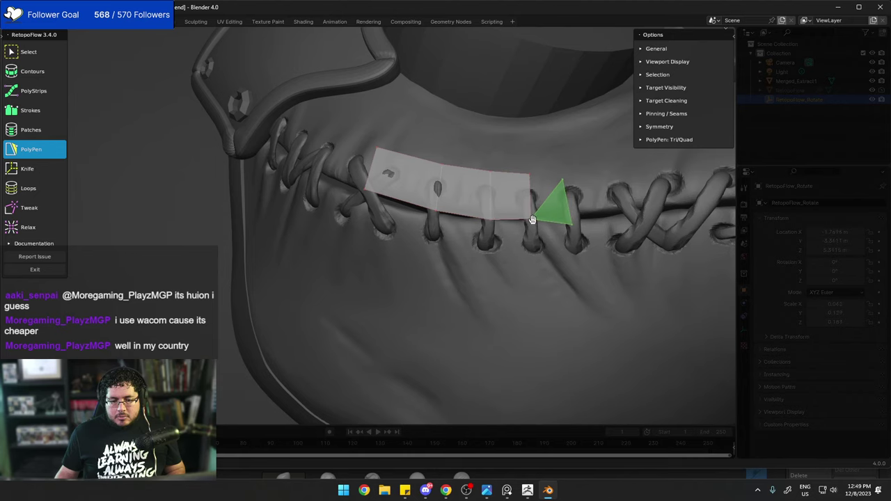
{"action": "left_click", "coordinate": [530, 175], "text": "ctrl"}
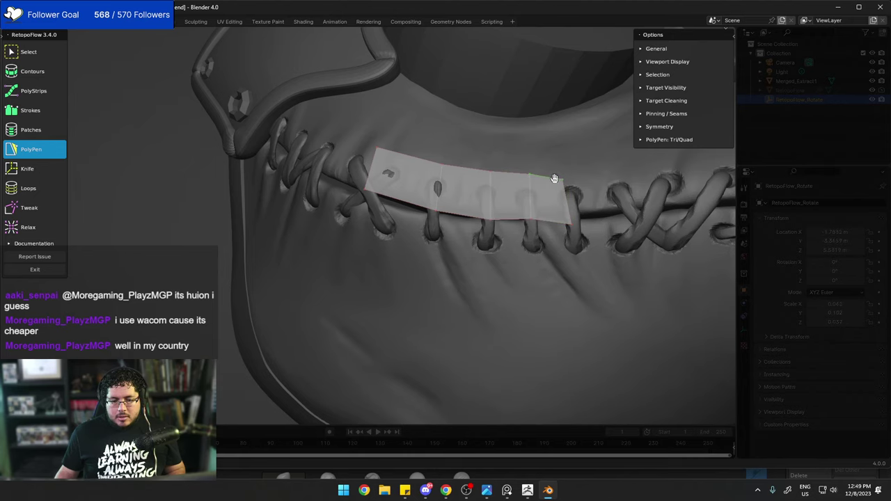
{"action": "left_click_drag", "start_coordinate": [562, 180], "coordinate": [574, 176]}
Add a second row of four quads below the strip, covering the lower ends of the stitches.
{"action": "scroll", "coordinate": [565, 215], "scroll_direction": "down", "scroll_amount": 4}
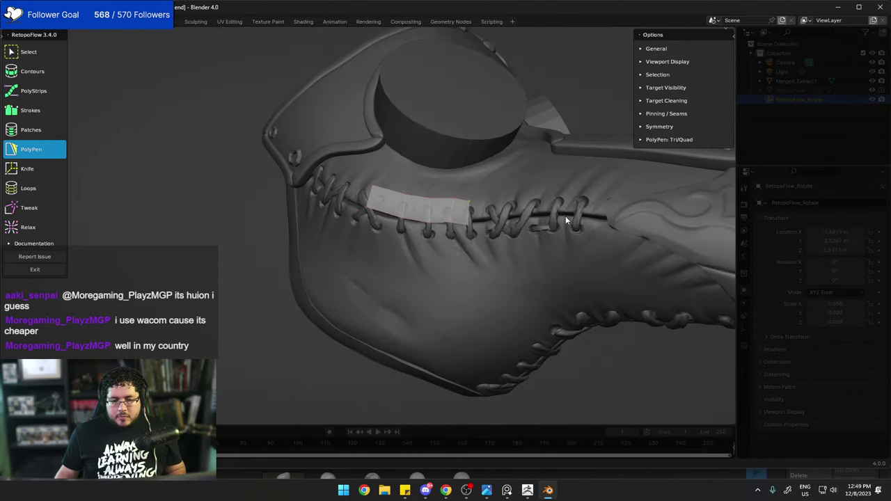
{"action": "scroll", "coordinate": [565, 216], "scroll_direction": "up", "scroll_amount": 4}
{"action": "mouse_move", "coordinate": [481, 235]}
{"action": "middle_mouse_down"}
{"action": "mouse_move", "coordinate": [488, 204]}
{"action": "mouse_move", "coordinate": [479, 242]}
{"action": "middle_mouse_up"}
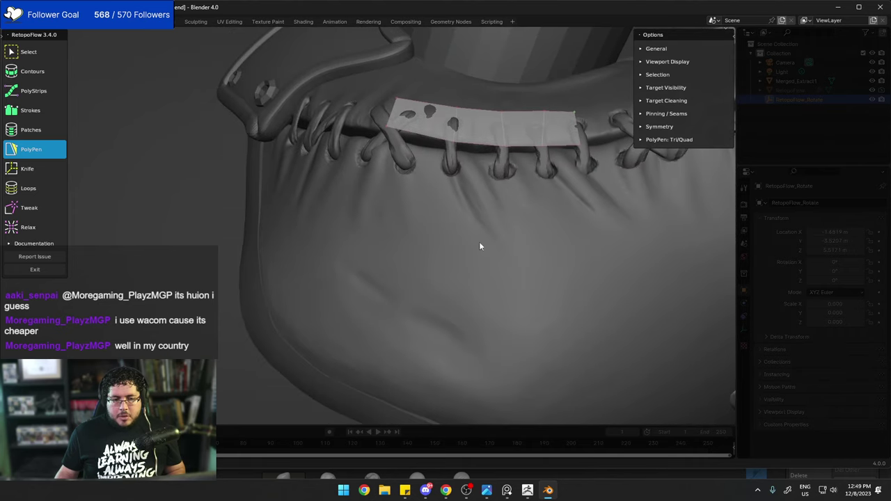
{"action": "left_click", "coordinate": [386, 127]}
{"action": "left_click", "coordinate": [383, 178], "text": "ctrl"}
{"action": "left_click", "coordinate": [452, 184], "text": "ctrl"}
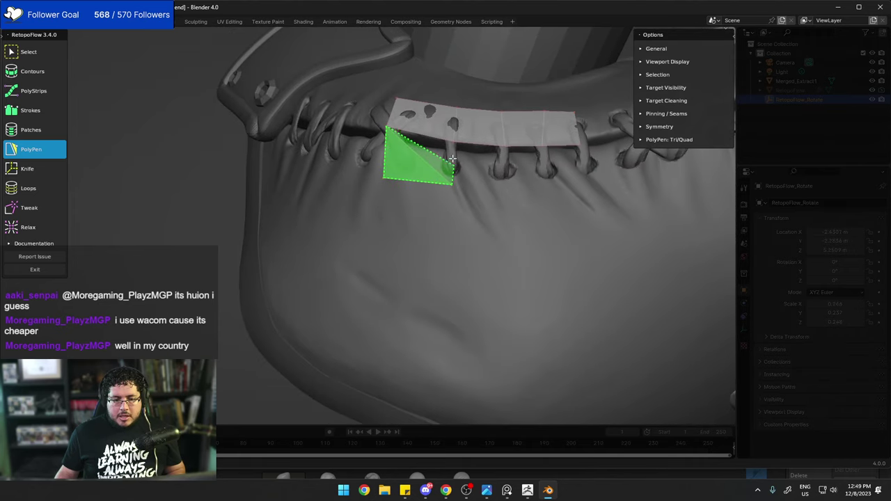
{"action": "left_click", "coordinate": [453, 183]}
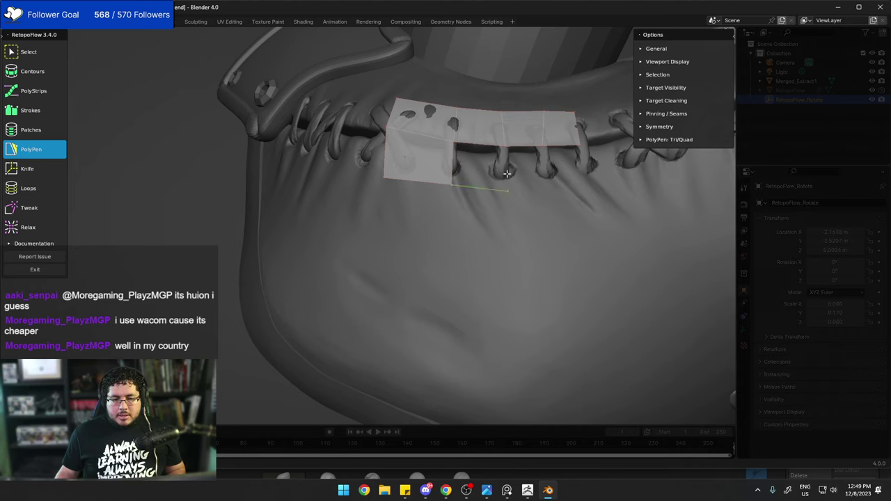
{"action": "left_click", "coordinate": [480, 148], "text": "ctrl"}
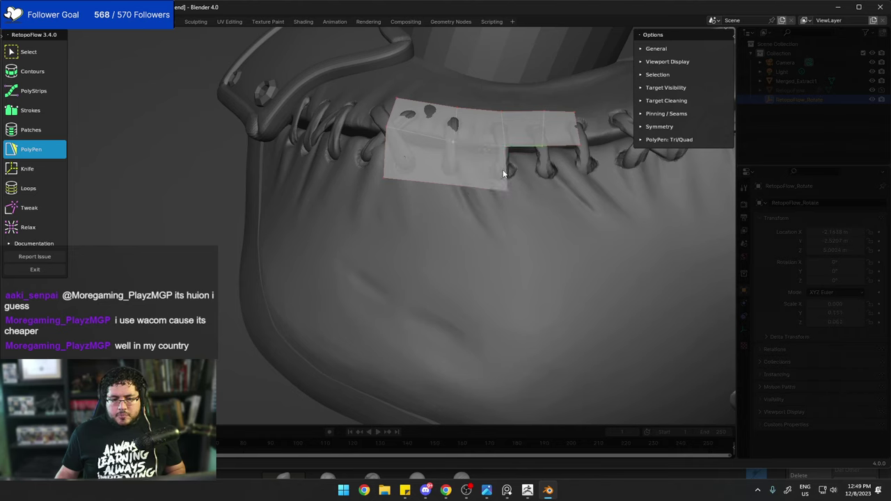
{"action": "left_click", "coordinate": [545, 145]}
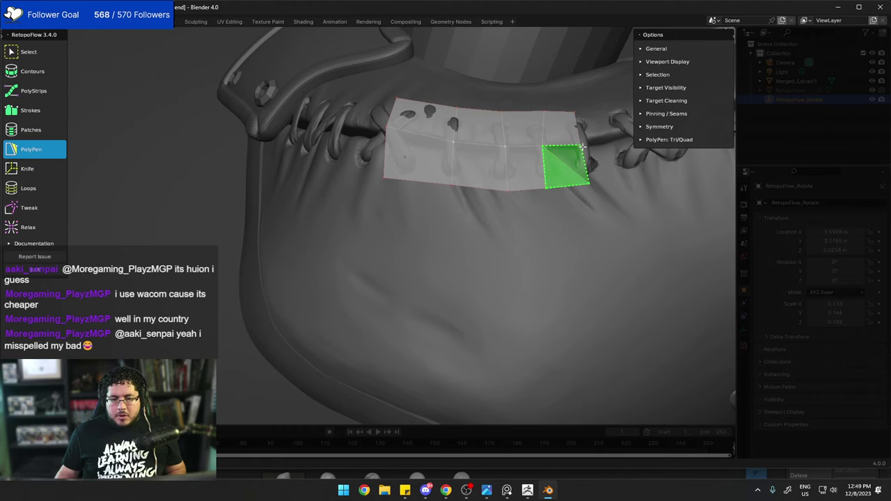
Add a third row of four quads above the strip, up toward the lower edge of the eyepiece.
{"action": "middle_click_drag", "start_coordinate": [582, 146], "coordinate": [380, 294]}
{"action": "scroll", "coordinate": [354, 289], "scroll_direction": "up", "scroll_amount": 2}
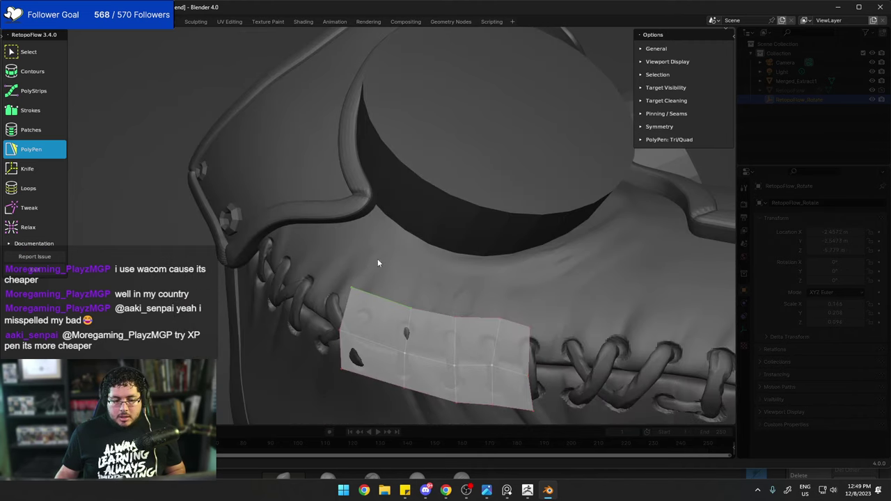
{"action": "left_click", "coordinate": [370, 240], "text": "ctrl"}
{"action": "left_click", "coordinate": [426, 255], "text": "ctrl"}
{"action": "left_click", "coordinate": [466, 269], "text": "ctrl"}
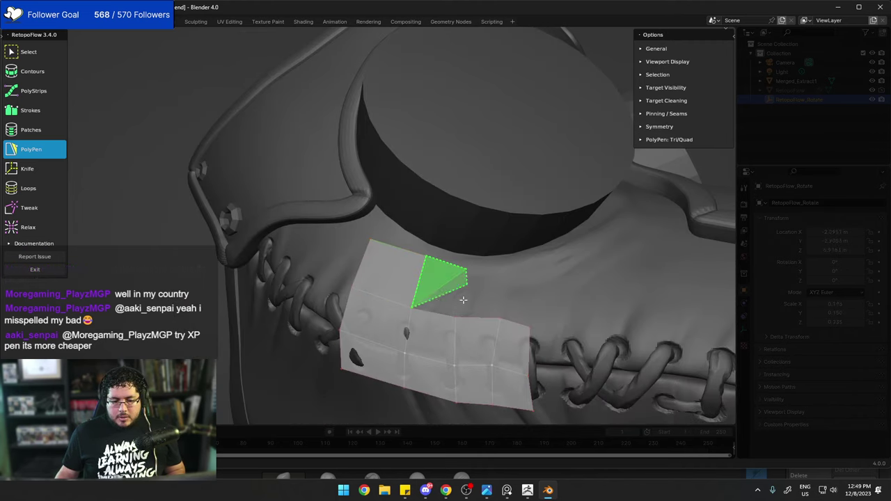
{"action": "left_click", "coordinate": [462, 271]}
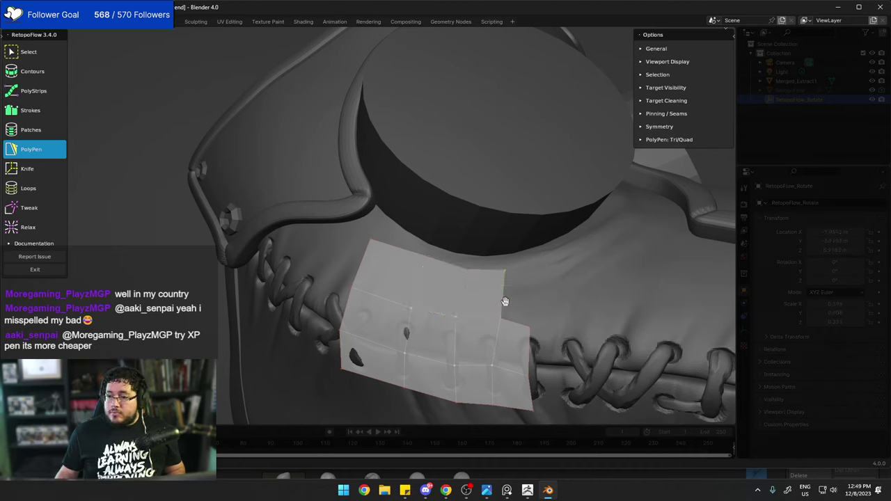
{"action": "left_click", "coordinate": [505, 280]}
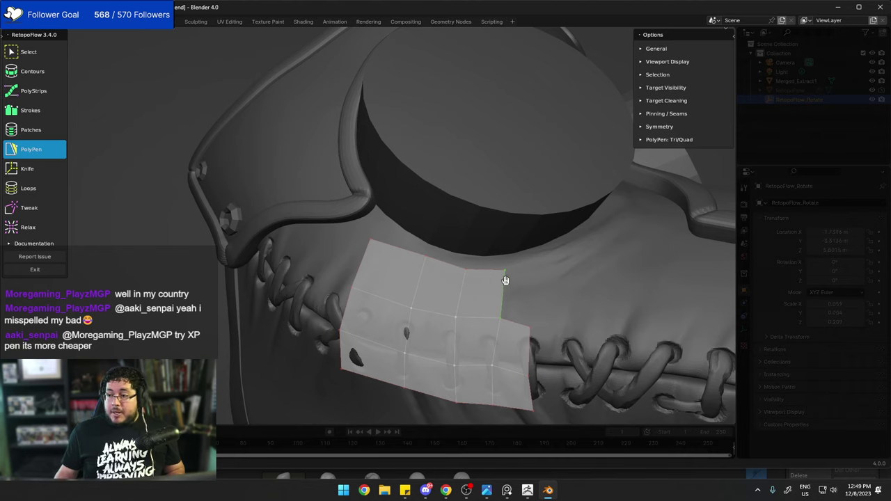
{"action": "left_click", "coordinate": [539, 275], "text": "ctrl"}
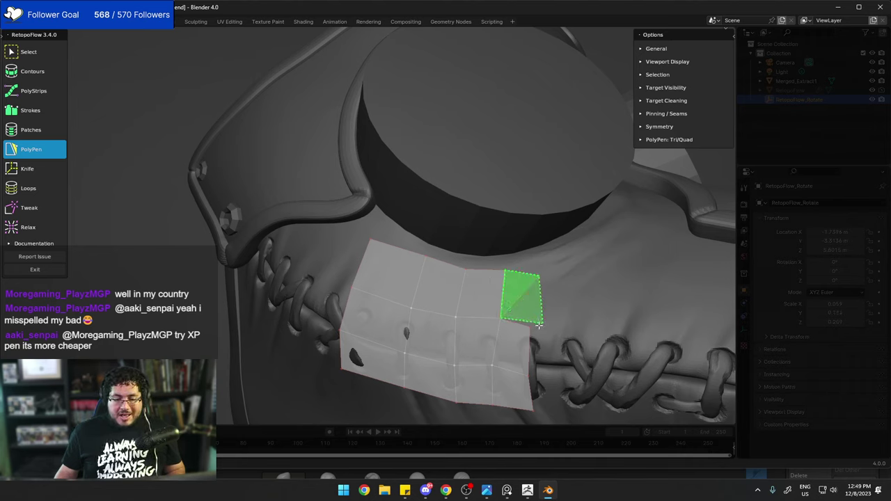
{"action": "left_click", "coordinate": [530, 327], "text": "ctrl"}
{"action": "left_click", "coordinate": [534, 303]}
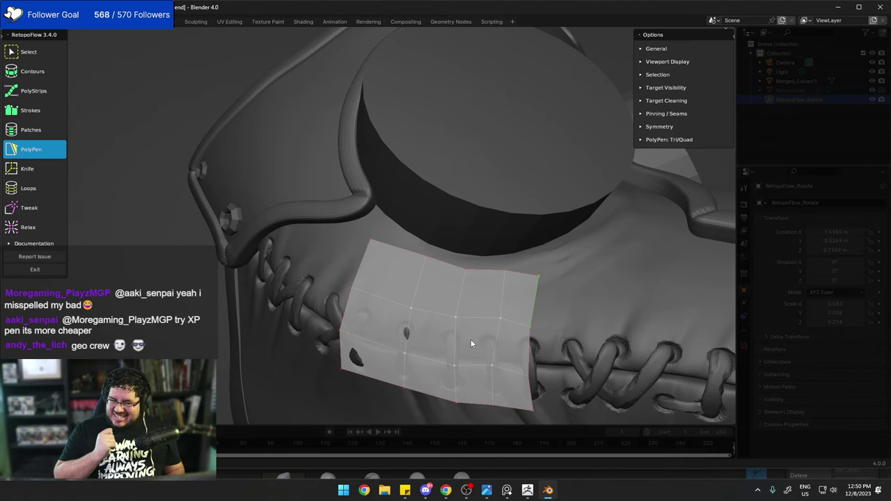
Extend the patch's lowest row toward the back of the mask with three quads over the seam stitches.
{"action": "middle_click_drag", "start_coordinate": [470, 339], "coordinate": [439, 274]}
{"action": "scroll", "coordinate": [439, 274], "scroll_direction": "up", "scroll_amount": 2}
{"action": "scroll", "coordinate": [438, 271], "scroll_direction": "up", "scroll_amount": 5}
{"action": "scroll", "coordinate": [536, 255], "scroll_direction": "down", "scroll_amount": 3}
{"action": "middle_click_drag", "start_coordinate": [499, 251], "coordinate": [401, 237], "text": "shift"}
{"action": "scroll", "coordinate": [401, 237], "scroll_direction": "down", "scroll_amount": 3}
{"action": "middle_click_drag", "start_coordinate": [664, 273], "coordinate": [513, 274]}
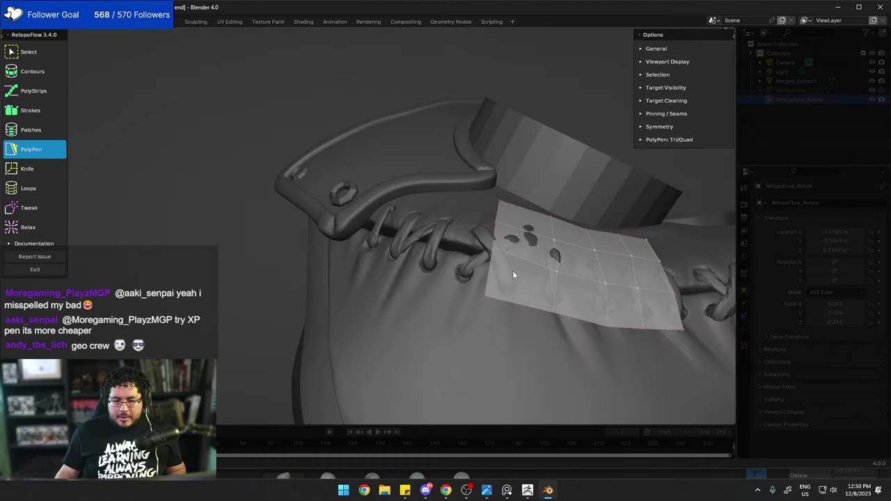
{"action": "scroll", "coordinate": [513, 274], "scroll_direction": "up", "scroll_amount": 2}
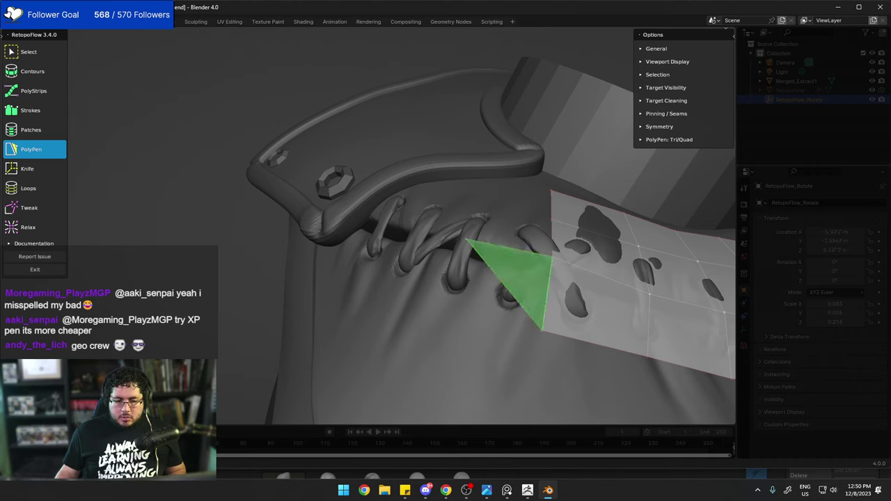
{"action": "left_click", "coordinate": [466, 239], "text": "ctrl"}
{"action": "left_click", "coordinate": [451, 308], "text": "ctrl"}
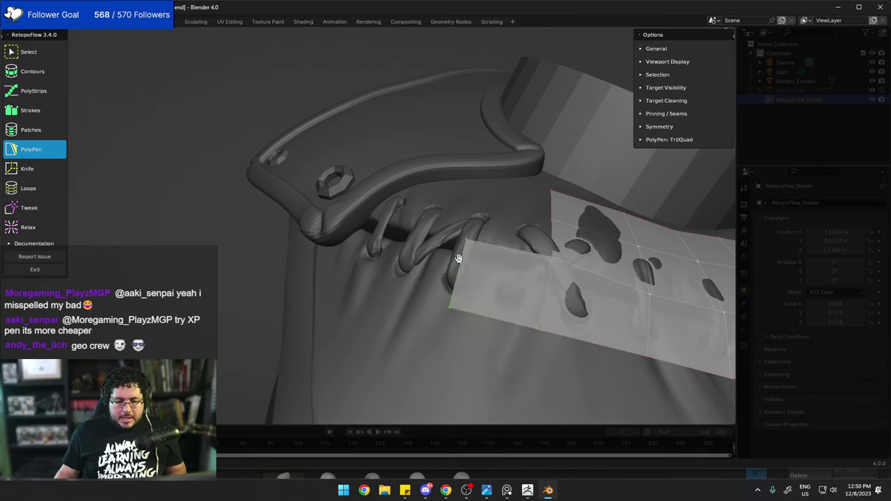
{"action": "left_click", "coordinate": [419, 231], "text": "ctrl"}
{"action": "left_click", "coordinate": [395, 290], "text": "ctrl"}
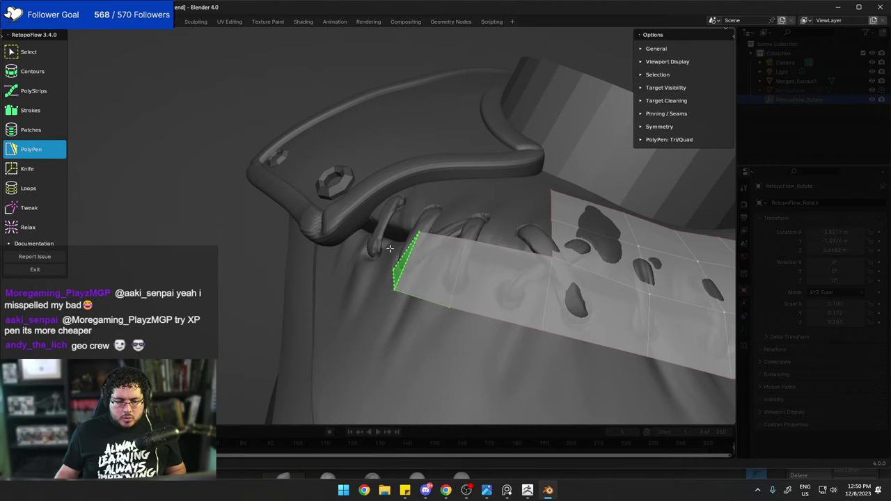
{"action": "left_click", "coordinate": [362, 278], "text": "ctrl"}
Add a second row of three quads above the rear strip over the stitches, joining it to the patch's taller front section.
{"action": "middle_click_drag", "start_coordinate": [410, 212], "coordinate": [410, 229]}
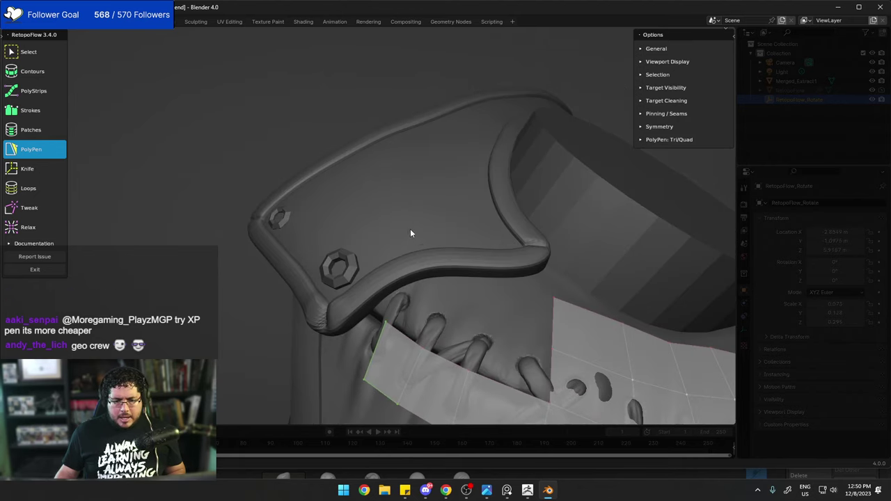
{"action": "left_click", "coordinate": [399, 332]}
{"action": "left_click", "coordinate": [407, 290], "text": "ctrl"}
{"action": "left_click", "coordinate": [449, 308], "text": "ctrl"}
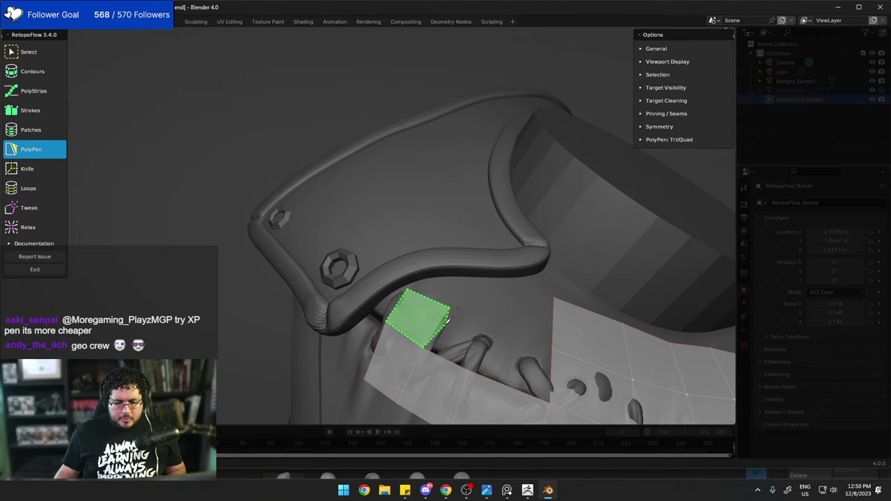
{"action": "left_click", "coordinate": [440, 321]}
{"action": "left_click", "coordinate": [492, 321], "text": "ctrl"}
{"action": "left_click", "coordinate": [472, 370], "text": "ctrl"}
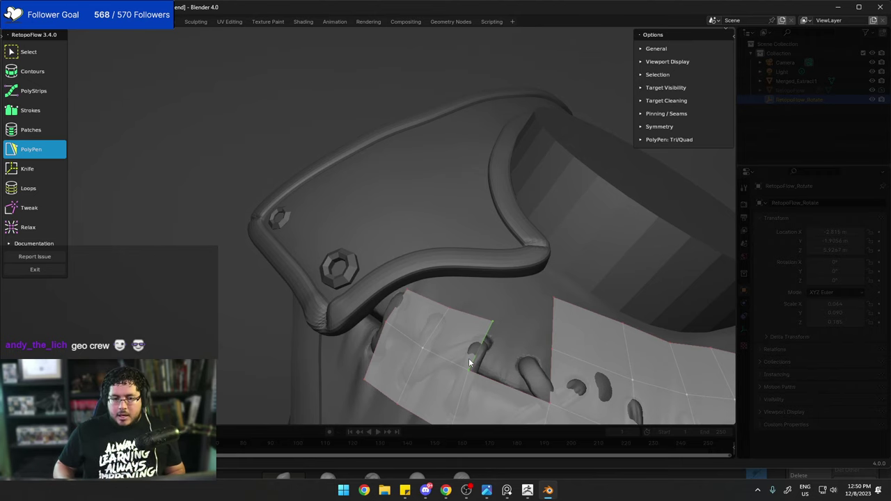
{"action": "middle_click_drag", "start_coordinate": [473, 333], "coordinate": [463, 321], "text": "shift"}
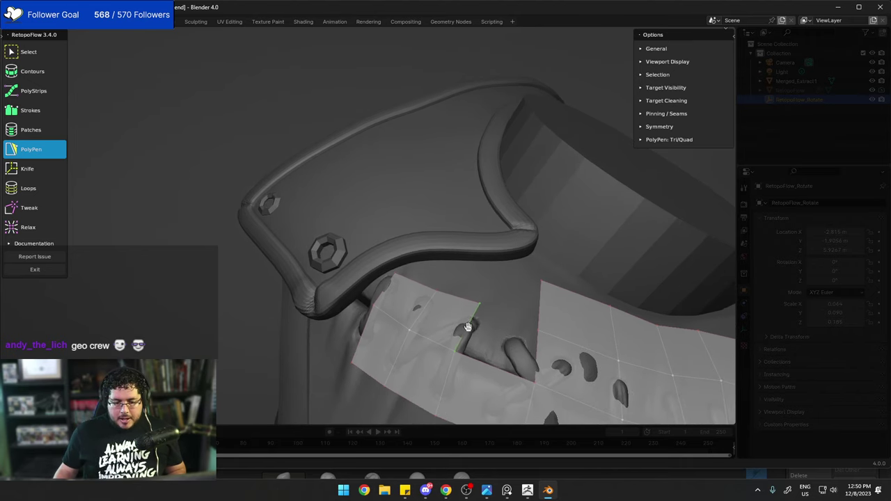
{"action": "left_click", "coordinate": [538, 336]}
Extend the patch's top row rearward with two quads below the riveted panel's rim and adjust the last upper corner.
{"action": "middle_click_drag", "start_coordinate": [537, 327], "coordinate": [512, 354]}
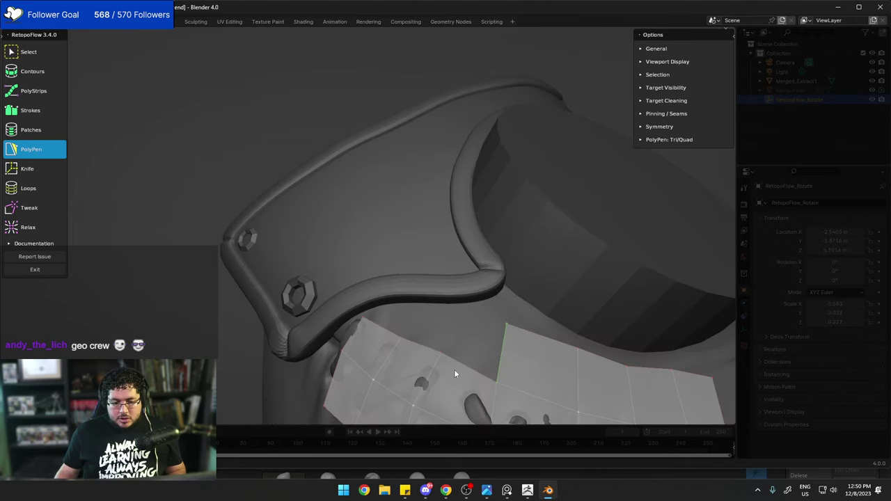
{"action": "left_click", "coordinate": [461, 313], "text": "ctrl"}
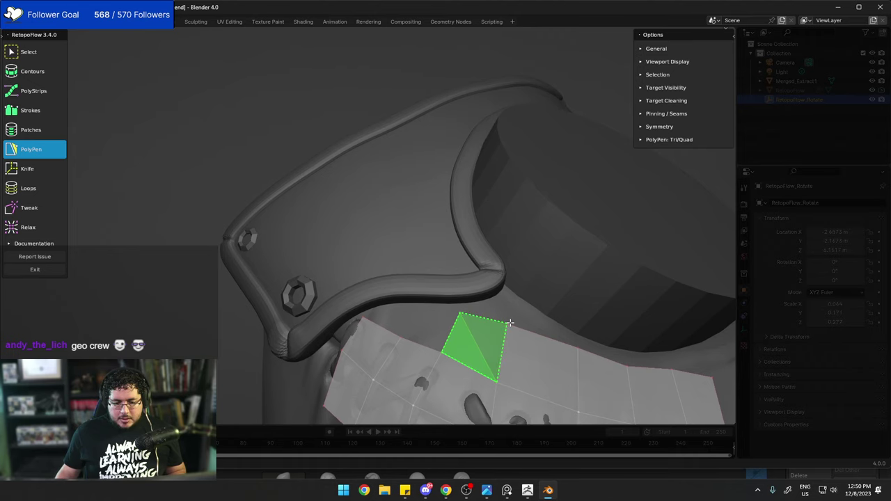
{"action": "left_click", "coordinate": [510, 325], "text": "ctrl"}
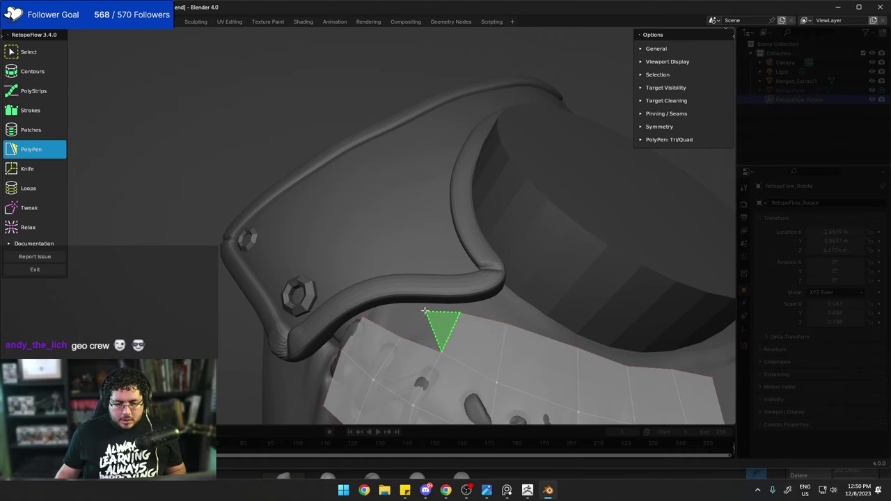
{"action": "middle_click_drag", "start_coordinate": [446, 337], "coordinate": [469, 310]}
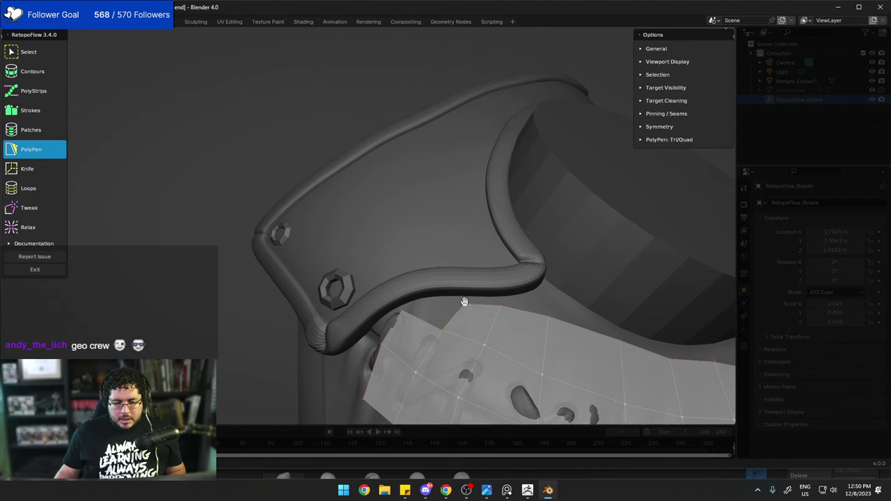
{"action": "left_click", "coordinate": [463, 300]}
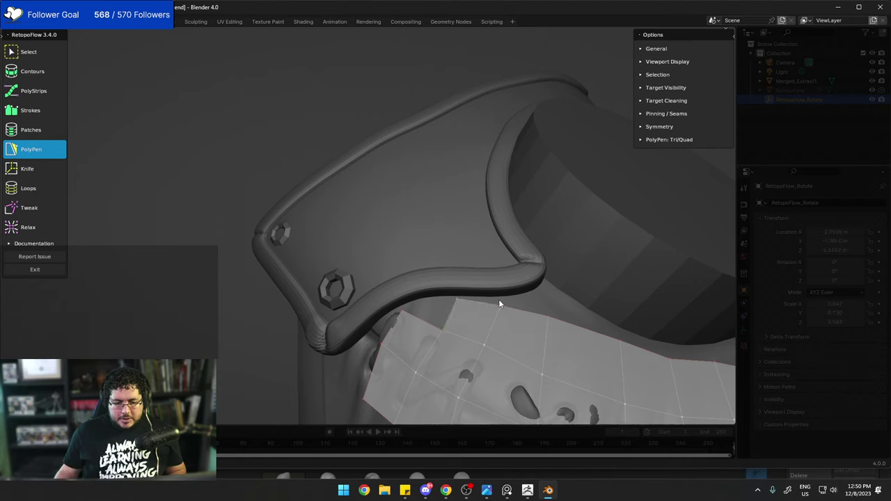
{"action": "left_click_drag", "start_coordinate": [499, 304], "coordinate": [499, 299]}
{"action": "key", "text": "ctrl+z"}
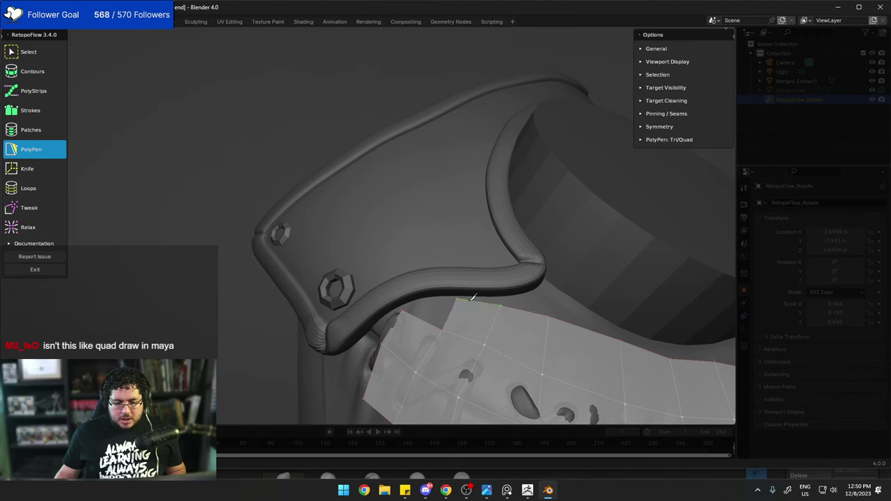
Add a triangle at each end of the new top row, one near the rim's front corner and one above the rear stitches.
{"action": "scroll", "coordinate": [462, 308], "scroll_direction": "up", "scroll_amount": 2}
{"action": "mouse_move", "coordinate": [564, 344]}
{"action": "left_mouse_down"}
{"action": "mouse_move", "coordinate": [565, 333]}
{"action": "mouse_move", "coordinate": [572, 348]}
{"action": "mouse_move", "coordinate": [570, 338]}
{"action": "left_mouse_up"}
{"action": "middle_click_drag", "start_coordinate": [566, 336], "coordinate": [441, 297]}
{"action": "left_click", "coordinate": [498, 274]}
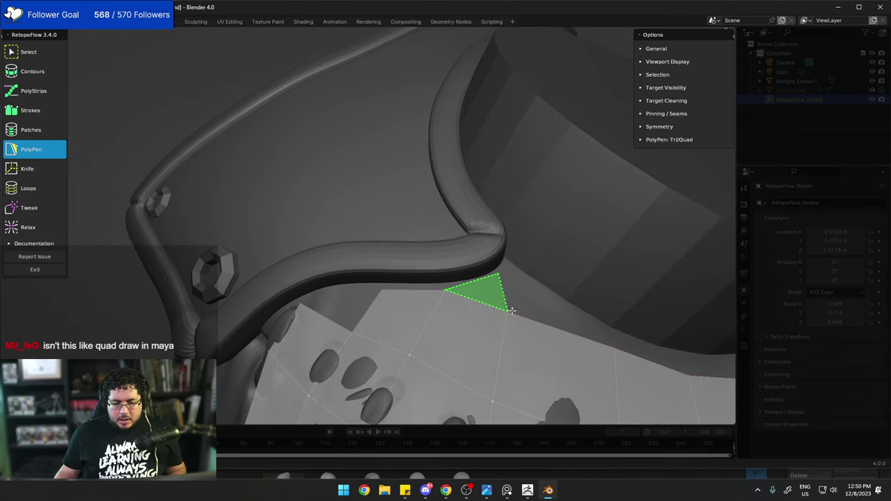
{"action": "middle_click_drag", "start_coordinate": [490, 318], "coordinate": [535, 285]}
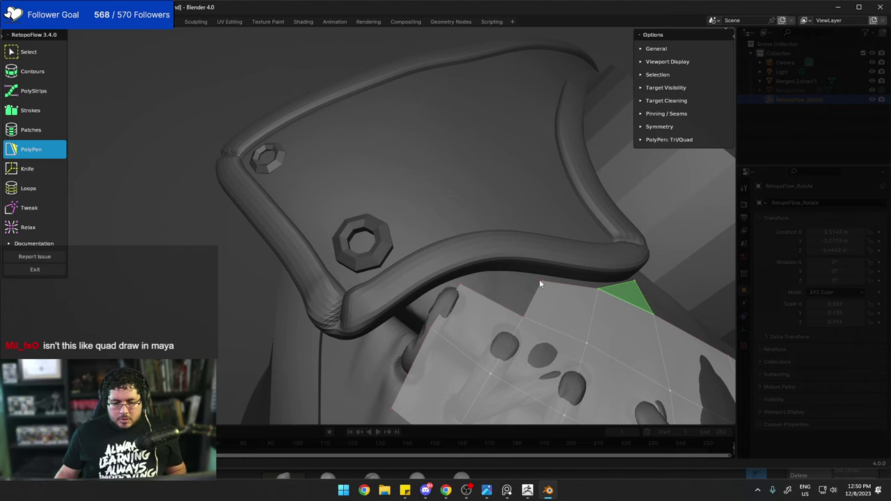
{"action": "left_click", "coordinate": [538, 279]}
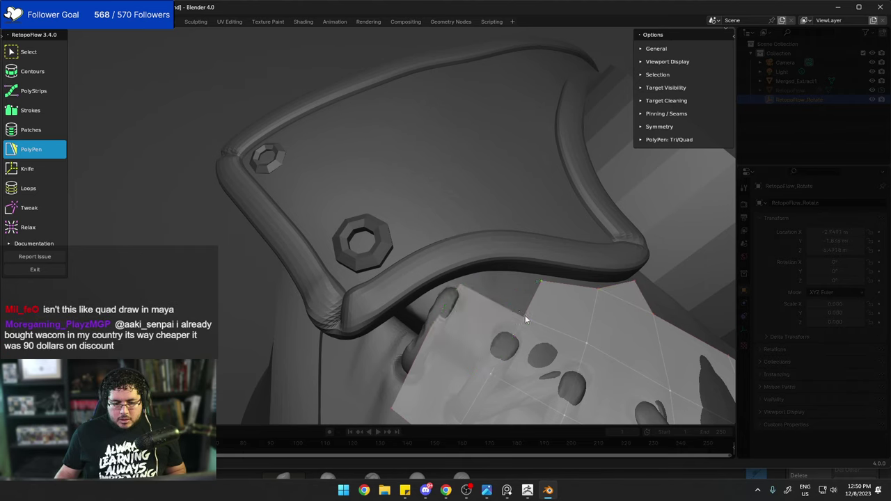
{"action": "left_click", "coordinate": [477, 295]}
{"action": "left_click", "coordinate": [541, 280], "text": "ctrl"}
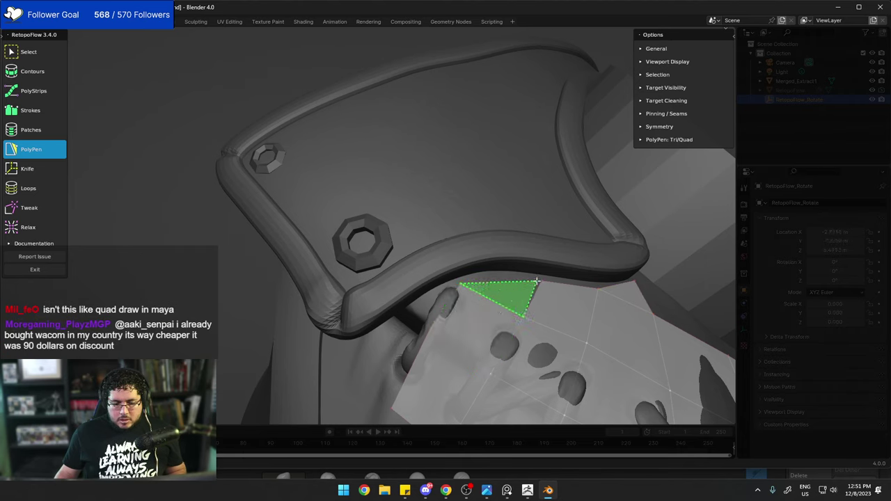
Add a narrow strip of three quads along the underside of the riveted panel's rim, ending at its front corner.
{"action": "middle_click_drag", "start_coordinate": [485, 279], "coordinate": [479, 281]}
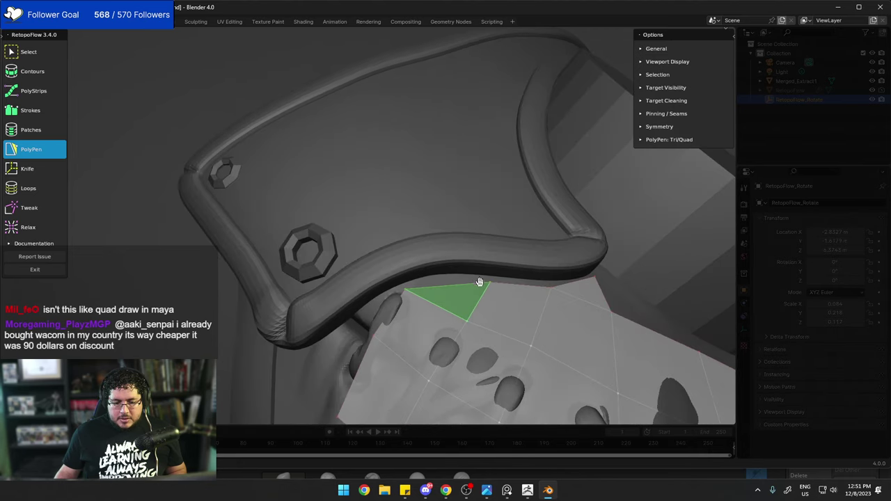
{"action": "left_click", "coordinate": [405, 289]}
{"action": "left_click", "coordinate": [399, 274], "text": "ctrl"}
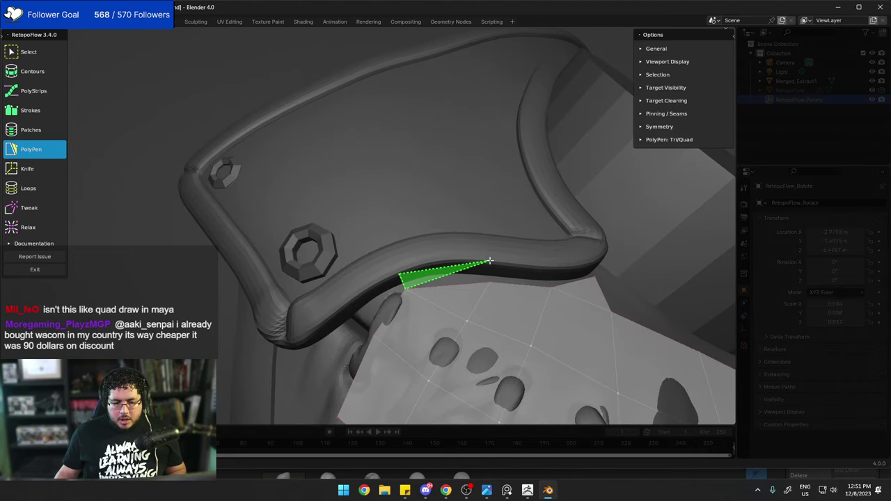
{"action": "left_click", "coordinate": [490, 261], "text": "ctrl"}
{"action": "left_click", "coordinate": [490, 280], "text": "ctrl"}
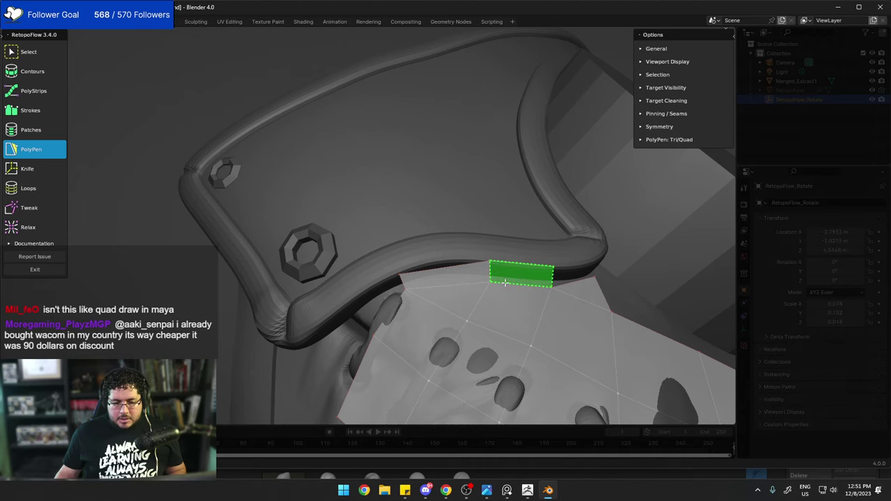
{"action": "left_click", "coordinate": [551, 280]}
{"action": "middle_click_drag", "start_coordinate": [546, 281], "coordinate": [367, 227]}
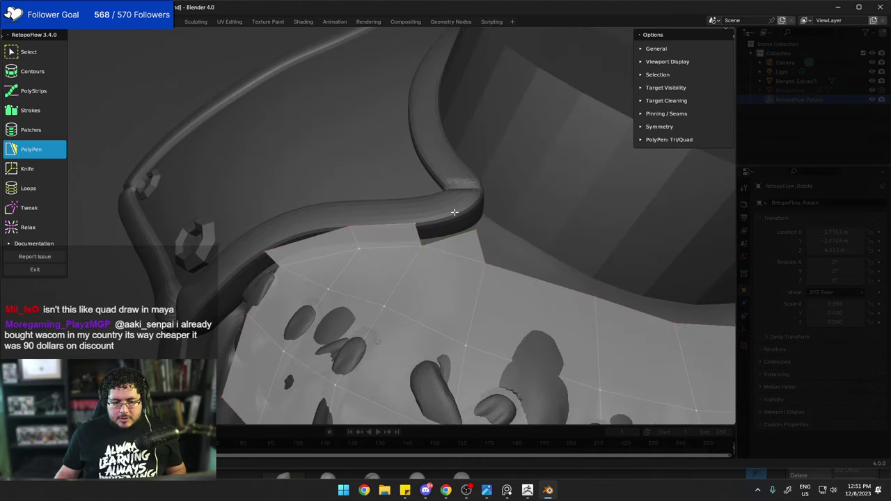
{"action": "left_click", "coordinate": [476, 208], "text": "ctrl"}
{"action": "left_click", "coordinate": [470, 231], "text": "ctrl"}
Move the two inner vertices on the narrow strip's lower edge up closer to the rim.
{"action": "middle_click_drag", "start_coordinate": [427, 250], "coordinate": [462, 295]}
{"action": "scroll", "coordinate": [461, 298], "scroll_direction": "up", "scroll_amount": 2}
{"action": "left_click", "coordinate": [455, 315]}
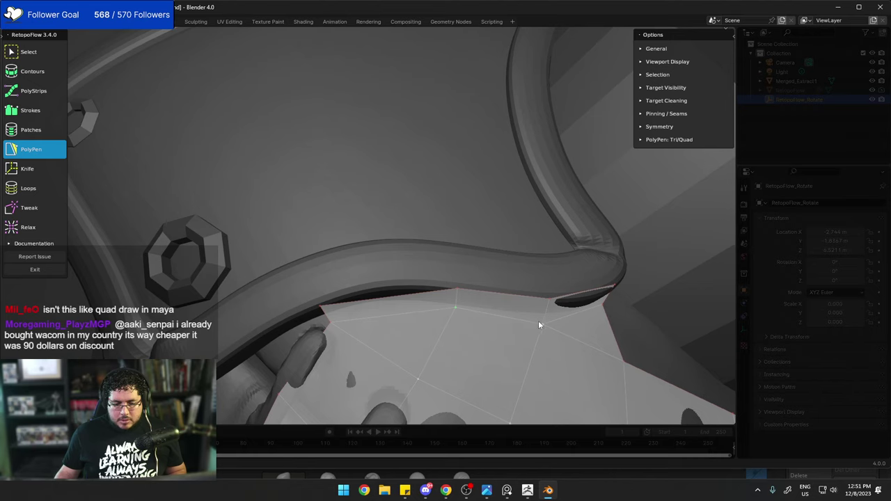
{"action": "left_click_drag", "start_coordinate": [542, 323], "coordinate": [537, 315]}
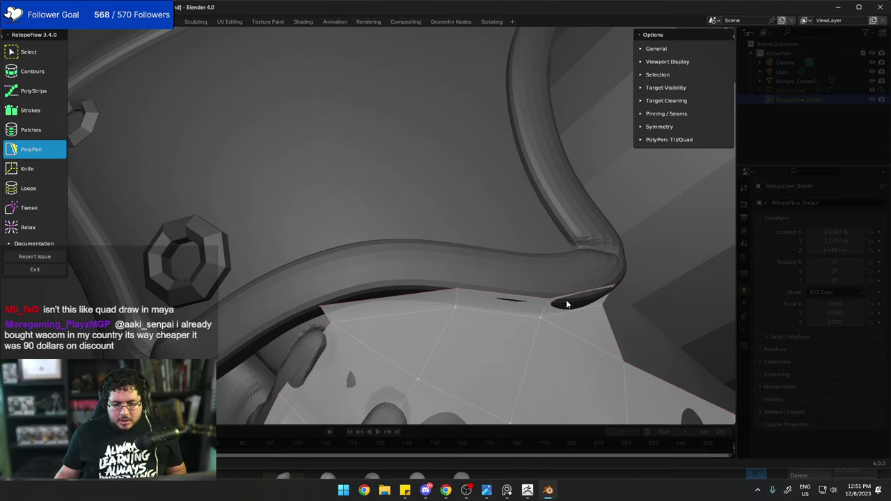
Knife a cut from the vertex below the rear triangle up through the triangle and the strip's rearmost quad.
{"action": "middle_click_drag", "start_coordinate": [435, 307], "coordinate": [411, 301]}
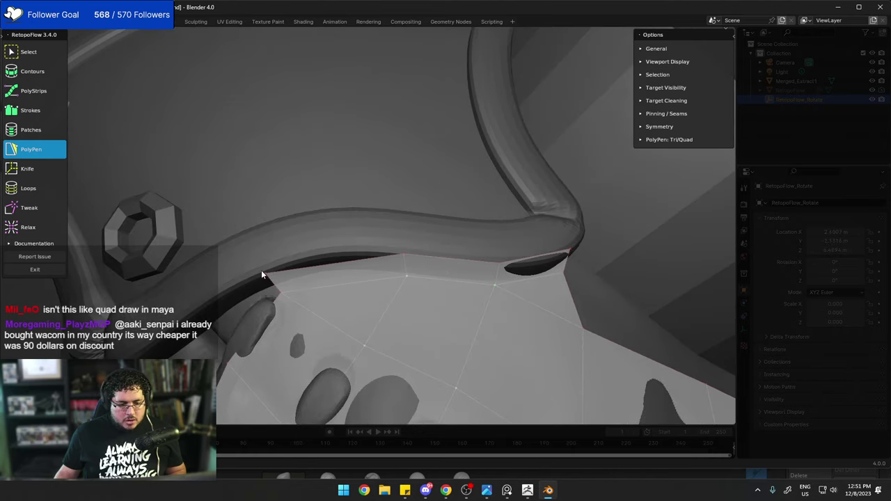
{"action": "middle_click_drag", "start_coordinate": [352, 268], "coordinate": [383, 257]}
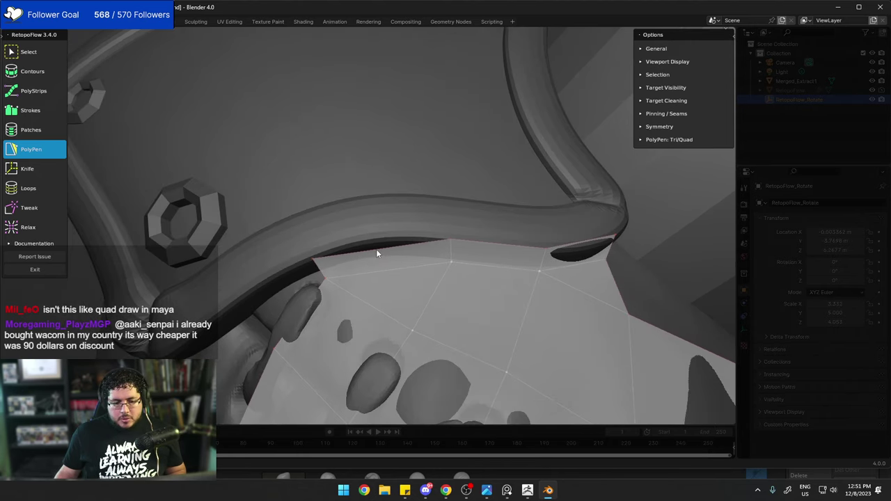
{"action": "left_click", "coordinate": [28, 169]}
{"action": "left_click", "coordinate": [412, 330], "text": "ctrl"}
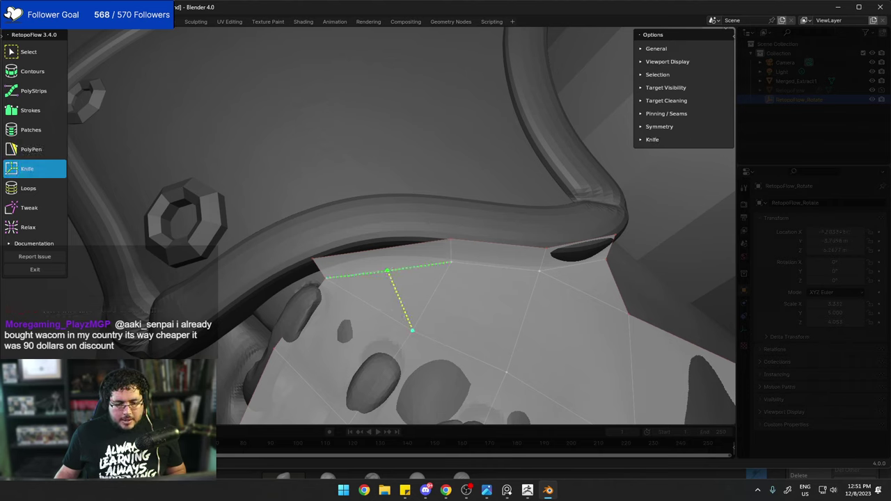
{"action": "left_click", "coordinate": [382, 249], "text": "ctrl"}
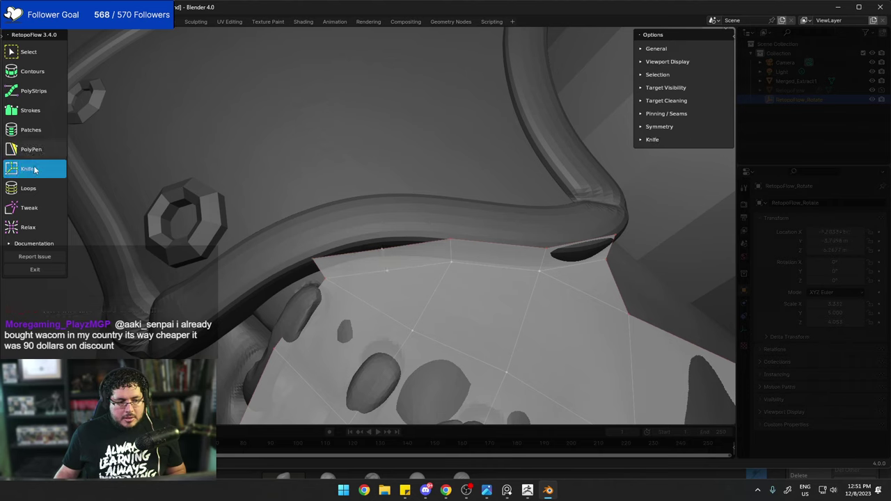
Use Tweak to move the two vertices of the new cut up against the curved rim.
{"action": "left_click", "coordinate": [26, 207]}
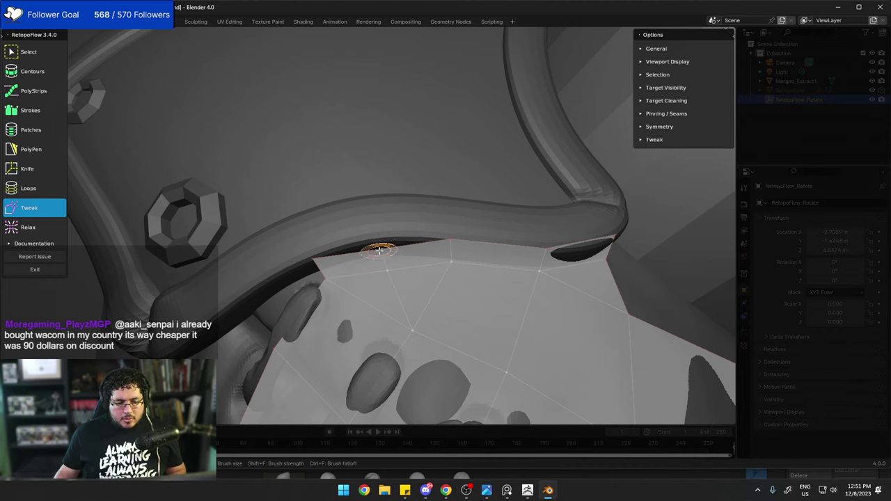
{"action": "left_click_drag", "start_coordinate": [376, 241], "coordinate": [364, 218]}
{"action": "left_click_drag", "start_coordinate": [387, 269], "coordinate": [373, 243]}
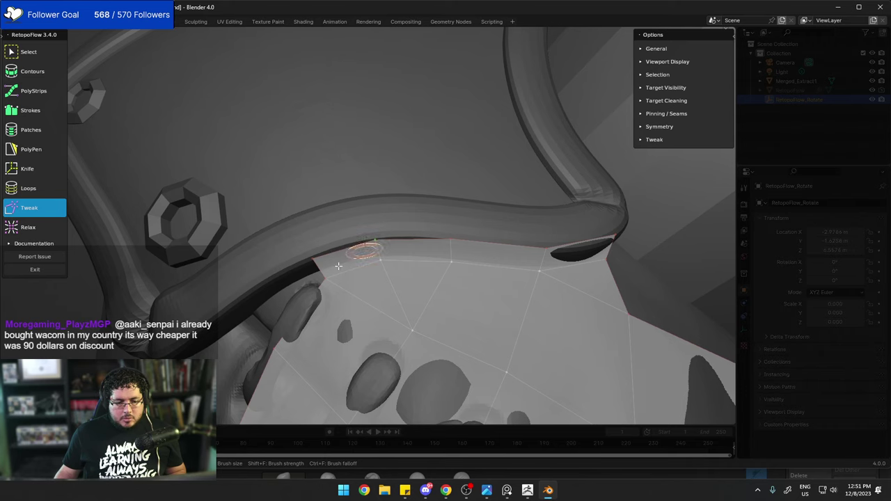
Add a PolyPen quad from the patch's lower rear corner across the vertical seam at the back of the mask.
{"action": "scroll", "coordinate": [371, 247], "scroll_direction": "down", "scroll_amount": 2}
{"action": "mouse_move", "coordinate": [376, 239]}
{"action": "middle_mouse_down"}
{"action": "mouse_move", "coordinate": [415, 213]}
{"action": "mouse_move", "coordinate": [426, 192]}
{"action": "mouse_move", "coordinate": [413, 199]}
{"action": "middle_mouse_up"}
{"action": "scroll", "coordinate": [410, 201], "scroll_direction": "down", "scroll_amount": 4}
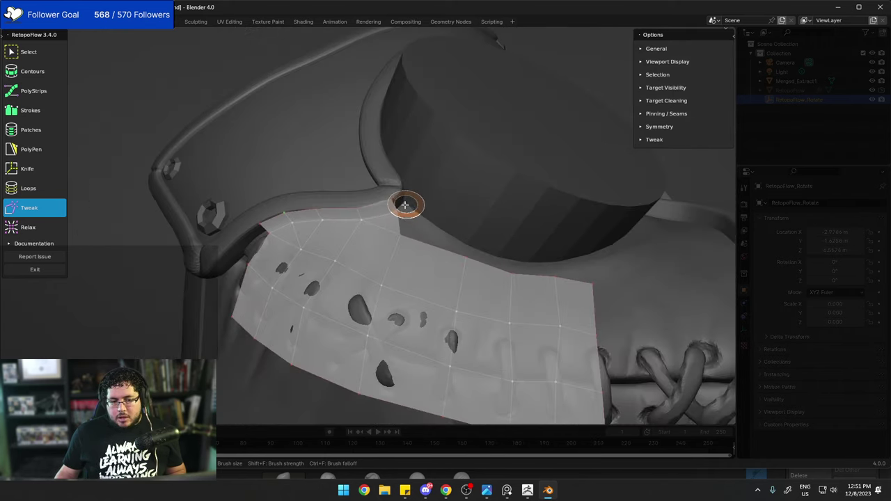
{"action": "mouse_move", "coordinate": [456, 233]}
{"action": "middle_mouse_down"}
{"action": "mouse_move", "coordinate": [431, 221]}
{"action": "mouse_move", "coordinate": [429, 241]}
{"action": "middle_mouse_up"}
{"action": "middle_click_drag", "start_coordinate": [479, 263], "coordinate": [473, 229]}
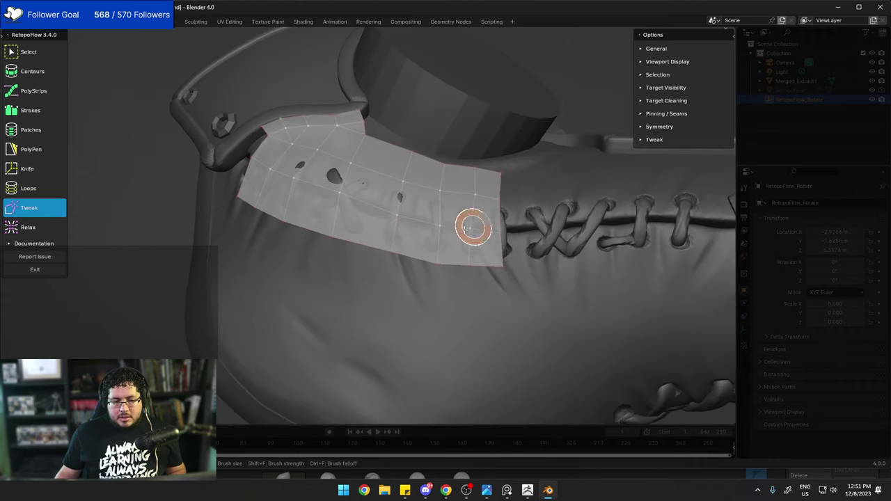
{"action": "middle_click_drag", "start_coordinate": [371, 240], "coordinate": [421, 246]}
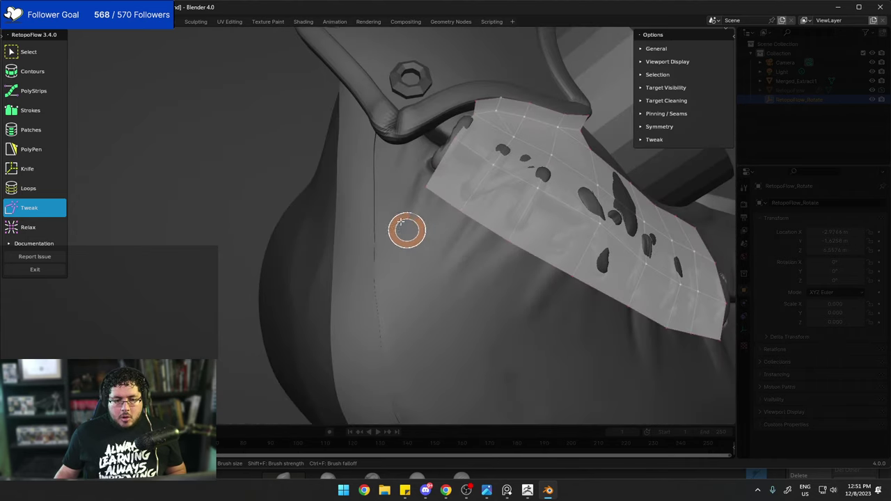
{"action": "left_click", "coordinate": [11, 151]}
{"action": "left_click", "coordinate": [425, 188]}
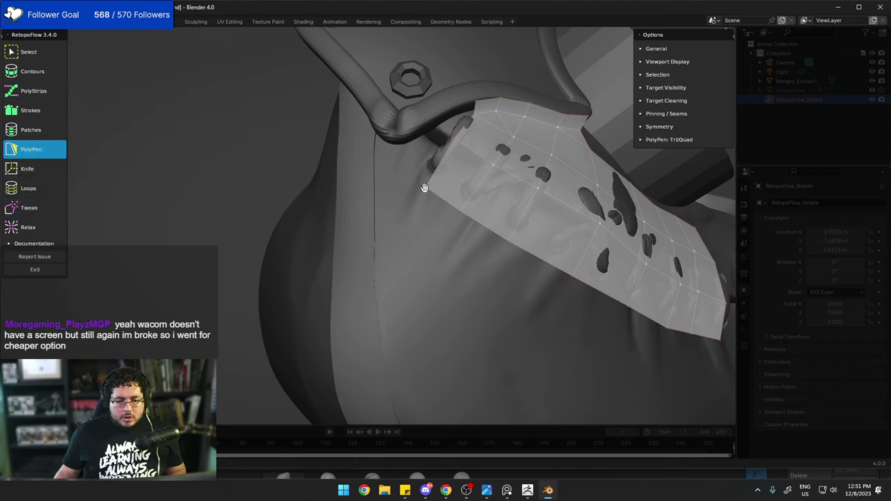
{"action": "left_click", "coordinate": [422, 251]}
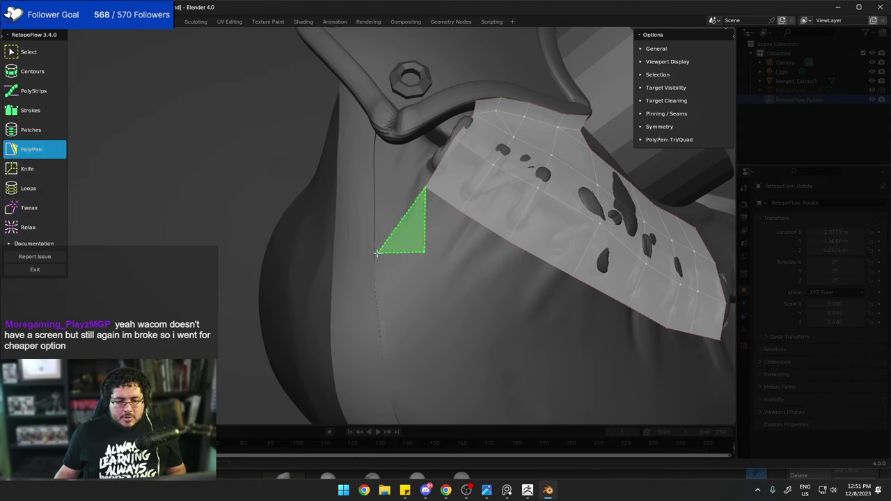
{"action": "left_click", "coordinate": [336, 245], "text": "ctrl"}
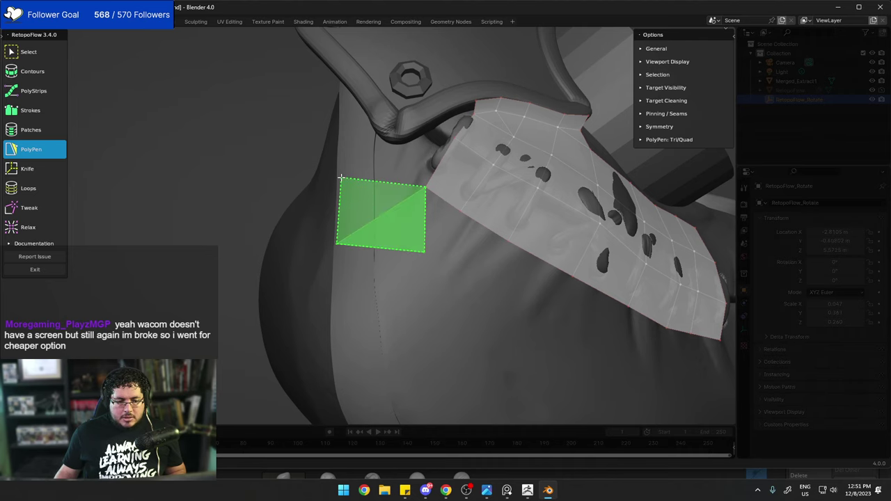
{"action": "left_click", "coordinate": [338, 176], "text": "ctrl"}
Examine the patch's rear edge and the open area between the new back quad and the riveted panel's rim.
{"action": "middle_click_drag", "start_coordinate": [419, 192], "coordinate": [358, 221]}
{"action": "scroll", "coordinate": [280, 254], "scroll_direction": "up", "scroll_amount": 2}
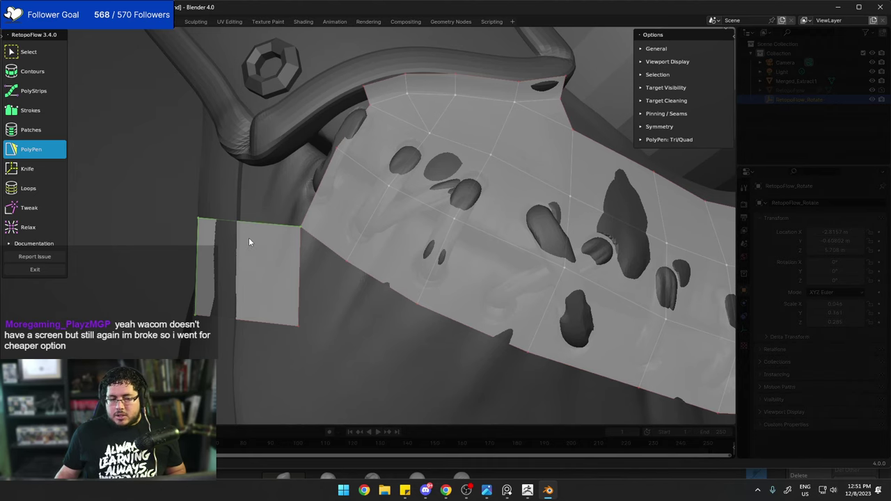
{"action": "scroll", "coordinate": [248, 237], "scroll_direction": "down", "scroll_amount": 3}
{"action": "middle_click_drag", "start_coordinate": [249, 238], "coordinate": [213, 298]}
{"action": "scroll", "coordinate": [310, 230], "scroll_direction": "up", "scroll_amount": 2}
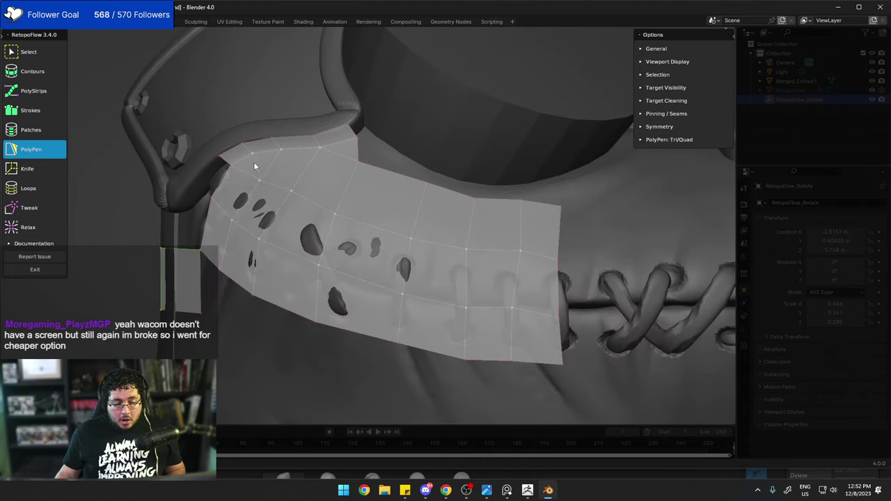
{"action": "middle_click_drag", "start_coordinate": [254, 163], "coordinate": [317, 205]}
{"action": "scroll", "coordinate": [316, 205], "scroll_direction": "up", "scroll_amount": 2}
{"action": "scroll", "coordinate": [280, 176], "scroll_direction": "up", "scroll_amount": 2}
{"action": "middle_click_drag", "start_coordinate": [233, 157], "coordinate": [454, 313]}
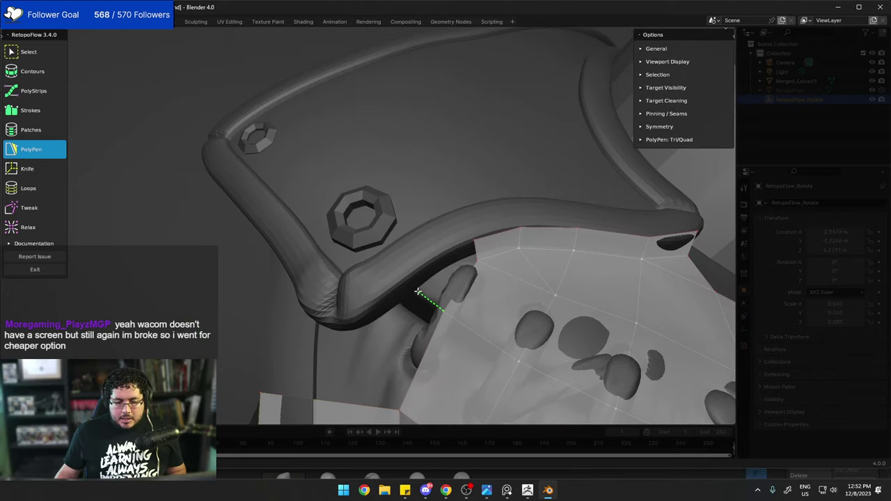
Extend the patch rearward with PolyPen quads along the underside of the riveted panel's rim to the panel's rear corner.
{"action": "left_click", "coordinate": [477, 261], "text": "ctrl"}
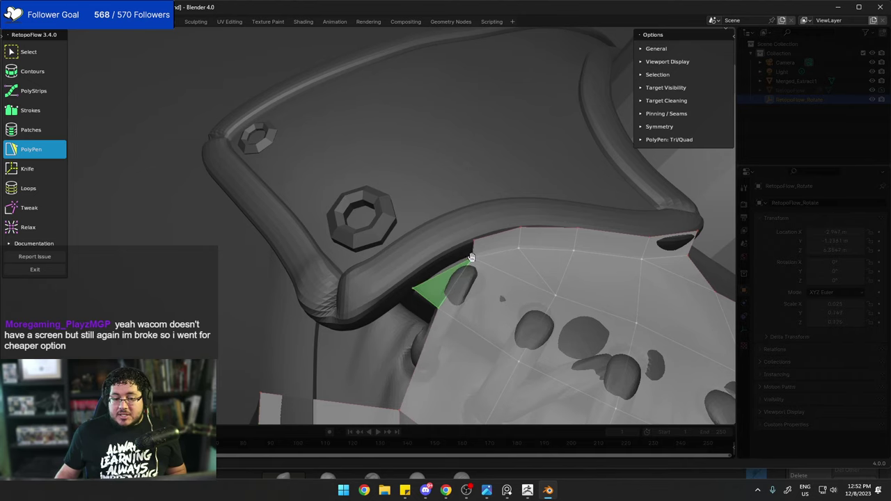
{"action": "middle_click_drag", "start_coordinate": [421, 268], "coordinate": [384, 253]}
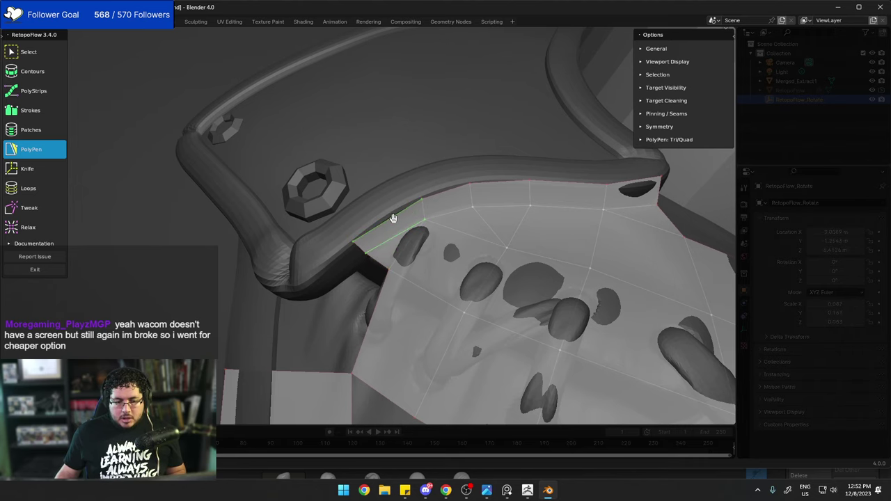
{"action": "middle_click_drag", "start_coordinate": [394, 218], "coordinate": [390, 159]}
{"action": "left_click", "coordinate": [373, 148]}
{"action": "left_click", "coordinate": [307, 183], "text": "ctrl"}
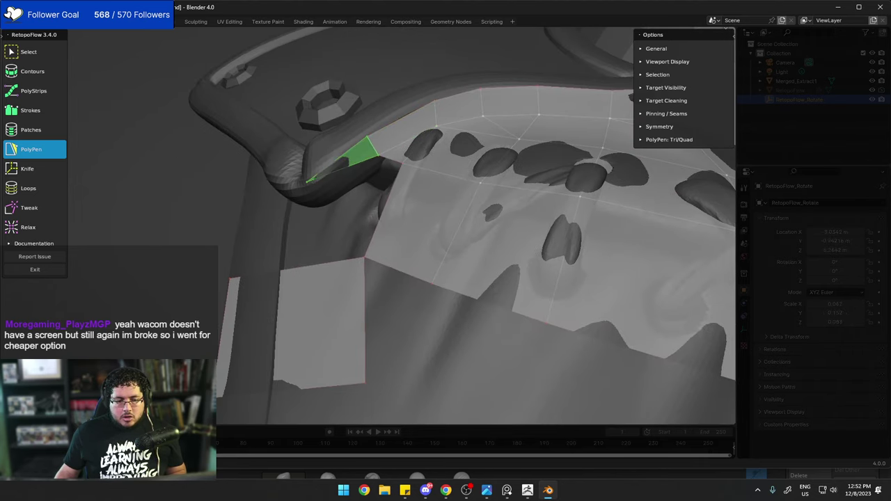
{"action": "left_click", "coordinate": [323, 207], "text": "ctrl"}
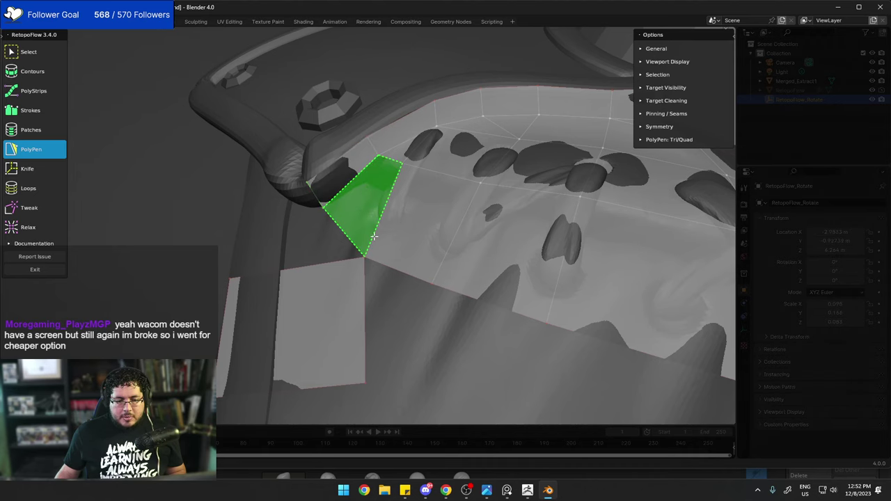
Fill the gap below the rim's corner with PolyPen quads, joining the patch to the back quad at the vertical seam.
{"action": "left_click", "coordinate": [374, 236], "text": "ctrl"}
{"action": "scroll", "coordinate": [373, 236], "scroll_direction": "down", "scroll_amount": 2}
{"action": "middle_click_drag", "start_coordinate": [373, 238], "coordinate": [400, 243]}
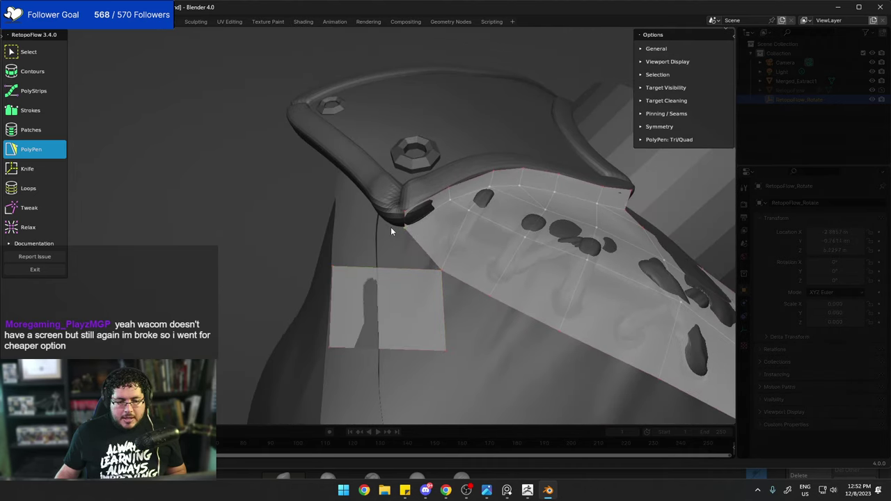
{"action": "left_click", "coordinate": [377, 224], "text": "ctrl"}
{"action": "left_click", "coordinate": [379, 266], "text": "ctrl"}
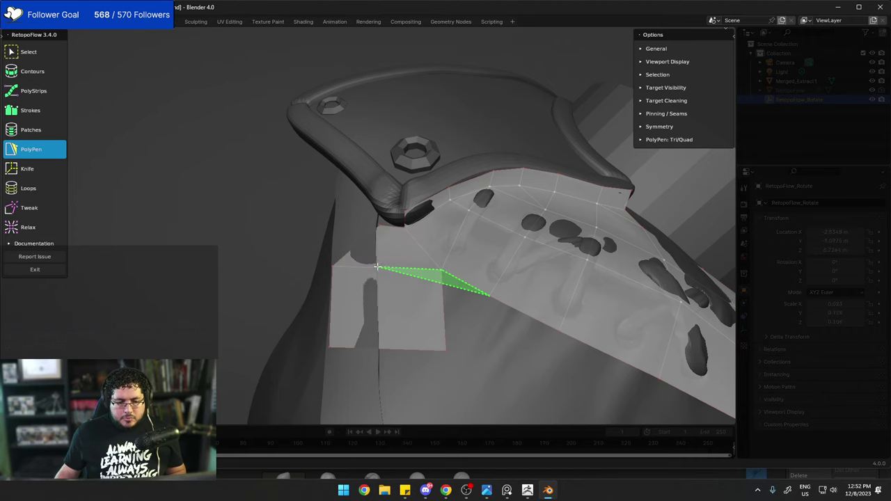
Extend the back strip downward from the back quad with two PolyPen quads straddling the vertical seam.
{"action": "middle_click_drag", "start_coordinate": [387, 263], "coordinate": [374, 198], "text": "shift"}
{"action": "left_click", "coordinate": [357, 283]}
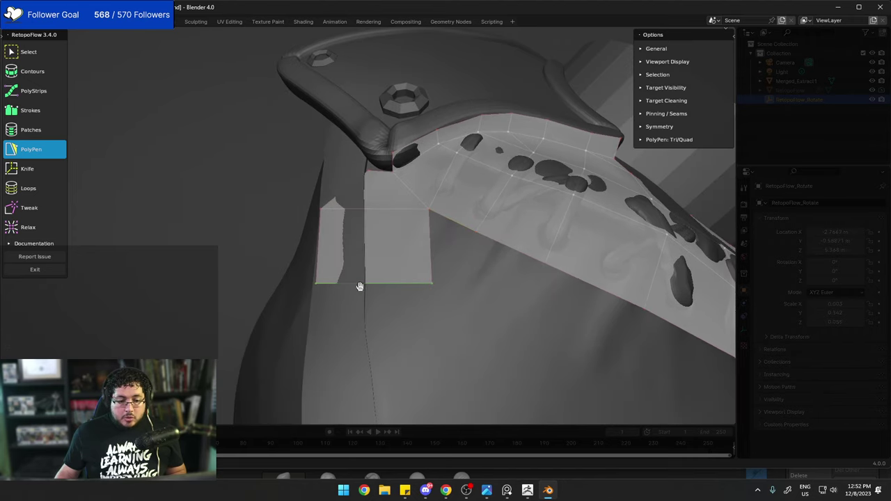
{"action": "middle_click_drag", "start_coordinate": [358, 286], "coordinate": [342, 238], "text": "shift"}
{"action": "left_click", "coordinate": [288, 336], "text": "ctrl"}
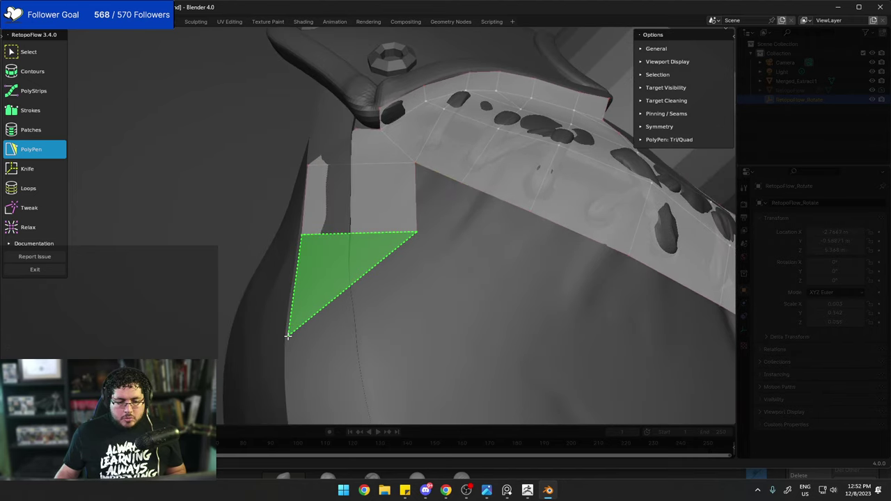
{"action": "left_click", "coordinate": [418, 330]}
{"action": "middle_click_drag", "start_coordinate": [433, 326], "coordinate": [291, 196]}
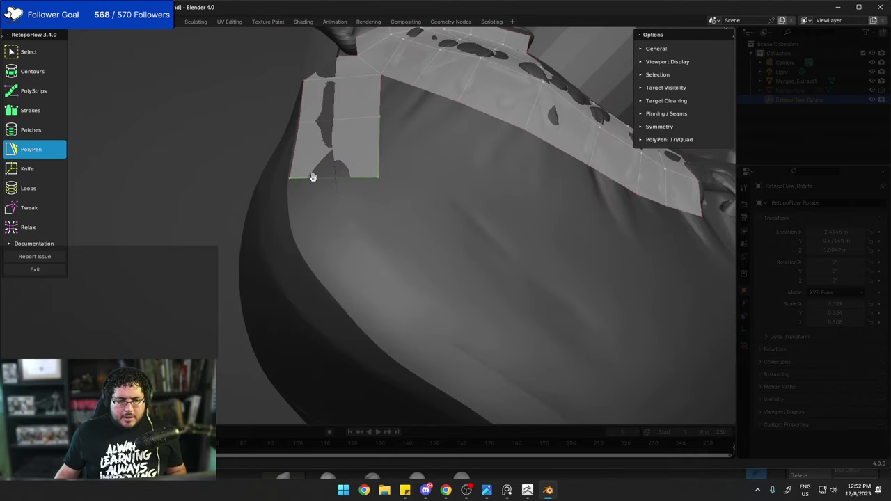
{"action": "left_click", "coordinate": [295, 234]}
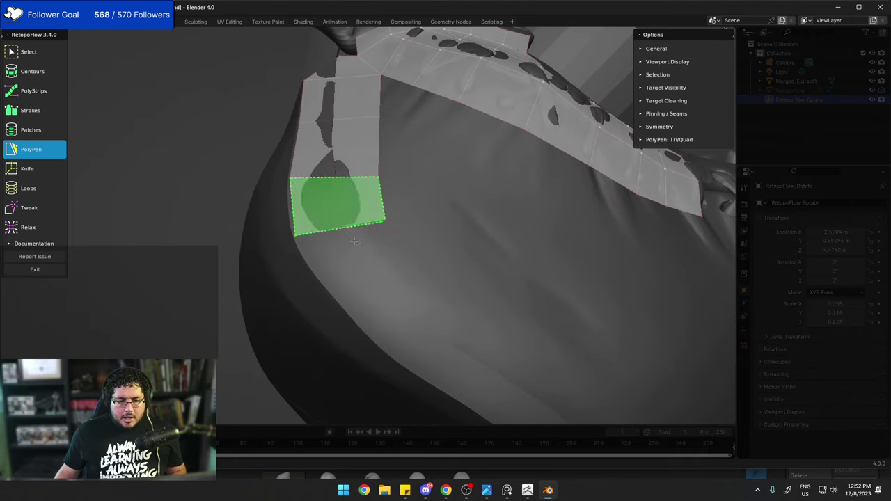
{"action": "left_click", "coordinate": [353, 241]}
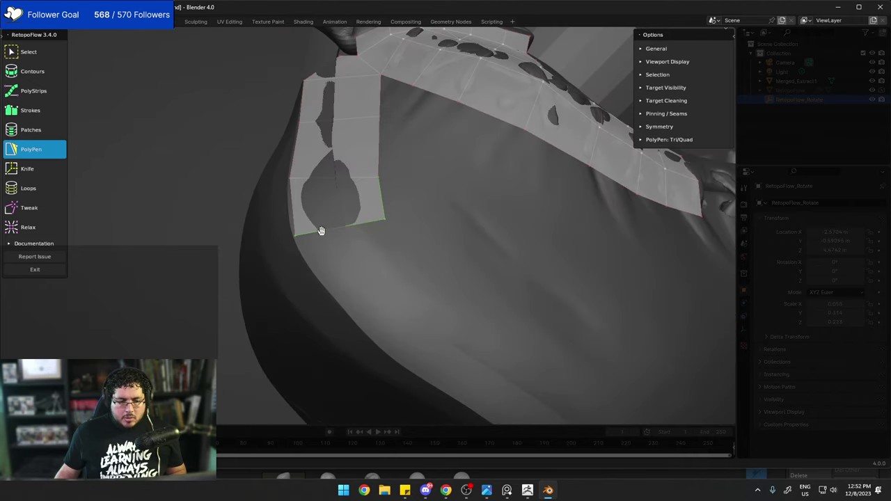
Continue the back strip around the curve of the mask's lower rear edge with three PolyPen quads.
{"action": "left_click", "coordinate": [399, 245], "text": "ctrl"}
{"action": "middle_click_drag", "start_coordinate": [457, 309], "coordinate": [394, 210], "text": "shift"}
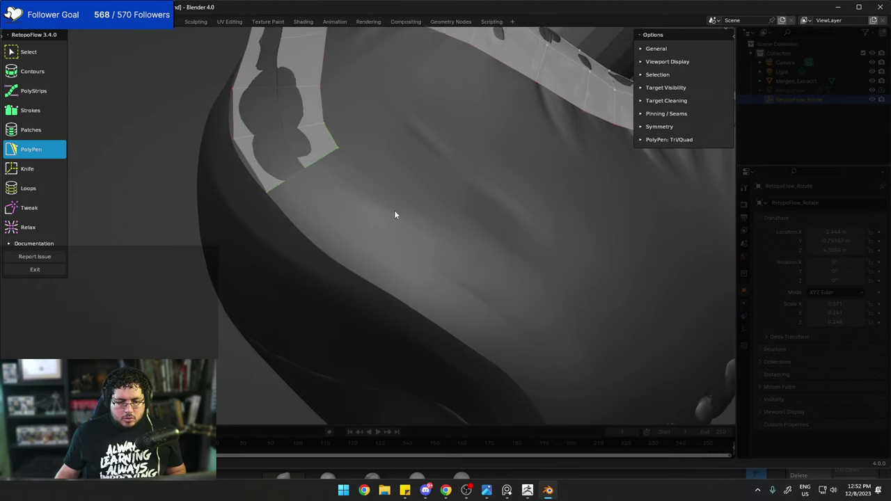
{"action": "left_click", "coordinate": [305, 238], "text": "ctrl"}
{"action": "left_click", "coordinate": [361, 173], "text": "ctrl"}
{"action": "left_click", "coordinate": [327, 211]}
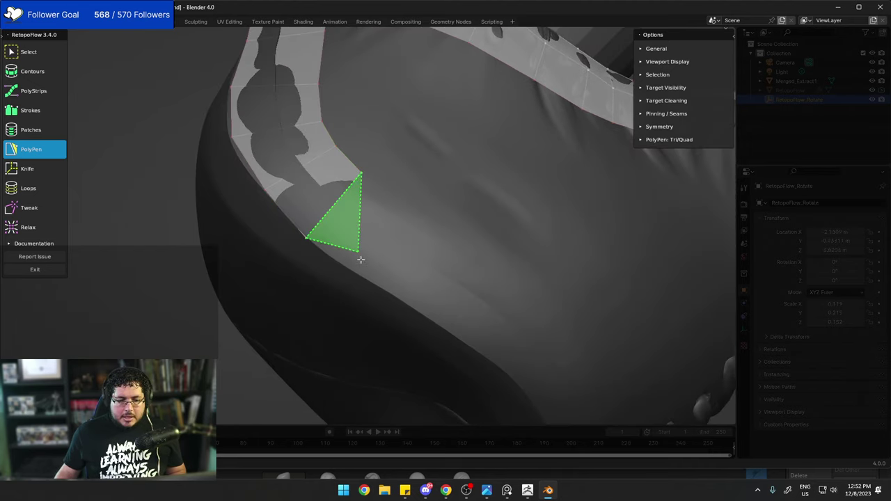
{"action": "left_click", "coordinate": [362, 275], "text": "ctrl"}
{"action": "left_click", "coordinate": [409, 209], "text": "ctrl"}
Add two more PolyPen quads to the strip, following the mask's bottom edge forward.
{"action": "scroll", "coordinate": [409, 208], "scroll_direction": "down", "scroll_amount": 2}
{"action": "middle_click_drag", "start_coordinate": [408, 209], "coordinate": [391, 214]}
{"action": "left_click", "coordinate": [375, 284], "text": "ctrl"}
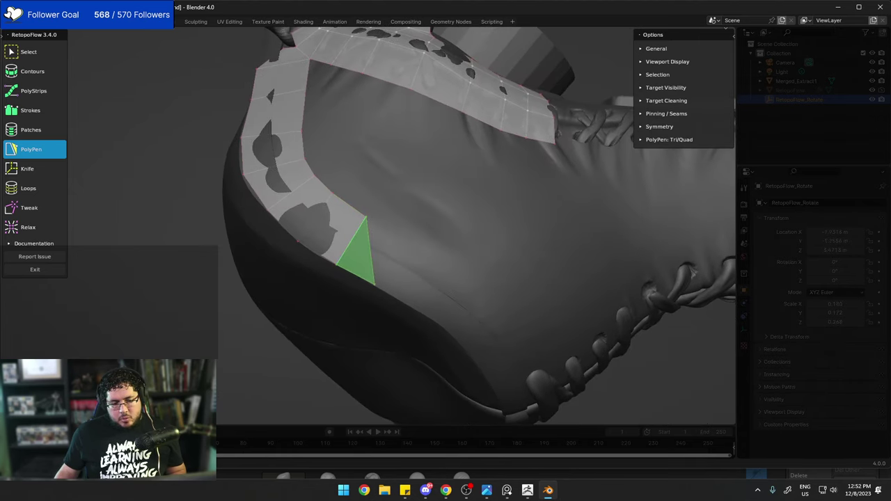
{"action": "left_click", "coordinate": [395, 237], "text": "ctrl"}
{"action": "middle_click_drag", "start_coordinate": [406, 248], "coordinate": [314, 202]}
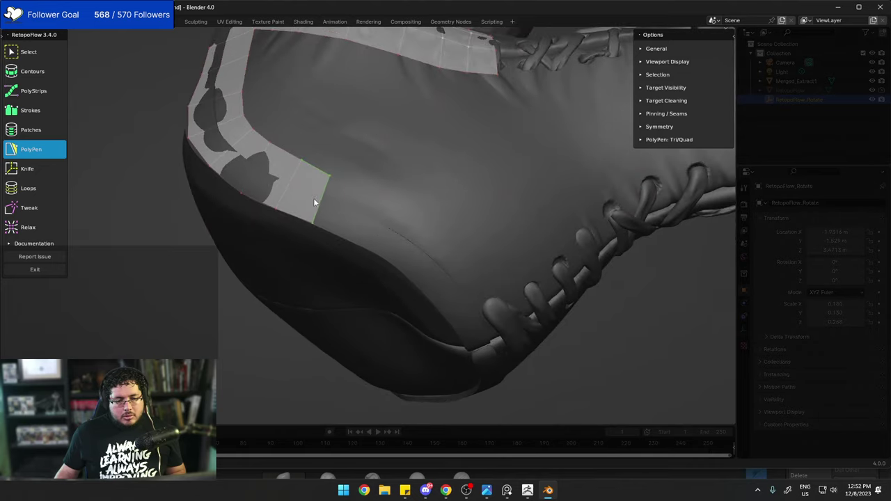
{"action": "left_click", "coordinate": [347, 241], "text": "ctrl"}
{"action": "left_click", "coordinate": [368, 191], "text": "ctrl"}
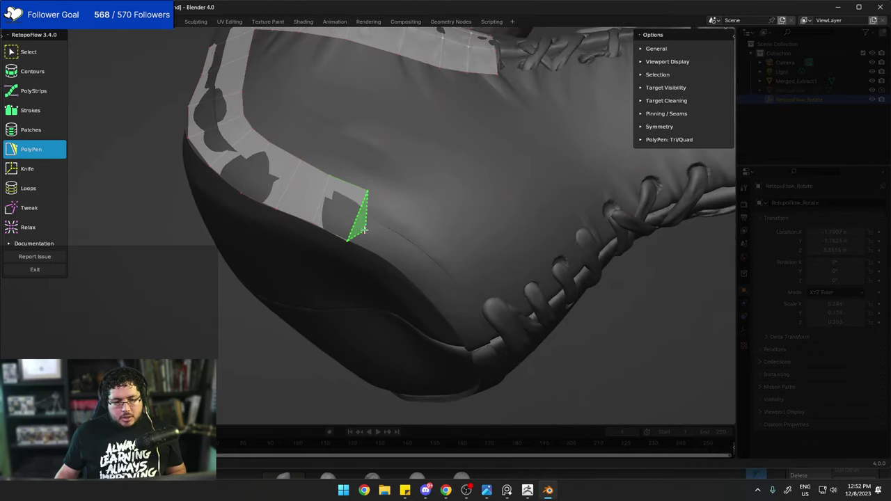
Continue the strip along the bottom edge with three PolyPen quads toward the lower lacing.
{"action": "left_click", "coordinate": [383, 254], "text": "ctrl"}
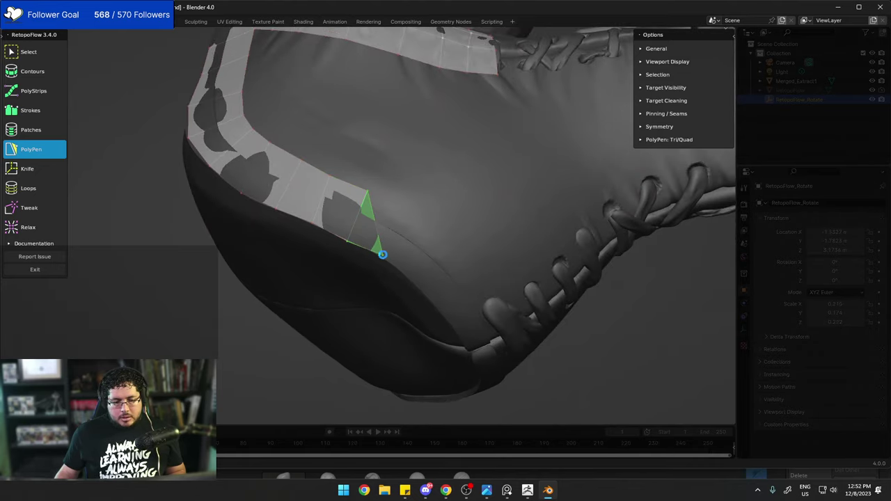
{"action": "left_click", "coordinate": [398, 214], "text": "ctrl"}
{"action": "middle_click_drag", "start_coordinate": [398, 214], "coordinate": [336, 235]}
{"action": "left_click", "coordinate": [333, 233]}
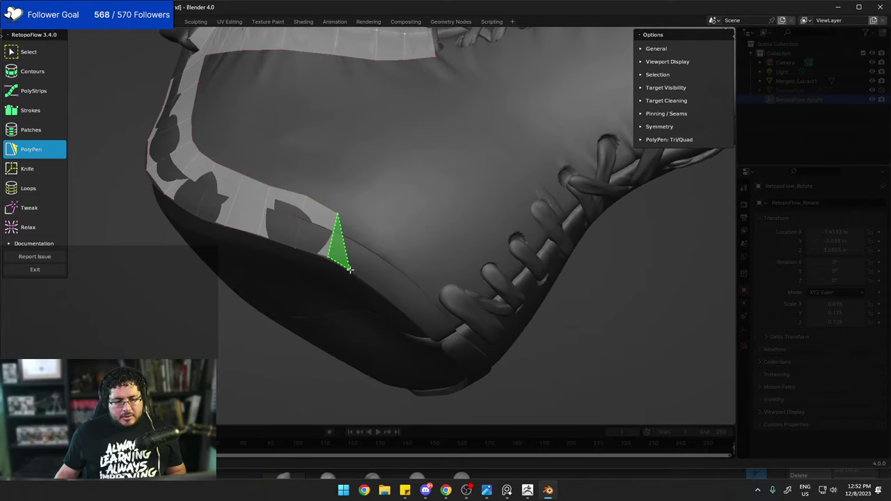
{"action": "left_click", "coordinate": [354, 272], "text": "ctrl"}
{"action": "left_click", "coordinate": [376, 230], "text": "ctrl"}
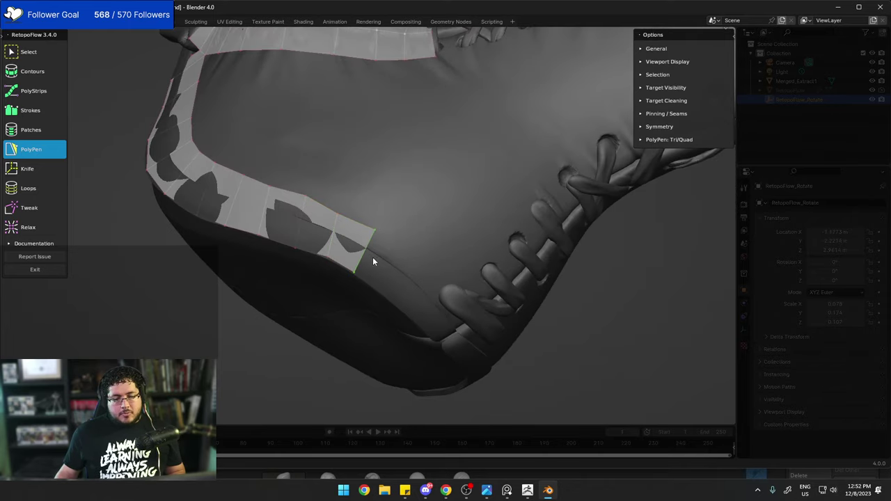
{"action": "left_click", "coordinate": [382, 293], "text": "ctrl"}
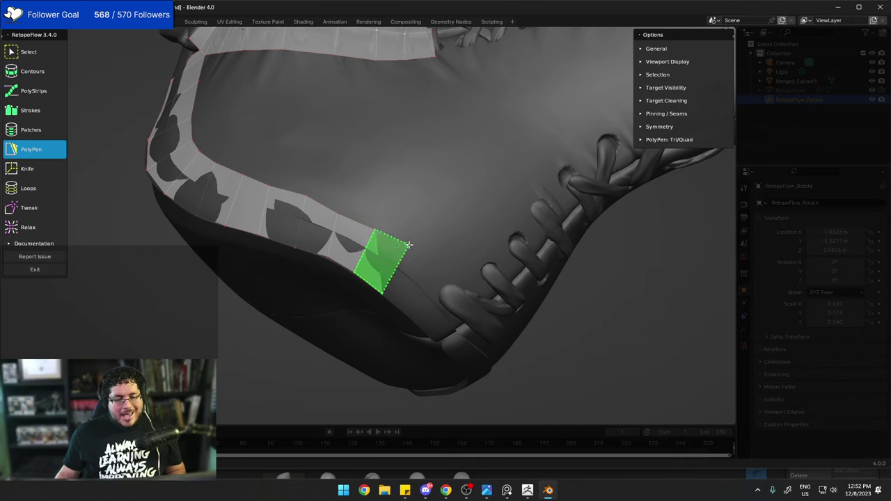
{"action": "left_click", "coordinate": [408, 245]}
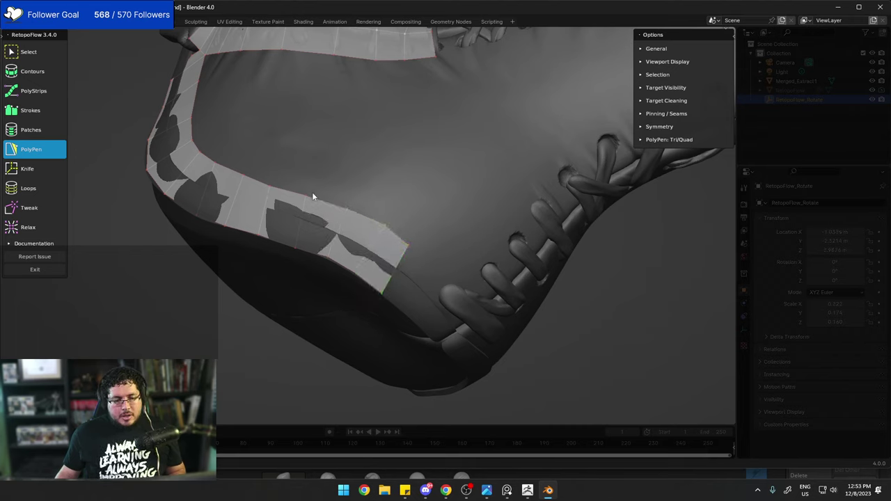
Move the vertices at the strip's front end forward along the bottom edge to lengthen its last quad.
{"action": "middle_click_drag", "start_coordinate": [348, 207], "coordinate": [304, 218]}
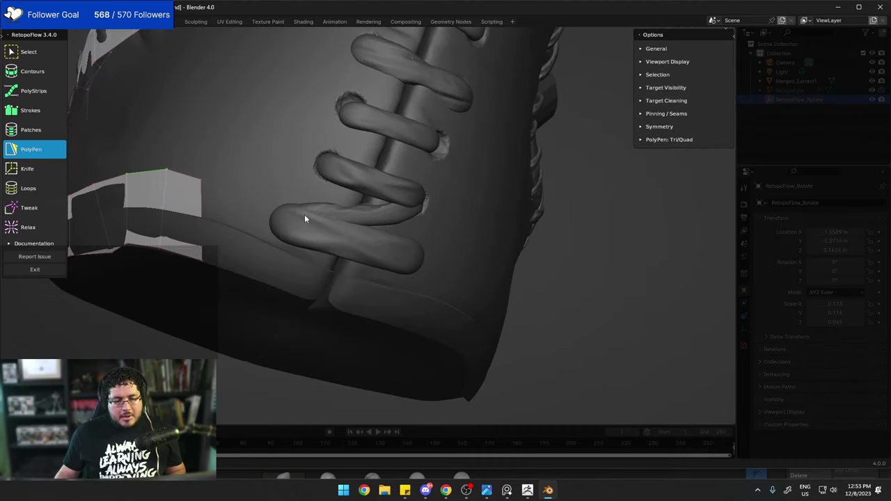
{"action": "left_click", "coordinate": [201, 187]}
{"action": "left_click_drag", "start_coordinate": [200, 180], "coordinate": [233, 186]}
{"action": "left_click", "coordinate": [218, 187]}
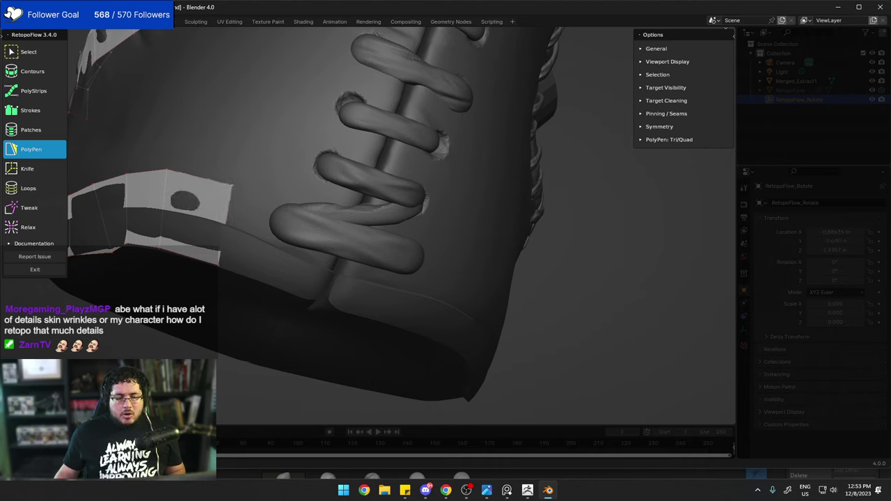
Add a large PolyPen quad from the strip's front end to the center seam beneath the lowest lace loops.
{"action": "left_click", "coordinate": [318, 295], "text": "ctrl"}
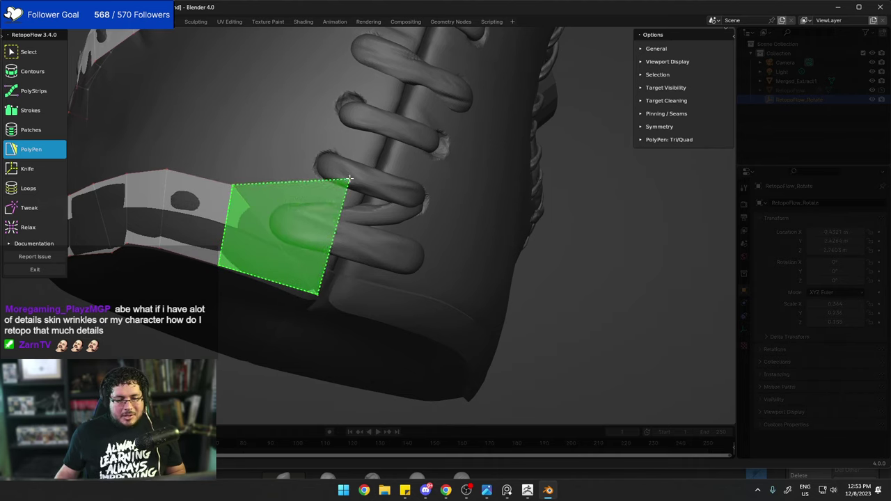
{"action": "left_click", "coordinate": [331, 165], "text": "ctrl"}
{"action": "left_click", "coordinate": [328, 238]}
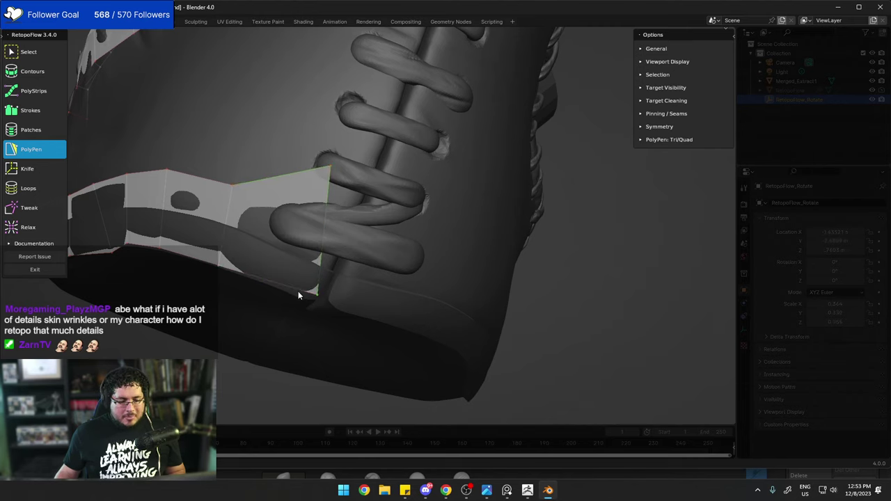
Adjust the lower vertices of the strip's front quad along the mask's bottom edge.
{"action": "left_click", "coordinate": [317, 296]}
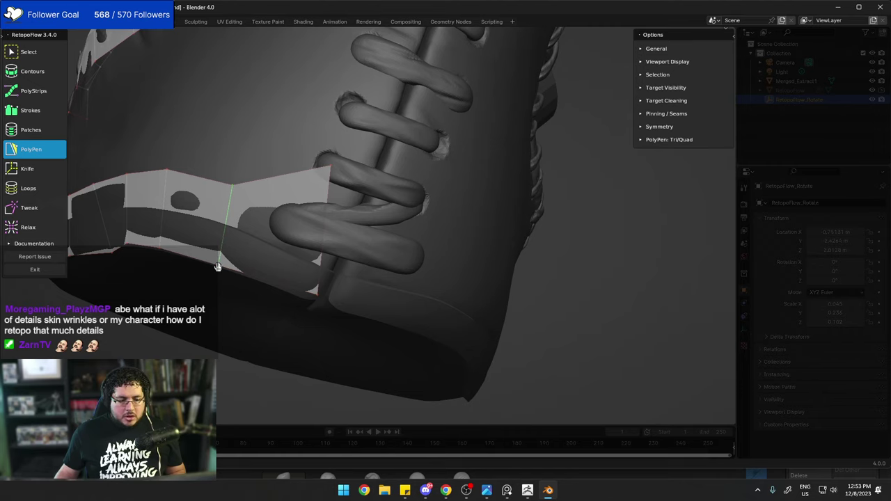
{"action": "left_click_drag", "start_coordinate": [218, 267], "coordinate": [215, 267]}
{"action": "left_click", "coordinate": [318, 295]}
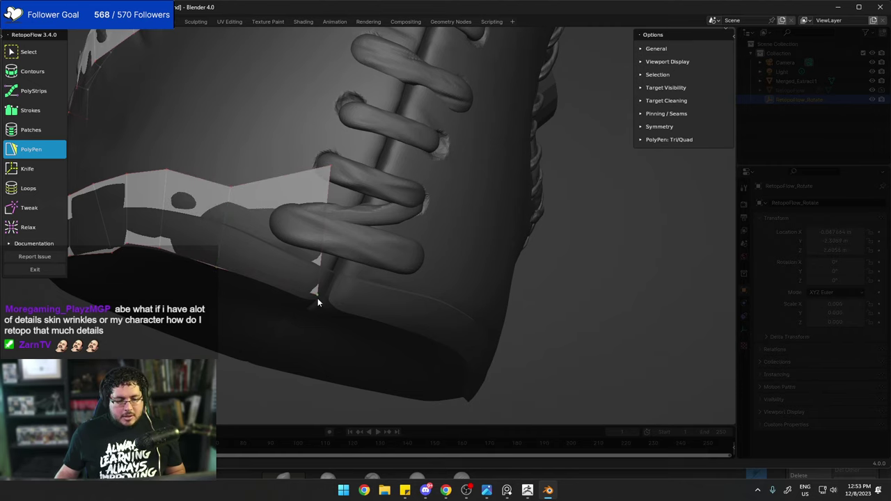
{"action": "left_click_drag", "start_coordinate": [317, 298], "coordinate": [308, 298]}
Add two adjacent PolyPen quads below the upper patch's front lower edge.
{"action": "scroll", "coordinate": [324, 170], "scroll_direction": "down", "scroll_amount": 4}
{"action": "middle_click_drag", "start_coordinate": [324, 170], "coordinate": [389, 231]}
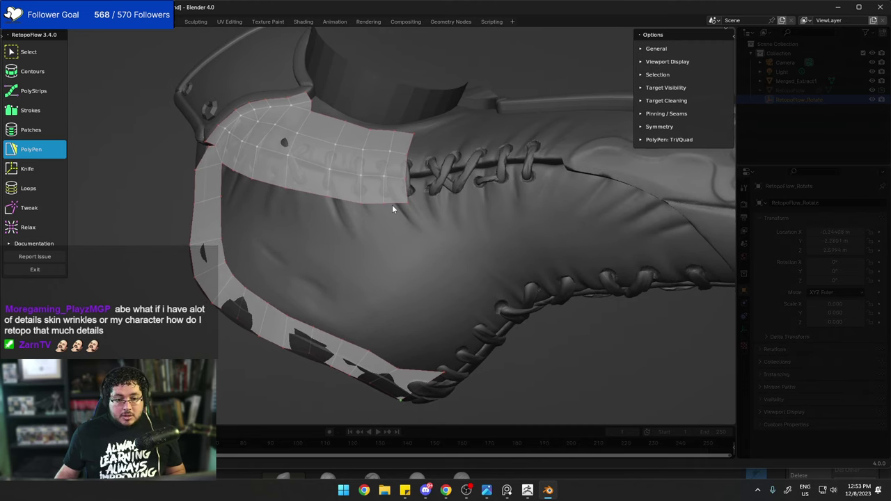
{"action": "left_click", "coordinate": [413, 245], "text": "ctrl"}
{"action": "left_click", "coordinate": [391, 243], "text": "ctrl"}
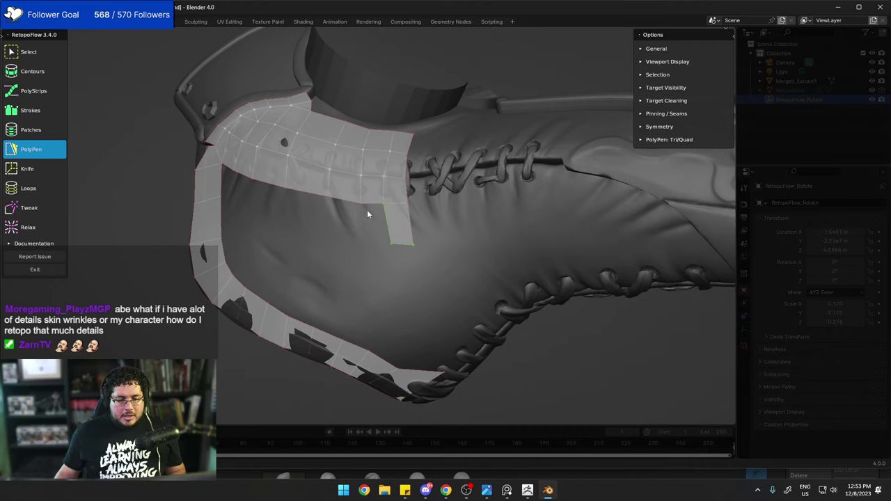
{"action": "left_click", "coordinate": [362, 202]}
{"action": "left_click", "coordinate": [368, 245], "text": "ctrl"}
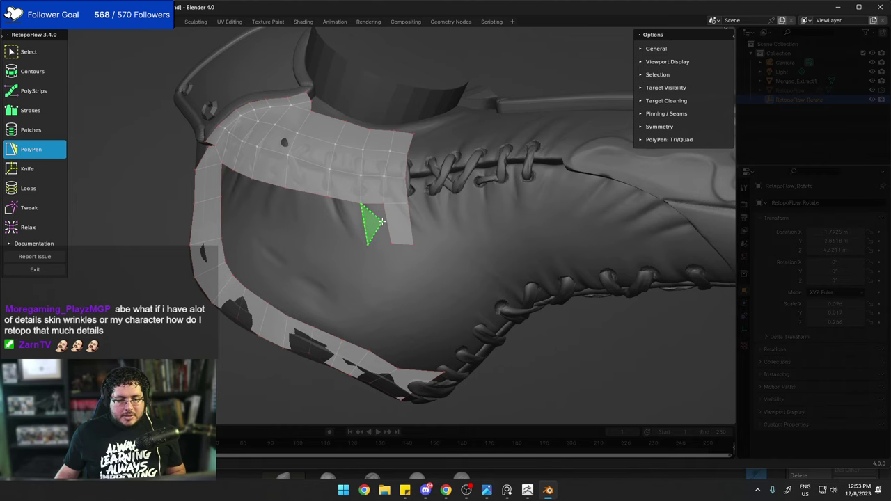
{"action": "mouse_move", "coordinate": [388, 223]}
{"action": "middle_mouse_down"}
{"action": "mouse_move", "coordinate": [392, 256]}
{"action": "mouse_move", "coordinate": [394, 238]}
{"action": "middle_mouse_up"}
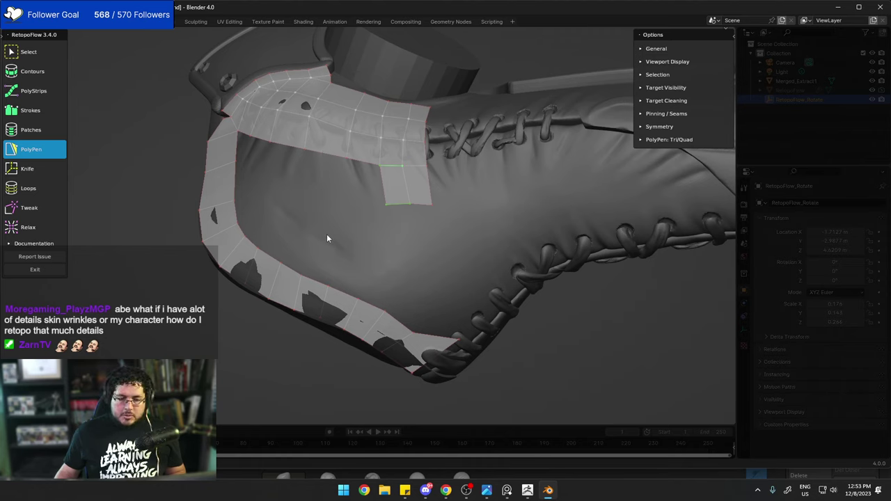
Build a column of PolyPen quads from the upper patch's lower edge down the cheek to the bottom strip.
{"action": "left_click", "coordinate": [355, 162]}
{"action": "left_click", "coordinate": [347, 203], "text": "ctrl"}
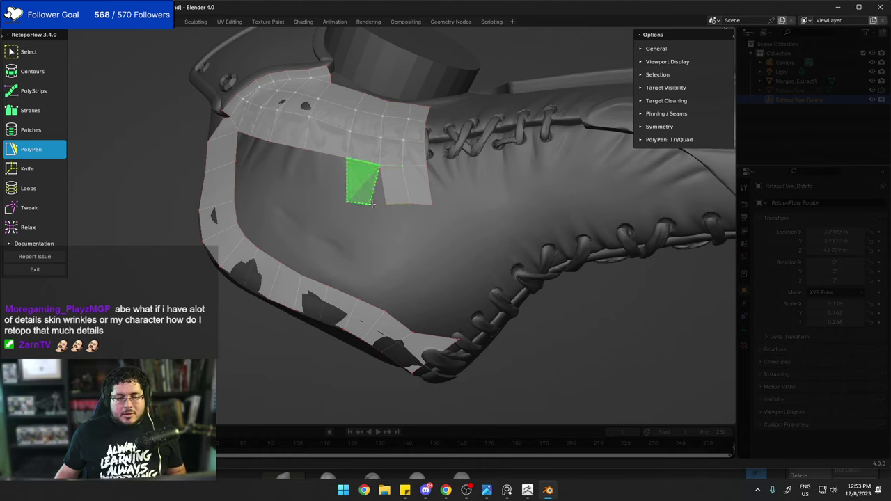
{"action": "left_click", "coordinate": [387, 207]}
{"action": "left_click", "coordinate": [339, 245], "text": "ctrl"}
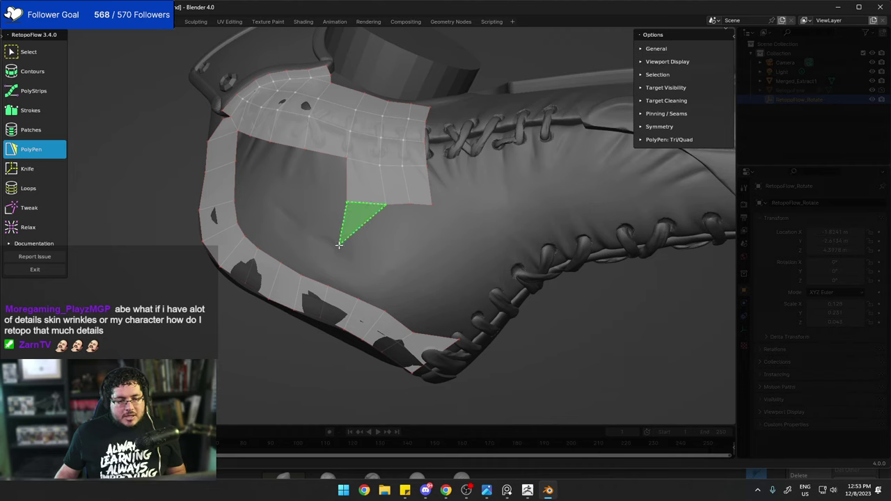
{"action": "left_click", "coordinate": [368, 249], "text": "ctrl"}
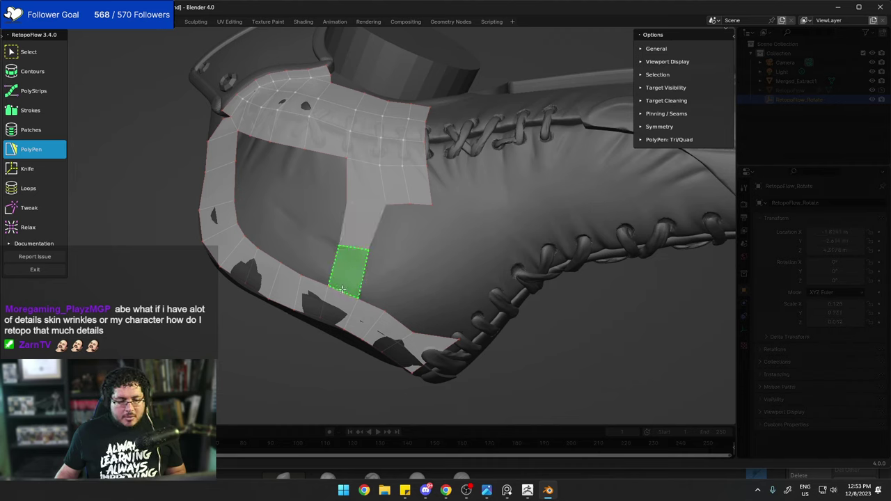
{"action": "left_click", "coordinate": [343, 290], "text": "ctrl"}
Add two adjacent PolyPen quads angling forward and down from the upper patch's front lower edge.
{"action": "left_click", "coordinate": [394, 204]}
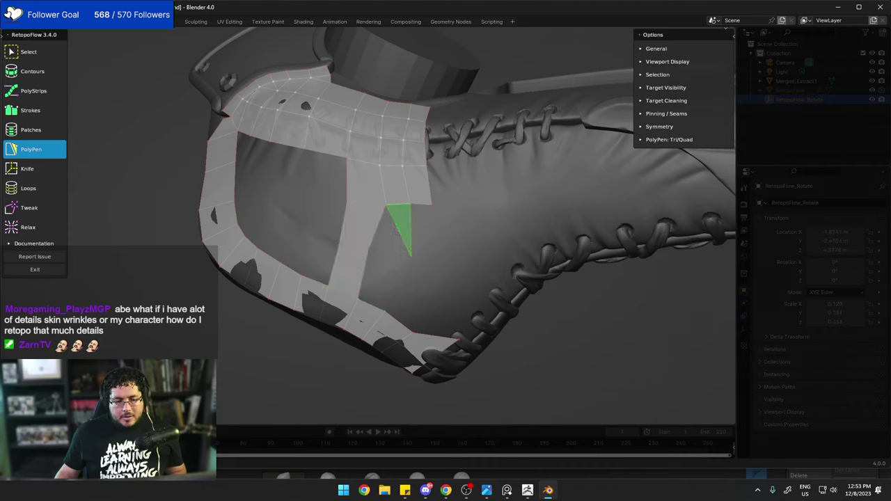
{"action": "left_click", "coordinate": [414, 253]}
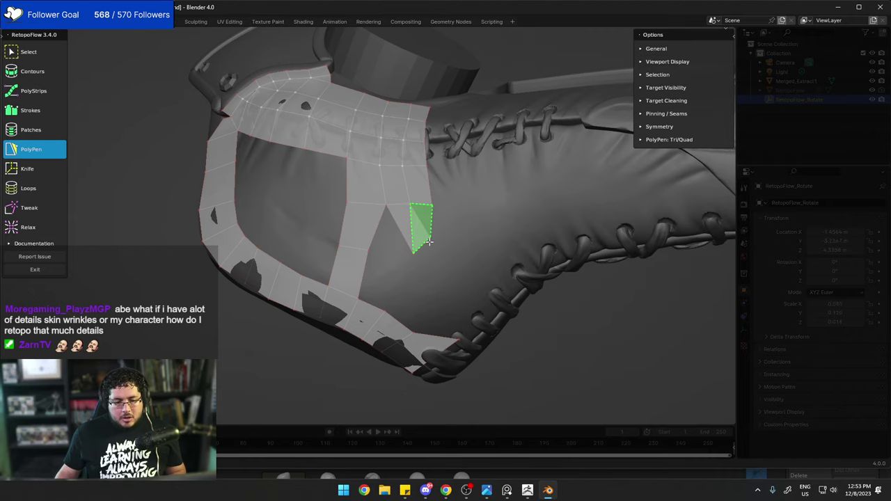
{"action": "left_click", "coordinate": [432, 236], "text": "ctrl"}
{"action": "left_click", "coordinate": [444, 227], "text": "ctrl"}
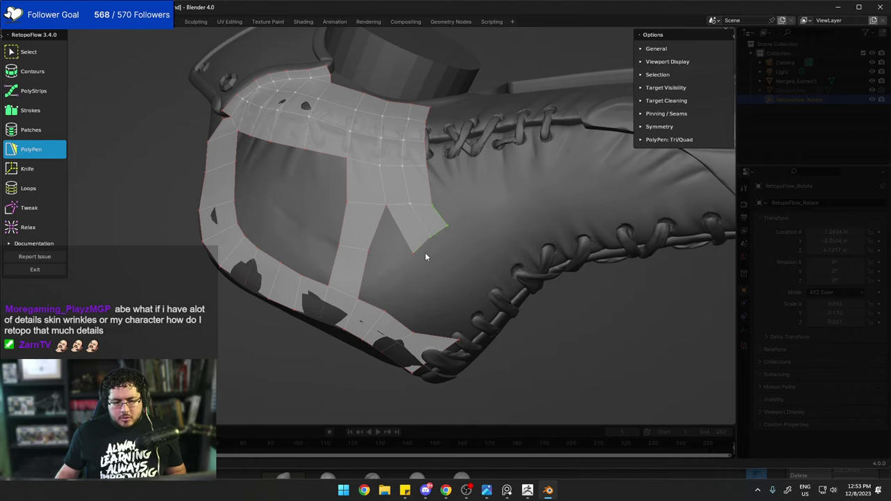
Extend the angled branch toward the lower lacing with two more side-by-side PolyPen quads.
{"action": "mouse_move", "coordinate": [420, 247]}
{"action": "middle_mouse_down"}
{"action": "mouse_move", "coordinate": [426, 256]}
{"action": "mouse_move", "coordinate": [412, 238]}
{"action": "middle_mouse_up"}
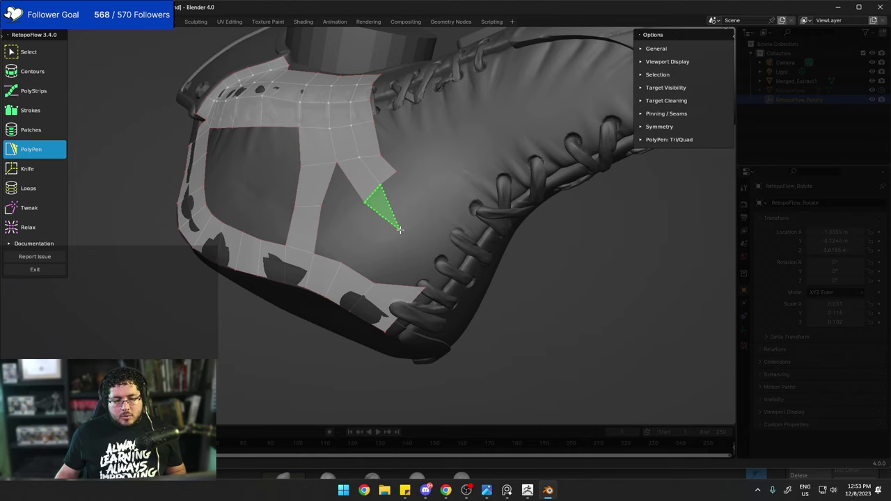
{"action": "left_click", "coordinate": [401, 229], "text": "ctrl"}
{"action": "left_click", "coordinate": [414, 213], "text": "ctrl"}
{"action": "left_click", "coordinate": [413, 201]}
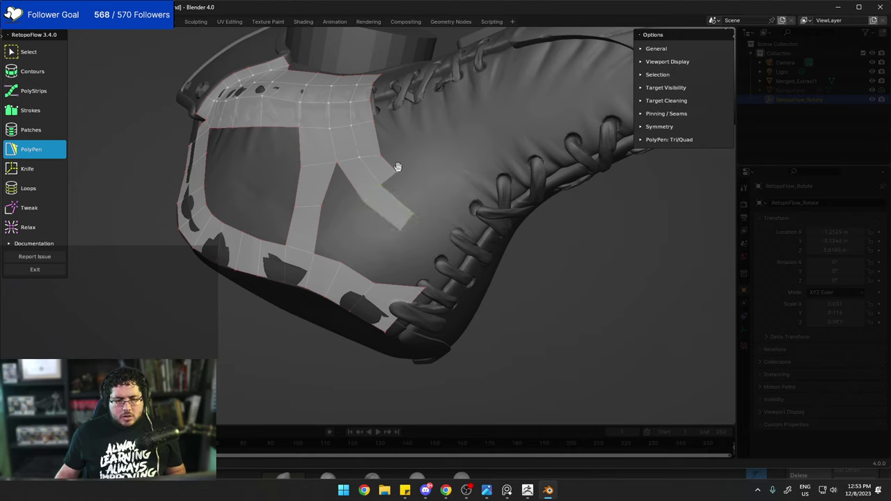
{"action": "left_click", "coordinate": [428, 194], "text": "ctrl"}
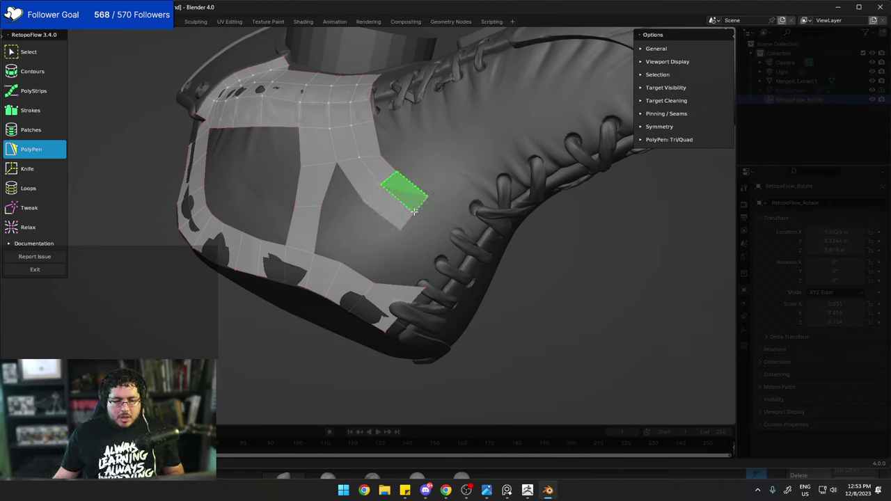
{"action": "left_click", "coordinate": [414, 212], "text": "ctrl"}
Fill the gap between the angled branch and the cheek column with PolyPen quads down to the bottom strip.
{"action": "middle_click_drag", "start_coordinate": [352, 224], "coordinate": [356, 204]}
{"action": "left_click", "coordinate": [348, 202]}
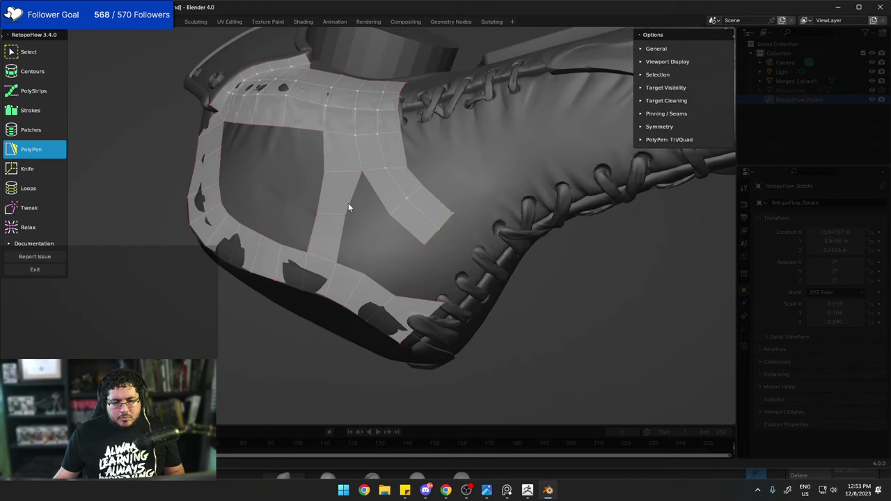
{"action": "left_click", "coordinate": [380, 234], "text": "ctrl"}
{"action": "left_click", "coordinate": [390, 215], "text": "ctrl"}
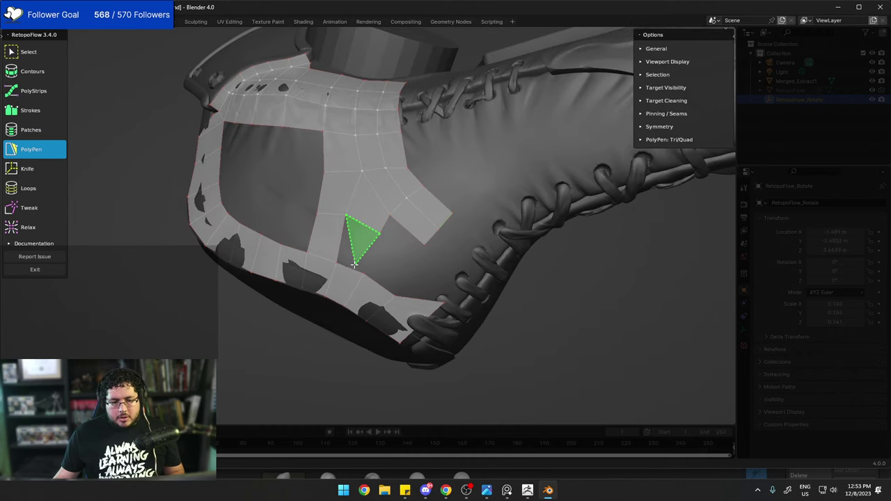
{"action": "left_click", "coordinate": [354, 266]}
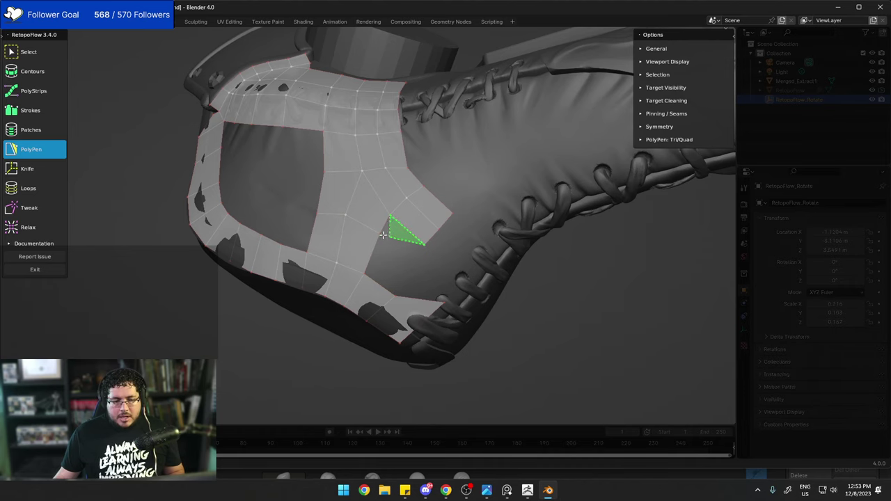
{"action": "left_click", "coordinate": [416, 259]}
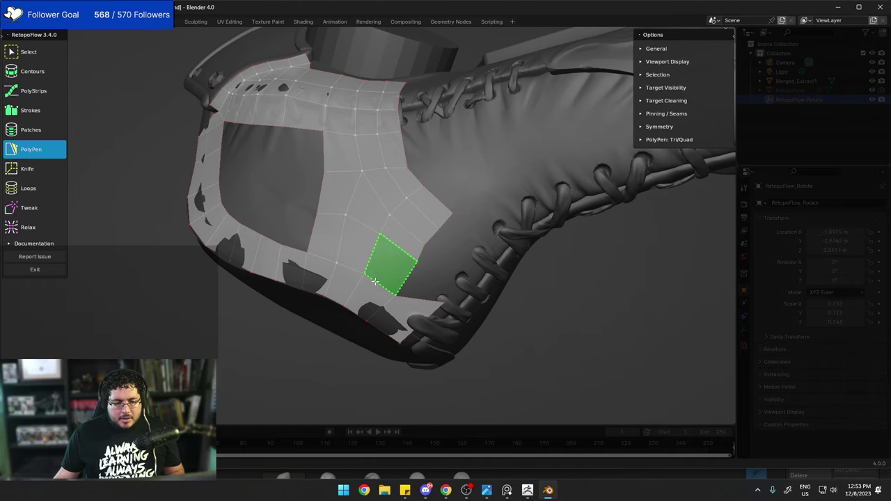
{"action": "left_click", "coordinate": [374, 281], "text": "ctrl"}
Add a row of three PolyPen quads along the bottom strip inside the cheek opening, ending at the cheek column.
{"action": "middle_click_drag", "start_coordinate": [410, 212], "coordinate": [451, 226]}
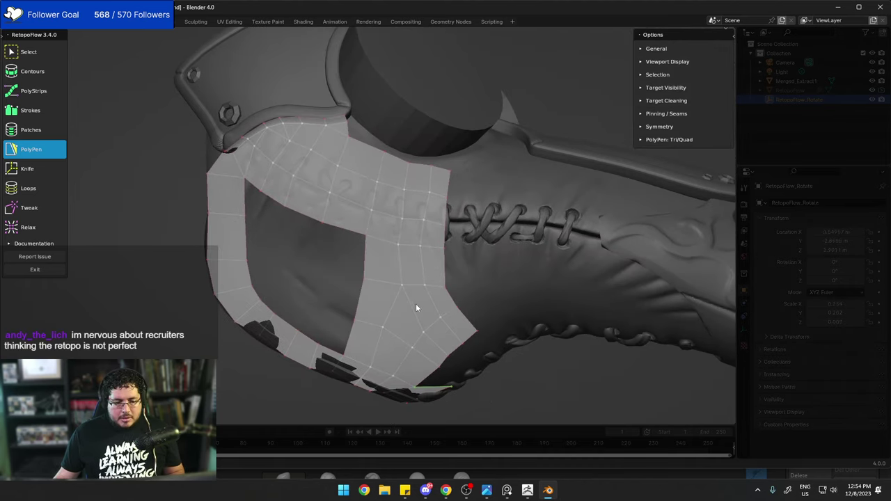
{"action": "middle_click_drag", "start_coordinate": [365, 288], "coordinate": [361, 258]}
{"action": "middle_click_drag", "start_coordinate": [403, 237], "coordinate": [439, 238]}
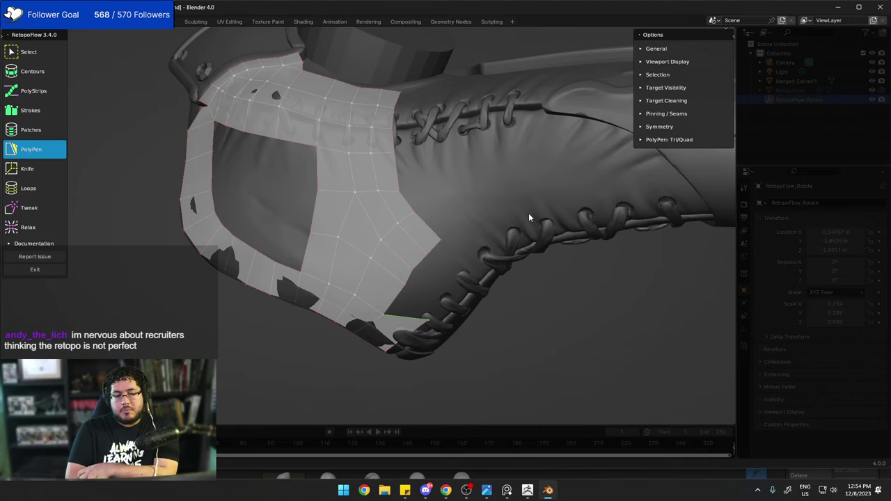
{"action": "middle_click_drag", "start_coordinate": [284, 247], "coordinate": [324, 267]}
{"action": "scroll", "coordinate": [323, 267], "scroll_direction": "up", "scroll_amount": 2}
{"action": "left_click", "coordinate": [308, 296]}
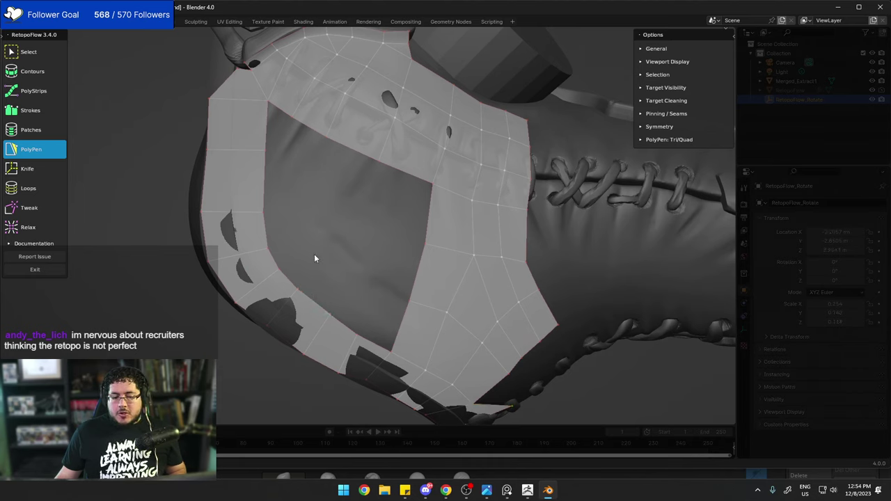
{"action": "left_click", "coordinate": [317, 256], "text": "ctrl"}
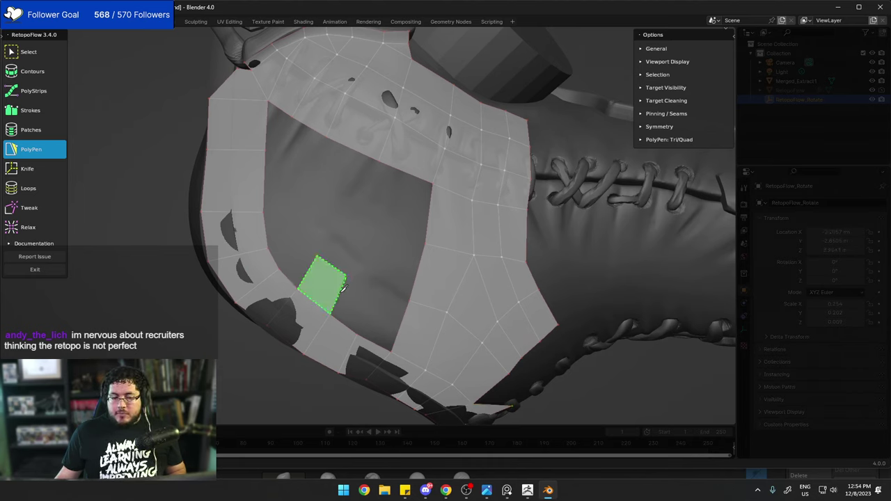
{"action": "left_click", "coordinate": [343, 277]}
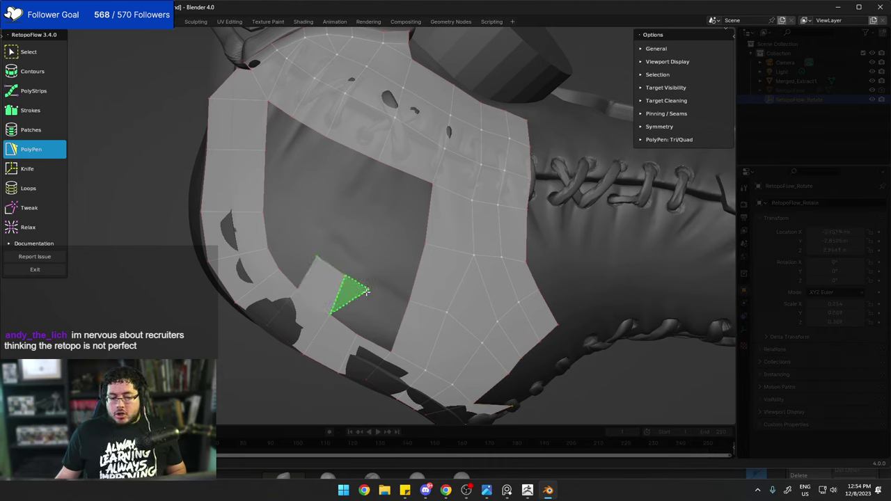
{"action": "left_click", "coordinate": [372, 293]}
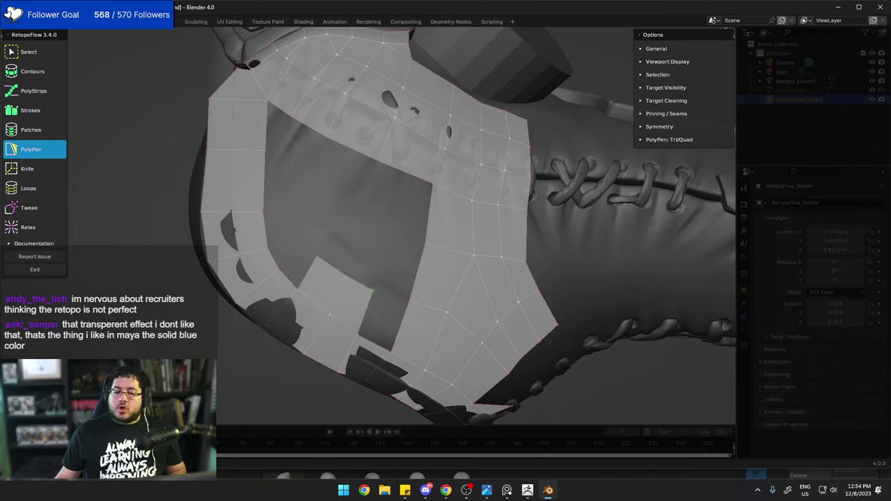
{"action": "left_click", "coordinate": [364, 314]}
{"action": "left_click", "coordinate": [400, 321], "text": "ctrl"}
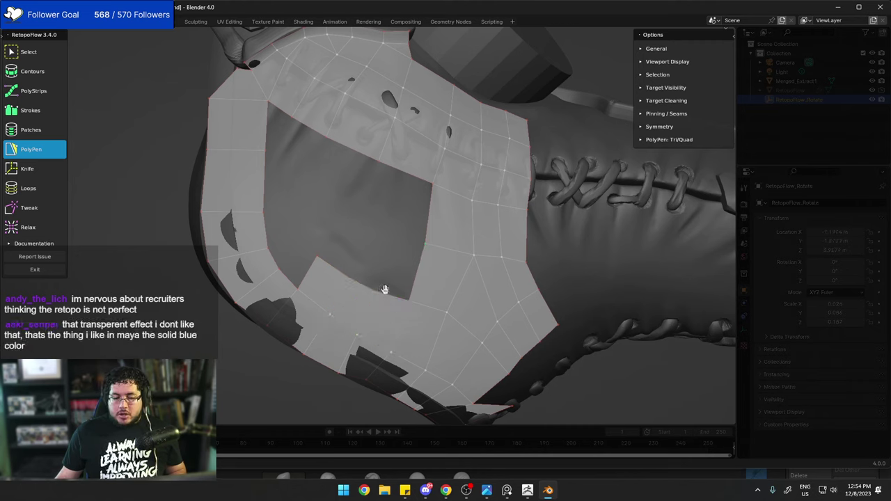
Add a quad above the front end of the new row, joined to the cheek column's edge.
{"action": "left_click", "coordinate": [384, 293]}
{"action": "left_click", "coordinate": [389, 235], "text": "ctrl"}
{"action": "left_click", "coordinate": [425, 244], "text": "ctrl"}
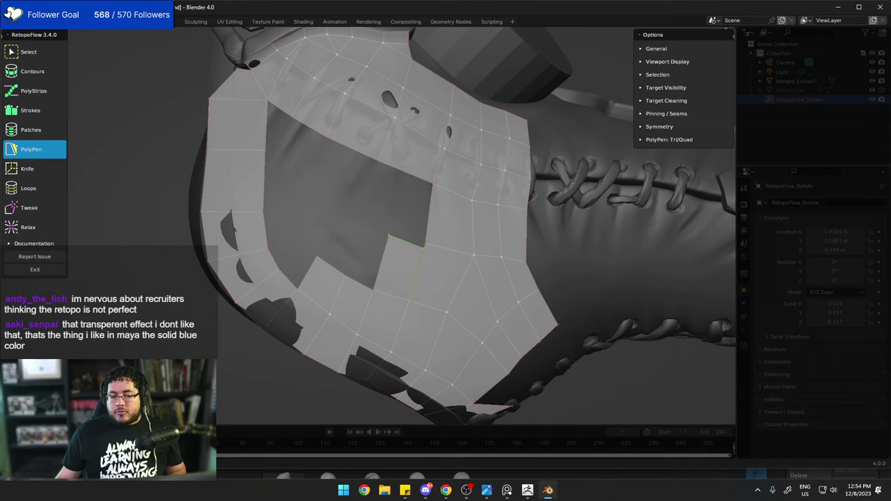
{"action": "key", "text": "ctrl+z"}
{"action": "left_click", "coordinate": [418, 247]}
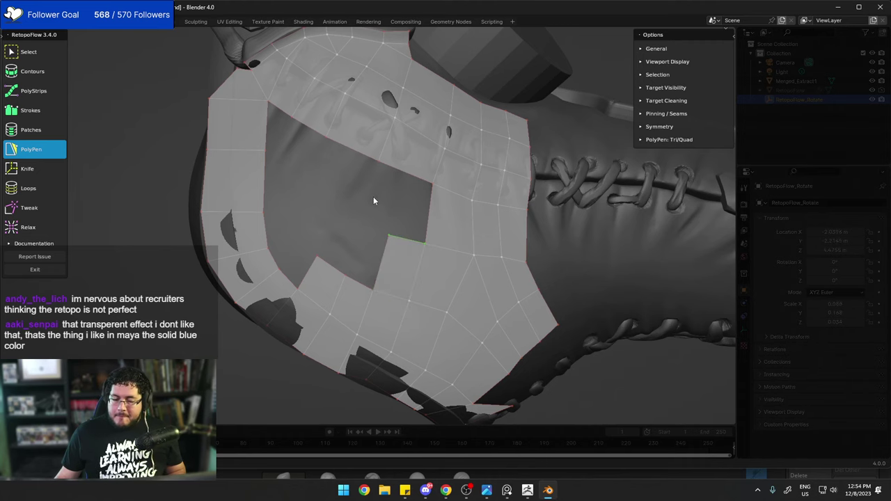
Add a row of three PolyPen quads beneath the upper patch, from the rear strip forward along the cheek opening.
{"action": "middle_click_drag", "start_coordinate": [373, 196], "coordinate": [367, 218]}
{"action": "left_click", "coordinate": [290, 202]}
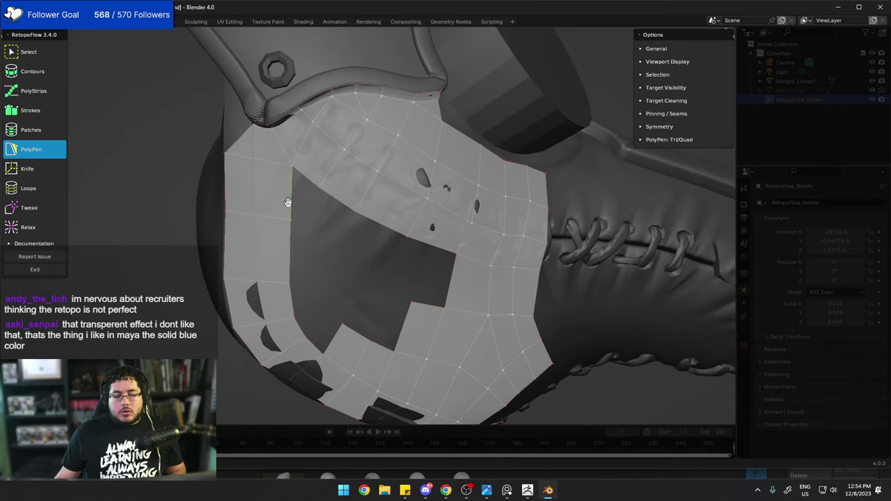
{"action": "left_click", "coordinate": [314, 231], "text": "ctrl"}
{"action": "left_click", "coordinate": [319, 188], "text": "ctrl"}
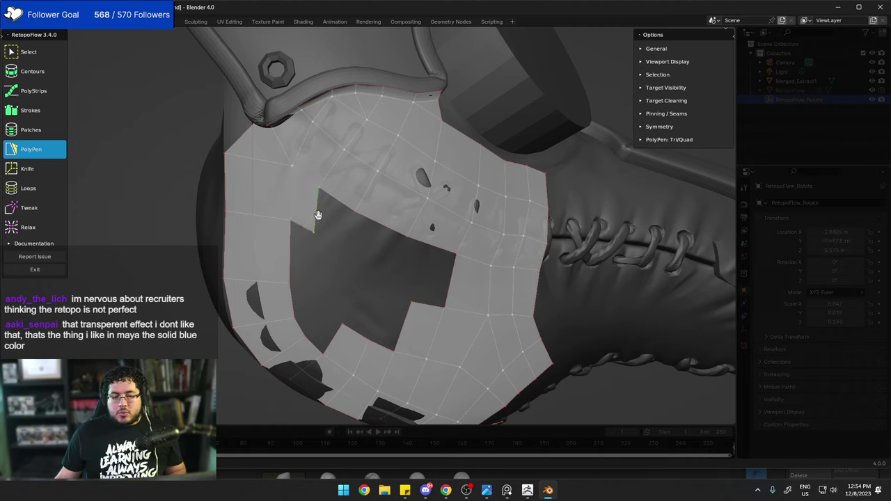
{"action": "left_click", "coordinate": [318, 214]}
{"action": "left_click", "coordinate": [340, 247], "text": "ctrl"}
{"action": "left_click", "coordinate": [355, 213], "text": "ctrl"}
{"action": "left_click", "coordinate": [348, 233]}
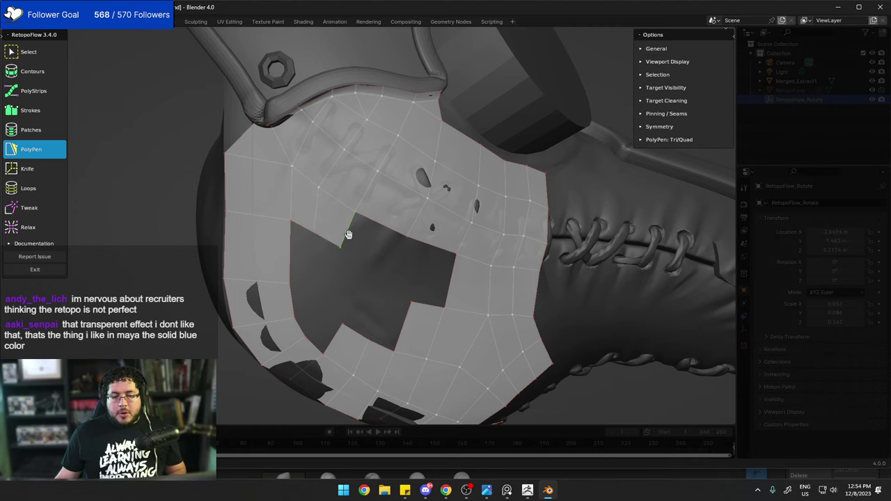
{"action": "left_click", "coordinate": [388, 266], "text": "ctrl"}
{"action": "left_click", "coordinate": [404, 236]}
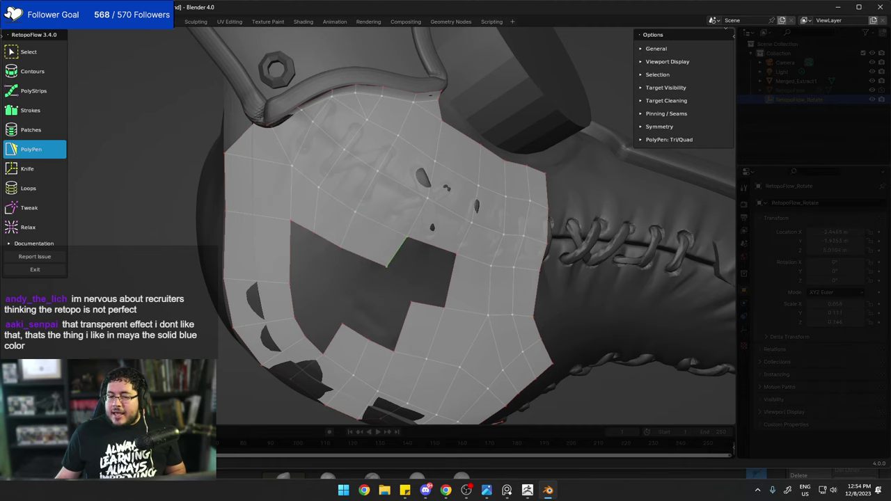
{"action": "key", "text": "w"}
{"action": "key", "text": "5"}
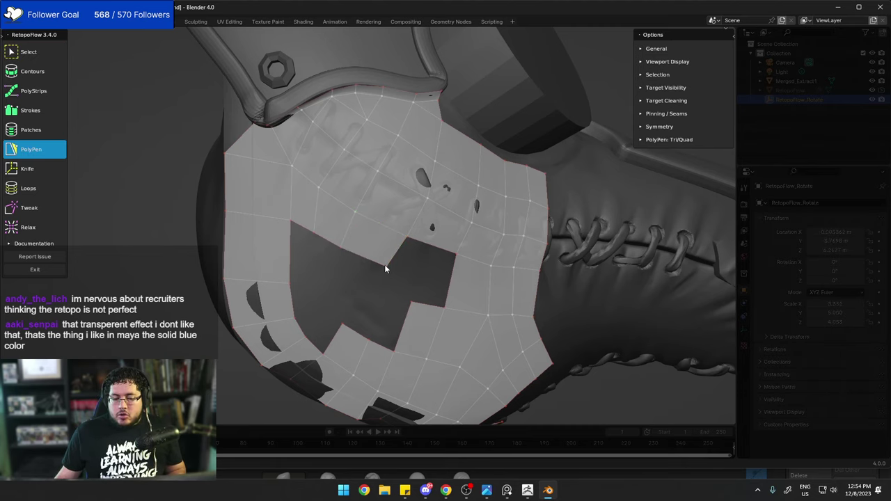
{"action": "key", "text": "w"}
{"action": "key", "text": "5"}
Add two PolyPen quads along the rear strip's inner edge inside the cheek opening.
{"action": "middle_click_drag", "start_coordinate": [350, 259], "coordinate": [280, 271]}
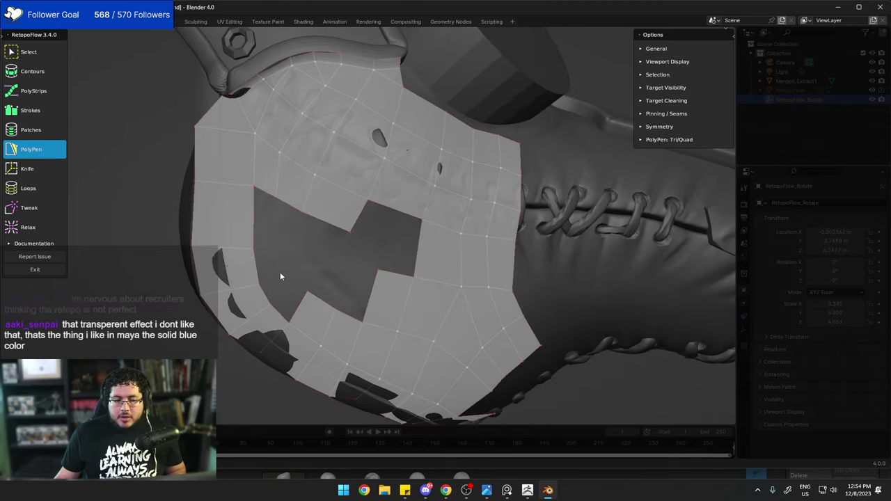
{"action": "left_click", "coordinate": [254, 263]}
{"action": "left_click", "coordinate": [286, 243], "text": "ctrl"}
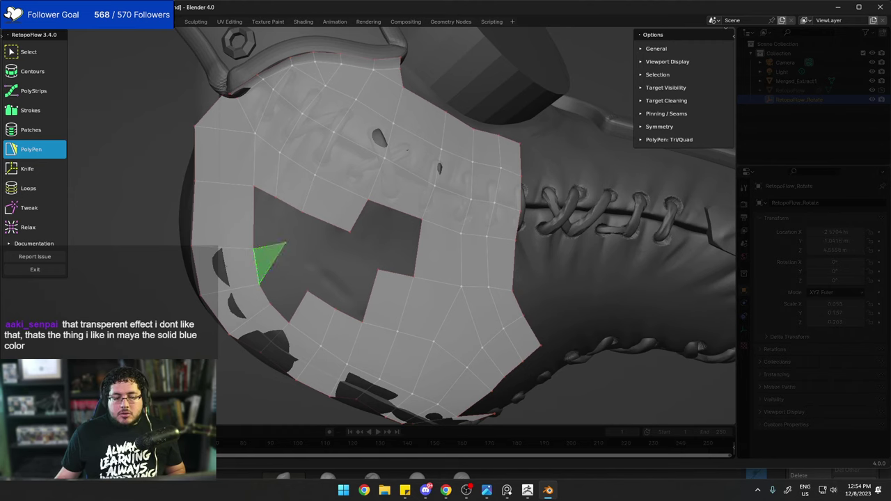
{"action": "left_click", "coordinate": [298, 271], "text": "ctrl"}
{"action": "middle_click_drag", "start_coordinate": [313, 267], "coordinate": [330, 204]}
{"action": "left_click", "coordinate": [279, 195]}
{"action": "left_click", "coordinate": [282, 245], "text": "ctrl"}
{"action": "scroll", "coordinate": [324, 208], "scroll_direction": "down", "scroll_amount": 1}
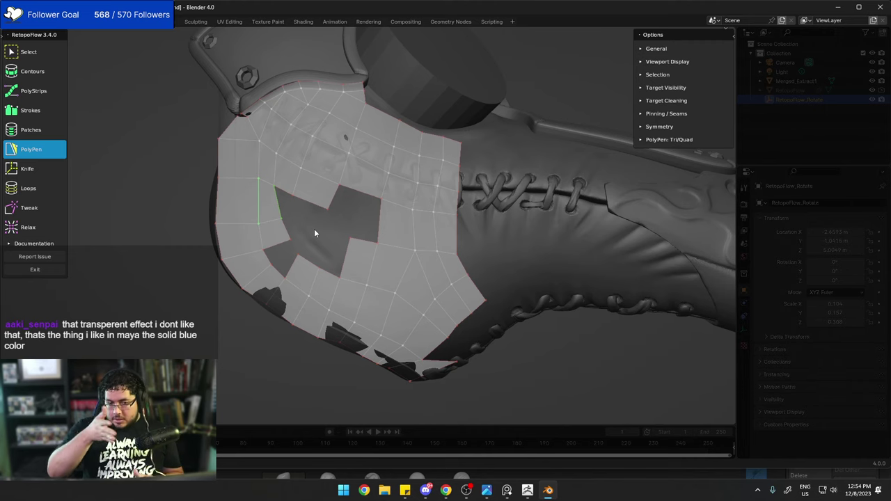
Join the rear quads to the lower row and fill the small gap left at the rear strip's lower bend.
{"action": "scroll", "coordinate": [314, 232], "scroll_direction": "up", "scroll_amount": 2}
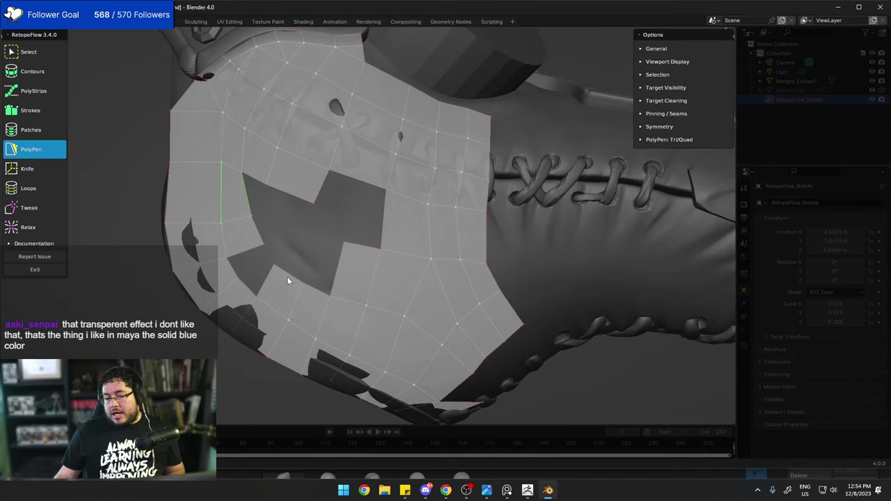
{"action": "scroll", "coordinate": [239, 258], "scroll_direction": "up", "scroll_amount": 2}
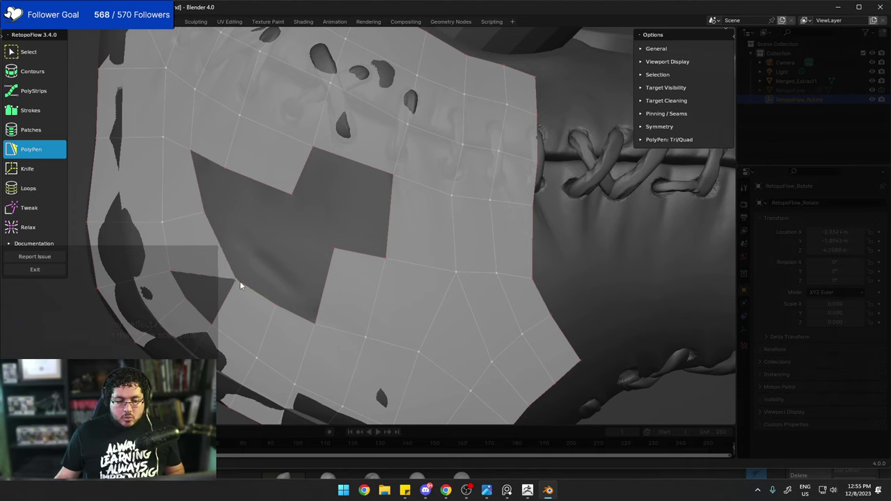
{"action": "left_click", "coordinate": [206, 266]}
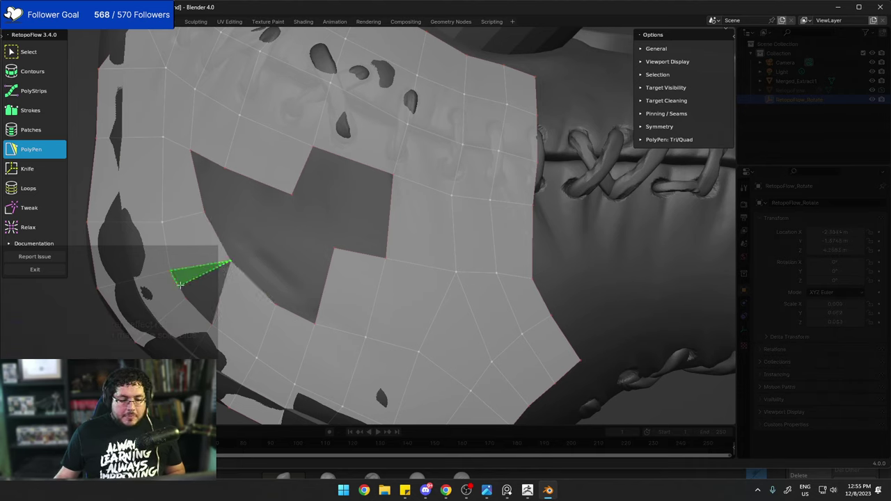
{"action": "left_click", "coordinate": [186, 298], "text": "ctrl"}
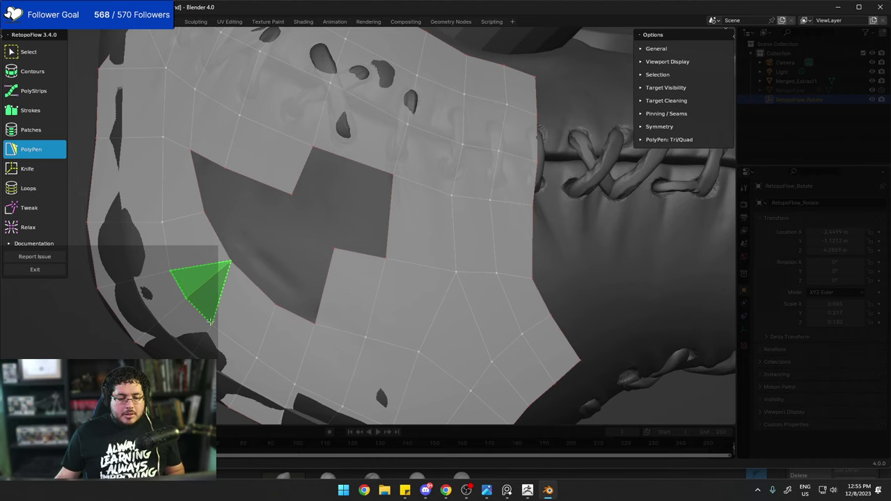
{"action": "left_click", "coordinate": [210, 321], "text": "ctrl"}
Fill the rear upper corner of the cheek opening with a quad and a triangle.
{"action": "left_click", "coordinate": [266, 186]}
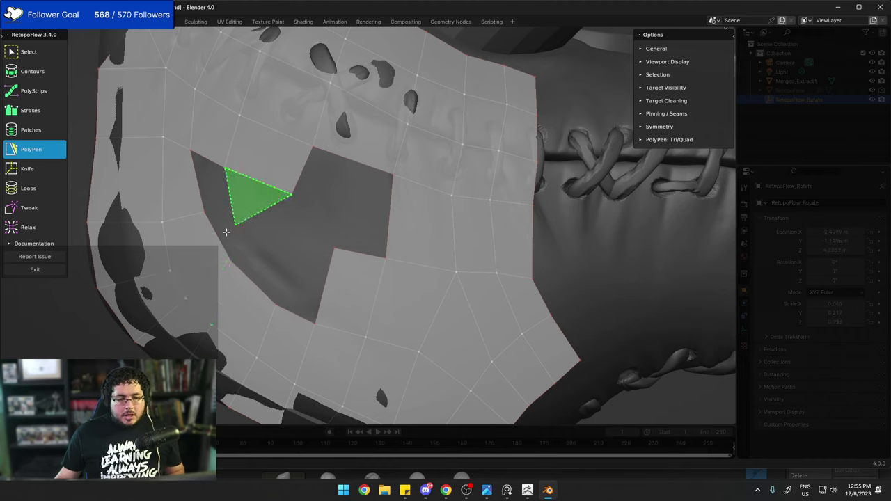
{"action": "left_click", "coordinate": [231, 260], "text": "ctrl"}
{"action": "left_click", "coordinate": [206, 212], "text": "ctrl"}
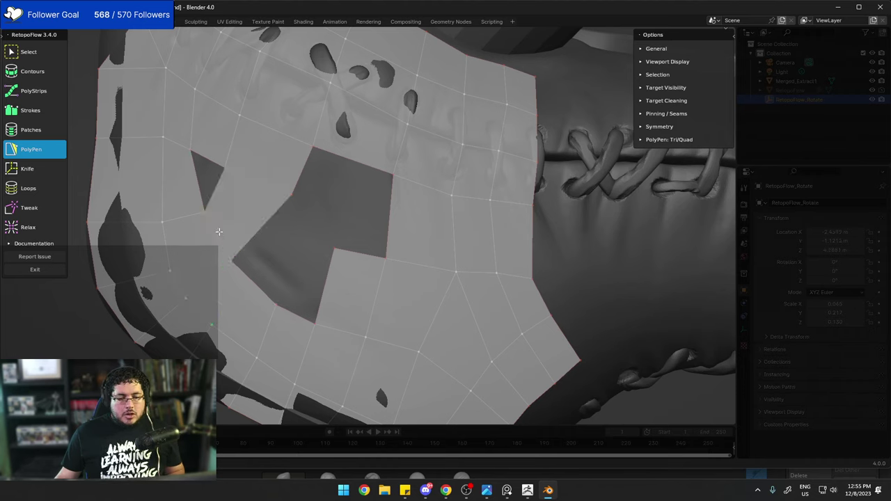
{"action": "left_click", "coordinate": [207, 187]}
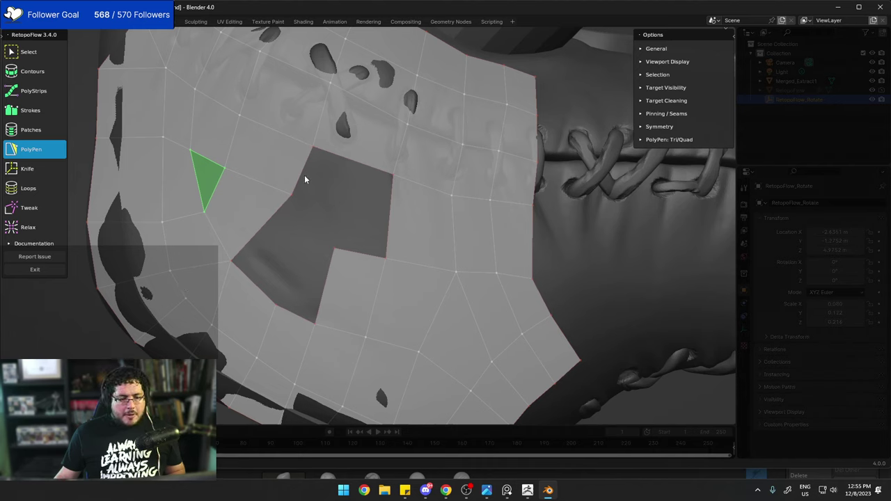
Shift the cheek opening's inner lower corner vertex and fill the opening's forward upper part with PolyPen faces.
{"action": "left_click", "coordinate": [334, 248]}
{"action": "left_click_drag", "start_coordinate": [333, 248], "coordinate": [347, 257]}
{"action": "left_click_drag", "start_coordinate": [300, 174], "coordinate": [343, 221]}
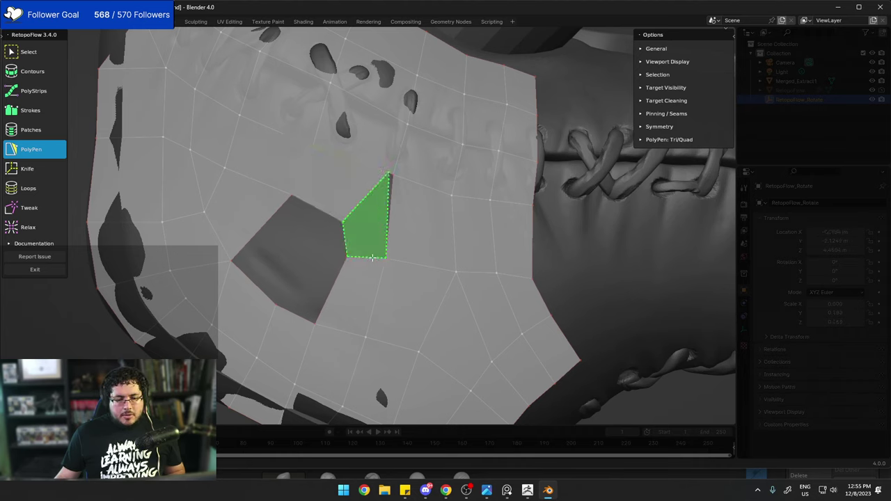
{"action": "key", "text": "ctrl+z"}
{"action": "left_click", "coordinate": [392, 174], "text": "ctrl"}
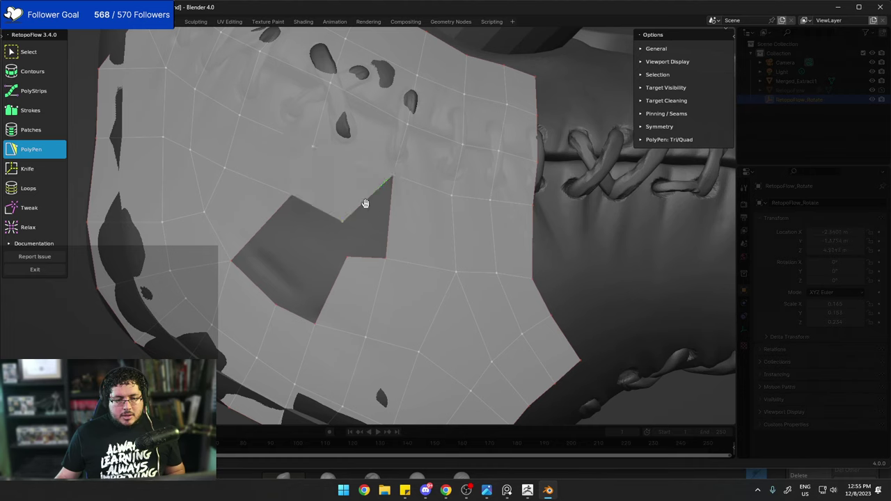
{"action": "left_click", "coordinate": [368, 256], "text": "ctrl"}
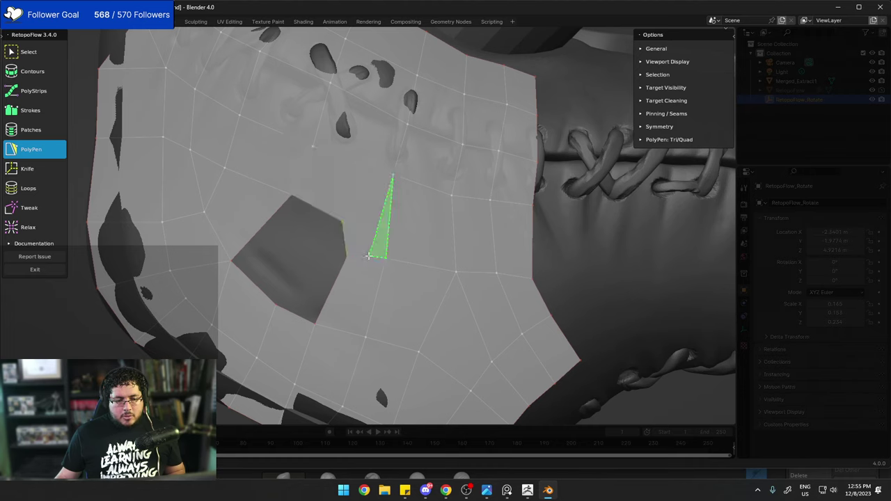
Close the remaining rear gap of the cheek opening with PolyPen faces.
{"action": "left_click", "coordinate": [292, 312]}
{"action": "left_click", "coordinate": [343, 238], "text": "ctrl"}
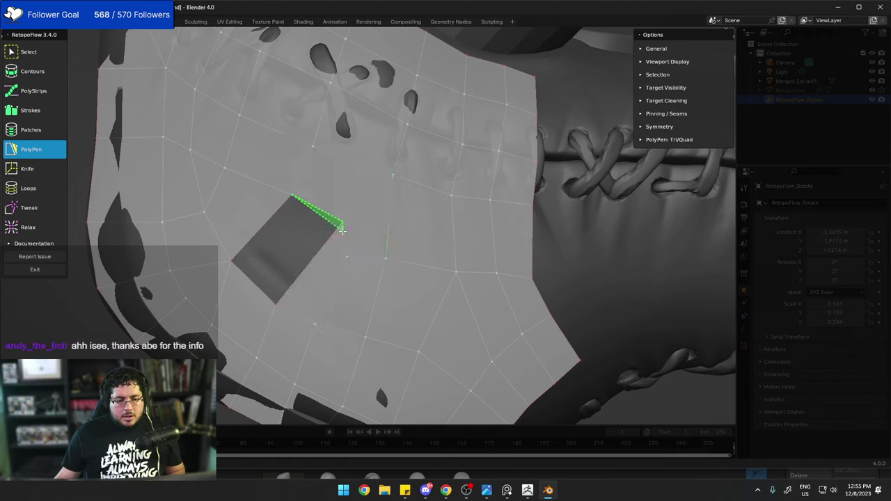
{"action": "left_click", "coordinate": [255, 284], "text": "ctrl"}
Smooth the newly filled cheek faces with Relax and return to PolyPen for the beak.
{"action": "scroll", "coordinate": [398, 153], "scroll_direction": "down", "scroll_amount": 4}
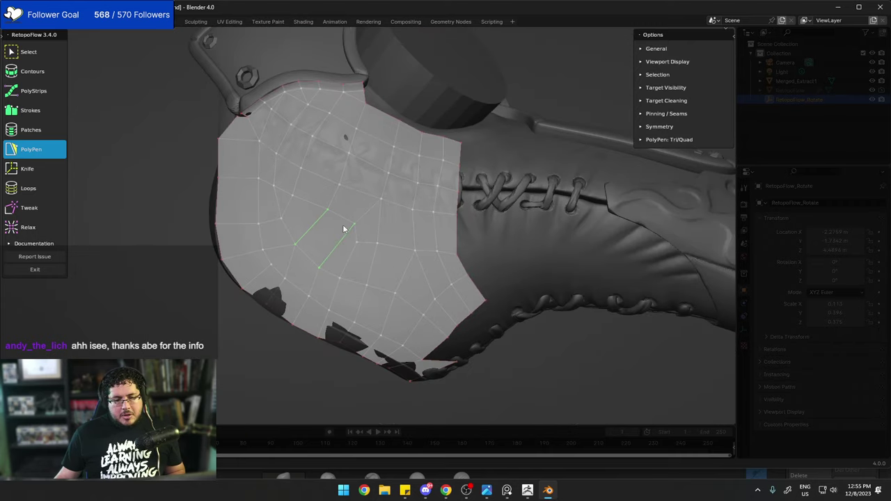
{"action": "left_click", "coordinate": [56, 227]}
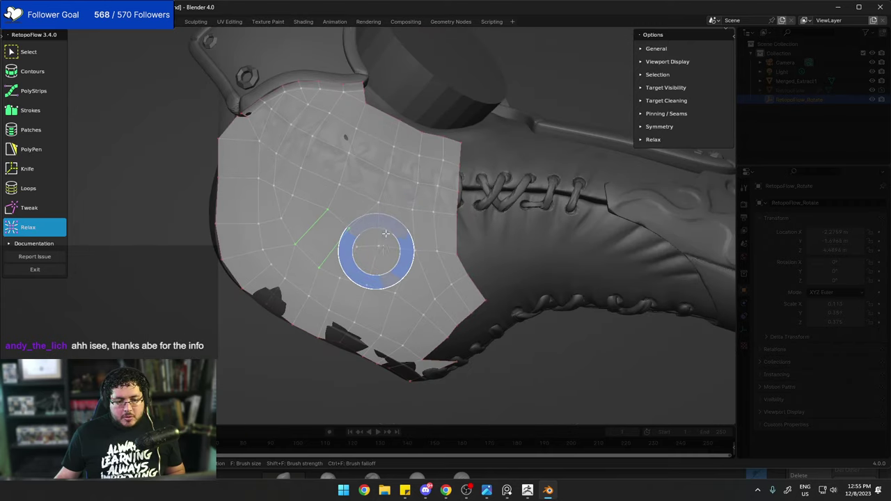
{"action": "mouse_move", "coordinate": [340, 200]}
{"action": "left_mouse_down"}
{"action": "mouse_move", "coordinate": [304, 231]}
{"action": "mouse_move", "coordinate": [346, 269]}
{"action": "mouse_move", "coordinate": [362, 228]}
{"action": "mouse_move", "coordinate": [421, 291]}
{"action": "mouse_move", "coordinate": [291, 191]}
{"action": "mouse_move", "coordinate": [404, 318]}
{"action": "mouse_move", "coordinate": [343, 315]}
{"action": "mouse_move", "coordinate": [396, 279]}
{"action": "left_mouse_up"}
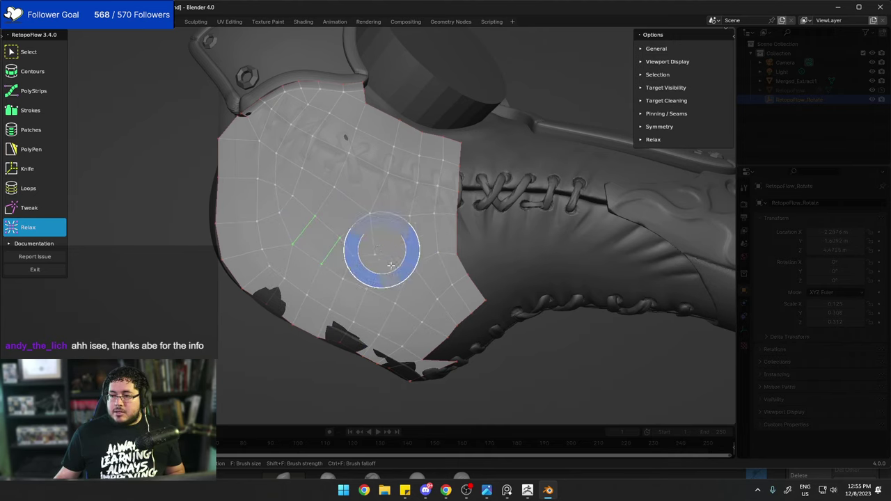
{"action": "mouse_move", "coordinate": [512, 271]}
{"action": "middle_mouse_down"}
{"action": "mouse_move", "coordinate": [419, 292]}
{"action": "mouse_move", "coordinate": [404, 288]}
{"action": "mouse_move", "coordinate": [483, 280]}
{"action": "mouse_move", "coordinate": [408, 272]}
{"action": "mouse_move", "coordinate": [473, 284]}
{"action": "mouse_move", "coordinate": [318, 240]}
{"action": "middle_mouse_up"}
{"action": "scroll", "coordinate": [404, 273], "scroll_direction": "up", "scroll_amount": 2}
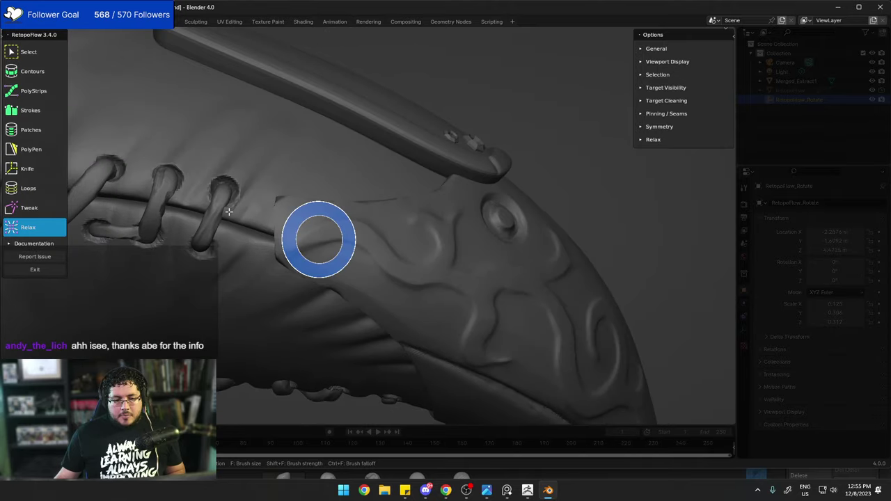
{"action": "left_click", "coordinate": [33, 151]}
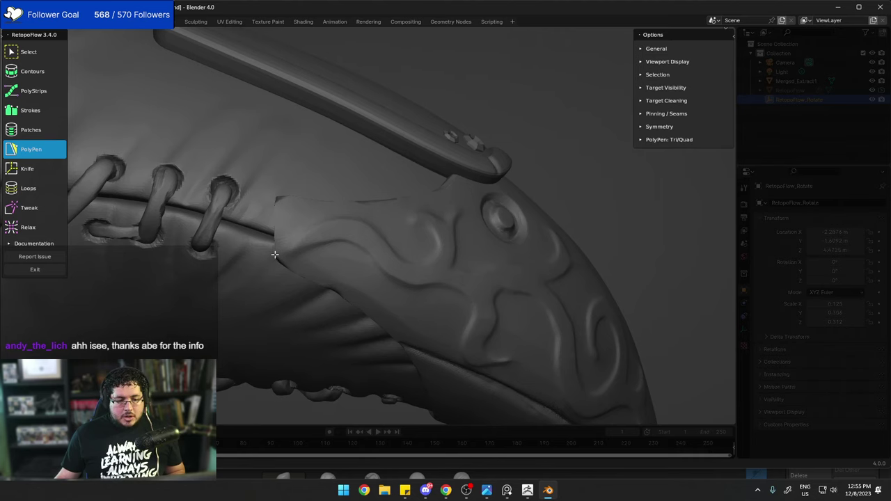
{"action": "scroll", "coordinate": [310, 246], "scroll_direction": "down", "scroll_amount": 6}
{"action": "scroll", "coordinate": [312, 243], "scroll_direction": "up", "scroll_amount": 1}
{"action": "left_click", "coordinate": [302, 244], "text": "ctrl"}
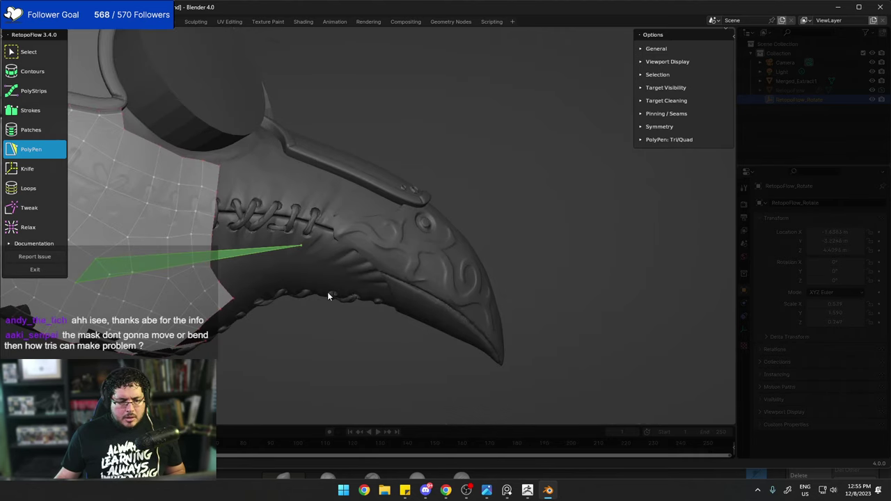
{"action": "left_click", "coordinate": [317, 312]}
{"action": "left_click", "coordinate": [320, 259]}
{"action": "scroll", "coordinate": [316, 236], "scroll_direction": "up", "scroll_amount": 3}
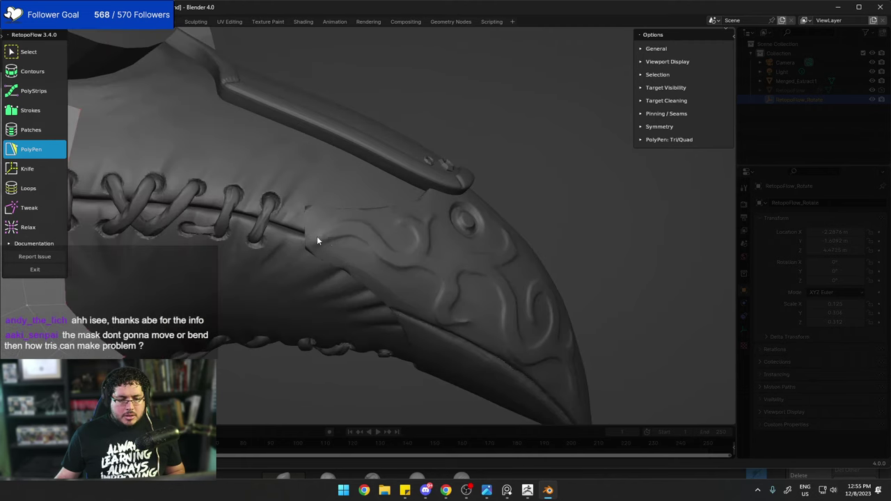
{"action": "scroll", "coordinate": [318, 263], "scroll_direction": "down", "scroll_amount": 3}
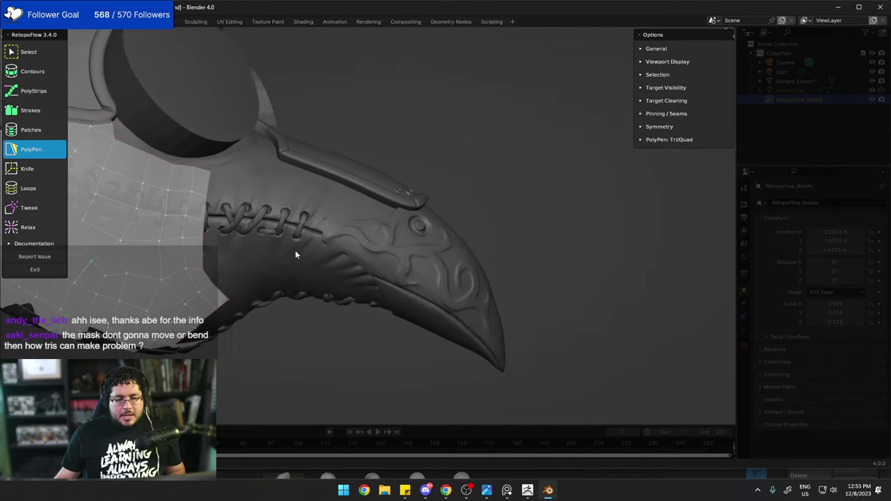
Extend a strip of four PolyPen quads from the cheek's front edge forward along the stitched beak seam.
{"action": "scroll", "coordinate": [295, 250], "scroll_direction": "up", "scroll_amount": 3}
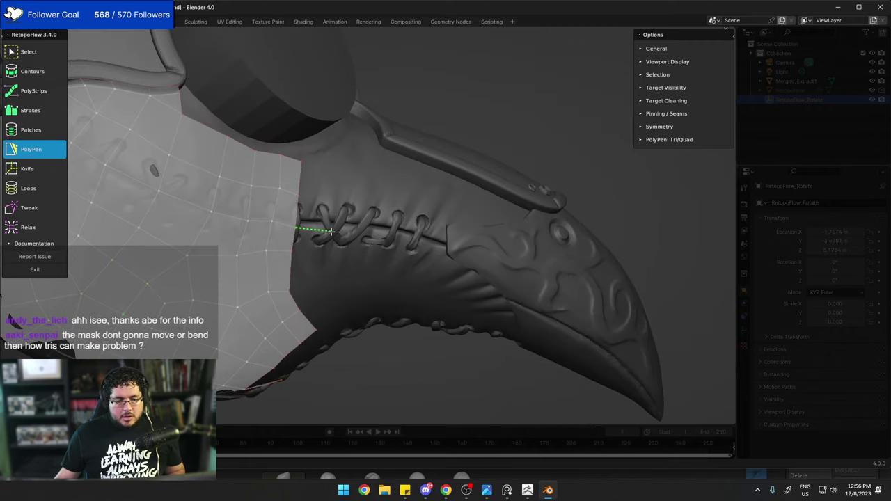
{"action": "left_click", "coordinate": [332, 200]}
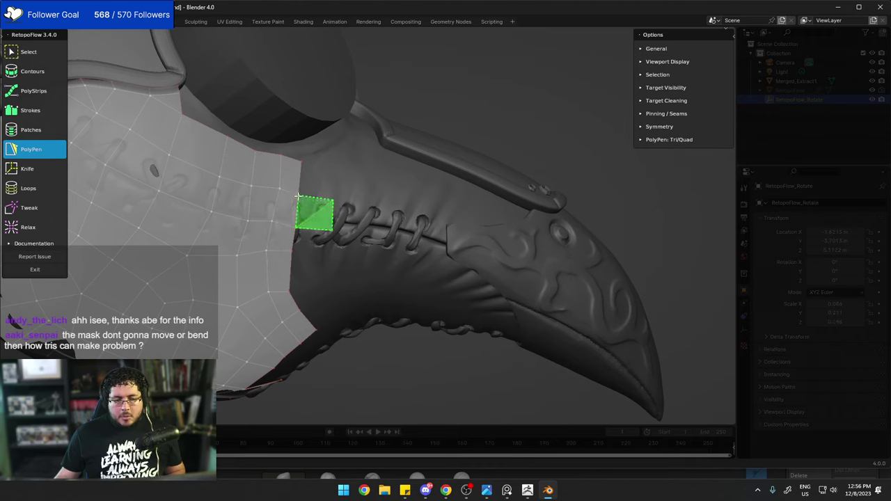
{"action": "left_click", "coordinate": [297, 196]}
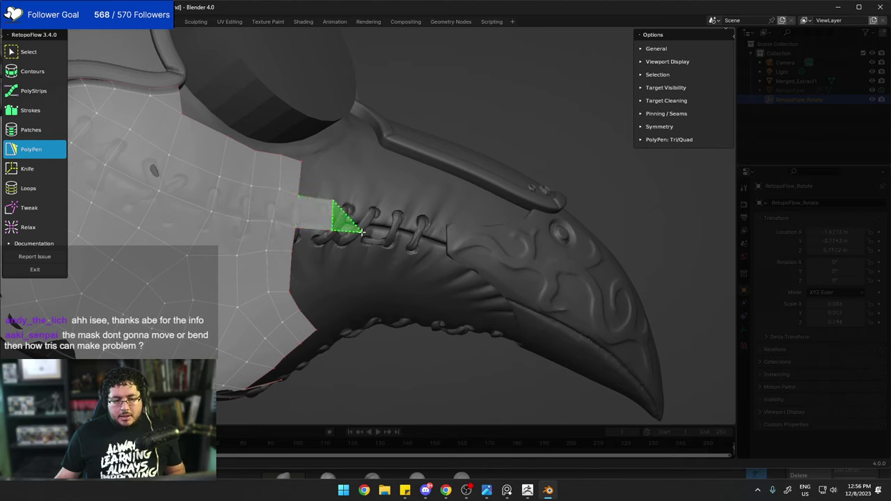
{"action": "left_click", "coordinate": [361, 232], "text": "ctrl"}
{"action": "left_click", "coordinate": [371, 204], "text": "ctrl"}
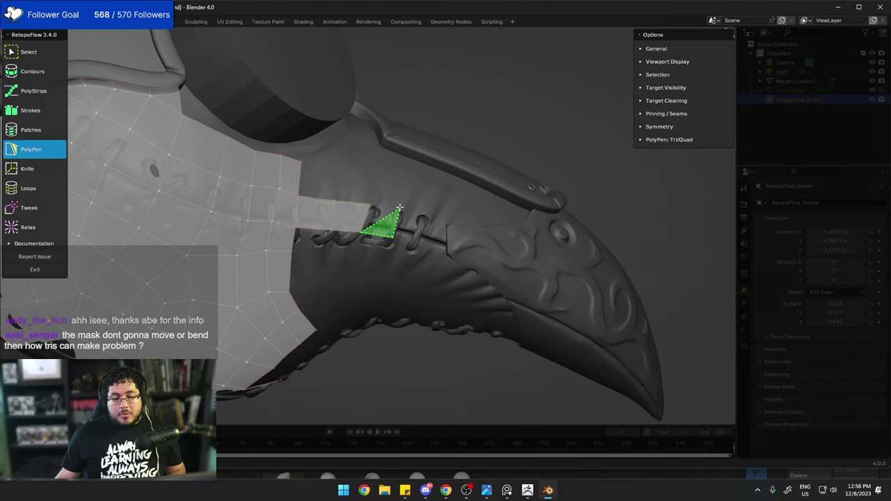
{"action": "left_click", "coordinate": [402, 232]}
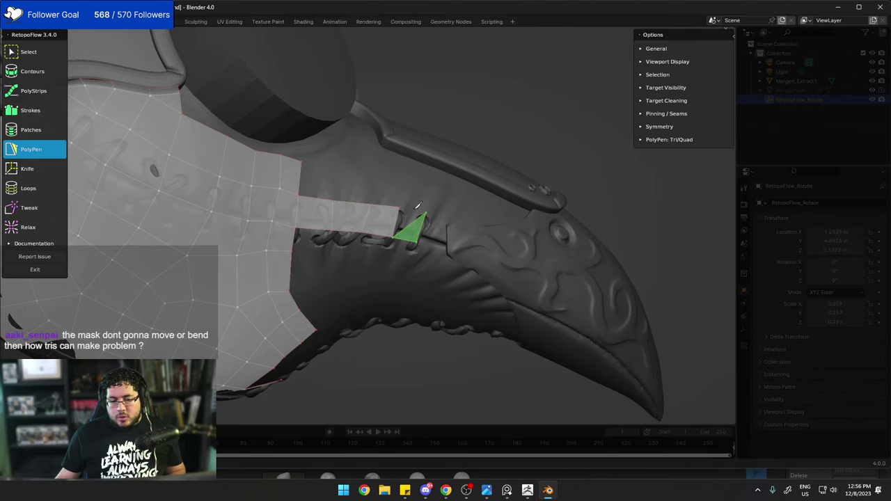
{"action": "left_click", "coordinate": [425, 222]}
Add a fifth quad at the seam strip's front end, reaching the edge of the ornamented beak plate.
{"action": "scroll", "coordinate": [425, 221], "scroll_direction": "up", "scroll_amount": 2}
{"action": "middle_click_drag", "start_coordinate": [425, 221], "coordinate": [398, 224], "text": "shift"}
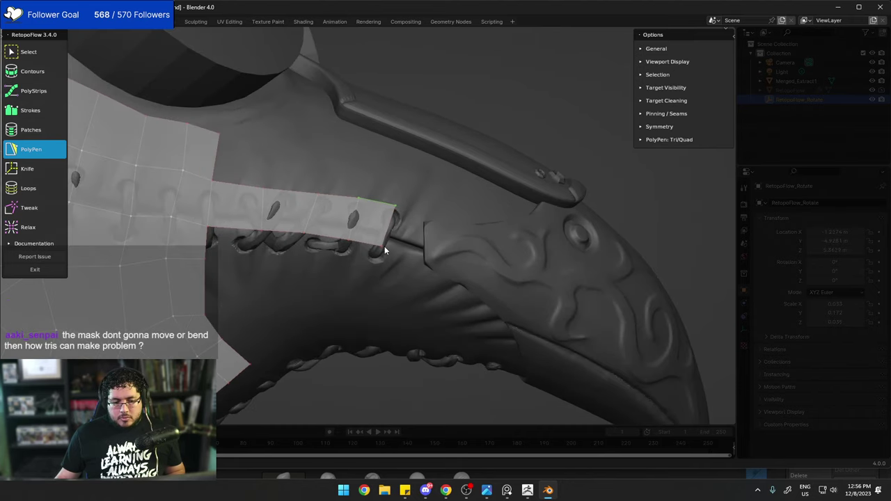
{"action": "left_click", "coordinate": [384, 245]}
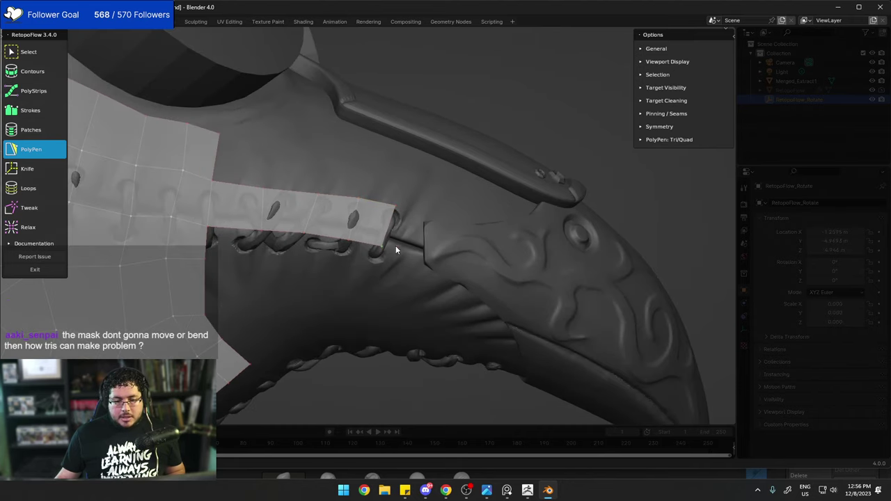
{"action": "left_click", "coordinate": [420, 213], "text": "ctrl"}
{"action": "left_click", "coordinate": [395, 206], "text": "ctrl"}
Add a second row of five quads beneath the seam strip, from the cheek's front edge to the beak plate.
{"action": "middle_click_drag", "start_coordinate": [381, 230], "coordinate": [362, 210]}
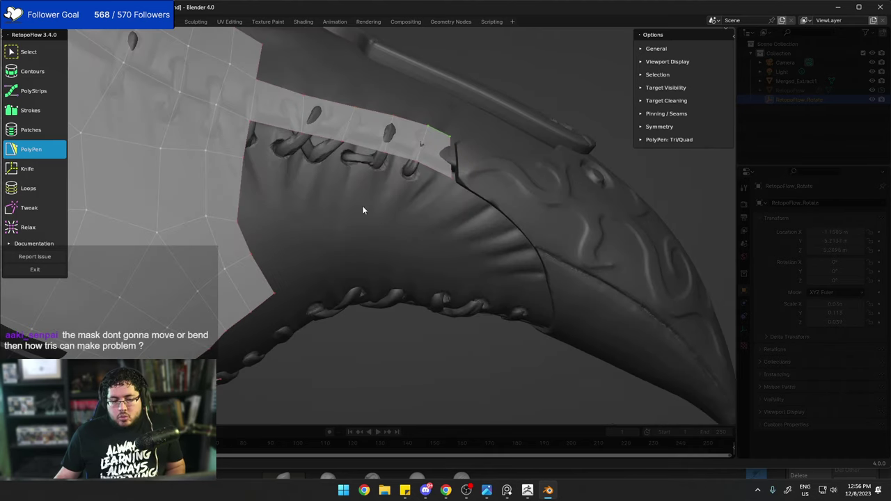
{"action": "left_click", "coordinate": [298, 160]}
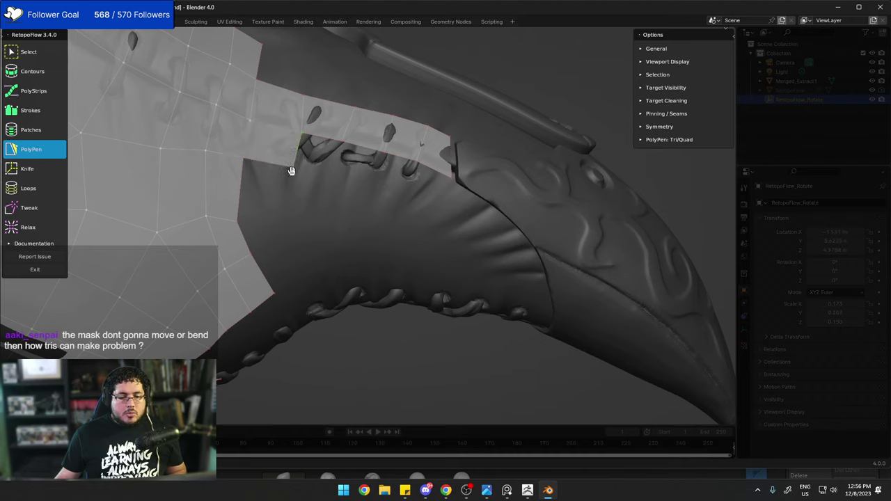
{"action": "left_click", "coordinate": [337, 179]}
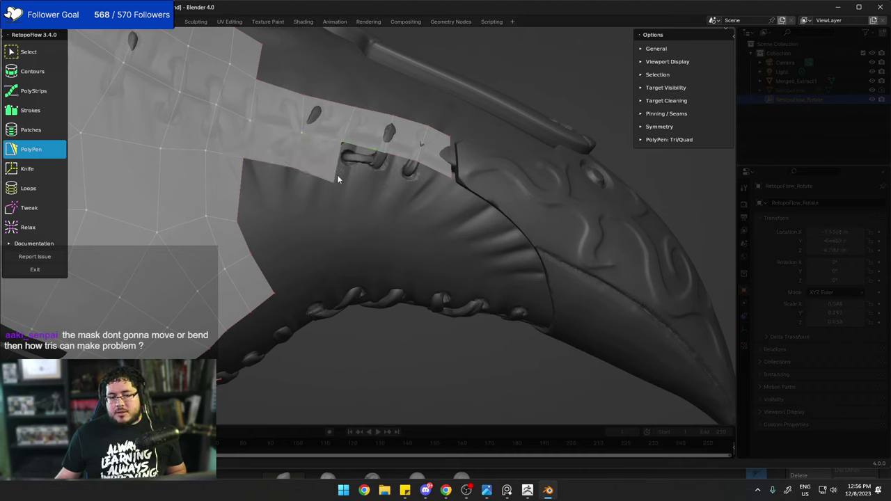
{"action": "left_click", "coordinate": [377, 192]}
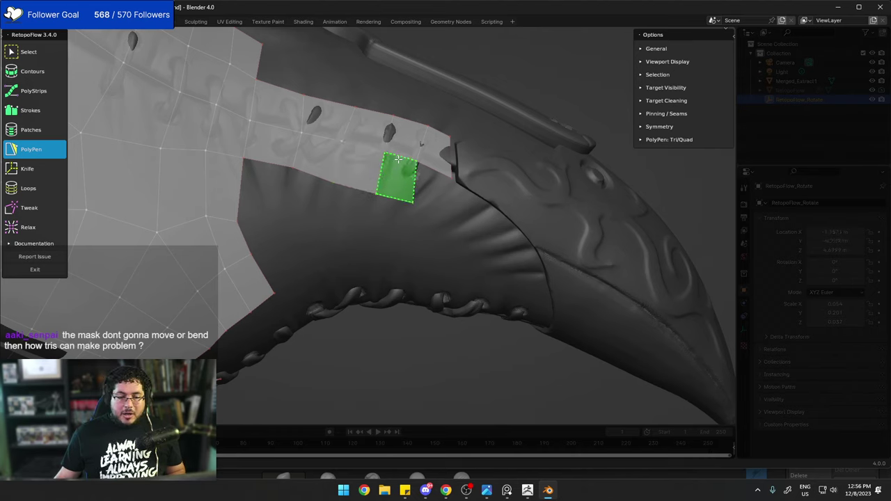
{"action": "left_click", "coordinate": [409, 202]}
{"action": "left_click", "coordinate": [444, 207], "text": "ctrl"}
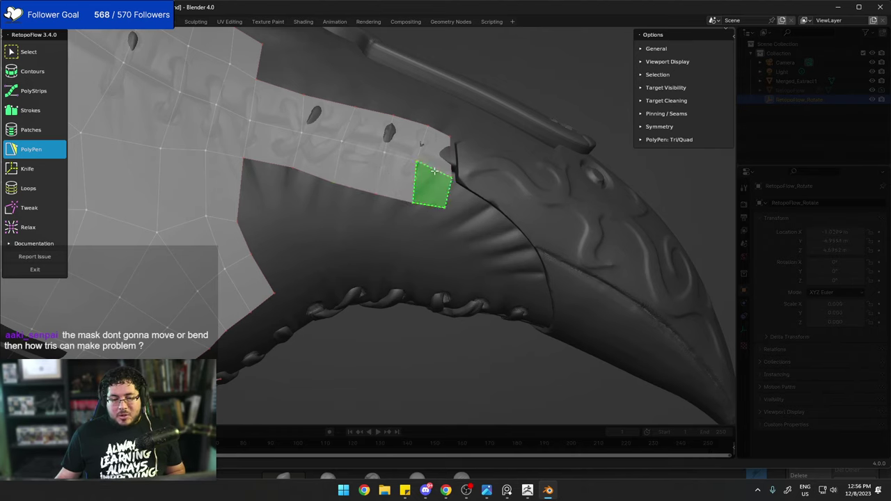
{"action": "left_click", "coordinate": [435, 174], "text": "ctrl"}
Adjust the seam strip's front upper and middle vertices to follow the edge of the ornamented beak plate.
{"action": "scroll", "coordinate": [474, 183], "scroll_direction": "down", "scroll_amount": 2}
{"action": "middle_click_drag", "start_coordinate": [474, 183], "coordinate": [409, 287]}
{"action": "scroll", "coordinate": [409, 286], "scroll_direction": "up", "scroll_amount": 2}
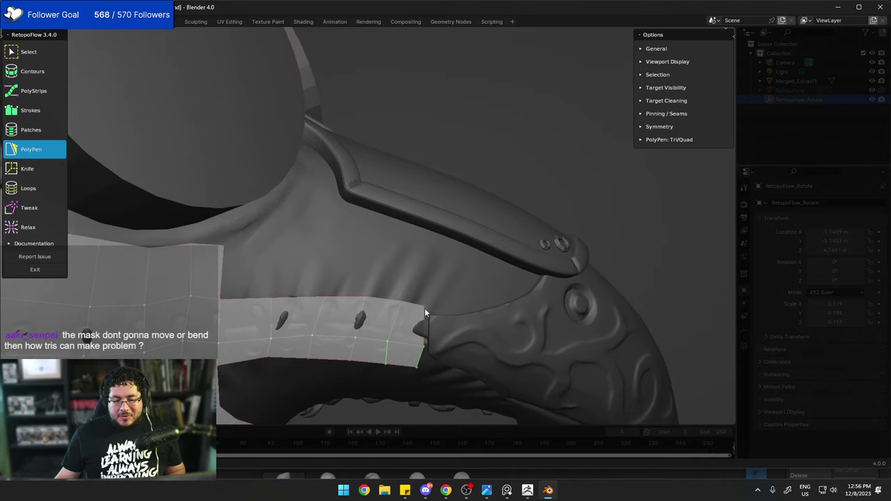
{"action": "left_click_drag", "start_coordinate": [424, 311], "coordinate": [427, 317]}
{"action": "scroll", "coordinate": [433, 330], "scroll_direction": "up", "scroll_amount": 2}
{"action": "middle_click_drag", "start_coordinate": [434, 330], "coordinate": [474, 271]}
{"action": "scroll", "coordinate": [476, 271], "scroll_direction": "up", "scroll_amount": 2}
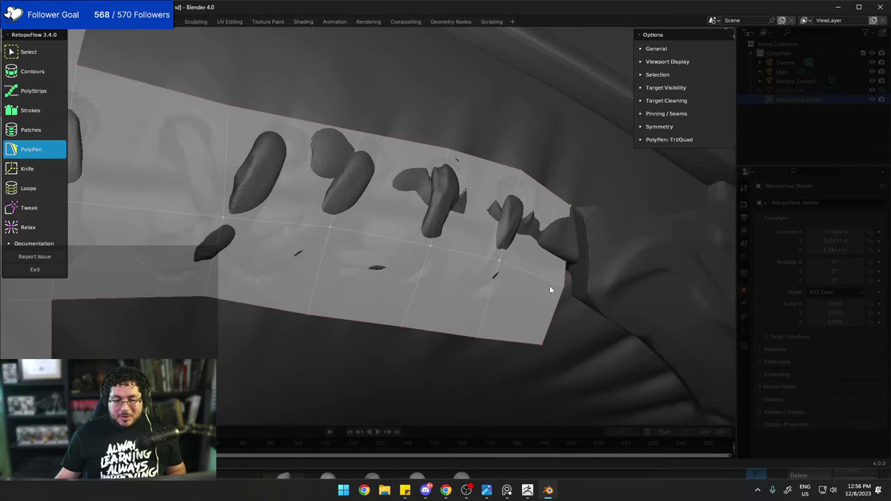
{"action": "left_click_drag", "start_coordinate": [563, 284], "coordinate": [568, 291]}
Add a narrow quad at the strip's front end, stepping up onto the ornamented beak plate.
{"action": "left_click", "coordinate": [589, 292], "text": "ctrl"}
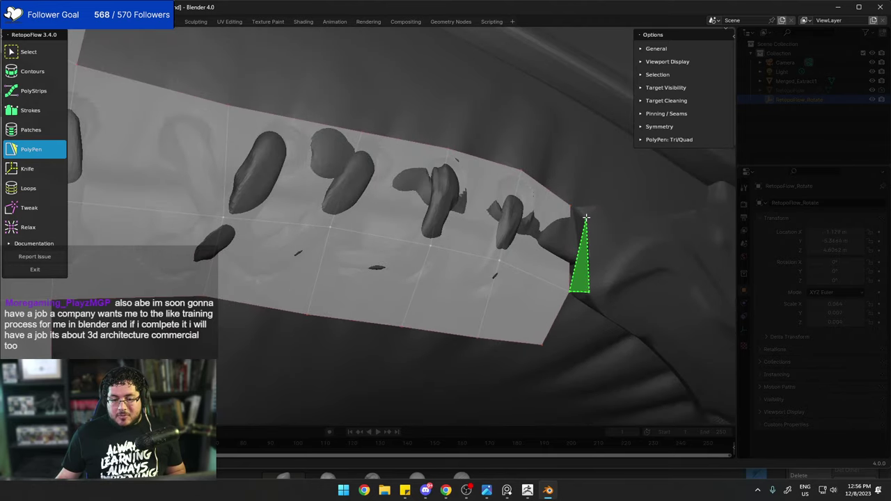
{"action": "left_click", "coordinate": [584, 211], "text": "ctrl"}
{"action": "left_click", "coordinate": [573, 207], "text": "ctrl"}
Continue the strip with three PolyPen quads across the ornamented plate, following its upper edge toward the round rivet.
{"action": "scroll", "coordinate": [577, 204], "scroll_direction": "down", "scroll_amount": 3}
{"action": "mouse_move", "coordinate": [577, 203]}
{"action": "middle_mouse_down"}
{"action": "mouse_move", "coordinate": [545, 268]}
{"action": "mouse_move", "coordinate": [509, 232]}
{"action": "mouse_move", "coordinate": [408, 305]}
{"action": "mouse_move", "coordinate": [463, 259]}
{"action": "middle_mouse_up"}
{"action": "left_click", "coordinate": [471, 238]}
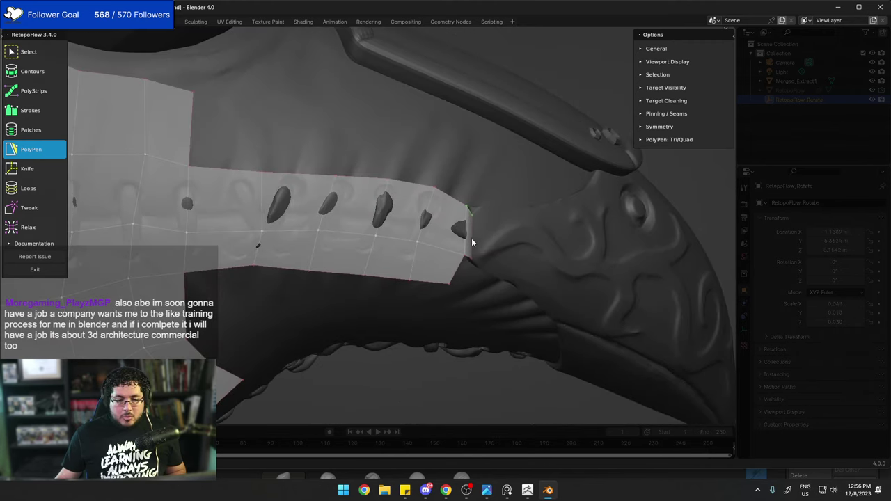
{"action": "left_click", "coordinate": [519, 268], "text": "ctrl"}
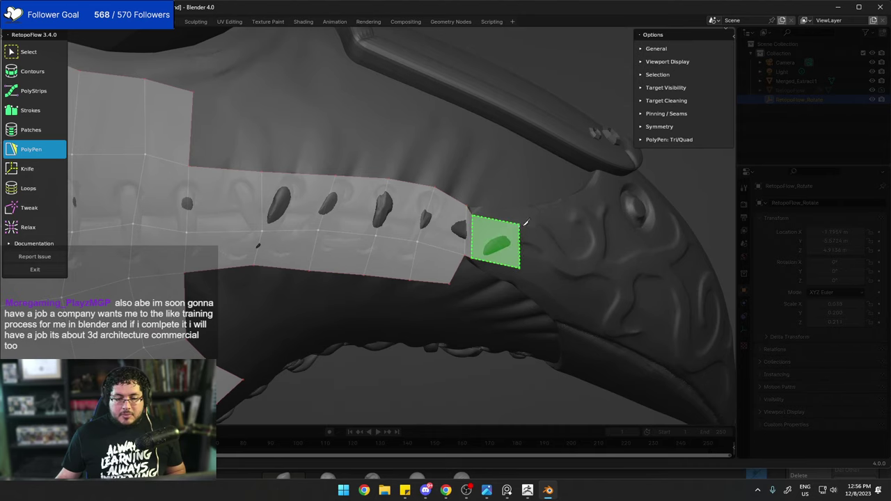
{"action": "left_click", "coordinate": [519, 225]}
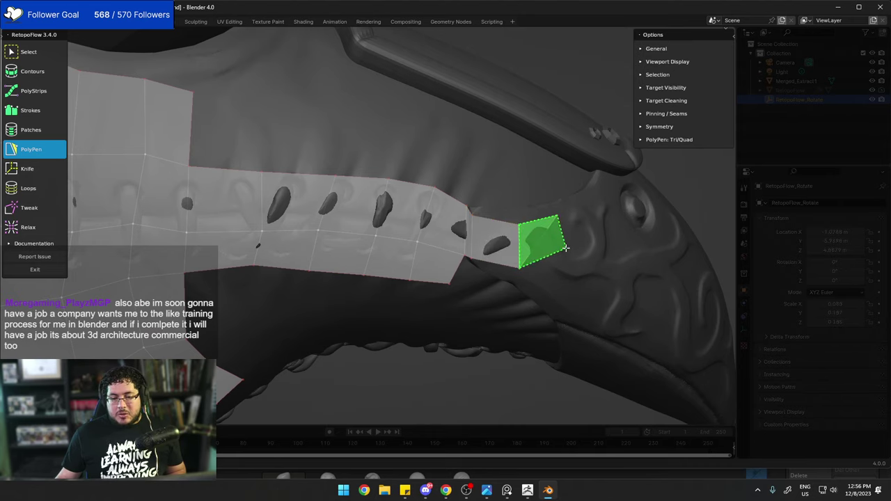
{"action": "left_click", "coordinate": [566, 248], "text": "ctrl"}
{"action": "left_click", "coordinate": [561, 231]}
{"action": "left_click", "coordinate": [591, 199], "text": "ctrl"}
{"action": "left_click", "coordinate": [611, 221], "text": "ctrl"}
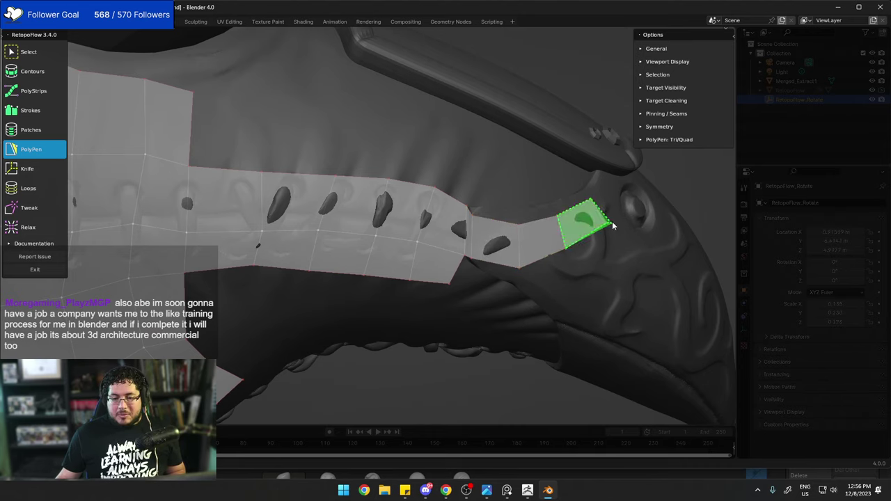
Add a row of PolyPen quads above the strip on the ornamented plate, following the plate's raised upper rim toward the rivet.
{"action": "middle_click_drag", "start_coordinate": [612, 221], "coordinate": [539, 246]}
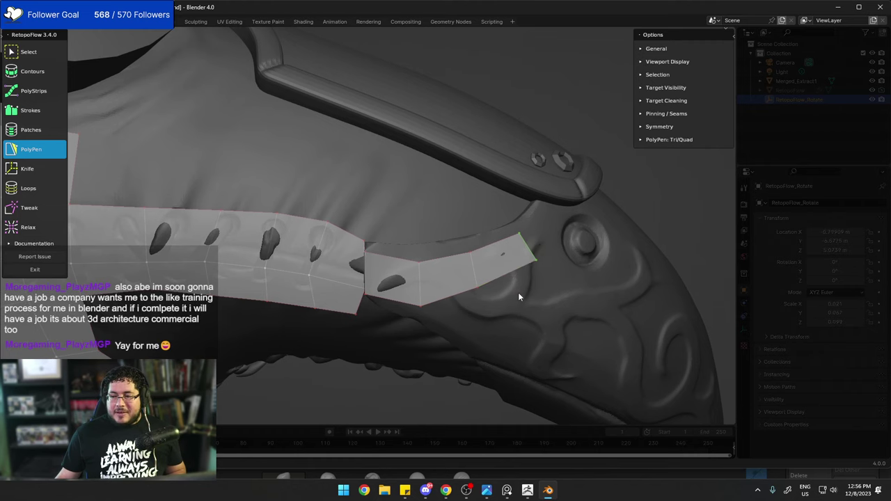
{"action": "middle_click_drag", "start_coordinate": [518, 293], "coordinate": [513, 259]}
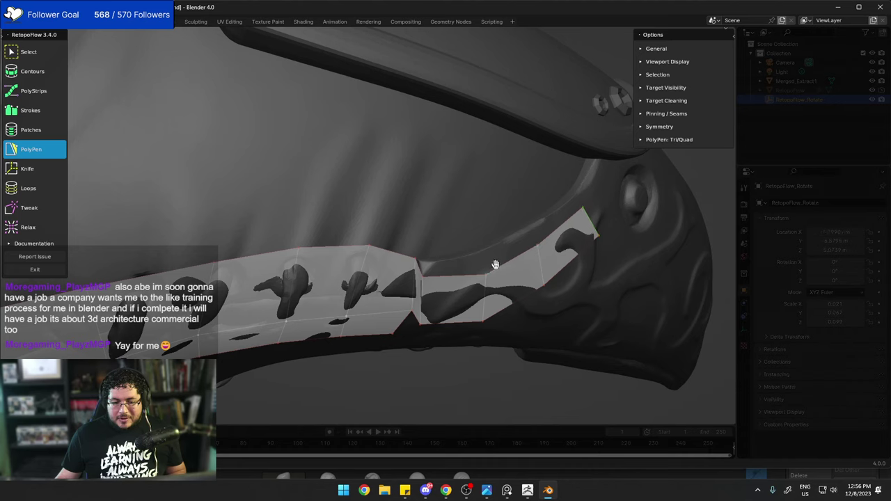
{"action": "left_click", "coordinate": [537, 224]}
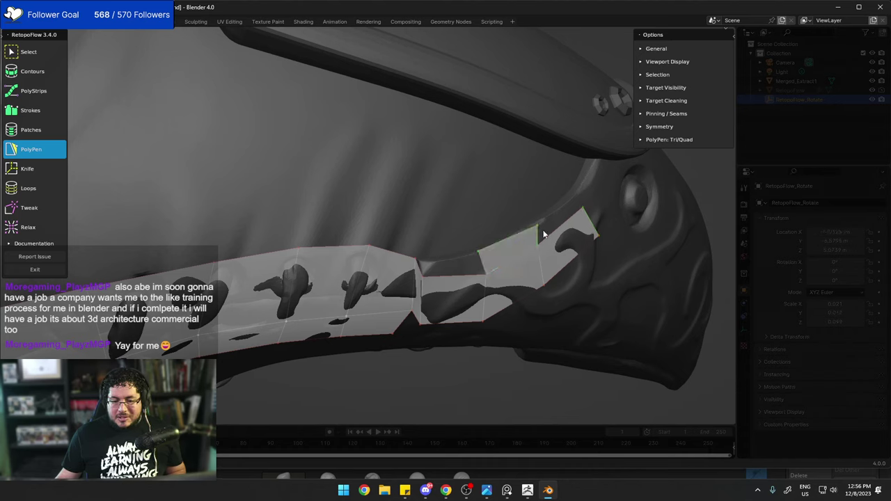
{"action": "left_click", "coordinate": [569, 215]}
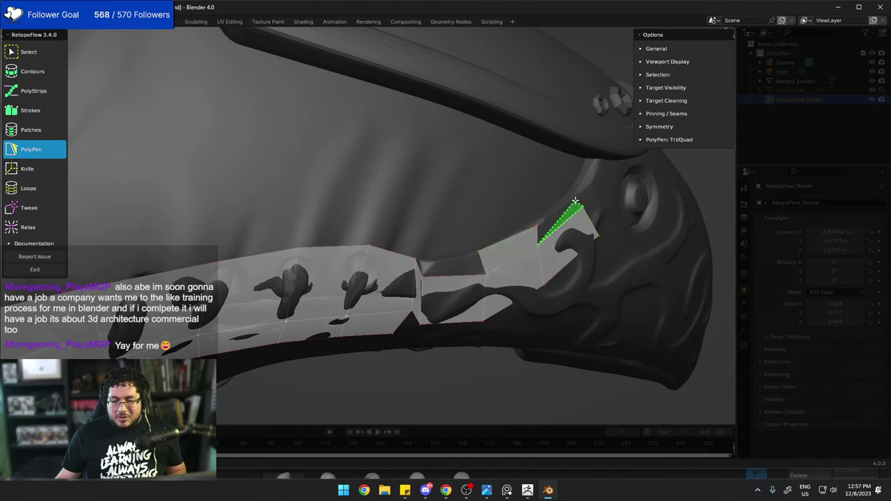
{"action": "left_click", "coordinate": [576, 198], "text": "ctrl"}
{"action": "left_click", "coordinate": [537, 224], "text": "ctrl"}
{"action": "left_click_drag", "start_coordinate": [537, 224], "coordinate": [534, 226]}
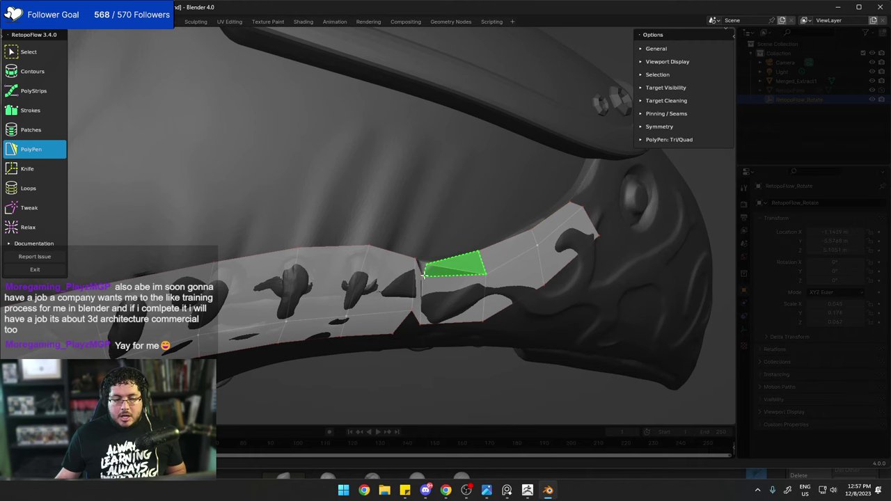
Add a thin row of quads over the plate's upper rim and close the triangular gap where it meets the seam strip.
{"action": "mouse_move", "coordinate": [438, 267]}
{"action": "middle_mouse_down"}
{"action": "mouse_move", "coordinate": [456, 273]}
{"action": "mouse_move", "coordinate": [449, 266]}
{"action": "middle_mouse_up"}
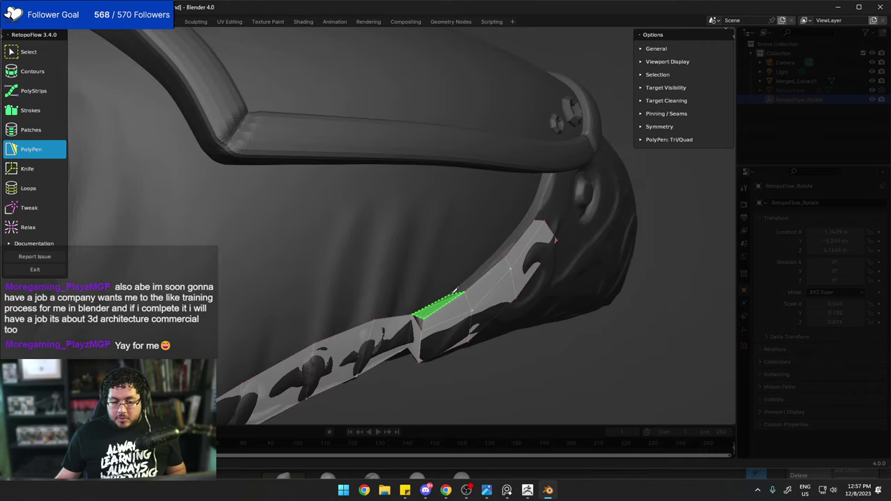
{"action": "left_click", "coordinate": [456, 286], "text": "ctrl"}
{"action": "left_click", "coordinate": [498, 247], "text": "ctrl"}
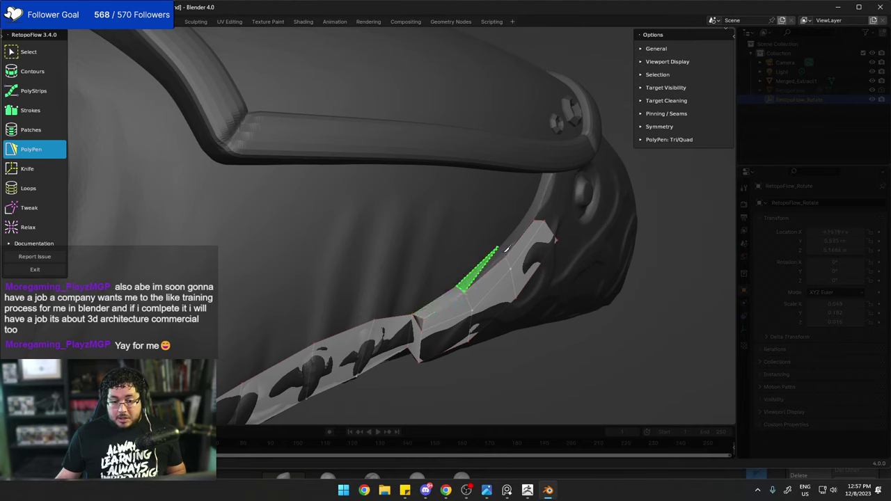
{"action": "left_click", "coordinate": [507, 252], "text": "ctrl"}
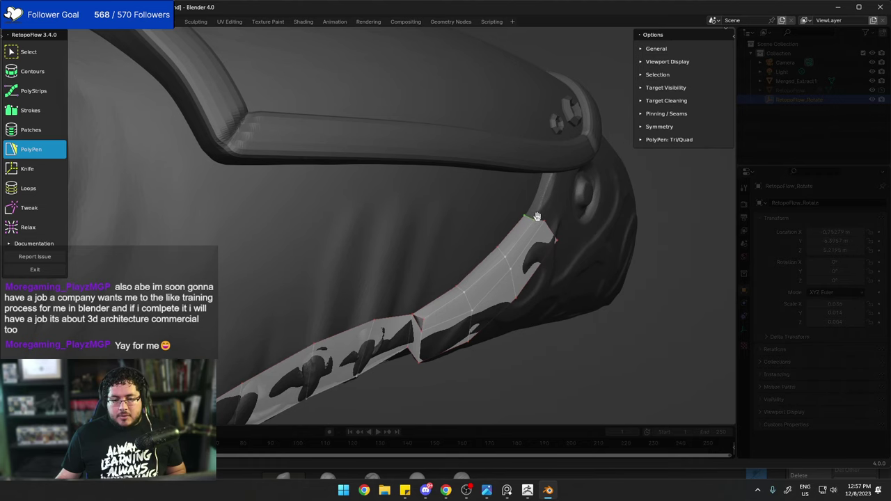
{"action": "left_click_drag", "start_coordinate": [537, 216], "coordinate": [539, 213]}
{"action": "middle_click_drag", "start_coordinate": [434, 243], "coordinate": [438, 233]}
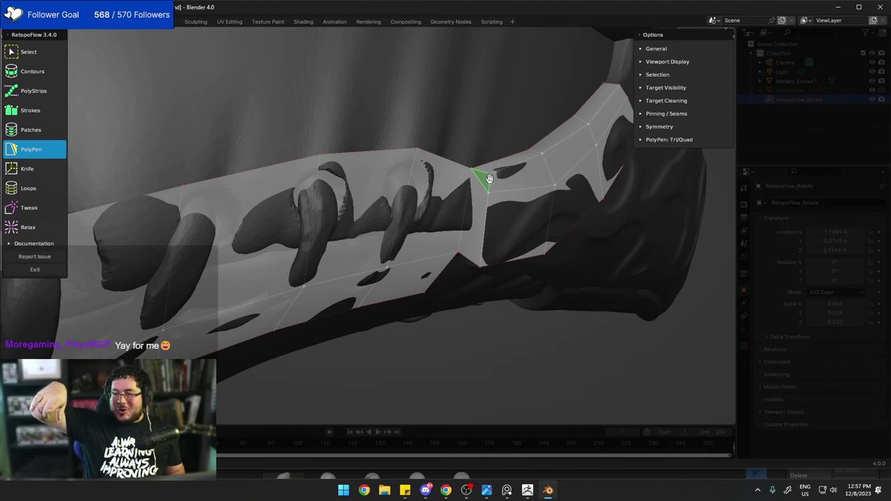
{"action": "scroll", "coordinate": [488, 179], "scroll_direction": "down", "scroll_amount": 4}
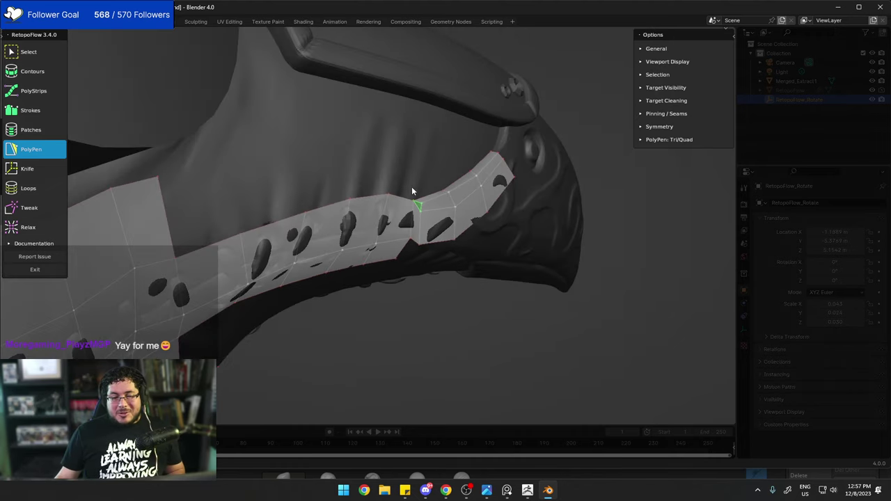
Build a row of quads on the leather above the seam strip and bridge it back to the cheek's front edge.
{"action": "middle_click_drag", "start_coordinate": [414, 192], "coordinate": [295, 188]}
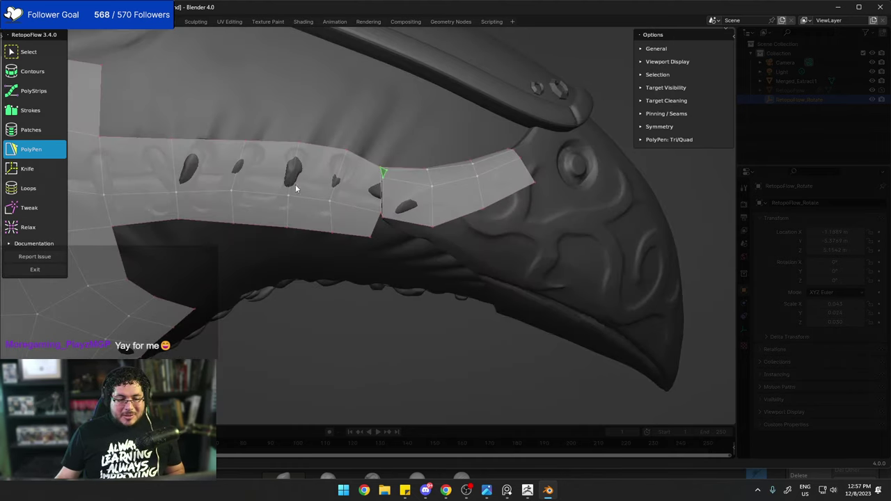
{"action": "left_click", "coordinate": [209, 141]}
{"action": "left_click_drag", "start_coordinate": [210, 140], "coordinate": [210, 141]}
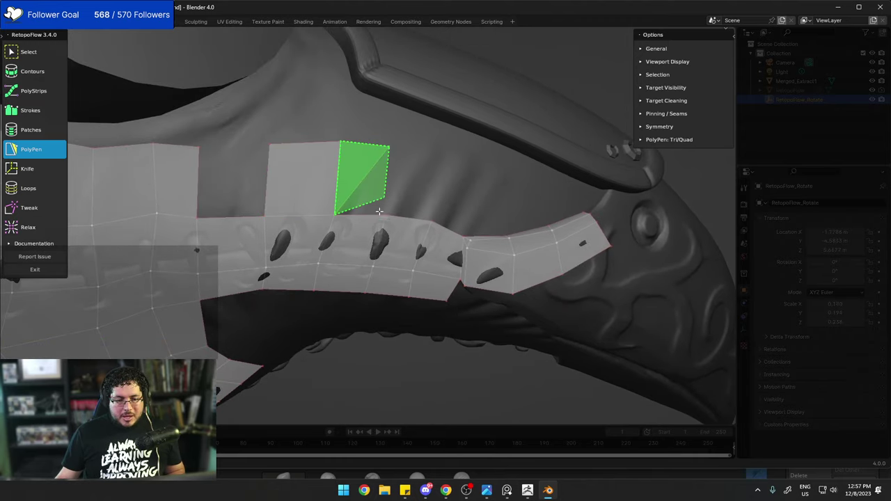
{"action": "left_click", "coordinate": [387, 176]}
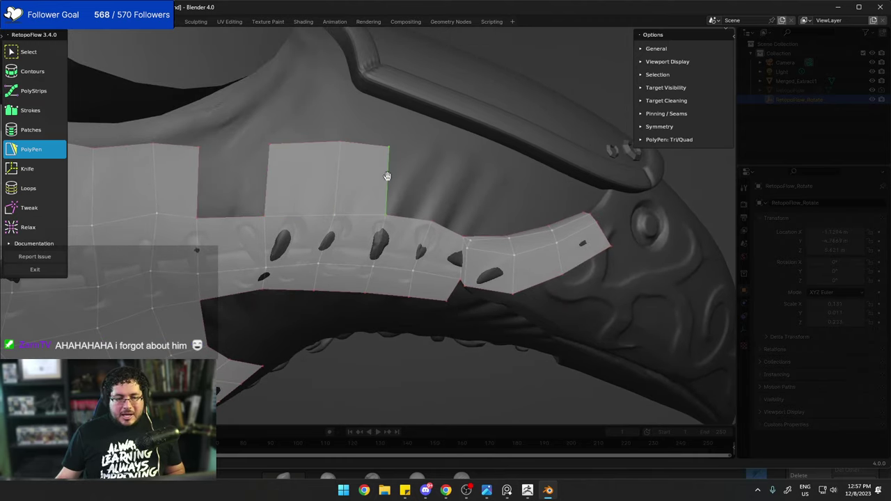
{"action": "left_click", "coordinate": [451, 160], "text": "ctrl"}
{"action": "left_click", "coordinate": [433, 221], "text": "ctrl"}
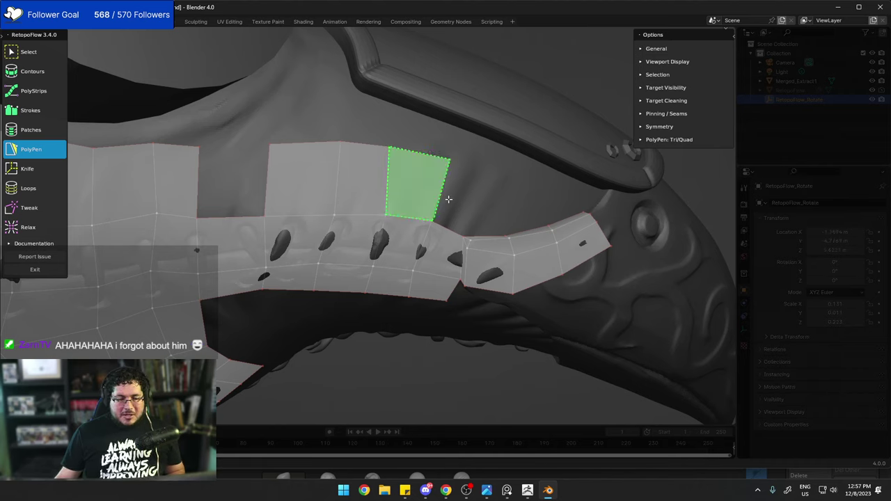
{"action": "left_click", "coordinate": [447, 190]}
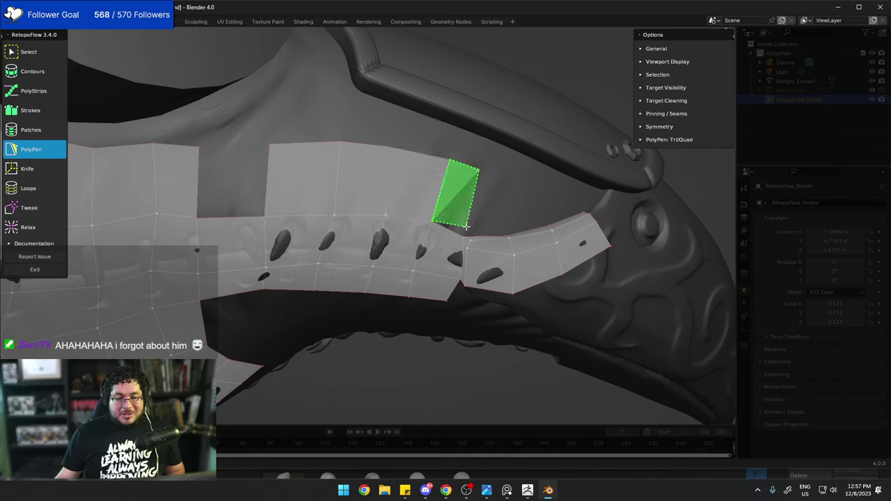
{"action": "left_click", "coordinate": [478, 169]}
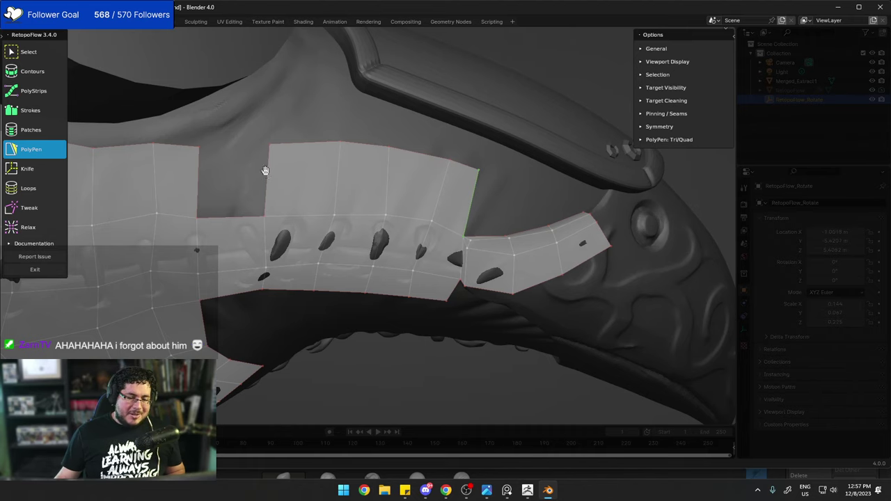
{"action": "left_click", "coordinate": [198, 173]}
Extend the leather row forward with three quads joined to the plate's upper rim, ending beneath the brow trim.
{"action": "middle_click_drag", "start_coordinate": [387, 165], "coordinate": [312, 180]}
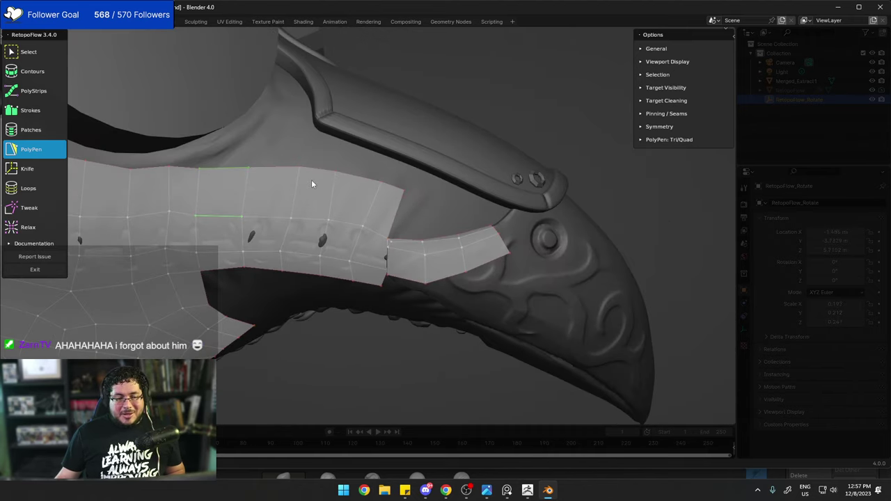
{"action": "middle_click_drag", "start_coordinate": [395, 197], "coordinate": [416, 205]}
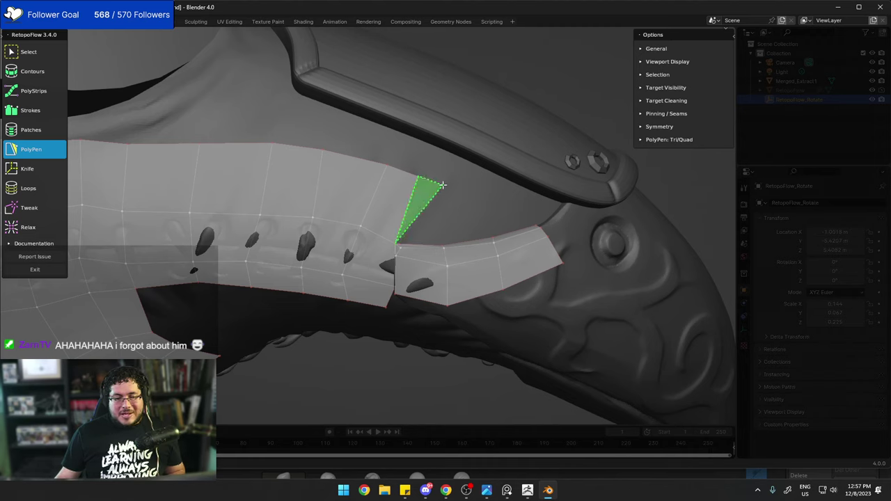
{"action": "left_click", "coordinate": [442, 186], "text": "ctrl"}
{"action": "left_click", "coordinate": [443, 246], "text": "ctrl"}
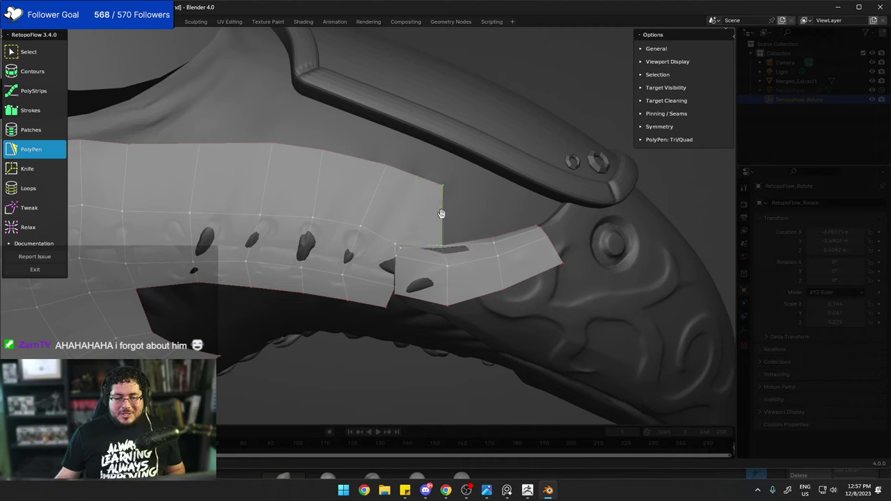
{"action": "left_click", "coordinate": [487, 187]}
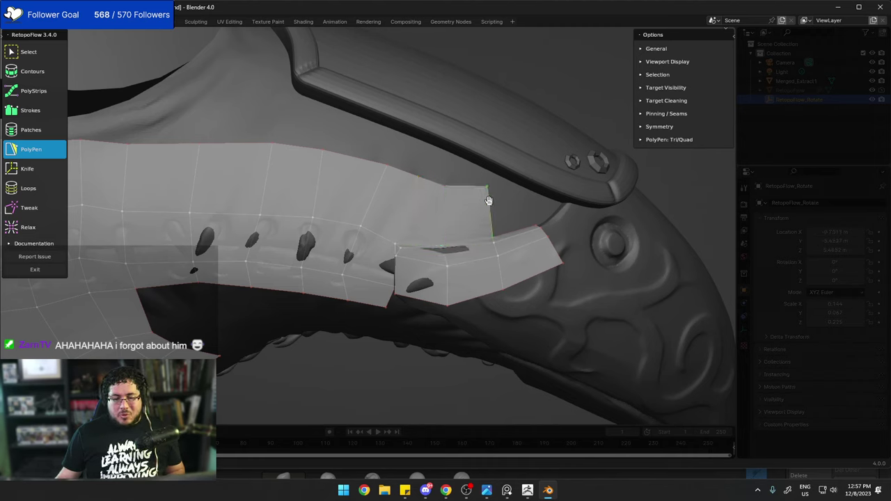
{"action": "left_click", "coordinate": [527, 190]}
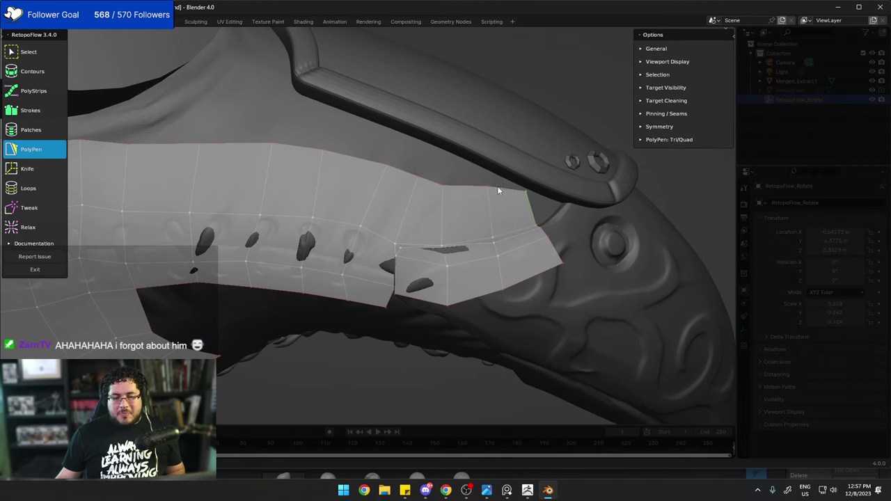
Start a lower row on the ornamented plate with two quads beneath the existing strip, running forward from the plate's back edge.
{"action": "scroll", "coordinate": [433, 188], "scroll_direction": "down", "scroll_amount": 5}
{"action": "scroll", "coordinate": [419, 204], "scroll_direction": "up", "scroll_amount": 1}
{"action": "middle_click_drag", "start_coordinate": [420, 204], "coordinate": [419, 167]}
{"action": "scroll", "coordinate": [449, 165], "scroll_direction": "up", "scroll_amount": 1}
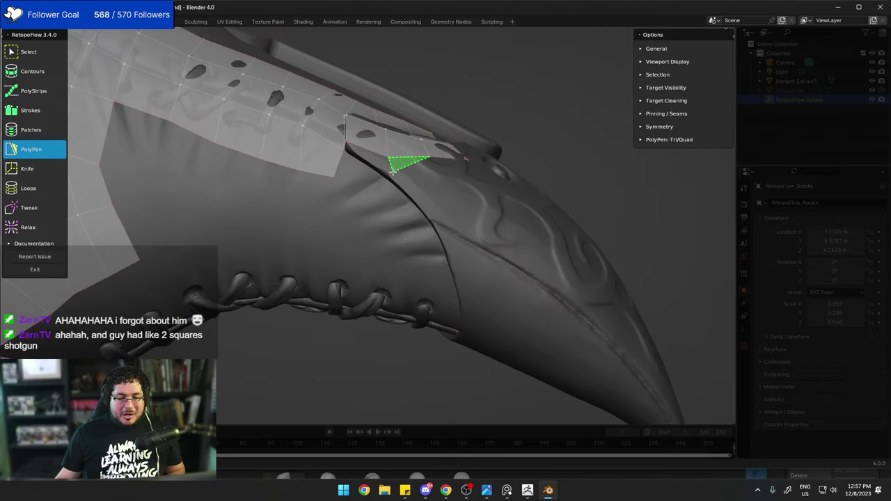
{"action": "left_click", "coordinate": [392, 171], "text": "ctrl"}
{"action": "left_click", "coordinate": [430, 199], "text": "ctrl"}
{"action": "middle_click_drag", "start_coordinate": [431, 197], "coordinate": [436, 209]}
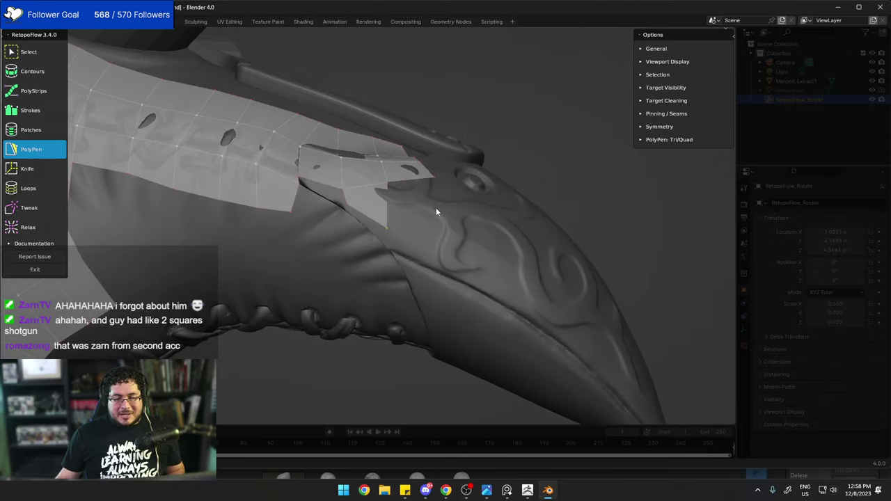
{"action": "left_click", "coordinate": [390, 183]}
{"action": "left_click_drag", "start_coordinate": [388, 182], "coordinate": [385, 188]}
{"action": "mouse_move", "coordinate": [426, 226]}
{"action": "left_mouse_down"}
{"action": "mouse_move", "coordinate": [420, 233]}
{"action": "mouse_move", "coordinate": [437, 216]}
{"action": "left_mouse_up"}
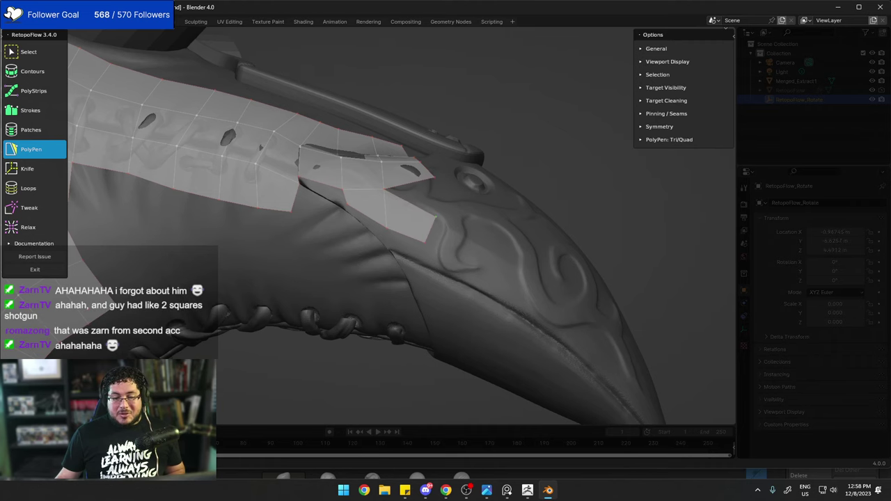
Fill the wedge between the plate strip's front end and the lower row with a quad reaching forward below the rivet.
{"action": "middle_click_drag", "start_coordinate": [448, 215], "coordinate": [436, 215]}
{"action": "left_click", "coordinate": [382, 194]}
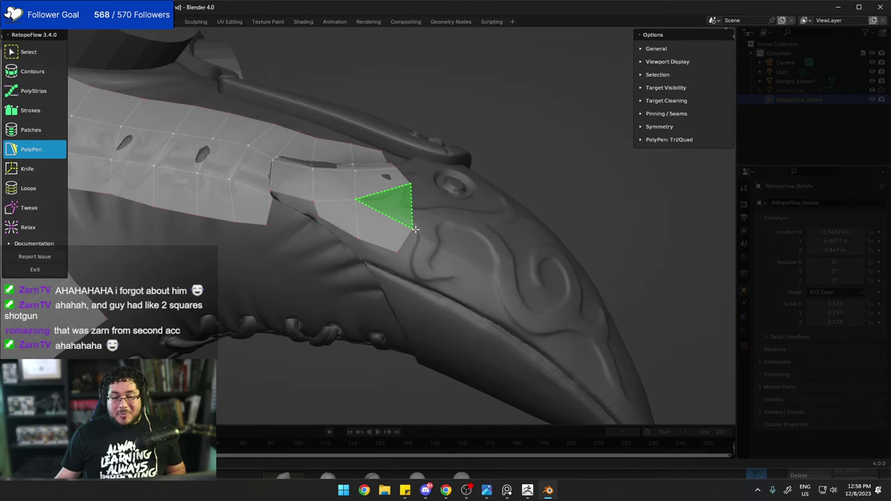
{"action": "left_click", "coordinate": [417, 224], "text": "ctrl"}
{"action": "left_click", "coordinate": [440, 207]}
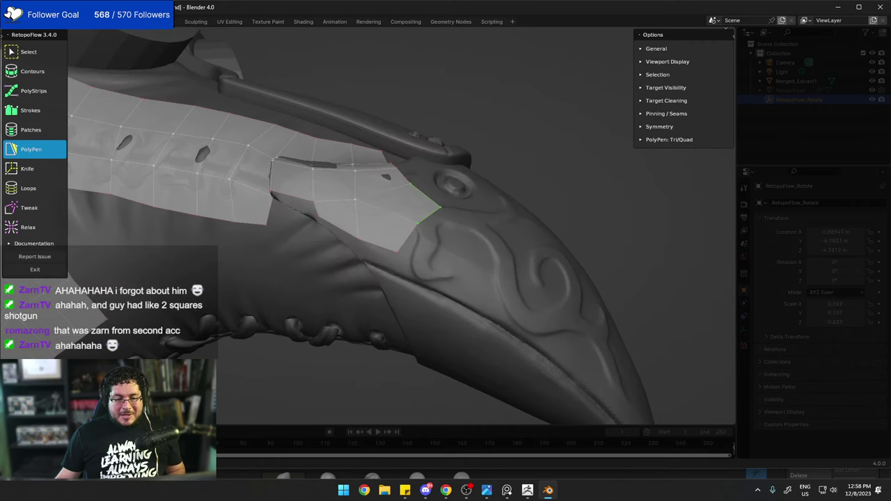
Extend both plate rows by two more columns of quads across the ornament toward the beak tip.
{"action": "left_click", "coordinate": [417, 223]}
{"action": "left_click", "coordinate": [456, 252], "text": "ctrl"}
{"action": "left_click", "coordinate": [478, 221], "text": "ctrl"}
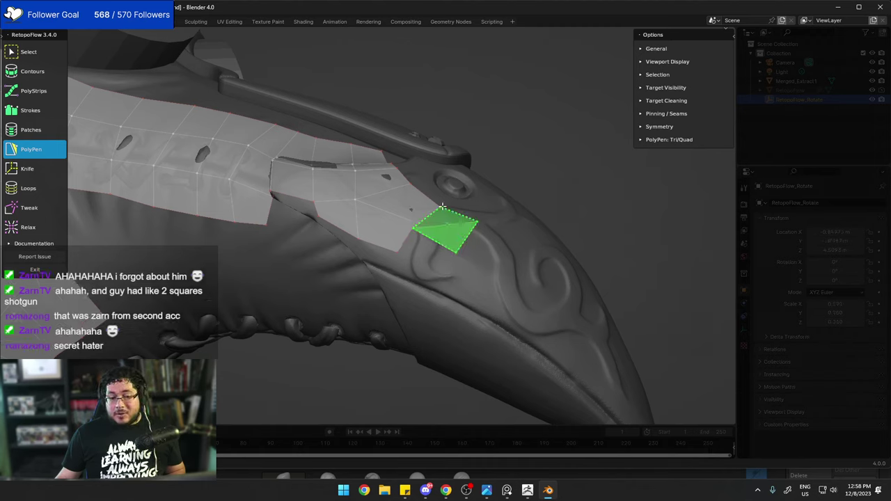
{"action": "left_click", "coordinate": [439, 207], "text": "ctrl"}
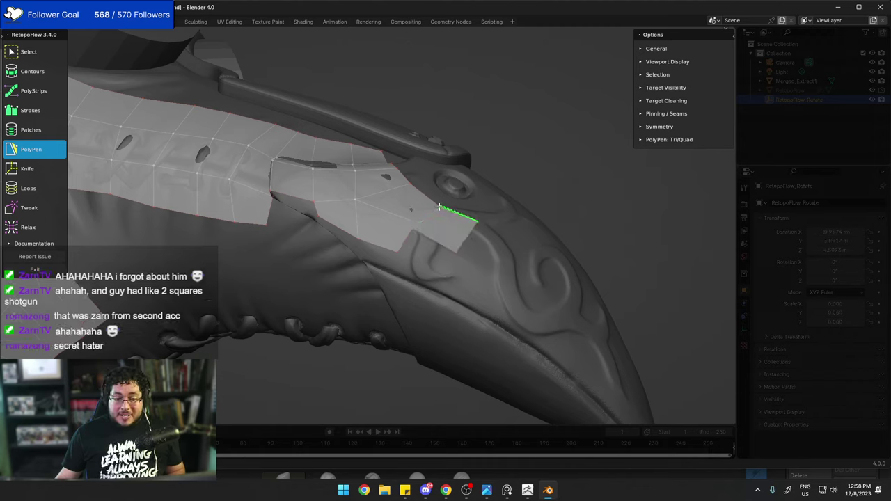
{"action": "left_click", "coordinate": [455, 250], "text": "ctrl"}
{"action": "middle_click_drag", "start_coordinate": [456, 259], "coordinate": [446, 237]}
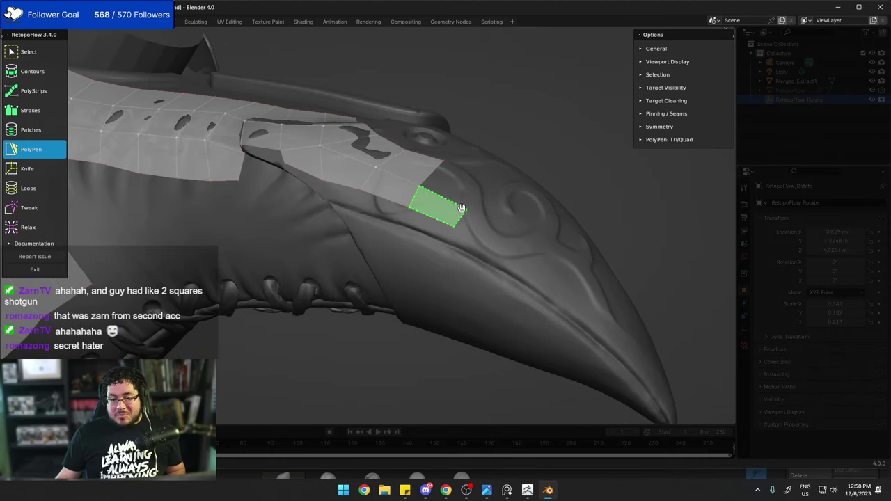
{"action": "left_click", "coordinate": [465, 210]}
{"action": "left_click", "coordinate": [485, 185], "text": "ctrl"}
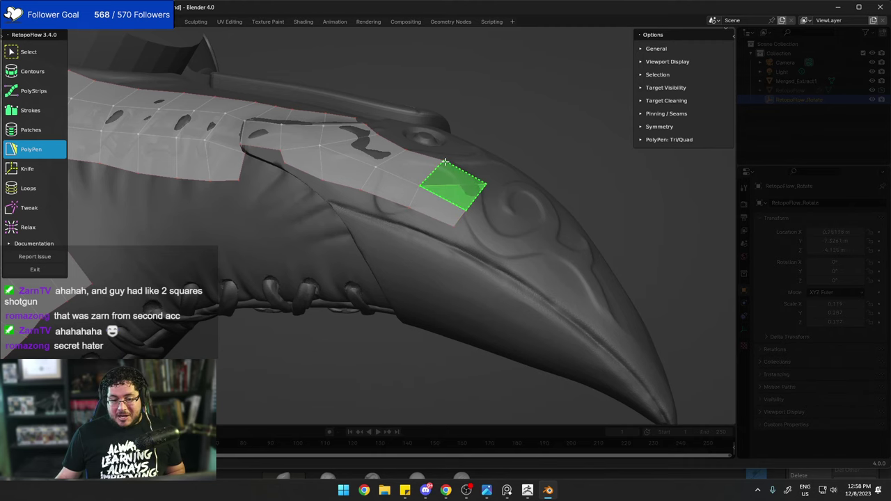
{"action": "left_click", "coordinate": [447, 160], "text": "ctrl"}
Add a face beneath the lower plate row along the plate's back seam, merging its rear vertex into the row's corner.
{"action": "middle_click_drag", "start_coordinate": [401, 193], "coordinate": [417, 193]}
{"action": "scroll", "coordinate": [370, 174], "scroll_direction": "up", "scroll_amount": 2}
{"action": "mouse_move", "coordinate": [369, 174]}
{"action": "middle_mouse_down"}
{"action": "mouse_move", "coordinate": [382, 179]}
{"action": "mouse_move", "coordinate": [370, 157]}
{"action": "middle_mouse_up"}
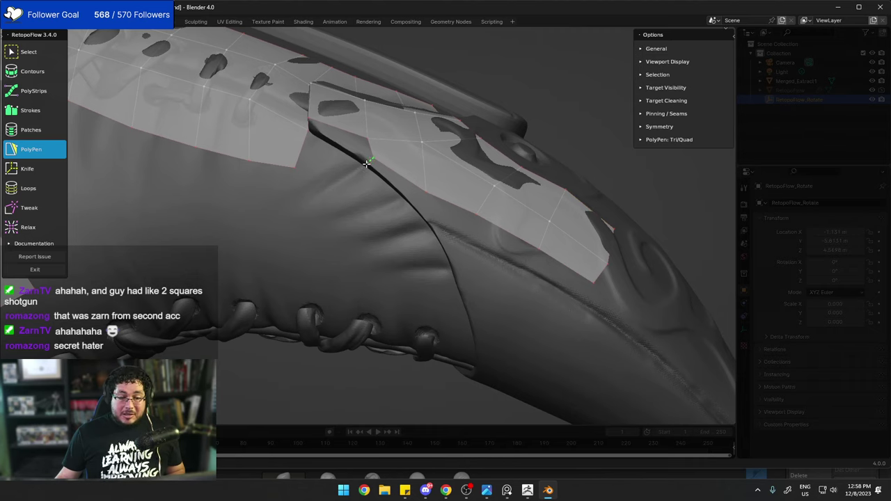
{"action": "left_click", "coordinate": [366, 164], "text": "ctrl"}
{"action": "left_click", "coordinate": [426, 220], "text": "ctrl"}
{"action": "left_click", "coordinate": [427, 192], "text": "ctrl"}
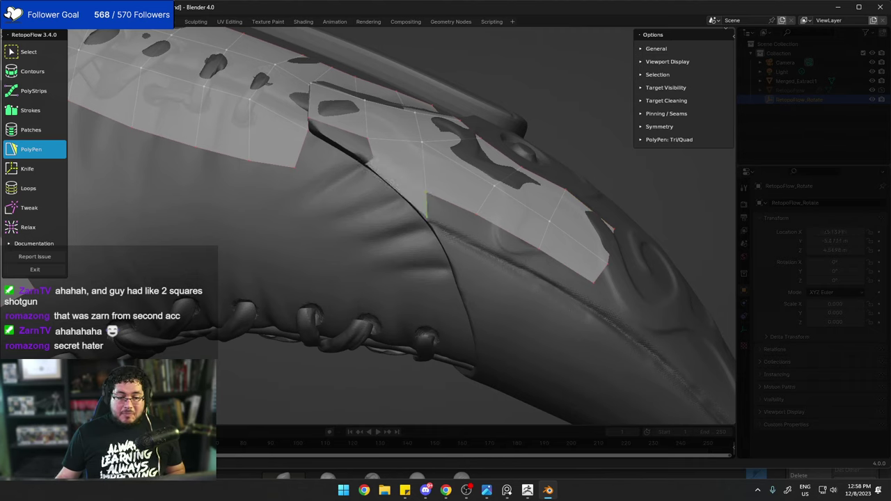
{"action": "left_click_drag", "start_coordinate": [368, 164], "coordinate": [371, 167]}
Continue forward with two quads beneath the lower plate row, following the ridge along the plate's lower edge.
{"action": "left_click", "coordinate": [426, 203]}
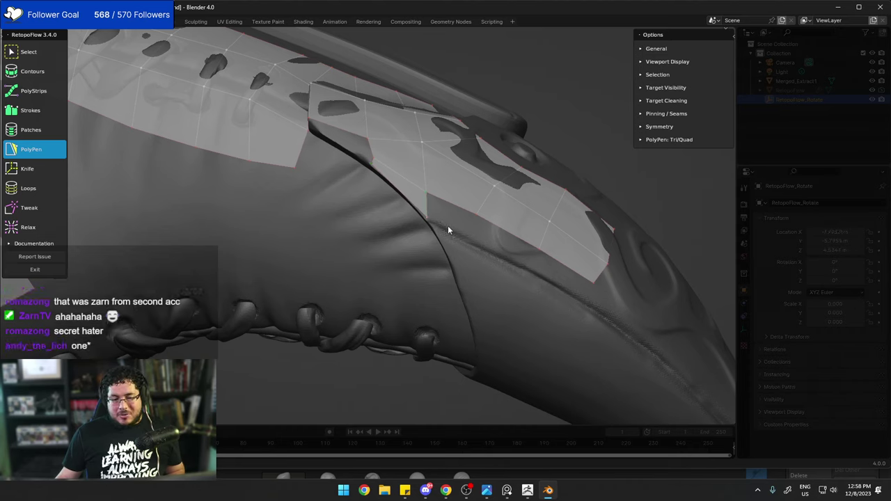
{"action": "left_click", "coordinate": [474, 239], "text": "ctrl"}
{"action": "left_click", "coordinate": [476, 214], "text": "ctrl"}
{"action": "left_click", "coordinate": [474, 231]}
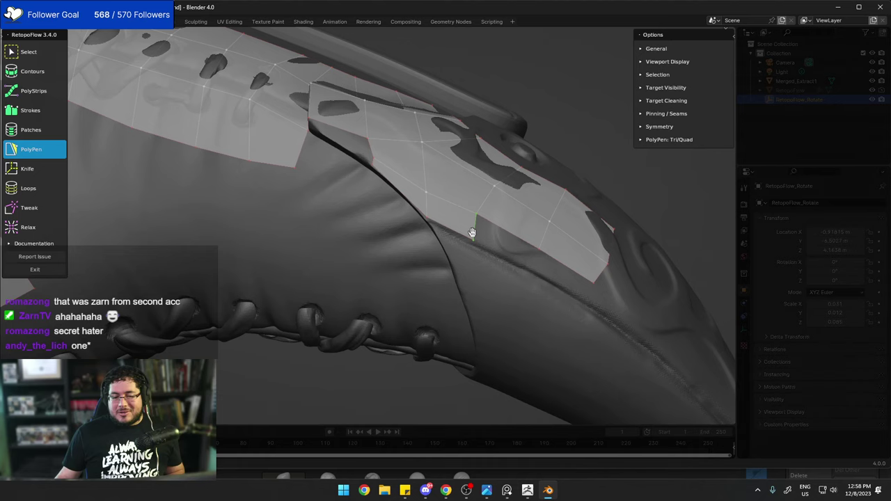
{"action": "left_click", "coordinate": [535, 271]}
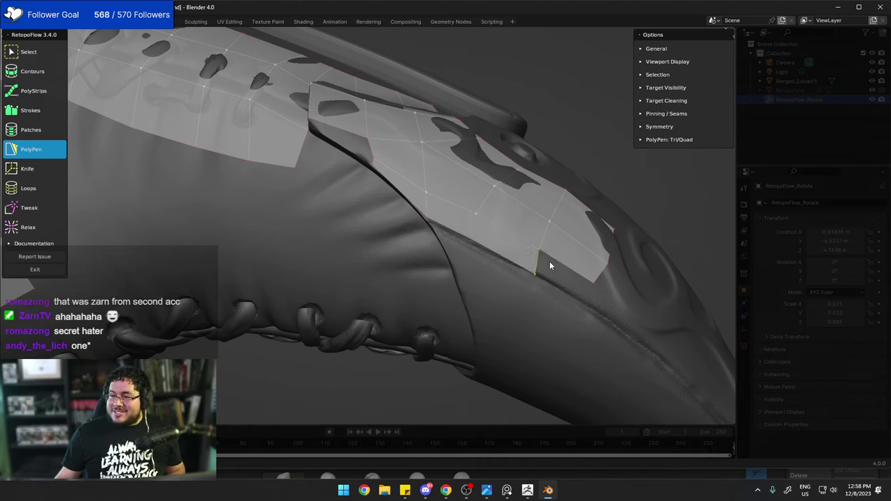
Add one more quad beneath the lower plate row's front end, joining it to the row's front corner.
{"action": "left_click", "coordinate": [590, 305], "text": "ctrl"}
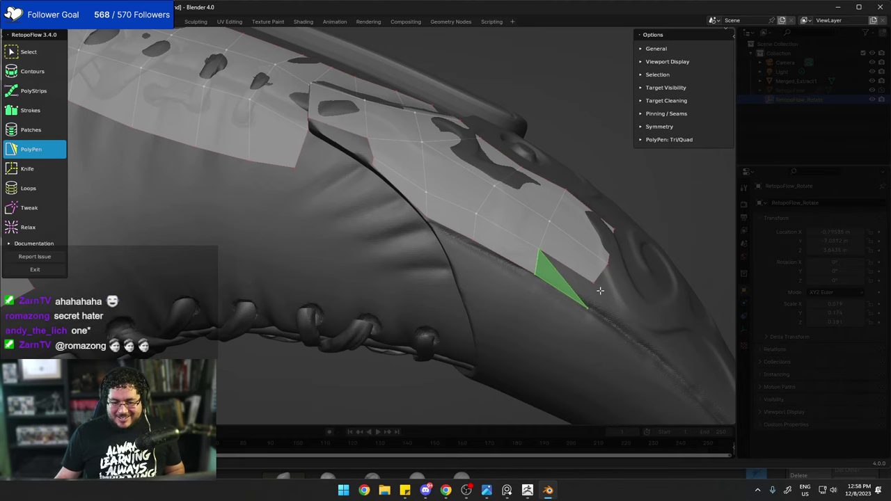
{"action": "left_click", "coordinate": [595, 281], "text": "ctrl"}
{"action": "middle_click_drag", "start_coordinate": [465, 223], "coordinate": [400, 244]}
Quit RetopoFlow and return the retopo mesh to Object Mode.
{"action": "scroll", "coordinate": [471, 239], "scroll_direction": "down", "scroll_amount": 5}
{"action": "key", "text": "Tab"}
{"action": "key", "text": "Escape"}
{"action": "scroll", "coordinate": [373, 252], "scroll_direction": "down", "scroll_amount": 3}
{"action": "key", "text": "Tab"}
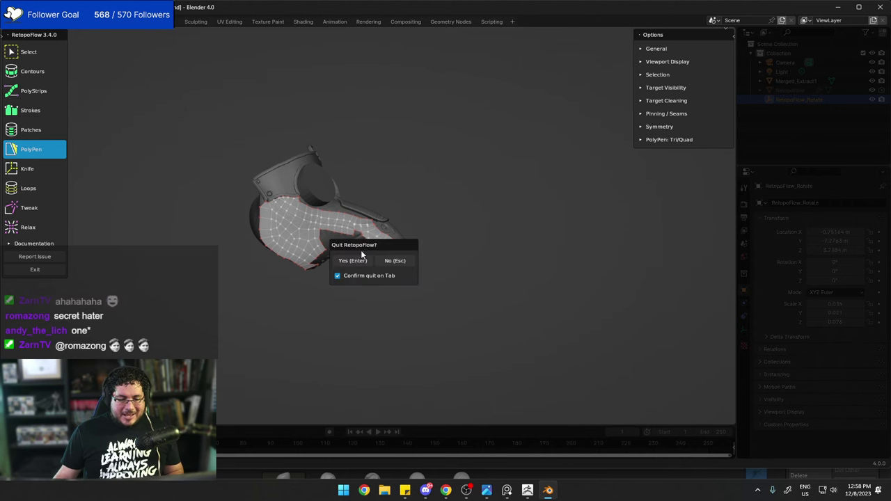
{"action": "left_click", "coordinate": [359, 257]}
{"action": "scroll", "coordinate": [356, 251], "scroll_direction": "up", "scroll_amount": 5}
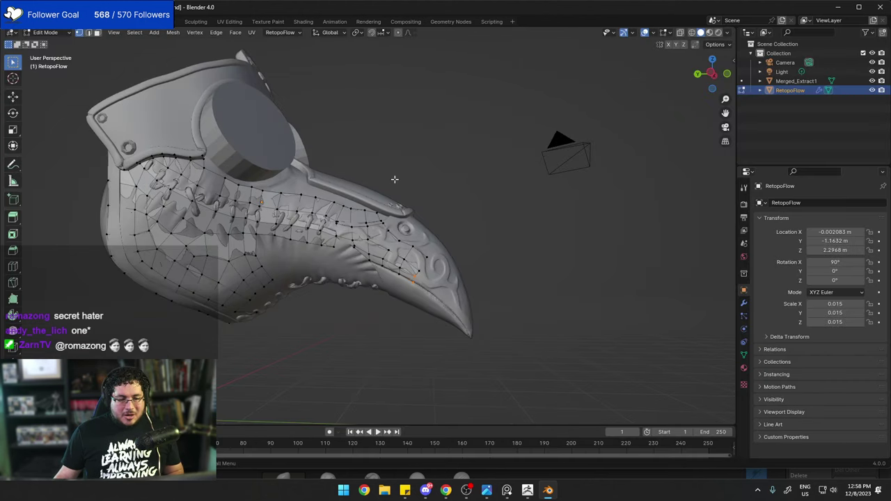
{"action": "left_click", "coordinate": [394, 179]}
{"action": "key", "text": "Tab"}
{"action": "left_click", "coordinate": [299, 250]}
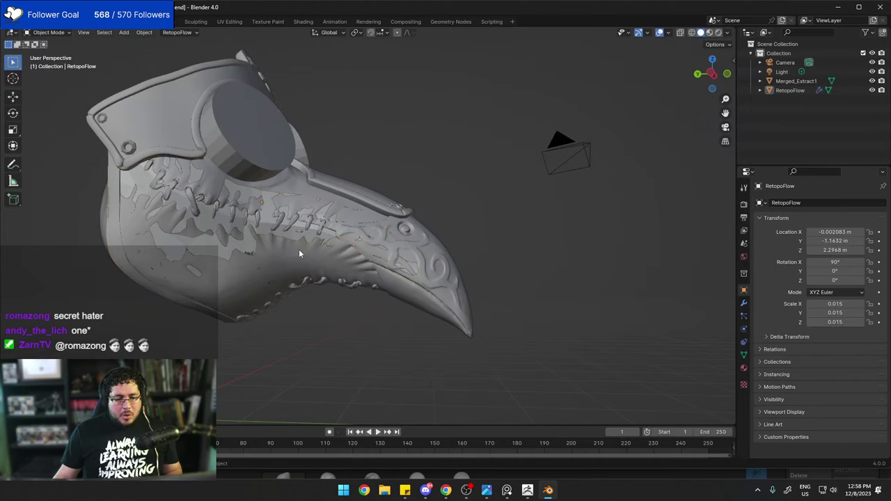
Select the retopo mesh and hide the high-poly mask Merged_Extract1.
{"action": "left_click", "coordinate": [283, 236]}
{"action": "scroll", "coordinate": [439, 189], "scroll_direction": "down", "scroll_amount": 1}
{"action": "middle_click_drag", "start_coordinate": [439, 188], "coordinate": [487, 185]}
{"action": "scroll", "coordinate": [487, 185], "scroll_direction": "up", "scroll_amount": 4}
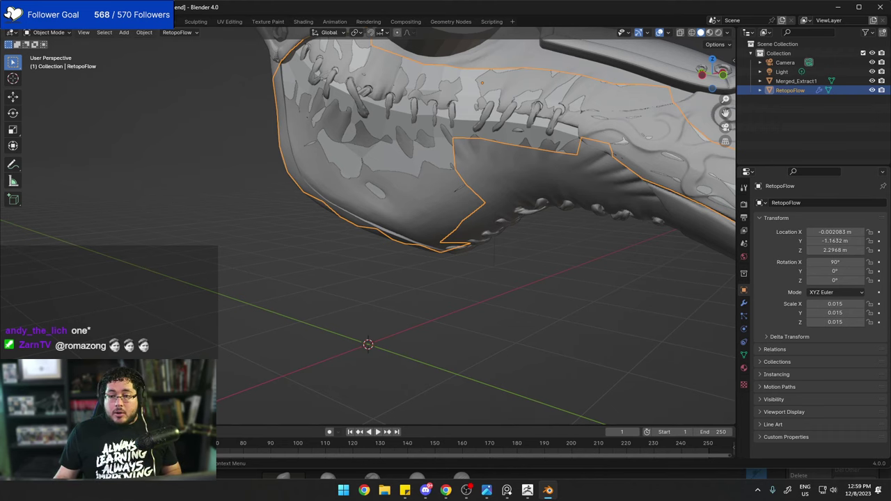
{"action": "left_click", "coordinate": [872, 81]}
{"action": "scroll", "coordinate": [551, 190], "scroll_direction": "down", "scroll_amount": 2}
Apply Shade Smooth to the RetopoFlow mesh.
{"action": "right_click", "coordinate": [444, 157]}
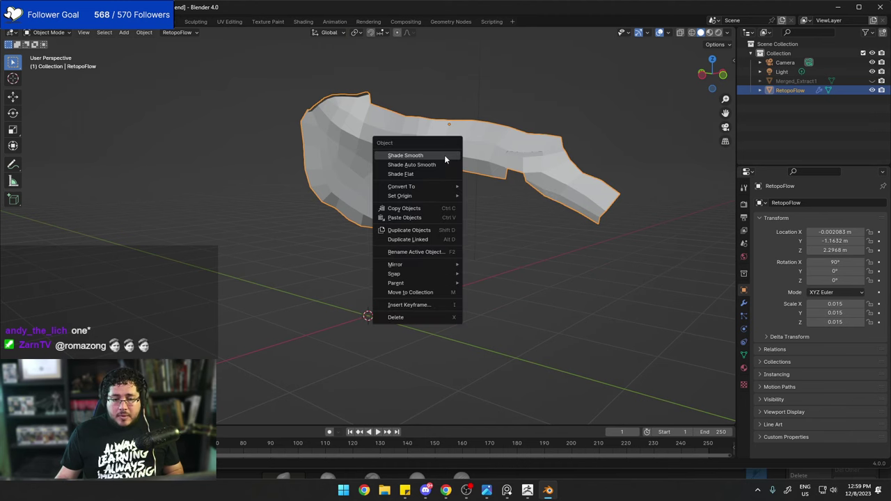
{"action": "key", "text": "KP_1"}
{"action": "left_click_drag", "start_coordinate": [504, 243], "coordinate": [508, 245]}
{"action": "middle_click_drag", "start_coordinate": [508, 245], "coordinate": [471, 256]}
{"action": "scroll", "coordinate": [470, 256], "scroll_direction": "up", "scroll_amount": 5}
{"action": "left_click", "coordinate": [464, 171]}
{"action": "right_click", "coordinate": [464, 171]}
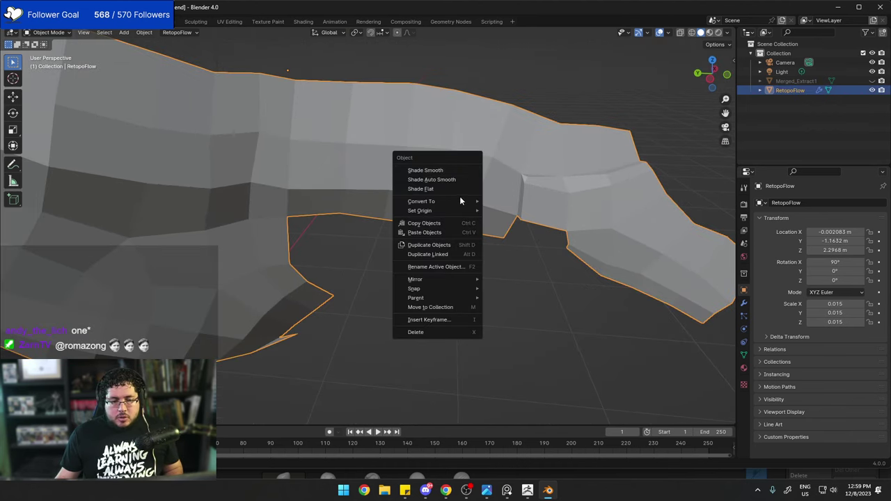
{"action": "left_click", "coordinate": [450, 171]}
{"action": "middle_click_drag", "start_coordinate": [515, 308], "coordinate": [437, 253]}
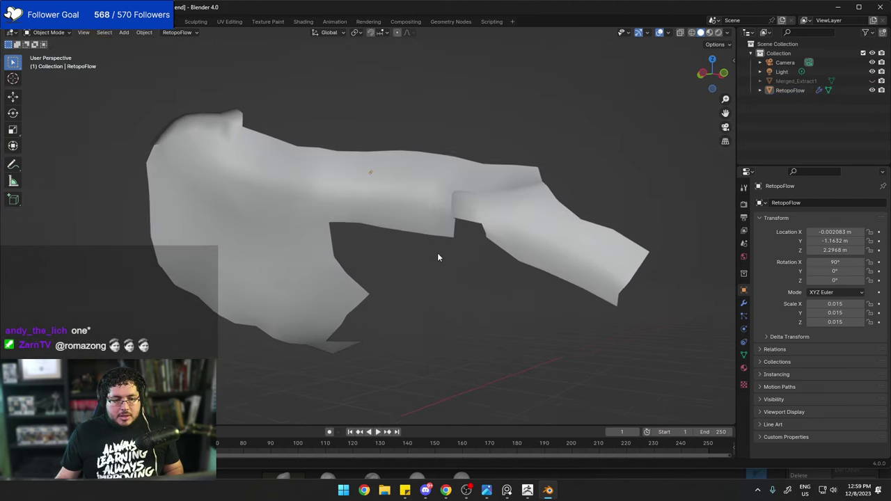
Select all of the retopo mesh's geometry in Edit Mode and switch to the UV Editing workspace.
{"action": "left_click", "coordinate": [401, 204]}
{"action": "key", "text": "Tab"}
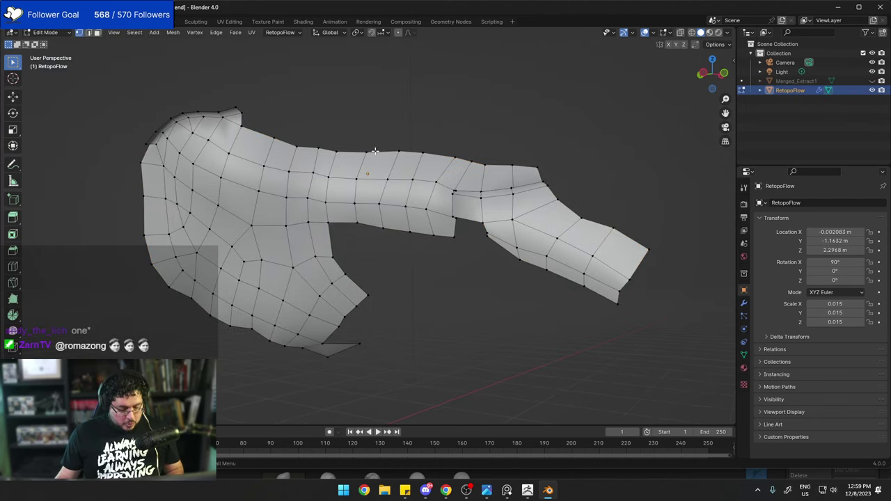
{"action": "key", "text": "a"}
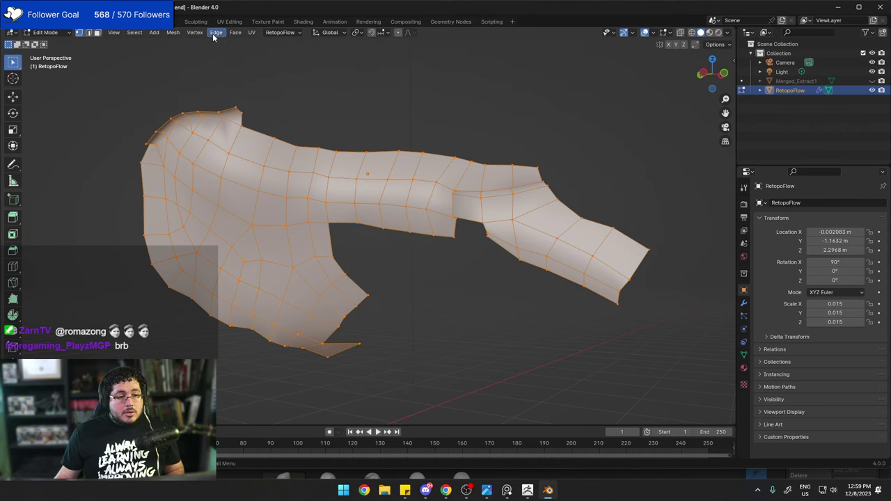
{"action": "left_click", "coordinate": [251, 35]}
{"action": "left_click", "coordinate": [256, 35]}
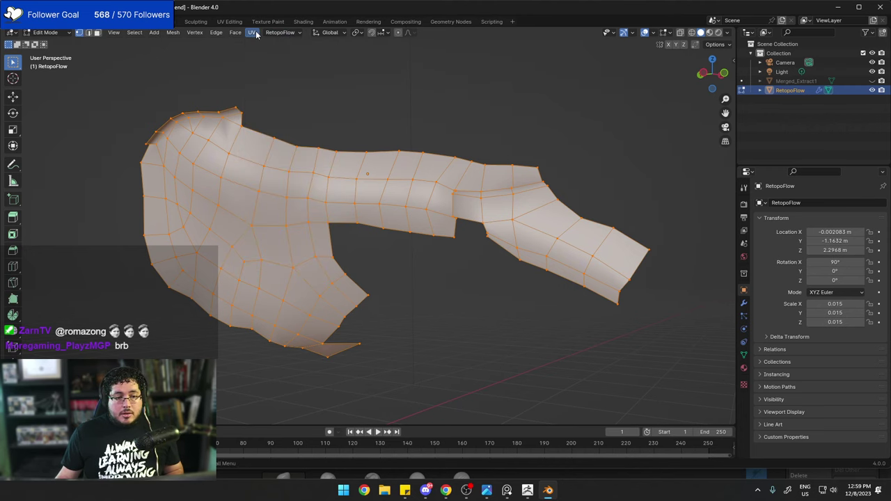
{"action": "left_click", "coordinate": [256, 34]}
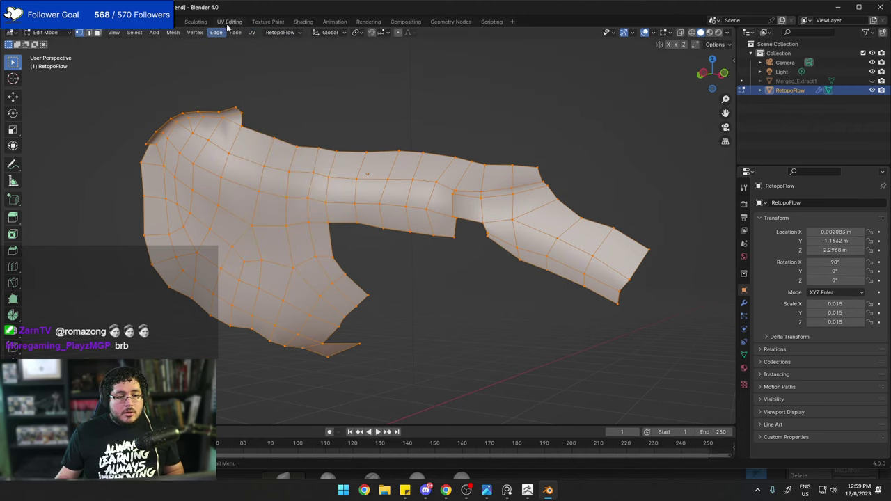
{"action": "left_click", "coordinate": [229, 22]}
Try projecting the retopo mesh's UVs from the current view.
{"action": "left_click", "coordinate": [624, 33]}
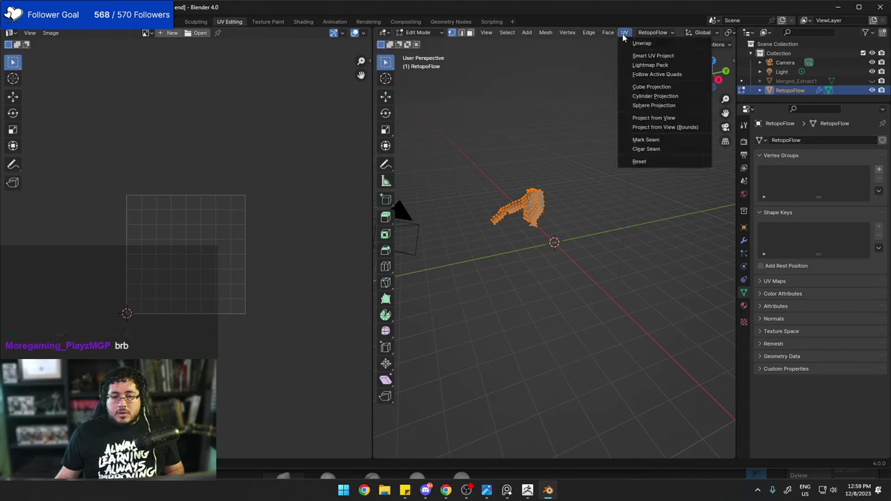
{"action": "left_click", "coordinate": [657, 118]}
{"action": "scroll", "coordinate": [229, 245], "scroll_direction": "up", "scroll_amount": 4}
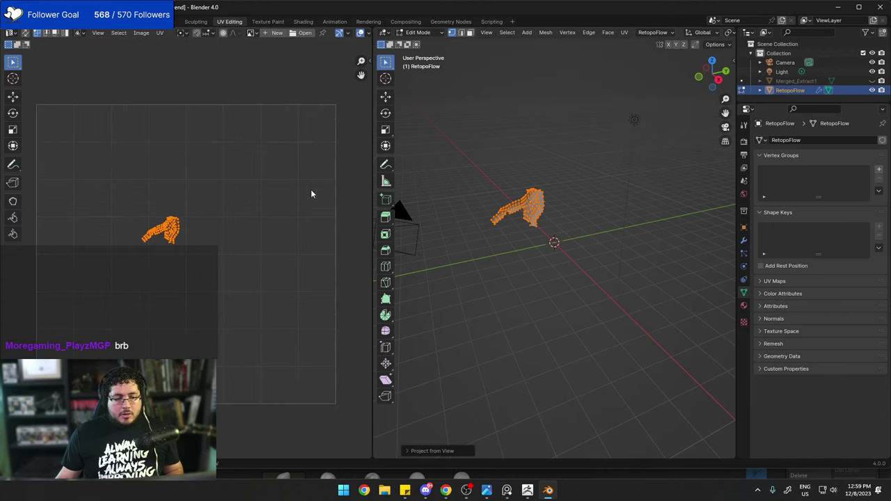
Unwrap the whole retopo mesh with the standard Unwrap operation.
{"action": "left_click", "coordinate": [621, 32]}
{"action": "left_click", "coordinate": [642, 44]}
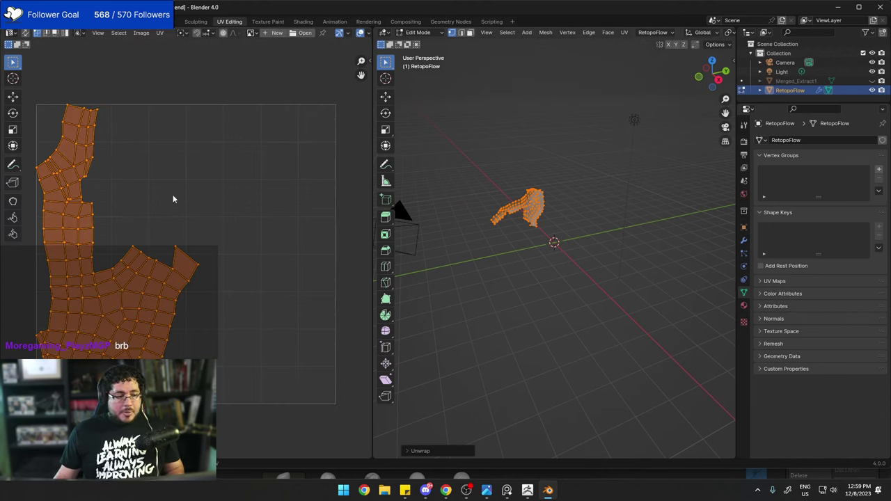
{"action": "scroll", "coordinate": [86, 208], "scroll_direction": "up", "scroll_amount": 3}
{"action": "scroll", "coordinate": [87, 208], "scroll_direction": "down", "scroll_amount": 4}
Return to Object Mode in the Layout workspace and unhide the high-poly mask Merged_Extract1.
{"action": "key", "text": "Tab"}
{"action": "left_click", "coordinate": [524, 166]}
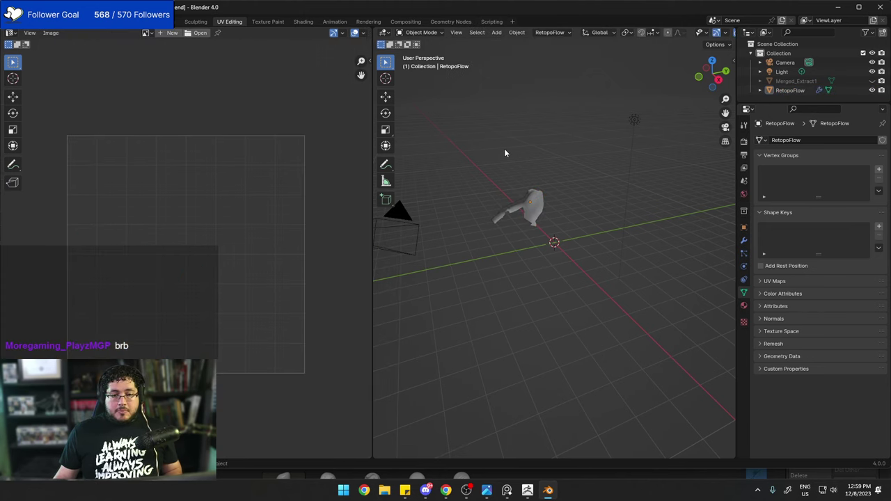
{"action": "left_click", "coordinate": [134, 22]}
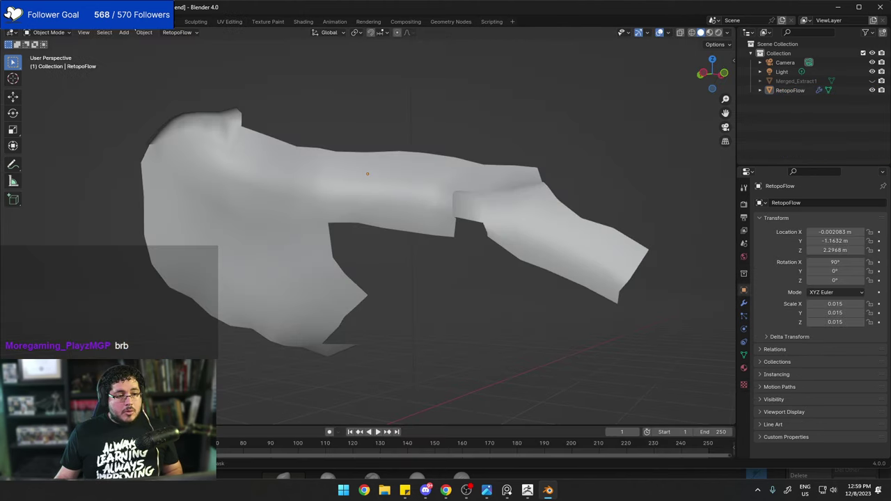
{"action": "left_click", "coordinate": [871, 81]}
Export only the selected high-poly mask as MaskDecimated_propersize.fbx into the Manneuqin folder.
{"action": "left_click", "coordinate": [366, 86]}
{"action": "scroll", "coordinate": [363, 105], "scroll_direction": "down", "scroll_amount": 3}
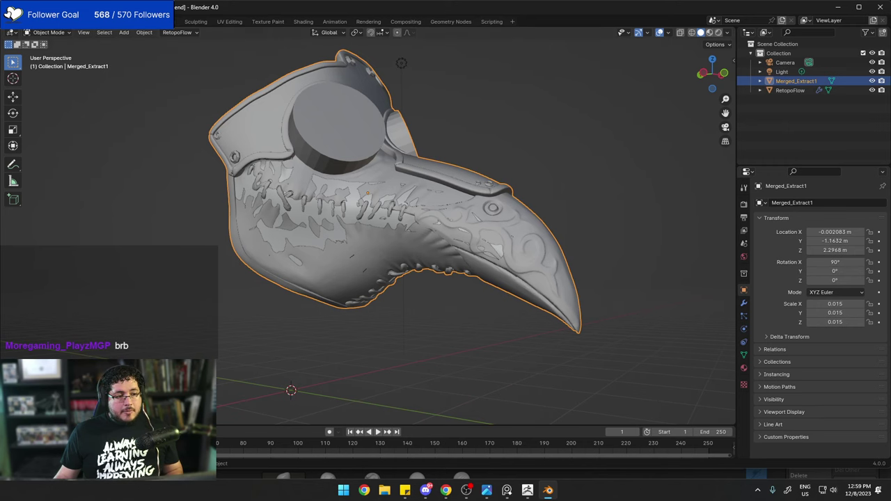
{"action": "left_click", "coordinate": [24, 22]}
{"action": "mouse_move", "coordinate": [69, 162]}
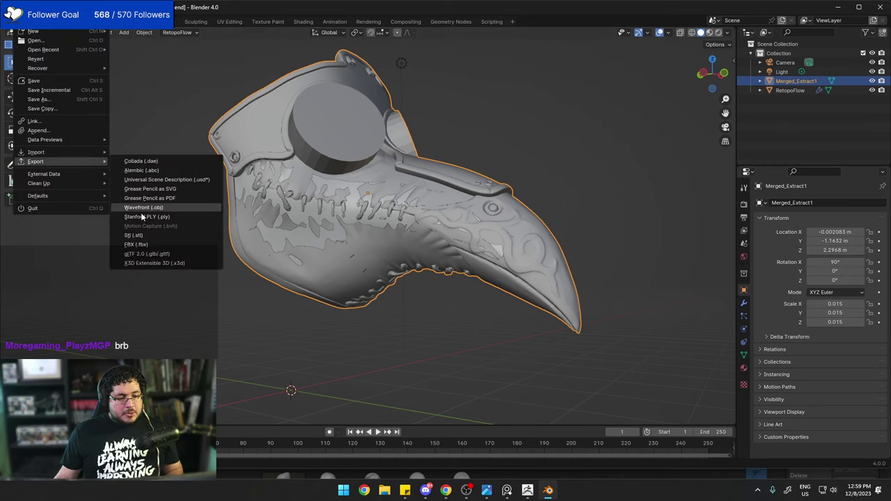
{"action": "left_click", "coordinate": [136, 244]}
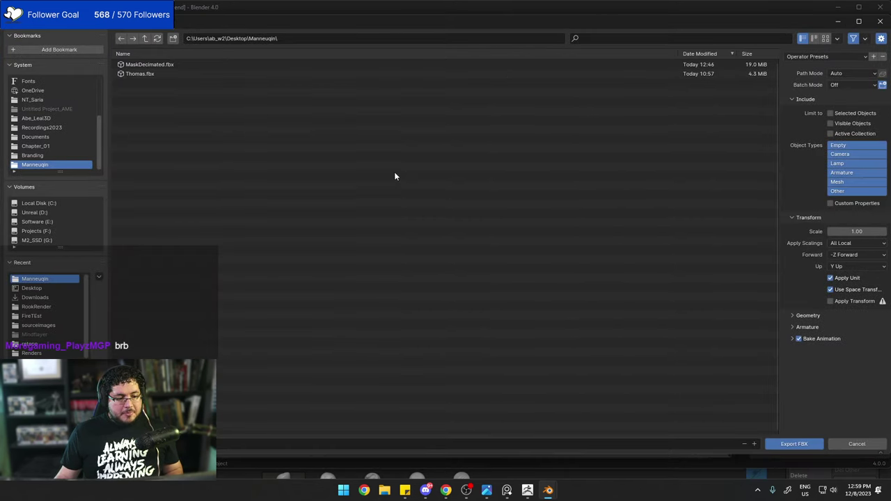
{"action": "left_click", "coordinate": [148, 64]}
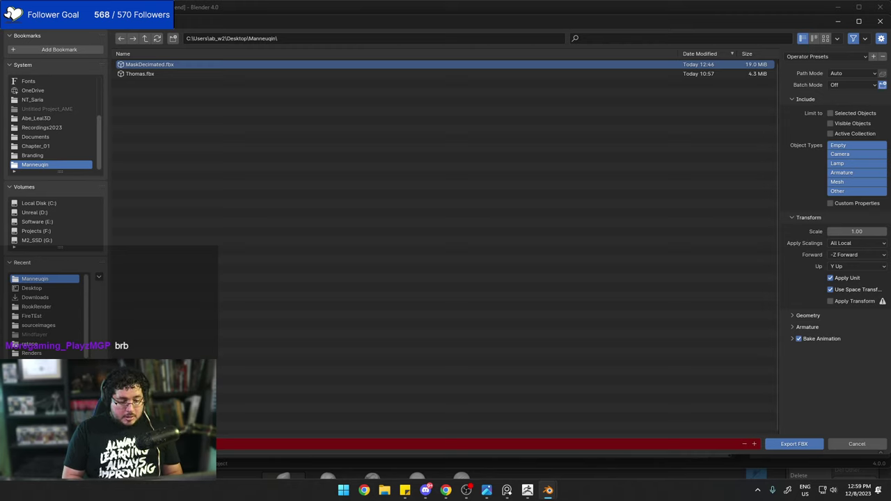
{"action": "left_click", "coordinate": [830, 112]}
{"action": "left_click", "coordinate": [792, 444]}
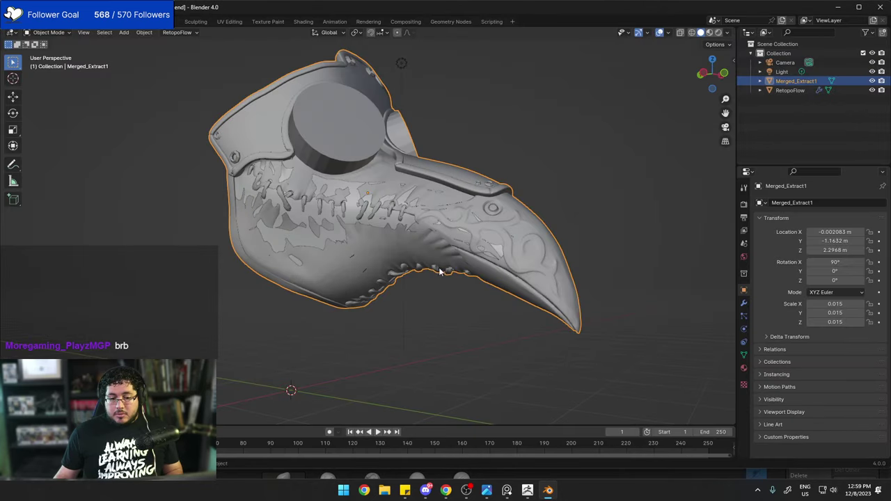
Export only the selected RetopoFlow mesh as MaskLow_Demo.fbx into the Manneuqin folder.
{"action": "left_click", "coordinate": [308, 237]}
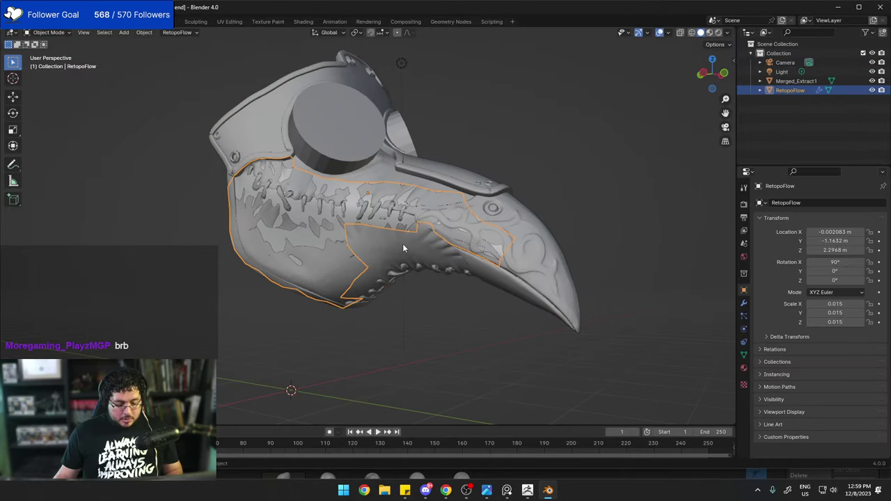
{"action": "left_click", "coordinate": [21, 22]}
{"action": "mouse_move", "coordinate": [59, 160]}
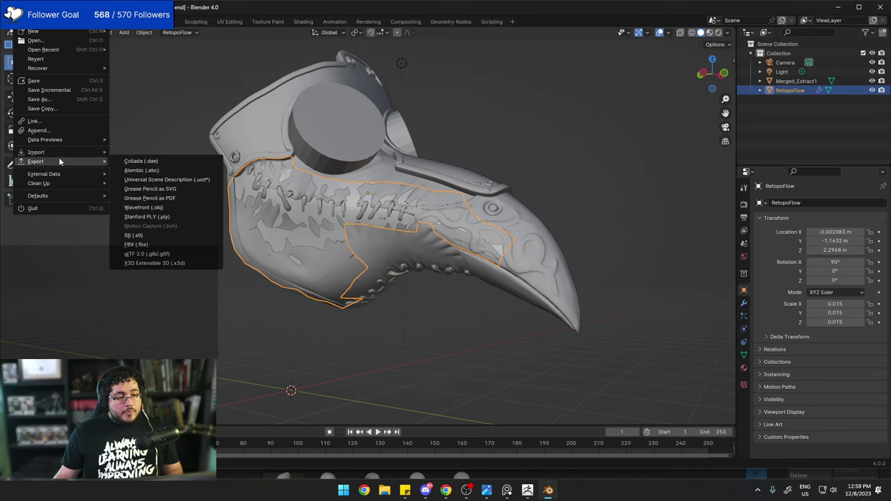
{"action": "left_click", "coordinate": [136, 244]}
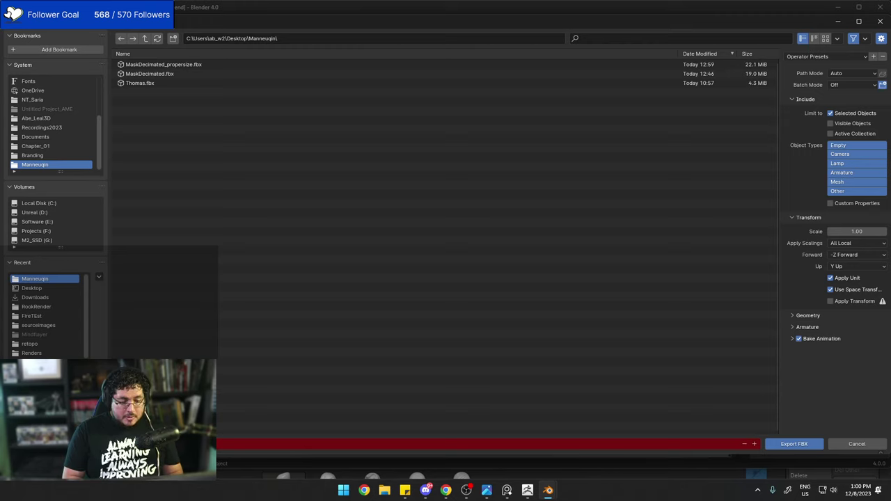
{"action": "left_click", "coordinate": [792, 444]}
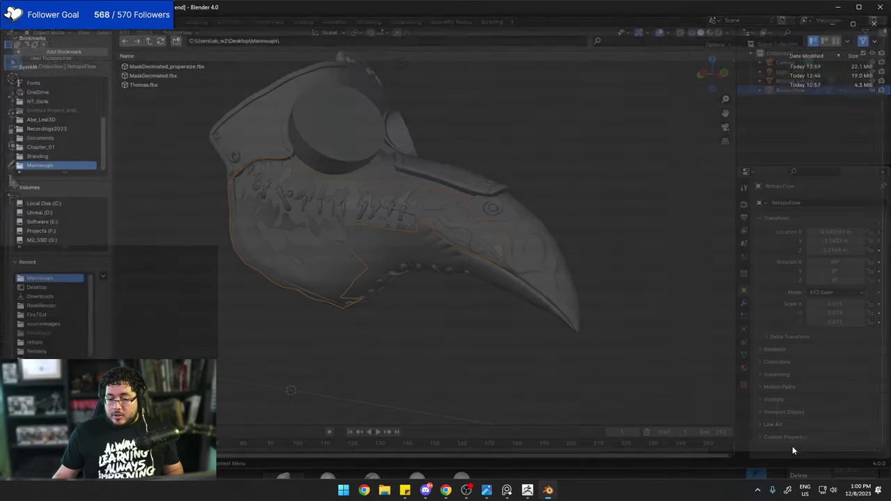
Minimize Blender, quick-save the mask project in ZBrush and minimize ZBrush as well.
{"action": "left_click", "coordinate": [839, 7]}
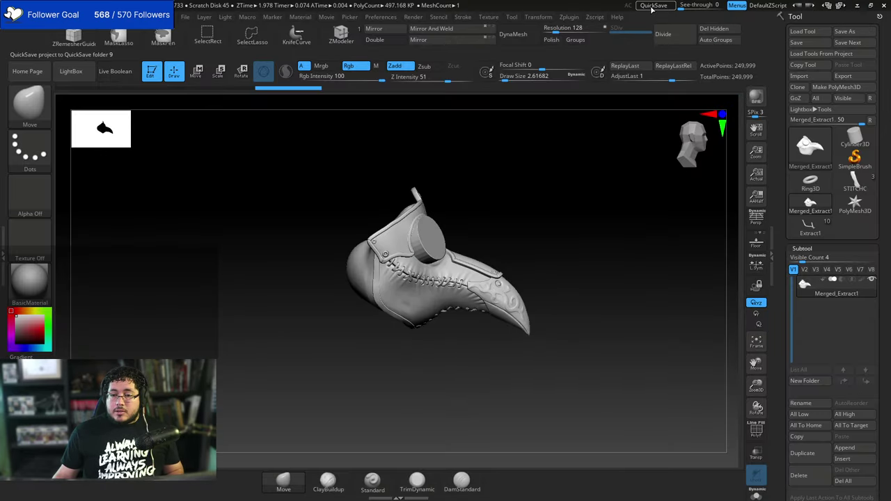
{"action": "left_click", "coordinate": [654, 6]}
{"action": "left_click", "coordinate": [856, 9]}
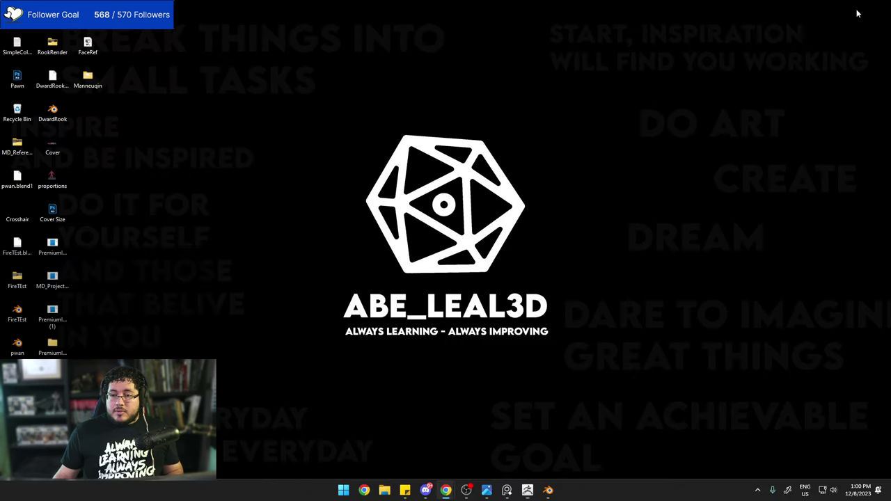
Launch Adobe Substance 3D Painter and dismiss its home screen.
{"action": "key", "text": "super"}
{"action": "type", "text": "s"}
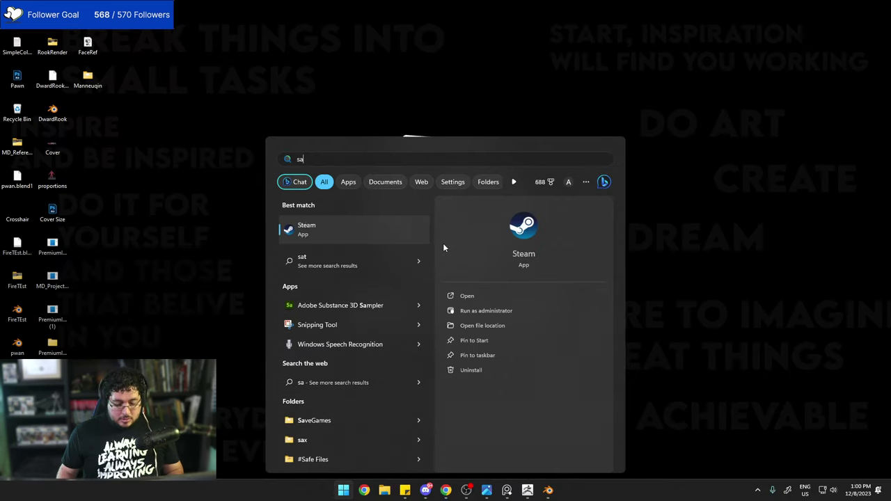
{"action": "left_click", "coordinate": [360, 293]}
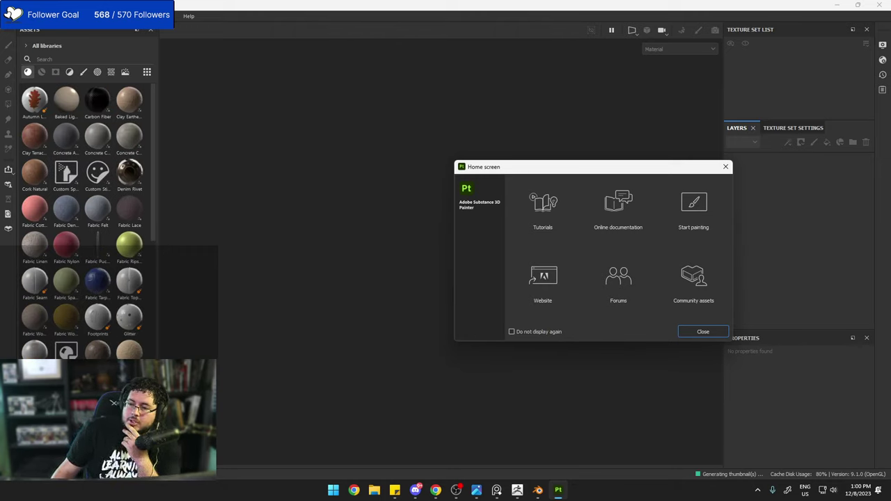
{"action": "left_click", "coordinate": [723, 167]}
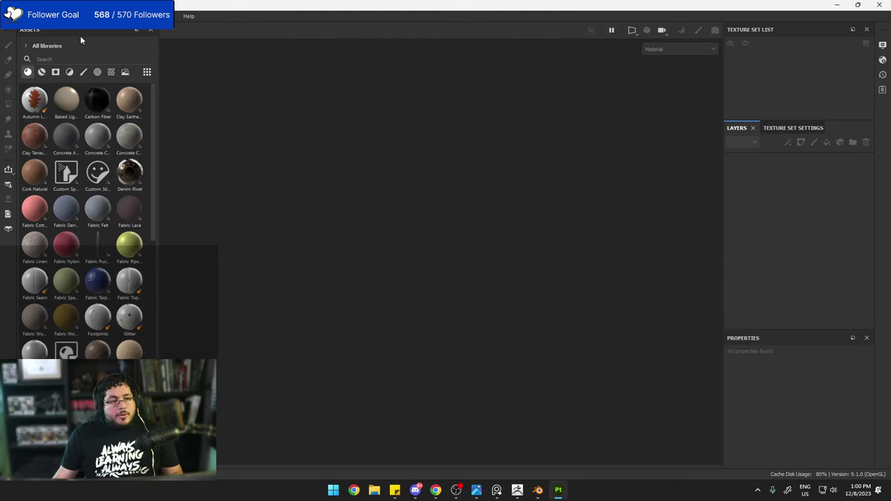
Start a new project and choose MaskLow_Demo.fbx from the Manneuqin folder as its mesh.
{"action": "left_click", "coordinate": [8, 16]}
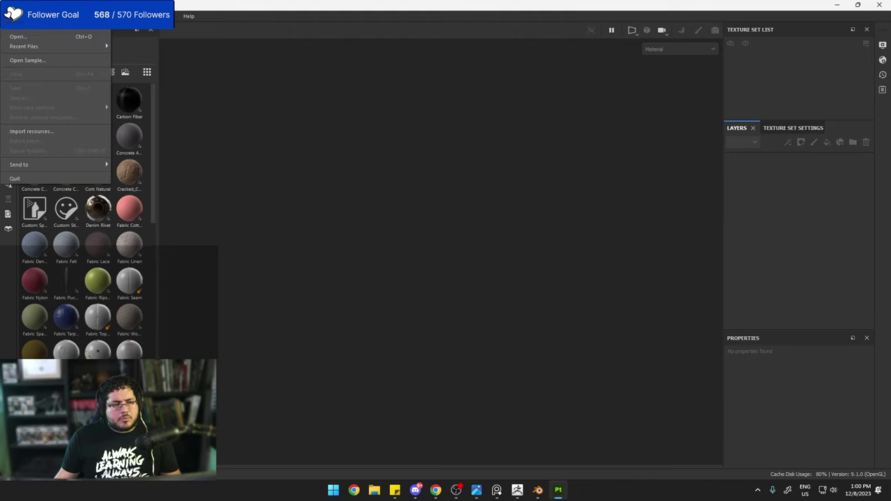
{"action": "left_click", "coordinate": [28, 26]}
{"action": "left_click", "coordinate": [526, 140]}
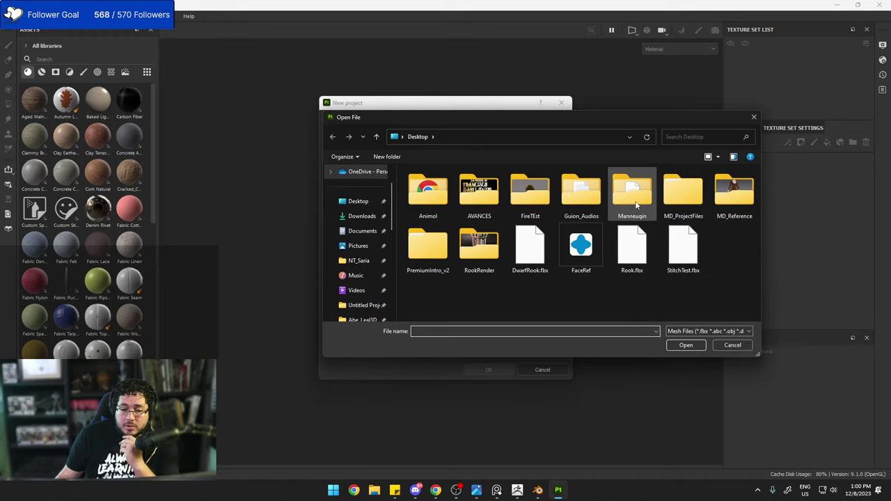
{"action": "double_click", "coordinate": [635, 204]}
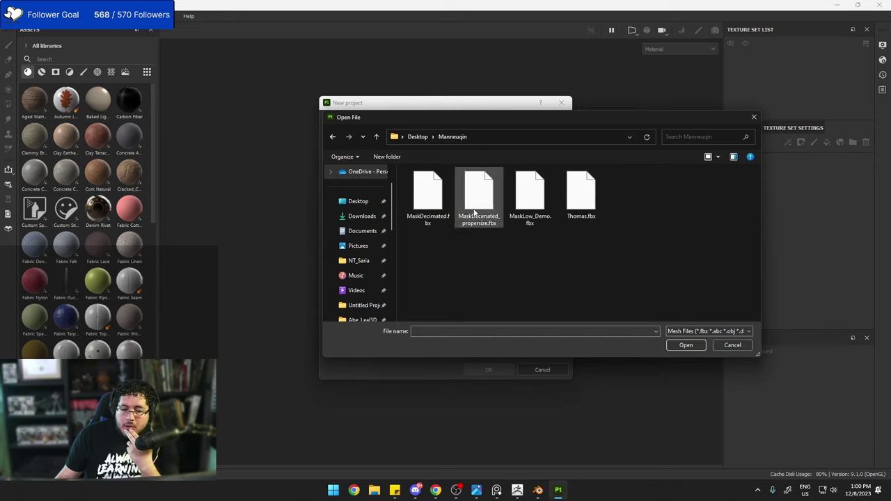
{"action": "double_click", "coordinate": [531, 197]}
Set the document resolution to 2048, create the project and turn the loaded mask mesh to its side.
{"action": "left_click", "coordinate": [413, 167]}
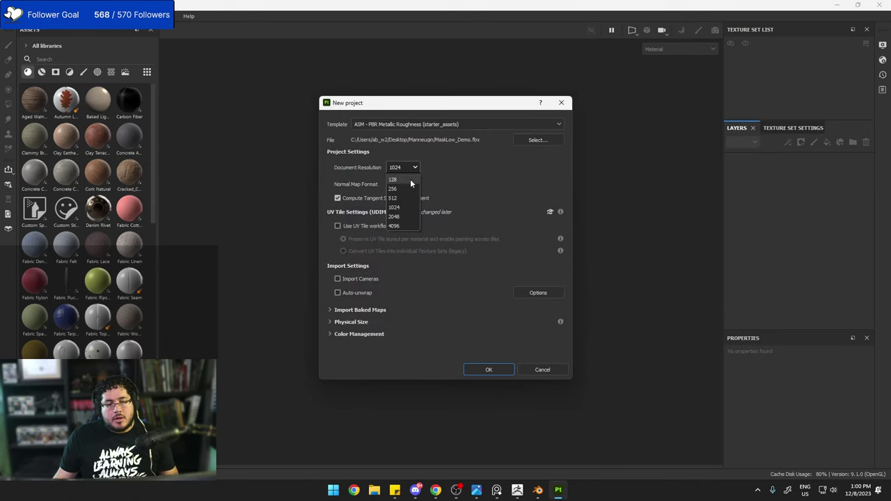
{"action": "left_click", "coordinate": [401, 215]}
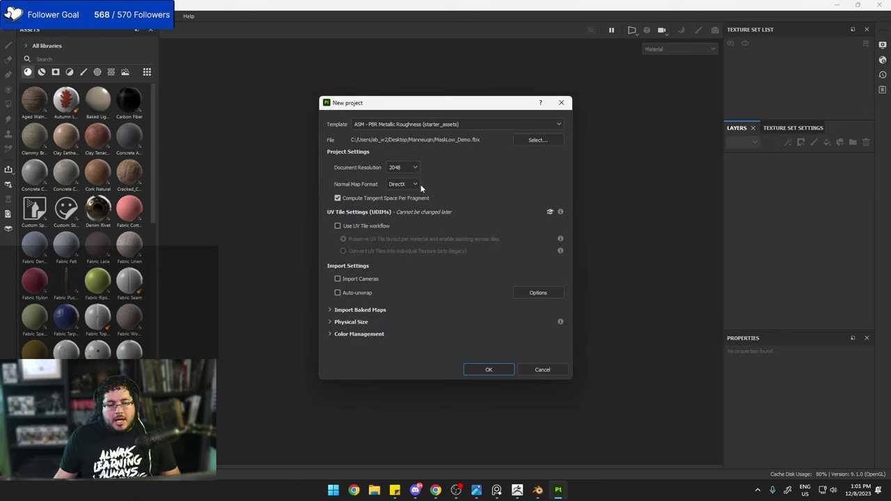
{"action": "left_click", "coordinate": [486, 370]}
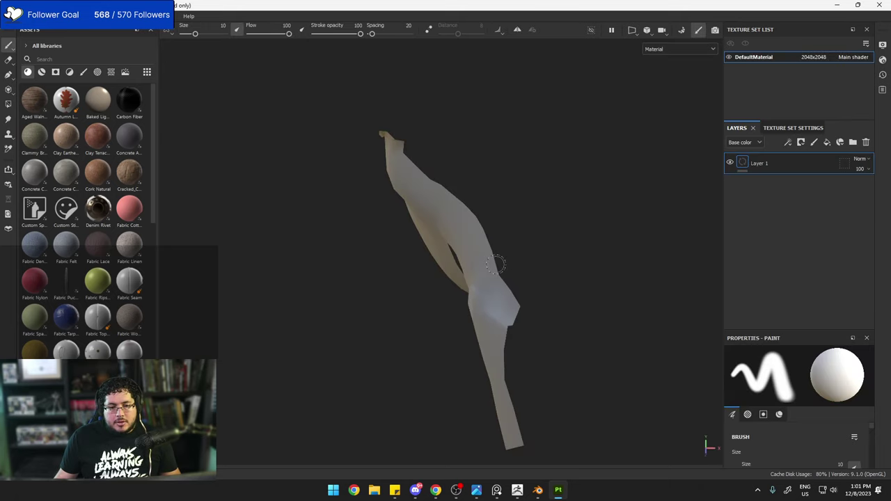
{"action": "left_click_drag", "start_coordinate": [499, 263], "coordinate": [539, 241], "text": "alt"}
{"action": "right_click_drag", "start_coordinate": [539, 240], "coordinate": [477, 264], "text": "shift"}
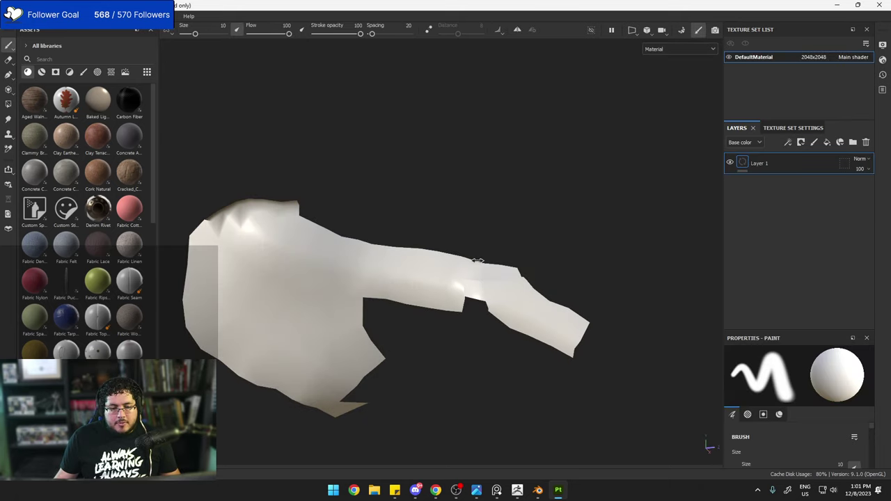